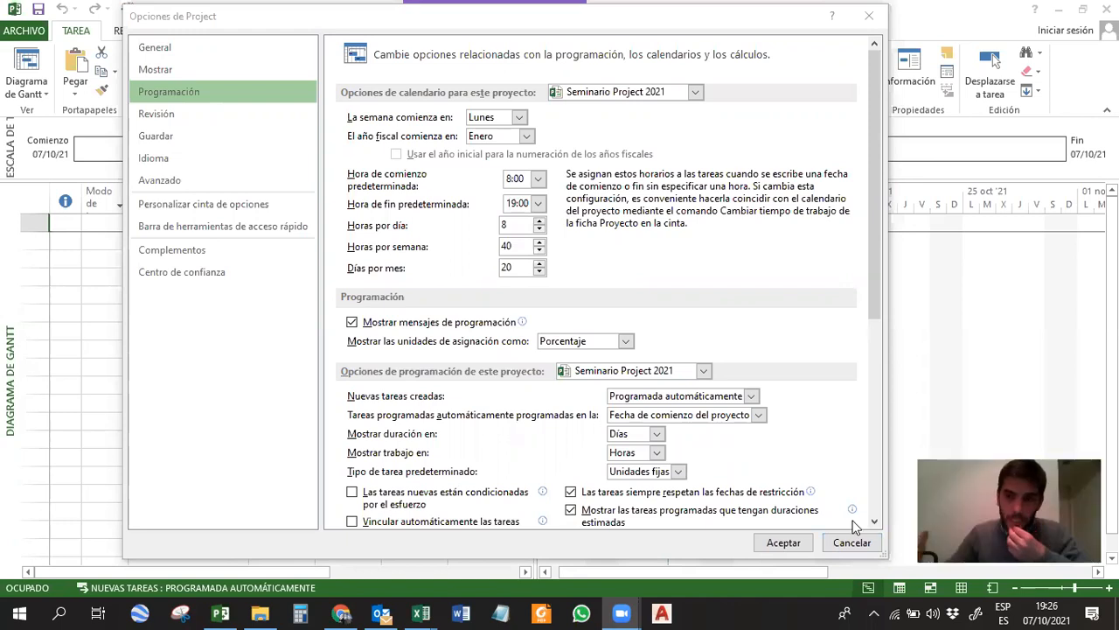
Close the options without changes and open the recent project Ejemplo camino crítico.mpp from the Seminario Project folder.
click(870, 17)
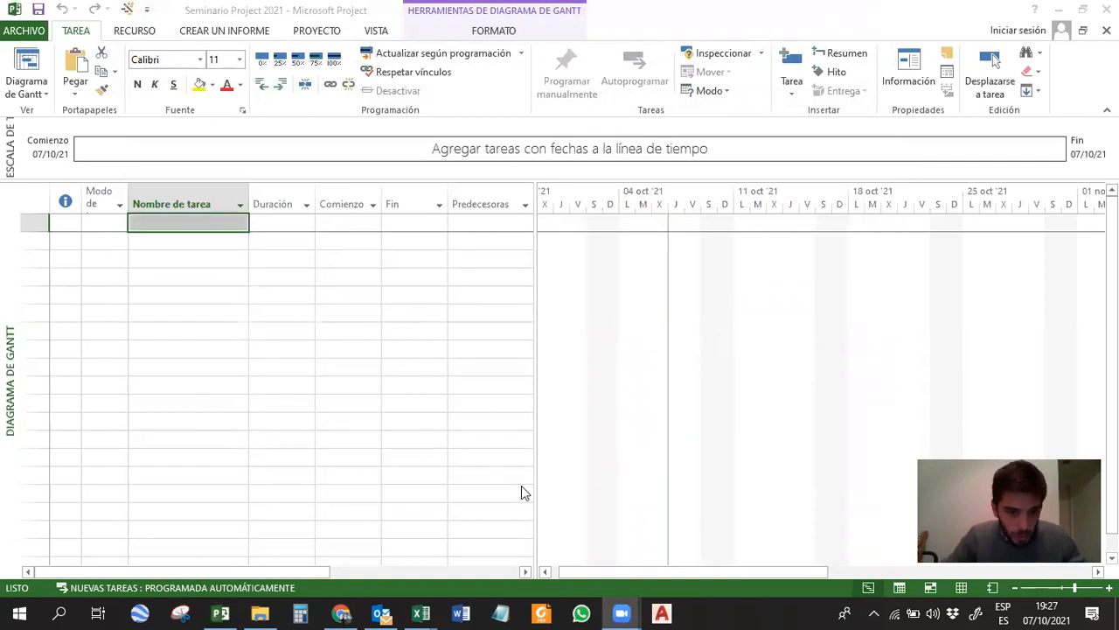
click(11, 28)
click(22, 31)
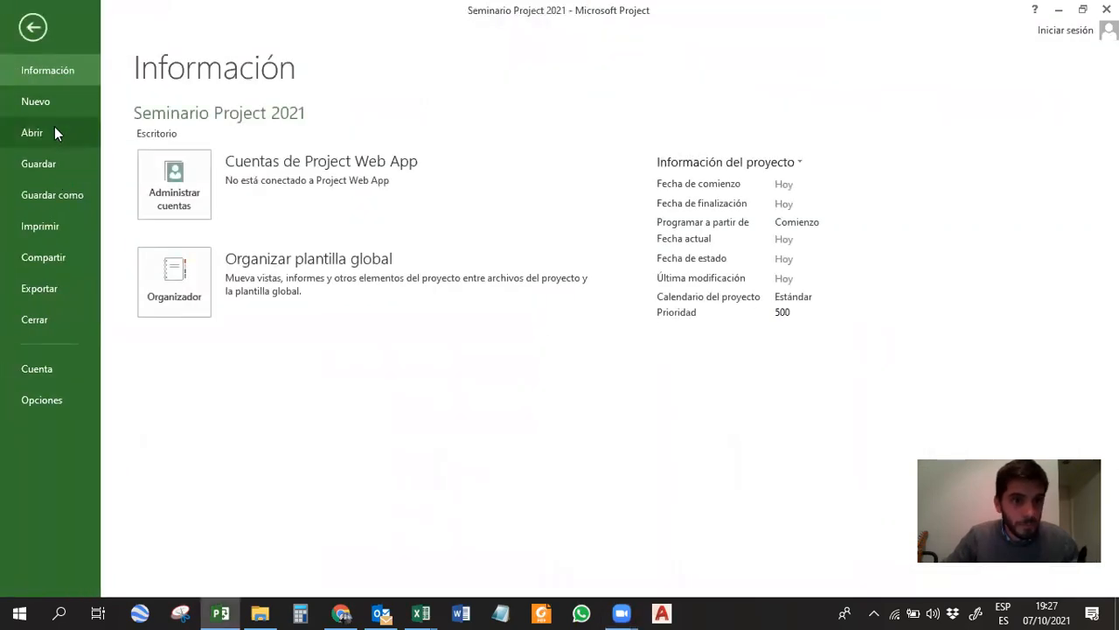
click(54, 129)
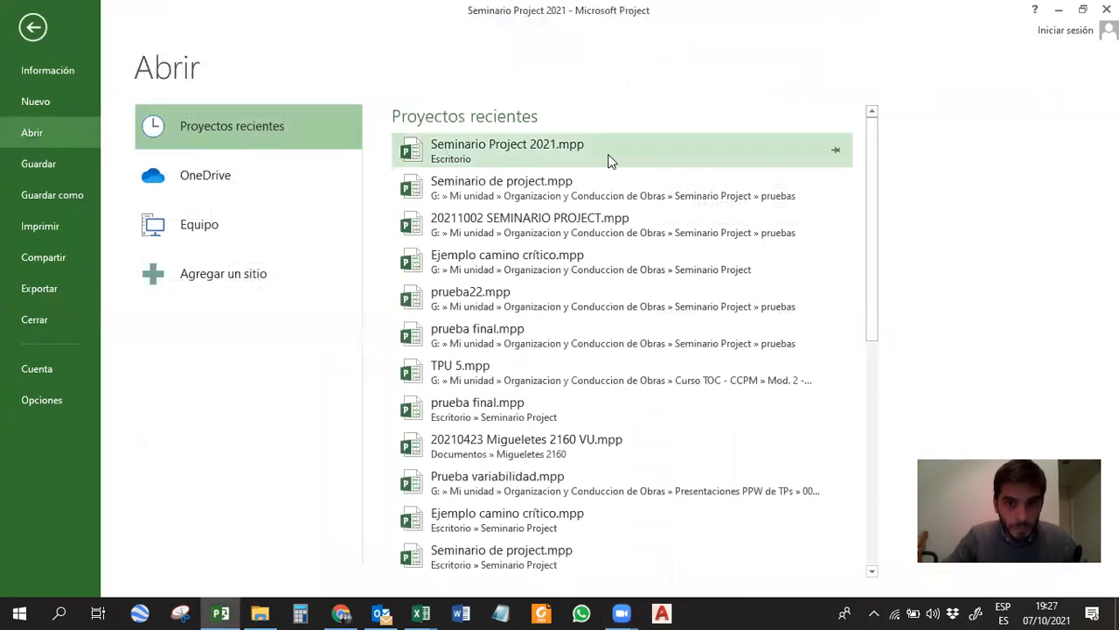
click(530, 267)
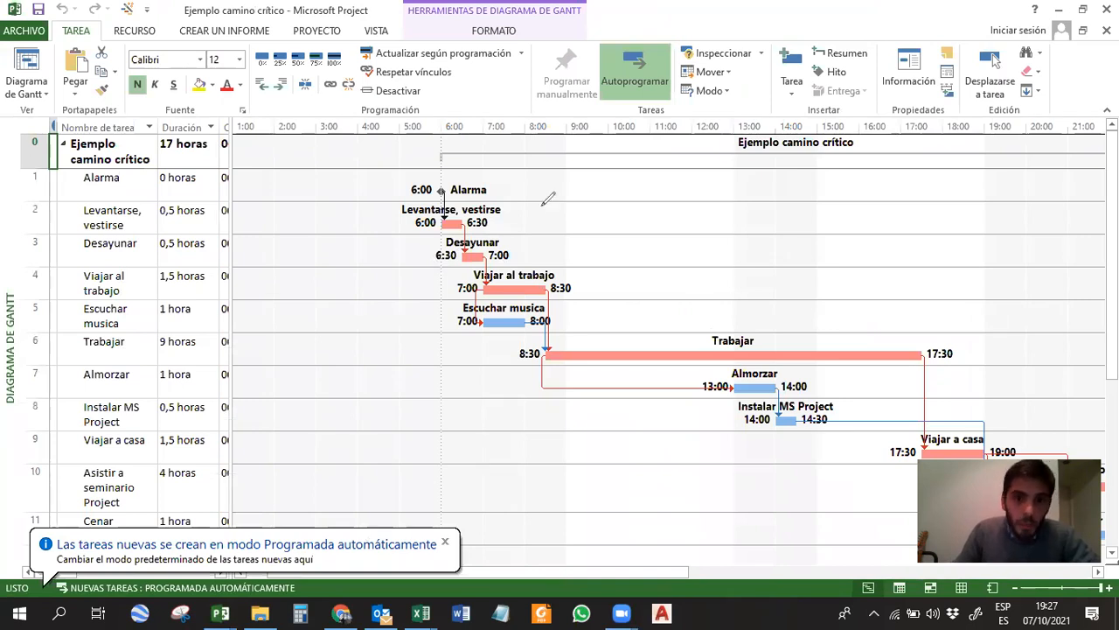
Annotate the Gantt chart's task axis and time axis, the hours 6:00 to 8:00, and the ends of the Viajar al trabajo bar.
drag(232, 121, 232, 186)
drag(226, 260, 243, 266)
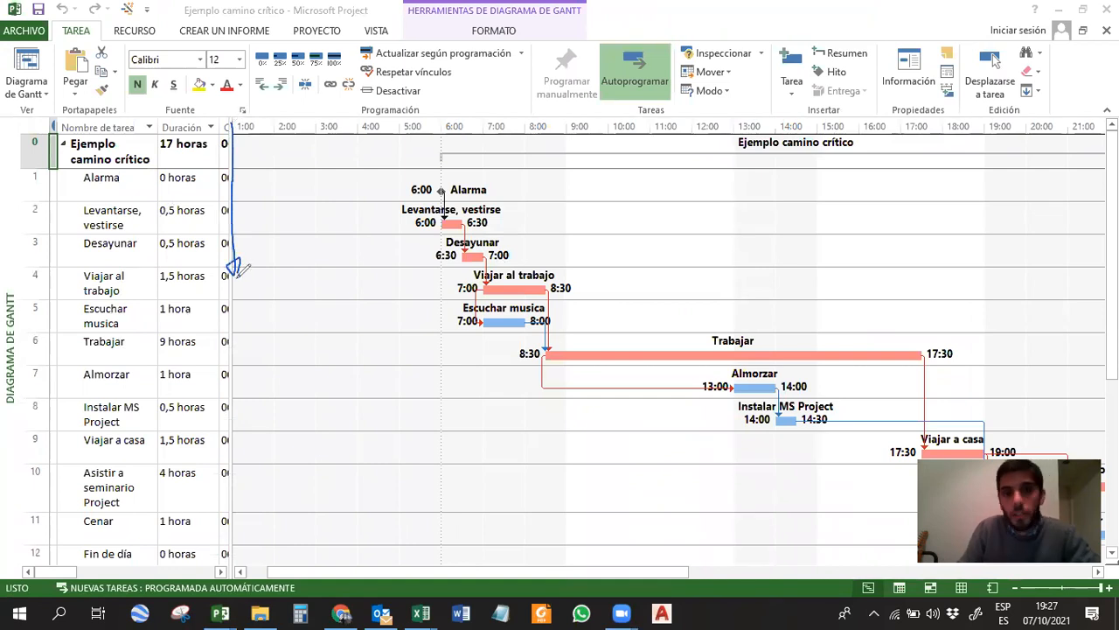
mouse_move(234, 119)
mouse_down()
mouse_move(393, 115)
mouse_move(386, 124)
mouse_up()
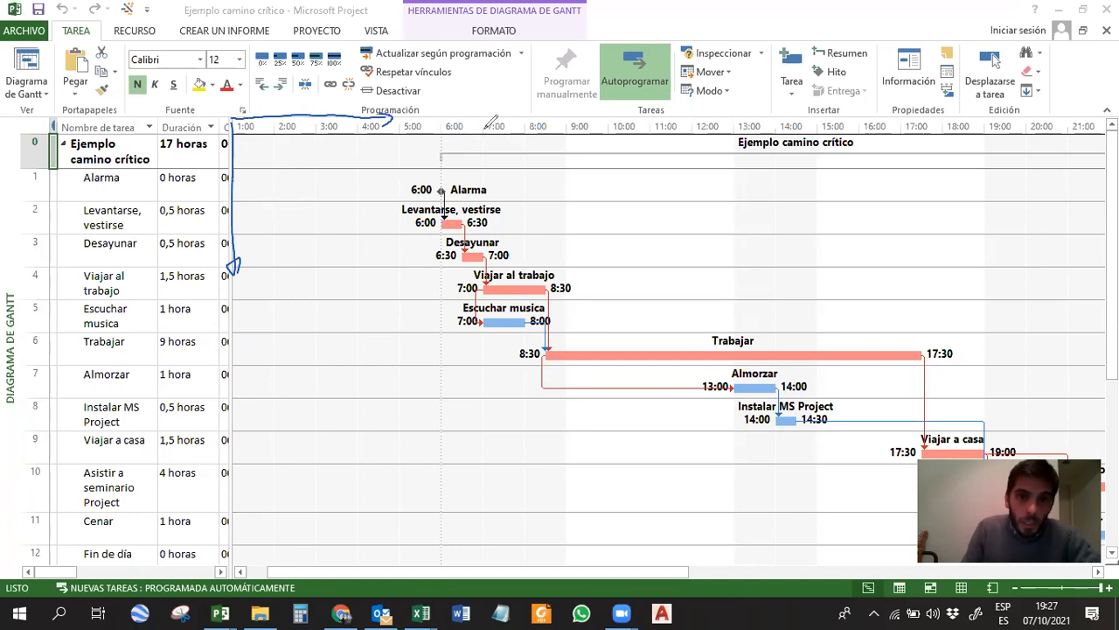
mouse_move(456, 117)
mouse_down()
mouse_move(483, 131)
mouse_move(505, 118)
mouse_move(525, 133)
mouse_move(547, 119)
mouse_up()
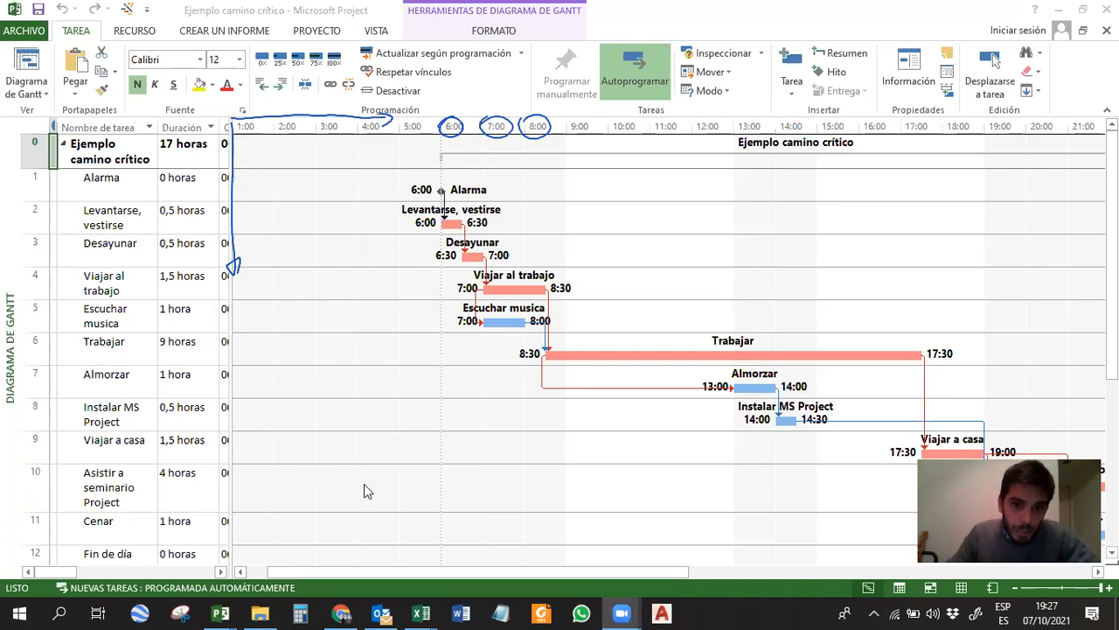
click(485, 290)
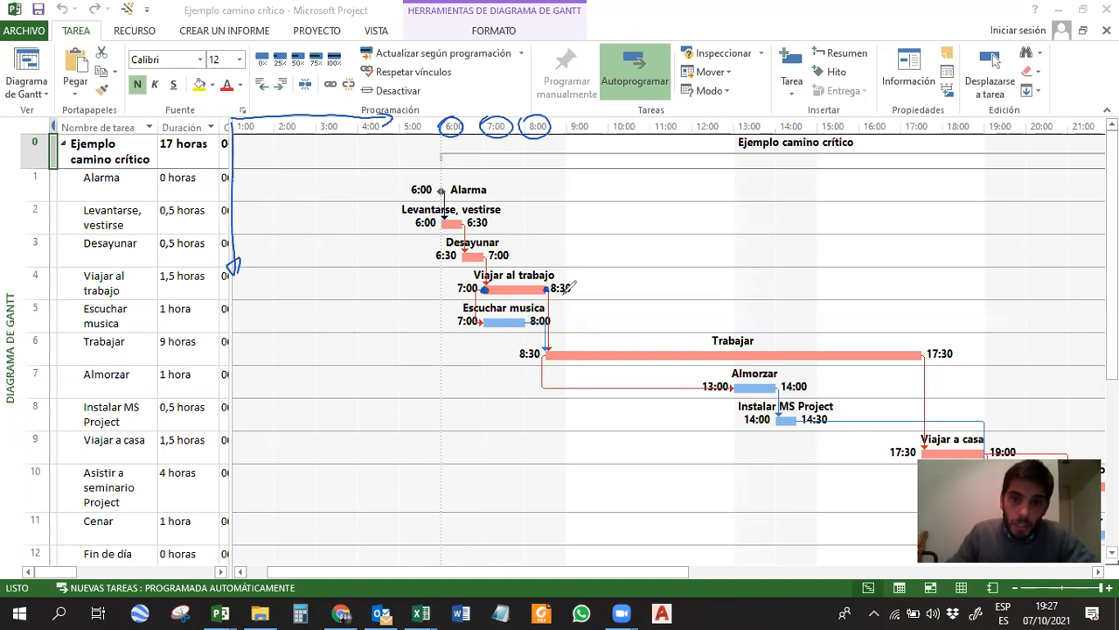
mouse_move(487, 293)
mouse_down()
mouse_move(544, 297)
mouse_move(529, 300)
mouse_up()
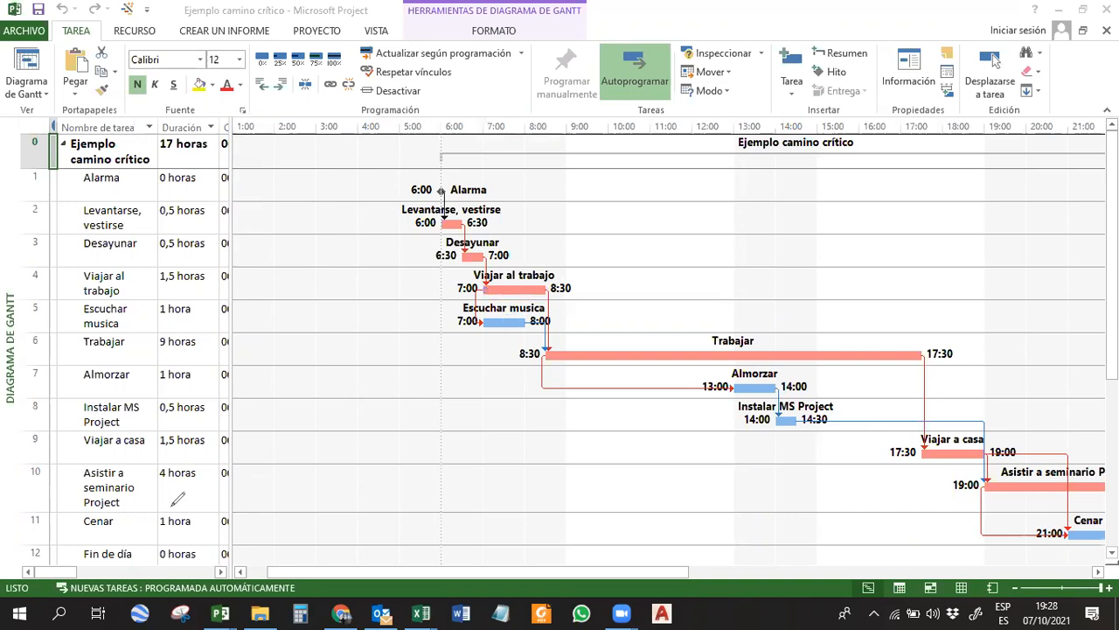
Fit the whole schedule in the Gantt chart using the Proyecto completo zoom option.
scroll(603, 311, down, 3)
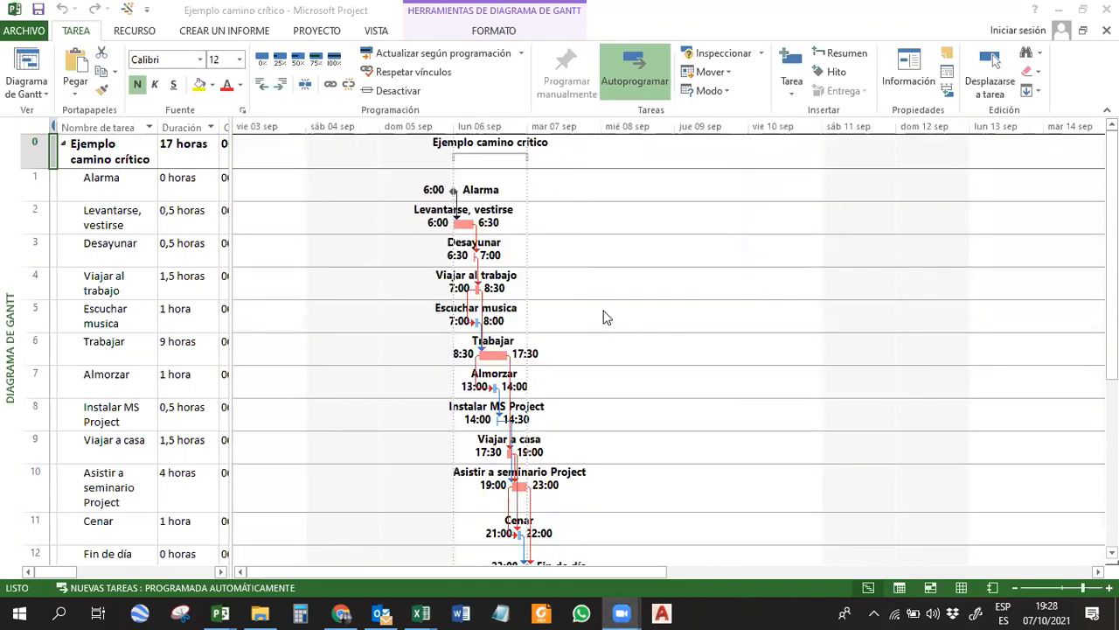
right_click(621, 130)
click(655, 160)
click(508, 328)
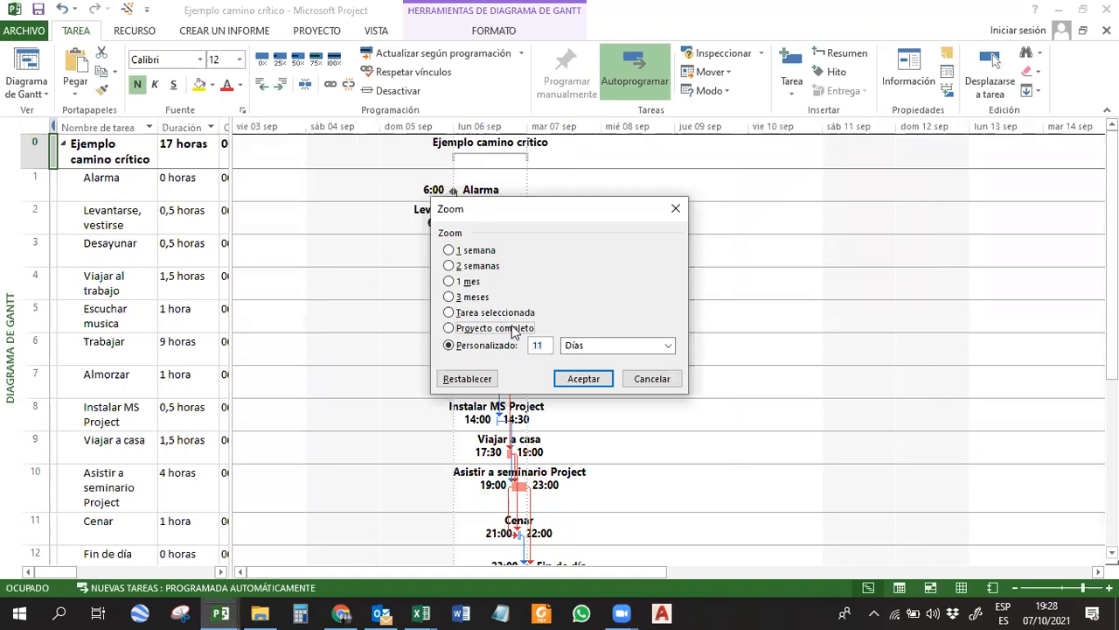
click(583, 379)
scroll(673, 245, down, 1)
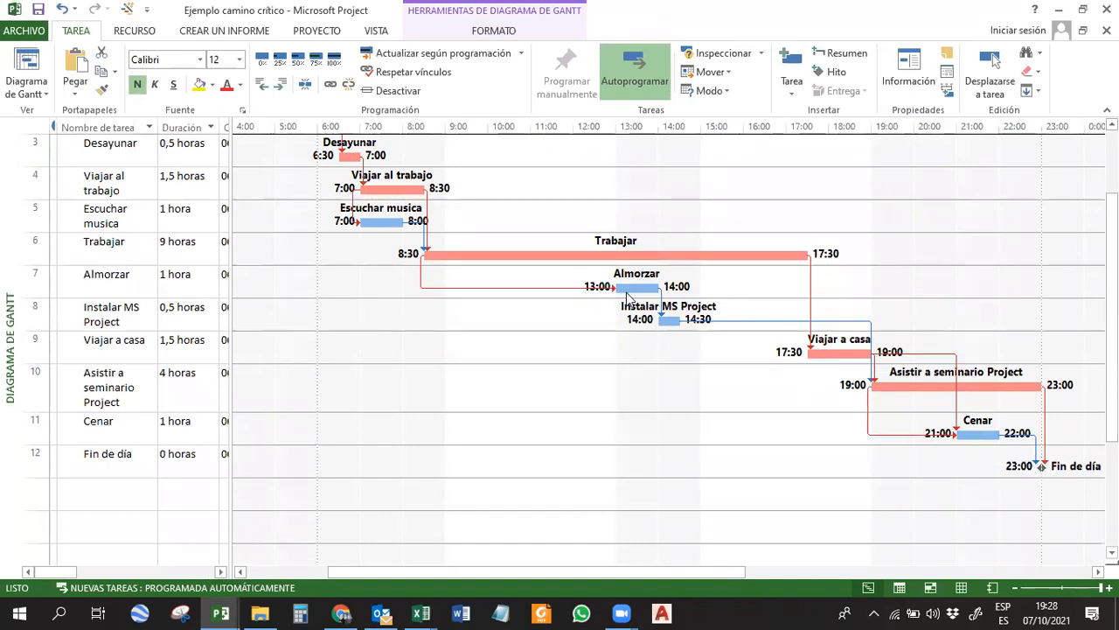
Set the duration of the Almorzar task to 2 hours and check the Fin de día milestone.
click(127, 283)
click(166, 284)
text(2)
key(Return)
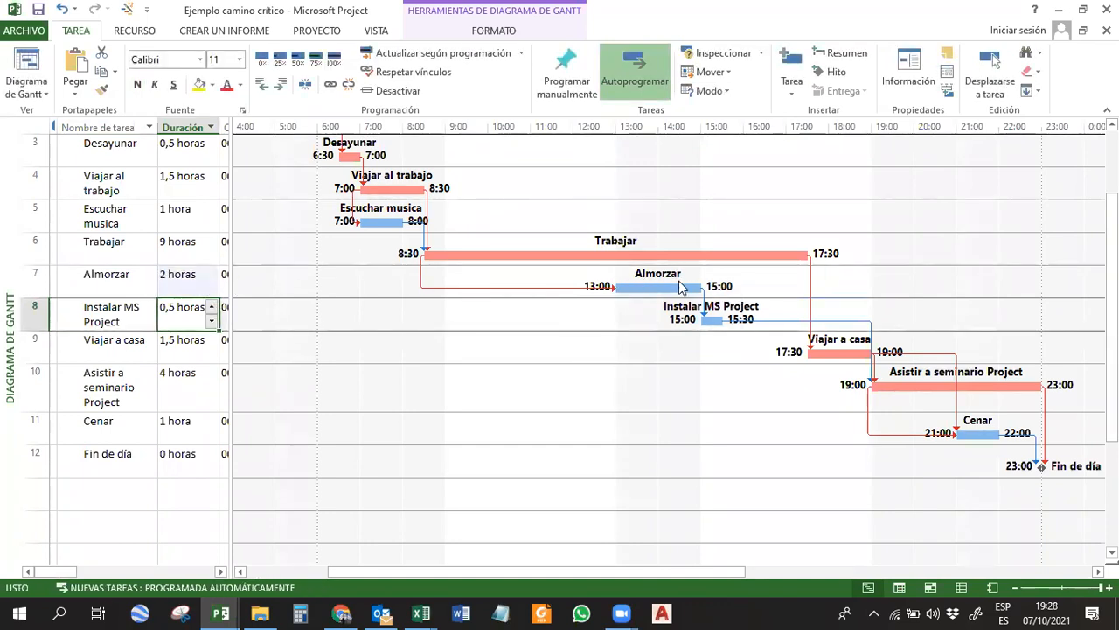
click(1040, 468)
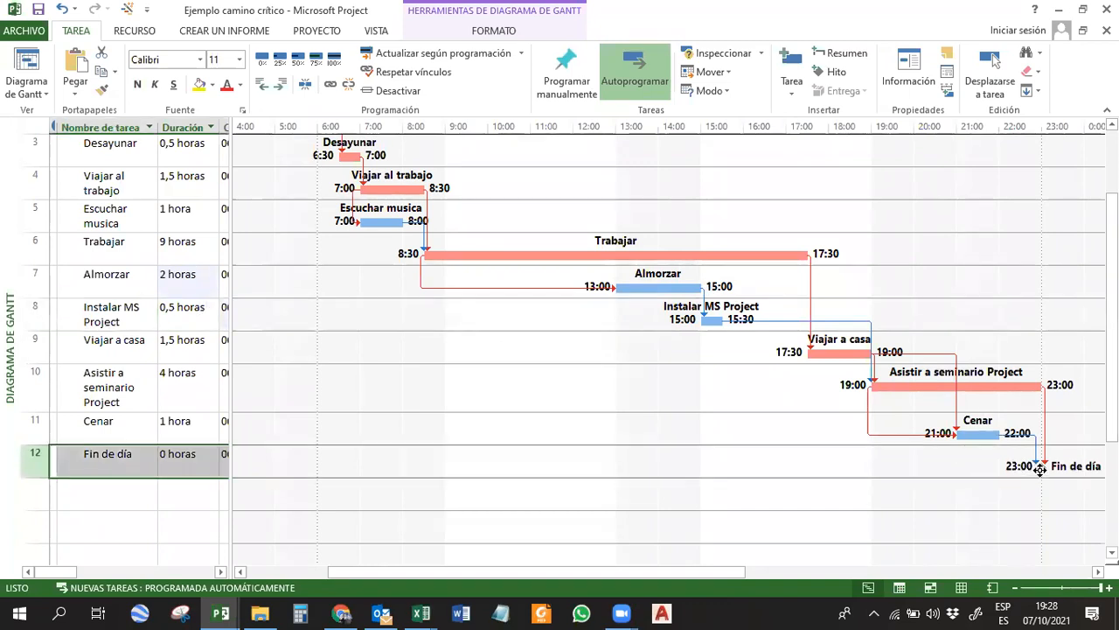
Try a duration of 2 hours for the Viajar a casa task, and undo the change.
click(849, 354)
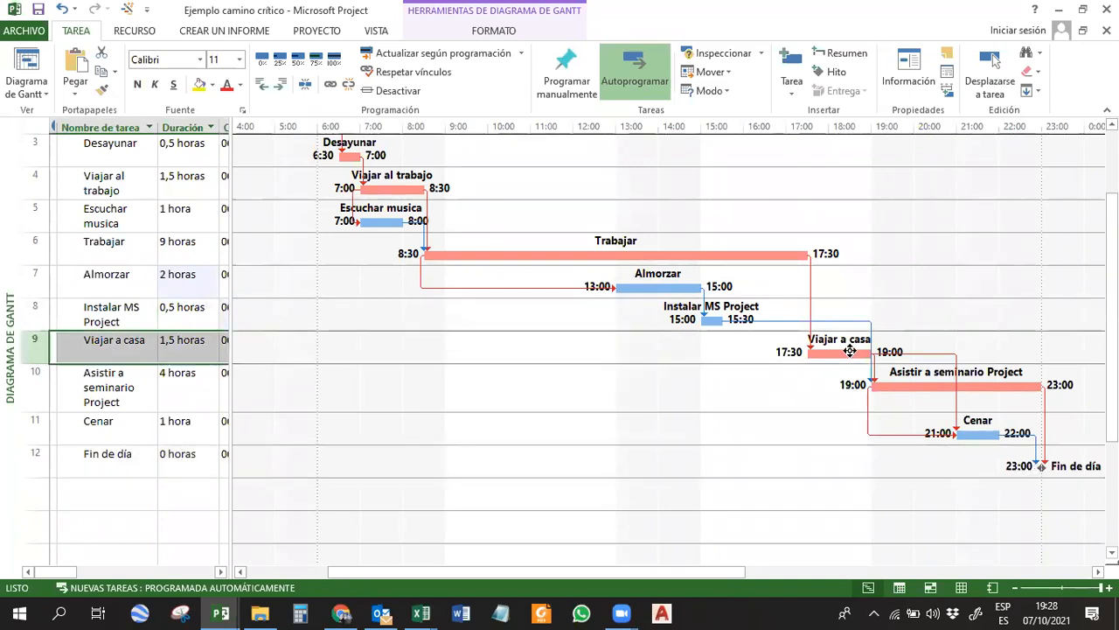
click(183, 355)
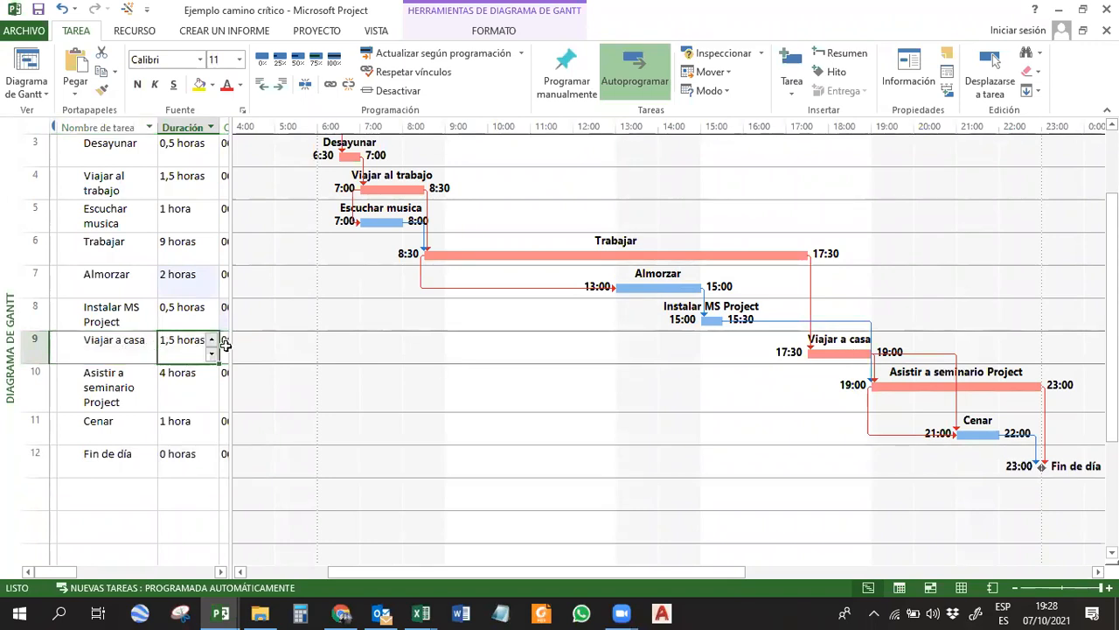
text(2)
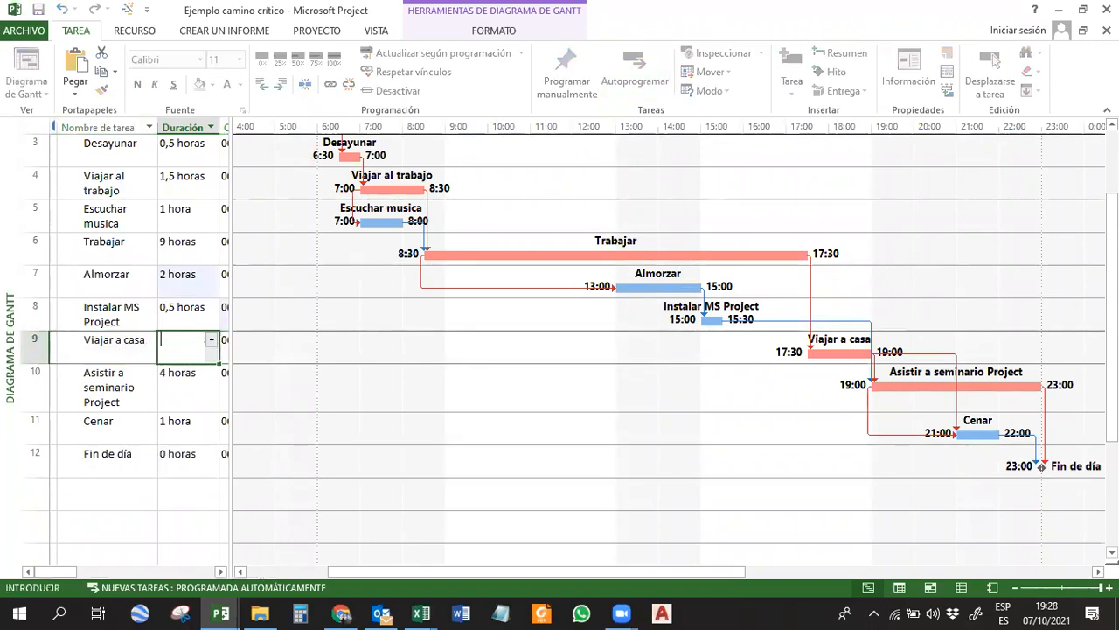
key(Return)
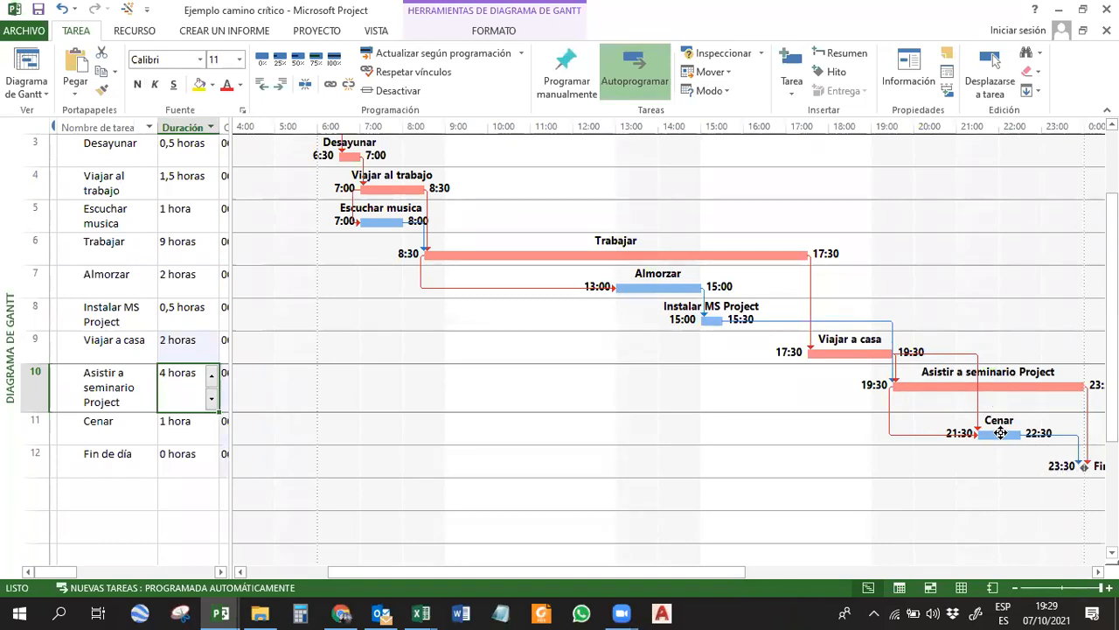
key(ctrl+z)
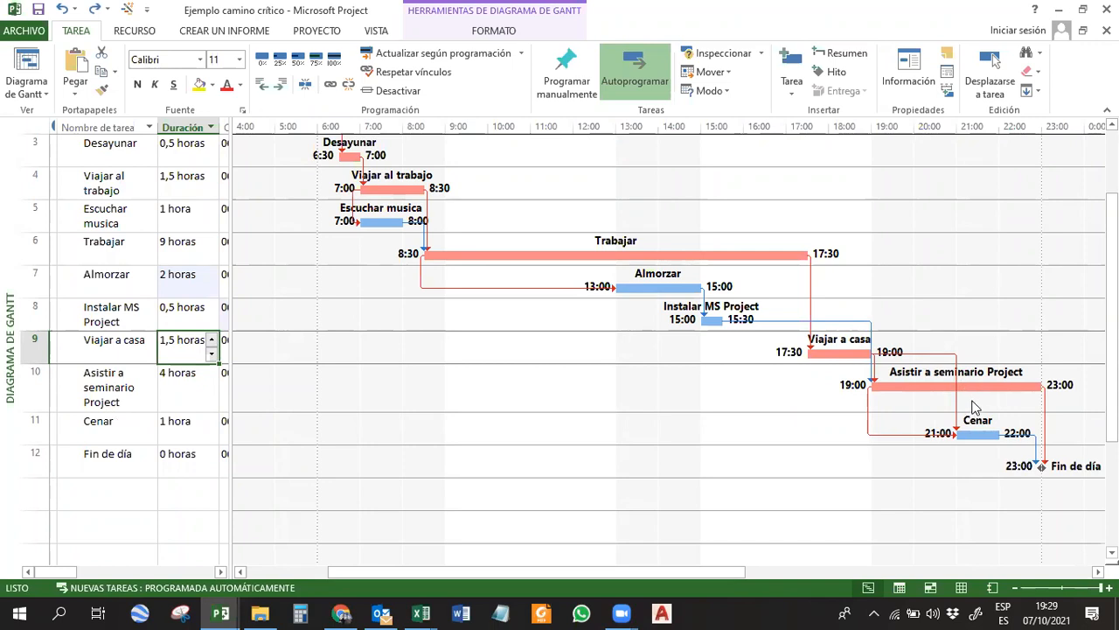
Close the Ejemplo camino crítico project without saving its changes.
click(968, 387)
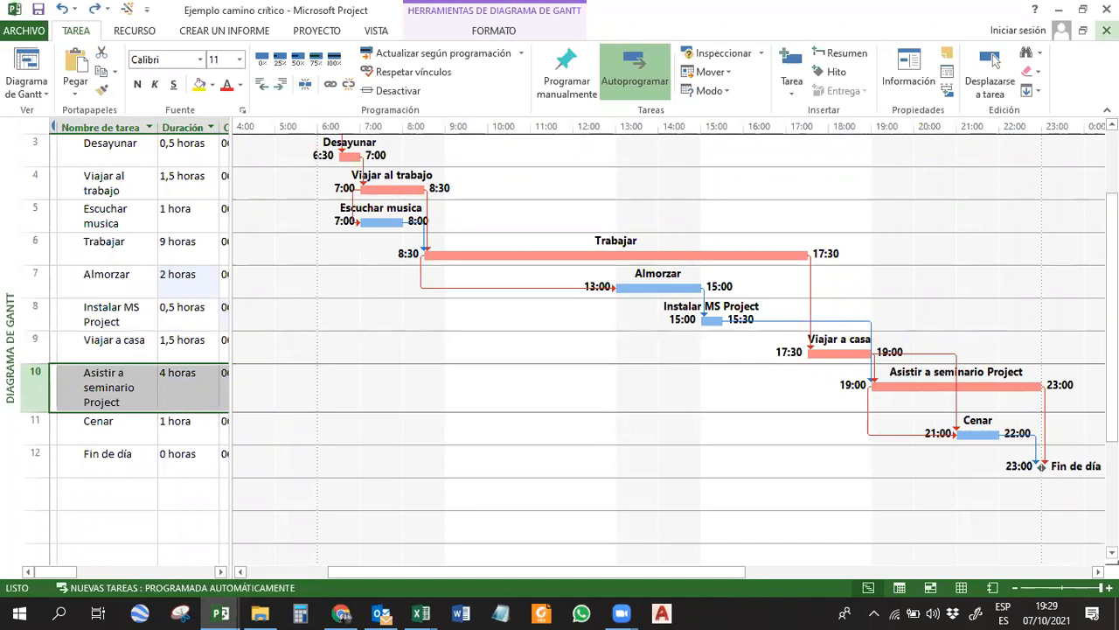
click(1106, 30)
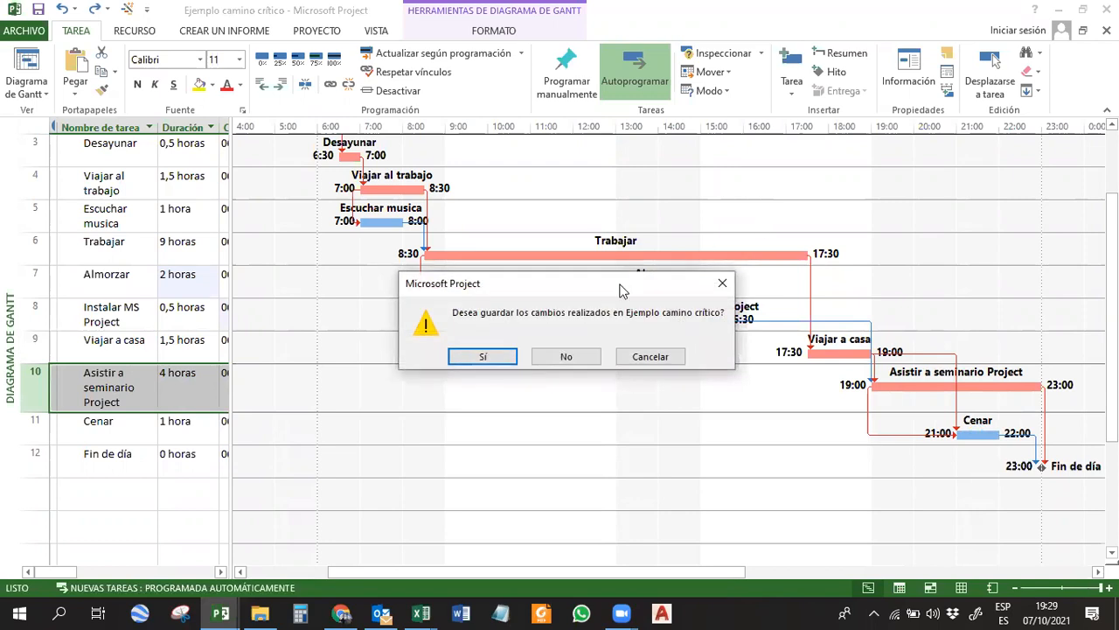
click(570, 356)
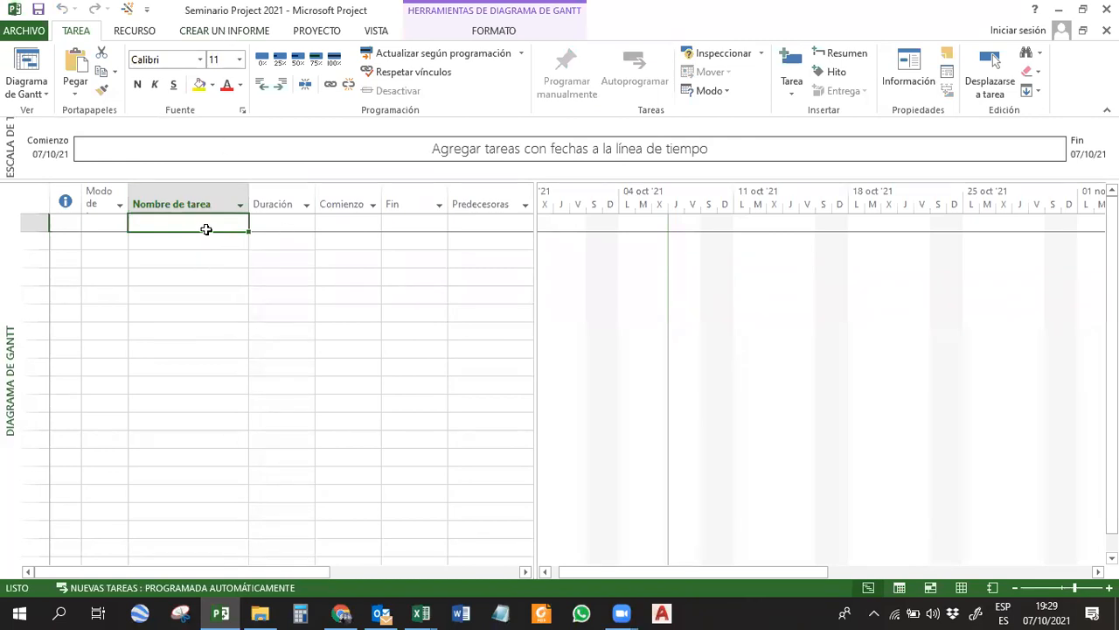
Open the scheduling options (Programación) for the Seminario Project 2021 project.
click(25, 31)
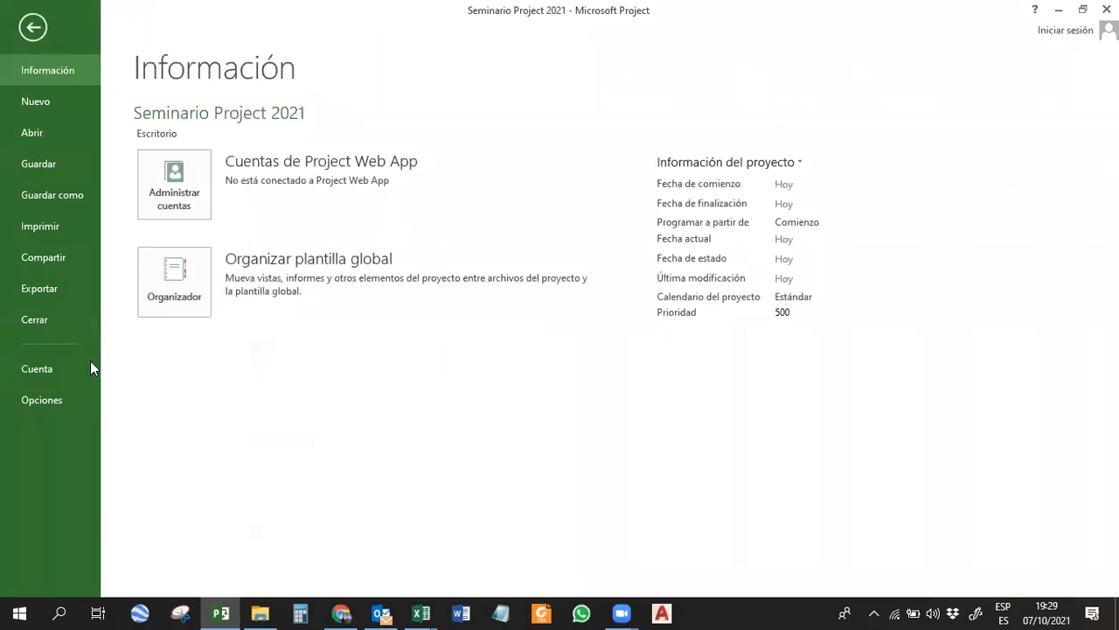
click(75, 402)
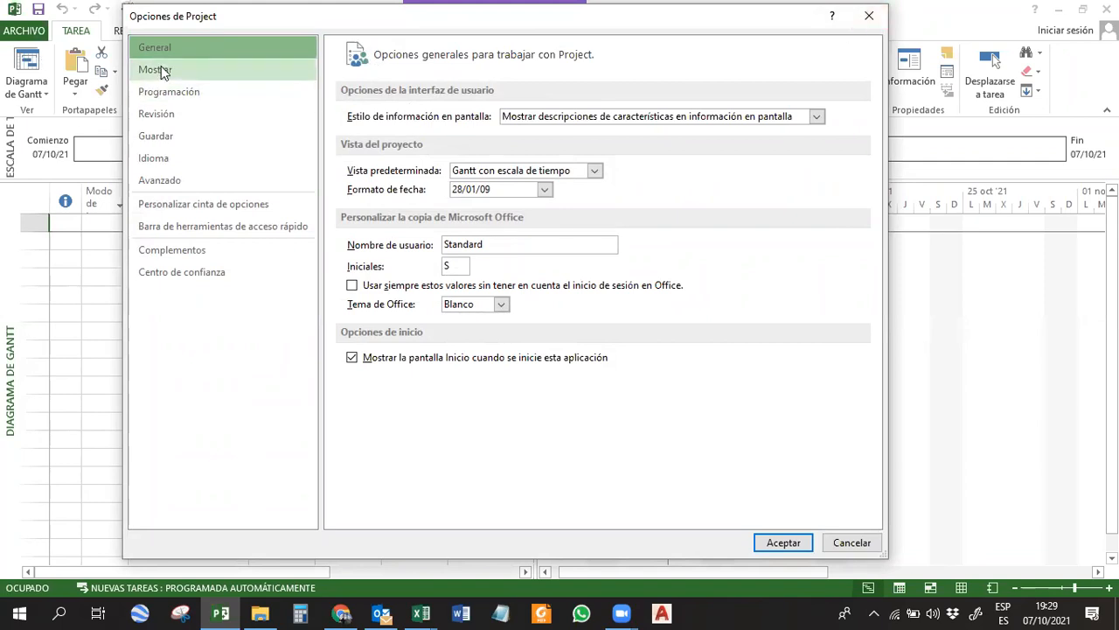
click(168, 95)
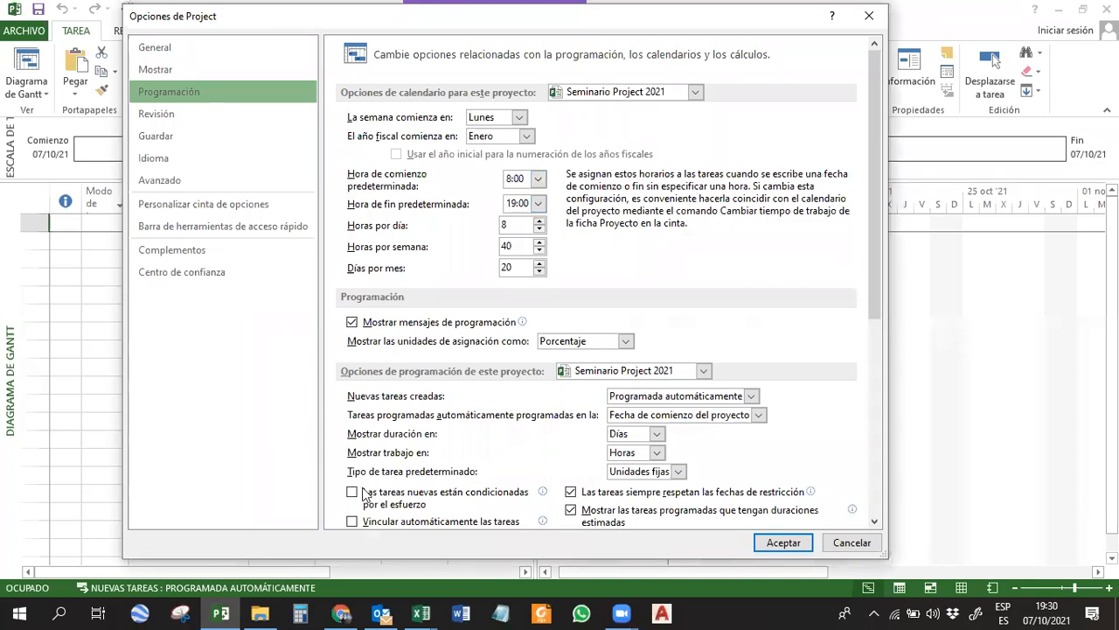
Check the company's working hours in the Seminario Project 2021 Excel workbook and return to the Project options.
click(424, 613)
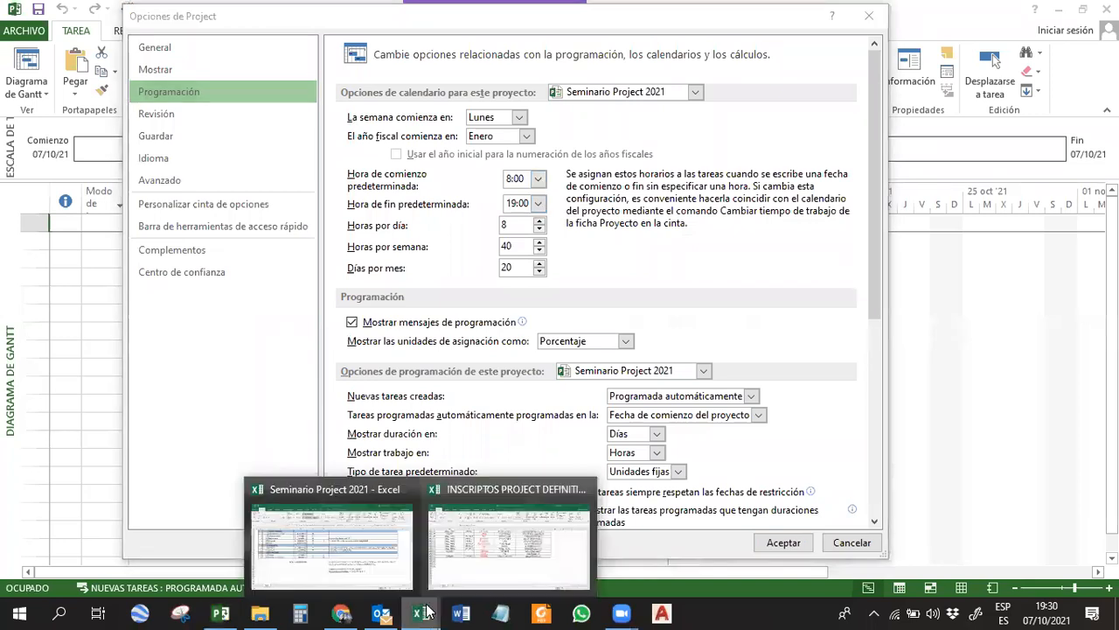
click(356, 540)
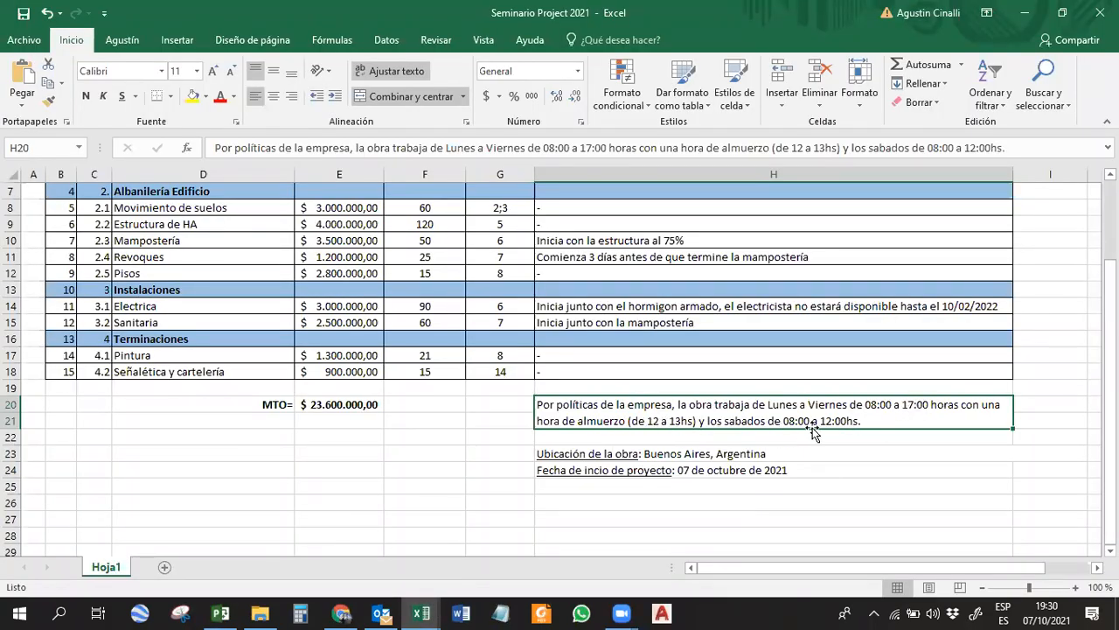
click(341, 611)
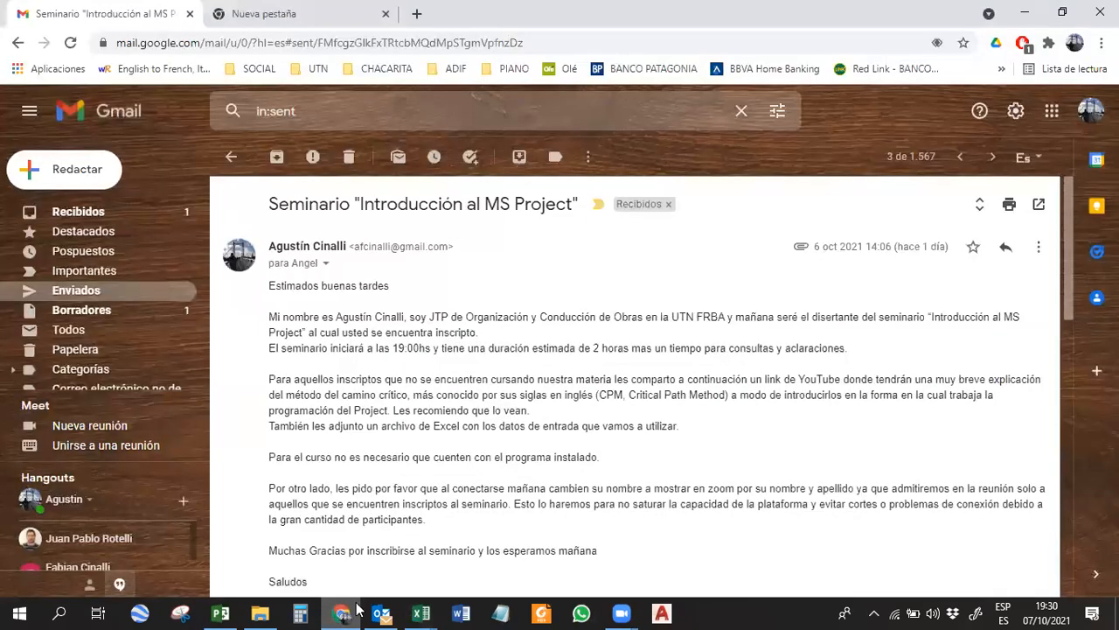
click(220, 612)
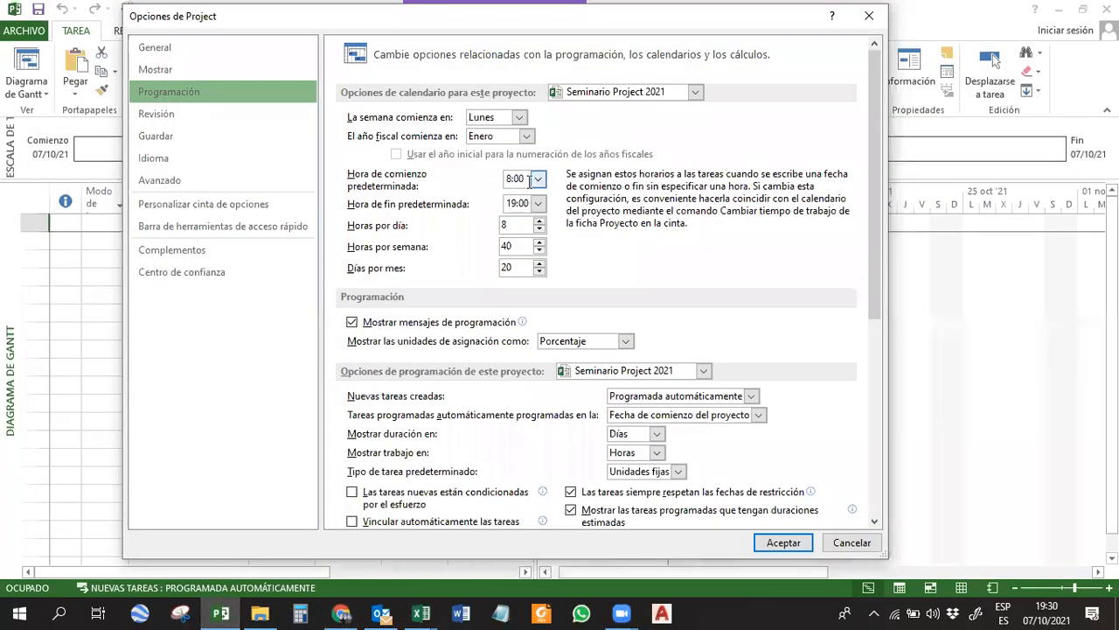
Set the project's default end time to 17:00 in the calendar options.
click(537, 203)
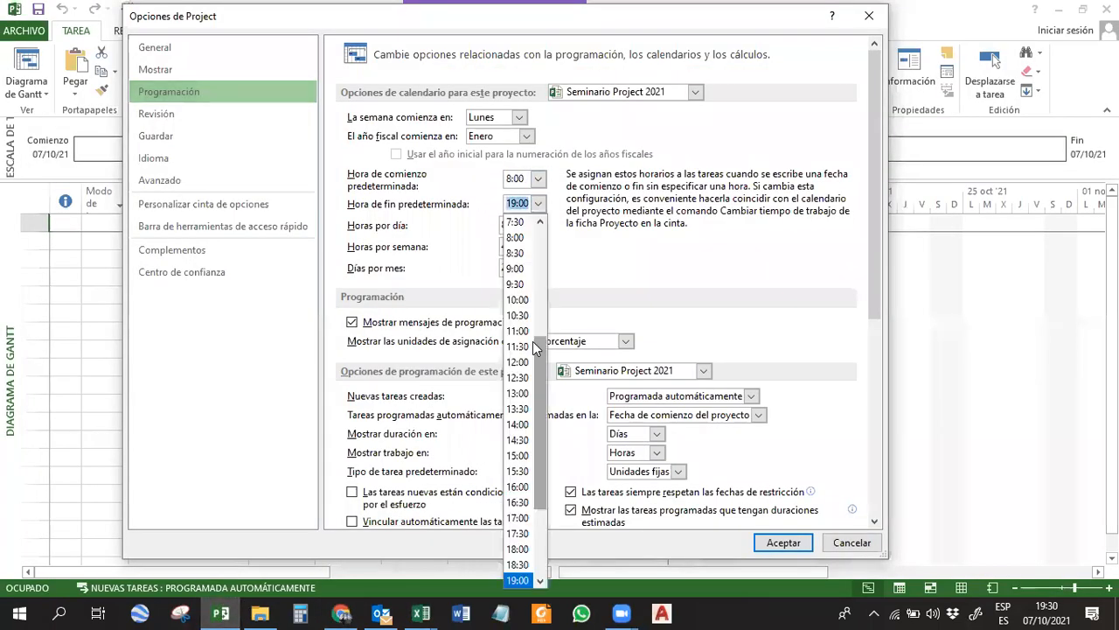
click(519, 518)
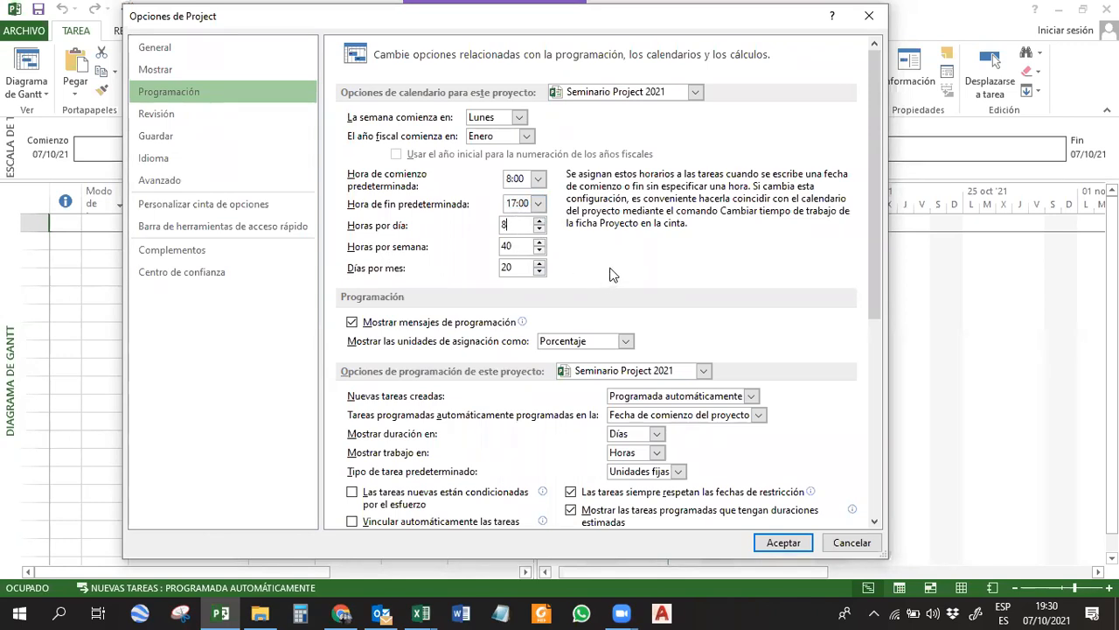
mouse_move(870, 178)
mouse_down()
mouse_move(874, 279)
mouse_move(859, 174)
mouse_up()
double_click(516, 180)
Set the project's currency to ARS in the display options and apply the option changes.
click(159, 70)
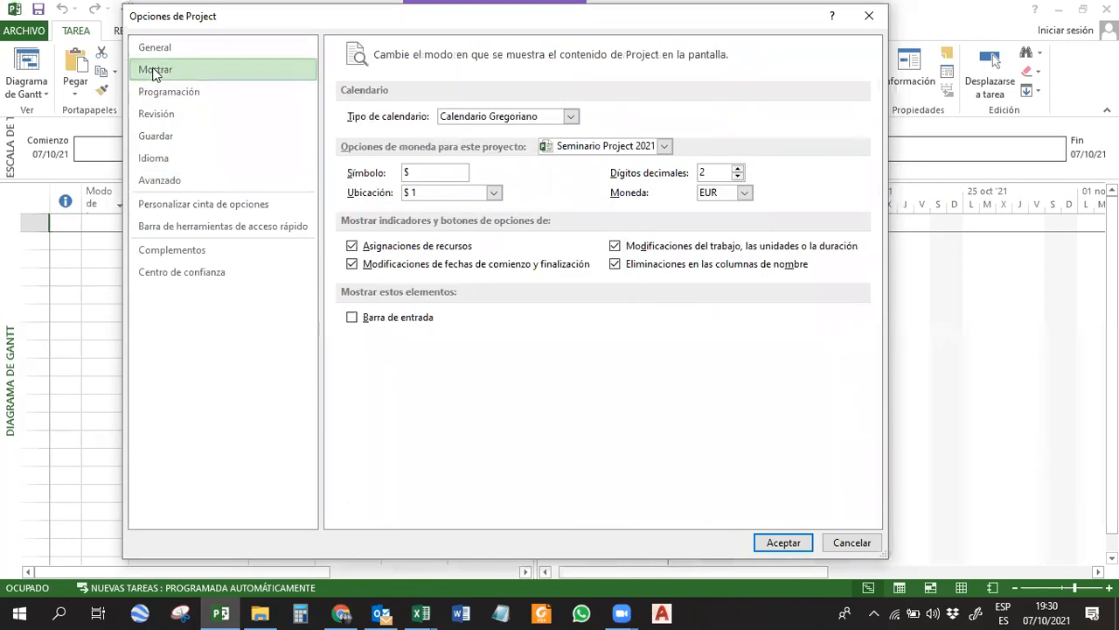
click(744, 193)
scroll(744, 223, up, 4)
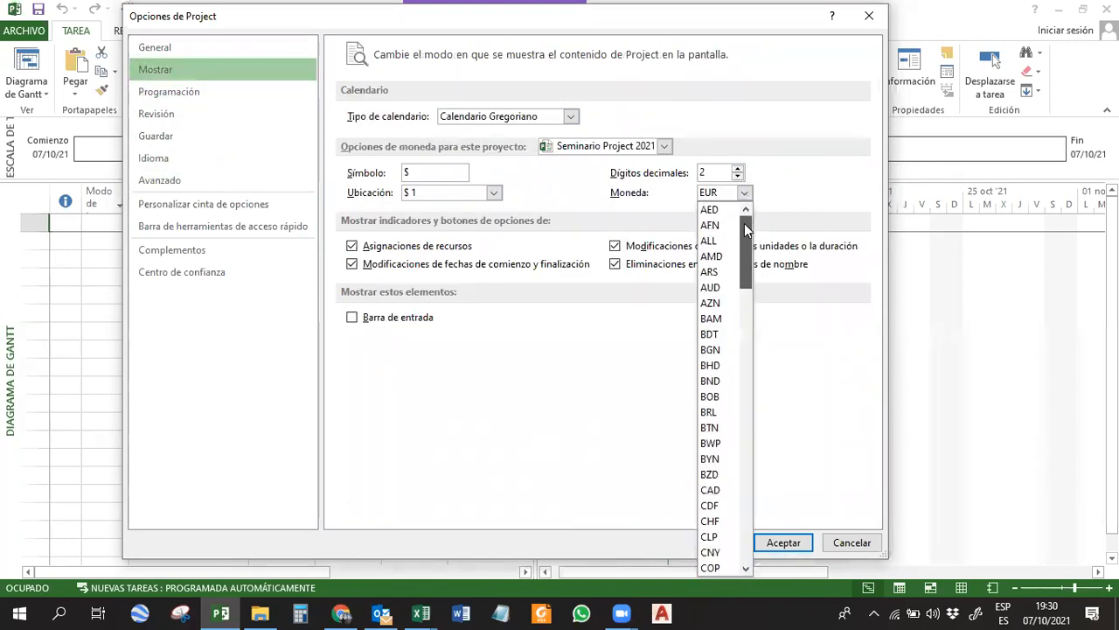
click(709, 272)
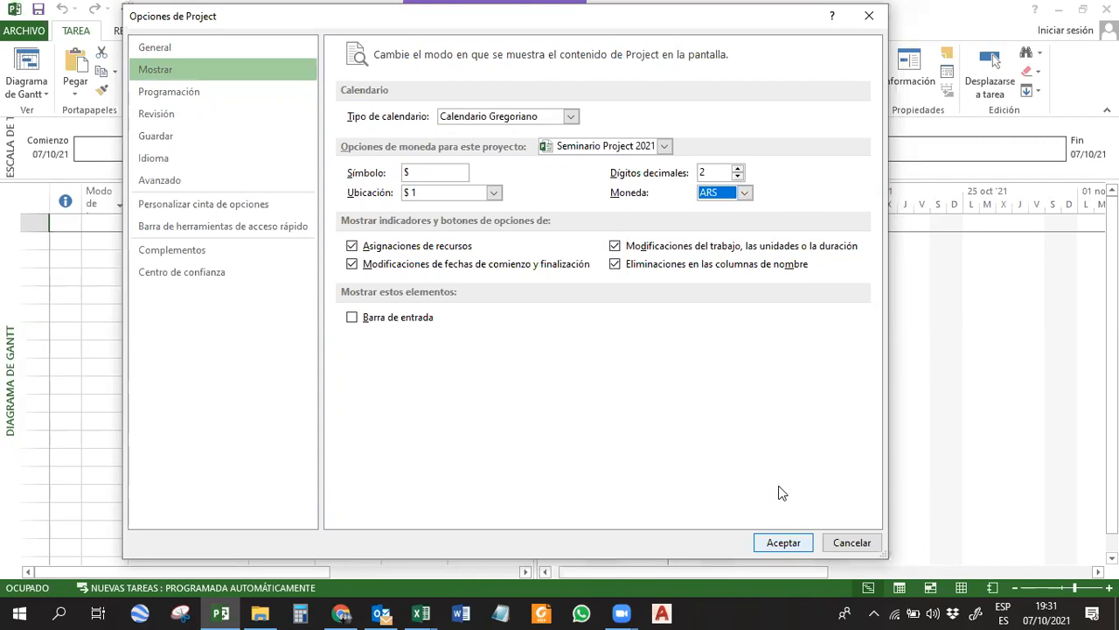
click(783, 541)
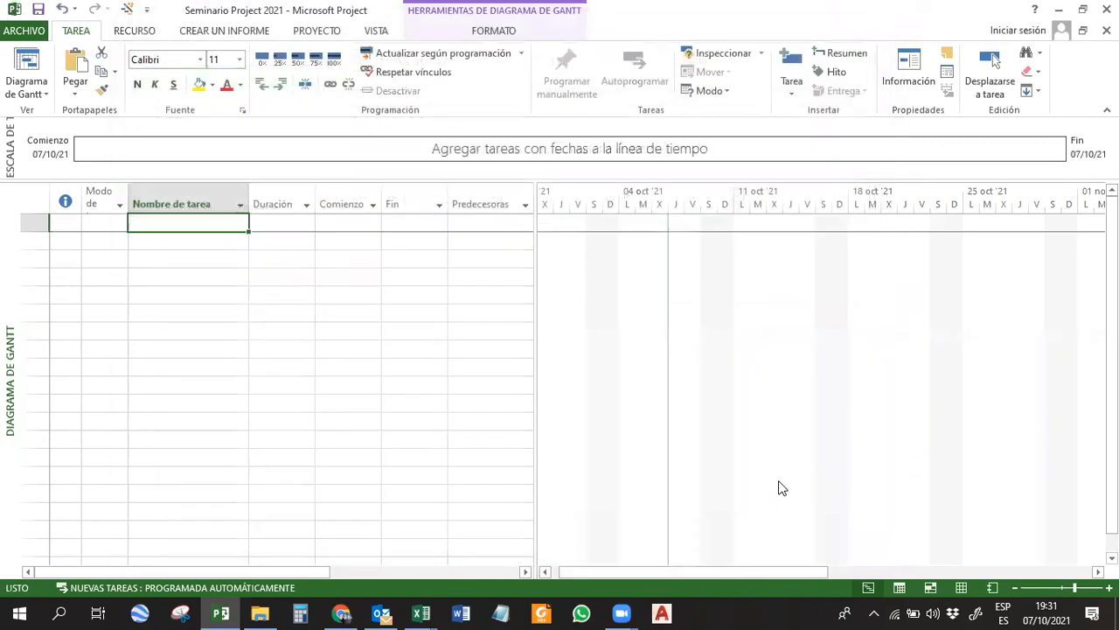
Open the working time calendar settings (Cambiar calendario laboral) for the project.
click(377, 315)
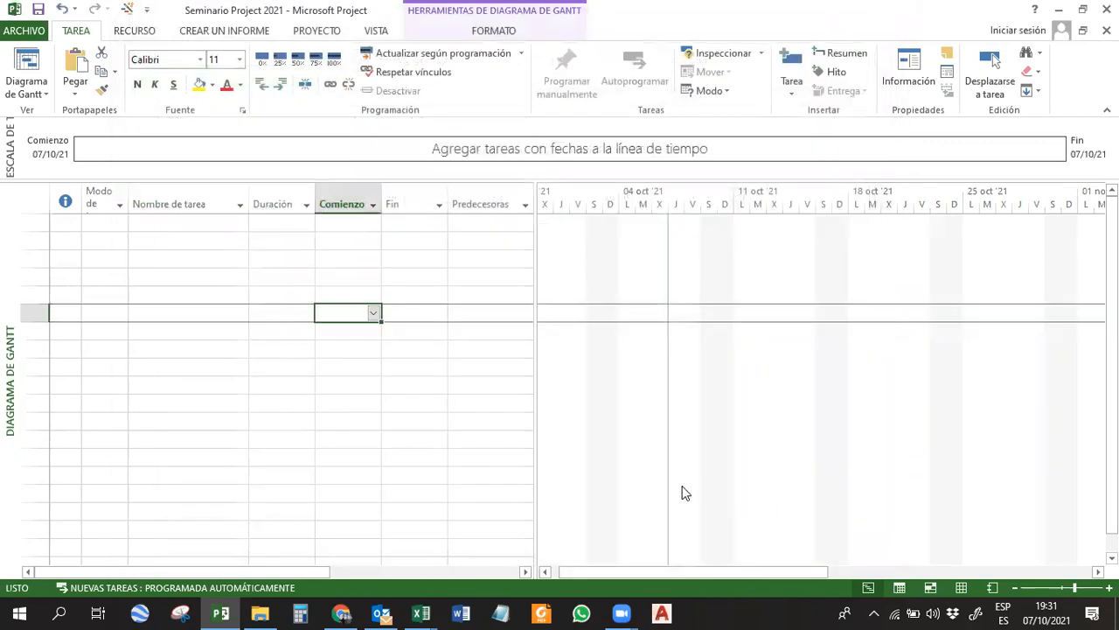
click(384, 237)
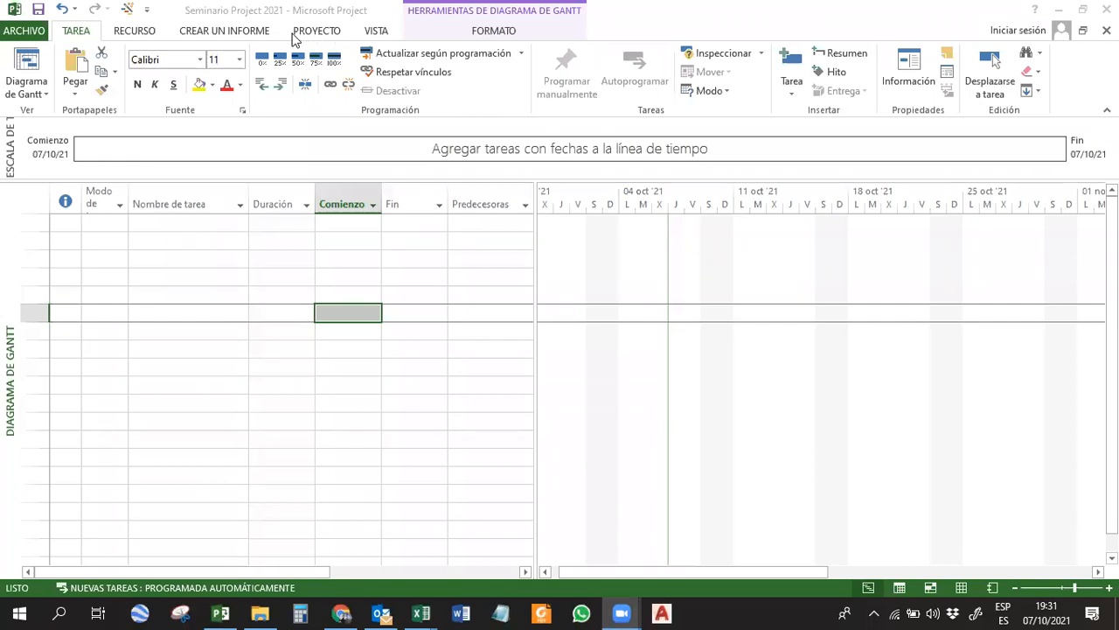
click(445, 29)
click(437, 33)
click(377, 32)
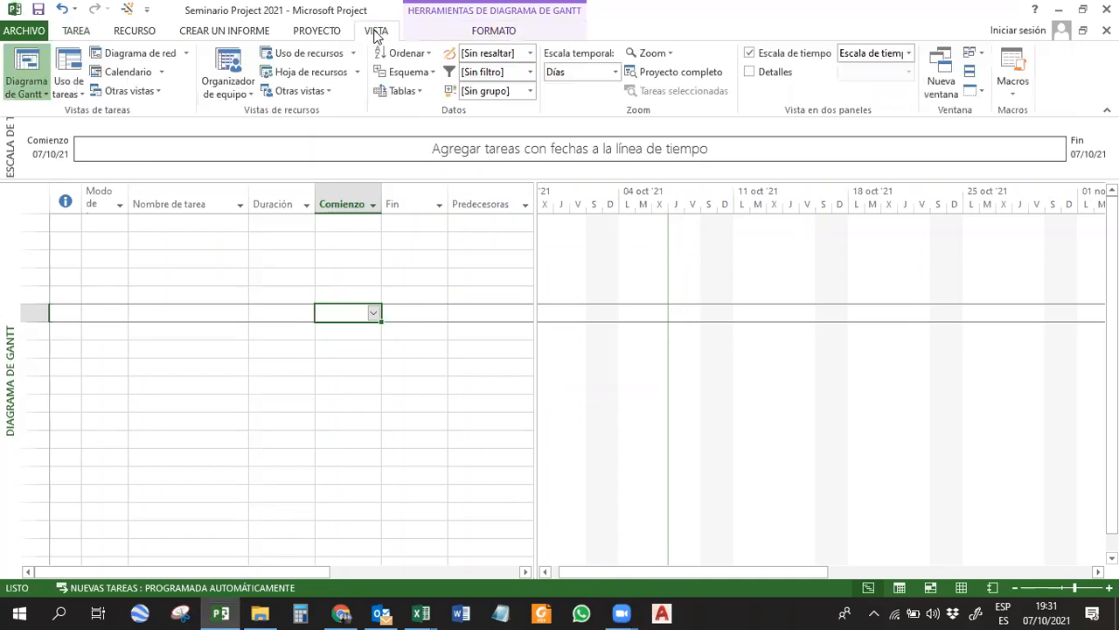
click(338, 33)
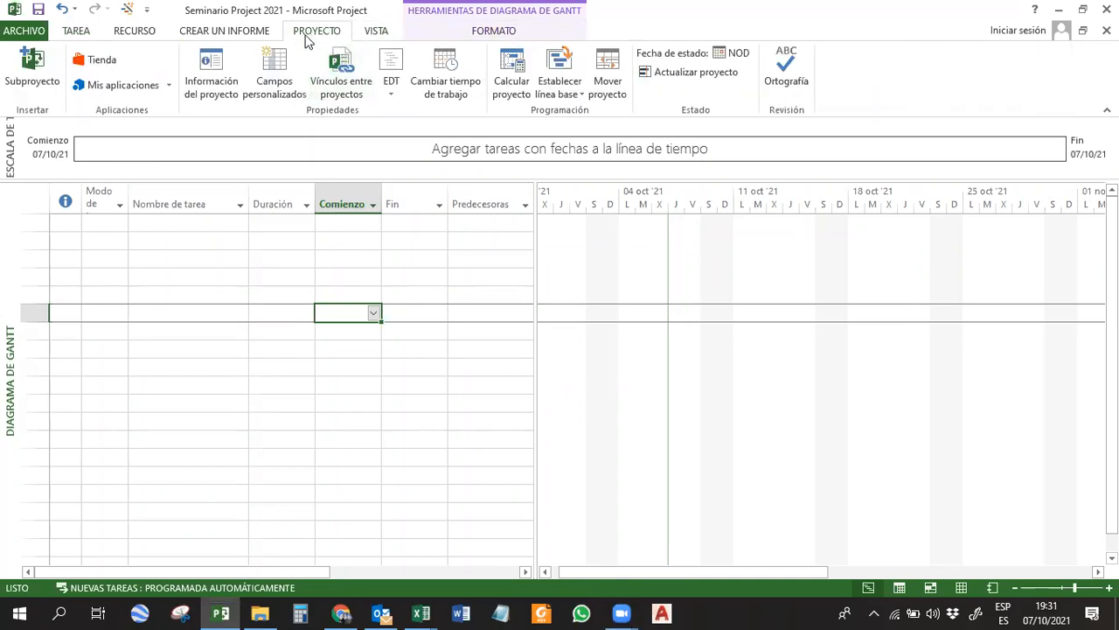
click(442, 66)
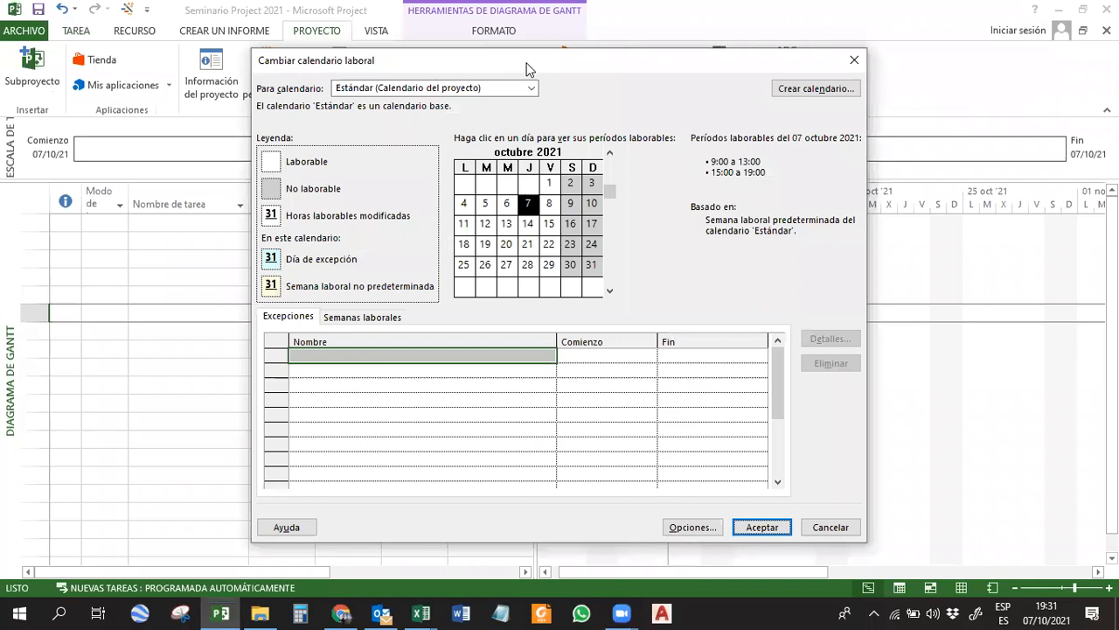
drag(526, 59, 521, 41)
Review the working periods of the 24 horas and Turno de noche base calendars and return to the Estándar calendar.
click(527, 72)
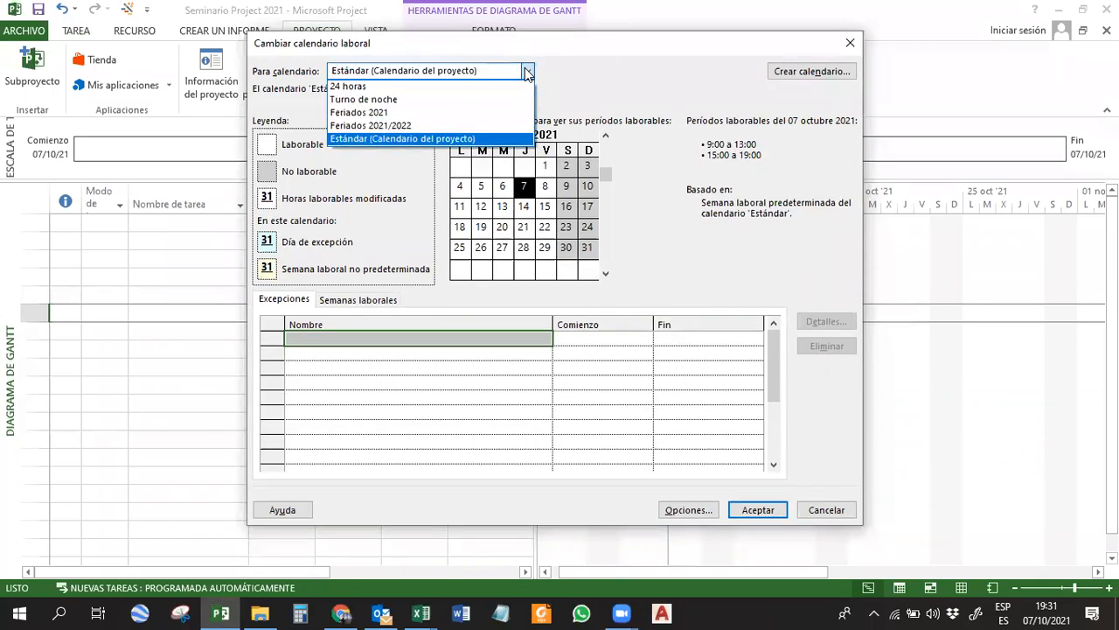
click(359, 87)
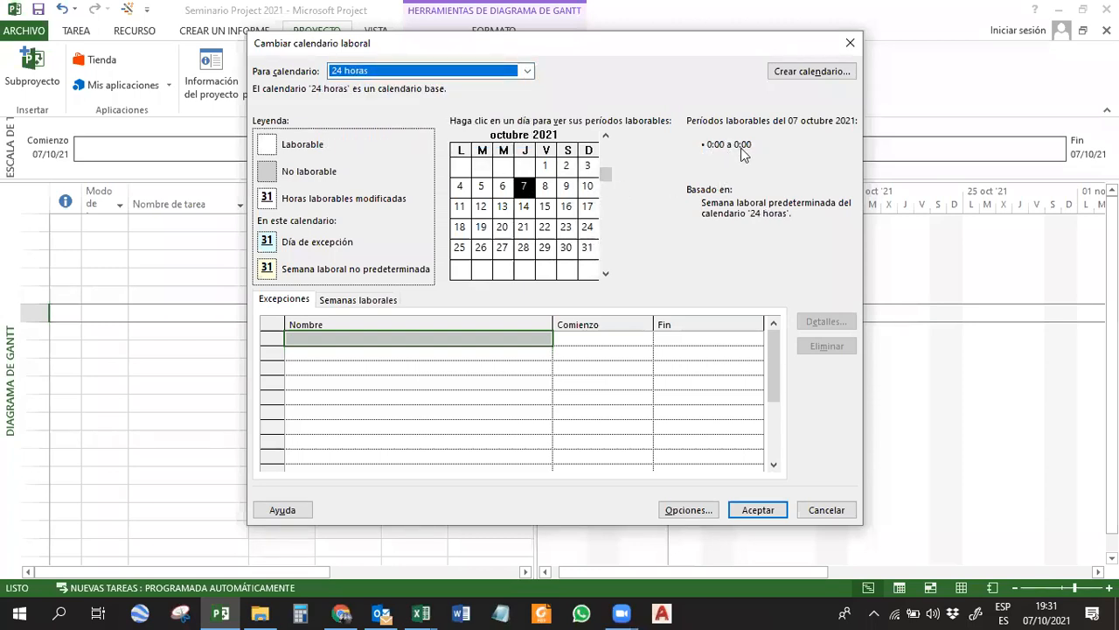
click(459, 72)
click(431, 87)
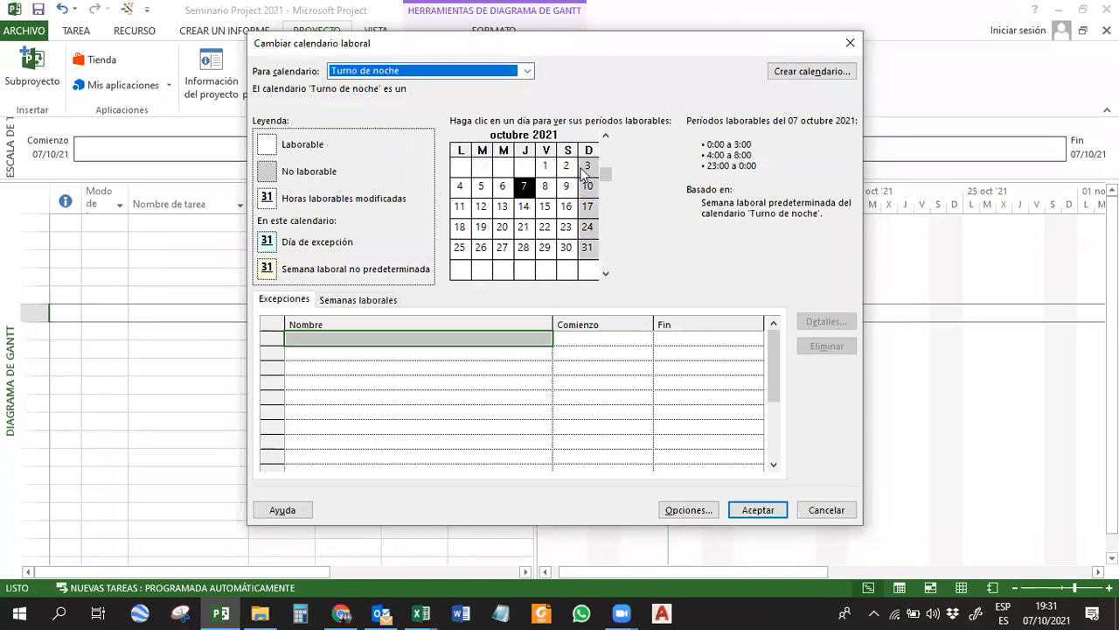
click(490, 72)
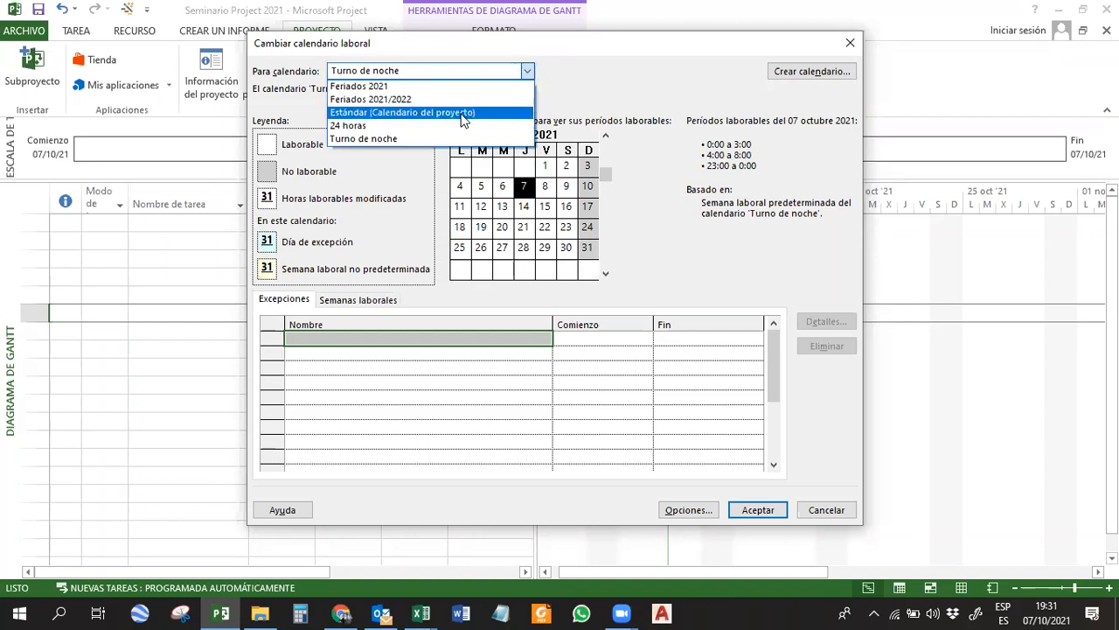
click(457, 113)
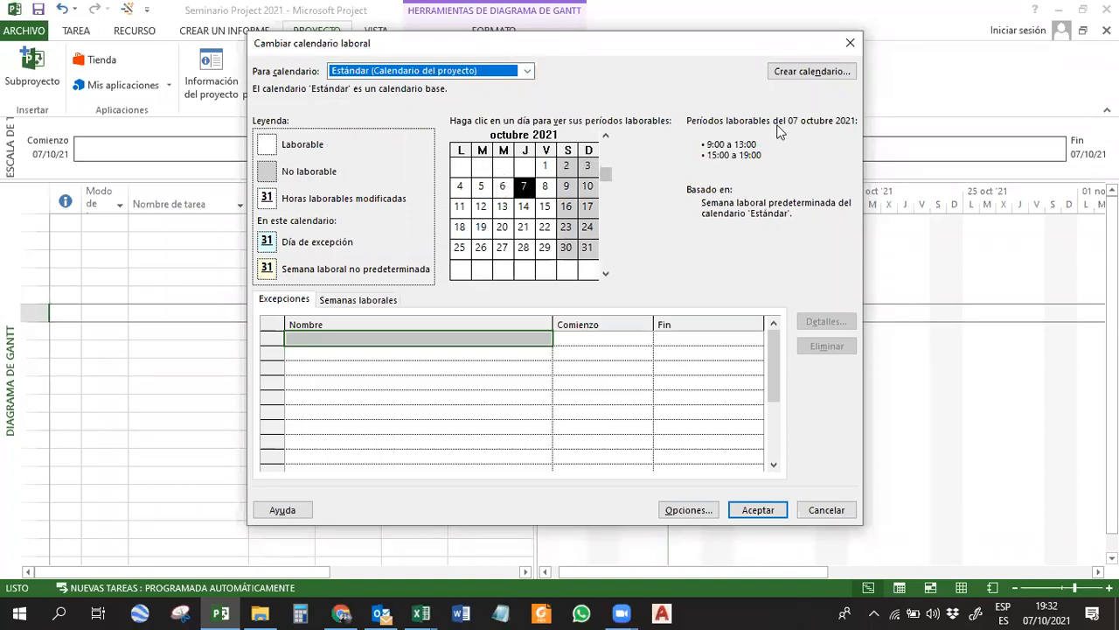
Create a base calendar named Seminario project 2021 as a copy of the Estándar calendar.
click(799, 73)
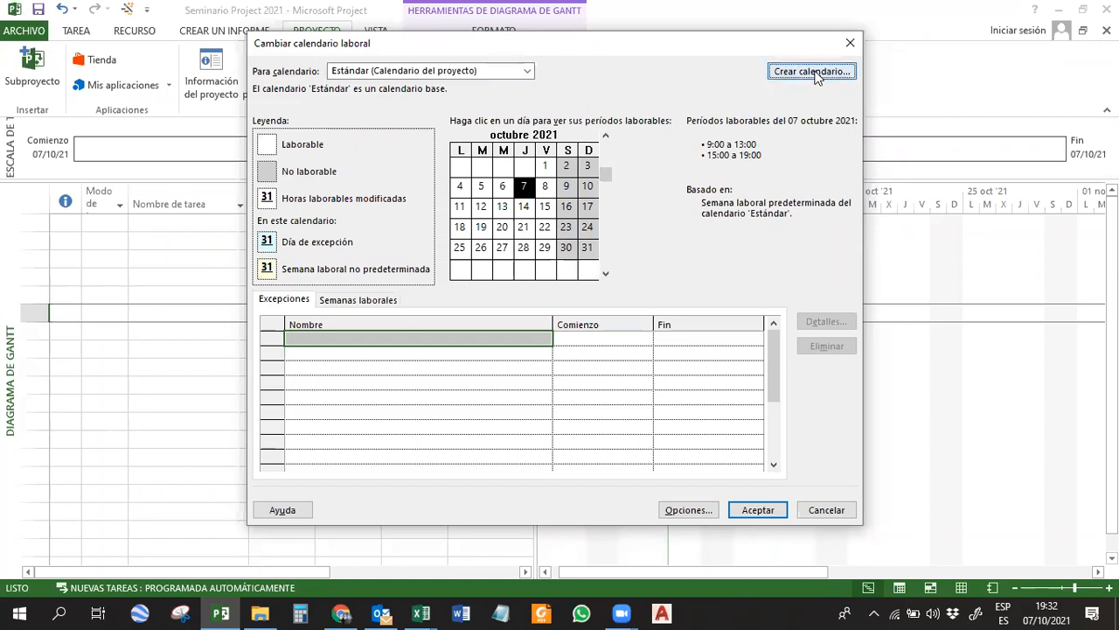
text(Se)
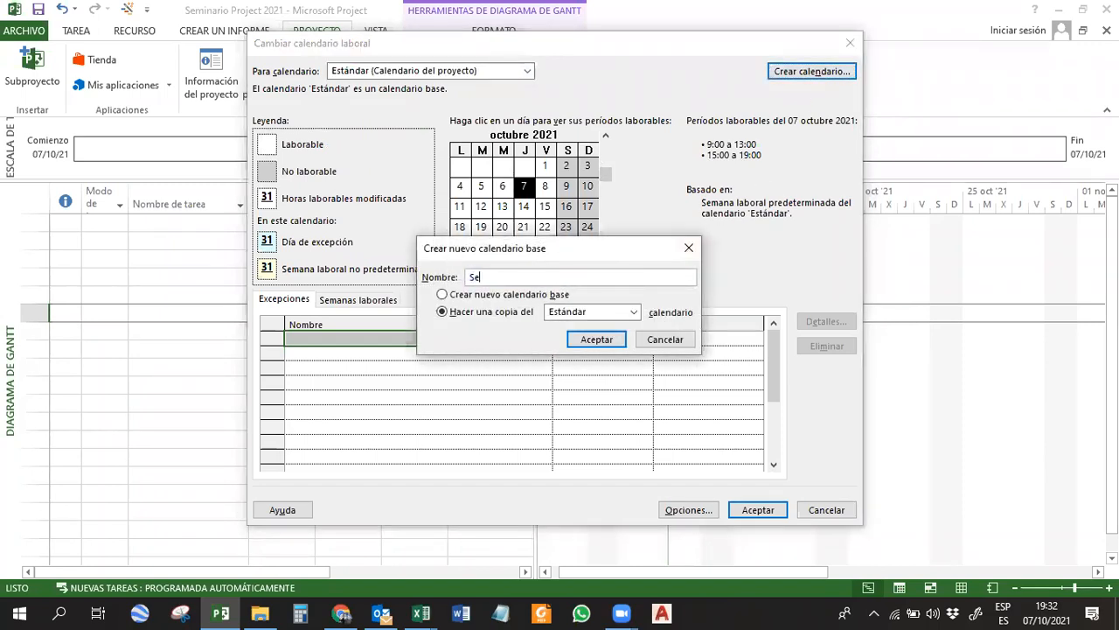
text(eminario project 2021)
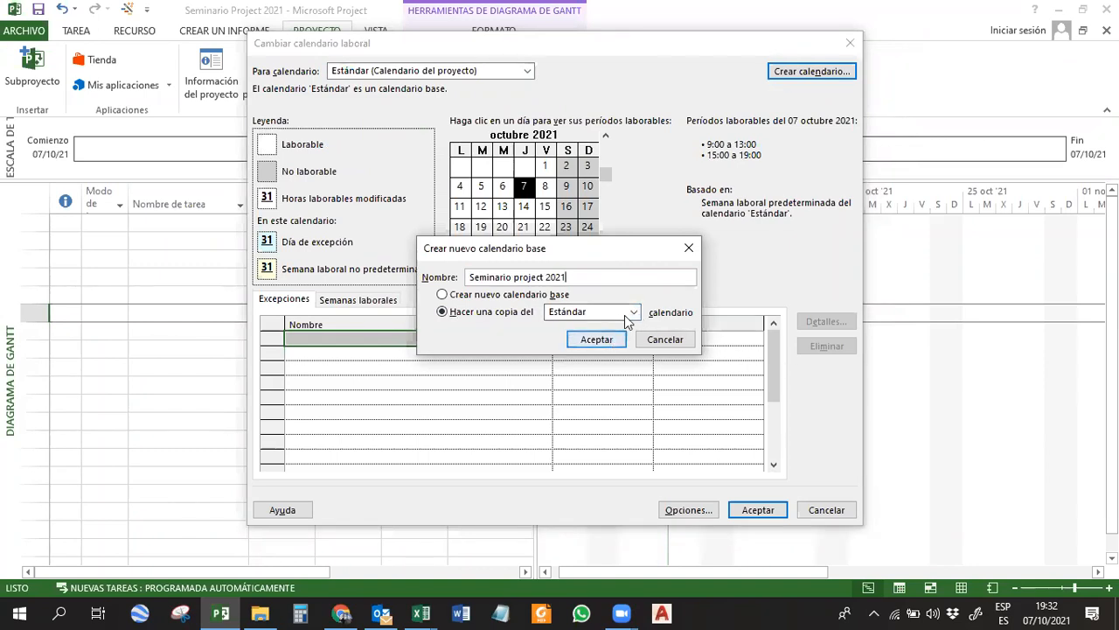
click(633, 311)
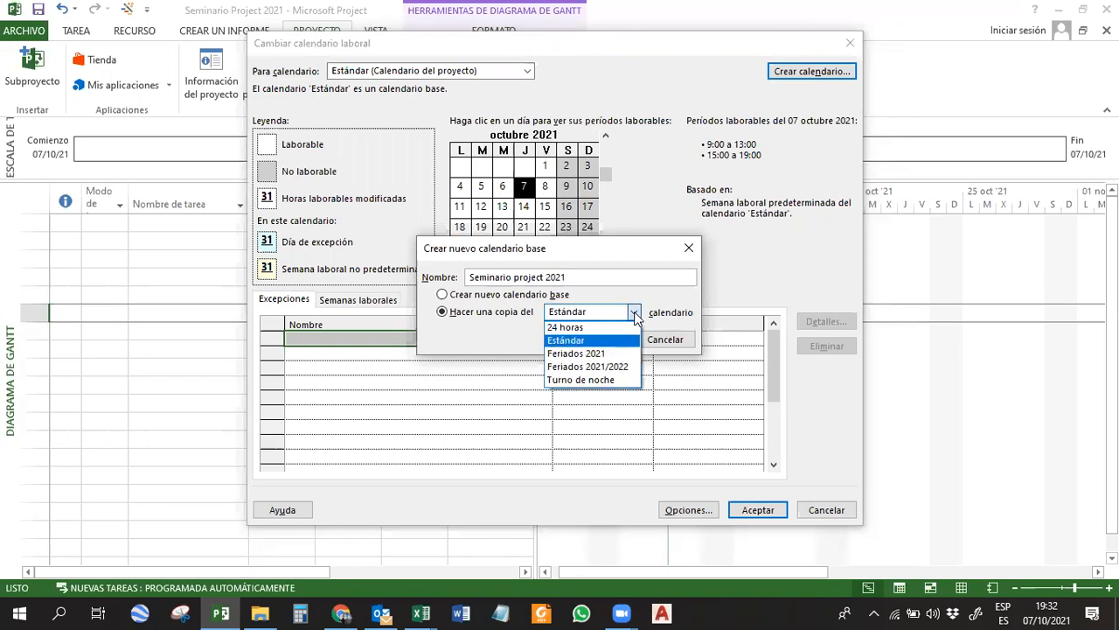
click(586, 340)
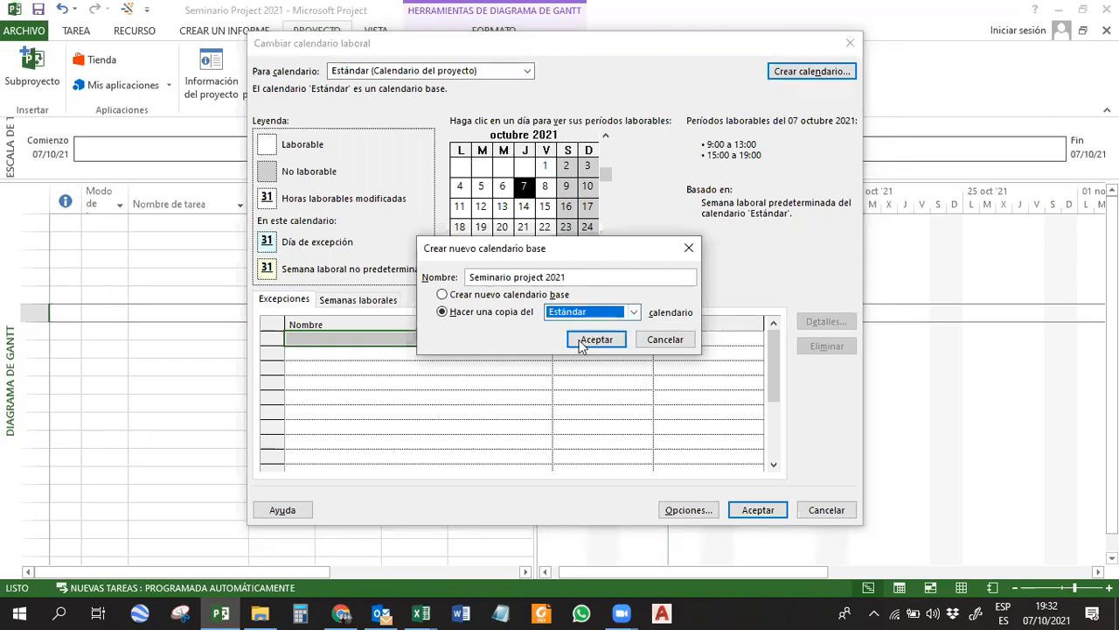
click(595, 341)
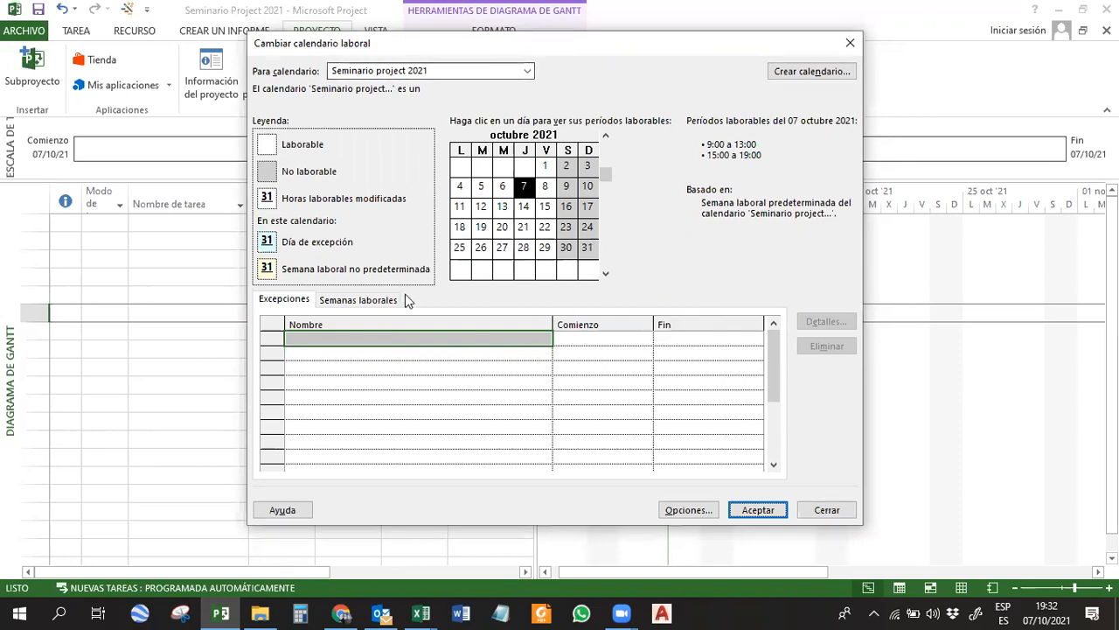
Add a non-working exception named Día de la diversidad to the Seminario project 2021 calendar.
click(426, 339)
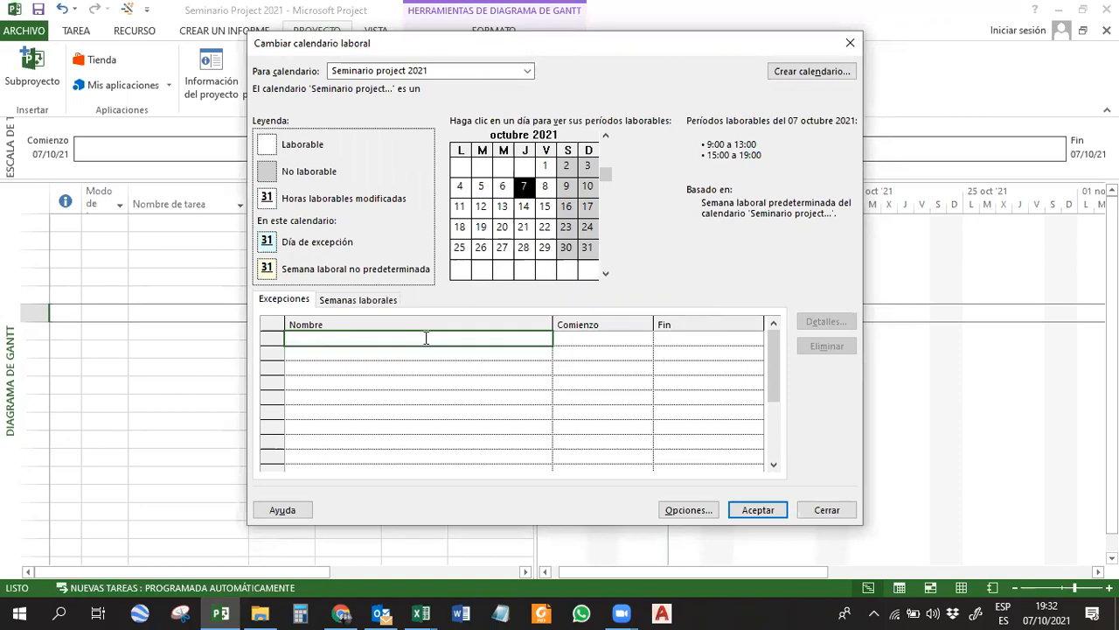
click(285, 300)
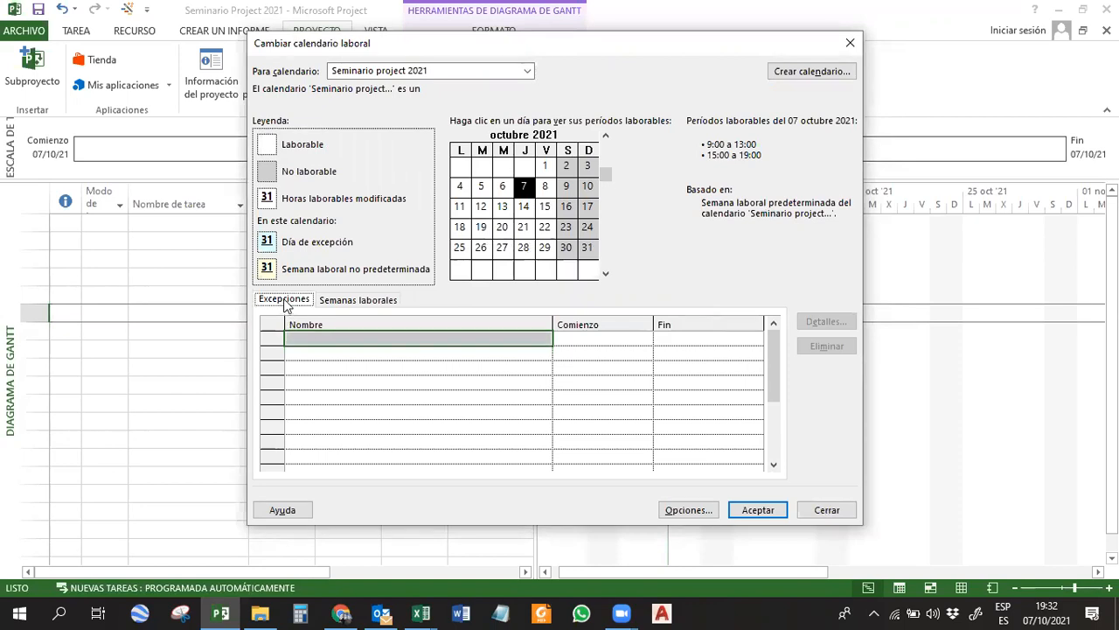
click(319, 339)
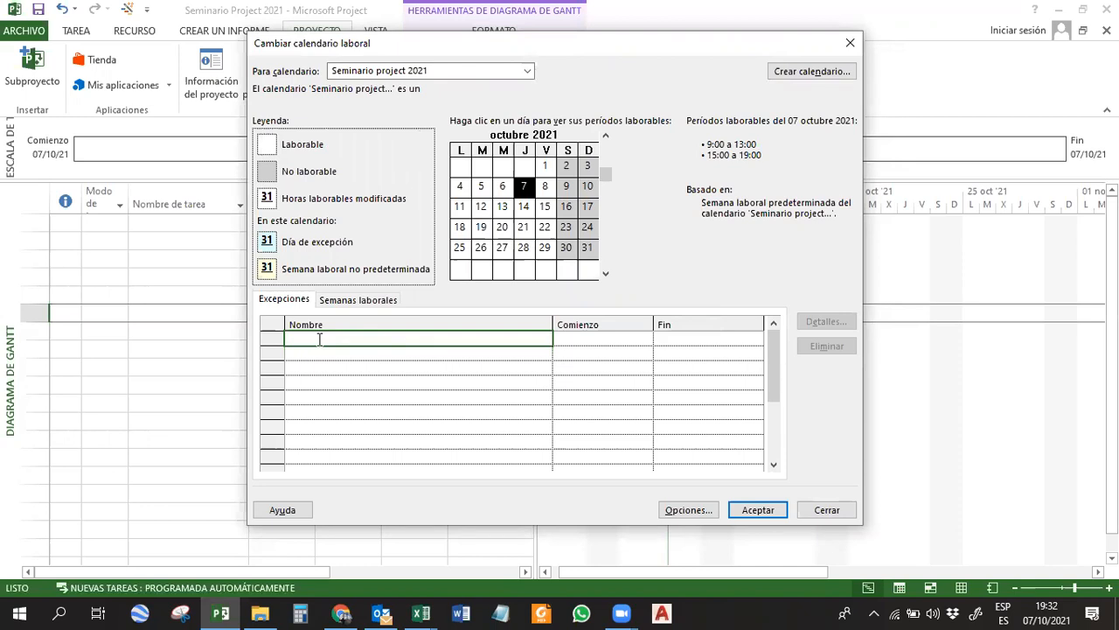
text(Día de la diversidad)
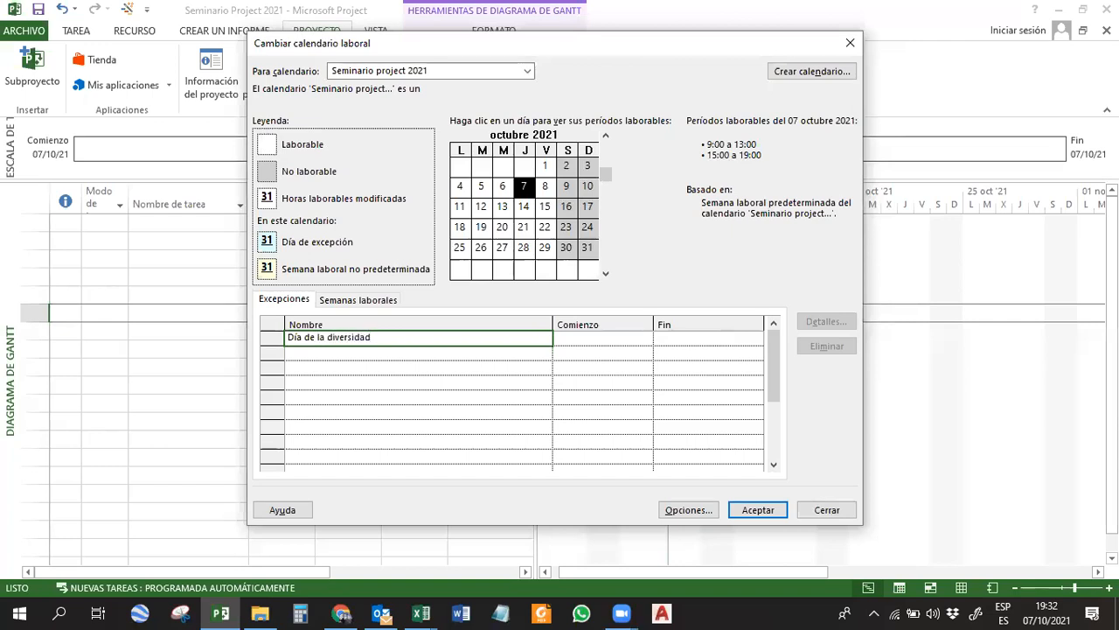
key(Return)
click(398, 338)
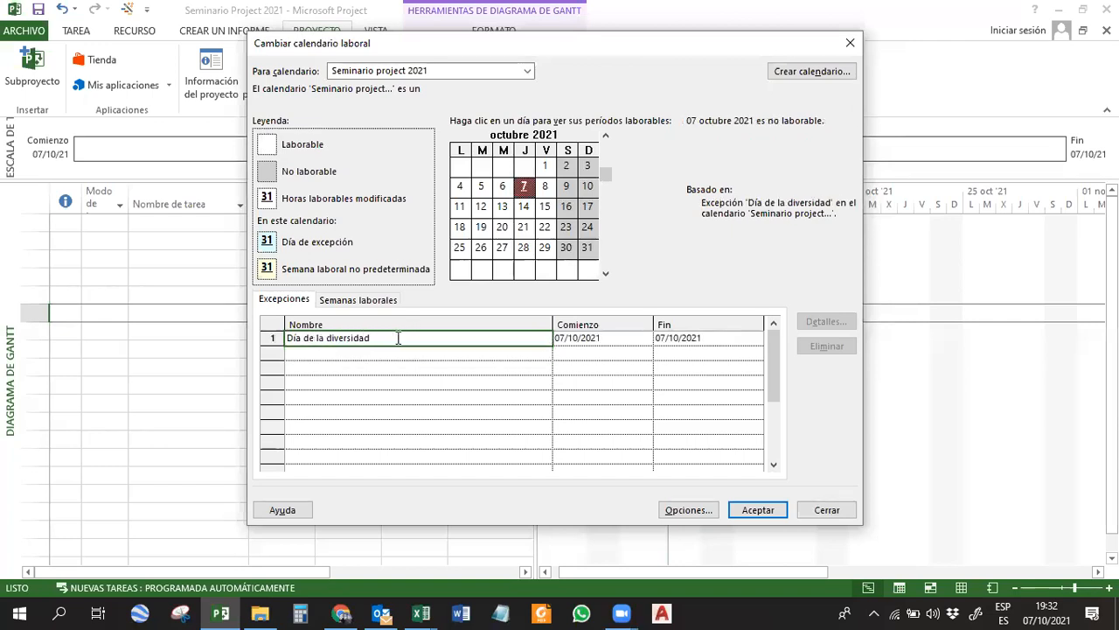
Set the Día de la diversidad exception to start on 08/10/2021 and finish on 11/10/2021.
click(599, 338)
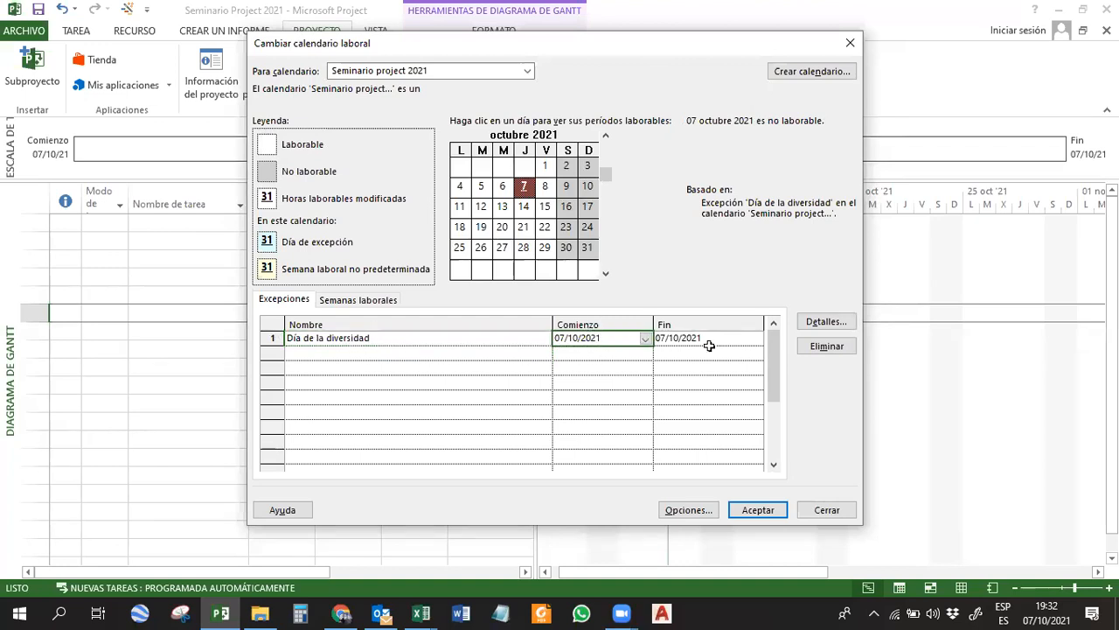
text(8/10/2021)
click(690, 338)
text(11/)
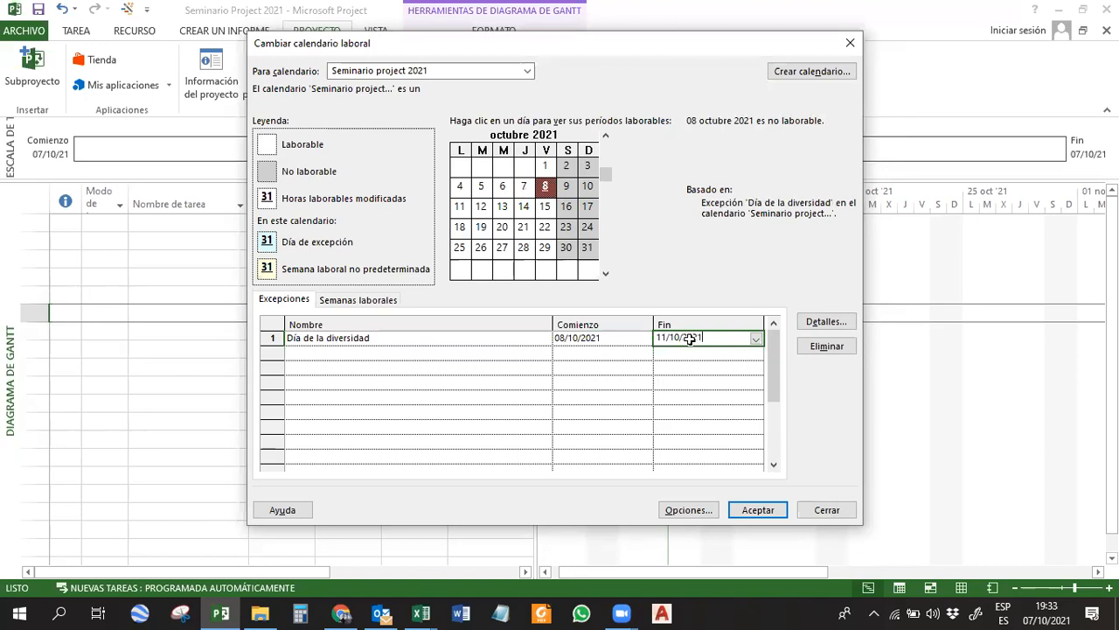
key(Return)
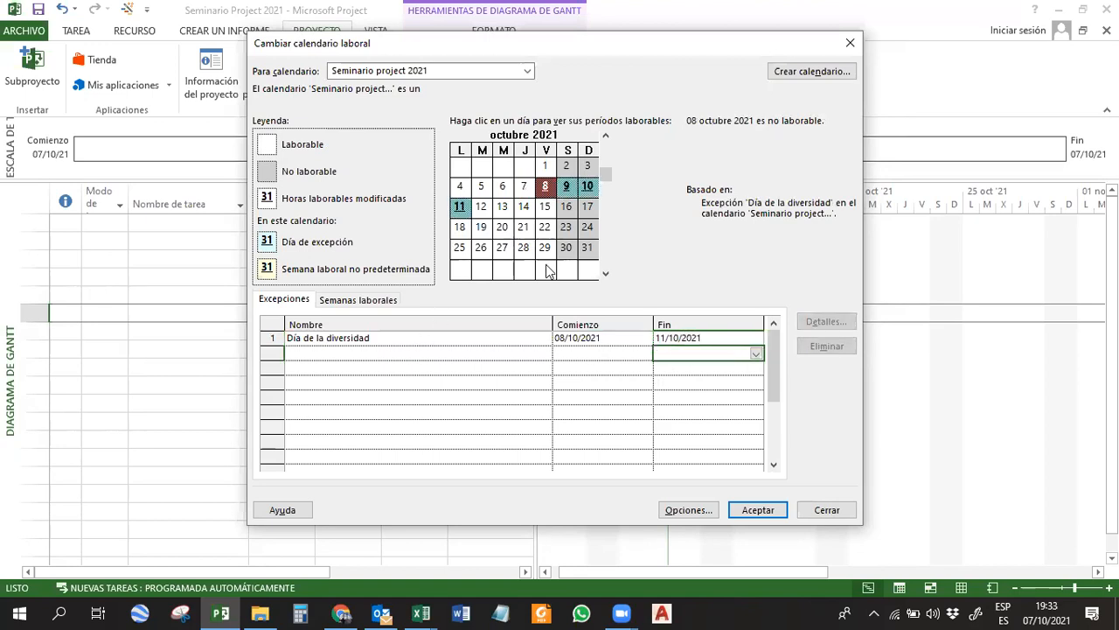
Check the working periods of the exception days and the surrounding days, 7 to 13 October 2021, in the calendar preview.
click(587, 186)
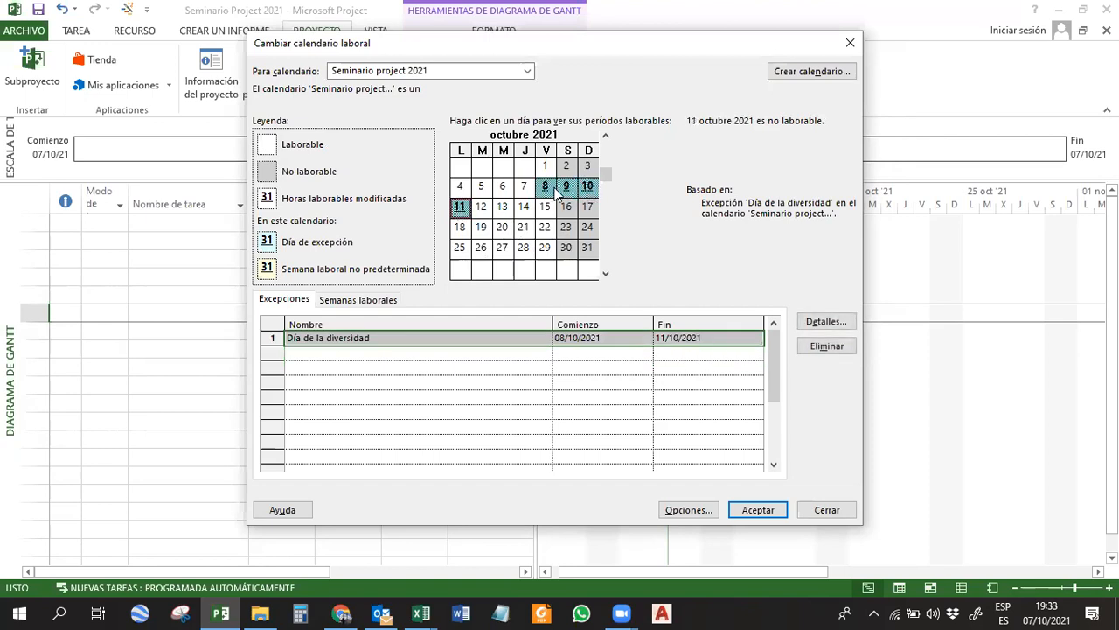
drag(545, 186, 578, 192)
click(459, 207)
click(461, 209)
click(523, 207)
click(524, 188)
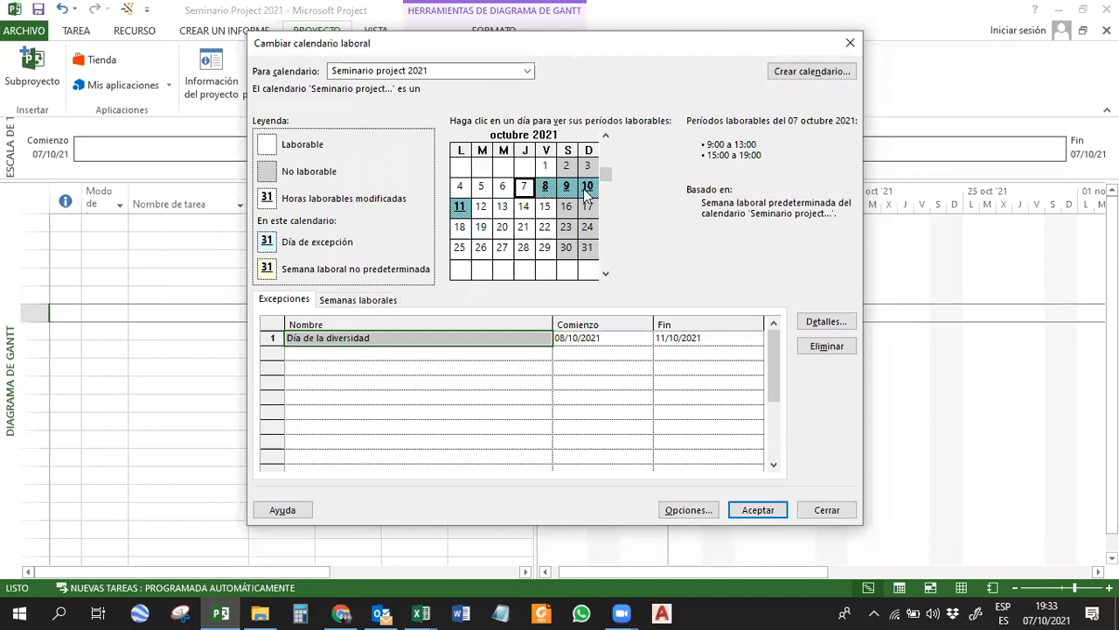
click(482, 212)
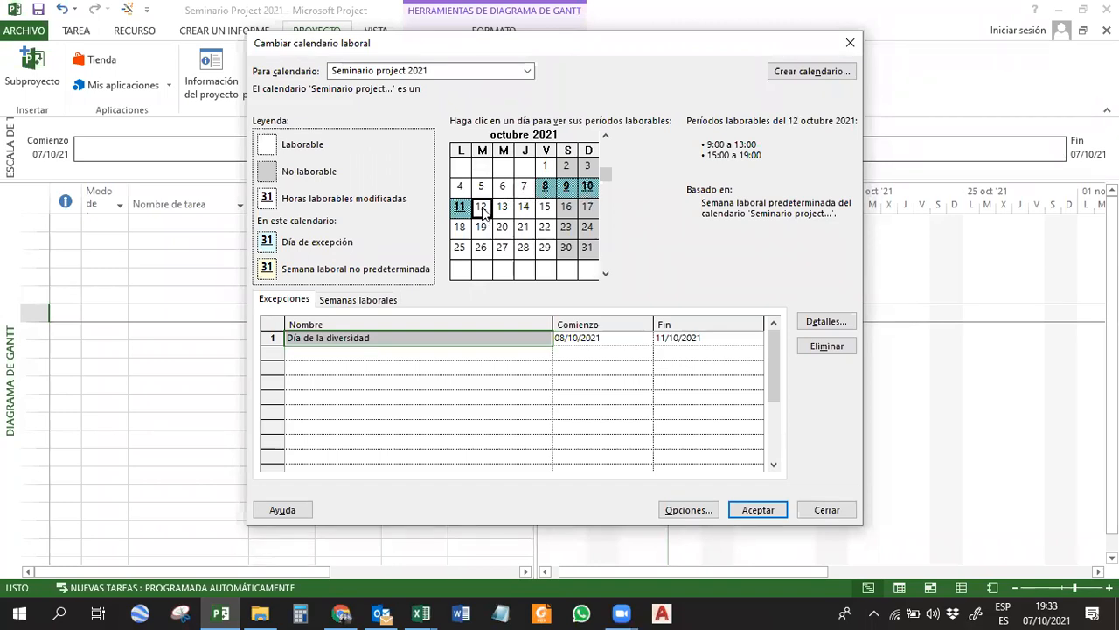
click(502, 209)
Add a second exception named Navidad with start date 25/12/2021.
click(422, 351)
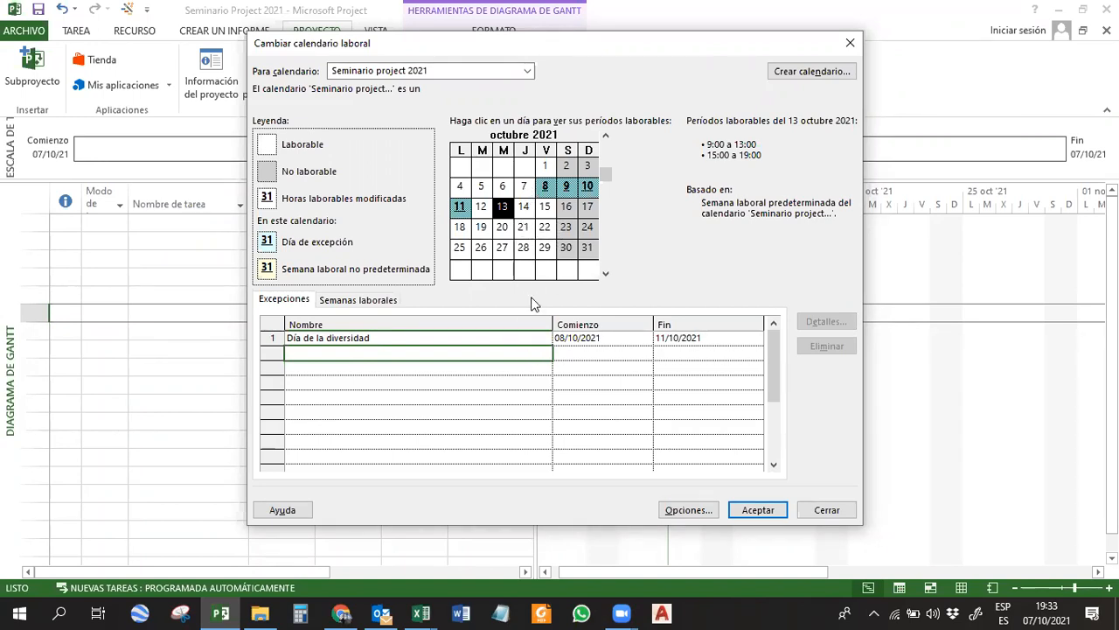
text(Naviedad)
key(Return)
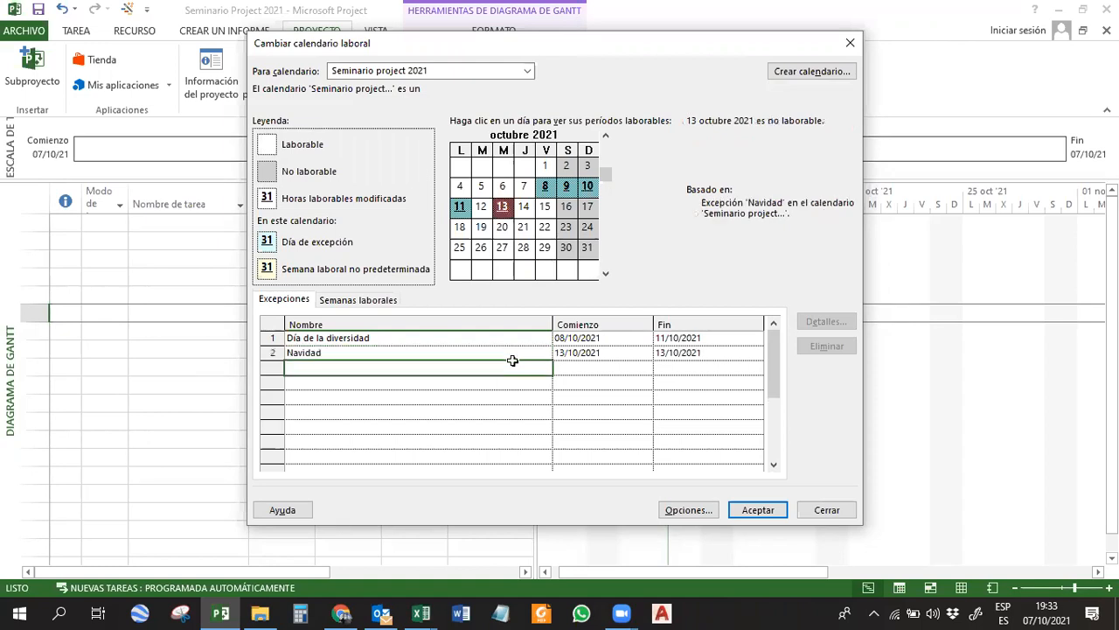
click(578, 352)
key(ctrl+a)
text(25/)
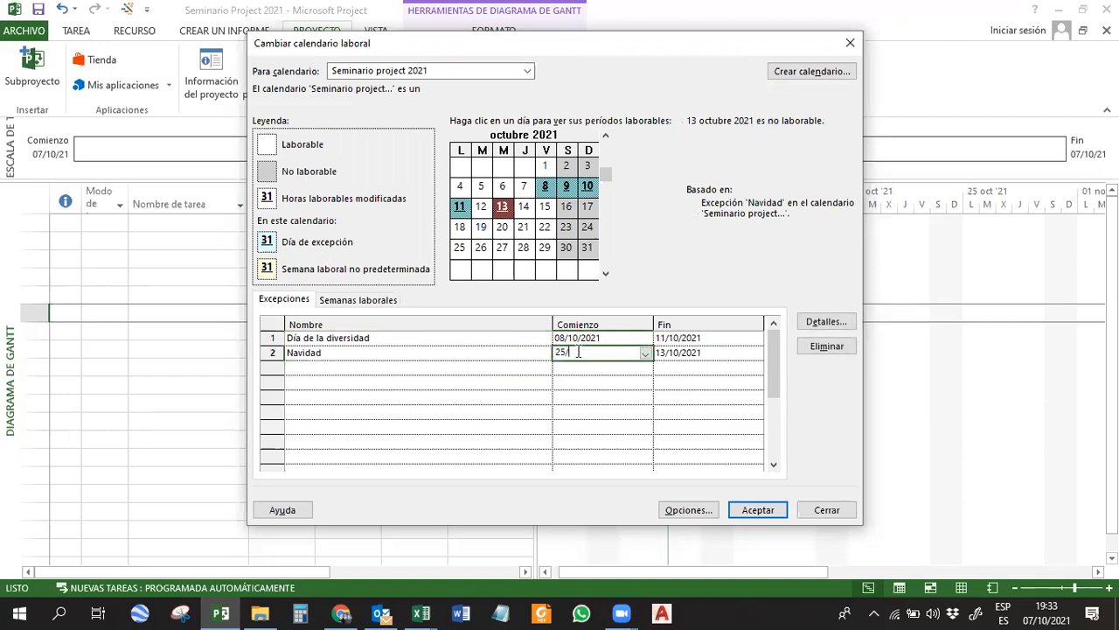
text(12/21)
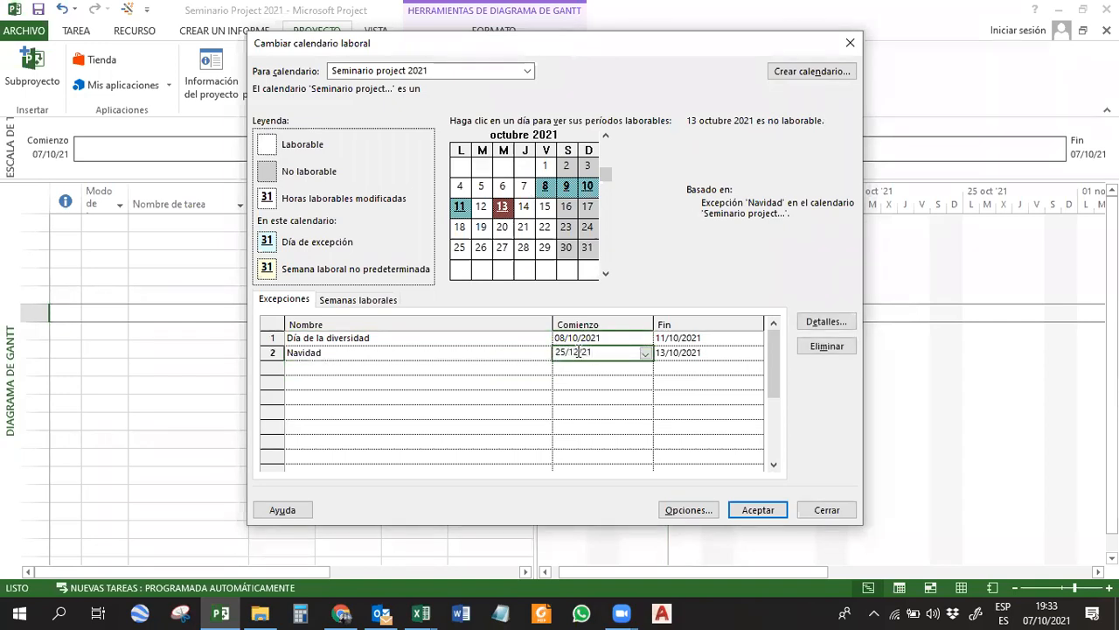
key(Return)
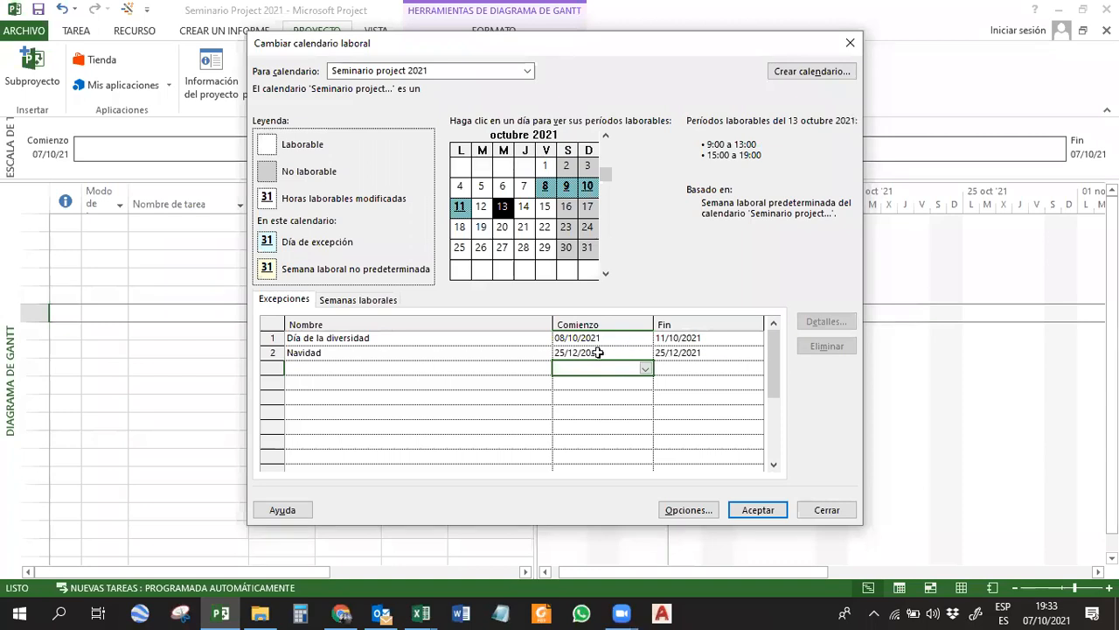
click(589, 353)
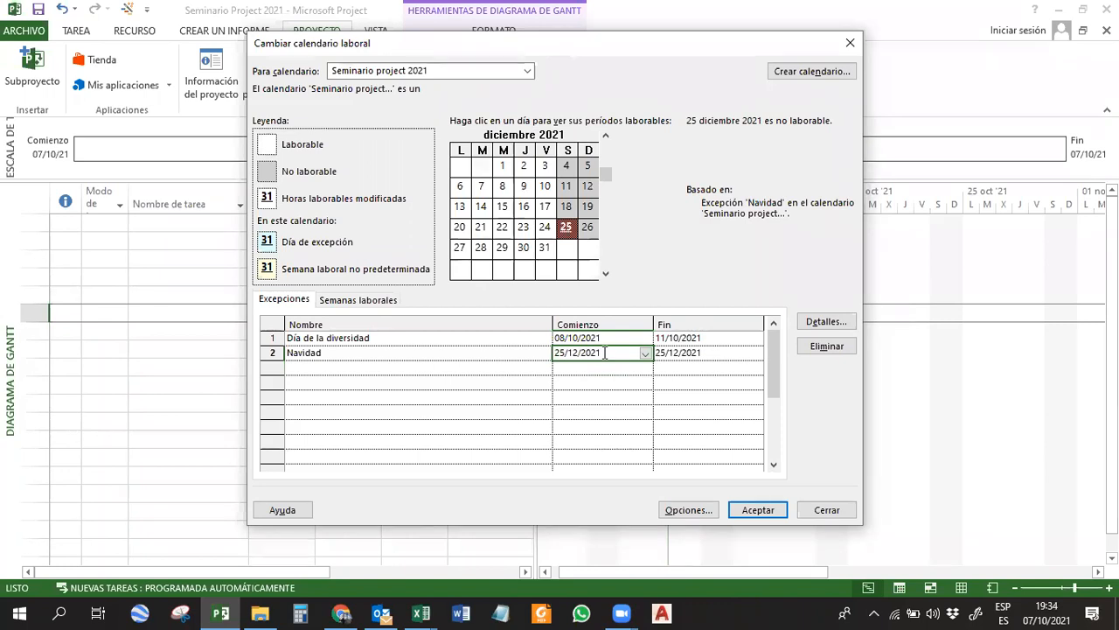
Add a third exception named Año nuevo to the calendar, dated 01/01/2022.
click(482, 367)
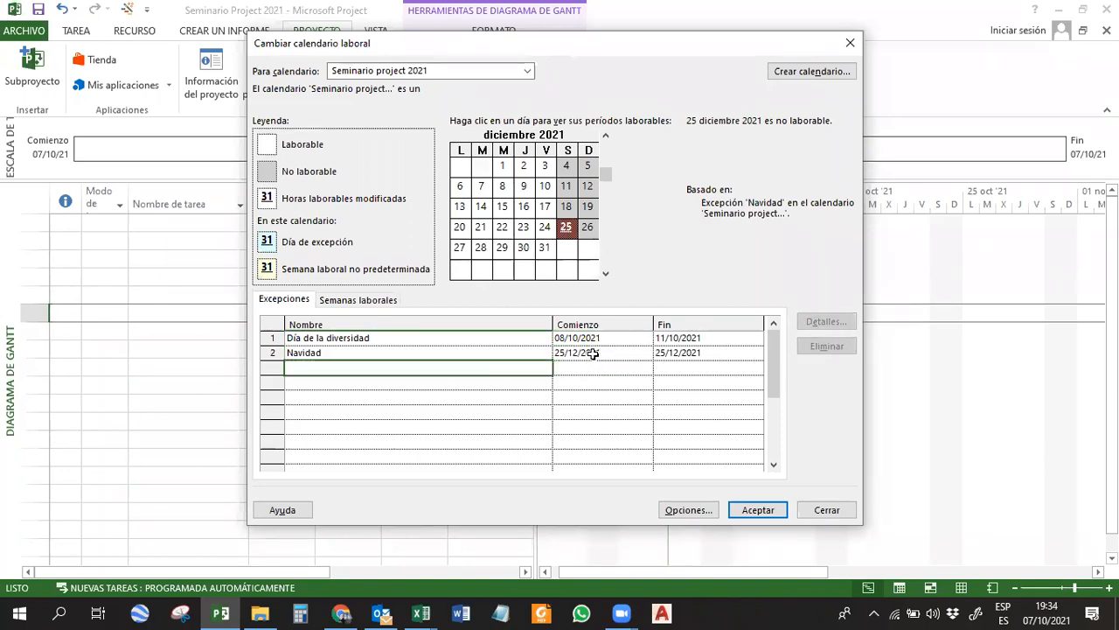
text(Año nuevo)
click(598, 396)
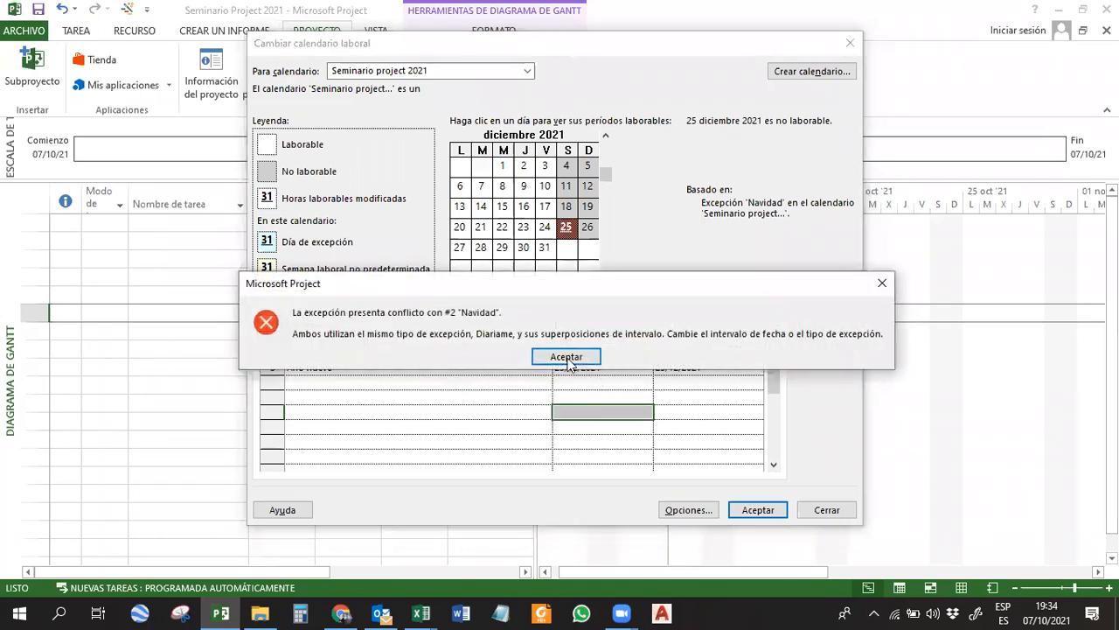
click(566, 356)
text(1/1/2)
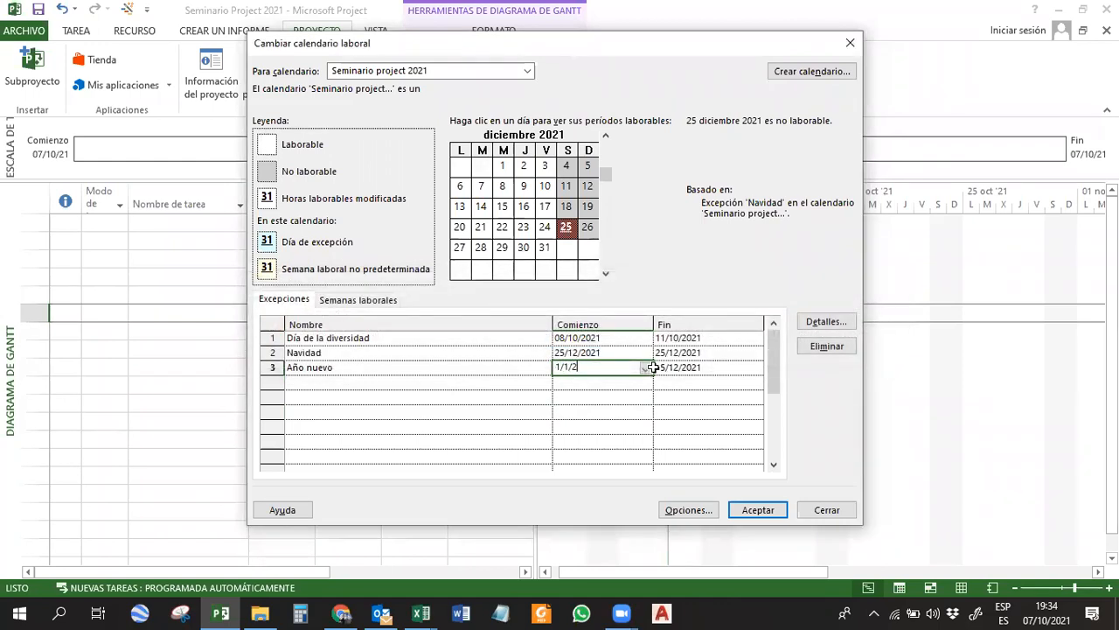
key(Return)
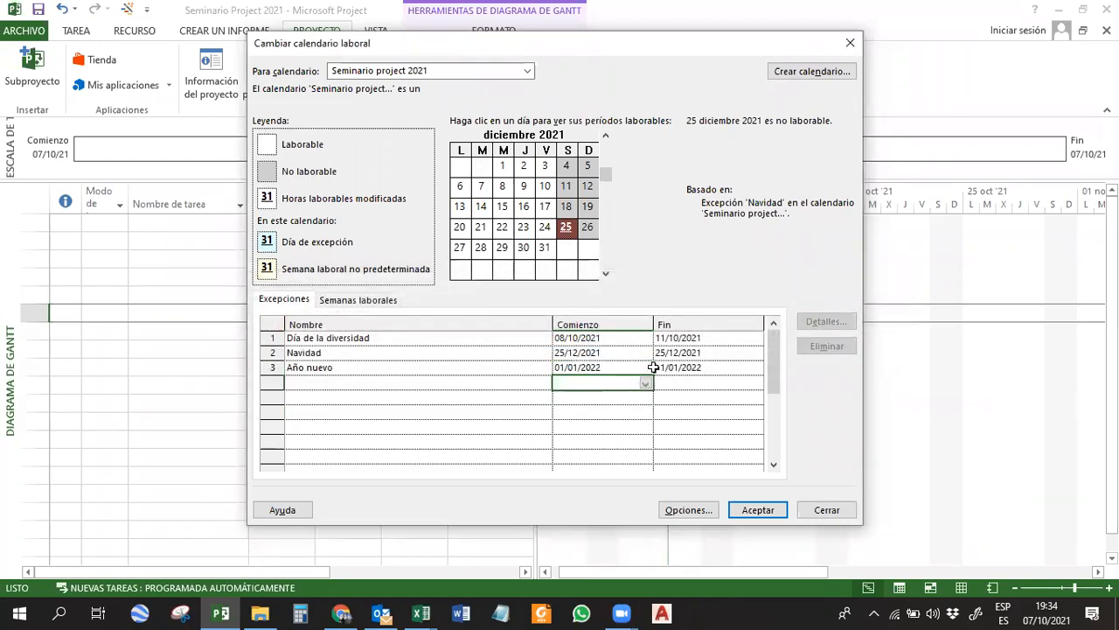
click(454, 368)
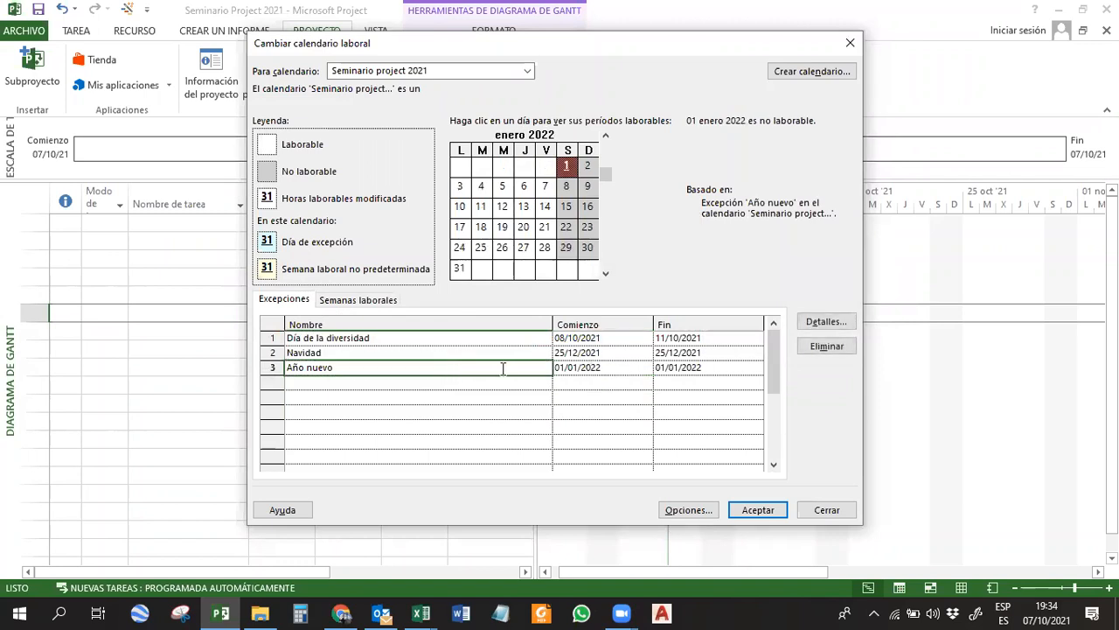
drag(376, 352, 379, 367)
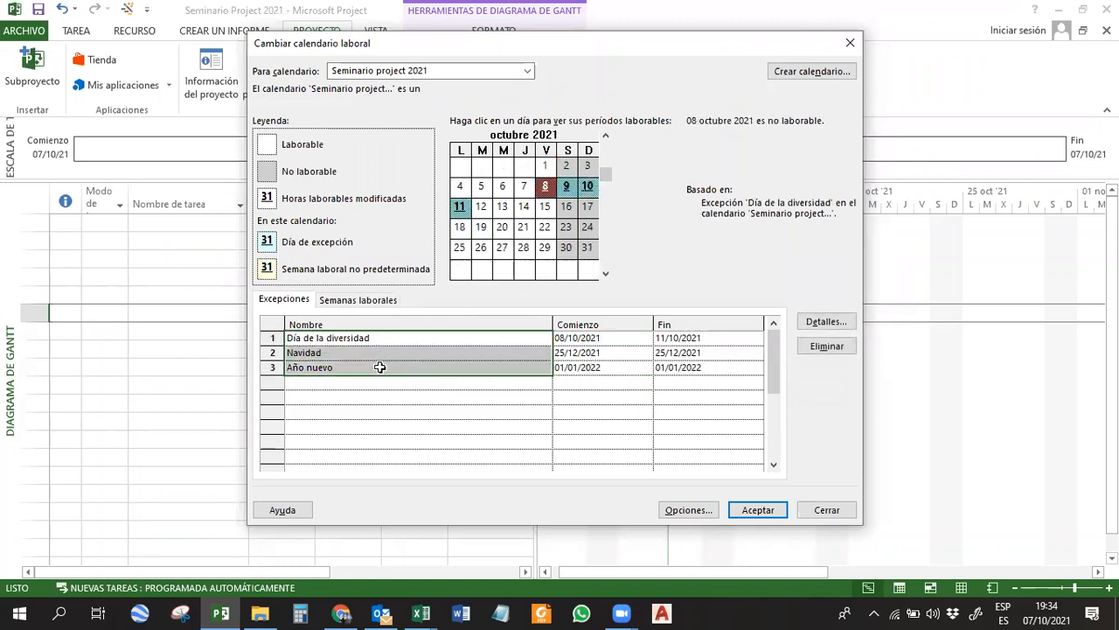
click(367, 382)
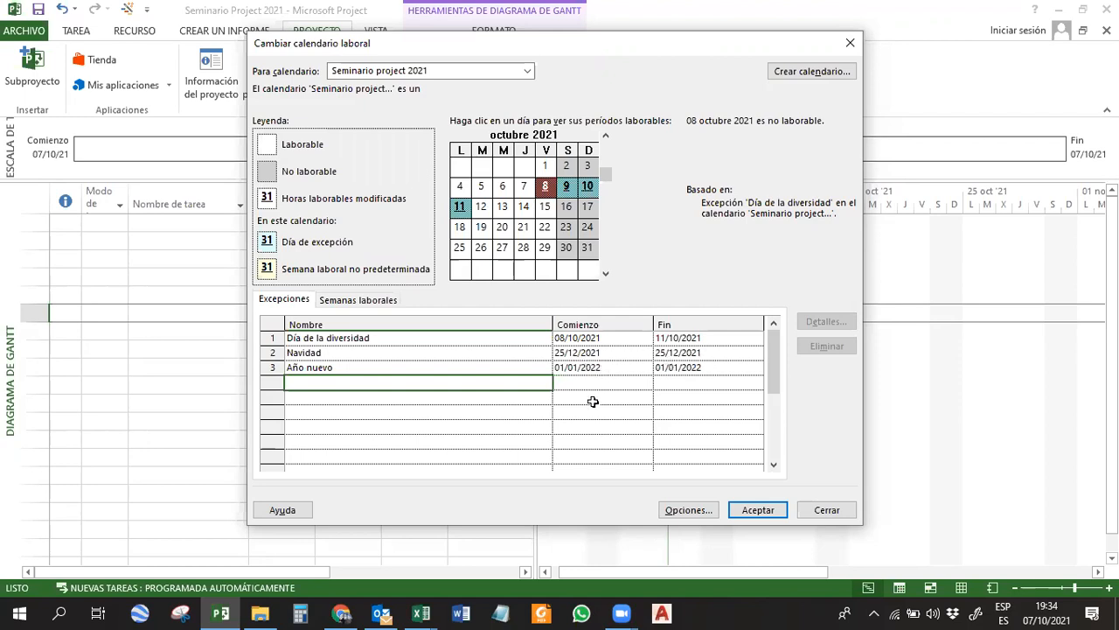
Add a fourth exception named Día de la construccion to the calendar's exception list.
click(391, 337)
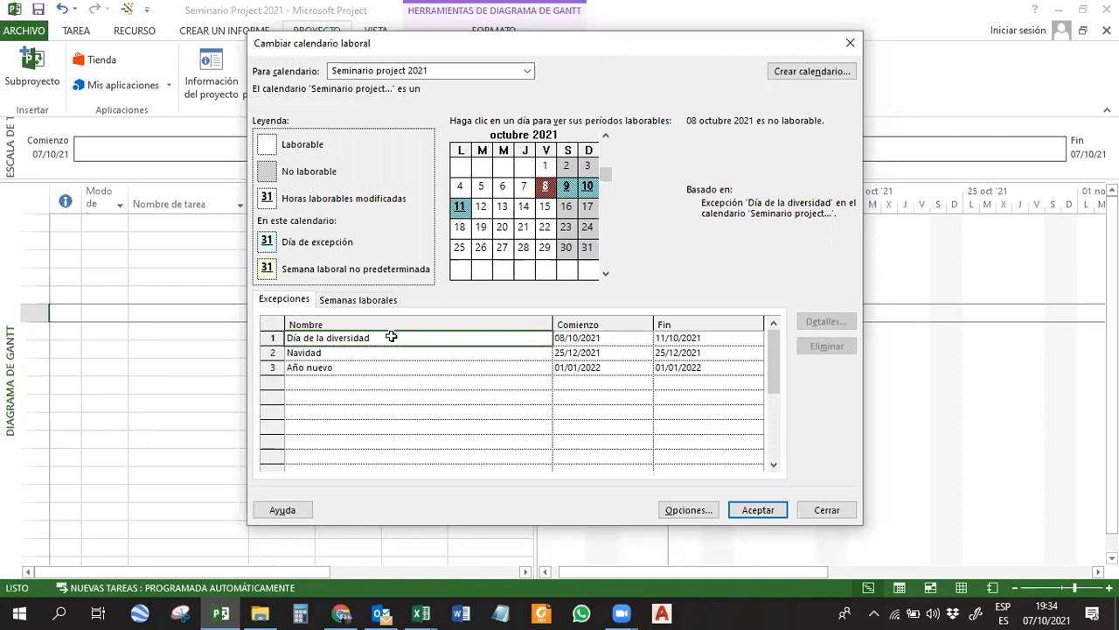
shift+click(390, 367)
click(388, 382)
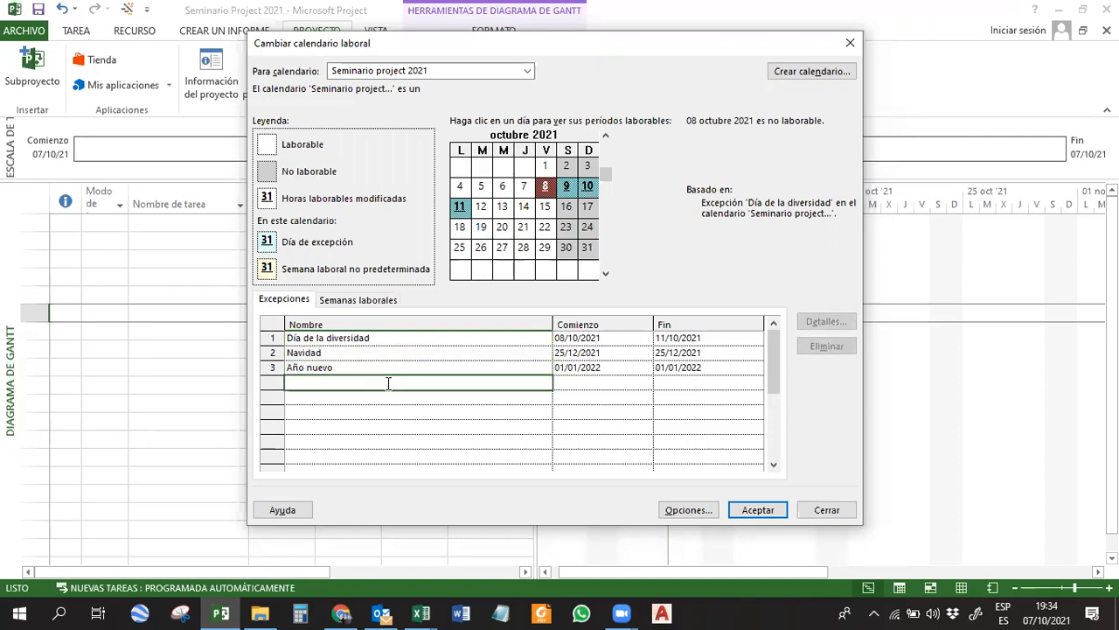
text(Día de la const)
key(Return)
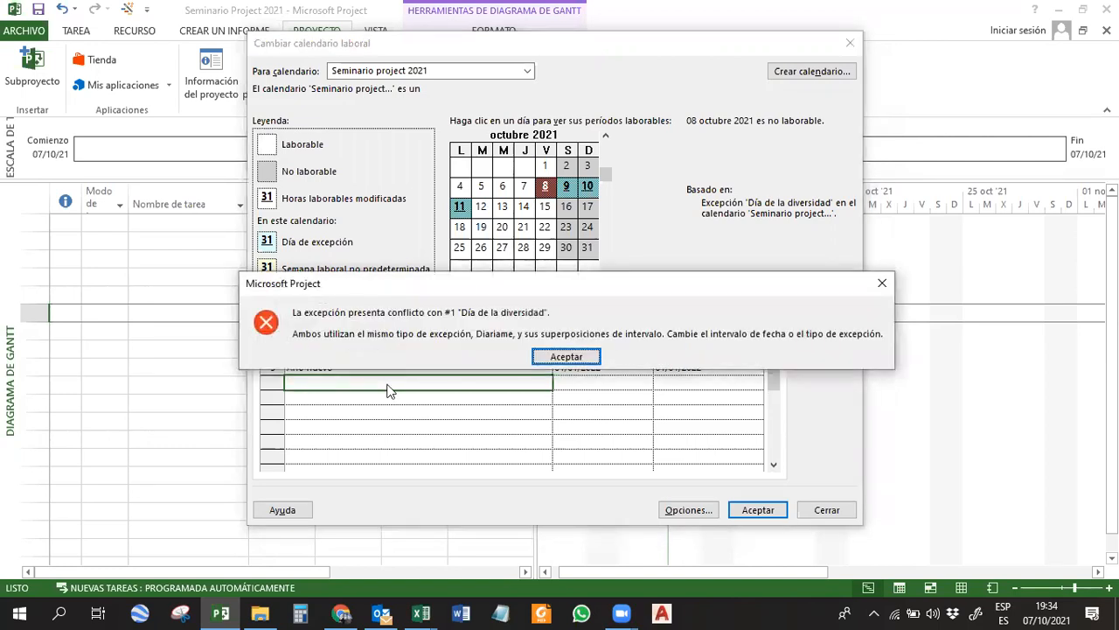
click(558, 353)
Set the date of the Día de la construccion exception to 22/04/2022.
click(574, 382)
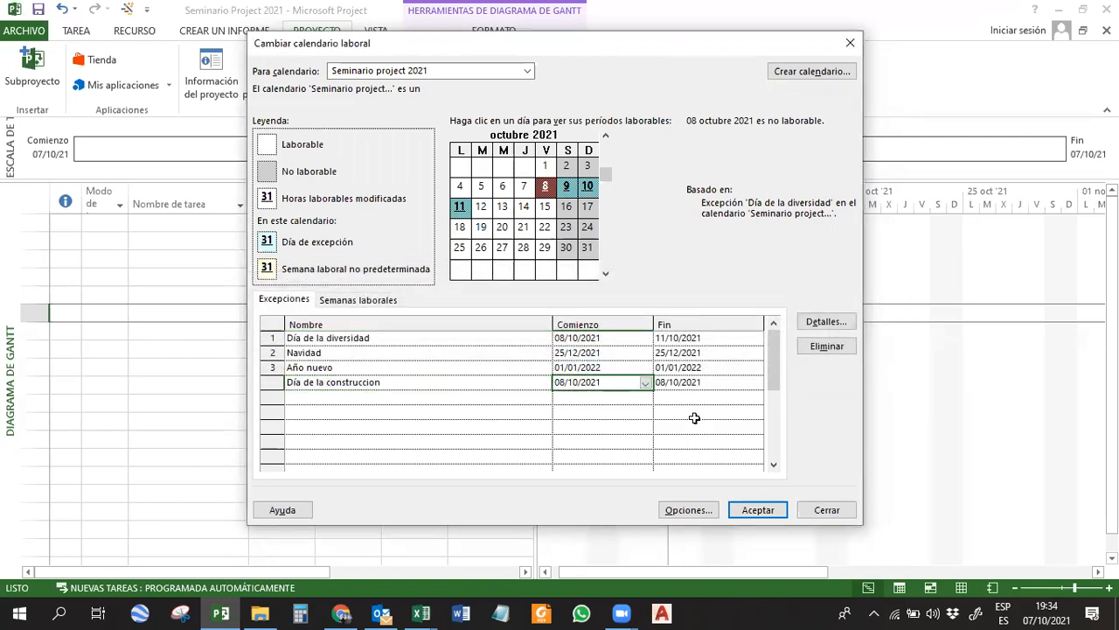
text(22/04/2)
key(Return)
click(399, 398)
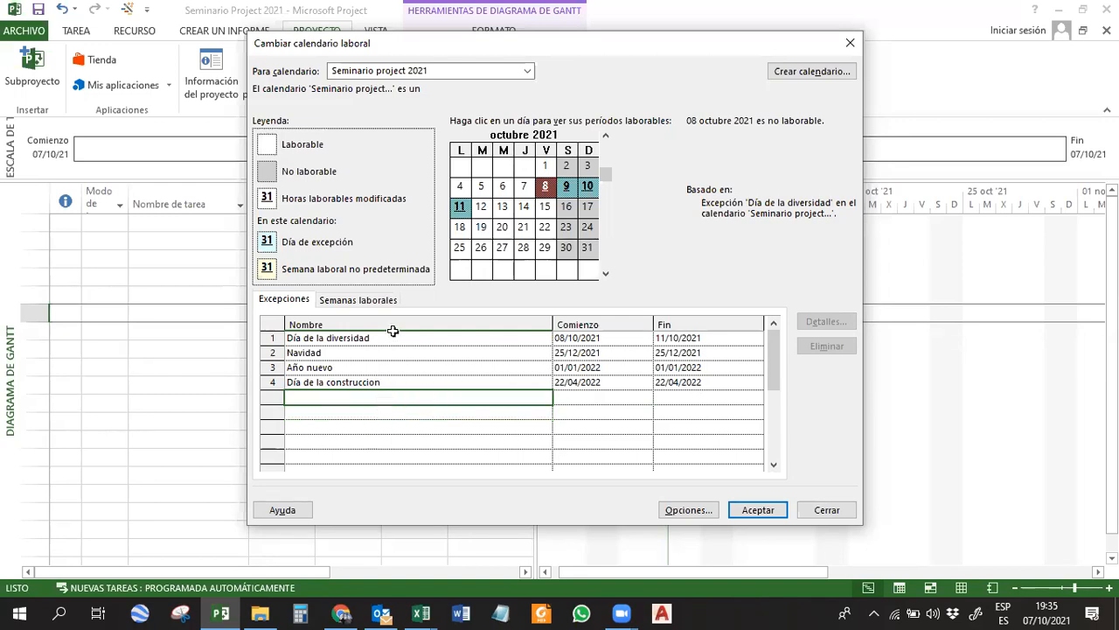
click(390, 444)
click(379, 411)
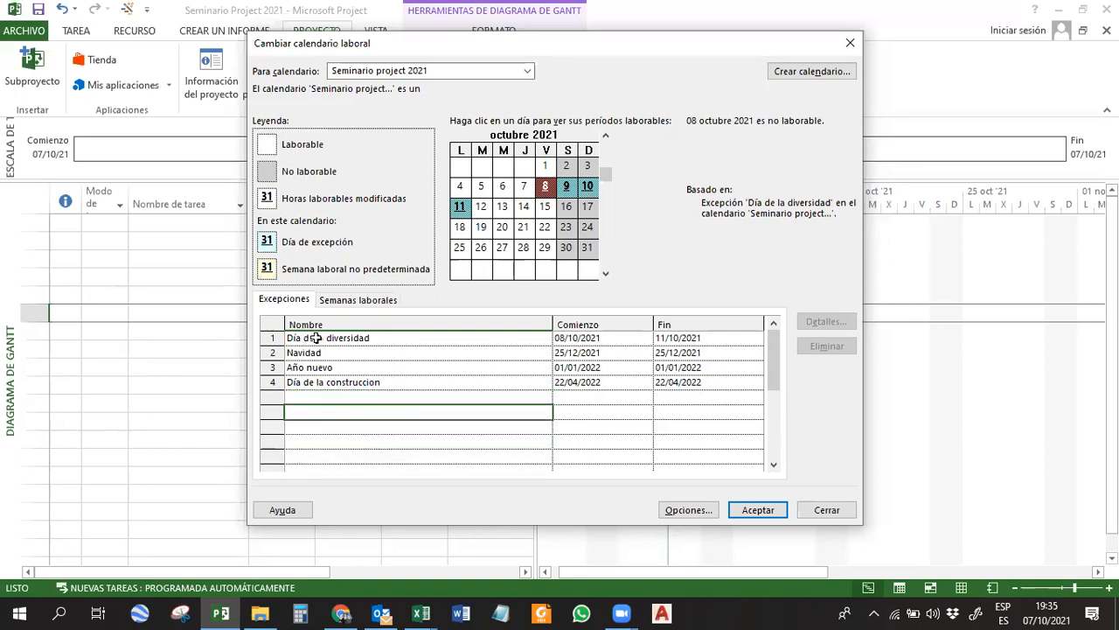
Review the listed exceptions and check the Día de la diversidad, Navidad and Año nuevo dates in the calendar preview.
drag(584, 337, 685, 340)
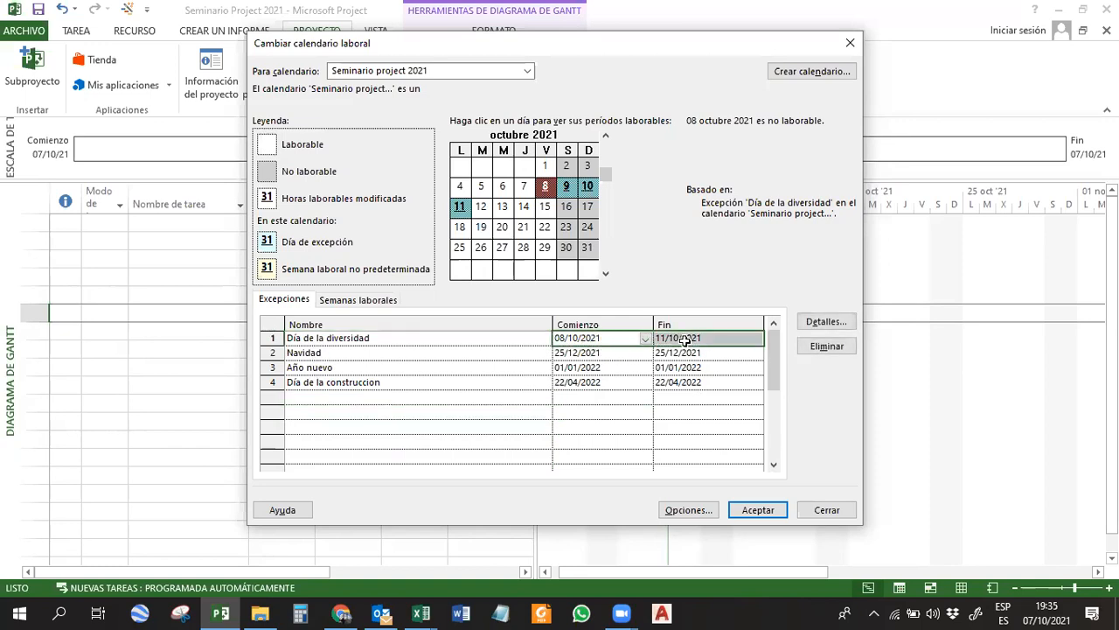
click(602, 354)
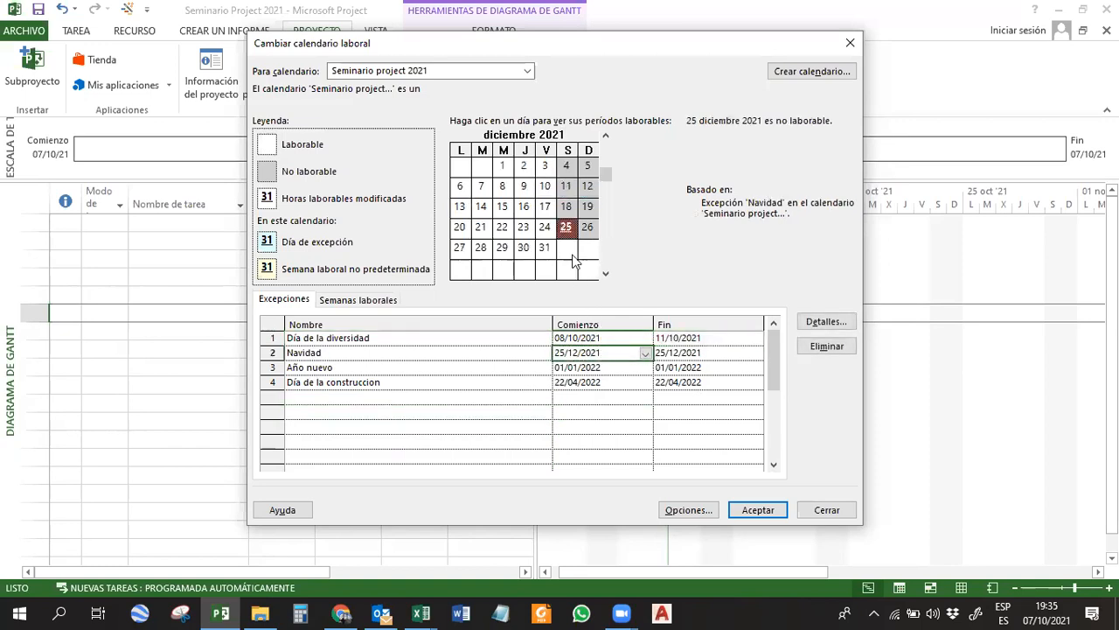
click(566, 227)
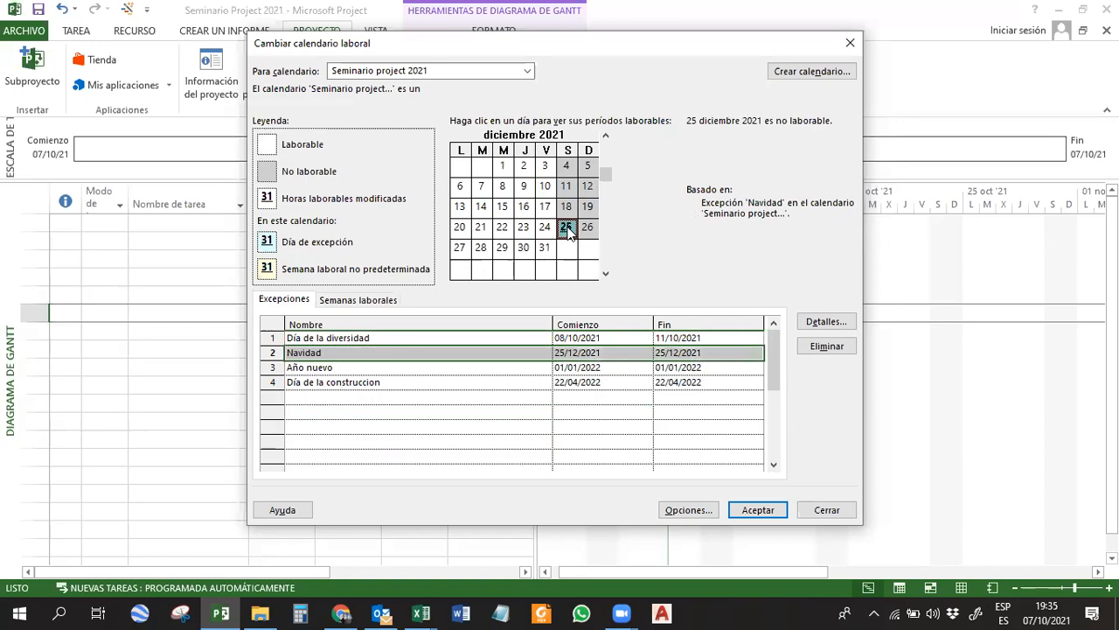
click(462, 369)
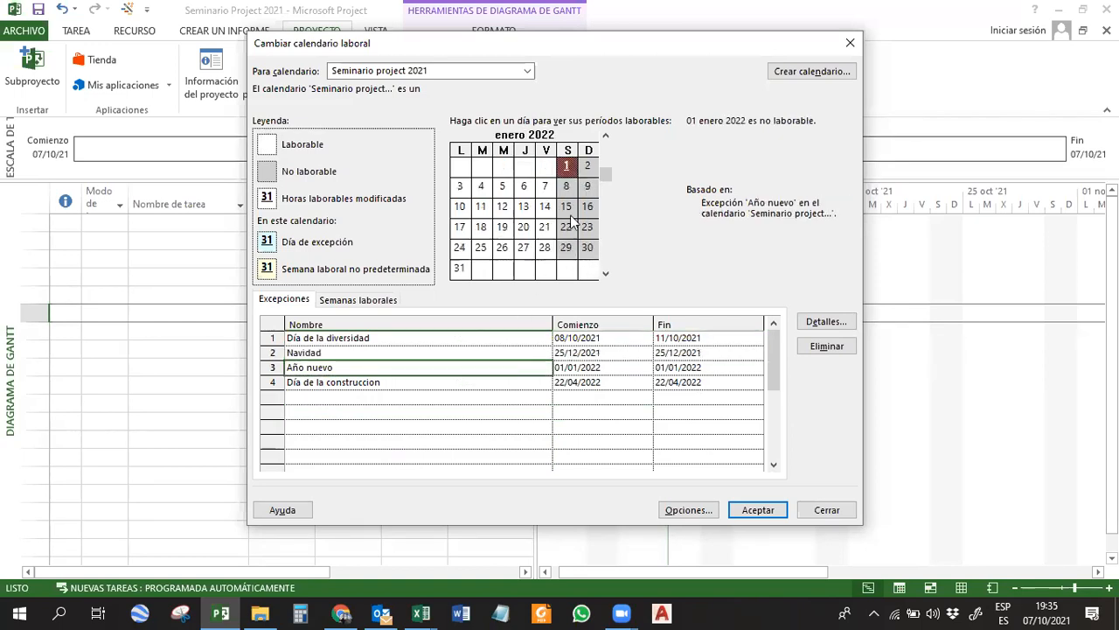
click(578, 353)
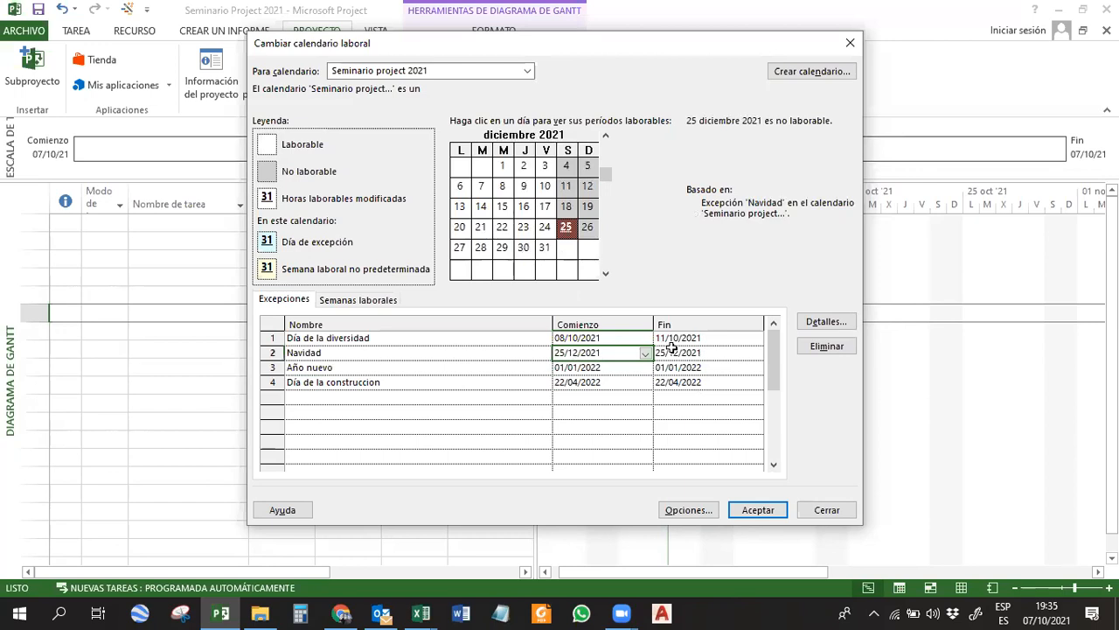
click(581, 406)
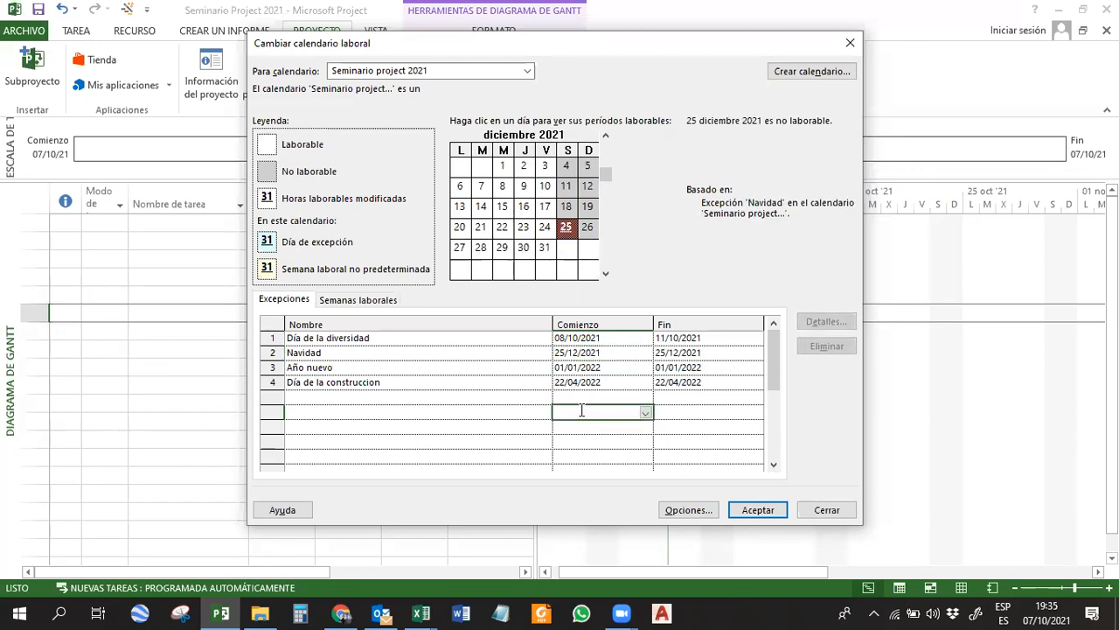
click(357, 398)
drag(368, 334, 366, 382)
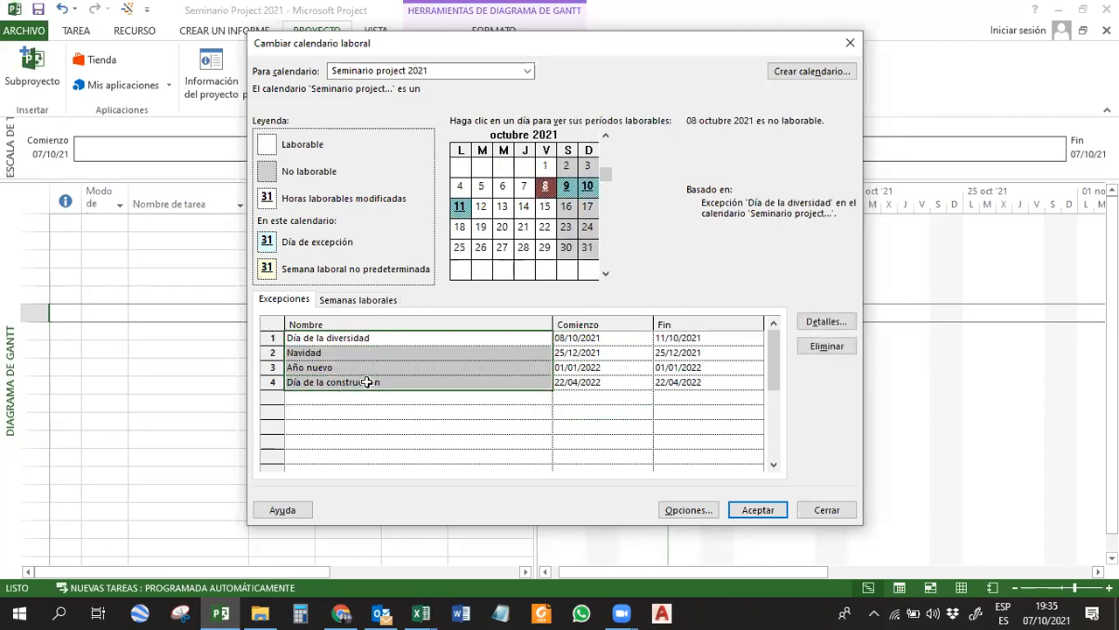
In the details of the [Predeterminado] work week, set Monday to Friday to use specific working periods.
click(360, 300)
click(354, 353)
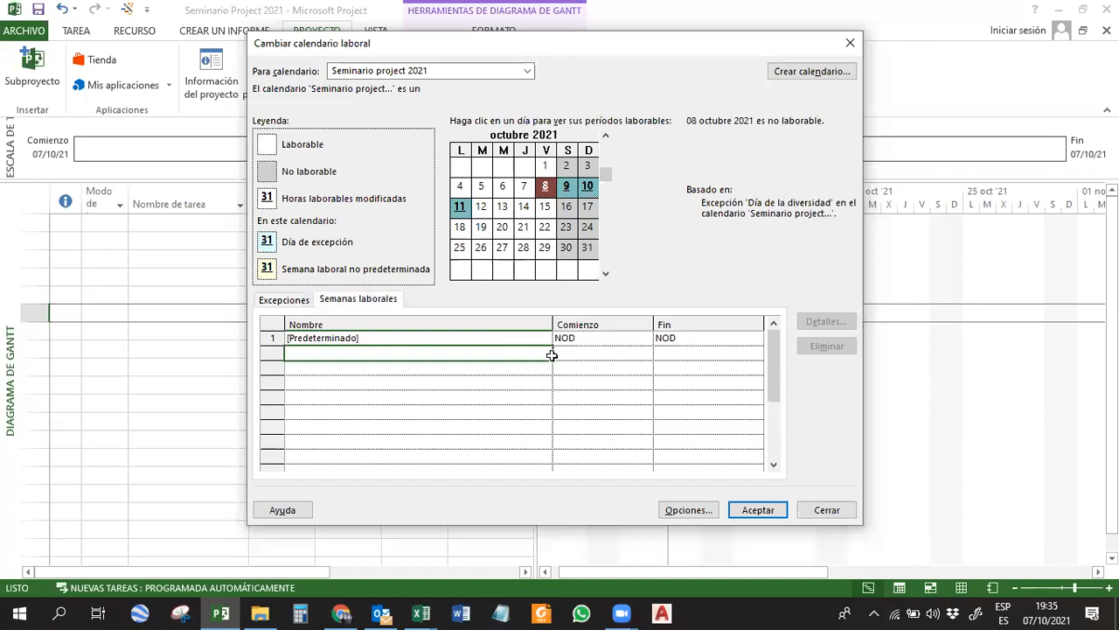
click(493, 339)
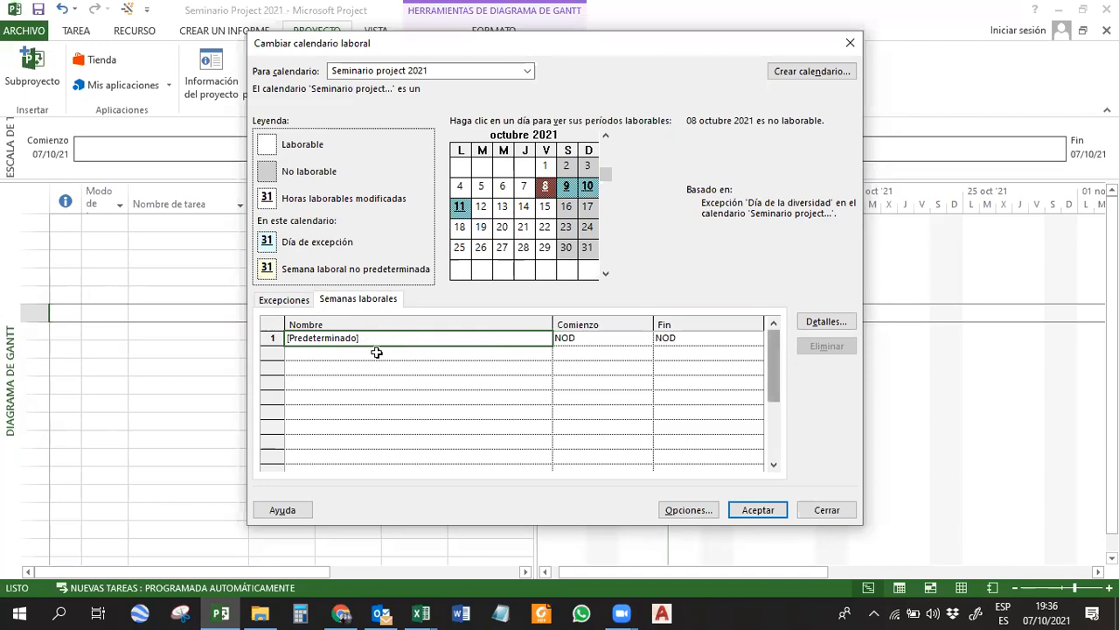
click(827, 321)
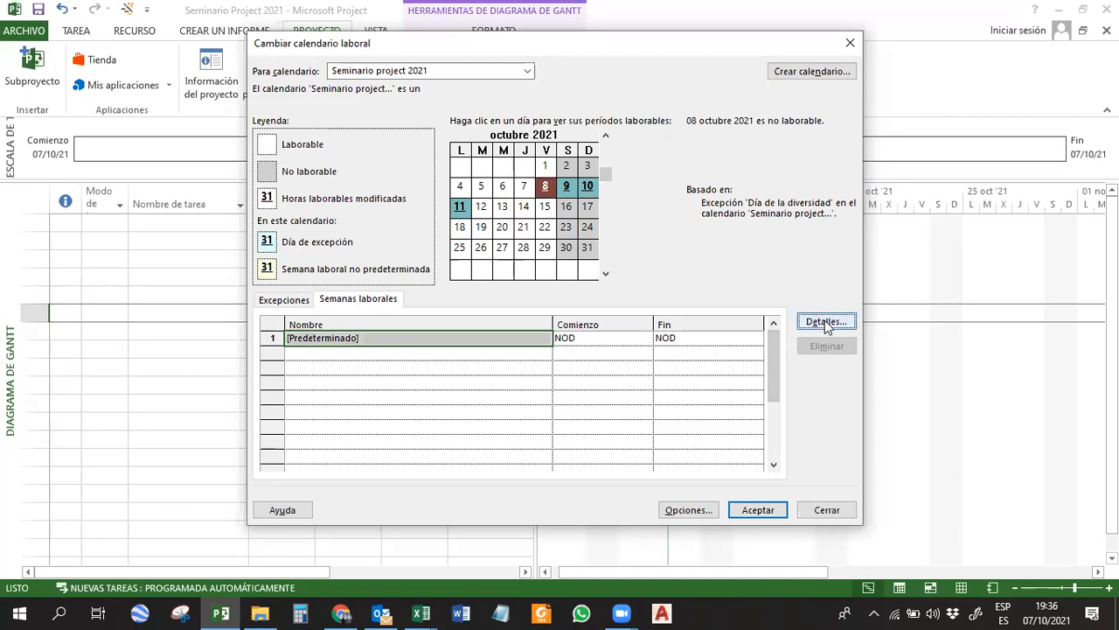
drag(638, 191, 670, 136)
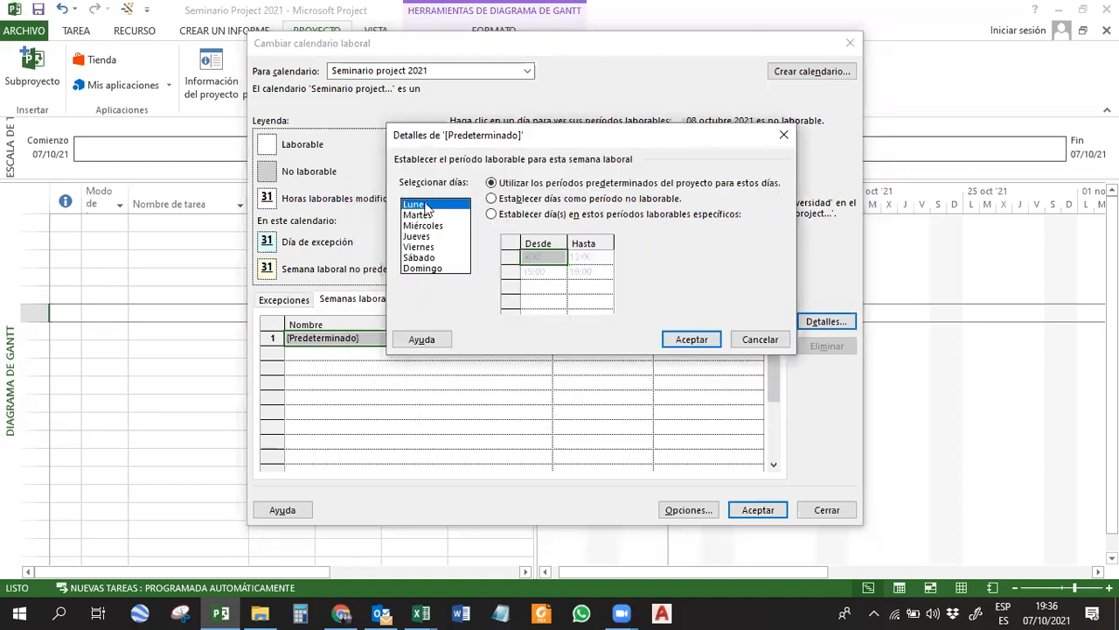
drag(427, 207, 432, 248)
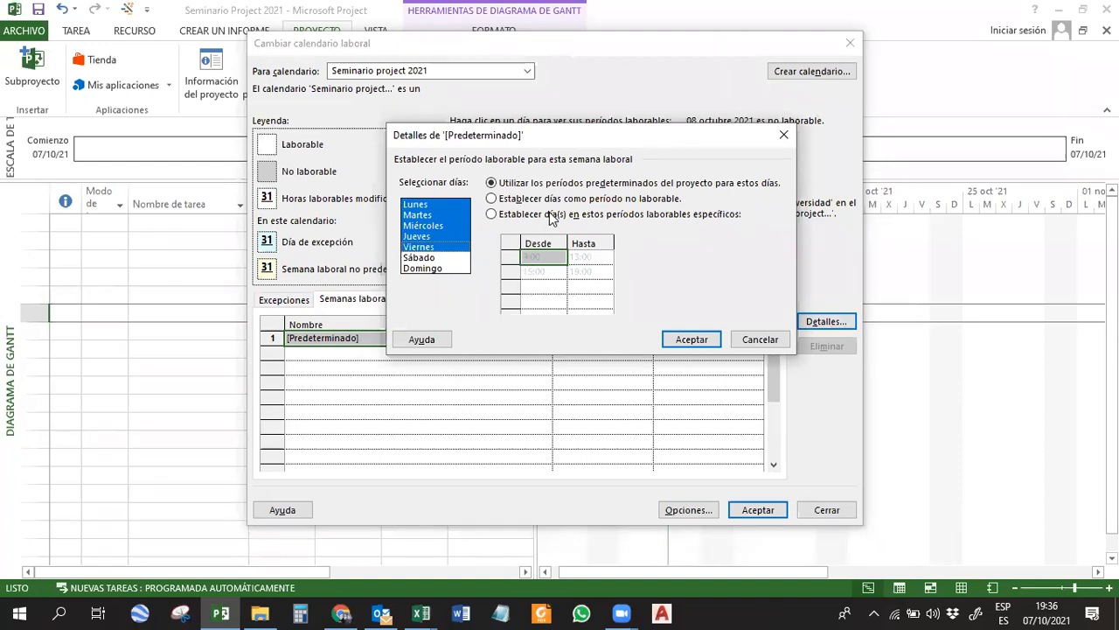
click(722, 215)
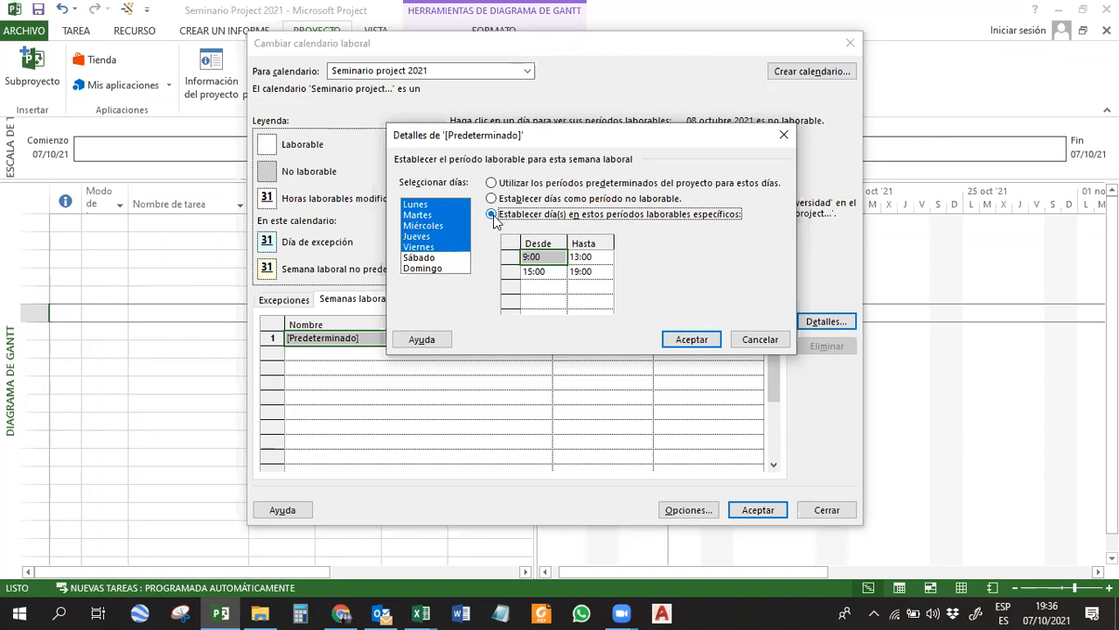
Set the Monday-to-Friday working periods to 8:00–12:00 and 13:00–17:00.
click(561, 256)
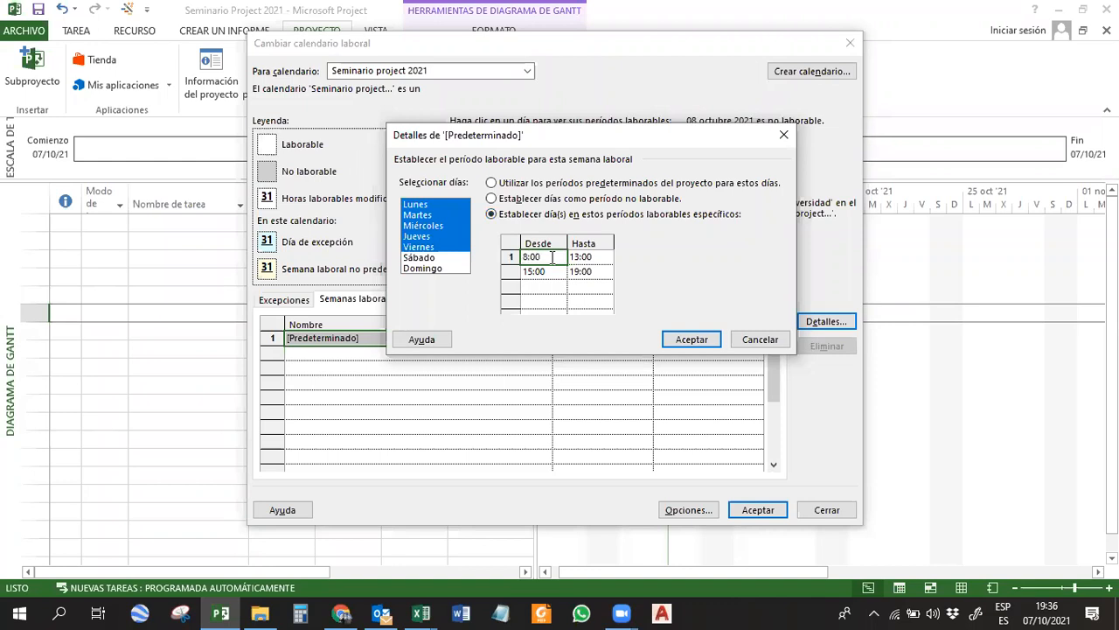
text(8:00)
key(Tab)
click(586, 256)
text(12)
click(550, 270)
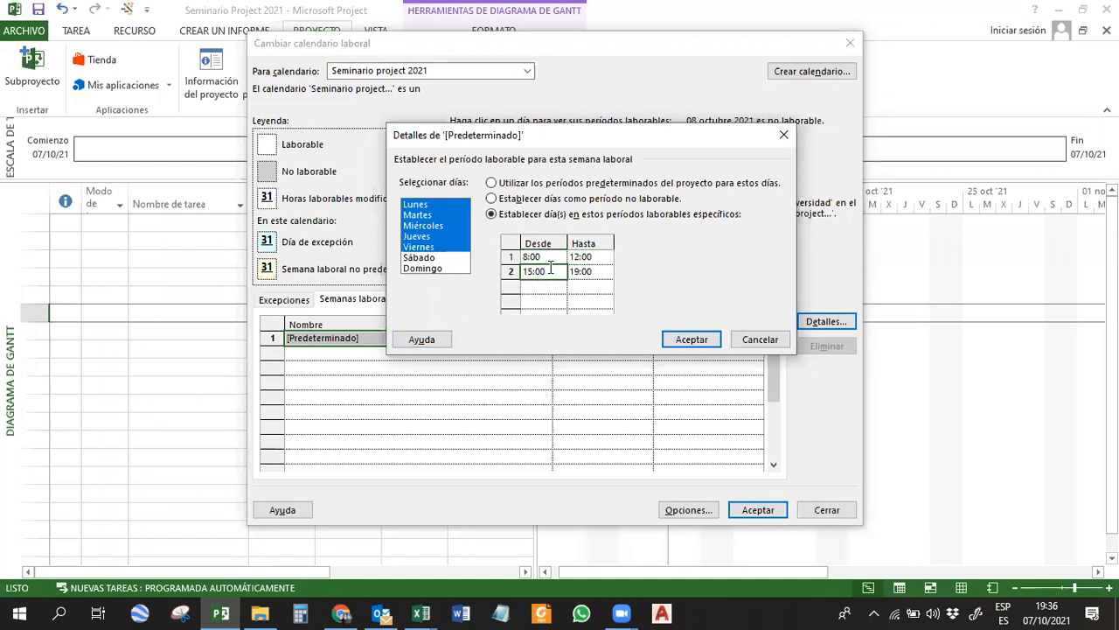
text(13)
click(591, 272)
text(17)
click(544, 286)
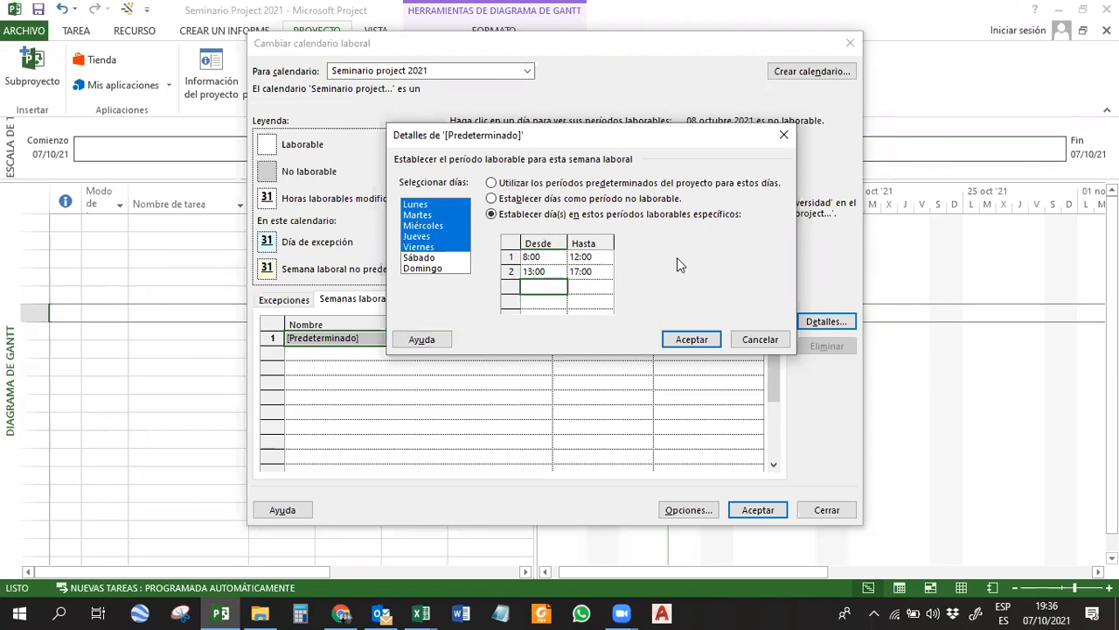
Give Saturday a specific working period from 8:00 to 12:00 and compare it with the Monday-to-Friday hours.
click(419, 257)
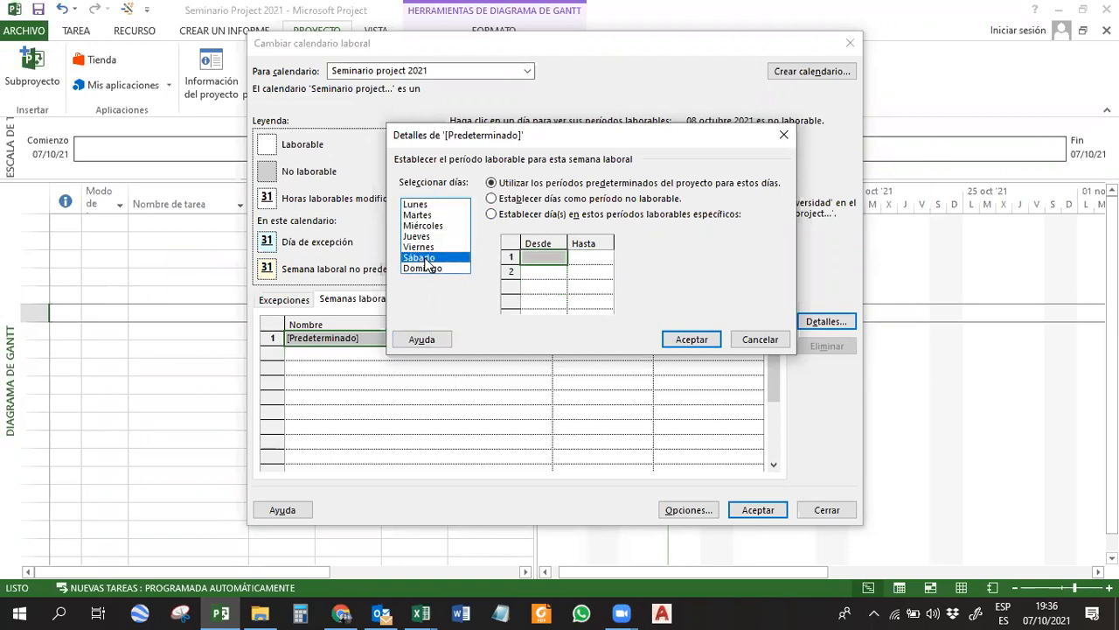
click(494, 215)
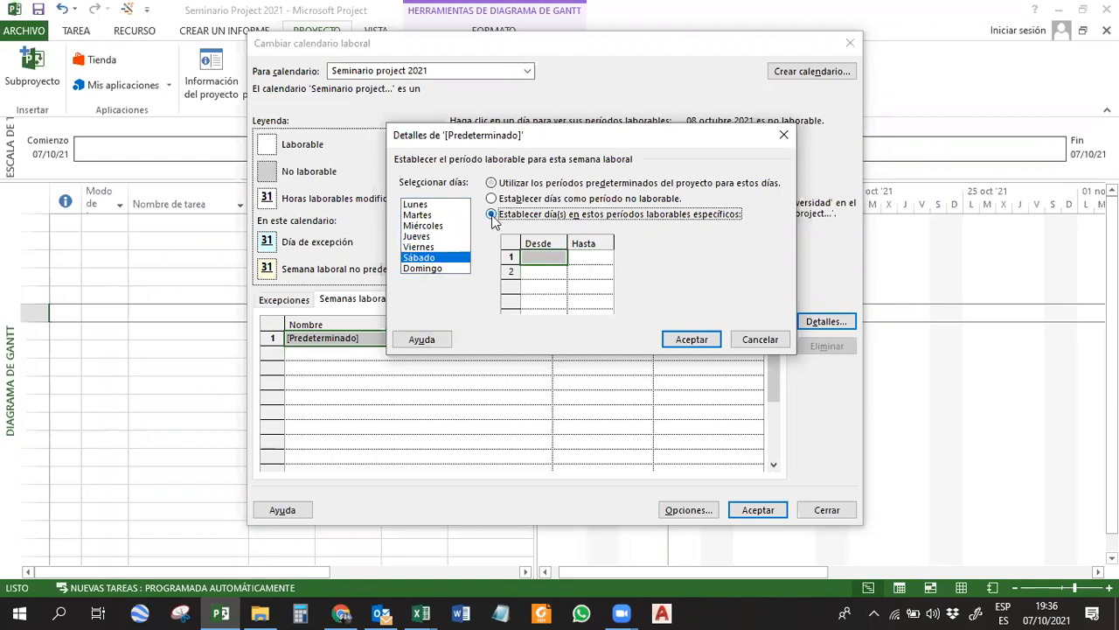
click(540, 257)
text(8)
key(Tab)
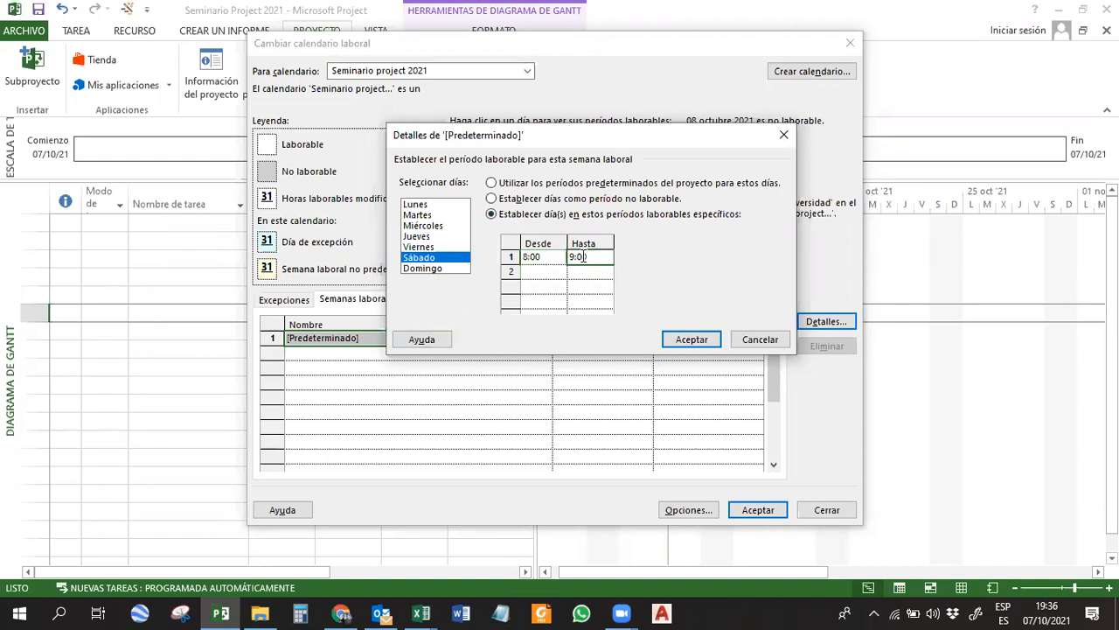
text(12)
click(547, 256)
click(548, 255)
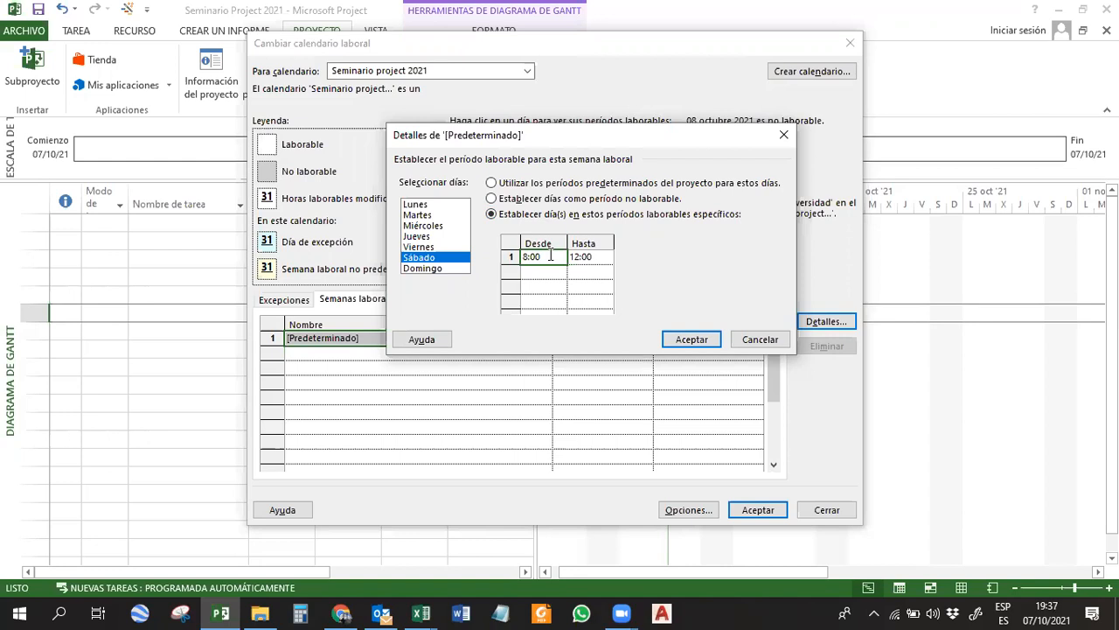
drag(427, 205, 427, 248)
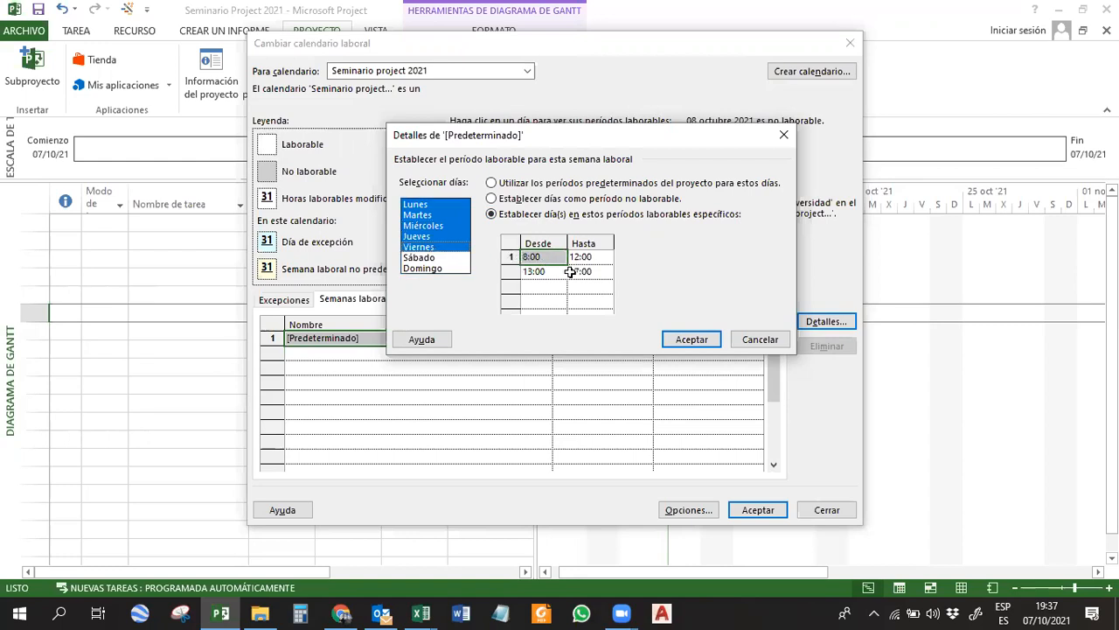
click(434, 258)
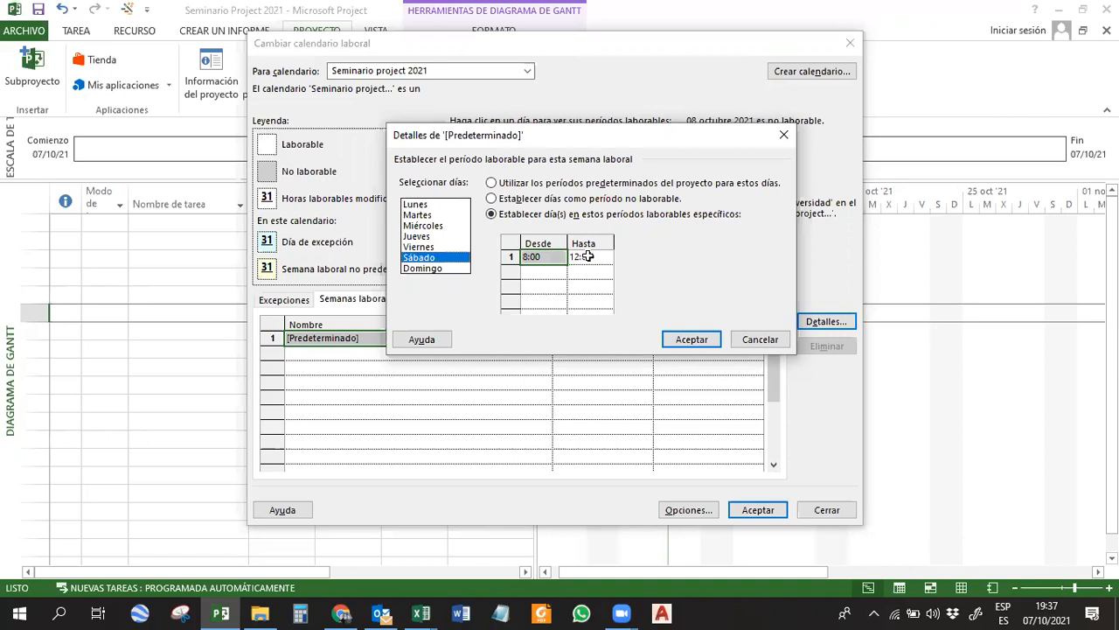
Accept the [Predeterminado] work-week details and check the Año nuevo exception in the calendar preview.
drag(628, 142, 605, 140)
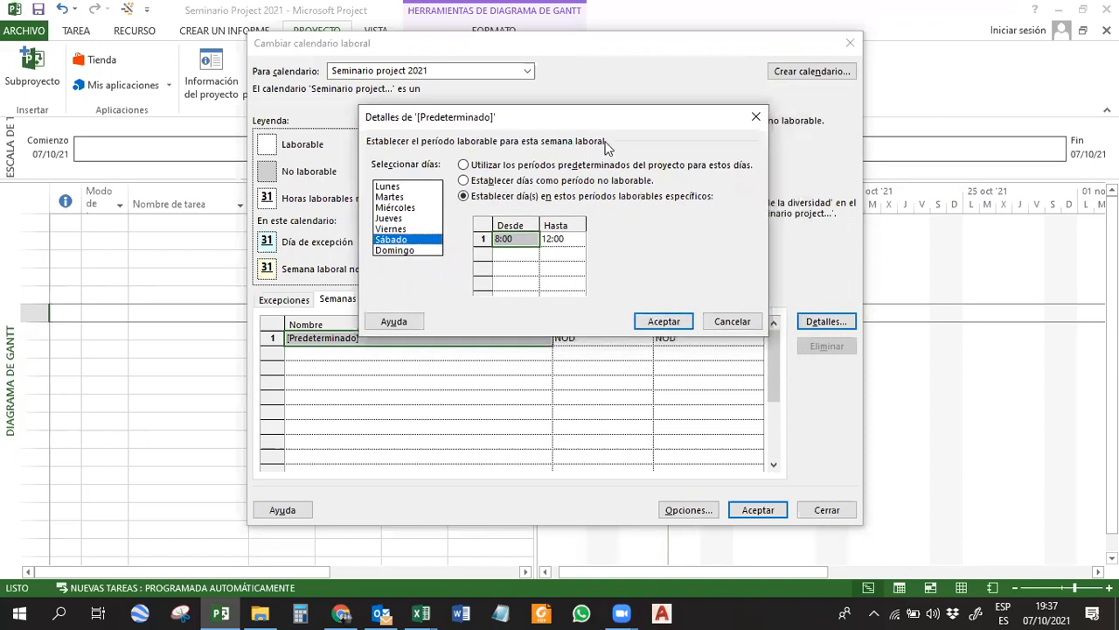
click(664, 321)
click(282, 302)
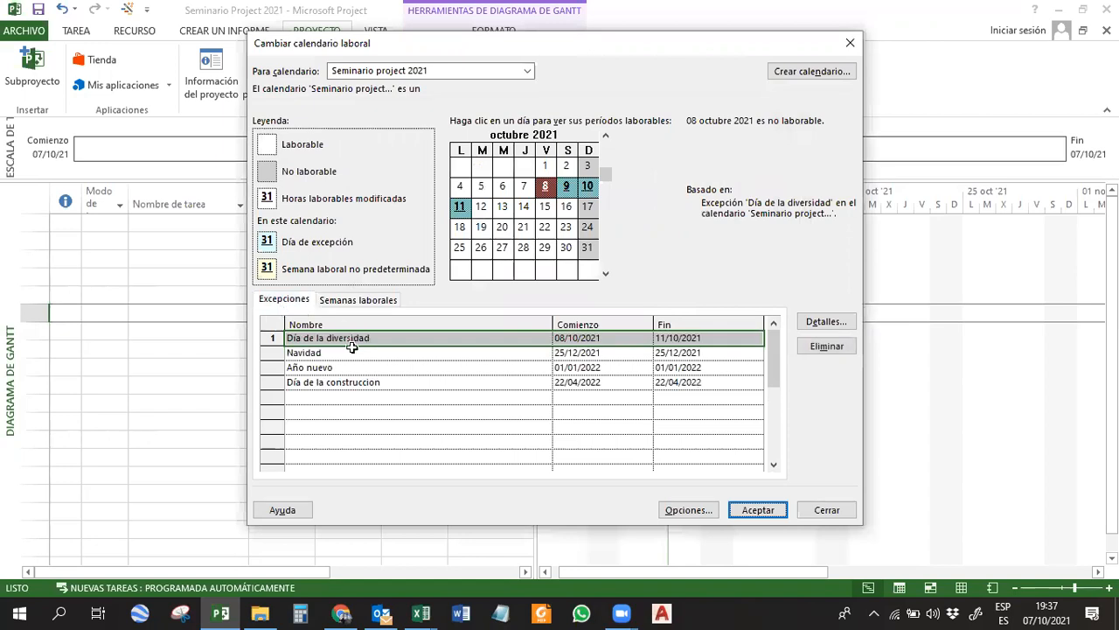
click(343, 381)
click(345, 367)
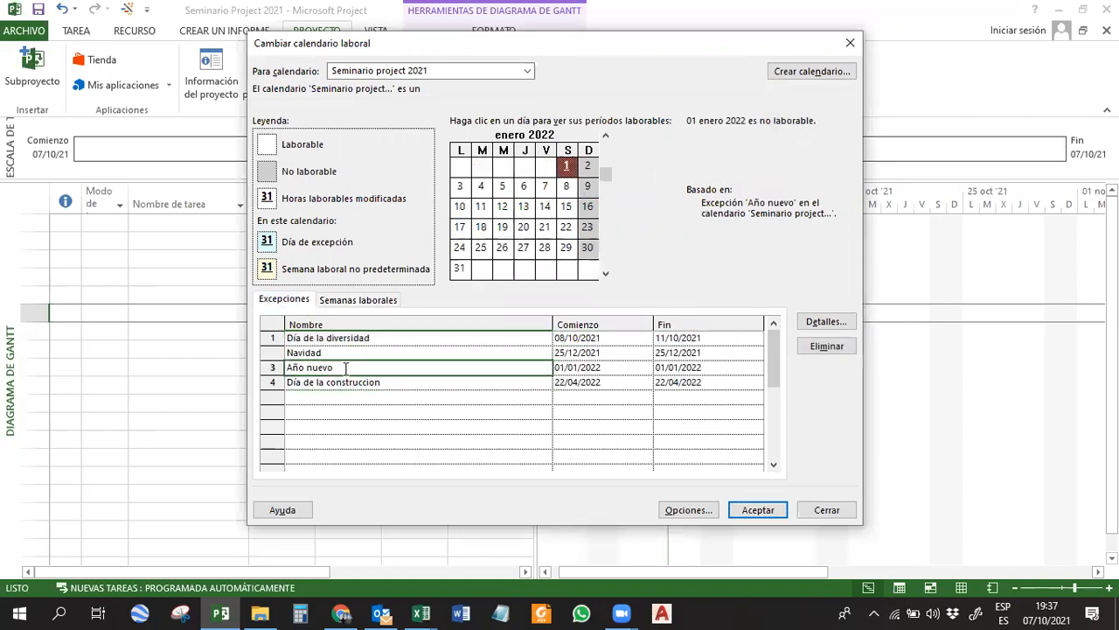
click(450, 404)
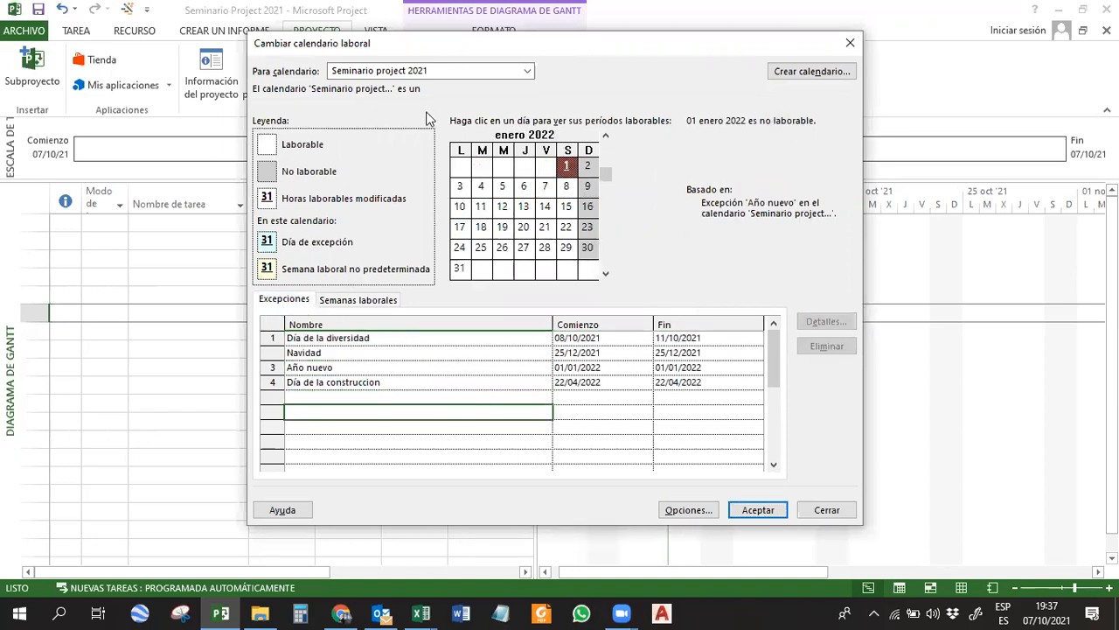
Save the changes to the Seminario project 2021 calendar and close the working-time settings.
click(527, 74)
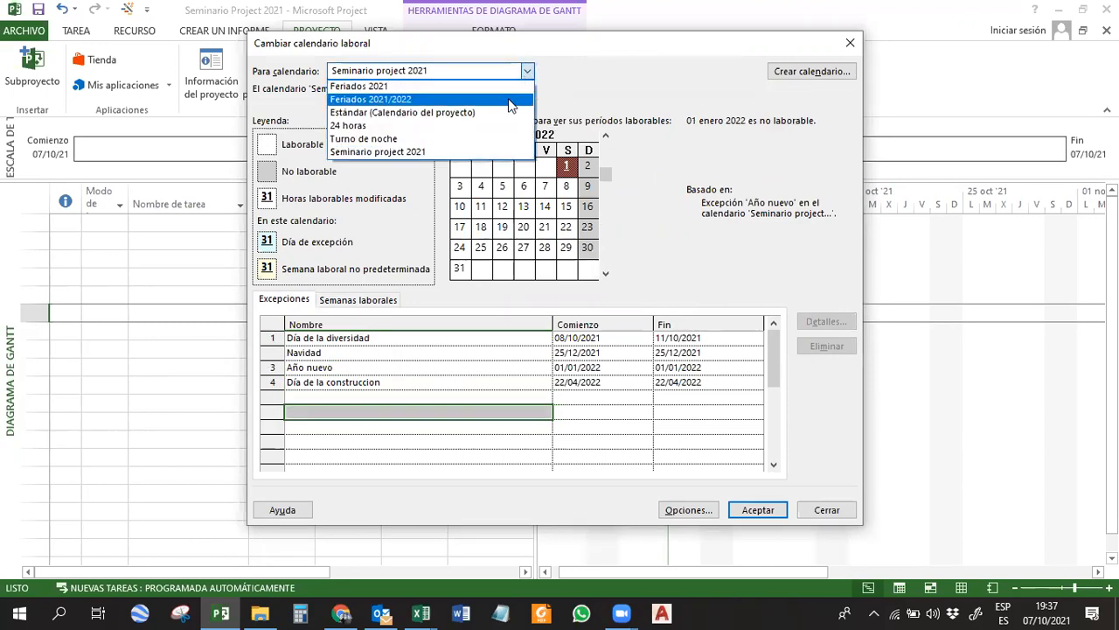
click(511, 100)
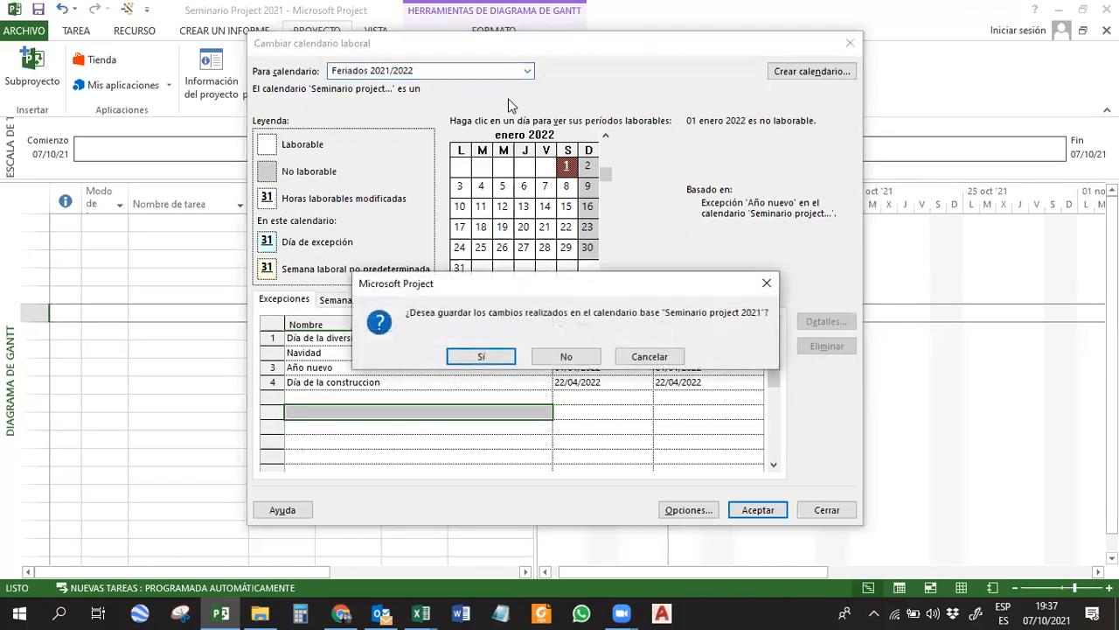
click(650, 356)
click(757, 509)
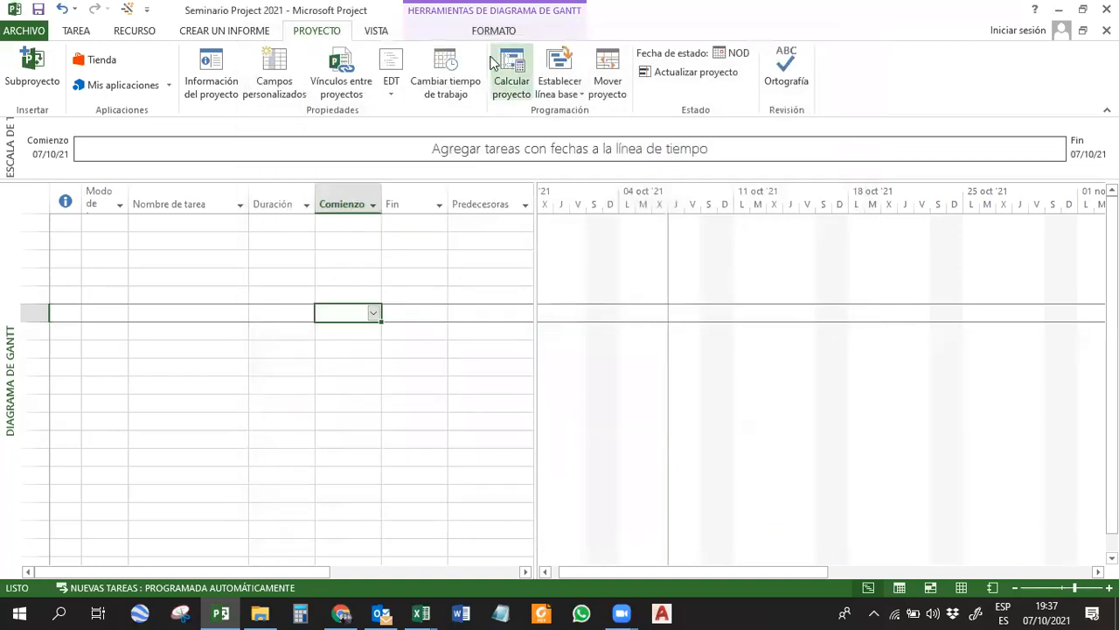
Review the list of holiday exceptions in the Feriados 2021/2022 calendar, including Día de la soberania Nacional.
click(461, 73)
click(465, 89)
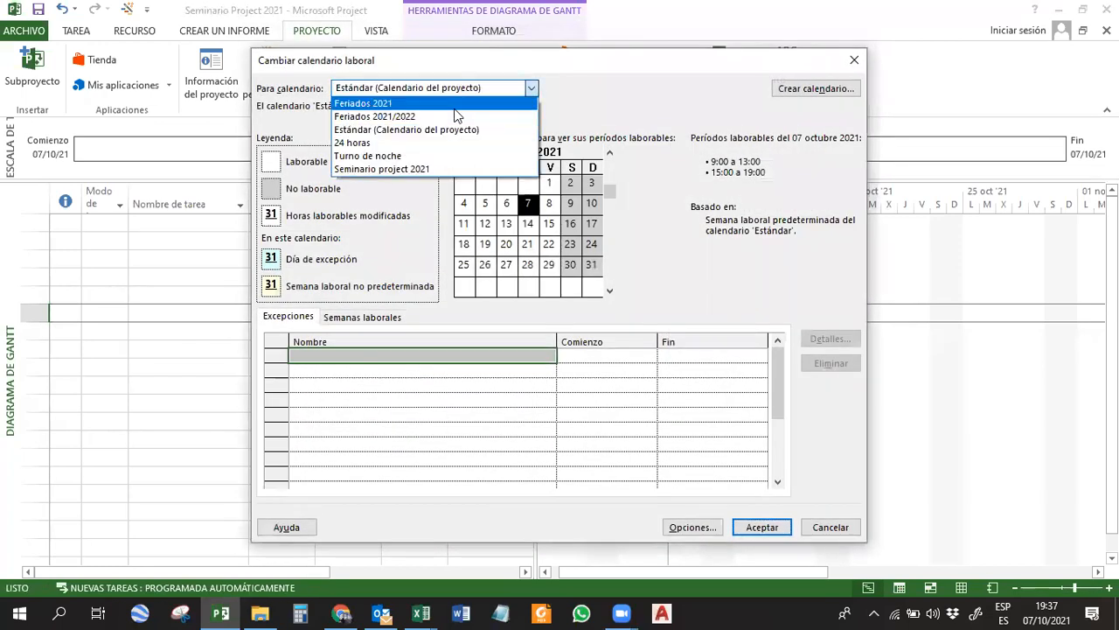
click(452, 115)
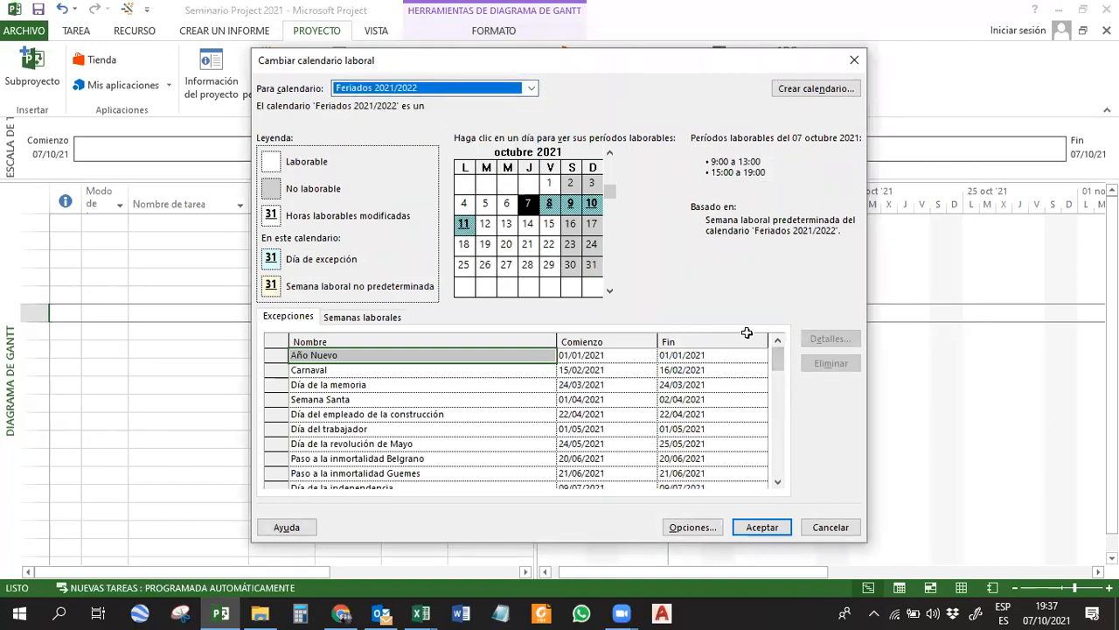
drag(777, 354, 778, 408)
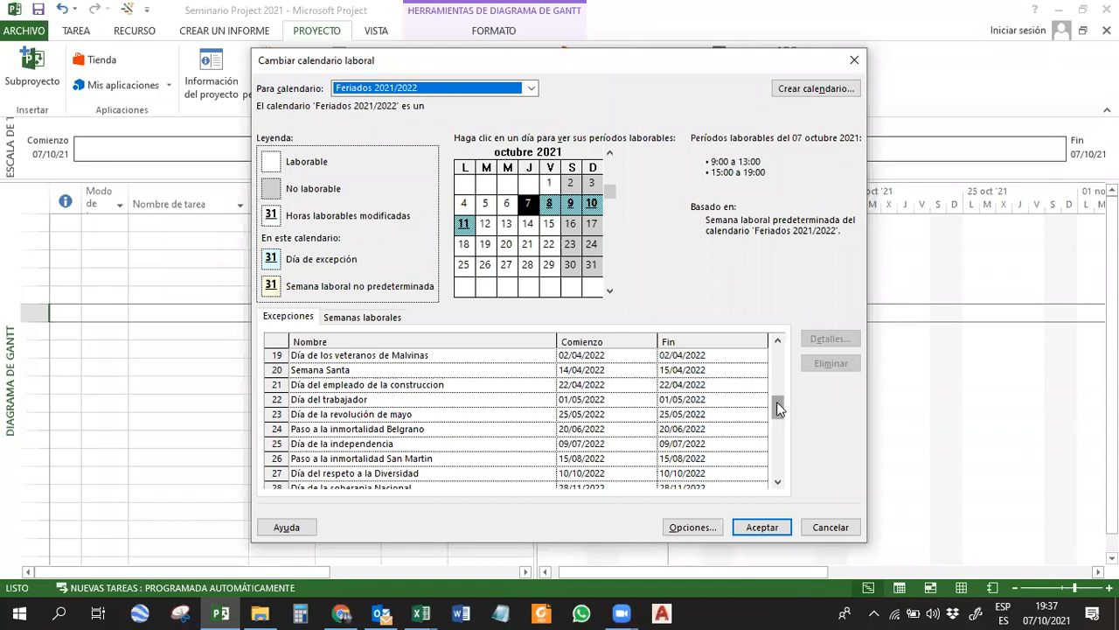
drag(778, 415, 778, 428)
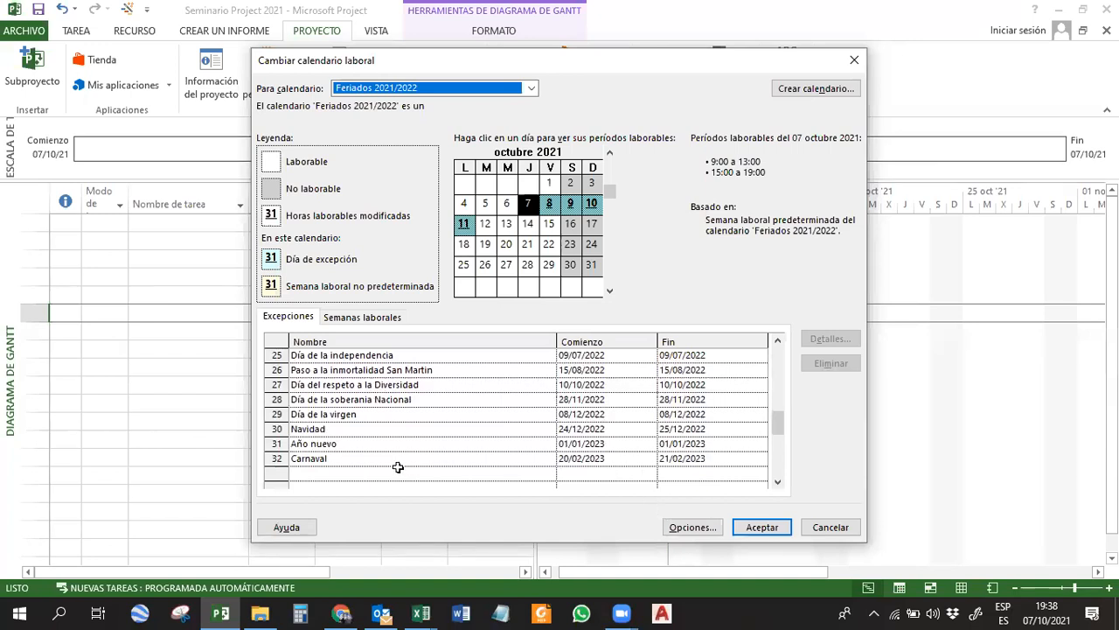
drag(774, 422, 775, 427)
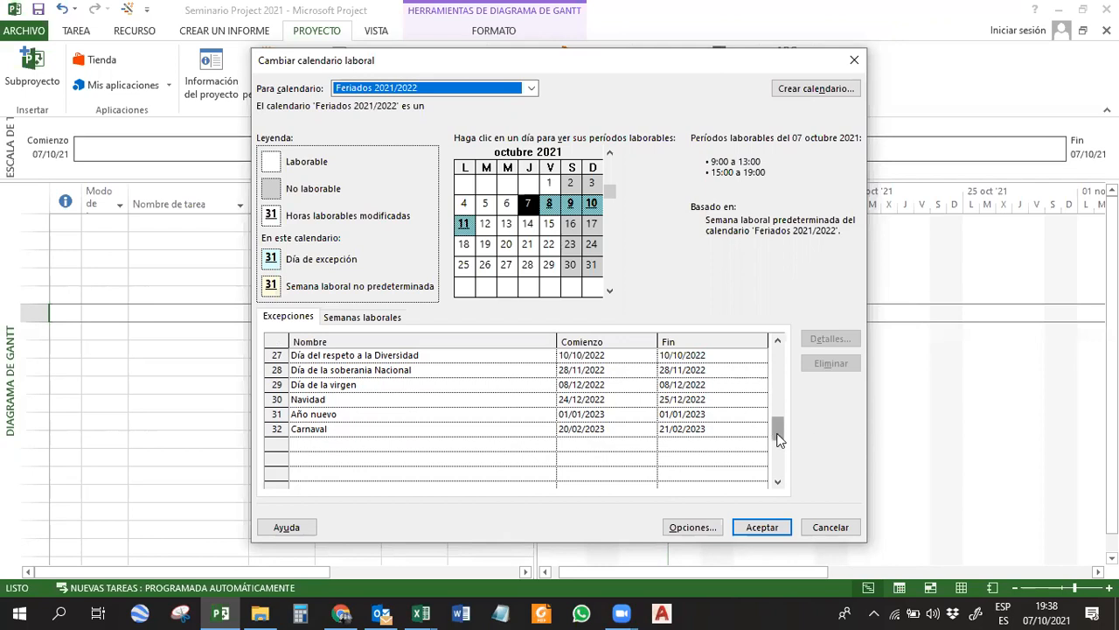
click(350, 370)
click(318, 444)
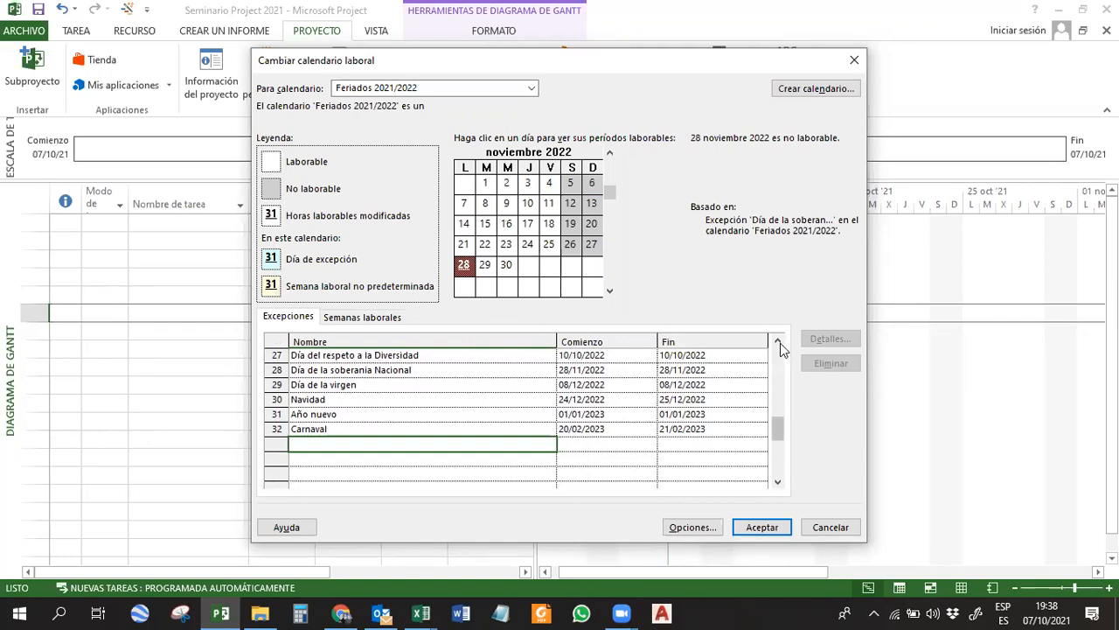
click(495, 89)
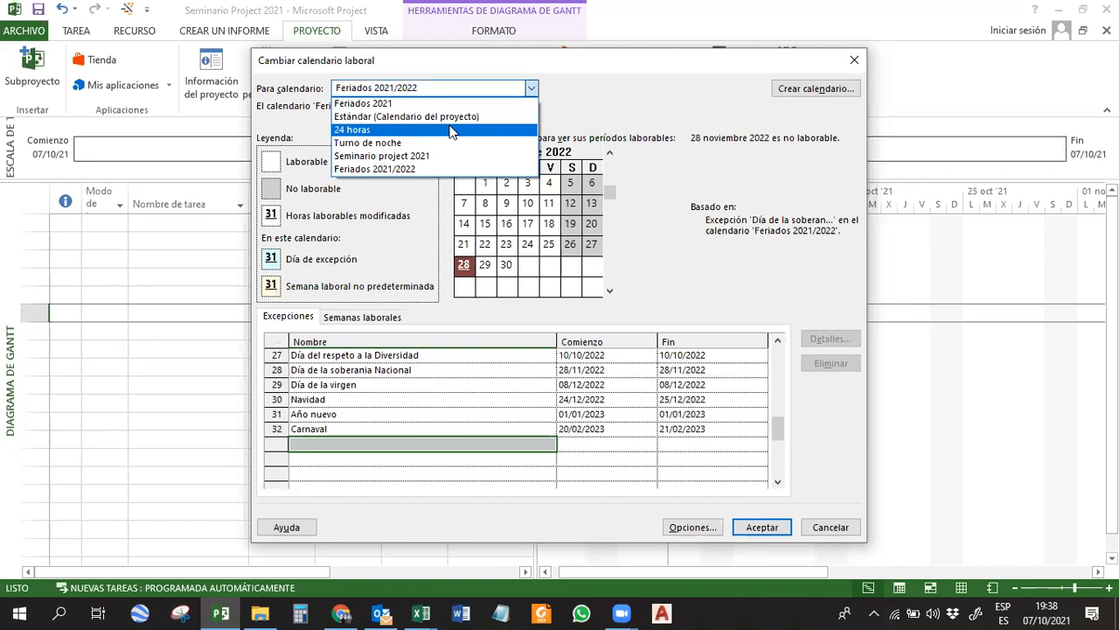
click(604, 86)
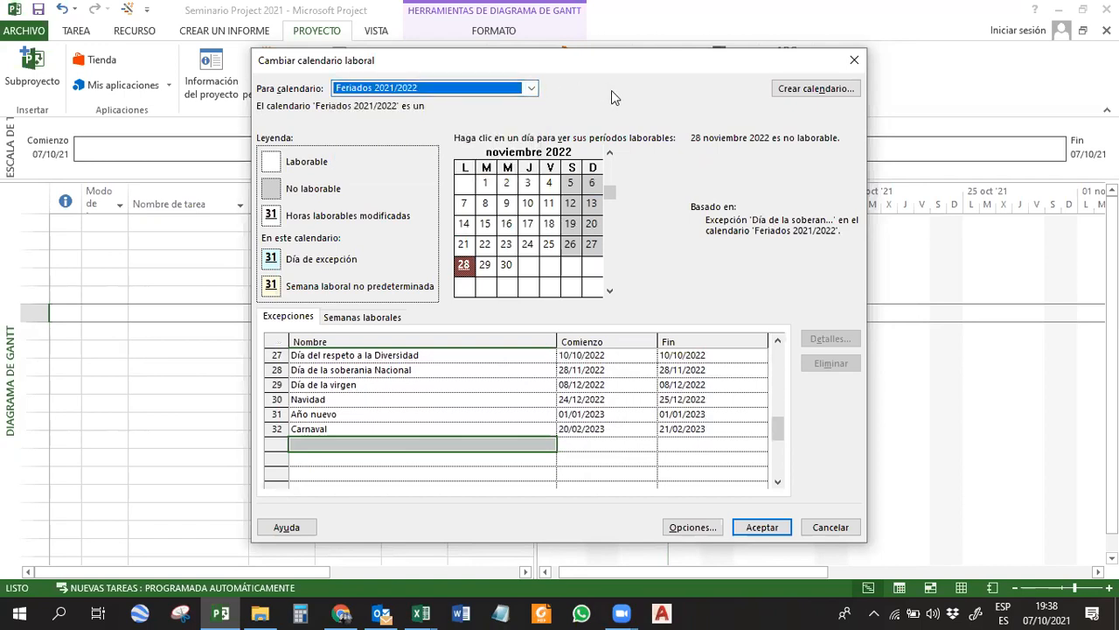
Create a base calendar named Seminario 2021 v2 as a copy of Feriados 2021/2022 and accept the working-time changes.
click(806, 90)
text(Se)
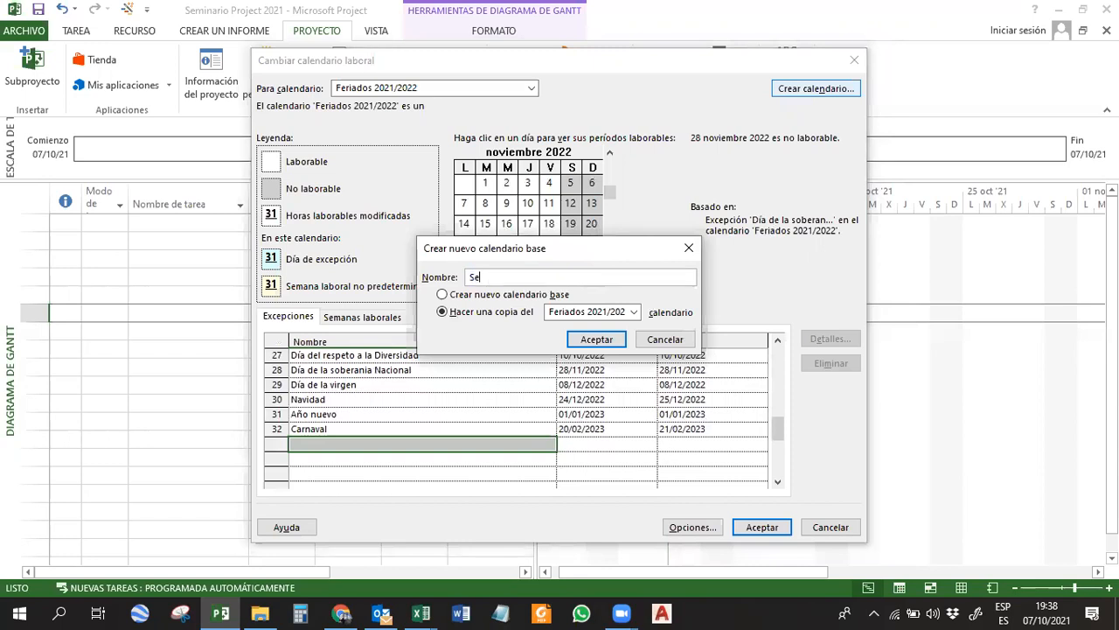
text(minario 2021 v2)
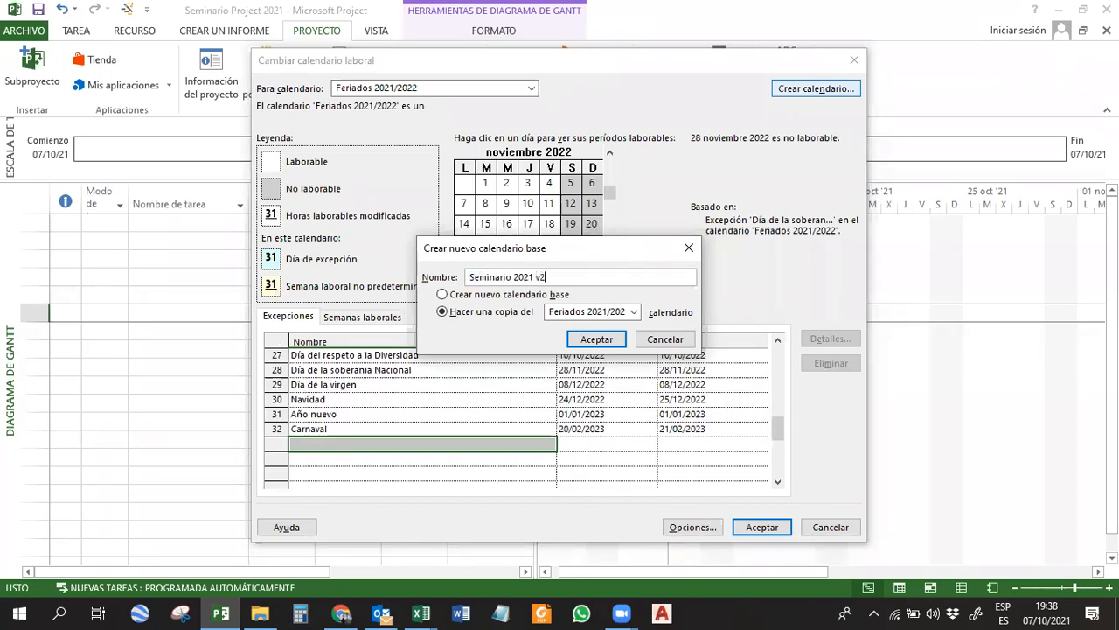
click(586, 315)
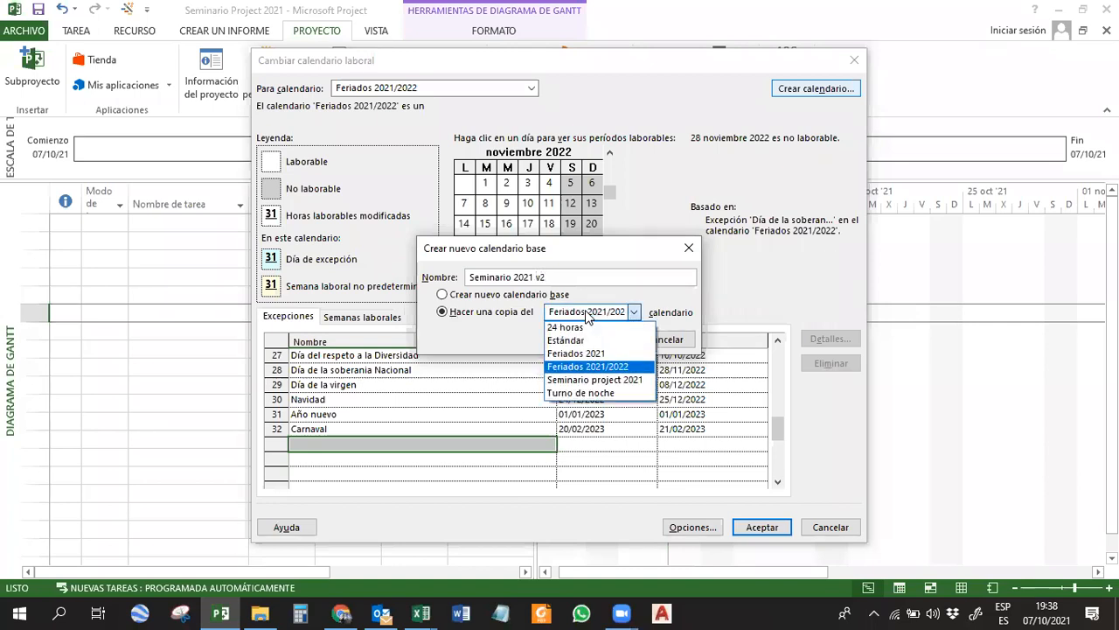
click(601, 368)
drag(608, 280, 425, 274)
text(Se)
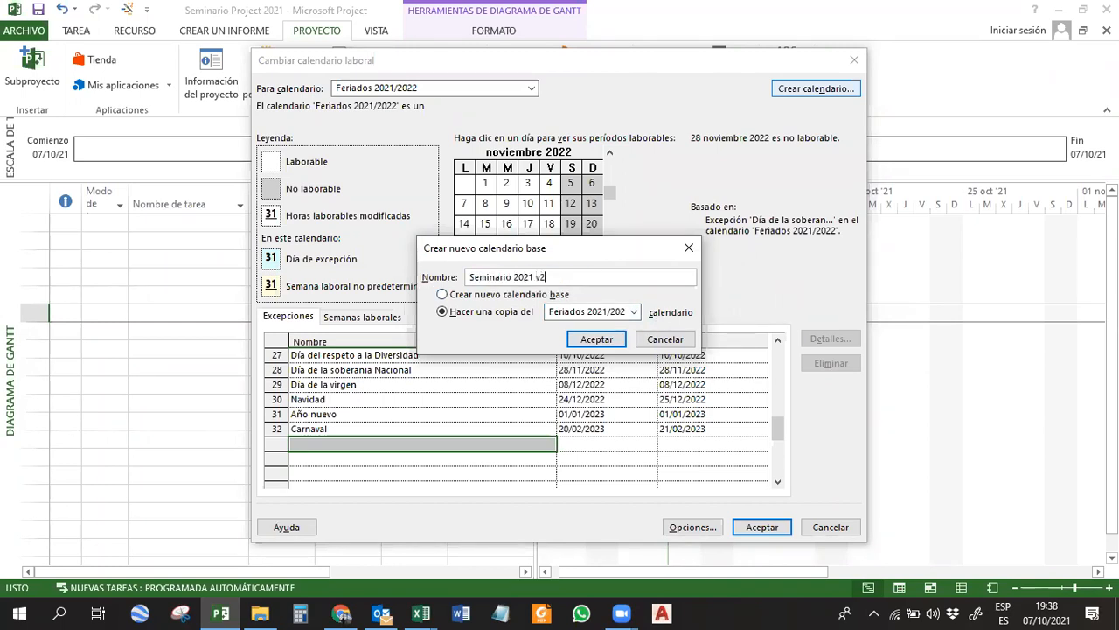
click(591, 338)
drag(779, 430, 771, 346)
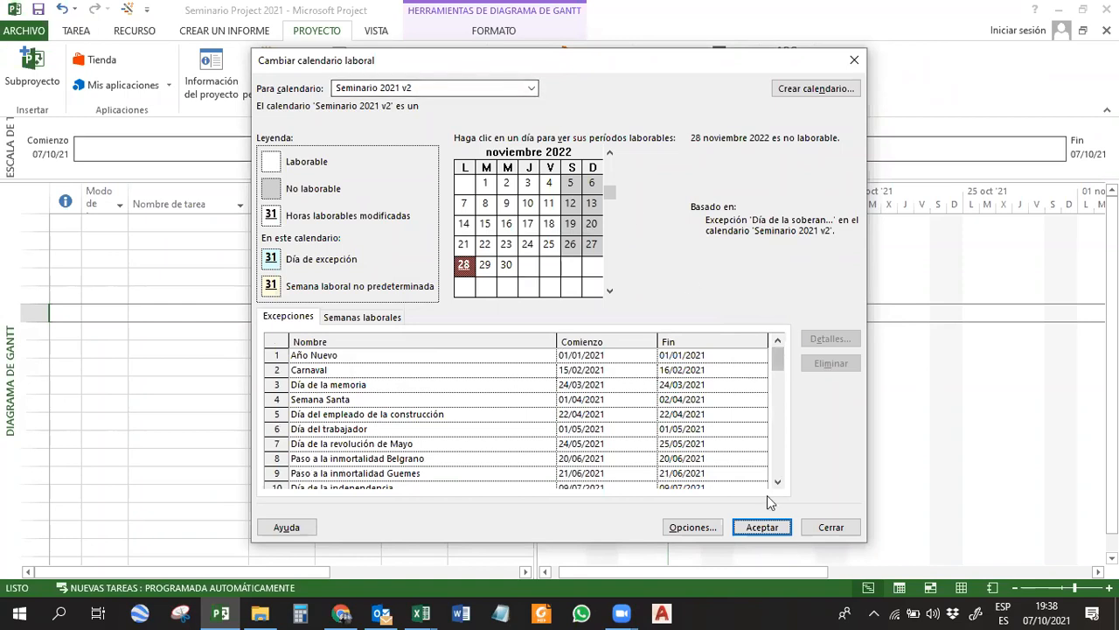
click(762, 527)
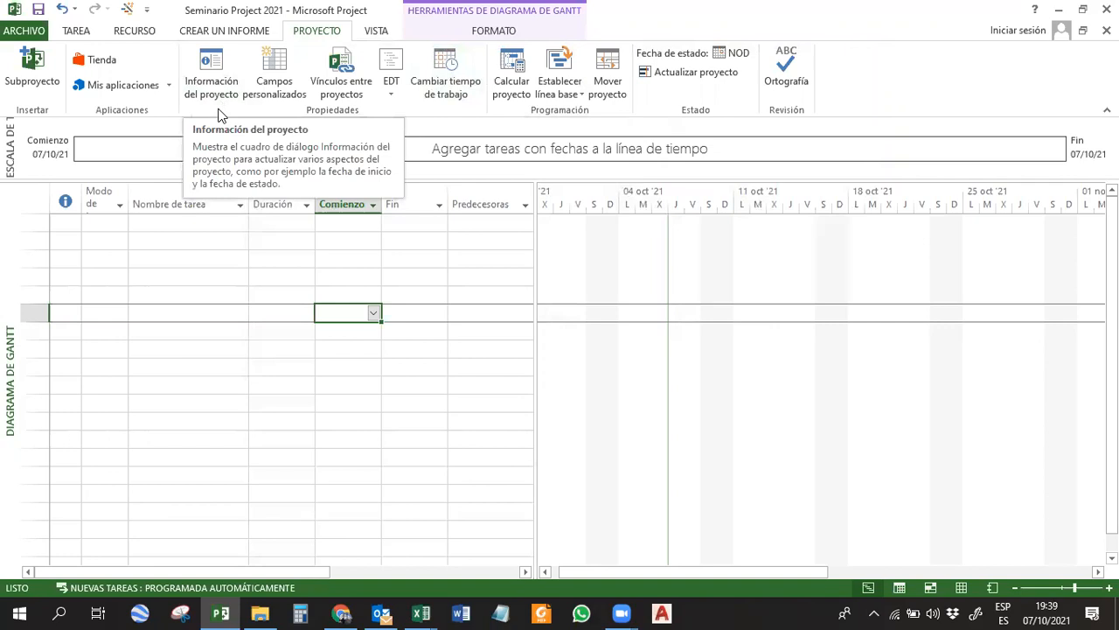
Assign the Seminario 2021 v2 calendar to the project in its project information and save the file.
click(213, 65)
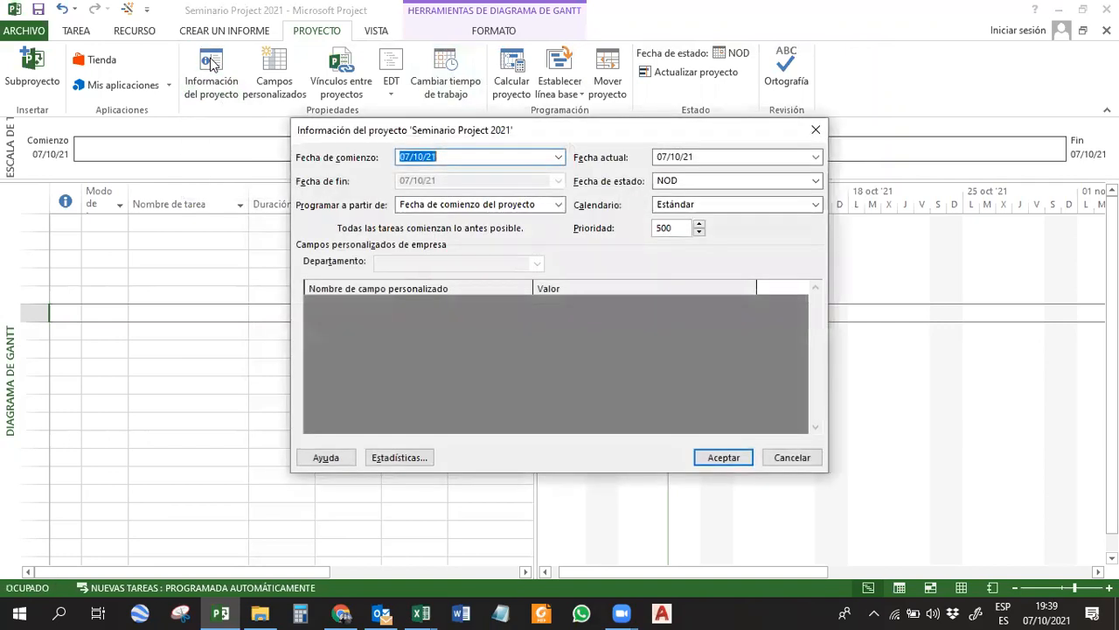
drag(605, 131, 573, 126)
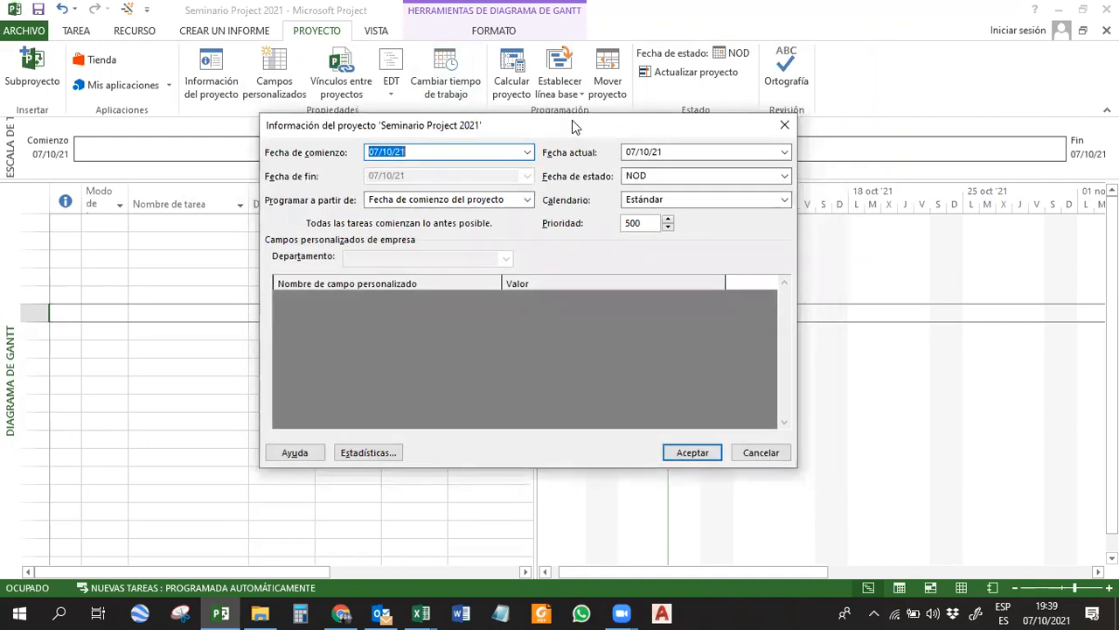
click(460, 149)
click(709, 150)
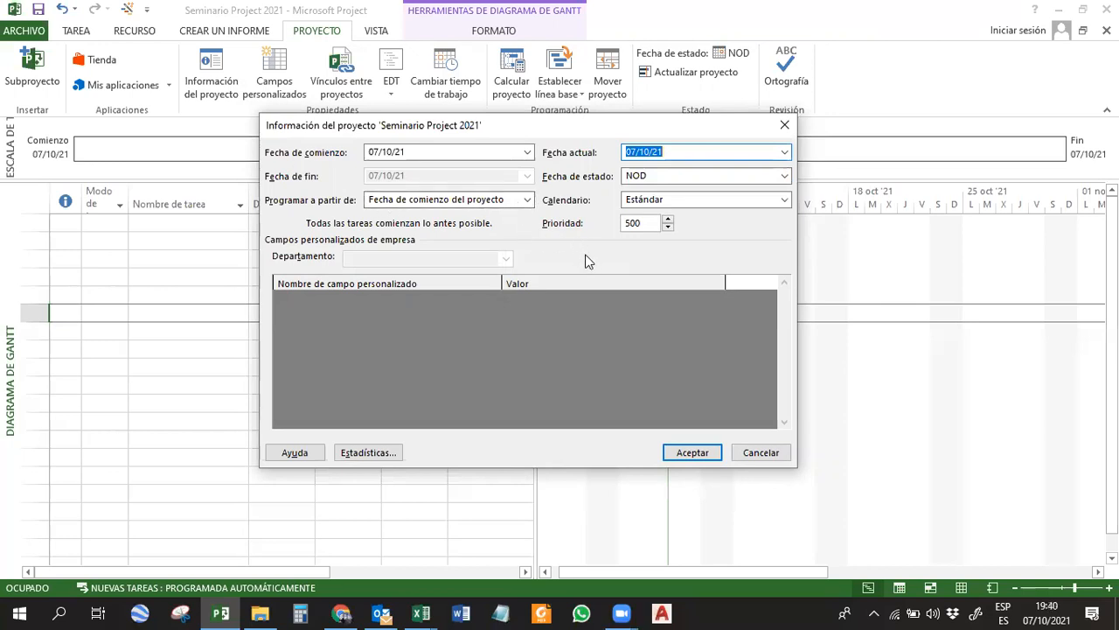
click(738, 200)
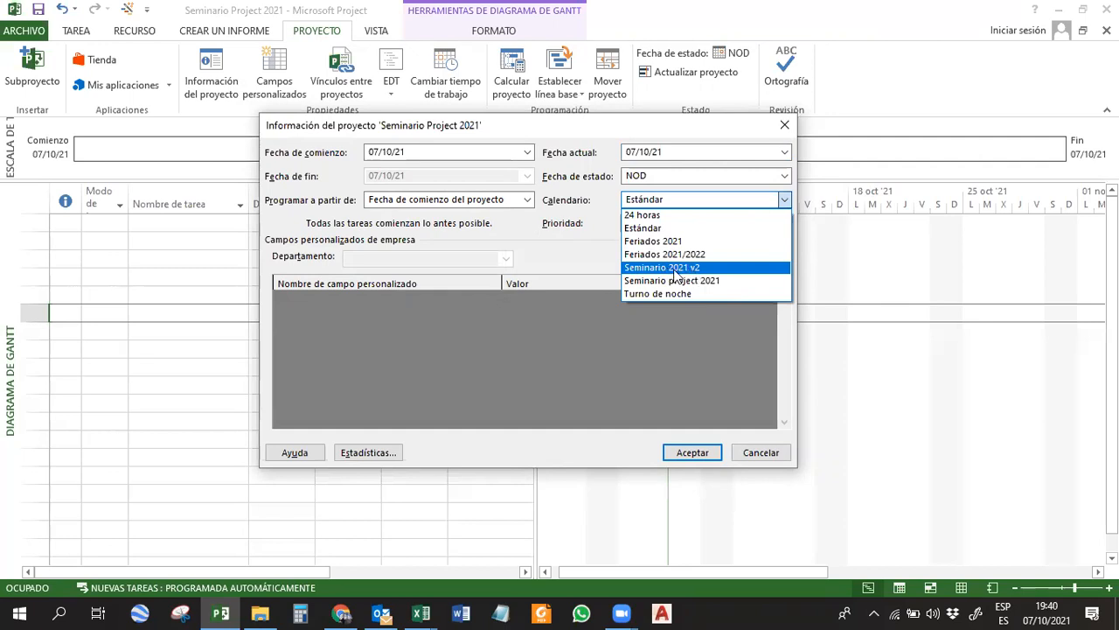
click(701, 268)
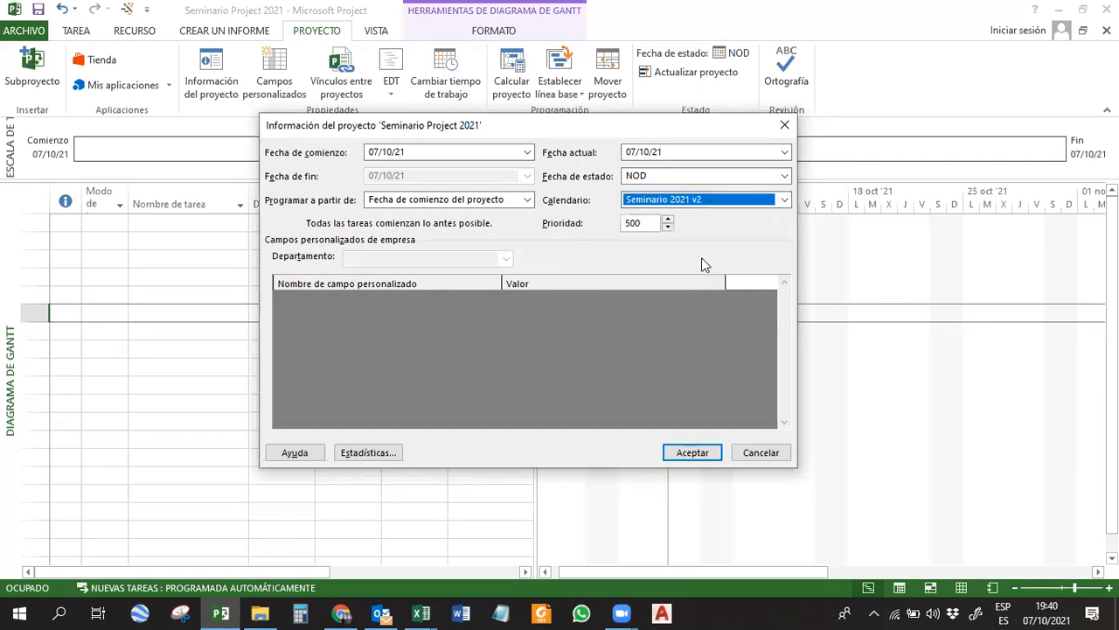
click(647, 223)
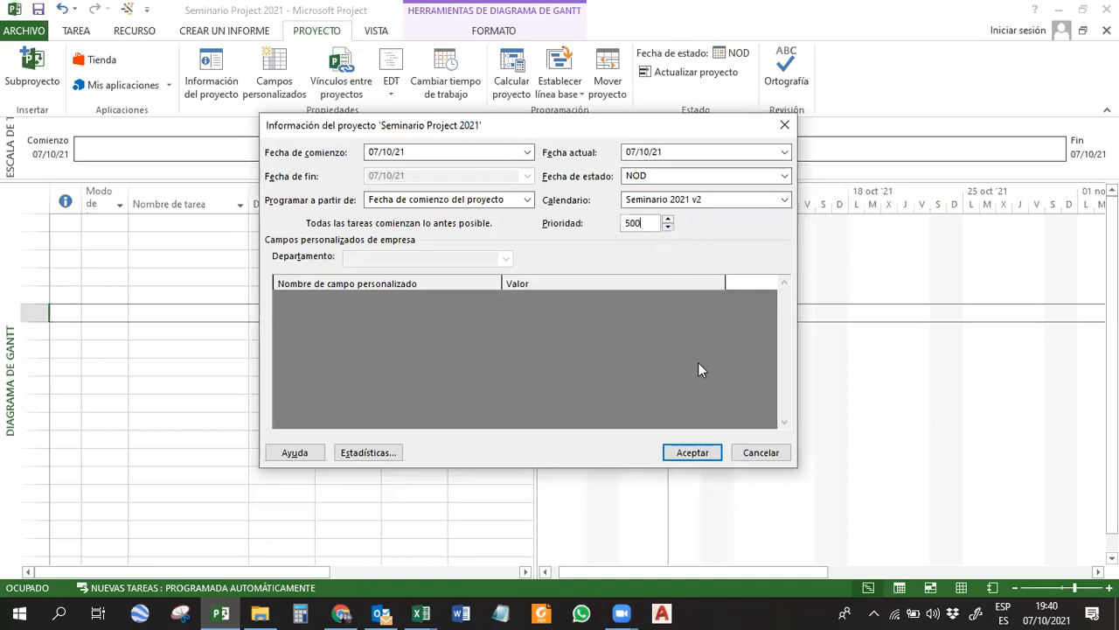
click(680, 453)
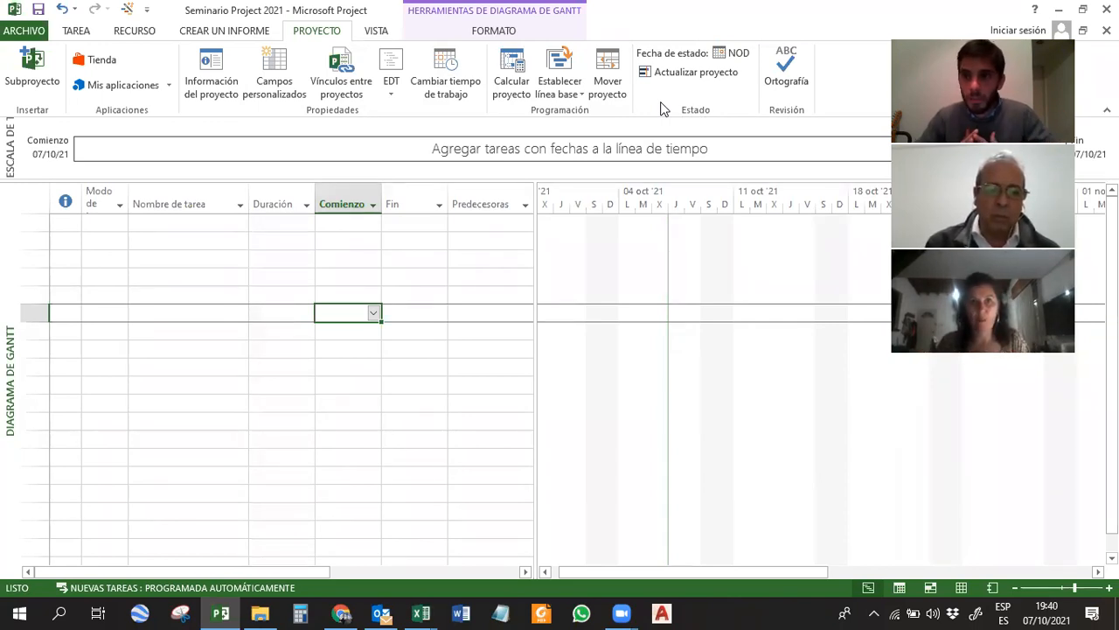
key(ctrl+s)
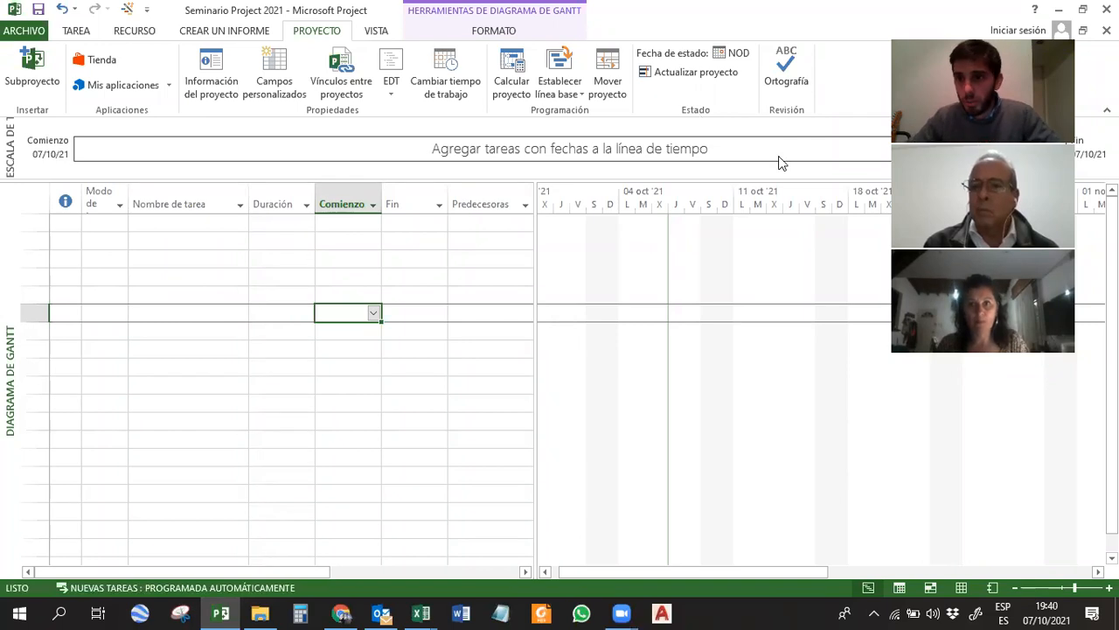
click(661, 488)
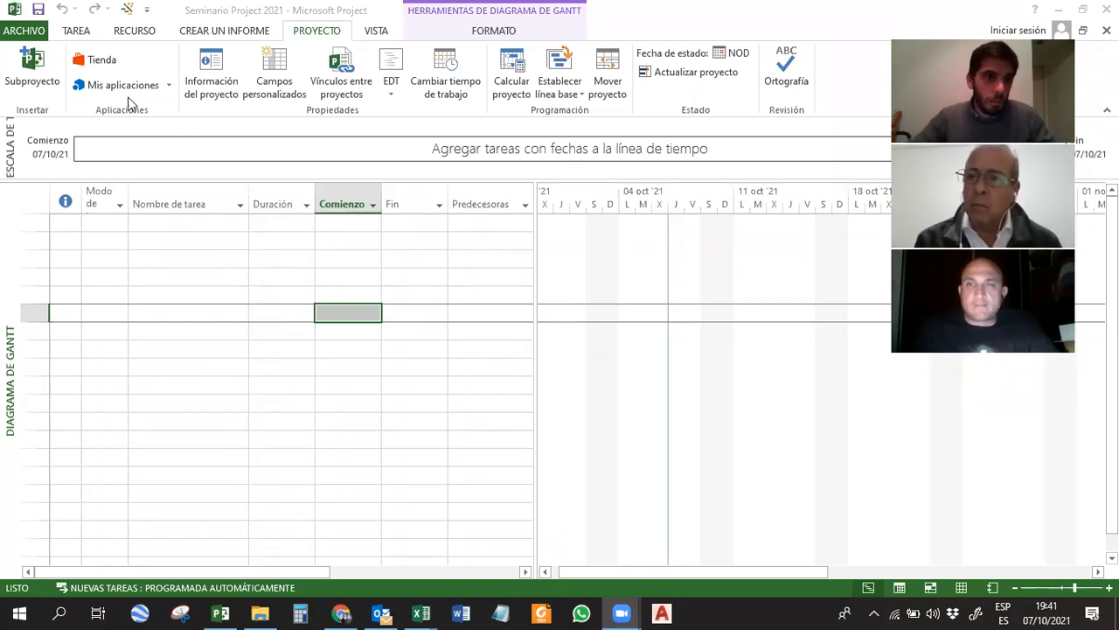
Open the Organizer's calendars and examine those stored in Global.MPT, including Turno de noche, Feriados 2021 and Feriados 2021/2022.
click(36, 33)
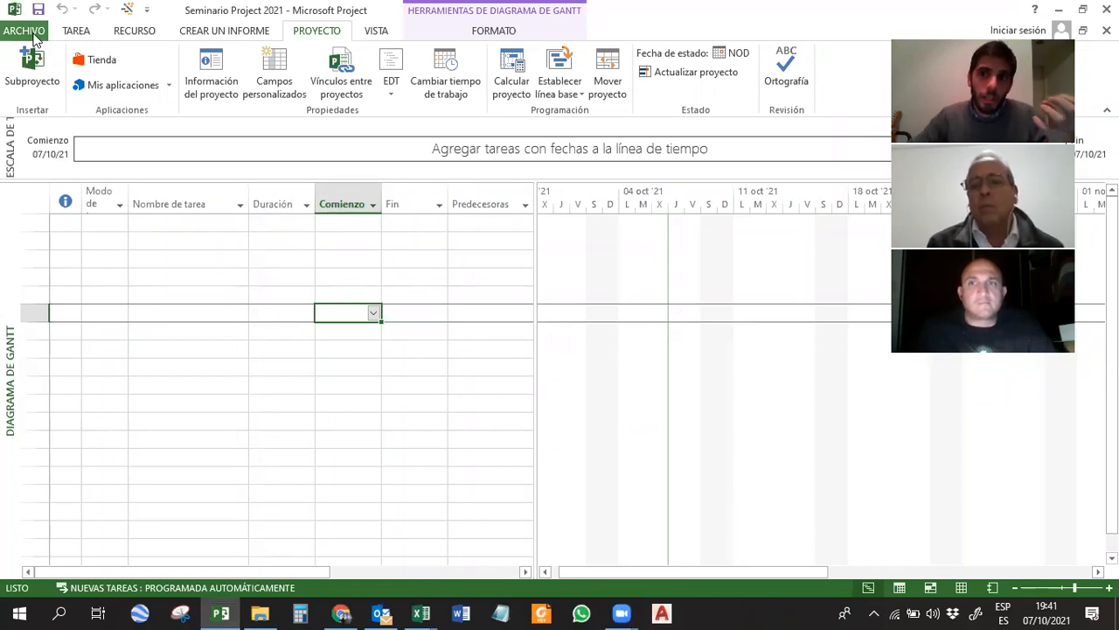
click(35, 34)
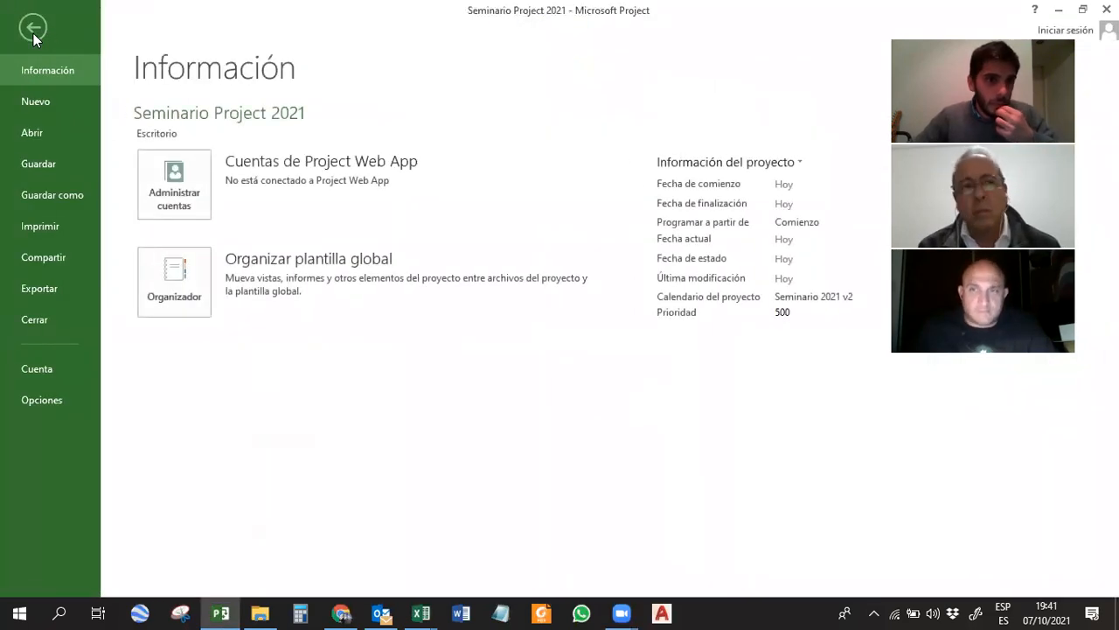
click(187, 290)
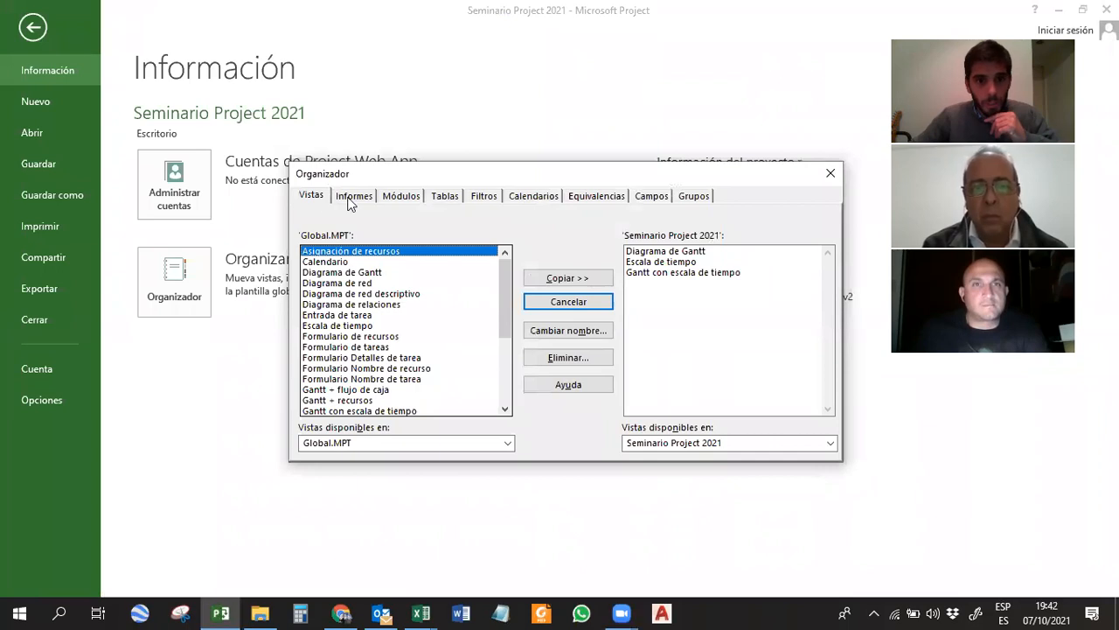
click(549, 199)
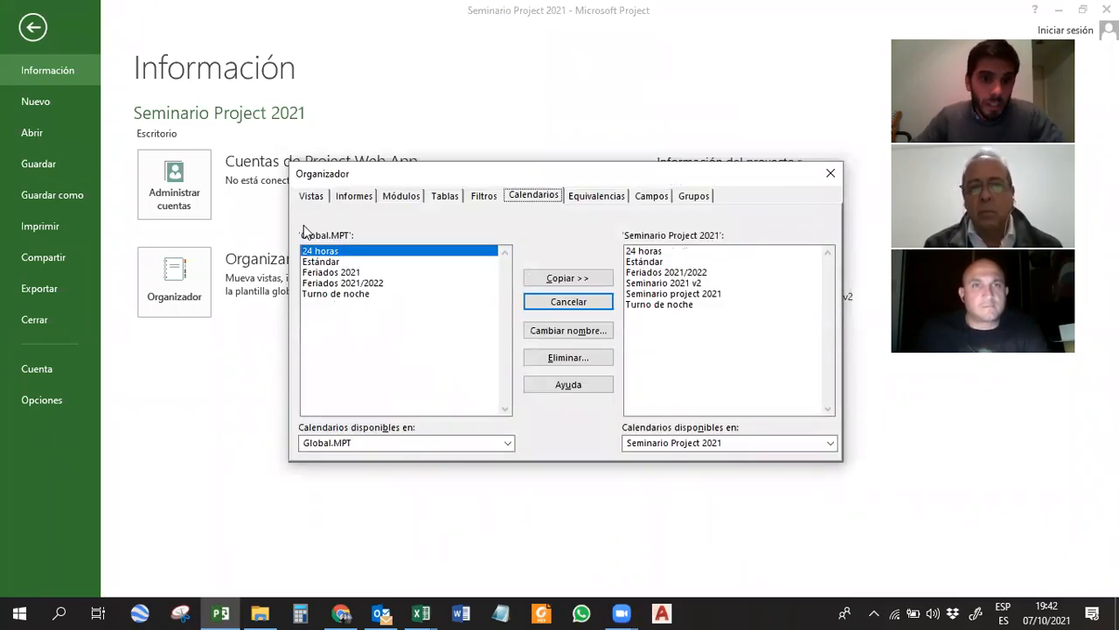
shift+click(336, 260)
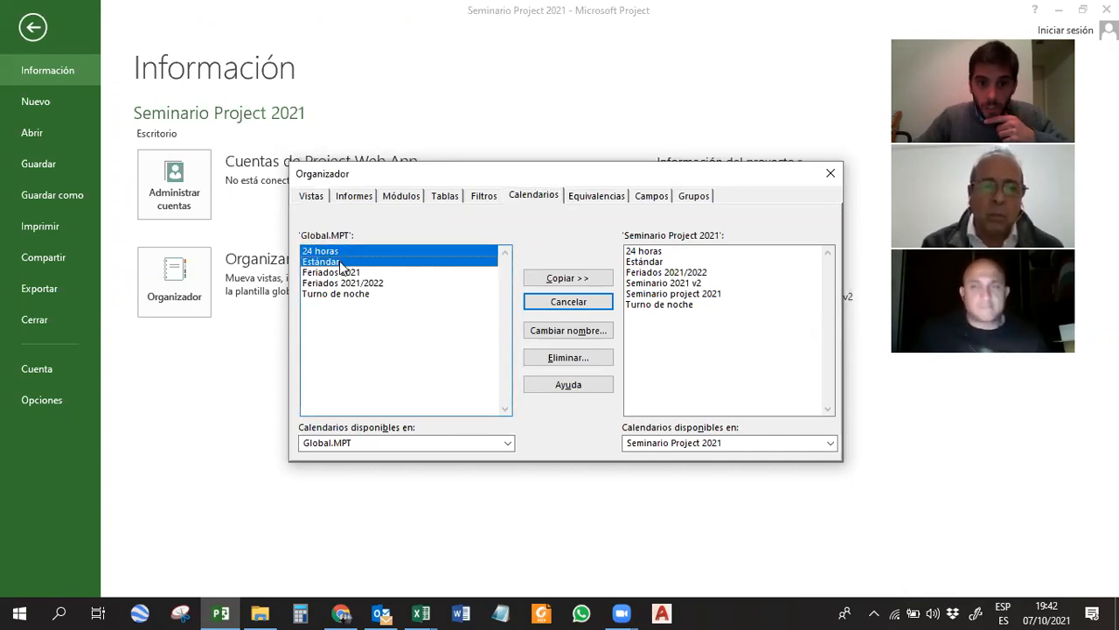
click(335, 294)
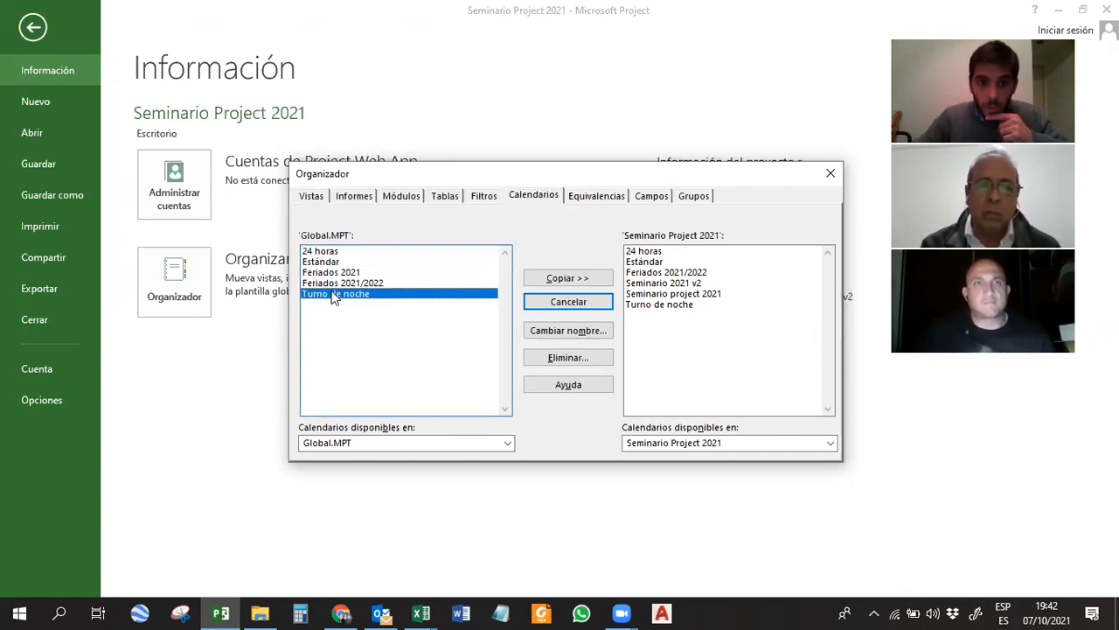
drag(342, 273, 342, 285)
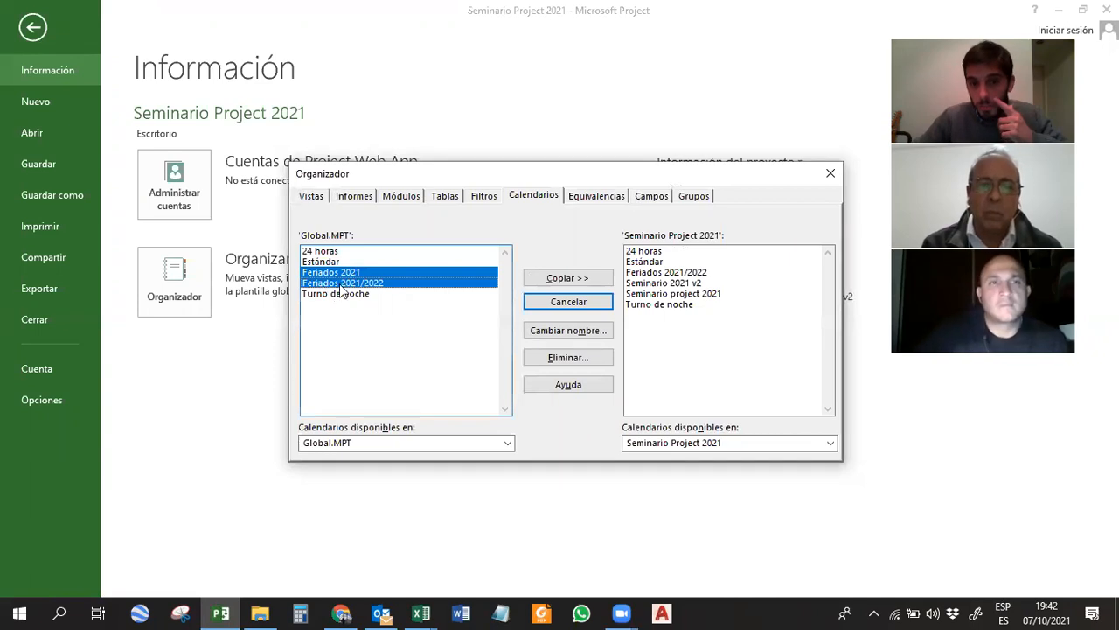
click(358, 273)
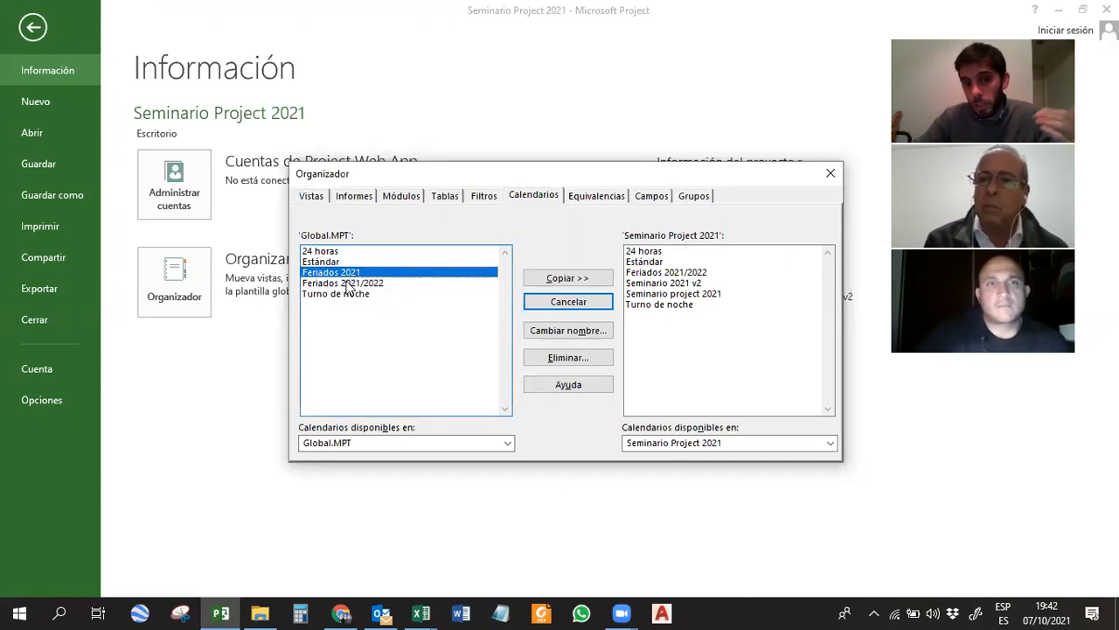
click(351, 284)
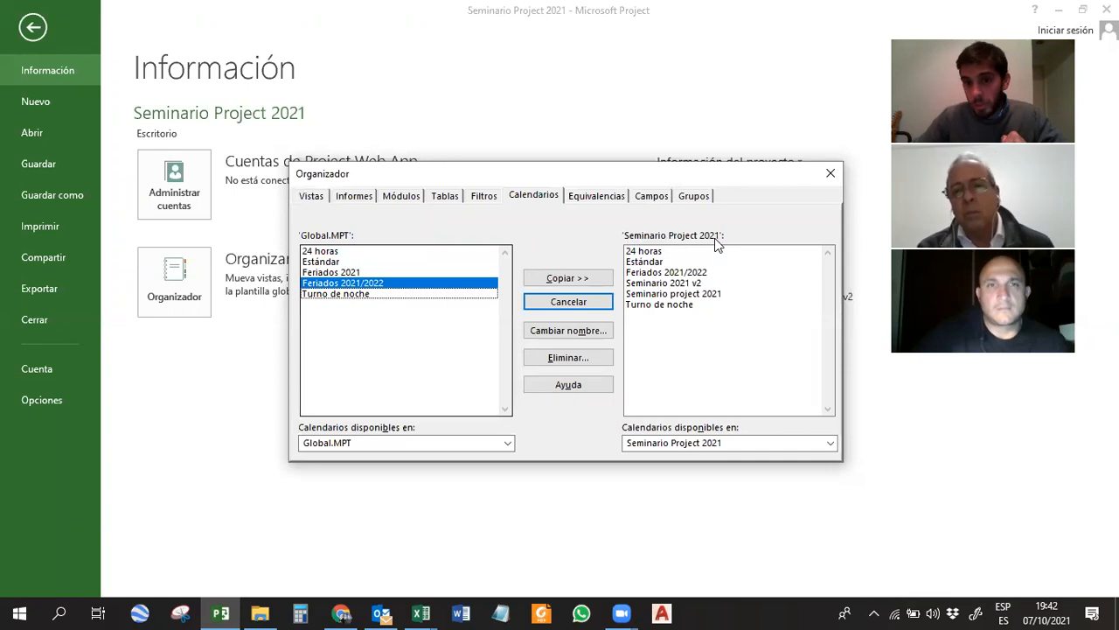
Copy the Seminario 2021 v2 calendar from the Seminario Project 2021 file into the Global.MPT template.
click(679, 283)
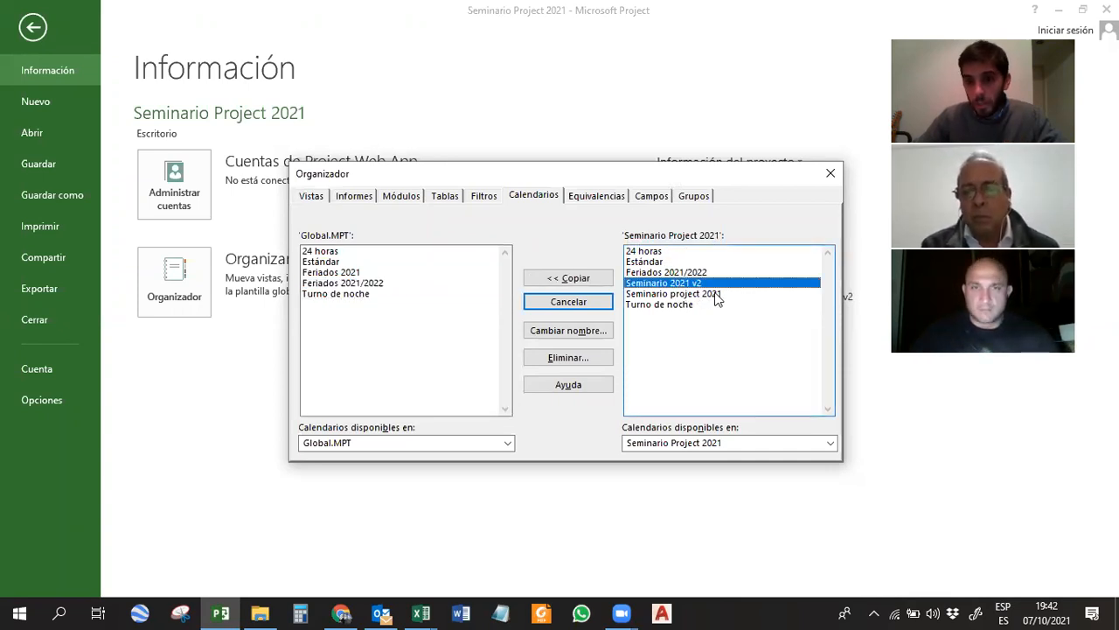
ctrl+click(717, 295)
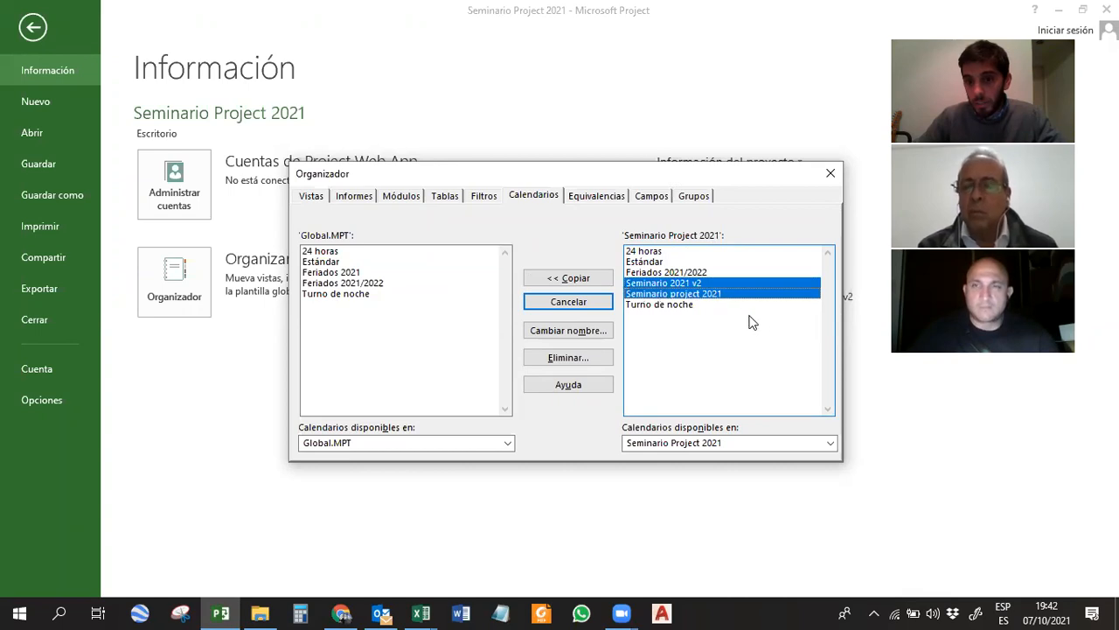
click(697, 285)
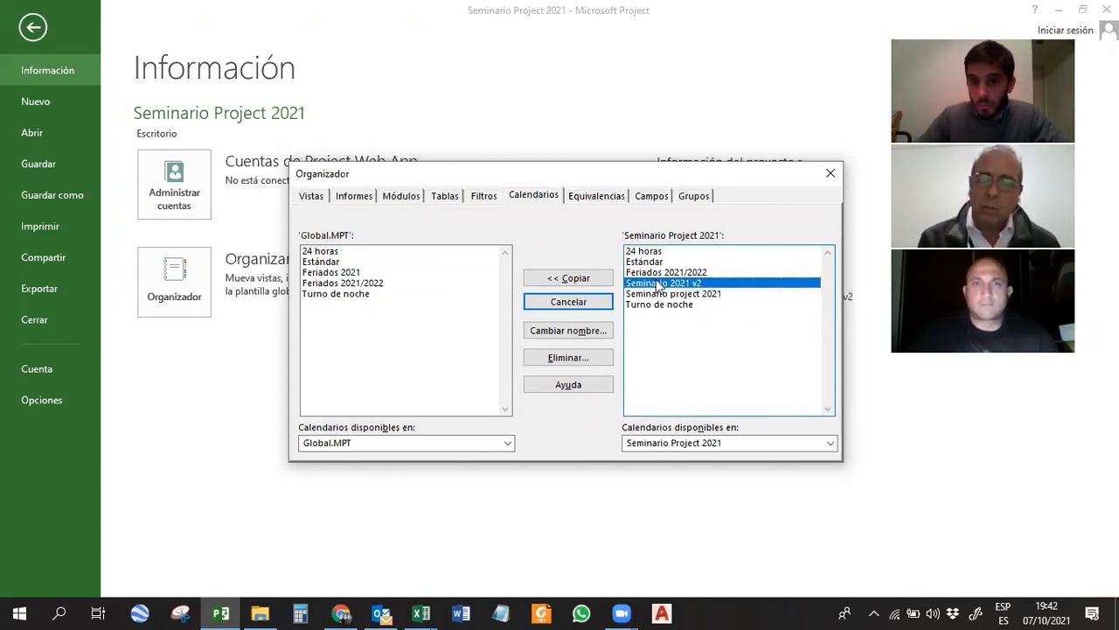
click(574, 281)
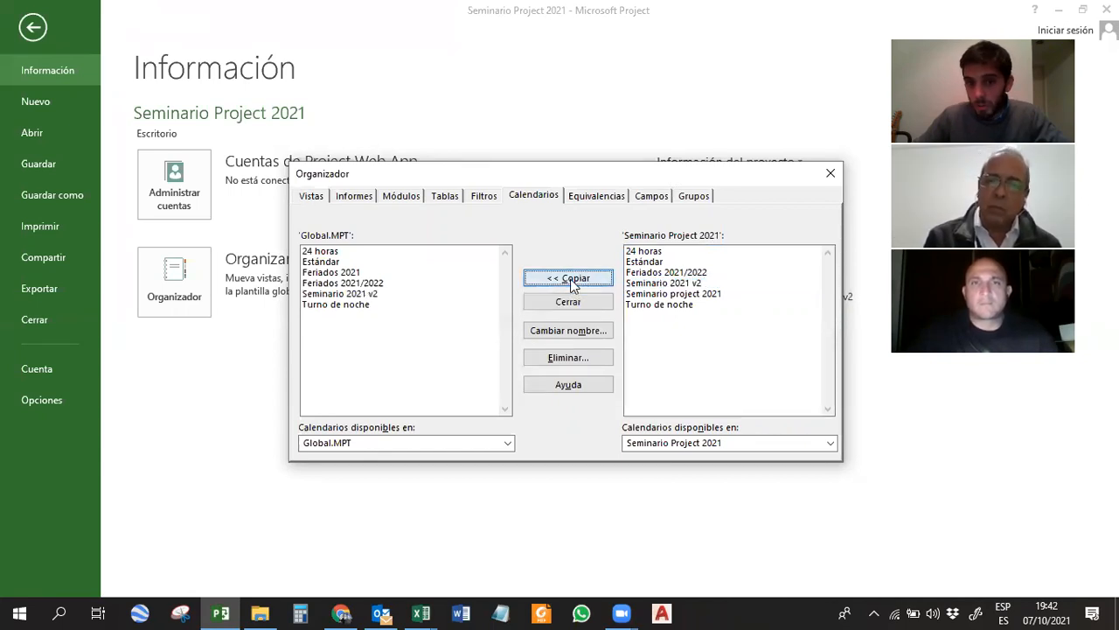
Copy the Seminario 2021 v2 calendar from Global.MPT back into Seminario Project 2021, replacing the existing one.
click(325, 294)
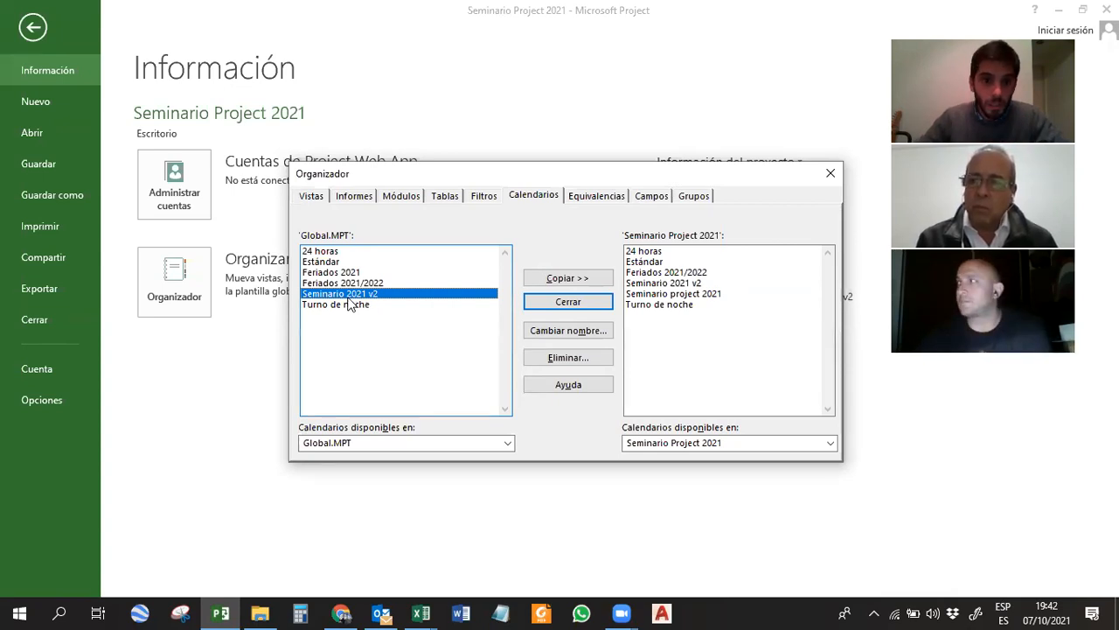
click(581, 286)
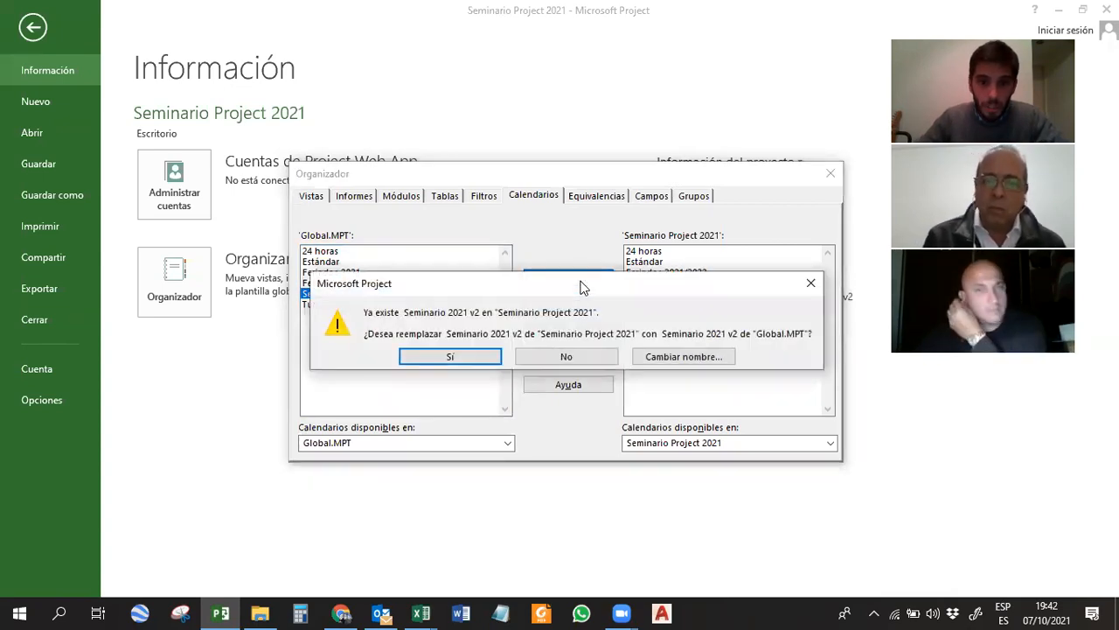
click(476, 363)
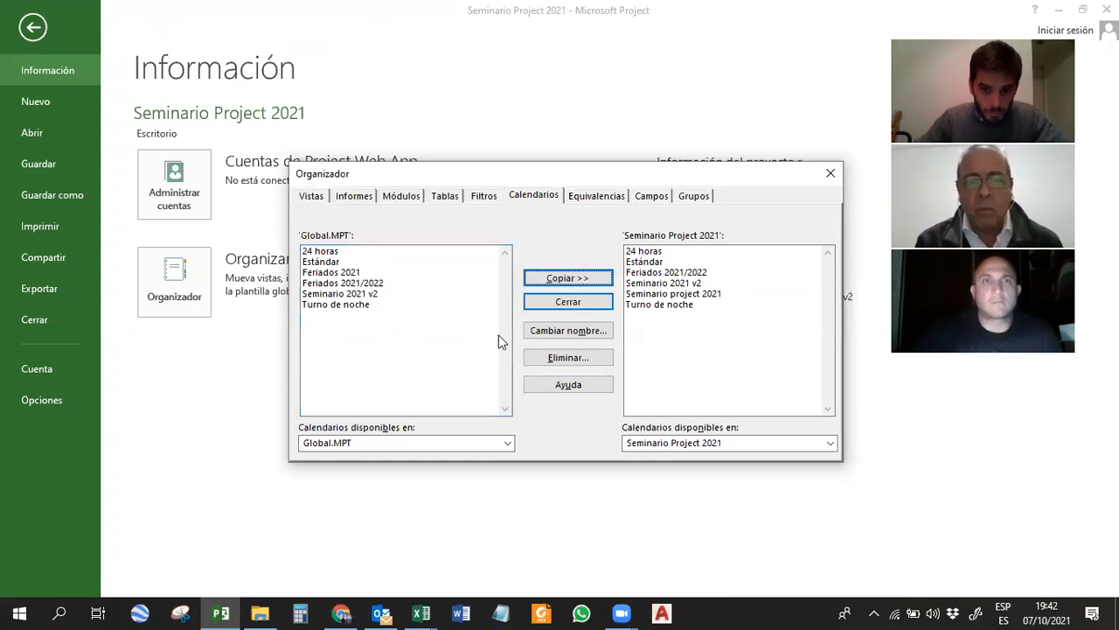
click(381, 294)
click(575, 280)
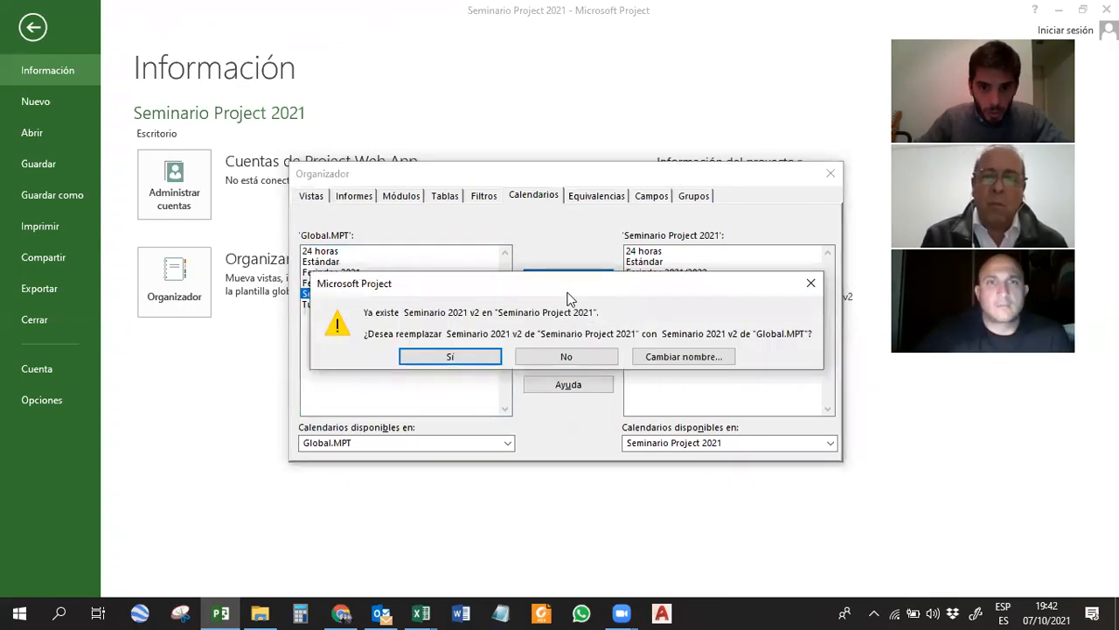
click(453, 355)
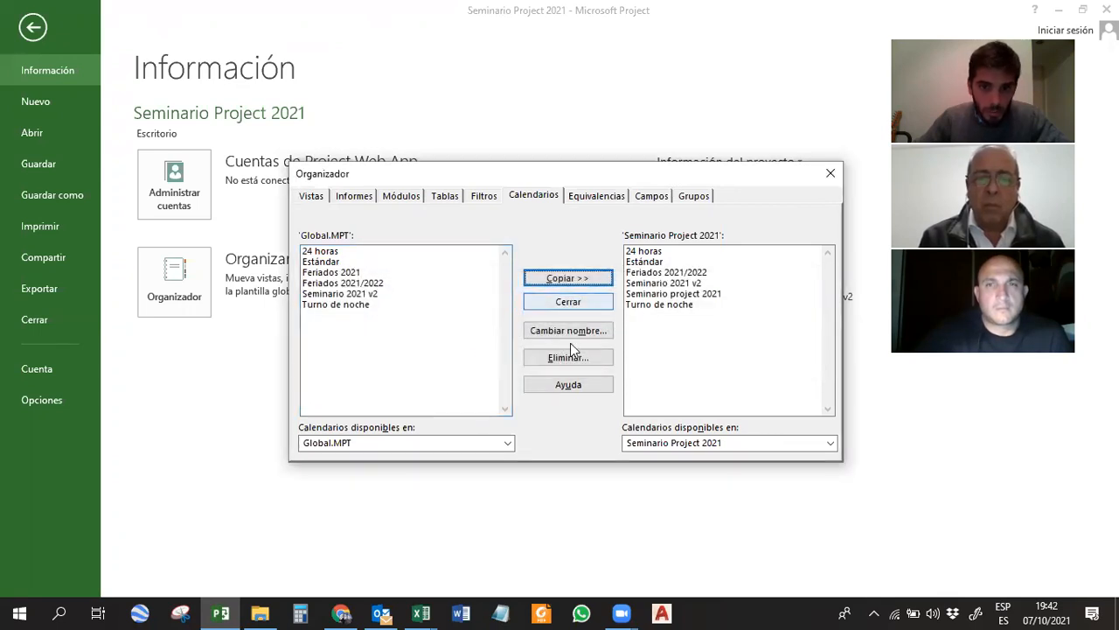
click(662, 351)
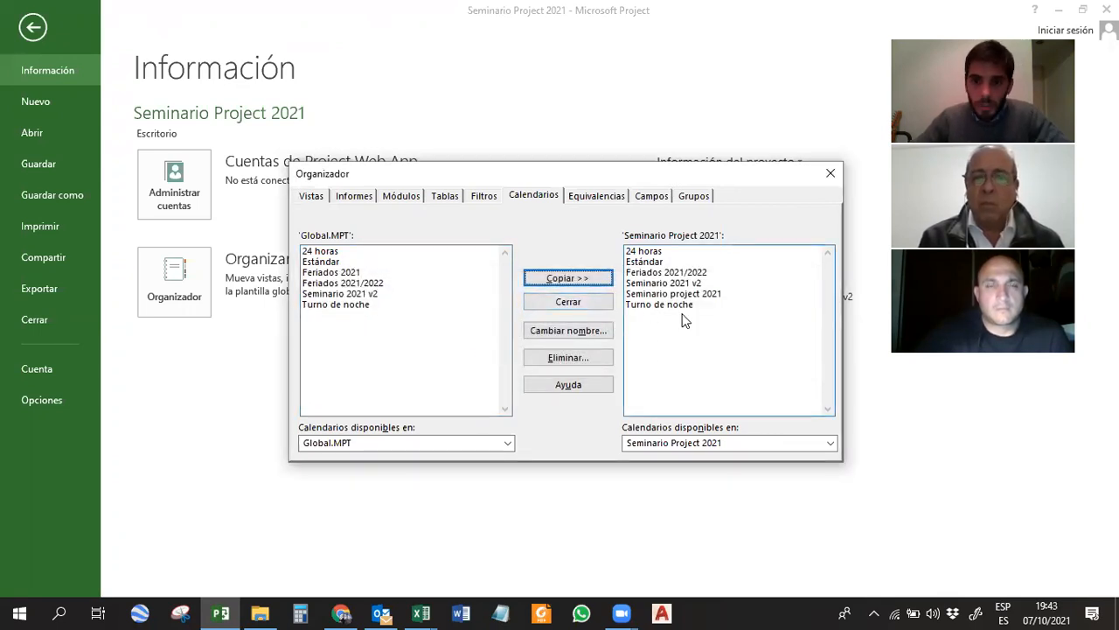
Compare the Feriados calendars in Global.MPT with the project's own calendars, and return from the Organizer to the Gantt chart.
click(377, 283)
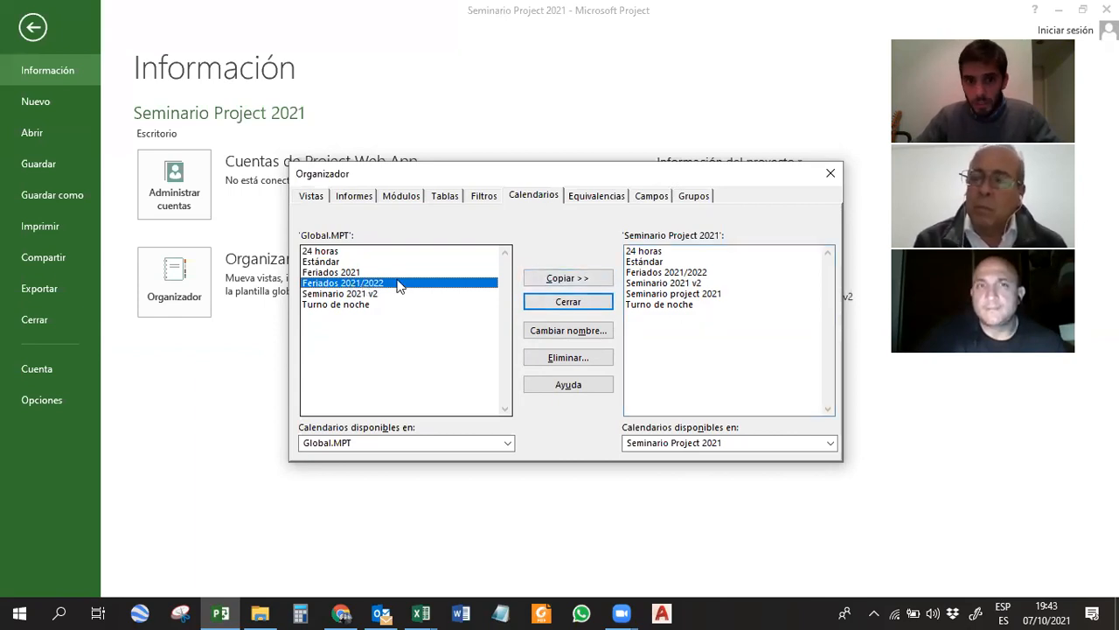
ctrl+click(357, 273)
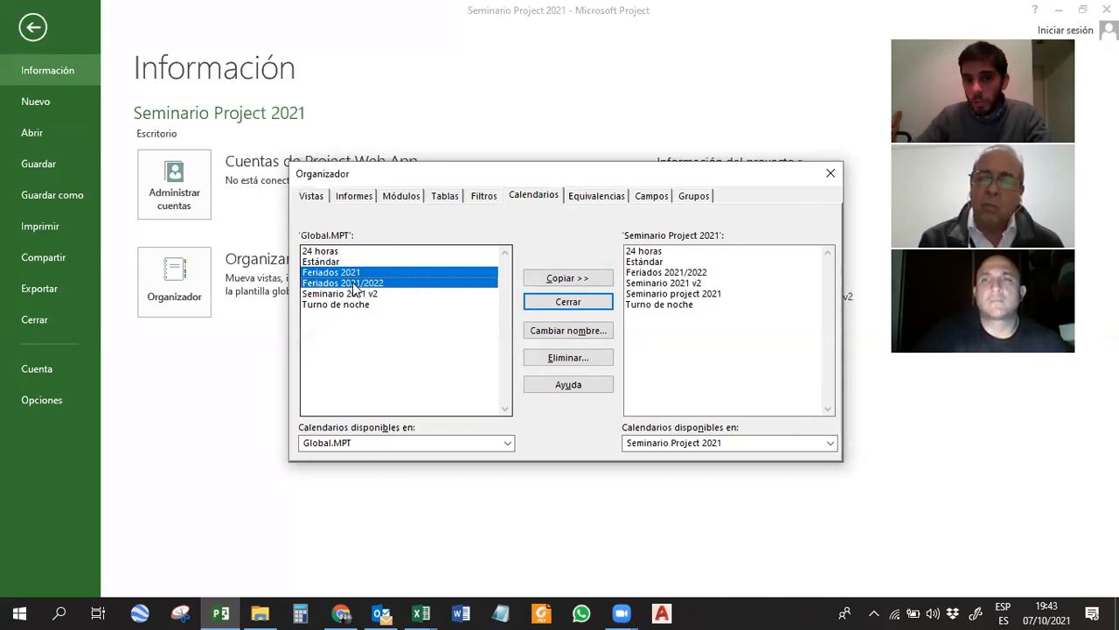
click(656, 294)
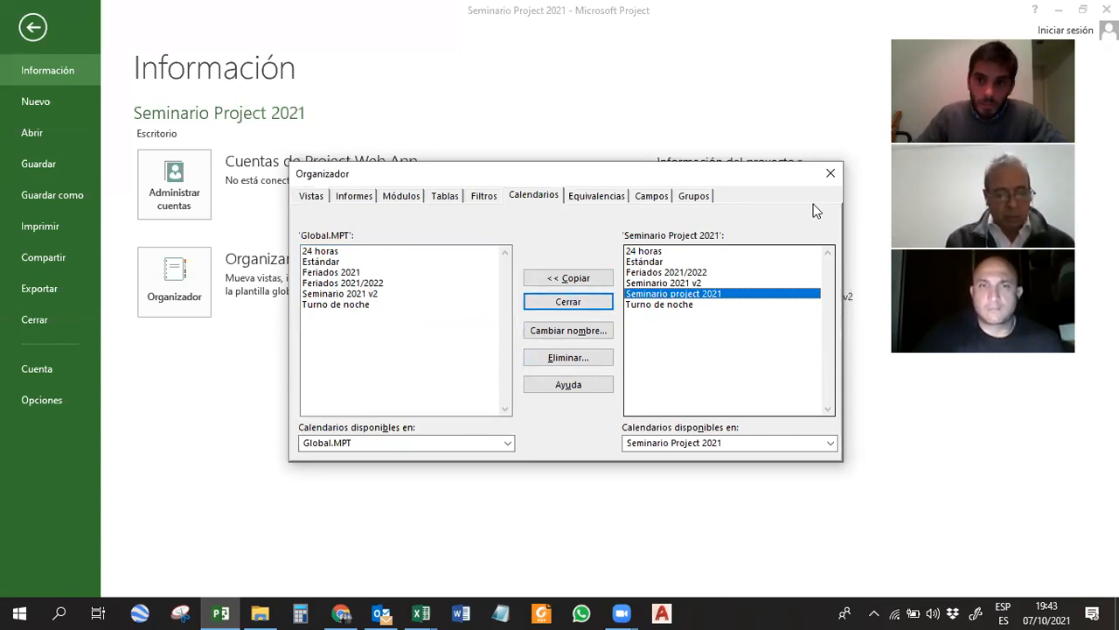
click(831, 176)
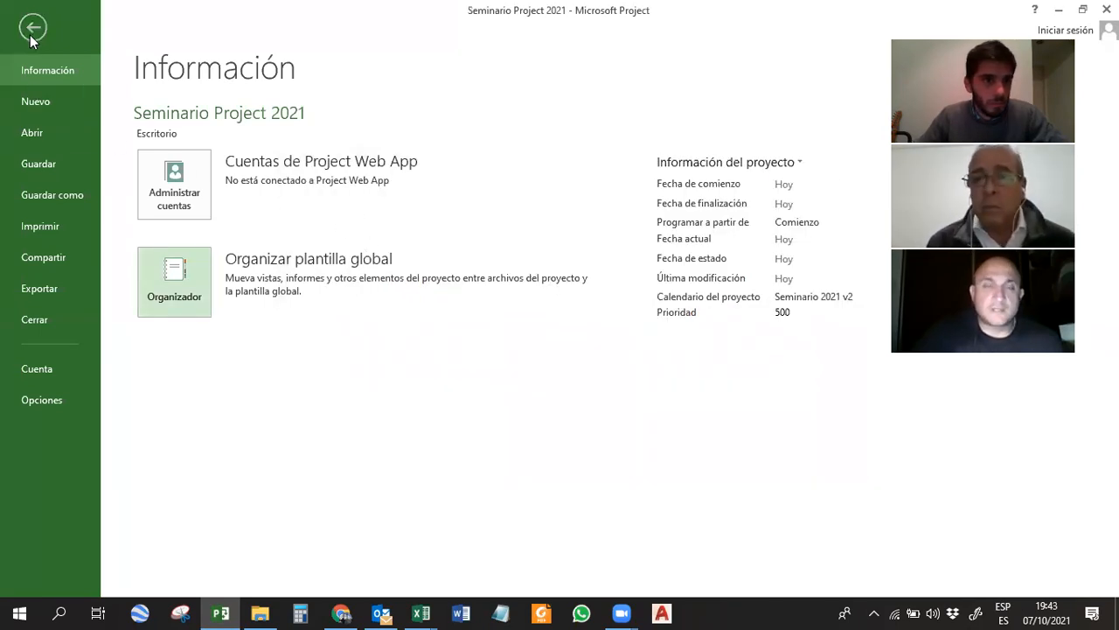
click(30, 35)
click(254, 242)
click(217, 241)
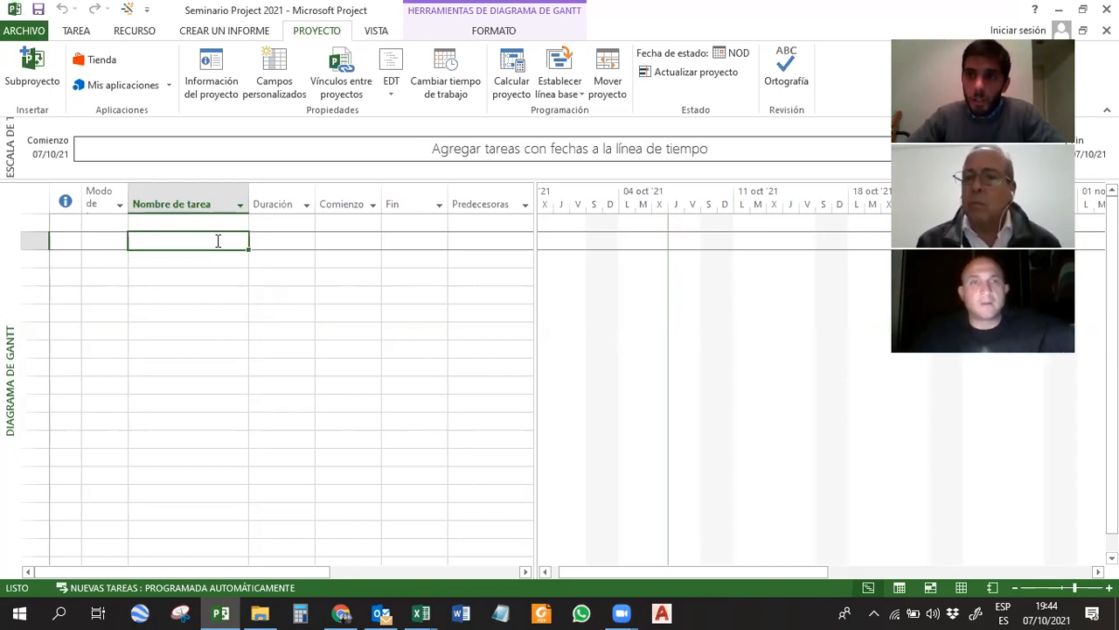
Review which projects the calendar options in the scheduling settings can apply to, and close the Project options without changes.
click(41, 31)
click(71, 407)
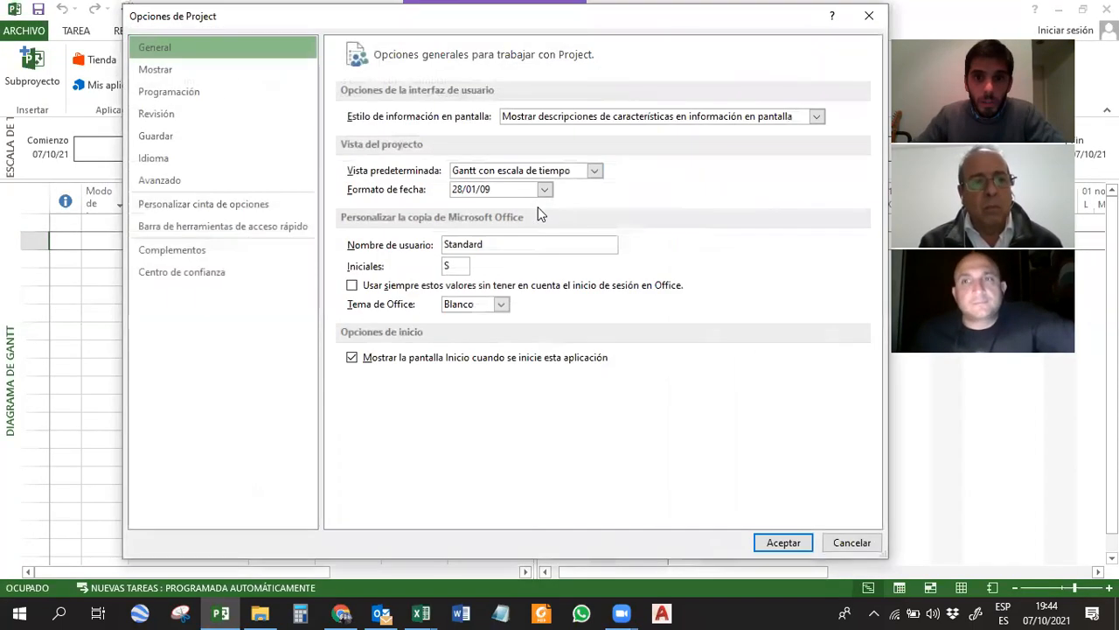
click(223, 93)
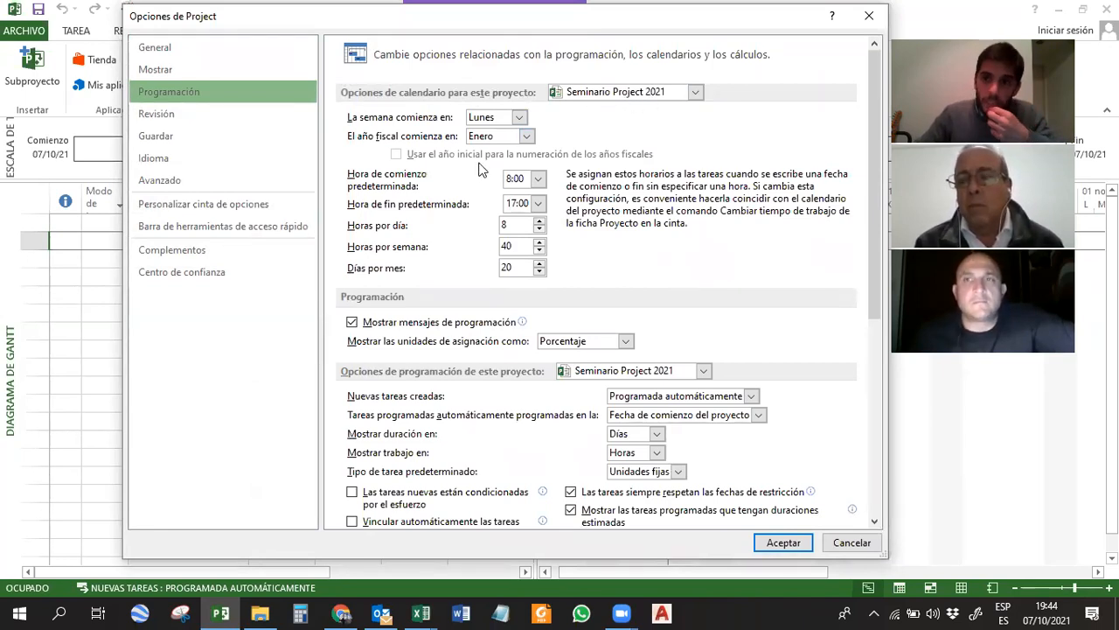
click(695, 92)
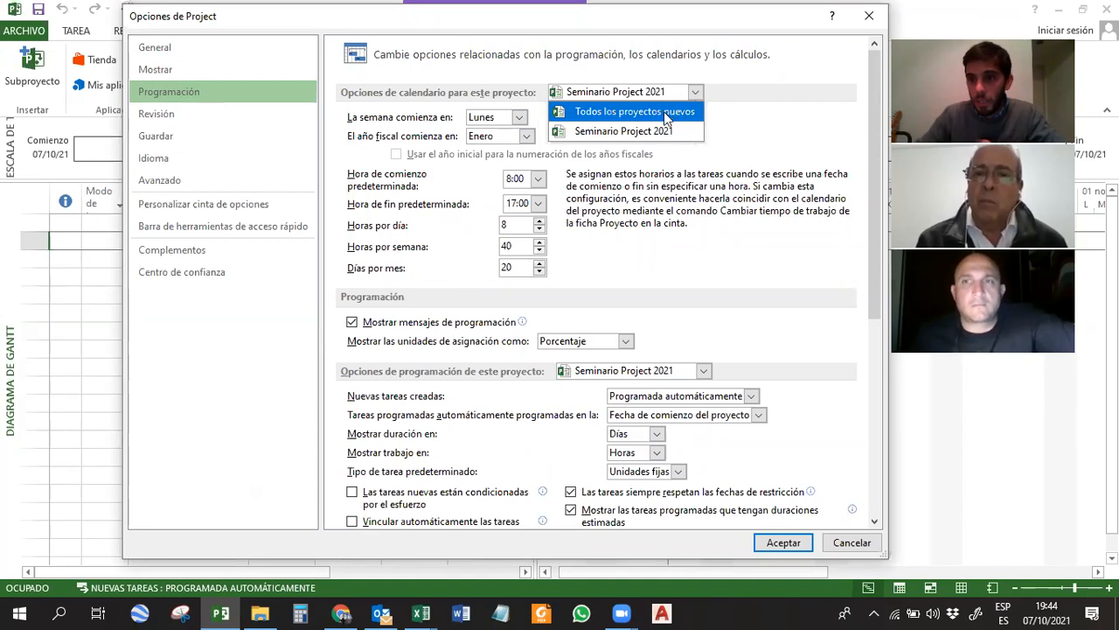
click(753, 113)
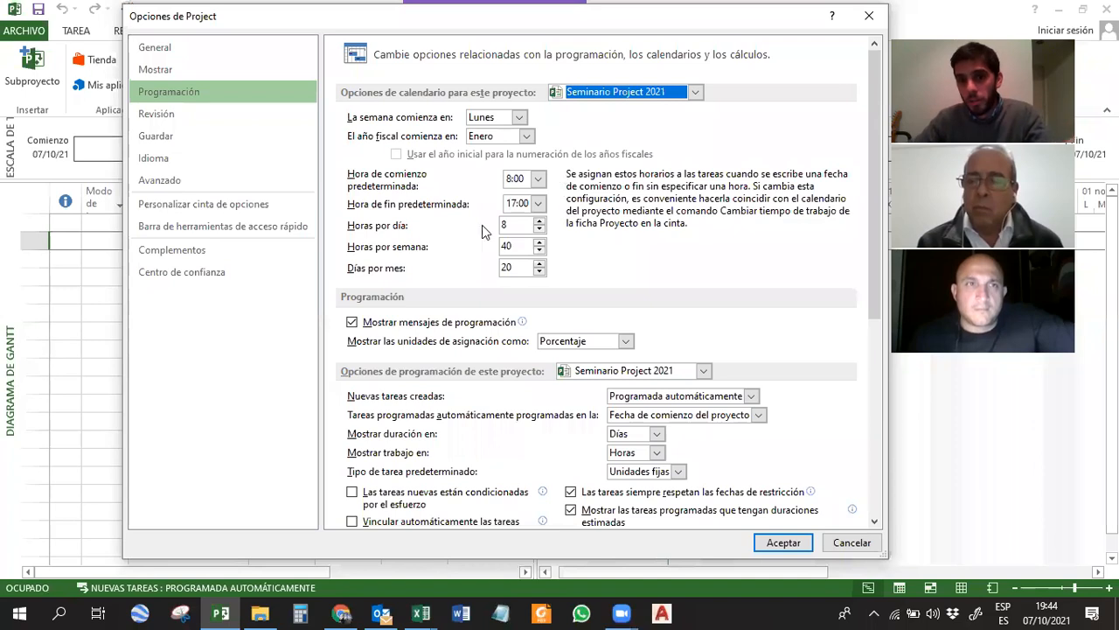
click(652, 92)
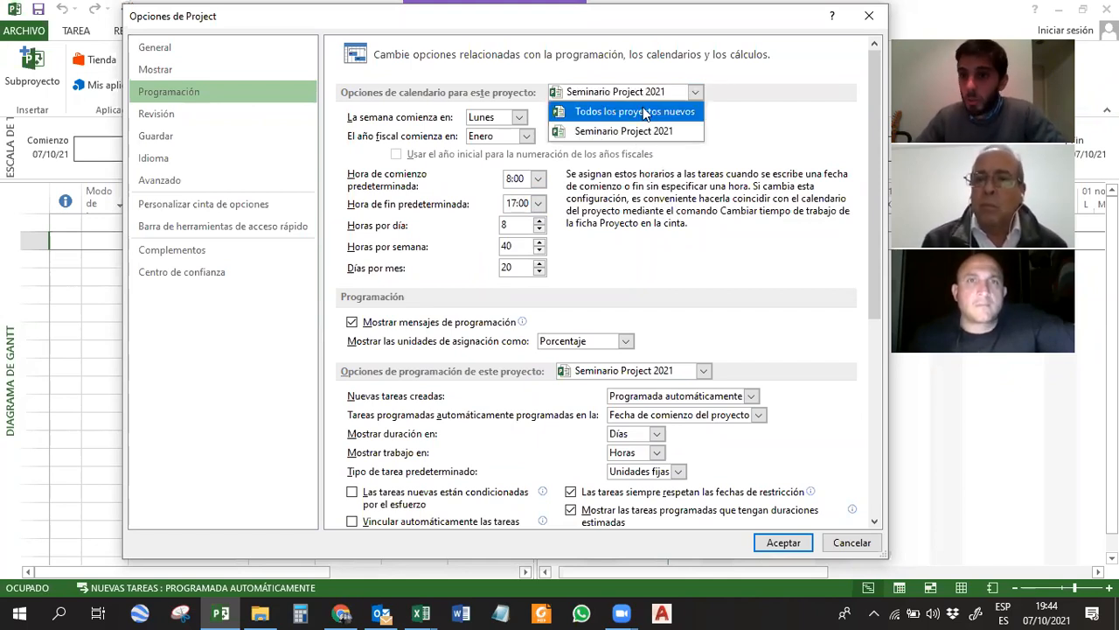
click(726, 105)
click(869, 16)
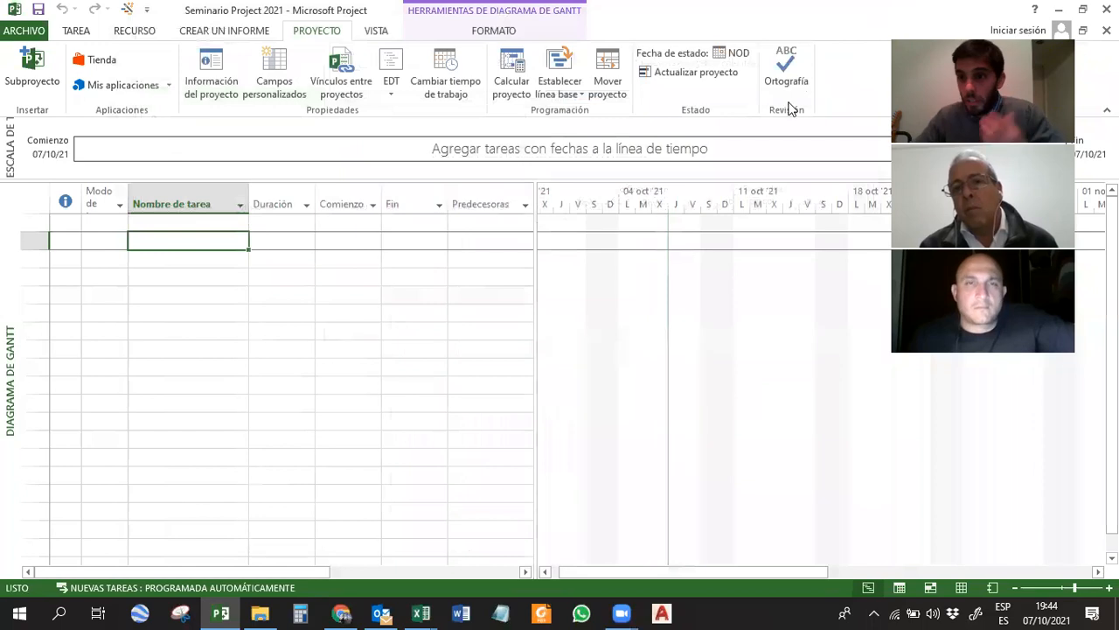
Check the start date and calendar in the project information, and close it without changes.
right_click(787, 110)
click(550, 293)
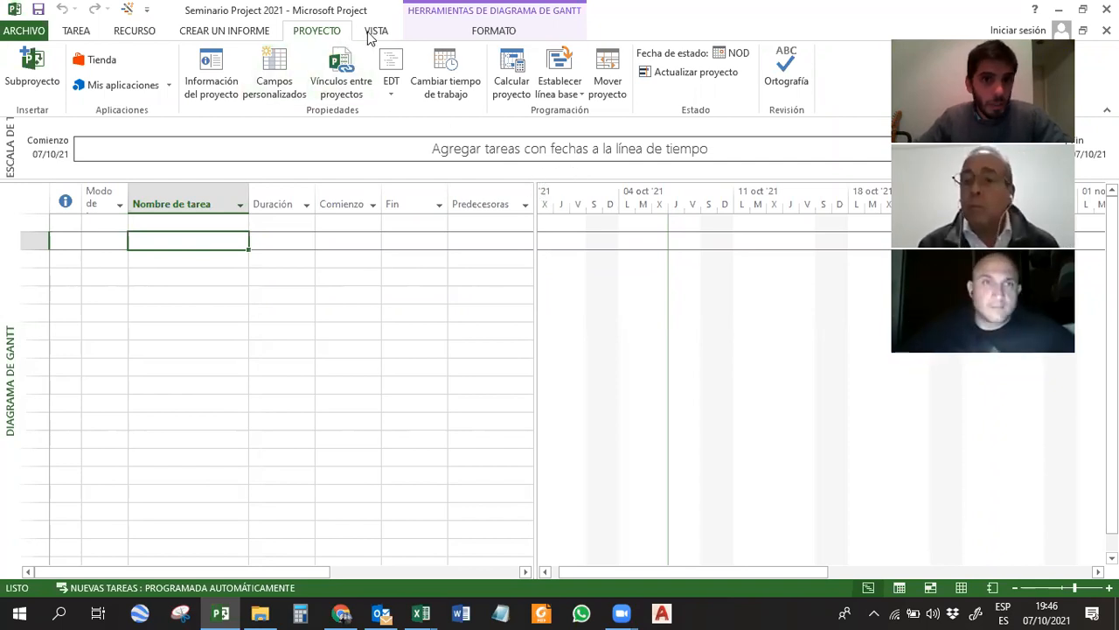
click(225, 91)
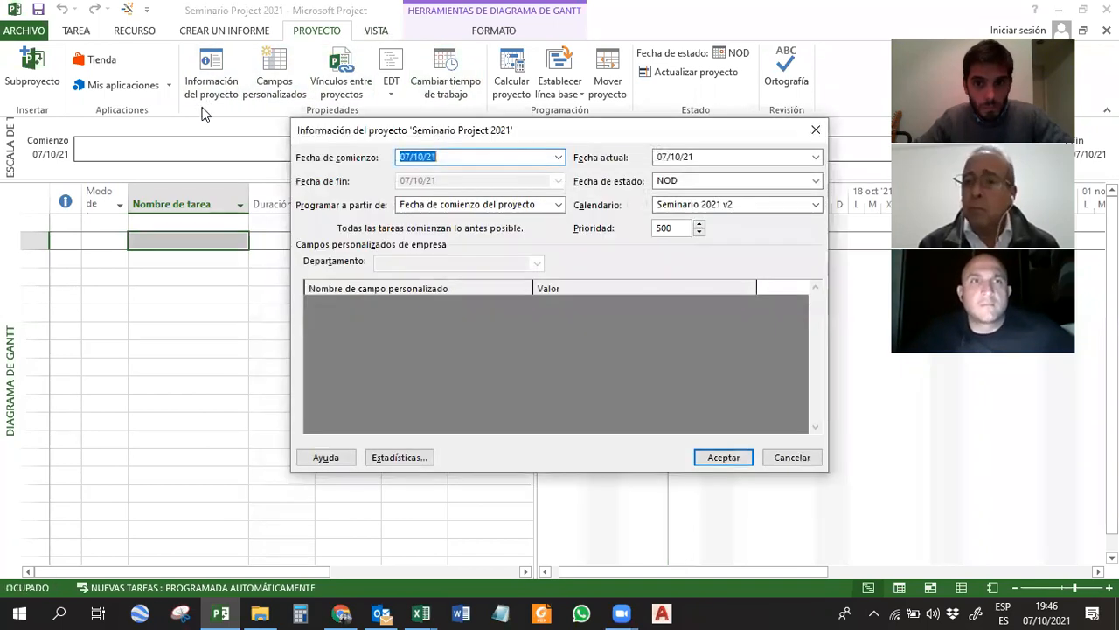
click(815, 129)
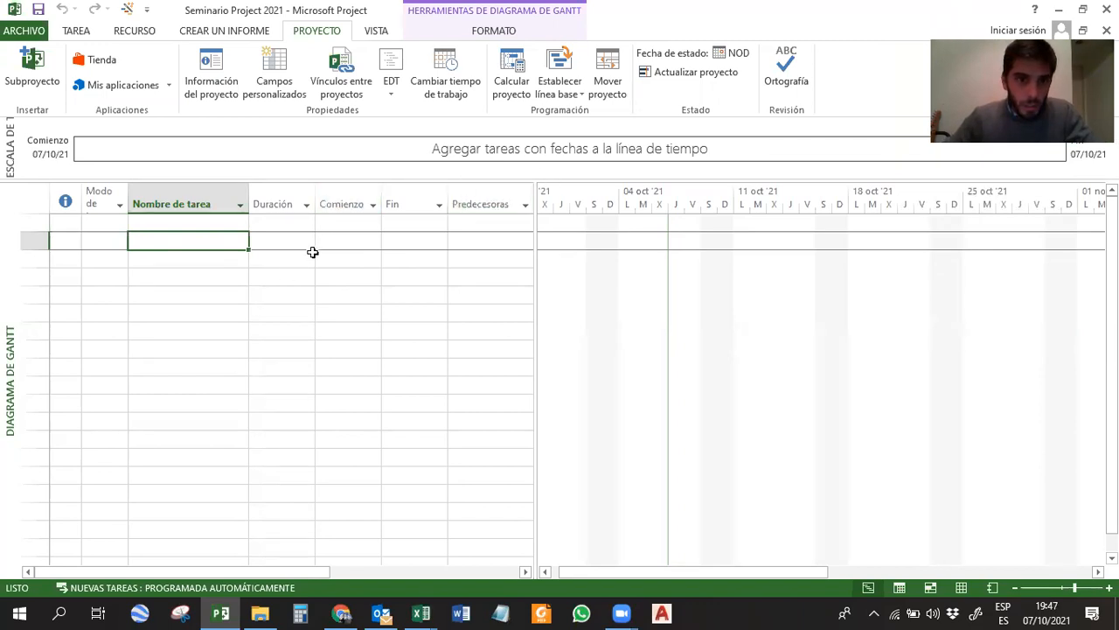
Select the first empty task name cell in the Gantt table.
click(284, 274)
drag(219, 254, 260, 284)
click(228, 291)
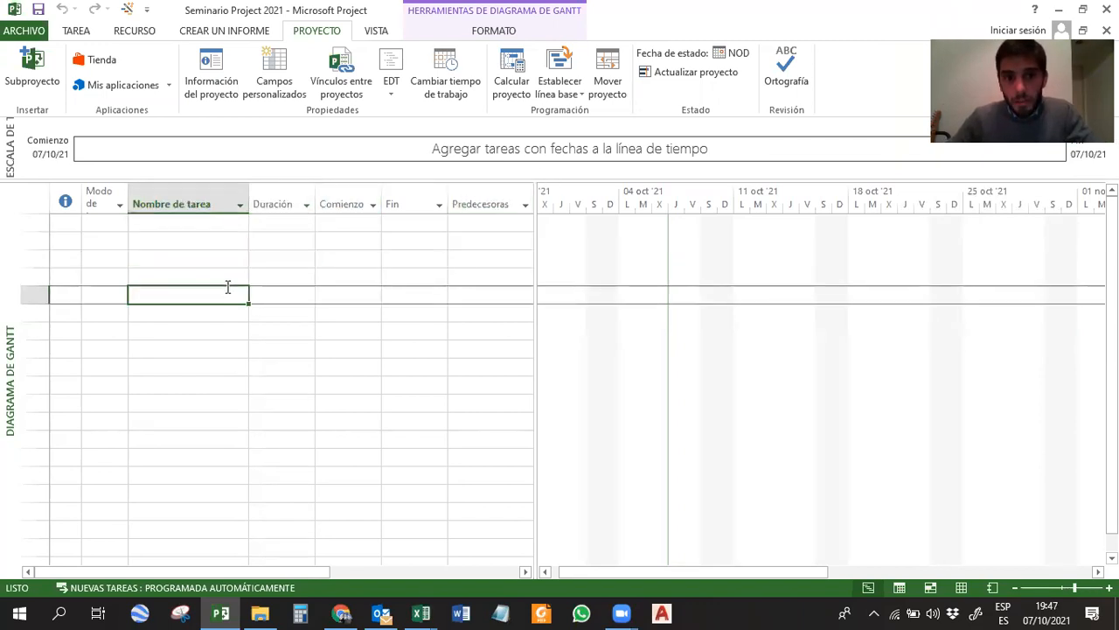
click(214, 234)
click(212, 224)
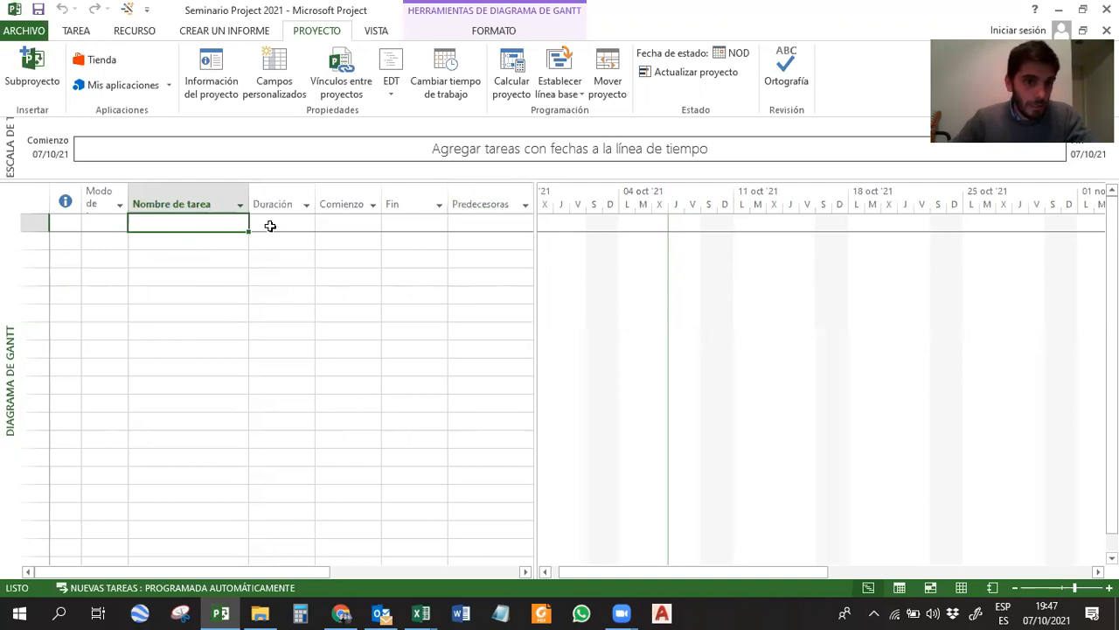
drag(212, 221, 200, 462)
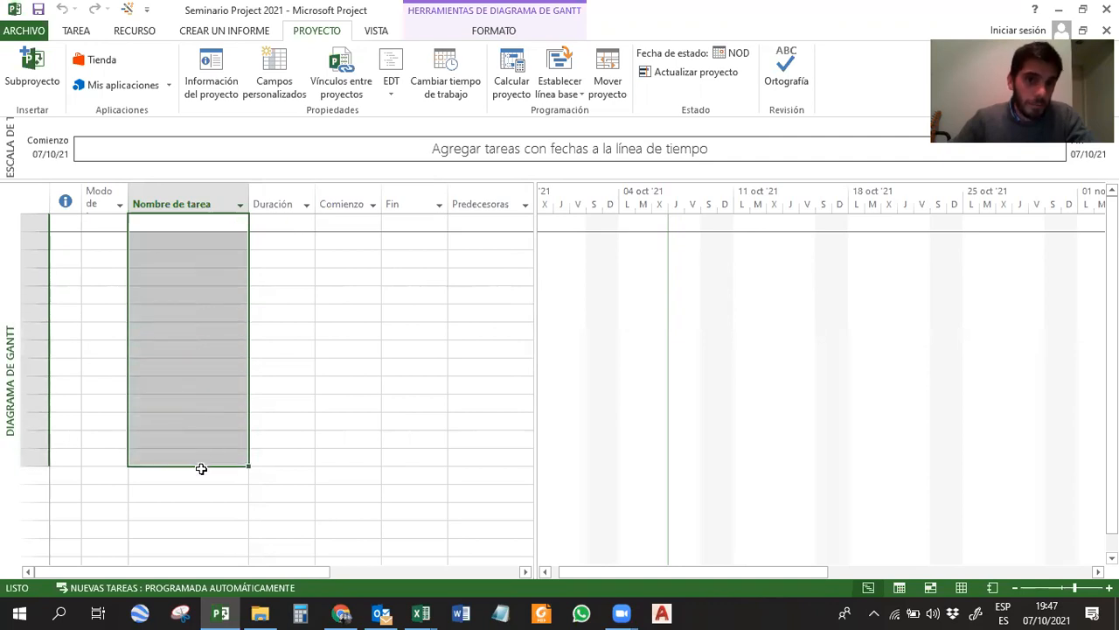
click(304, 371)
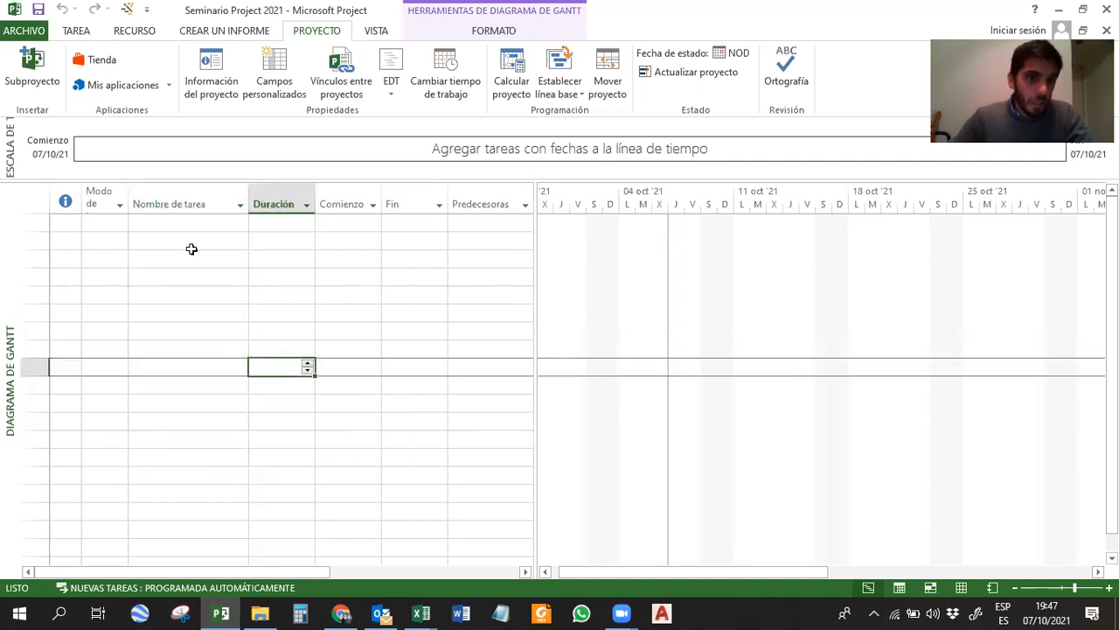
drag(178, 225, 171, 364)
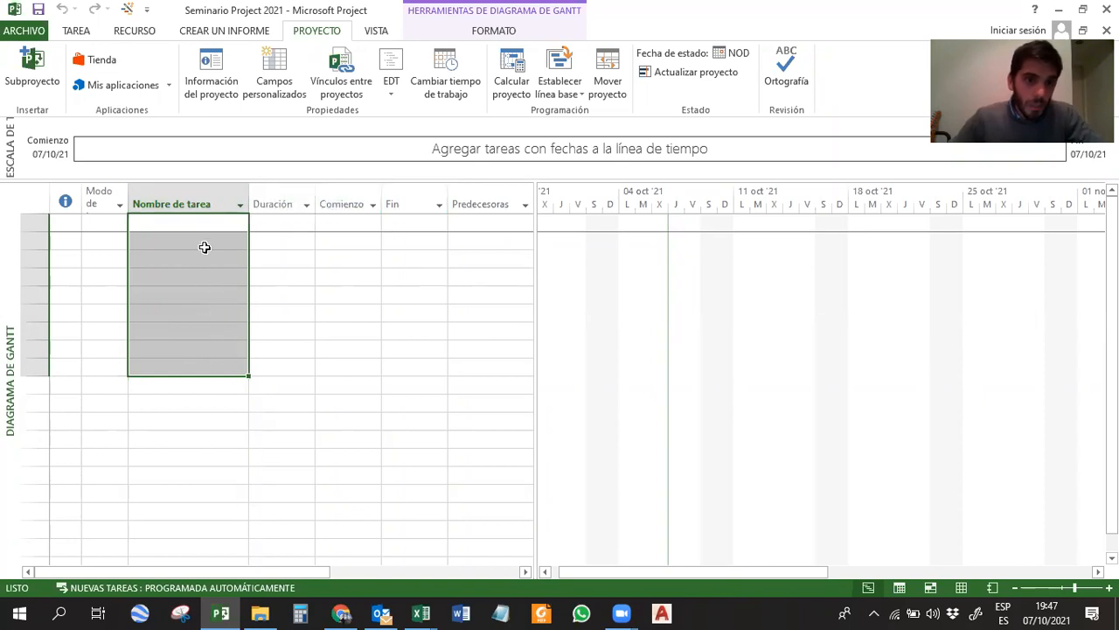
drag(201, 223, 206, 265)
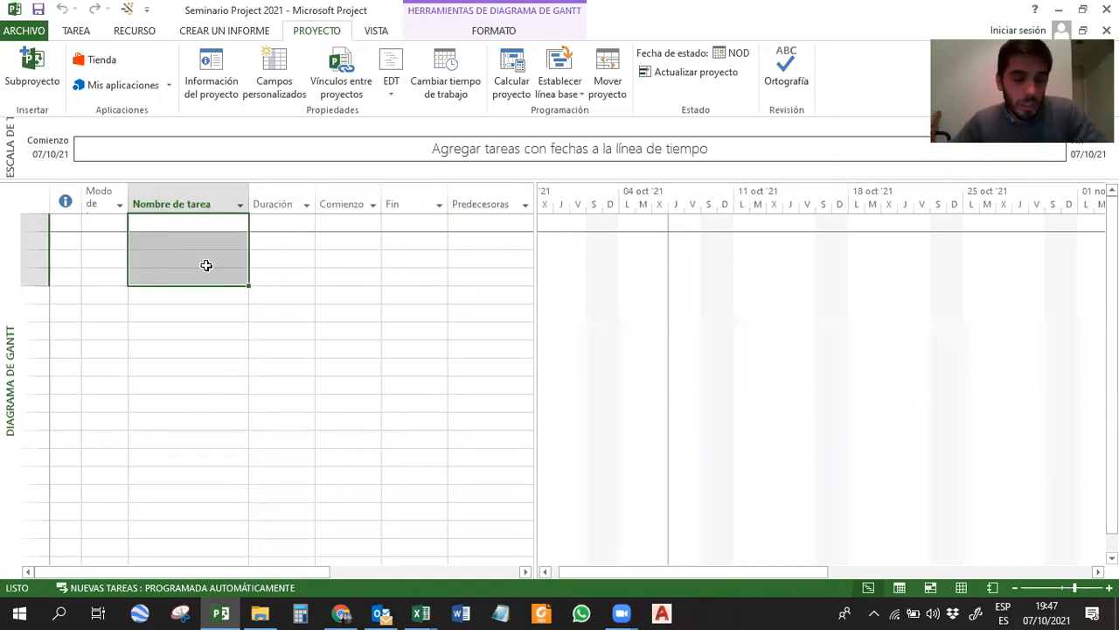
Enter a task named A in the first row of the Gantt table.
click(189, 221)
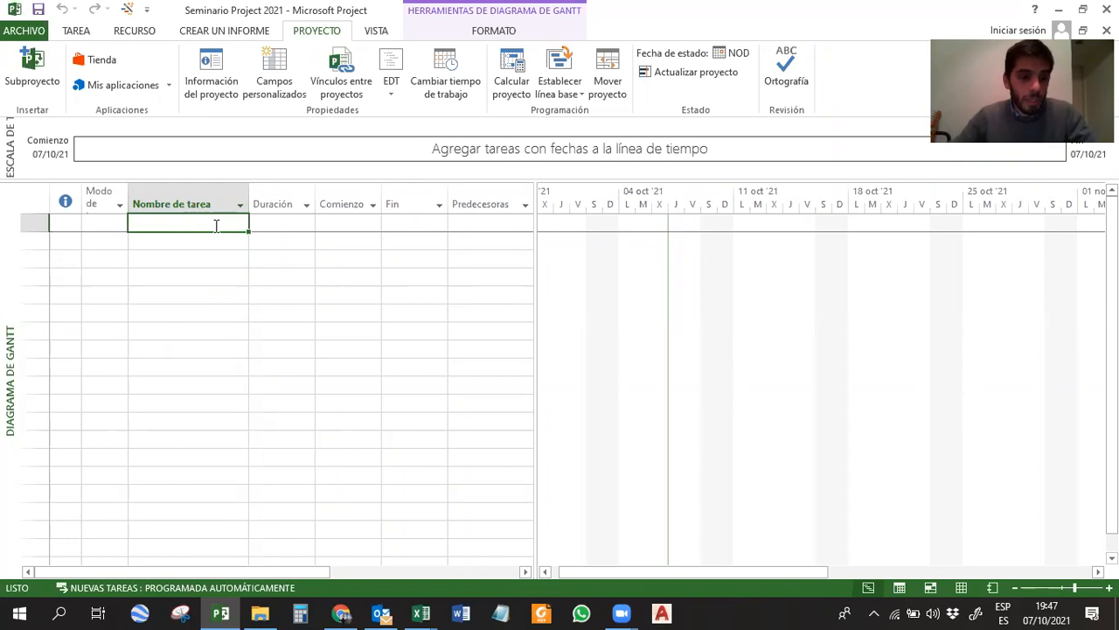
text(A)
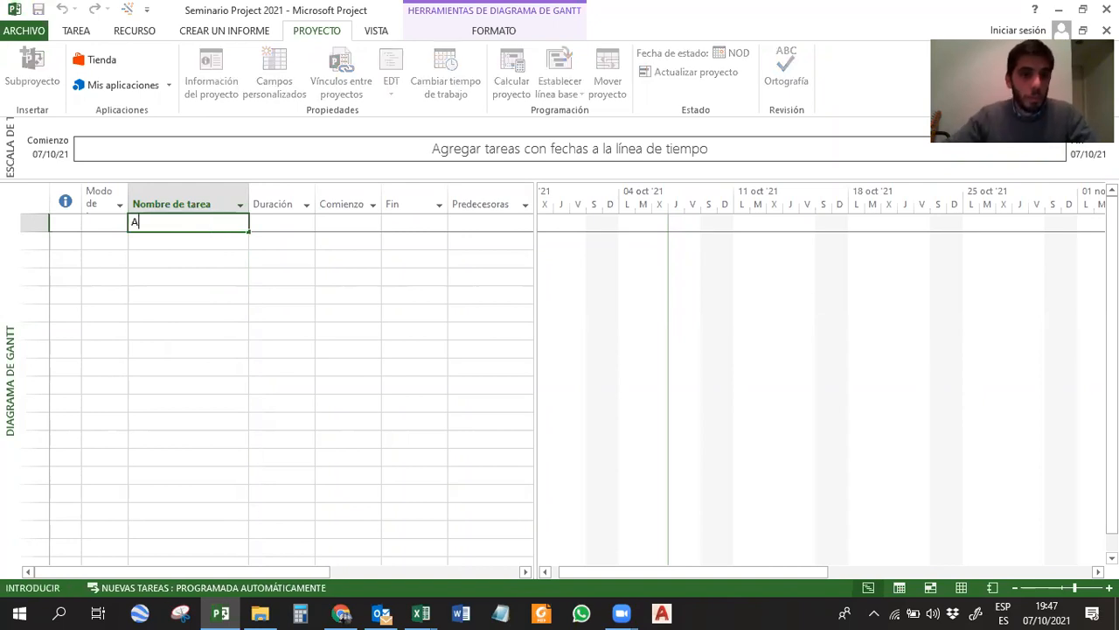
key(Return)
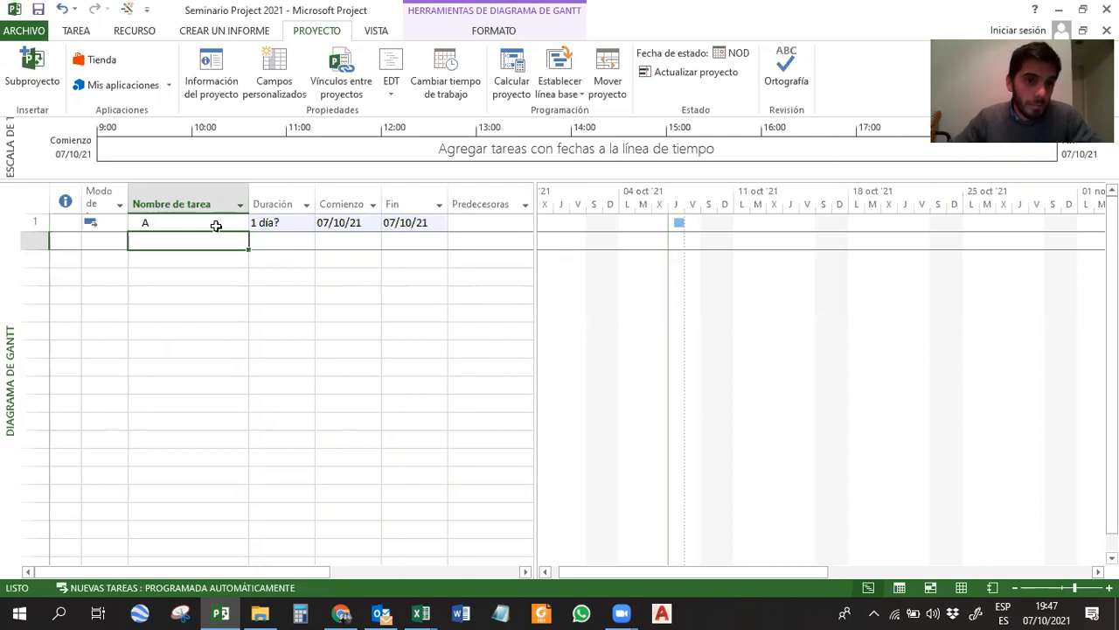
Review the general, predecessor, resource, advanced, notes and custom field settings in task A's information, and close it without changes.
click(215, 225)
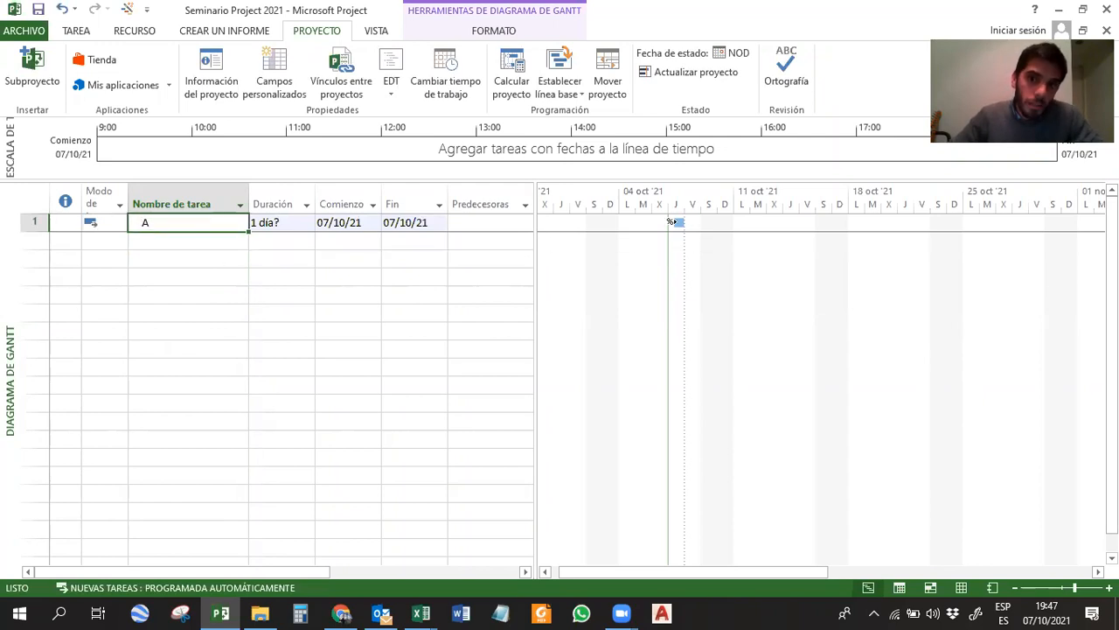
double_click(168, 222)
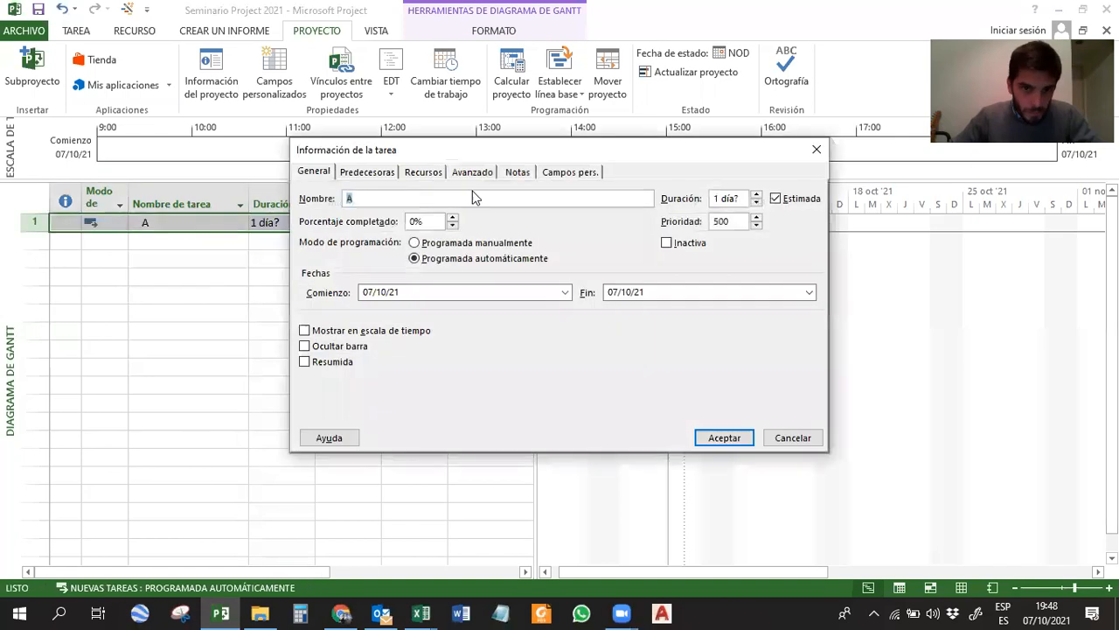
drag(475, 152, 456, 173)
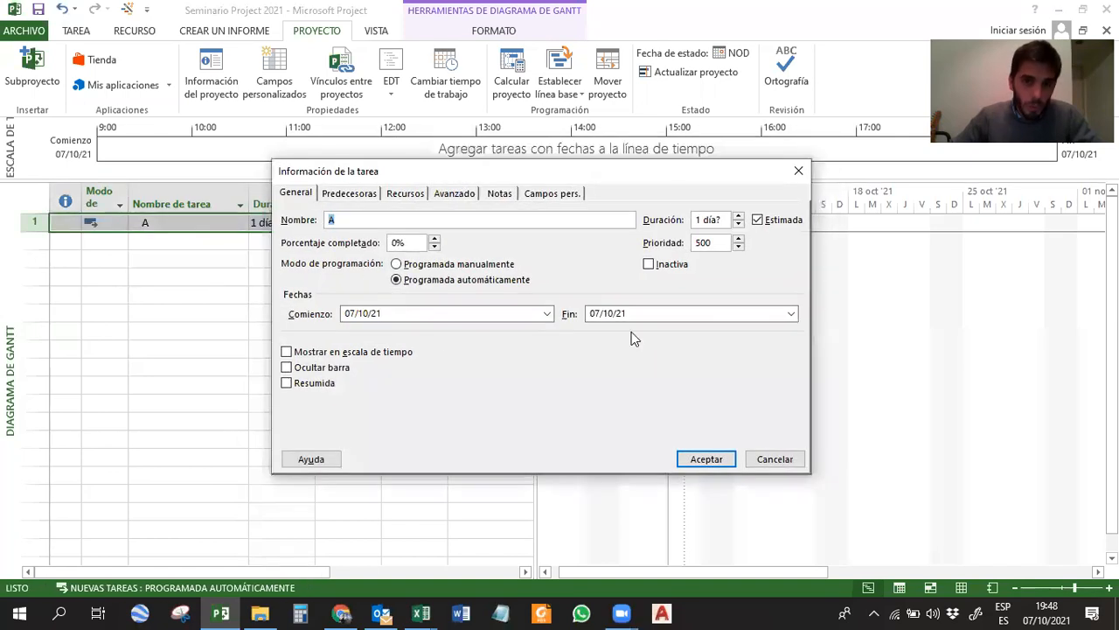
click(354, 192)
click(406, 193)
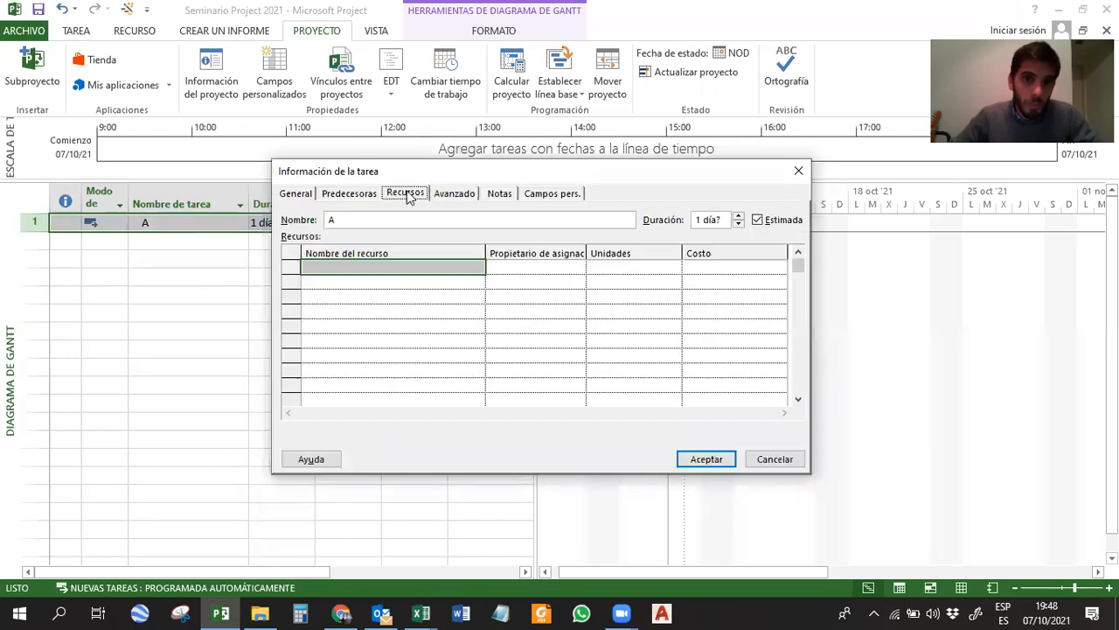
click(450, 194)
click(500, 193)
click(544, 193)
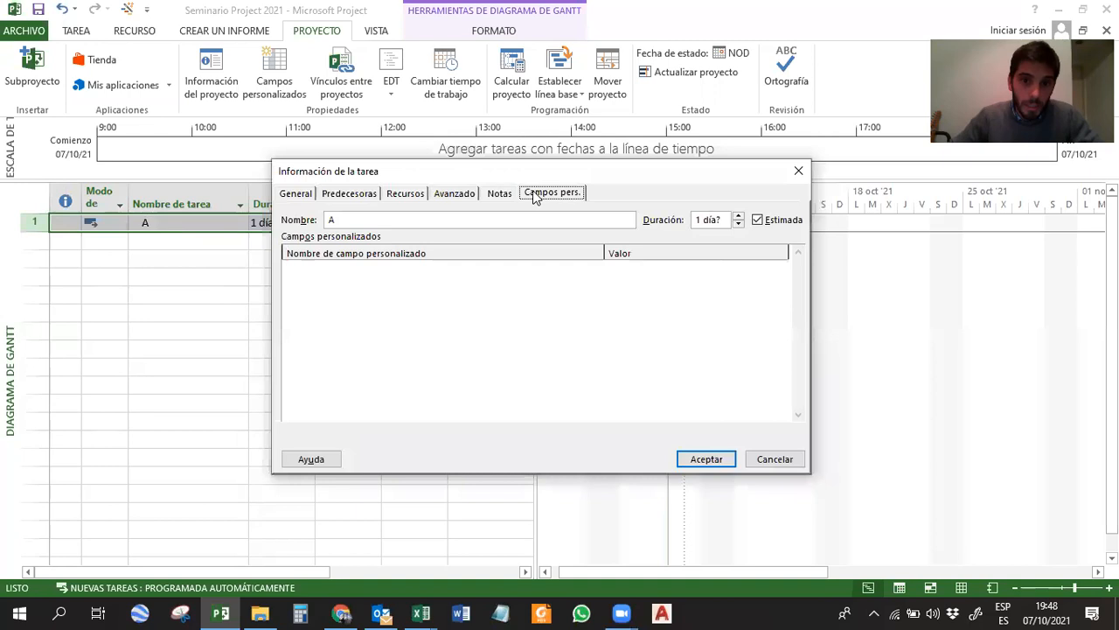
click(295, 193)
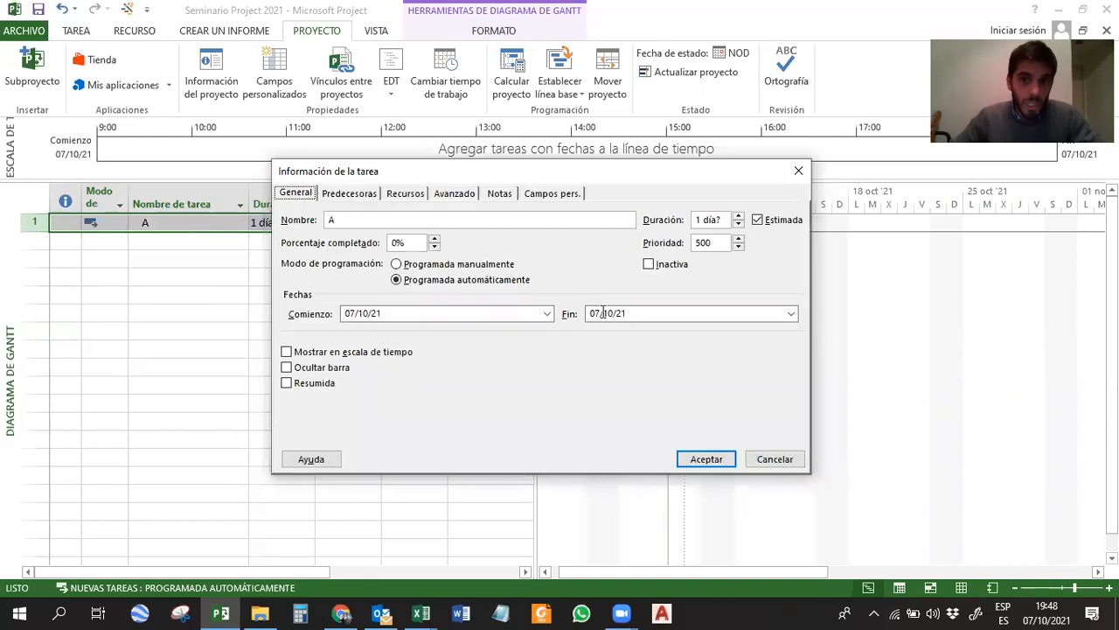
click(798, 170)
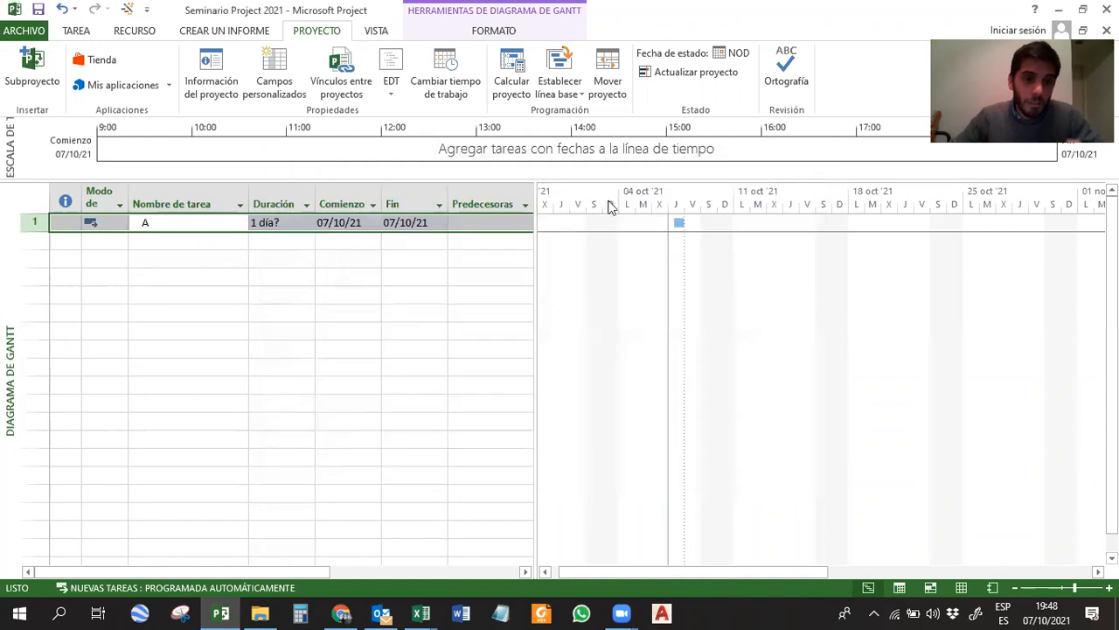
Enter a task named Inicio in the empty row below task A.
click(310, 278)
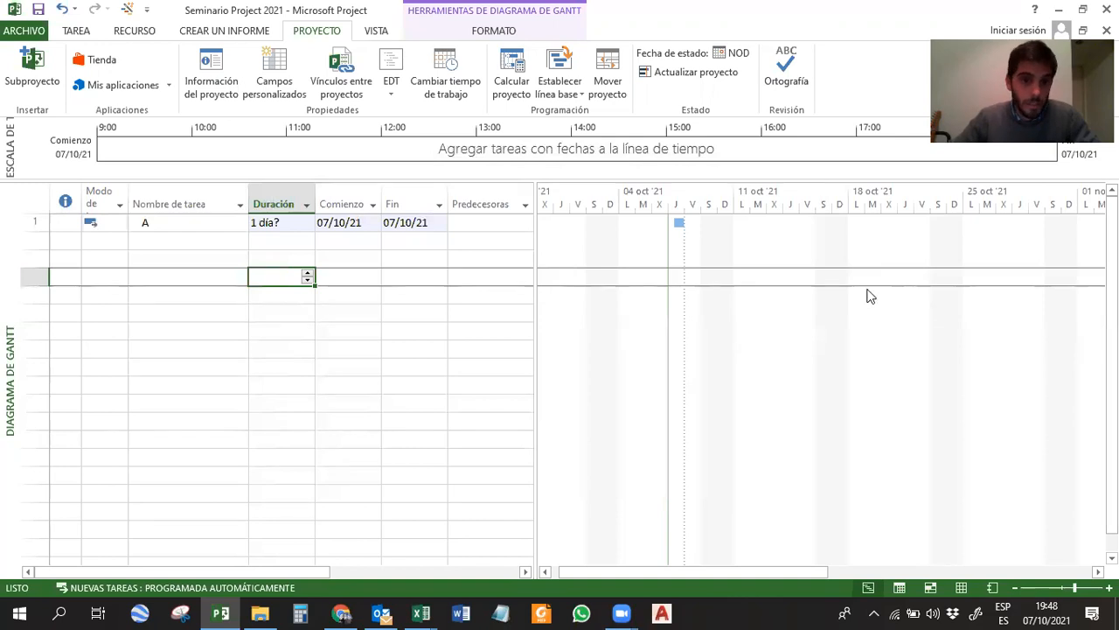
click(226, 282)
click(192, 244)
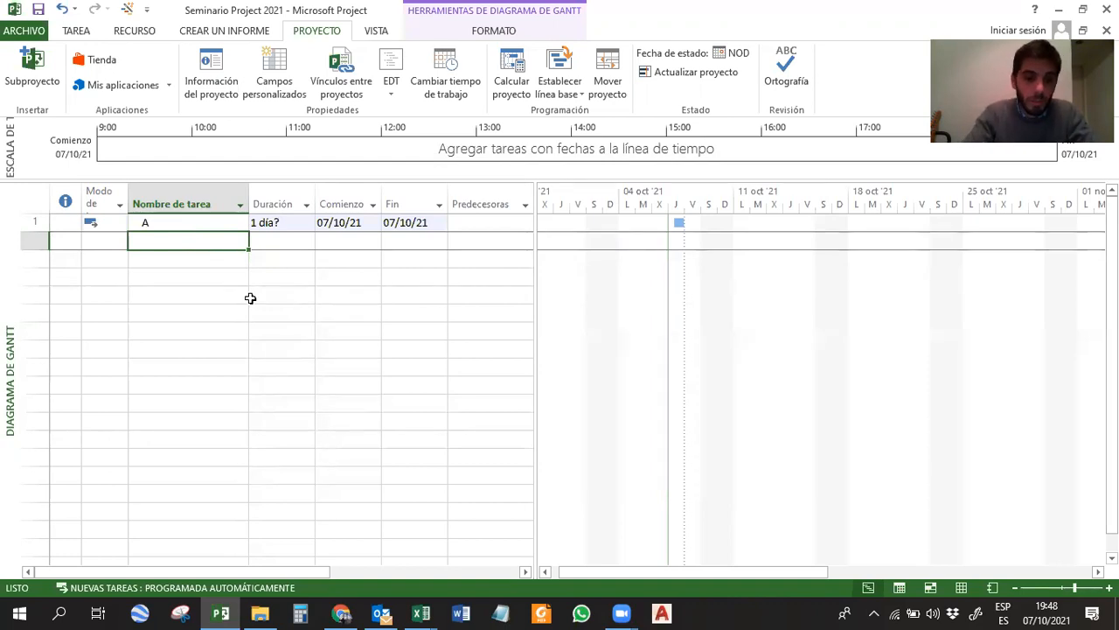
text(Inicio)
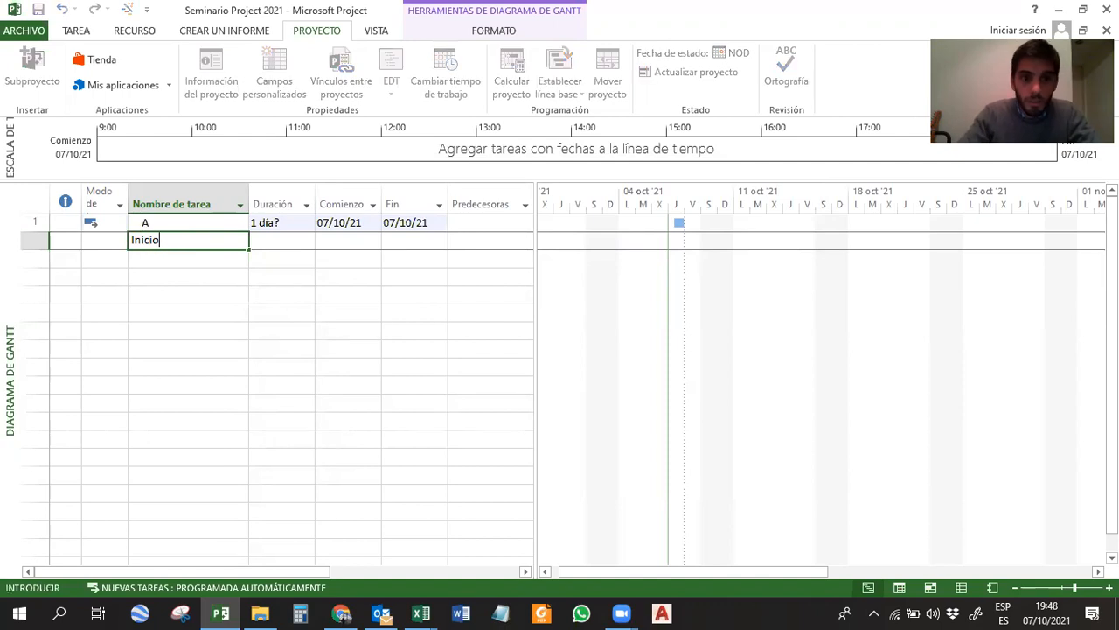
key(Return)
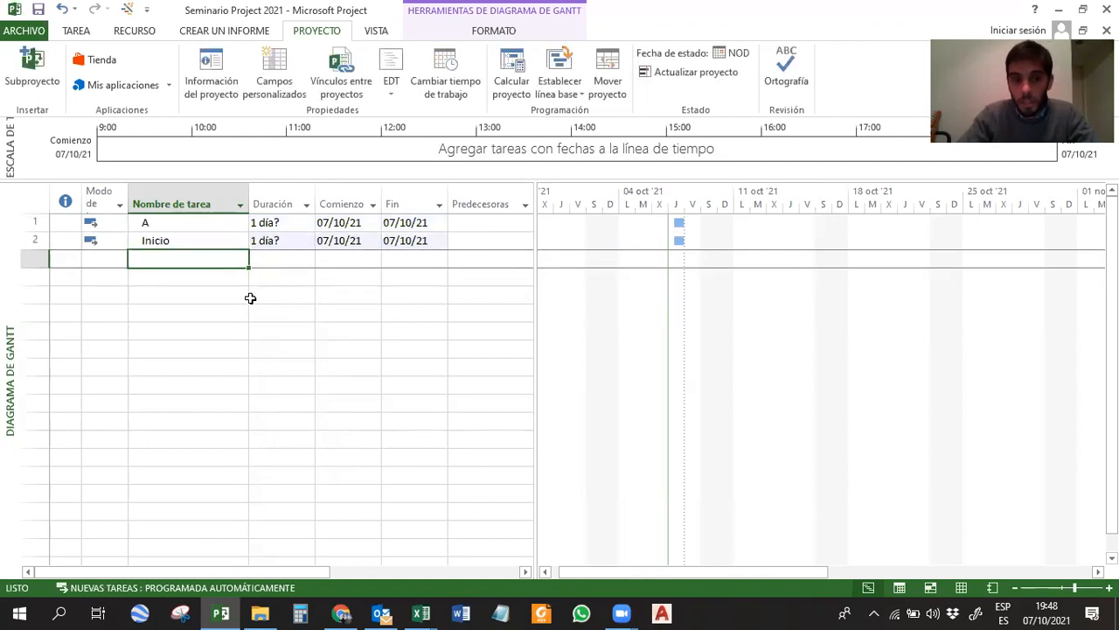
Insert a new task below Inicio with the Task command and name it B.
click(70, 35)
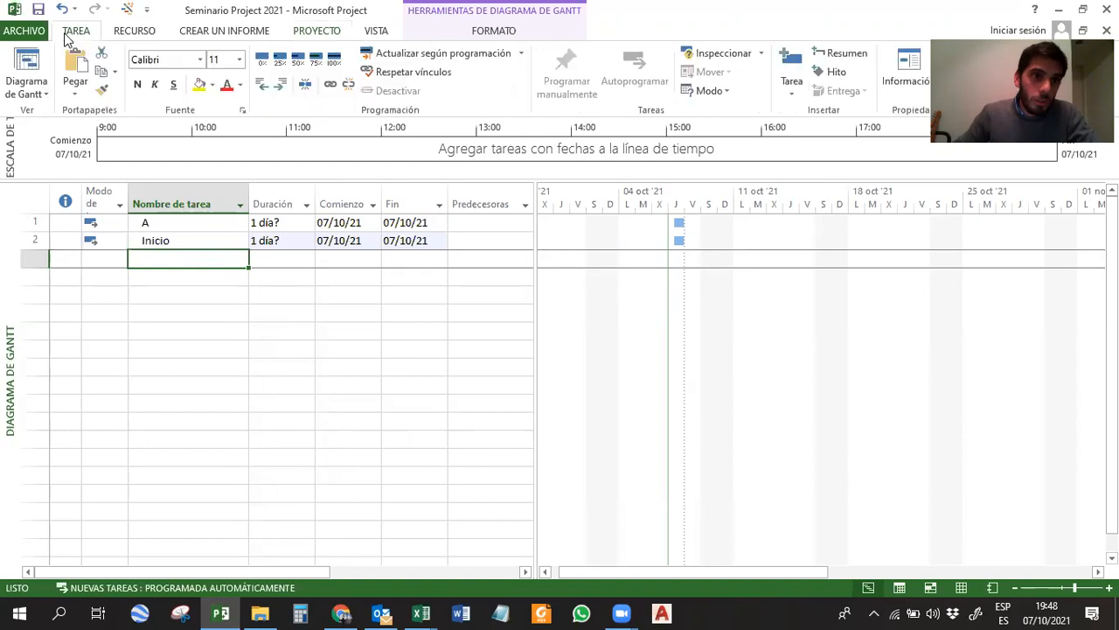
click(791, 62)
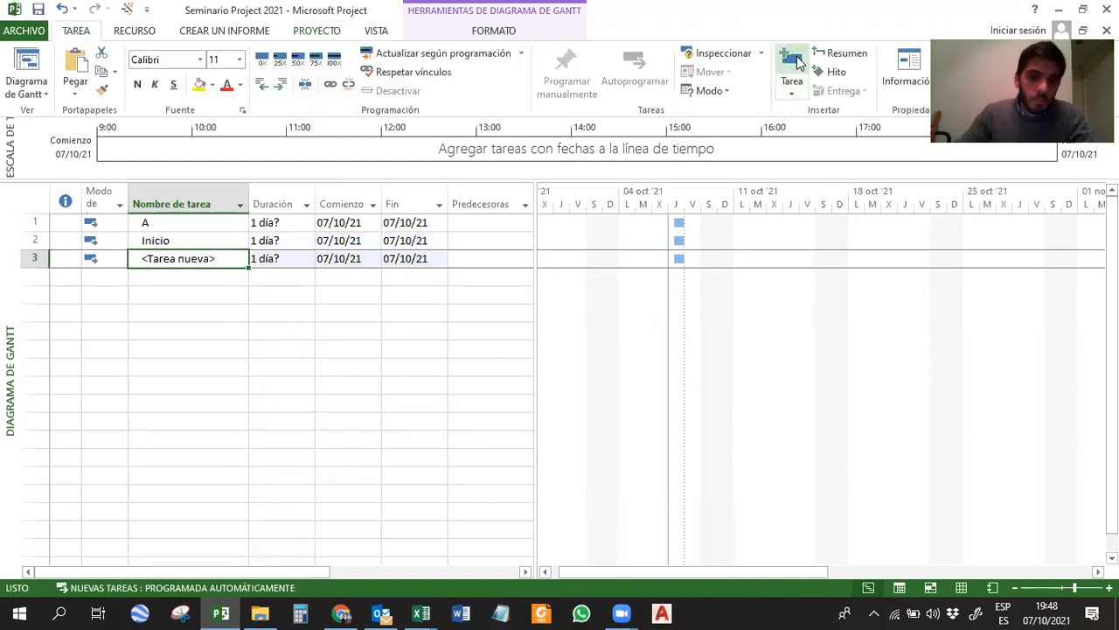
text(B)
key(Return)
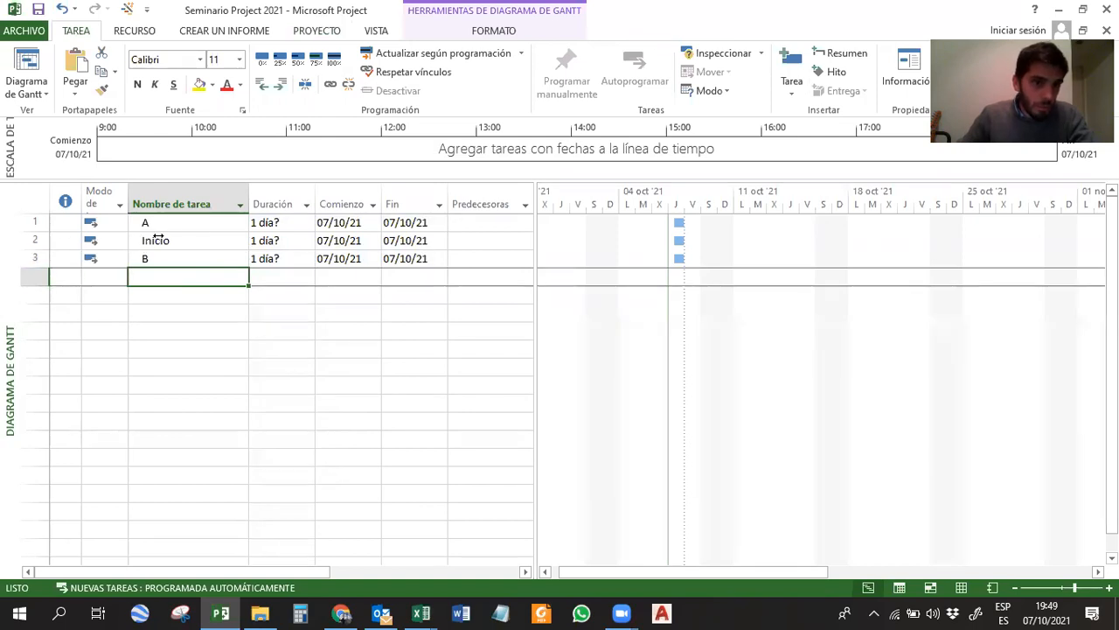
Insert a new task directly above task B and name it A'.
drag(149, 257, 151, 242)
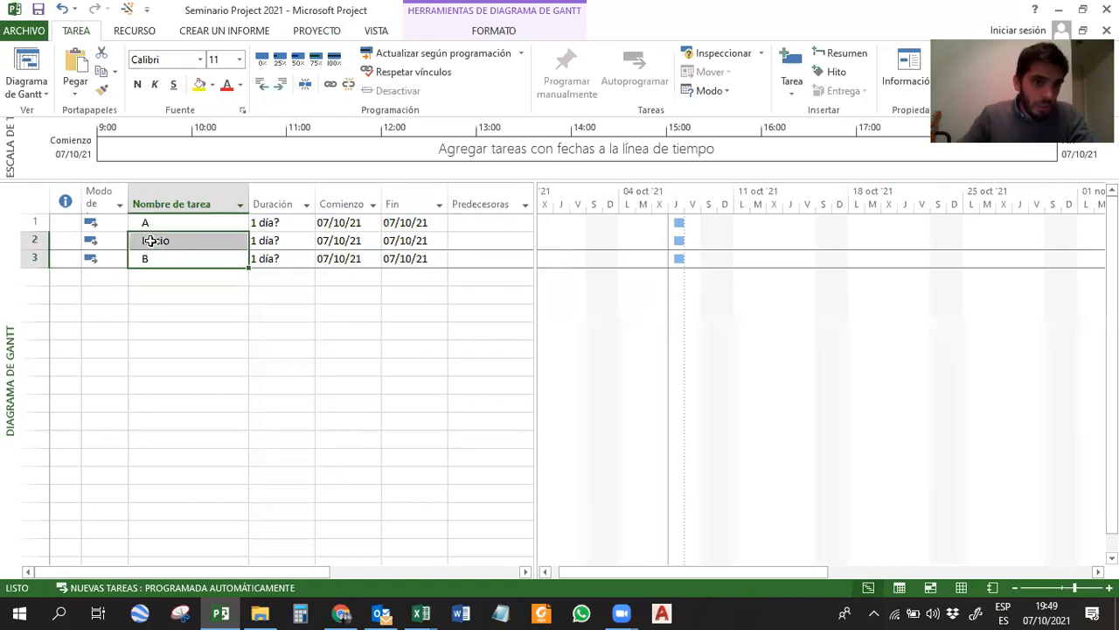
click(147, 277)
click(33, 257)
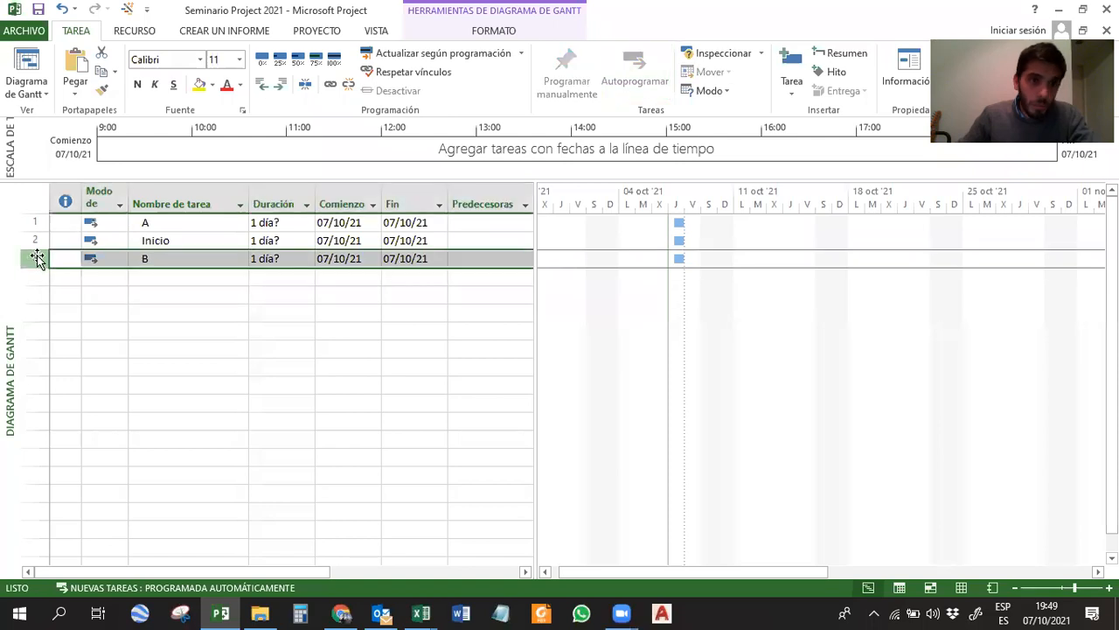
right_click(35, 258)
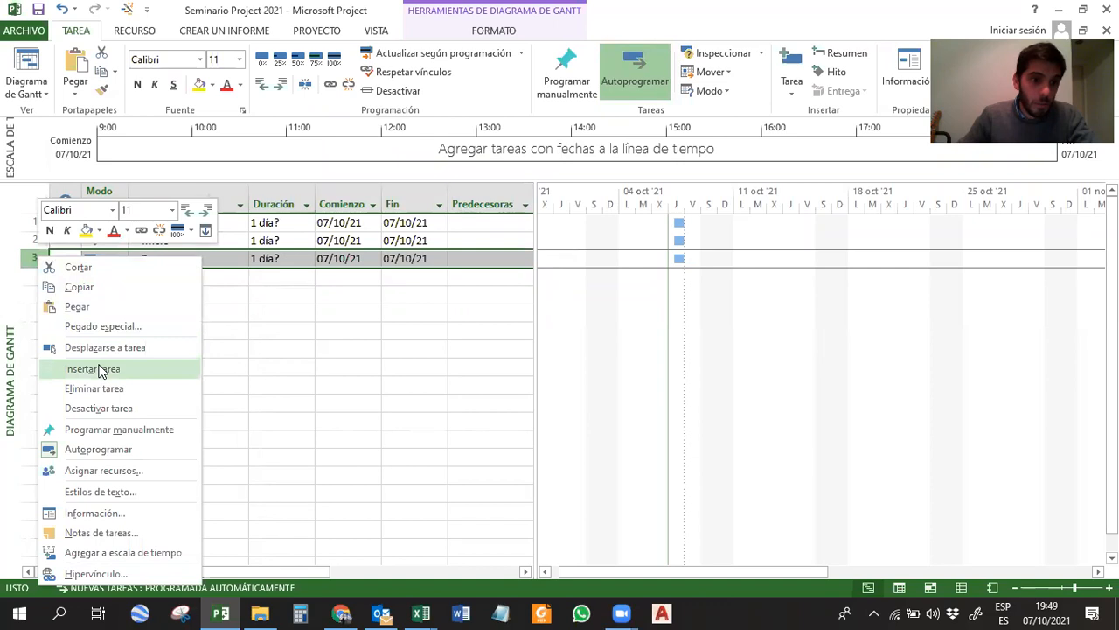
click(101, 371)
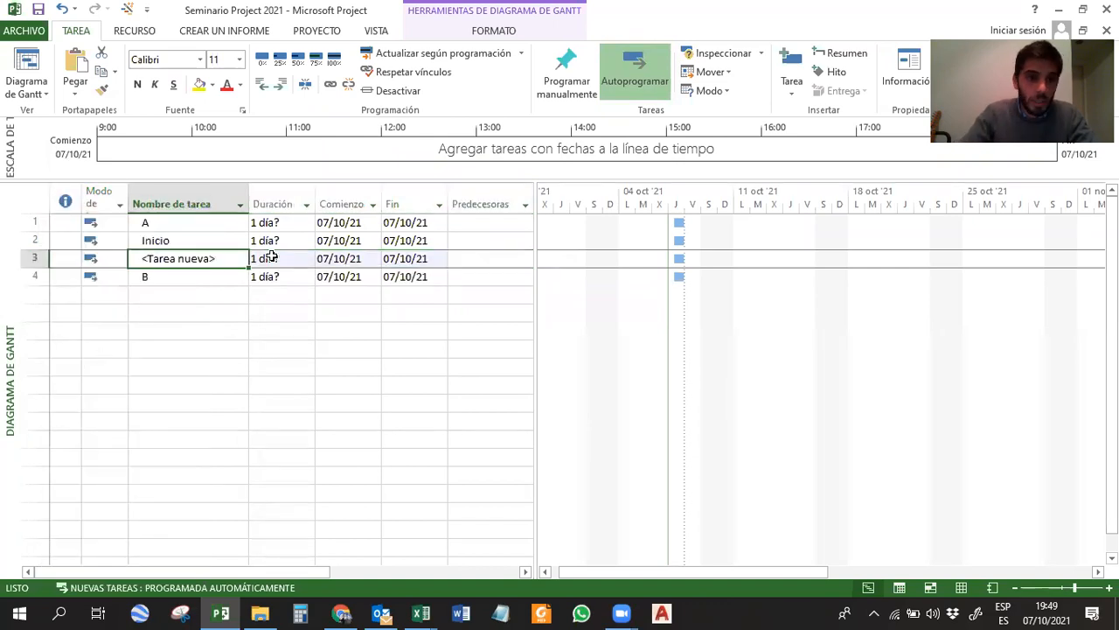
text(A)
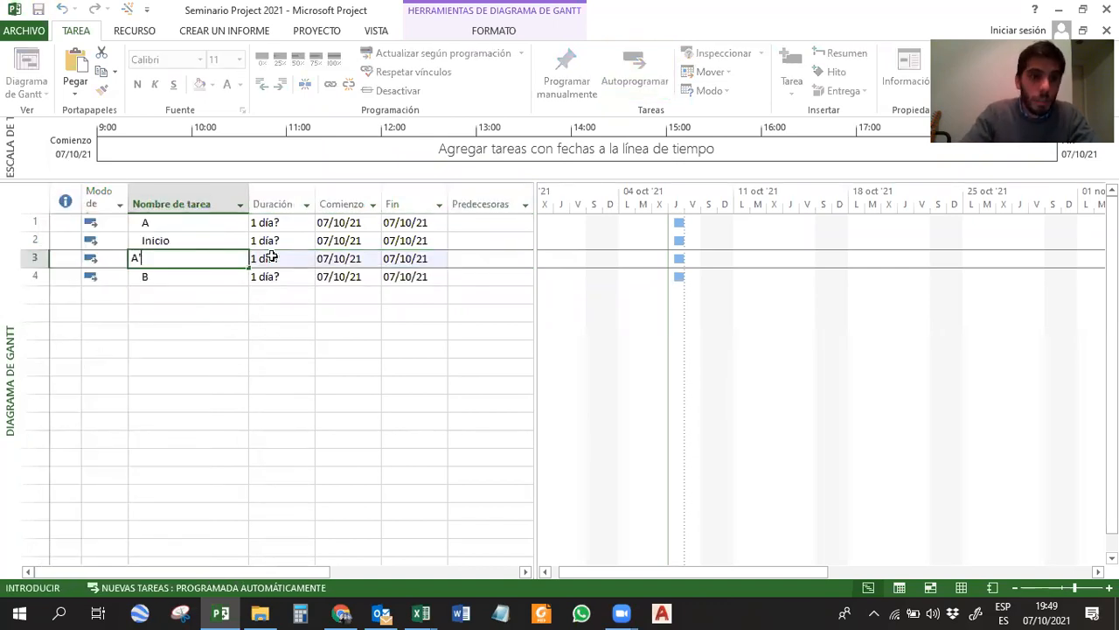
text(')
key(Return)
click(180, 258)
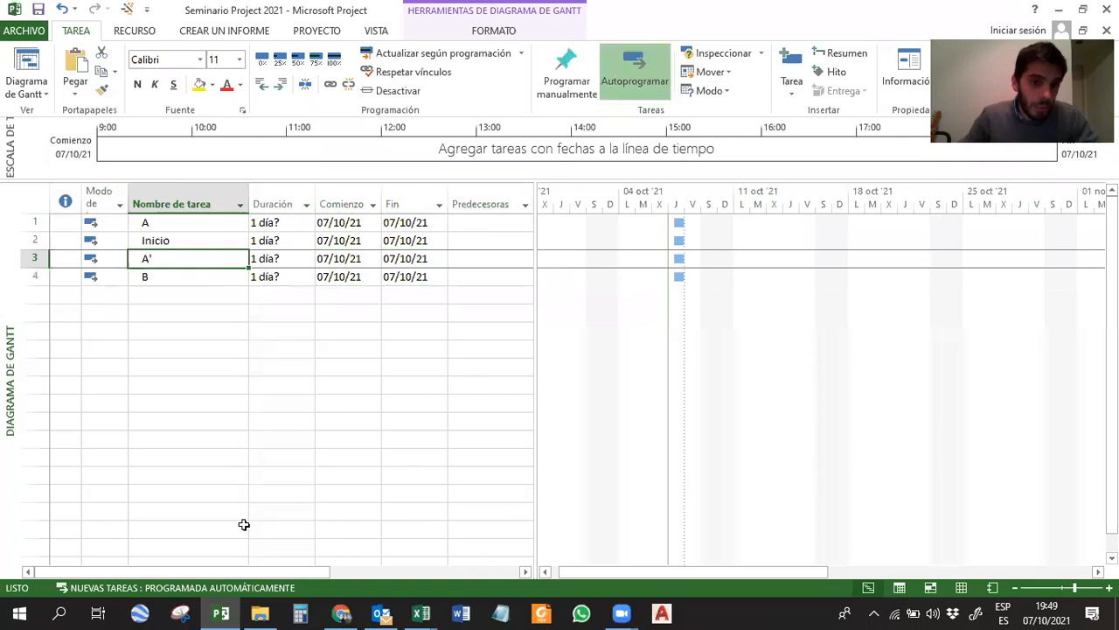
click(165, 325)
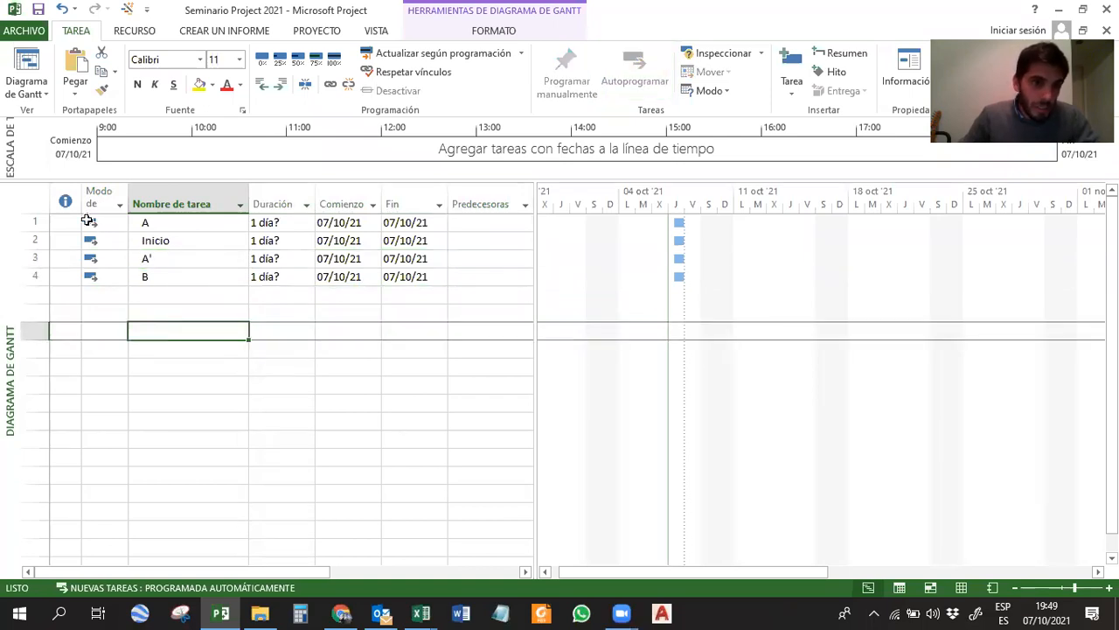
mouse_move(91, 196)
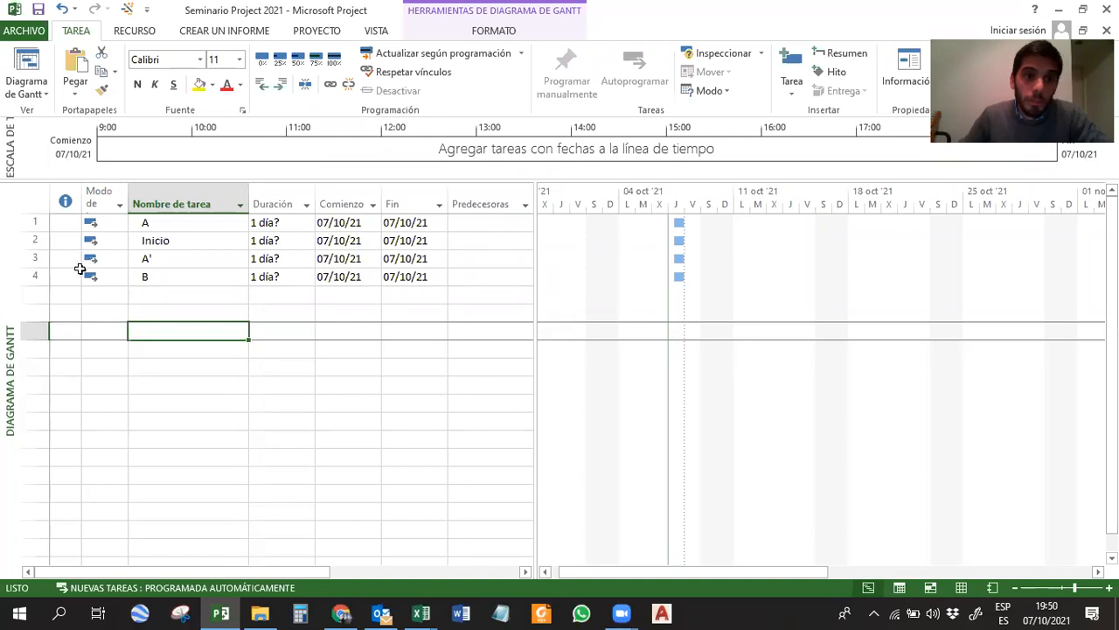
drag(108, 222, 105, 275)
click(115, 329)
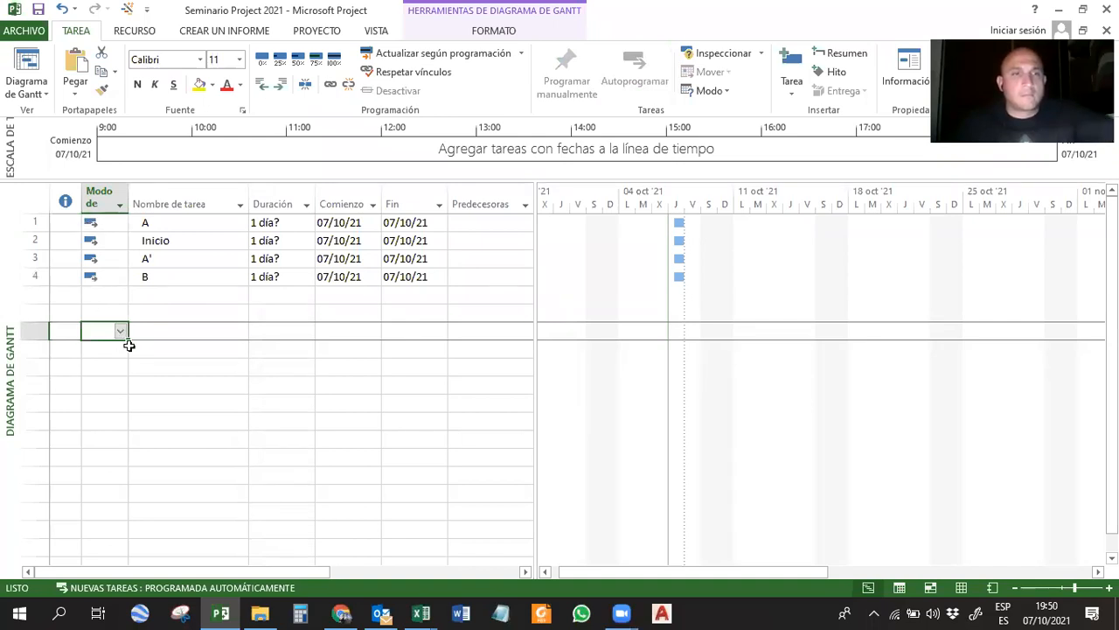
click(149, 369)
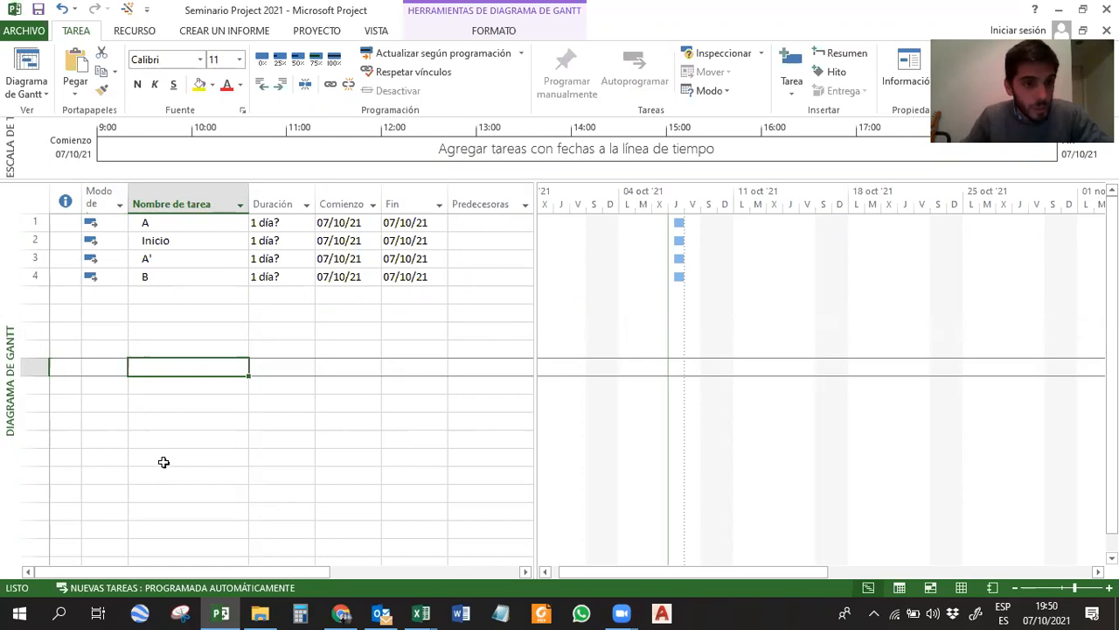
Change task A's scheduling mode to Programada manualmente.
click(111, 224)
click(120, 222)
click(106, 236)
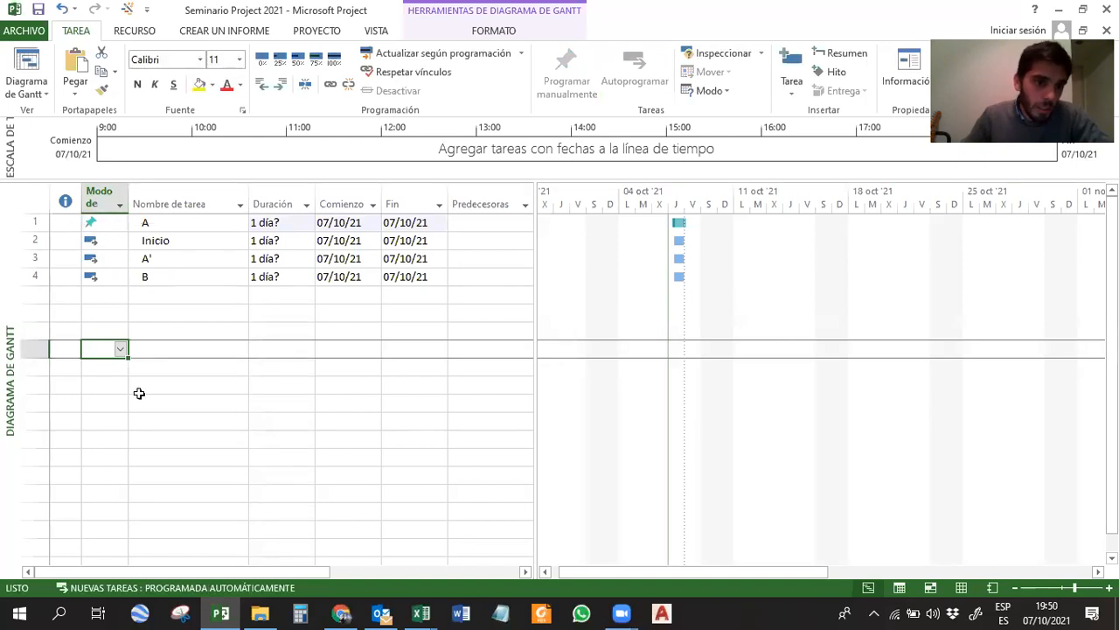
Set the default scheduling mode for new tasks to Programada automáticamente.
click(156, 595)
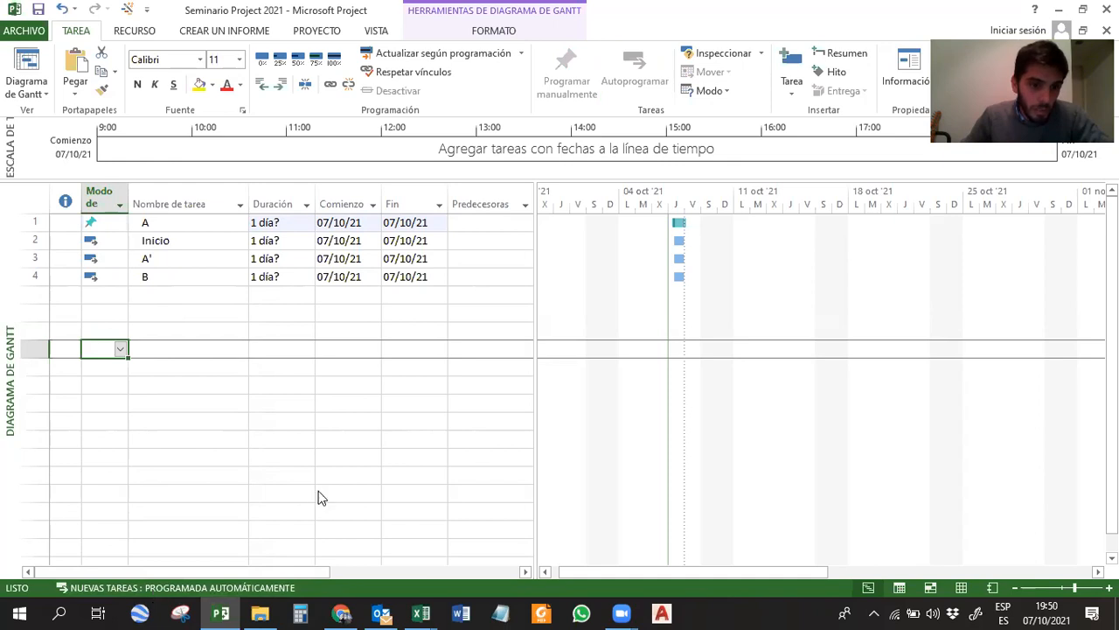
click(163, 590)
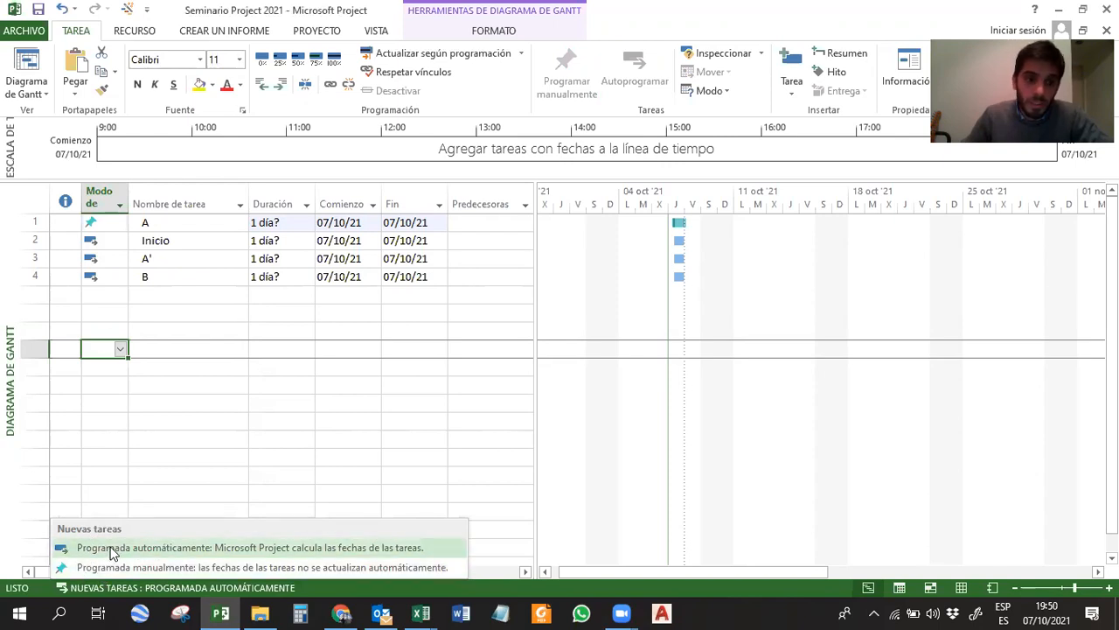
click(112, 549)
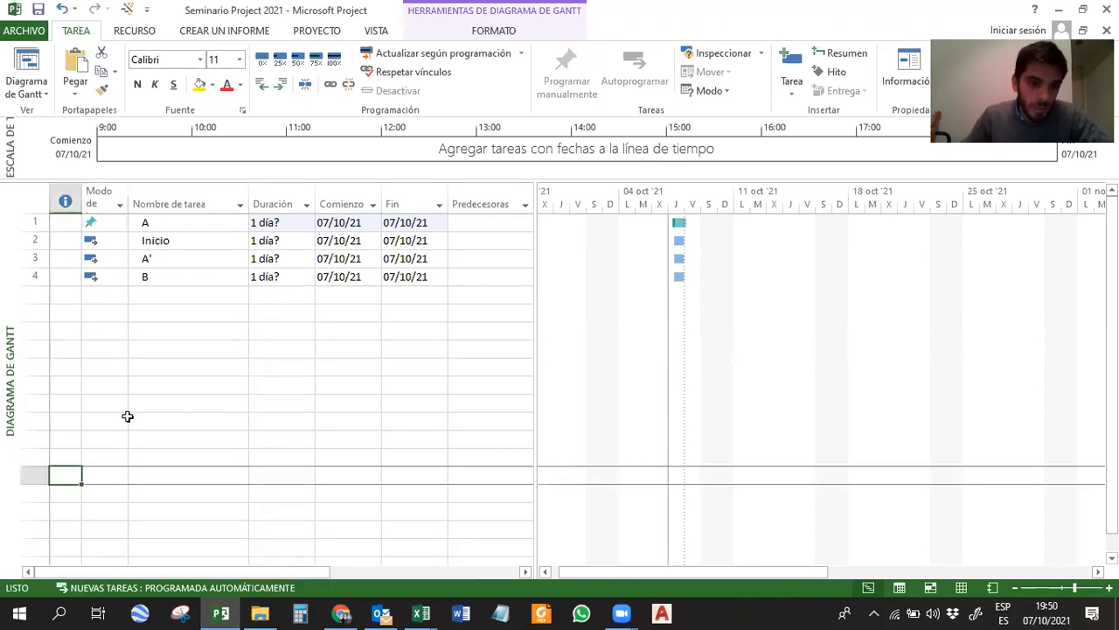
Change task A's scheduling mode back to Programada automáticamente.
click(122, 420)
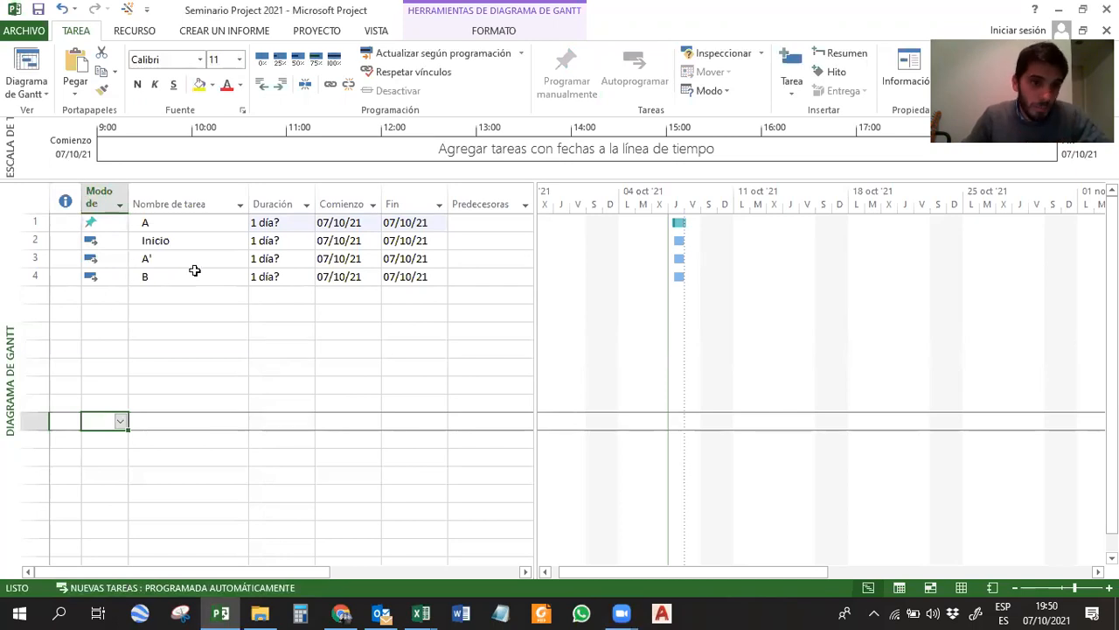
click(116, 224)
click(120, 222)
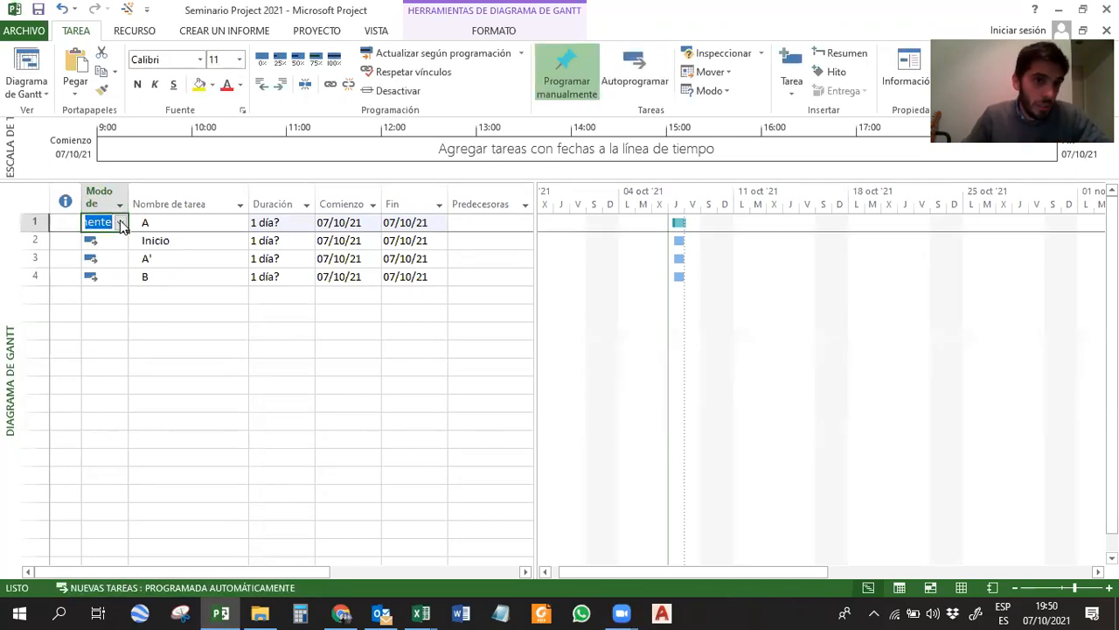
click(131, 250)
click(194, 332)
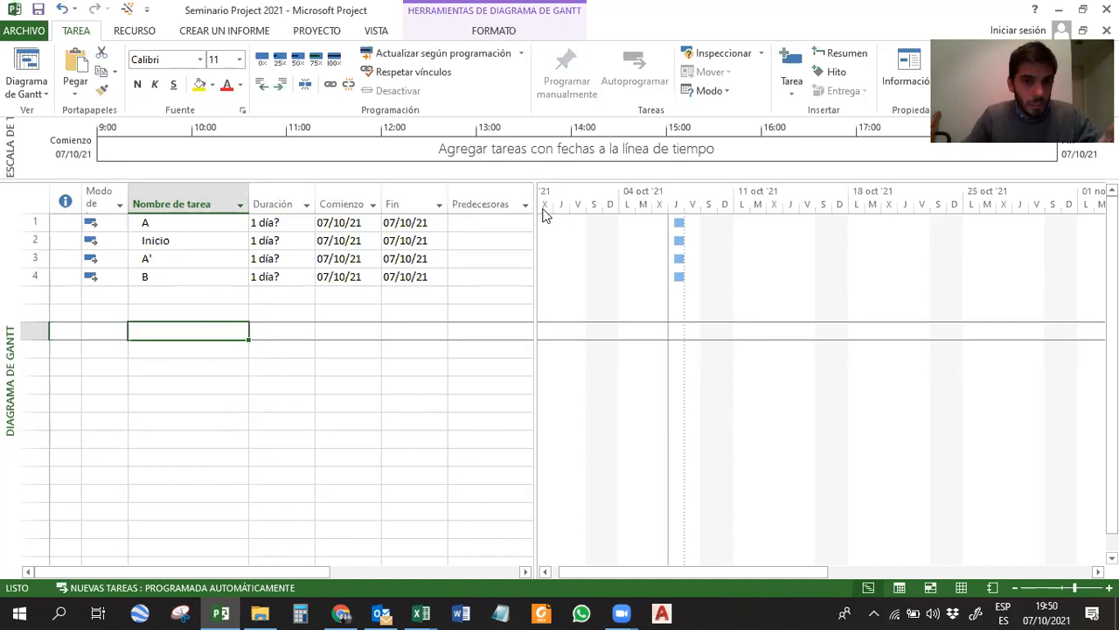
Widen the task table over the chart area so that all its columns are shown.
drag(535, 210, 931, 201)
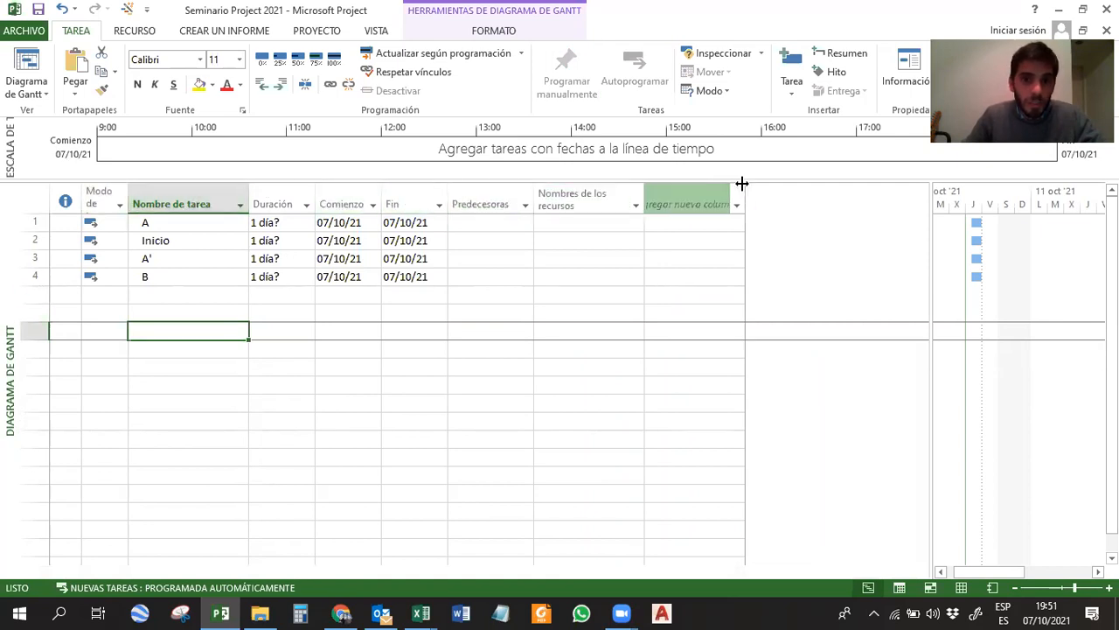
click(157, 225)
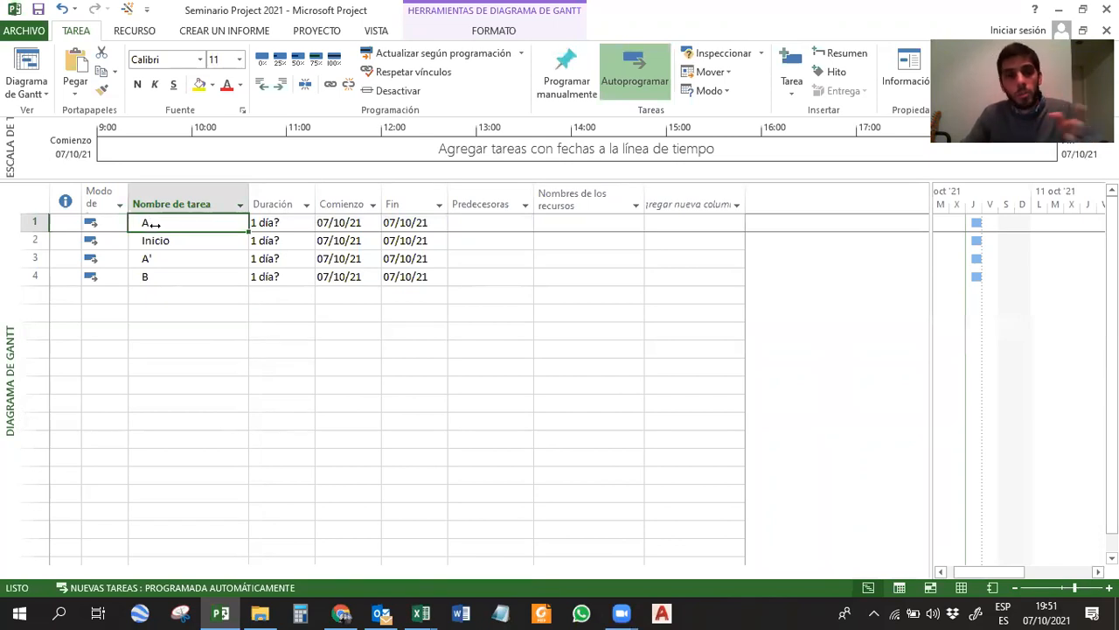
Check the fields offered for a new column before Duración without adding one.
right_click(268, 205)
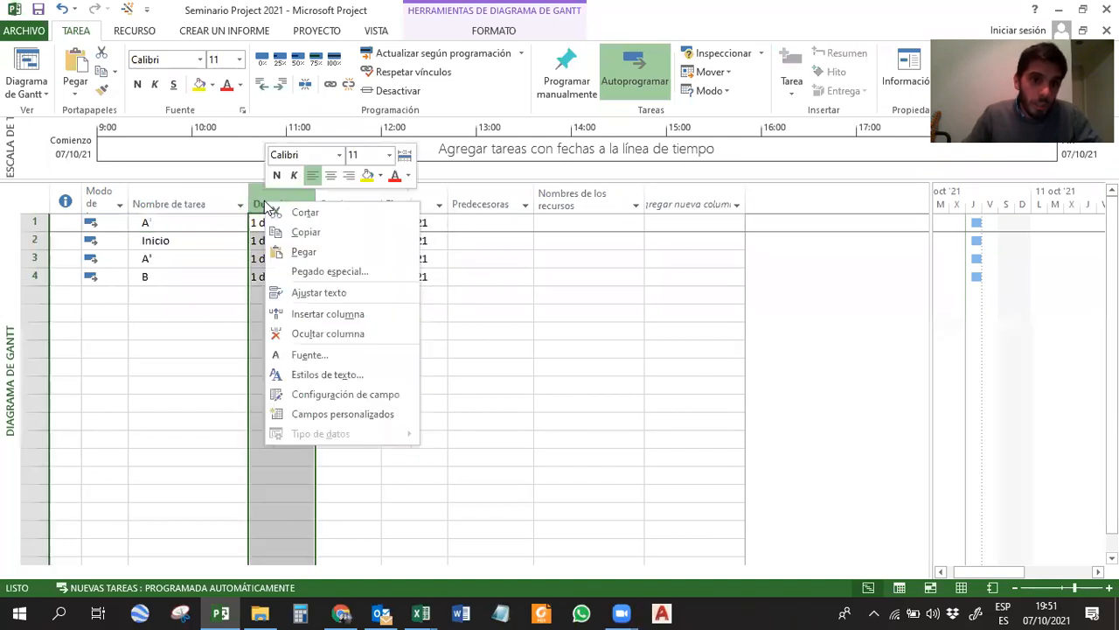
click(310, 313)
mouse_move(463, 236)
mouse_down()
mouse_move(451, 476)
mouse_move(454, 395)
mouse_move(431, 381)
mouse_move(404, 233)
mouse_up()
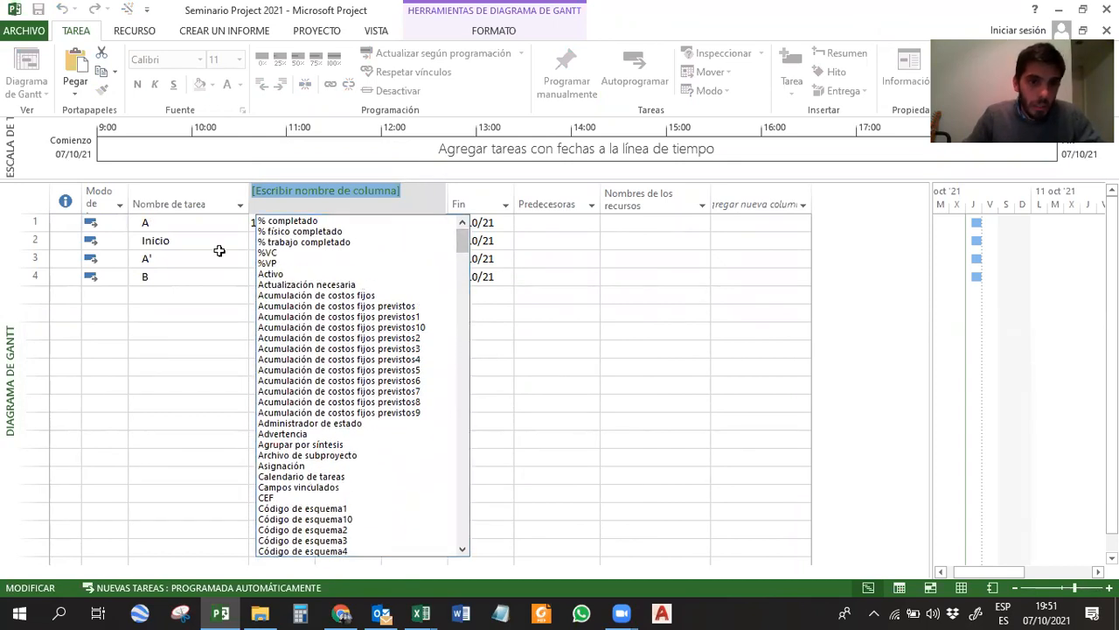
click(188, 328)
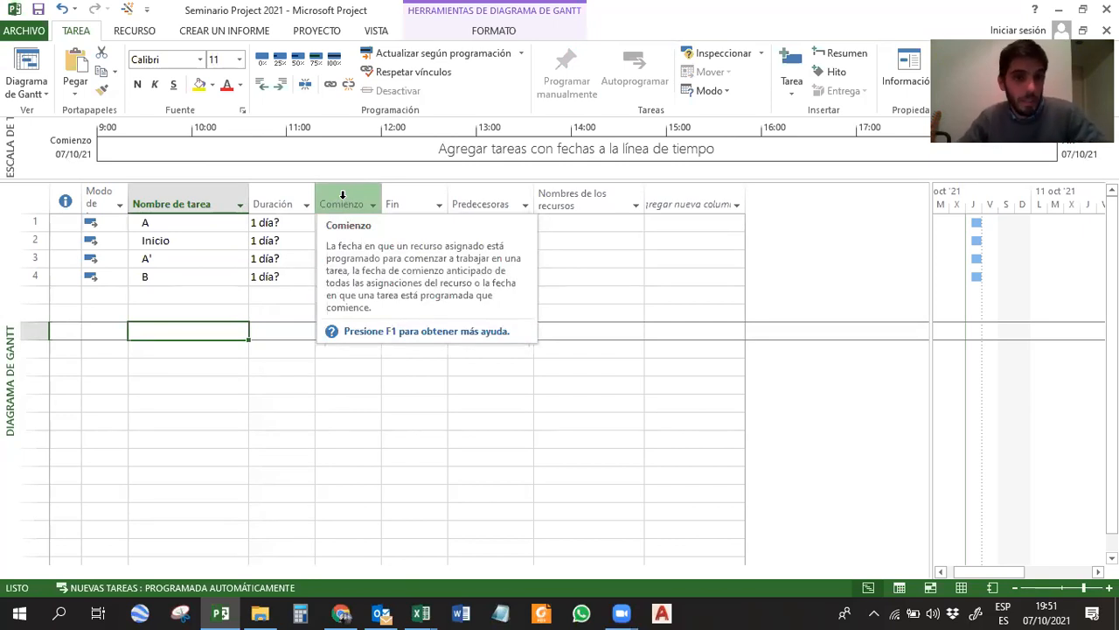
Save the project and delete the four practice tasks A, Inicio, A' and B.
key(ctrl+s)
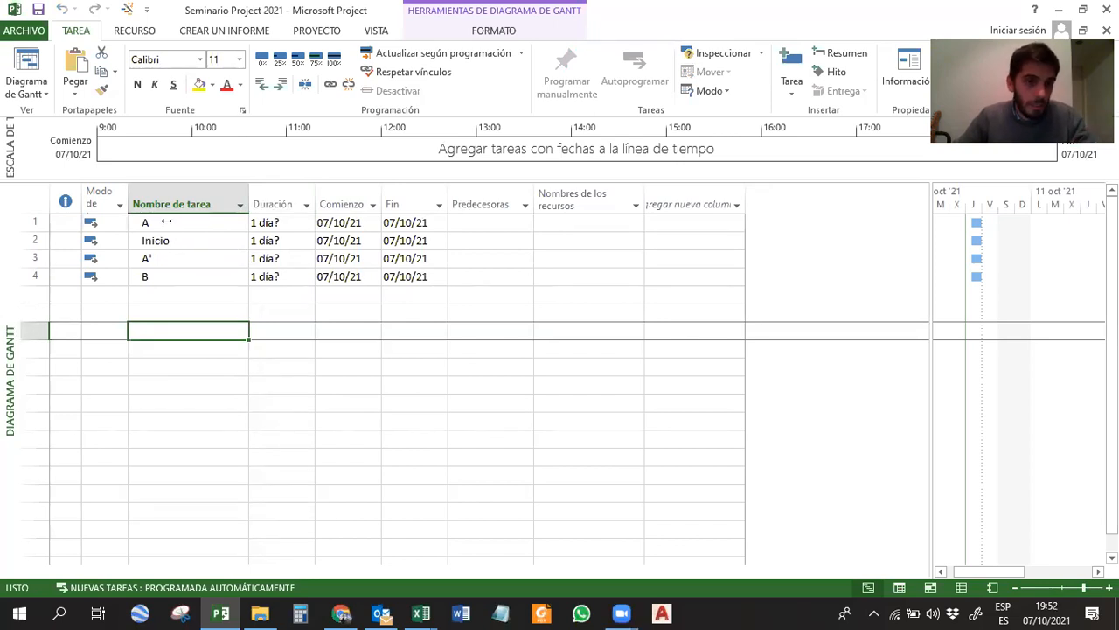
drag(166, 222, 200, 271)
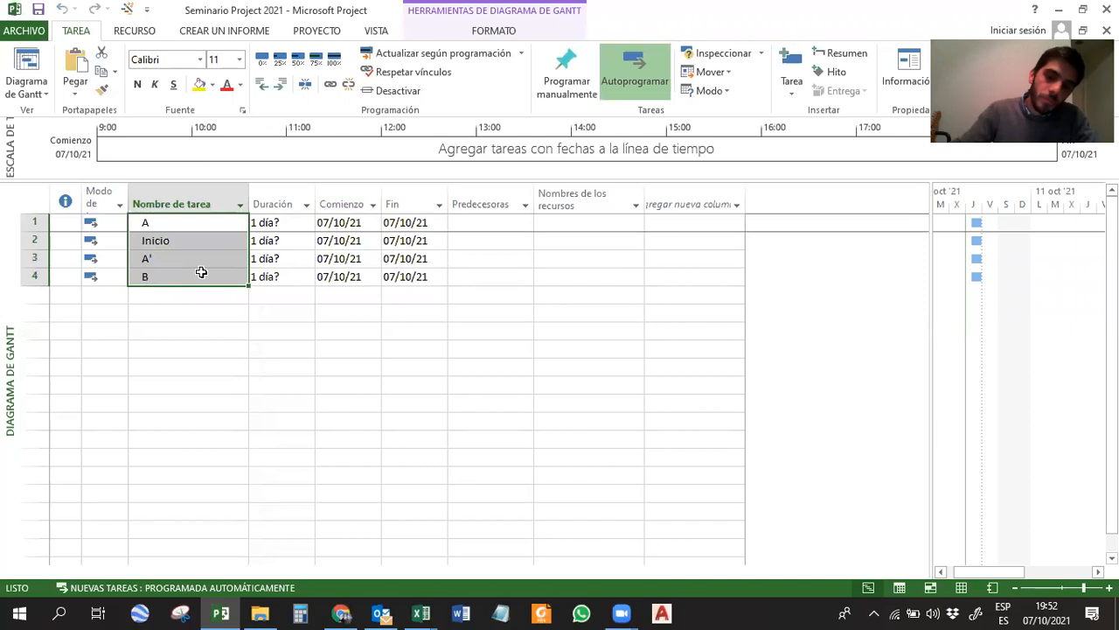
key(Delete)
drag(33, 221, 35, 279)
key(Delete)
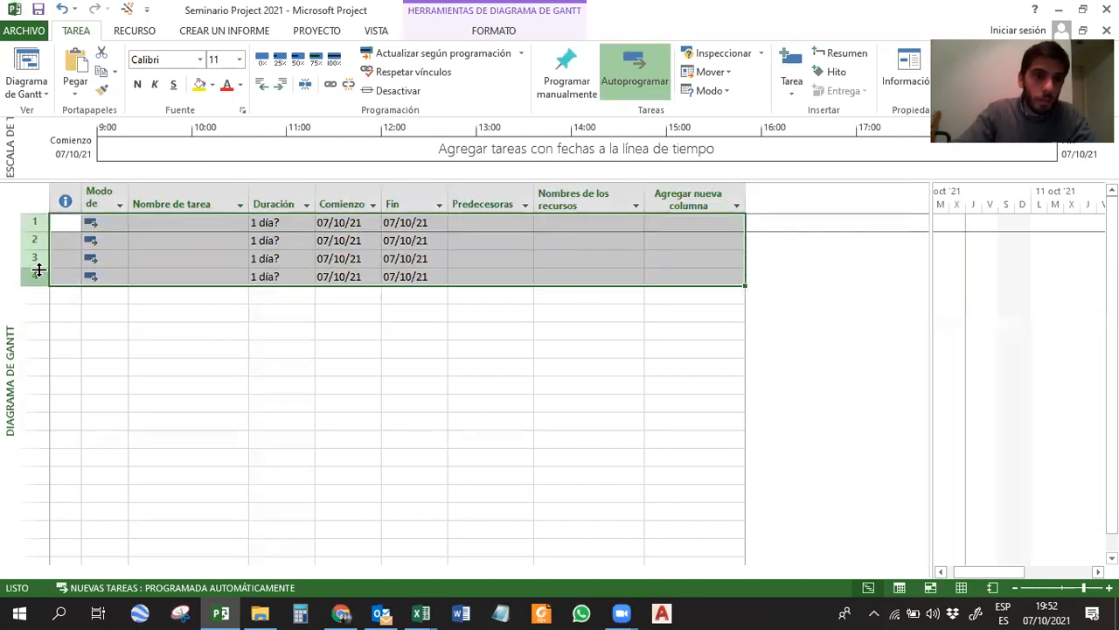
right_click(39, 270)
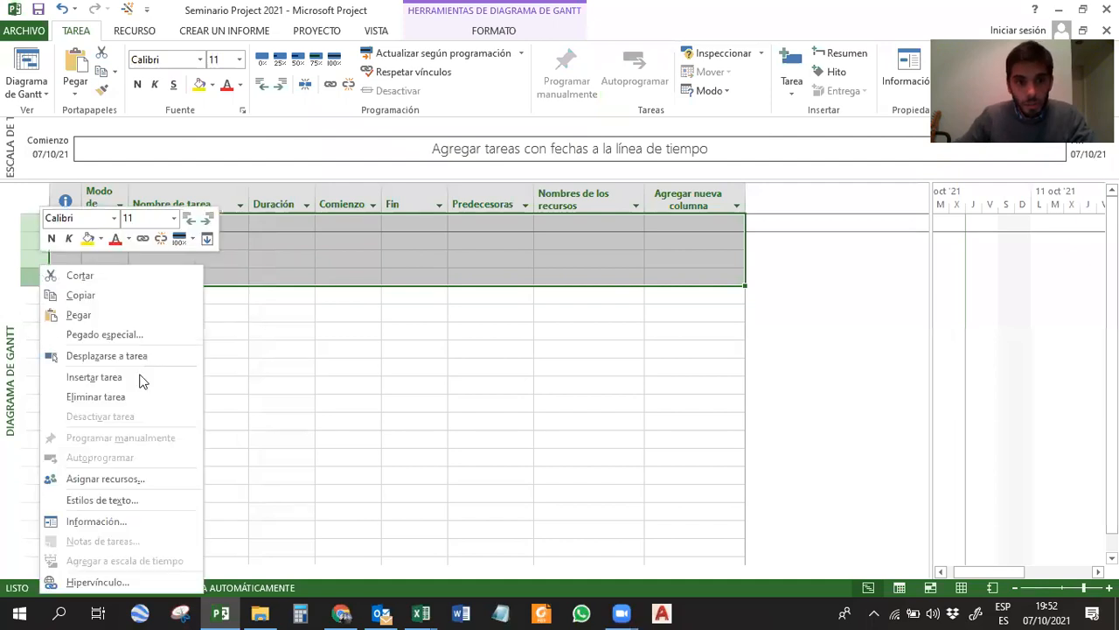
click(341, 349)
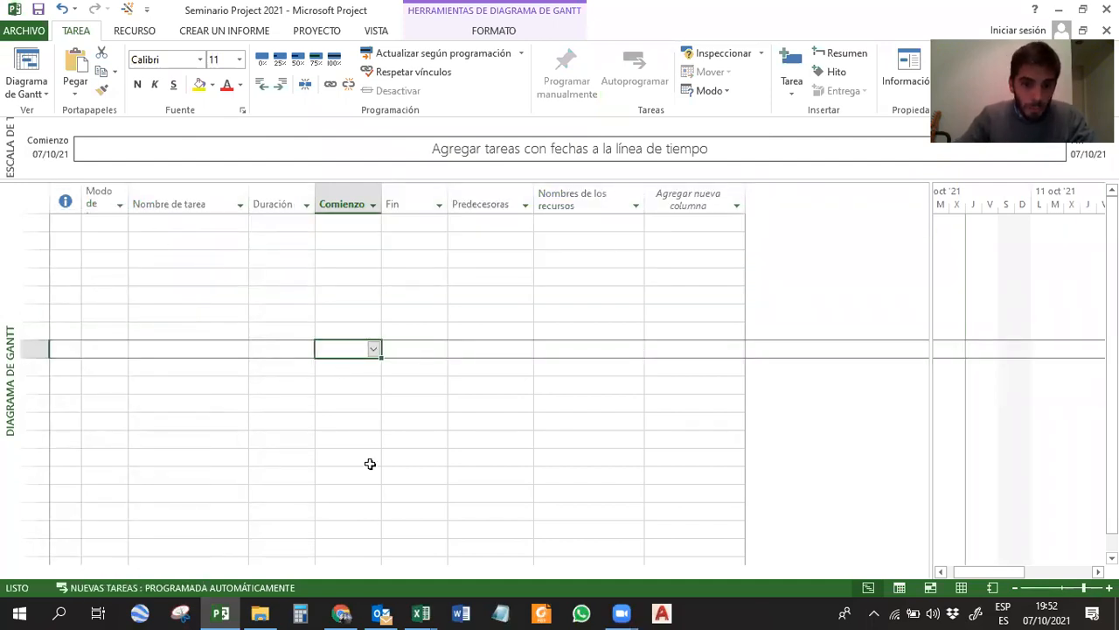
Switch to the Seminario Project 2021 workbook in Excel and copy the names from Tareas Preliminares to Señalética y cartelería (D4:D18).
click(420, 612)
click(352, 549)
drag(186, 239, 246, 447)
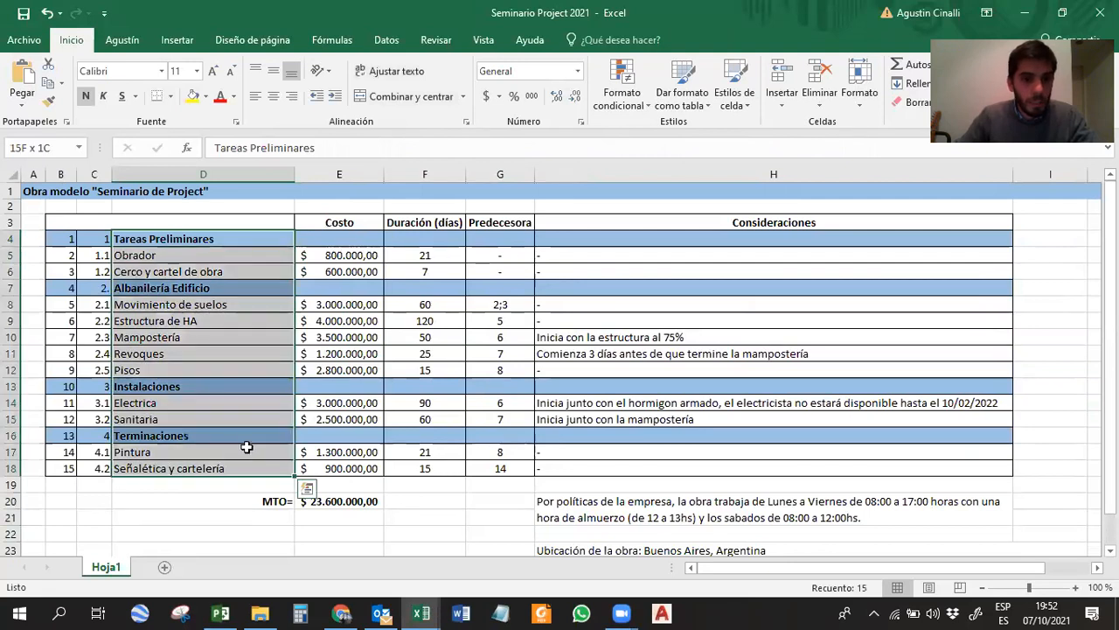
key(ctrl+c)
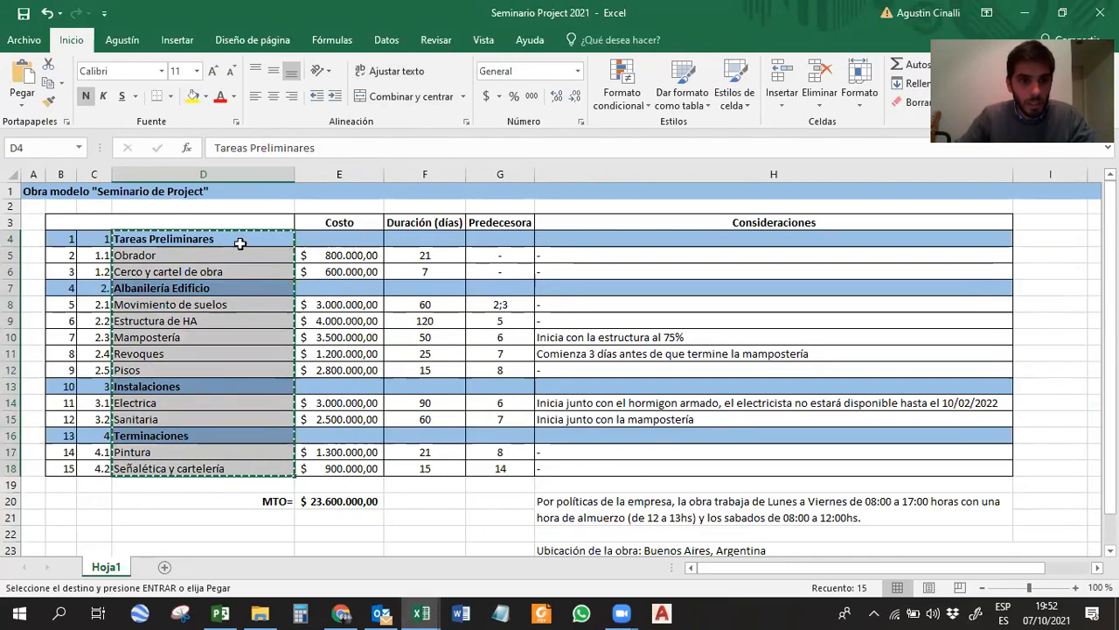
Switch back to Microsoft Project and paste the copied names into Nombre de tarea from the first row.
key(alt+Tab)
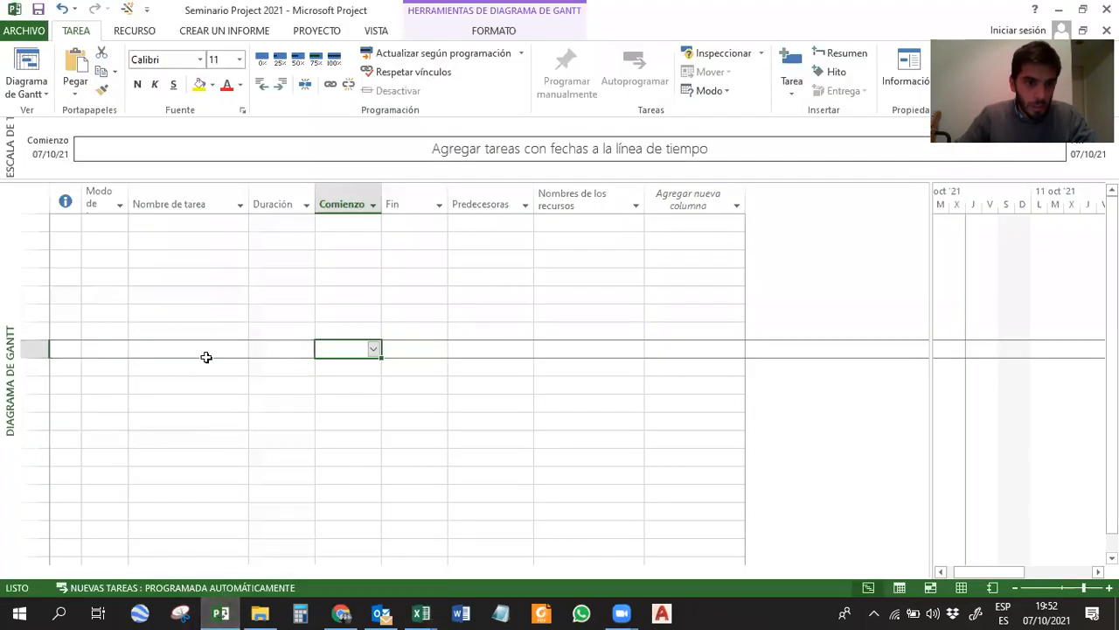
click(154, 226)
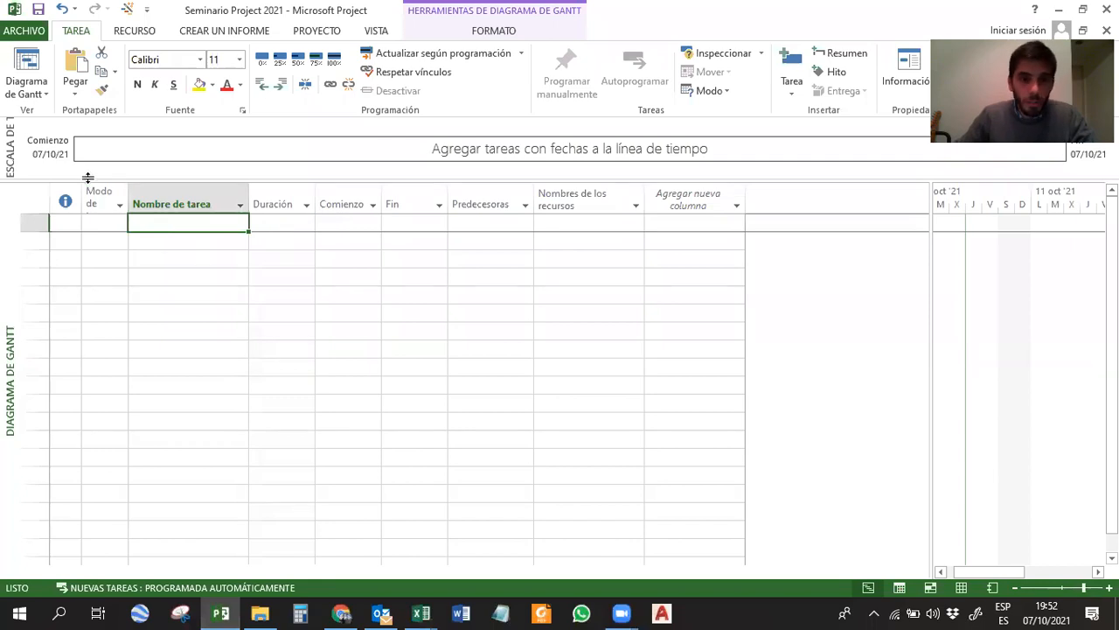
key(ctrl+v)
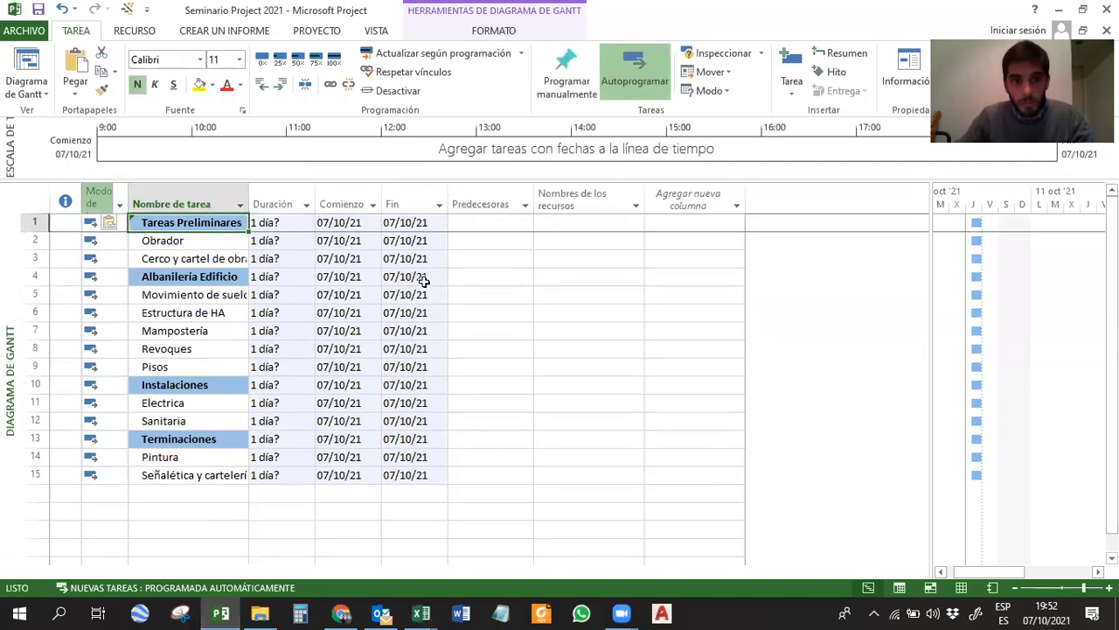
click(481, 290)
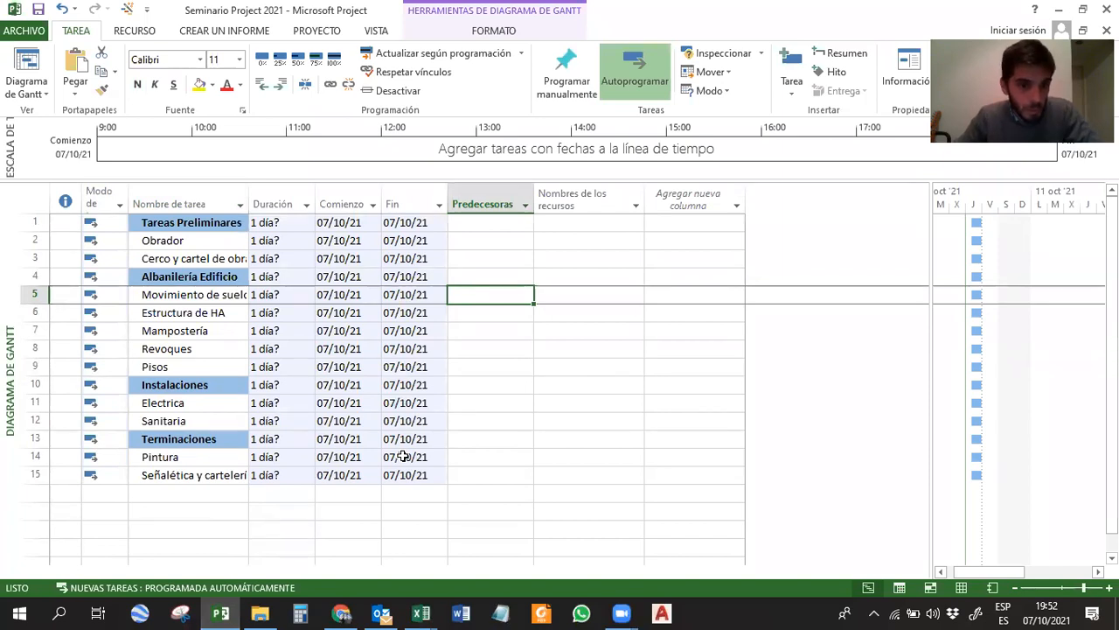
click(186, 496)
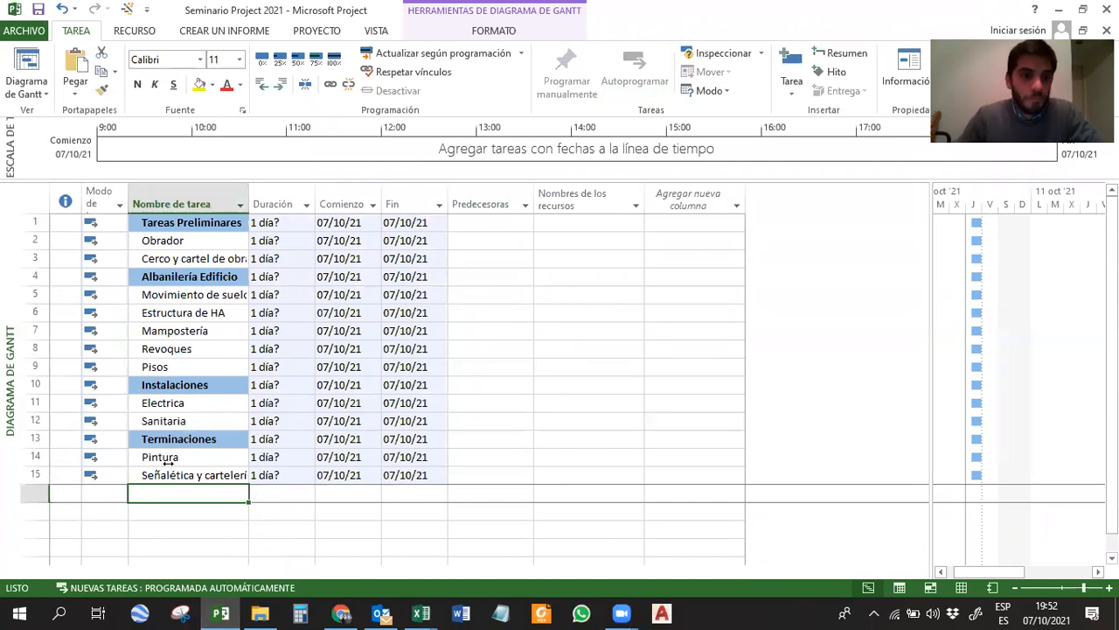
Go through the four highlighted section headings and widen the Nombre de tarea column to fit the full task names.
click(163, 269)
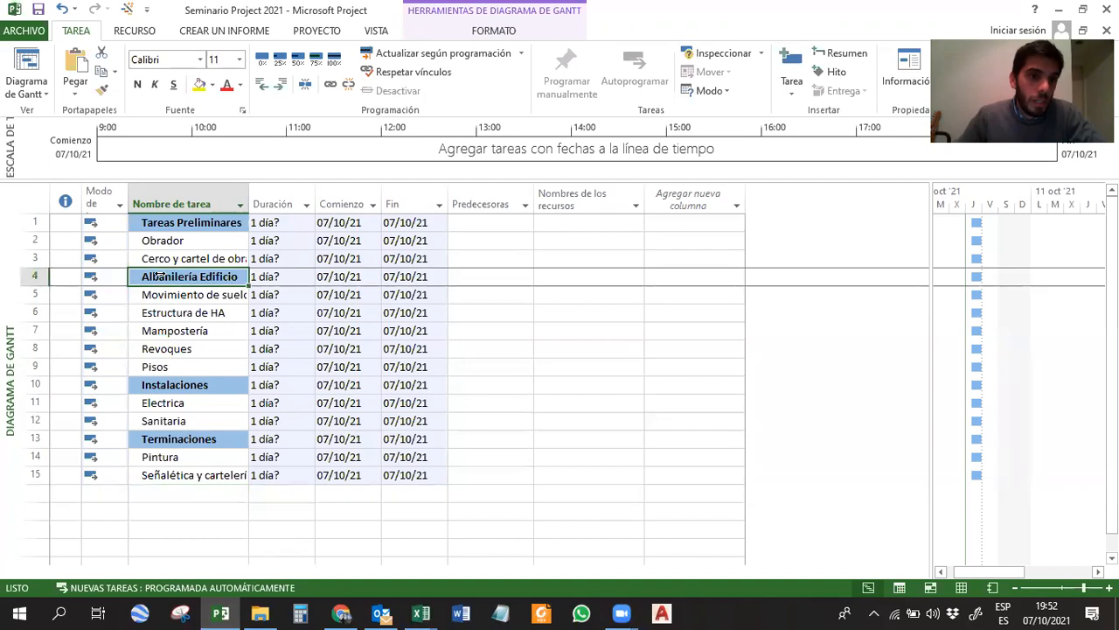
click(150, 223)
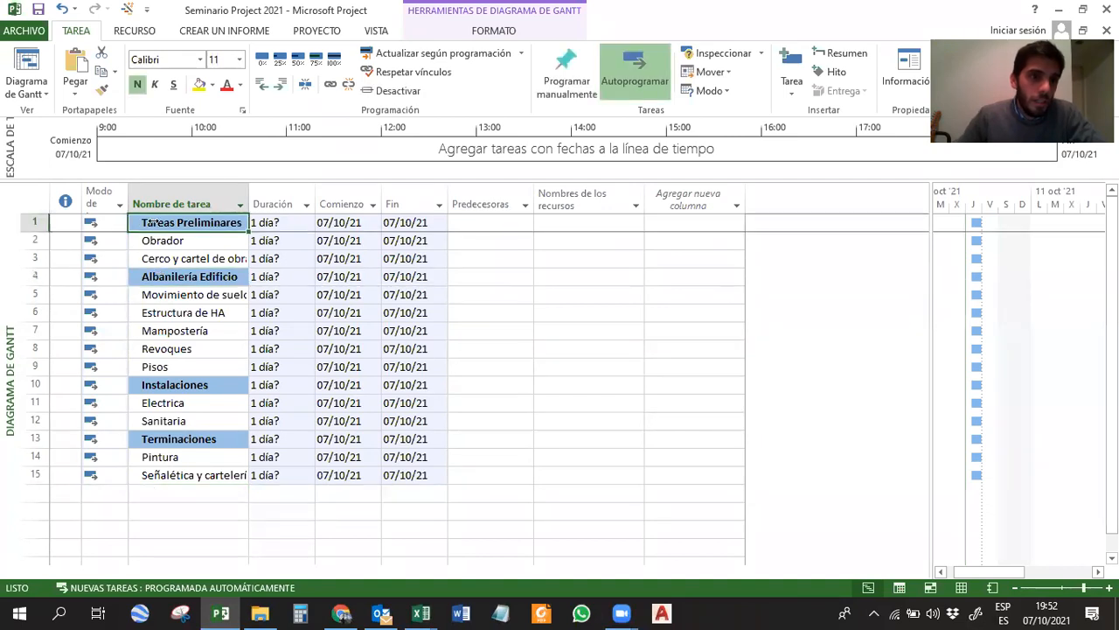
click(168, 385)
click(189, 441)
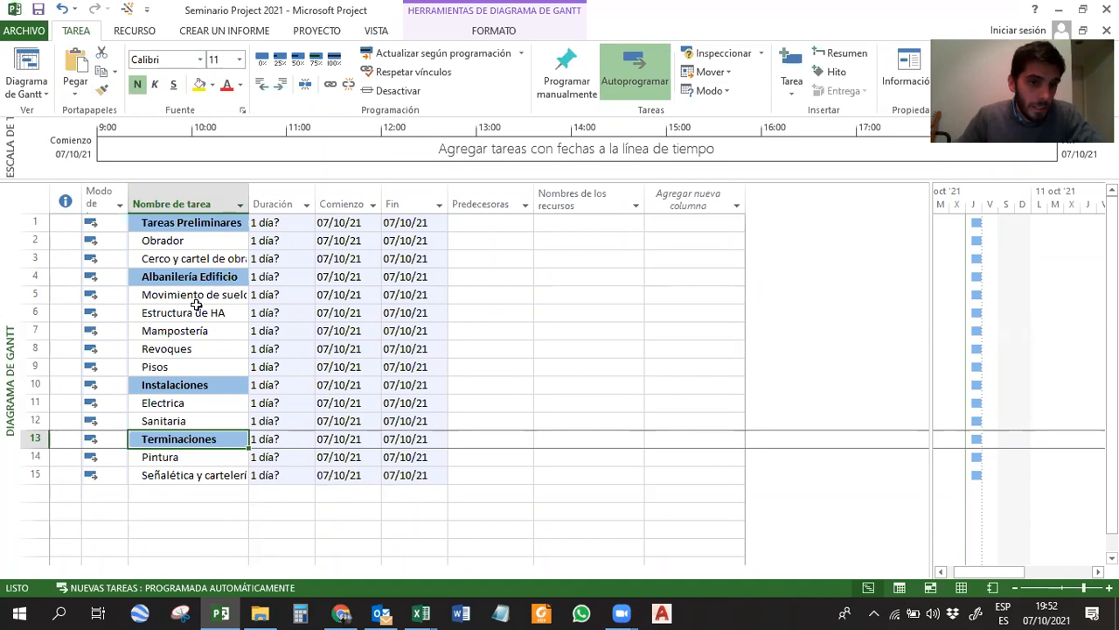
drag(249, 203, 268, 204)
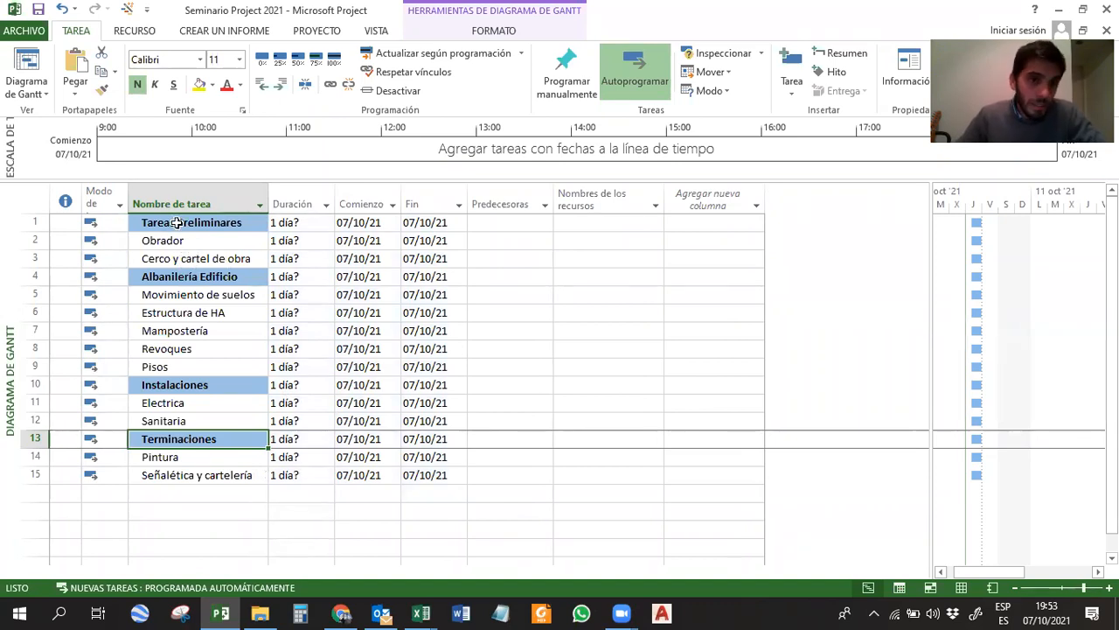
Examine the individual tasks listed under the section headings, such as Cerco y cartel de obra, Movimiento de suelos and Pisos.
click(174, 478)
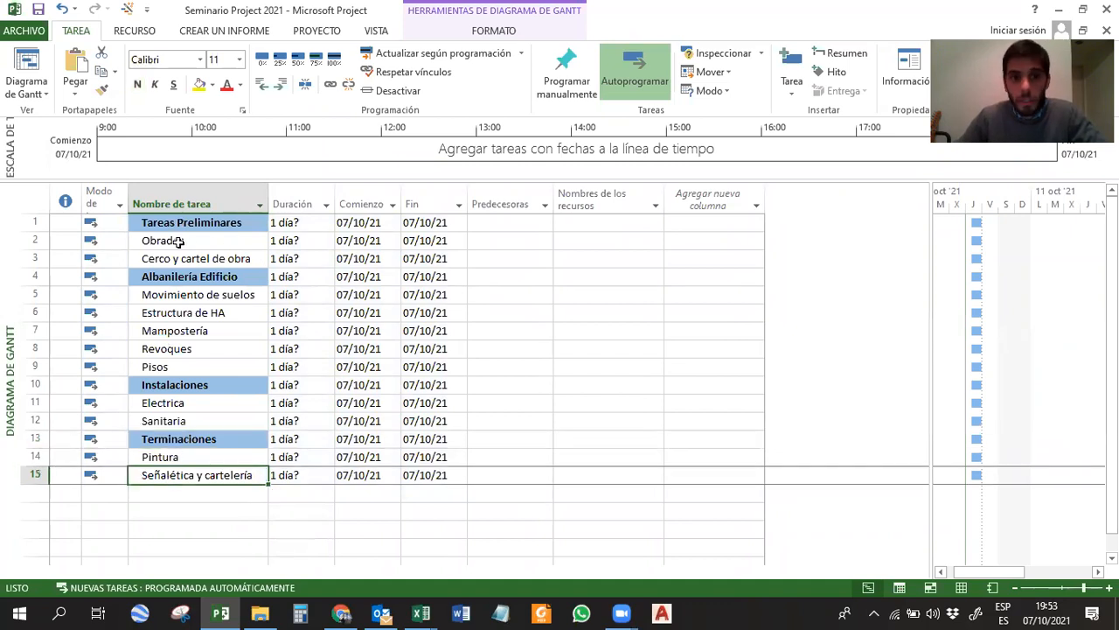
click(217, 257)
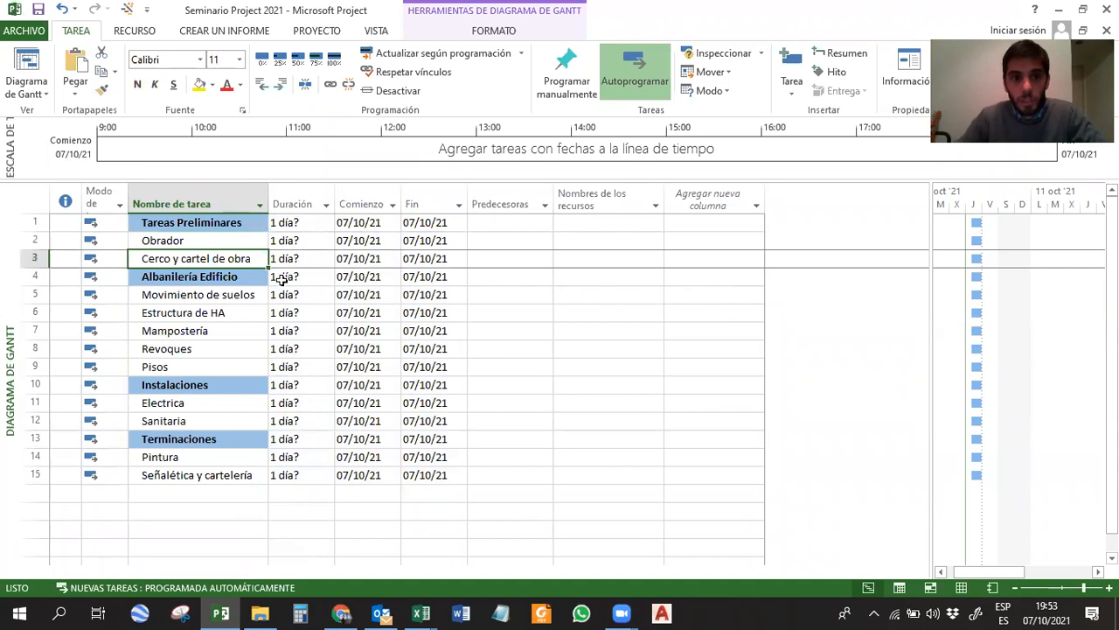
click(204, 295)
click(203, 313)
click(198, 333)
click(187, 348)
click(181, 367)
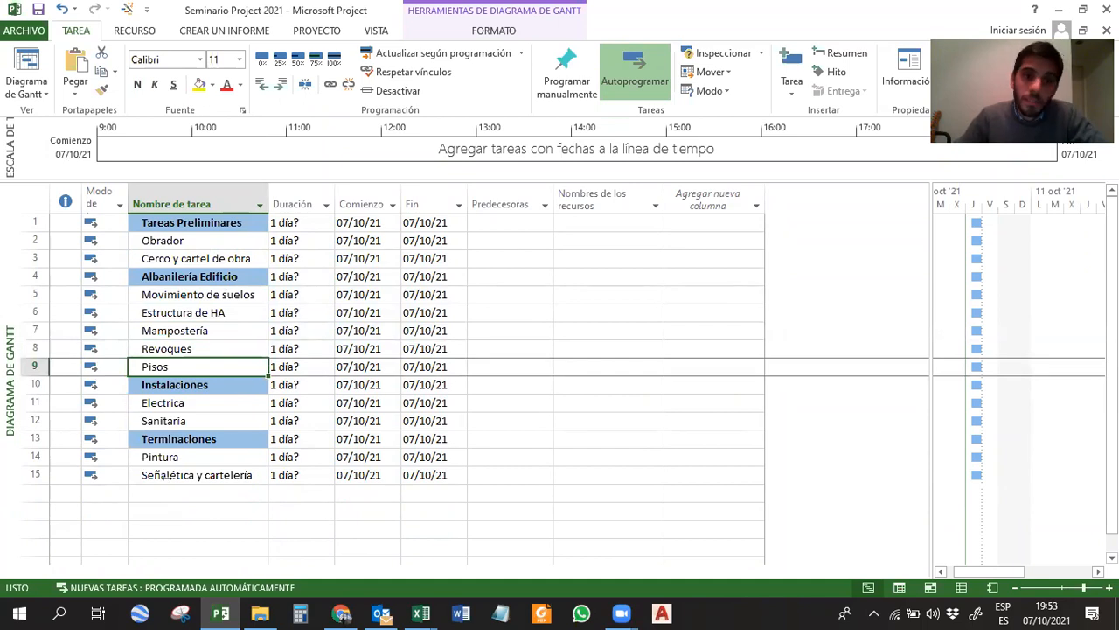
click(173, 494)
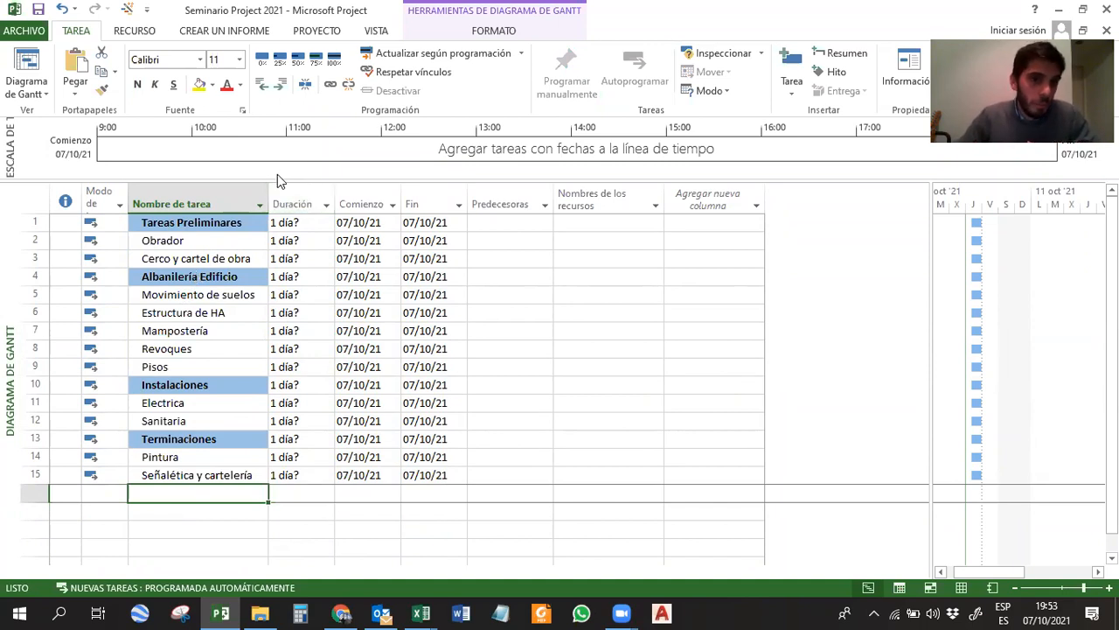
Widen the Nombre de tarea column further and go through Tareas Preliminares and its tasks Obrador and Cerco y cartel de obra.
drag(270, 185, 328, 187)
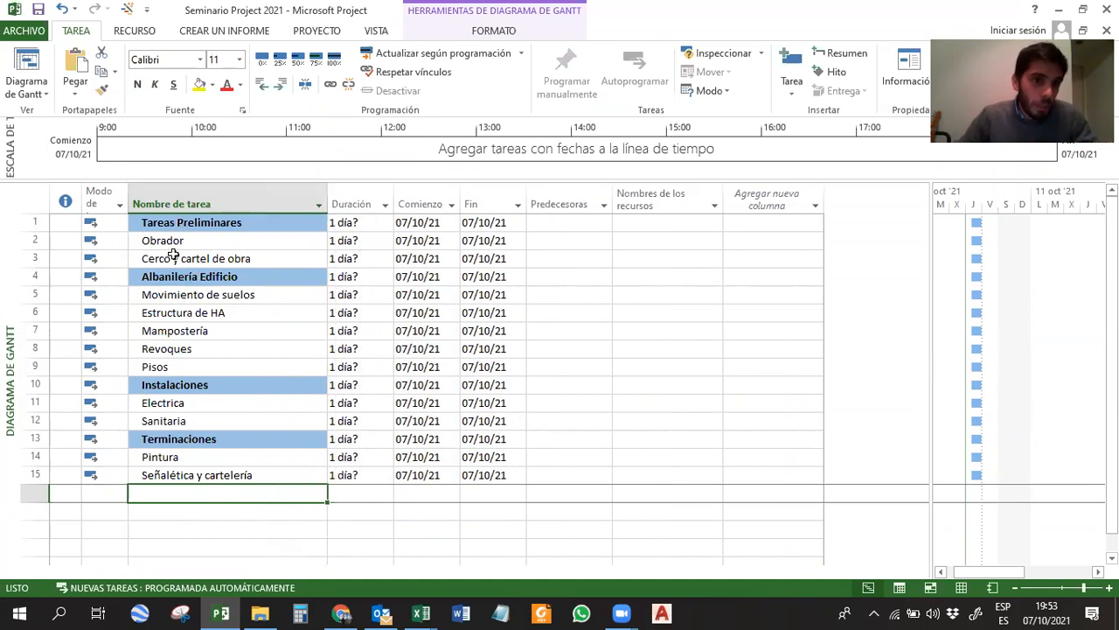
click(276, 223)
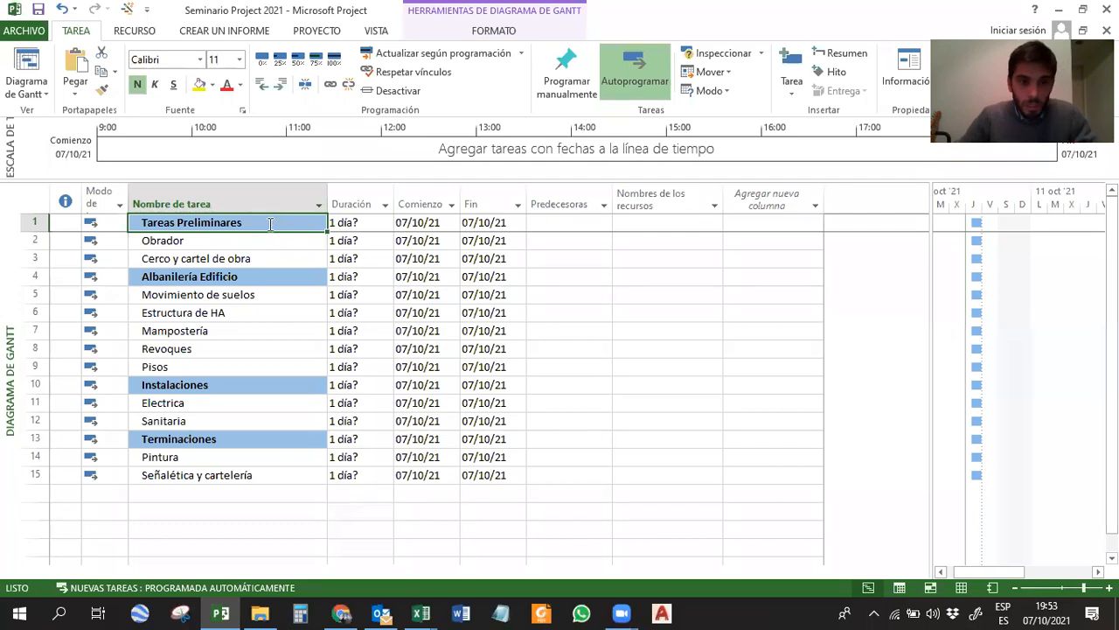
drag(185, 238, 270, 253)
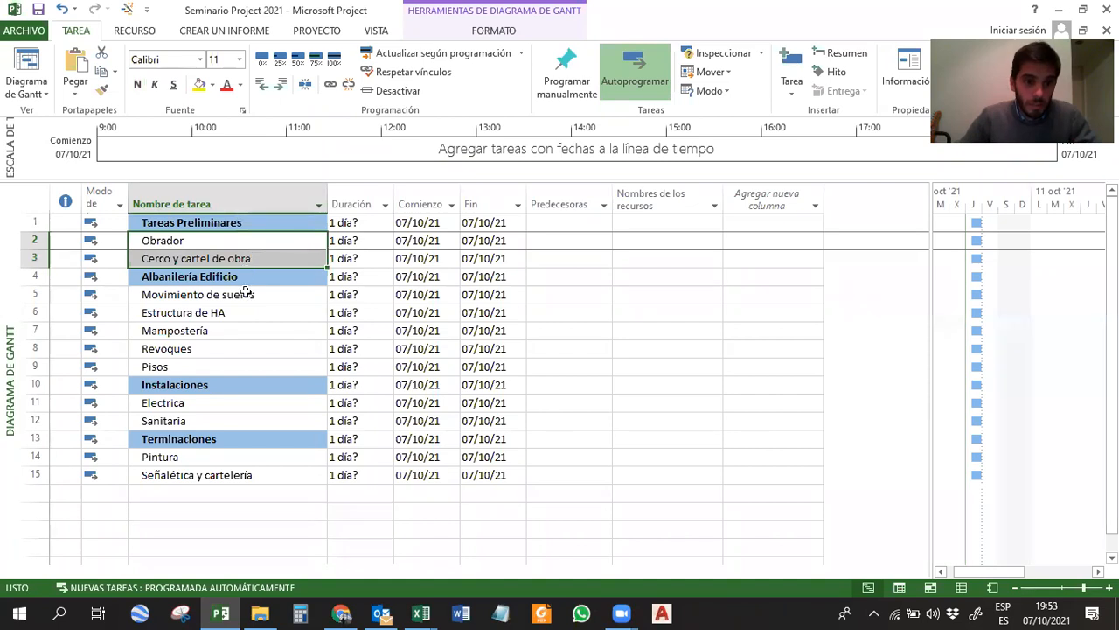
click(169, 222)
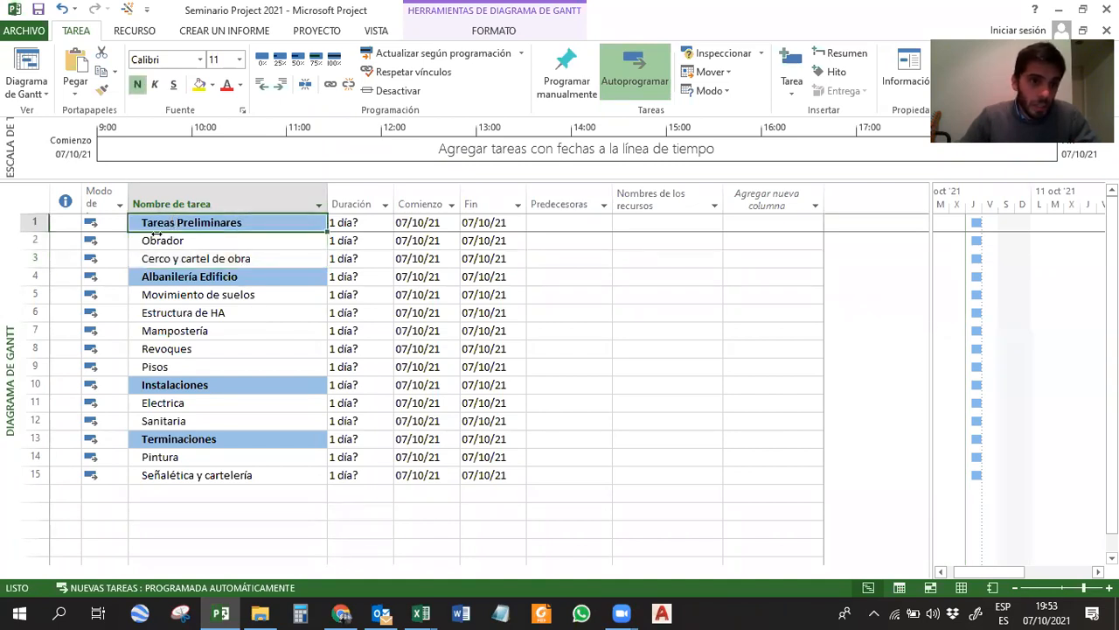
click(152, 240)
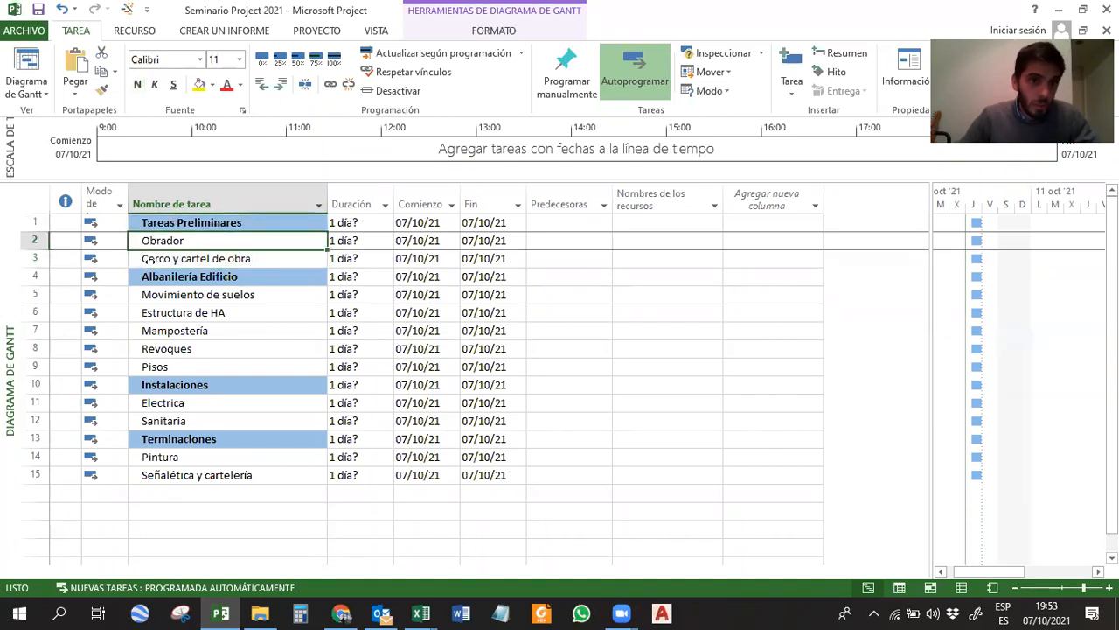
click(163, 259)
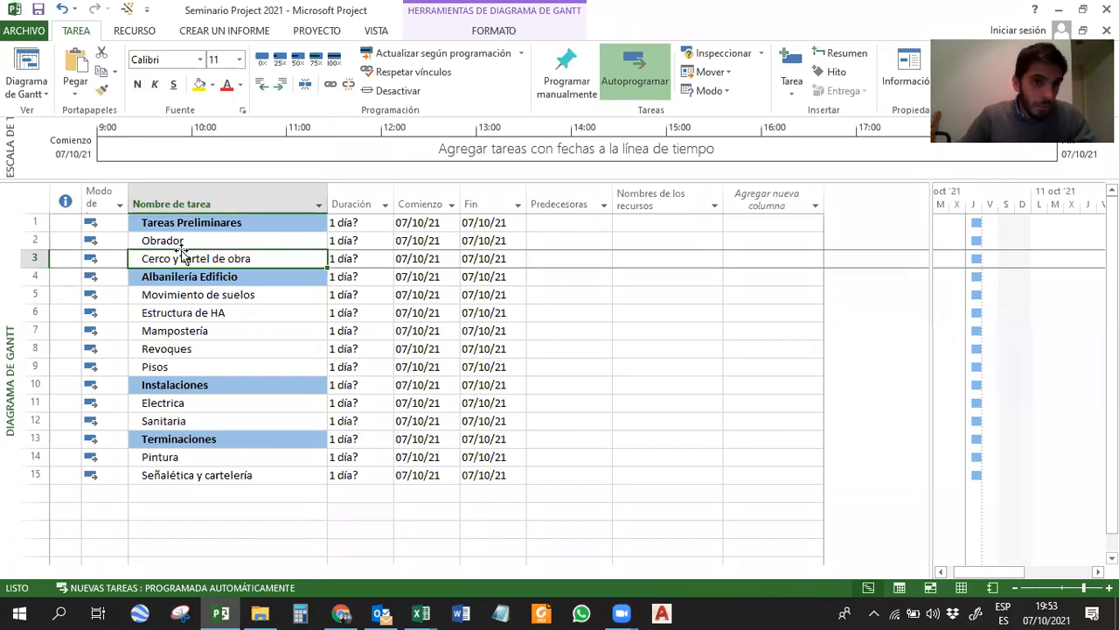
Indent Obrador and Cerco y cartel de obra as subtasks of Tareas Preliminares.
drag(163, 243, 166, 252)
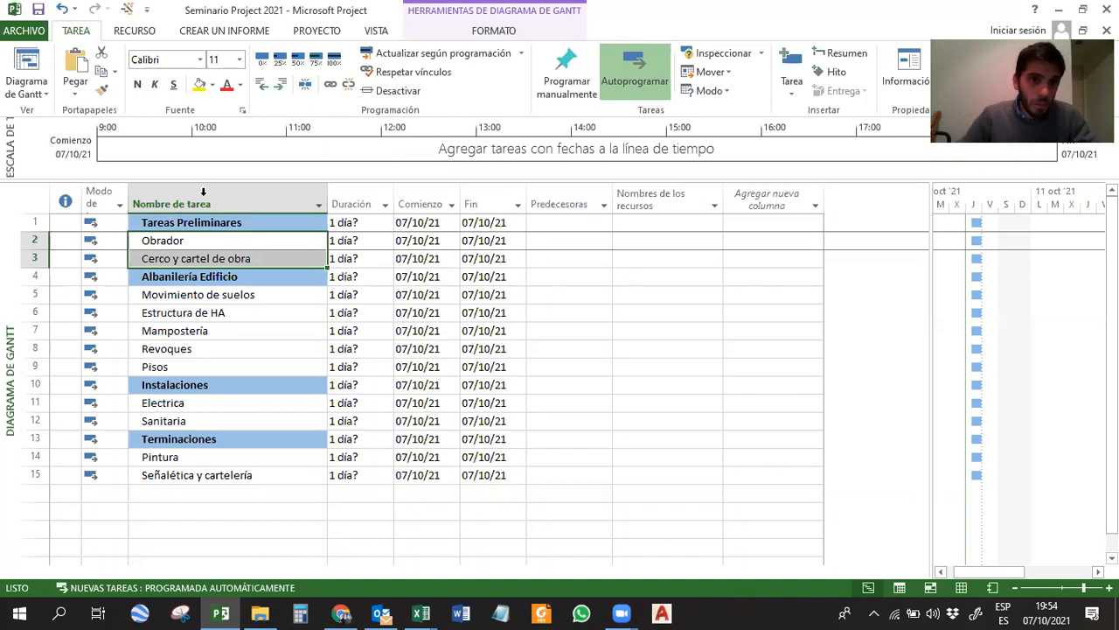
click(281, 88)
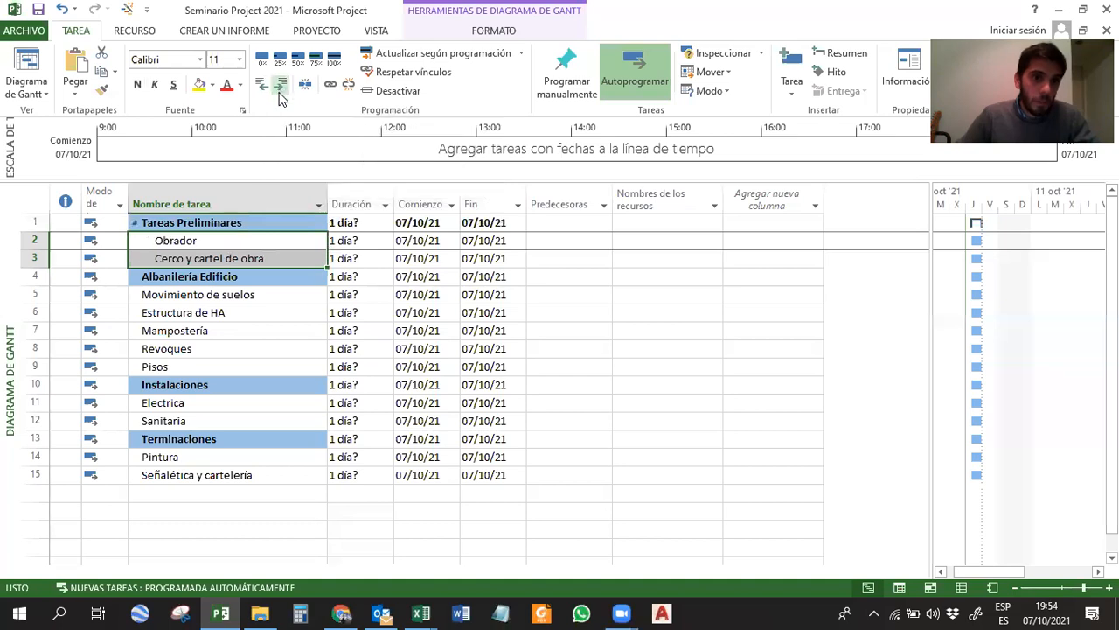
click(228, 295)
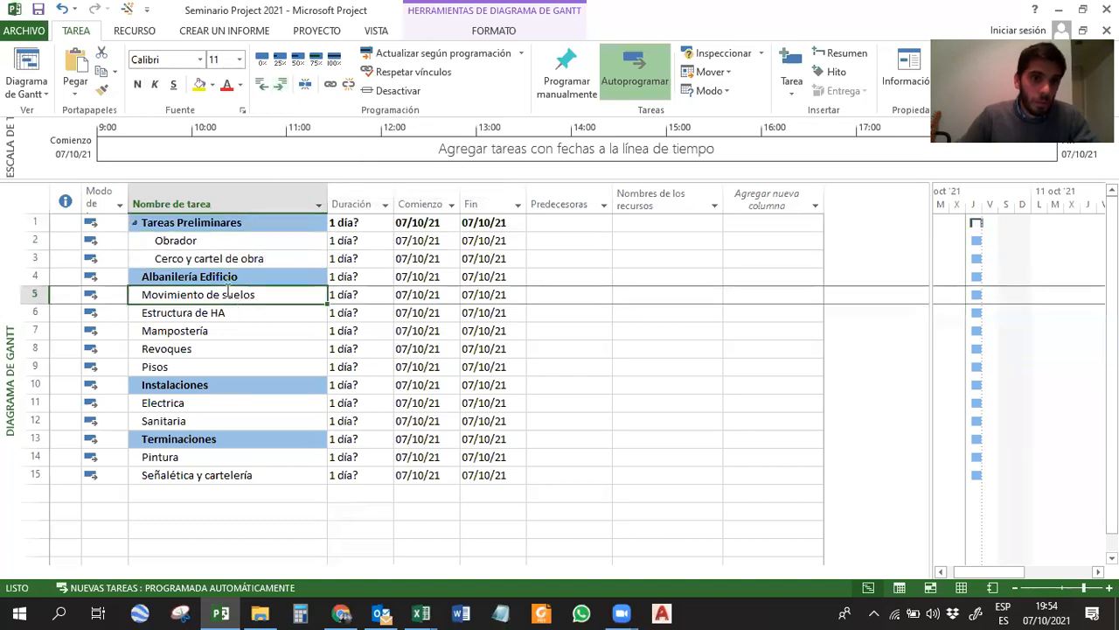
Collapse and expand the Tareas Preliminares summary task several times, leaving its subtasks shown.
click(135, 224)
click(135, 224)
click(134, 224)
click(134, 224)
click(133, 224)
click(133, 224)
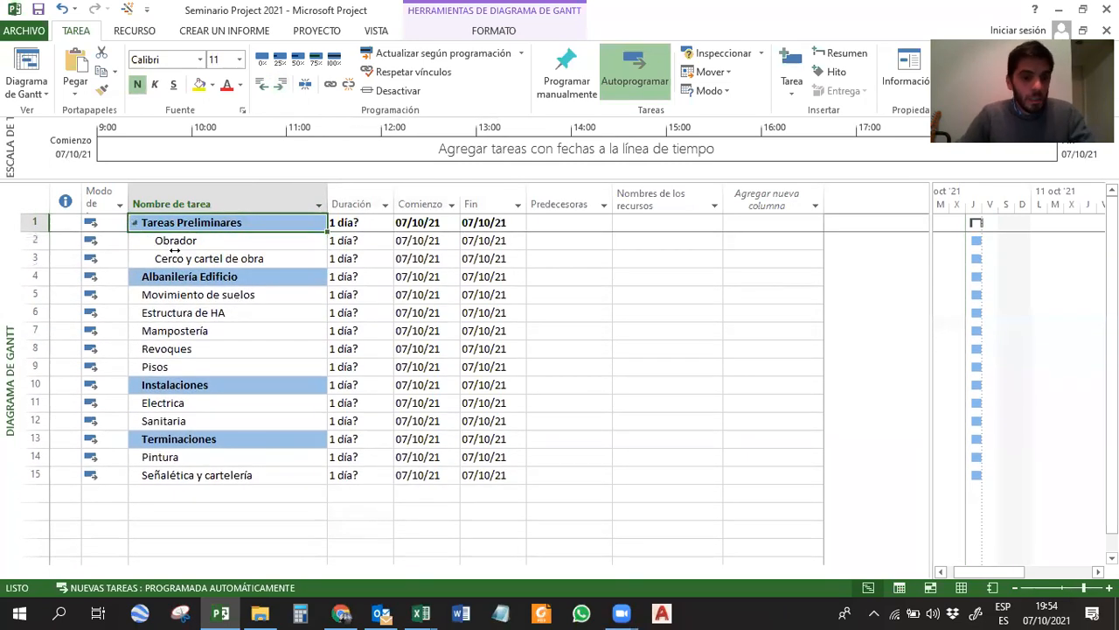
click(135, 224)
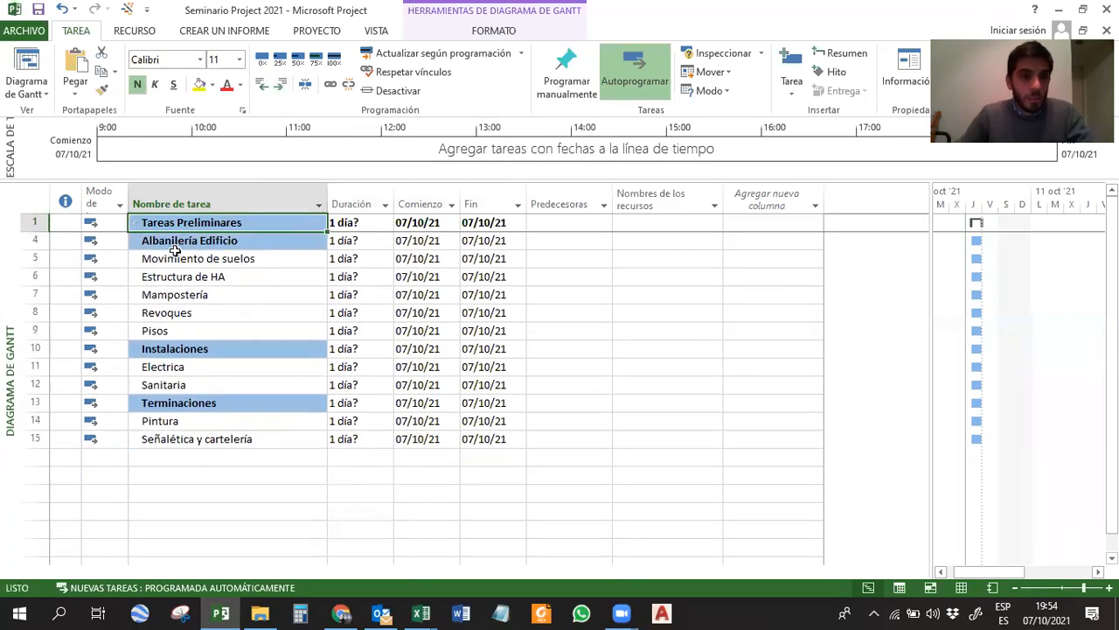
click(136, 225)
Remove the indent from Obrador and Cerco y cartel de obra, returning them to the top outline level.
drag(175, 240, 155, 255)
click(262, 88)
click(192, 311)
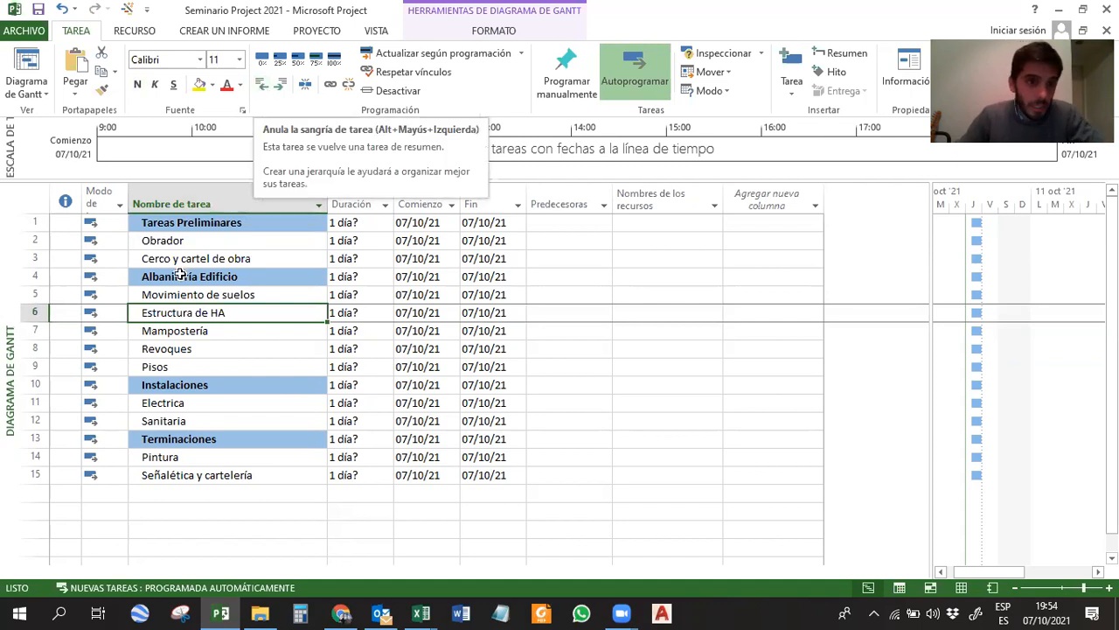
Indent Obrador and Cerco y cartel de obra again under Tareas Preliminares.
drag(175, 242, 175, 257)
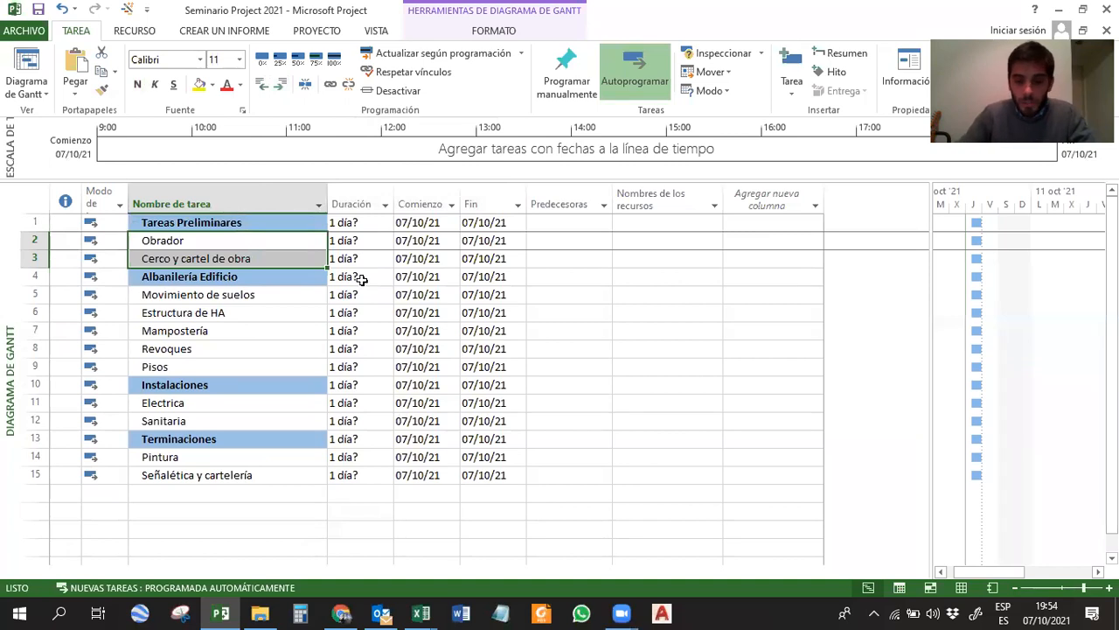
key(alt+shift+Right)
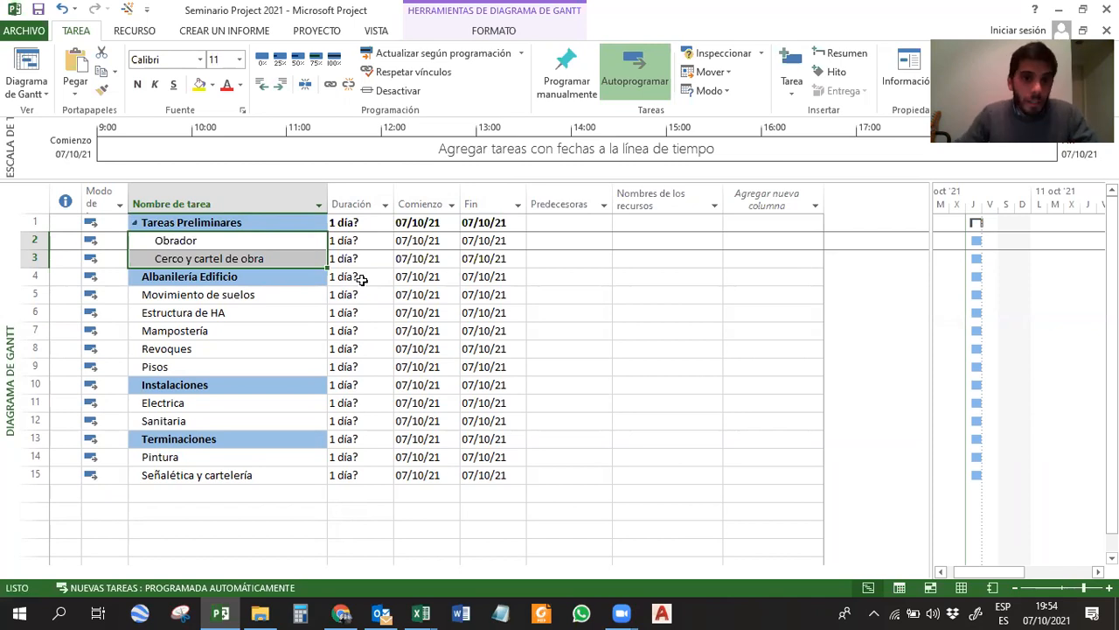
click(226, 294)
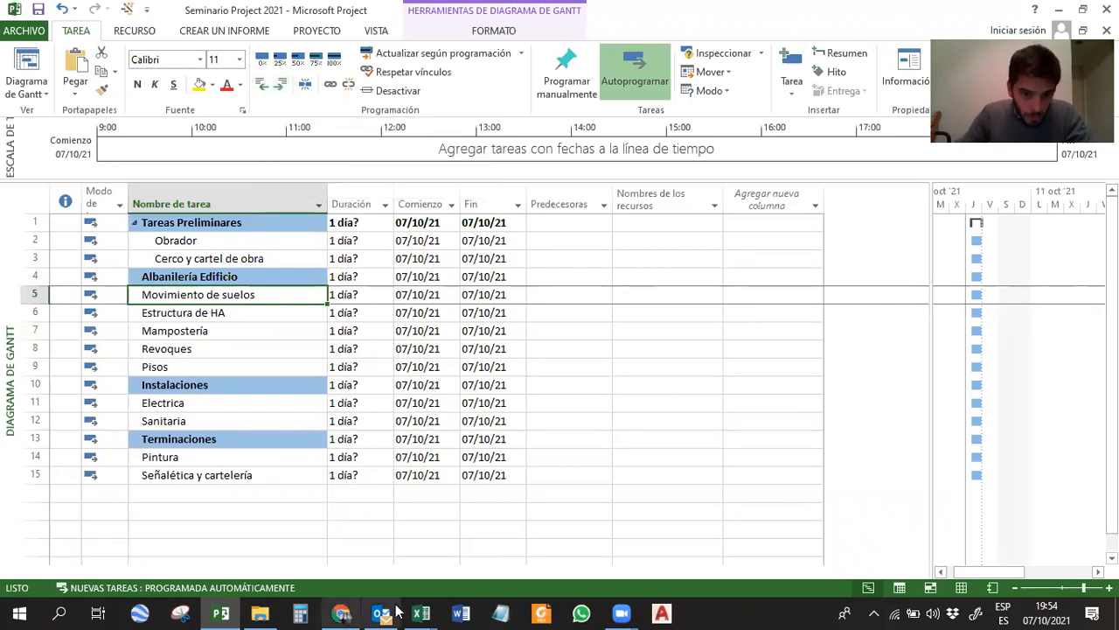
Switch to the Seminario Project 2021 workbook in Excel and paste the screenshot of Project's indent command tooltip onto sheet Hoja2.
click(421, 612)
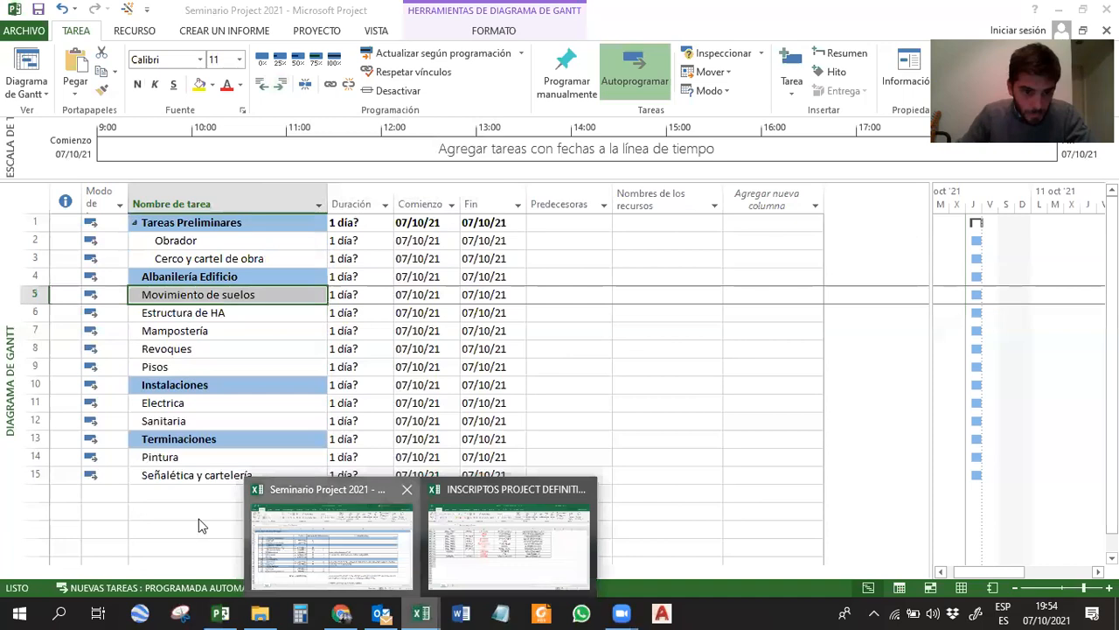
click(331, 544)
click(157, 566)
click(180, 288)
drag(63, 201, 60, 196)
key(ctrl+v)
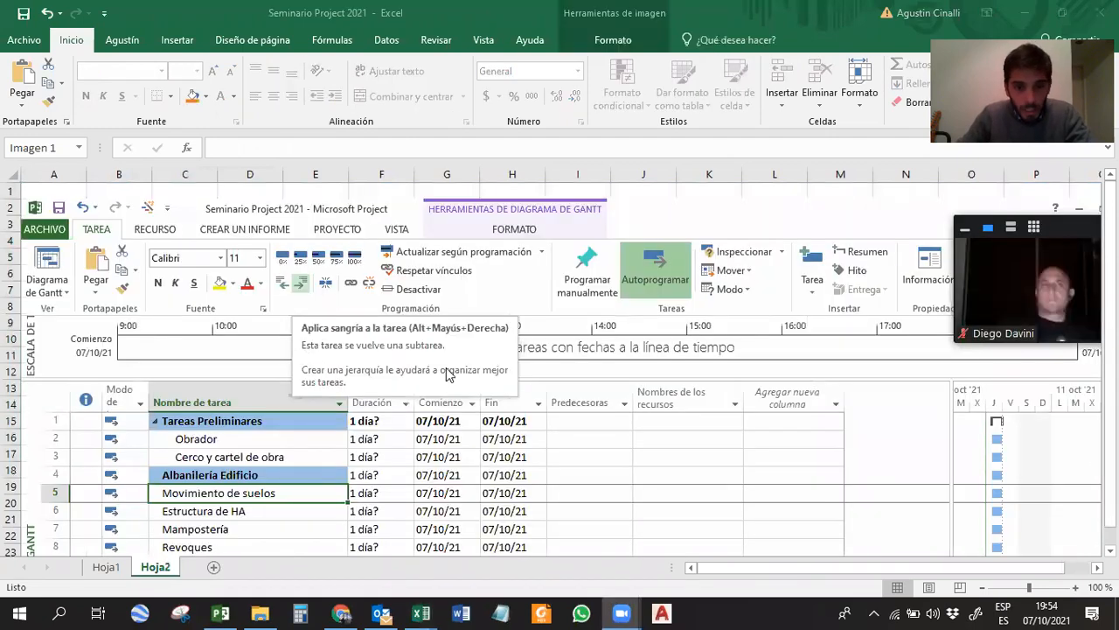
click(438, 350)
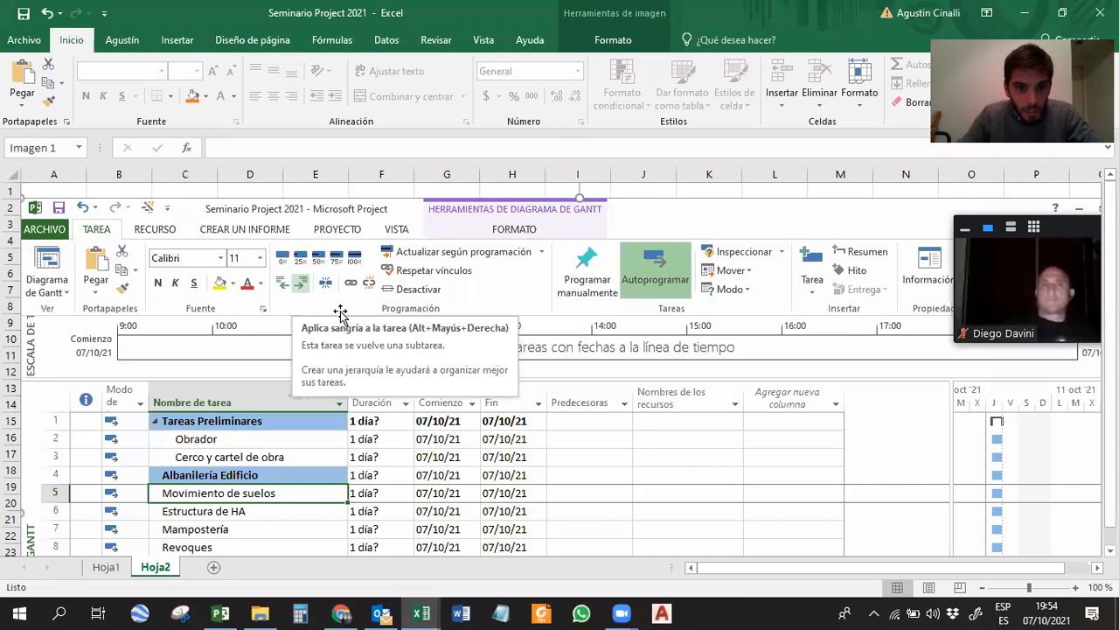
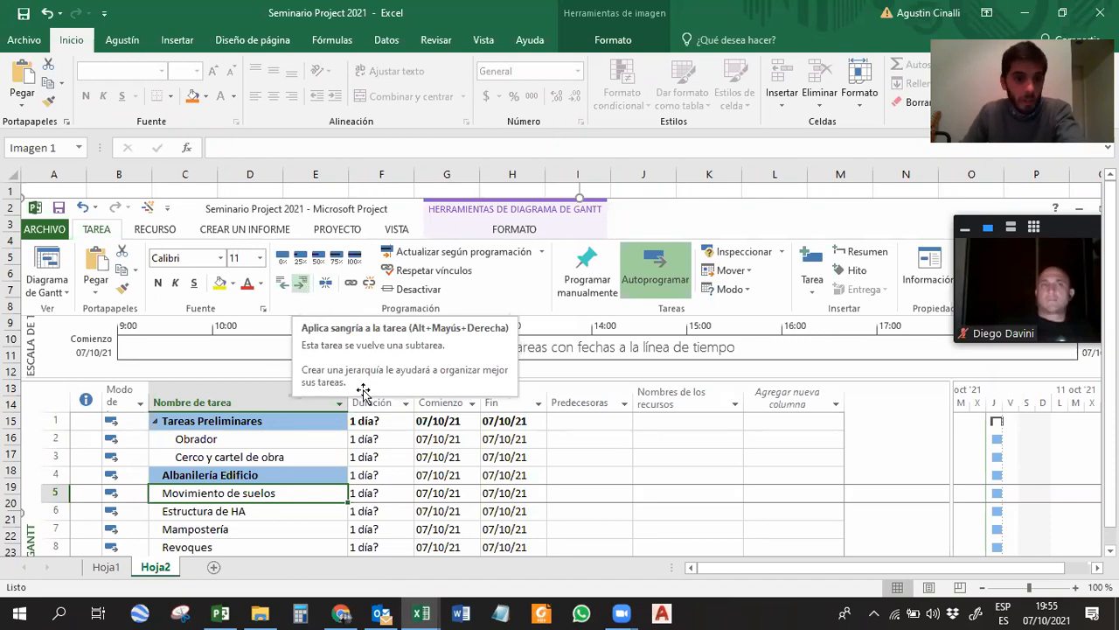
Switch back to Project and indent the tasks from Movimiento de suelos through Pisos under Albanilería Edificio.
click(220, 612)
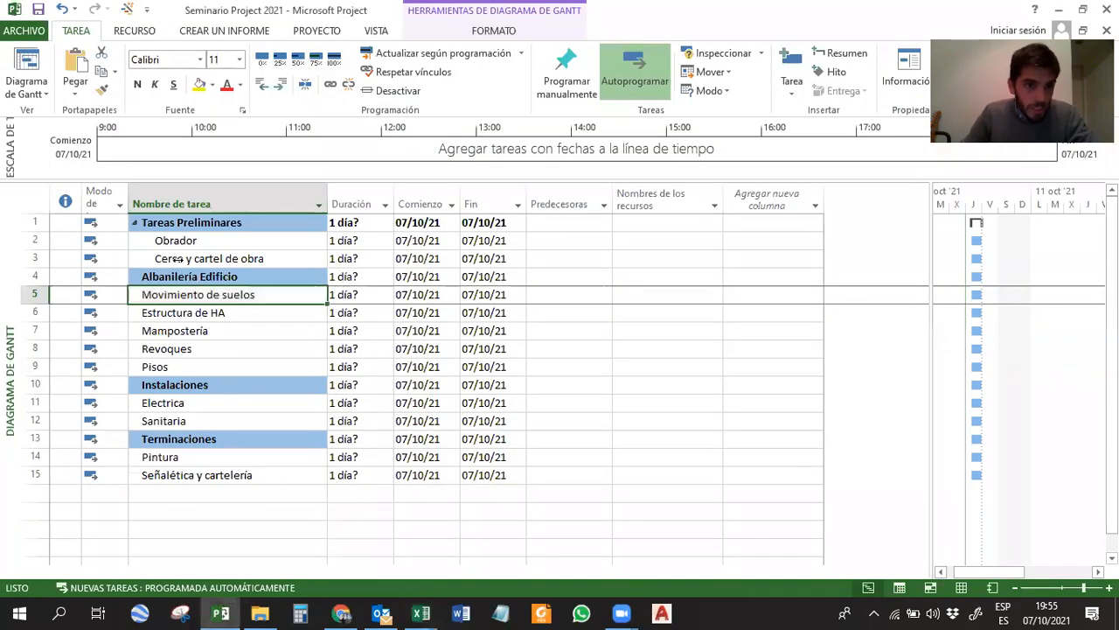
drag(177, 295, 175, 366)
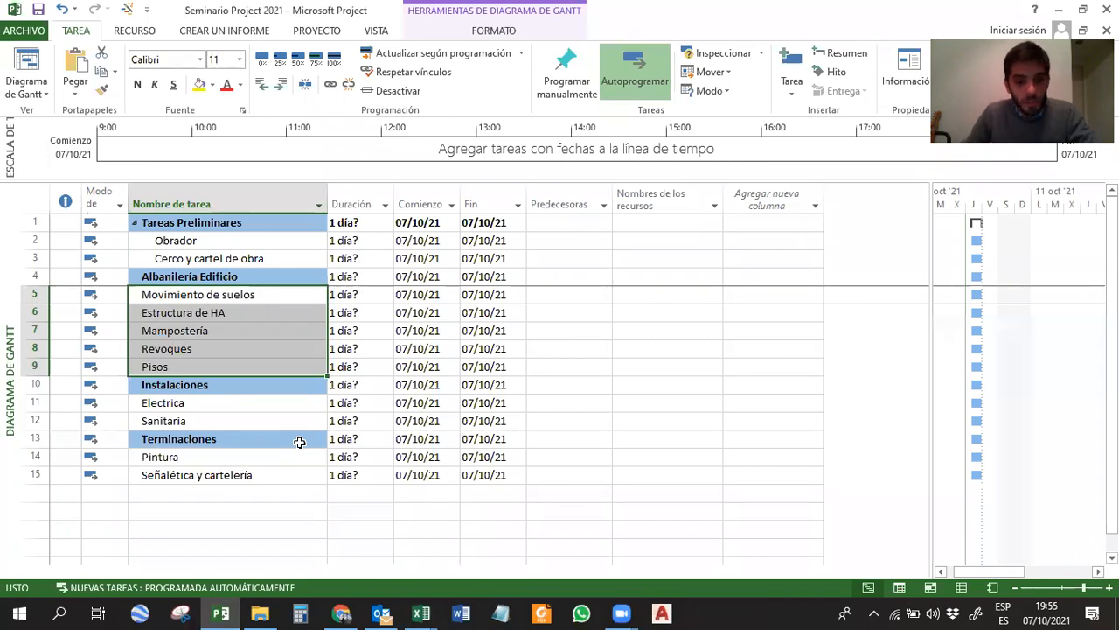
key(alt+shift+Right)
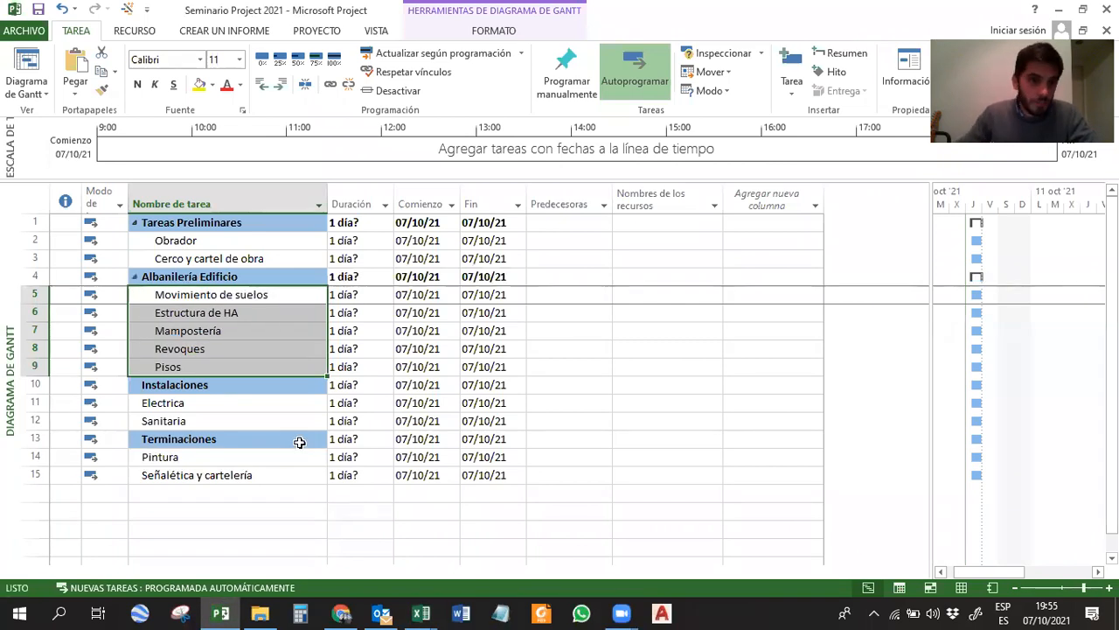
Indent Electrica and Sanitaria under Instalaciones, and Pintura and Señalética y cartelería under Terminaciones.
click(201, 422)
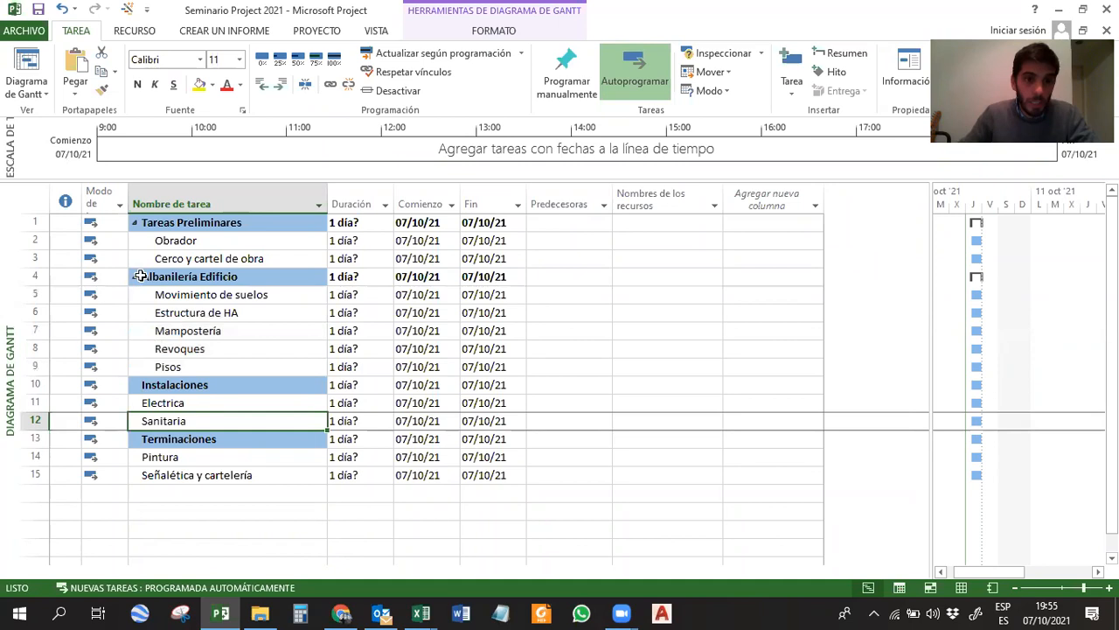
click(185, 402)
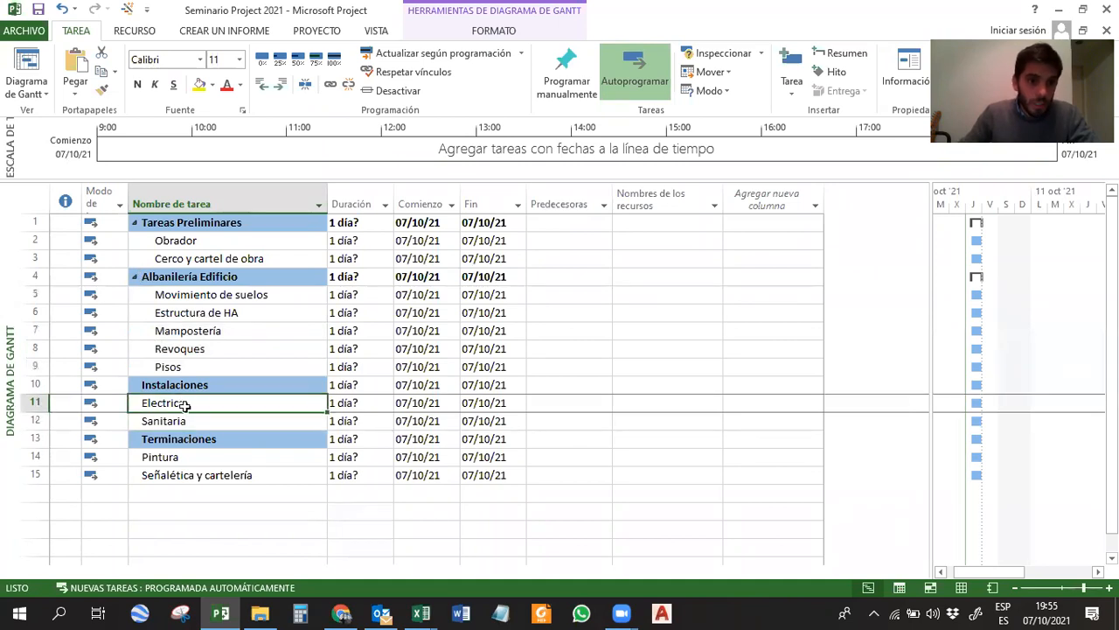
drag(185, 402, 175, 420)
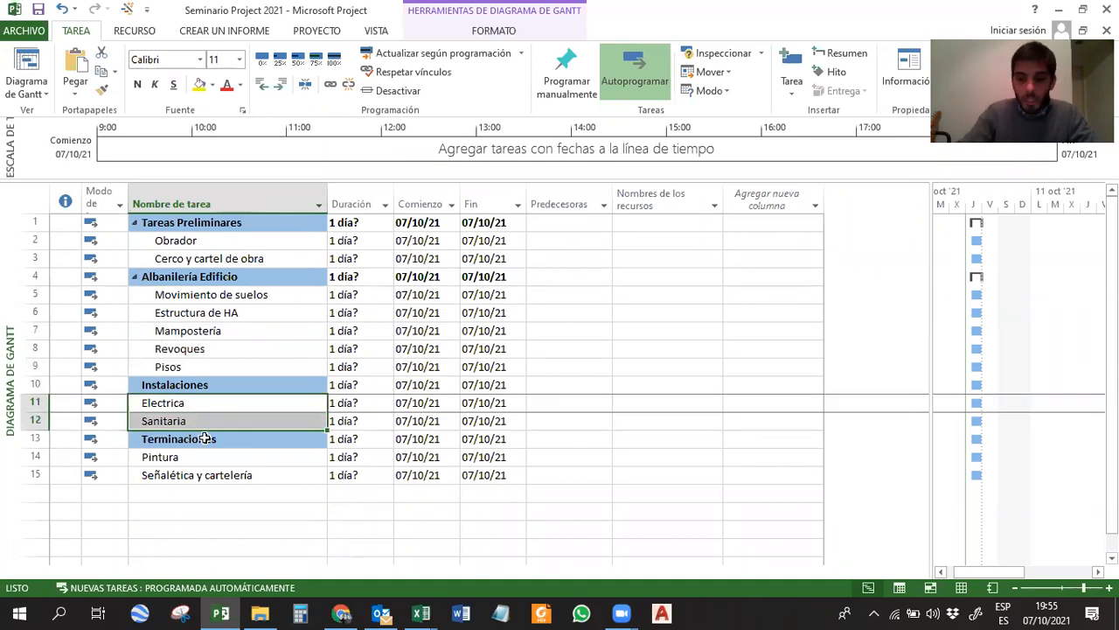
key(alt+shift+Right)
drag(186, 454, 179, 468)
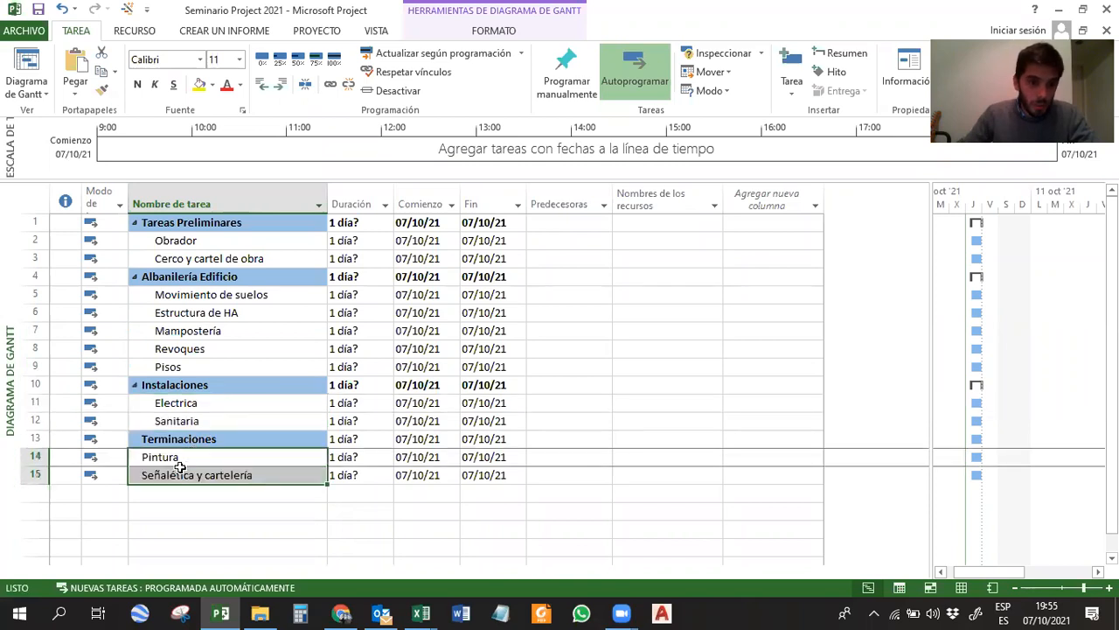
key(alt+shift+Right)
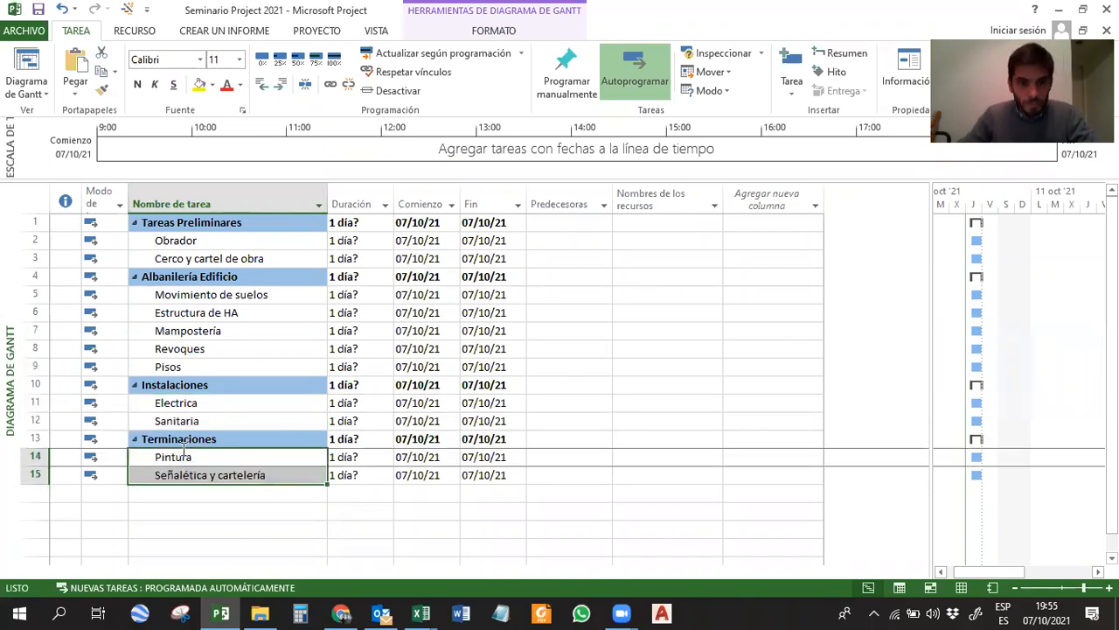
Collapse and expand the Tareas Preliminares and Albanilería Edificio summary tasks, leaving their subtasks shown.
click(183, 416)
click(176, 346)
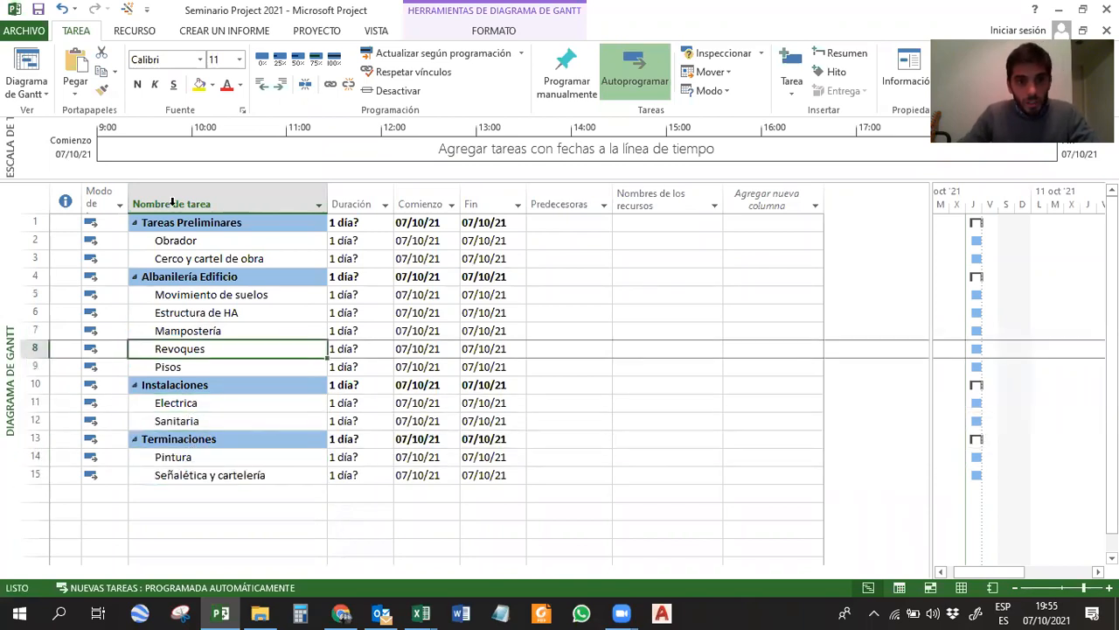
click(136, 225)
click(136, 225)
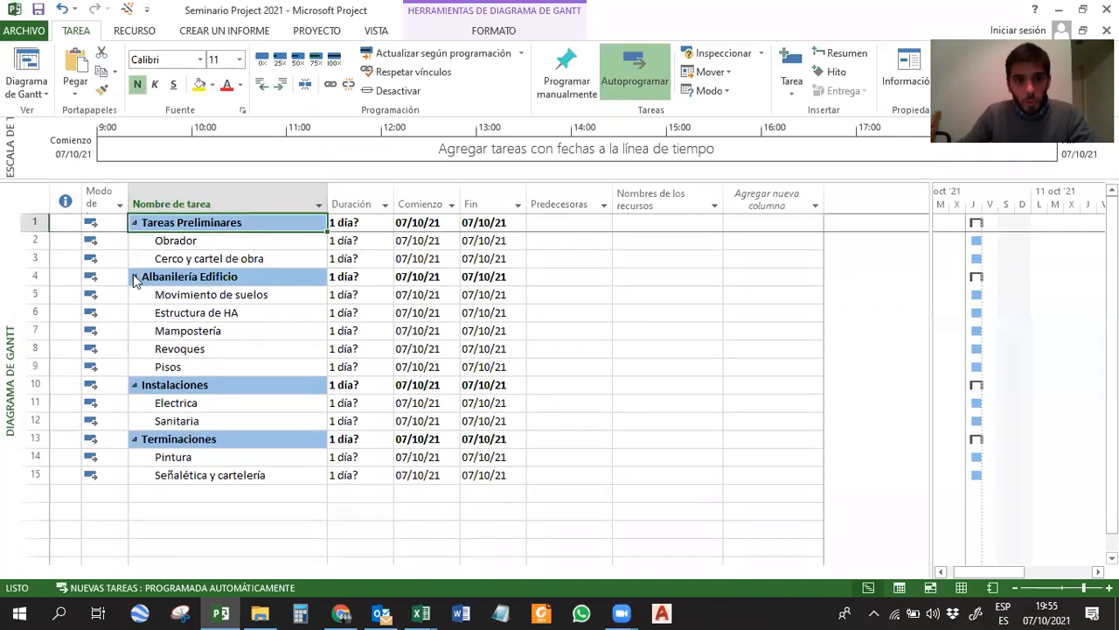
click(134, 277)
click(133, 278)
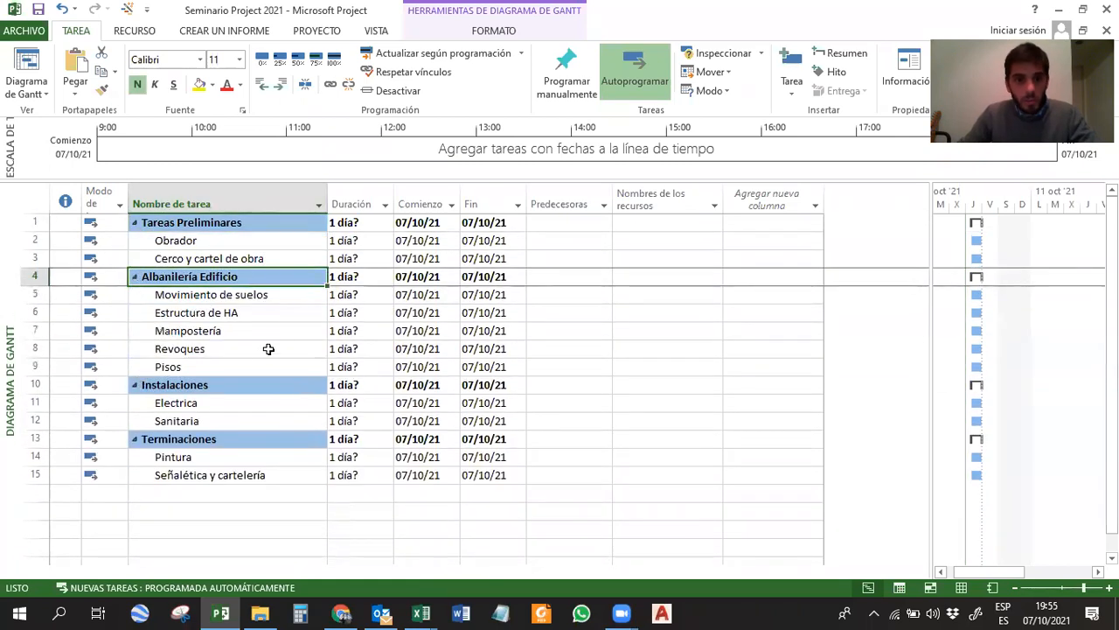
Hide the task mode column in the Gantt task table.
click(199, 297)
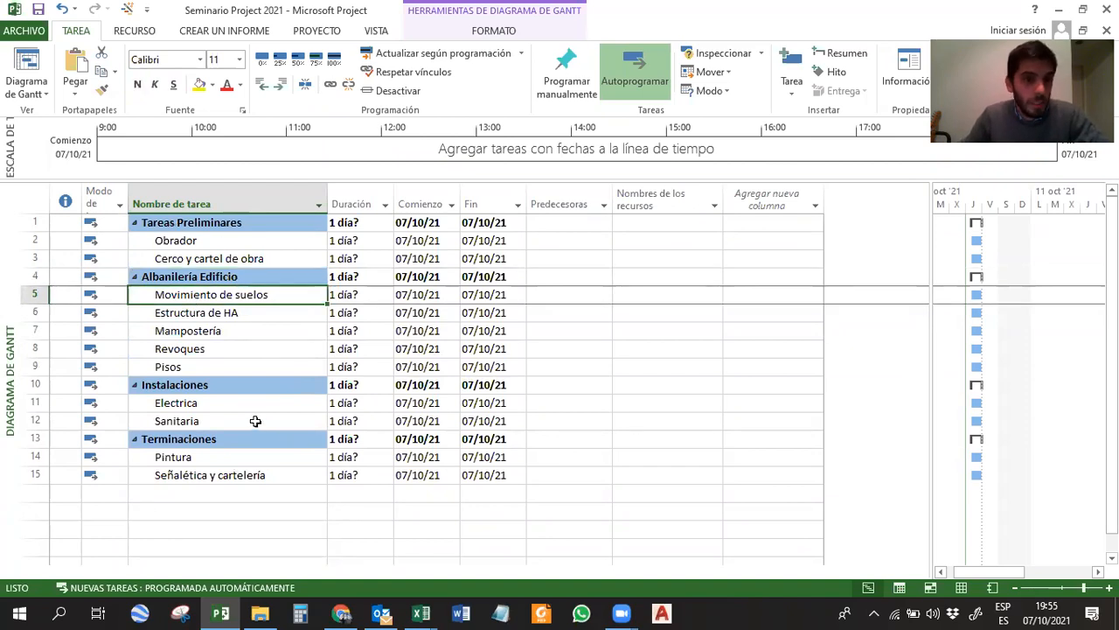
right_click(96, 199)
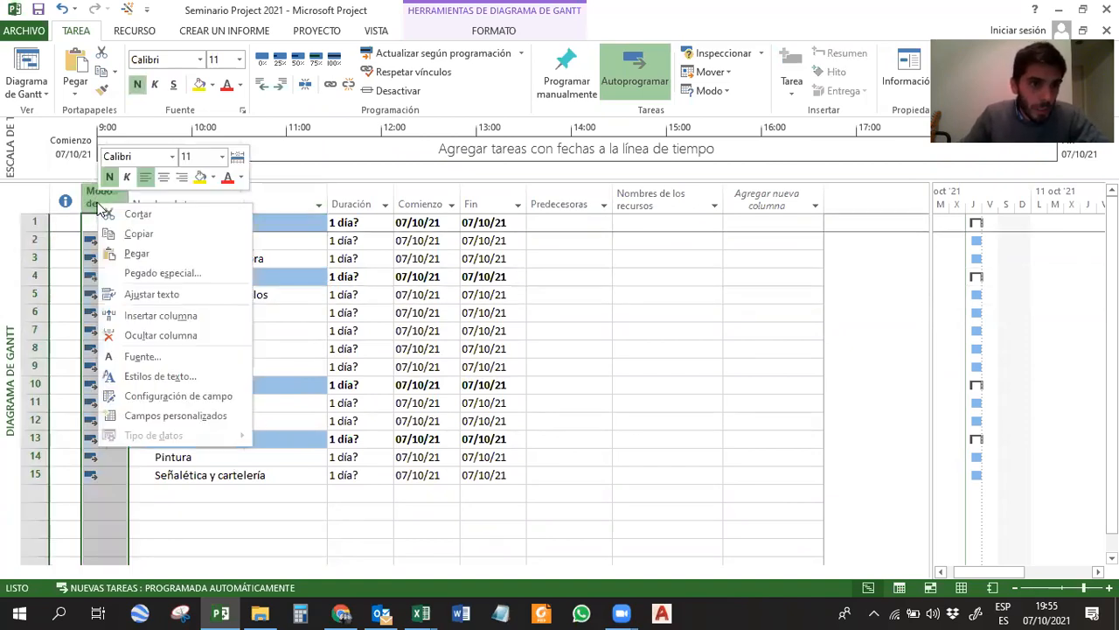
click(204, 339)
click(151, 313)
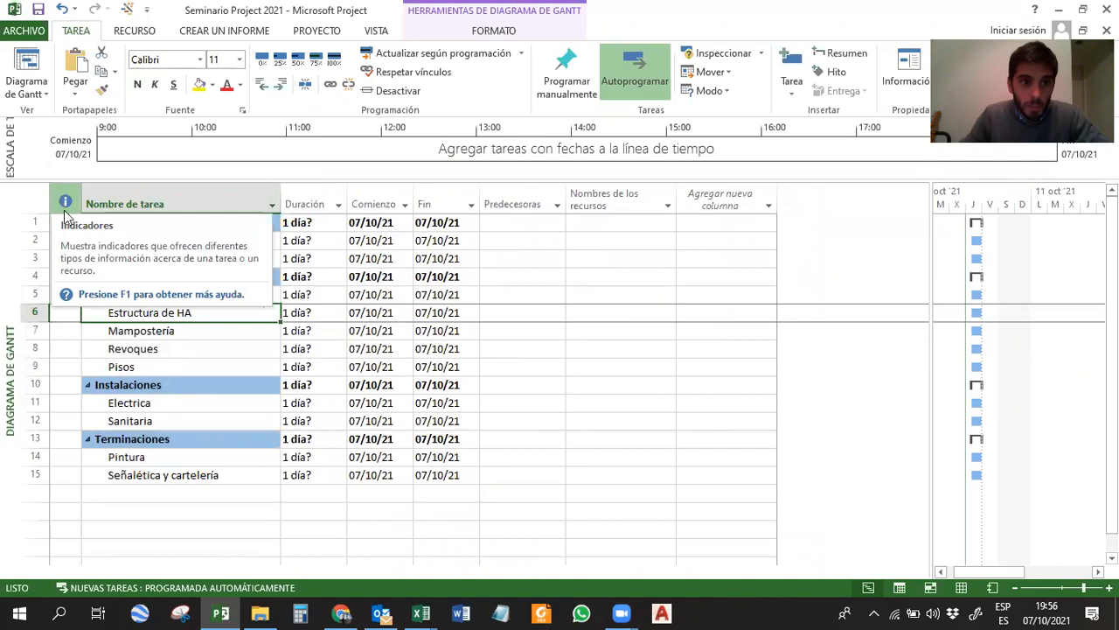
click(141, 258)
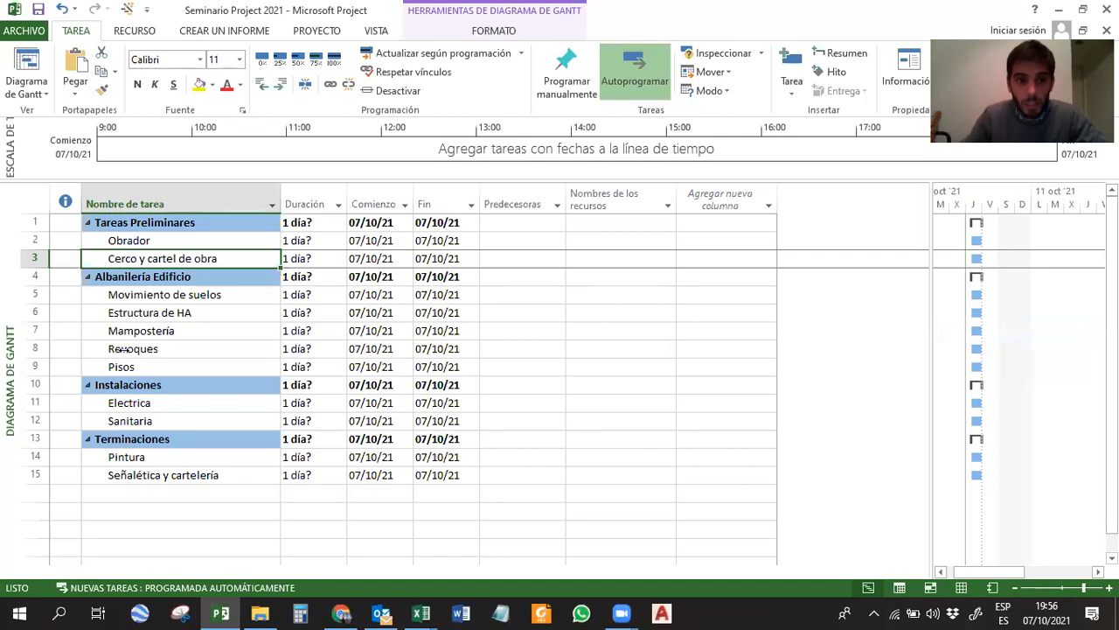
click(149, 242)
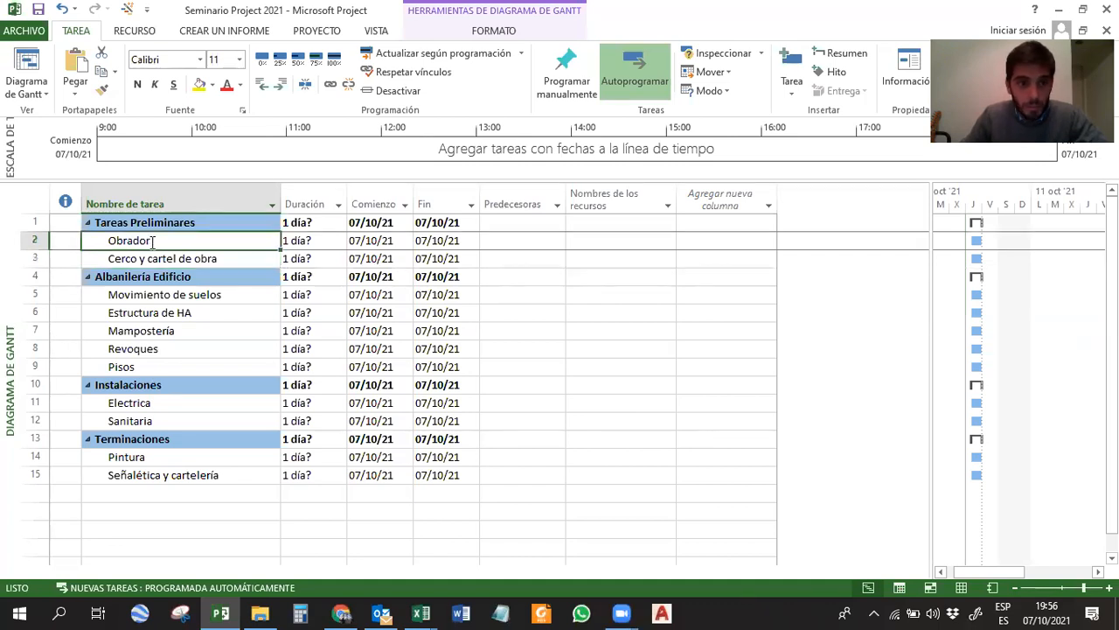
click(151, 260)
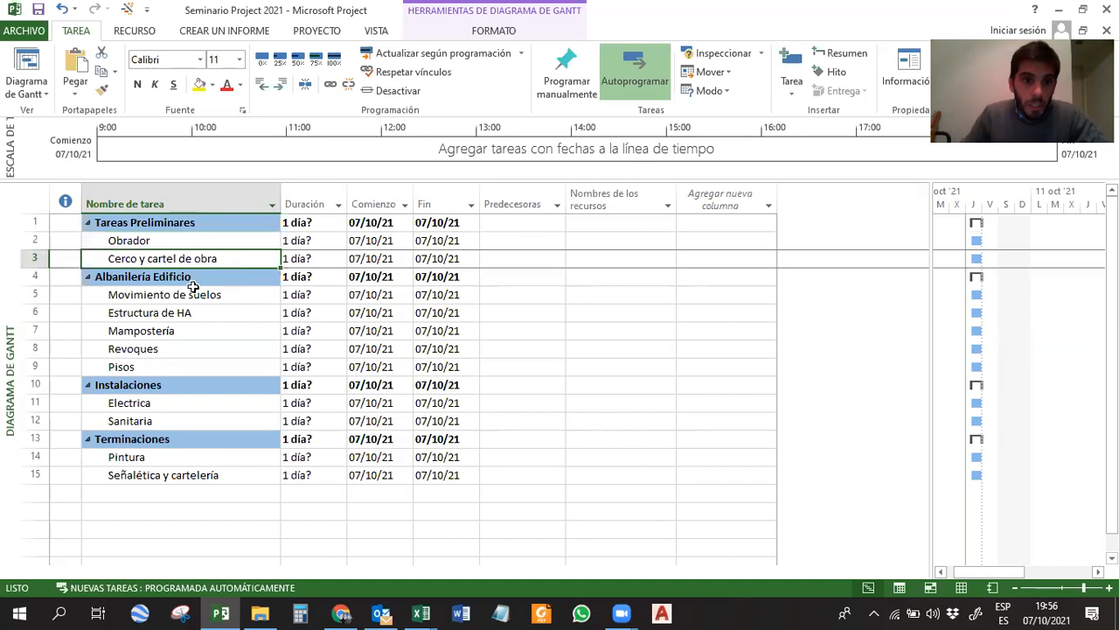
click(125, 240)
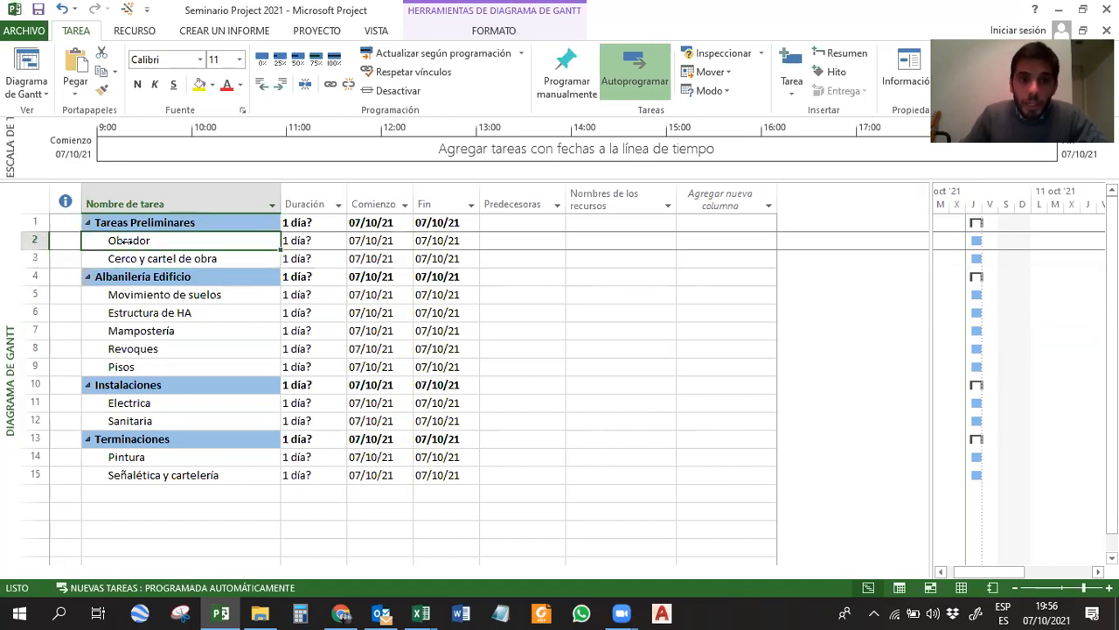
click(122, 223)
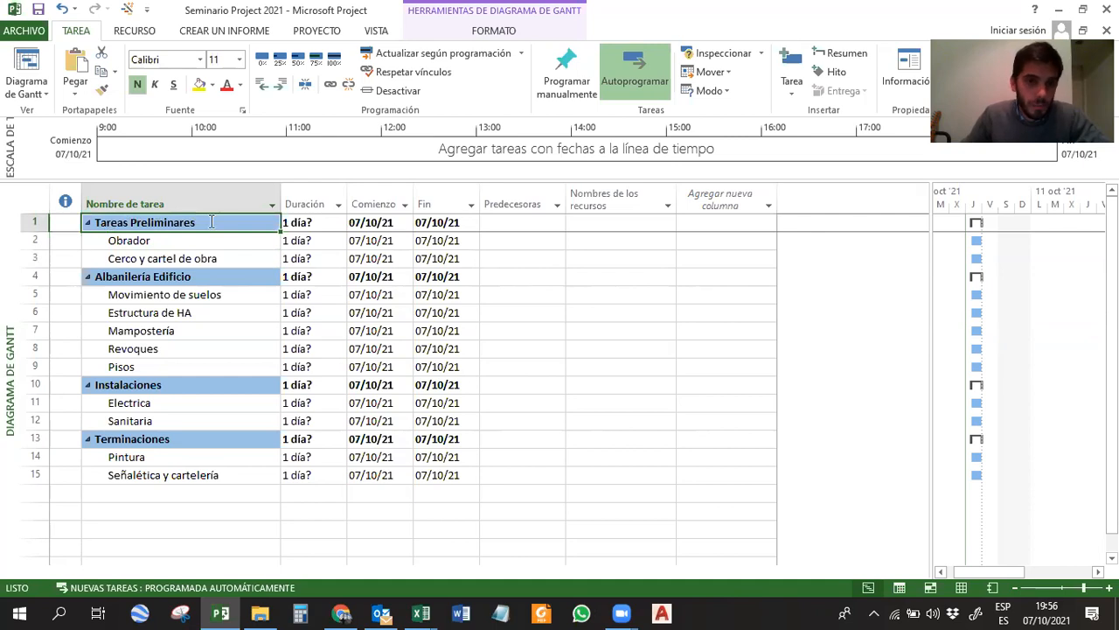
click(149, 238)
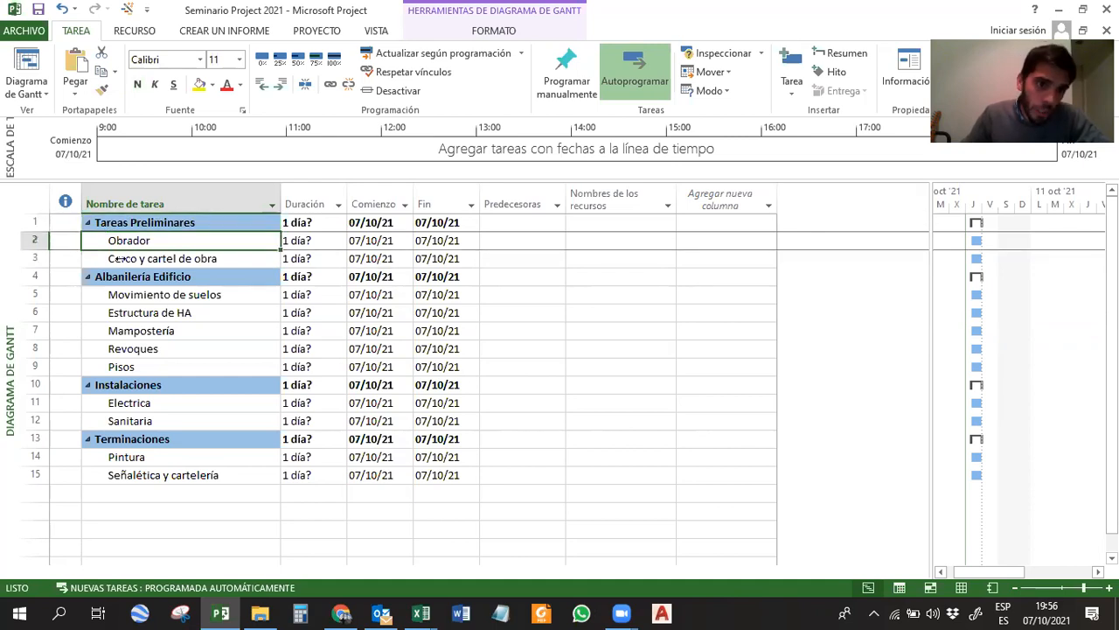
click(121, 259)
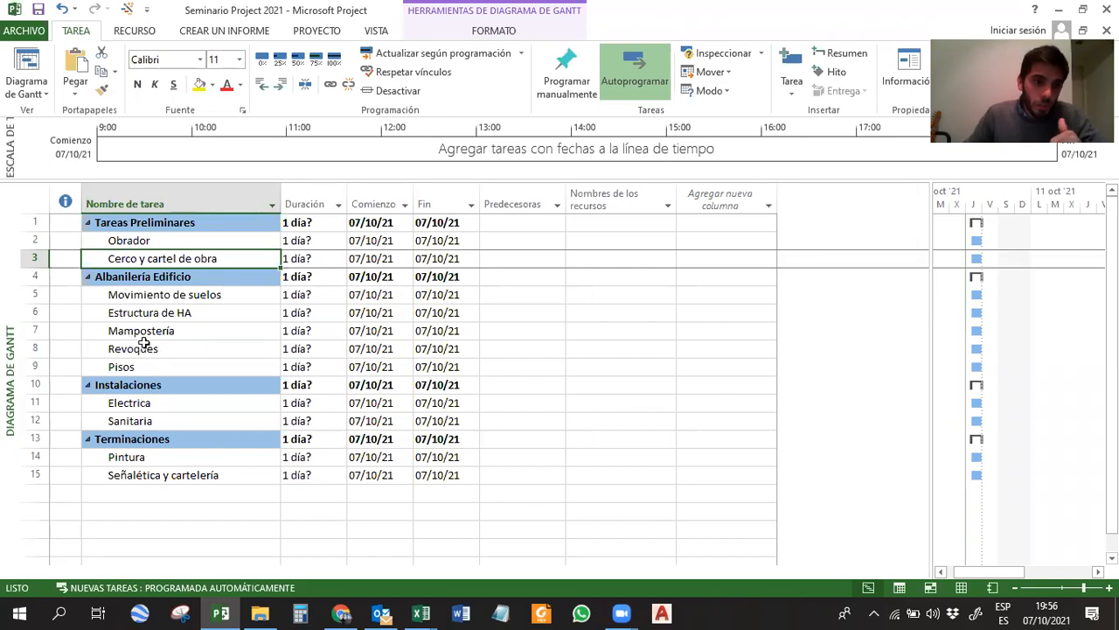
Add a task named FIN DE OBRA at the end of the list and outdent it to the top outline level.
click(153, 492)
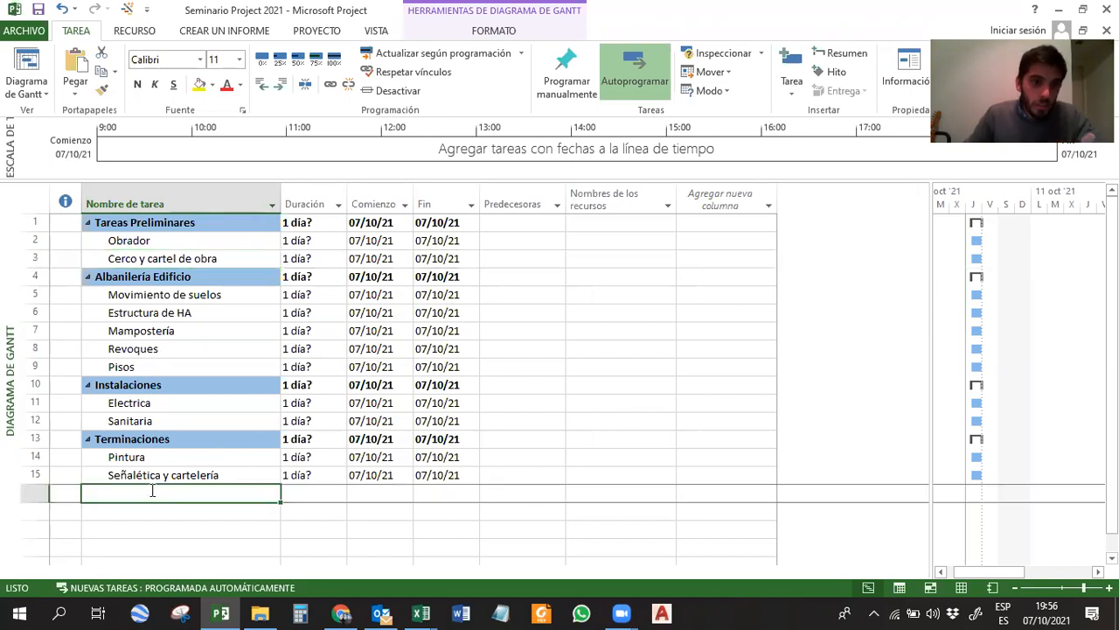
text(Fi)
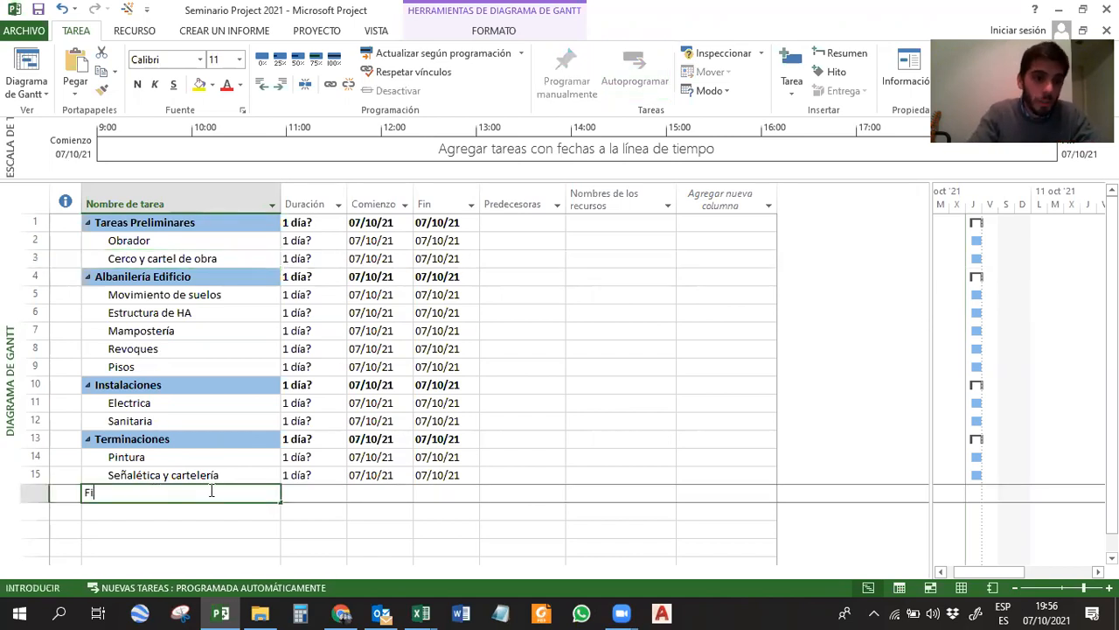
text(N DE OB)
key(Return)
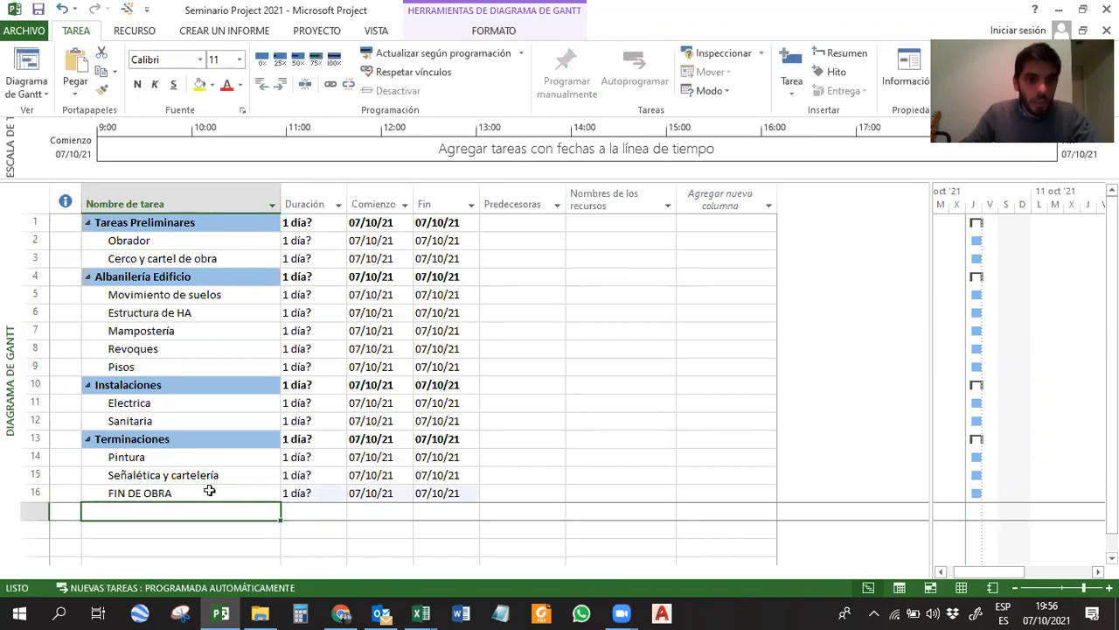
click(212, 492)
click(260, 85)
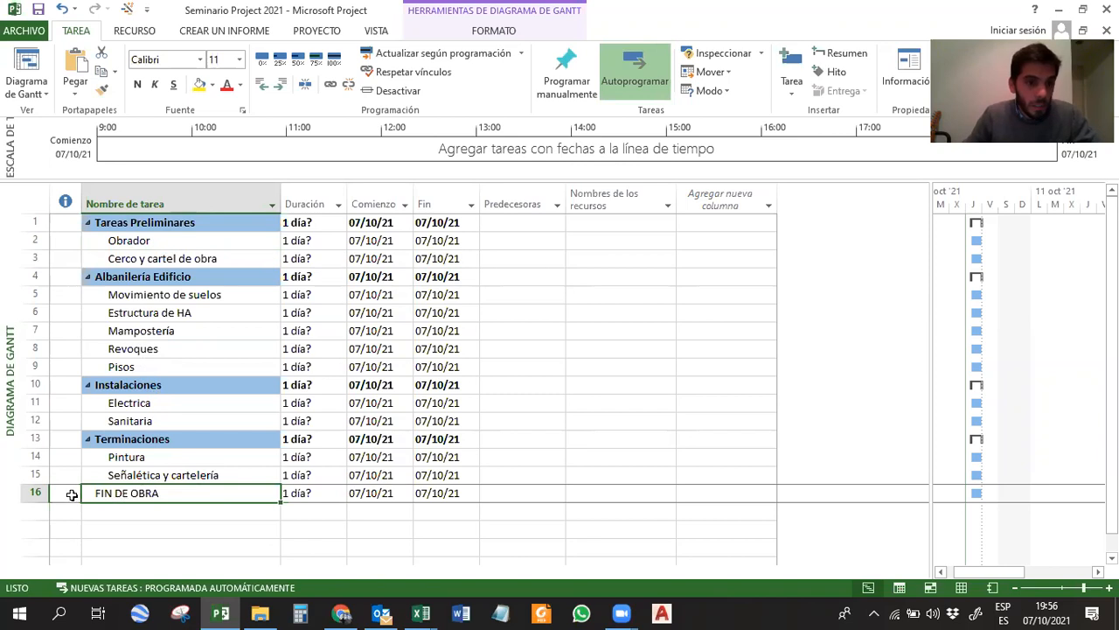
Set the duration of FIN DE OBRA to 0 days to make it a milestone.
click(290, 493)
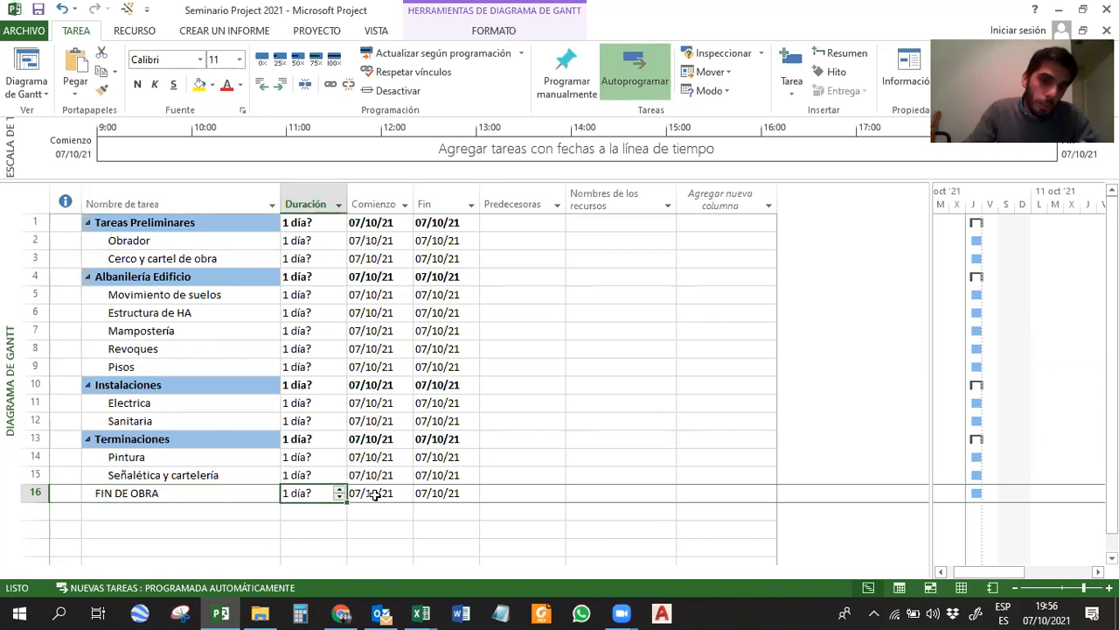
text(0)
key(Return)
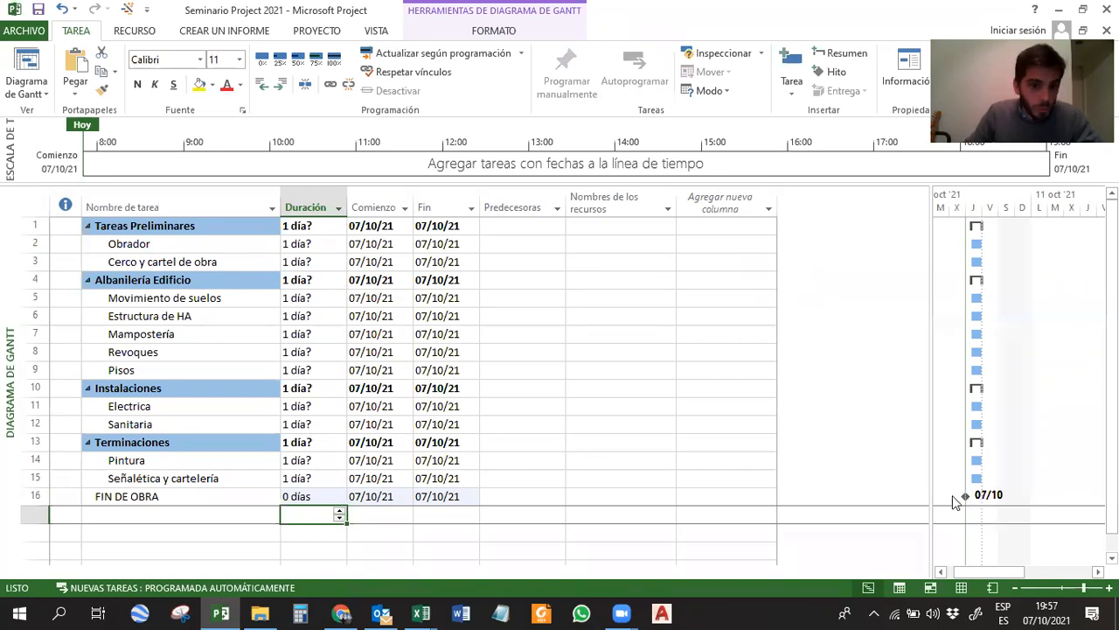
click(201, 494)
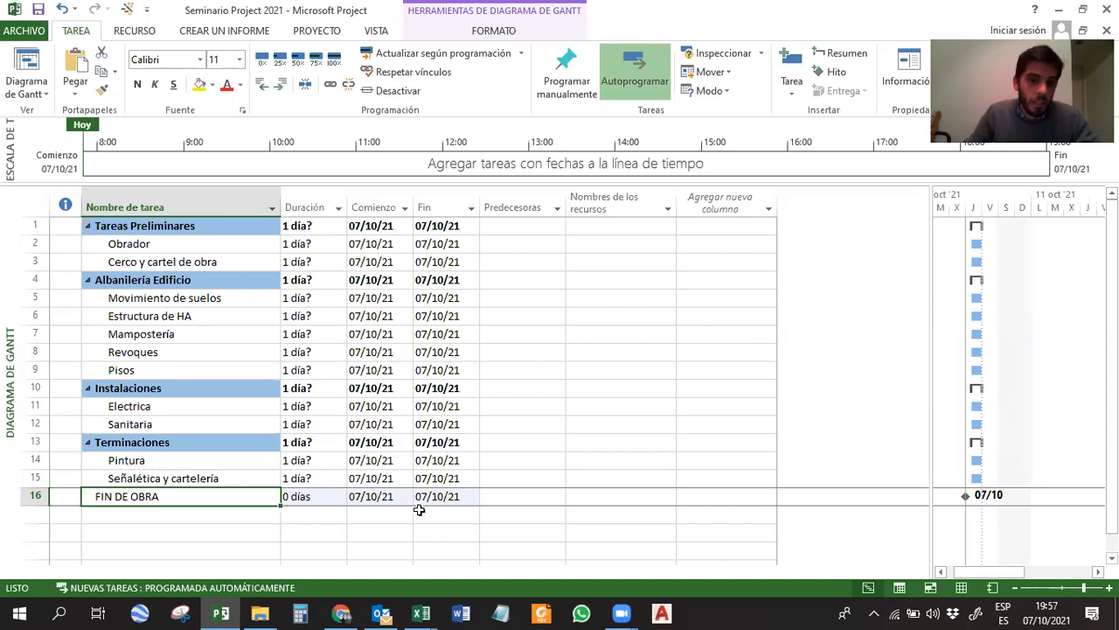
Insert a new task named INICIO DE OBRA above Tareas Preliminares.
right_click(31, 228)
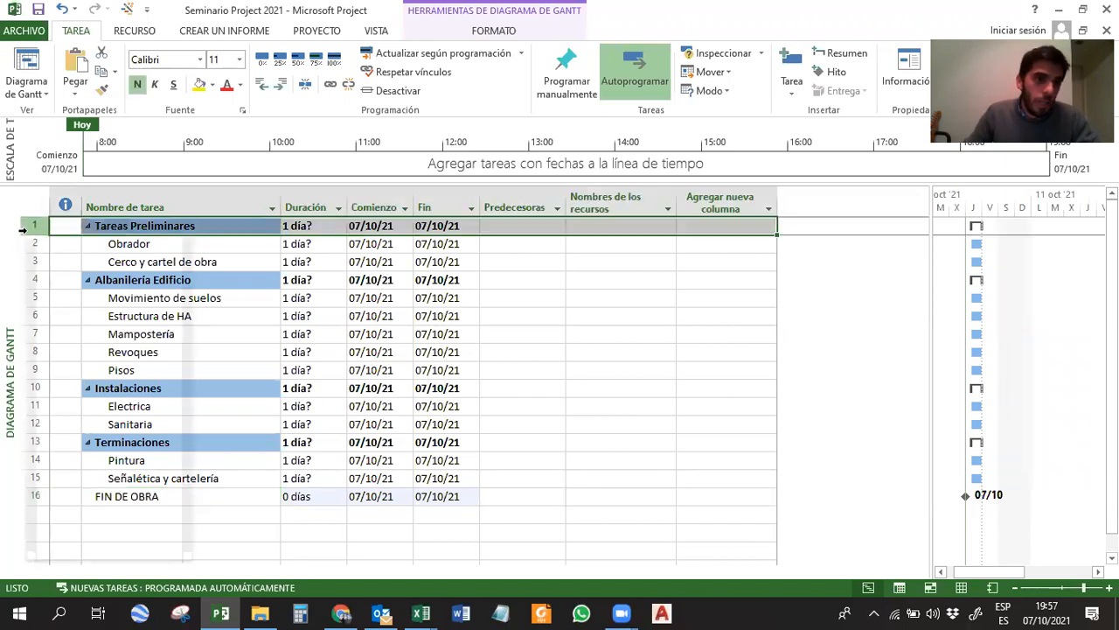
click(64, 344)
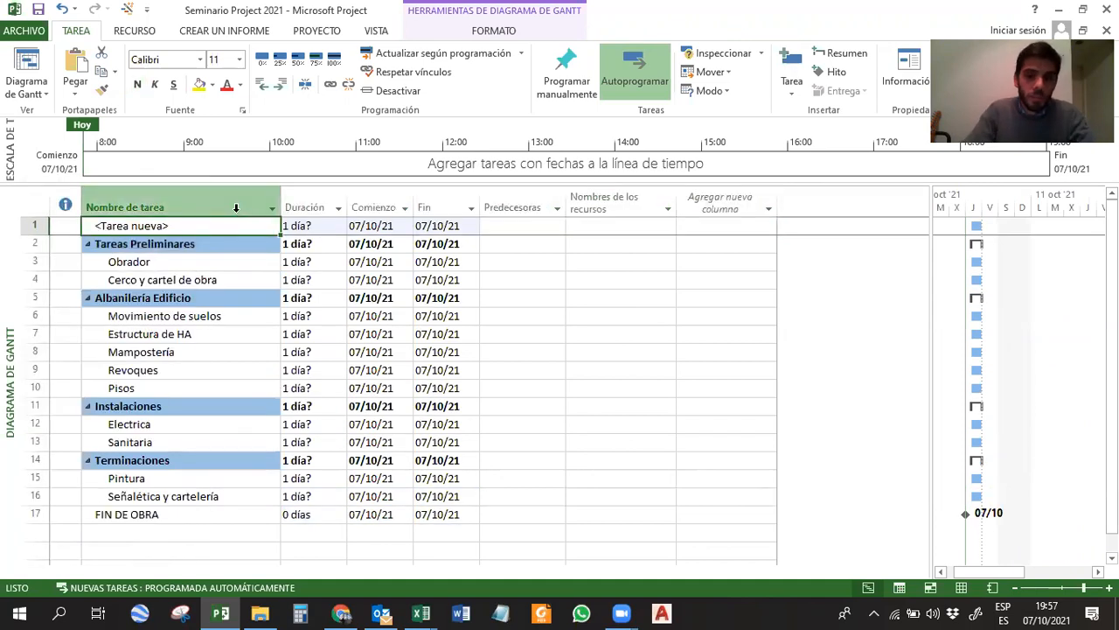
text(INICIO DE OBRA)
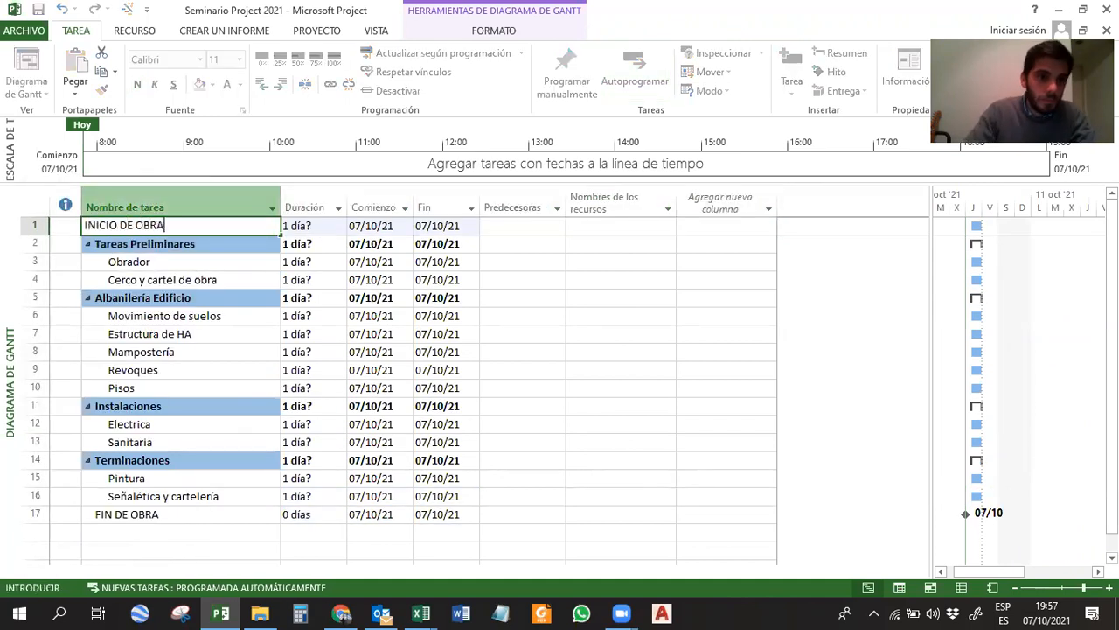
key(Return)
Set the duration of INICIO DE OBRA to 0 days to make it a milestone.
click(310, 226)
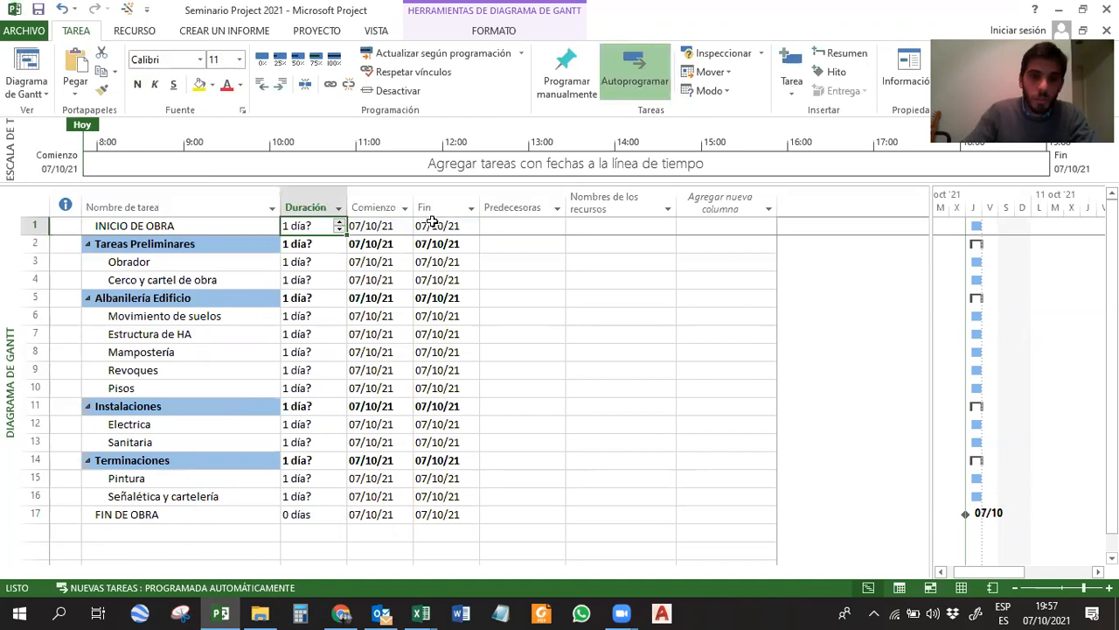
text(0)
key(Return)
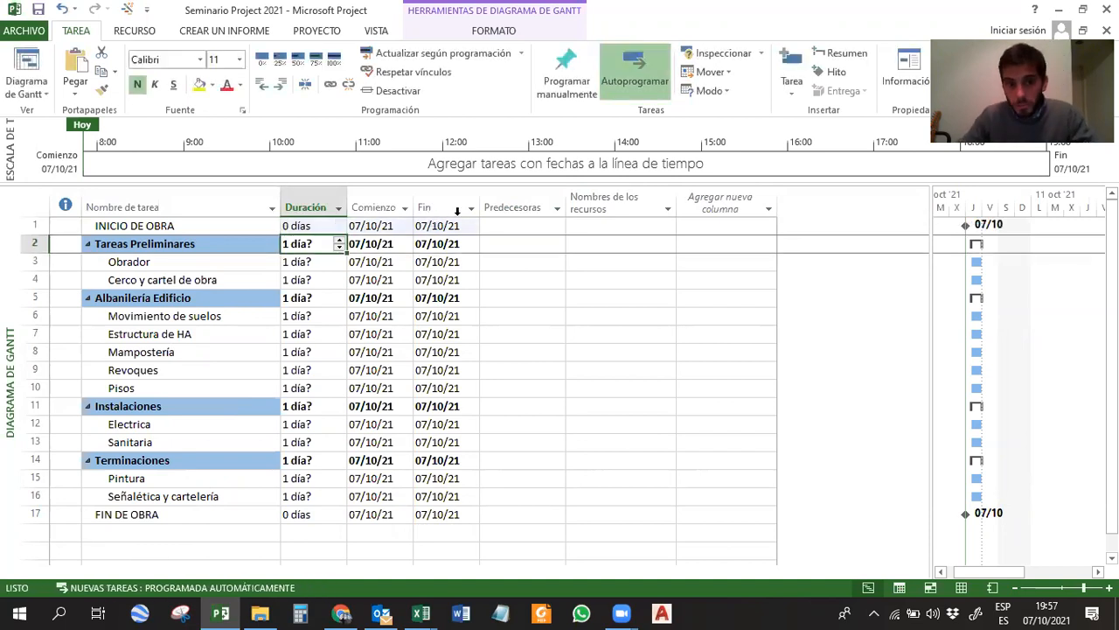
click(299, 225)
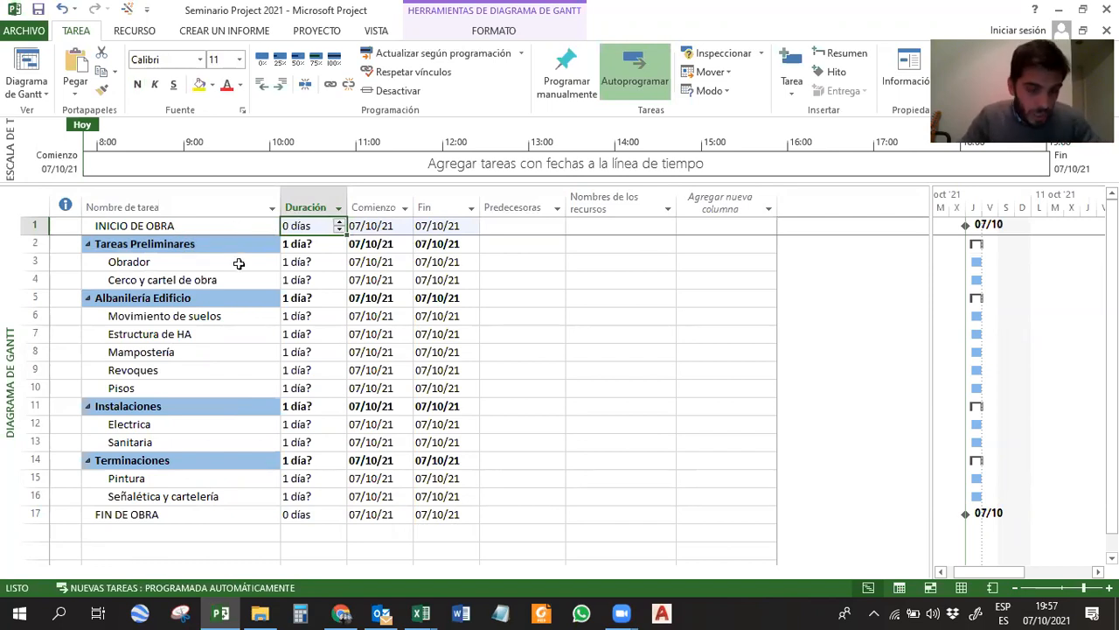
click(202, 227)
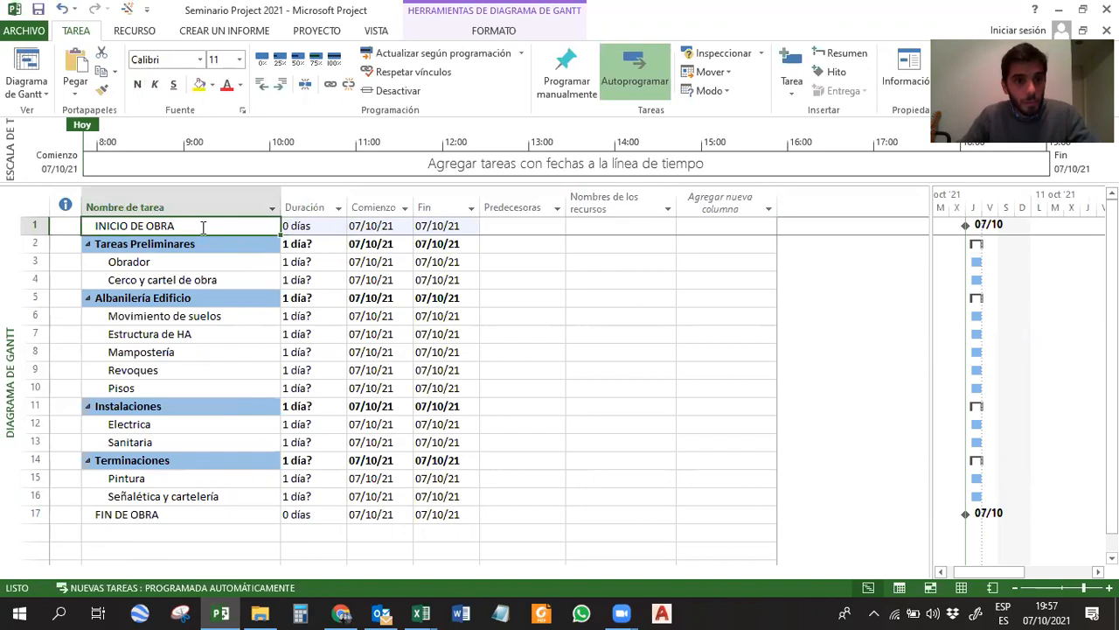
scroll(183, 306, down, 2)
click(166, 400)
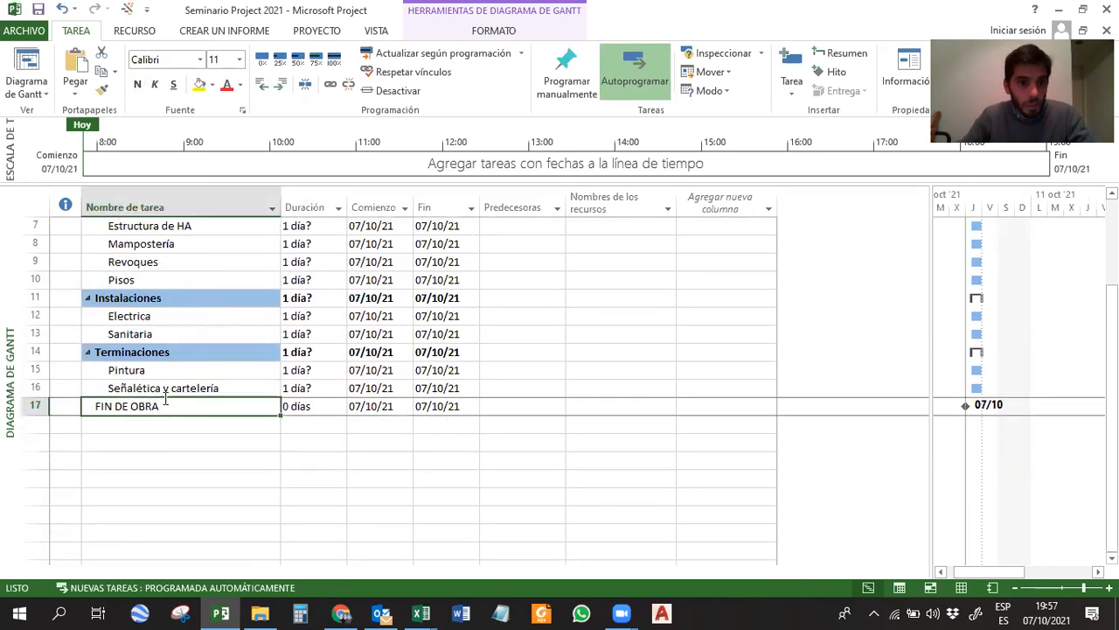
scroll(166, 396, up, 1)
scroll(166, 396, up, 1)
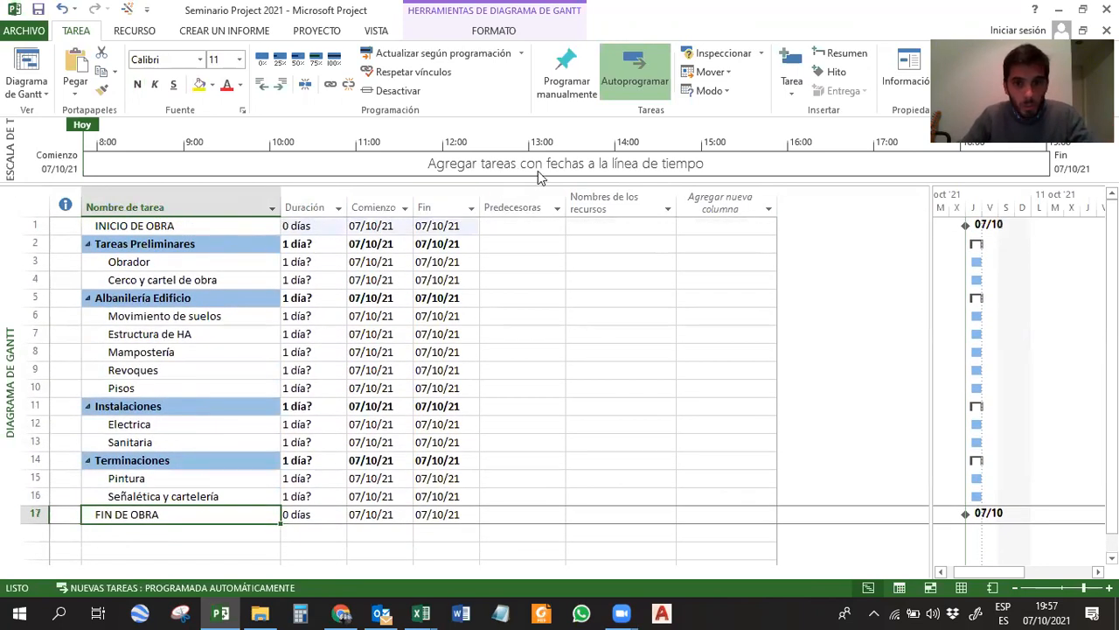
Hide the timeline above the Gantt task table.
right_click(809, 175)
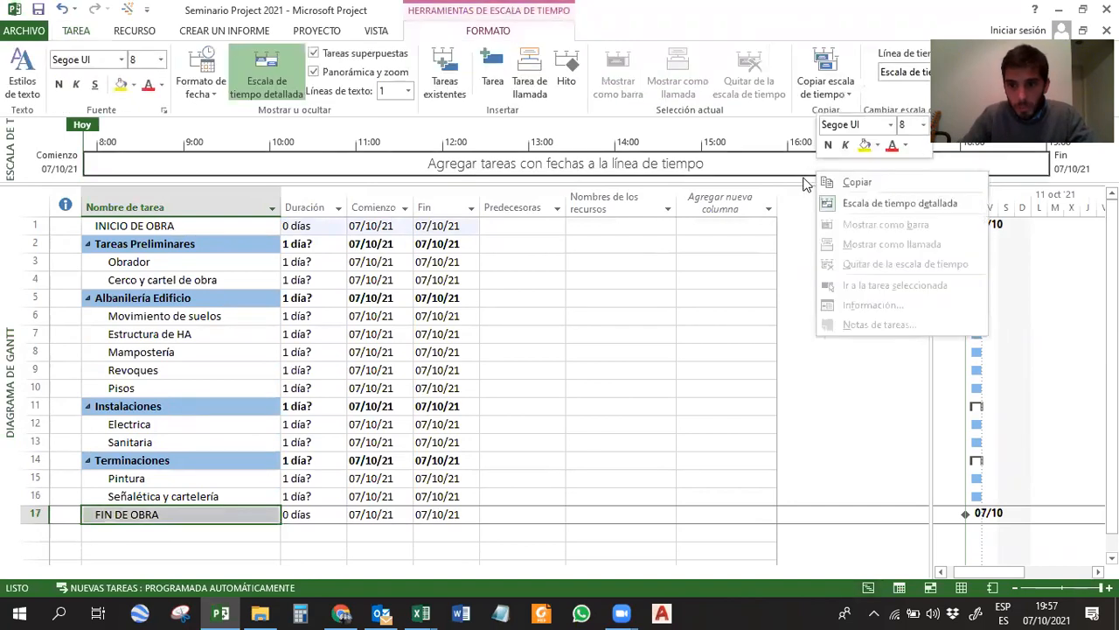
right_click(806, 182)
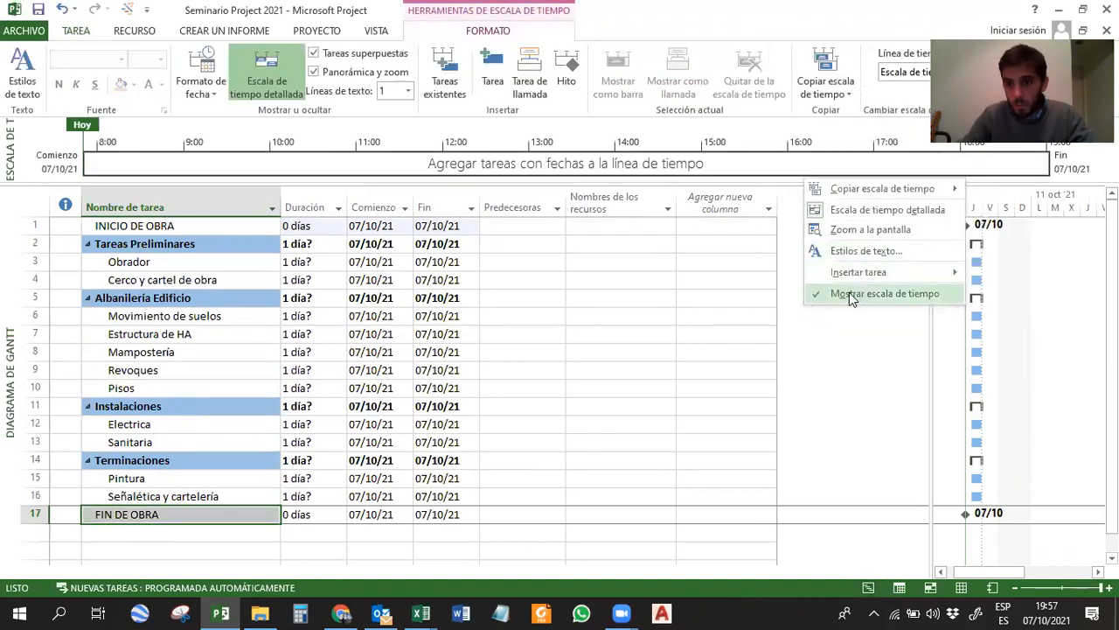
click(849, 293)
click(609, 278)
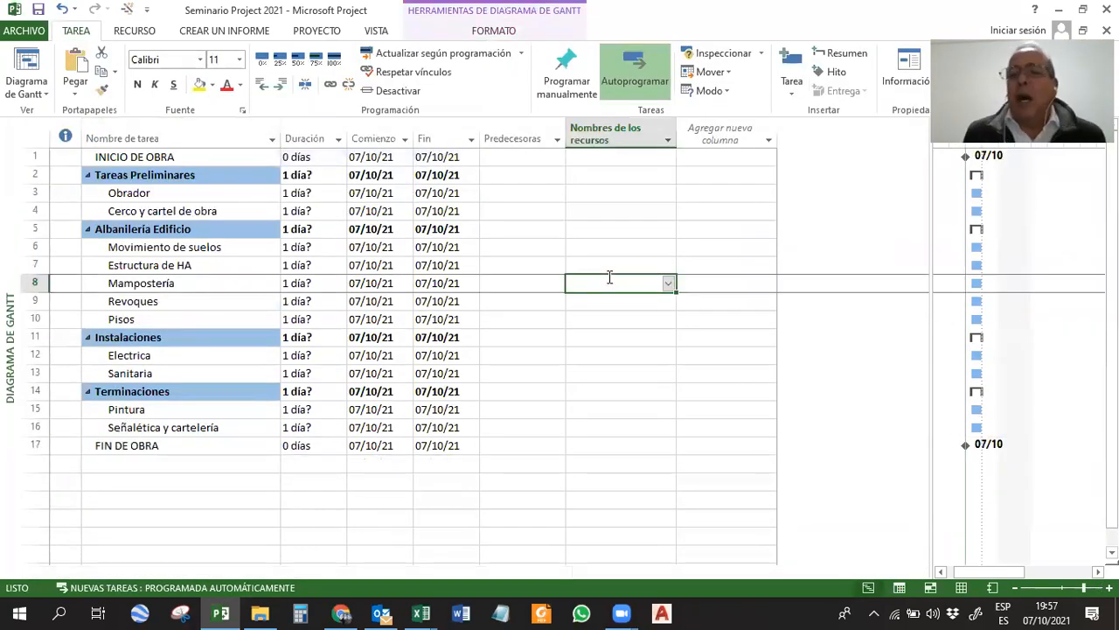
click(495, 507)
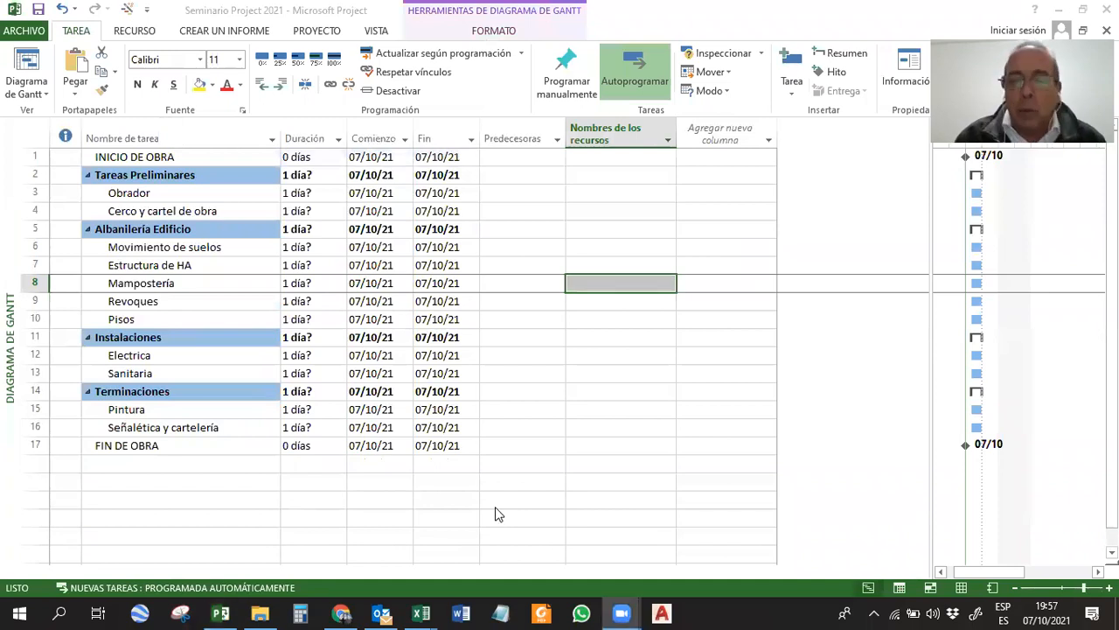
click(501, 427)
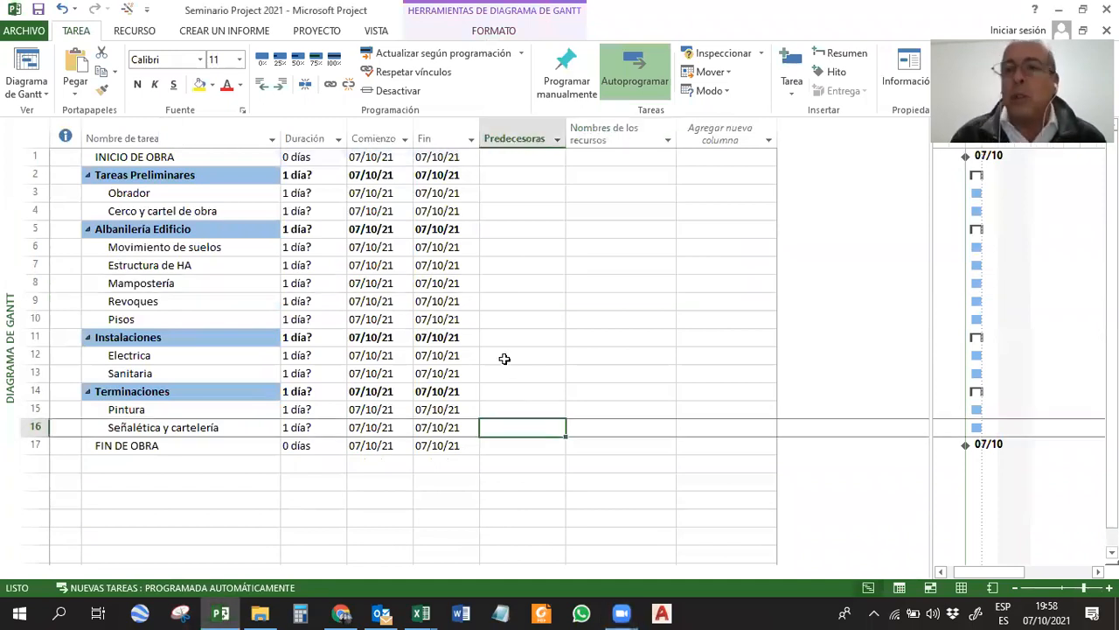
Insert a Costo column before the Predecesoras column in the task table.
right_click(517, 131)
click(564, 260)
text(costos)
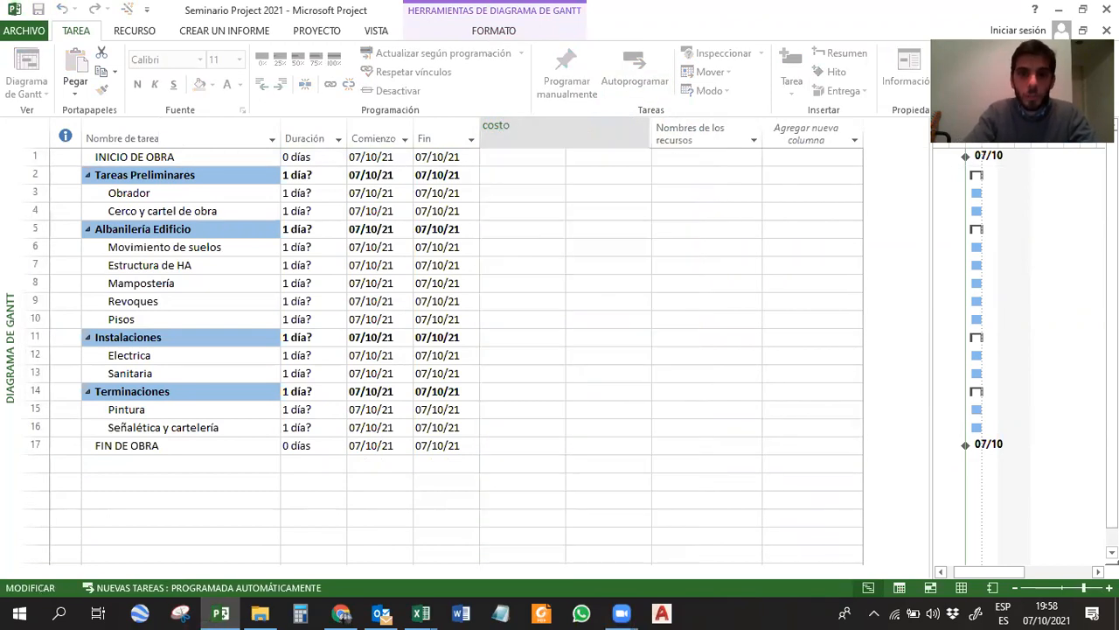
key(Return)
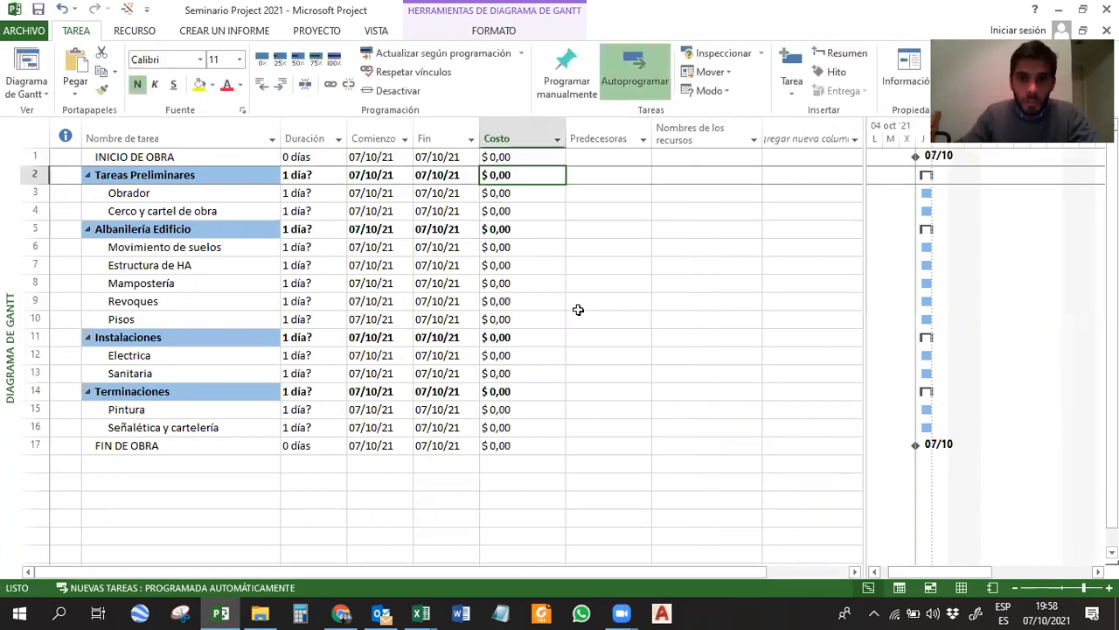
Set the cost of the Obrador task to 25.
click(144, 194)
click(498, 193)
text(25)
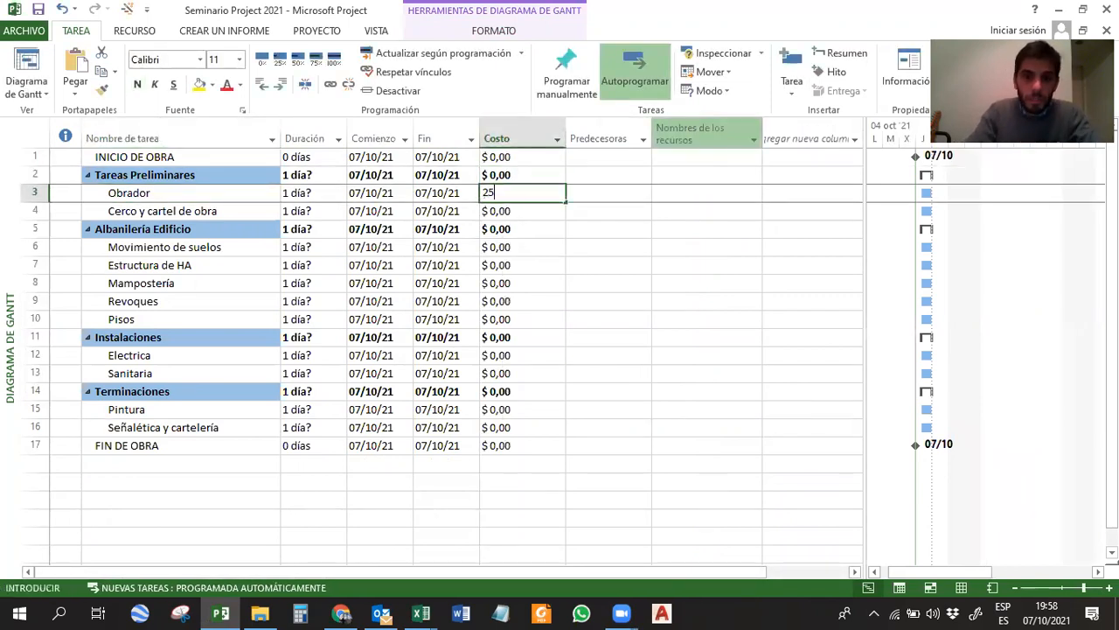
key(Return)
click(525, 196)
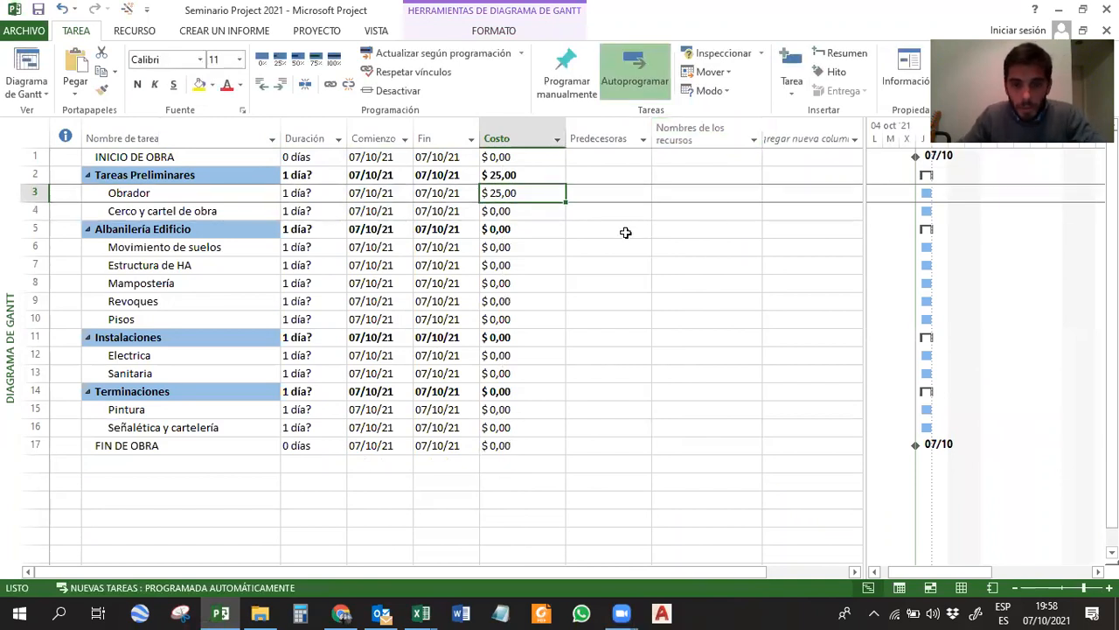
Hide the Costo column from the task table.
click(515, 117)
right_click(516, 132)
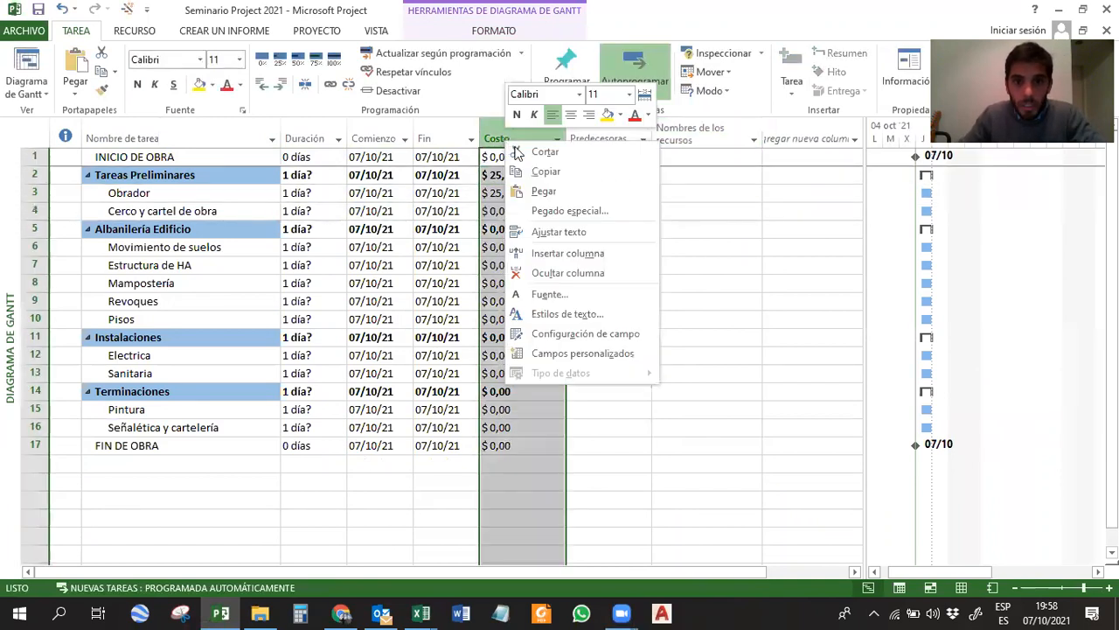
click(543, 275)
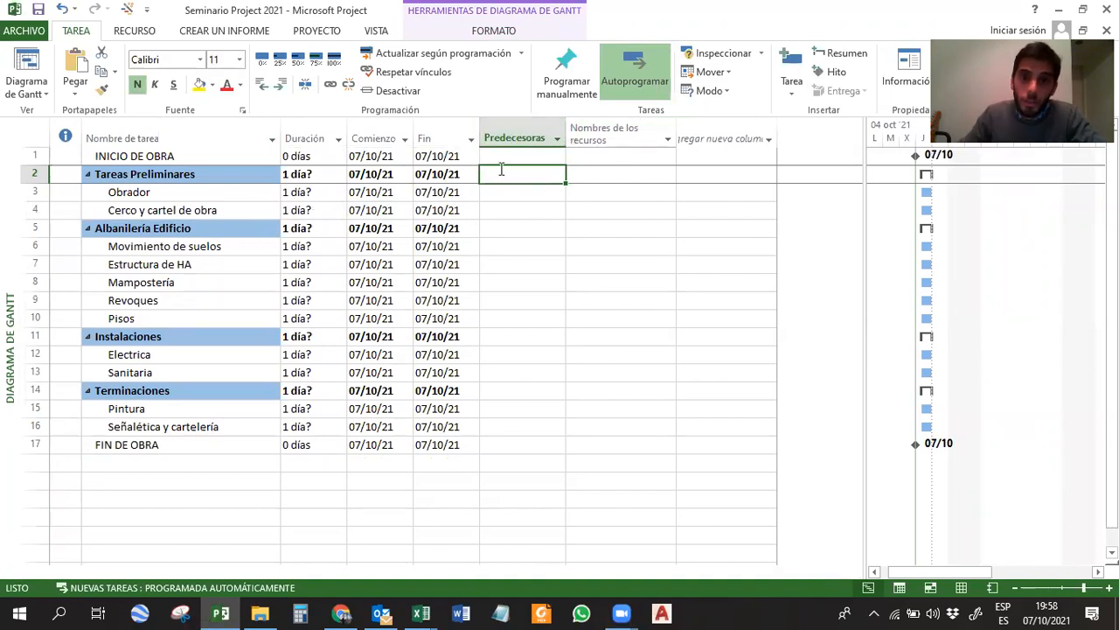
Insert the Costo column again before Predecesoras, choosing the field from the list of available columns.
right_click(515, 137)
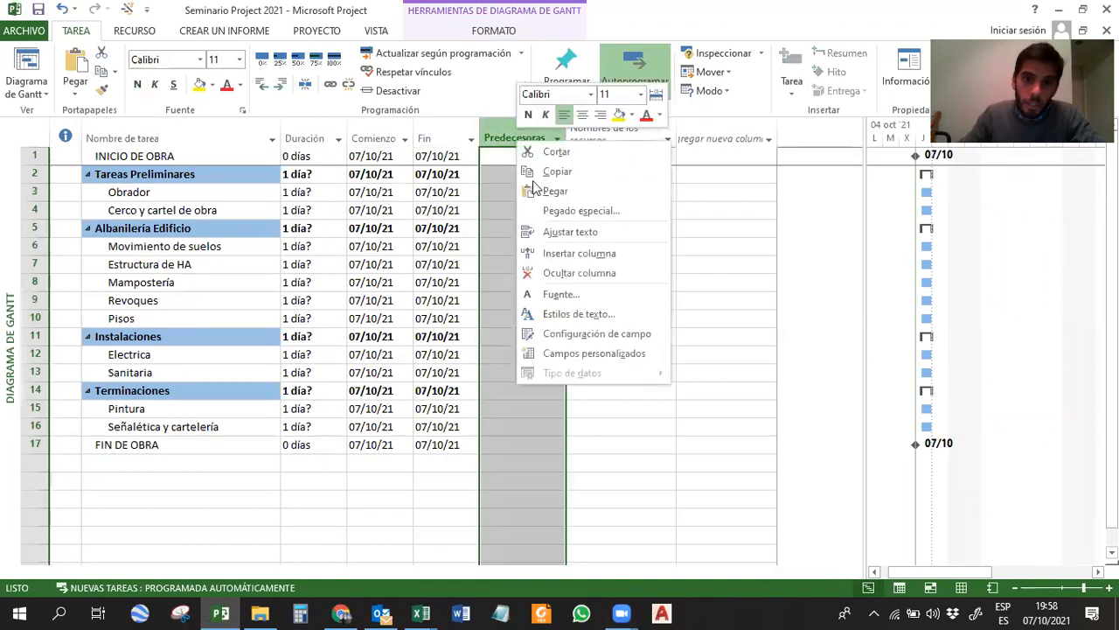
click(567, 252)
drag(696, 179, 687, 236)
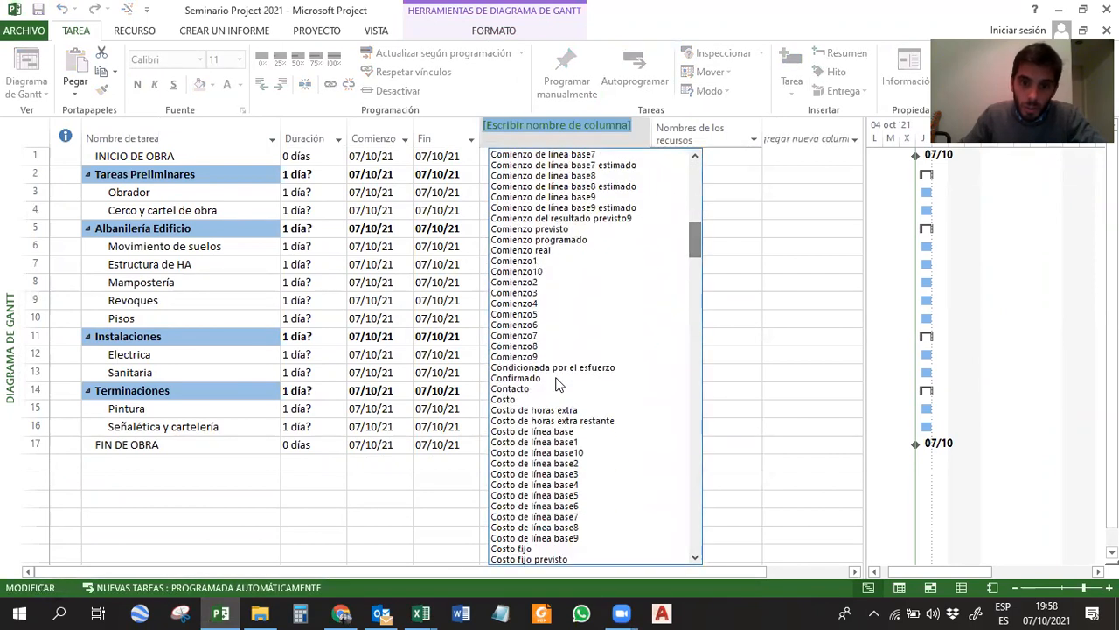
click(505, 400)
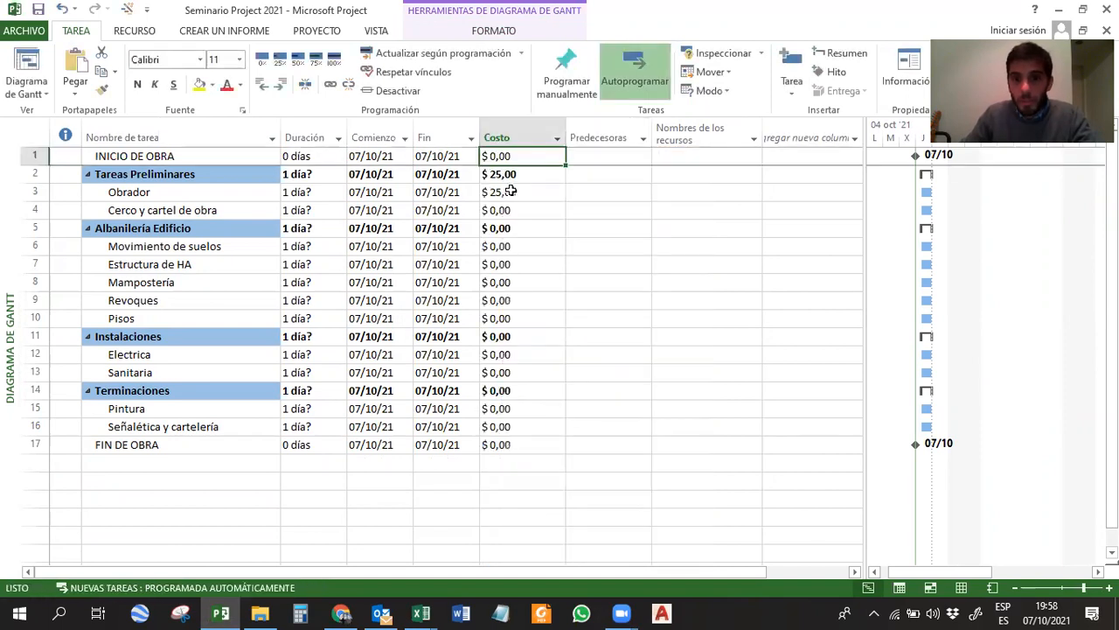
Reset the cost of the Obrador task to 0.
click(513, 189)
click(502, 137)
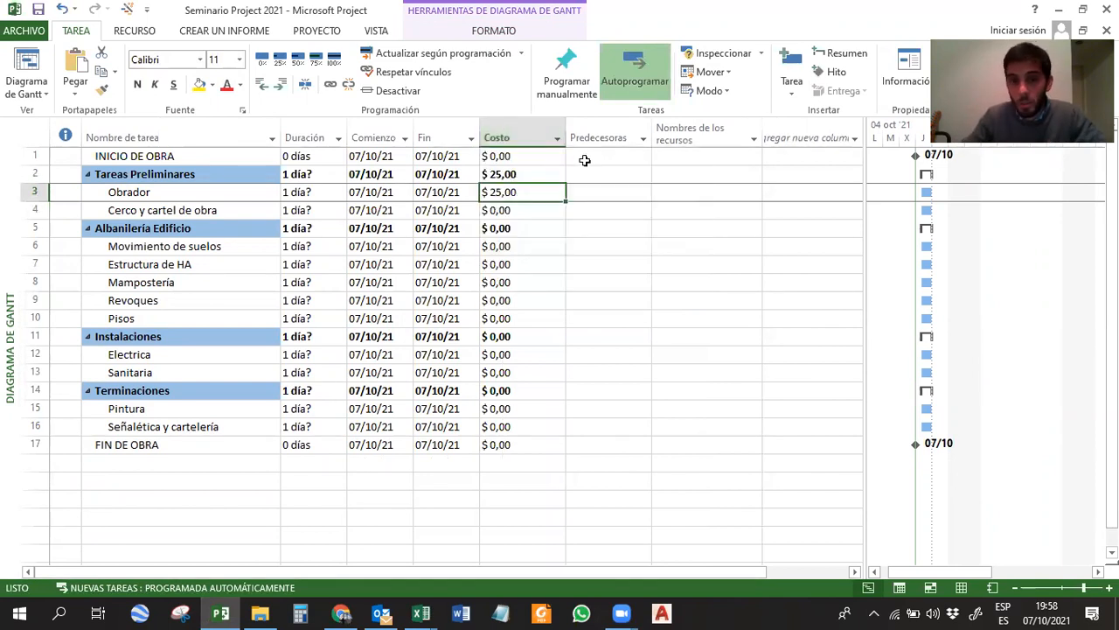
text(0)
key(Return)
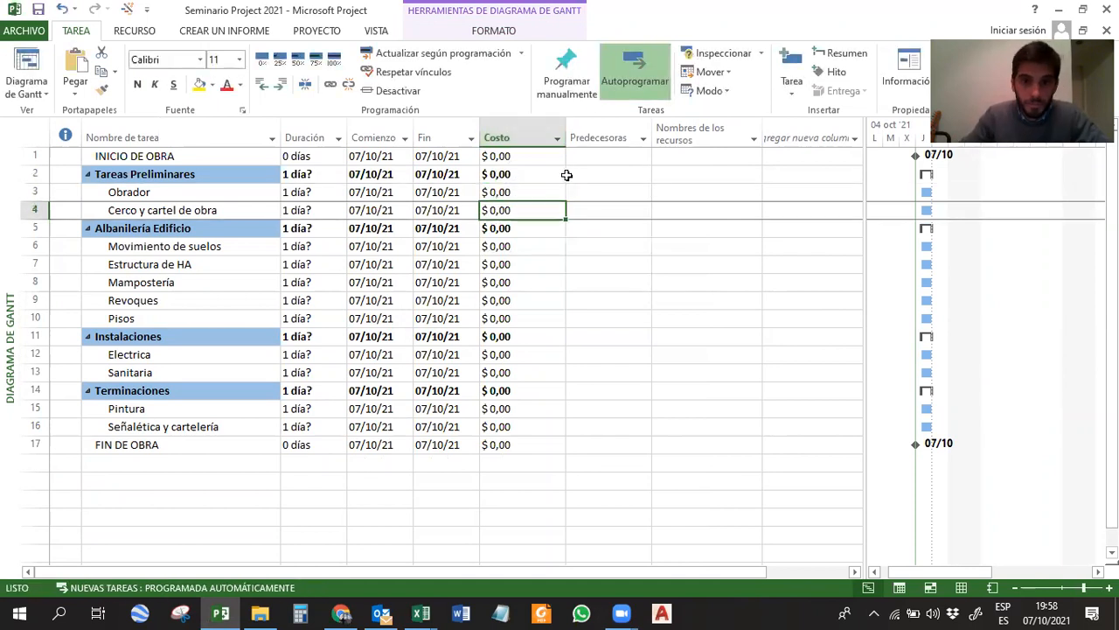
Hide the Costo column so that Predecesoras directly follows Fin.
right_click(532, 130)
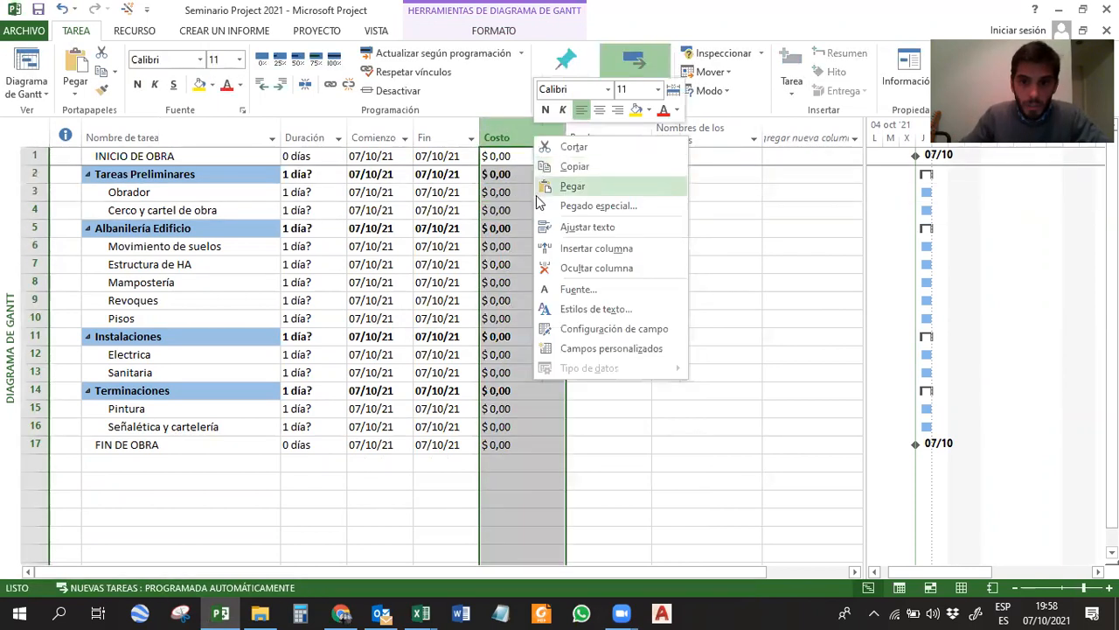
click(568, 268)
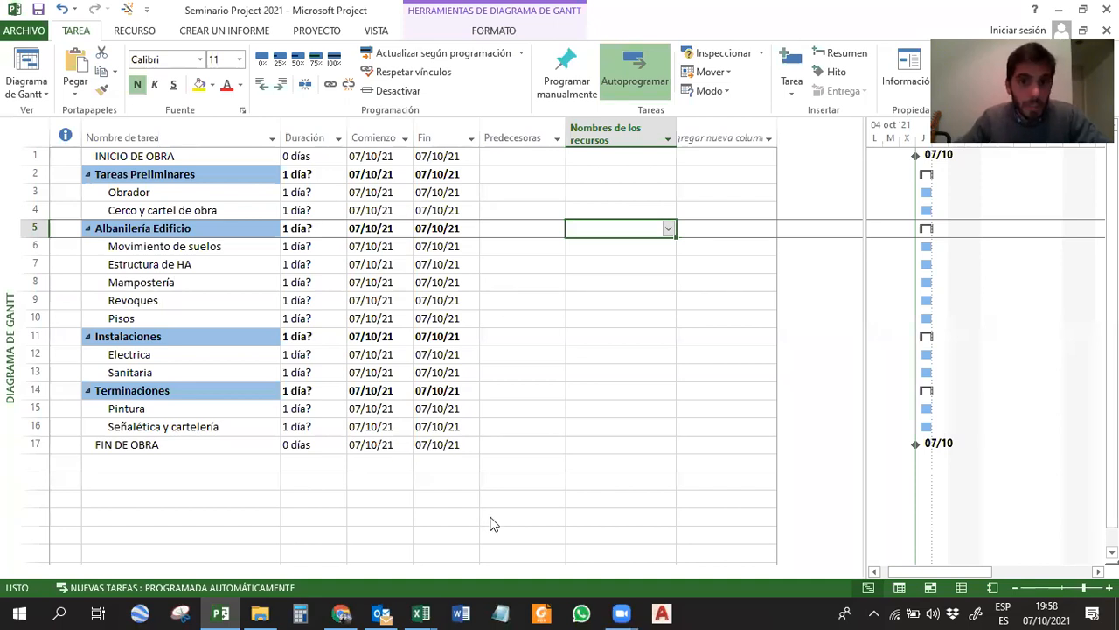
click(568, 528)
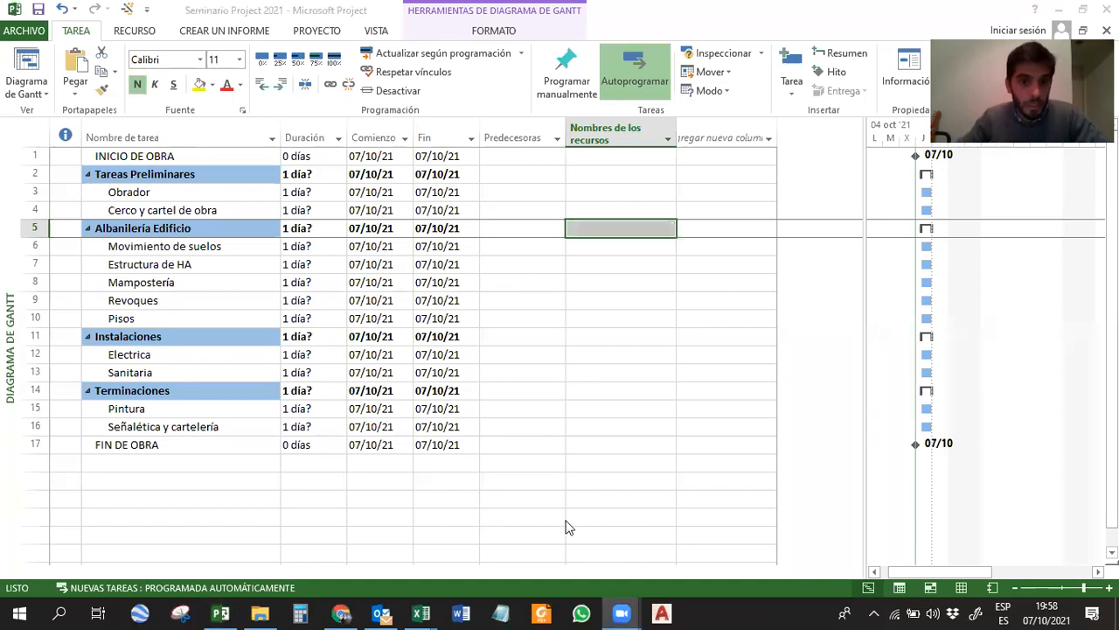
Examine the sorting, grouping and filtering options of the Fin column without applying any of them.
click(472, 145)
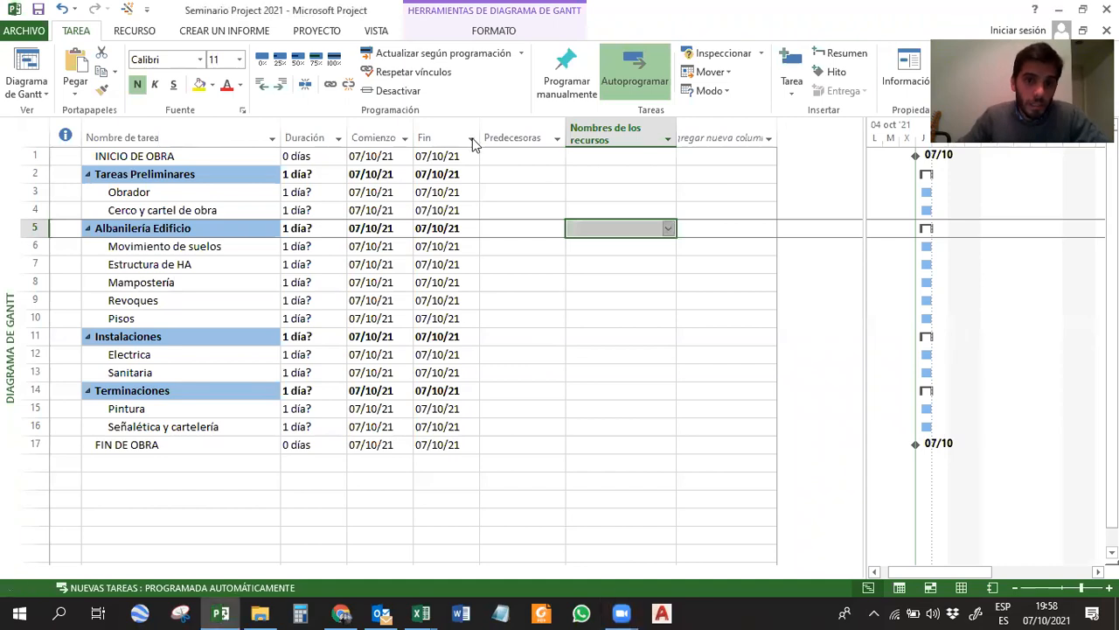
click(472, 141)
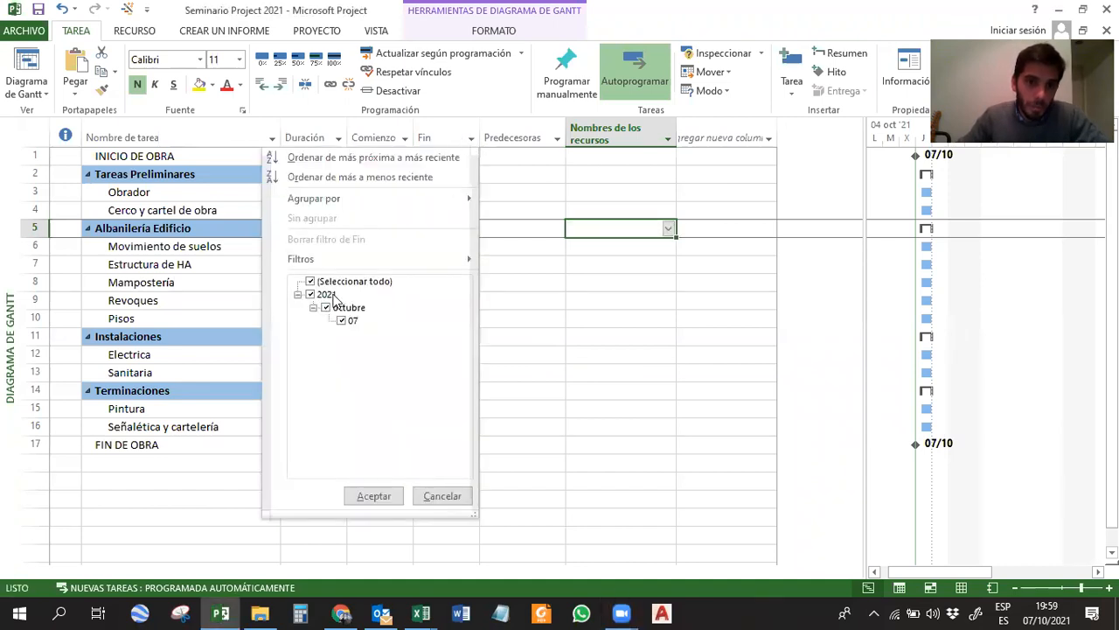
click(533, 323)
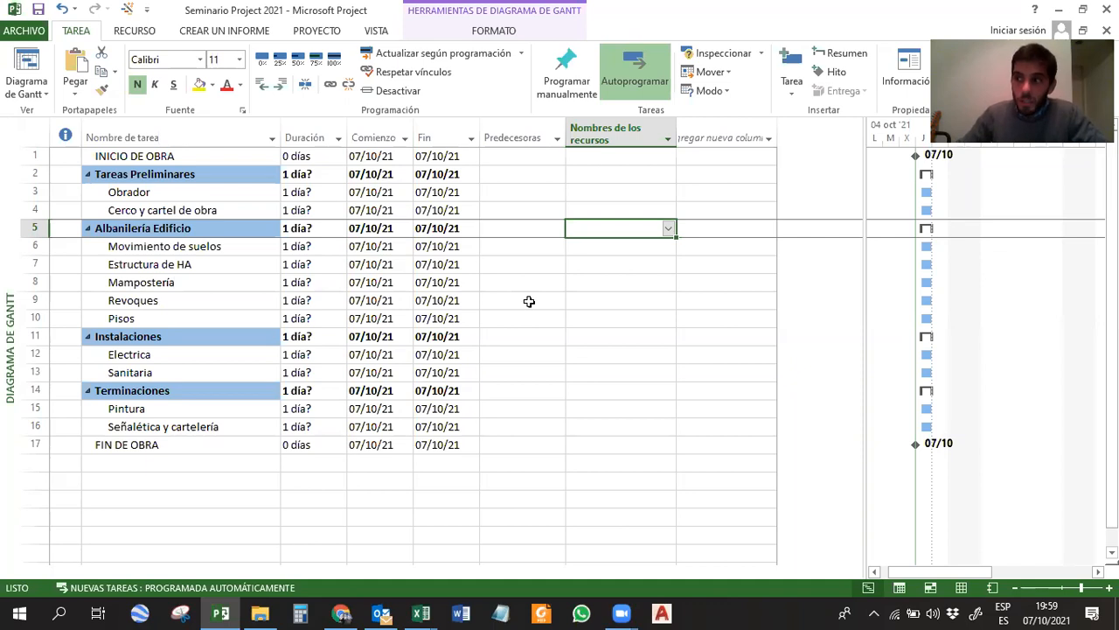
click(136, 174)
click(138, 193)
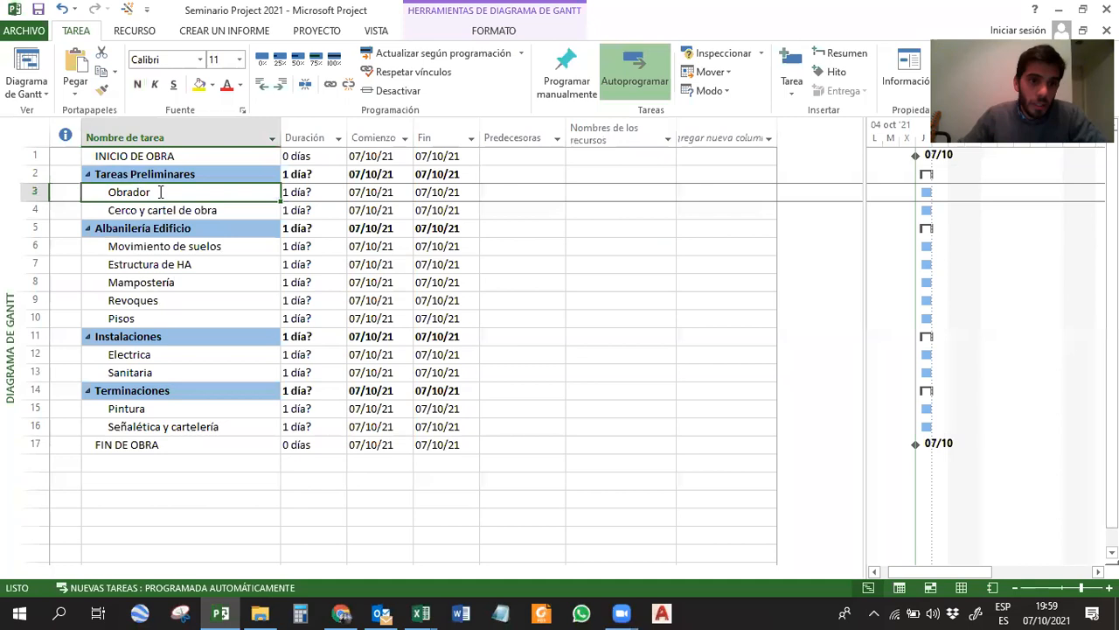
click(151, 157)
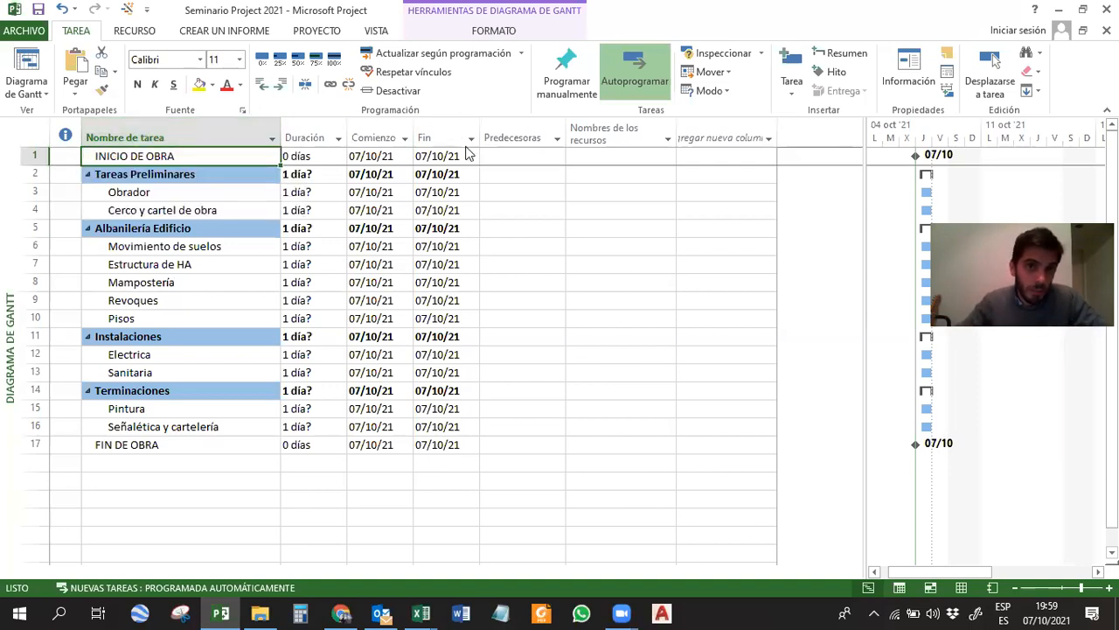
Show the project summary task above INICIO DE OBRA and widen the Gantt chart area up to the Predecesoras column.
click(514, 32)
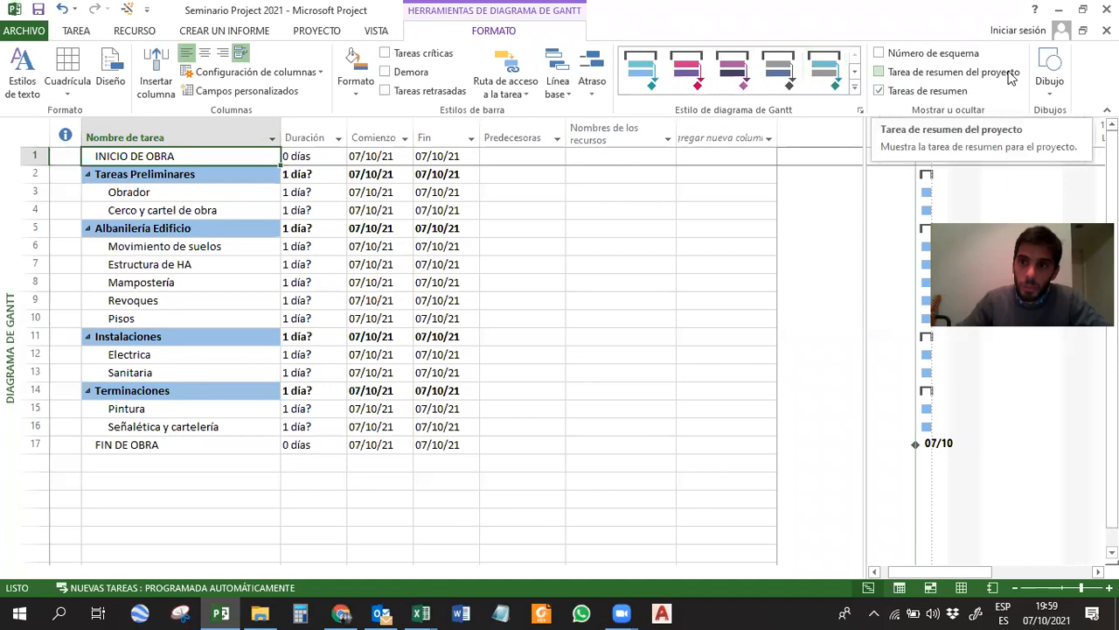
click(889, 74)
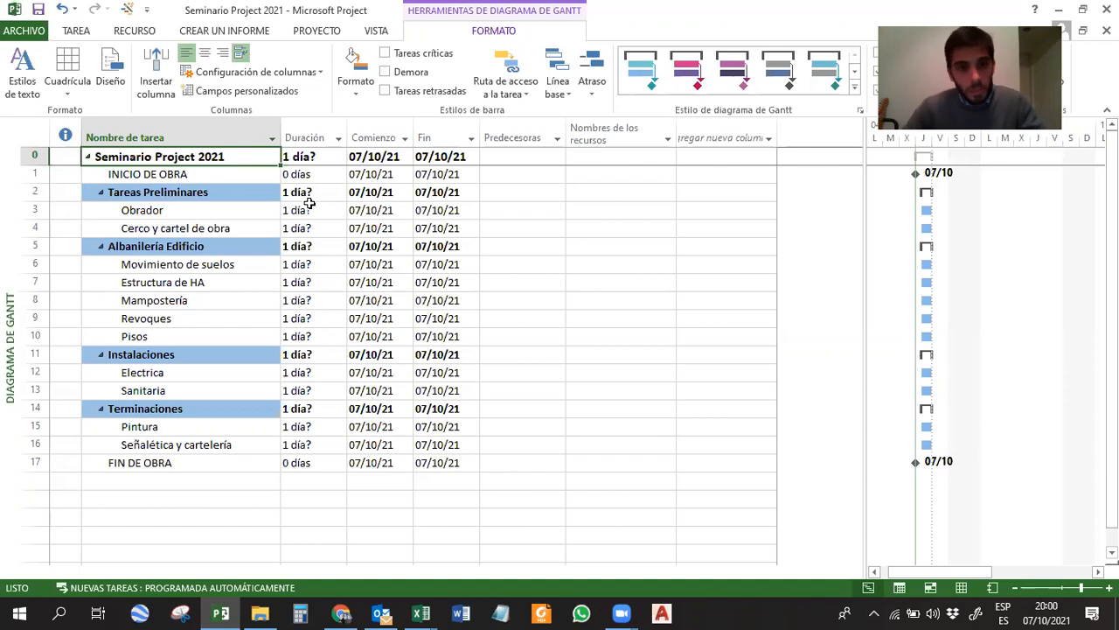
drag(863, 265, 499, 250)
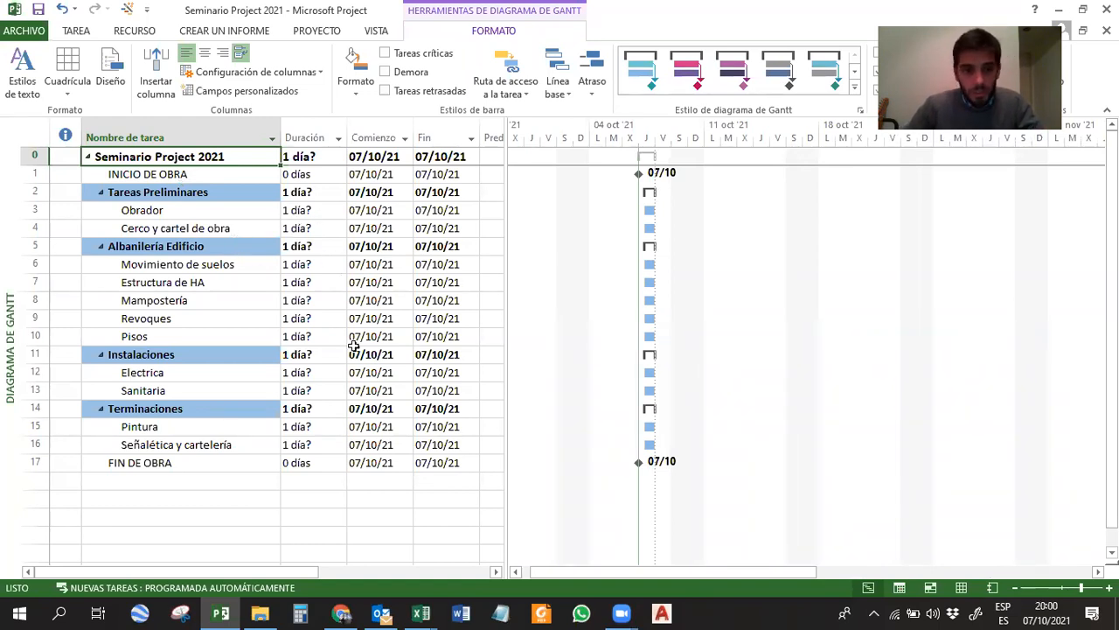
Arrange the project and the Seminario Project 2021 Excel workbook side by side, with the workbook's Hoja1 sheet displayed.
click(312, 210)
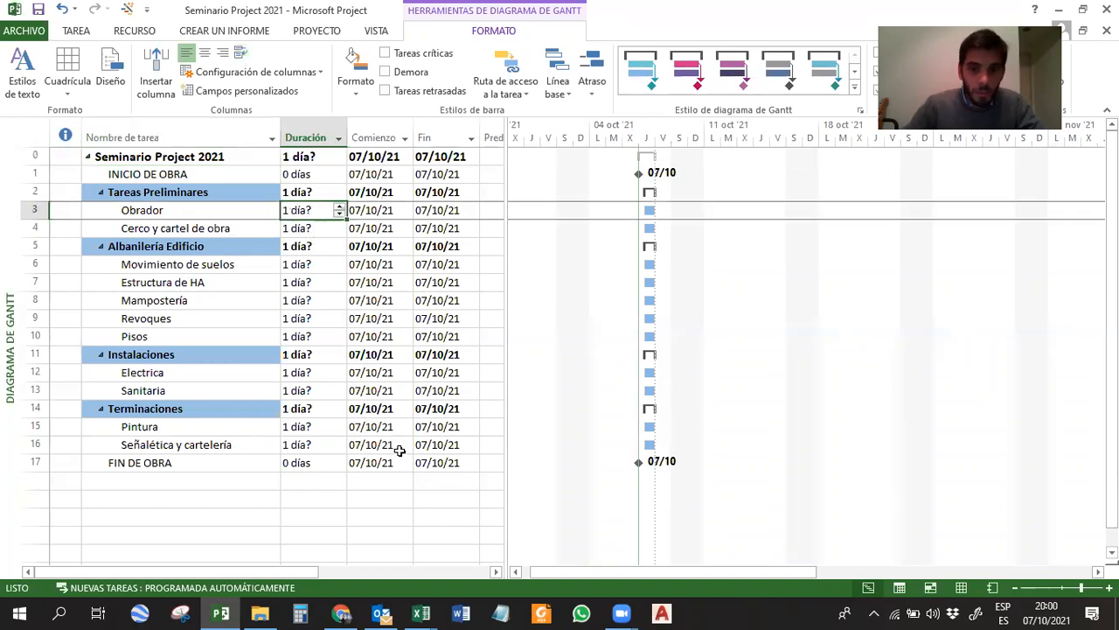
key(super+Left)
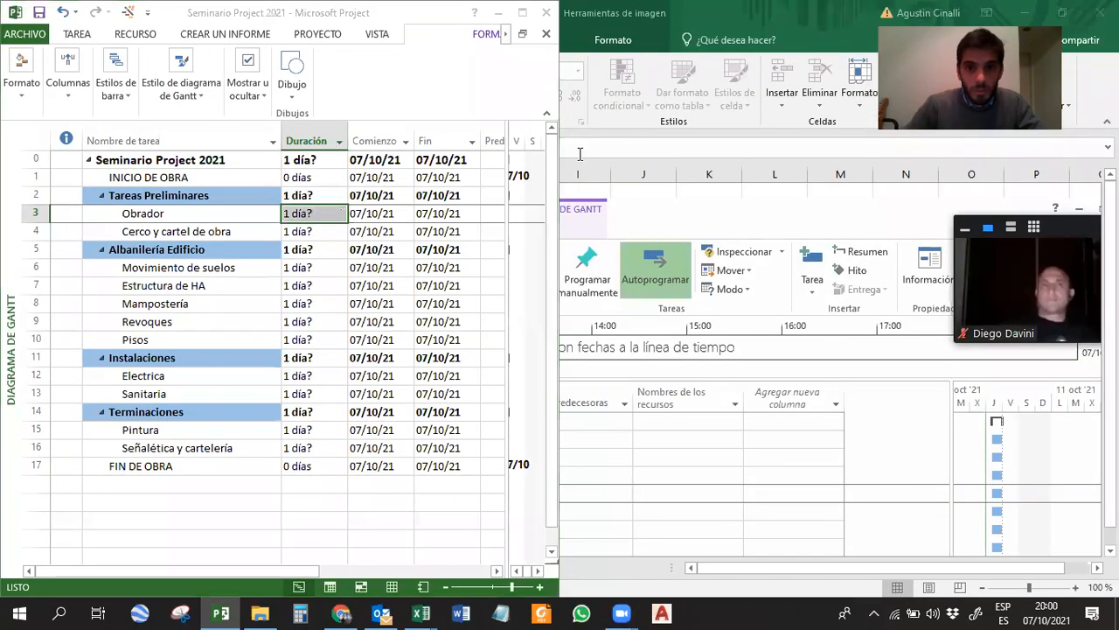
click(678, 140)
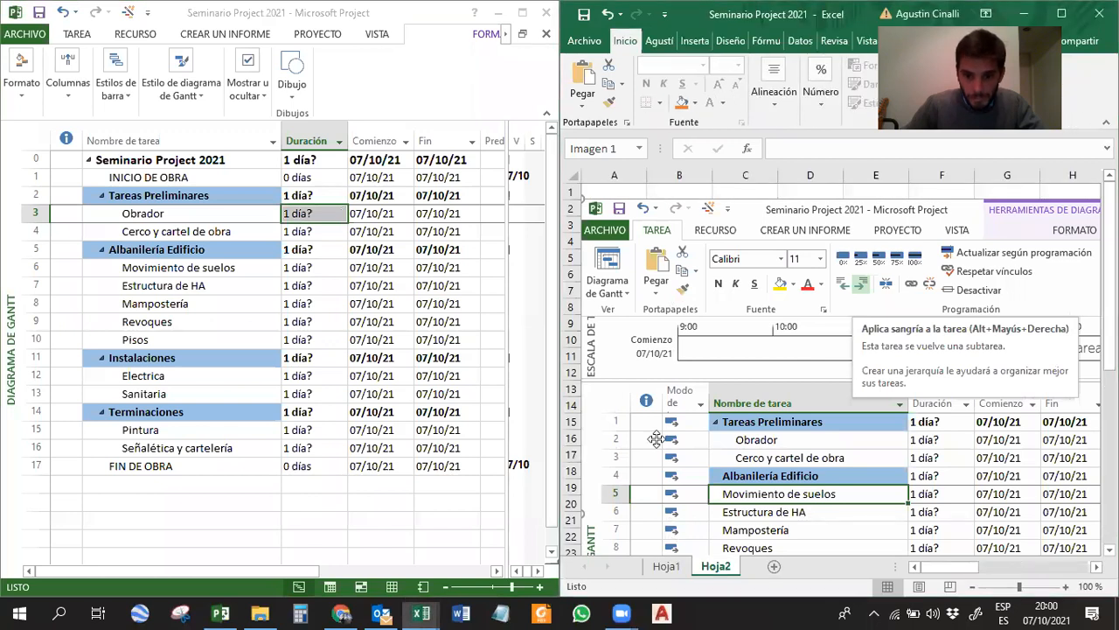
click(666, 566)
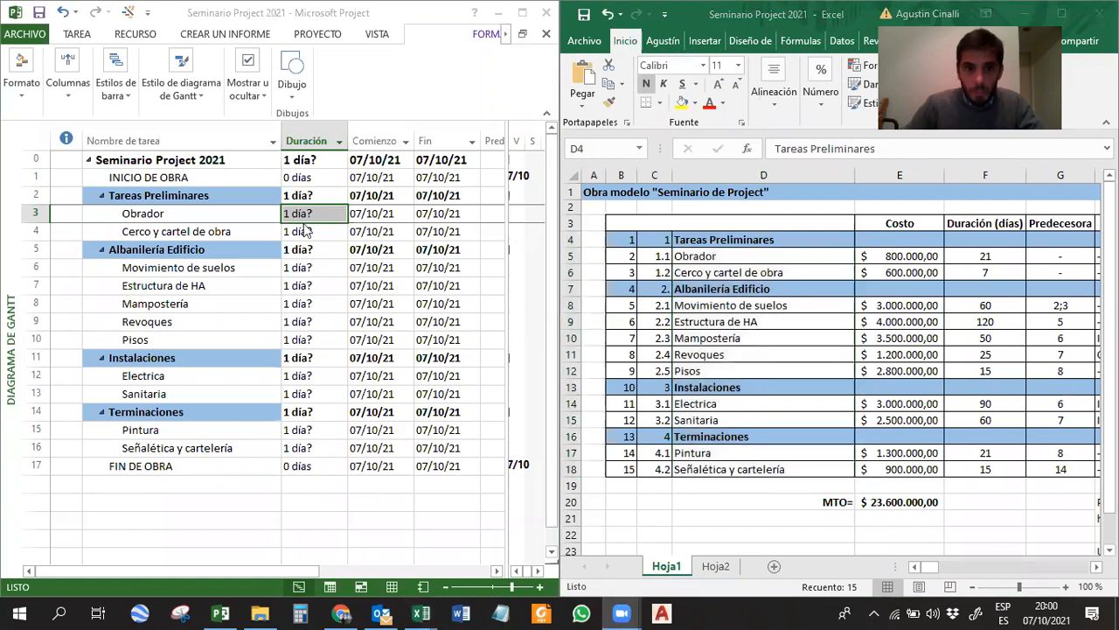
Set the duration of the Obrador task to 21 days.
click(276, 211)
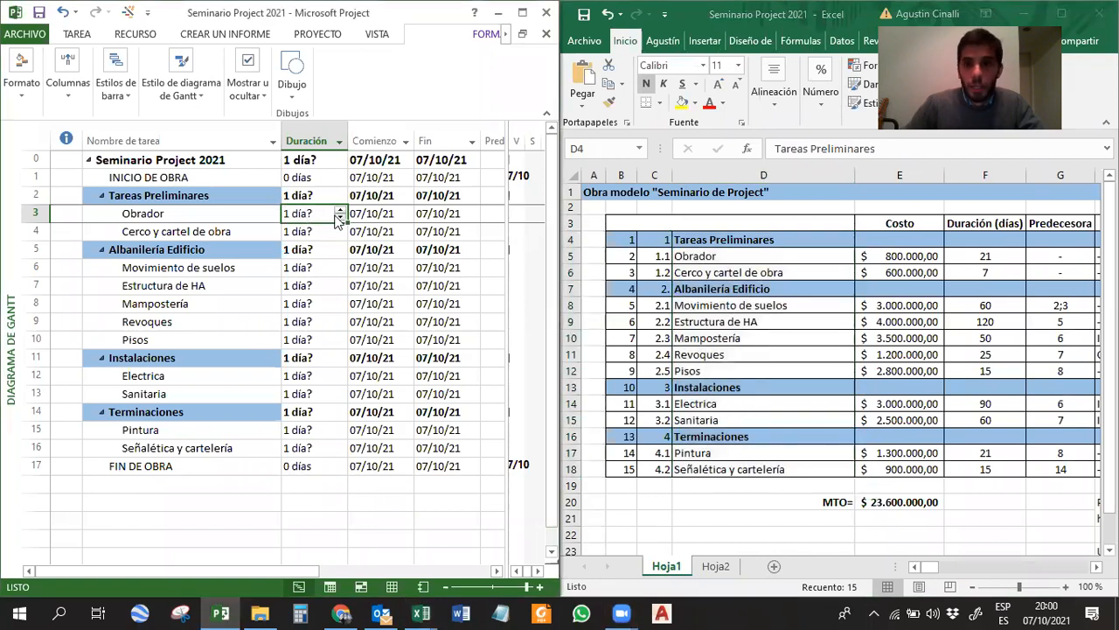
text(21)
key(Return)
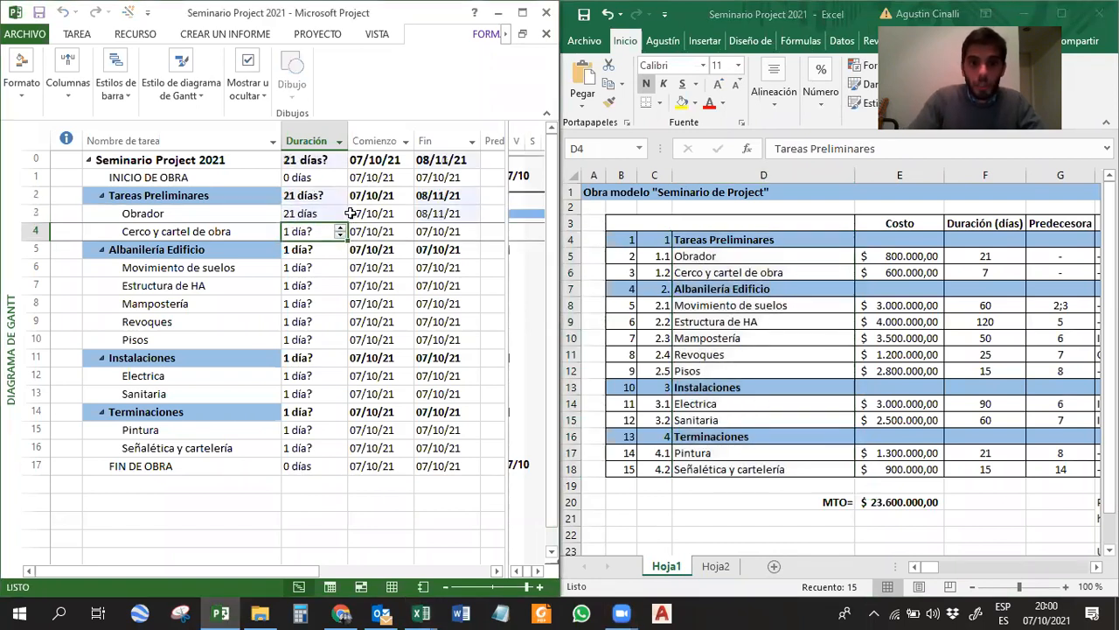
Set the duration of the Cerco y cartel de obra task to 7 days in its task information.
click(326, 215)
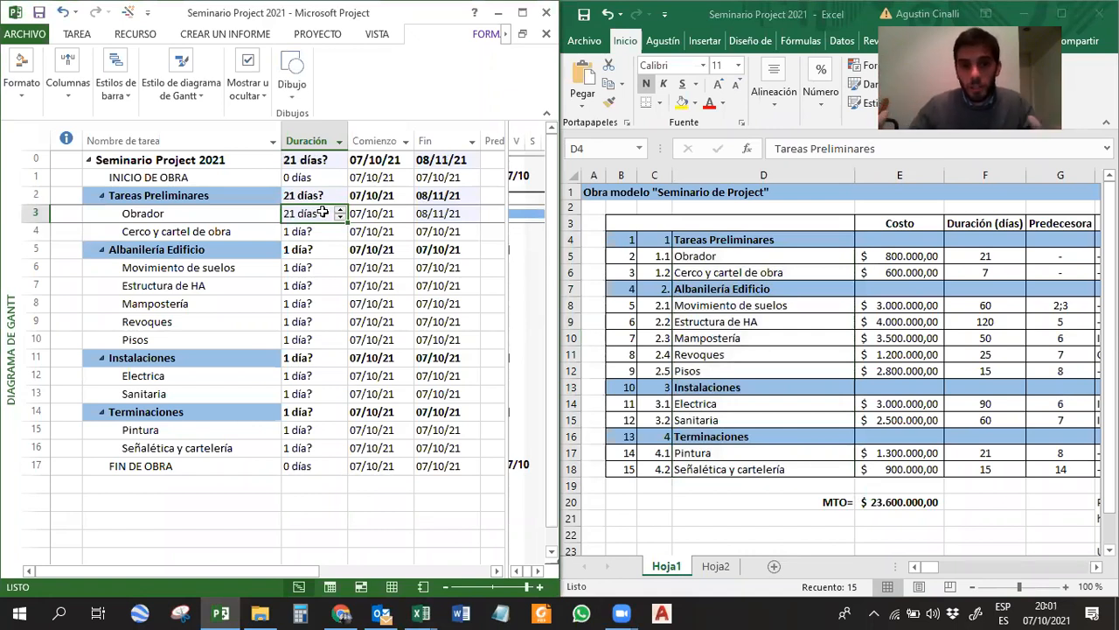
double_click(217, 231)
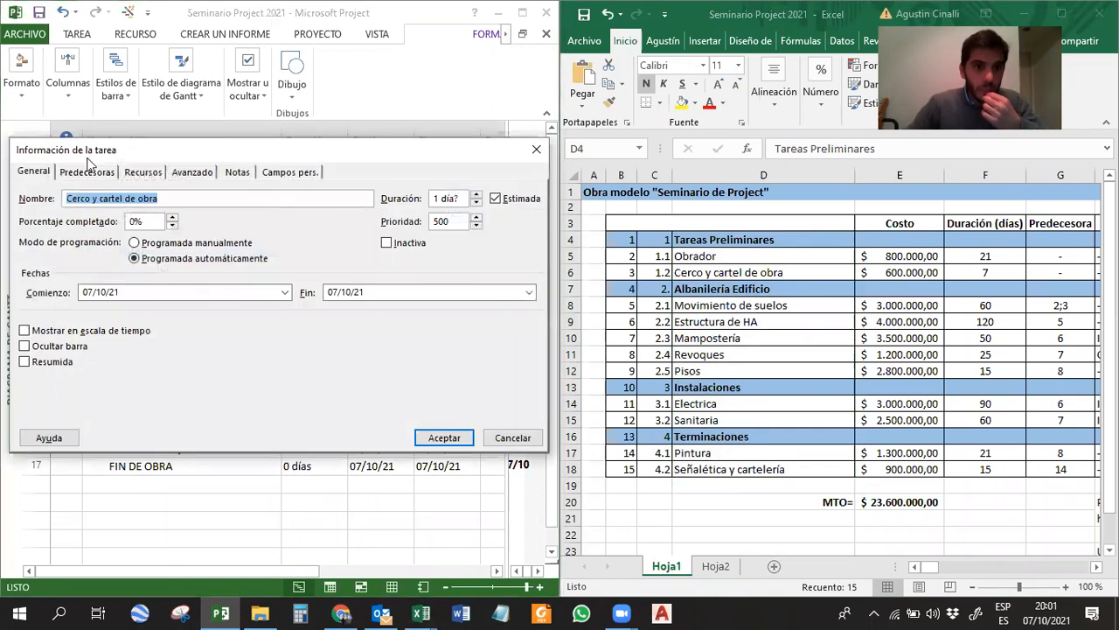
click(460, 198)
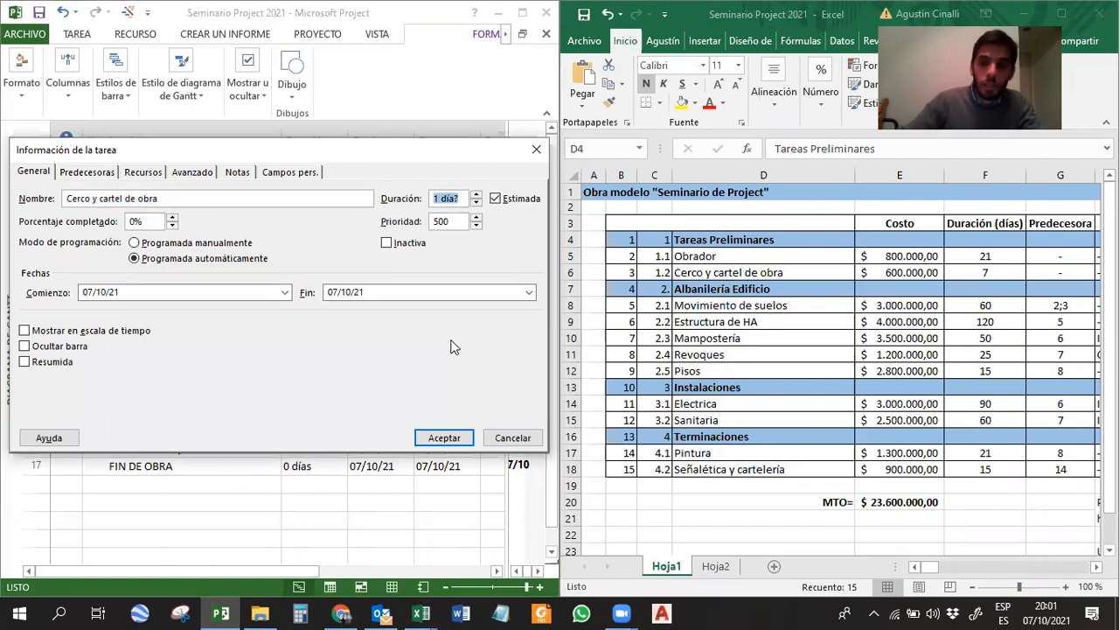
text(7)
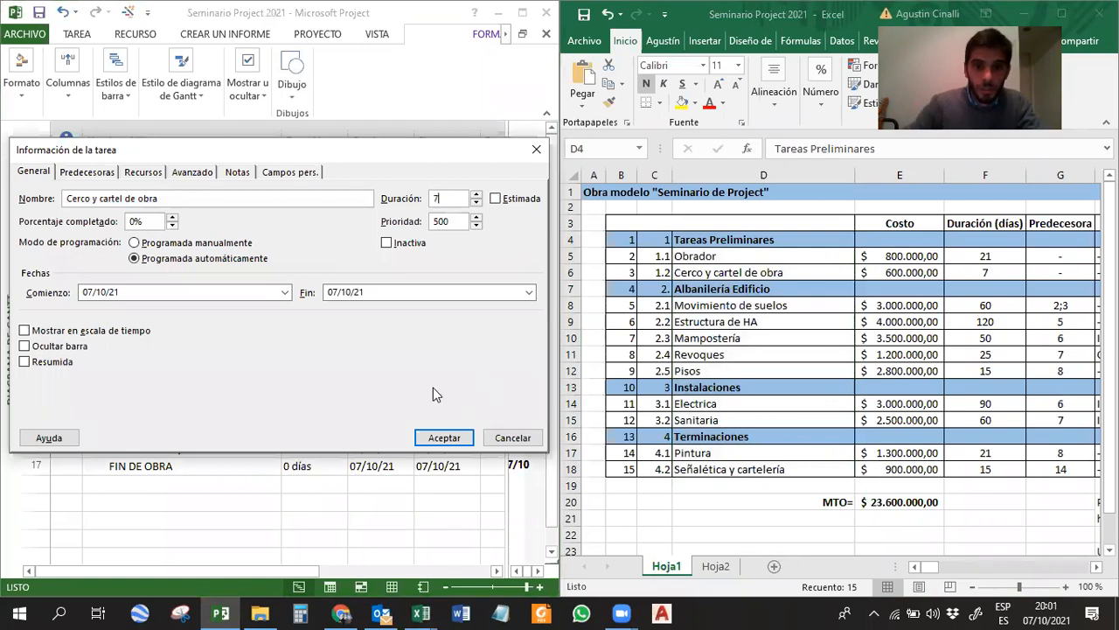
click(446, 437)
click(311, 230)
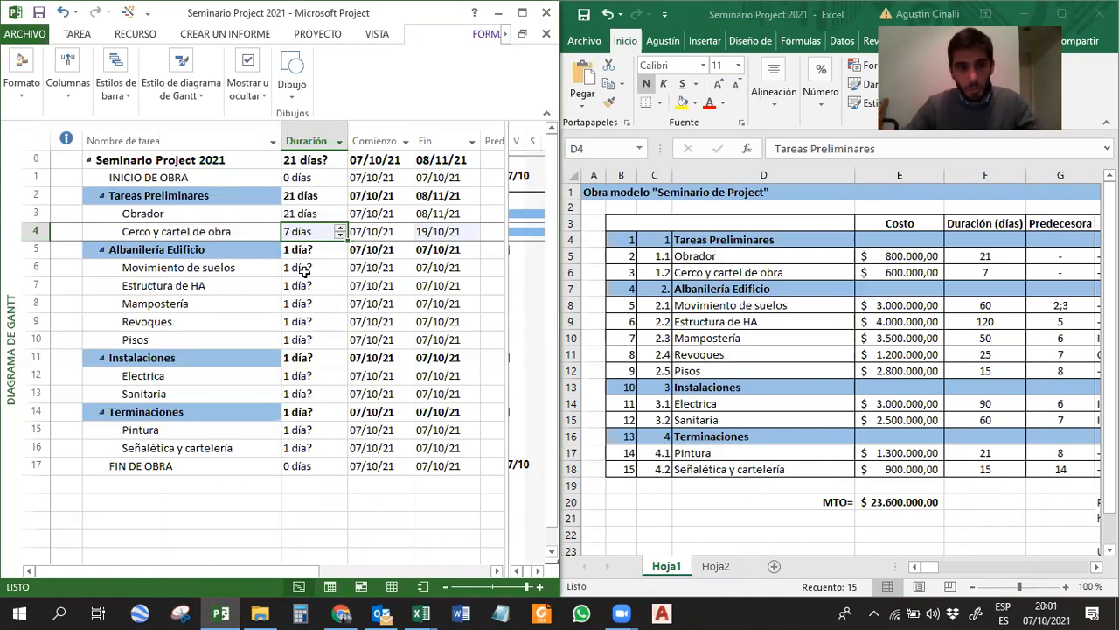
Set the Albanilería Edificio durations: Movimiento de suelos 60, Estructura de HA 120, Mampostería 50, Revoques 25 and Pisos 15 days.
click(304, 271)
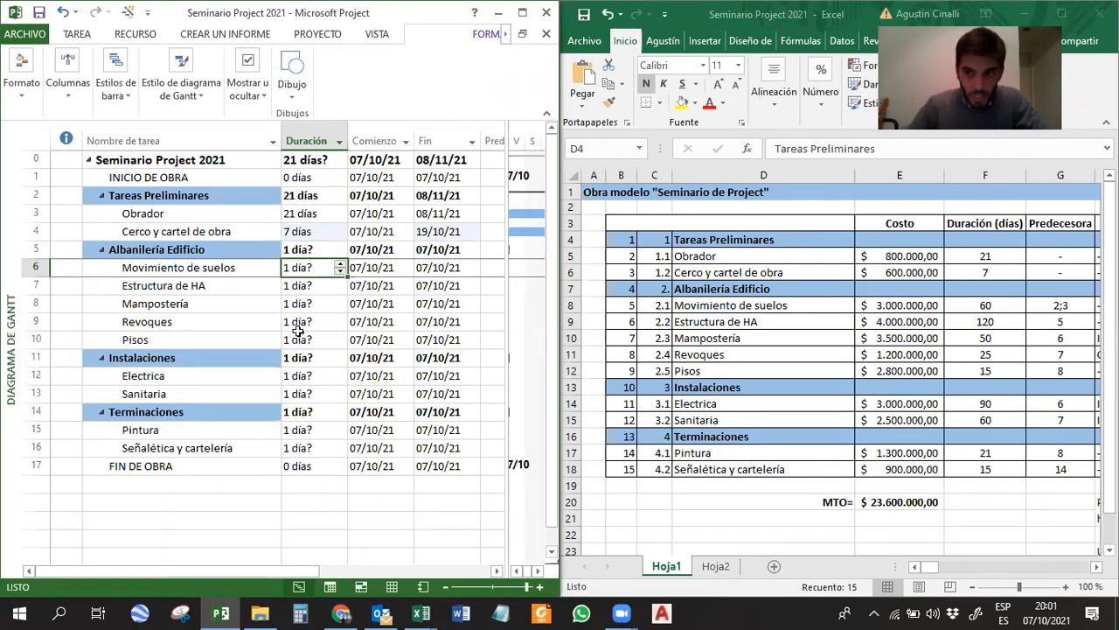
text(60)
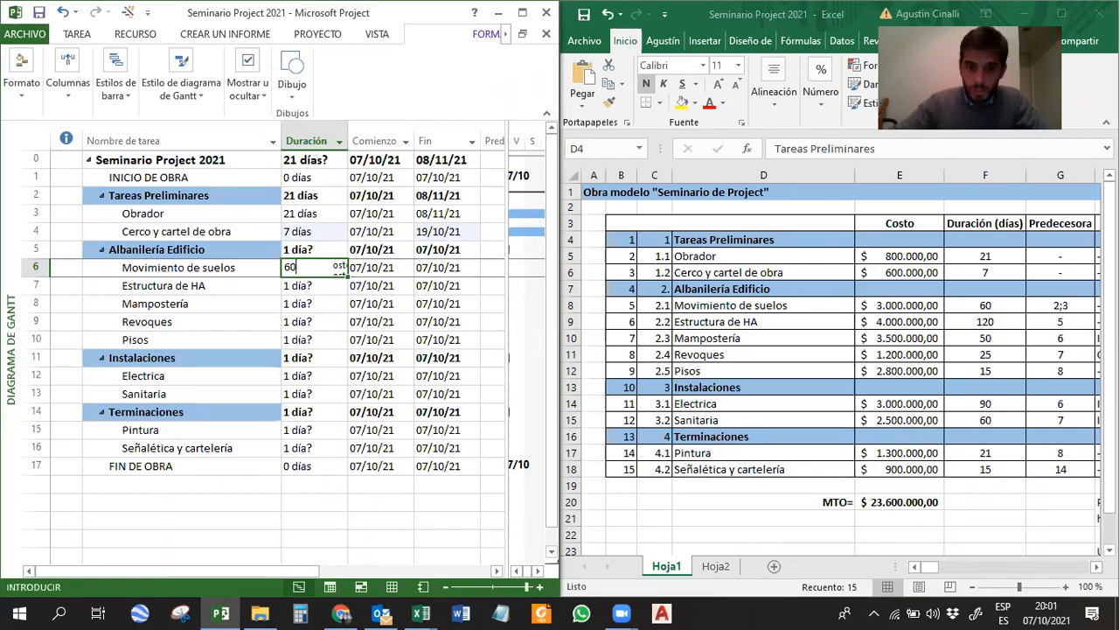
key(Return)
text(120)
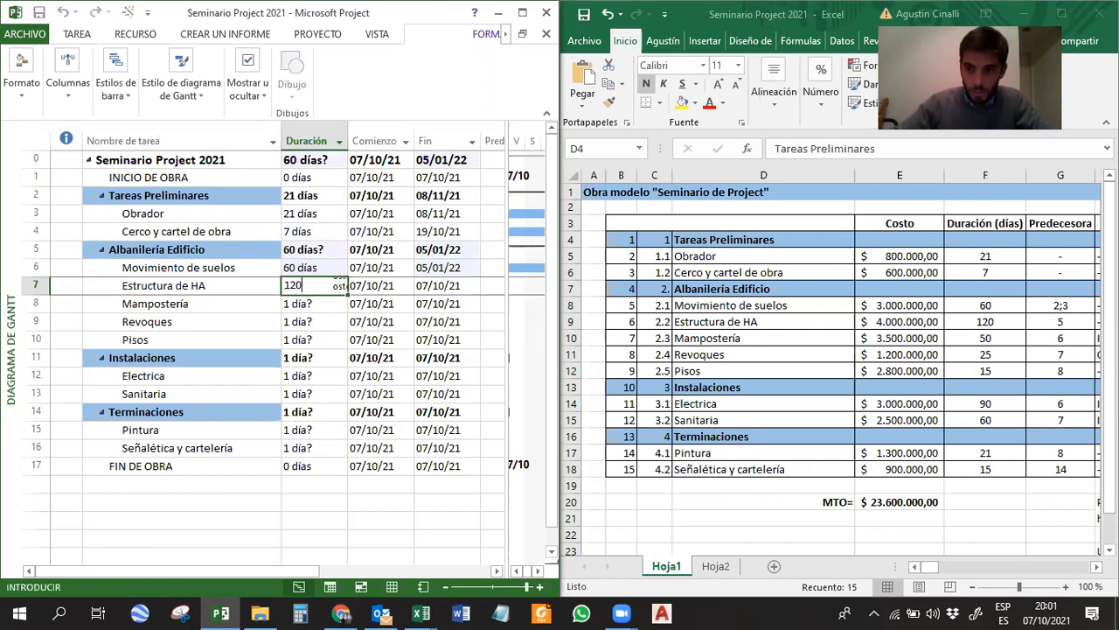
key(Return)
text(50)
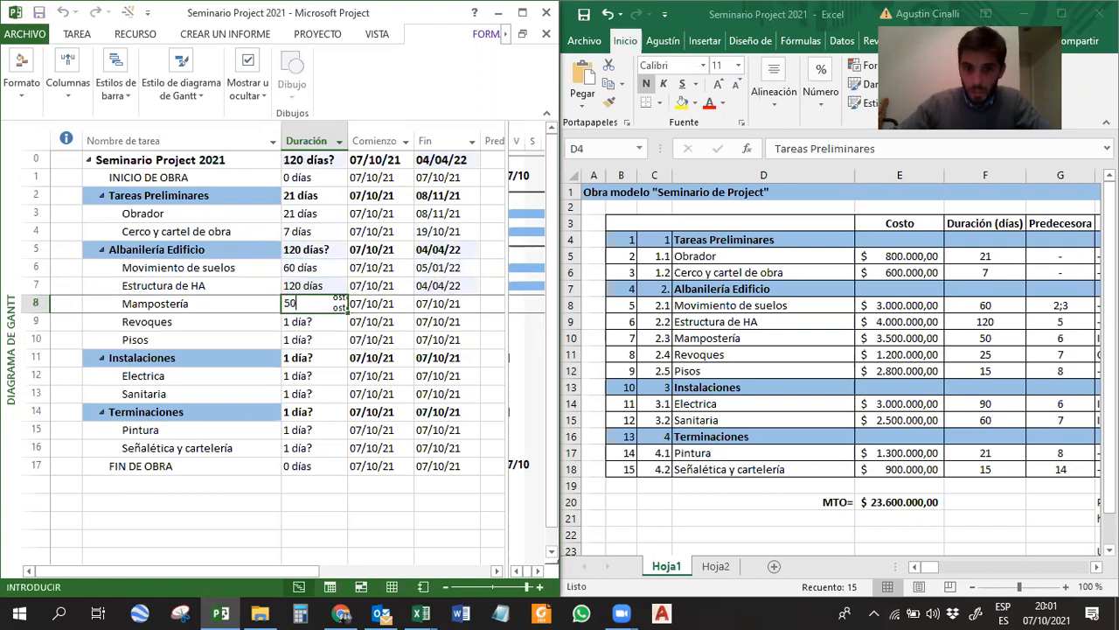
key(Return)
text(25)
key(Return)
text(15)
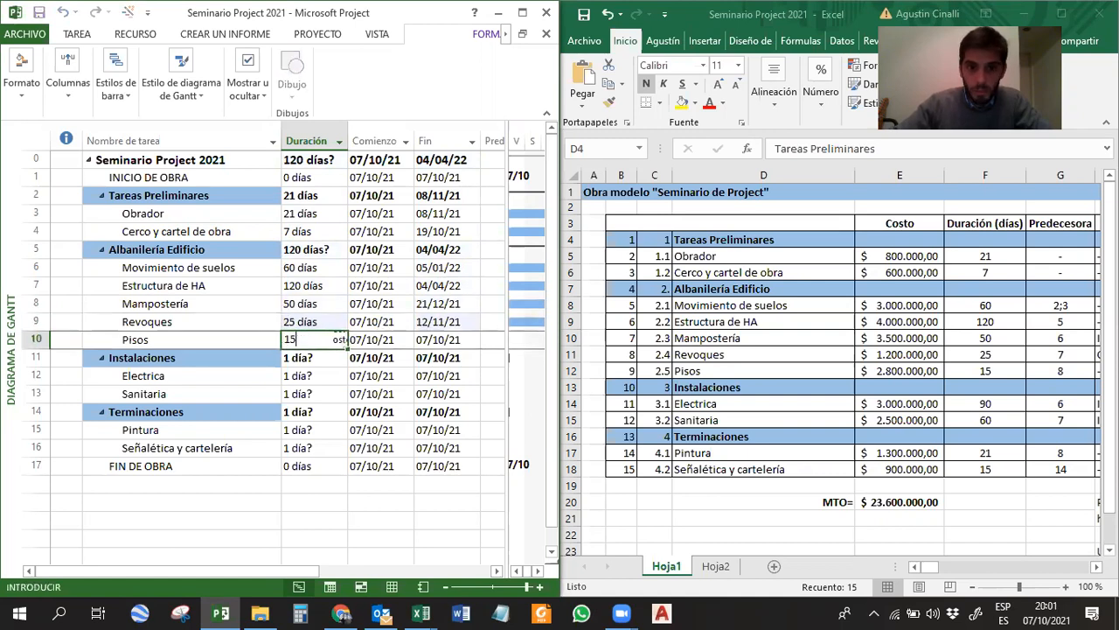
key(Return)
key(Return)
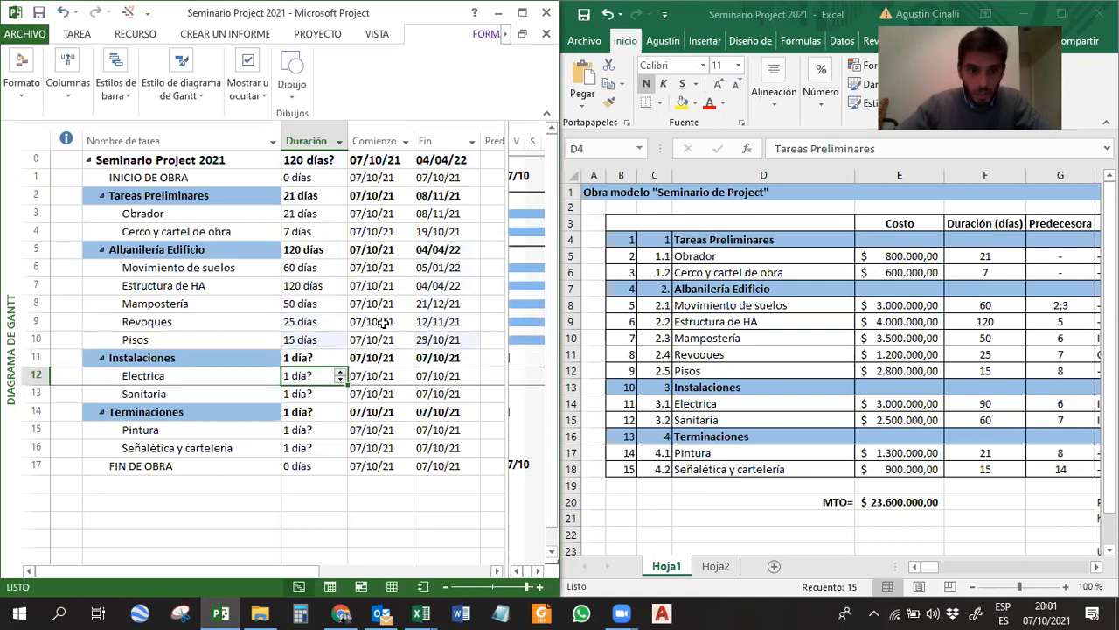
Set the Instalaciones task durations to 90 days for Electrica and 60 days for Sanitaria.
text(90)
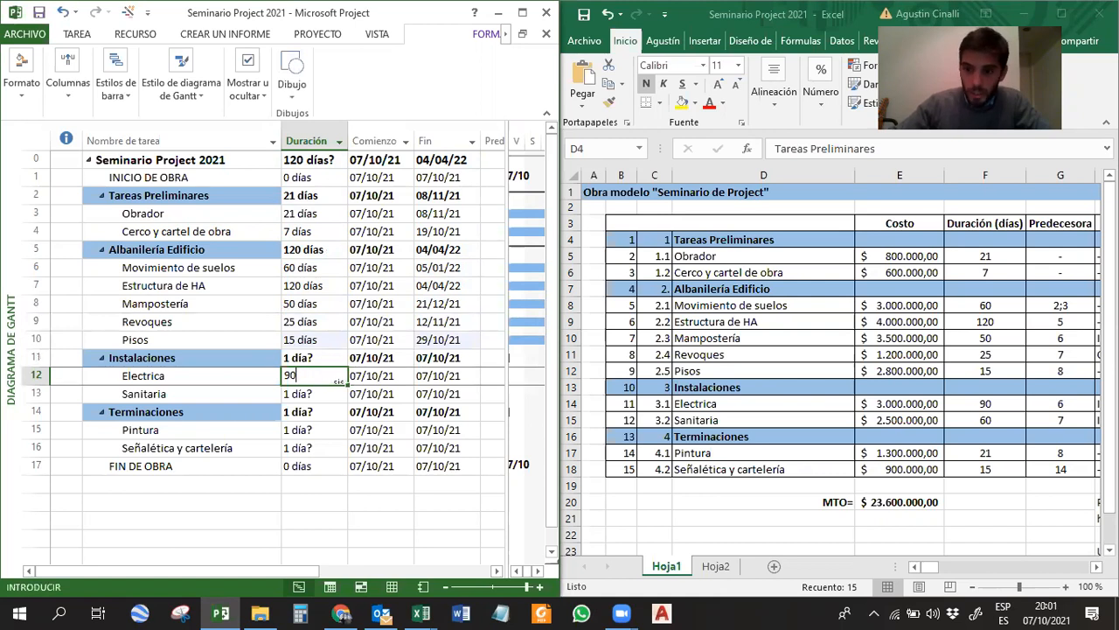
key(Return)
text(60)
key(Return)
key(Return)
key(Return)
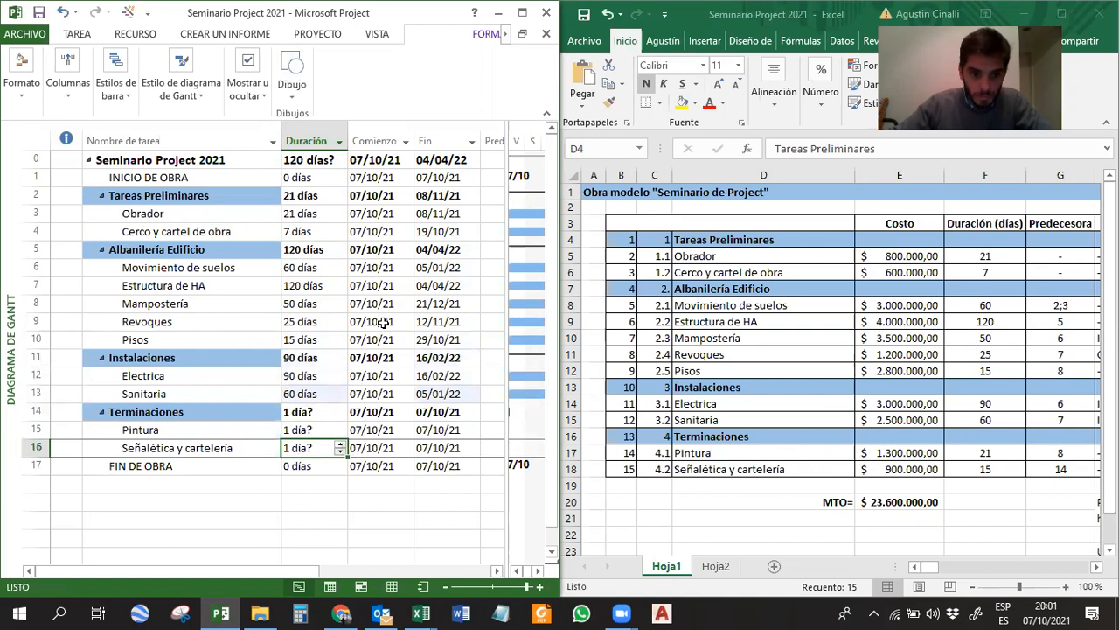
Set the Terminaciones task durations to 21 days for Pintura and 15 days for Señalética y cartelería.
key(Up)
text(21)
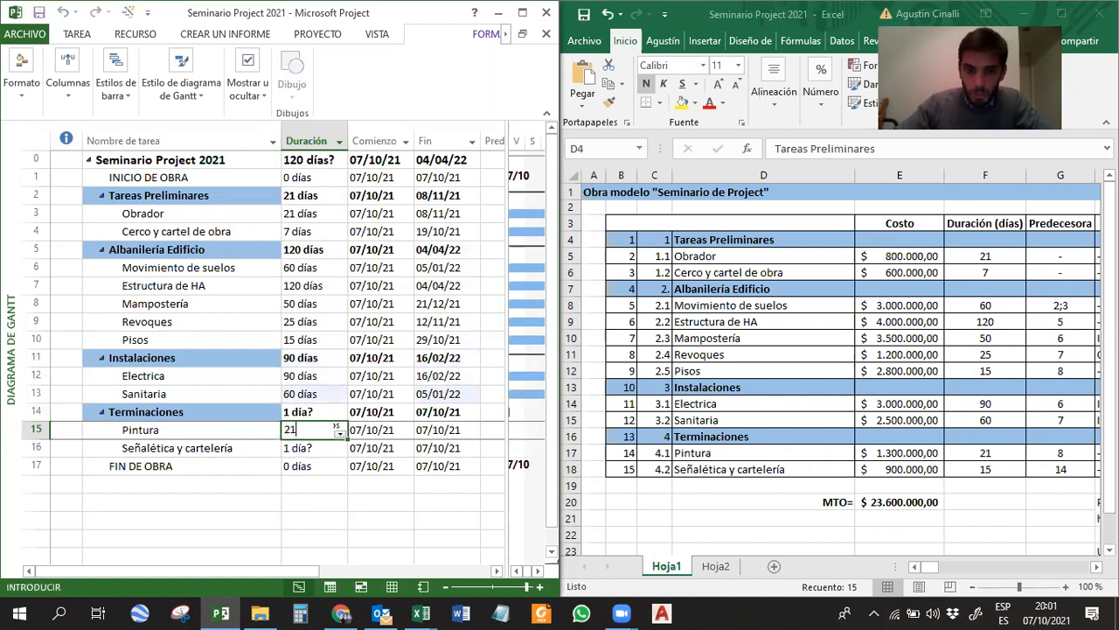
key(Return)
text(15)
key(Return)
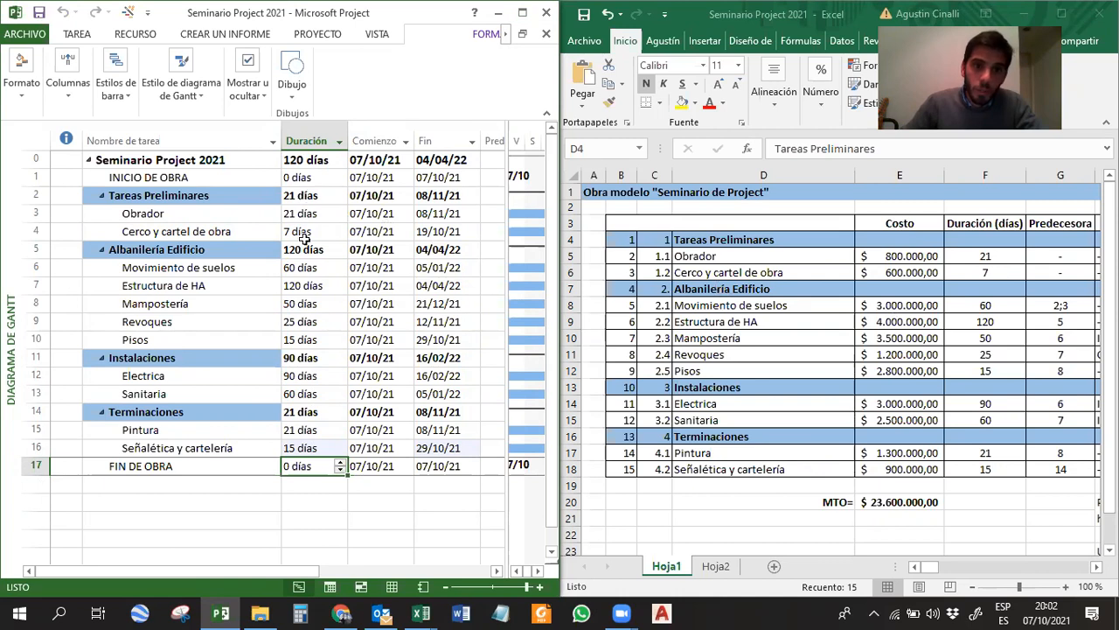
Maximize the project window and compare the Albanilería Edificio summary duration with the durations of its subtasks.
click(522, 13)
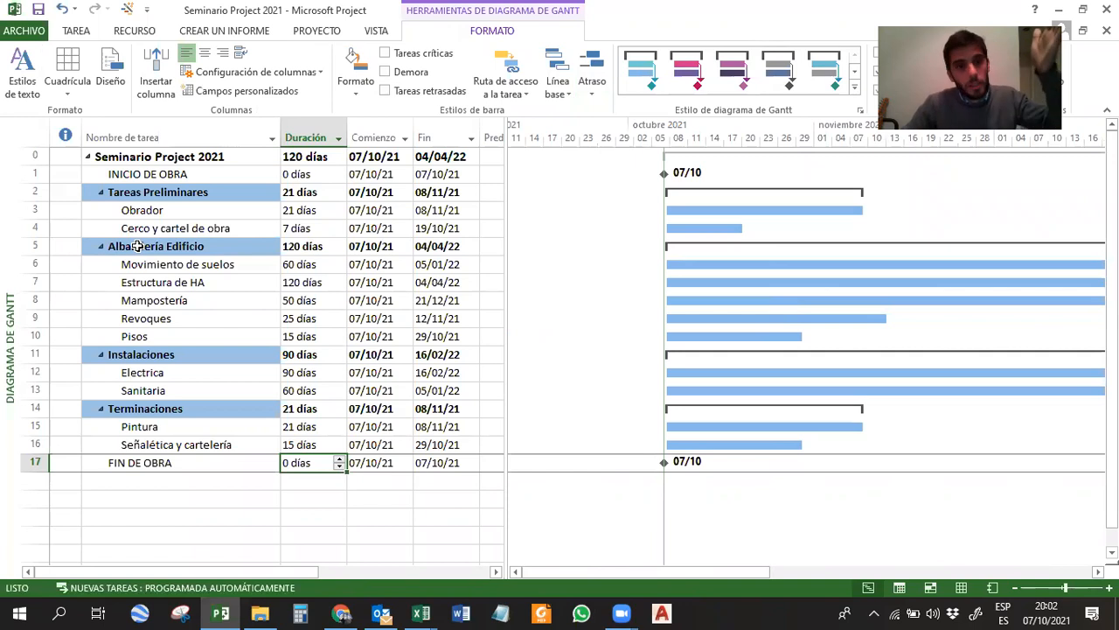
drag(225, 264, 218, 339)
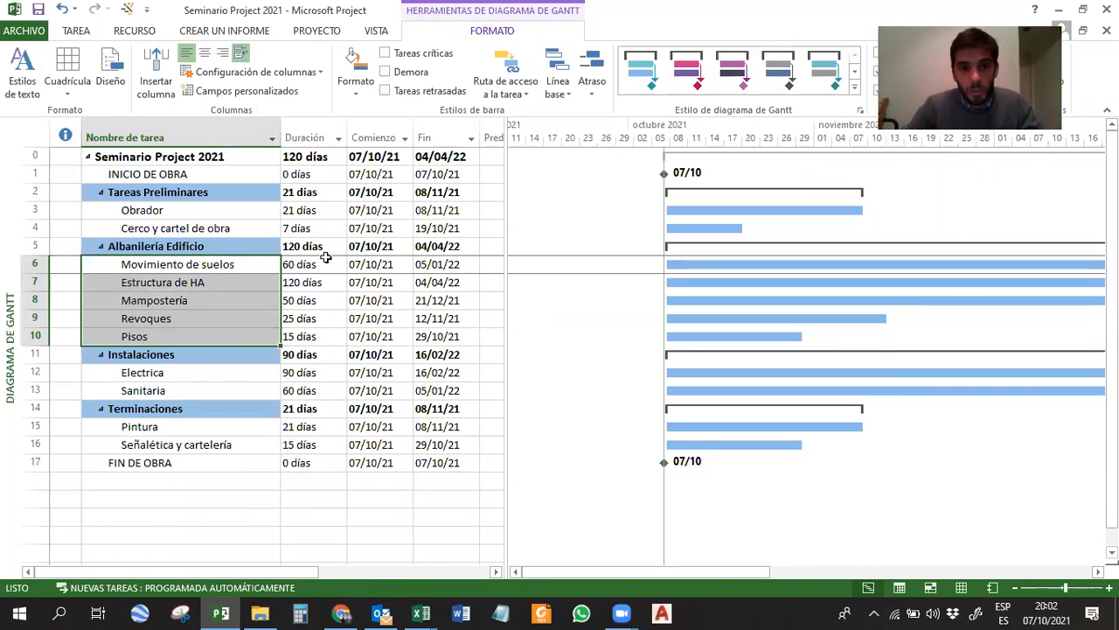
click(301, 265)
drag(301, 265, 300, 335)
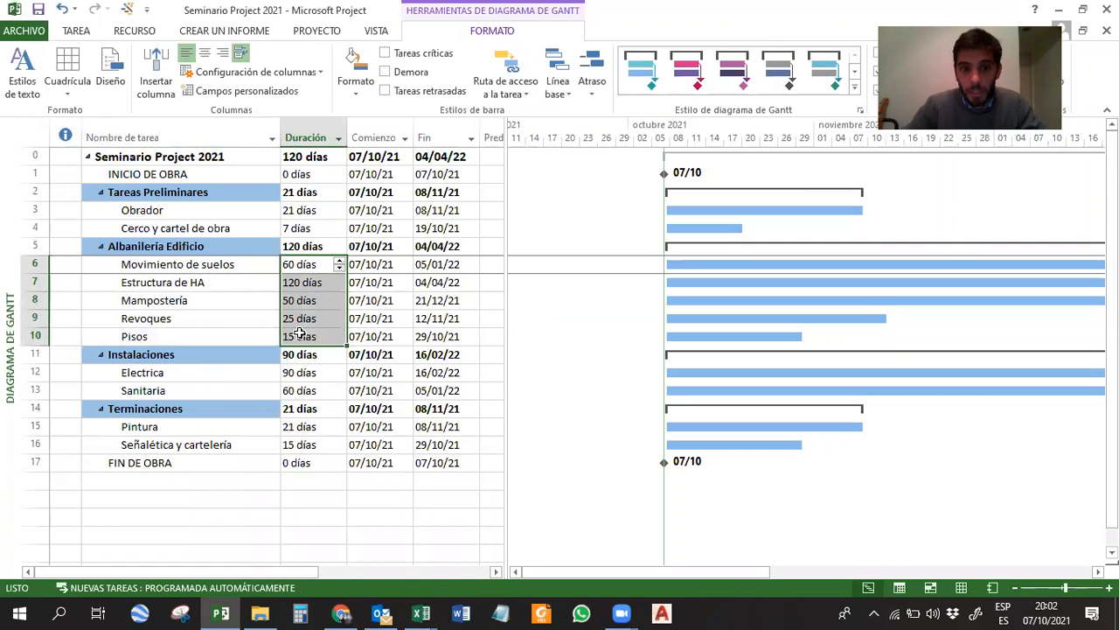
click(300, 282)
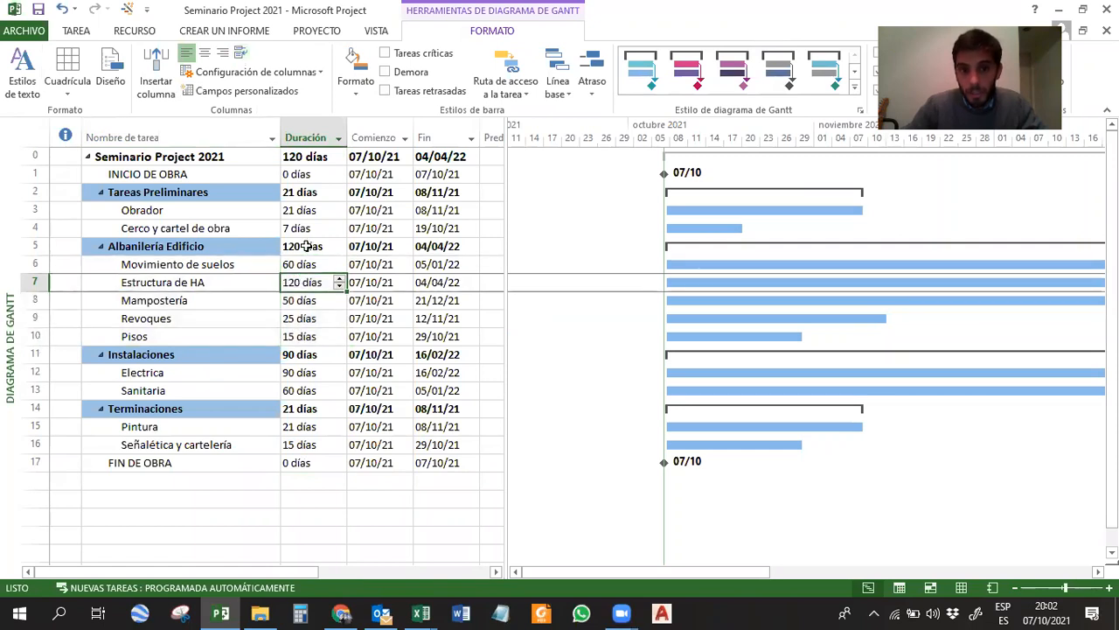
click(301, 247)
click(303, 281)
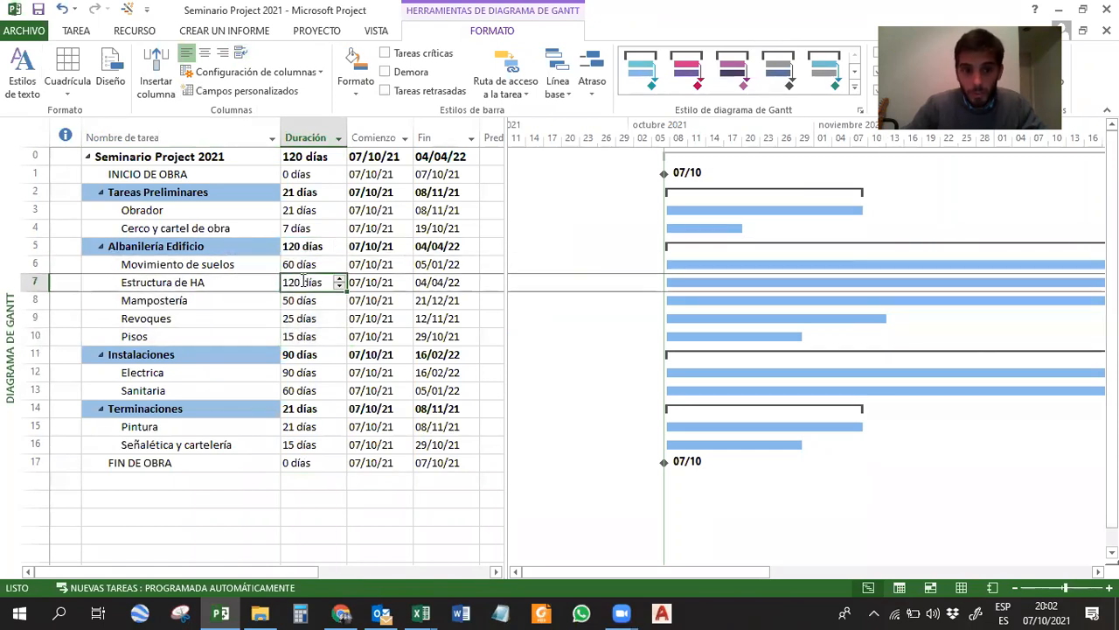
click(298, 248)
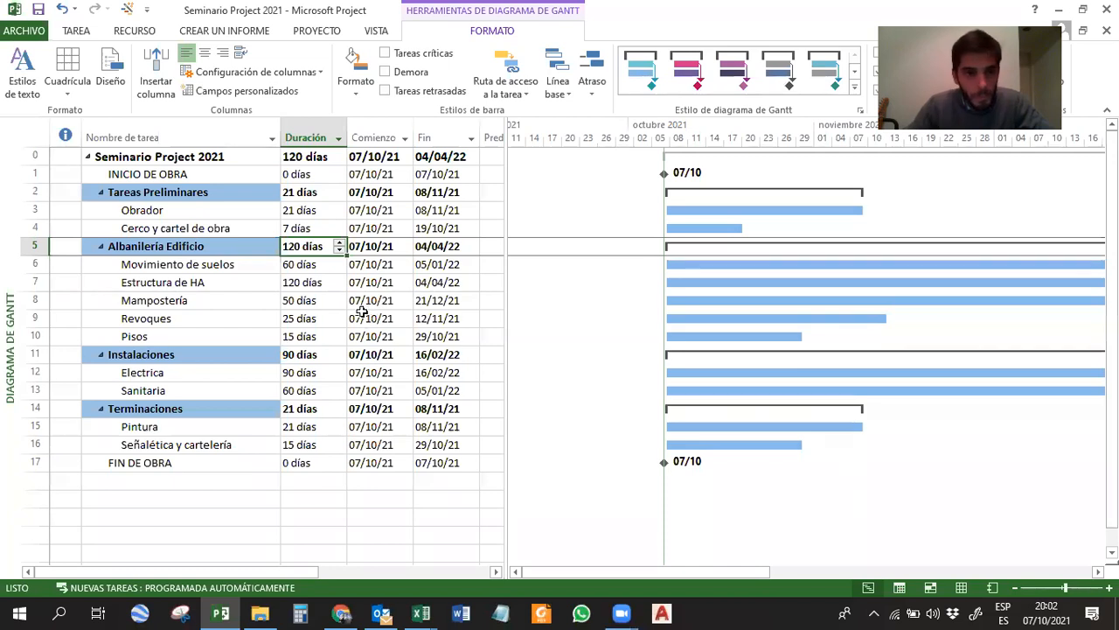
click(313, 215)
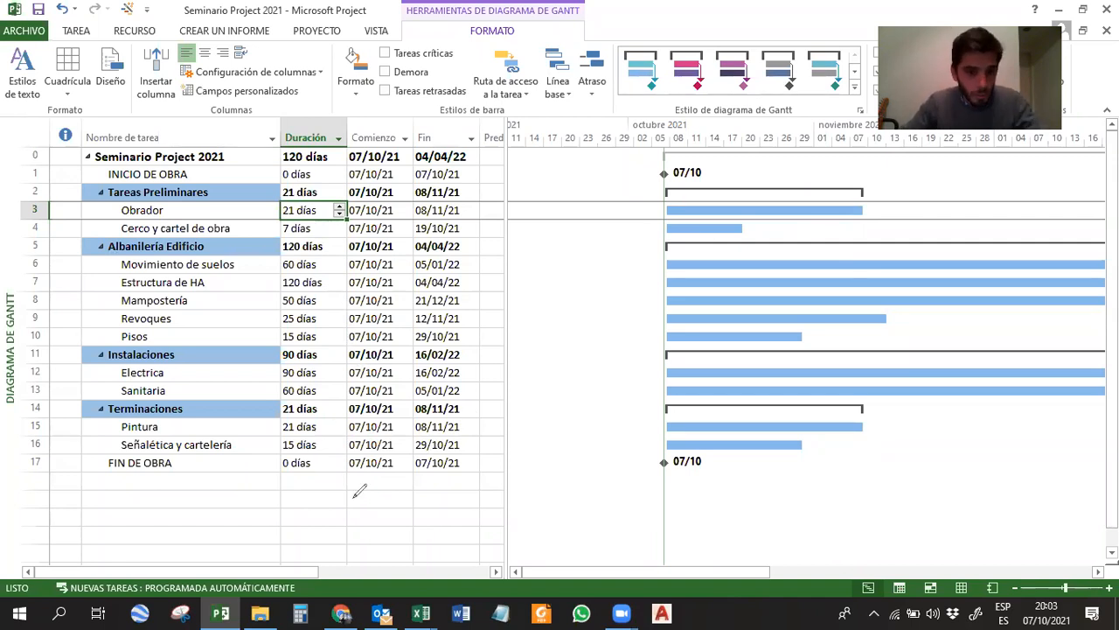
Add three example tasks named A, B and Cerco y cartel de obra in rows 28 to 30, below the existing tasks.
scroll(358, 492, down, 10)
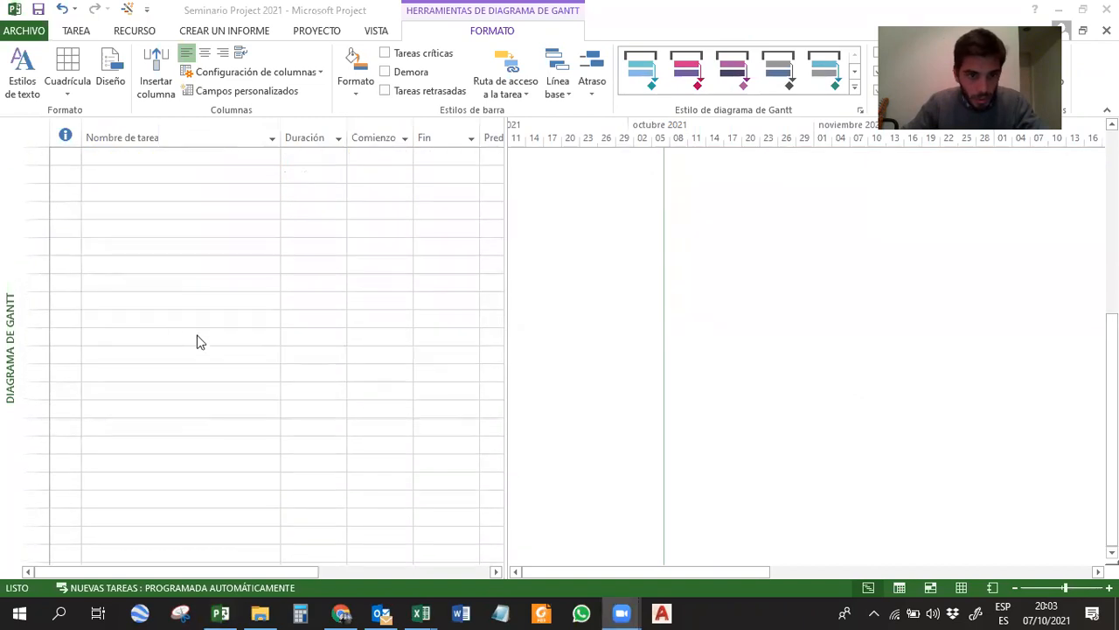
click(165, 335)
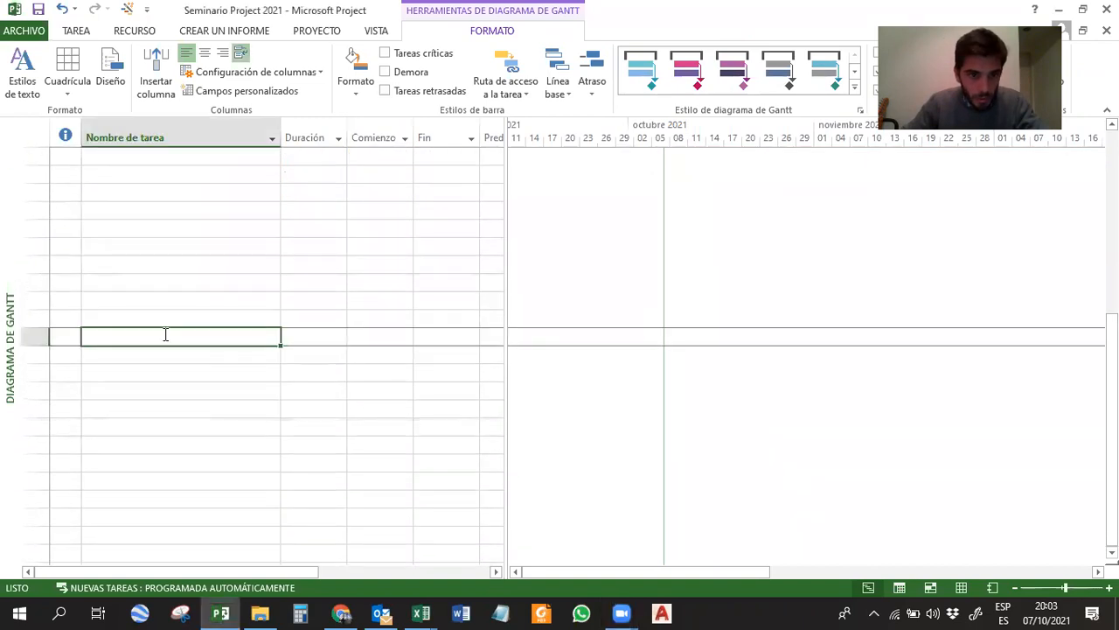
text(Albanilería Edificio)
key(Return)
click(249, 330)
click(249, 330)
text(A)
key(Return)
text(B Cerco y cartel de obra)
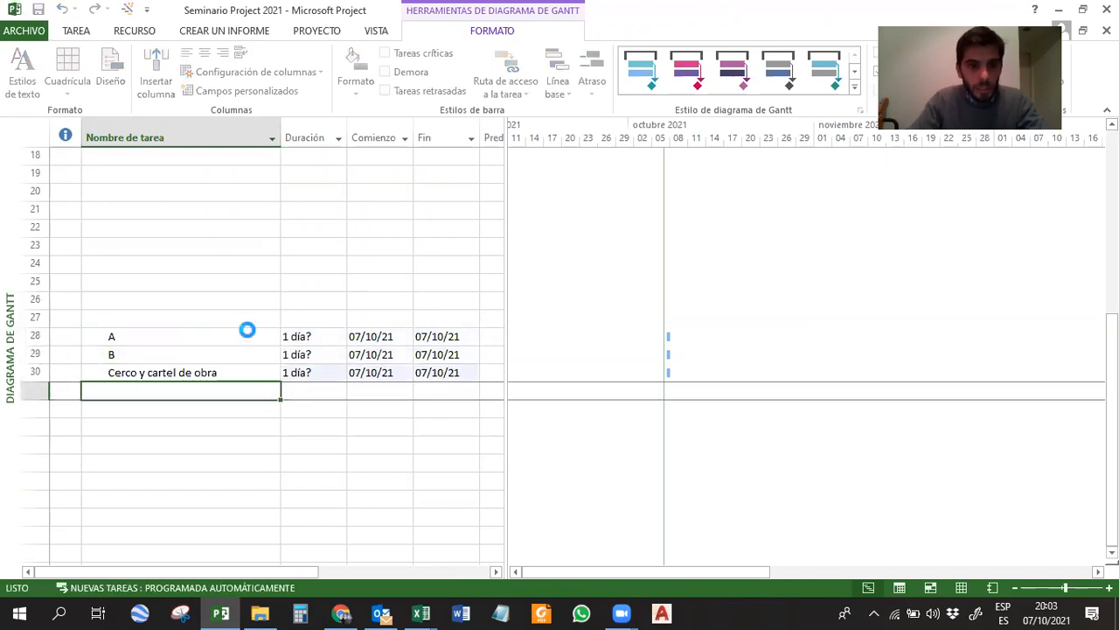
Set the durations of the example tasks in rows 28, 29 and 30 to 10, 15 and 25 days.
click(324, 336)
text(10)
key(Return)
text(15)
key(Return)
text(25)
key(Return)
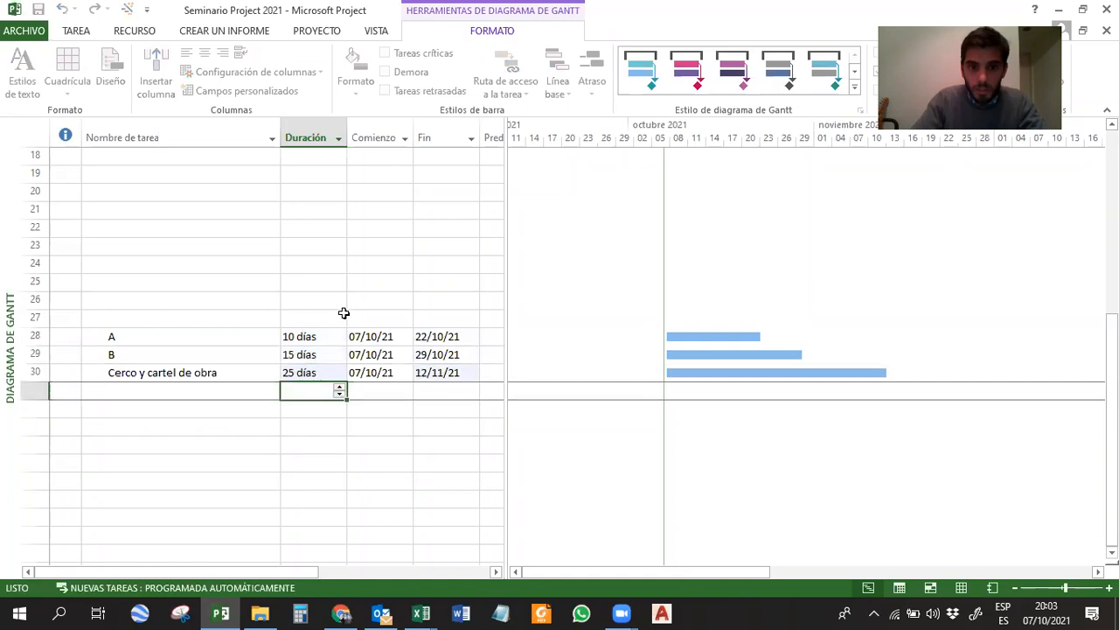
Show the Predecesoras column and link the example tasks in sequence, with predecessor 28 for task B and 29 for row 30.
drag(728, 341, 723, 354)
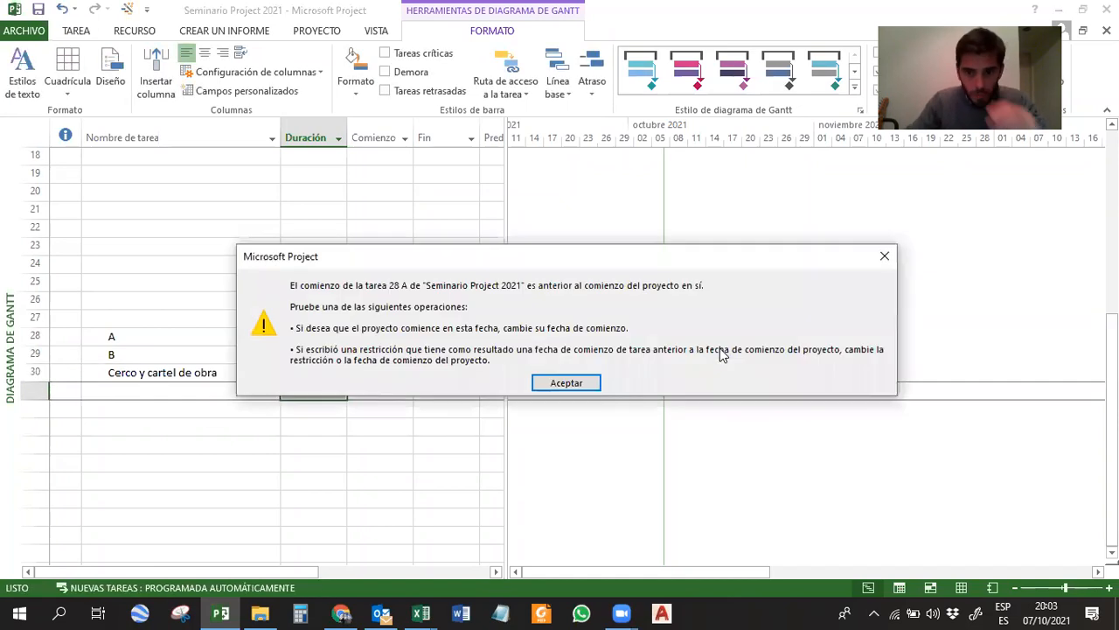
key(Return)
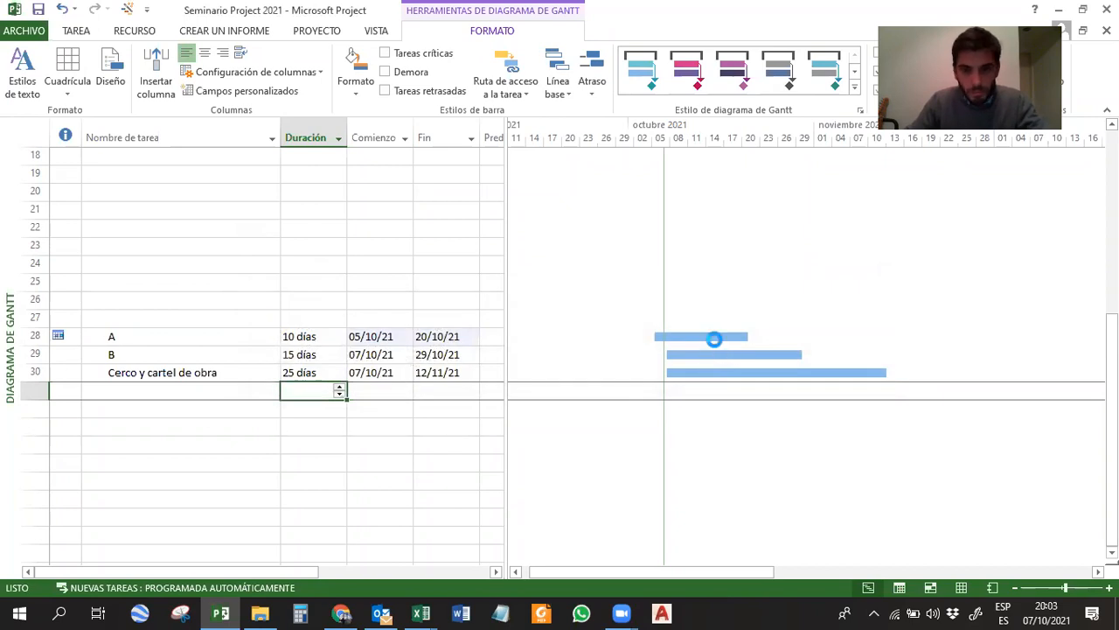
drag(506, 259, 606, 260)
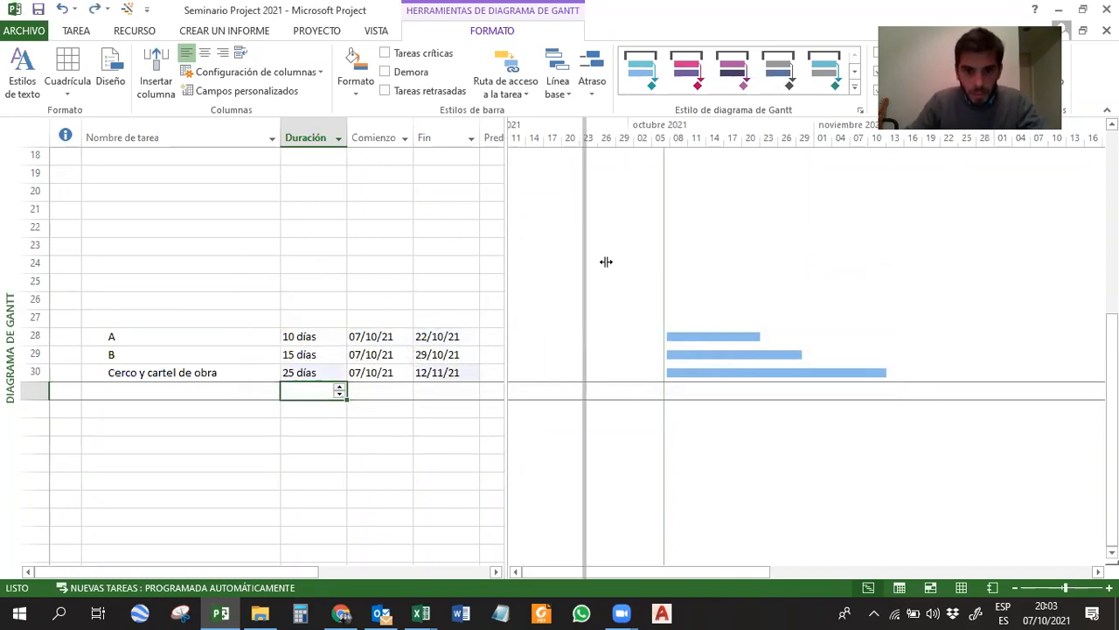
click(524, 359)
text(28)
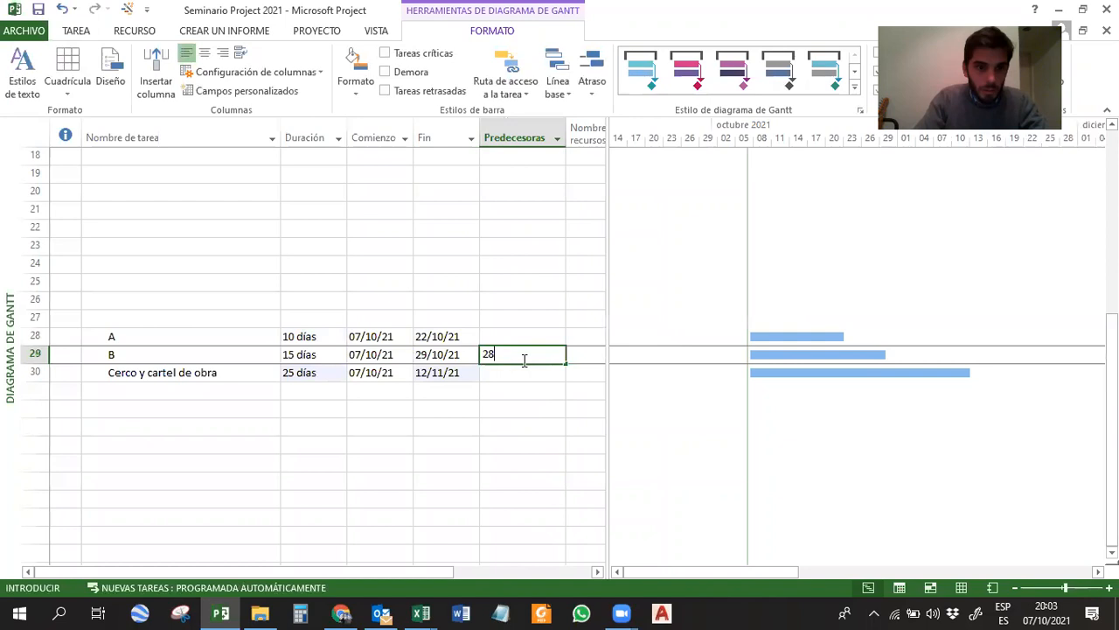
key(Return)
text(29)
key(Return)
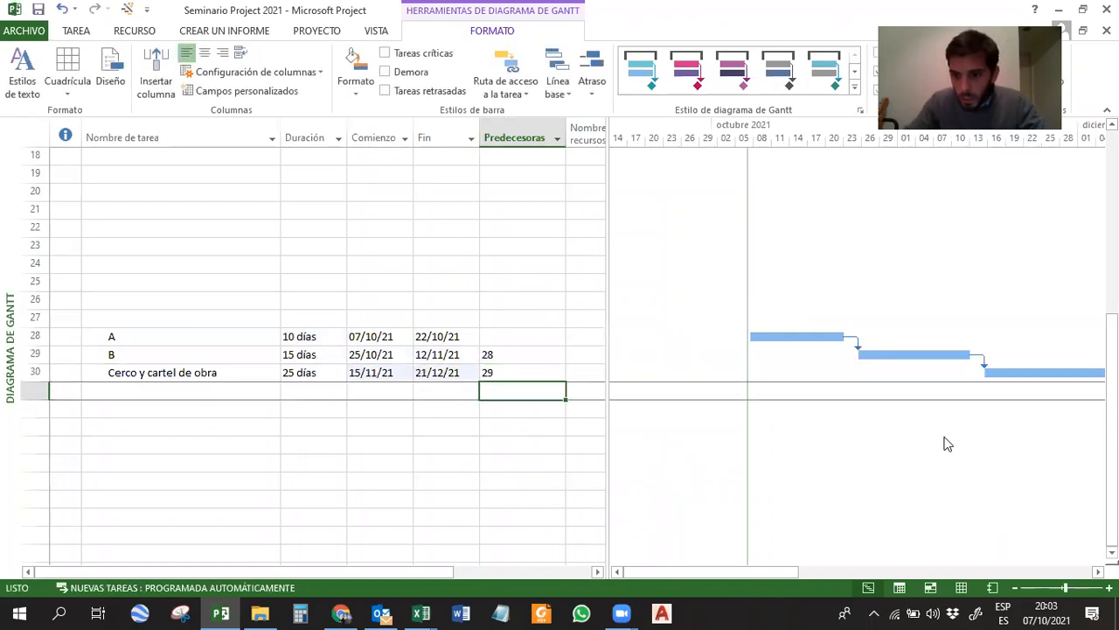
Set the duration of the last linked example task, Cerco y cartel de obra in row 30, to 20 days.
click(848, 473)
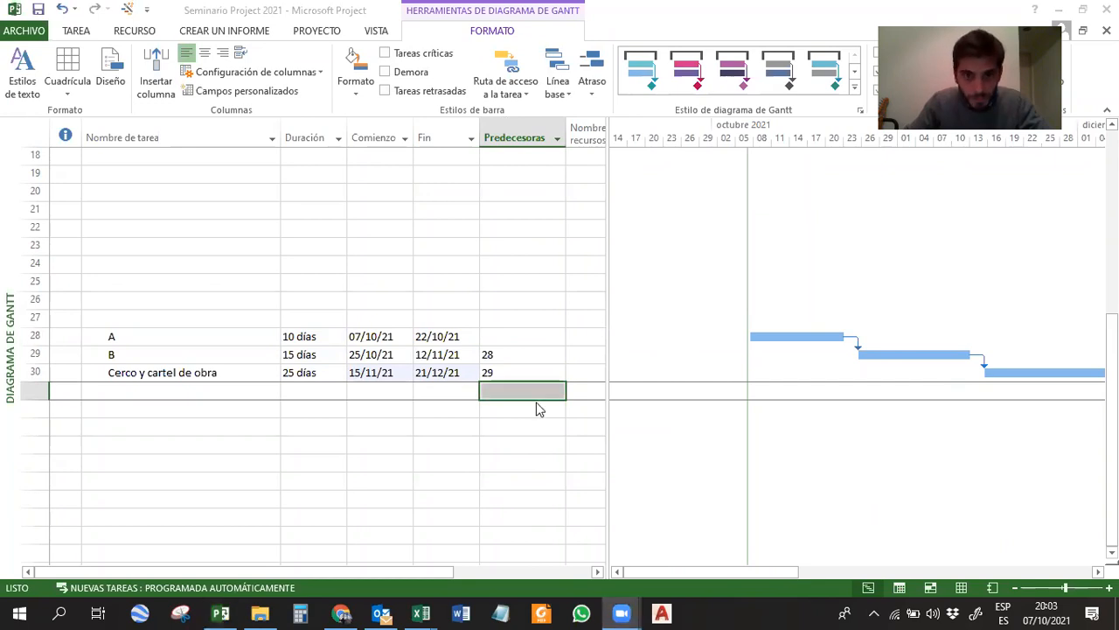
drag(789, 571, 833, 570)
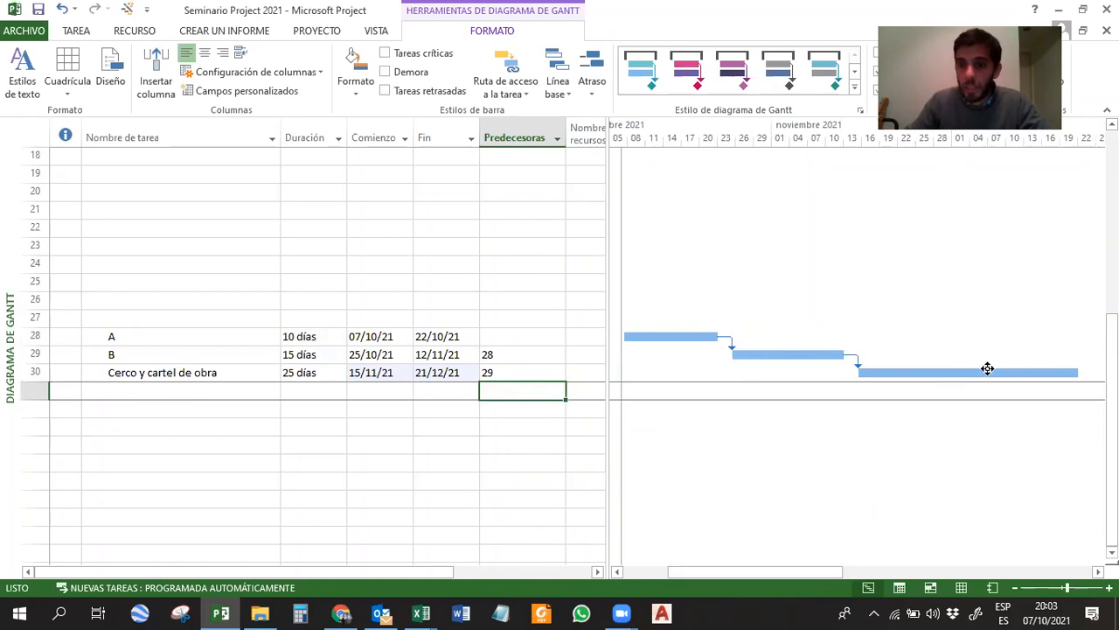
drag(822, 571, 809, 577)
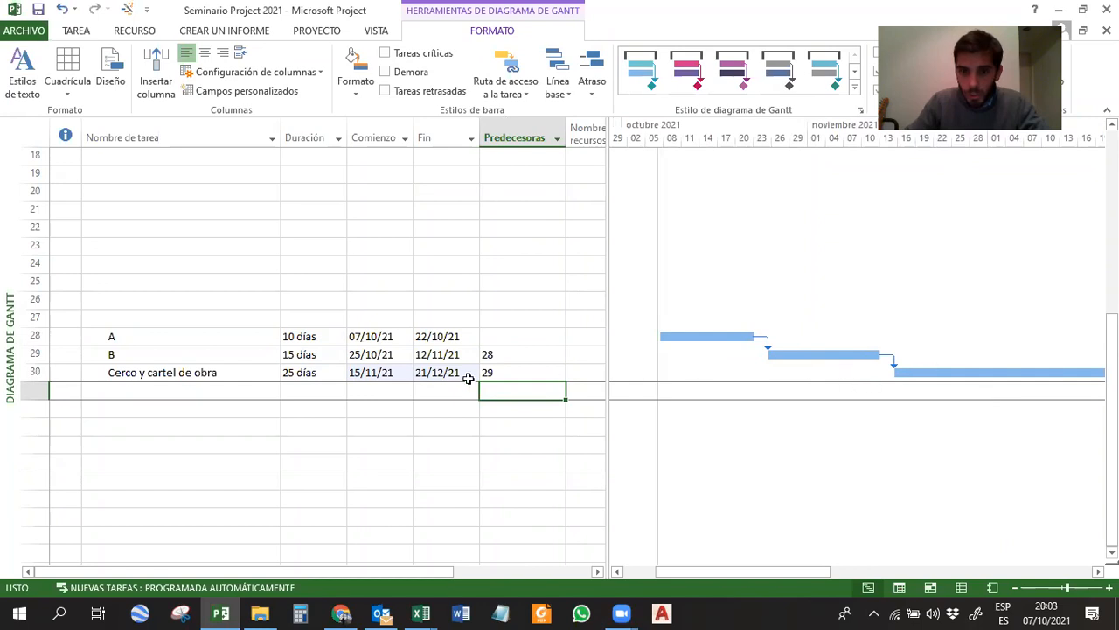
click(328, 378)
text(20)
key(Return)
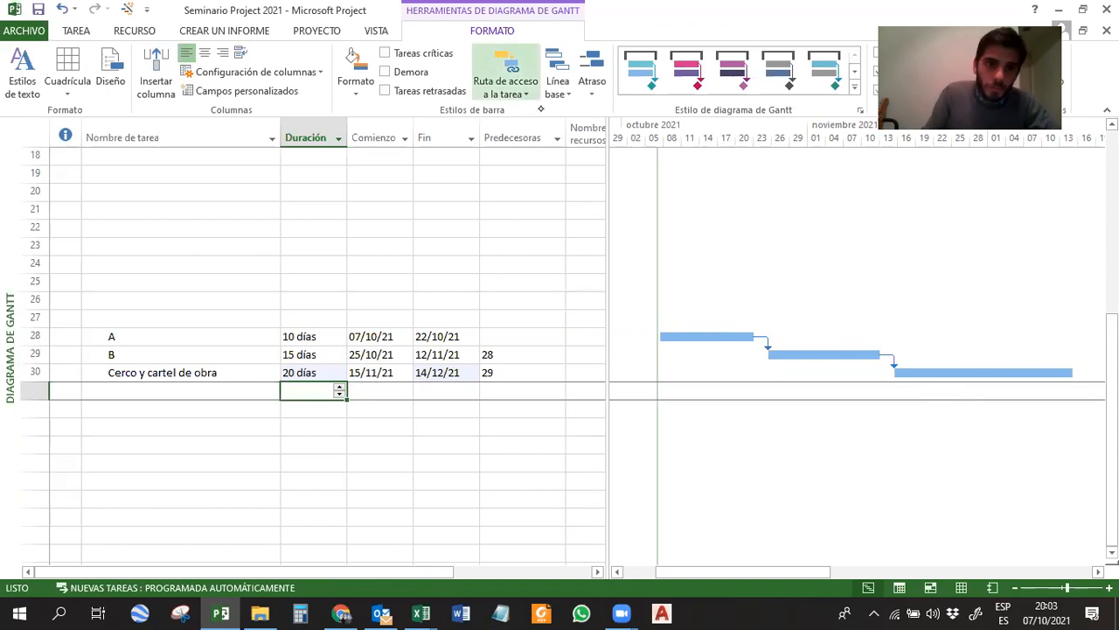
Annotate the three linked Gantt bars by hand as A, B and C, and circle the B.
drag(820, 344, 815, 357)
mouse_move(701, 339)
mouse_down()
mouse_move(703, 327)
mouse_move(712, 334)
mouse_up()
drag(986, 364, 986, 375)
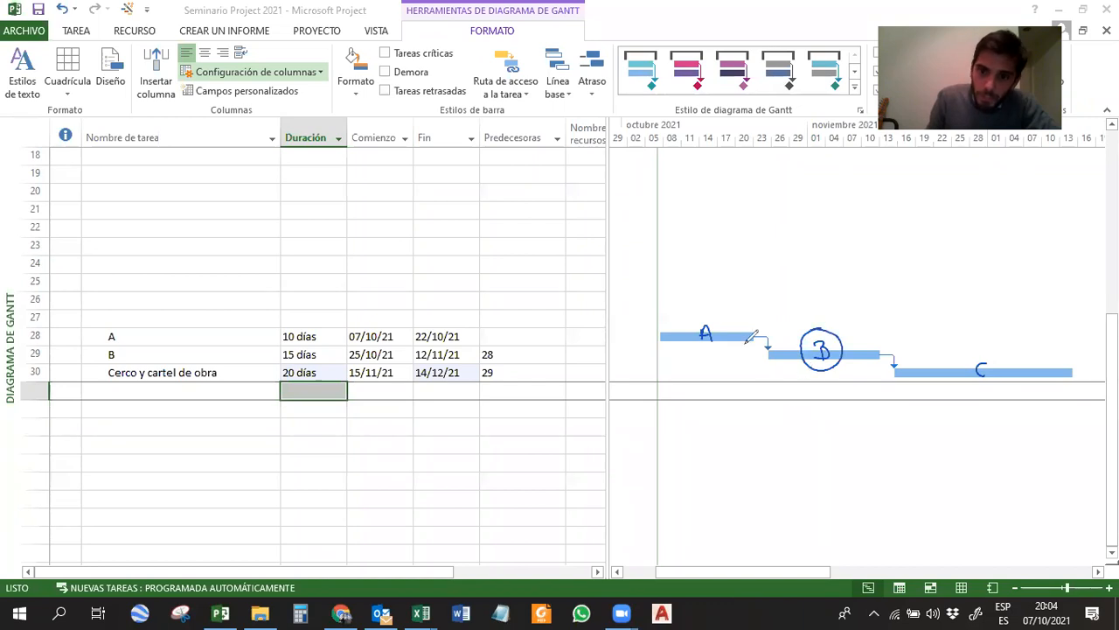
Box the A label, draw an arrow marked P from A to B, and circle the C label on the Gantt chart.
mouse_move(717, 327)
mouse_down()
mouse_move(698, 313)
mouse_move(689, 336)
mouse_move(769, 285)
mouse_move(813, 309)
mouse_up()
drag(750, 260, 760, 282)
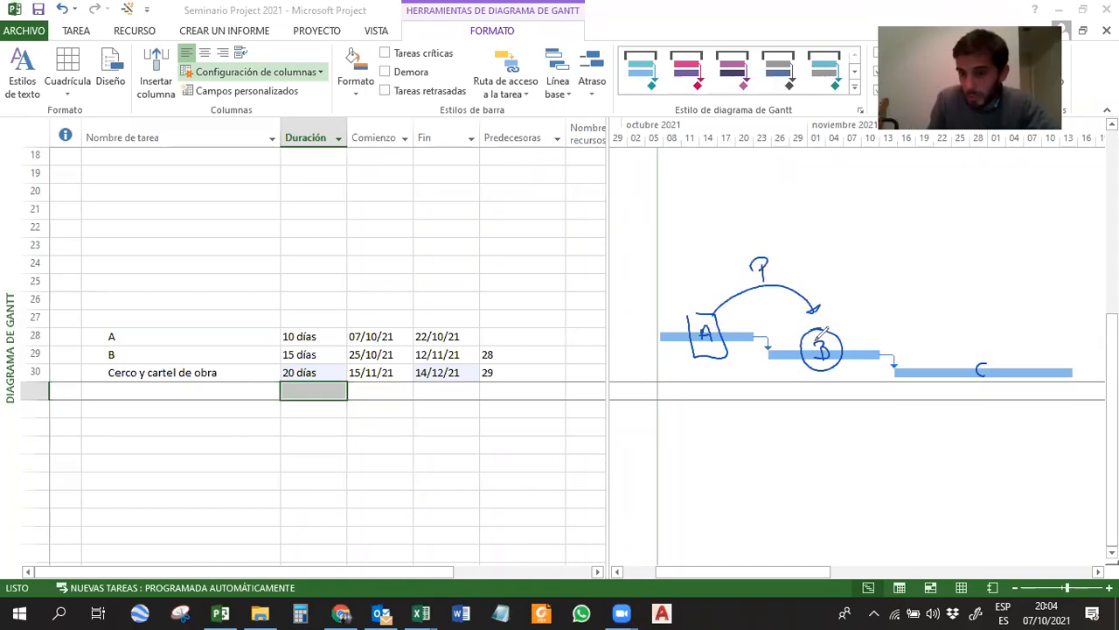
mouse_move(986, 348)
mouse_down()
mouse_move(993, 385)
mouse_move(979, 348)
mouse_up()
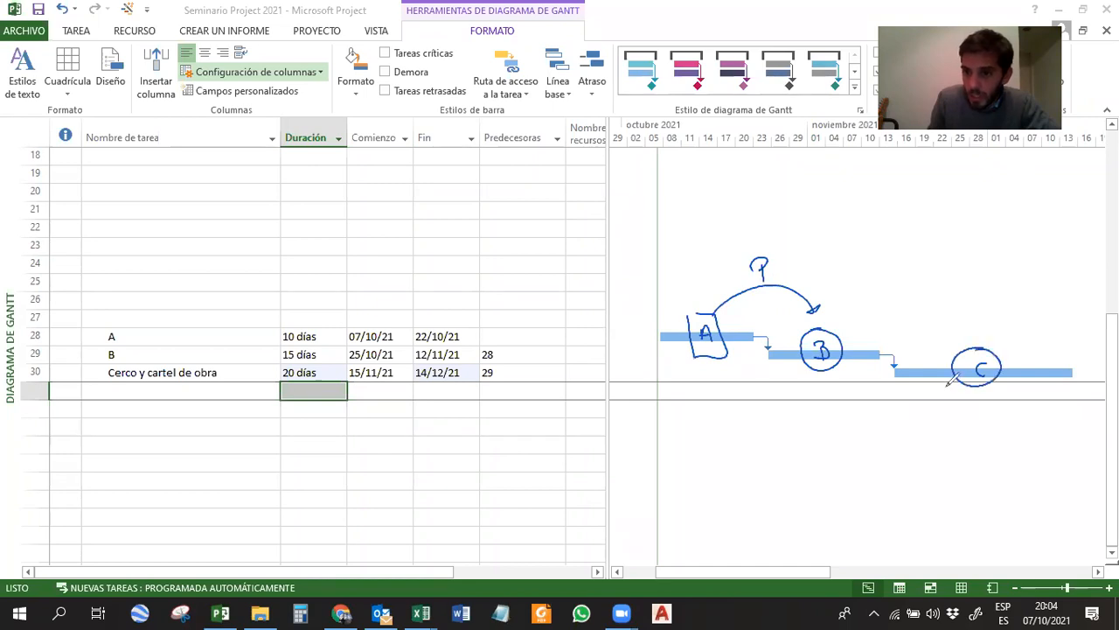
drag(958, 393, 851, 395)
drag(922, 426, 911, 439)
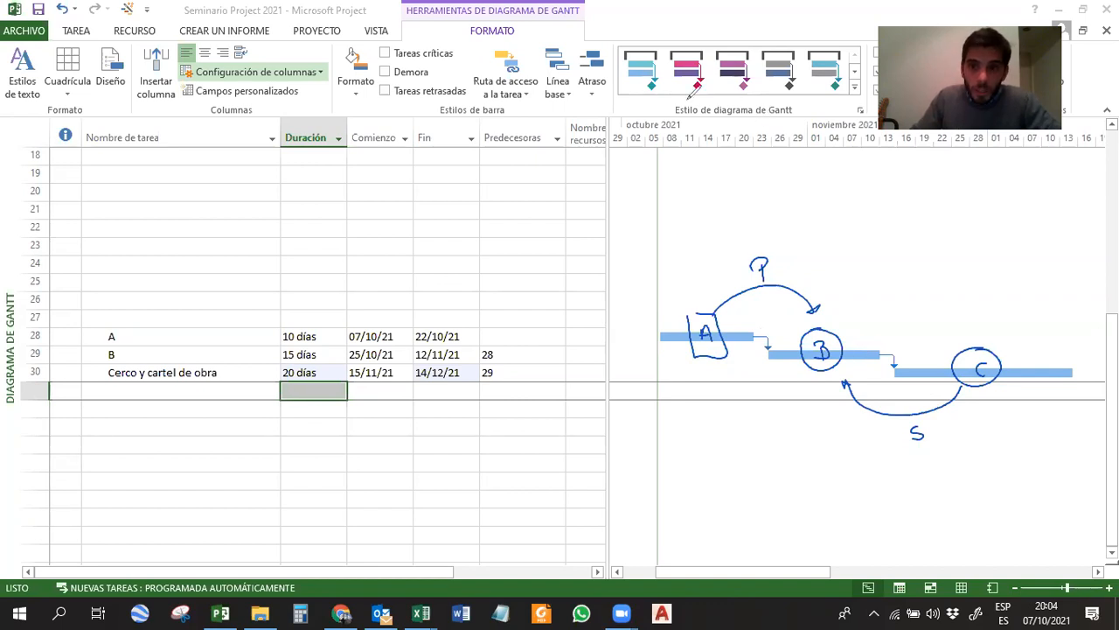
Delete the three example tasks in rows 28 to 30.
click(35, 337)
drag(34, 337, 44, 375)
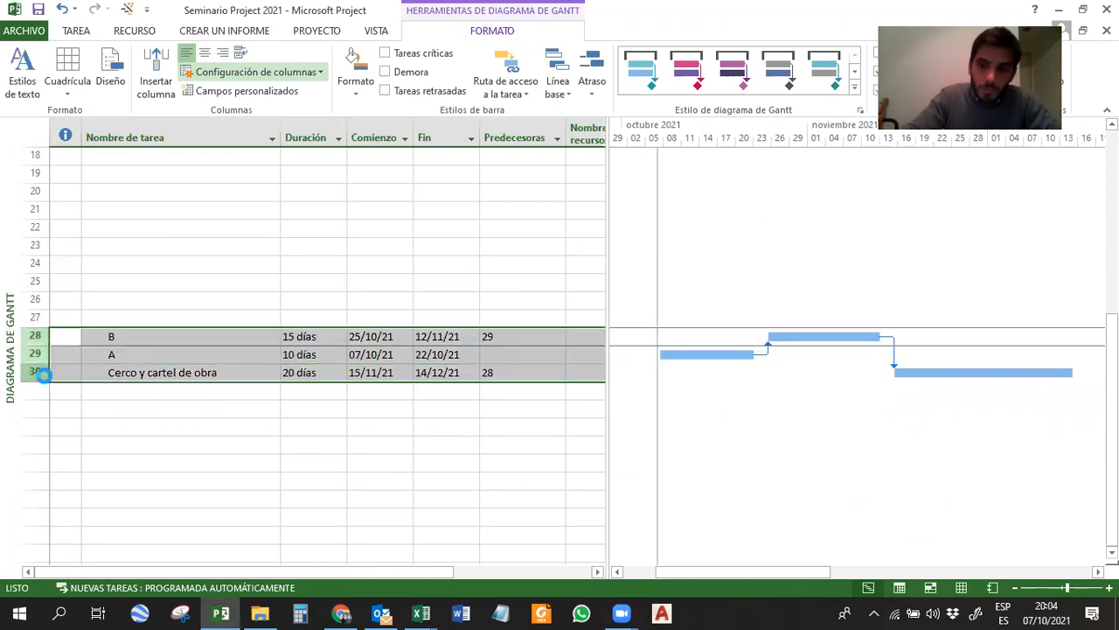
key(Delete)
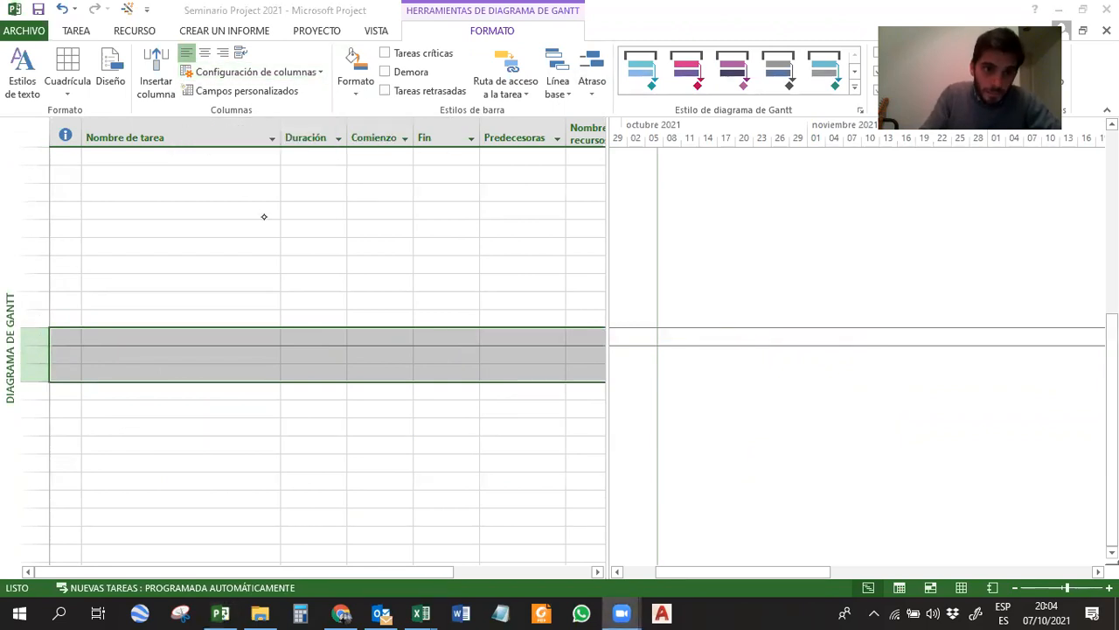
click(267, 244)
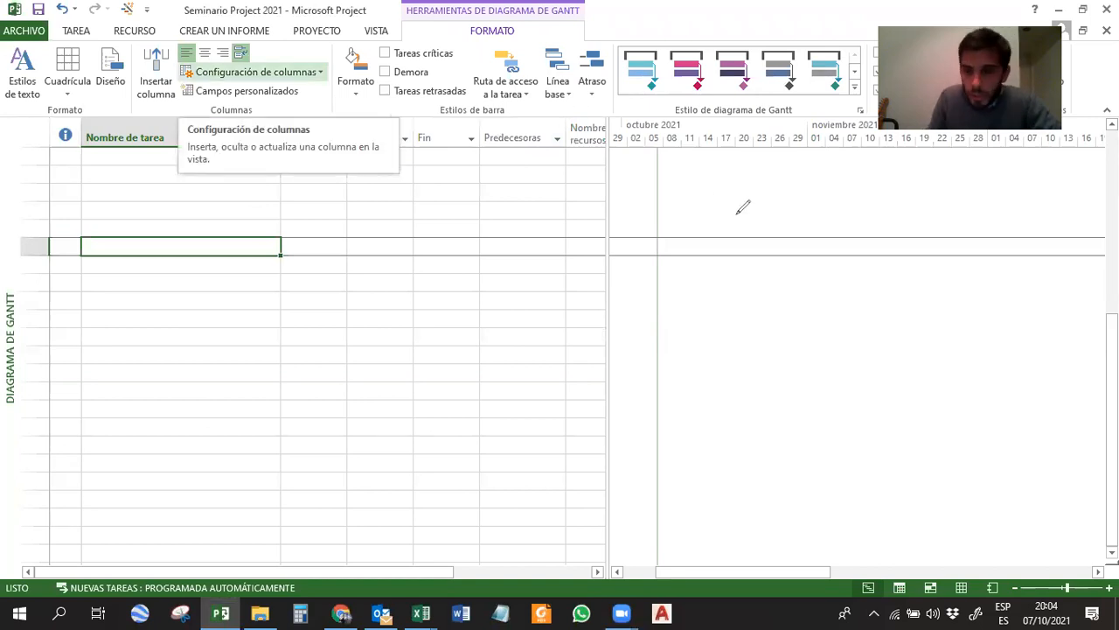
Write TC on the screen and sketch its finish-to-start link, with an arrow from the end of bar M to the start of bar R.
mouse_move(492, 274)
mouse_down()
mouse_move(493, 295)
mouse_move(503, 272)
mouse_up()
drag(488, 284, 523, 294)
drag(709, 285, 709, 300)
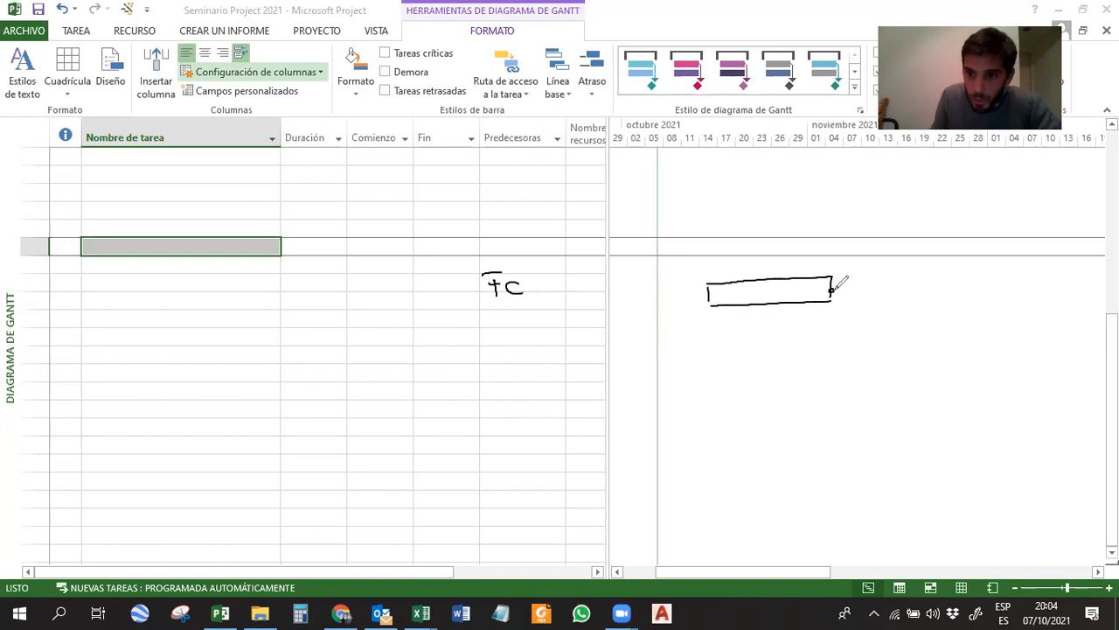
drag(848, 336, 849, 324)
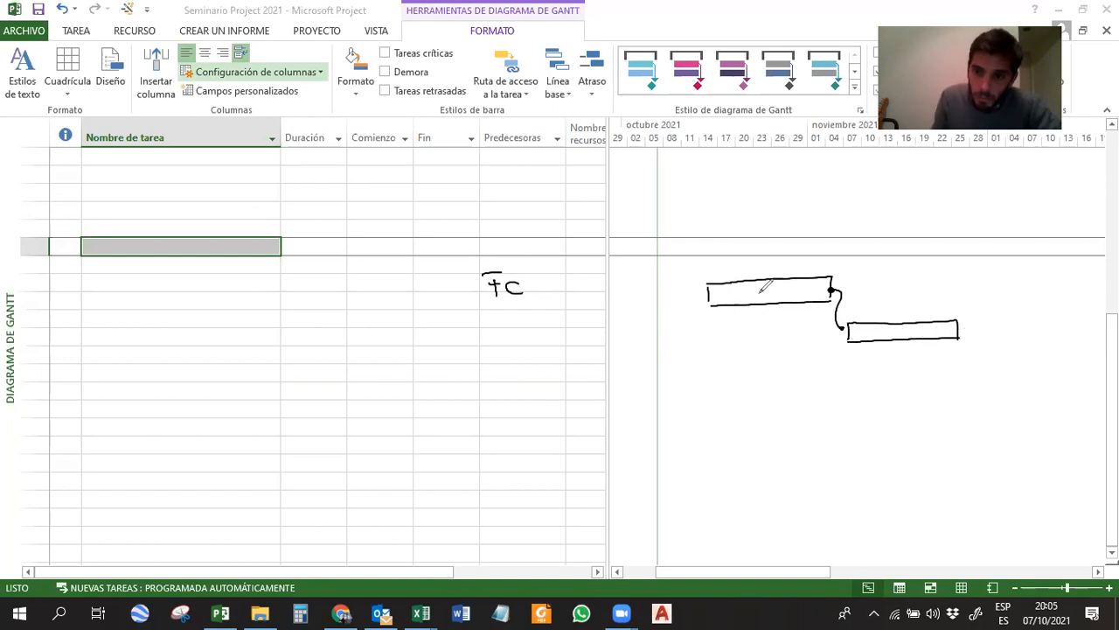
drag(757, 289, 769, 300)
drag(902, 332, 915, 335)
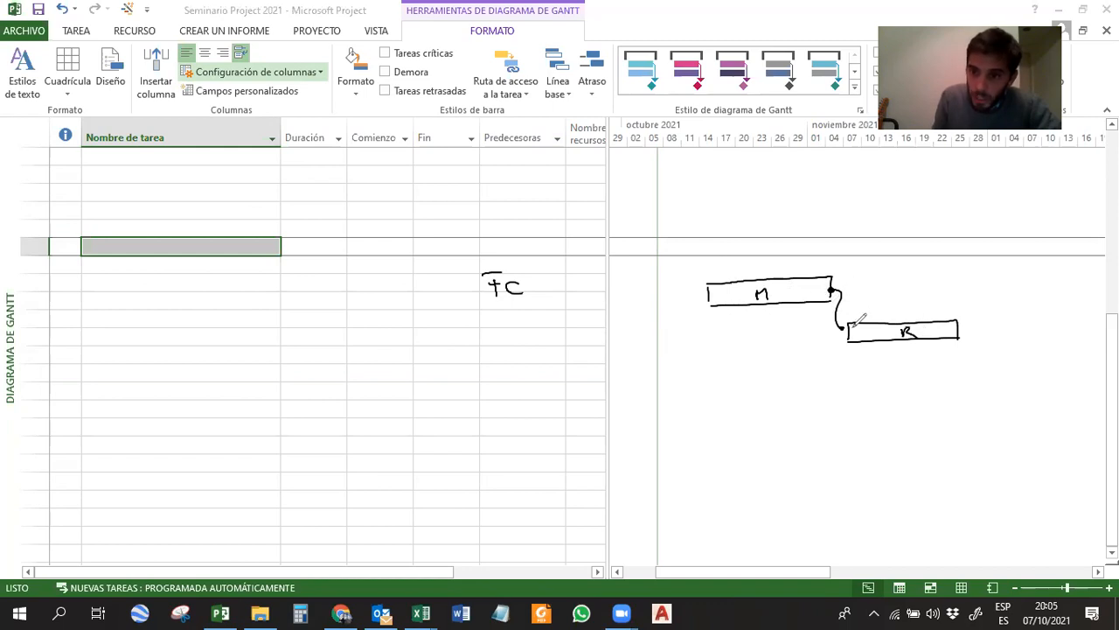
drag(839, 324, 838, 335)
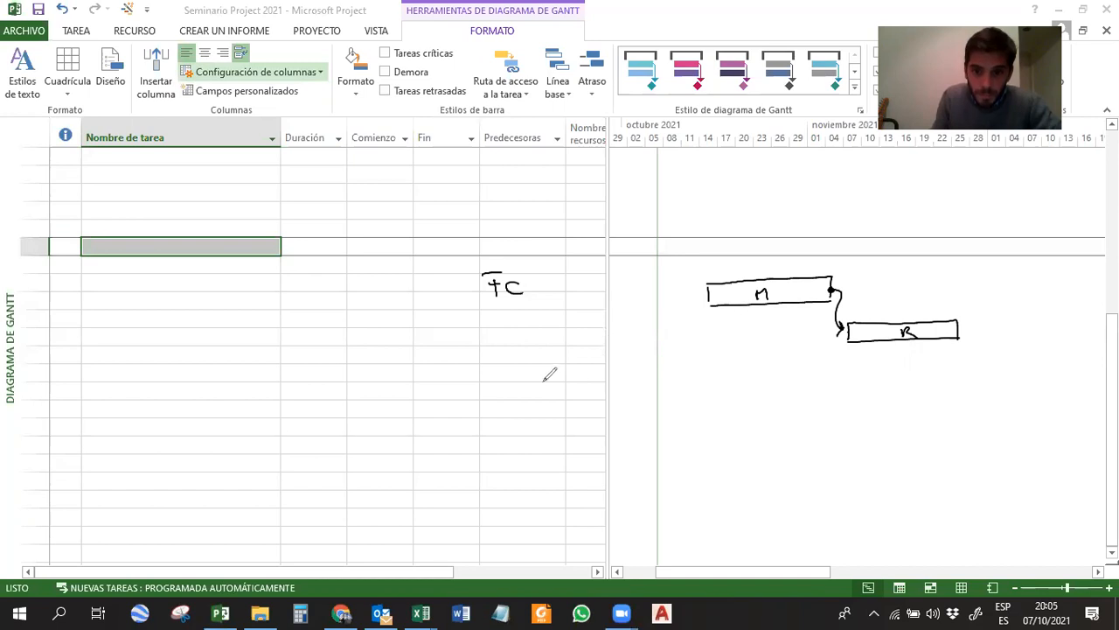
Write CC below TC and sketch two stacked bars joined start to start, with a mark under each of the two abbreviations.
mouse_move(508, 368)
mouse_down()
mouse_move(509, 379)
mouse_move(530, 378)
mouse_up()
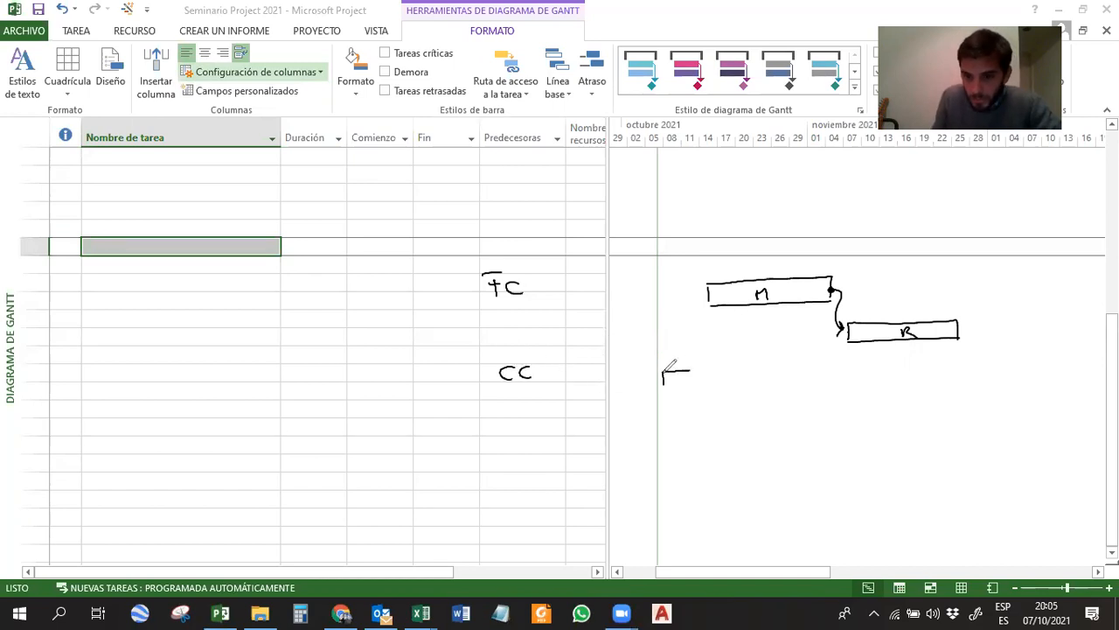
drag(754, 368, 755, 386)
drag(665, 386, 756, 386)
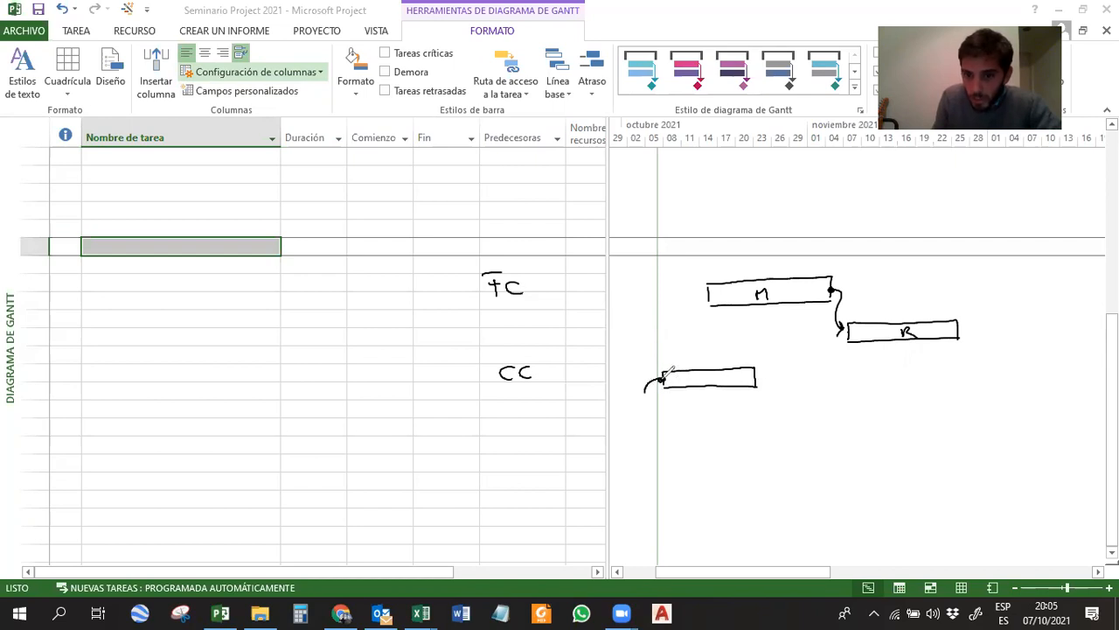
drag(666, 407, 668, 418)
drag(756, 404, 755, 420)
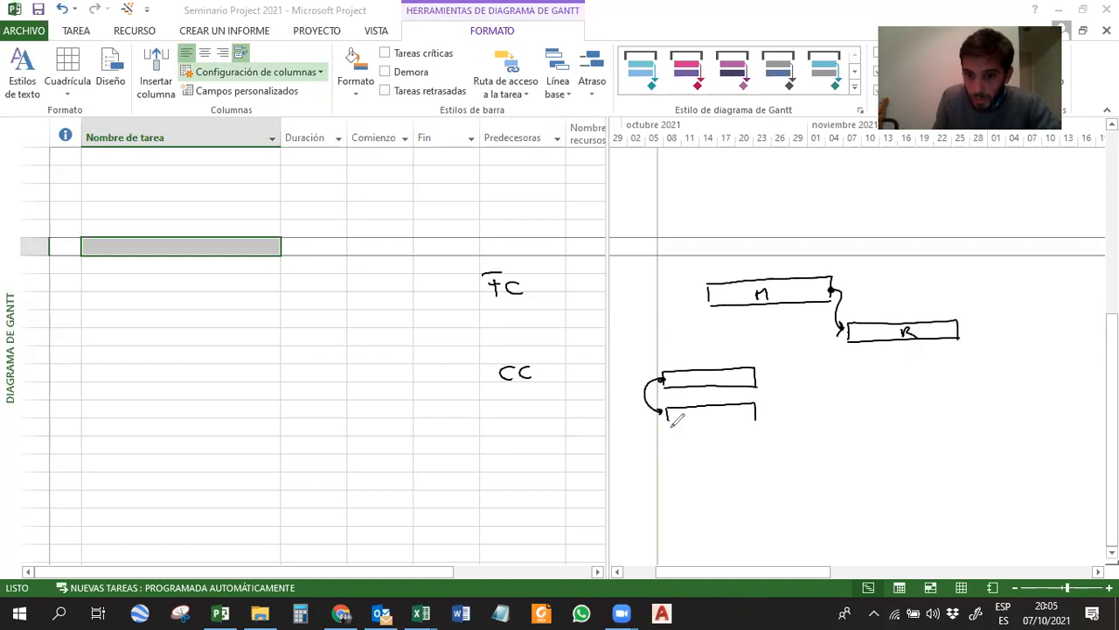
click(702, 376)
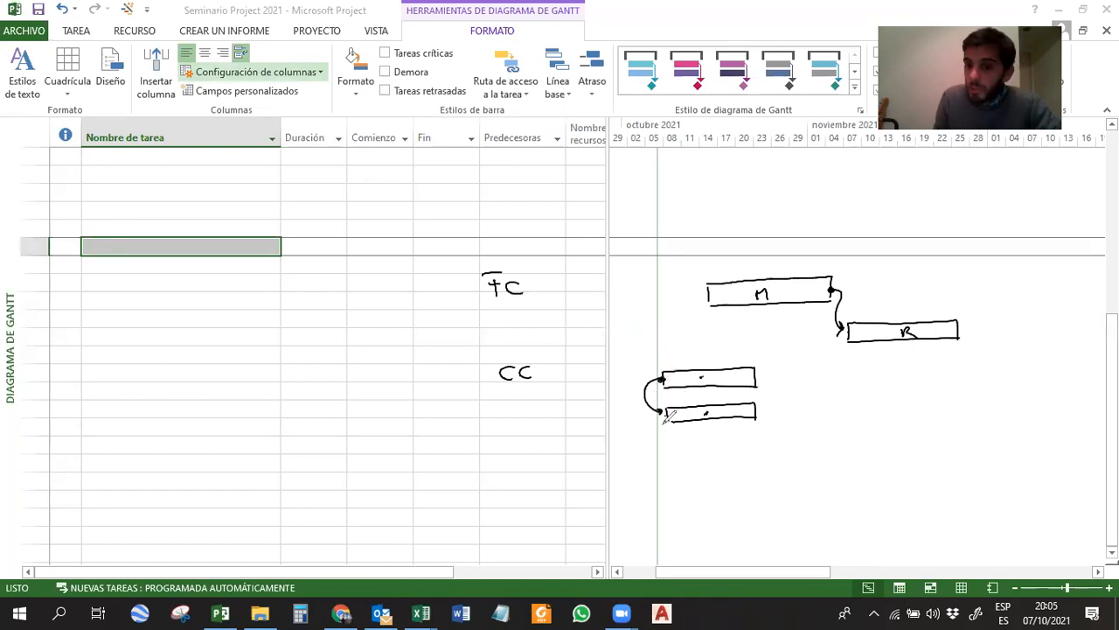
drag(499, 308, 505, 308)
drag(509, 396, 515, 397)
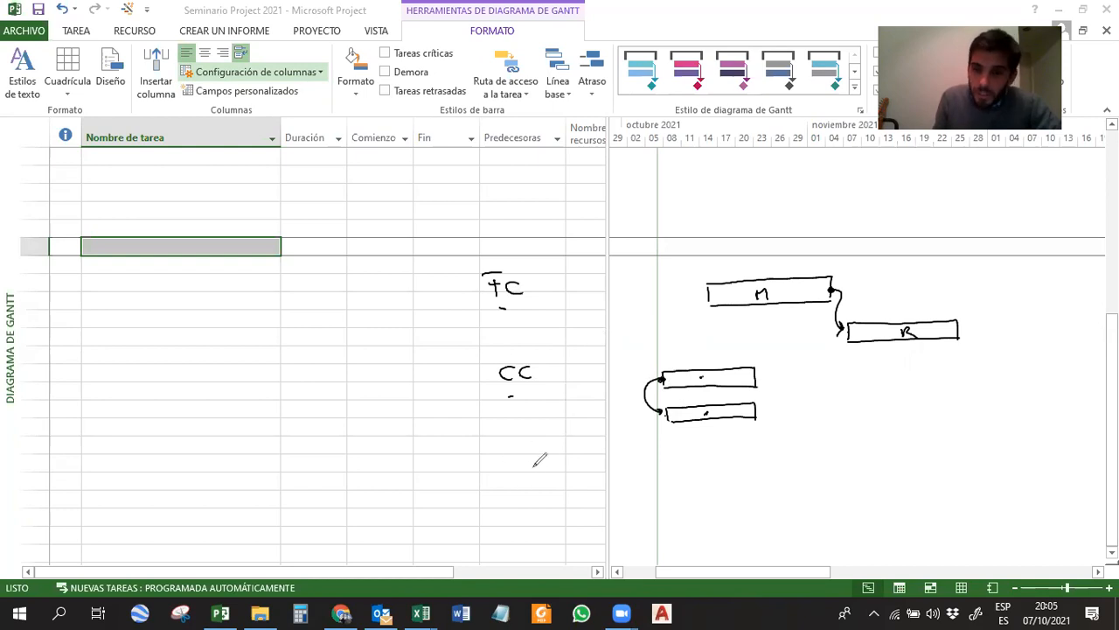
Write CF below CC and sketch a link from the start of one bar to the end of another, with a leftward arrow beside it.
mouse_move(524, 473)
mouse_down()
mouse_move(524, 485)
mouse_move(540, 477)
mouse_up()
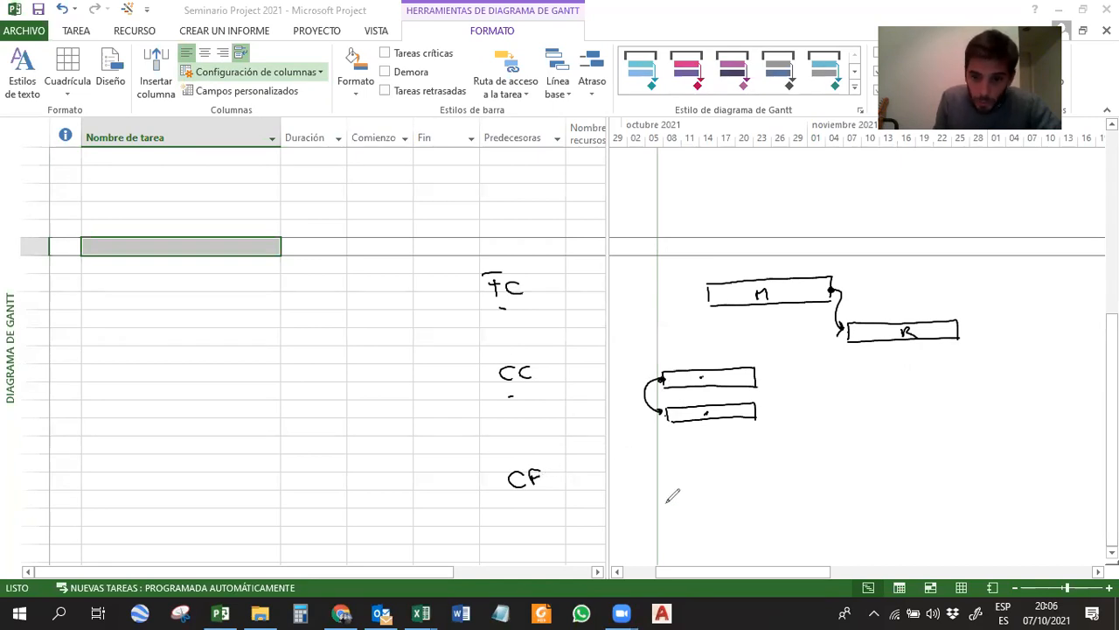
mouse_move(736, 469)
mouse_down()
mouse_move(769, 464)
mouse_move(836, 481)
mouse_up()
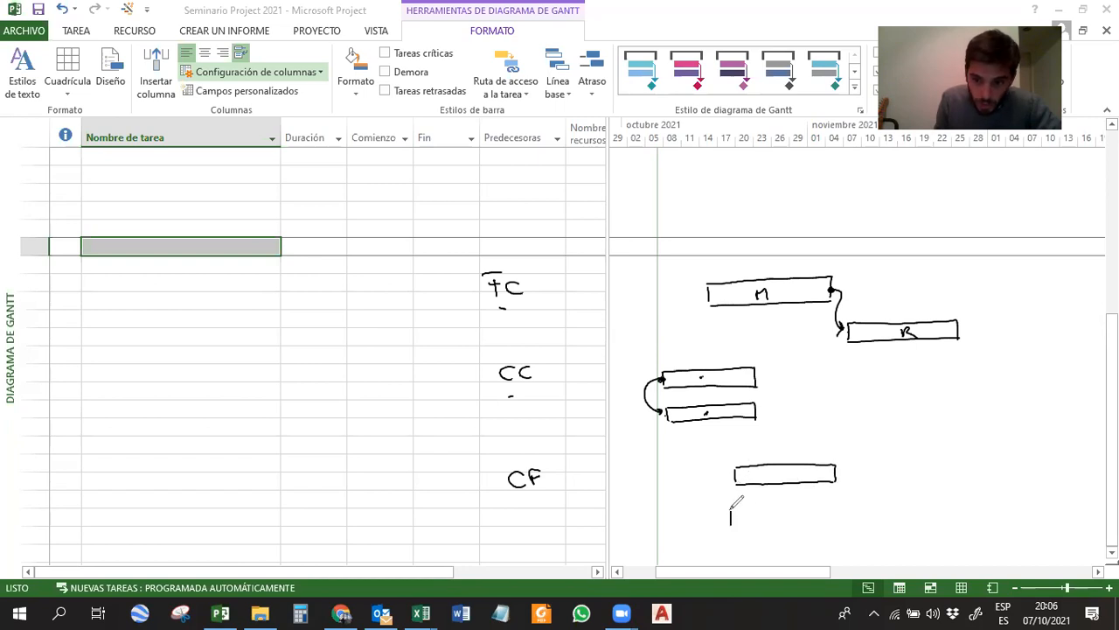
drag(705, 523, 731, 523)
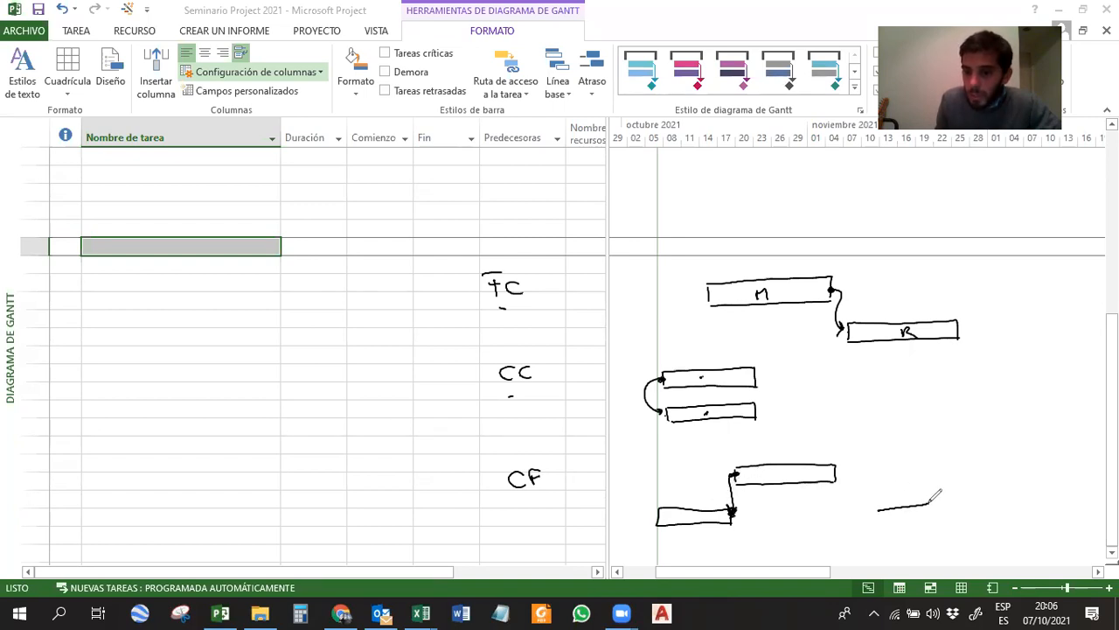
drag(879, 508, 879, 507)
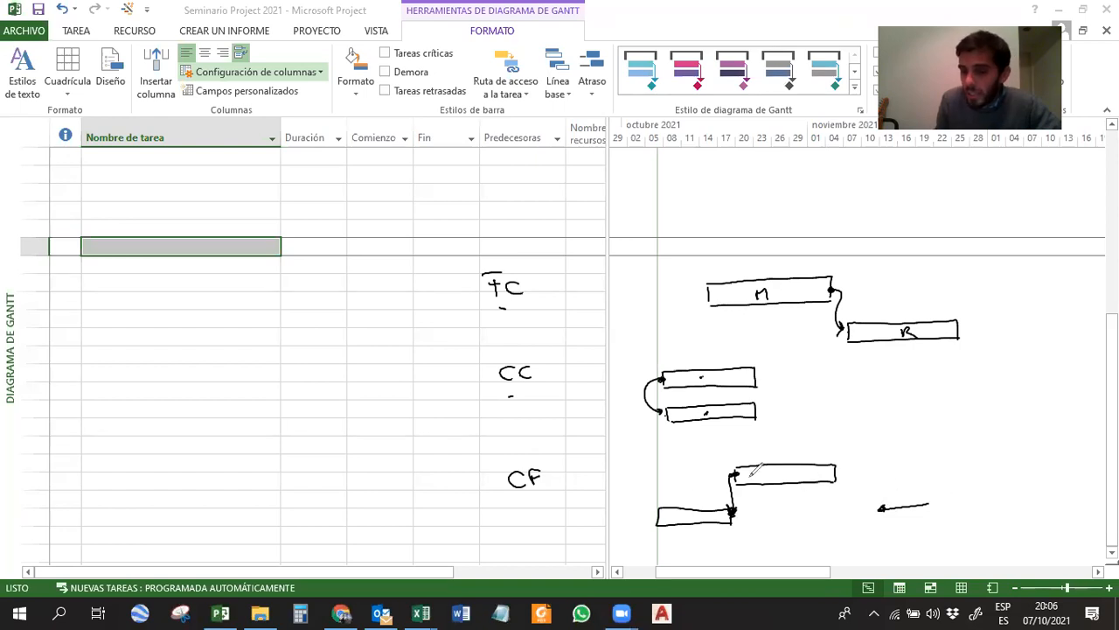
click(859, 308)
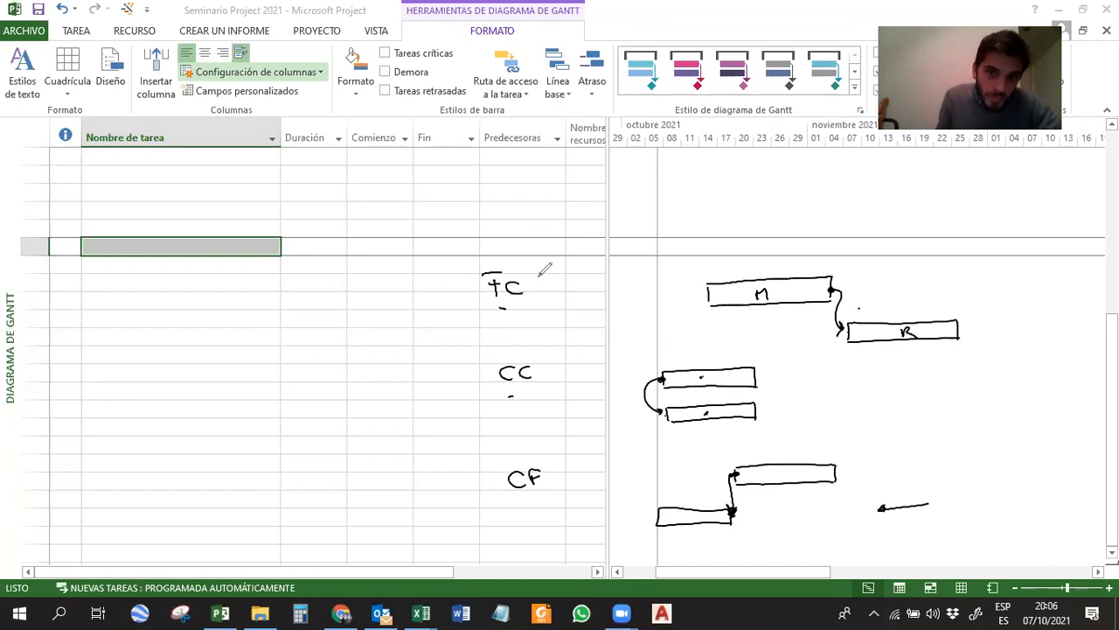
Write the finish-to-finish abbreviation above TC and sketch two stacked bars joined by an arrow between their ends.
mouse_move(499, 190)
mouse_down()
mouse_move(497, 208)
mouse_move(503, 189)
mouse_move(502, 199)
mouse_up()
mouse_move(513, 193)
mouse_down()
mouse_move(515, 205)
mouse_move(522, 195)
mouse_up()
mouse_move(626, 174)
mouse_down()
mouse_move(684, 171)
mouse_move(690, 185)
mouse_up()
mouse_move(628, 210)
mouse_down()
mouse_move(629, 223)
mouse_move(690, 203)
mouse_move(692, 218)
mouse_up()
click(688, 179)
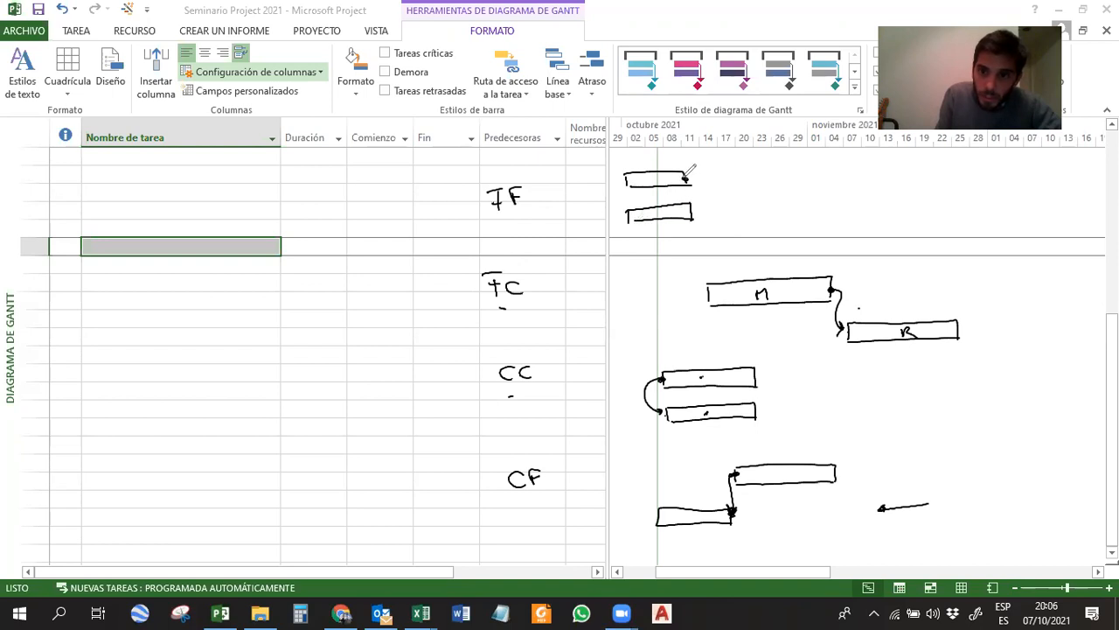
drag(687, 212, 692, 212)
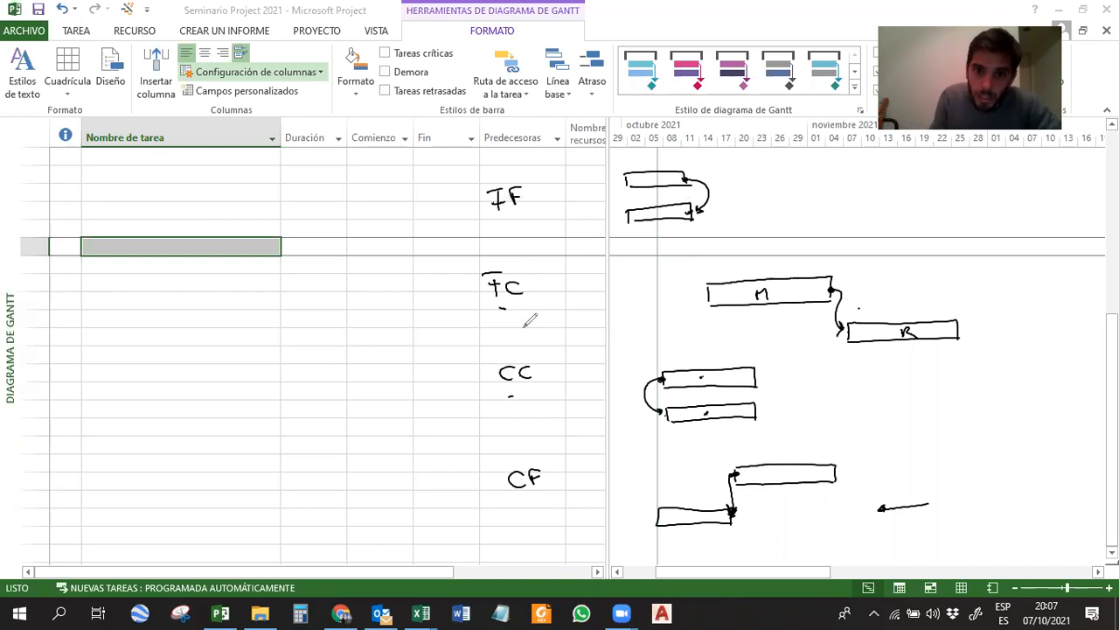
Circle and underline TC, put an X beside each of the other three link types, underline CF, and clear all annotations.
drag(516, 257, 520, 320)
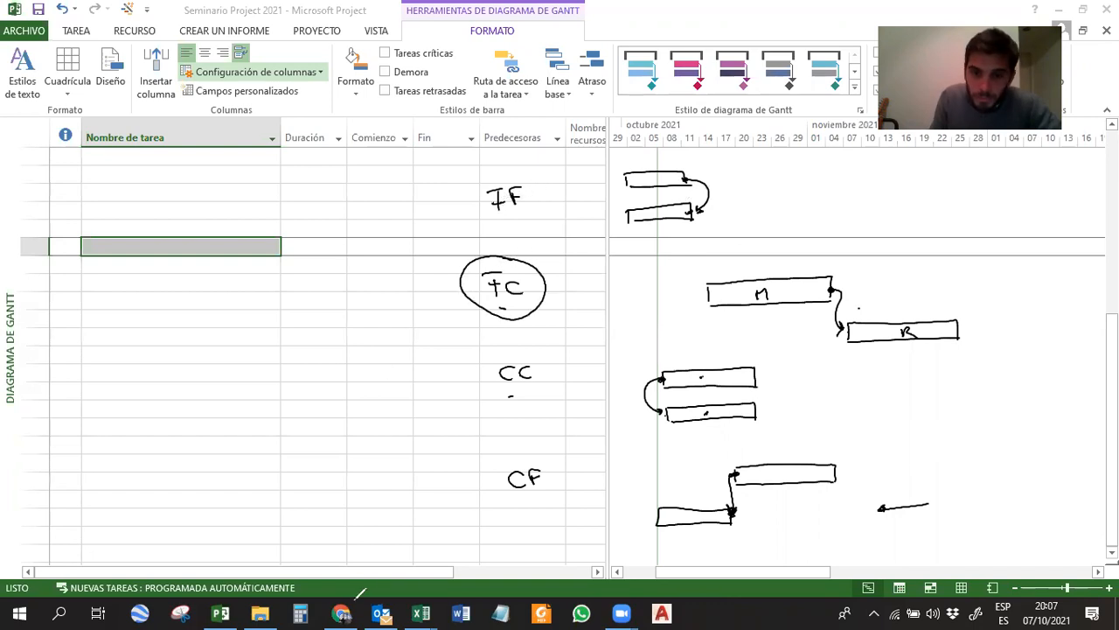
drag(431, 198, 439, 210)
drag(440, 199, 431, 211)
drag(454, 369, 461, 383)
drag(462, 369, 454, 382)
drag(472, 477, 478, 486)
drag(479, 477, 471, 487)
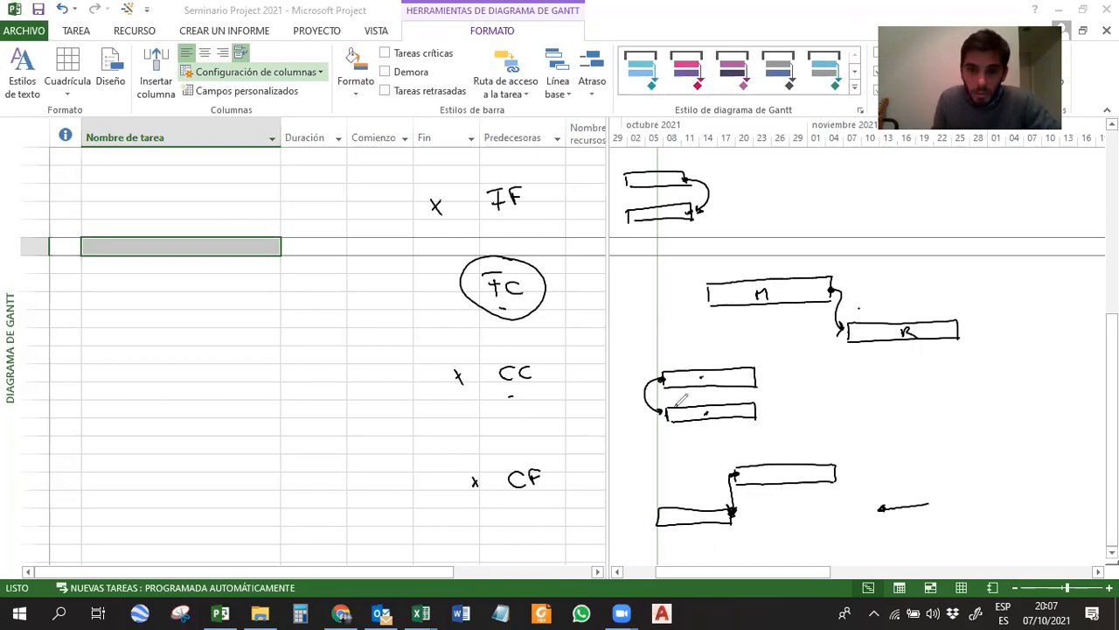
drag(519, 496, 534, 495)
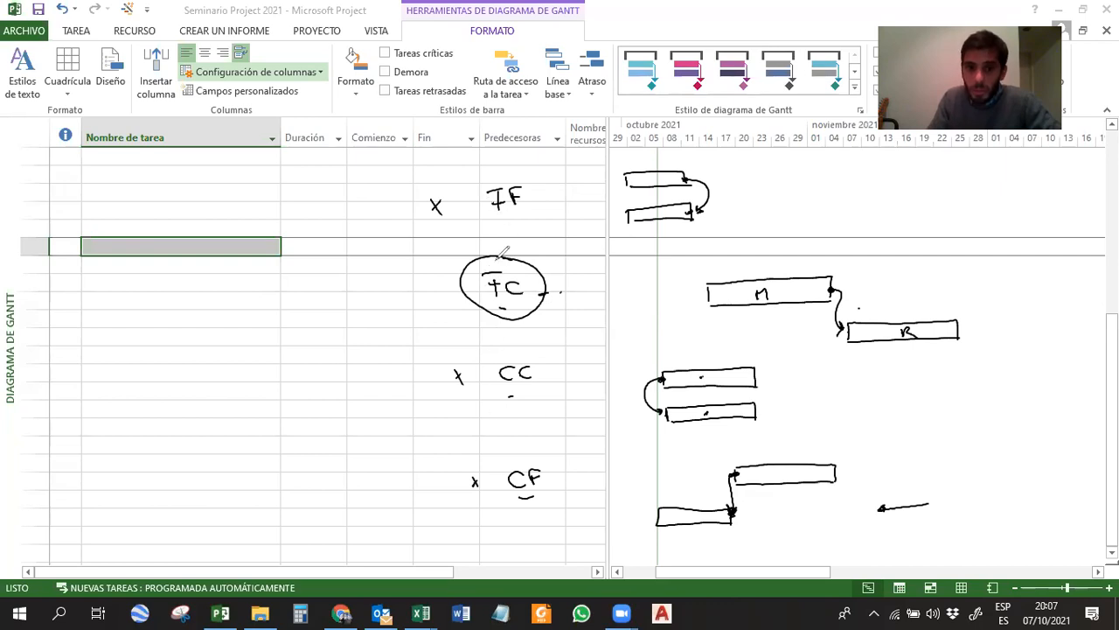
drag(466, 307, 563, 305)
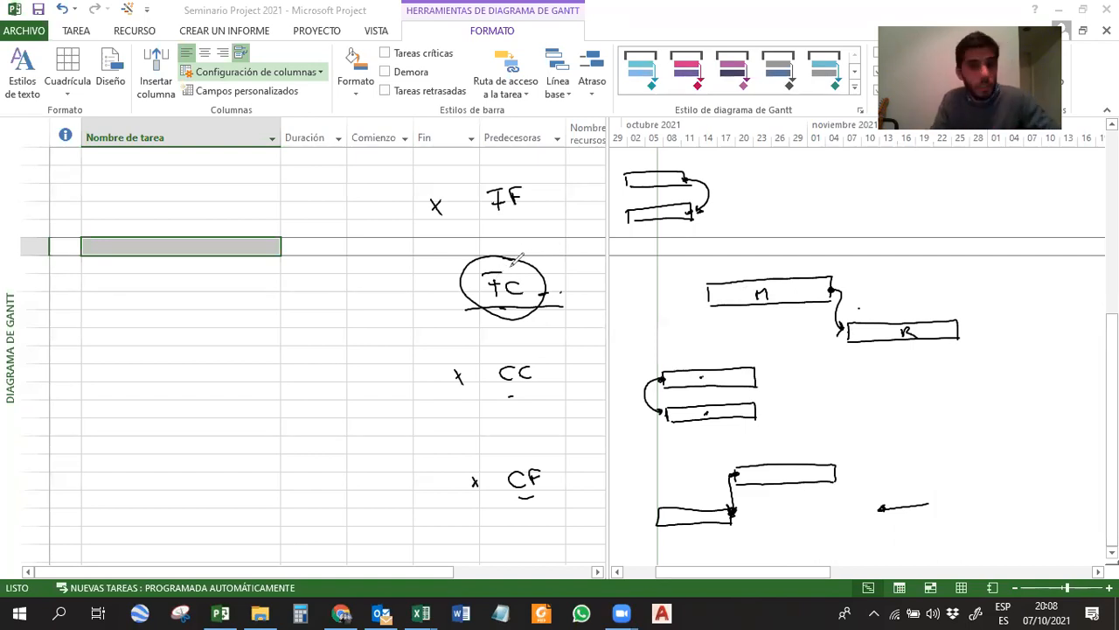
click(641, 98)
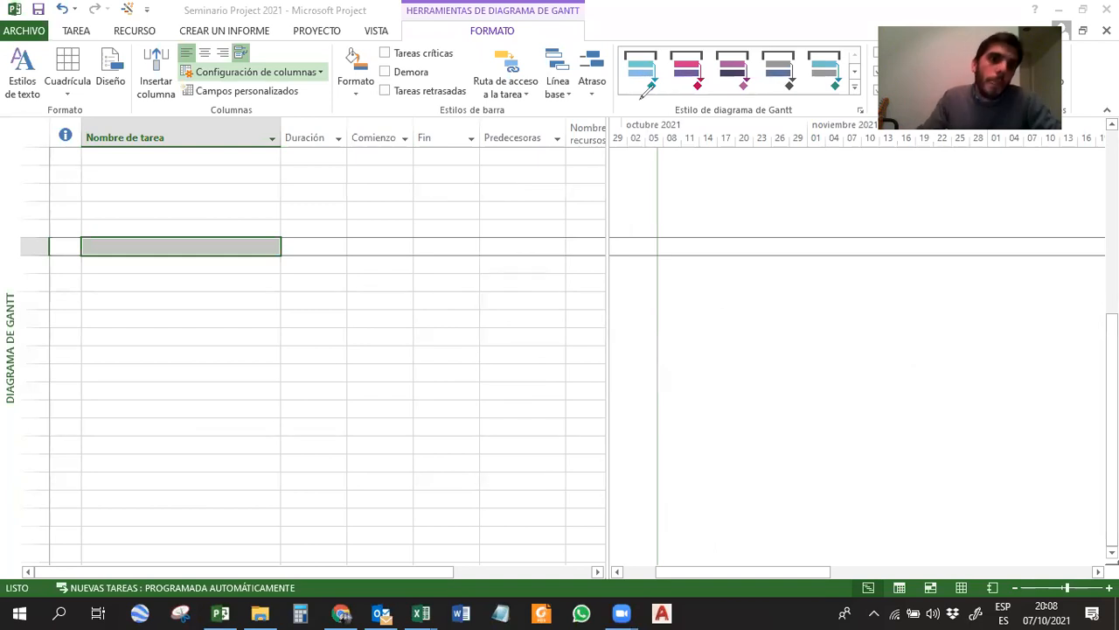
Switch to the Seminario Project 2021 workbook in Excel and examine the Predecesora column, including the entries for Obrador and Cerco y cartel de obra.
scroll(333, 308, up, 2)
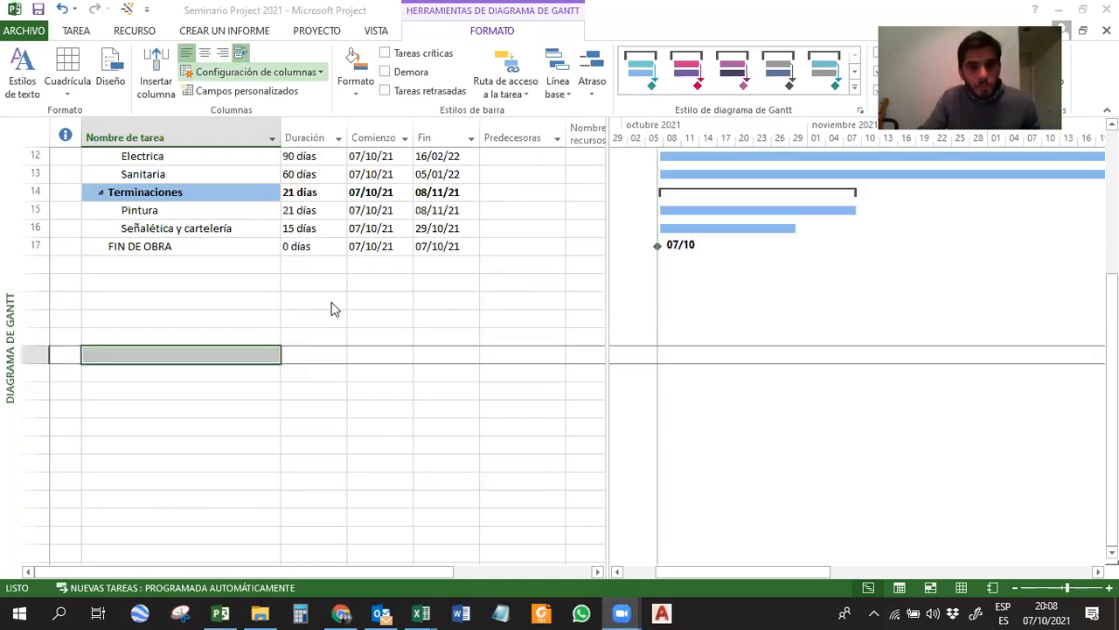
scroll(333, 308, up, 4)
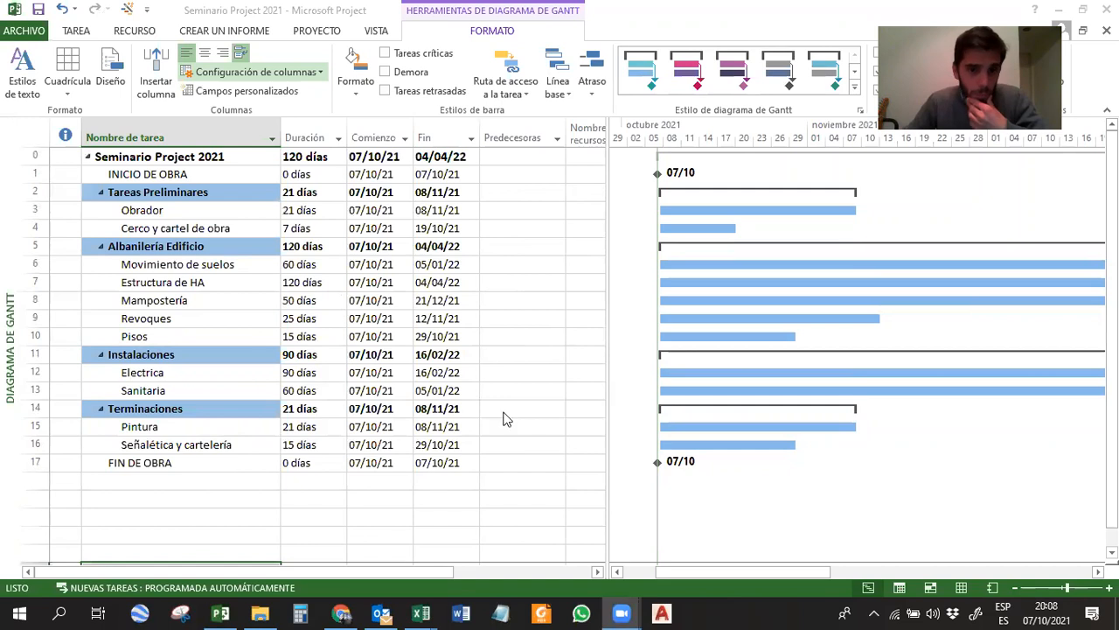
click(420, 612)
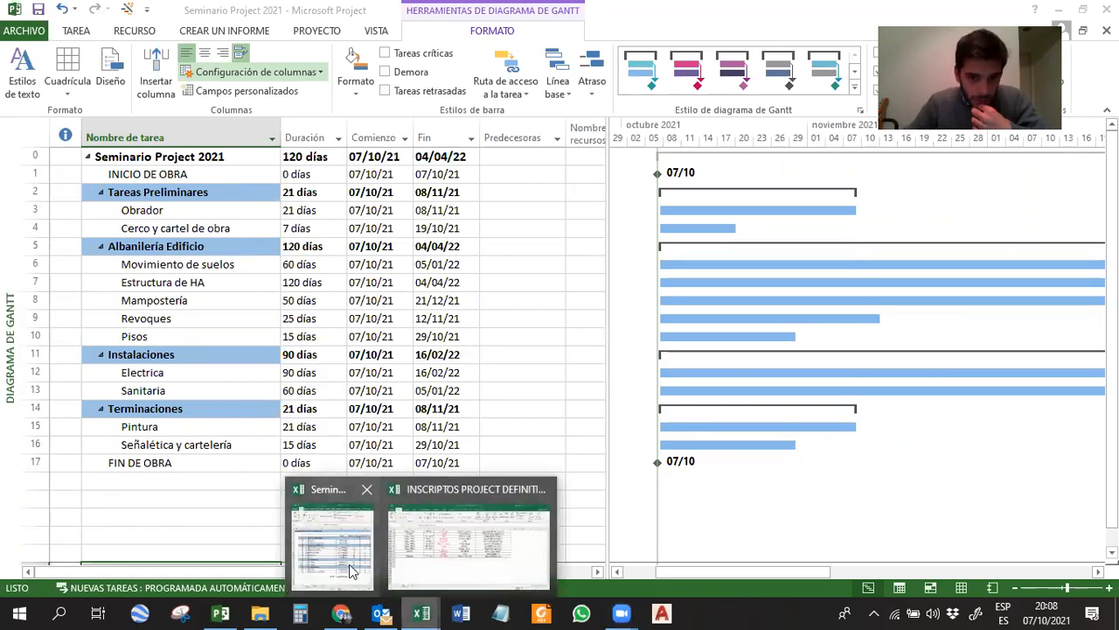
click(341, 525)
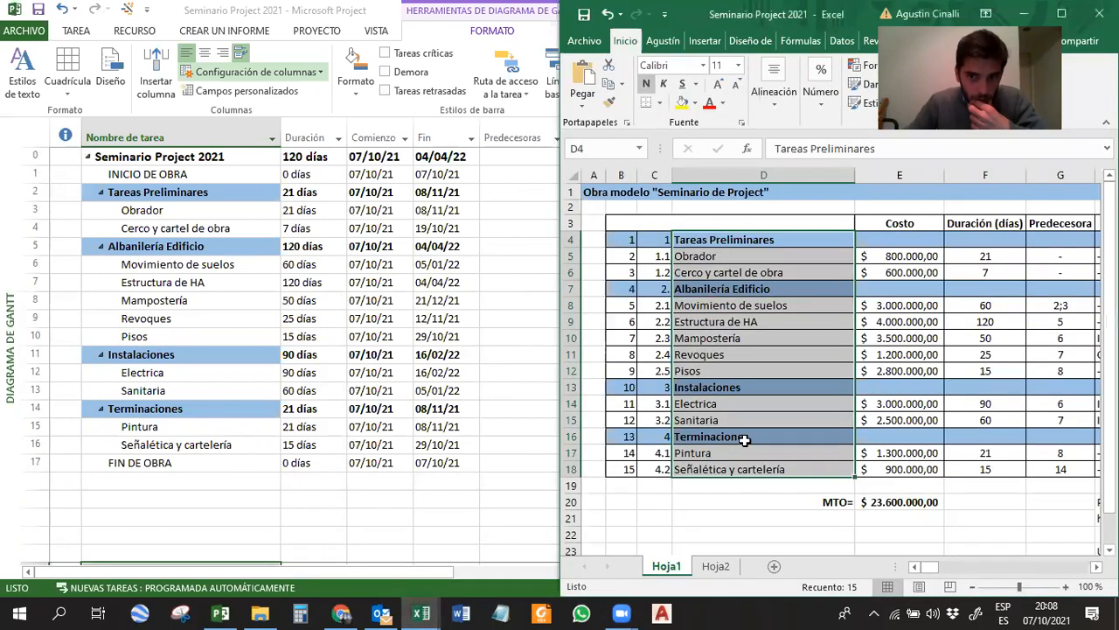
click(1096, 567)
drag(1021, 224, 1030, 469)
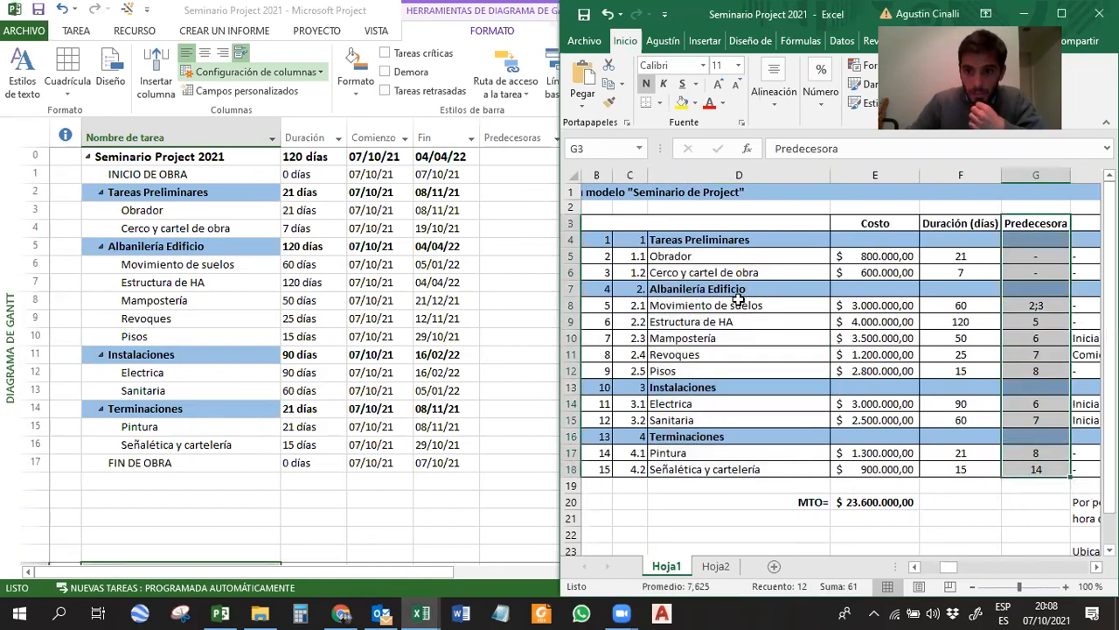
click(677, 253)
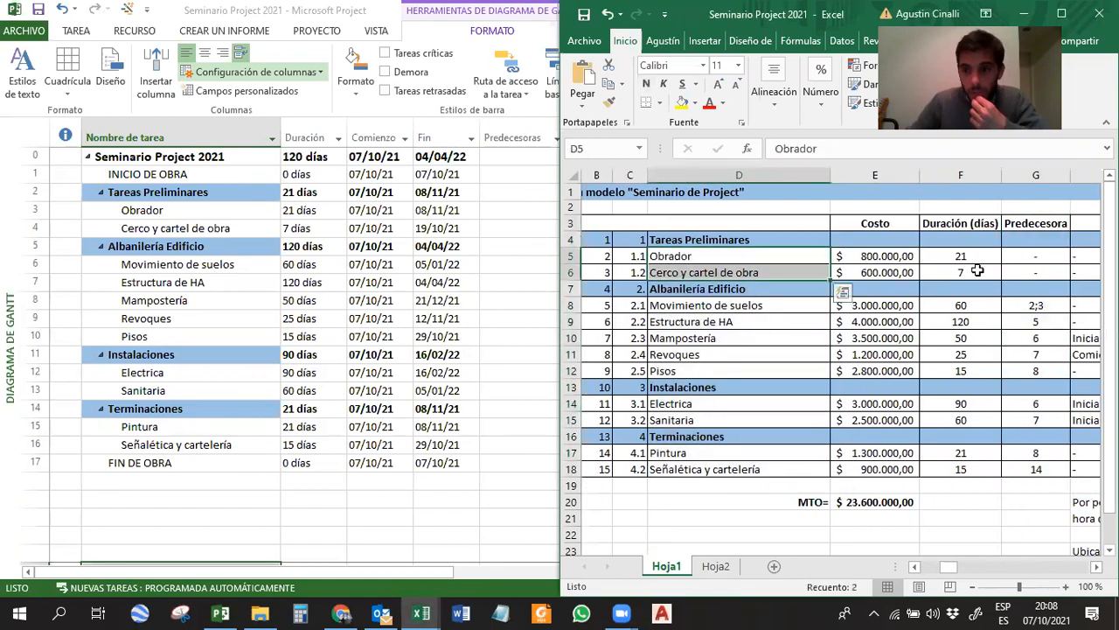
drag(1036, 256, 1034, 272)
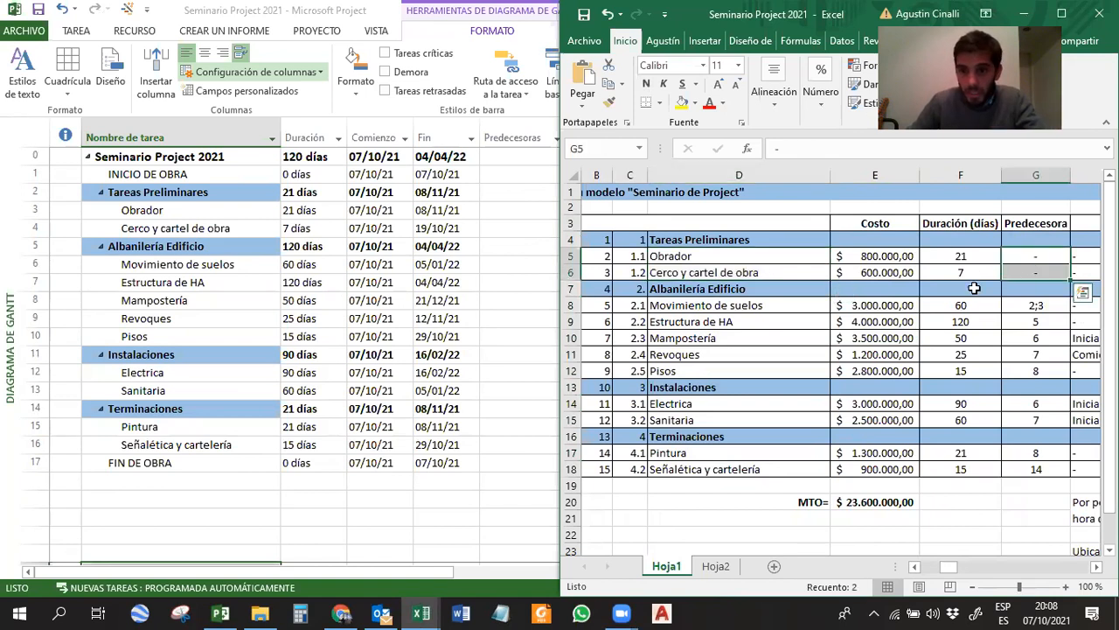
Review the Movimiento de suelos, Estructura de HA, Mampostería and Revoques rows in the Excel task list.
click(751, 308)
click(744, 322)
click(745, 338)
click(739, 355)
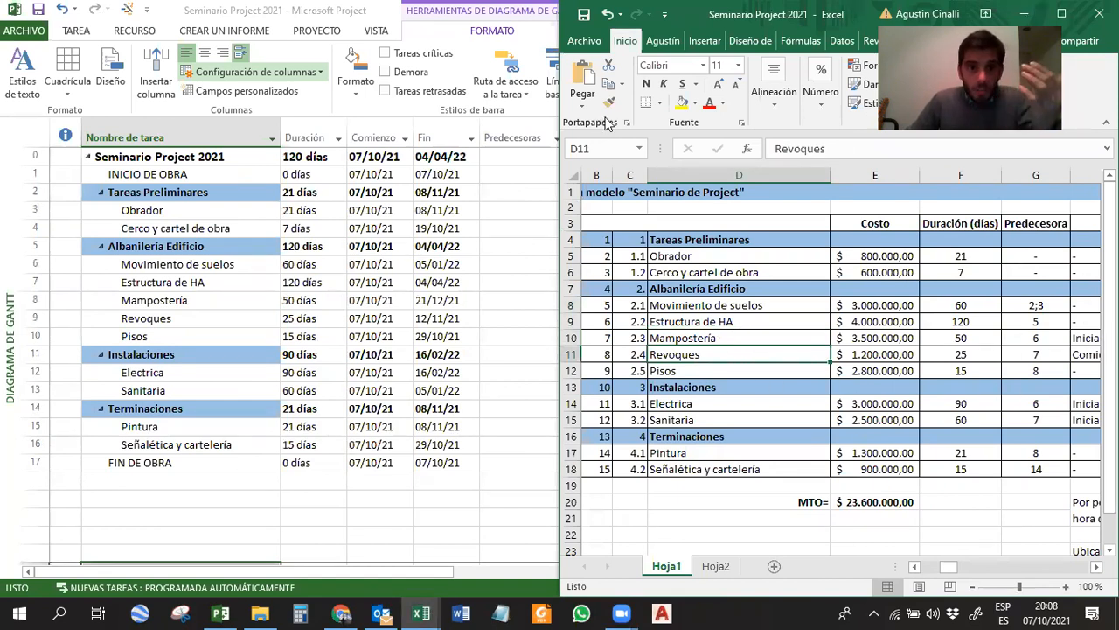
Switch to Microsoft Project and link the INICIO DE OBRA milestone to Obrador in the Gantt chart.
click(339, 11)
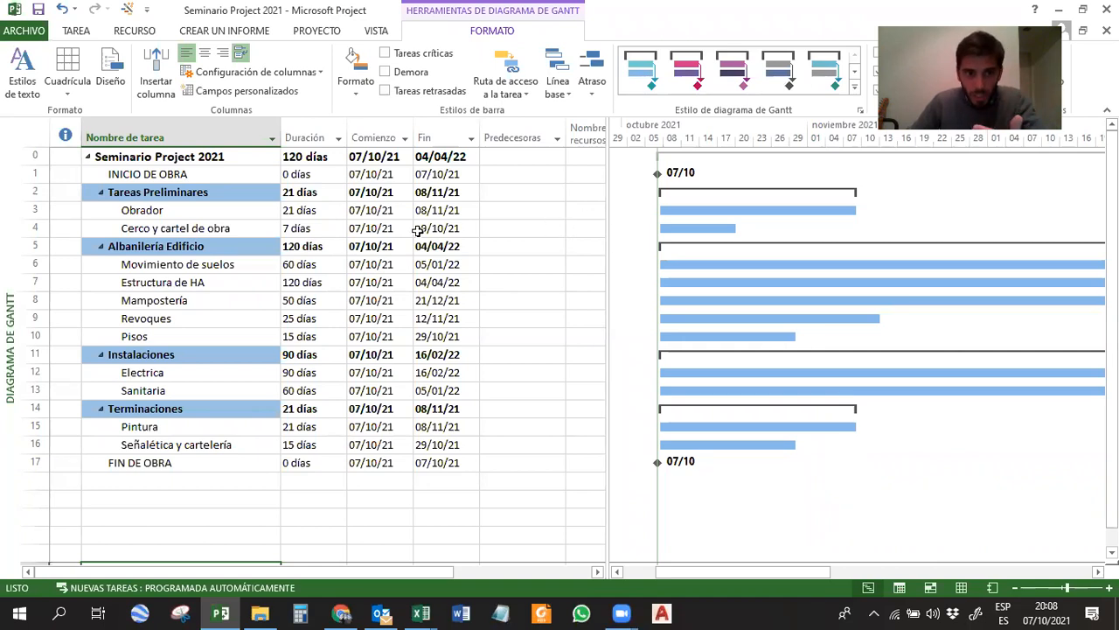
click(155, 212)
click(143, 174)
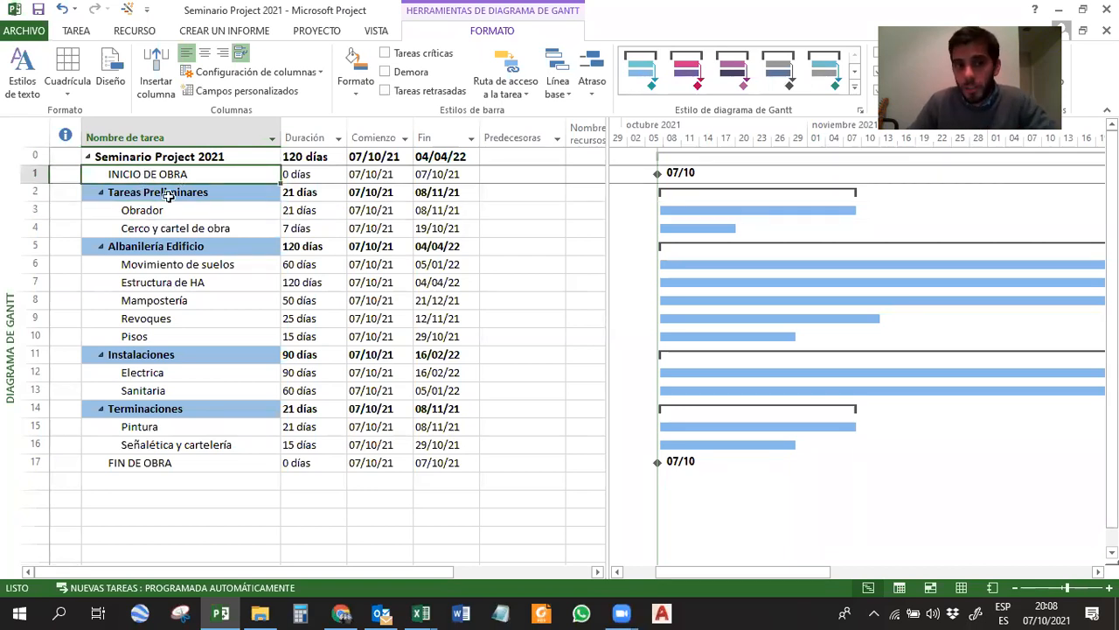
click(152, 211)
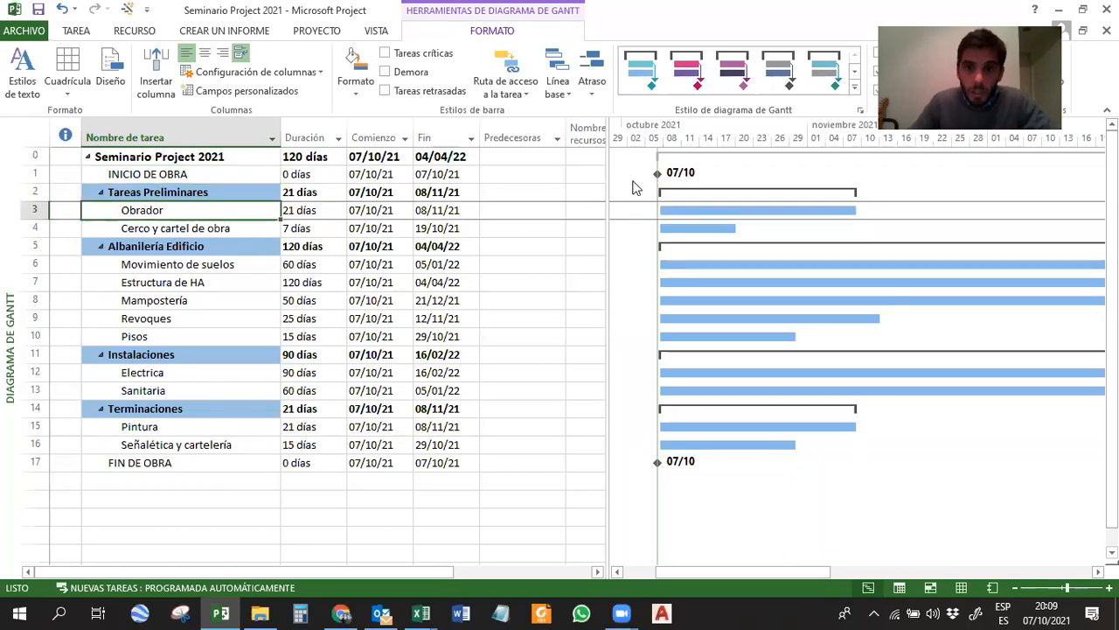
mouse_move(660, 173)
mouse_down()
mouse_move(753, 164)
mouse_move(699, 207)
mouse_up()
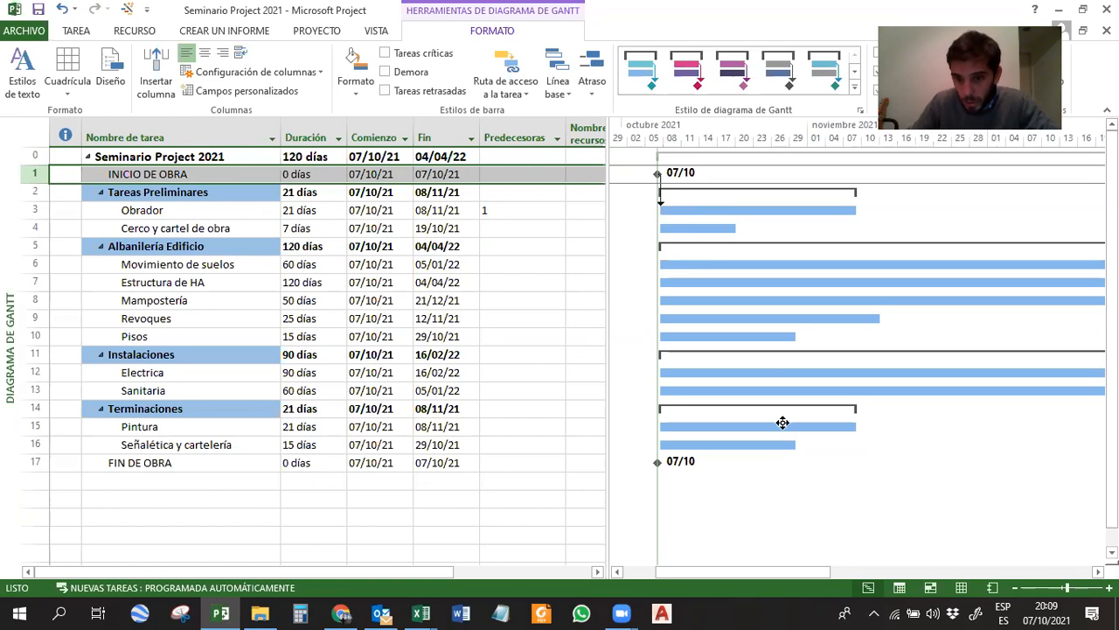
Try linking the Pintura bar to Señalética y cartelería in the Gantt chart, and undo that link.
drag(777, 427, 791, 452)
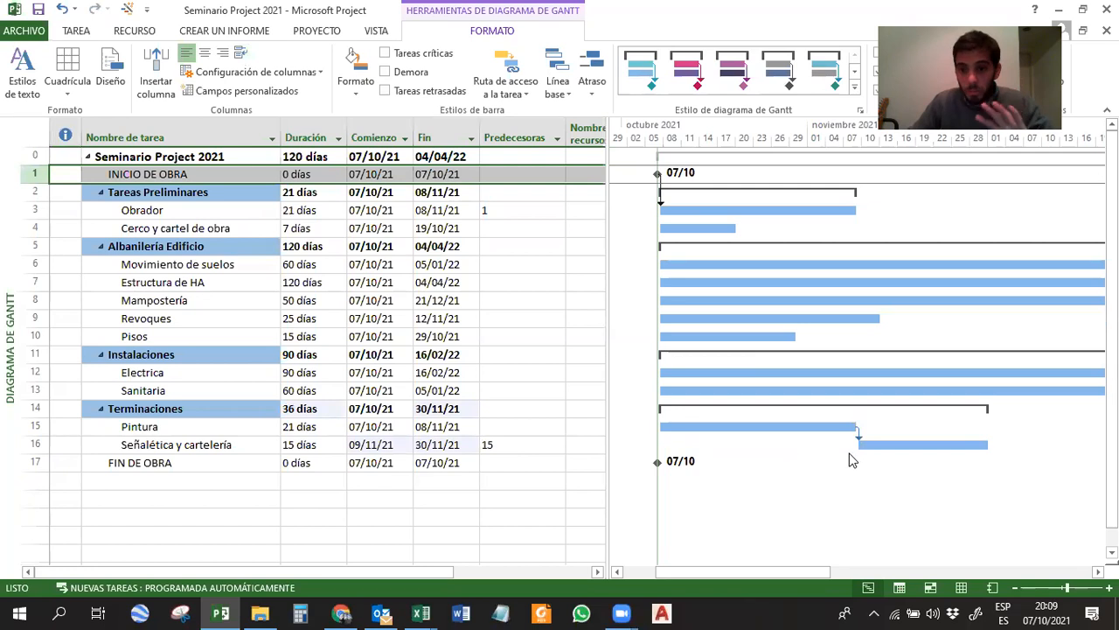
key(ctrl+z)
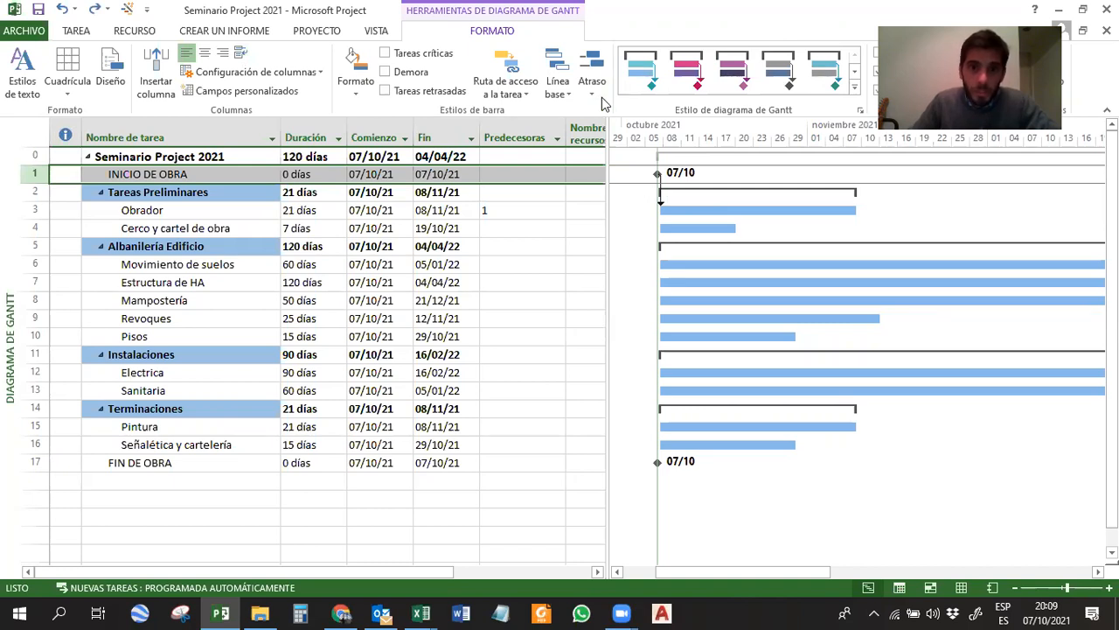
Show the task form details below the Gantt chart and set it to display predecessors and successors.
click(374, 32)
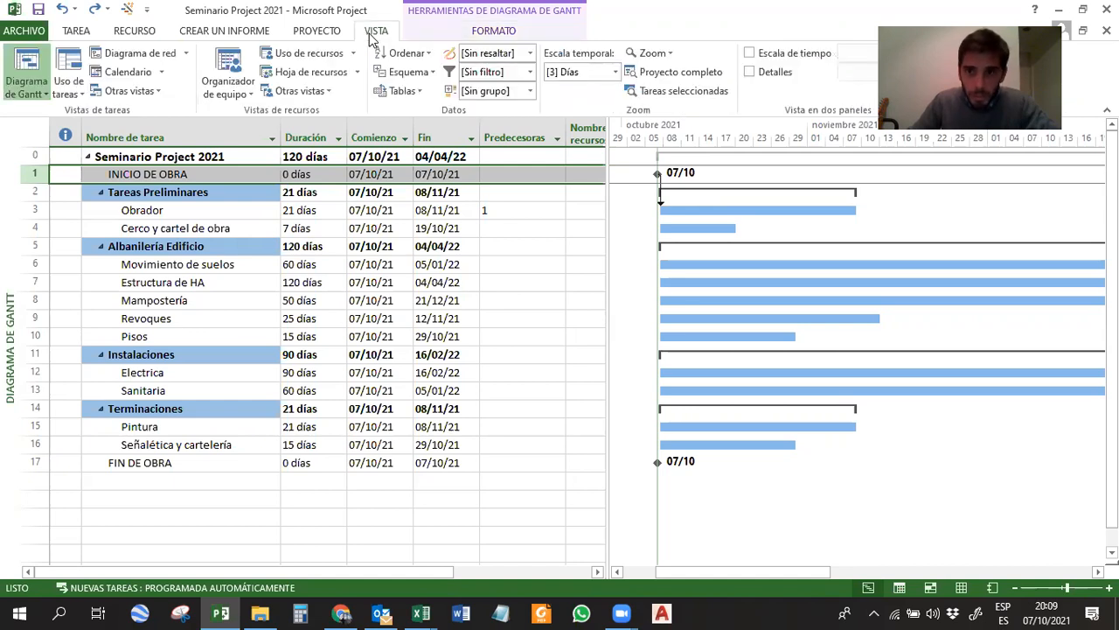
click(768, 76)
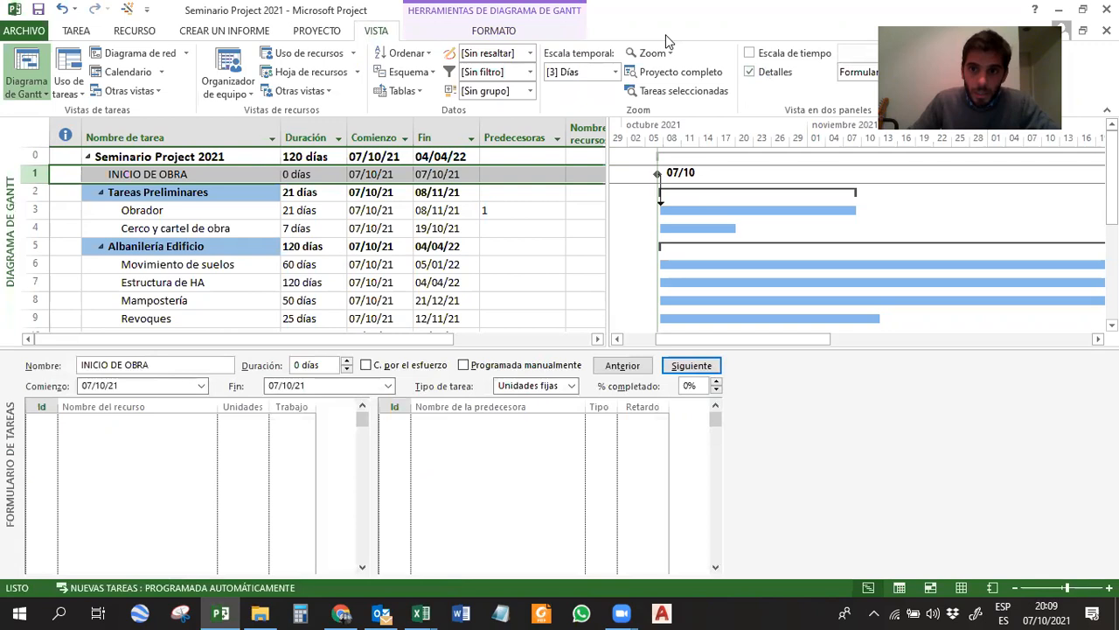
click(772, 449)
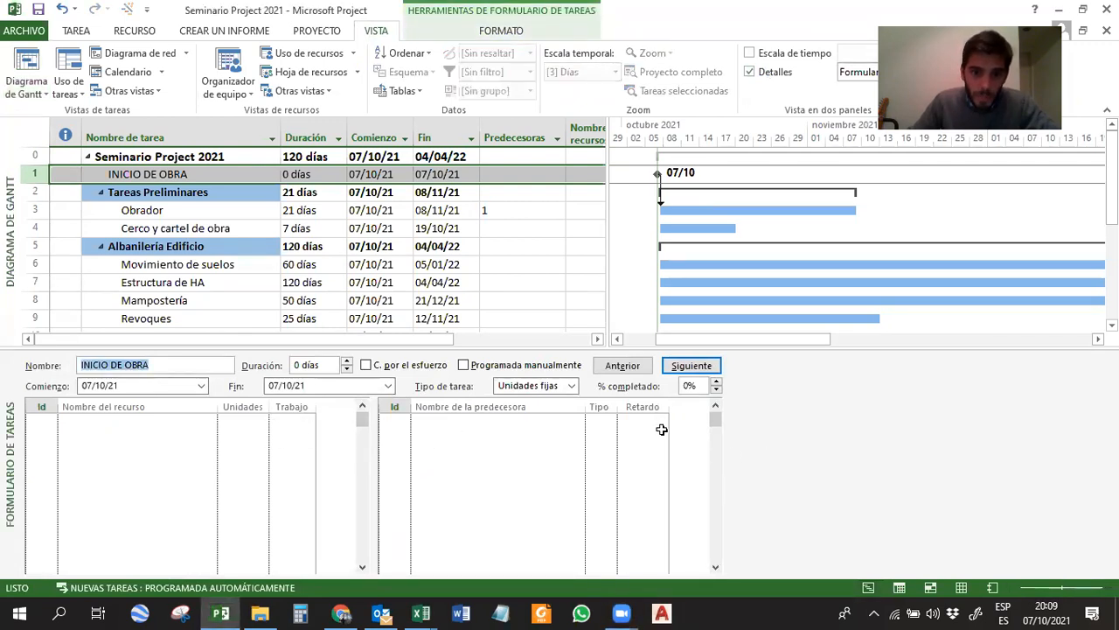
right_click(766, 406)
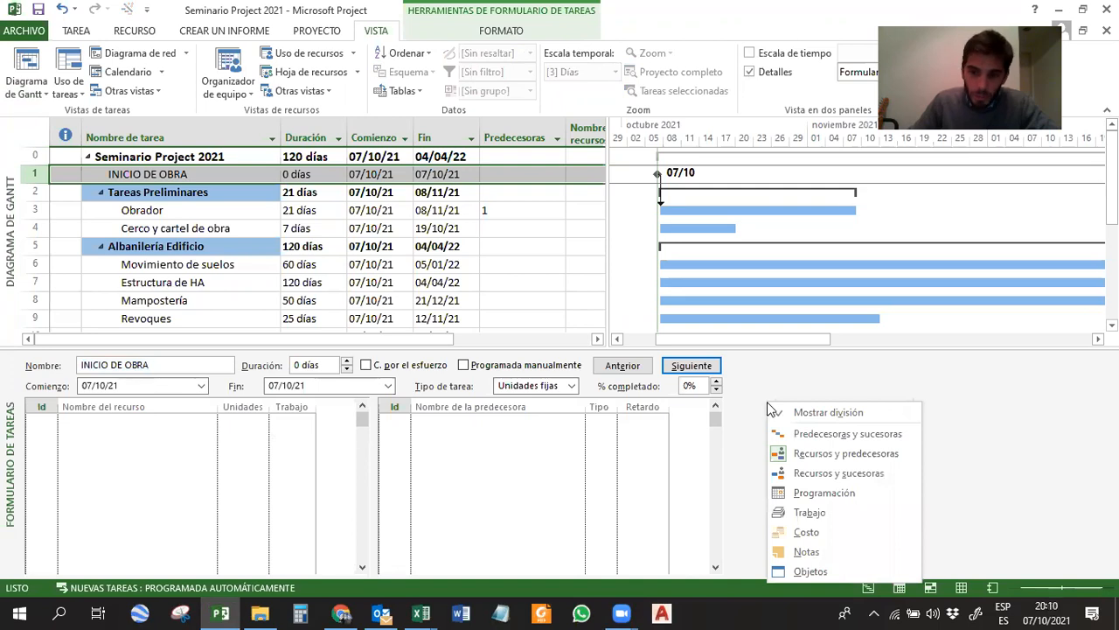
click(864, 437)
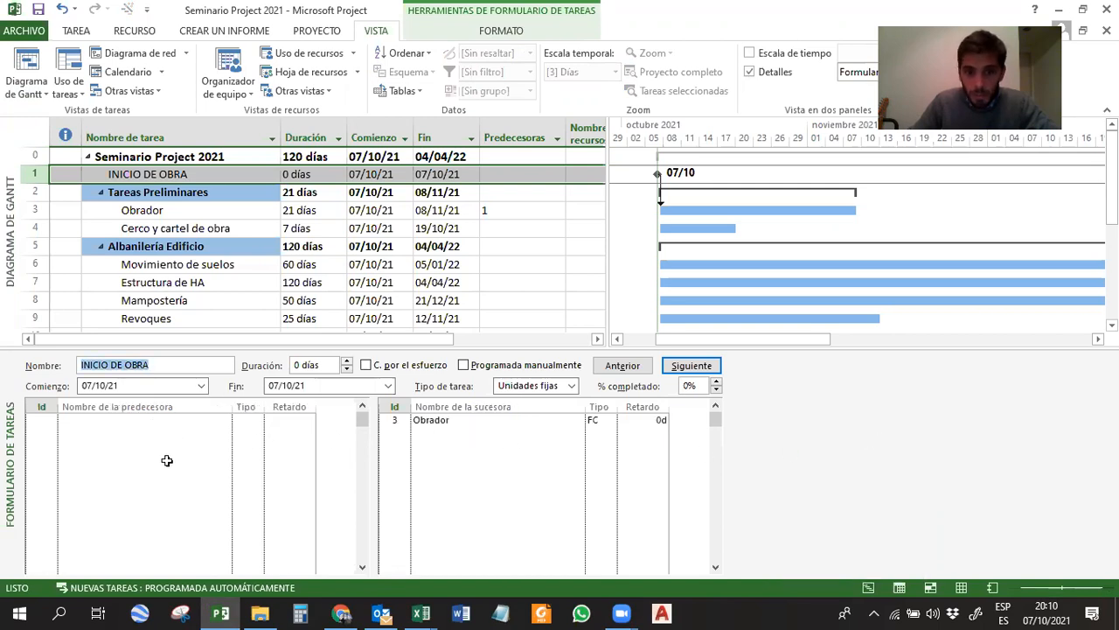
Add INICIO DE OBRA as the predecessor of Cerco y cartel de obra in the task form and accept it.
click(184, 226)
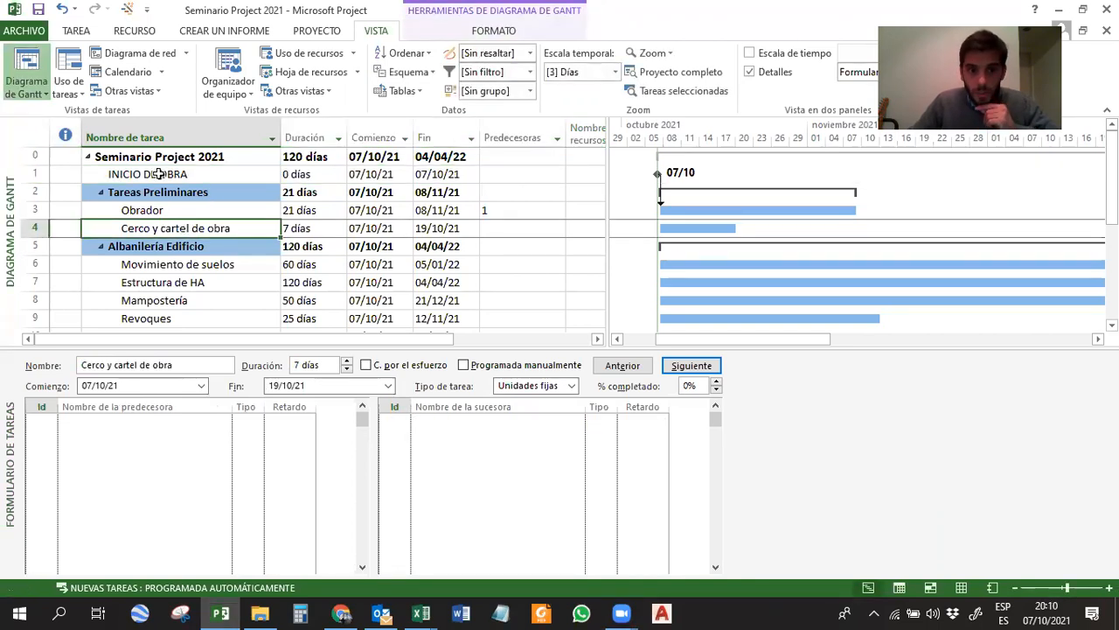
click(129, 421)
click(224, 422)
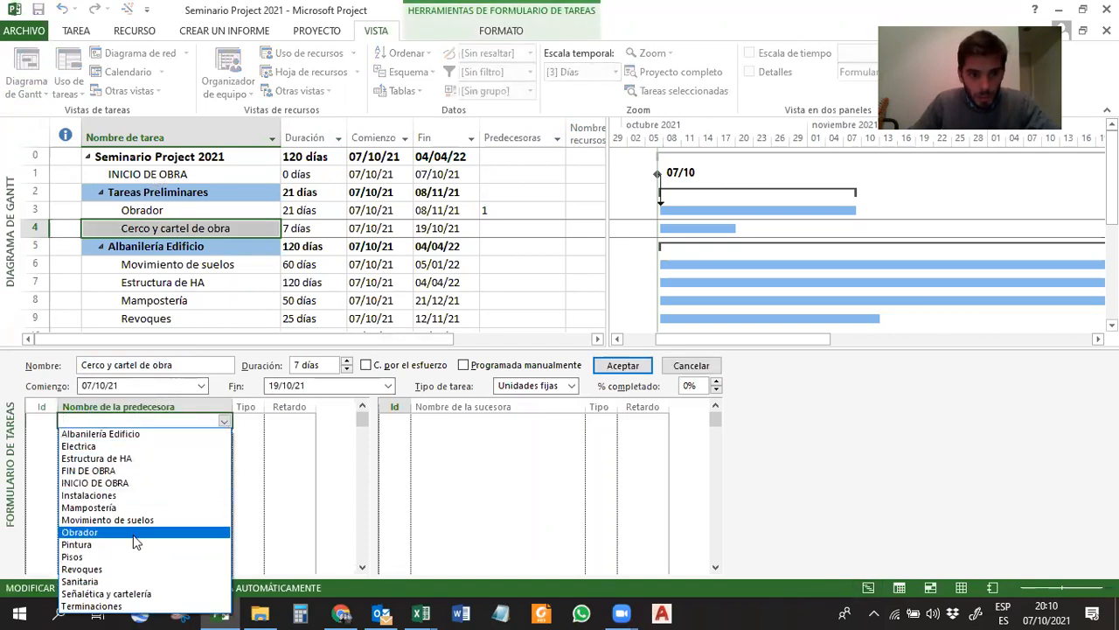
click(134, 484)
click(150, 494)
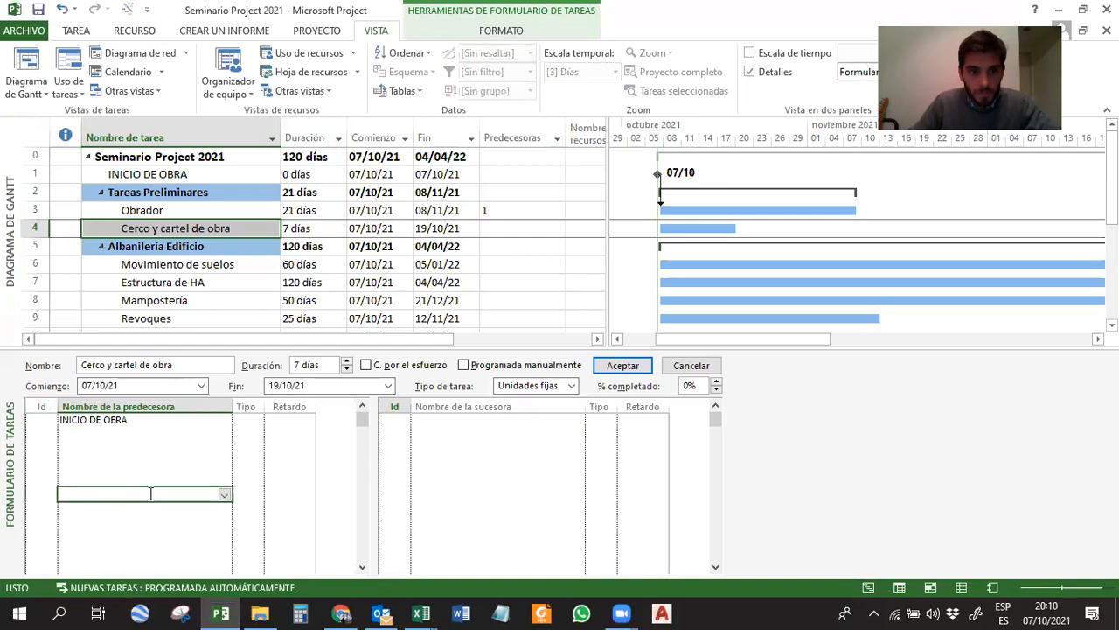
click(622, 365)
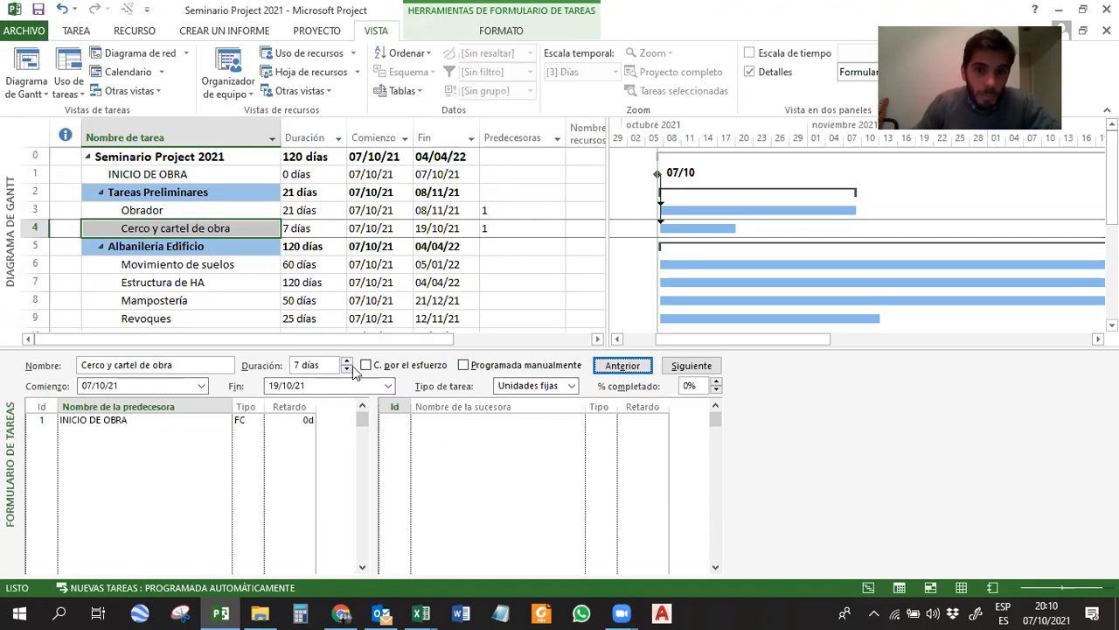
Check Obrador's predecessor in the task form and hide the details pane.
click(182, 212)
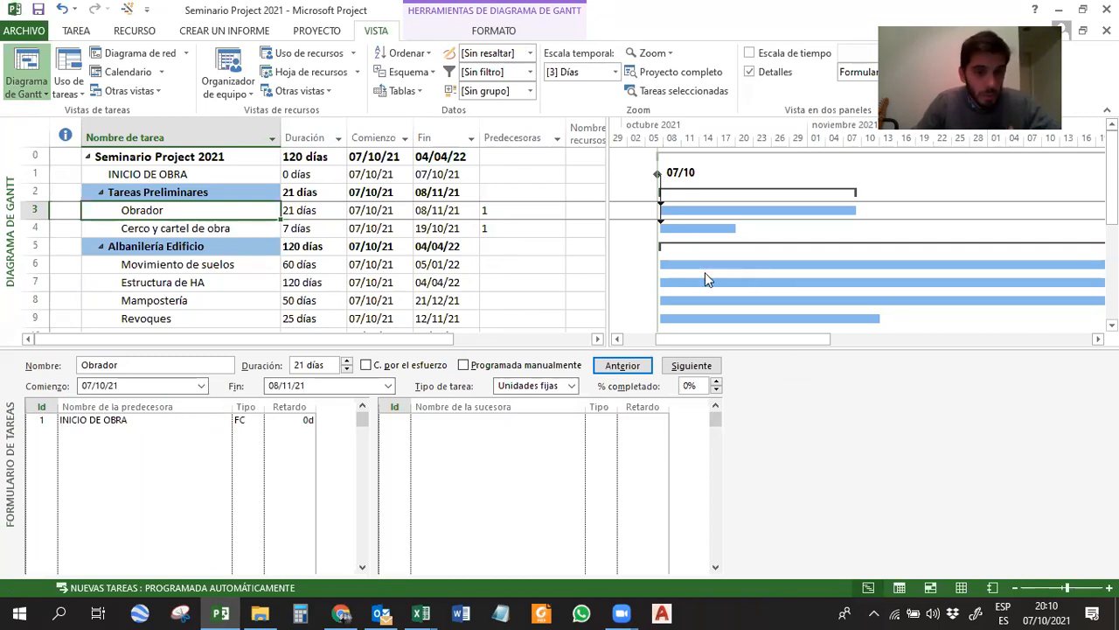
click(761, 74)
click(604, 81)
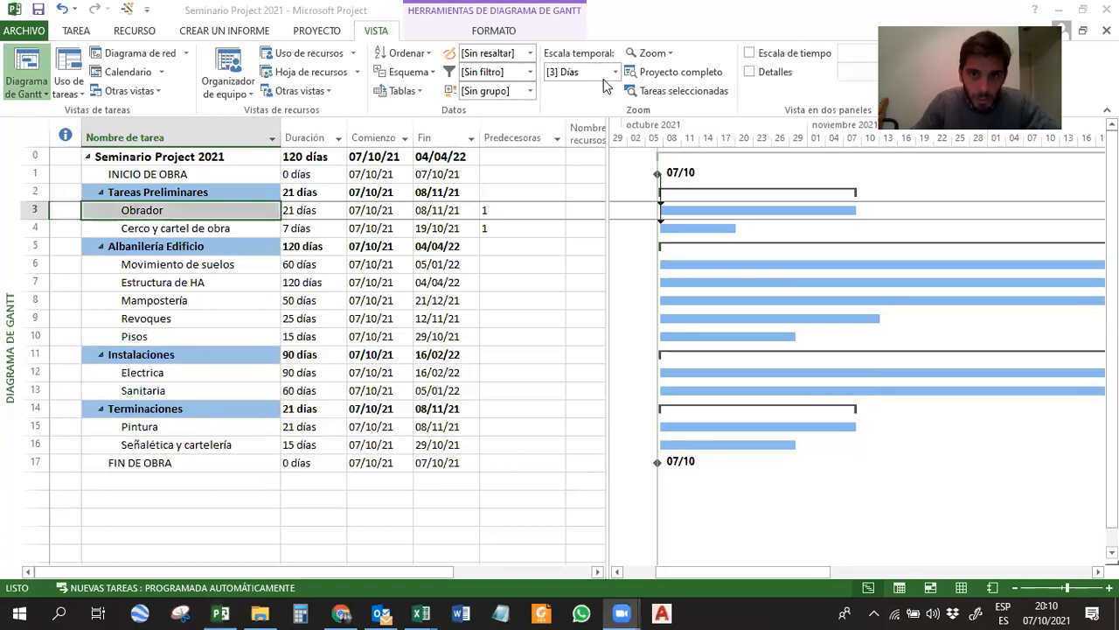
Insert a Sucesoras column after Predecesoras and widen the task table area to make room for it.
click(611, 157)
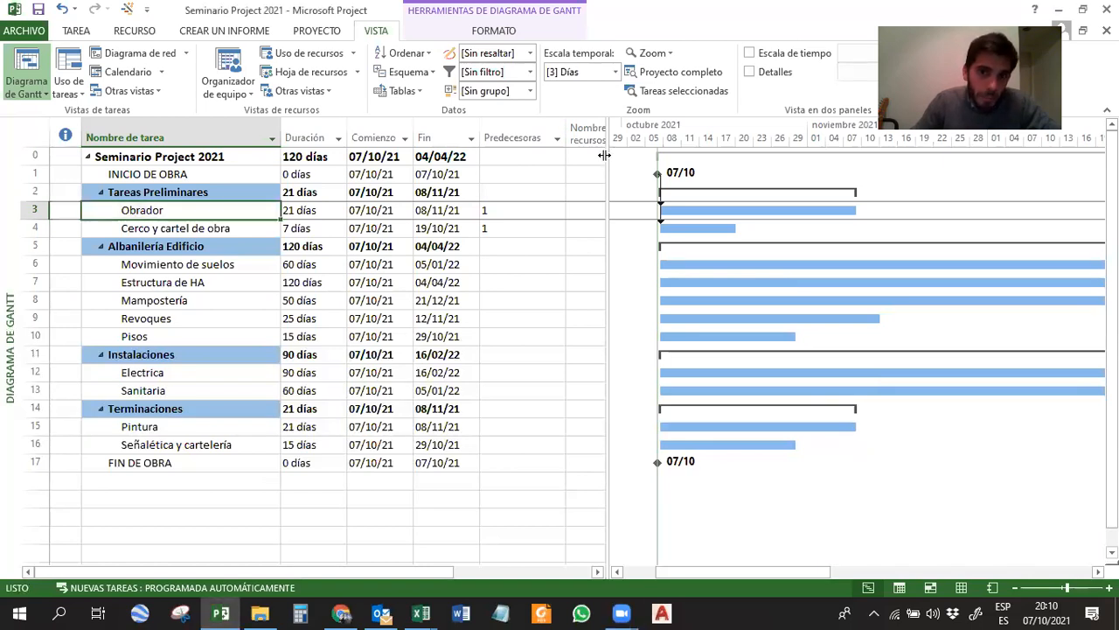
drag(611, 157, 690, 161)
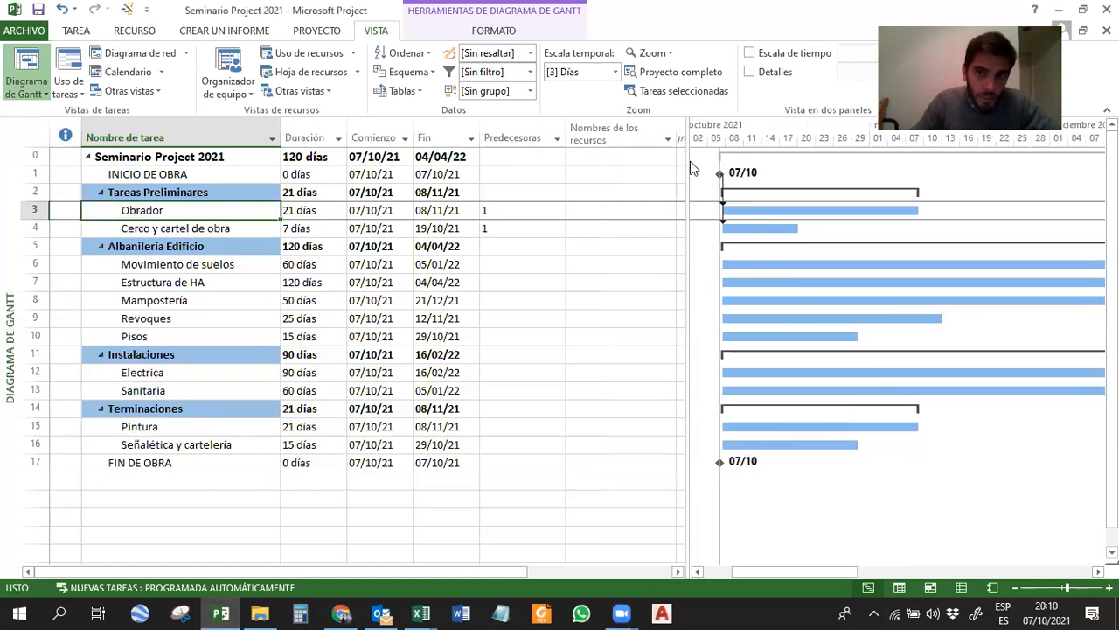
click(507, 134)
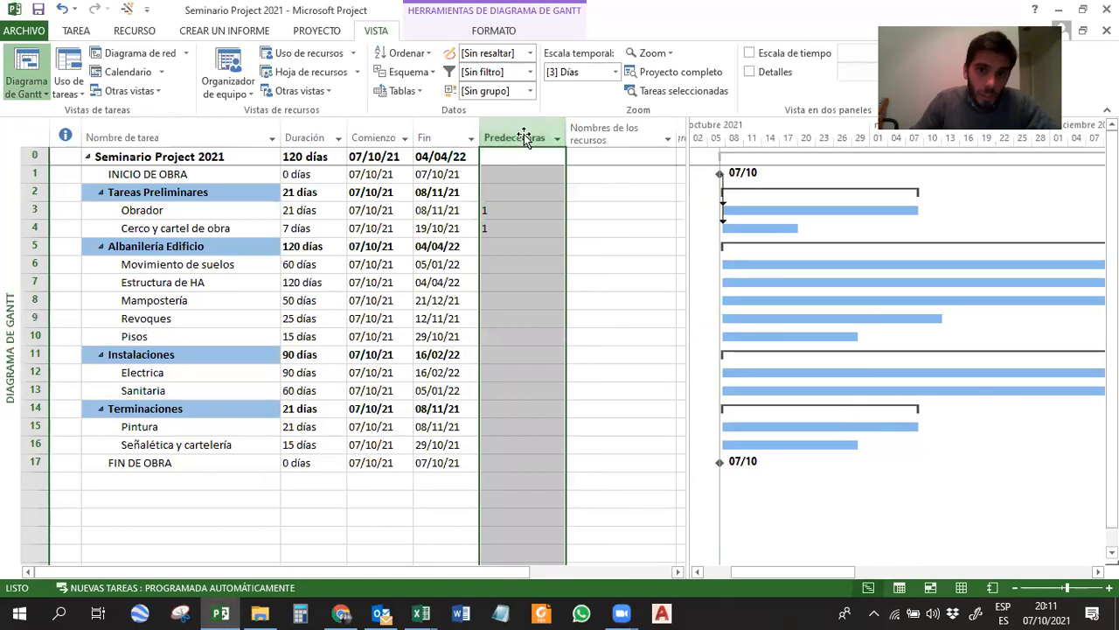
right_click(586, 131)
click(633, 247)
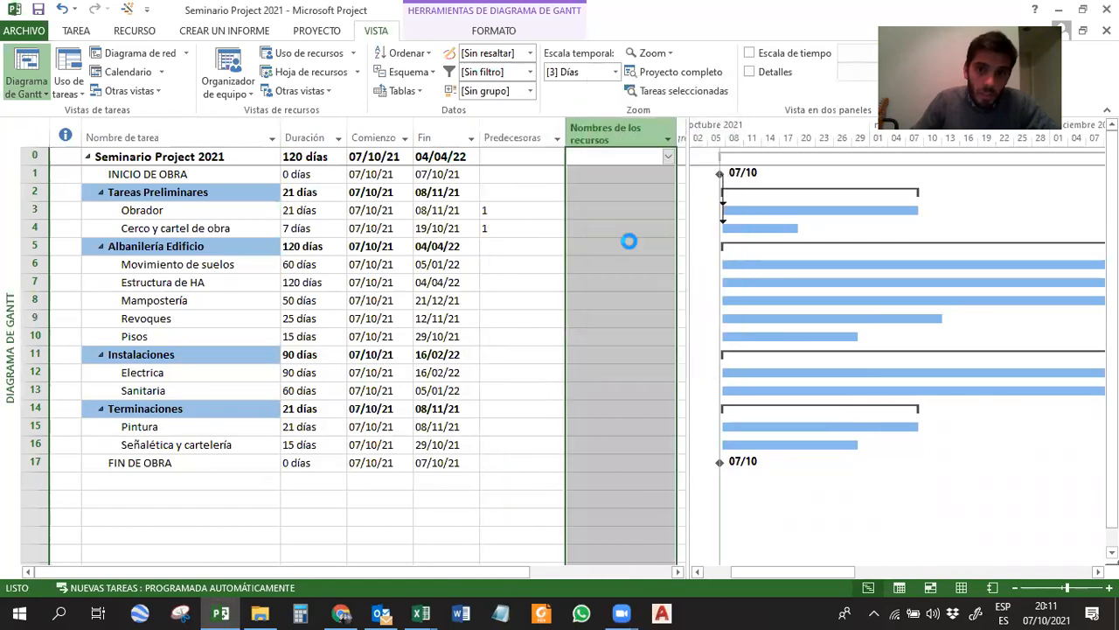
text(SUCesoras)
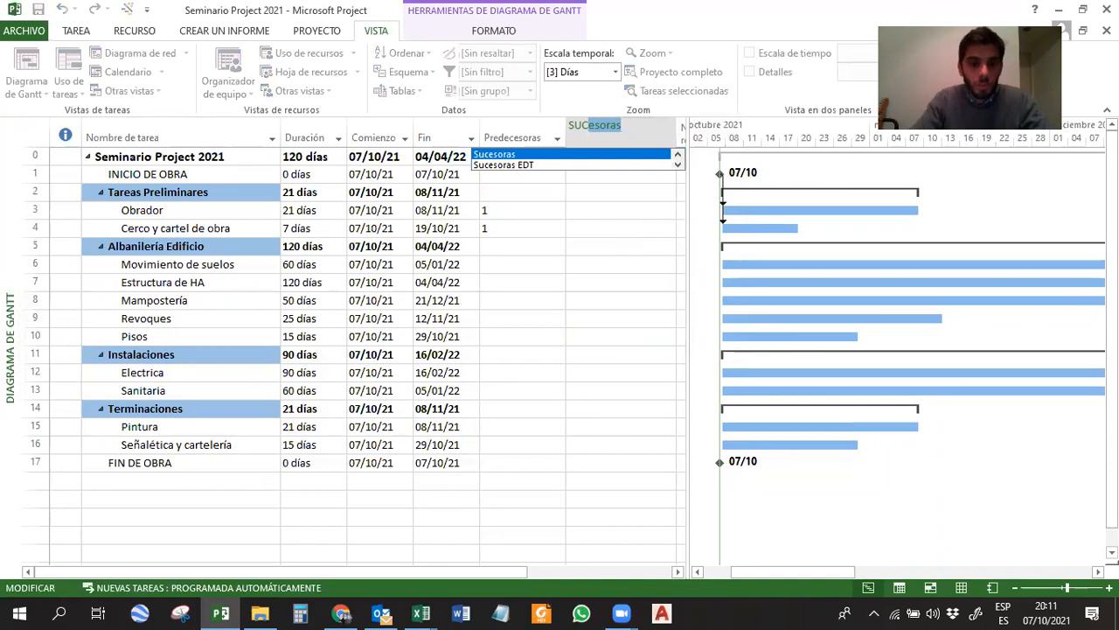
key(Return)
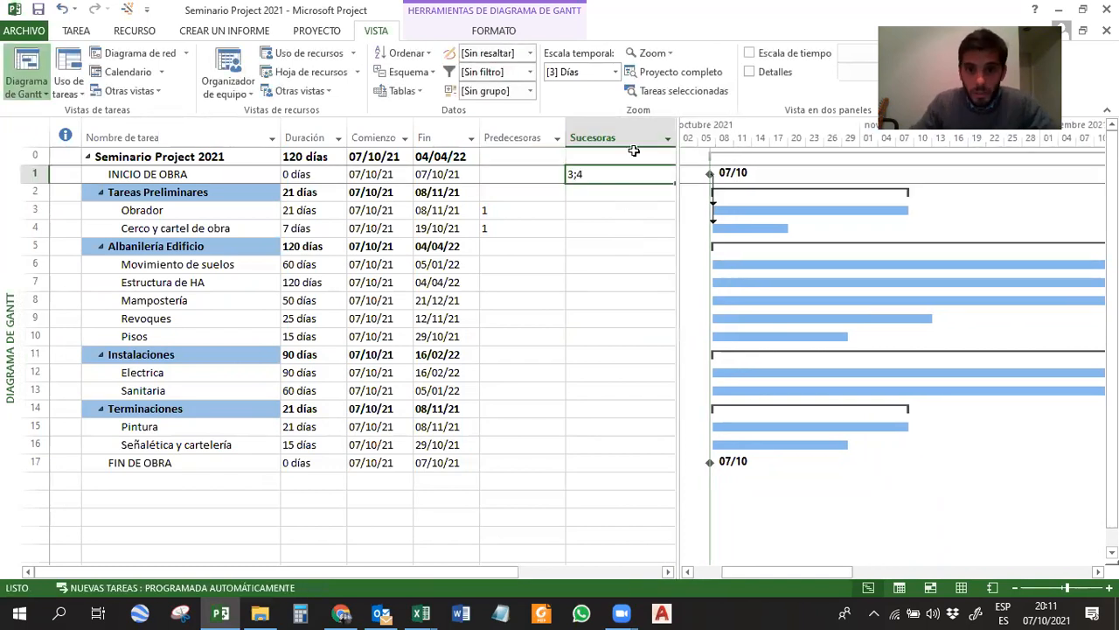
drag(674, 163, 761, 163)
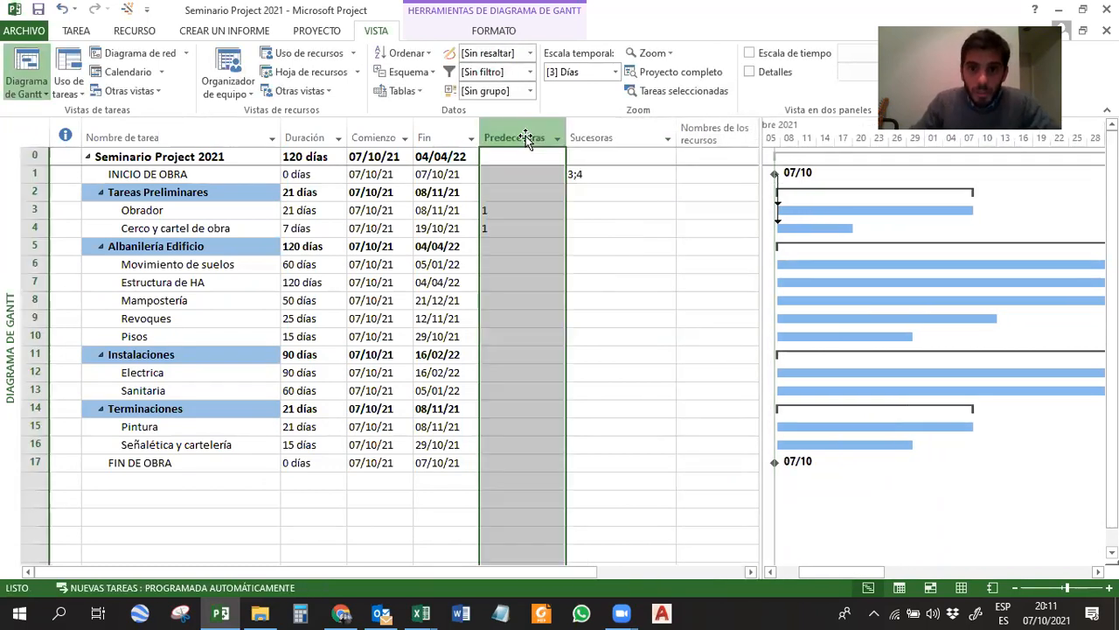
Compare the Sucesoras column with the Predecesoras entries of Obrador and Cerco y cartel de obra, tracing them to INICIO DE OBRA.
click(591, 137)
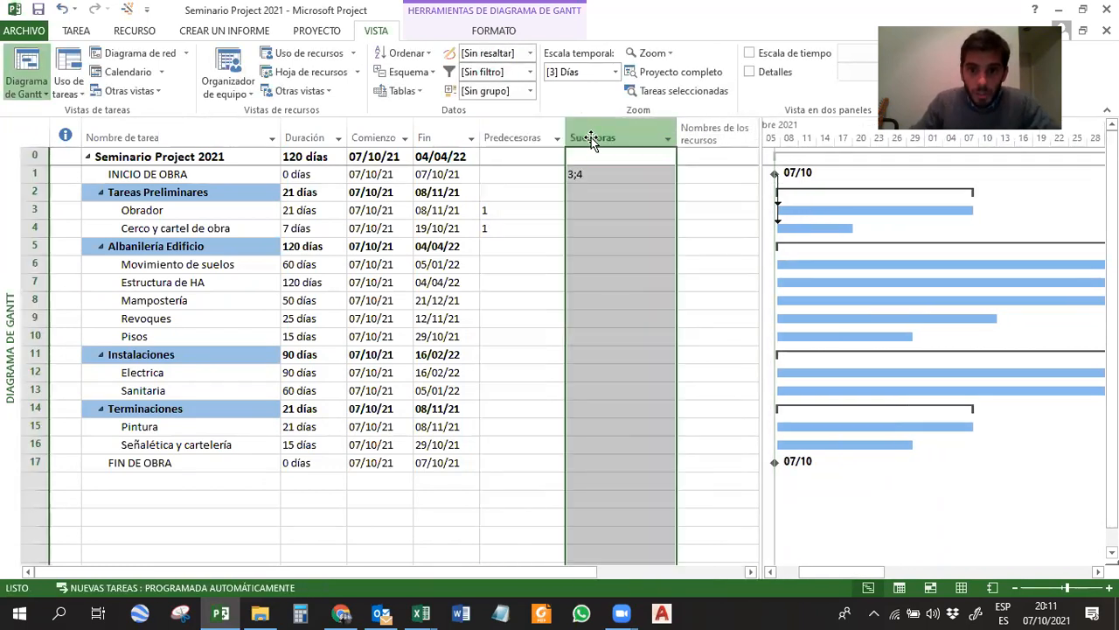
click(496, 208)
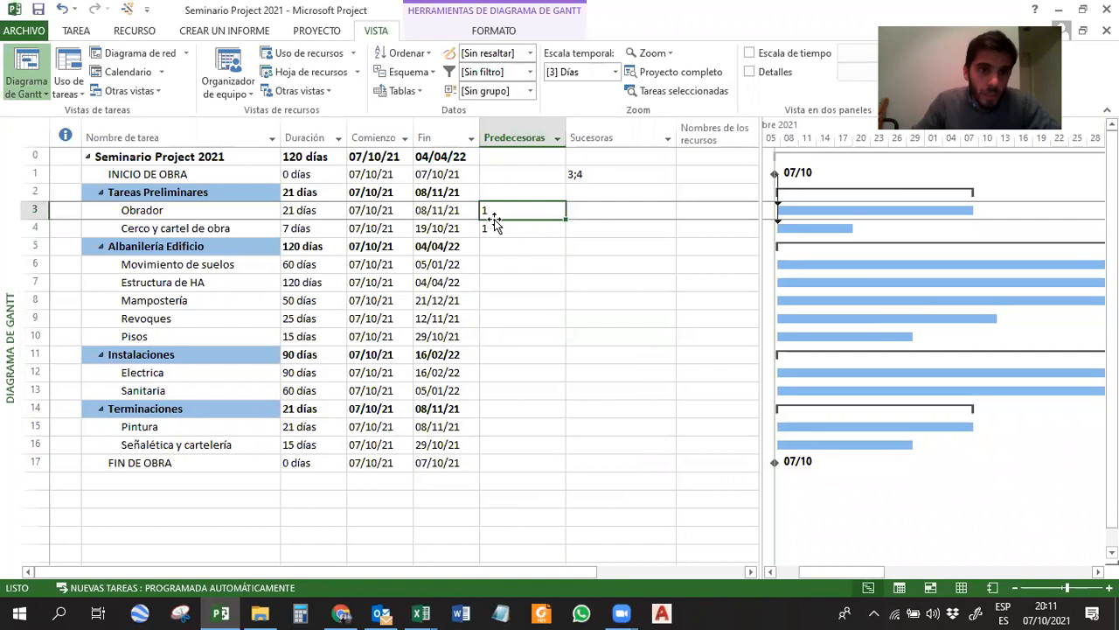
click(495, 228)
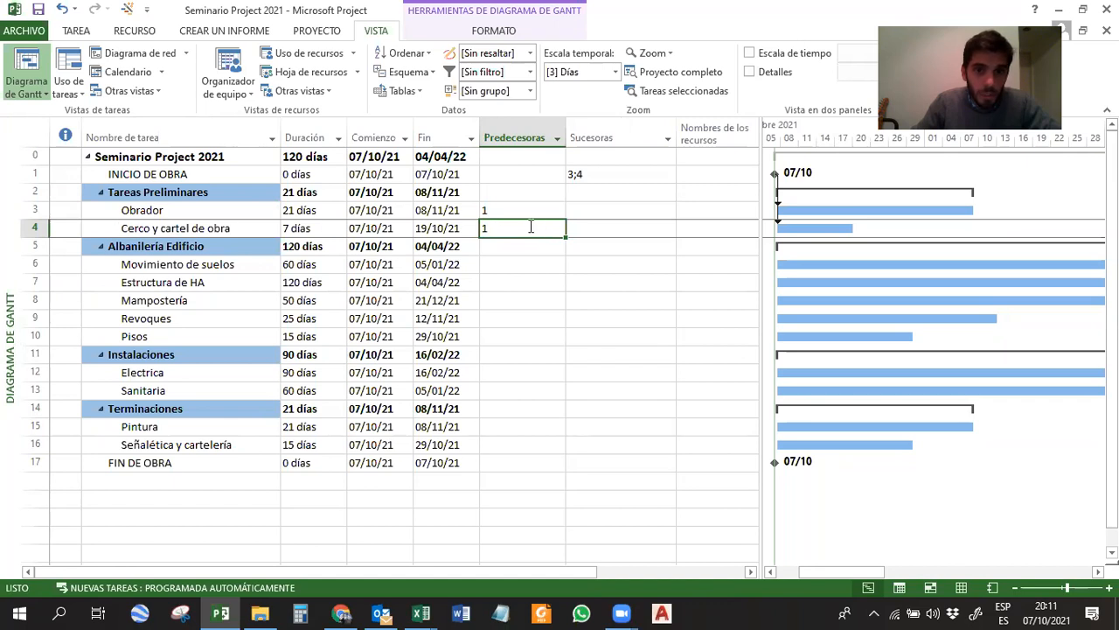
click(35, 174)
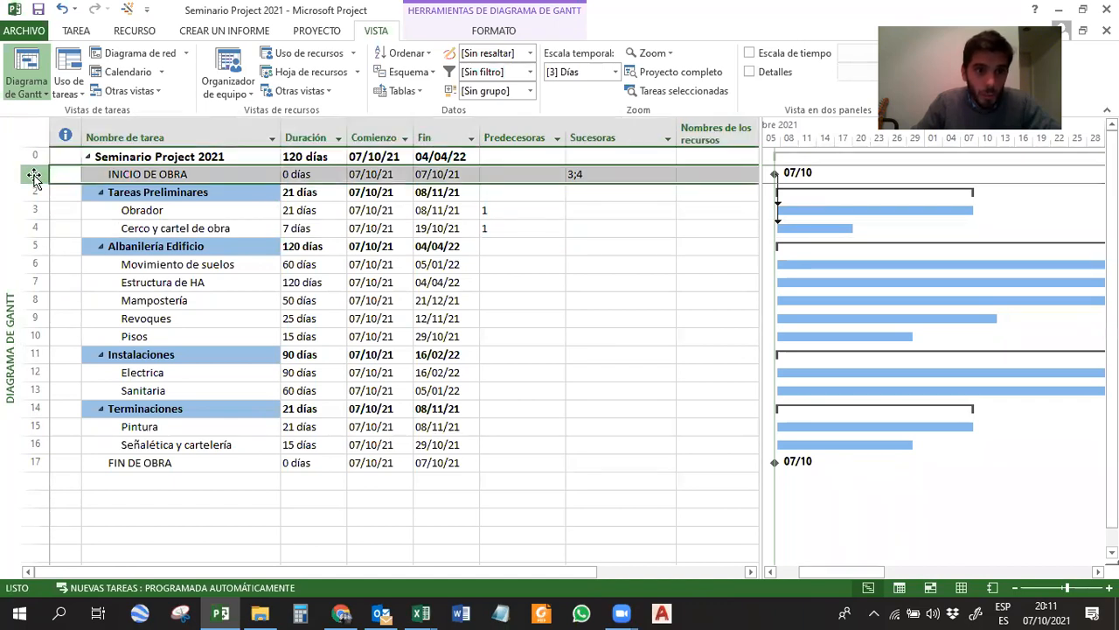
Look up the predecessors of Movimiento de suelos in the Seminario Project 2021 Excel workbook and locate the matching task rows.
click(186, 268)
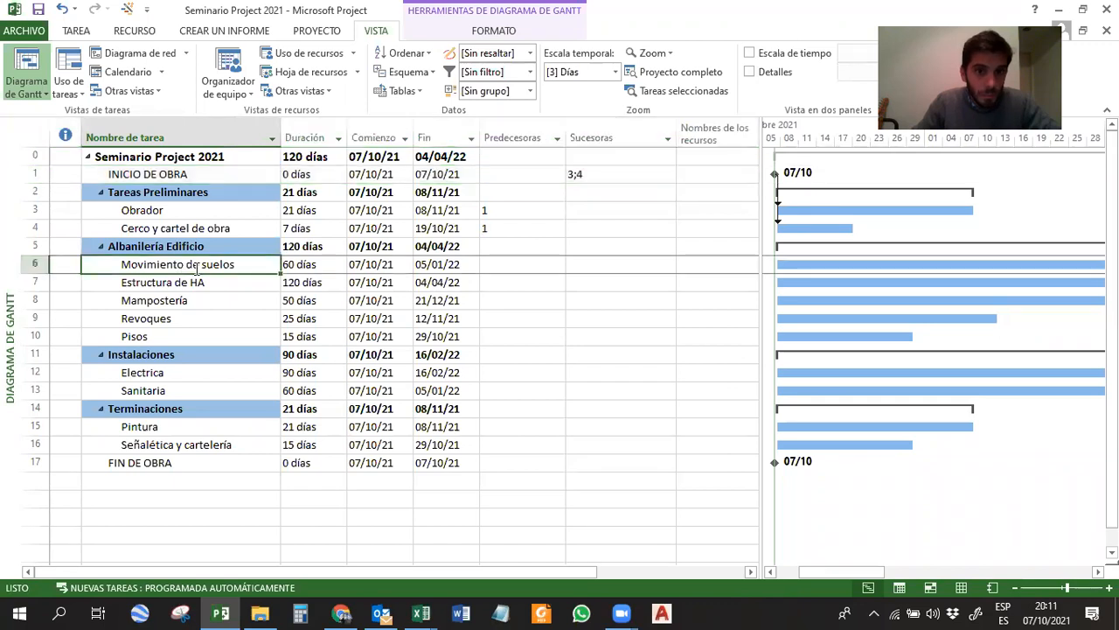
click(425, 612)
click(354, 552)
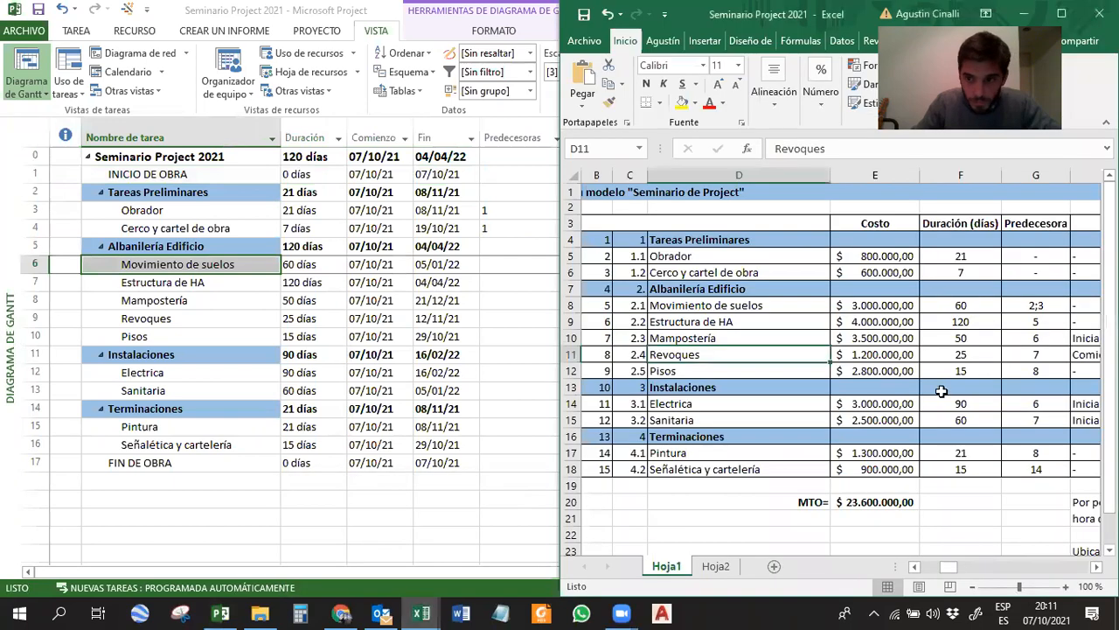
click(1019, 306)
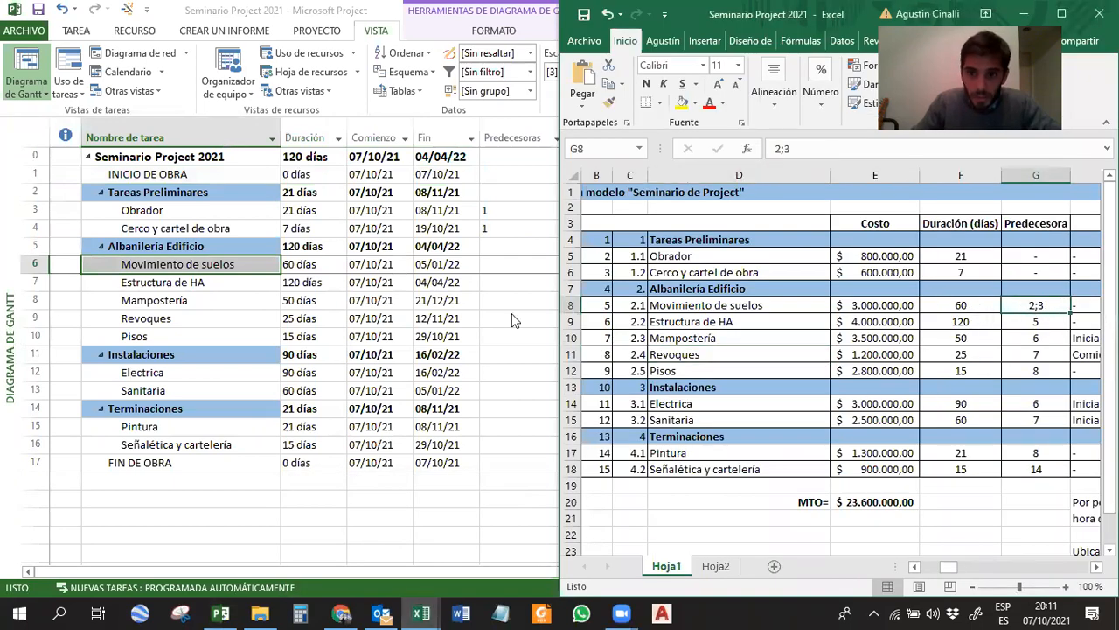
drag(603, 257, 670, 272)
Return to Microsoft Project and examine the row numbers of INICIO DE OBRA, Obrador and Cerco y cartel de obra.
click(162, 254)
drag(33, 210, 32, 223)
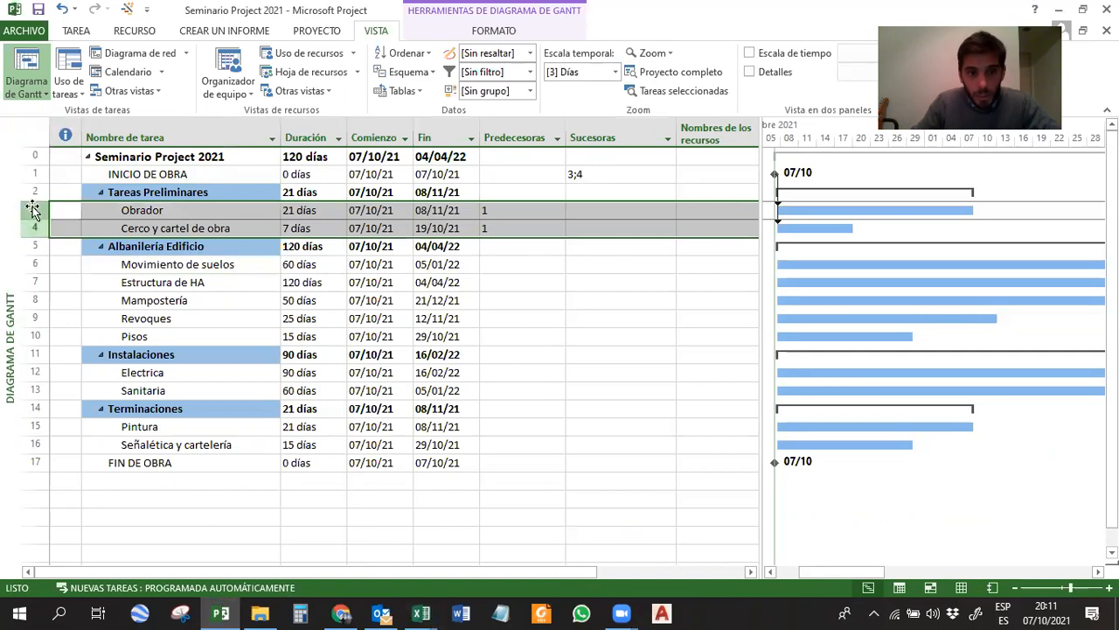
click(35, 174)
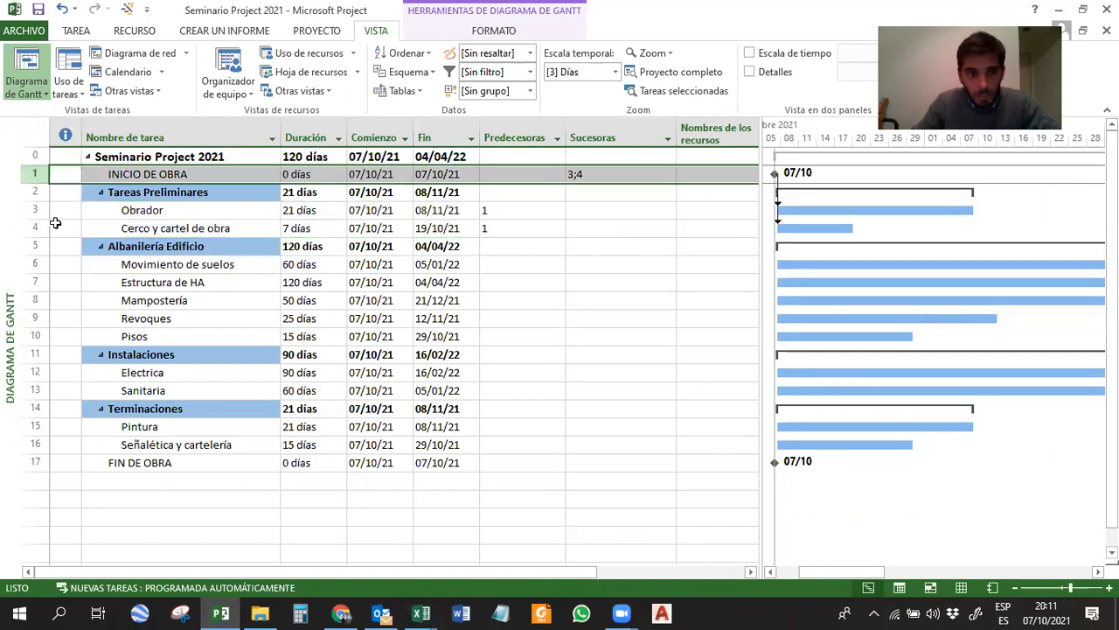
drag(34, 210, 37, 226)
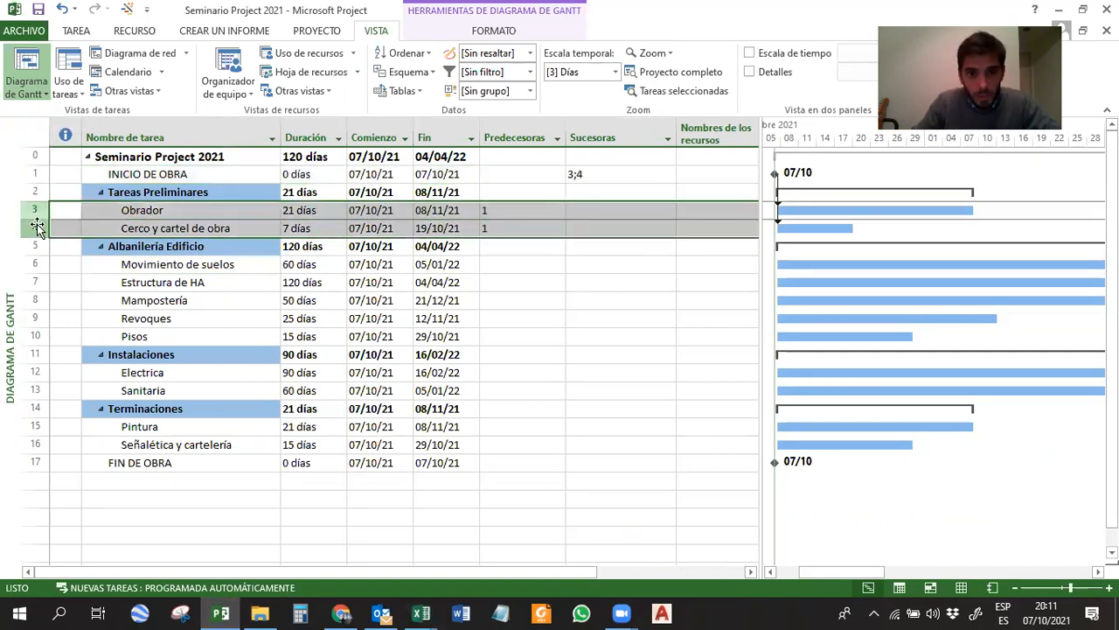
Enter 3;4 as the predecessors of Movimiento de suelos.
click(137, 264)
click(506, 267)
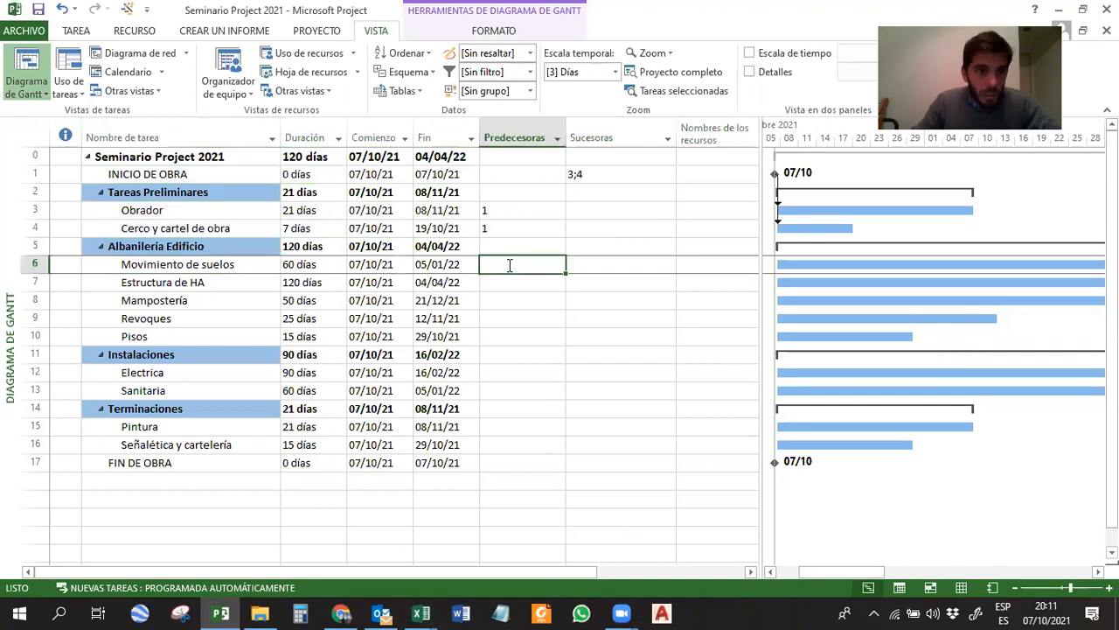
text(3;4)
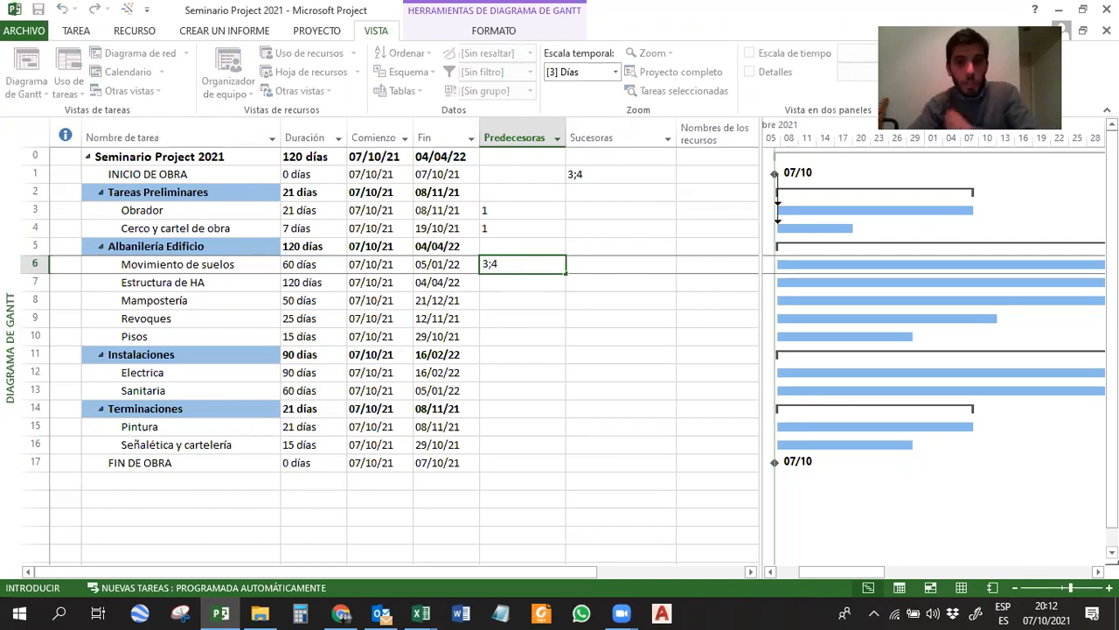
key(Return)
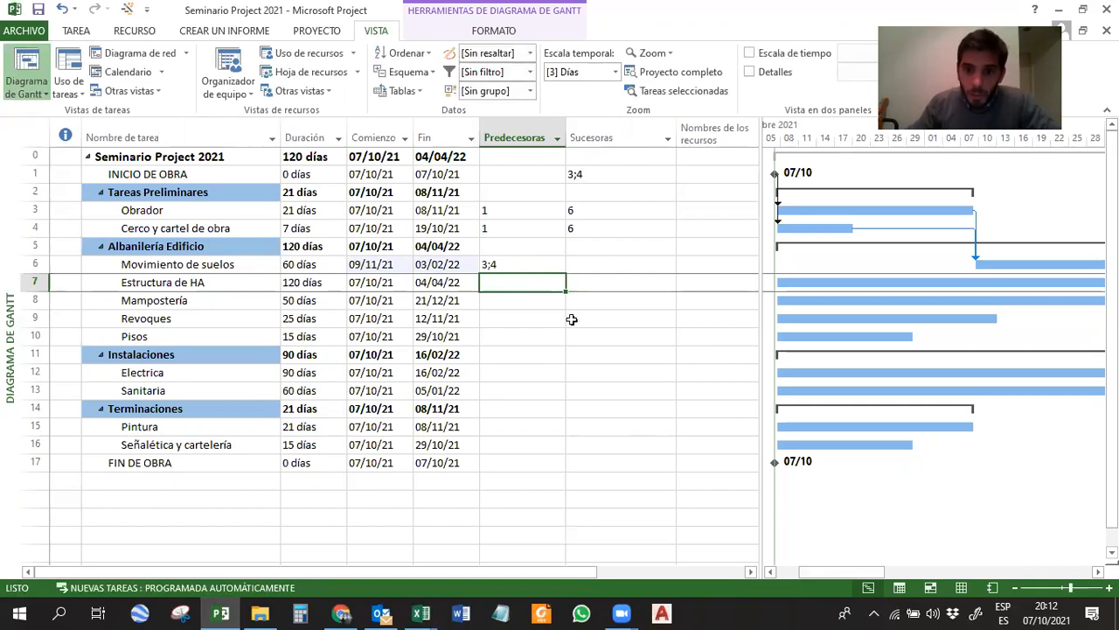
Trace the links from Obrador and Cerco y cartel de obra to Movimiento de suelos in the Gantt chart, and widen the chart area.
click(507, 266)
click(994, 263)
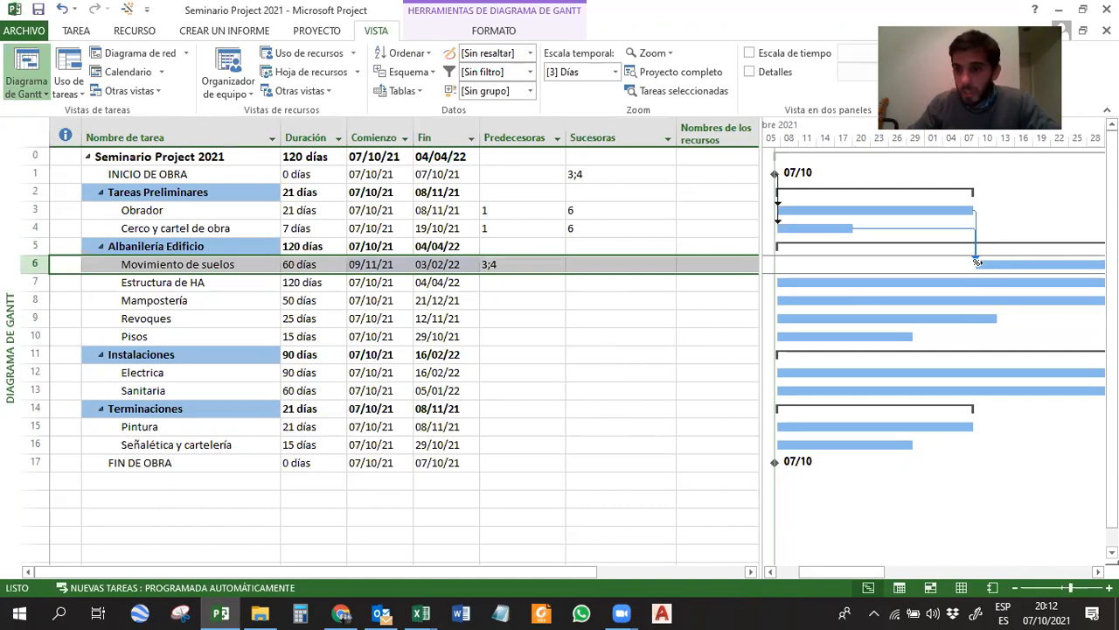
click(940, 210)
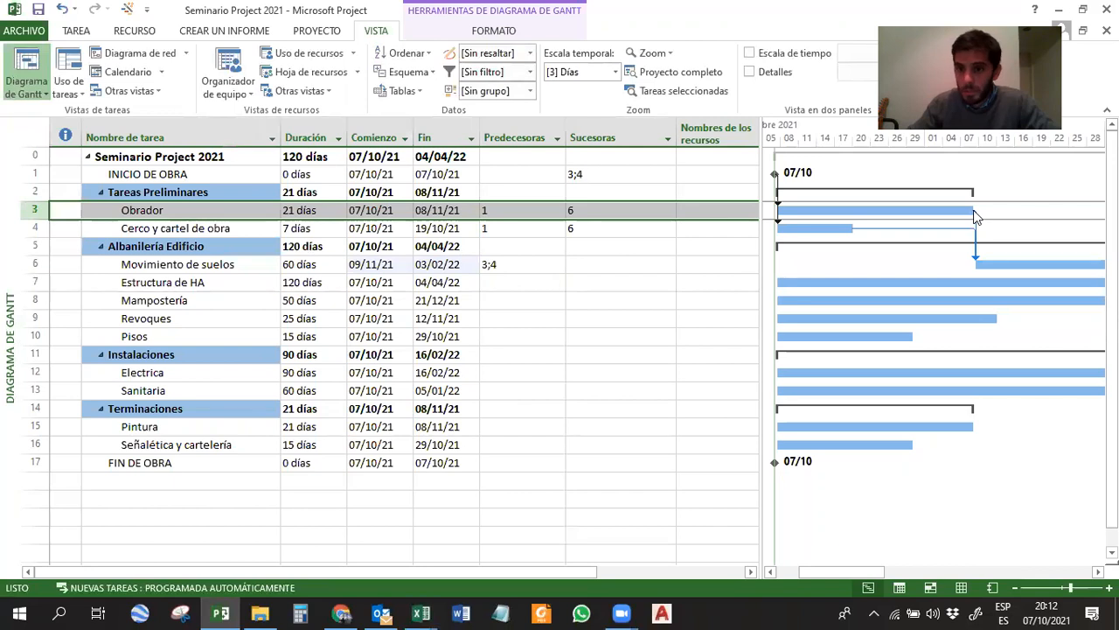
click(830, 227)
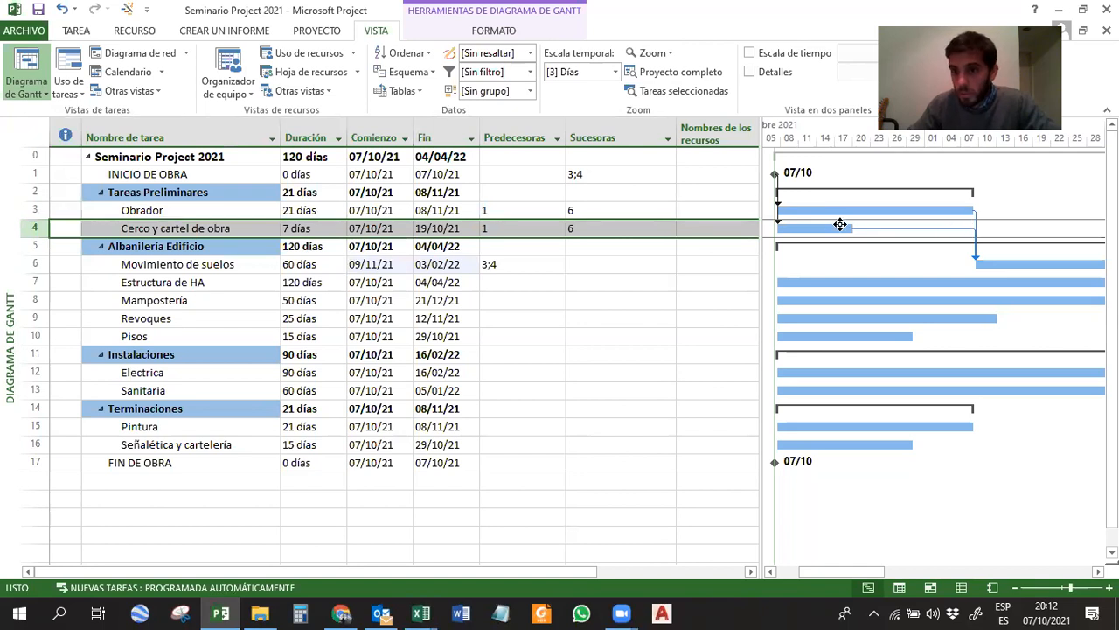
click(992, 263)
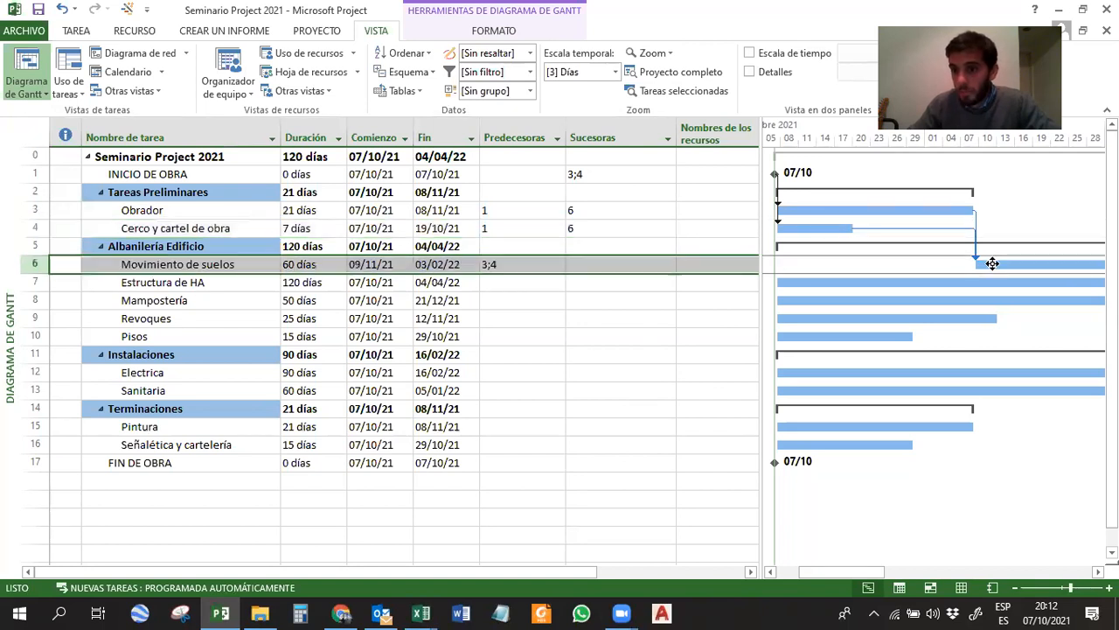
click(958, 210)
click(1028, 265)
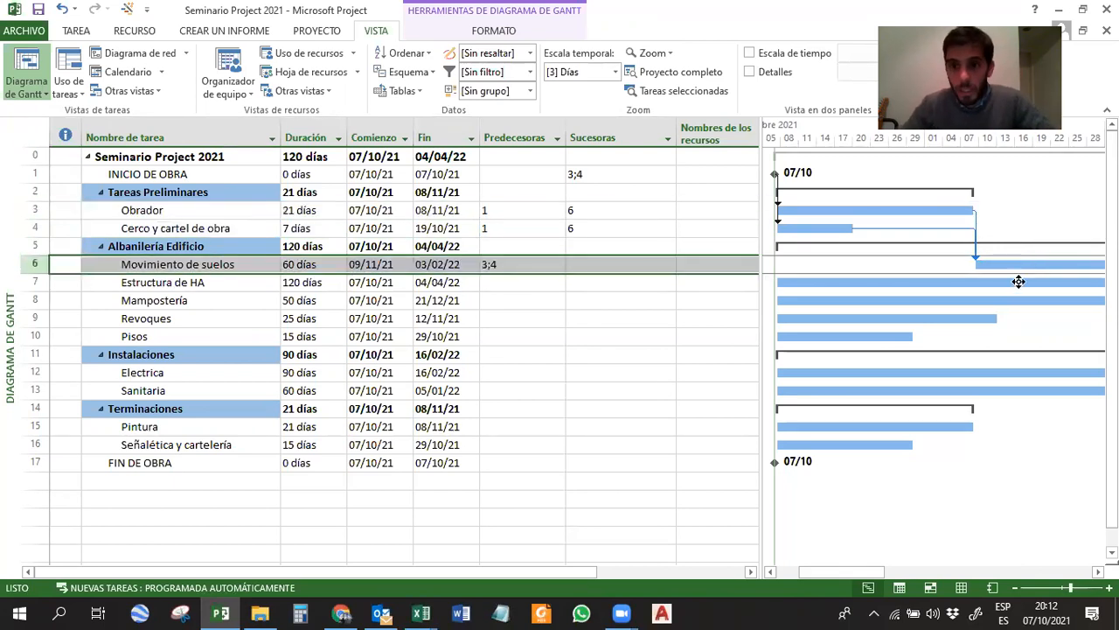
drag(760, 252, 686, 250)
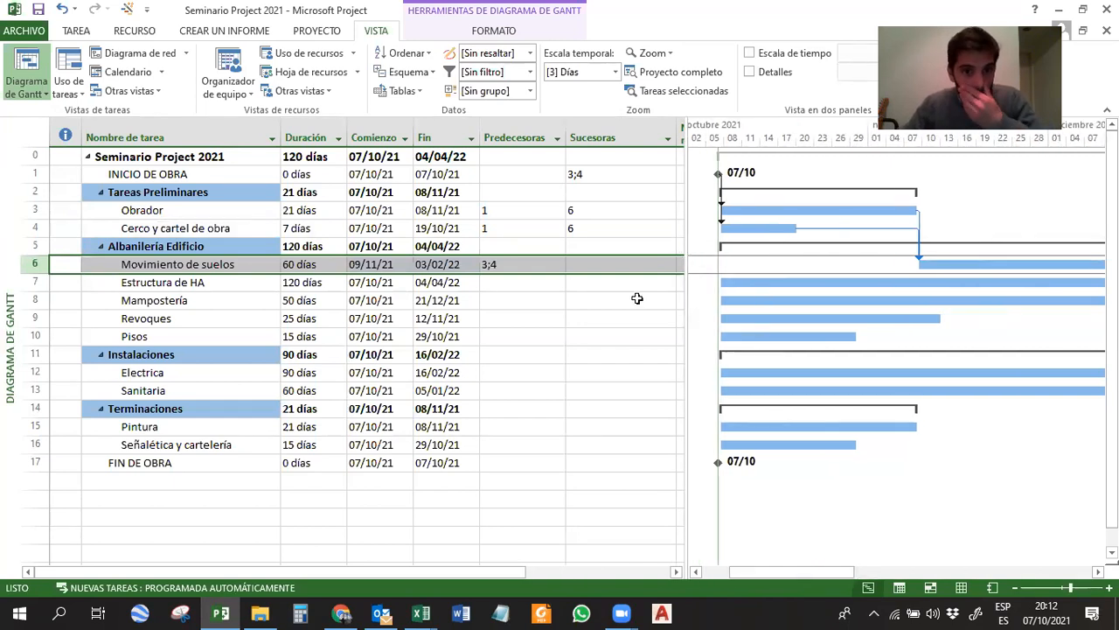
Switch to the Seminario Project 2021 Excel workbook and look up the predecessor of Estructura de HA.
click(416, 612)
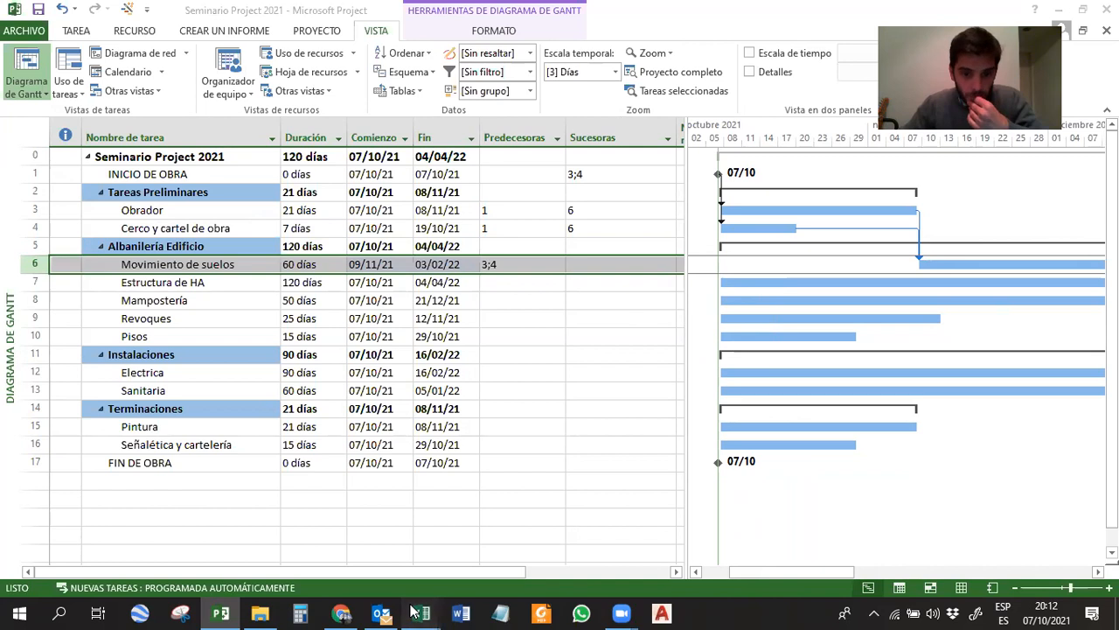
click(366, 539)
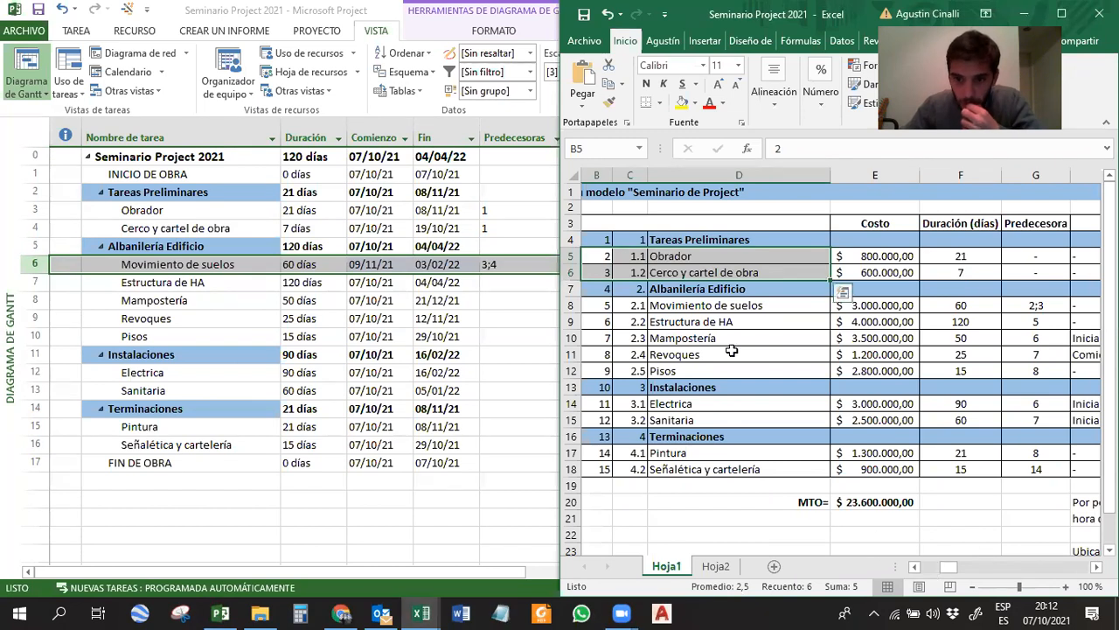
click(693, 322)
drag(692, 322, 1031, 322)
click(1031, 322)
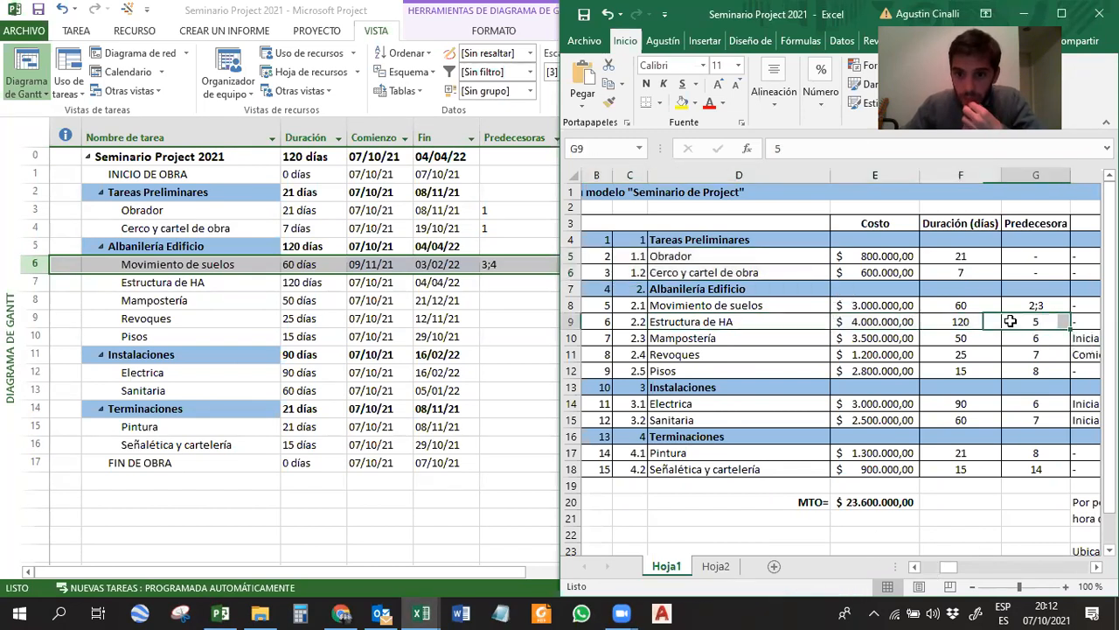
Return to Microsoft Project and enter 6 as the predecessor of Estructura de HA.
click(488, 320)
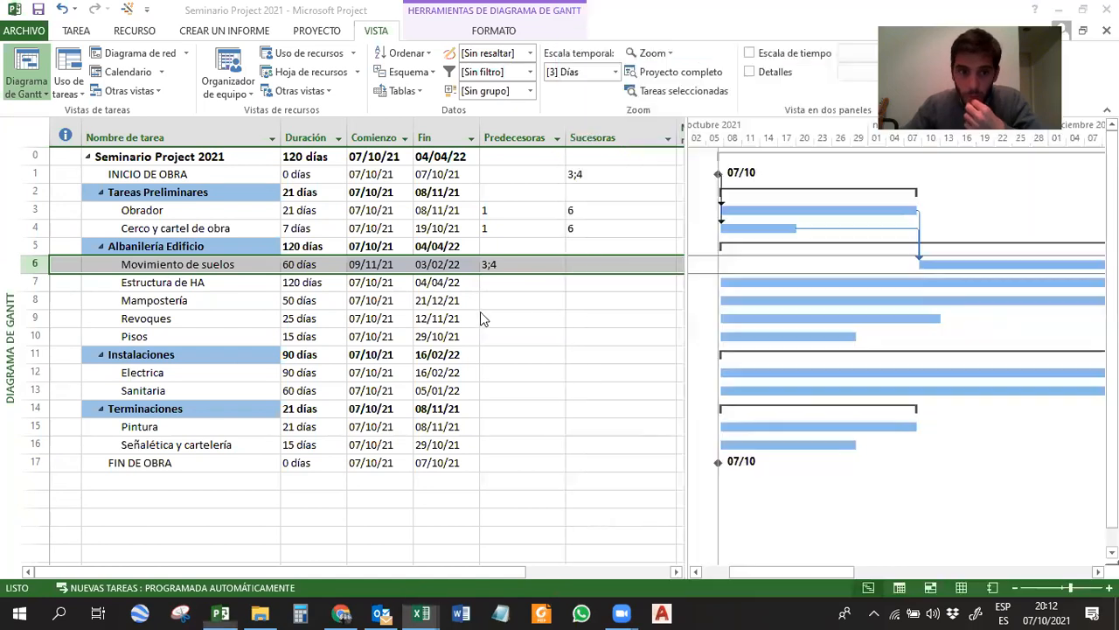
click(498, 282)
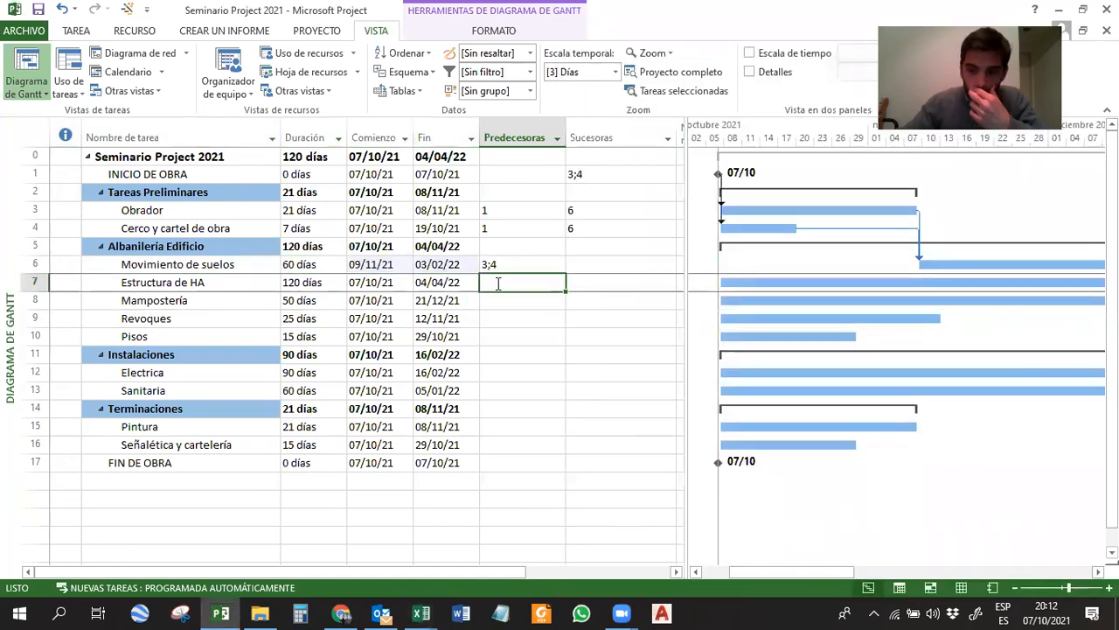
text(6)
key(Return)
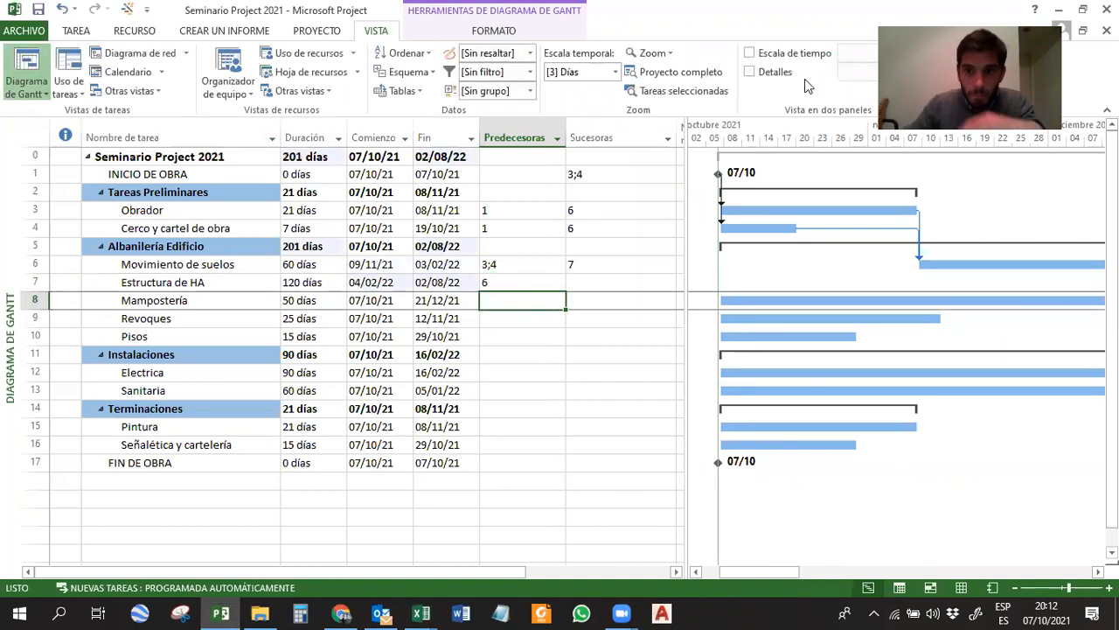
Show the task details form below the Gantt chart and select Mampostería.
click(750, 72)
scroll(406, 258, down, 2)
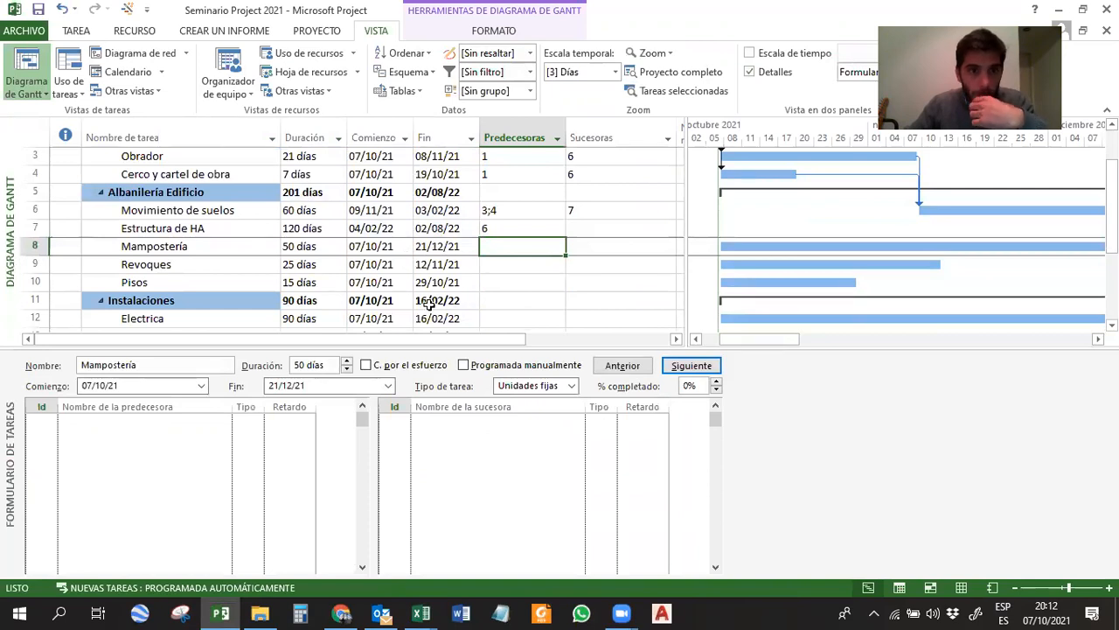
click(188, 249)
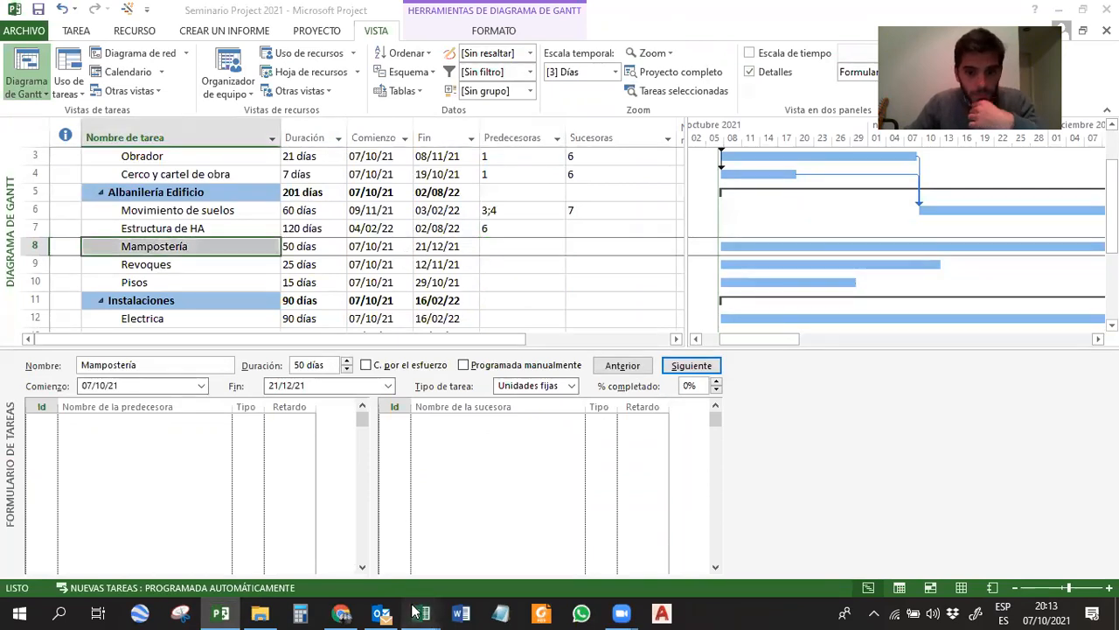
Look up the predecessor of Mampostería in the Seminario Project 2021 Excel workbook.
mouse_move(417, 611)
click(443, 543)
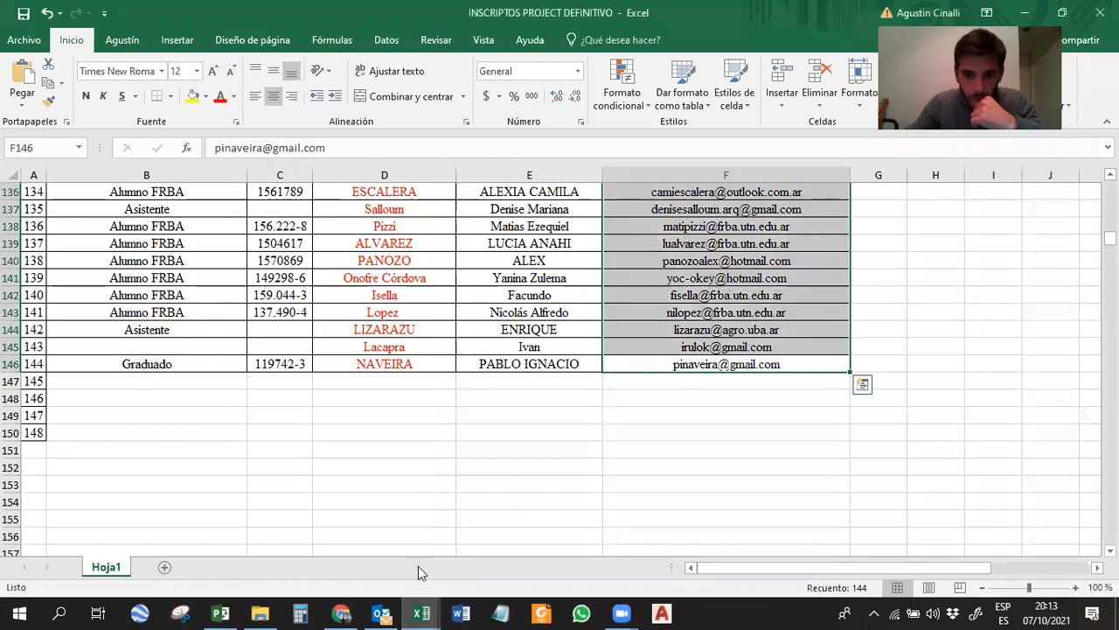
click(351, 554)
drag(682, 340, 1035, 335)
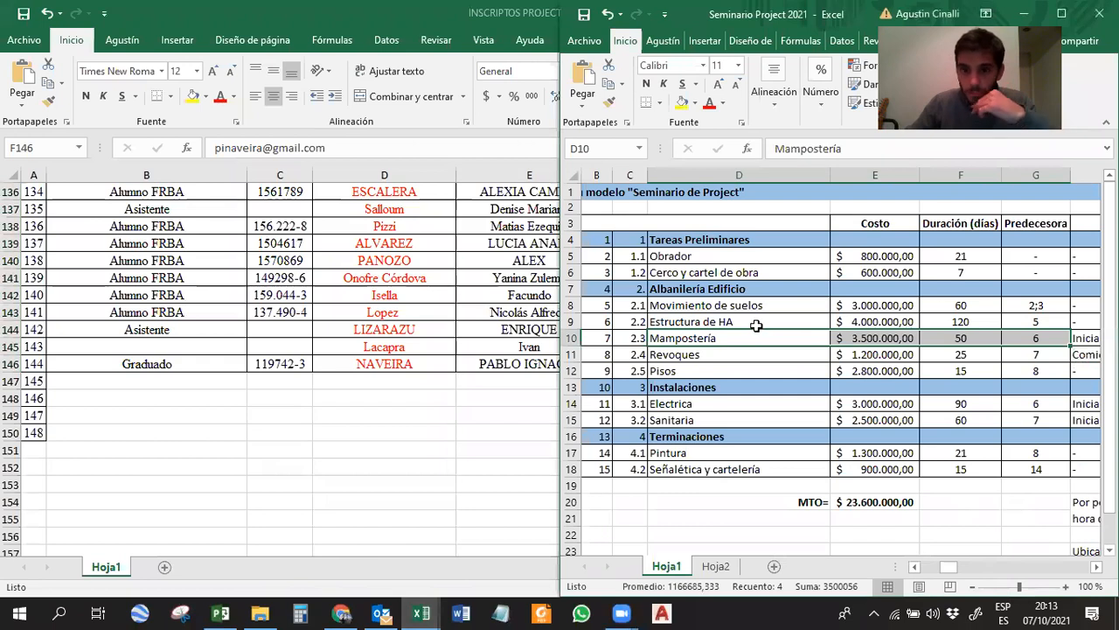
click(421, 365)
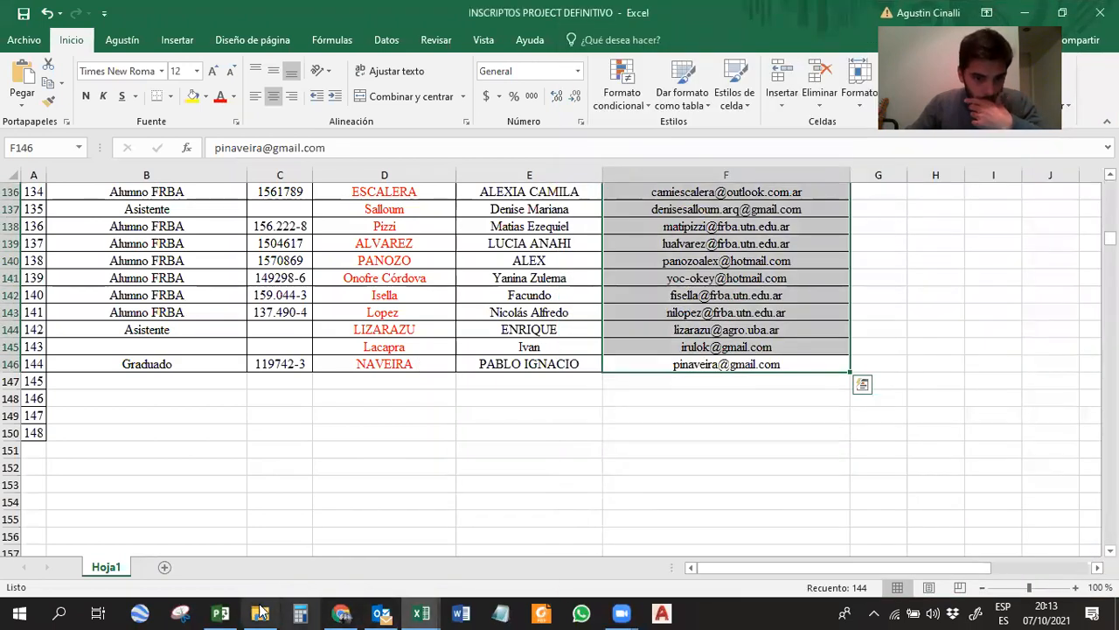
Back in Microsoft Project, assign Estructura de HA as Mampostería's predecessor through the task form, and enlarge the Gantt area above the form.
click(221, 612)
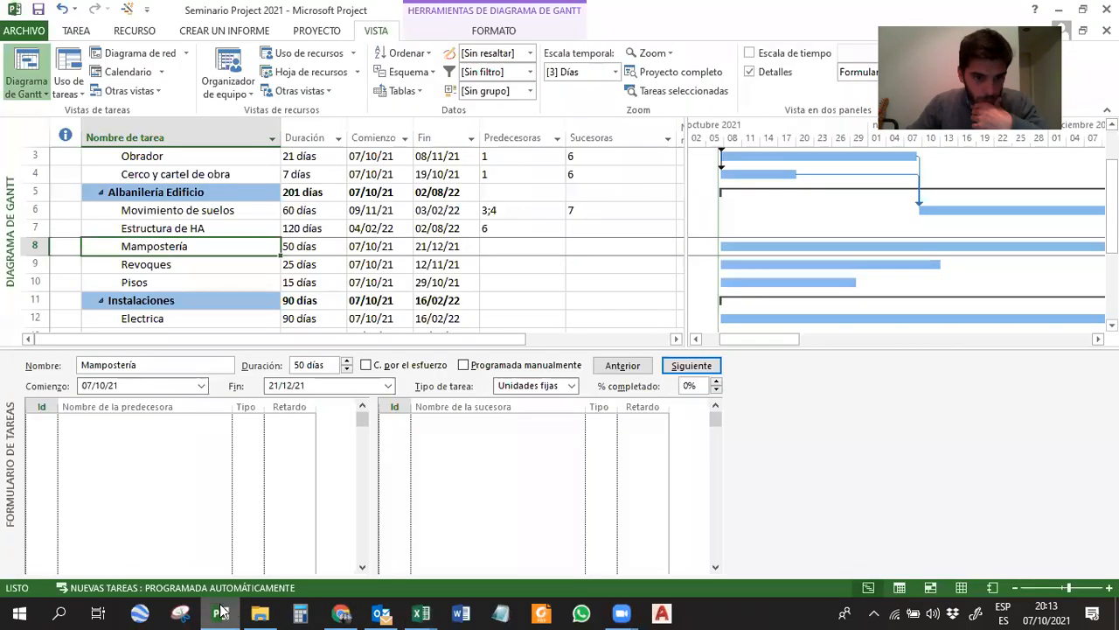
click(179, 422)
click(224, 421)
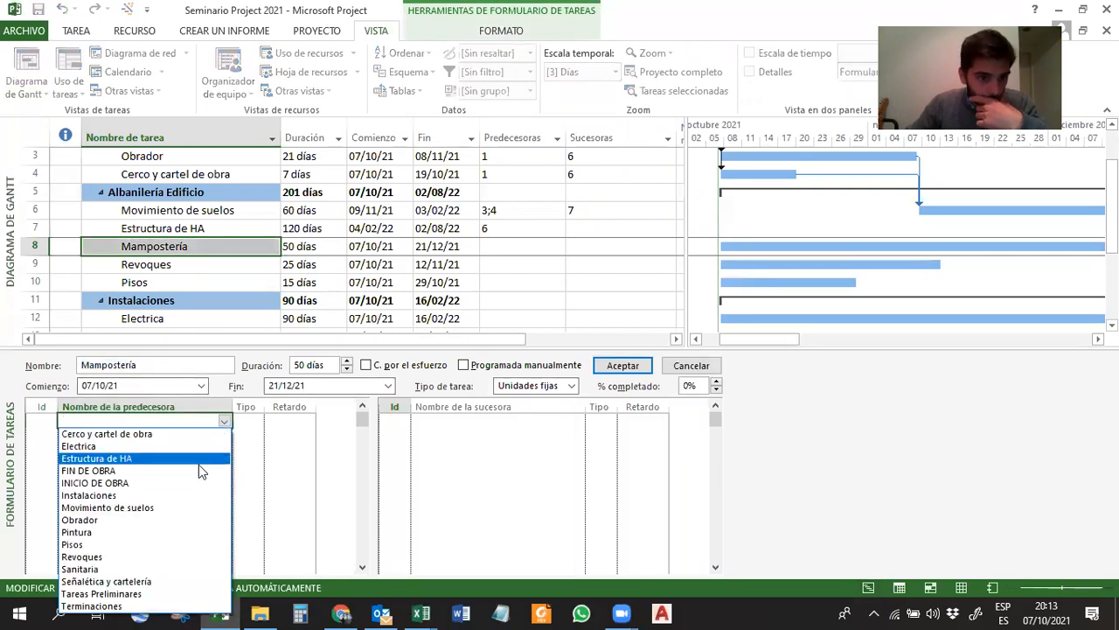
click(198, 463)
click(623, 365)
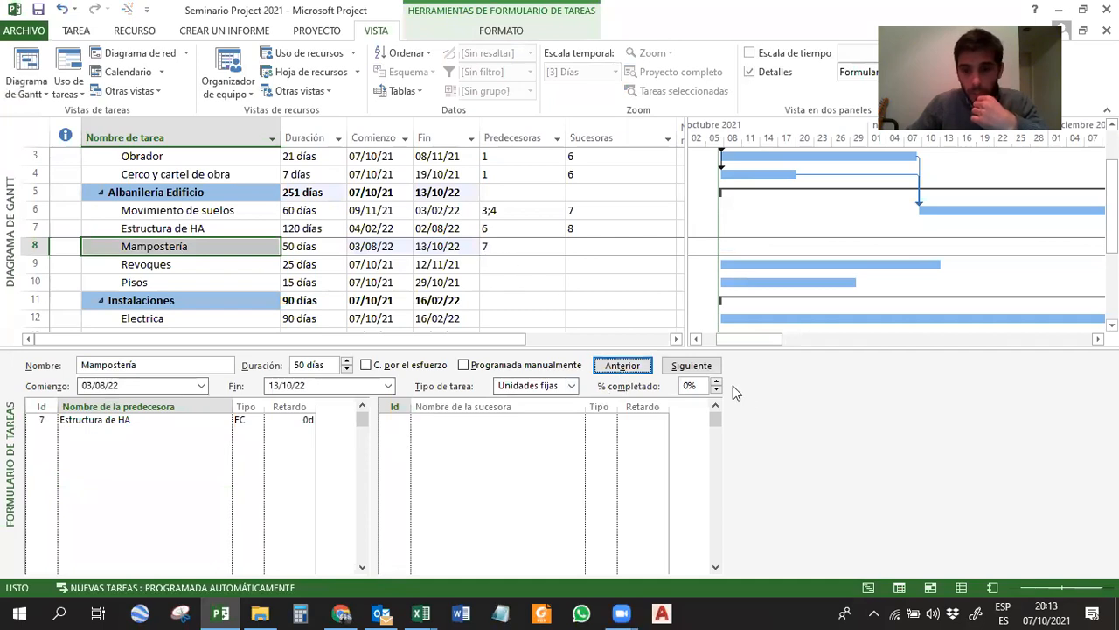
drag(746, 348, 745, 437)
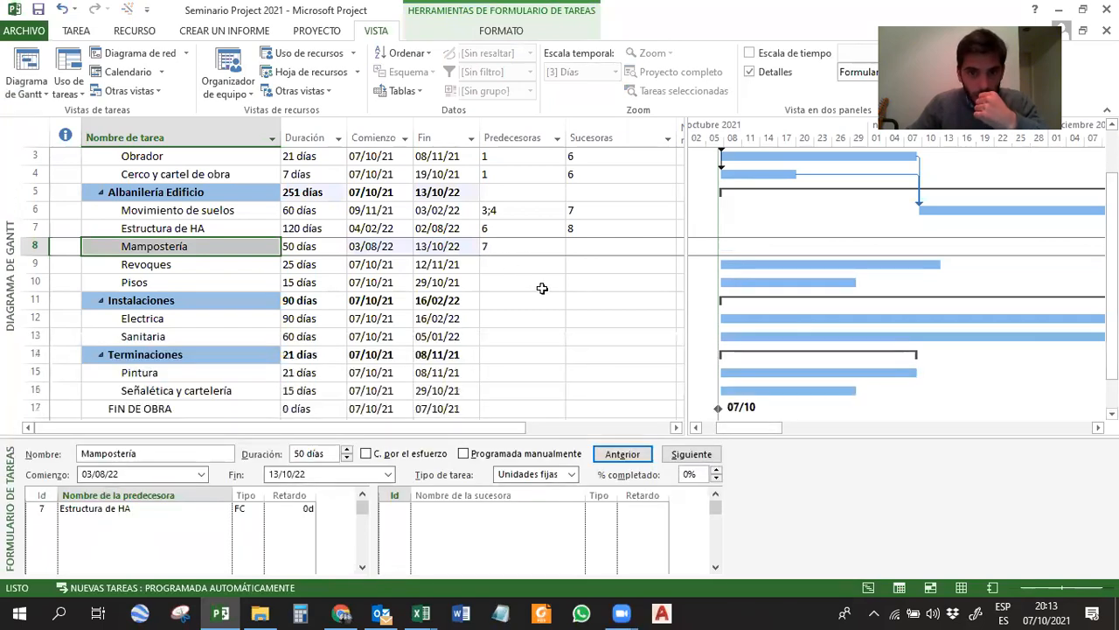
Maximize the Seminario Project 2021 Excel workbook and check the Consideraciones entry for Mampostería.
mouse_move(421, 613)
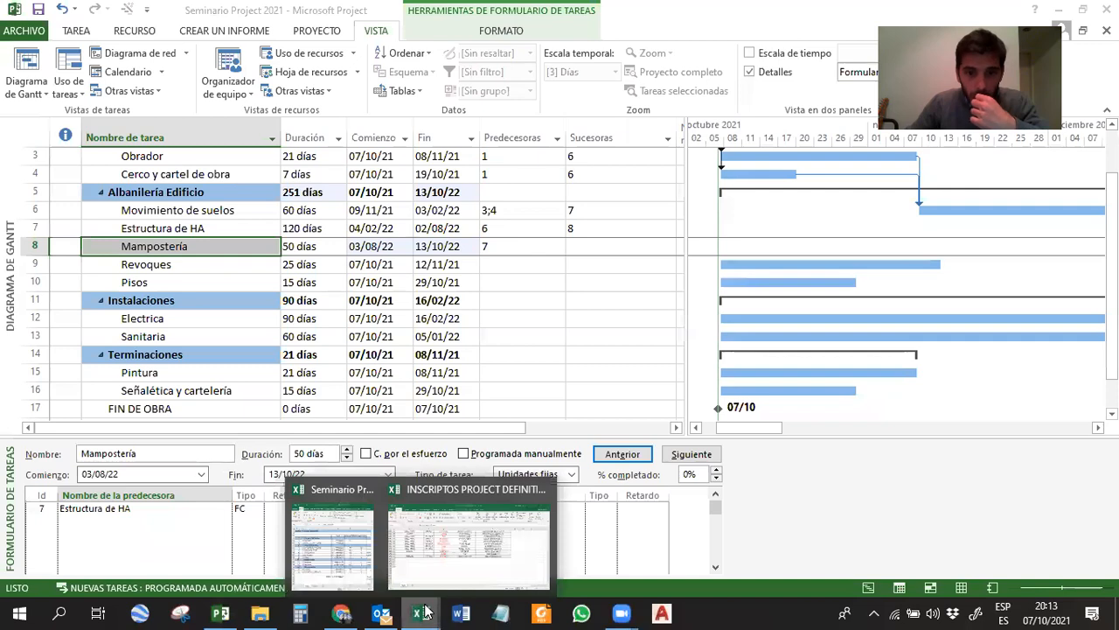
click(332, 525)
drag(948, 568, 1005, 461)
click(1064, 13)
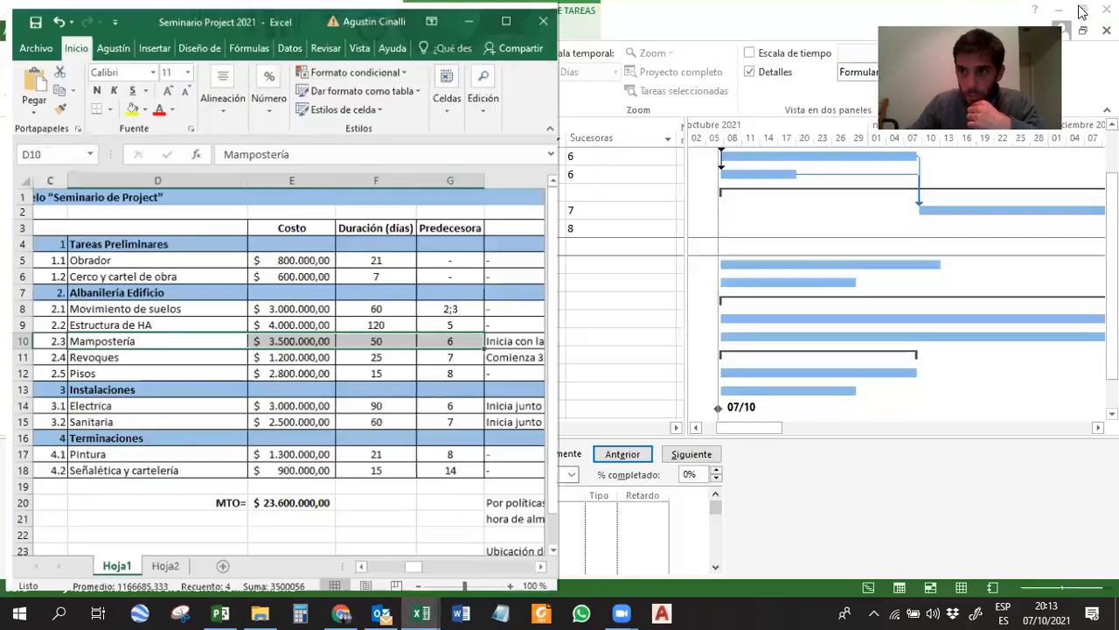
click(628, 339)
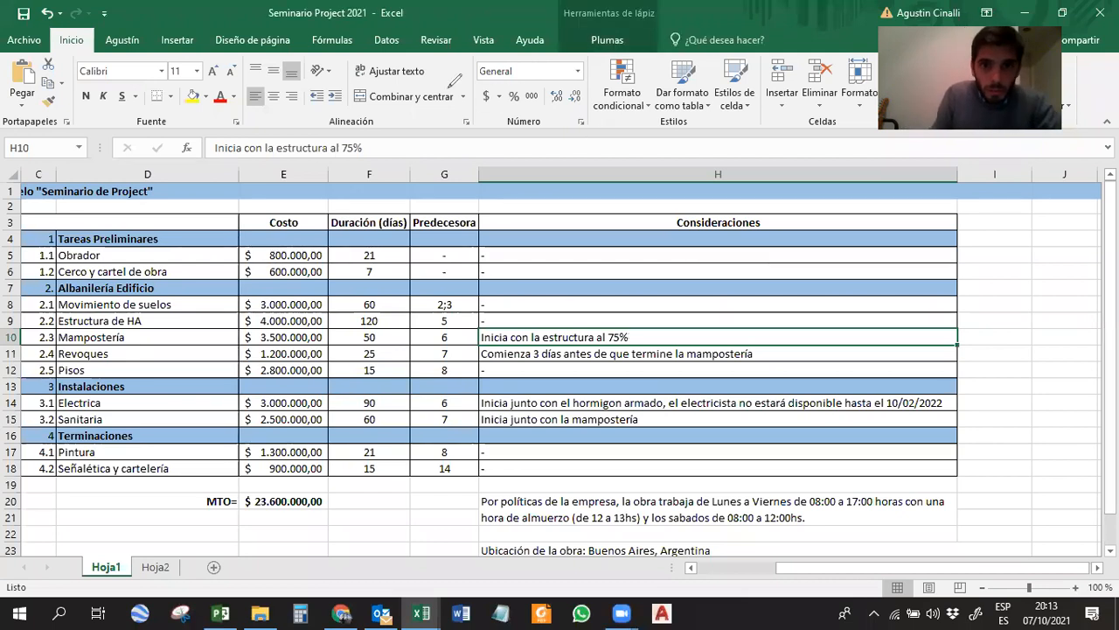
Sketch a bar split into 75% and 25% over the sheet, add bars starting at its end and at the split, and clear the sketch.
mouse_move(742, 254)
mouse_down()
mouse_move(743, 271)
mouse_move(799, 248)
mouse_move(852, 248)
mouse_move(879, 263)
mouse_move(780, 272)
mouse_move(881, 270)
mouse_up()
mouse_move(826, 236)
mouse_down()
mouse_move(827, 276)
mouse_move(781, 264)
mouse_up()
mouse_move(790, 252)
mouse_down()
mouse_move(790, 263)
mouse_move(802, 248)
mouse_move(803, 265)
mouse_up()
drag(810, 260, 851, 266)
mouse_move(853, 253)
mouse_down()
mouse_move(863, 250)
mouse_move(861, 266)
mouse_up()
drag(868, 260, 870, 263)
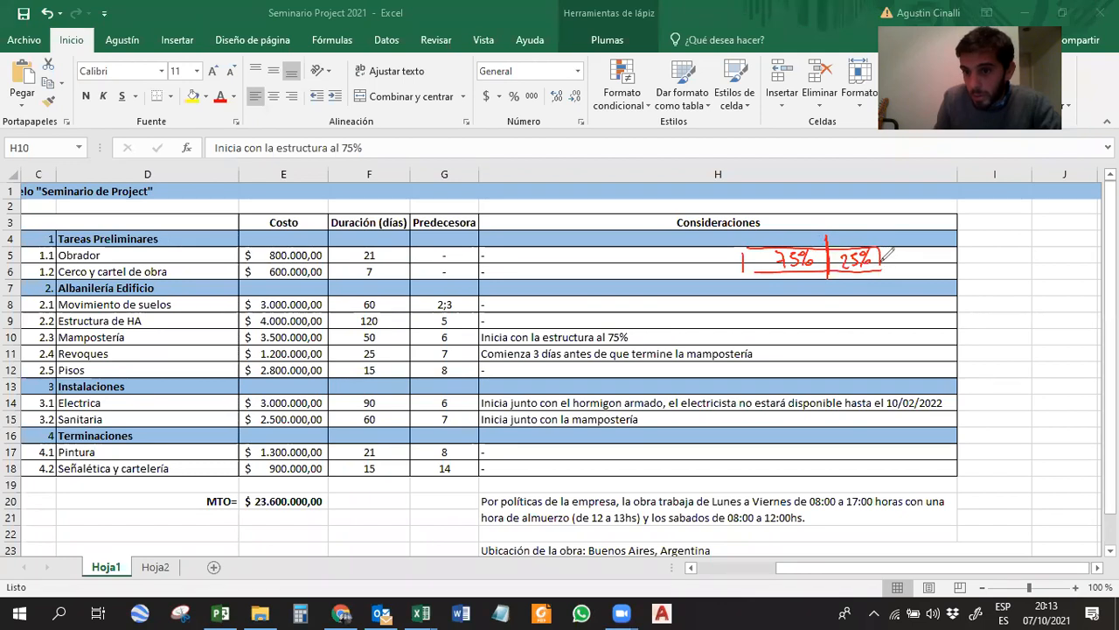
mouse_move(883, 282)
mouse_down()
mouse_move(884, 293)
mouse_move(915, 299)
mouse_up()
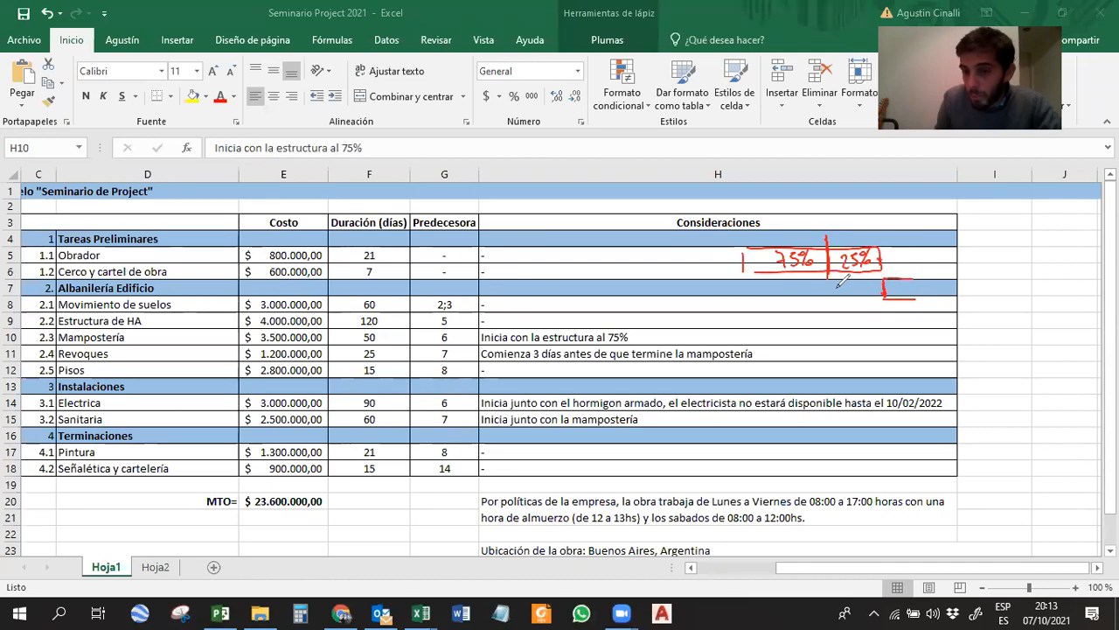
drag(830, 279, 829, 298)
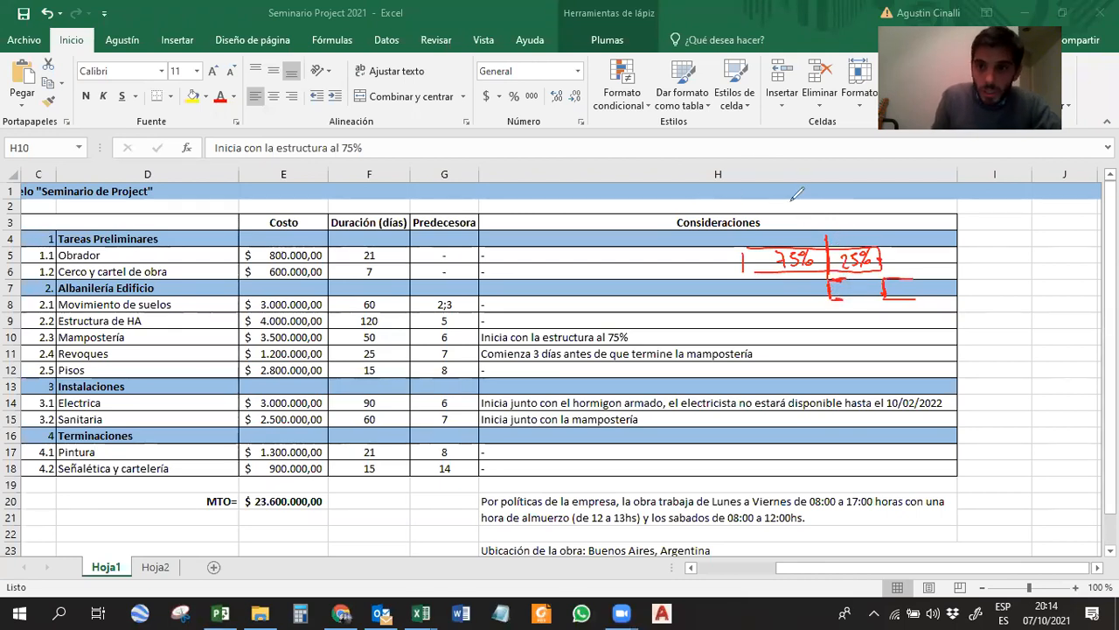
click(659, 89)
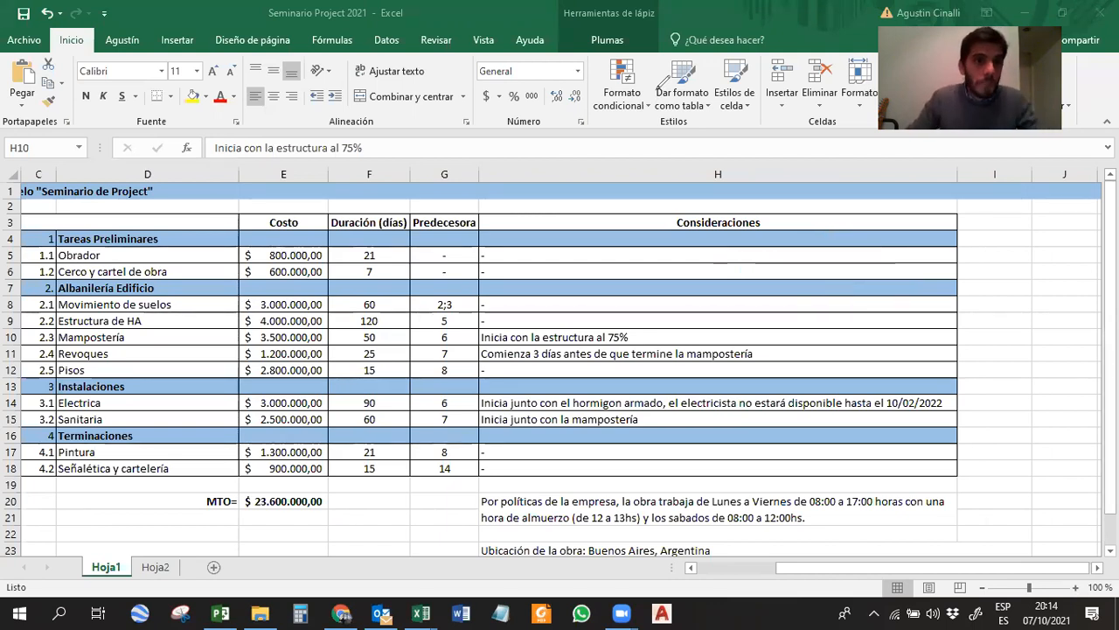
Switch to Microsoft Project, set Mampostería's predecessor entry to 7FC-25%, and check its link in the Gantt chart.
click(224, 612)
click(131, 246)
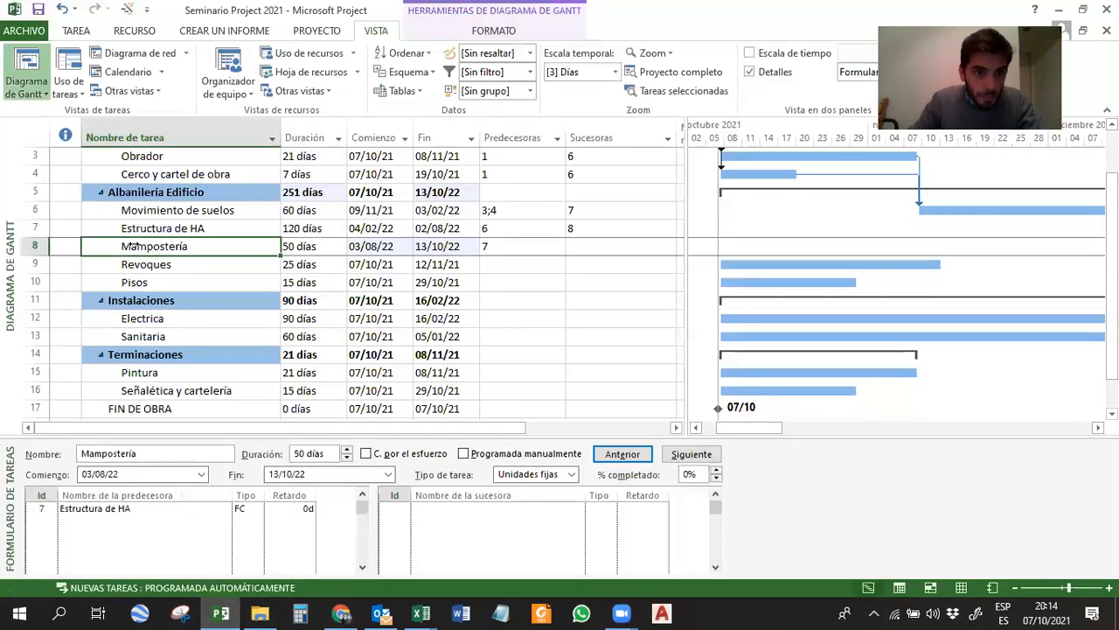
click(492, 248)
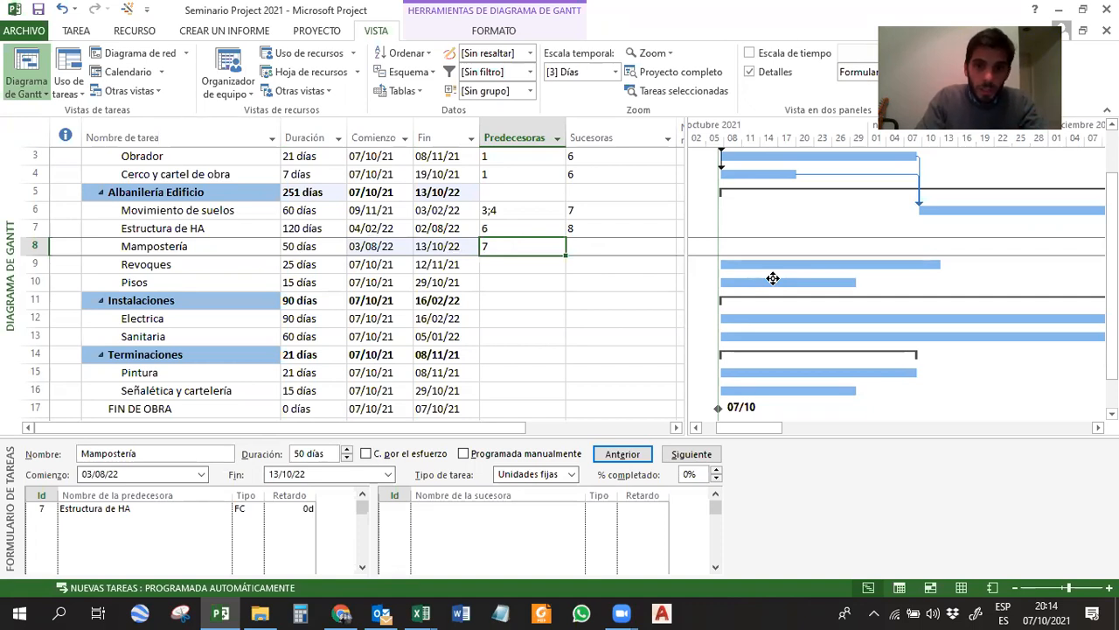
text(7)
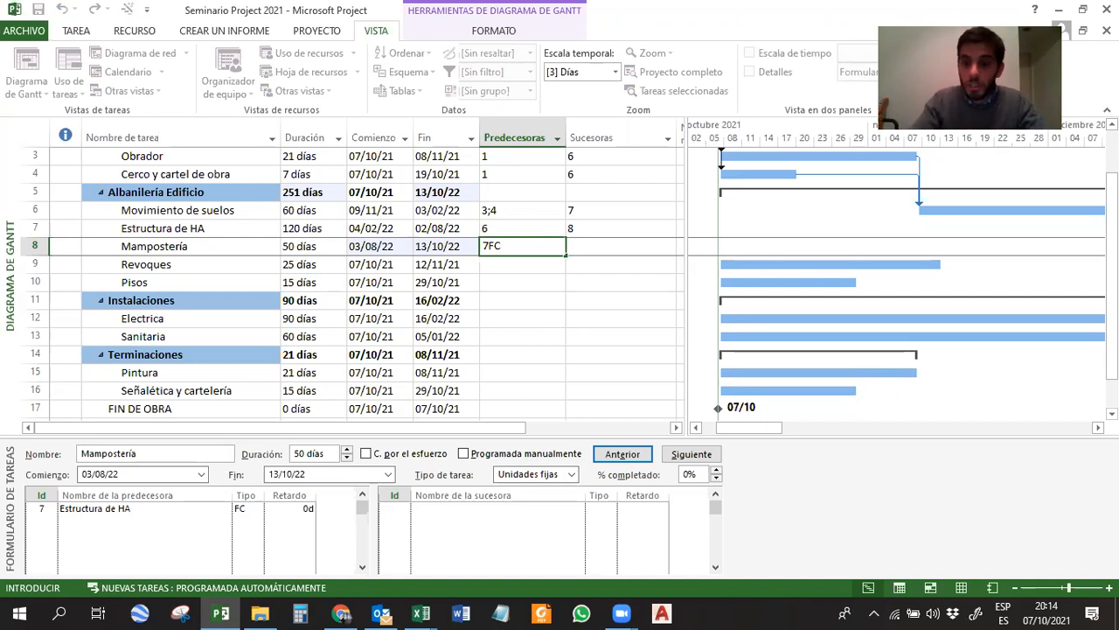
text(25%)
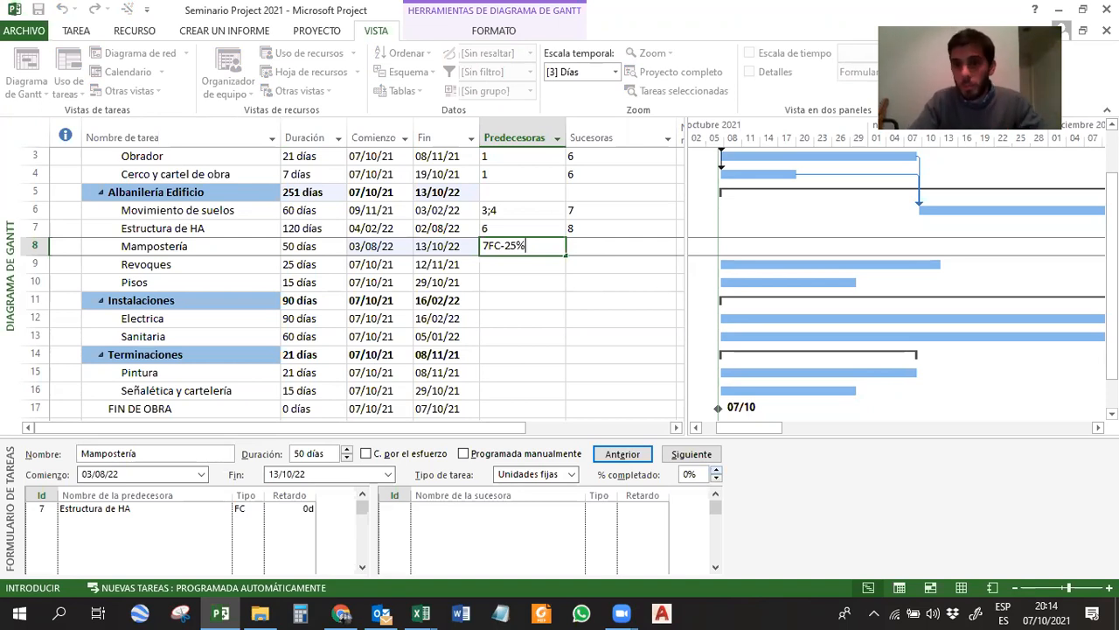
key(Return)
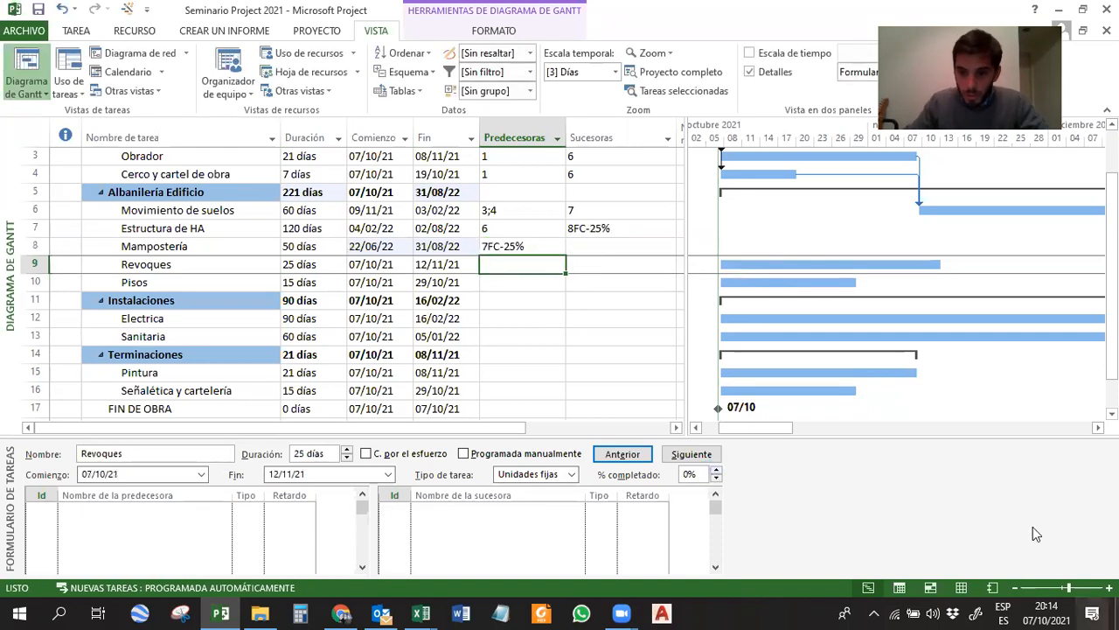
drag(749, 433, 846, 429)
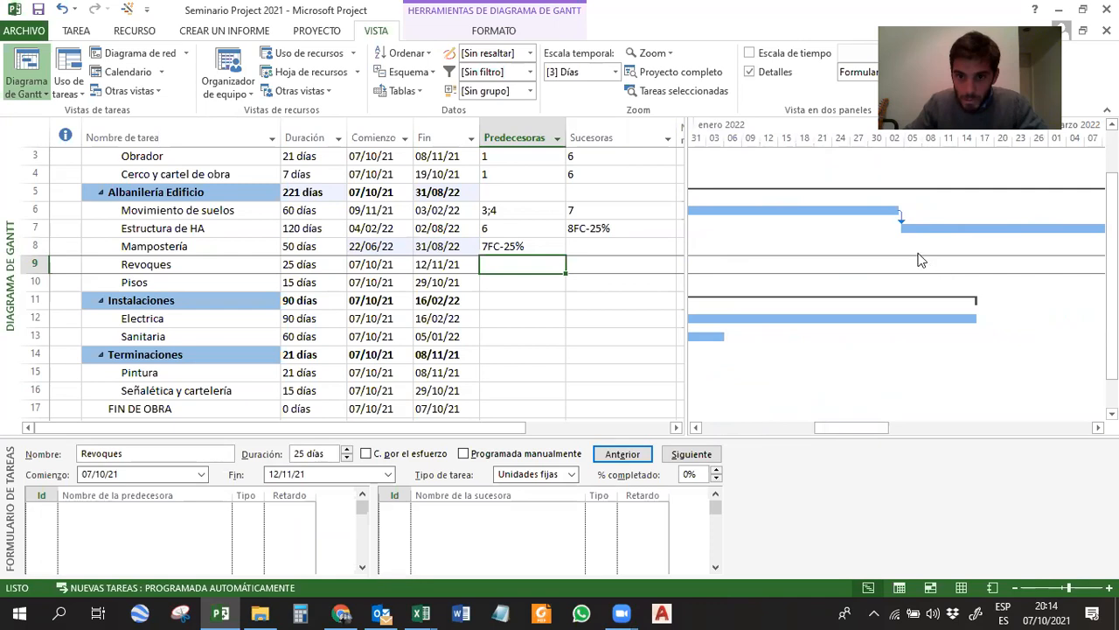
drag(853, 430, 1028, 428)
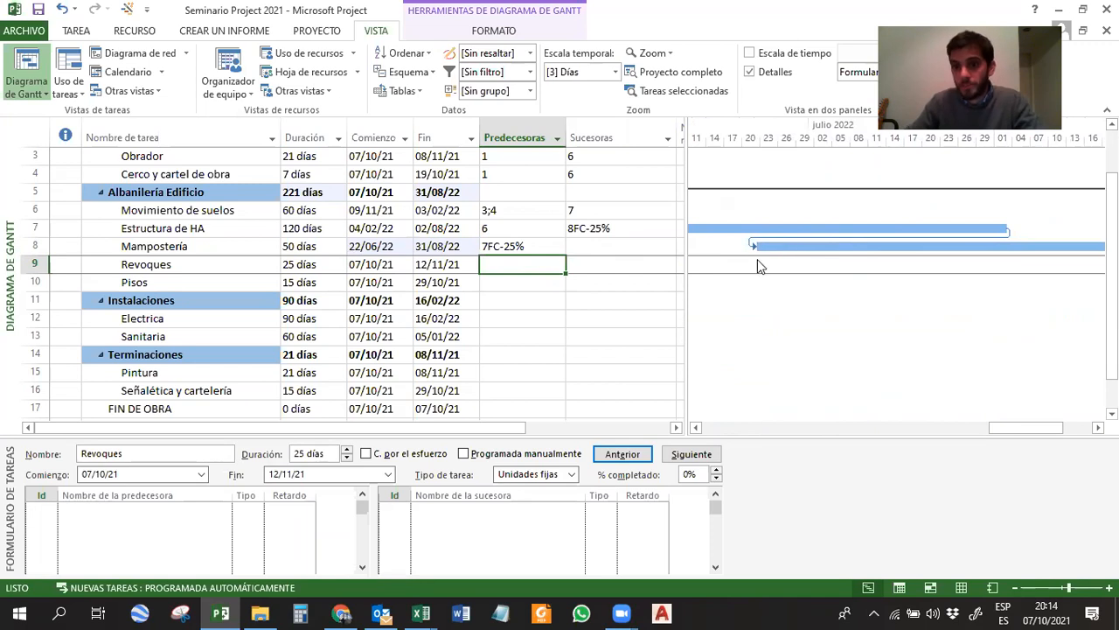
Clear Mampostería's predecessor entry and reassign Estructura de HA through the task form with a lag of -75%.
click(524, 246)
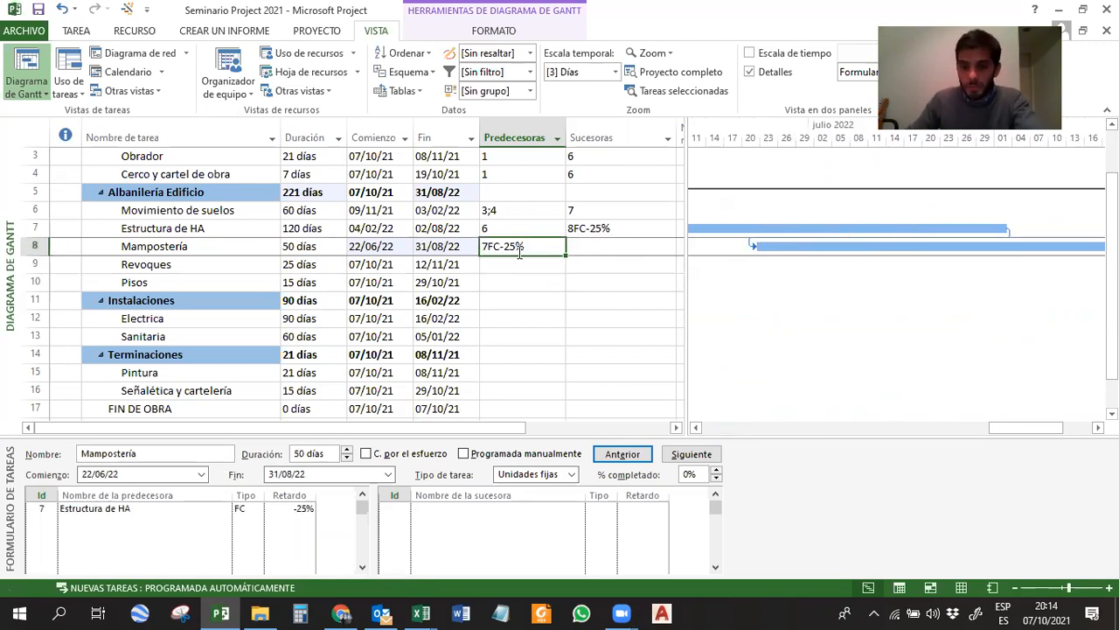
key(Delete)
click(191, 514)
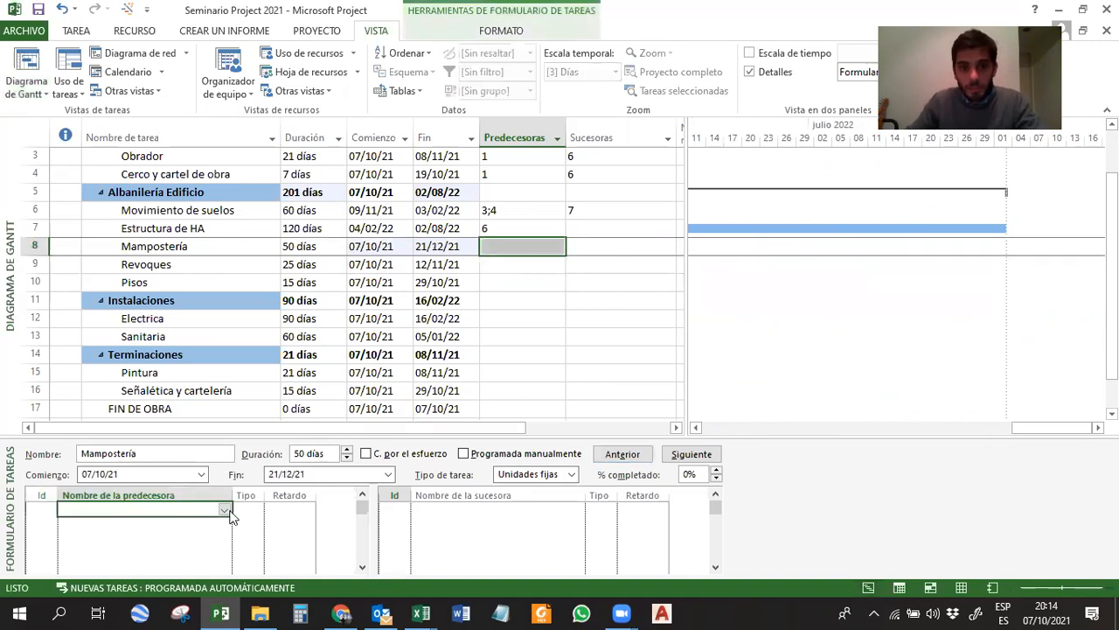
click(227, 512)
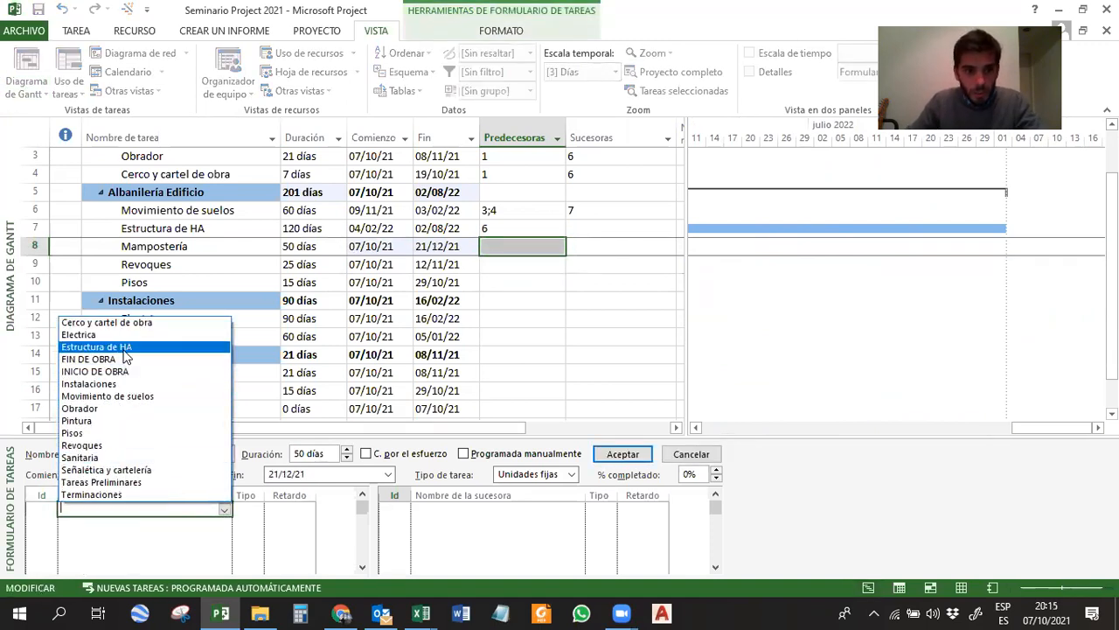
click(125, 347)
click(282, 510)
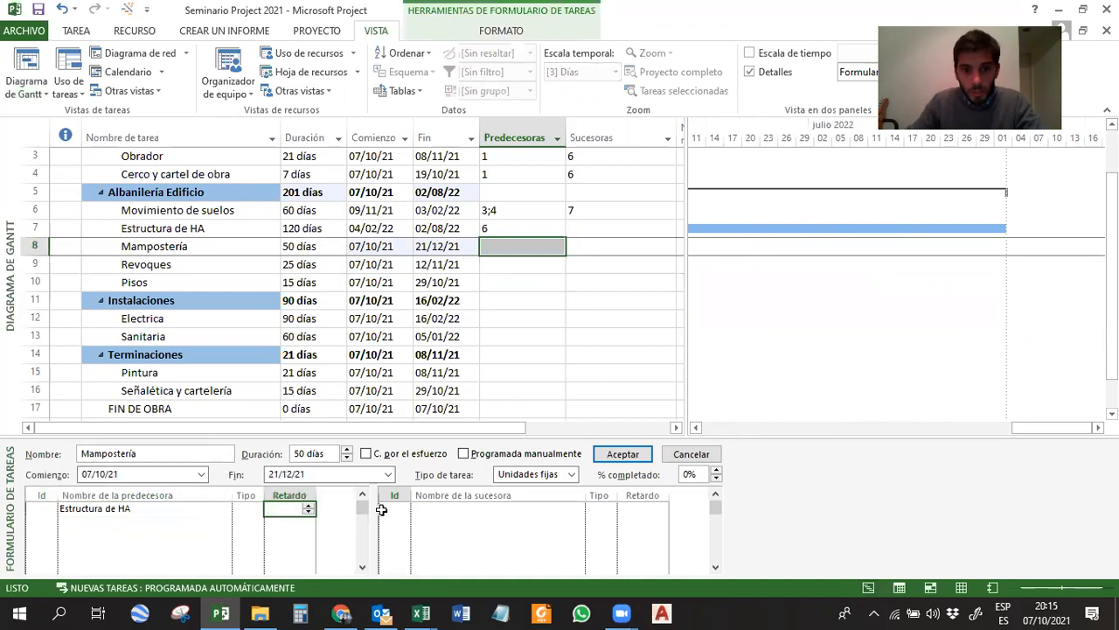
text(-75)
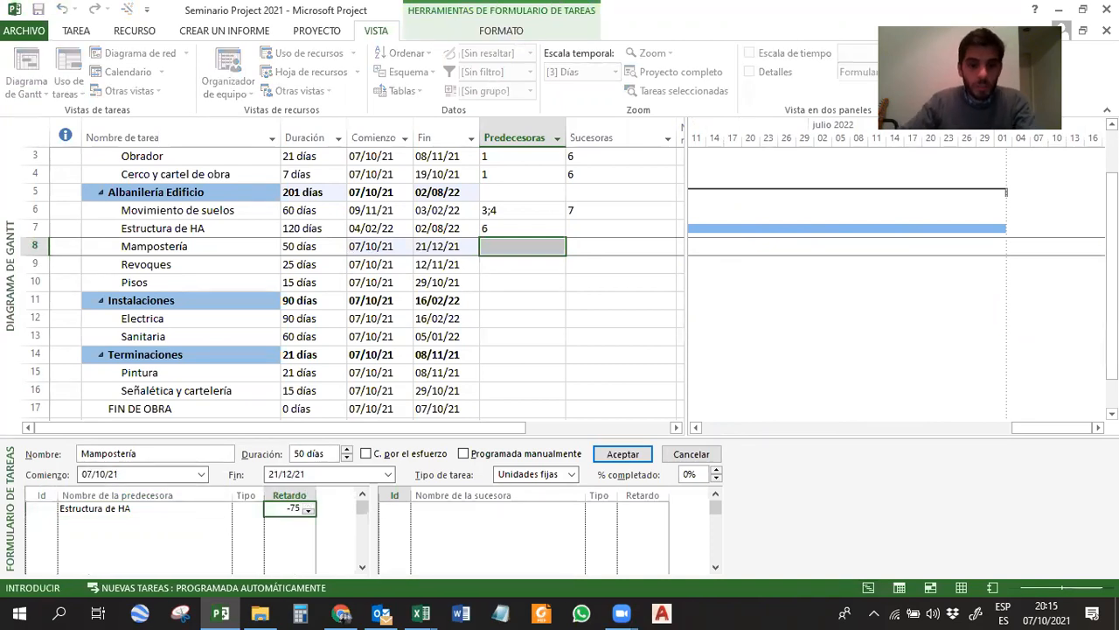
text(%)
key(Return)
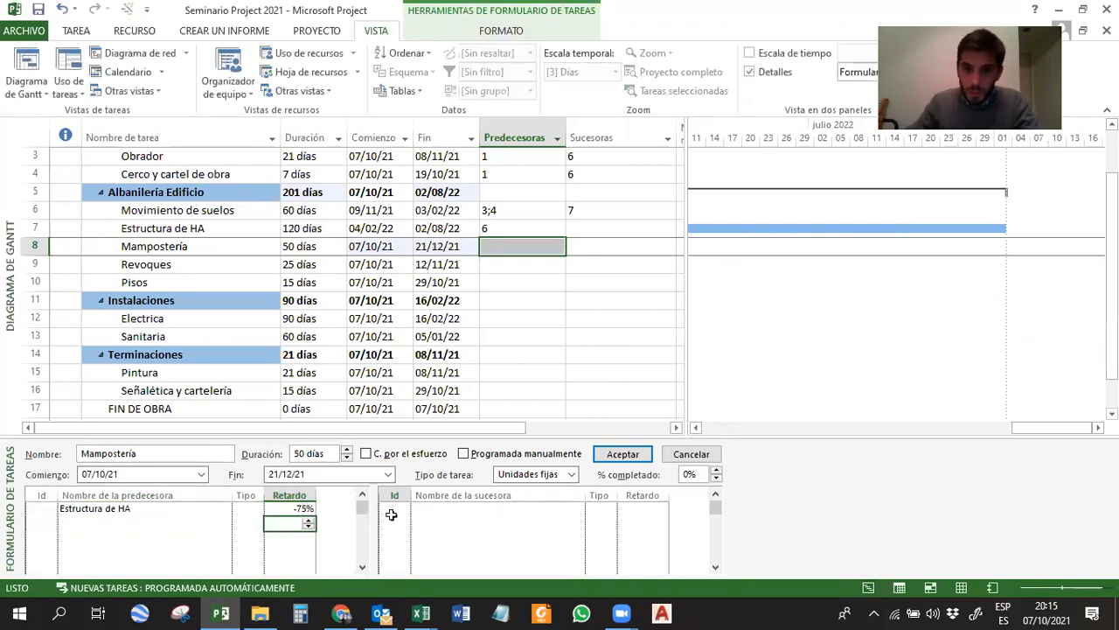
click(623, 454)
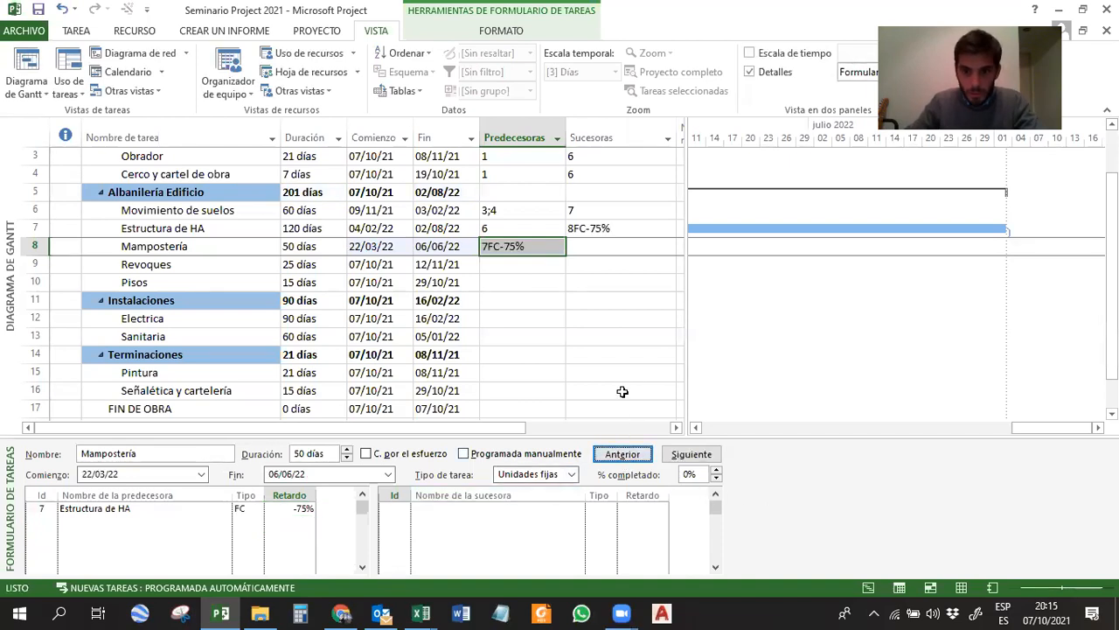
click(619, 355)
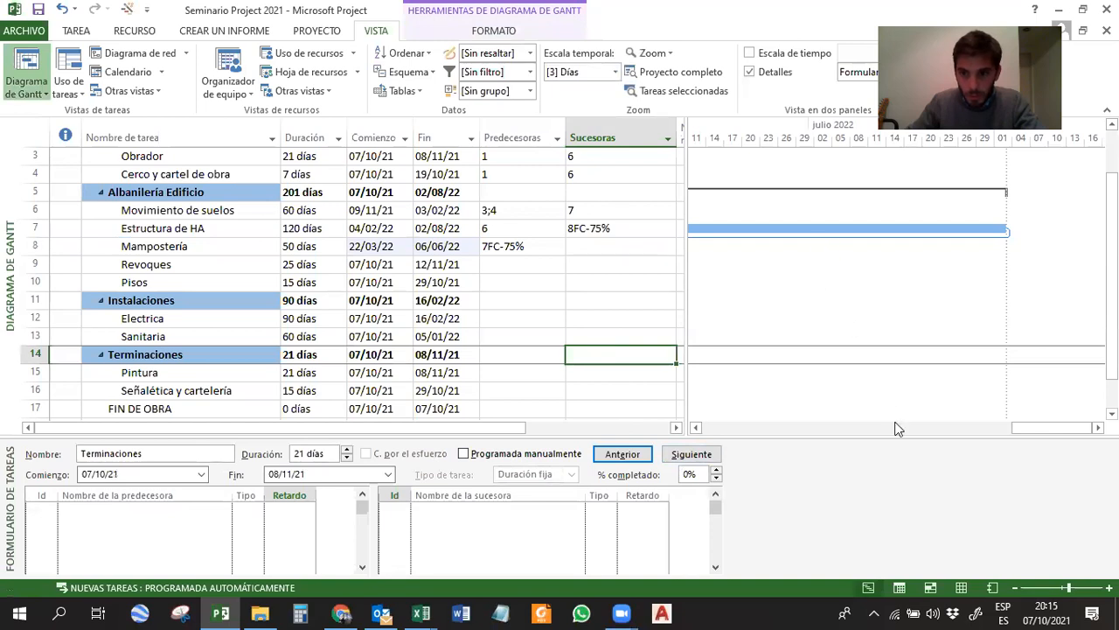
Correct the lag of Mampostería's link with Estructura de HA to -25% in the task form.
click(531, 248)
click(292, 510)
text(-25)
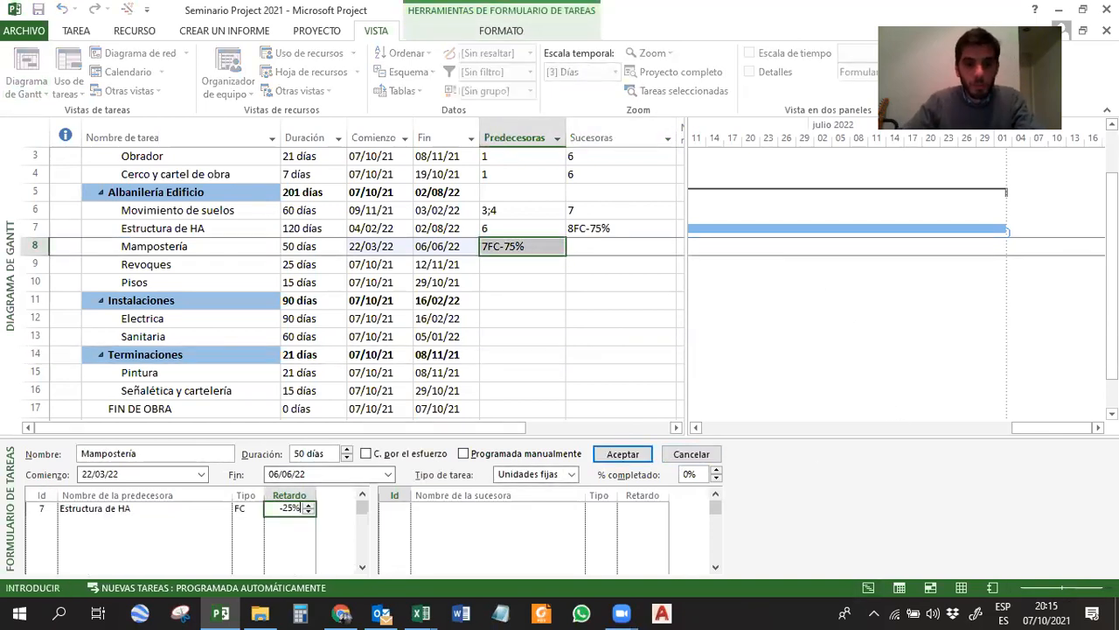
text(%)
key(Return)
click(622, 453)
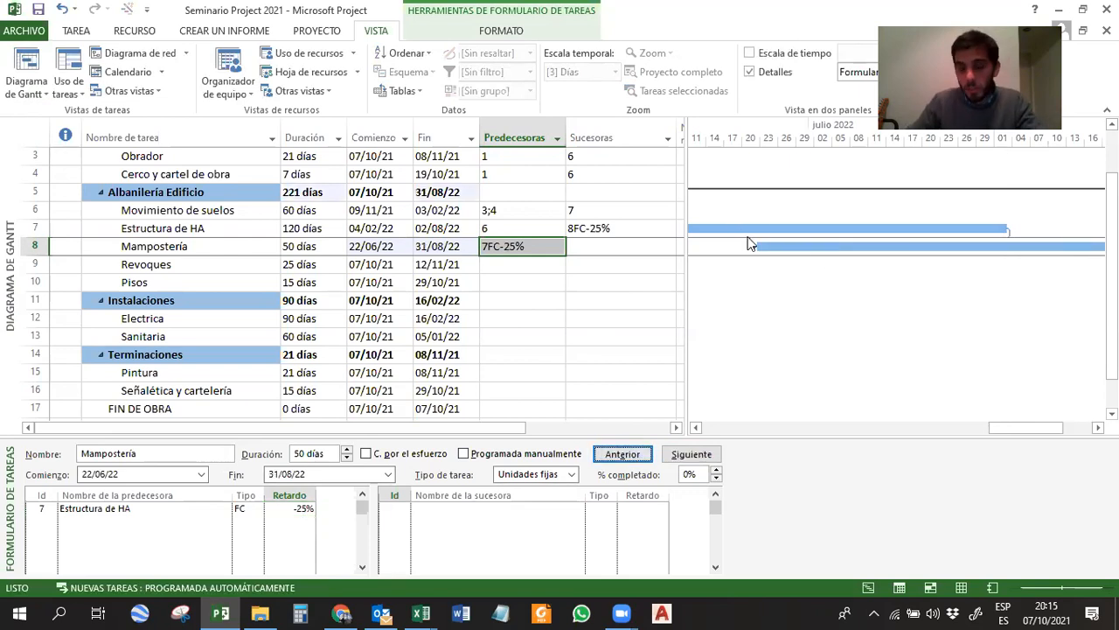
click(600, 279)
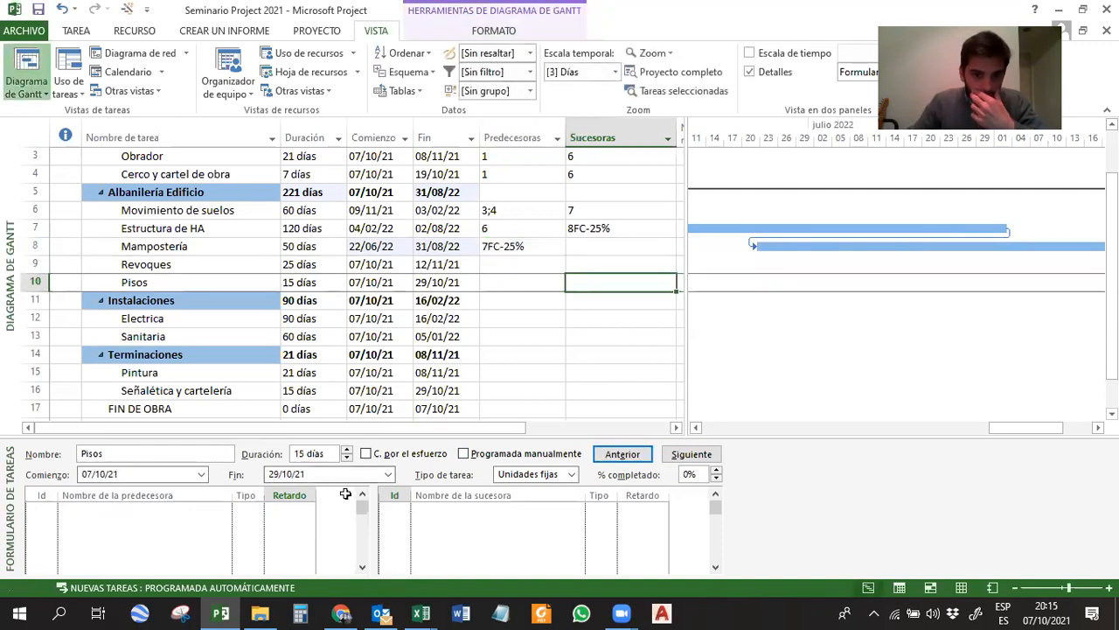
Switch to the Seminario Project 2021 Excel workbook and look up the predecessor and Consideraciones entry for Revoques.
click(423, 612)
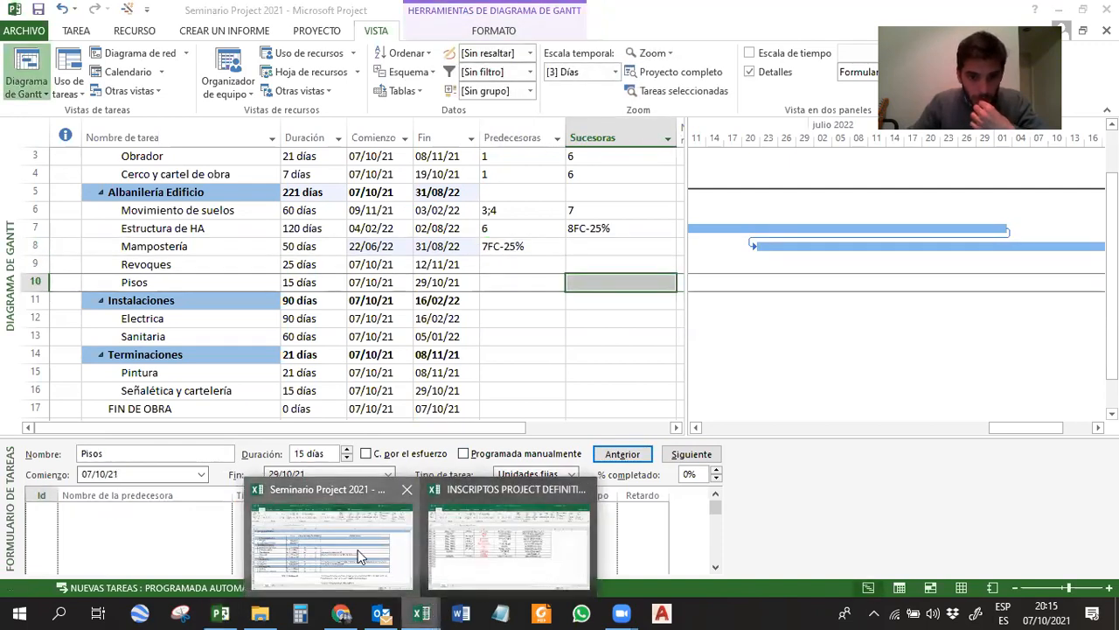
click(333, 542)
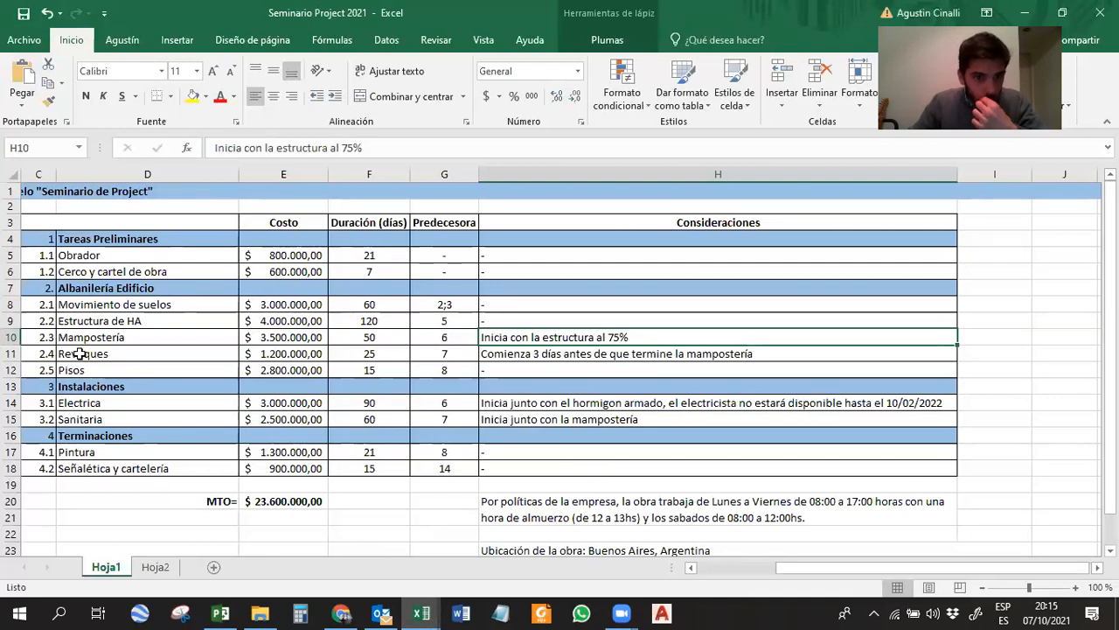
drag(83, 353, 427, 361)
click(750, 569)
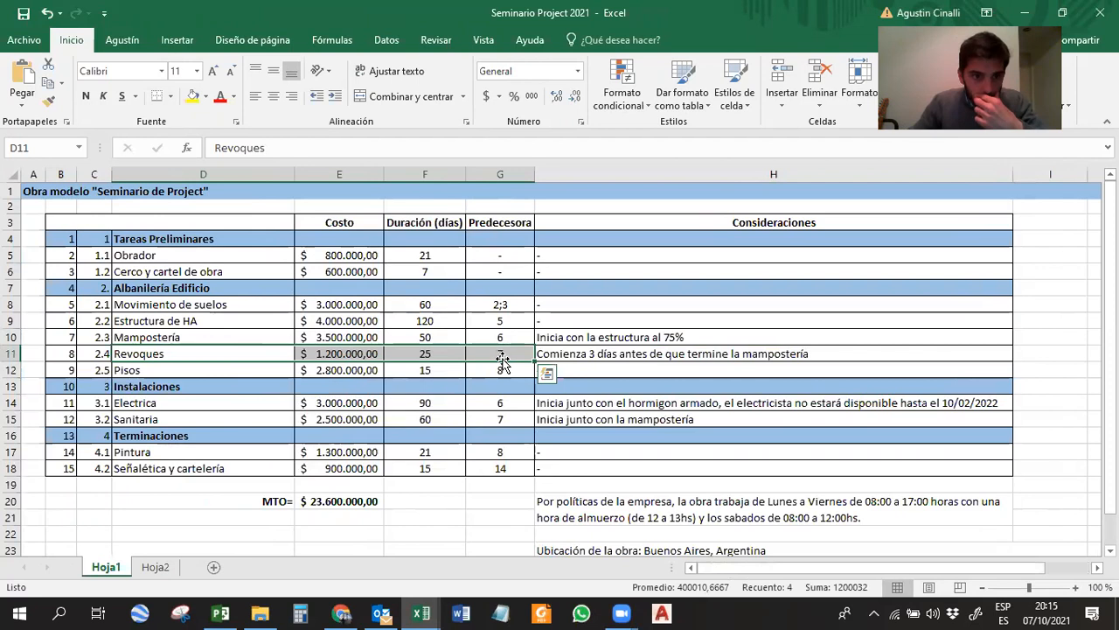
click(602, 354)
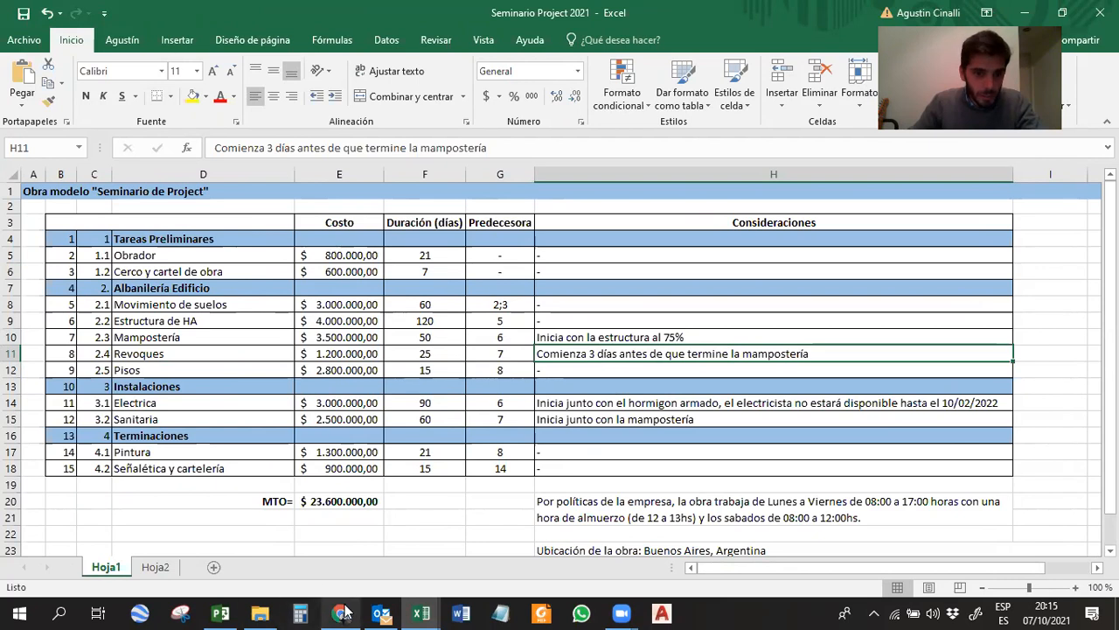
Back in Microsoft Project, assign Mampostería as Revoques' predecessor through the task form with a lag of -3d.
mouse_move(343, 612)
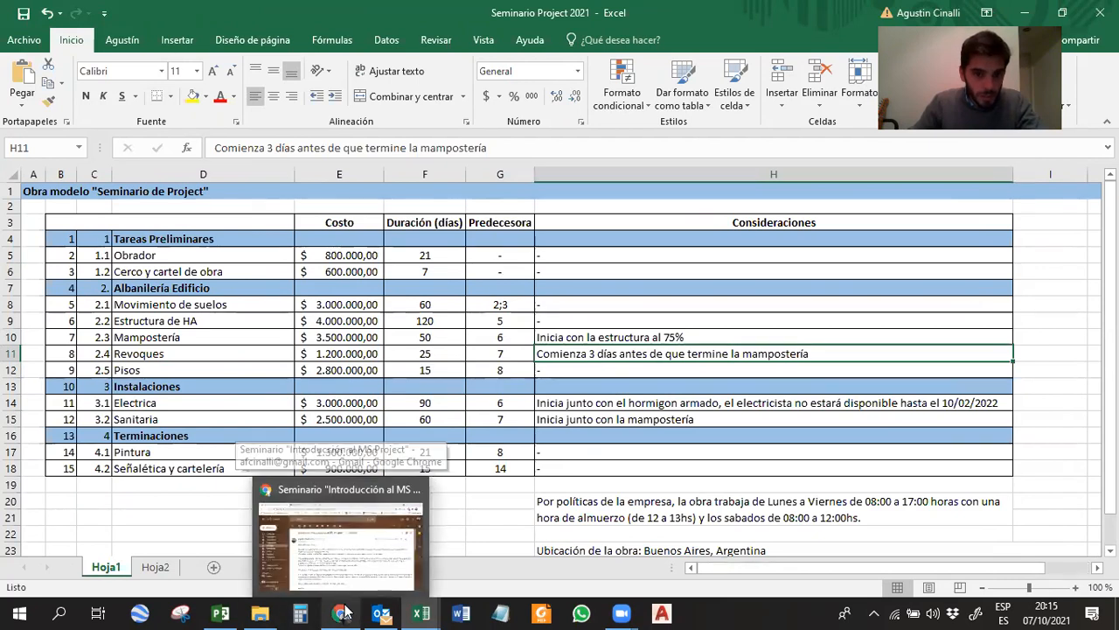
click(220, 612)
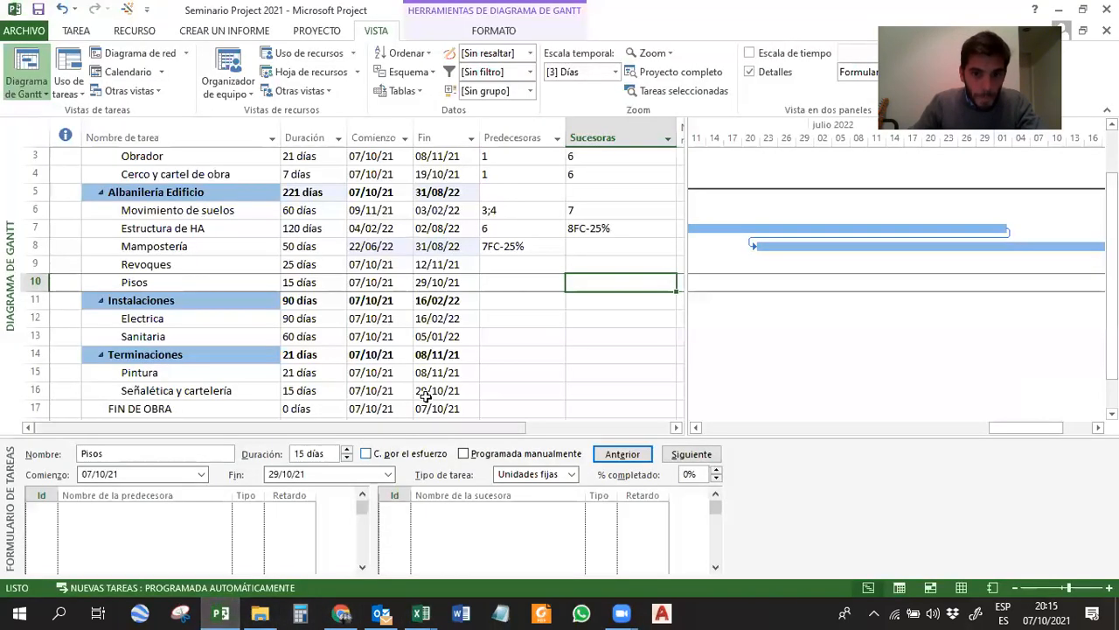
click(512, 263)
click(188, 508)
click(225, 509)
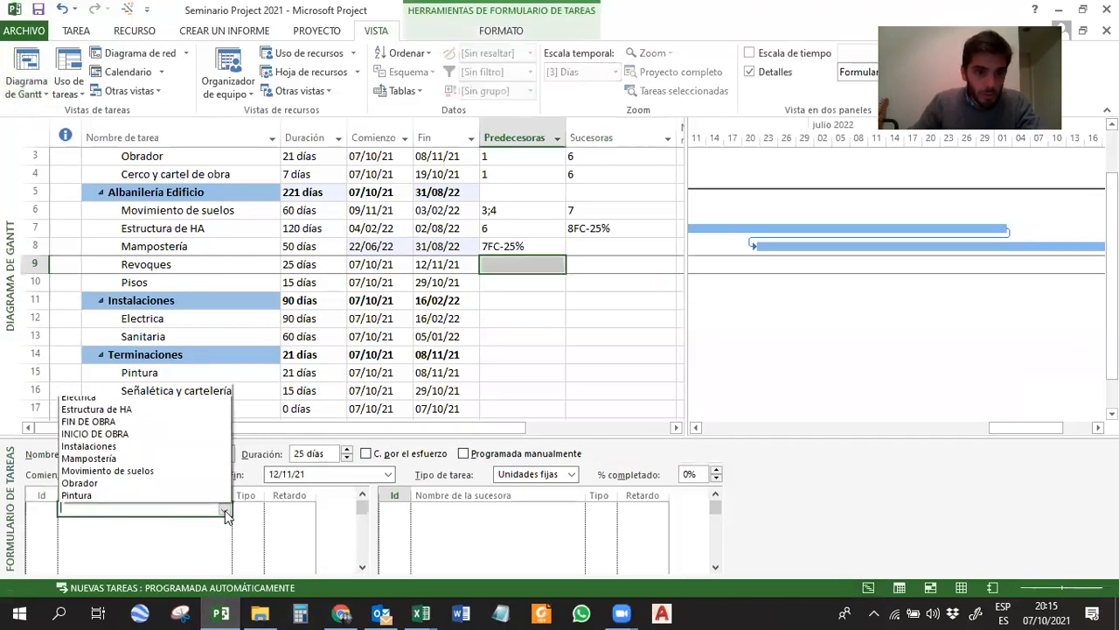
click(105, 397)
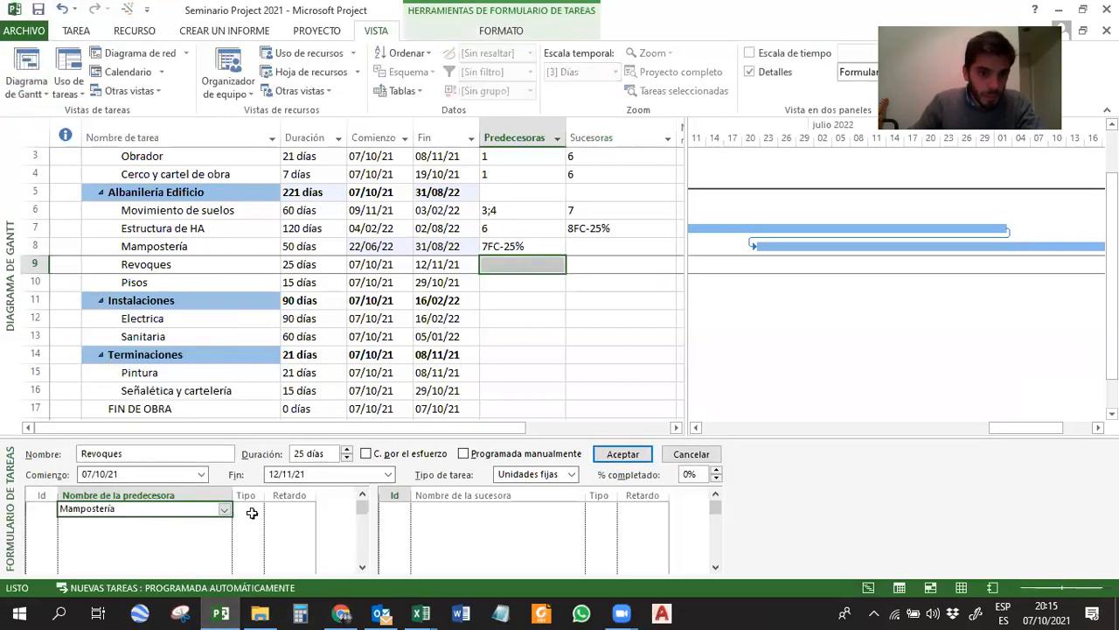
click(289, 507)
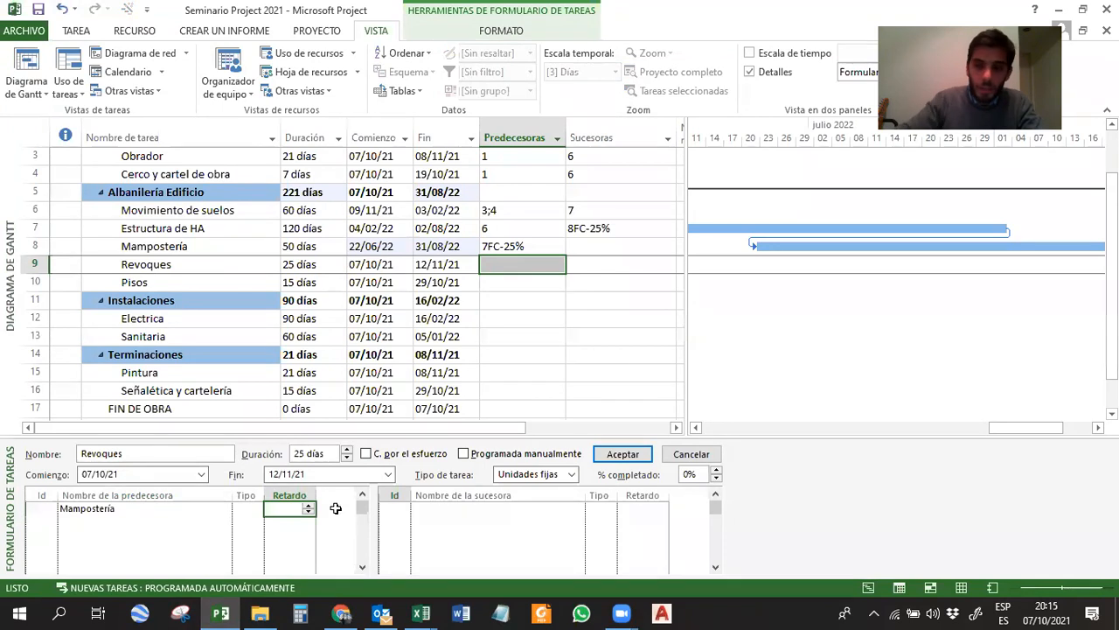
text(-3d)
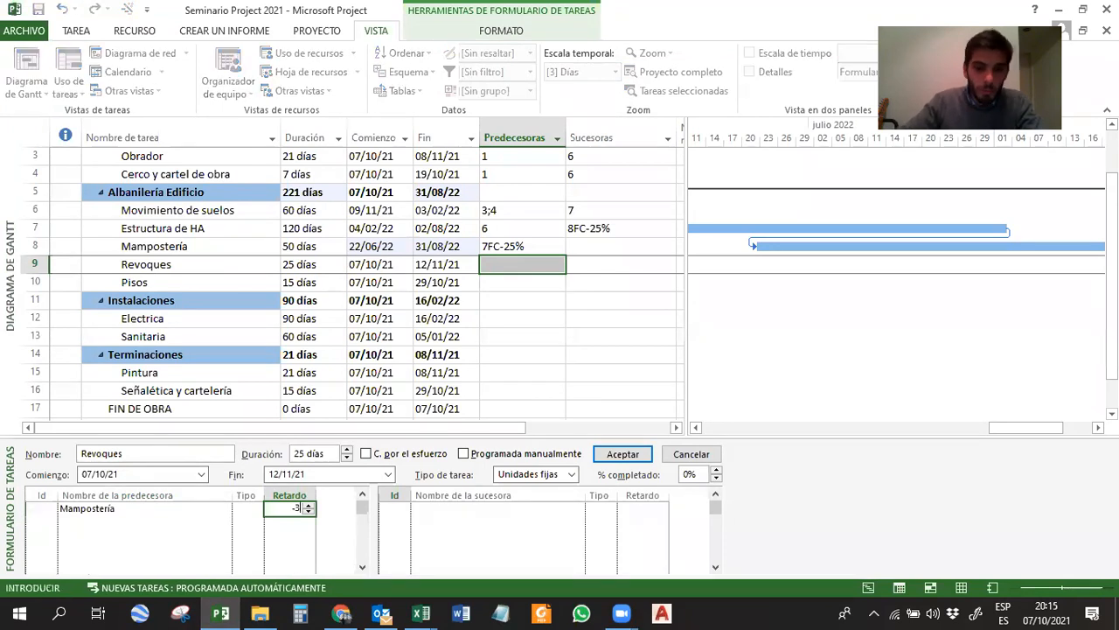
click(612, 454)
click(529, 352)
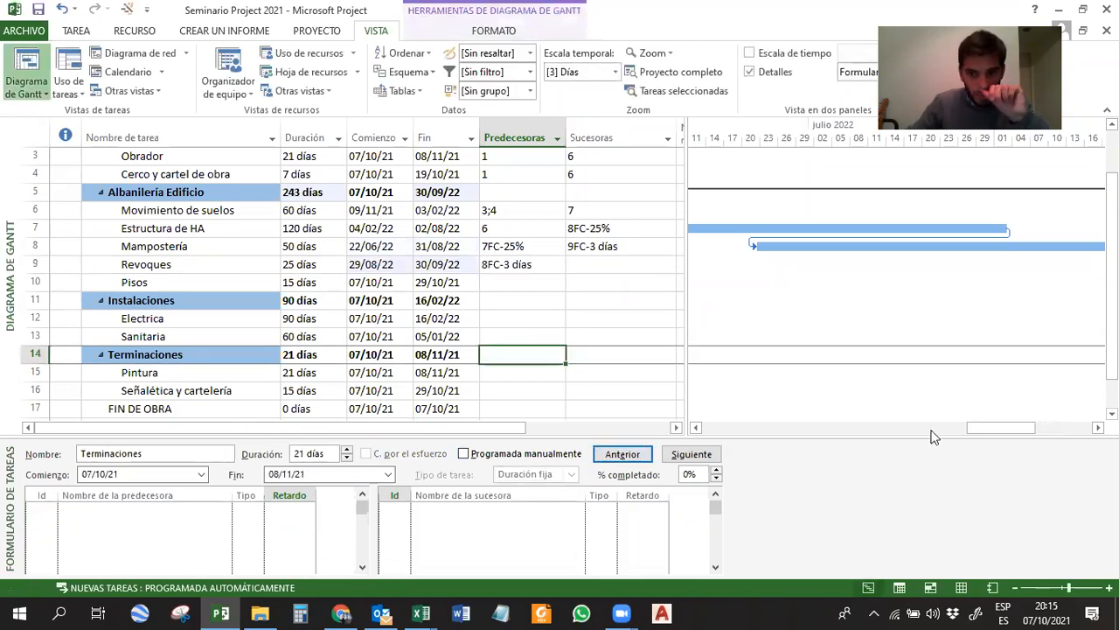
Examine the Gantt link between Mampostería and Revoques and compare the predecessor entries of both tasks.
drag(994, 425, 1037, 425)
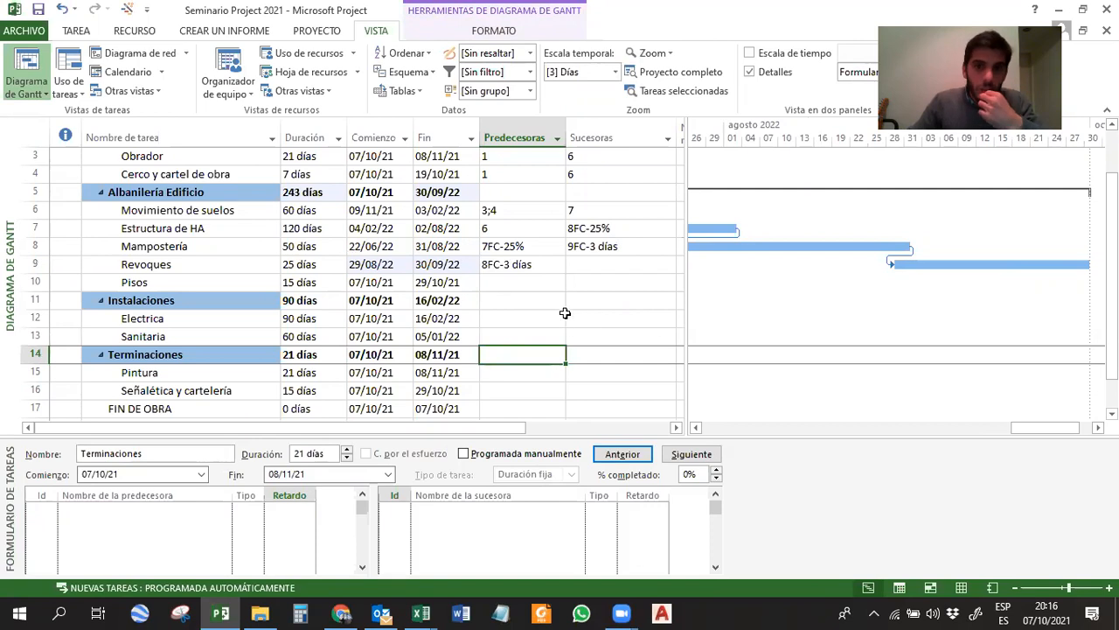
click(525, 266)
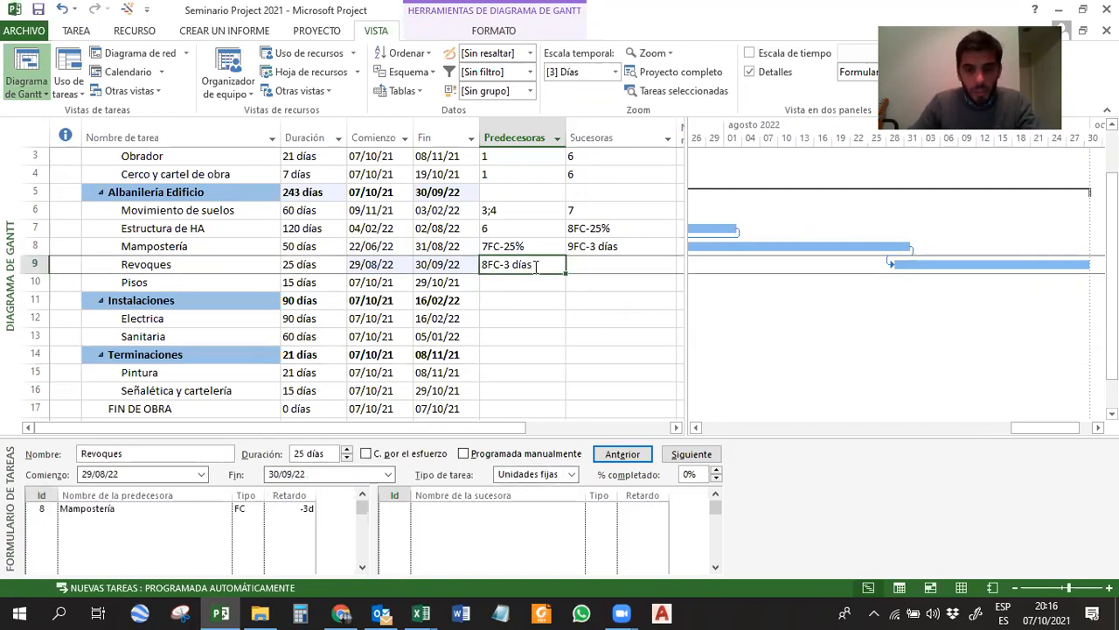
click(773, 247)
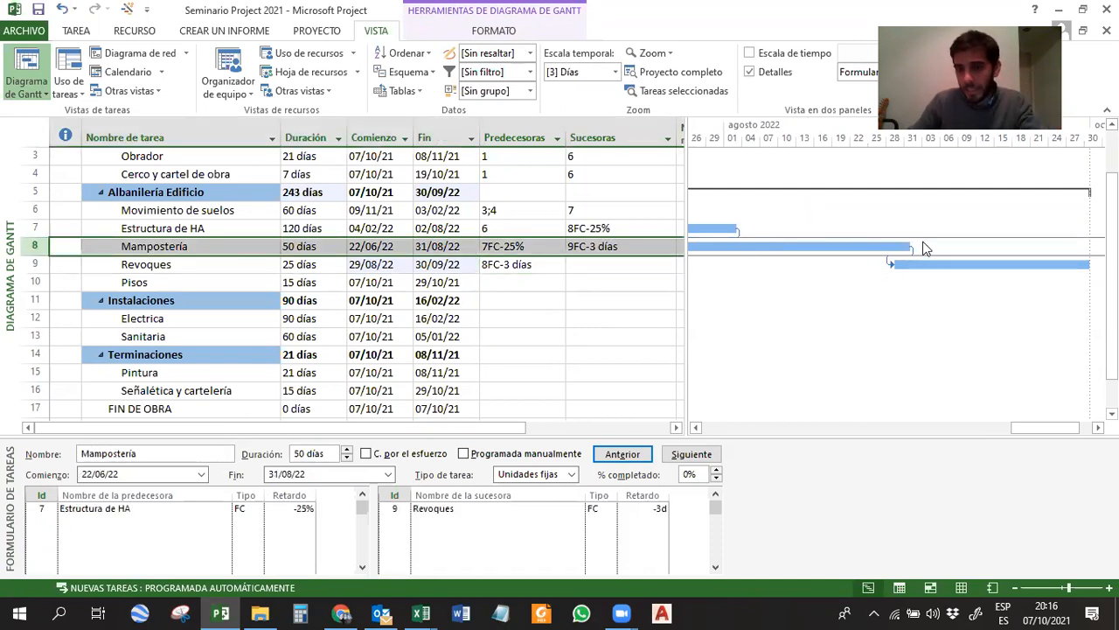
click(920, 263)
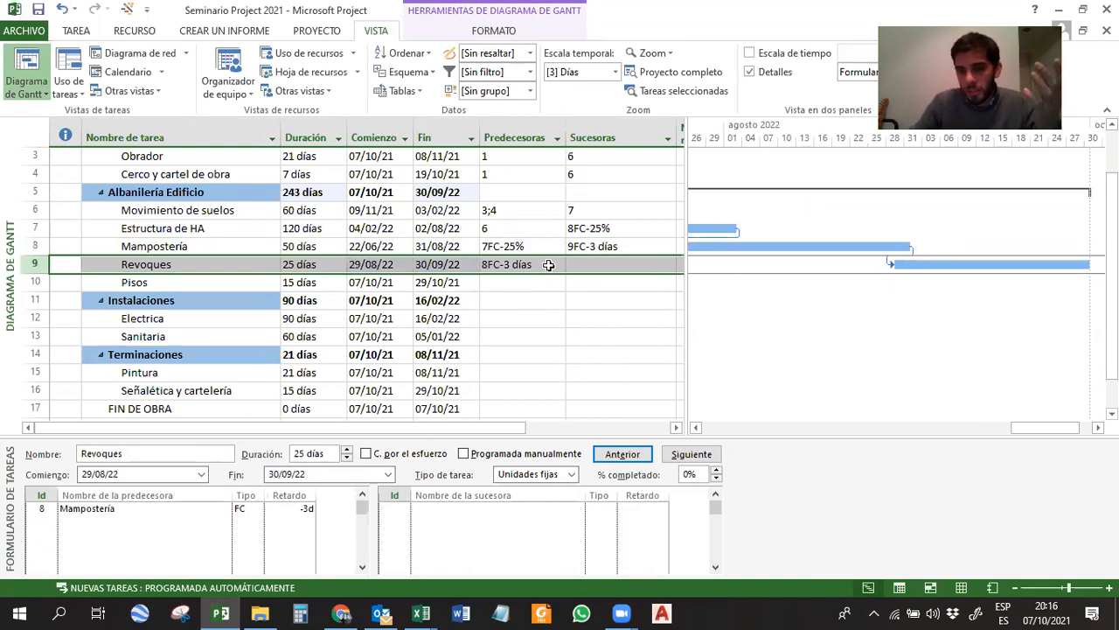
click(519, 246)
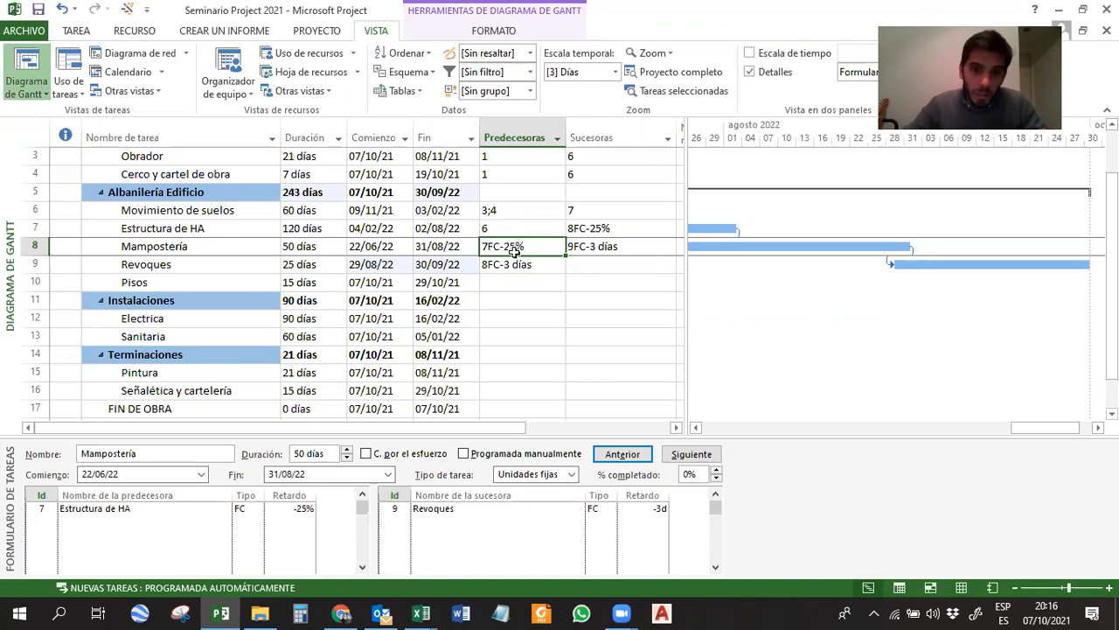
click(516, 265)
click(509, 247)
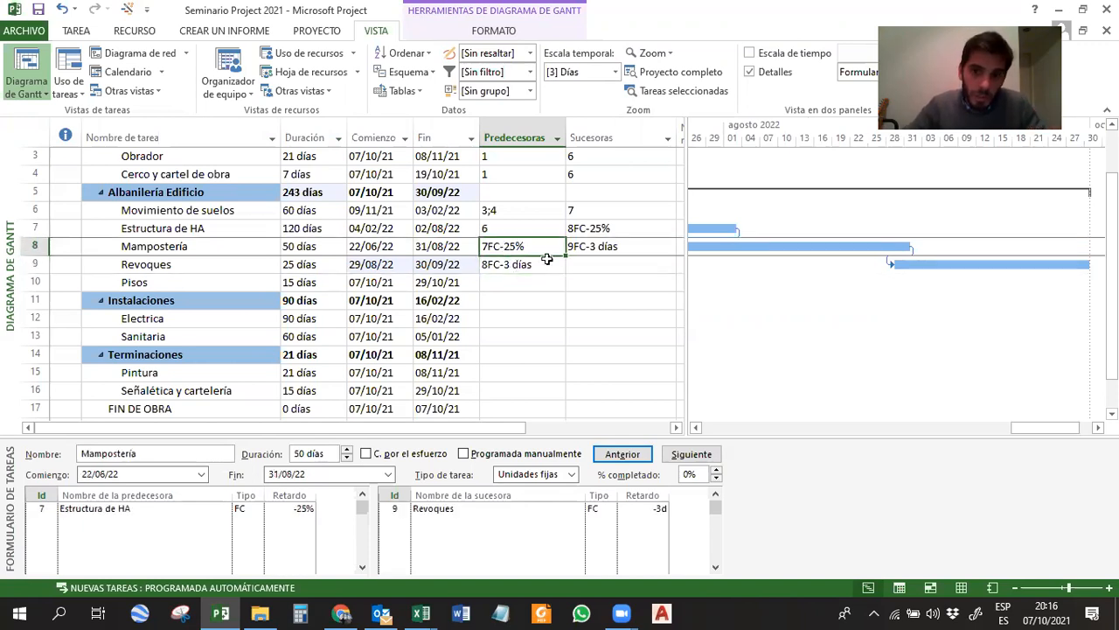
Examine the Predecesoras and Sucesoras entries, comparing Mampostería's successor entry with Revoques' predecessor entry.
click(537, 264)
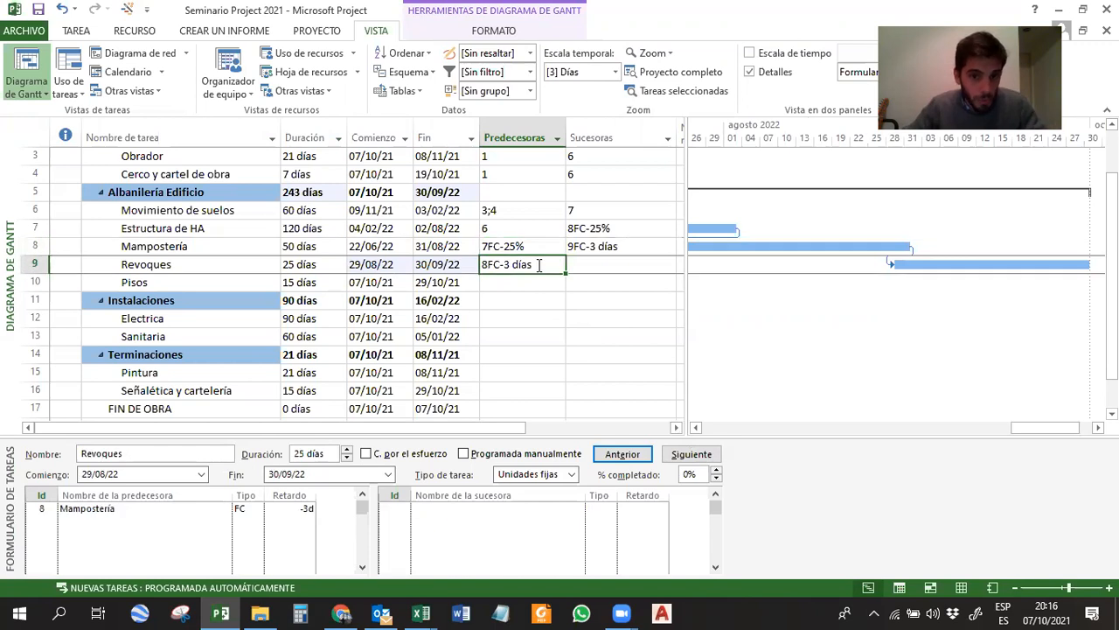
scroll(540, 273, up, 1)
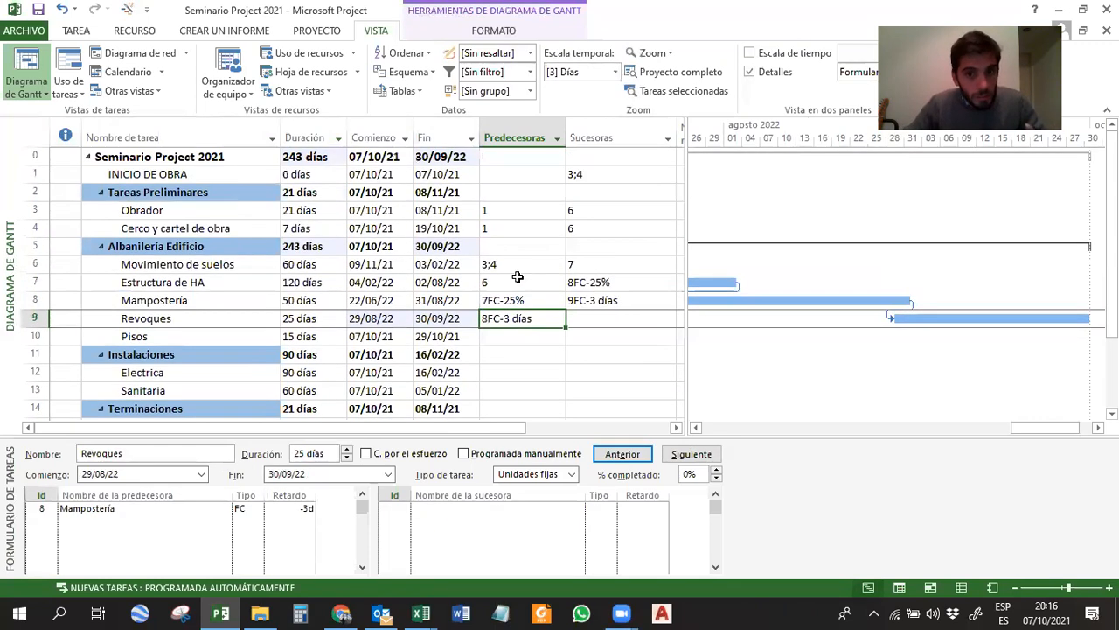
drag(591, 174, 603, 329)
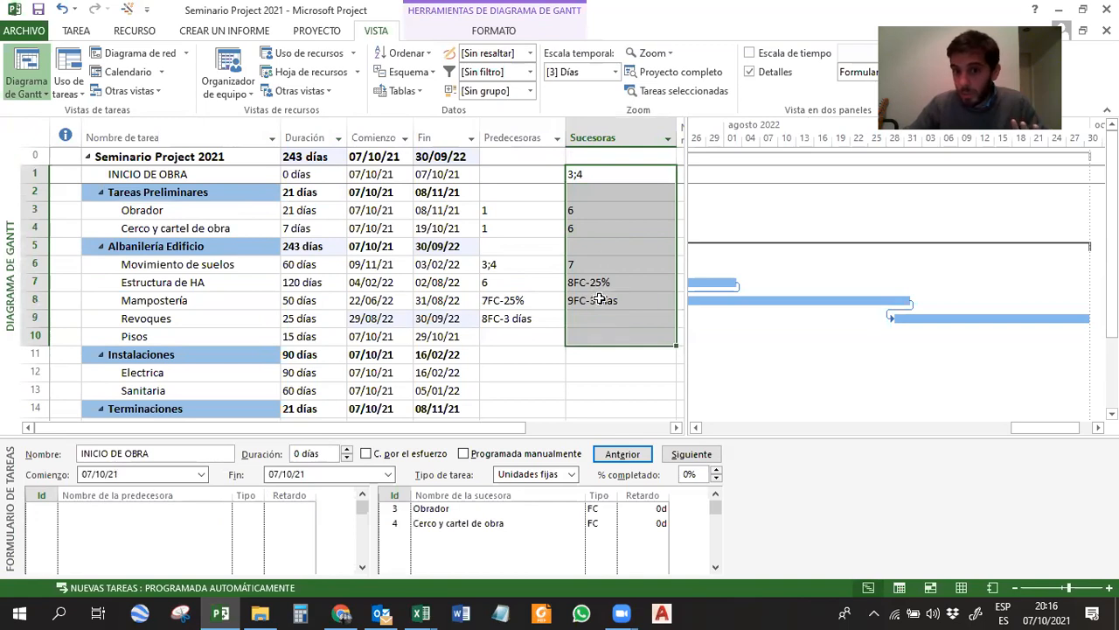
click(604, 367)
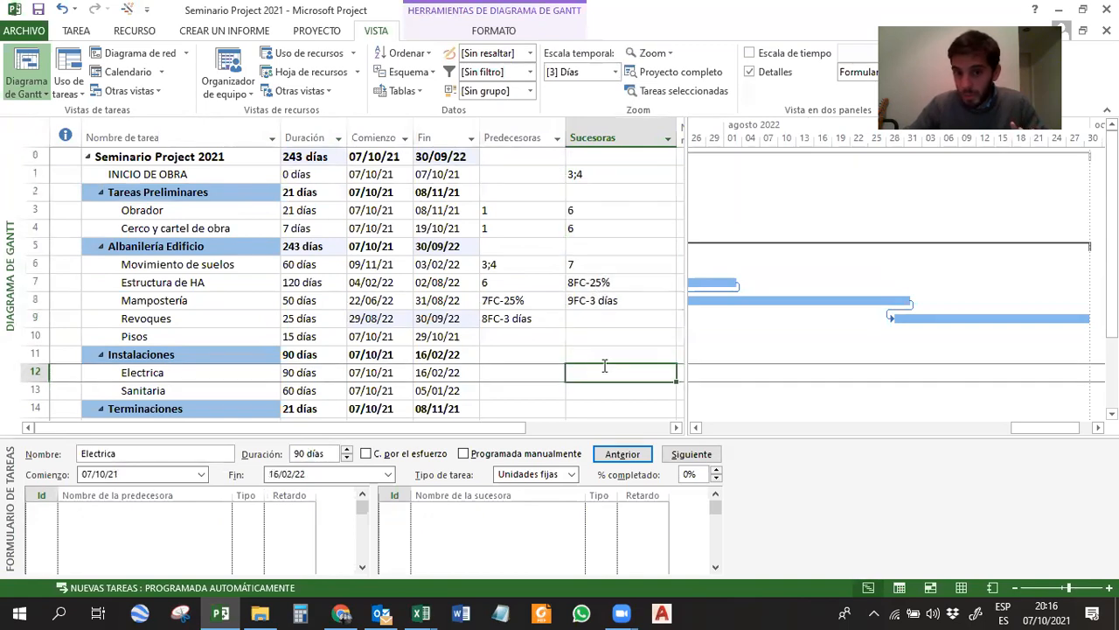
click(501, 320)
click(577, 301)
click(539, 319)
click(578, 301)
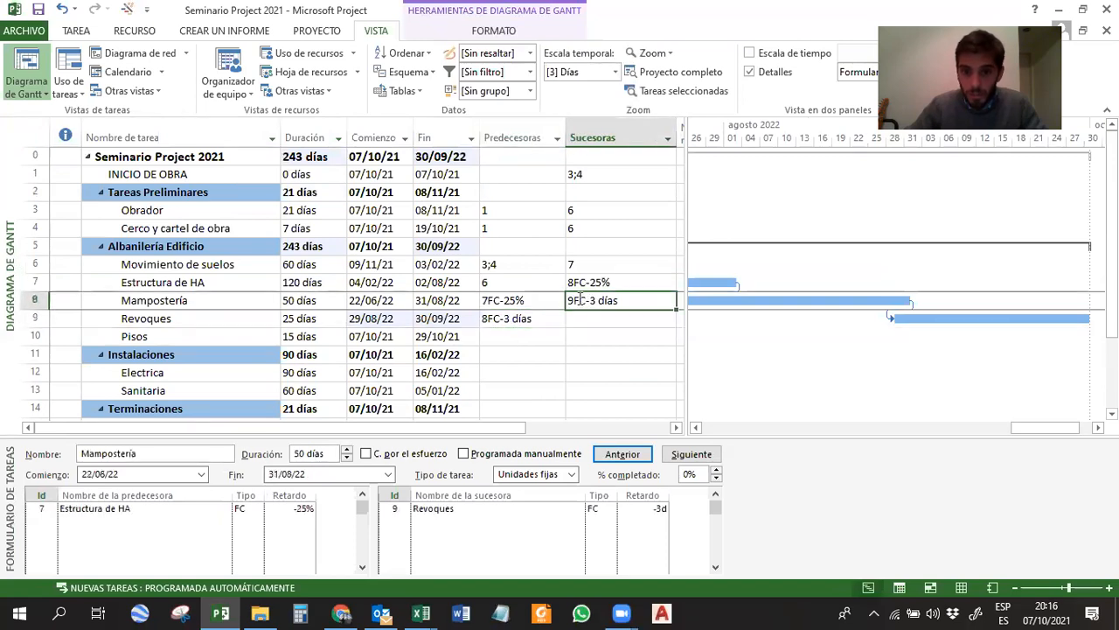
click(536, 318)
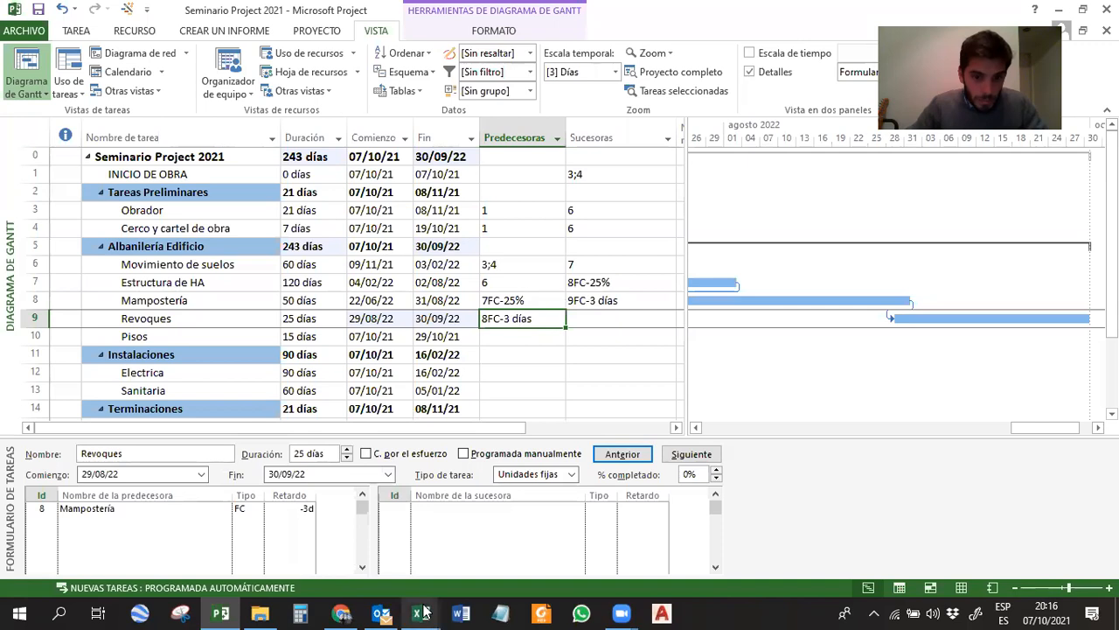
Switch to the Seminario Project 2021 Excel workbook and look up the duration and predecessor of Pisos.
mouse_move(422, 613)
click(332, 538)
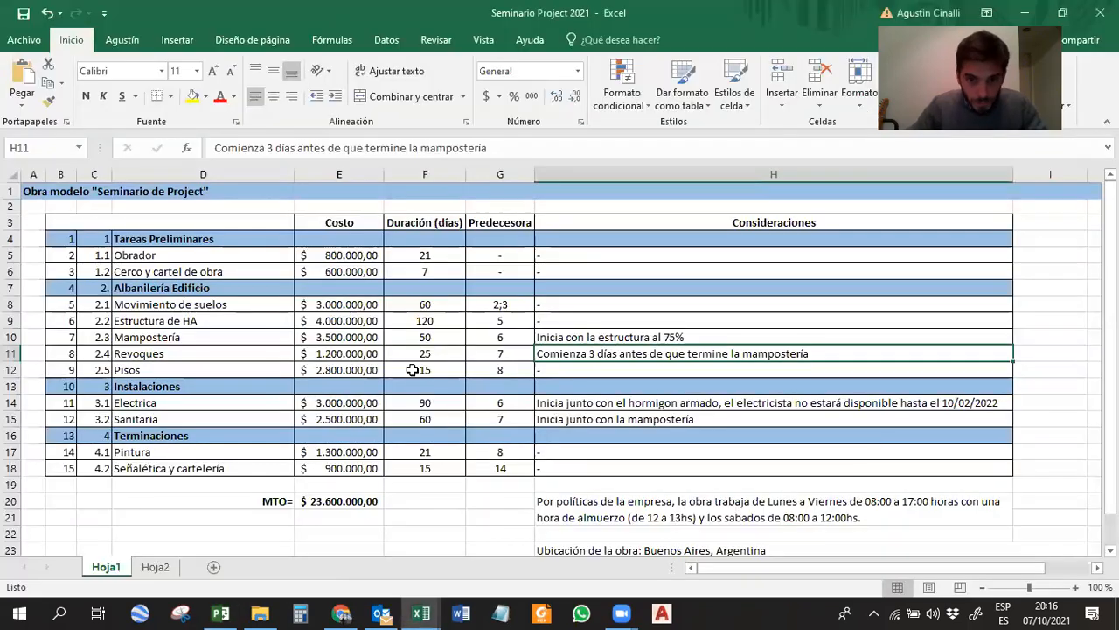
click(175, 370)
drag(175, 370, 489, 369)
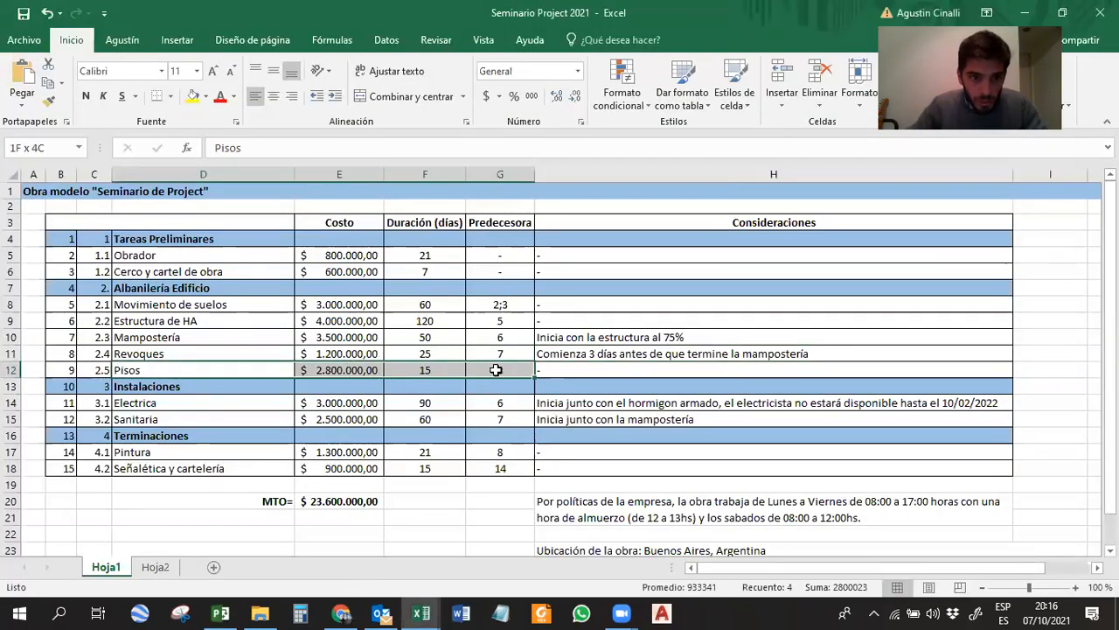
Back in Microsoft Project, enter 9 as the predecessor of Pisos in the task table.
click(221, 613)
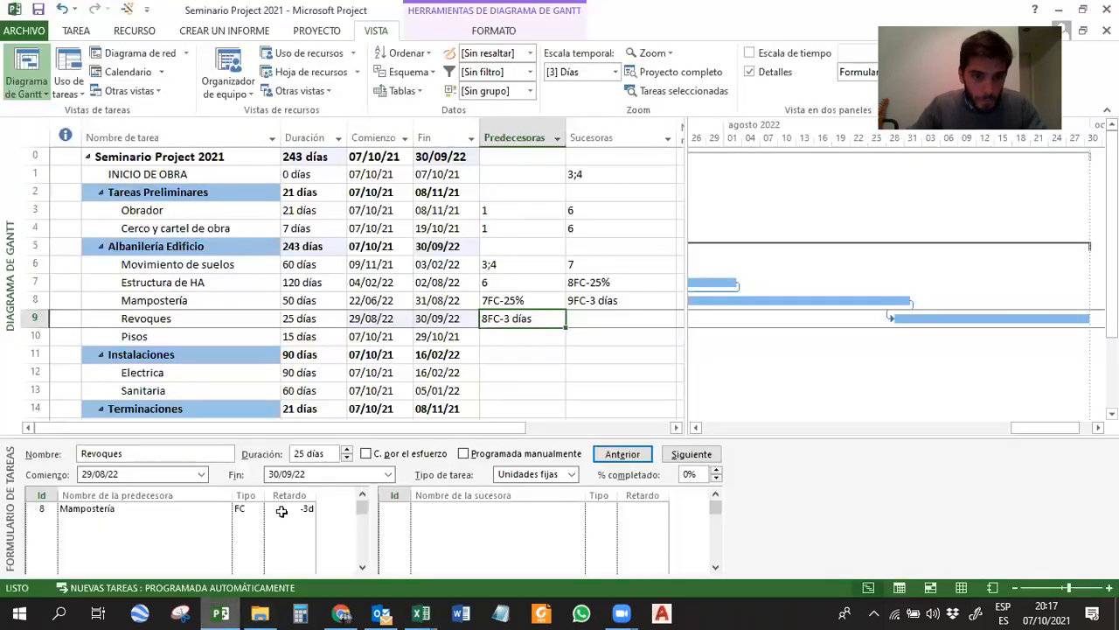
click(142, 337)
click(507, 337)
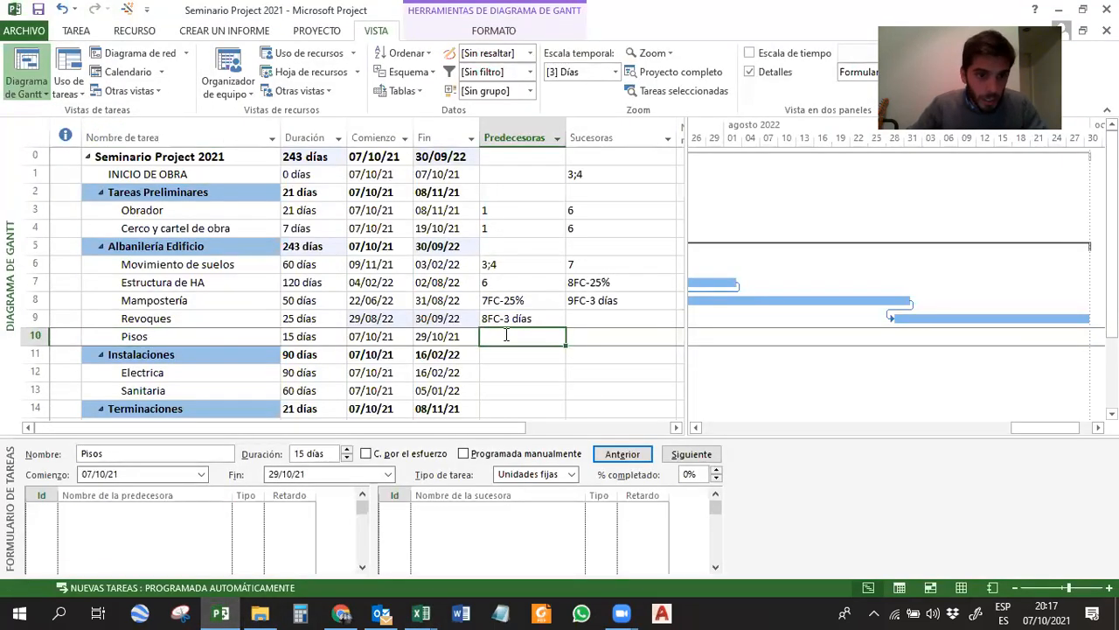
text(9)
key(Return)
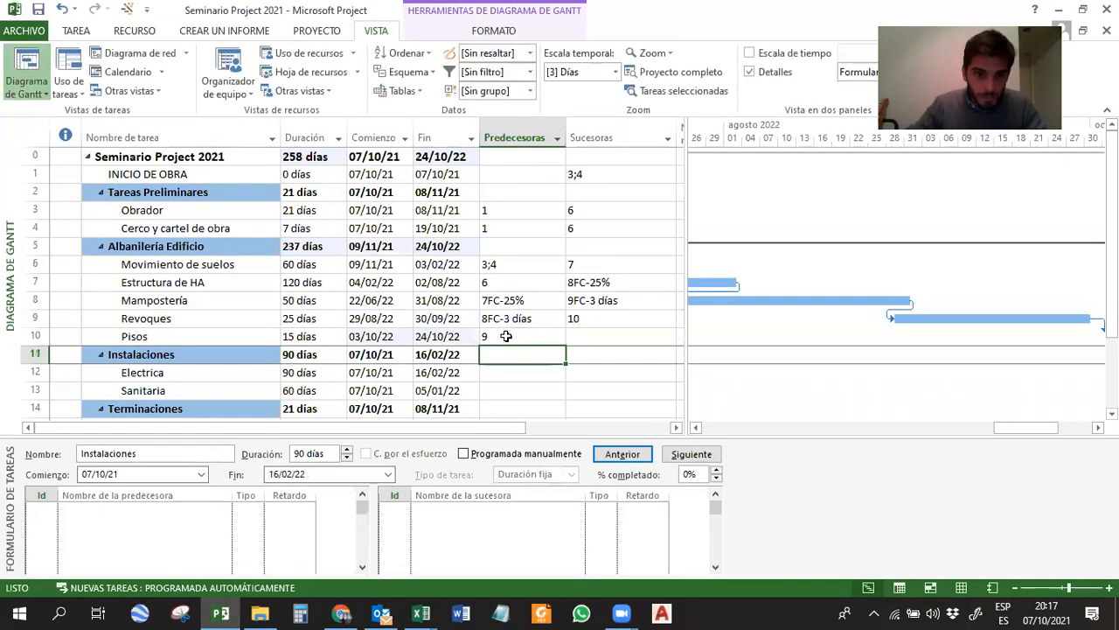
Switch to the Seminario Project 2021 Excel workbook and look up the predecessor and Consideraciones entry for Electrica.
scroll(510, 314, down, 2)
click(420, 613)
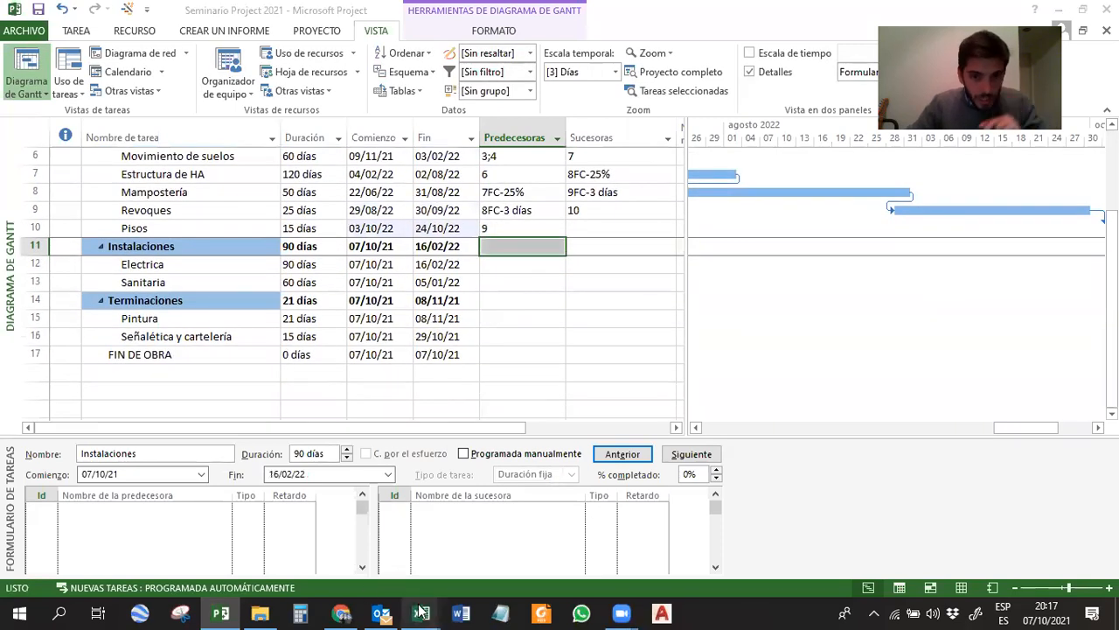
click(352, 541)
click(681, 406)
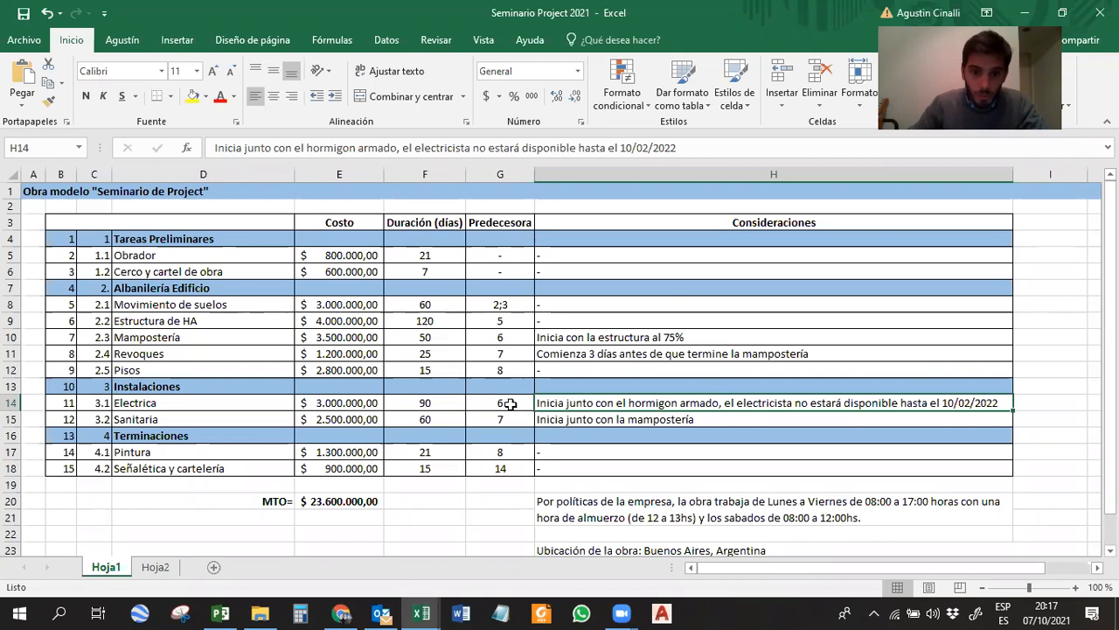
Back in Microsoft Project, set the predecessor of Electrica to 7CC in the task table.
click(220, 613)
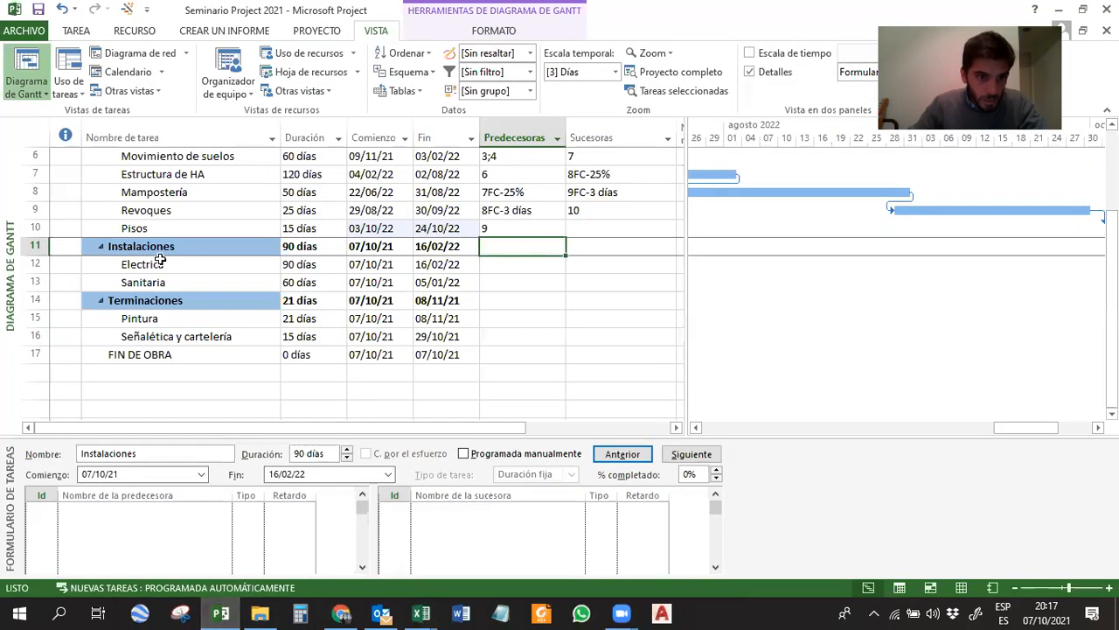
click(517, 263)
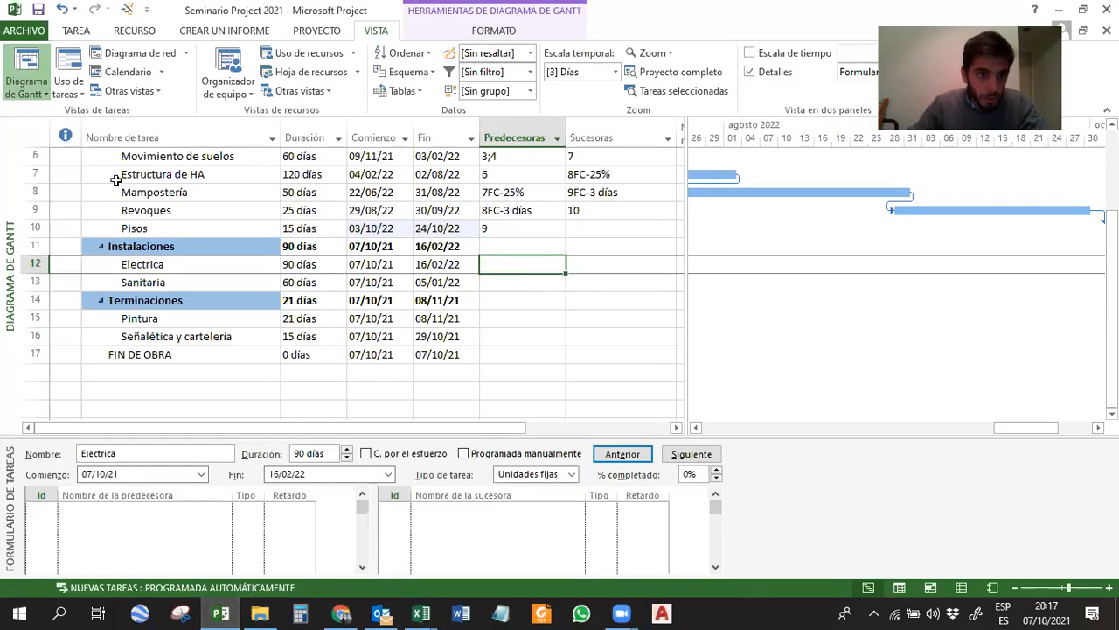
text(7CC)
key(Return)
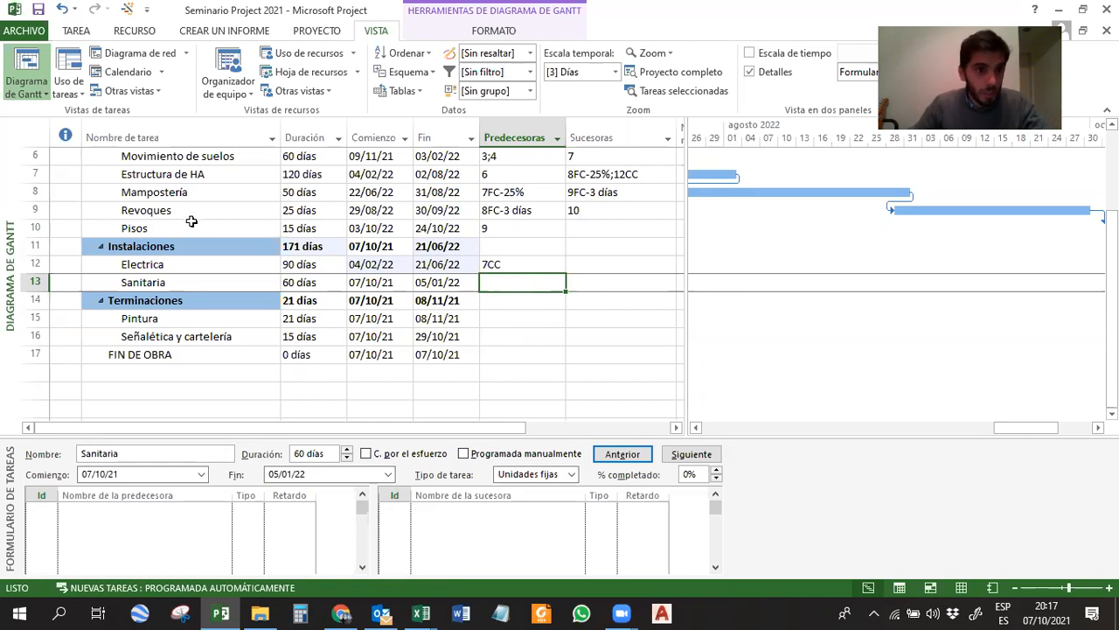
Choose Mampostería as the predecessor of Sanitaria in the task form instead of entering it in the table.
text(8)
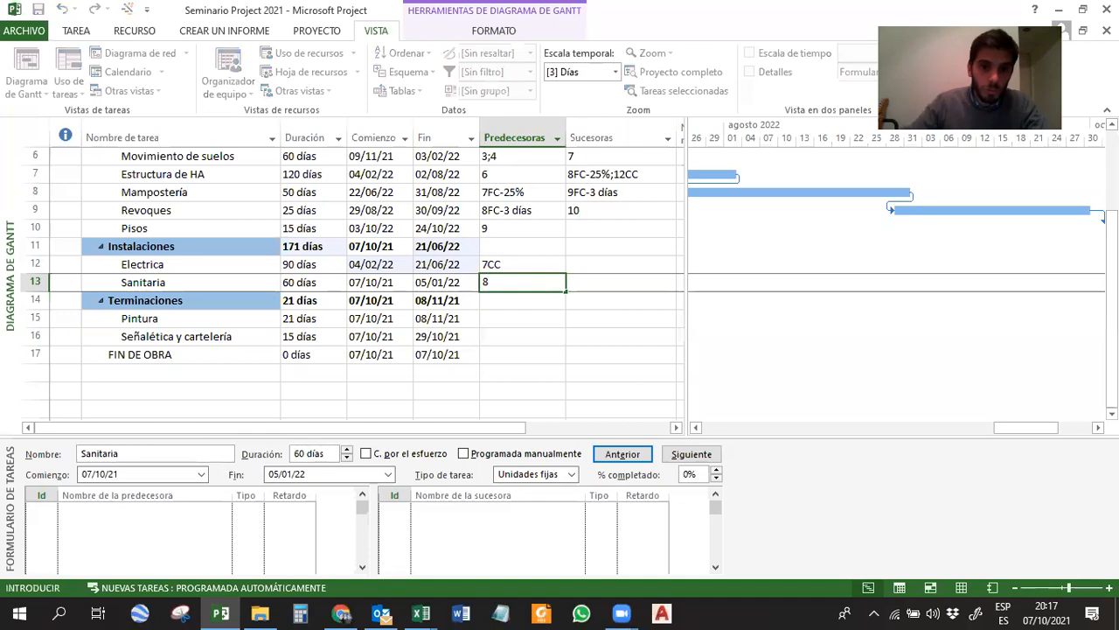
key(Escape)
click(165, 522)
click(165, 509)
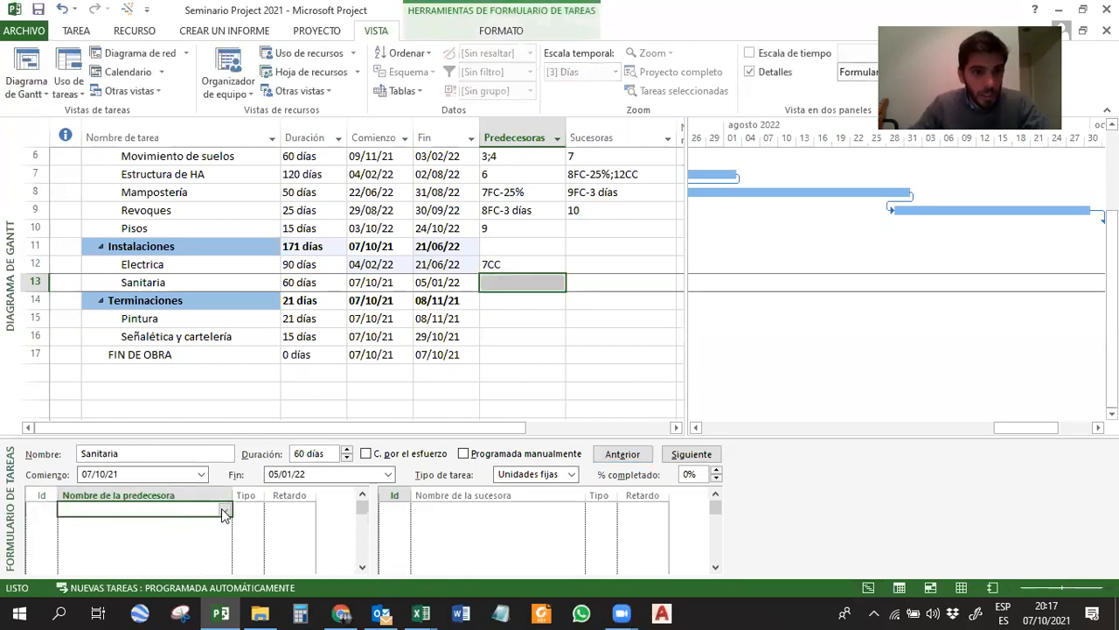
click(143, 282)
click(175, 508)
click(224, 510)
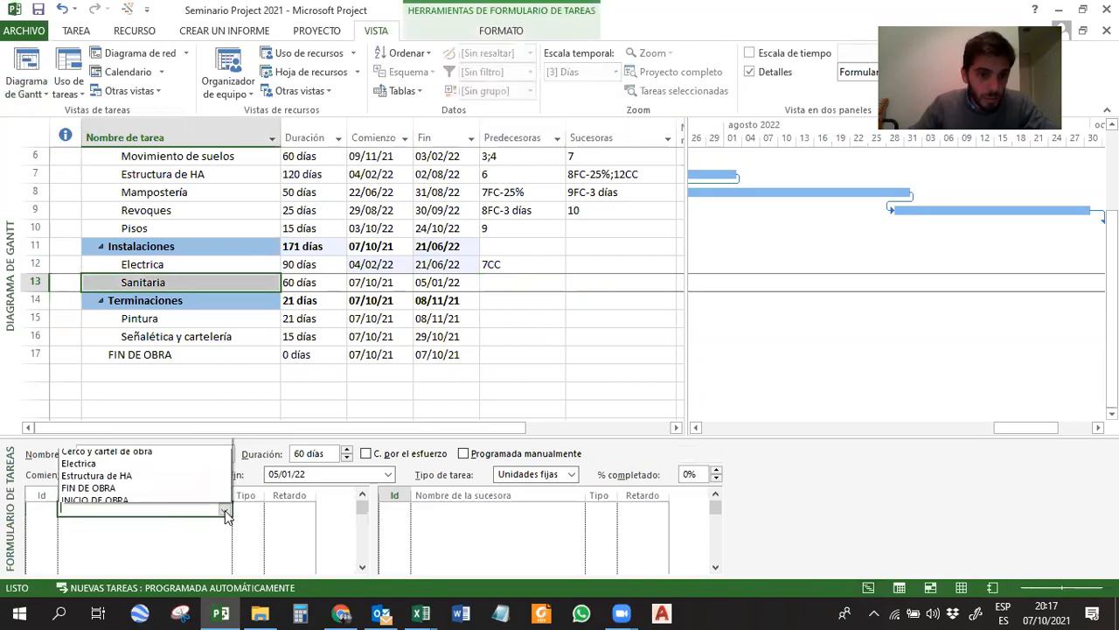
click(88, 396)
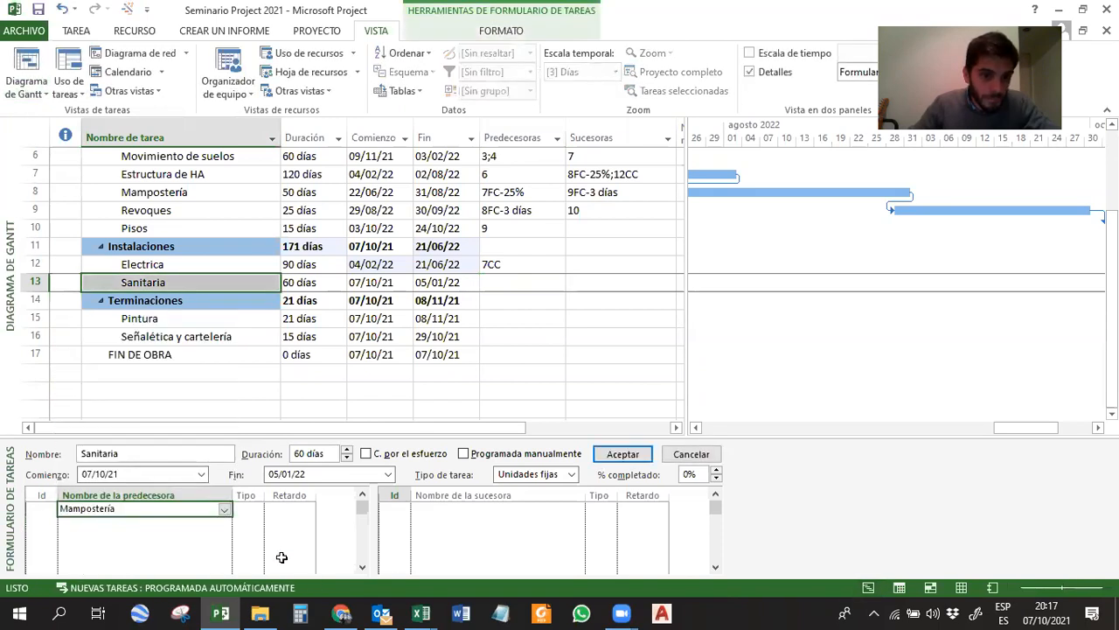
Set Sanitaria's link with Mampostería to type CC, accept it, and display the Gantt timescale in months.
click(250, 509)
click(256, 510)
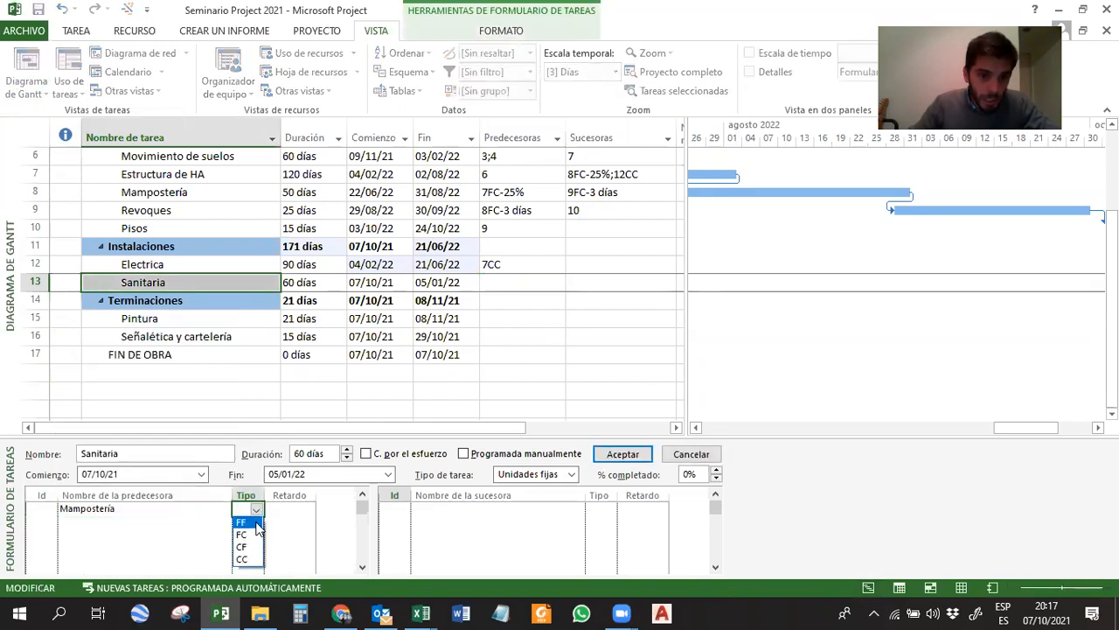
click(242, 559)
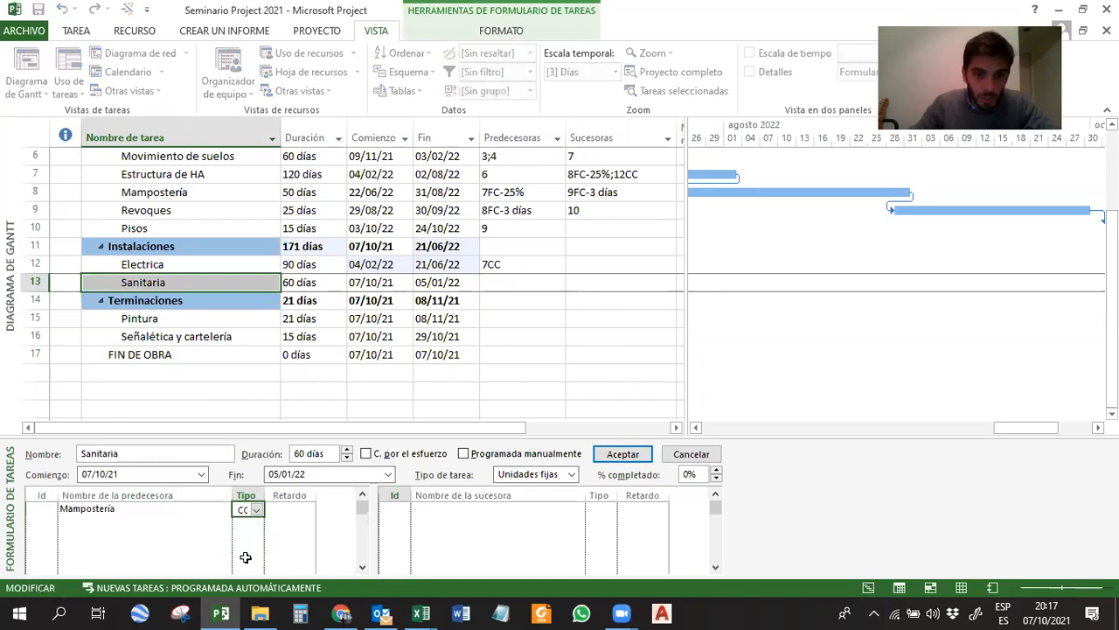
click(256, 510)
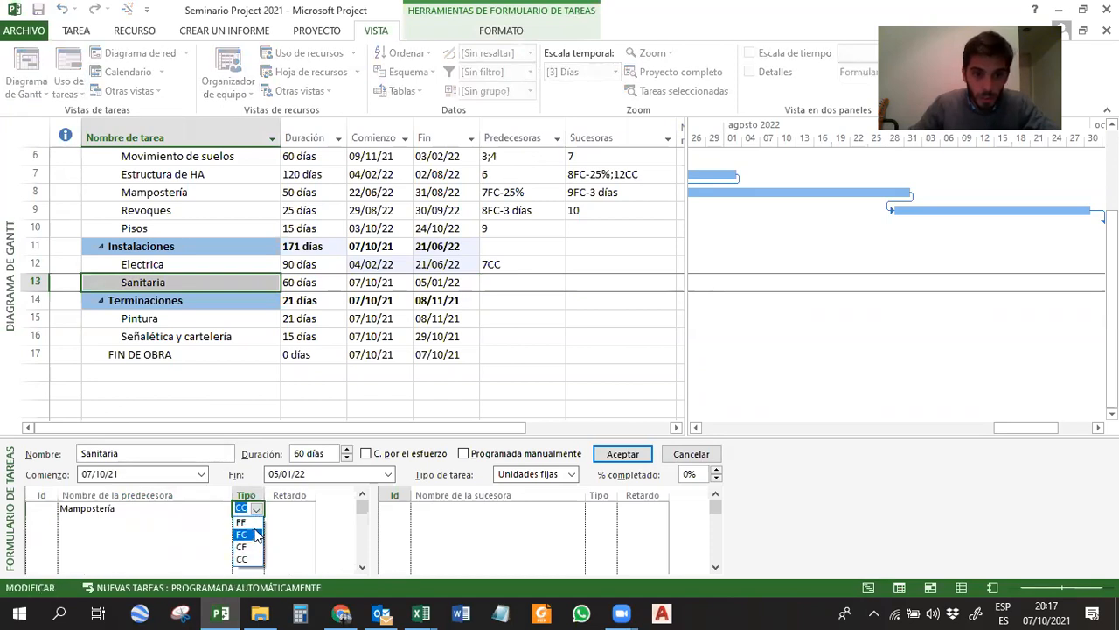
click(253, 560)
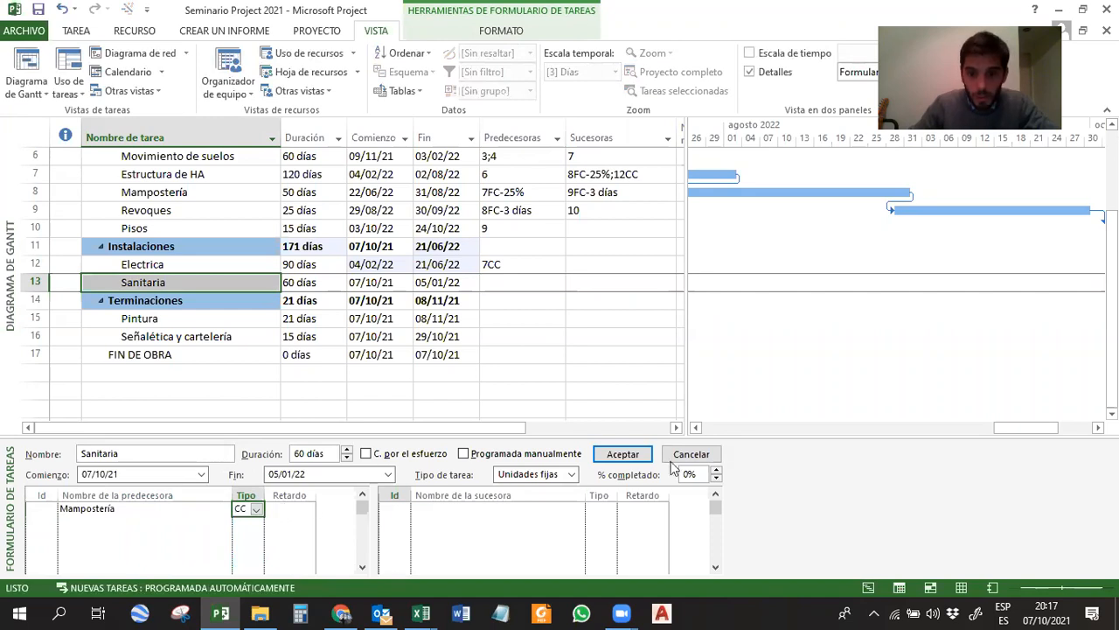
click(623, 453)
click(547, 403)
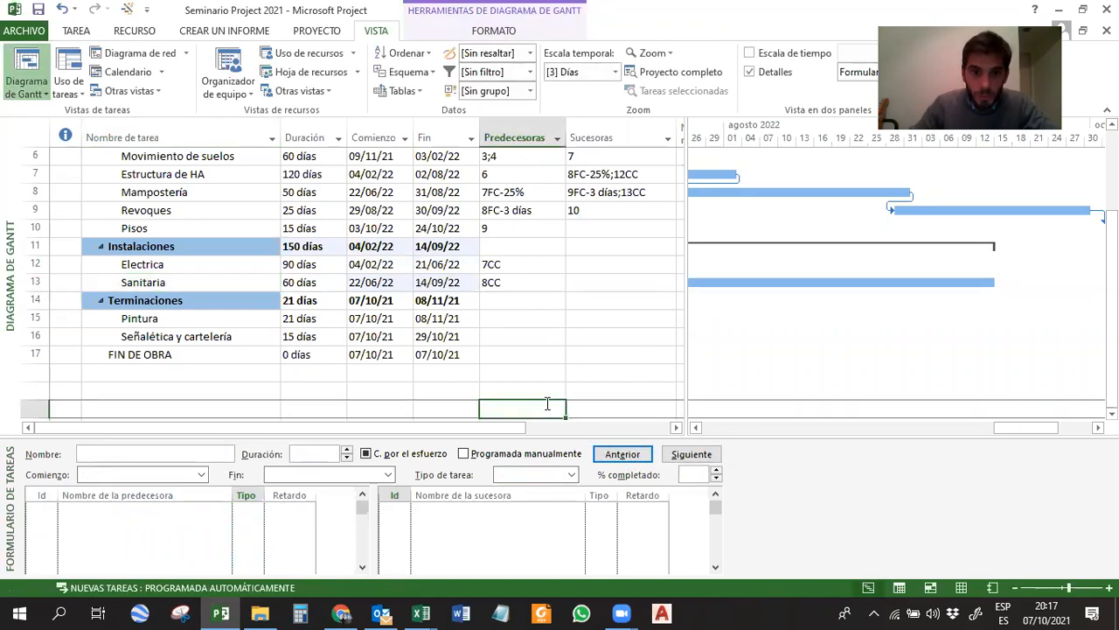
ctrl+scroll(940, 288, down, 3)
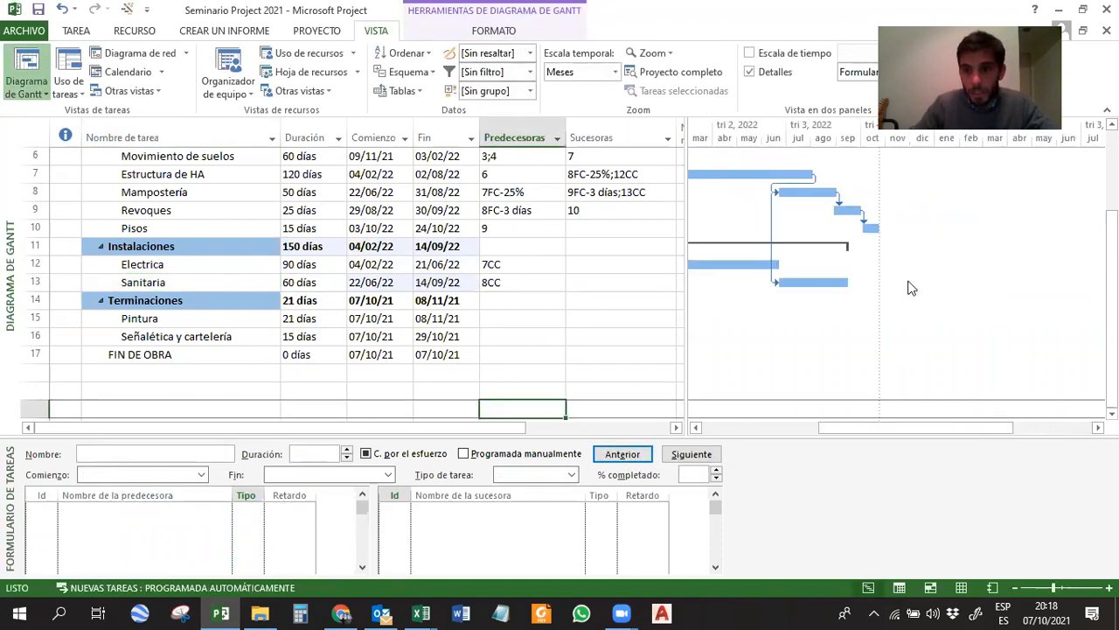
drag(982, 428, 920, 428)
Switch to the Seminario Project 2021 Excel workbook and look up the predecessors and Consideraciones for Pintura and Señalética y cartelería.
click(487, 322)
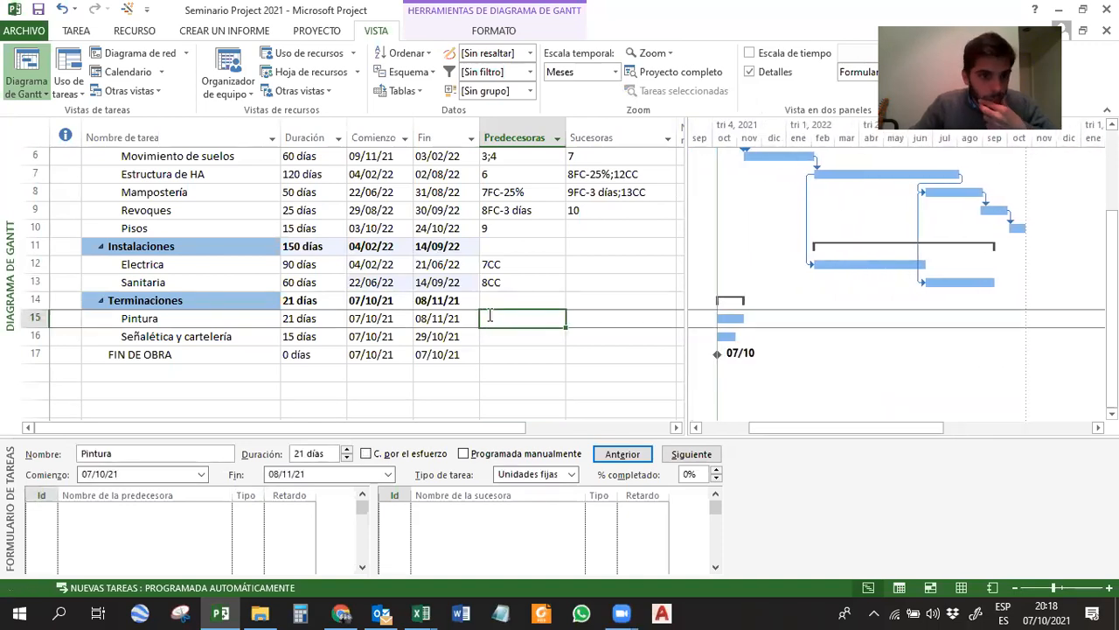
click(421, 612)
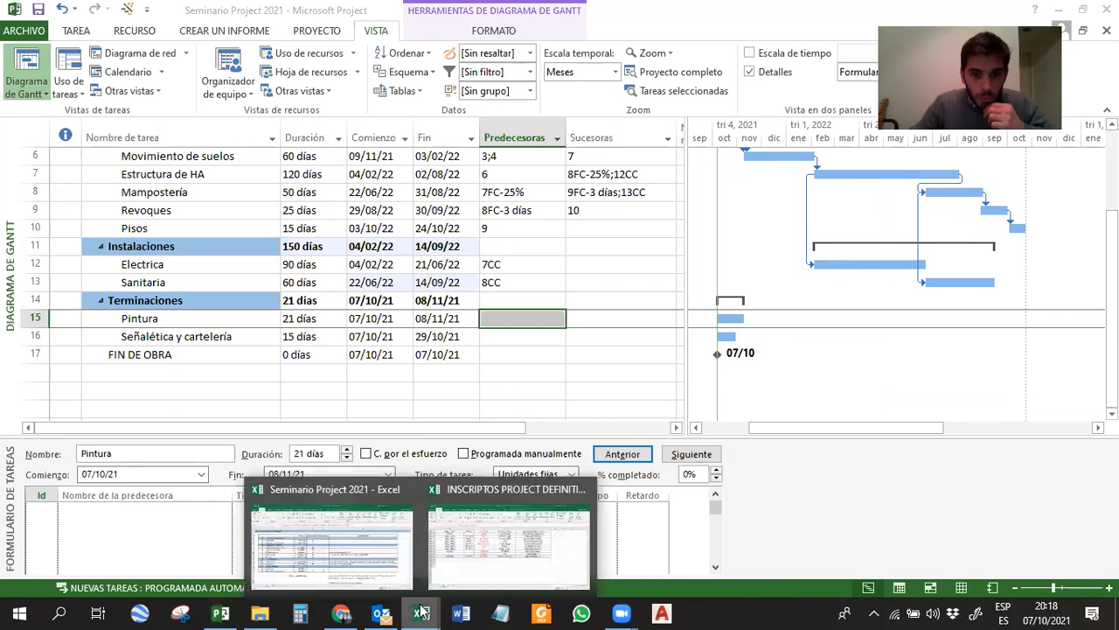
click(385, 553)
drag(552, 452, 552, 467)
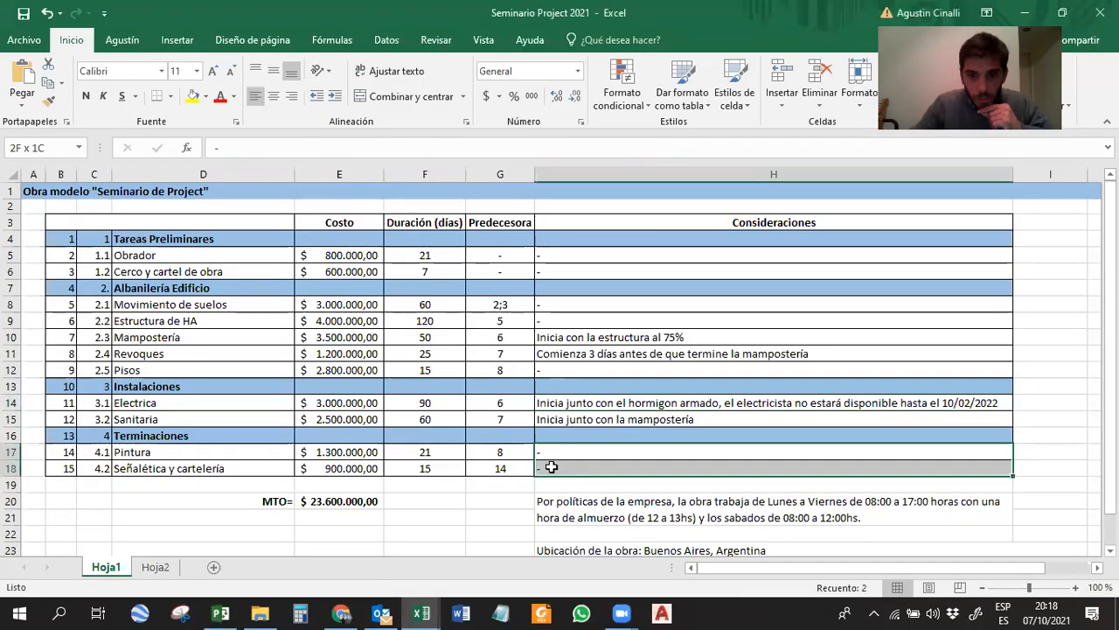
click(496, 452)
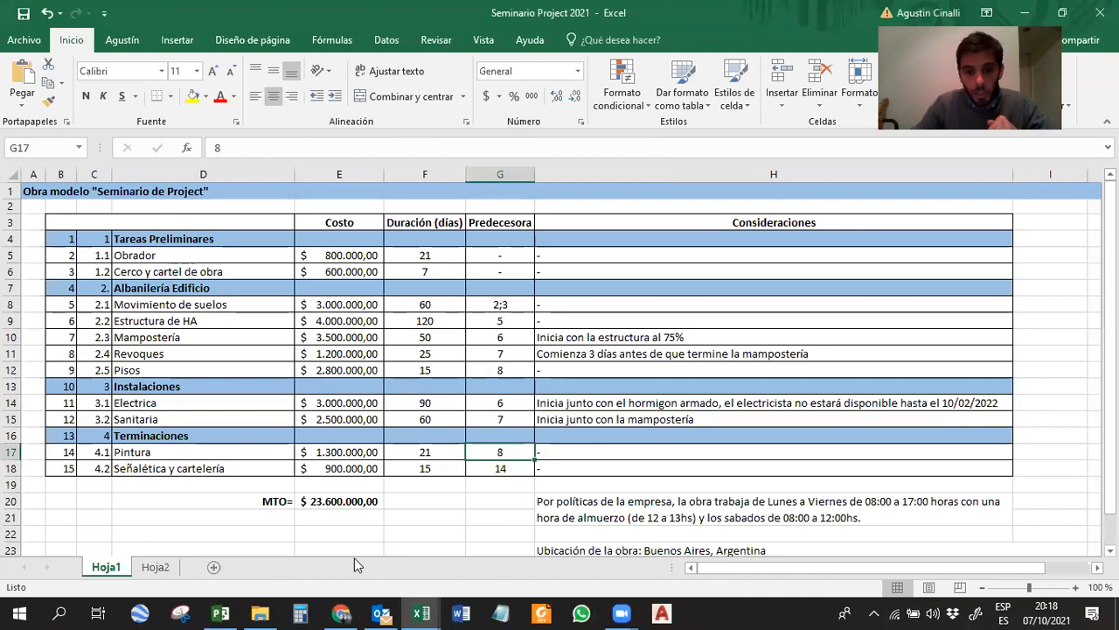
Back in Microsoft Project, enter predecessor 9 for Pintura and 15 for Señalética y cartelería.
click(221, 612)
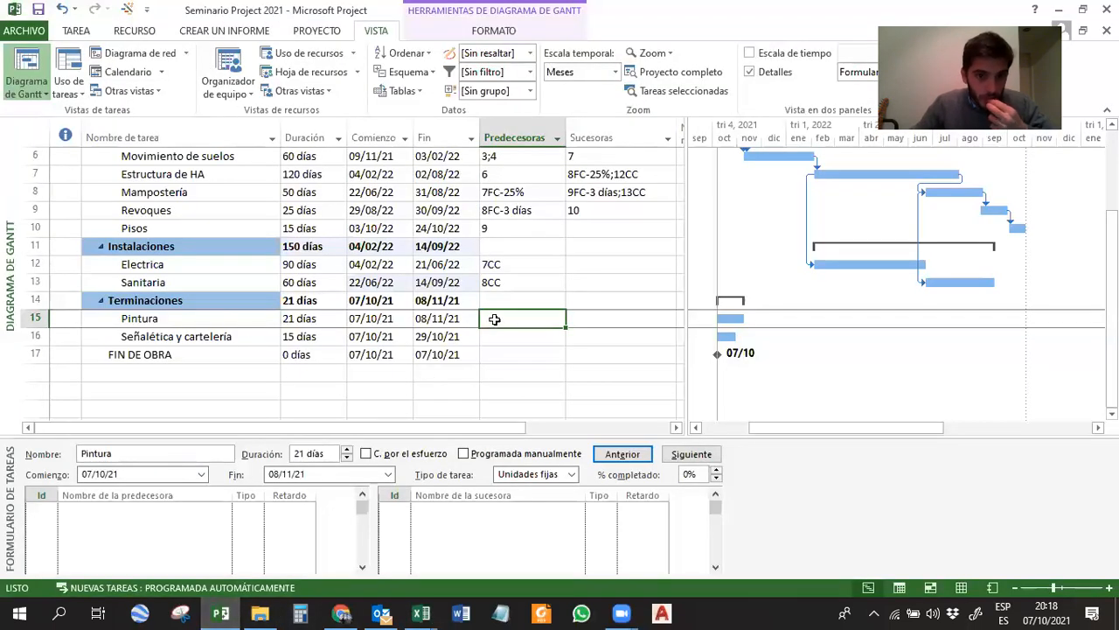
text(9)
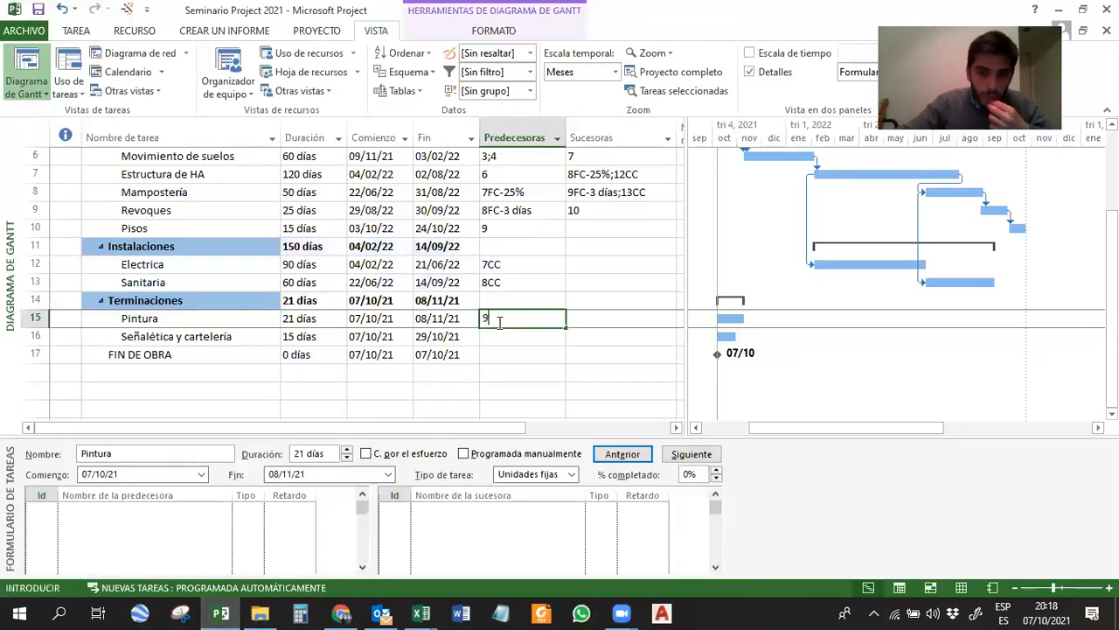
key(Return)
text(15)
key(Return)
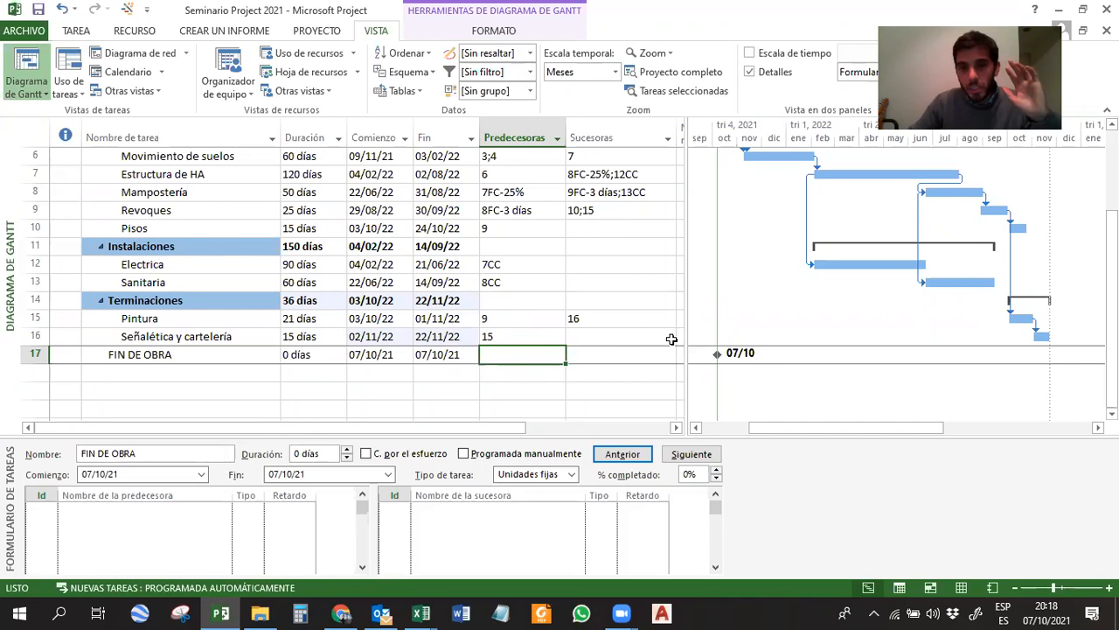
Hide the task form so the task table and Gantt chart show the whole project down to FIN DE OBRA.
scroll(616, 319, up, 2)
scroll(569, 296, down, 1)
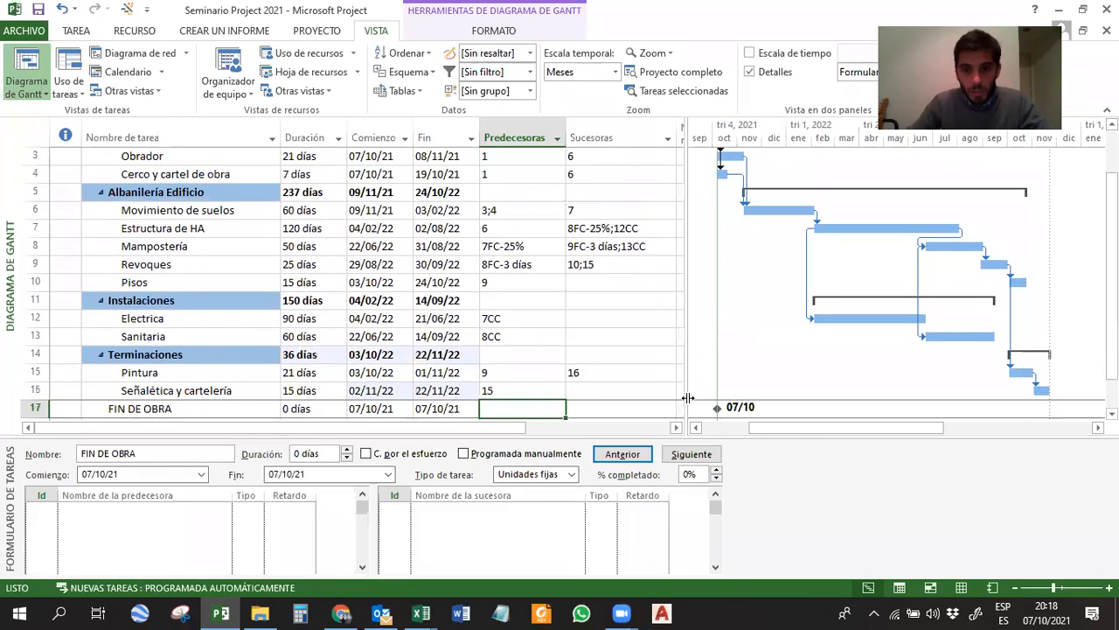
click(751, 72)
scroll(636, 314, up, 1)
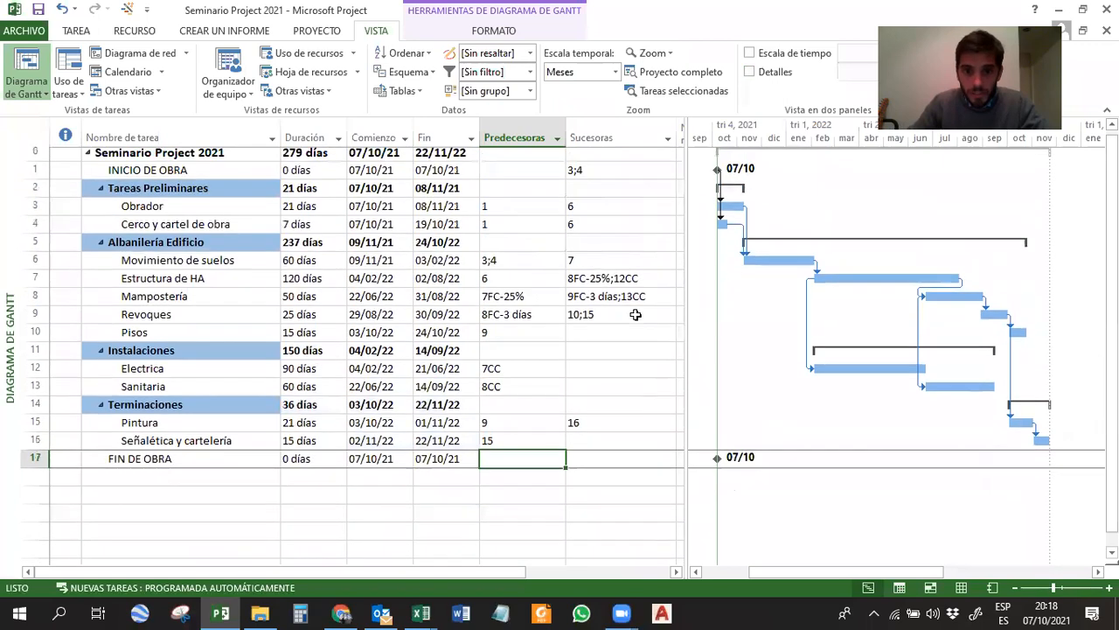
Widen the task table and examine the Predecesoras and Sucesoras columns from INICIO DE OBRA to FIN DE OBRA for missing links.
drag(689, 165, 709, 165)
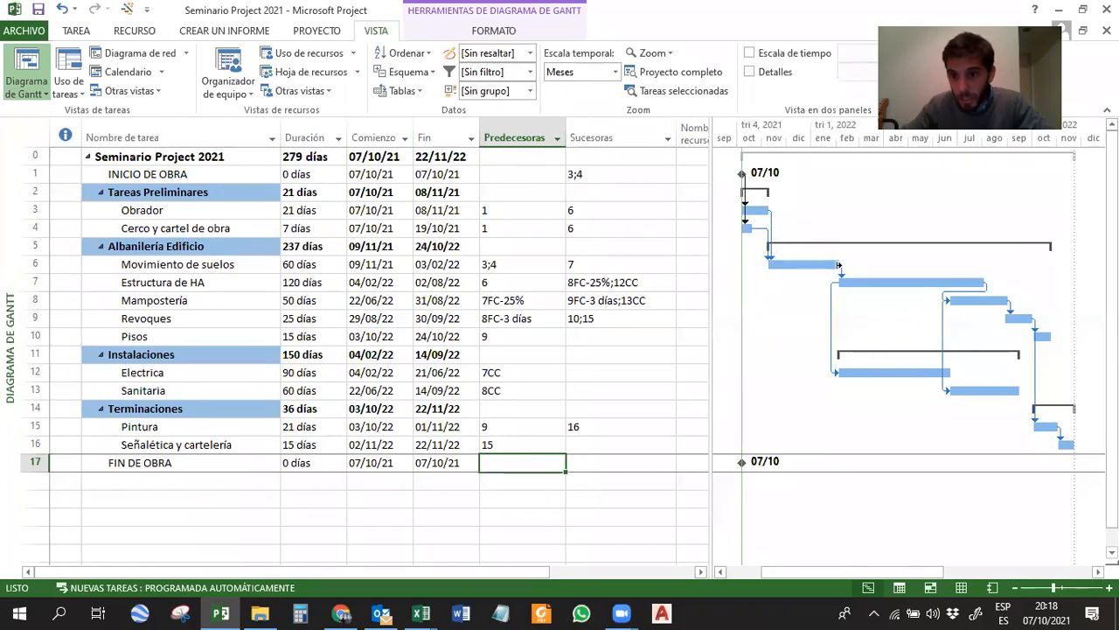
click(857, 374)
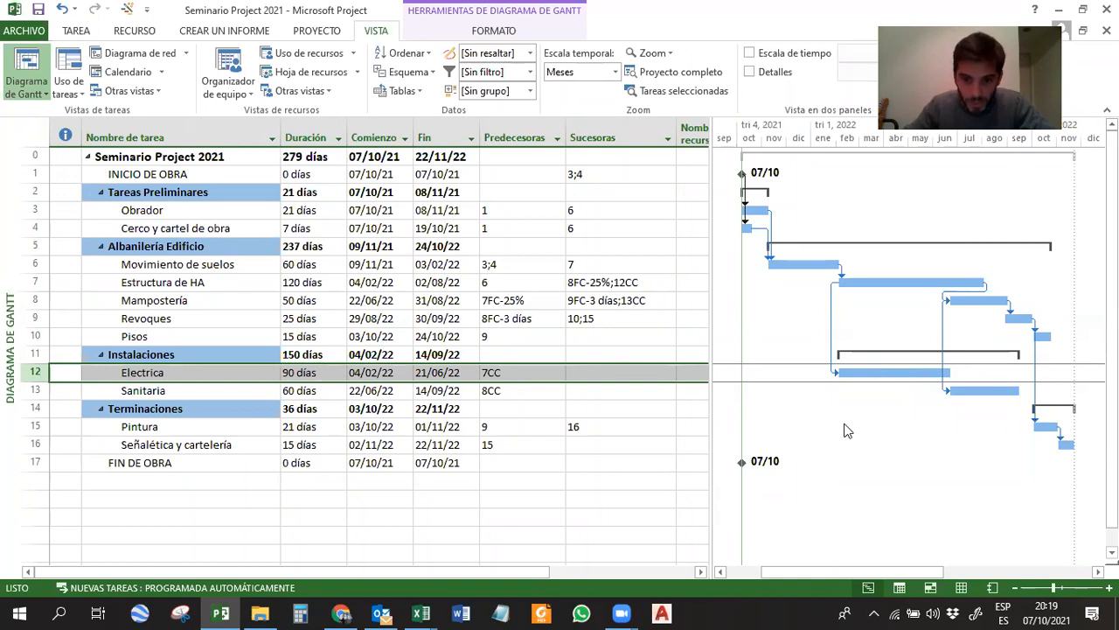
click(516, 133)
click(618, 133)
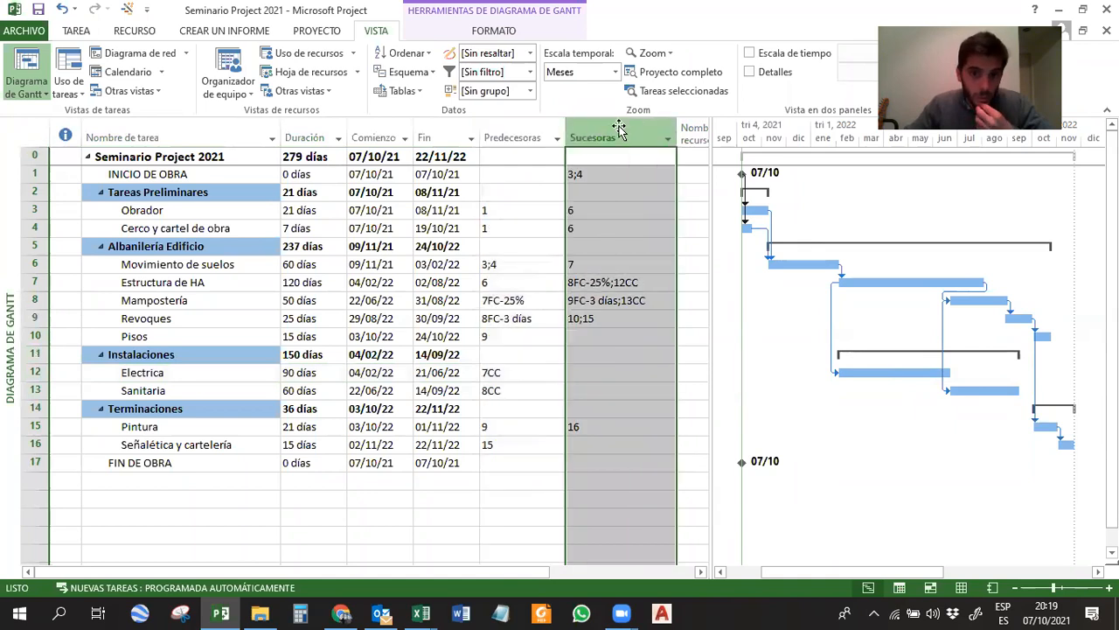
click(136, 173)
click(164, 463)
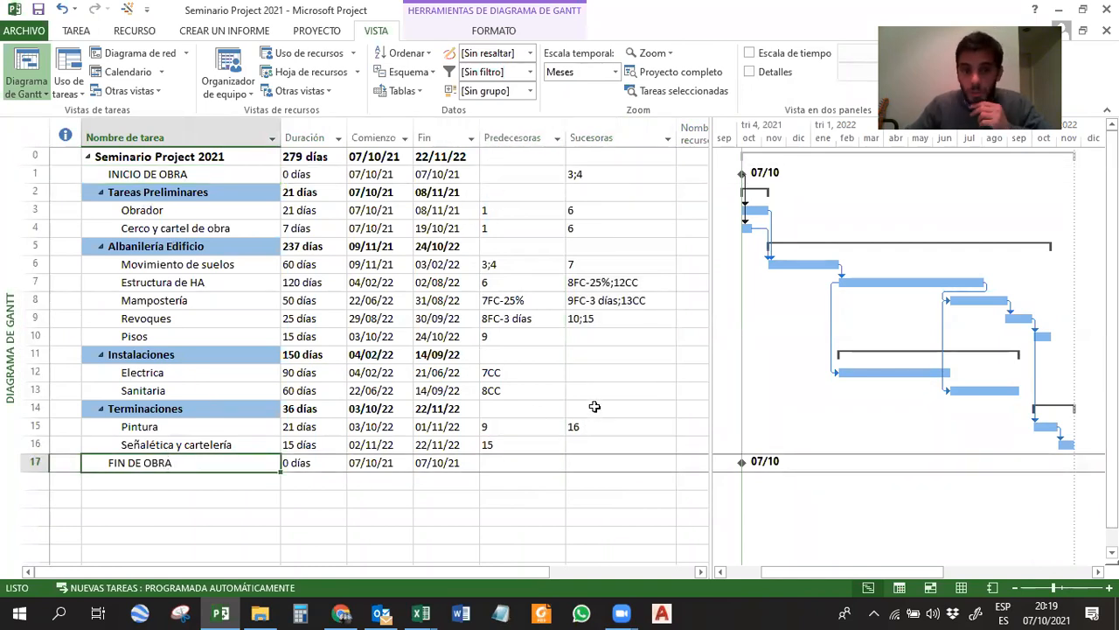
click(507, 174)
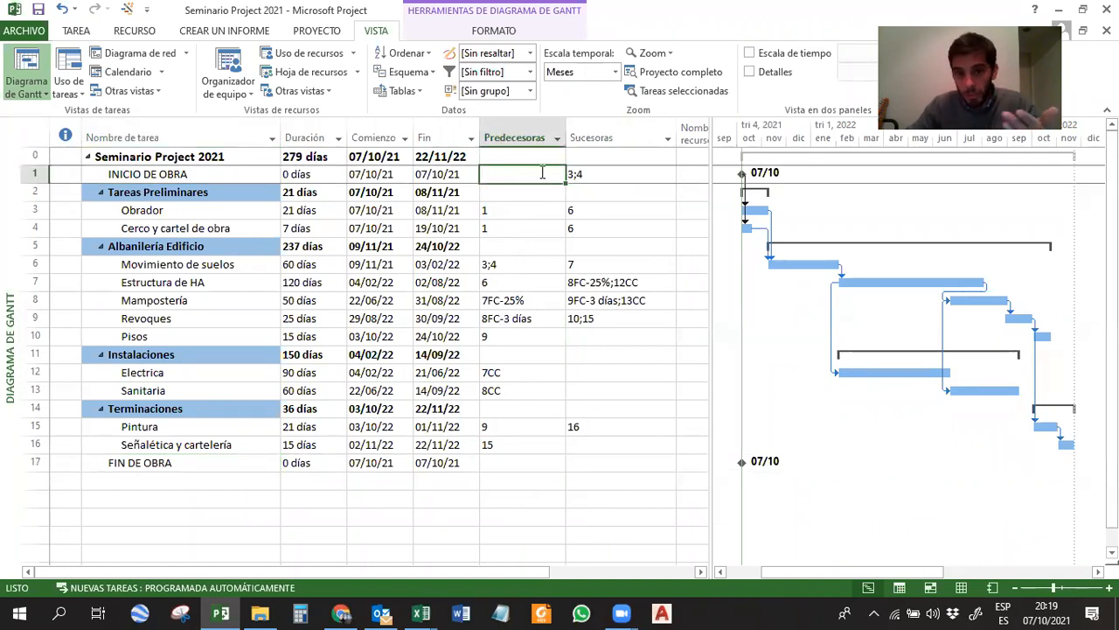
drag(516, 208, 615, 240)
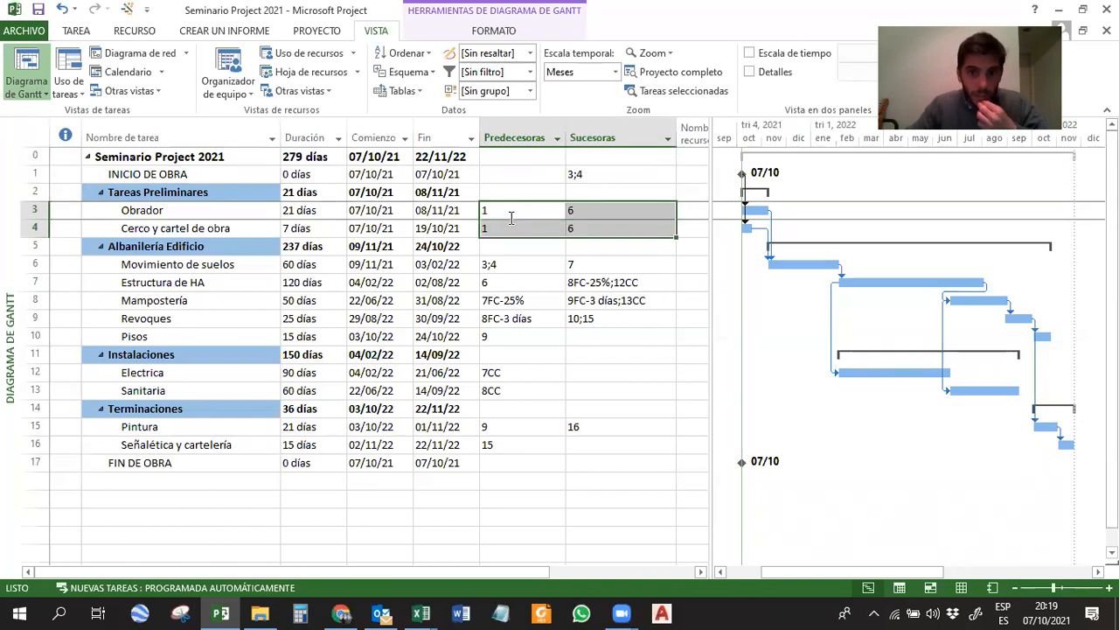
drag(533, 262, 600, 317)
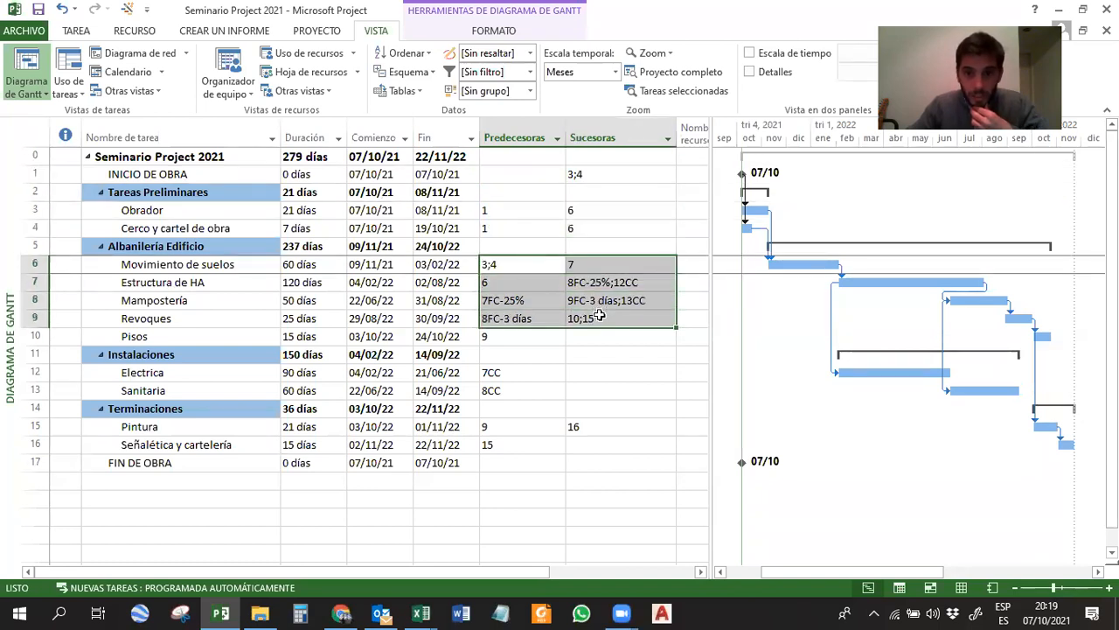
Enter 17 as the successor of Pisos to link it to FIN DE OBRA.
click(615, 336)
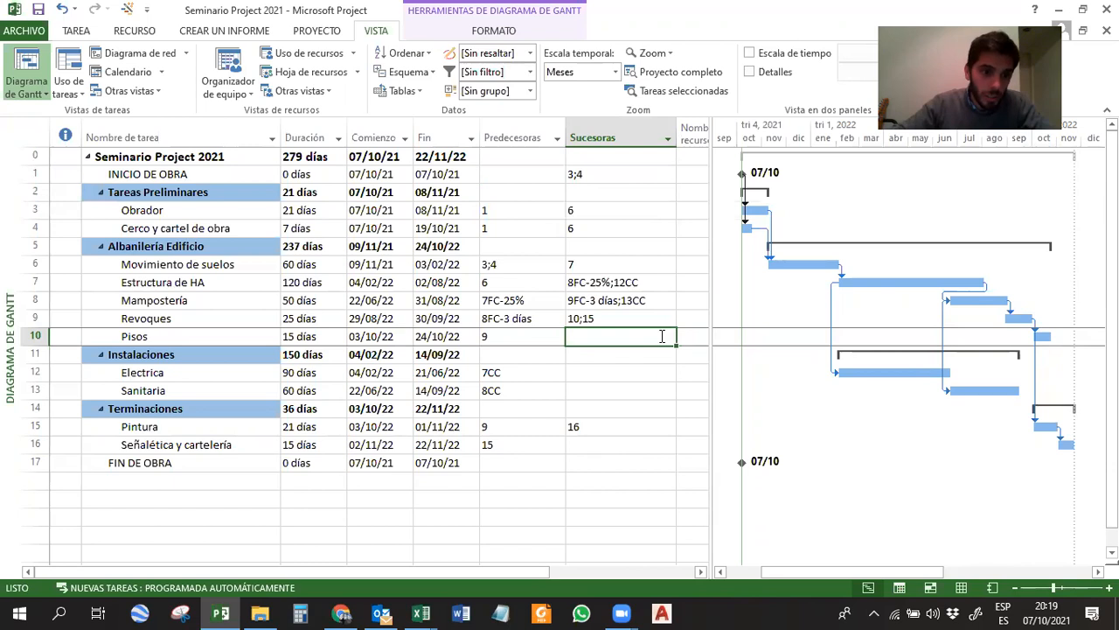
text(17)
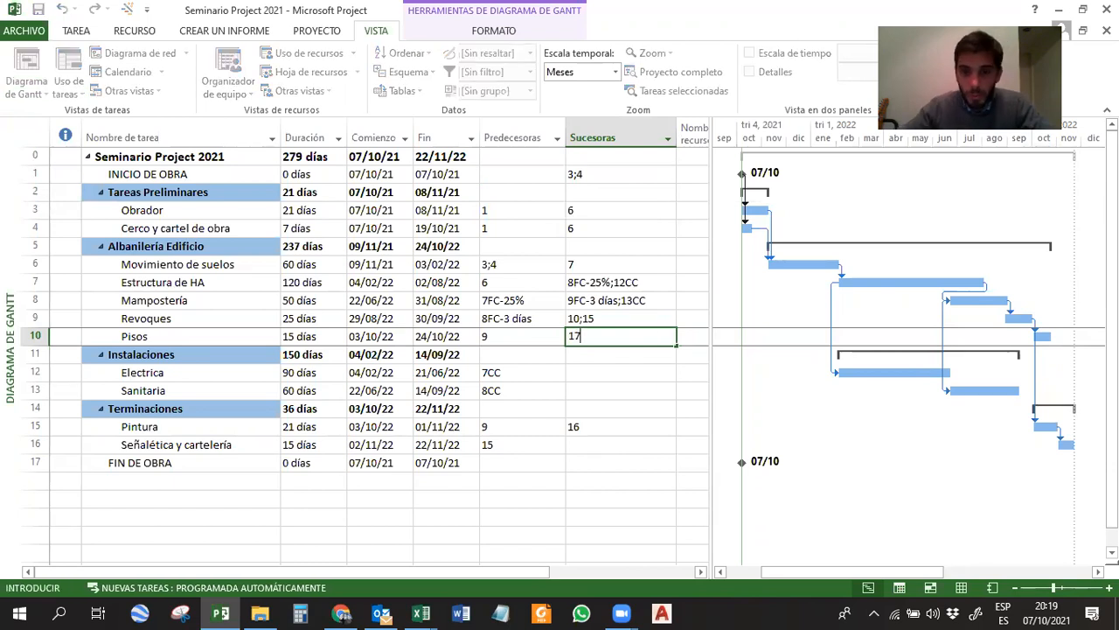
key(Return)
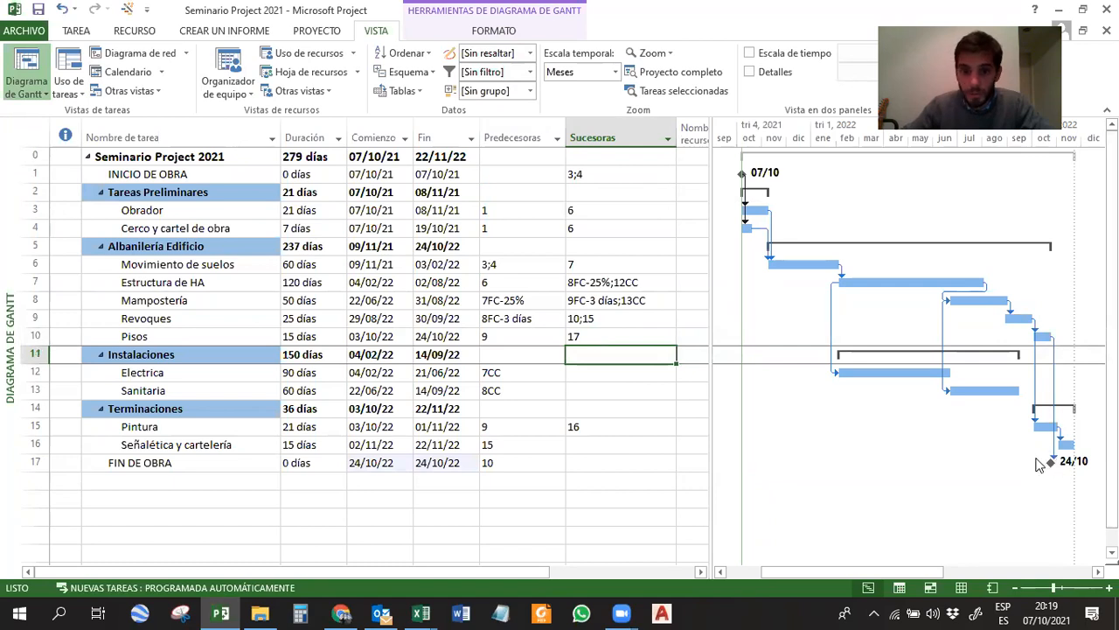
Enter 17 as the successor of both Electrica and Sanitaria, linking the two installation tasks to FIN DE OBRA.
click(569, 374)
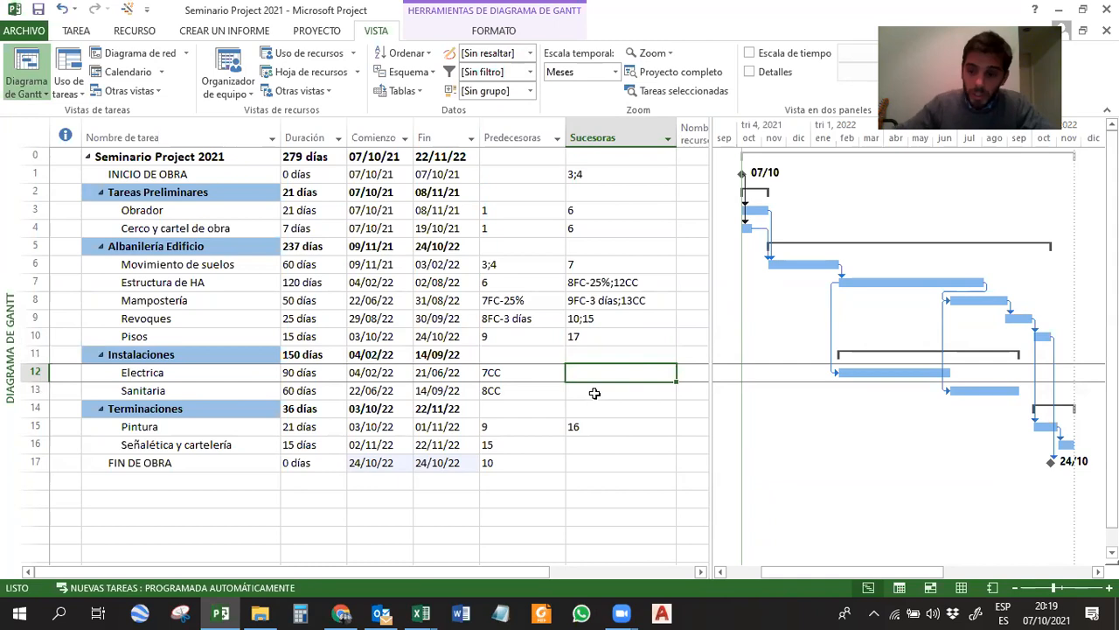
text(17)
click(597, 393)
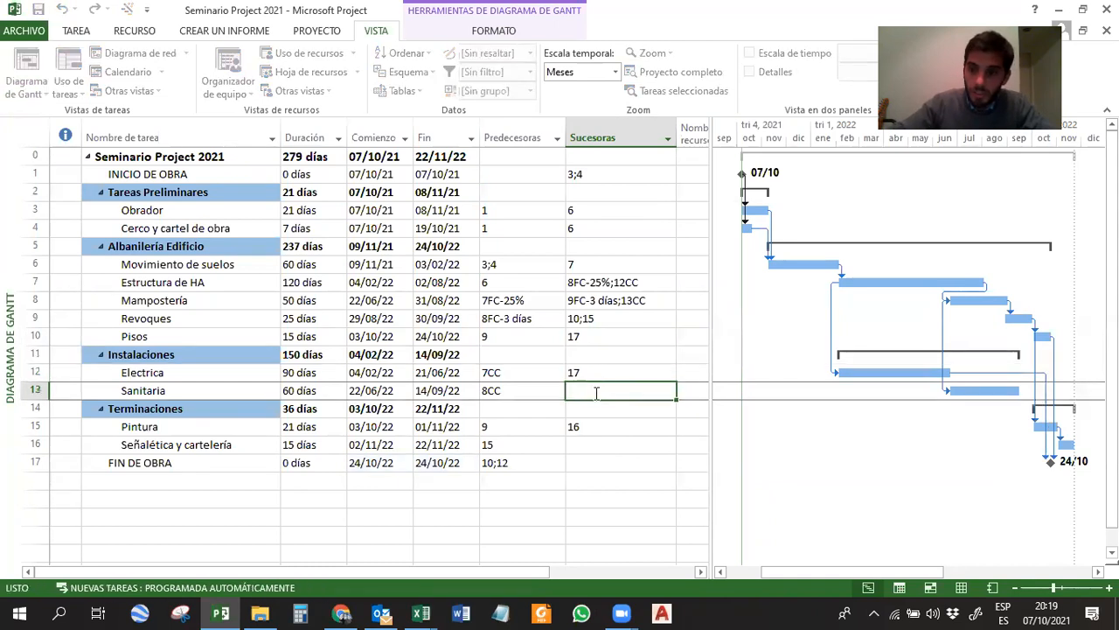
text(17)
key(Return)
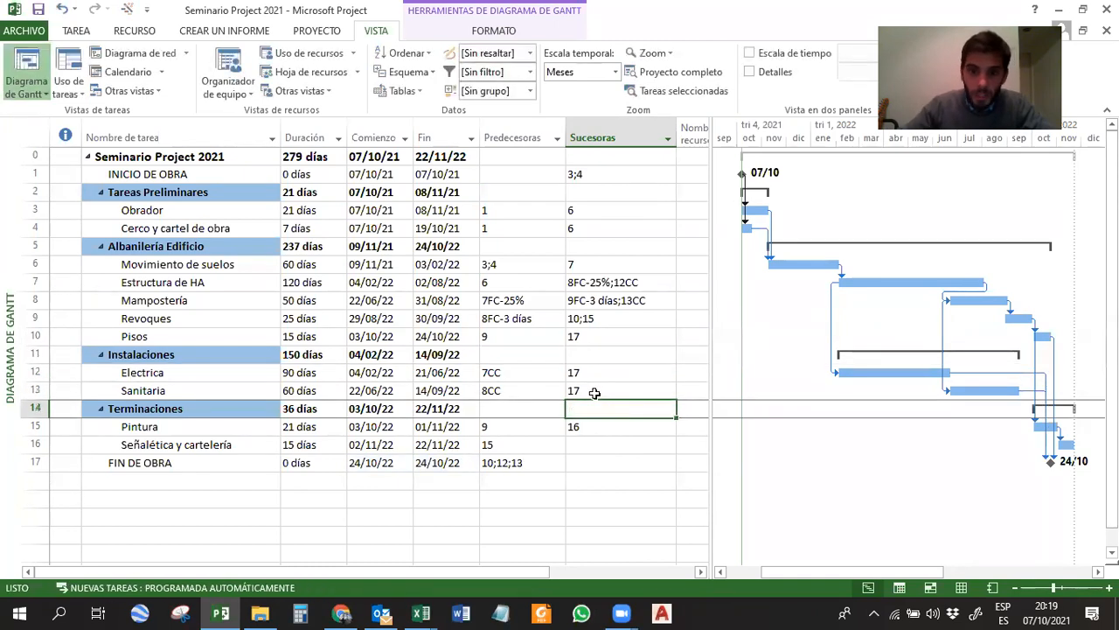
Enter 17 as the successor of Señalética y cartelería and select the FIN DE OBRA milestone in the Gantt chart.
key(Down)
key(Down)
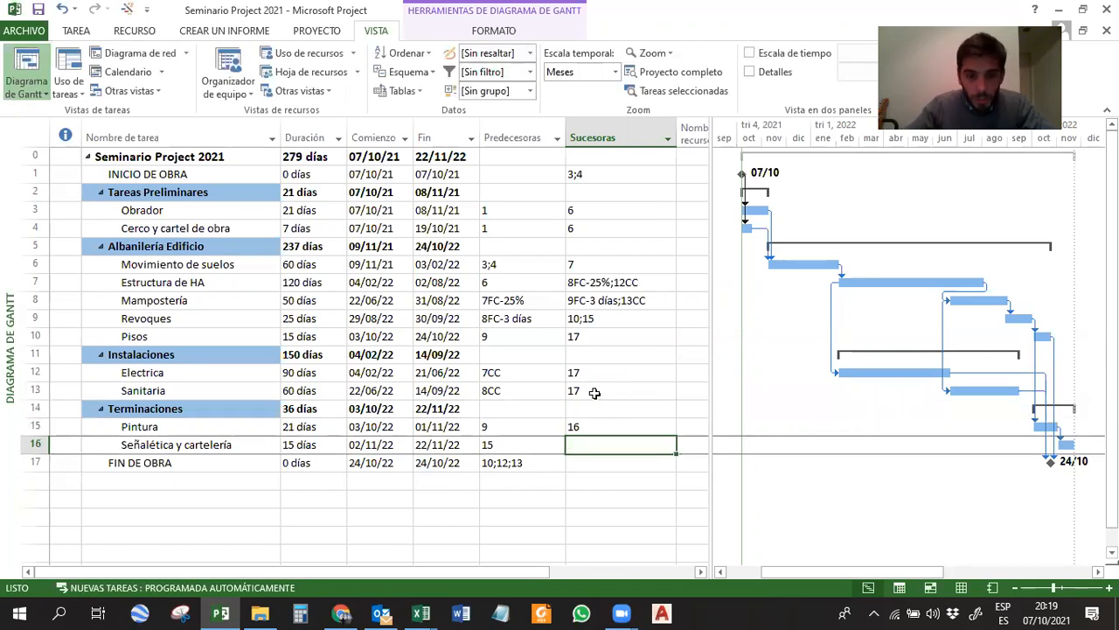
text(17)
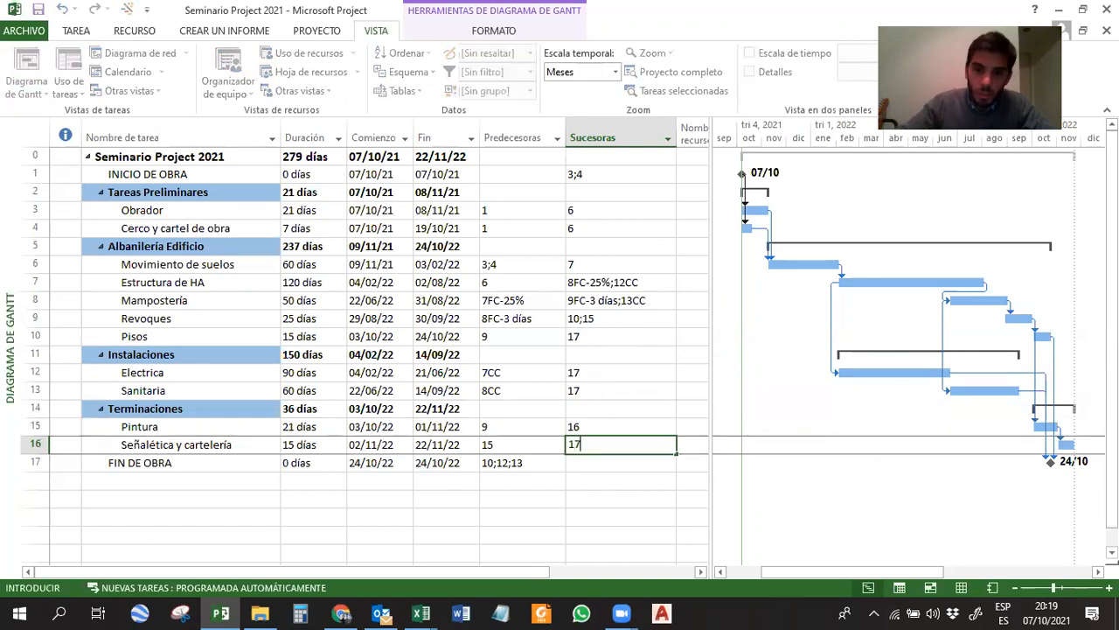
key(Return)
drag(839, 571, 864, 571)
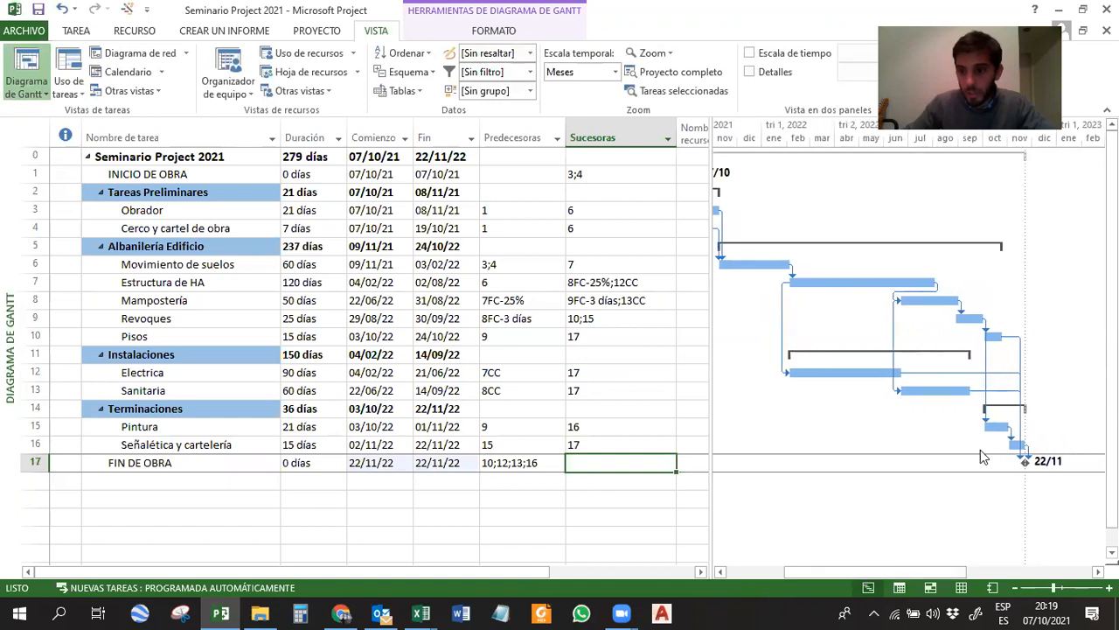
click(1027, 466)
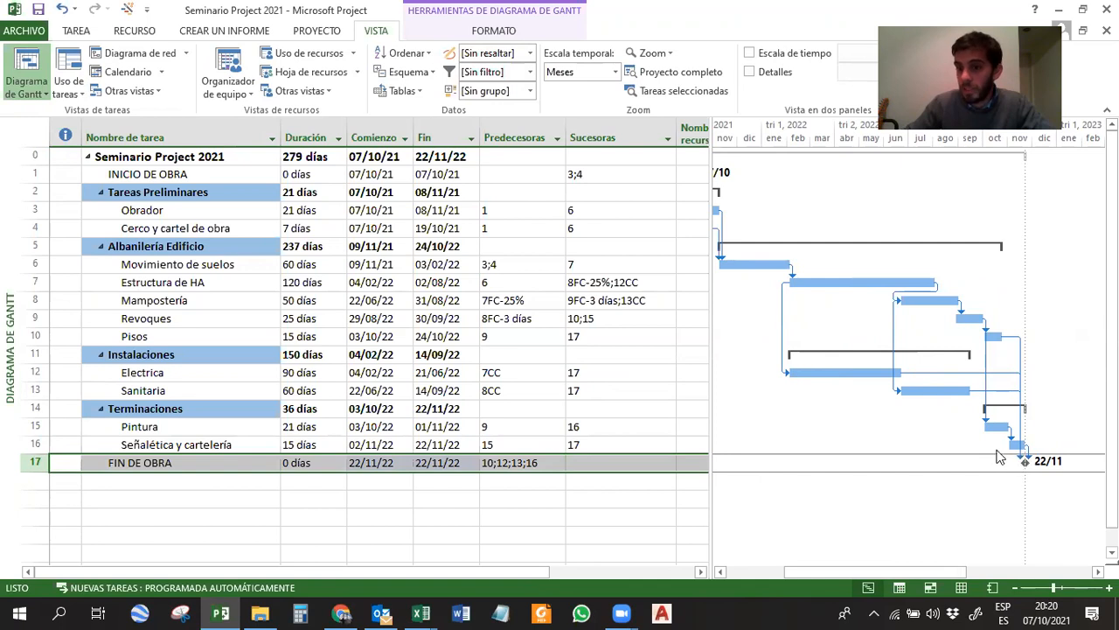
Try extending the Electrica bar to finish on 06/01/23 to test the FIN DE OBRA link, and undo the change.
click(899, 374)
drag(902, 375, 1061, 374)
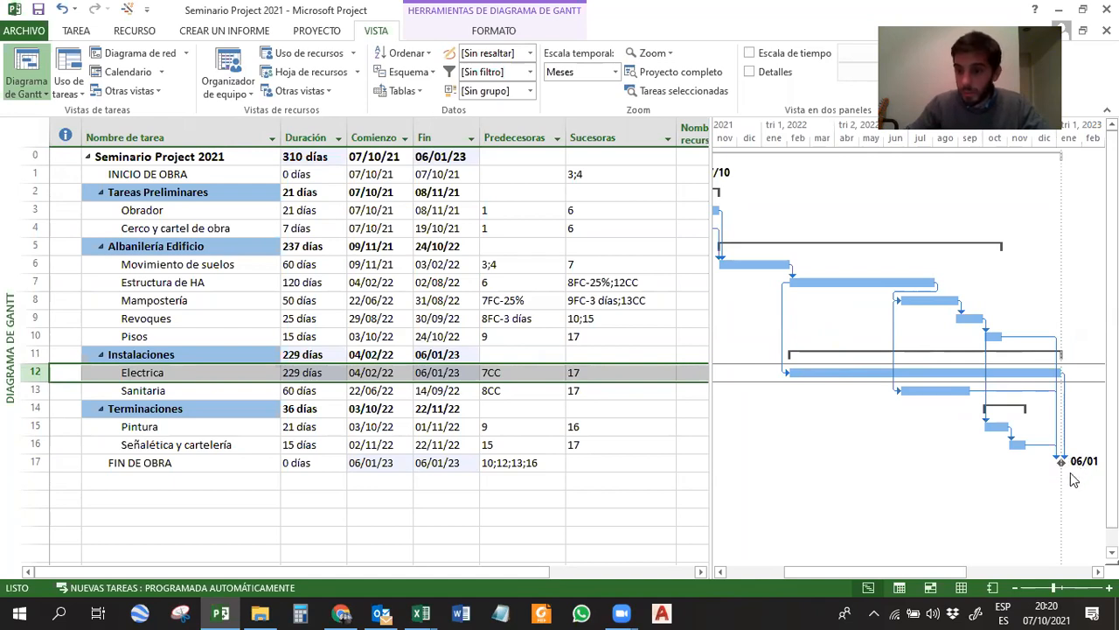
key(ctrl+z)
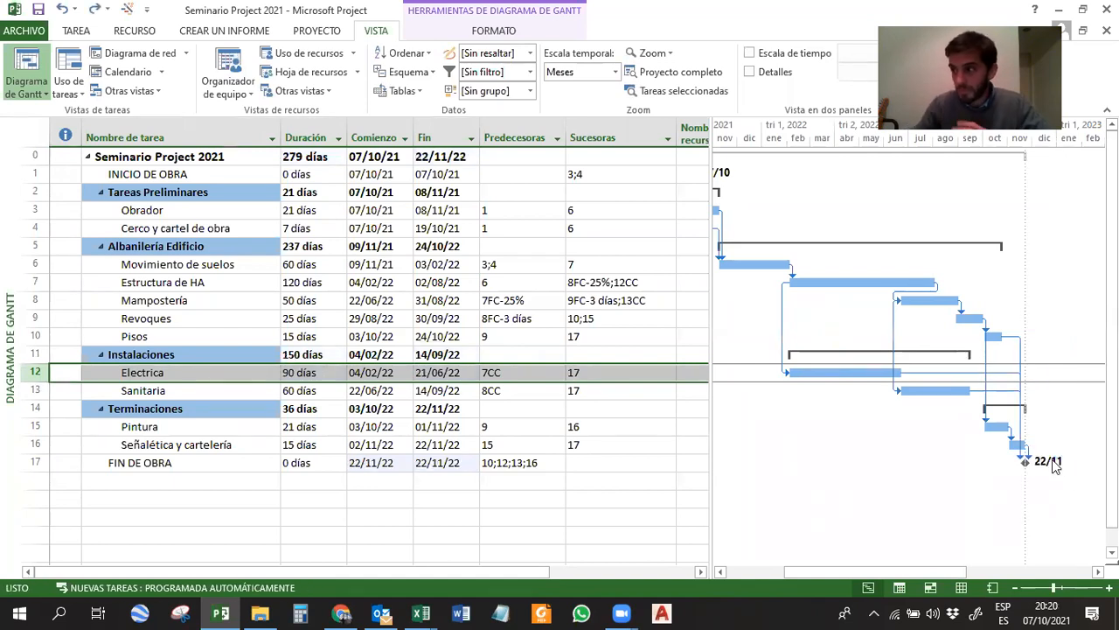
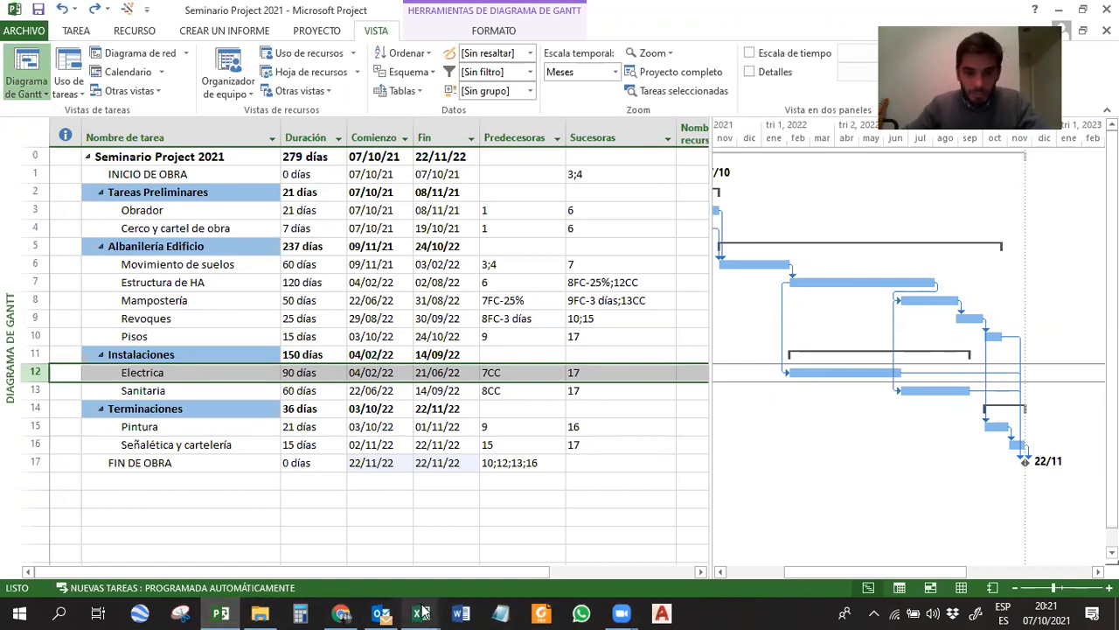
click(631, 481)
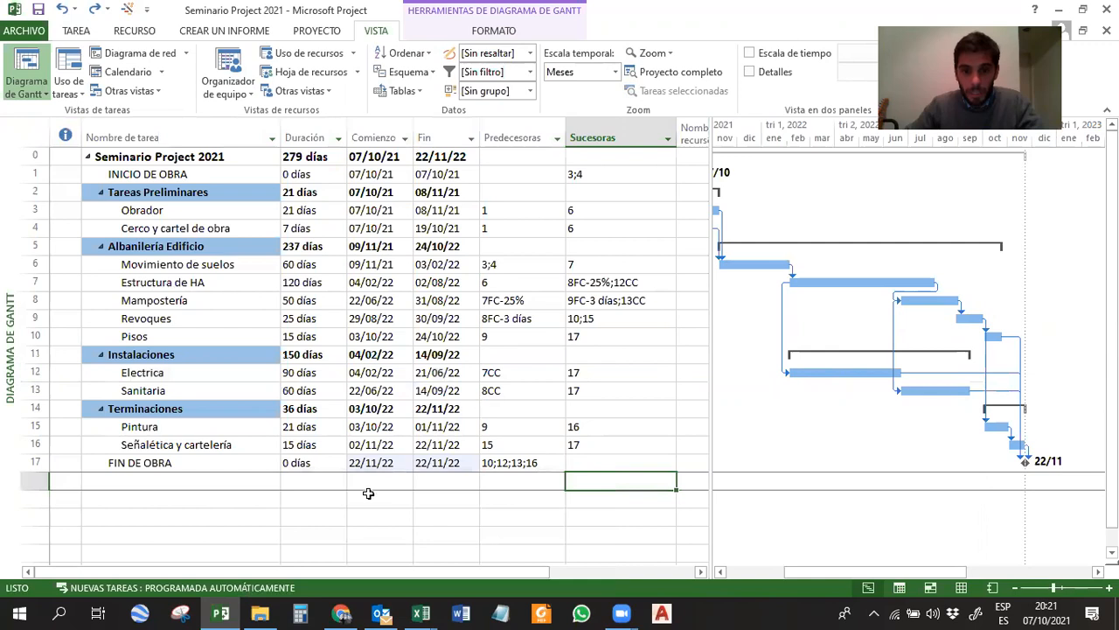
click(245, 496)
click(226, 462)
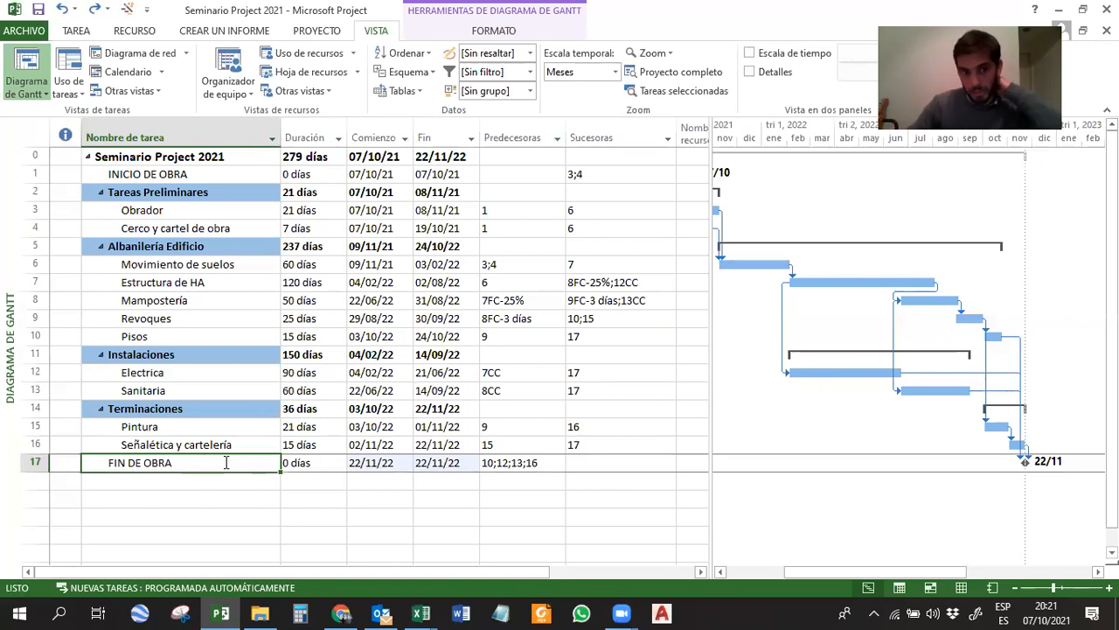
click(171, 373)
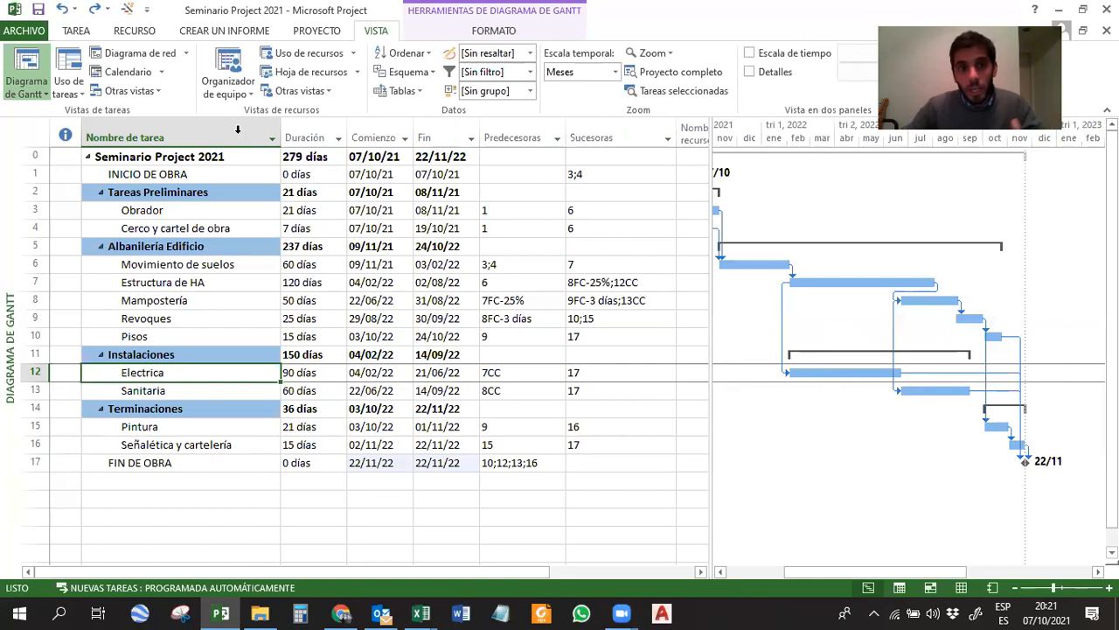
double_click(850, 370)
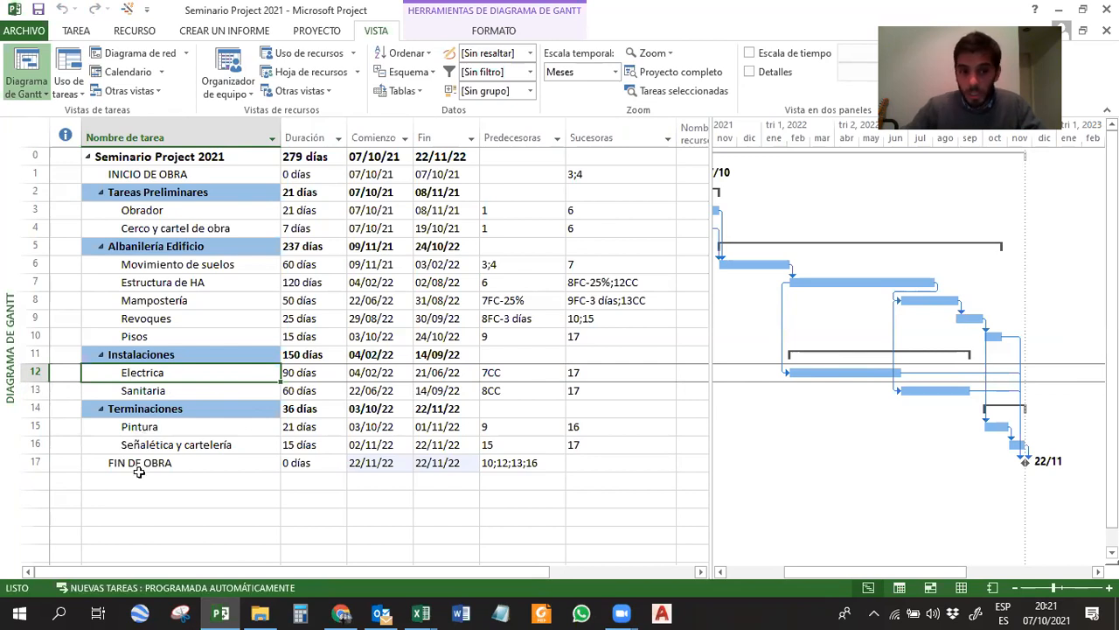
Add a task named "Colocacion de tapas de iluminacion" in an empty row several lines below FIN DE OBRA.
scroll(142, 350, down, 5)
click(184, 354)
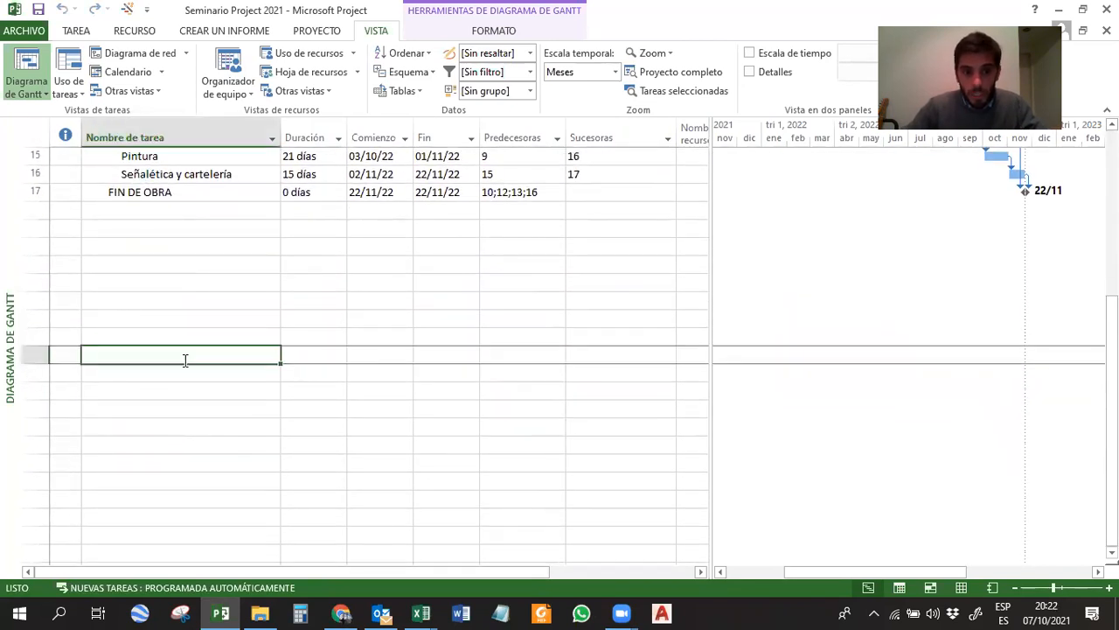
text(Co)
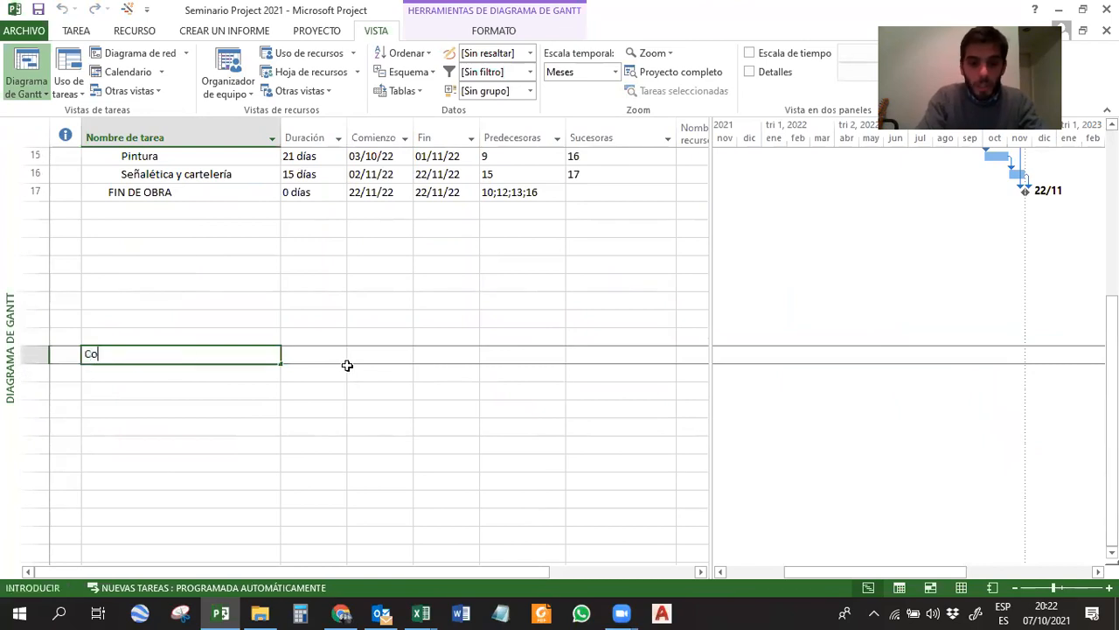
text(locacion de tapas de ilim)
key(BackSpace)
key(BackSpace)
key(BackSpace)
key(BackSpace)
text(iluminacion)
key(Return)
Add a task named "armado de tableros" directly below the Colocacion de tapas de iluminacion task.
text(armado de tableros)
key(Return)
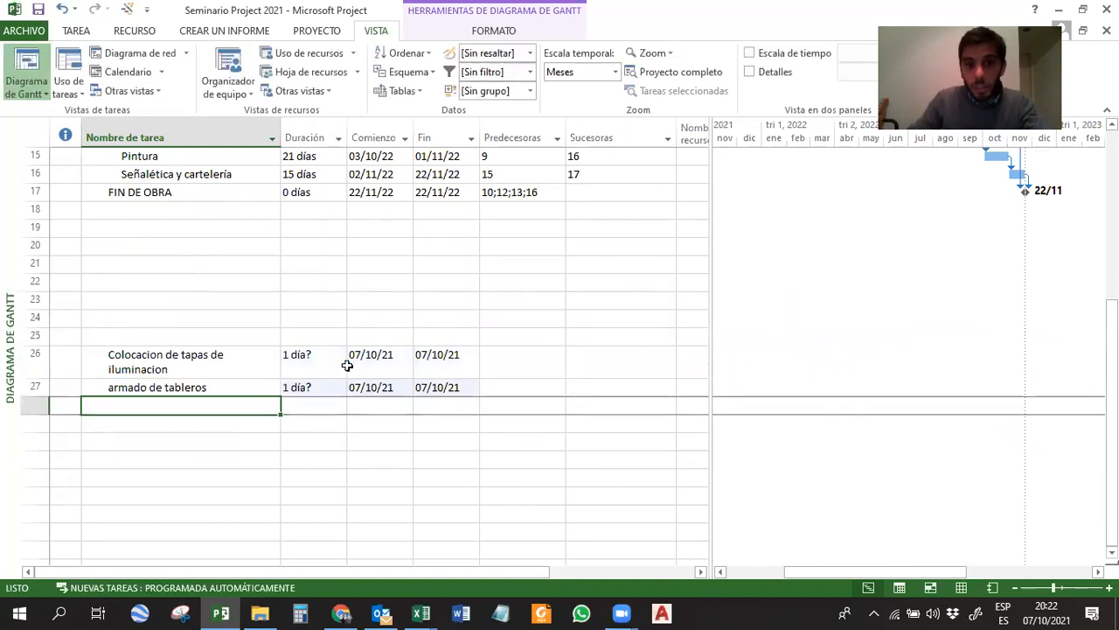
Delete the two example tasks, Colocacion de tapas de iluminacion and armado de tableros, and return to the main task list.
drag(245, 372, 279, 391)
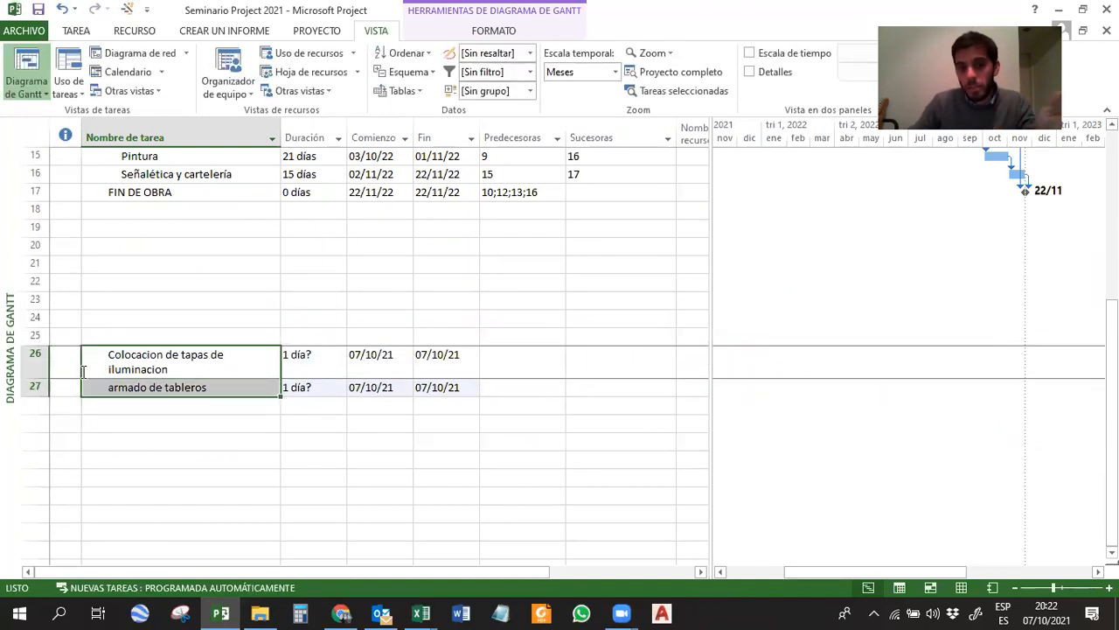
drag(35, 358, 35, 387)
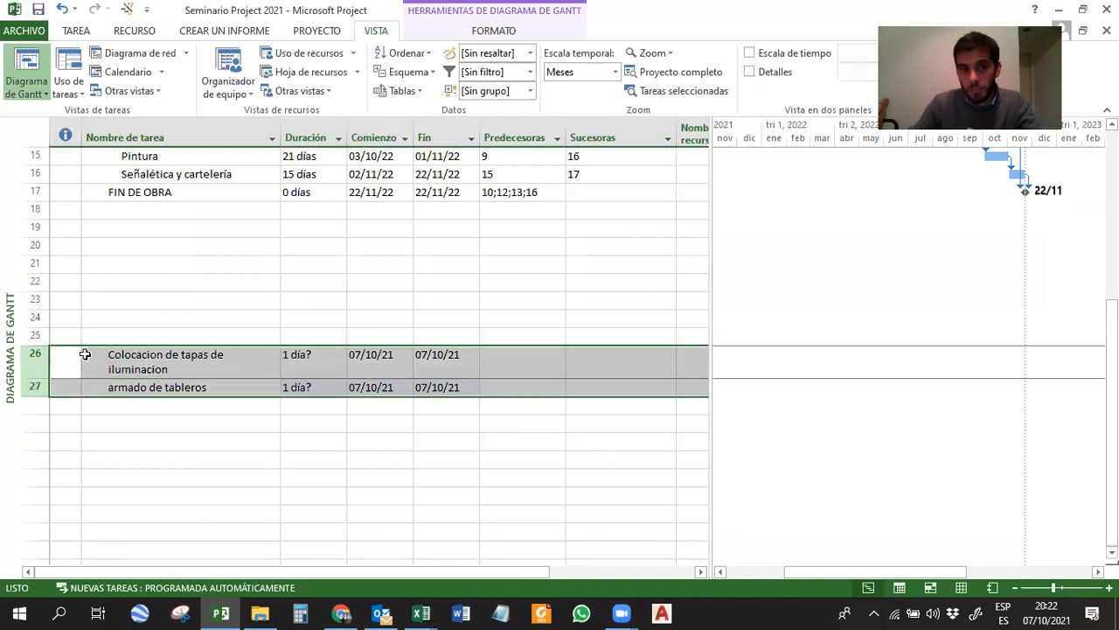
scroll(131, 314, up, 2)
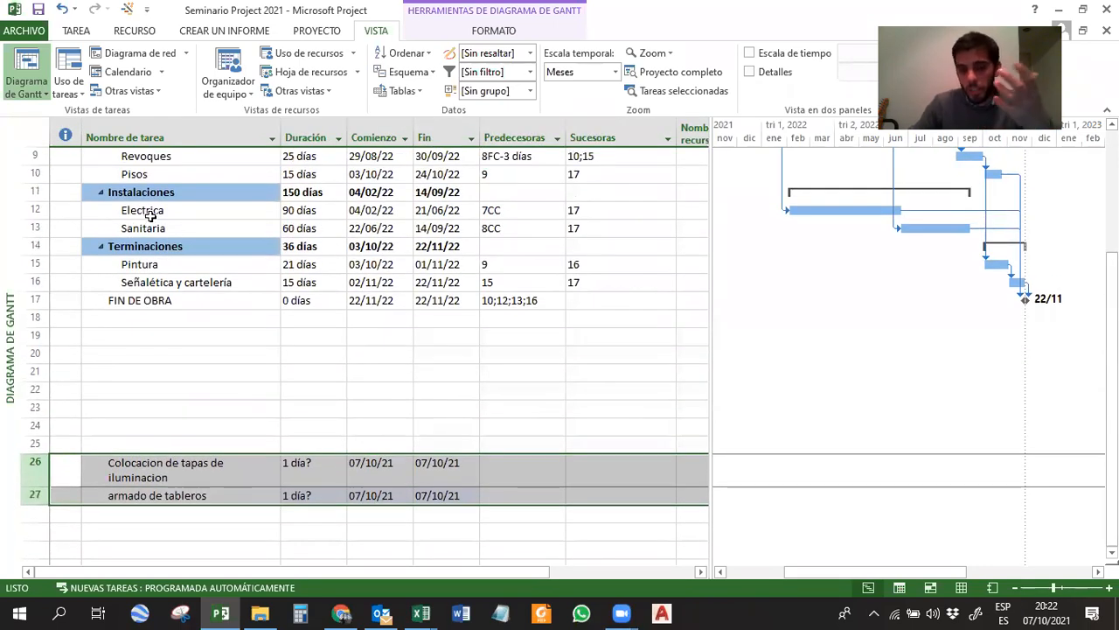
scroll(158, 289, down, 2)
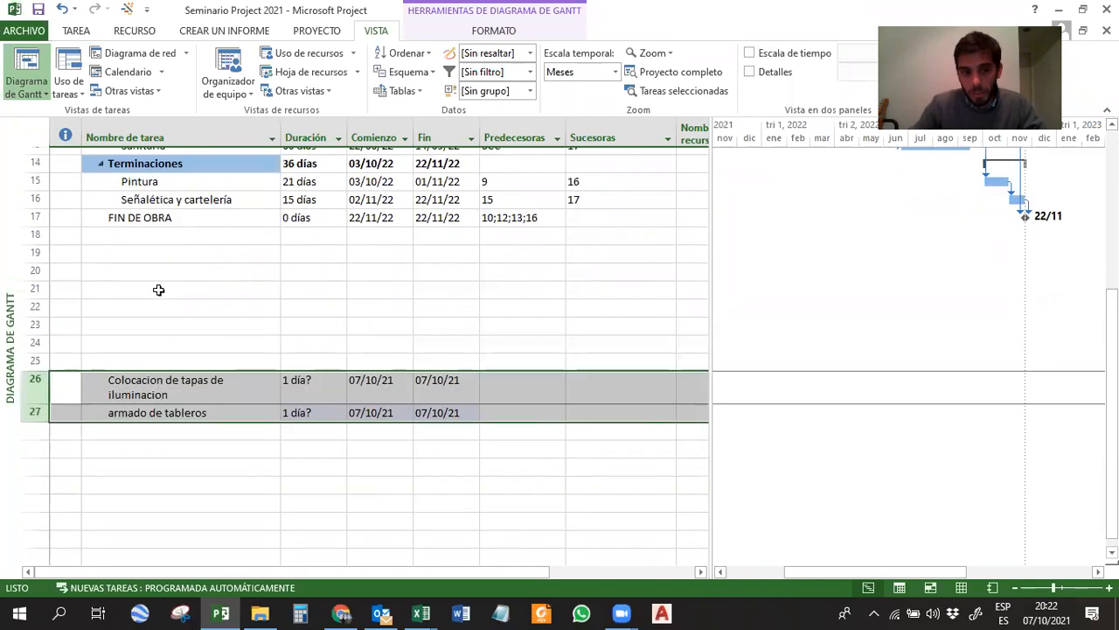
scroll(159, 289, down, 2)
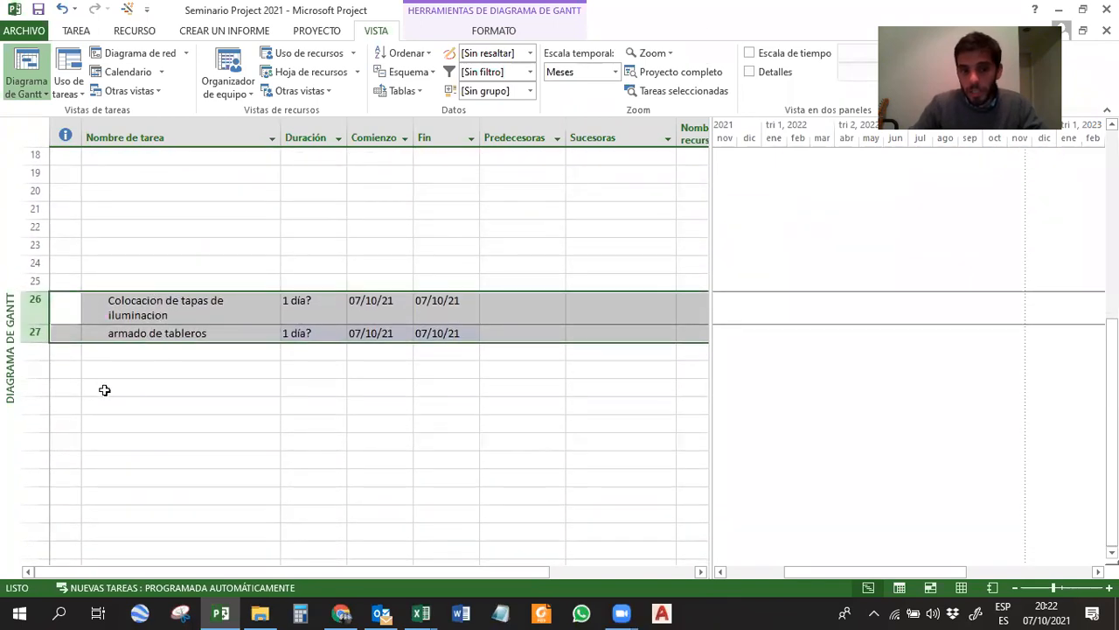
key(Delete)
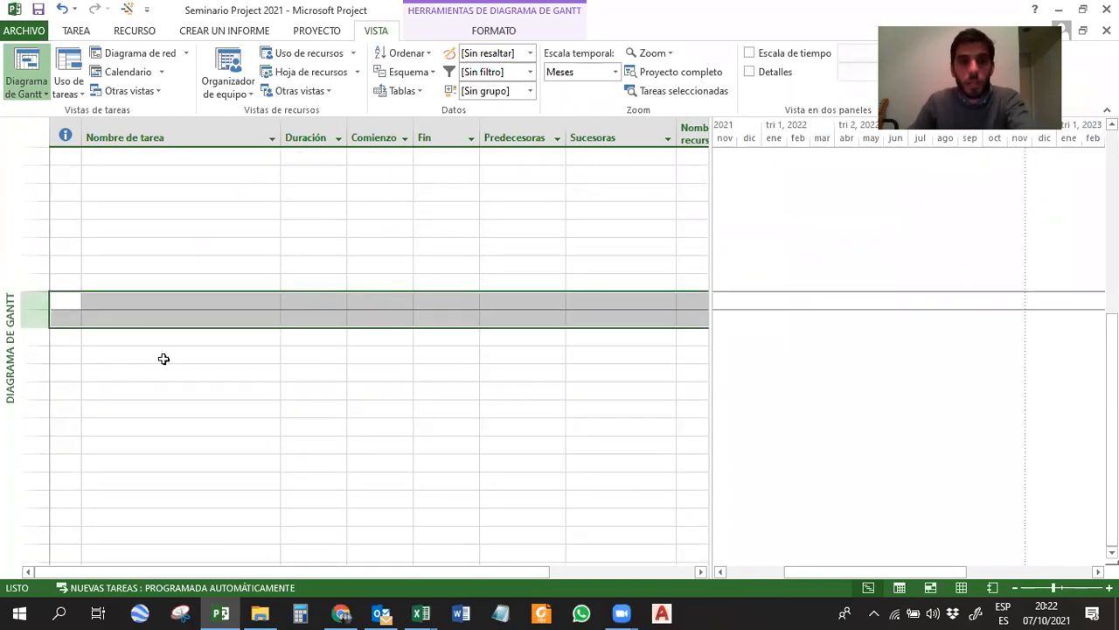
scroll(212, 287, up, 6)
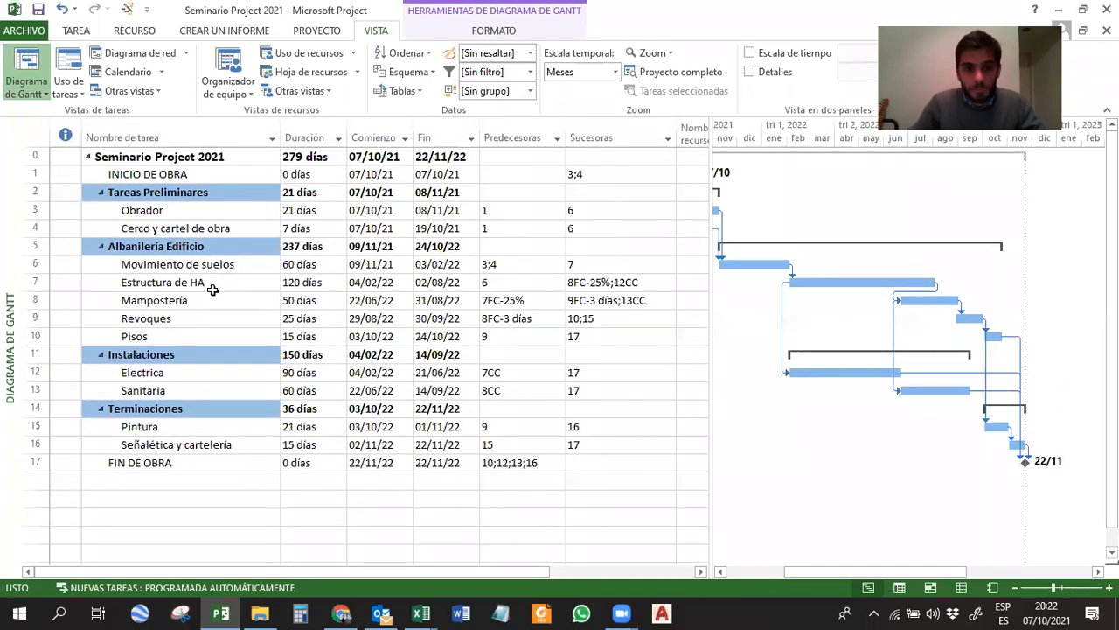
click(212, 289)
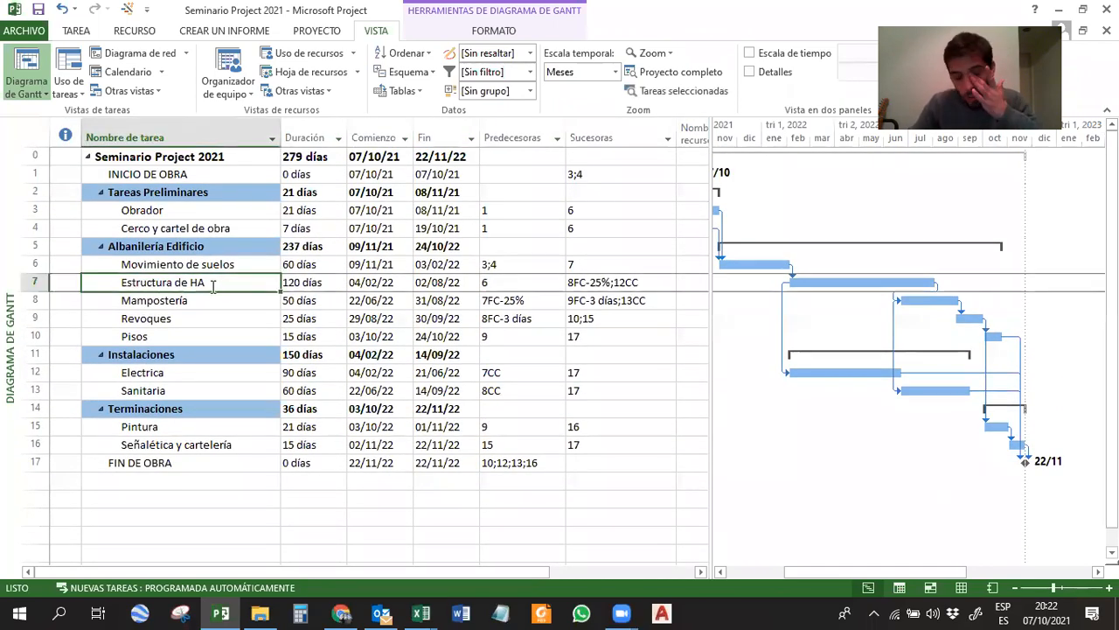
click(157, 248)
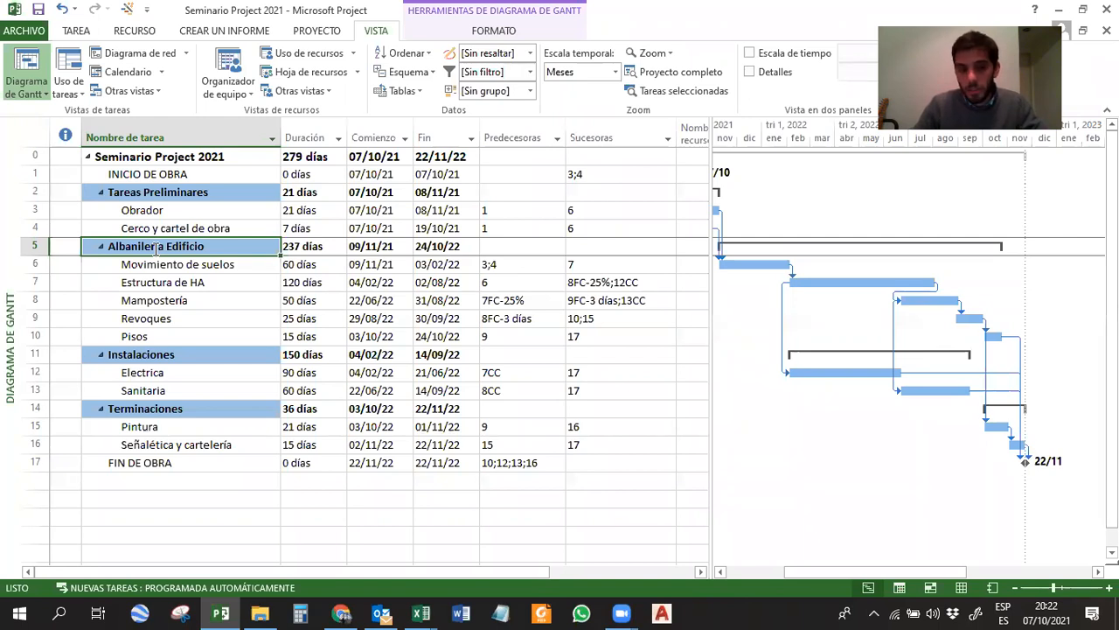
click(155, 266)
click(158, 283)
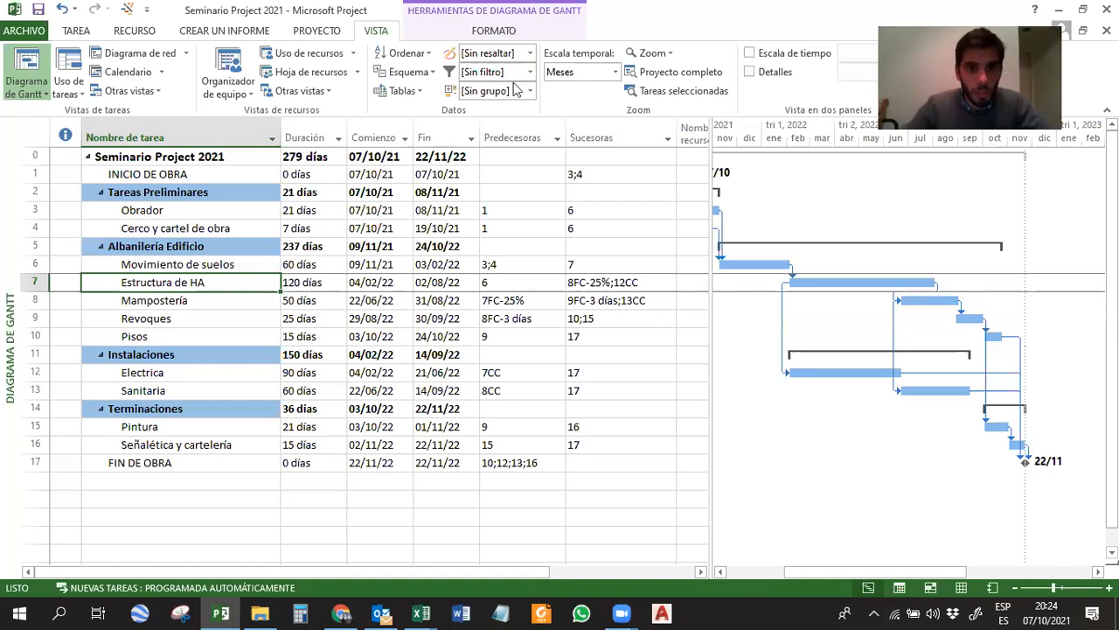
Try splitting the Electrica bar with Dividir tarea so the task finishes on 14/07/22, and restore it to one continuous bar.
click(78, 31)
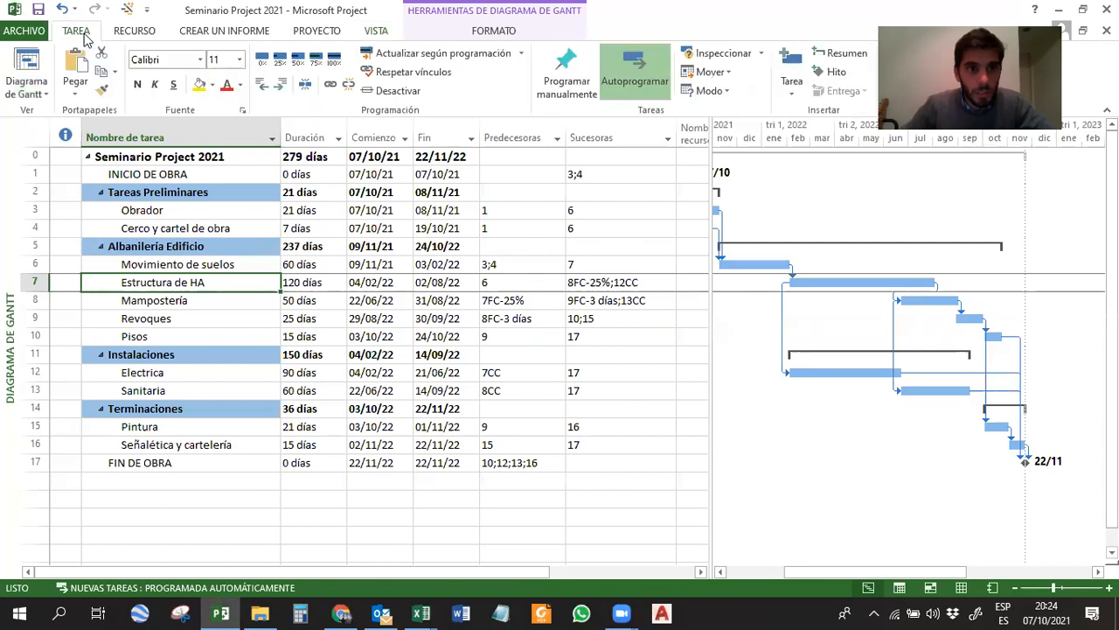
click(308, 88)
drag(845, 380, 867, 379)
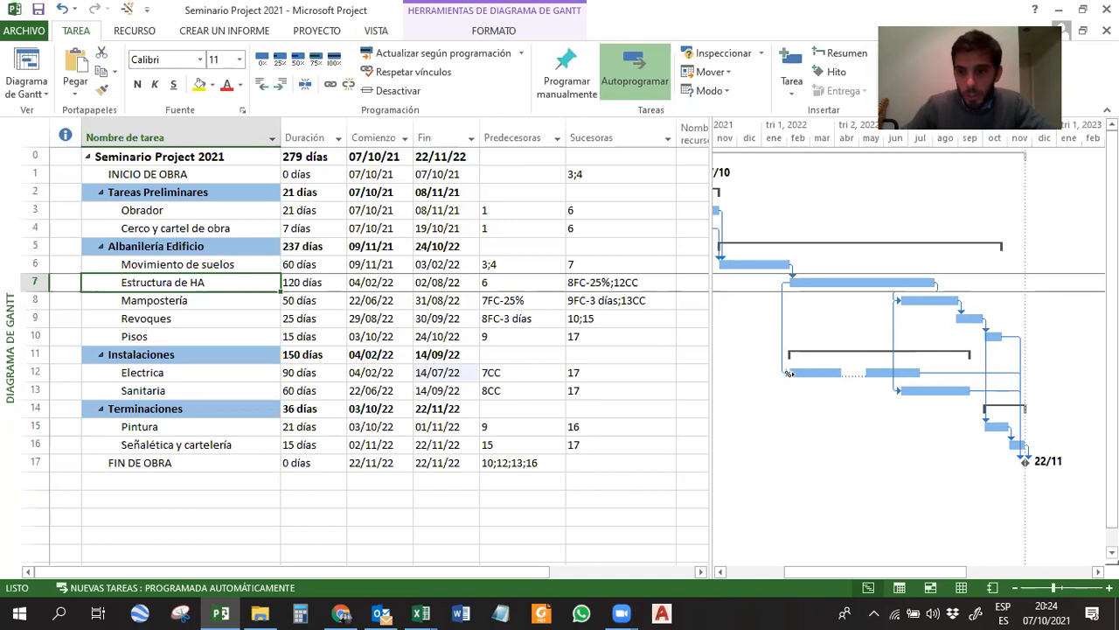
drag(868, 375, 850, 375)
click(858, 375)
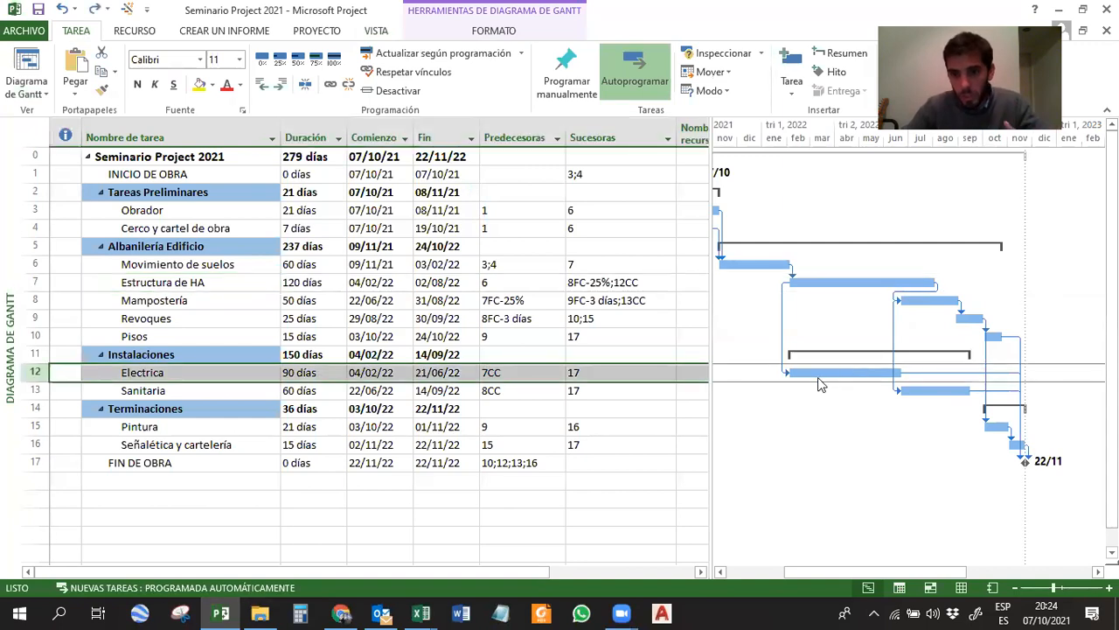
click(189, 395)
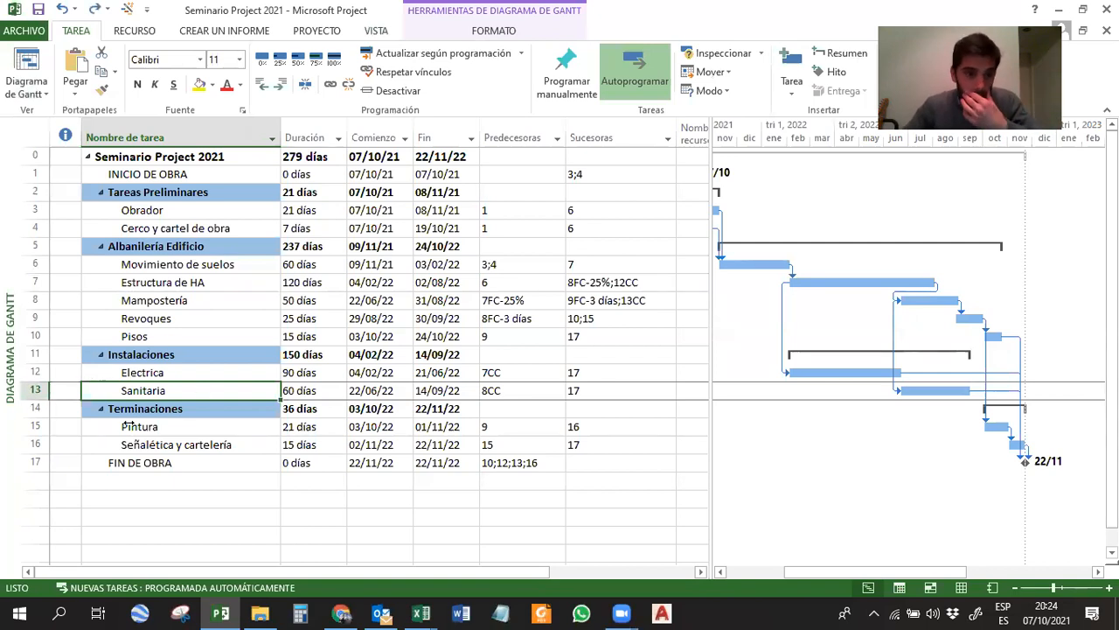
click(859, 371)
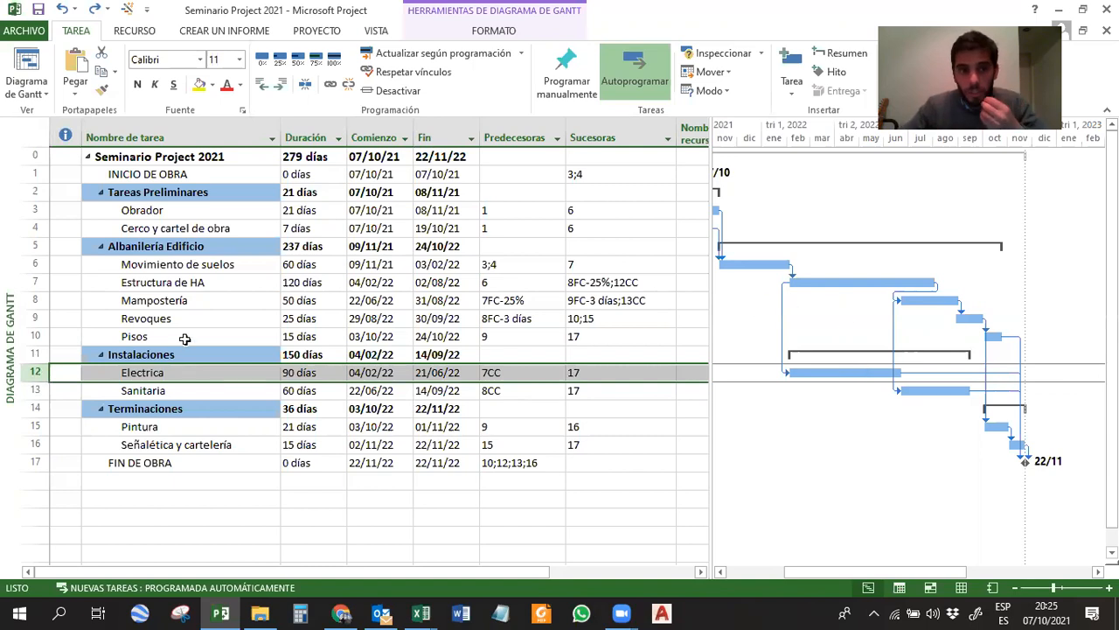
drag(179, 205, 162, 442)
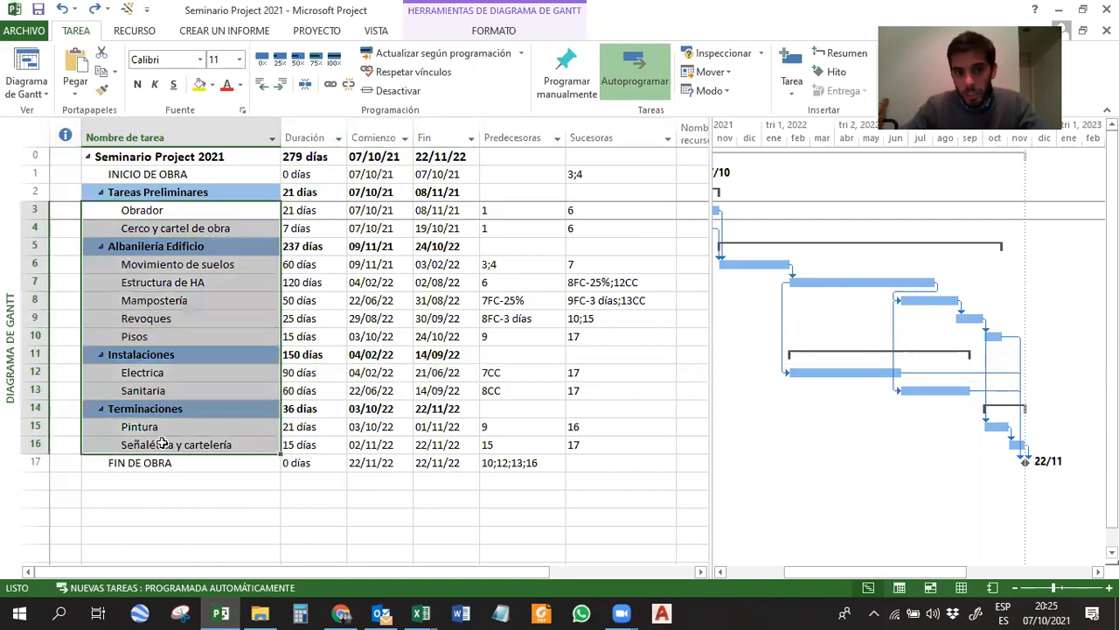
click(170, 300)
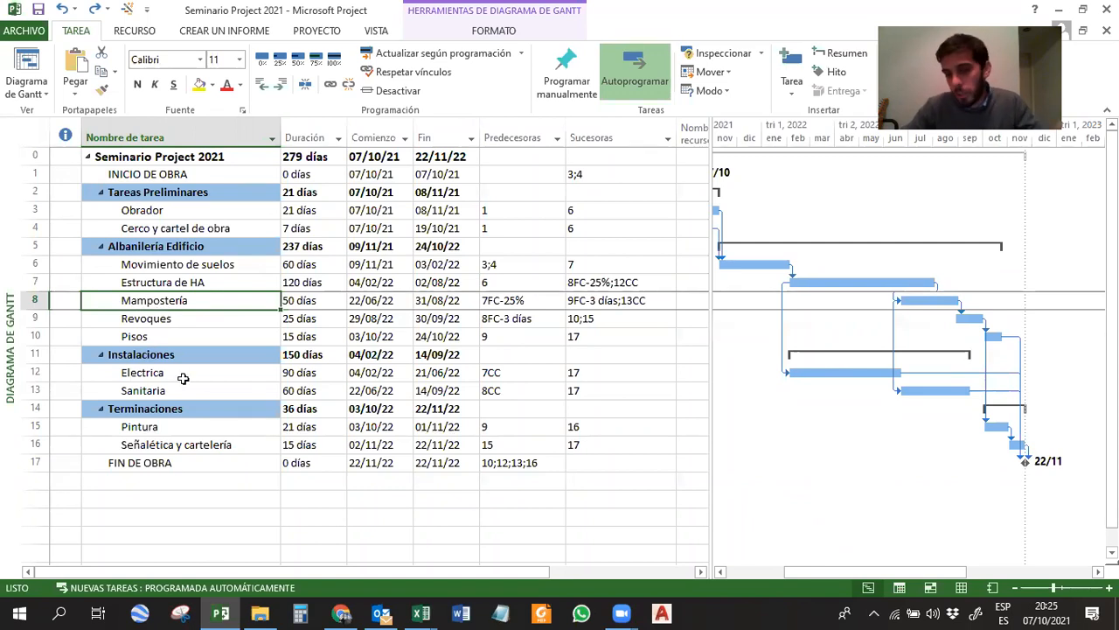
click(186, 442)
click(188, 426)
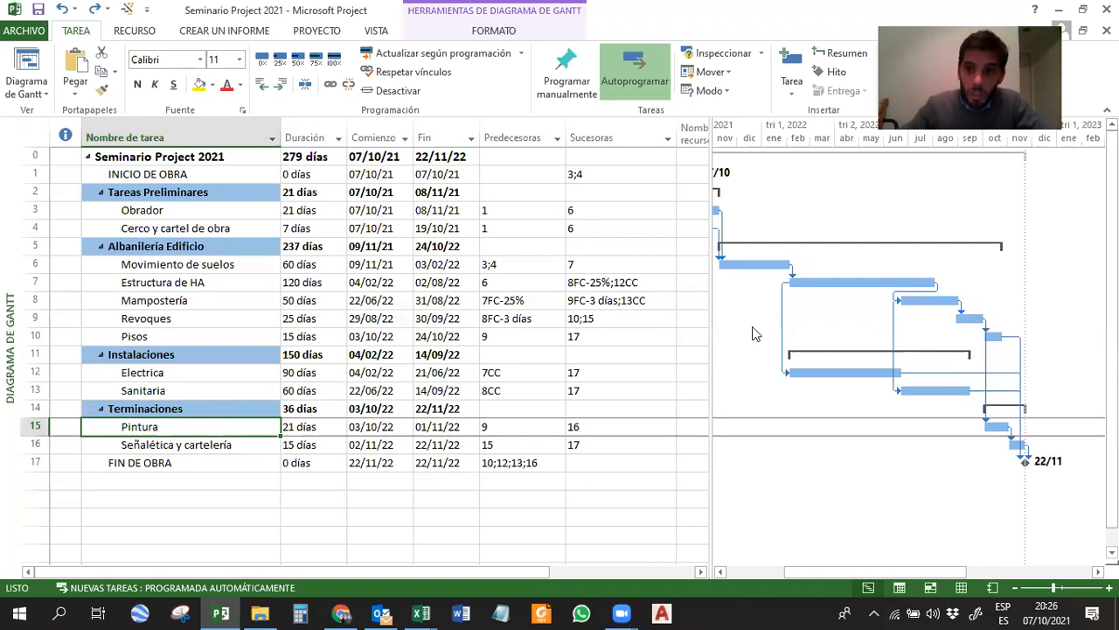
click(819, 281)
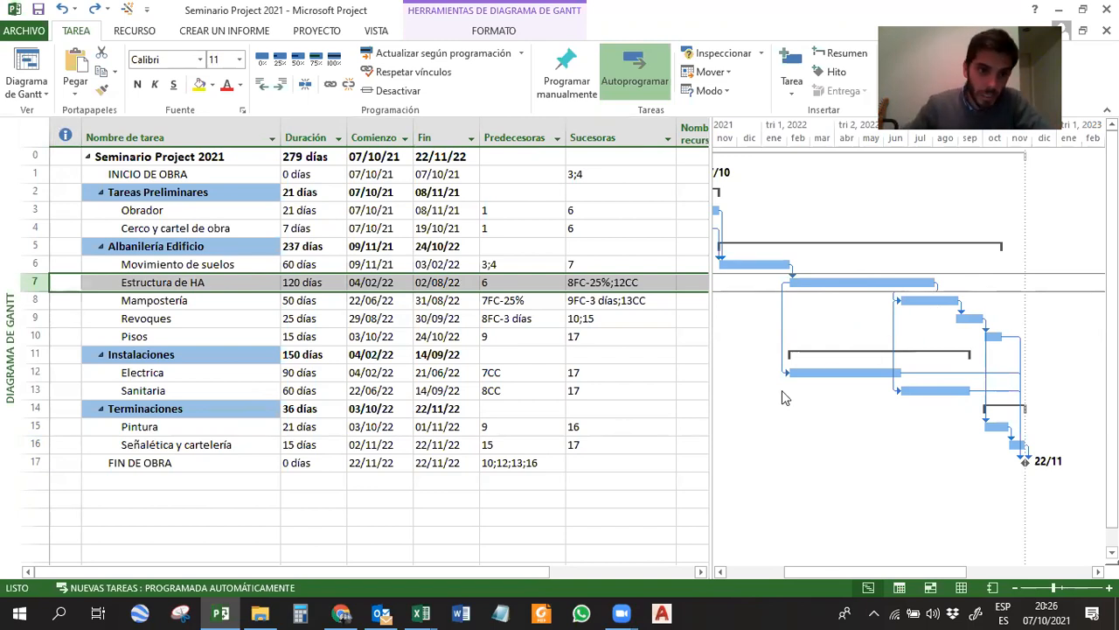
click(191, 465)
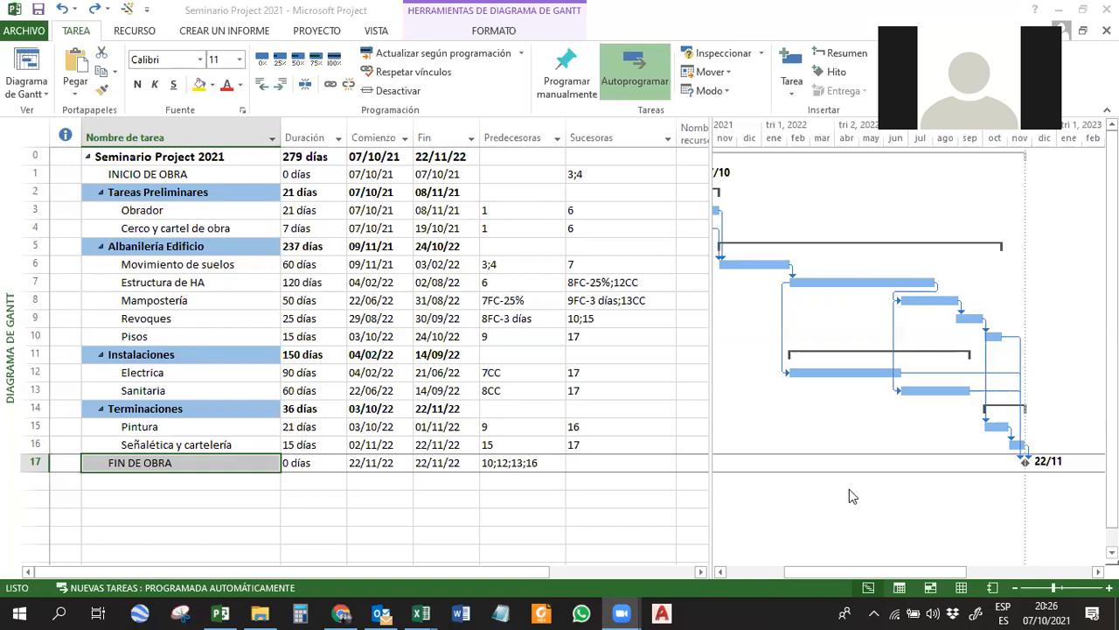
click(187, 300)
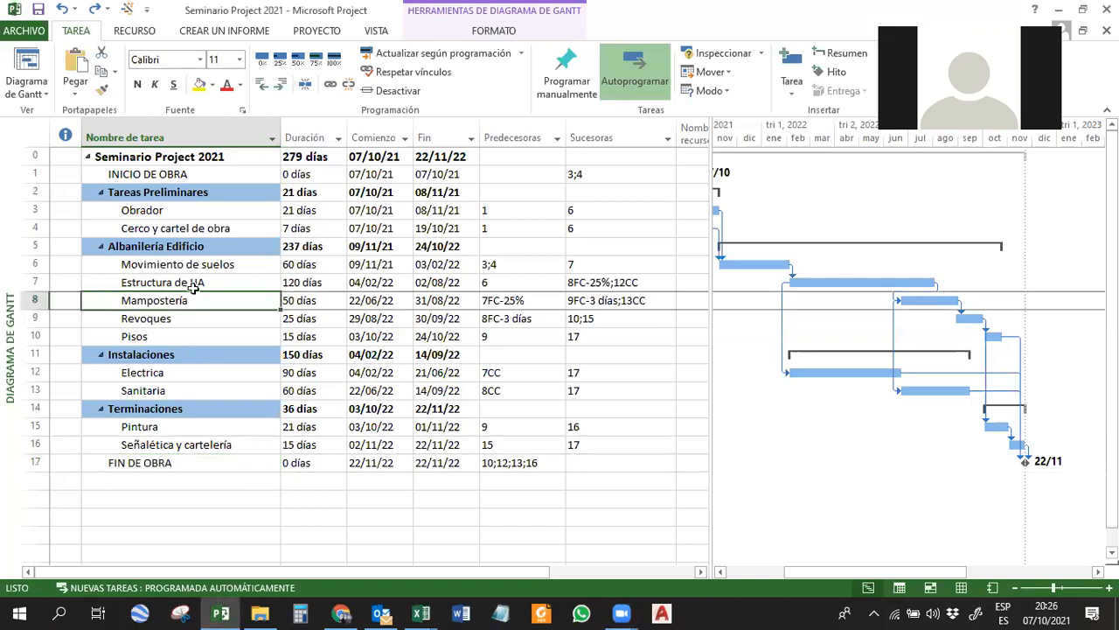
click(192, 284)
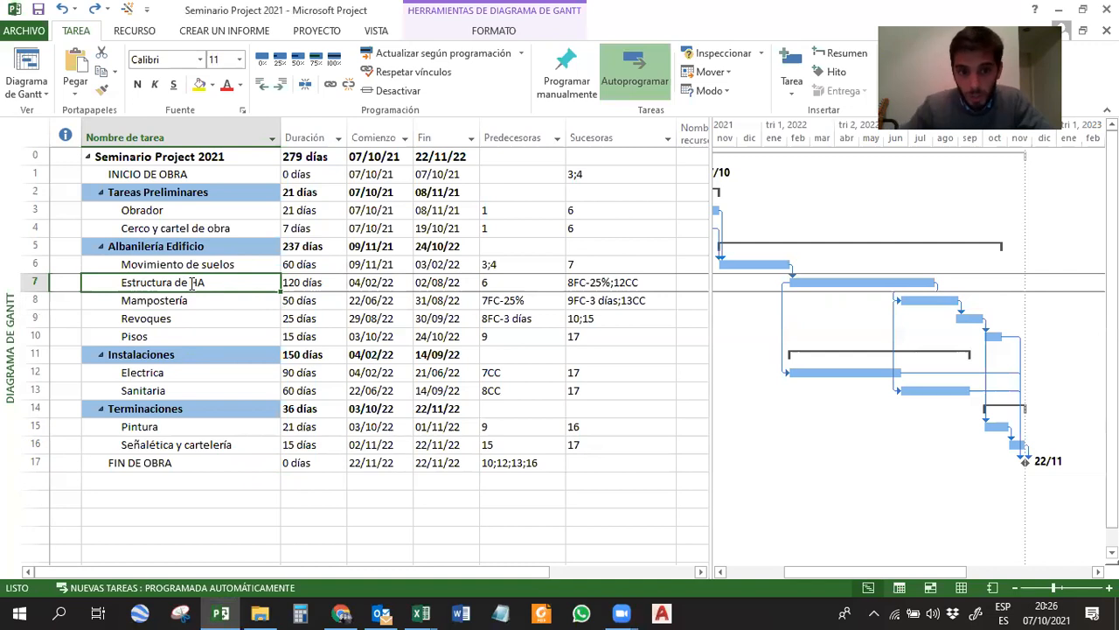
Review the durations of the tasks from INICIO DE OBRA to FIN DE OBRA, including Obrador, Cerco y cartel de obra and Movimiento de suelos.
click(296, 265)
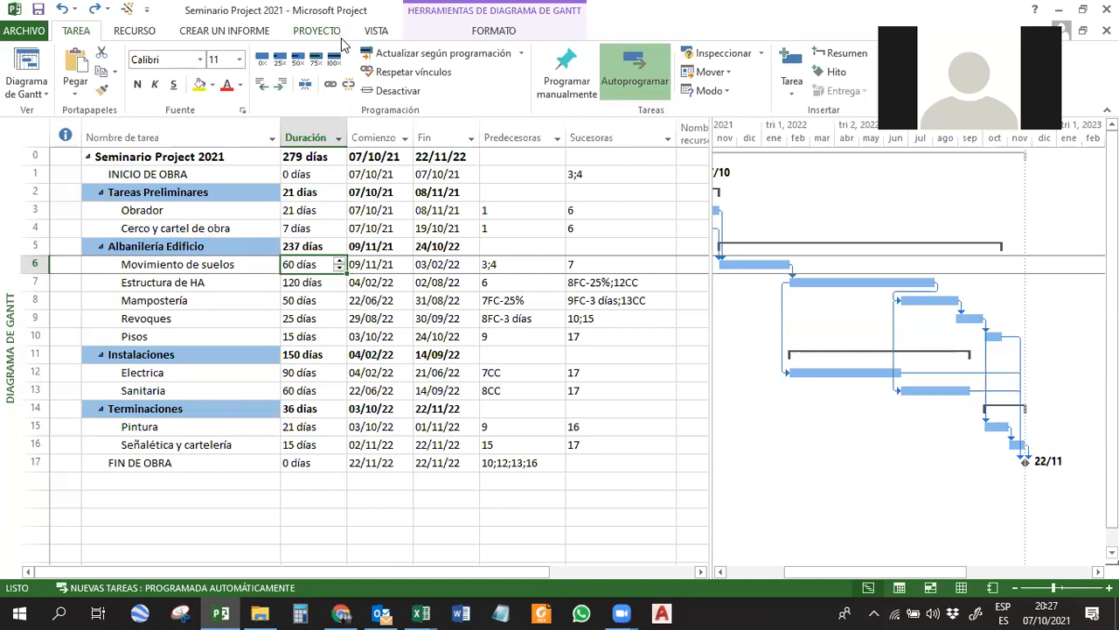
click(313, 286)
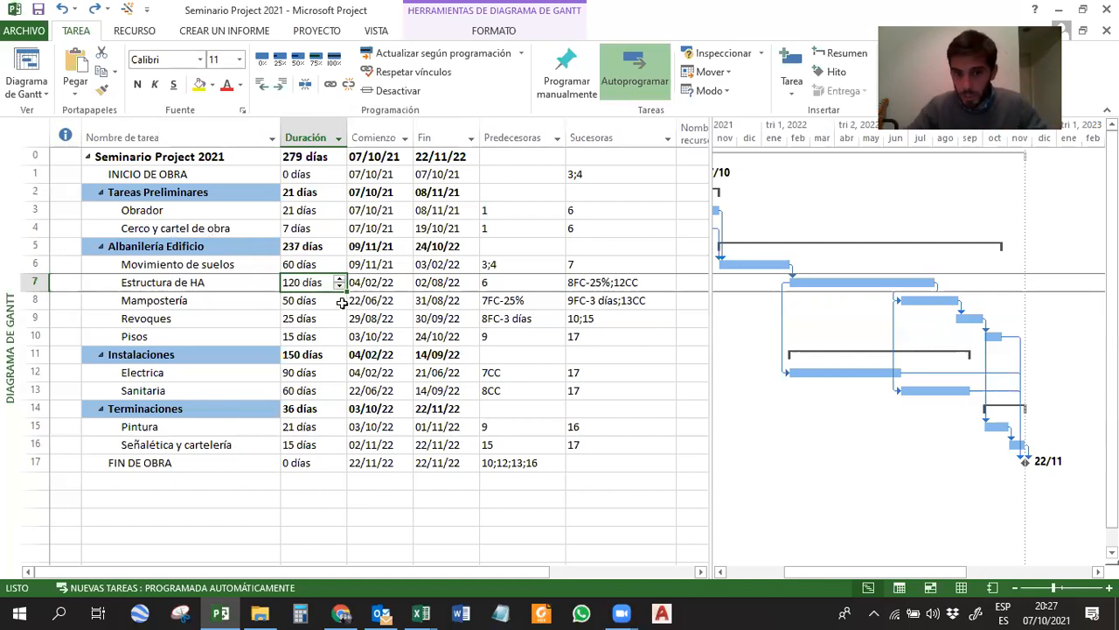
drag(313, 180, 306, 464)
click(306, 464)
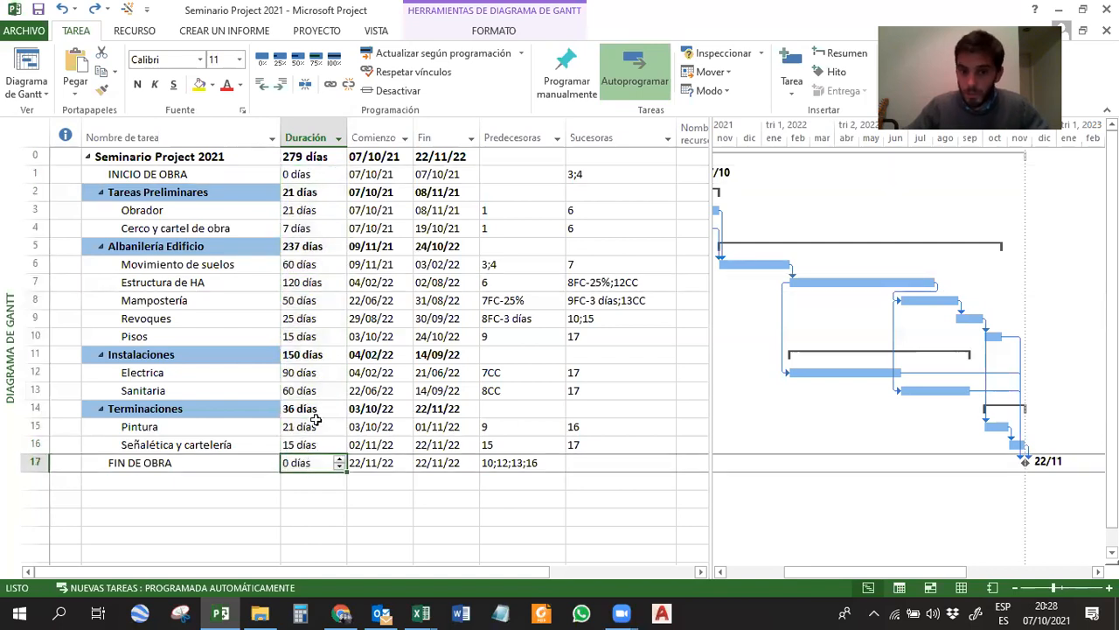
click(298, 177)
click(300, 189)
click(305, 228)
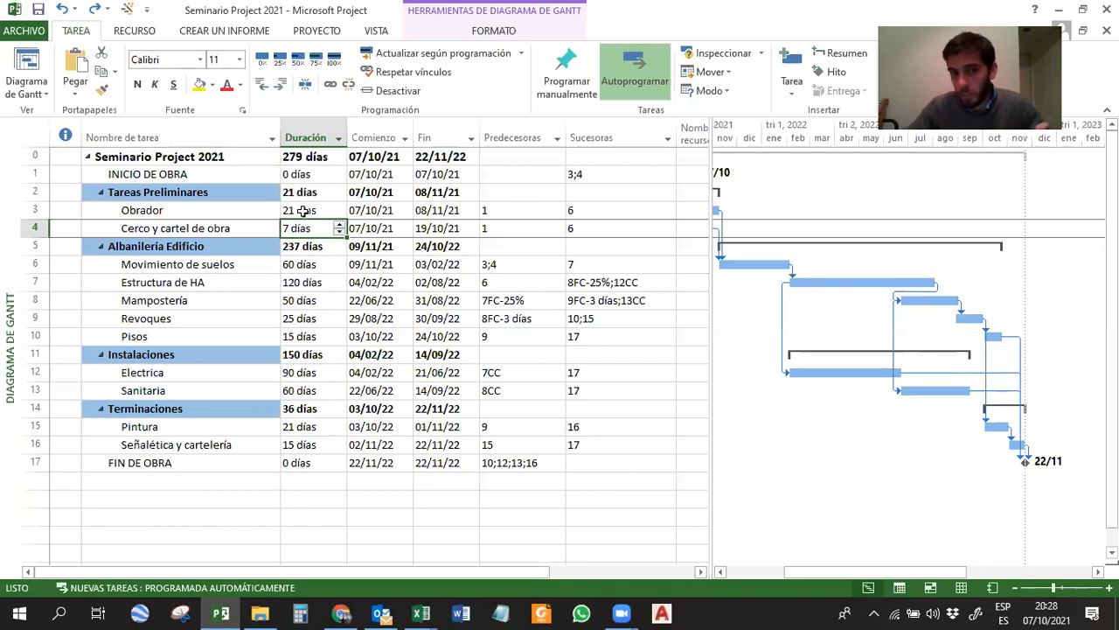
click(303, 212)
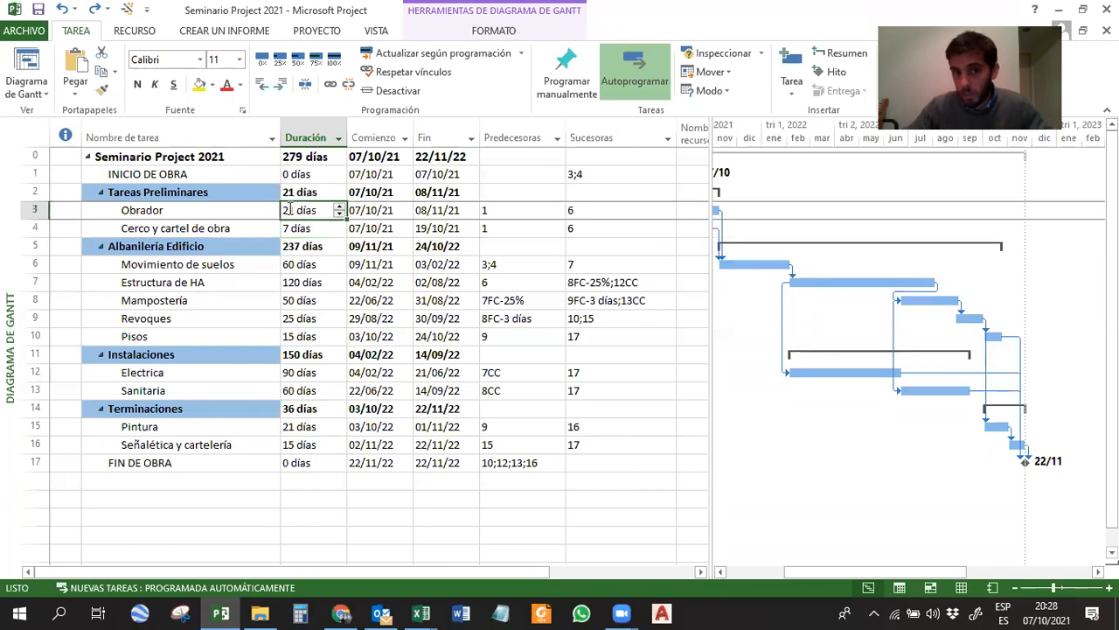
click(296, 230)
click(304, 262)
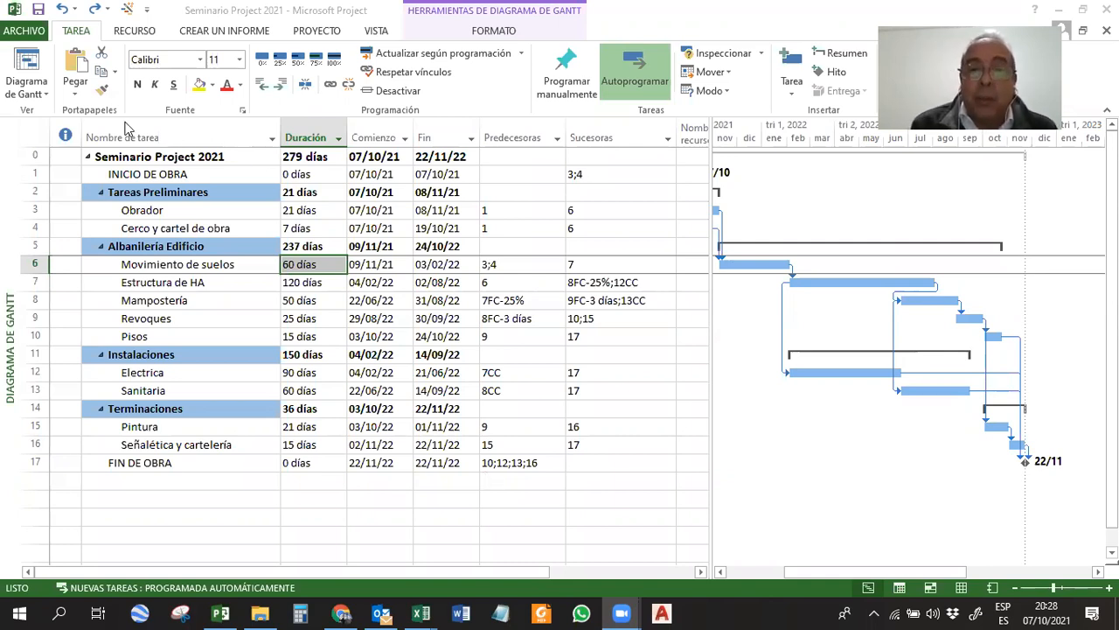
Go through the tasks Cerco y cartel de obra, Movimiento de suelos, Estructura de HA, Mampostería and Revoques in the task list.
click(38, 30)
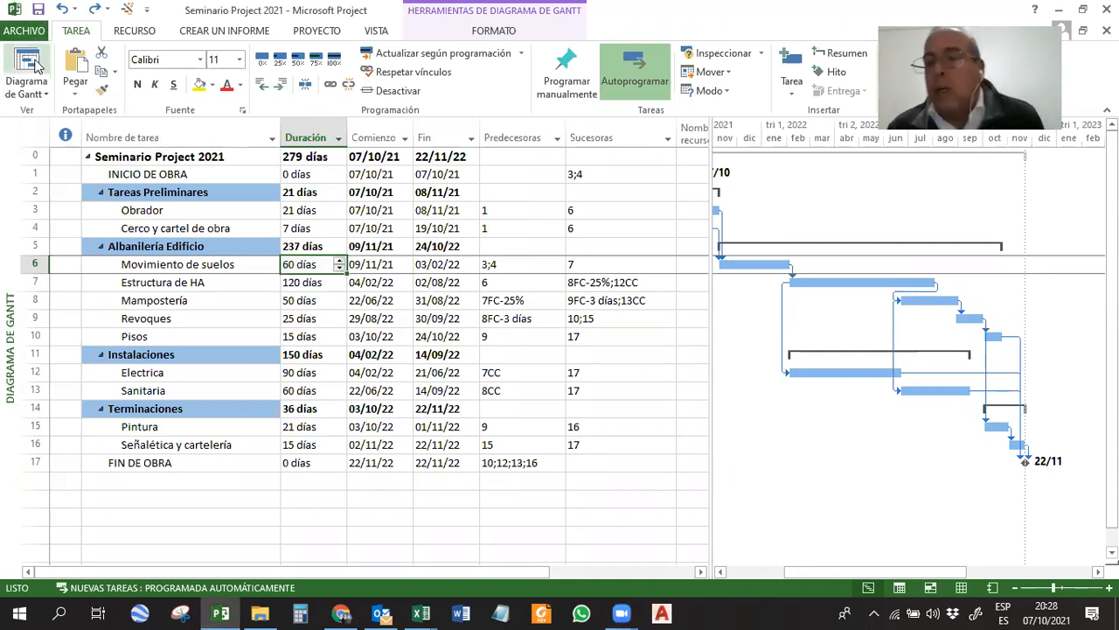
click(229, 225)
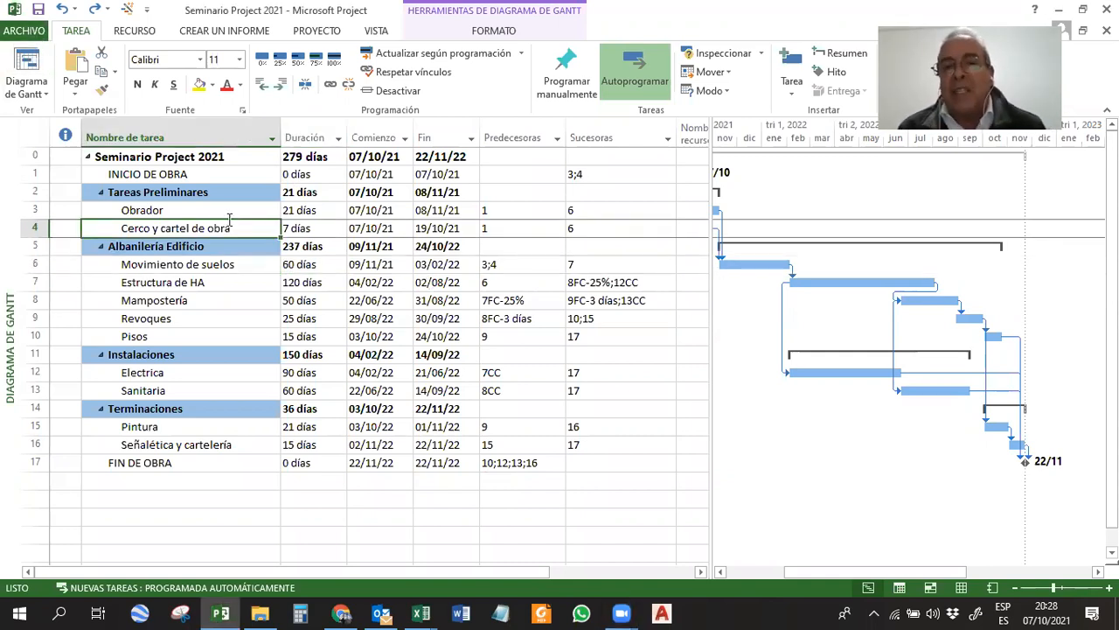
click(214, 315)
click(205, 284)
click(210, 262)
click(203, 285)
click(201, 300)
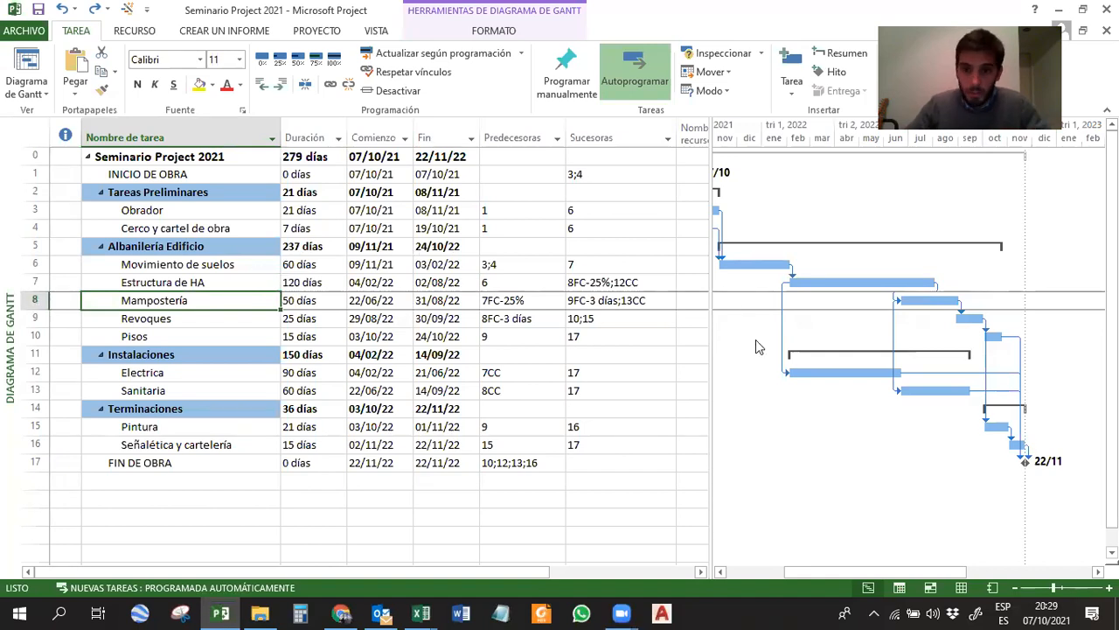
Examine how the Gantt bars of Estructura de HA, Electrica, Mampostería and Revoques overlap, along with the Duración, Comienzo and Fin columns.
click(851, 284)
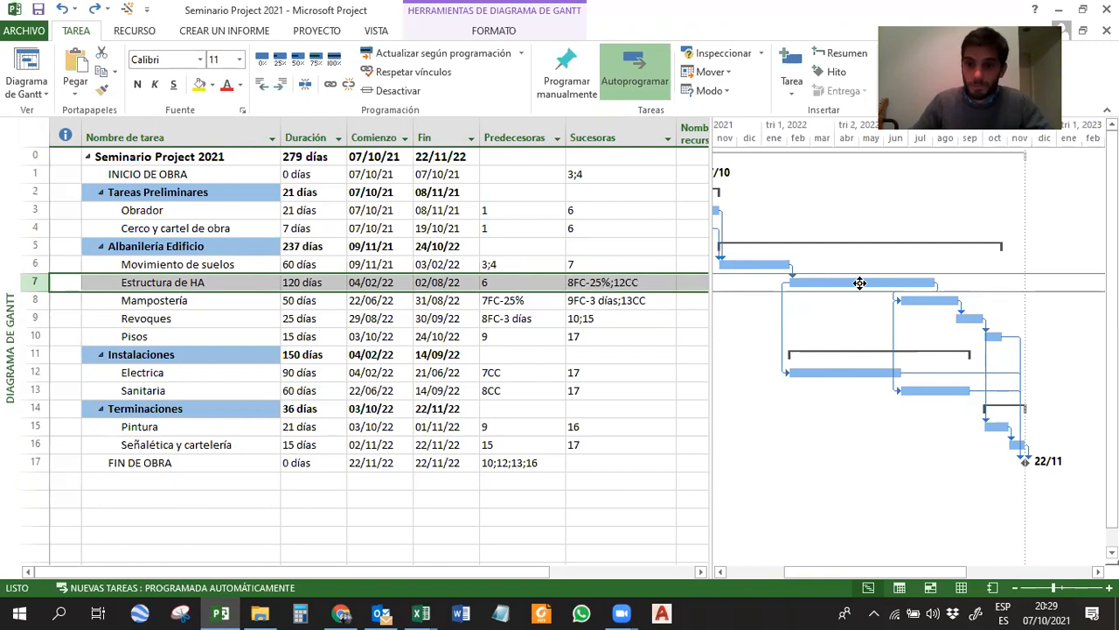
click(841, 373)
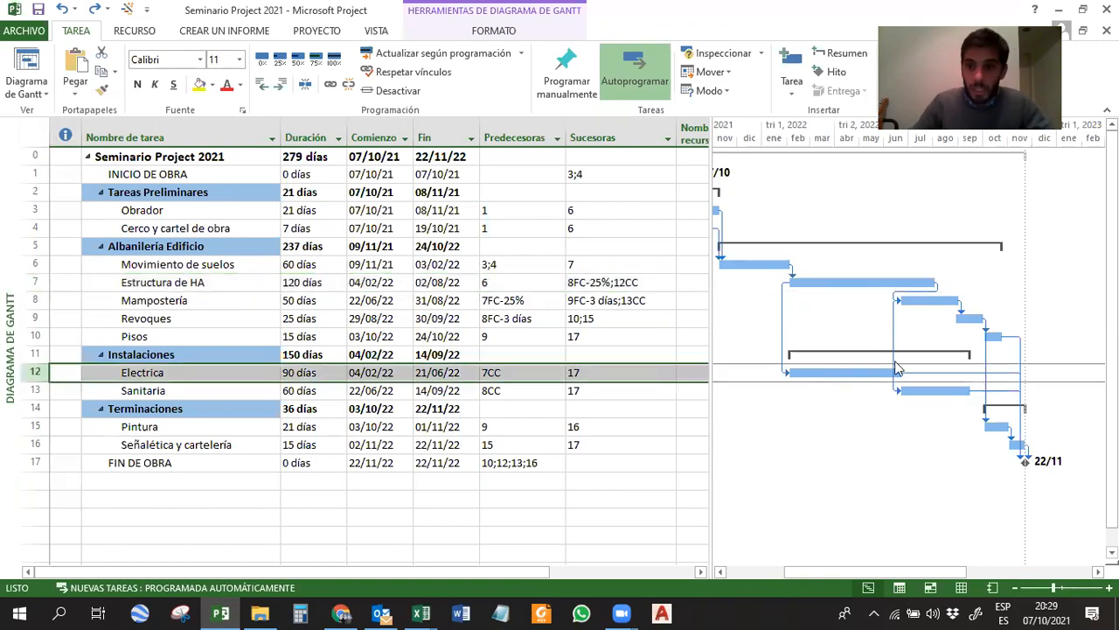
click(943, 298)
click(924, 282)
click(922, 296)
click(924, 284)
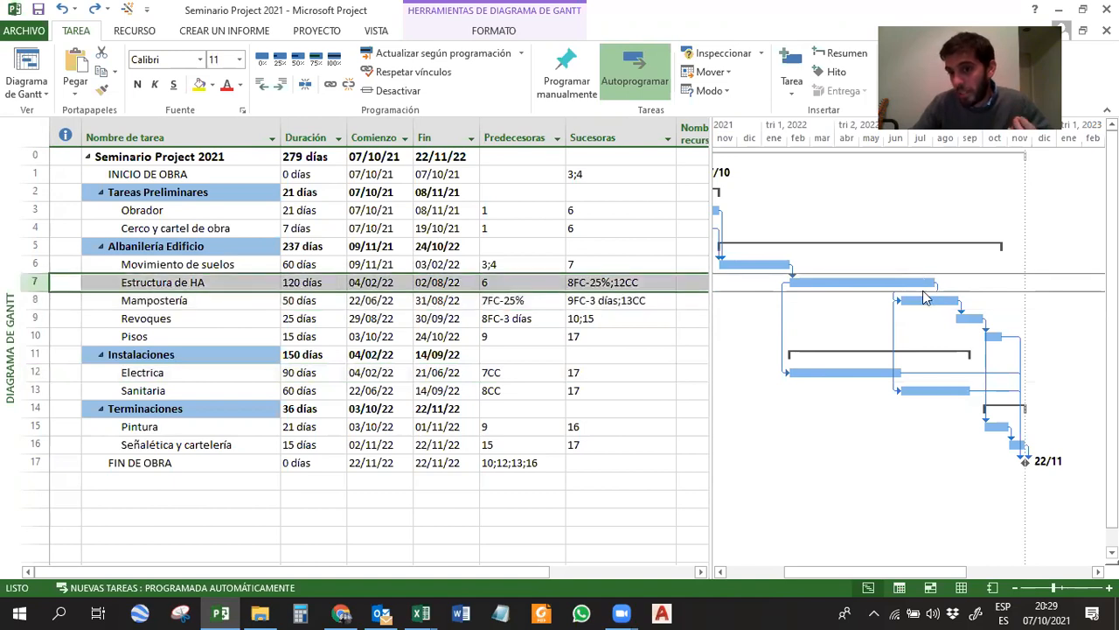
click(926, 300)
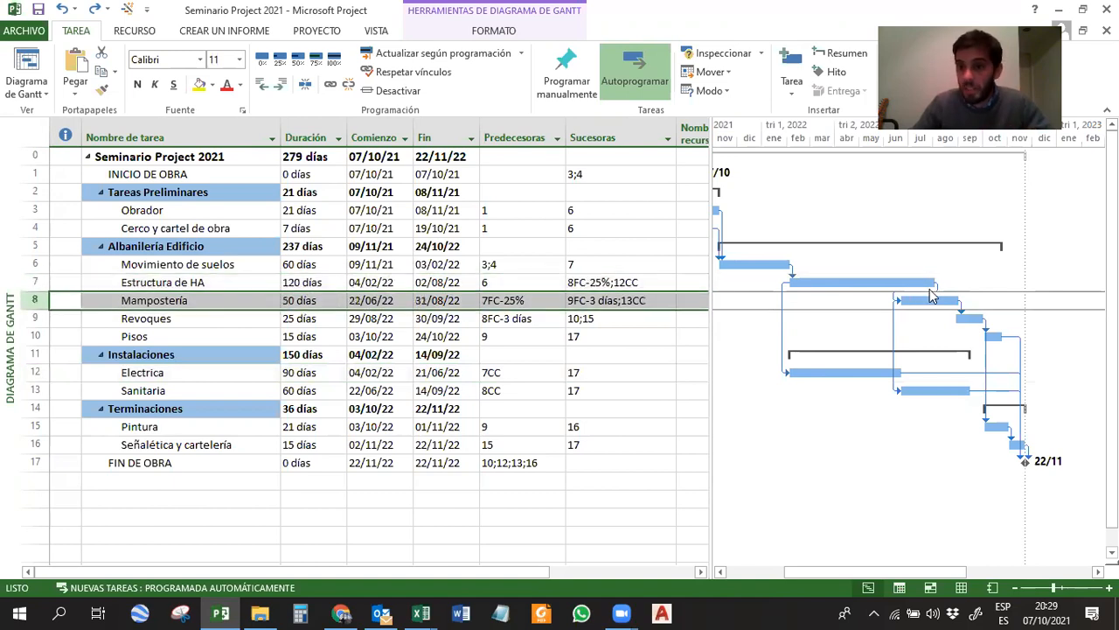
click(969, 318)
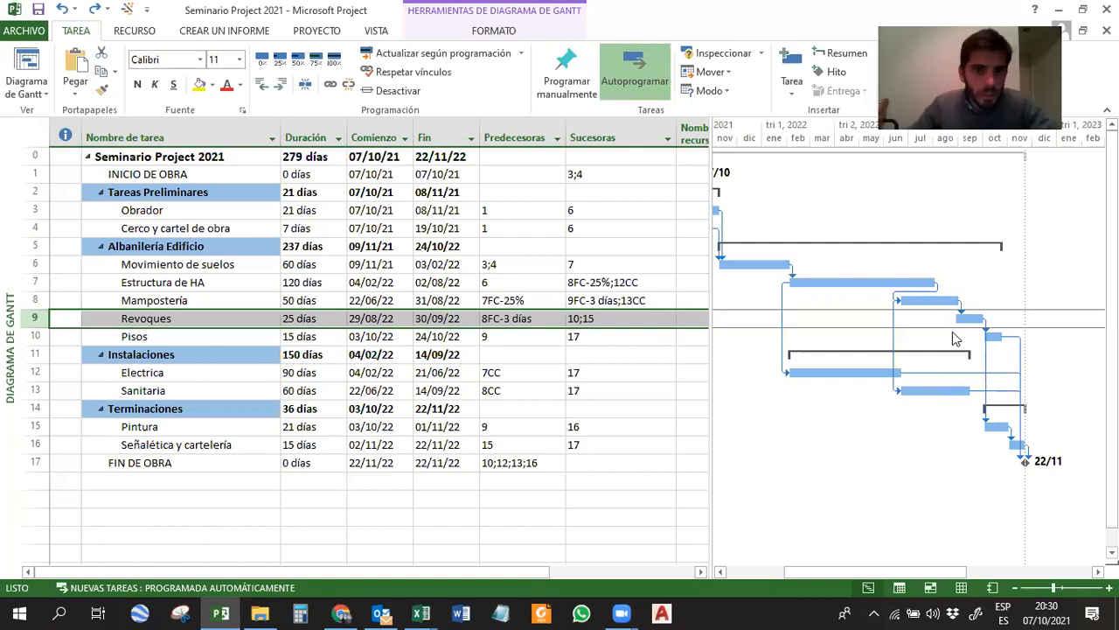
click(213, 299)
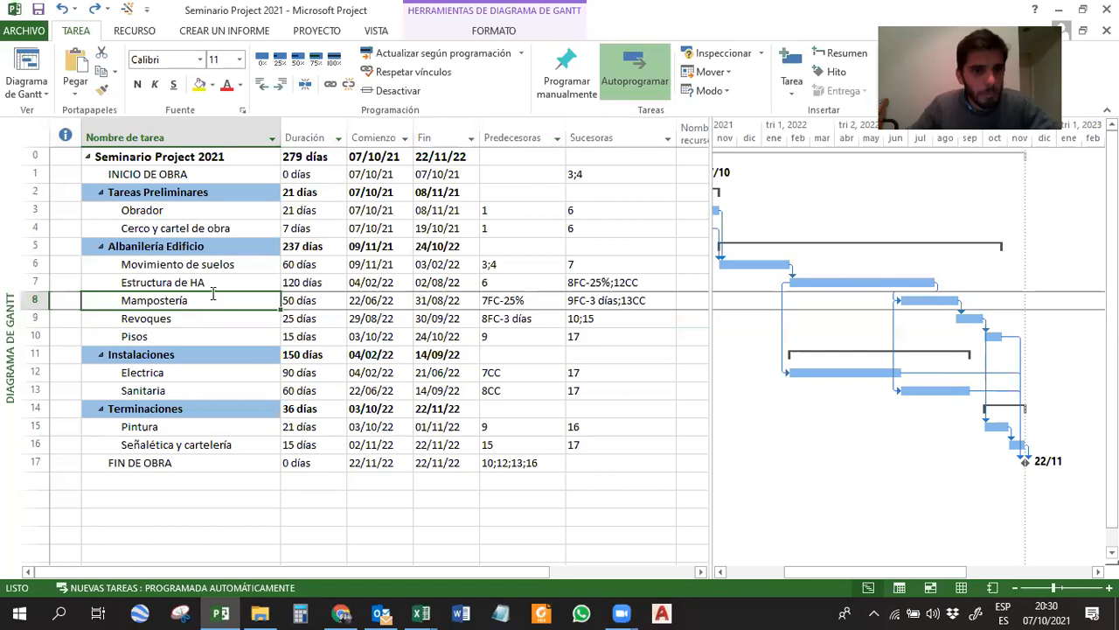
drag(306, 137, 441, 137)
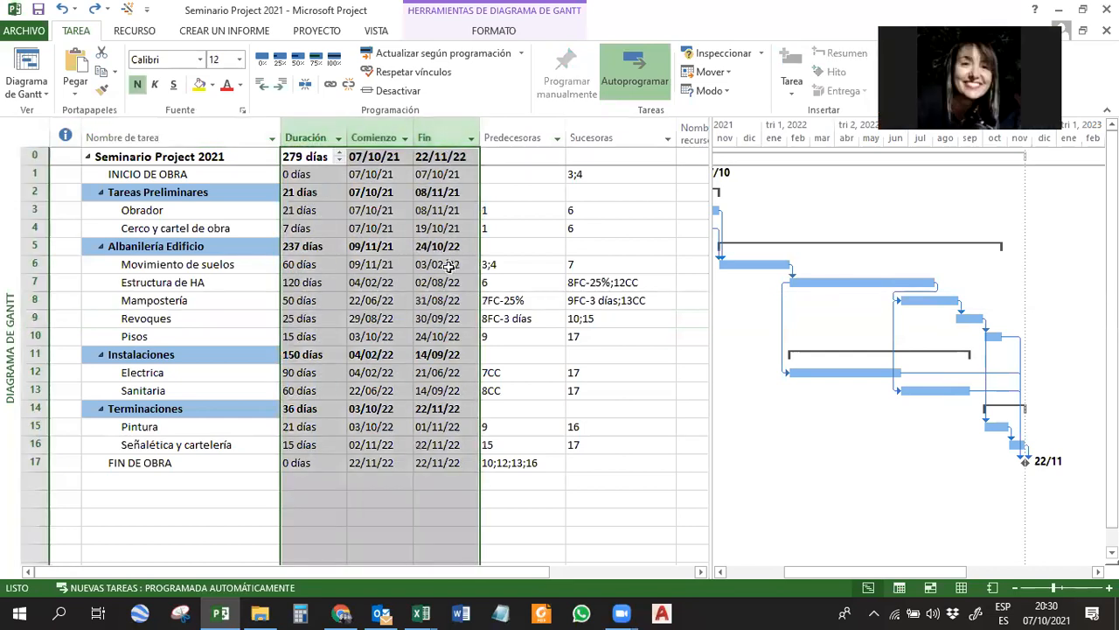
click(212, 318)
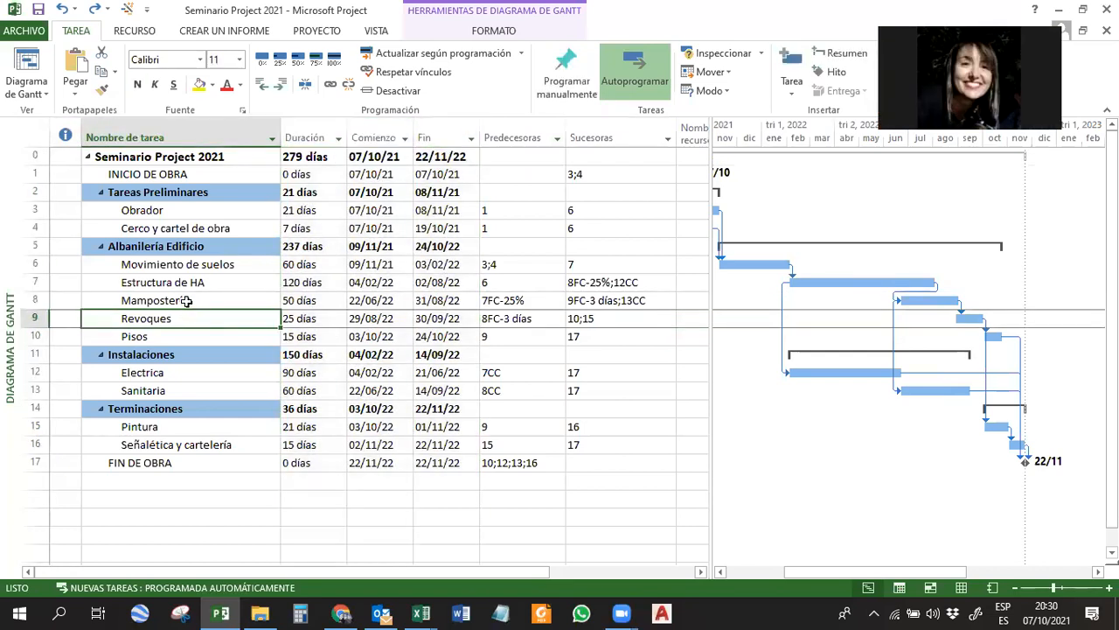
Show the task details form for Revoques to view its predecessors and successors, and hide the form again.
click(381, 39)
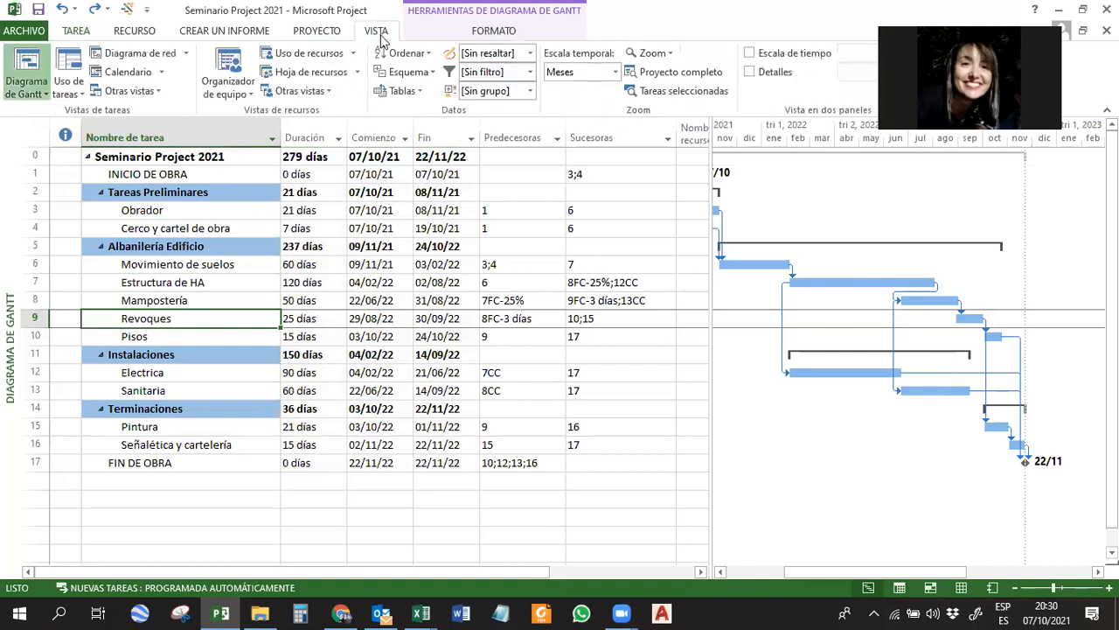
click(318, 33)
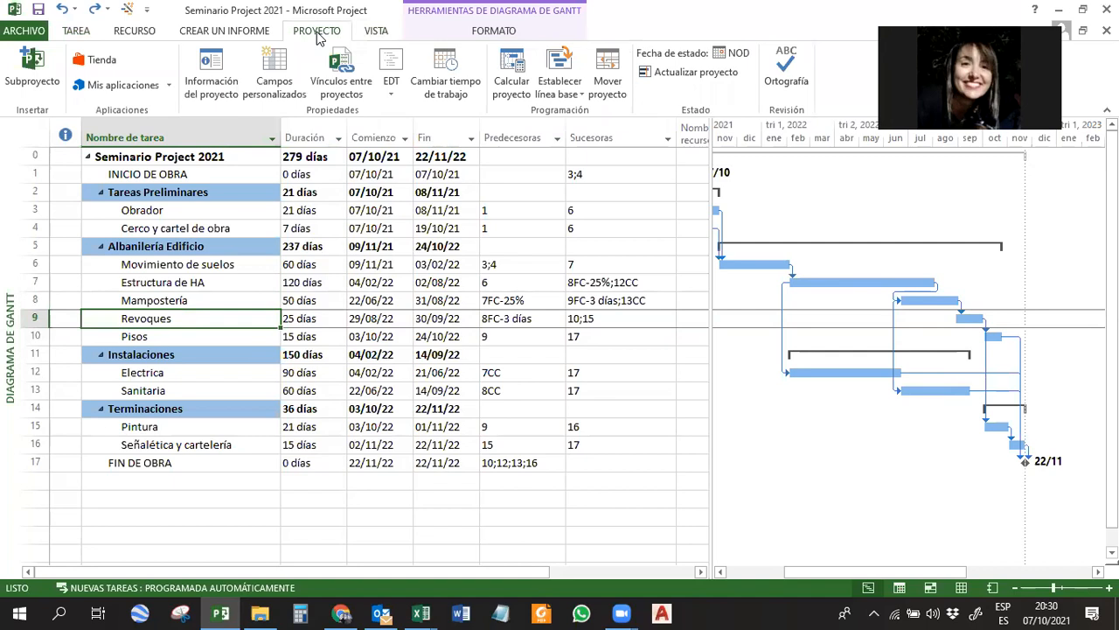
click(476, 33)
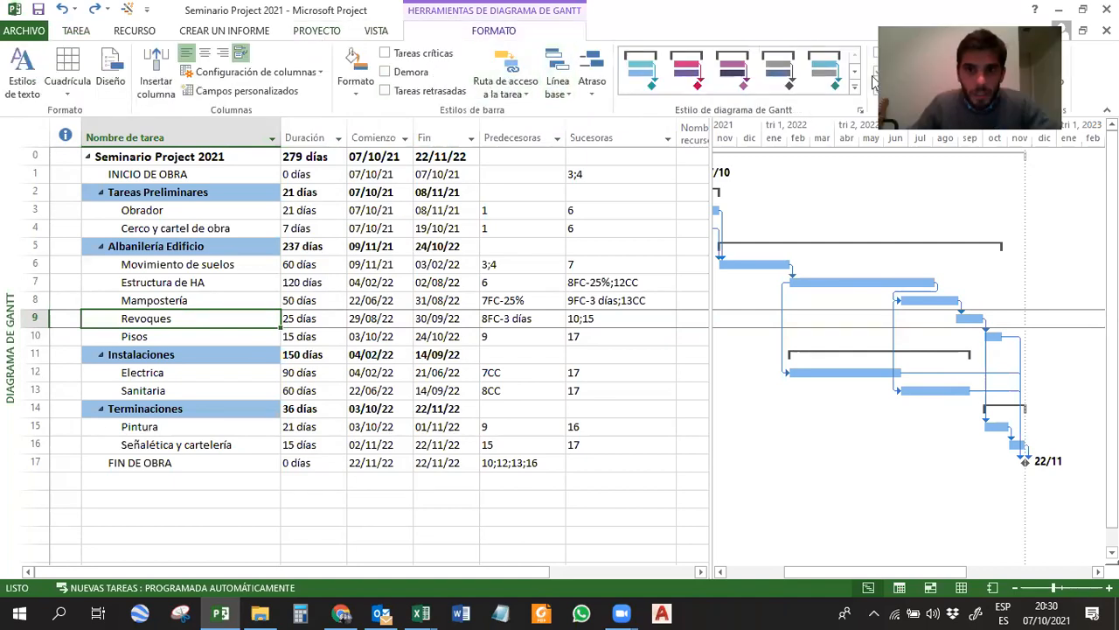
click(272, 32)
click(311, 33)
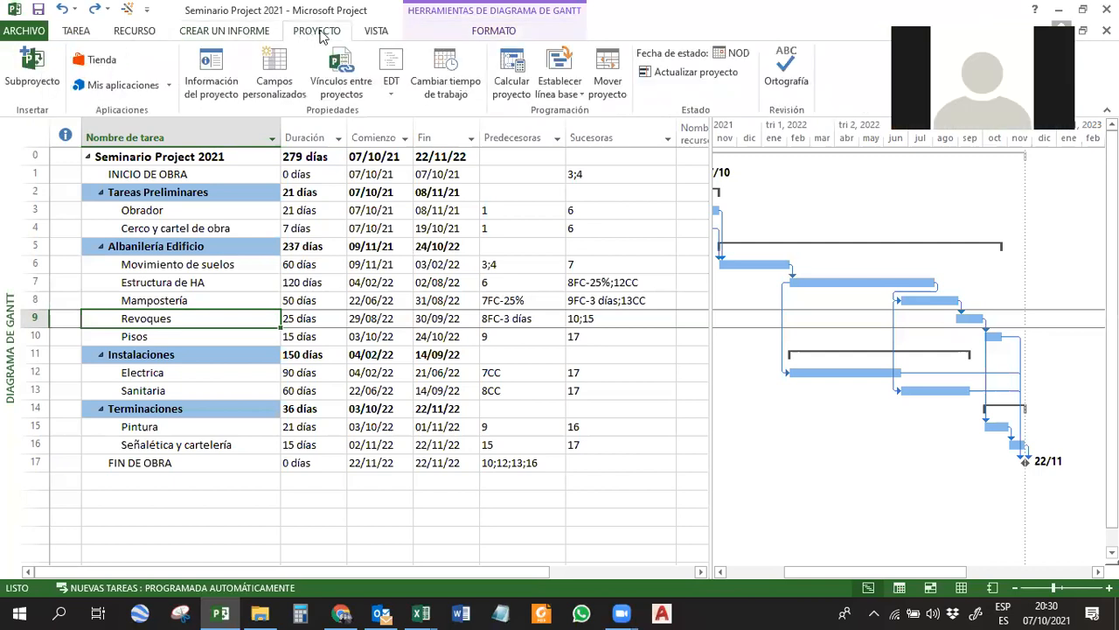
click(374, 33)
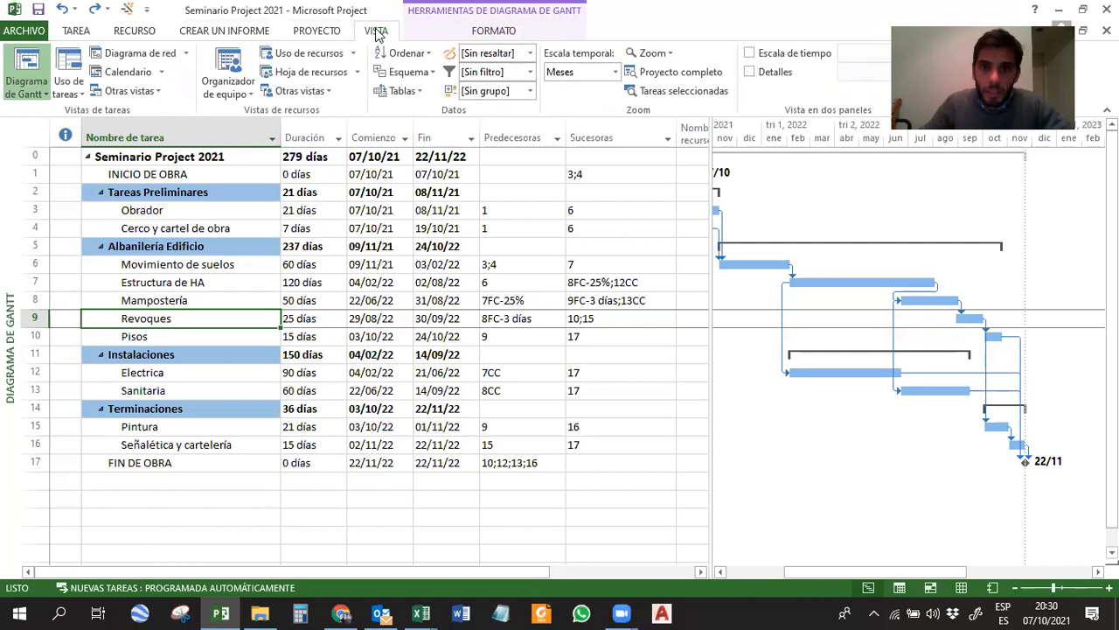
click(749, 73)
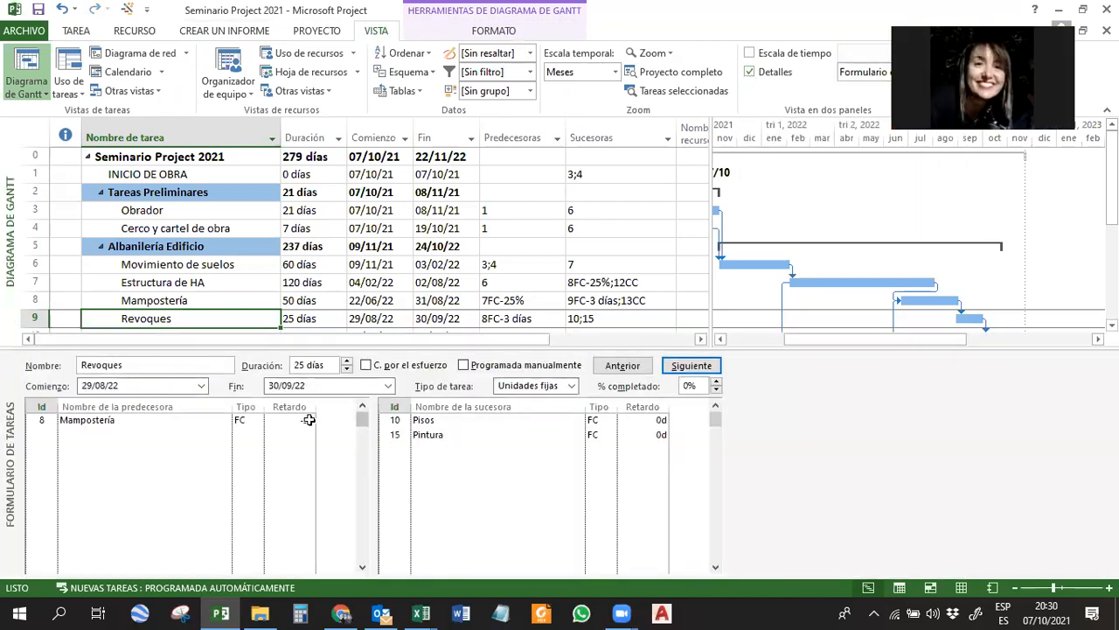
right_click(798, 387)
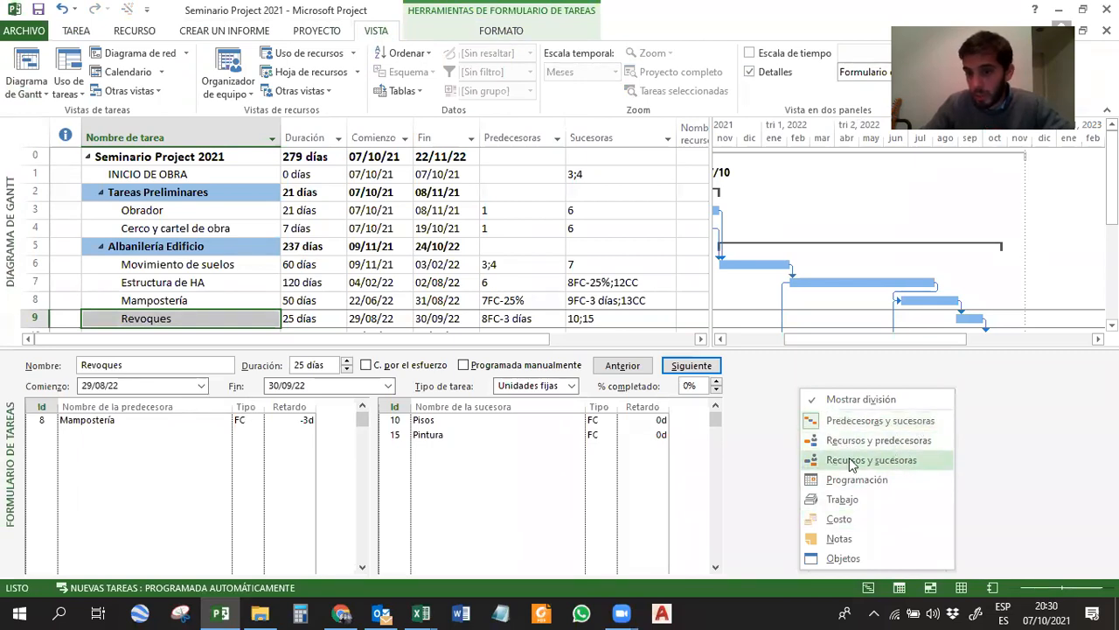
click(754, 392)
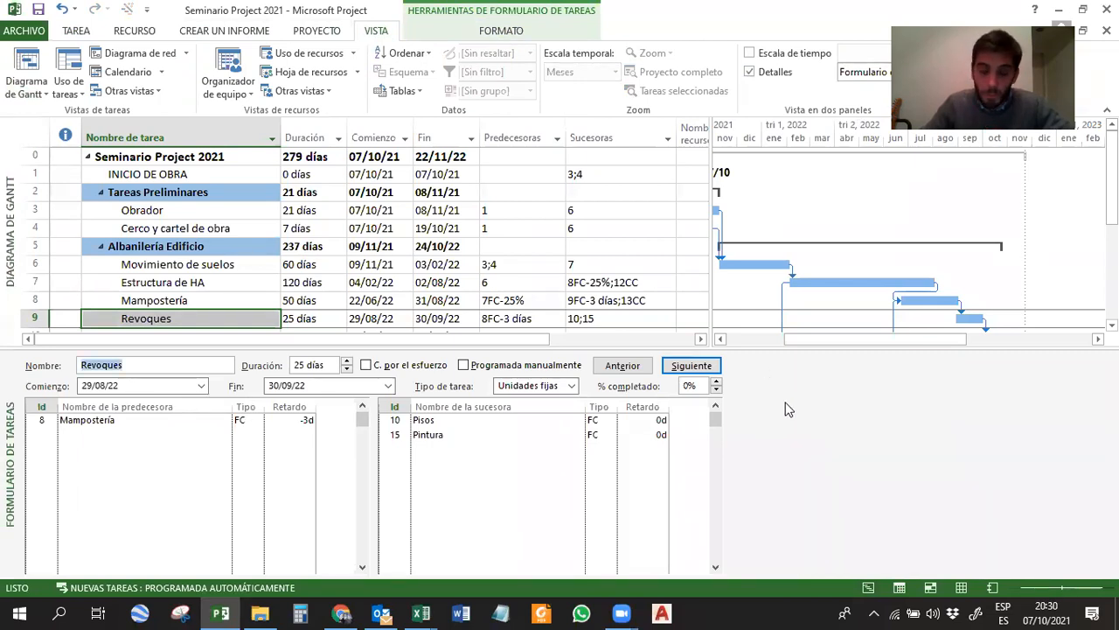
click(749, 73)
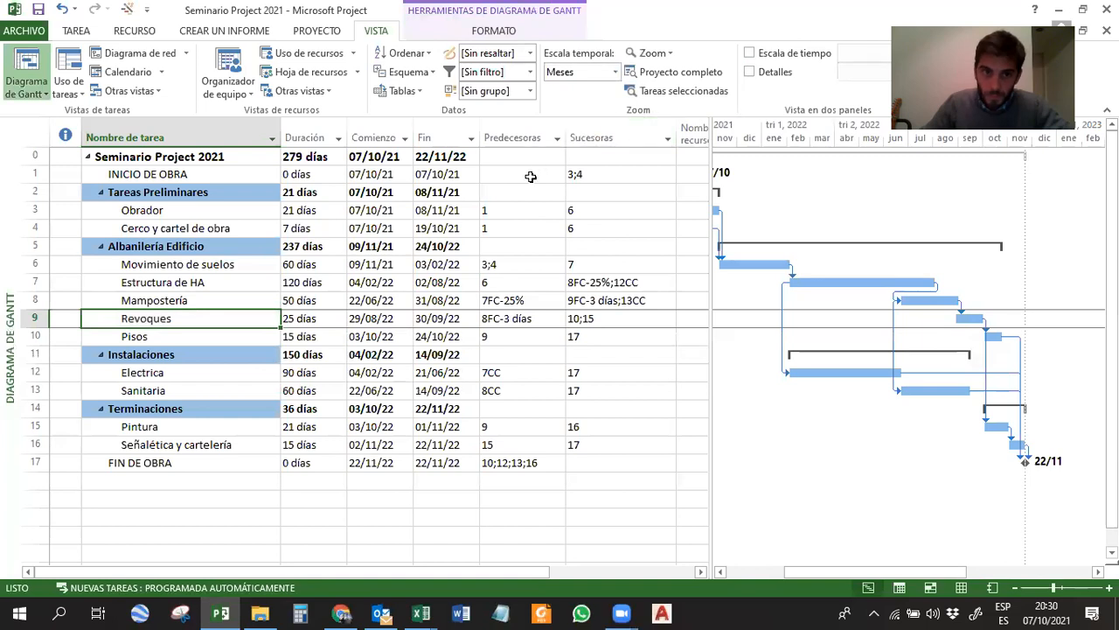
Narrow the task table up to the Sucesoras column so the Gantt chart shows the bars from INICIO DE OBRA to FIN DE OBRA.
click(172, 341)
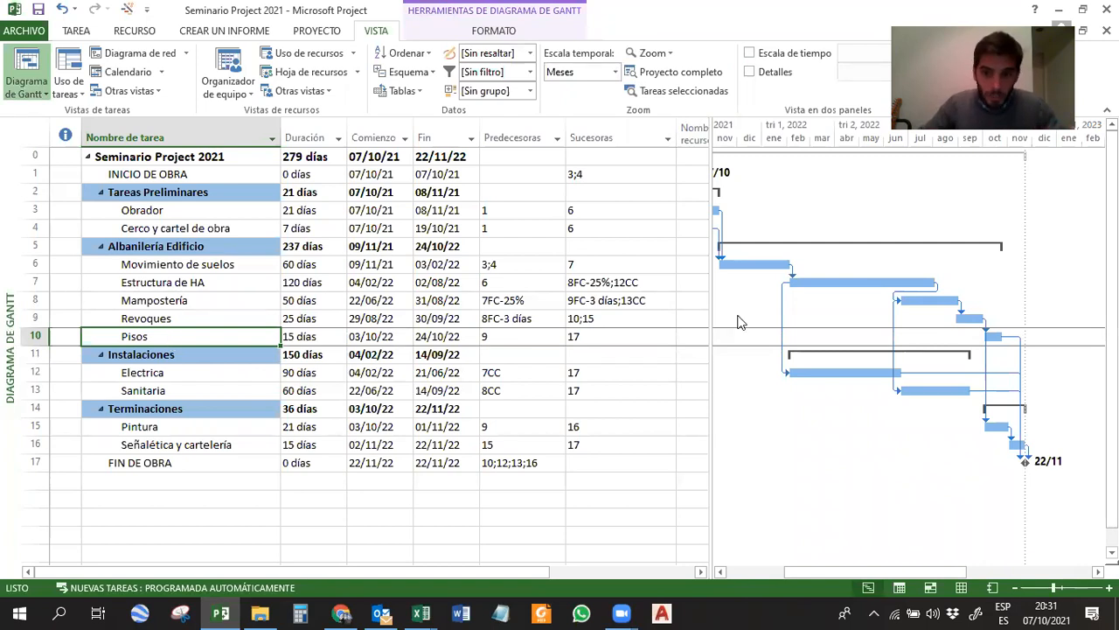
drag(709, 320, 688, 320)
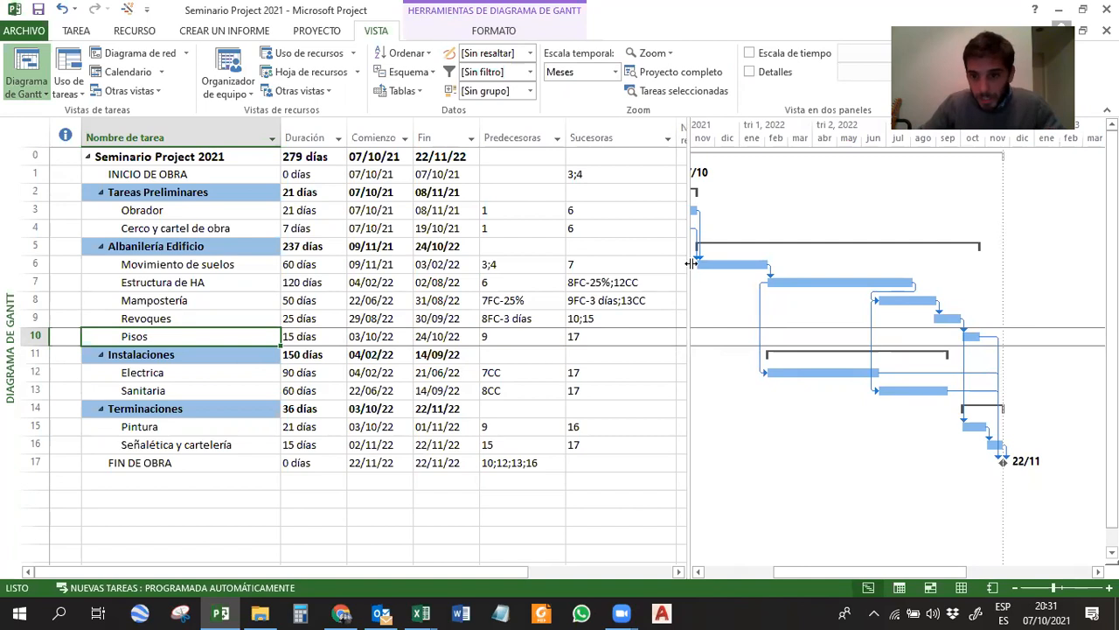
drag(691, 263, 632, 265)
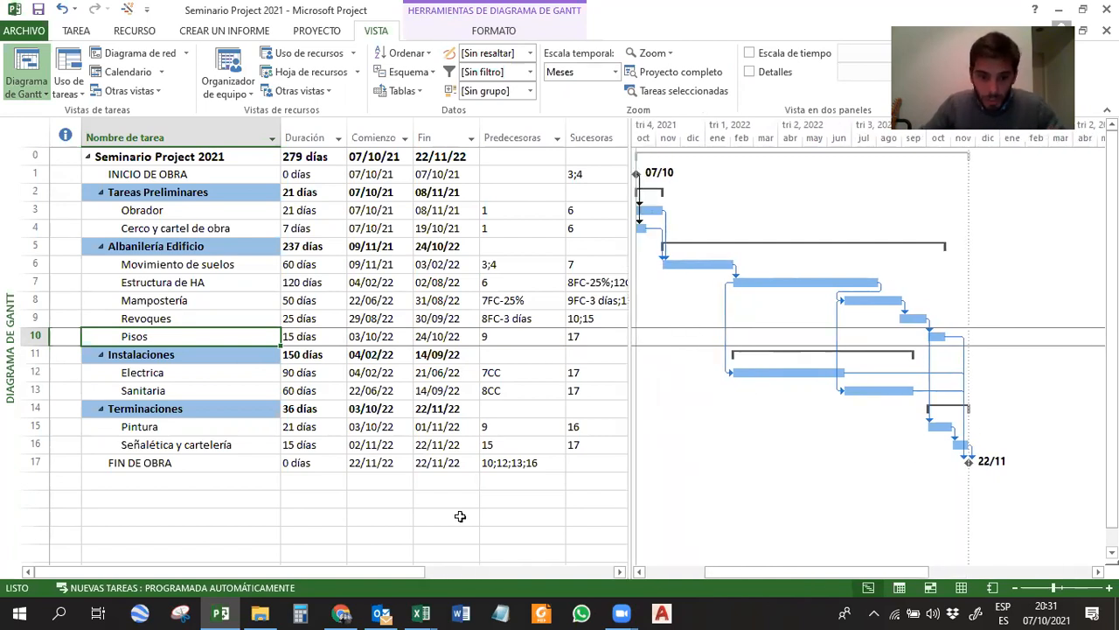
Switch to the Seminario Project 2021 workbook in Excel and read the predecessor and considerations given for the Electrica task.
mouse_move(421, 612)
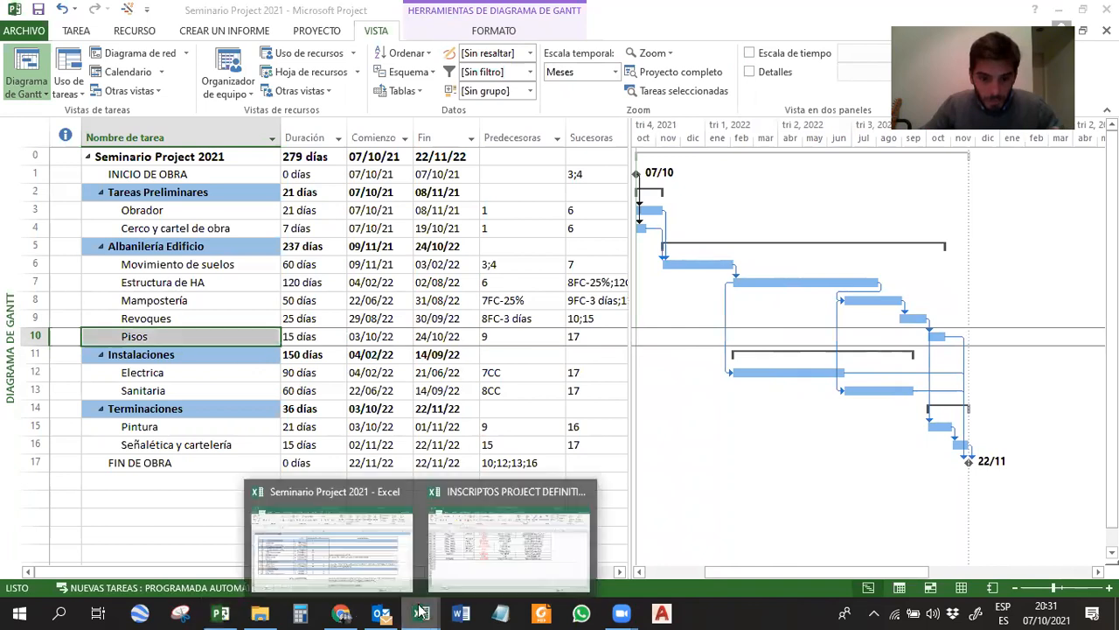
click(364, 543)
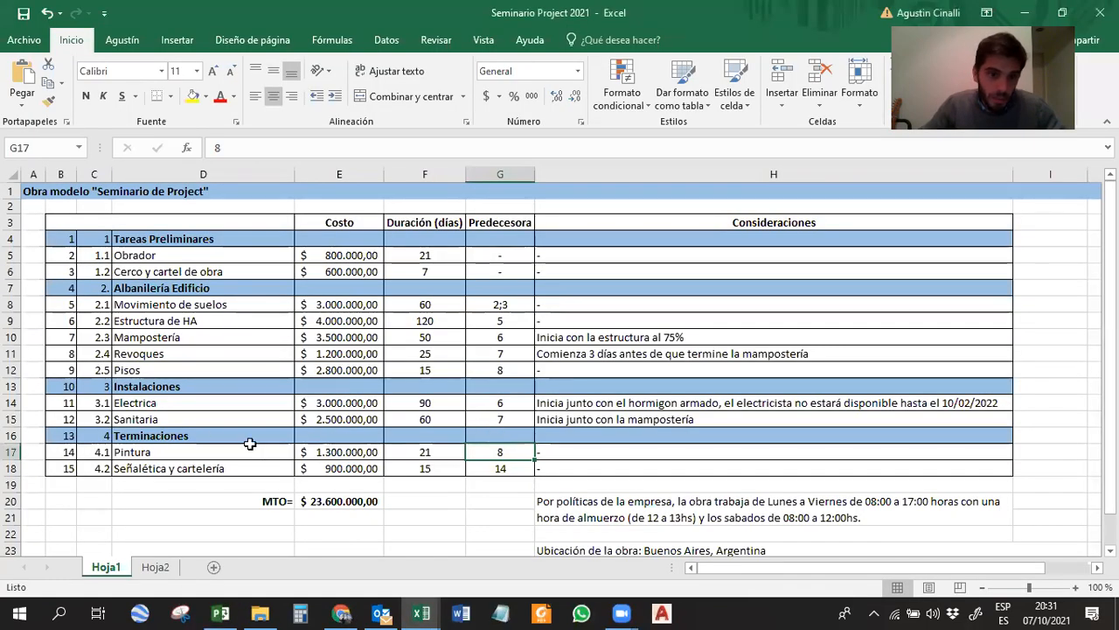
click(138, 403)
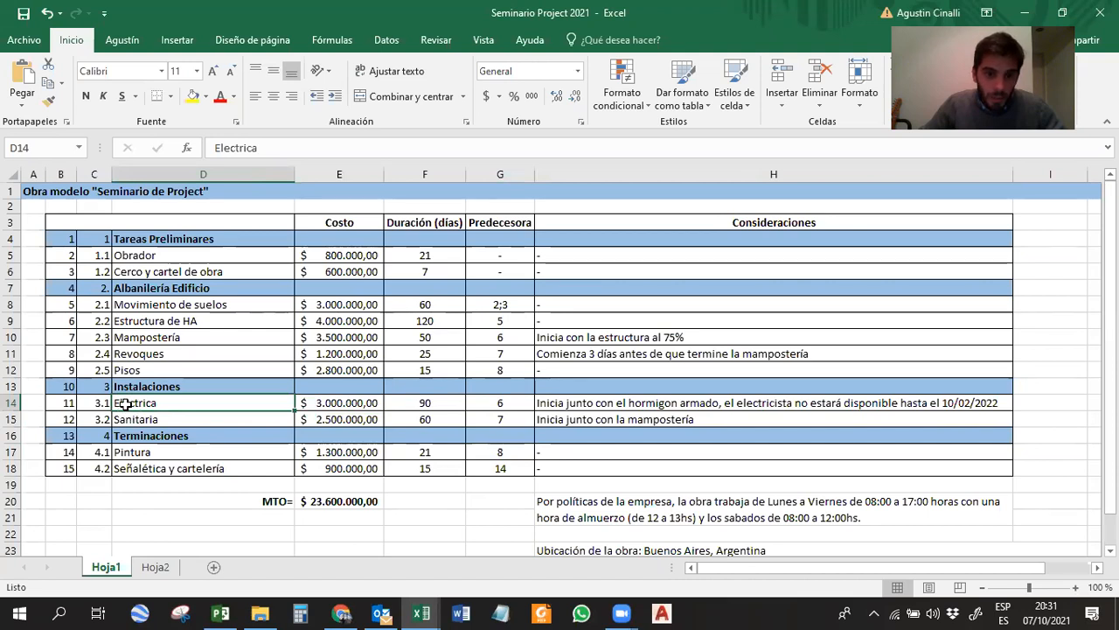
click(495, 405)
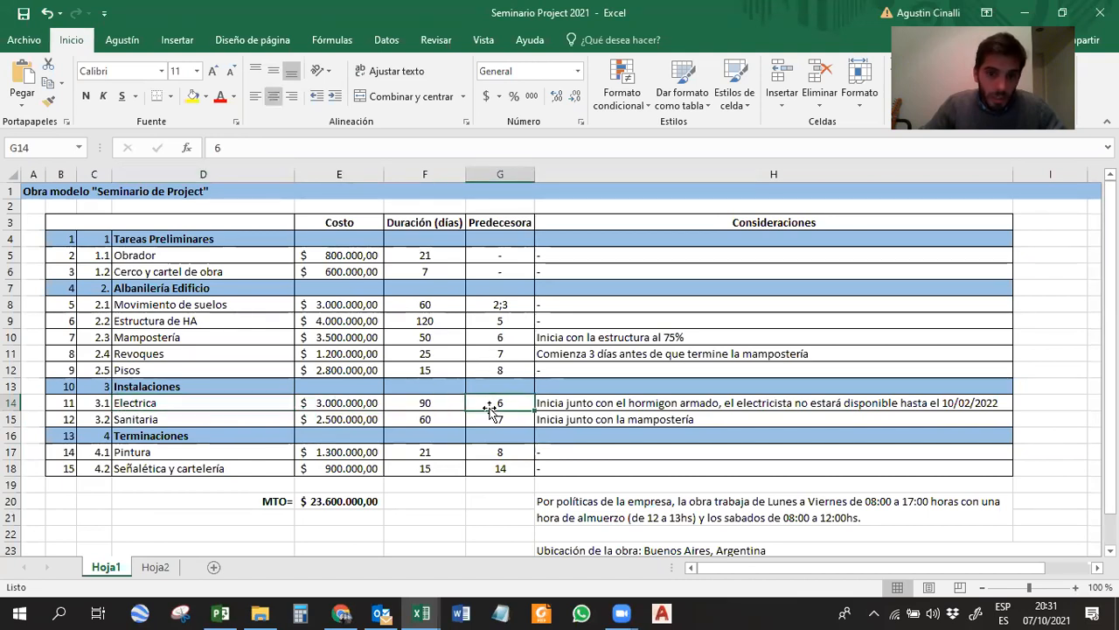
click(255, 404)
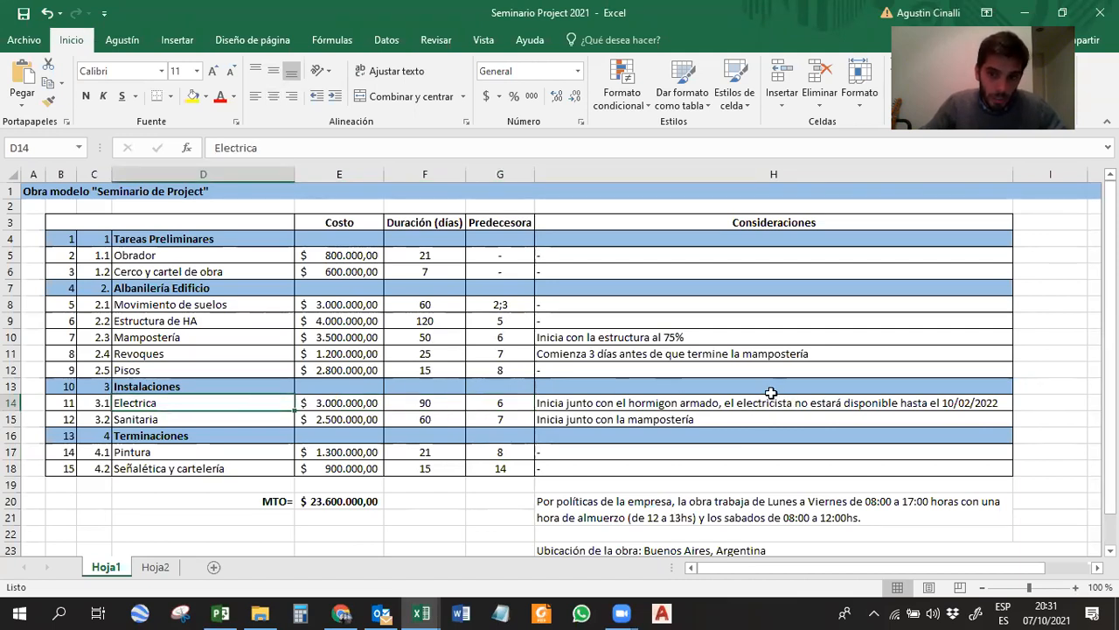
click(745, 403)
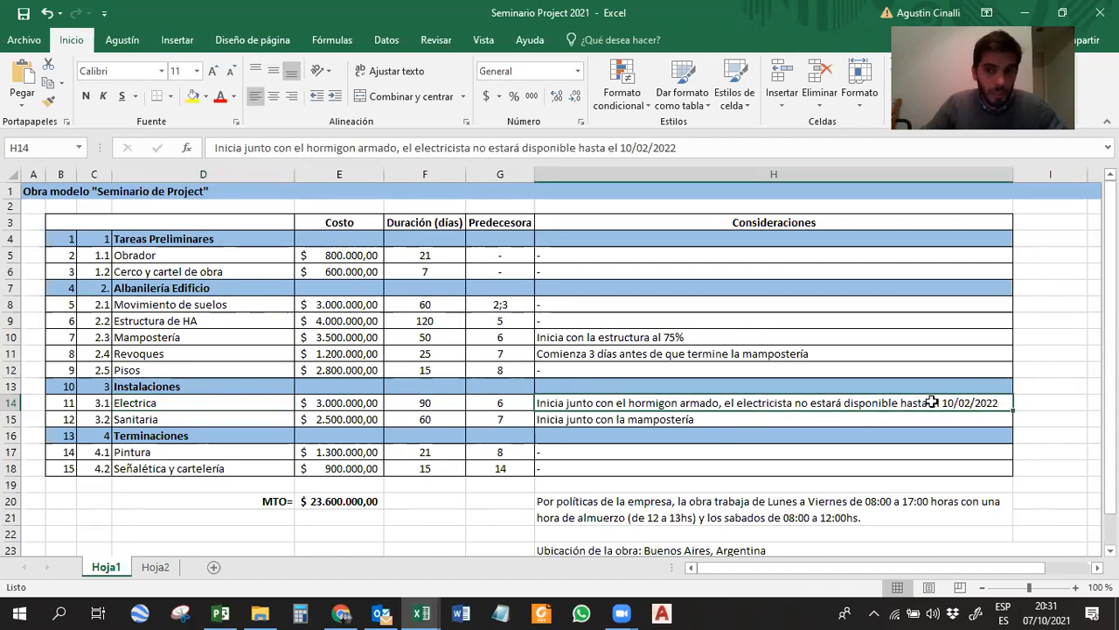
Switch to Microsoft Project and give the Electrica task the restriction No comenzar antes del with the restriction date 10/02/2022.
click(220, 612)
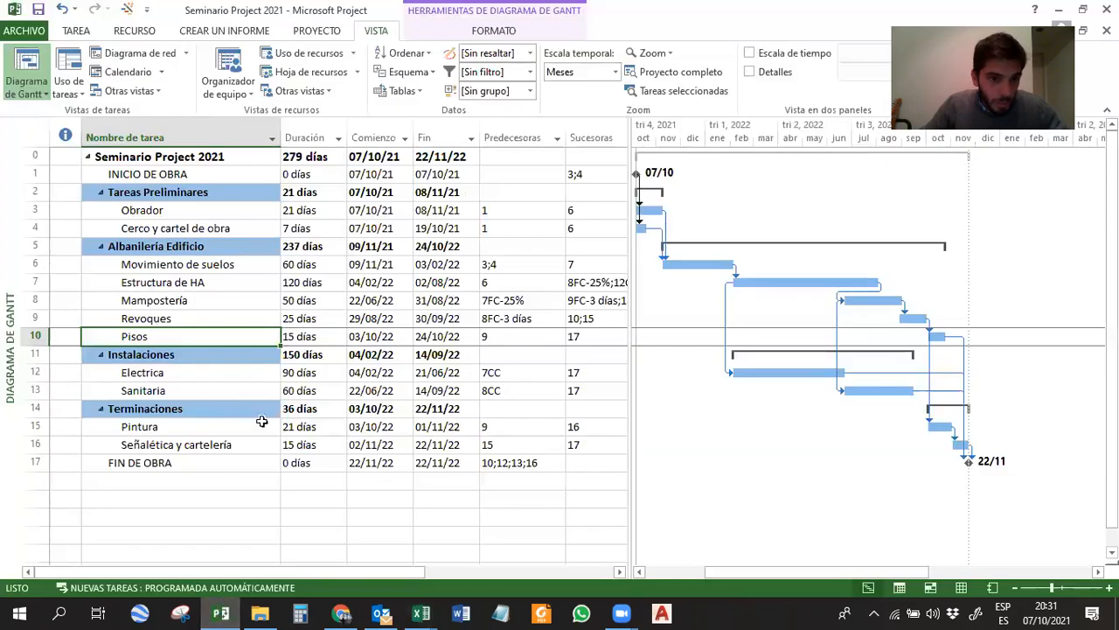
click(376, 372)
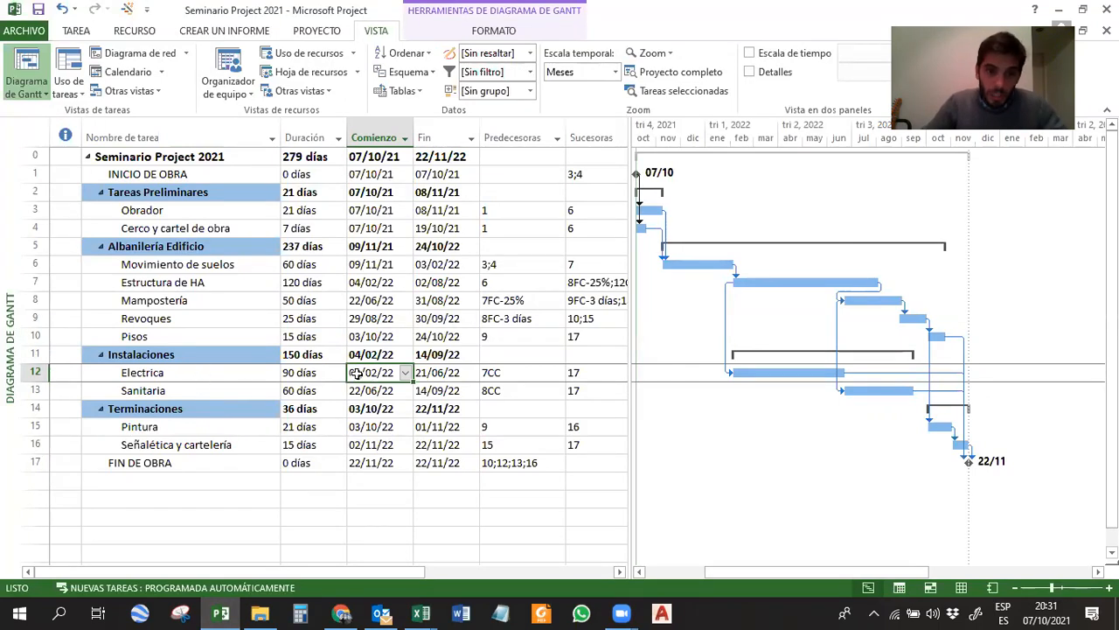
double_click(169, 372)
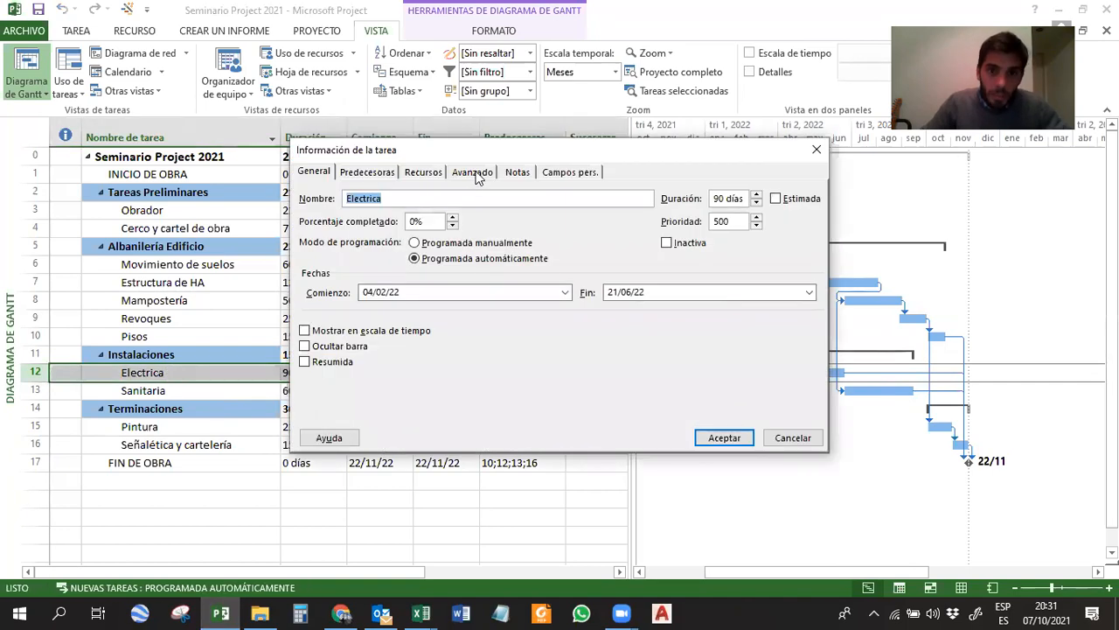
click(473, 173)
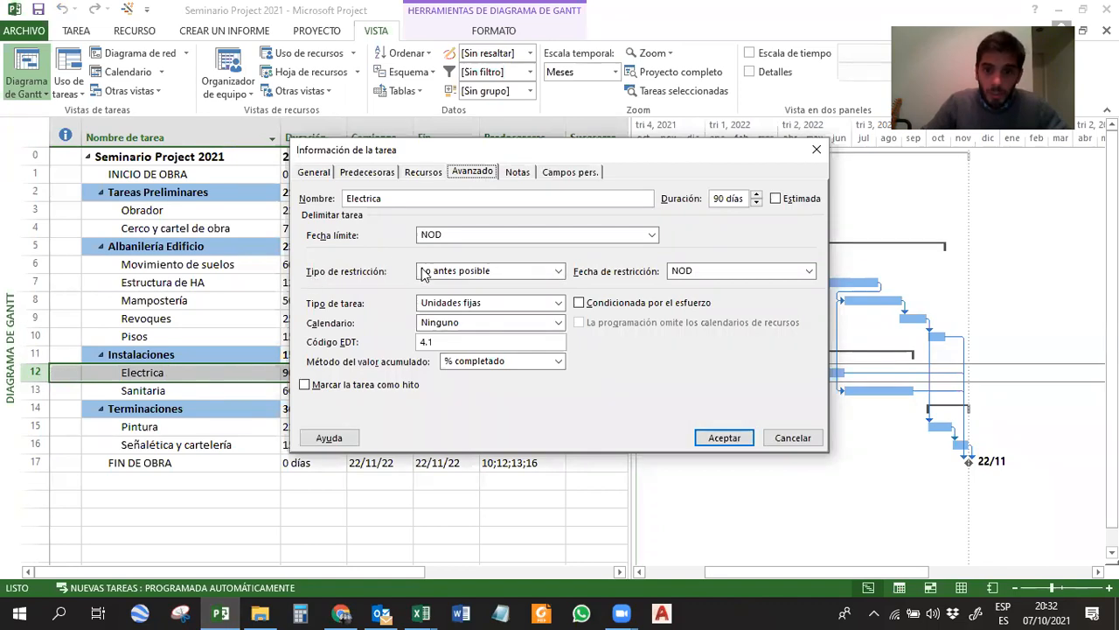
click(703, 268)
text(10/02/2022)
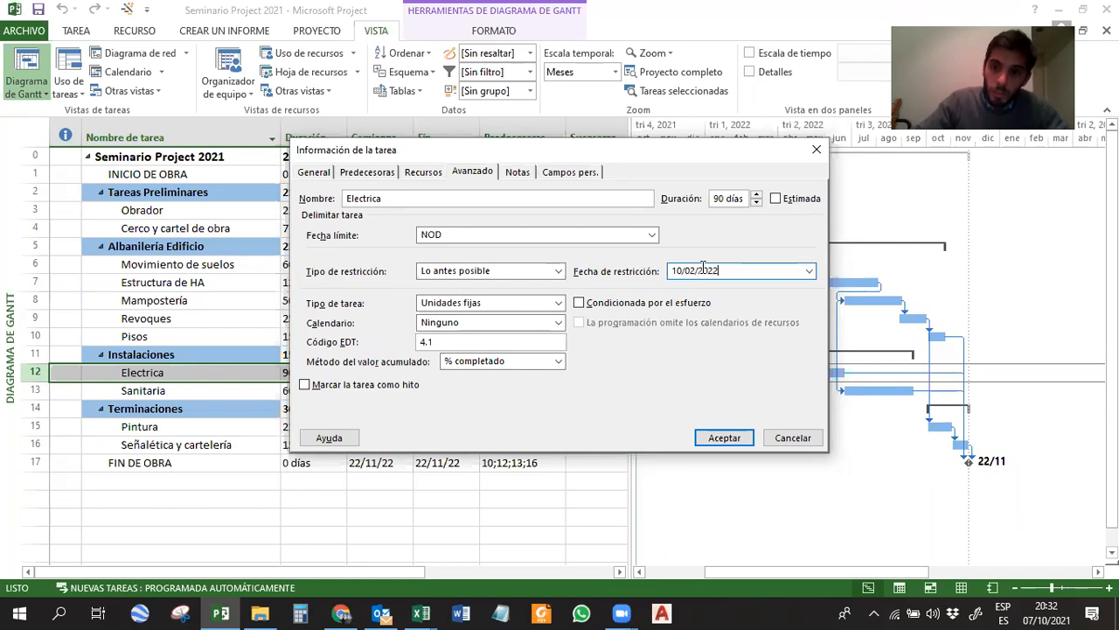
click(529, 271)
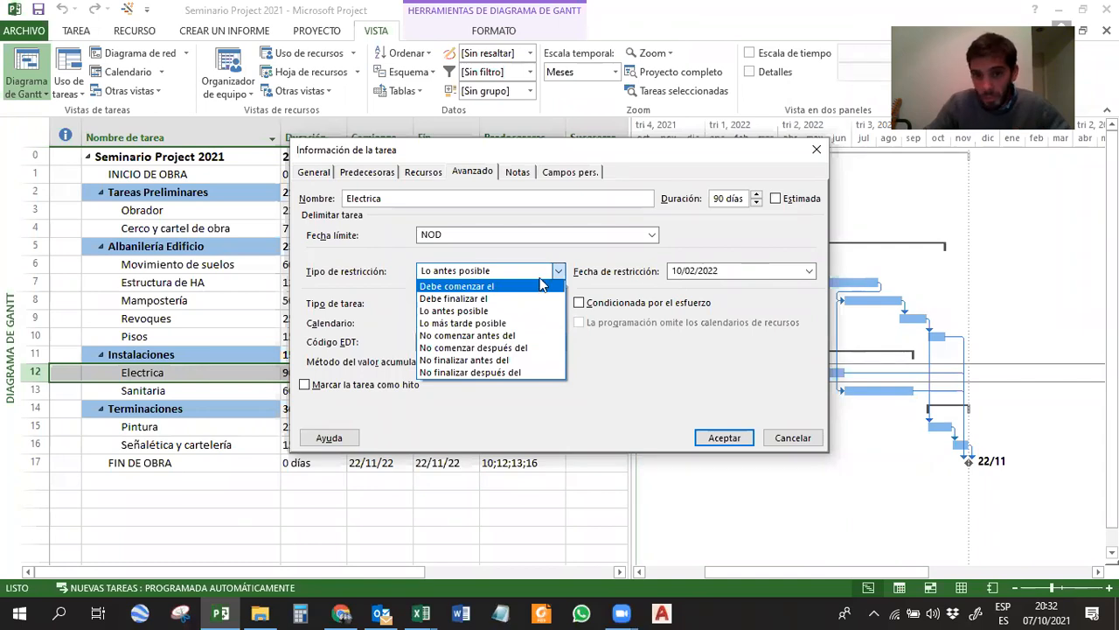
click(455, 335)
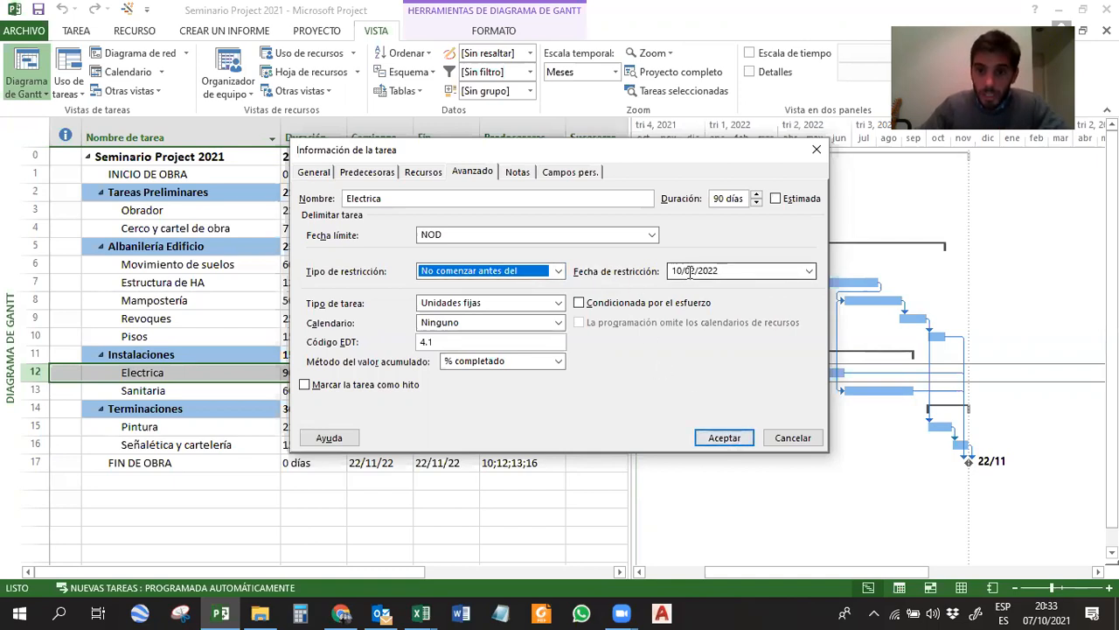
click(724, 437)
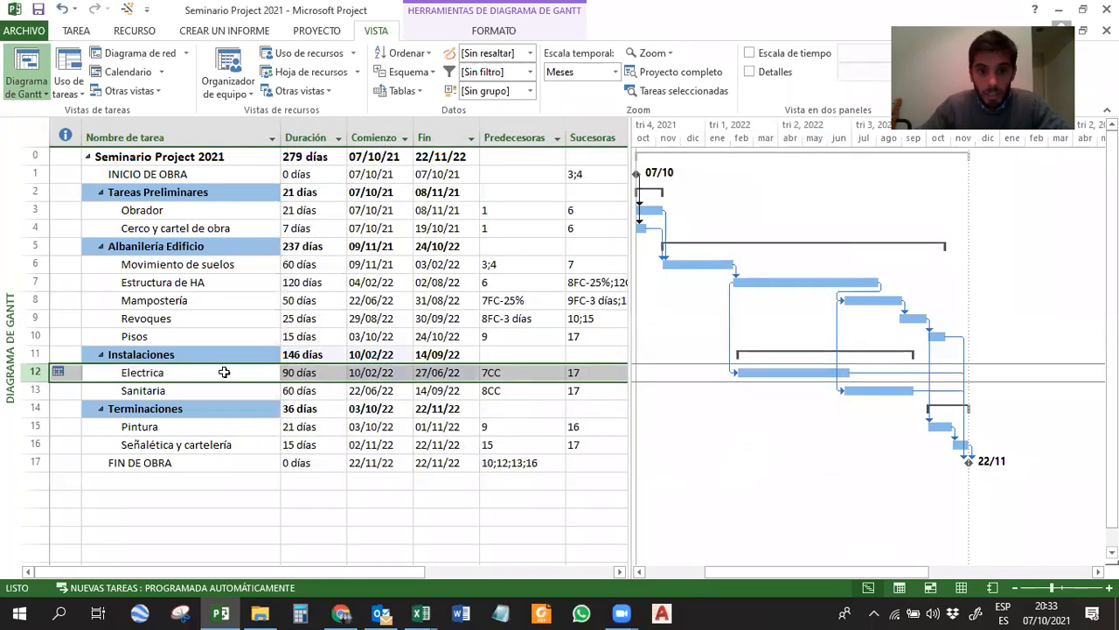
Check the Comienzo, Predecesoras and Indicadores cells of the Electrica task.
click(373, 372)
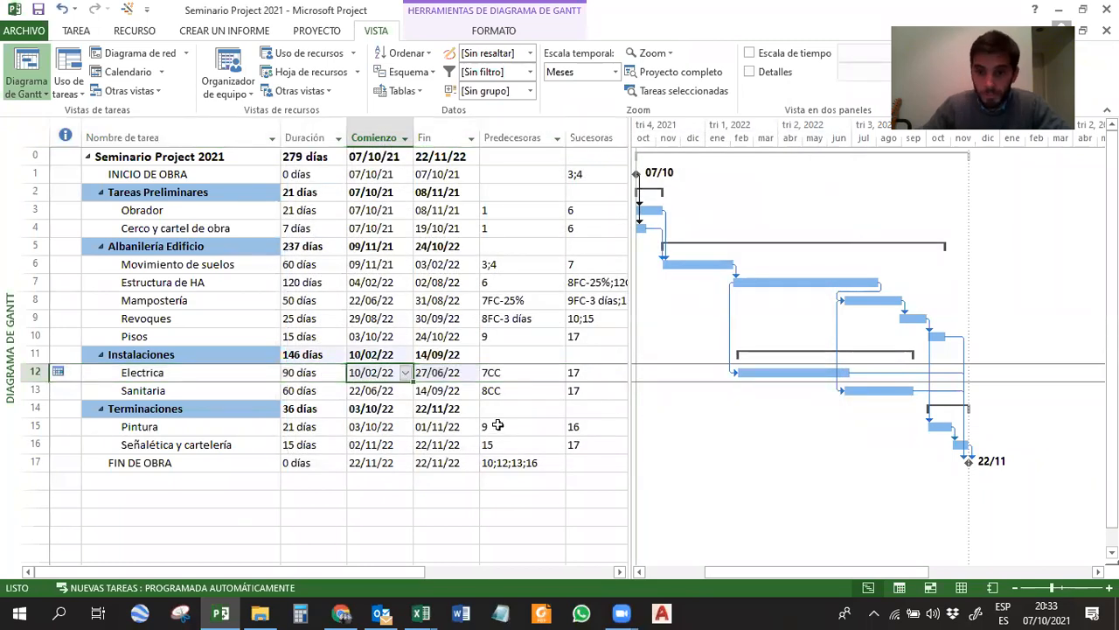
click(510, 374)
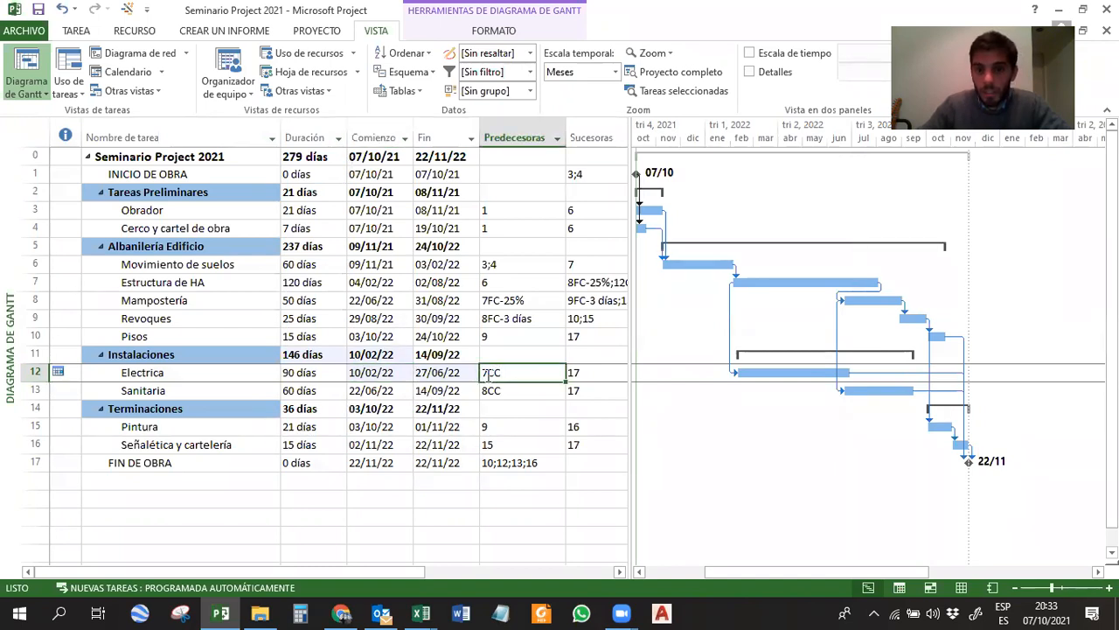
click(390, 373)
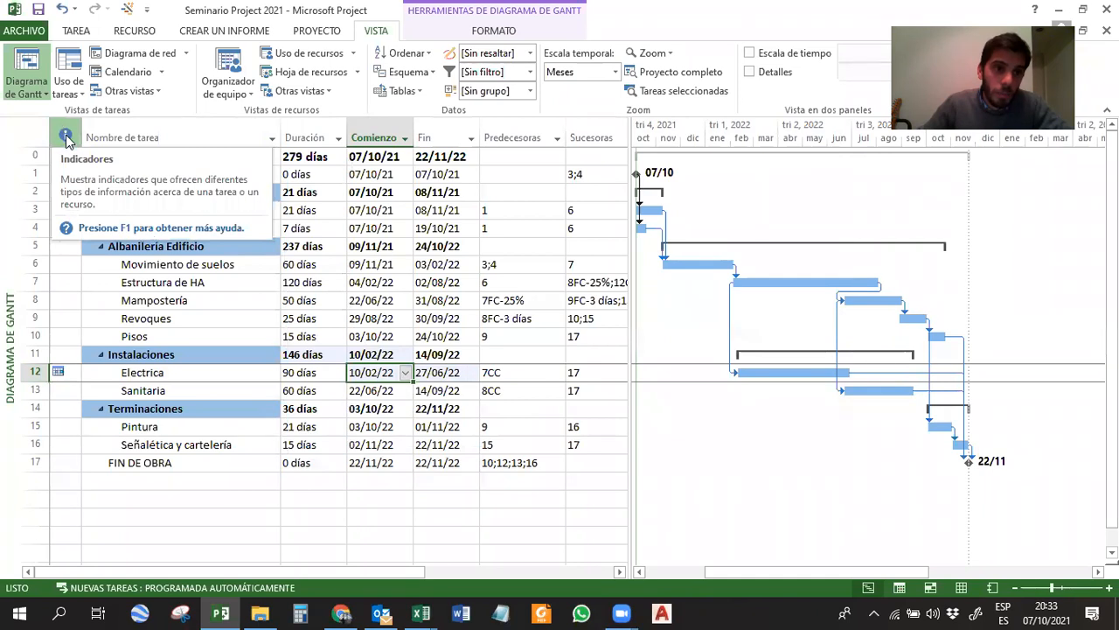
mouse_move(58, 369)
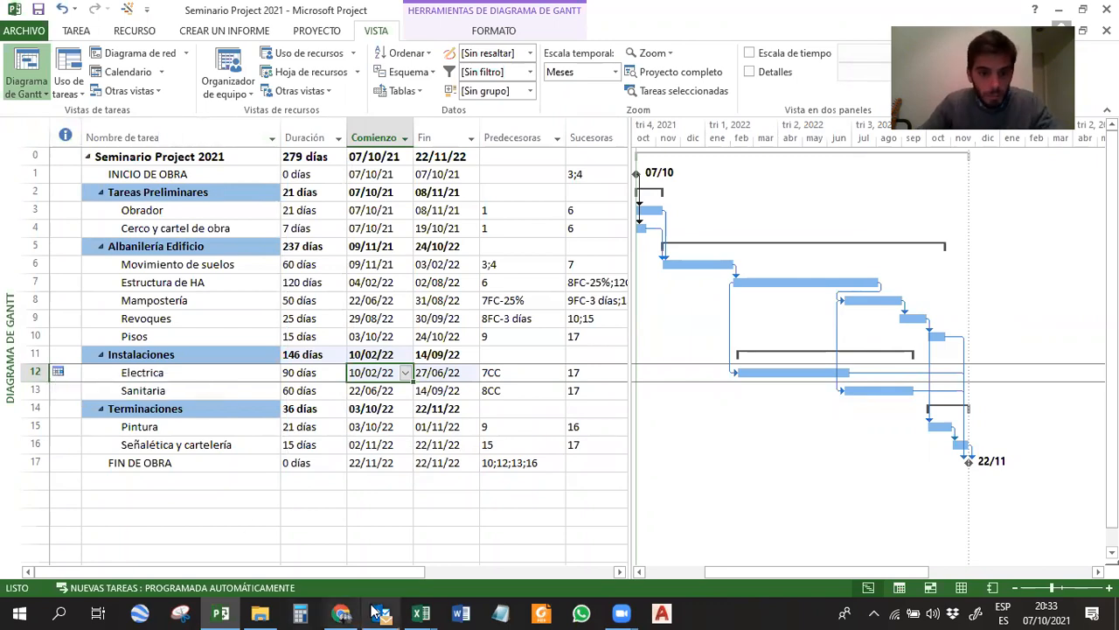
Switch to the Excel workbook and replace the picture on Hoja2 with a screenshot of the Project window showing Electrica's restriction note.
click(421, 612)
click(343, 560)
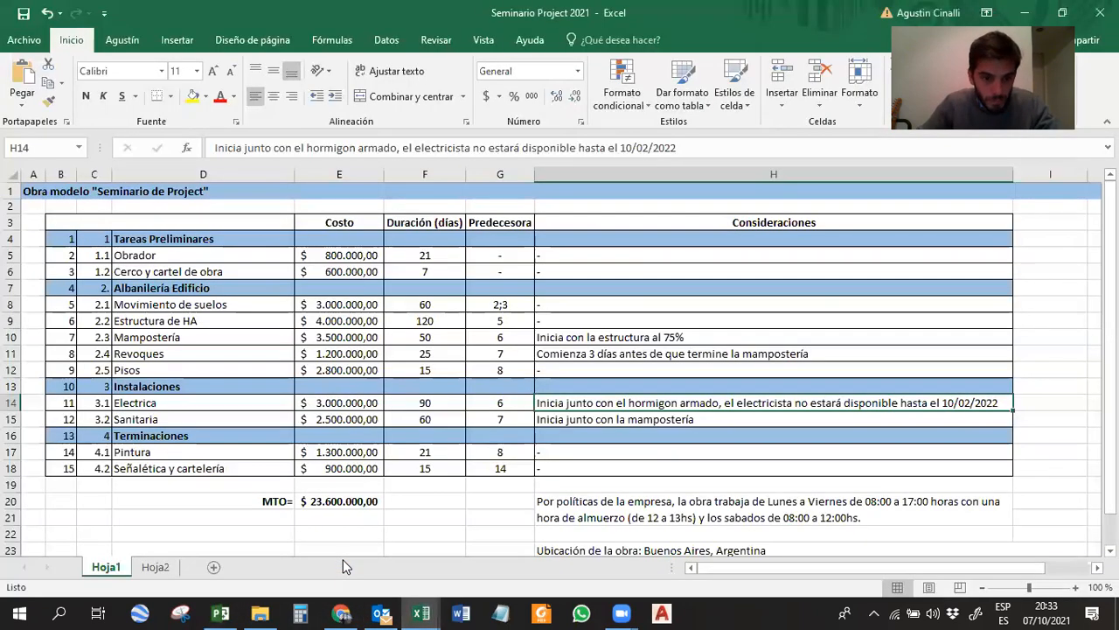
click(156, 567)
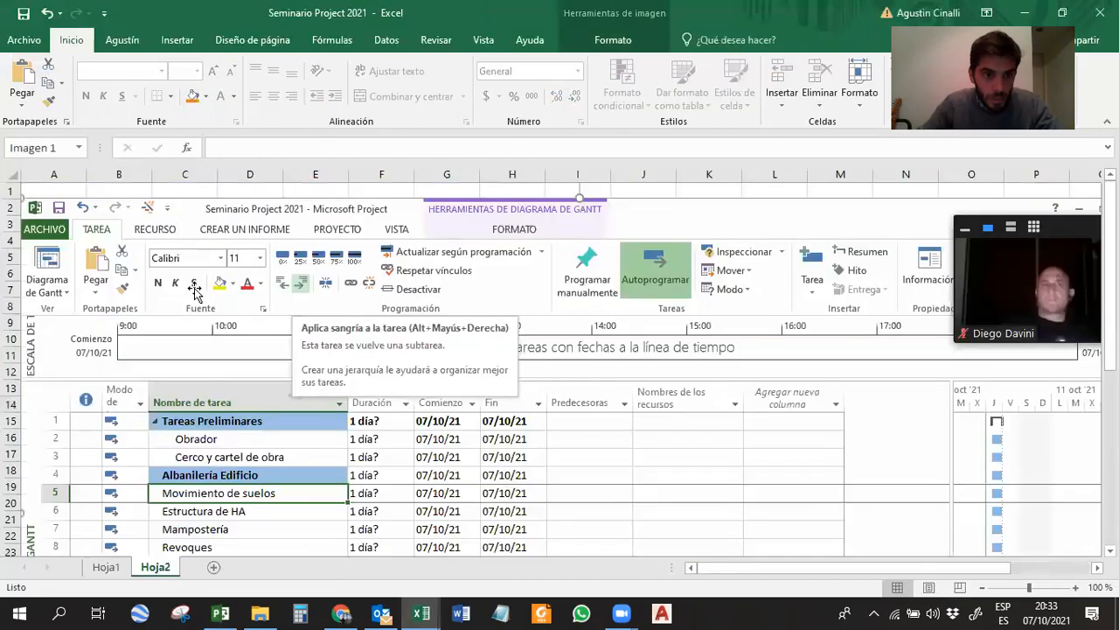
key(Delete)
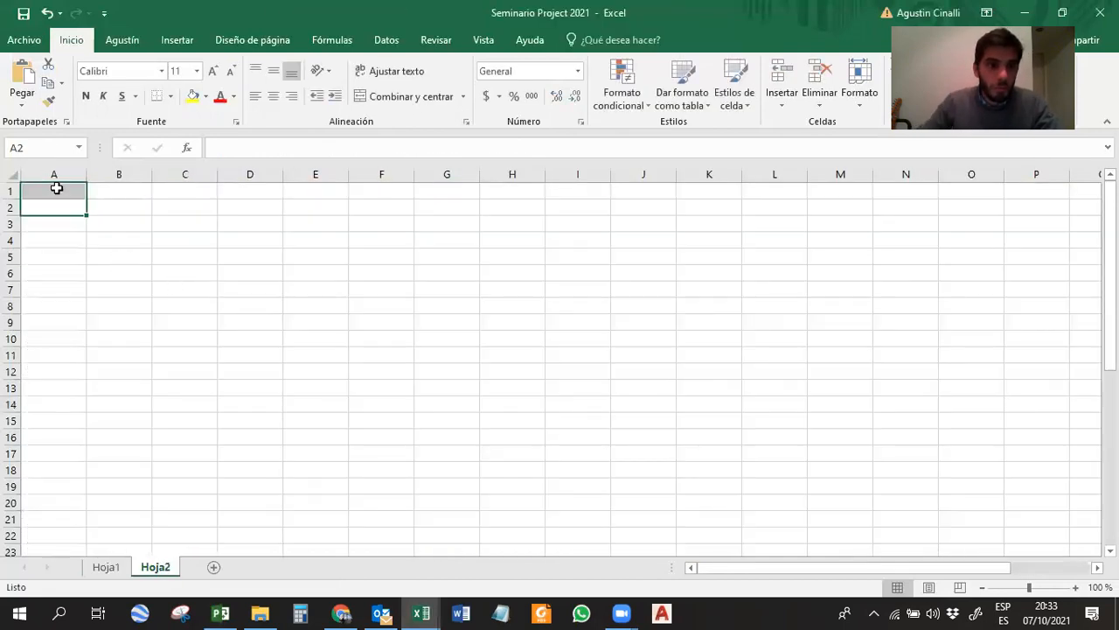
key(ctrl+z)
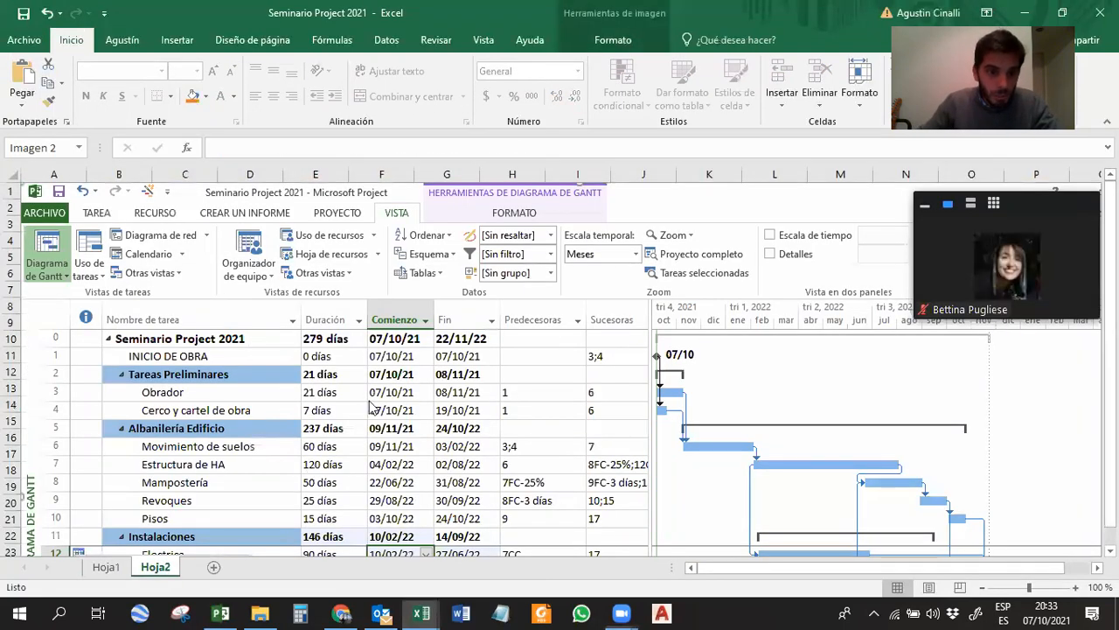
scroll(315, 472, down, 6)
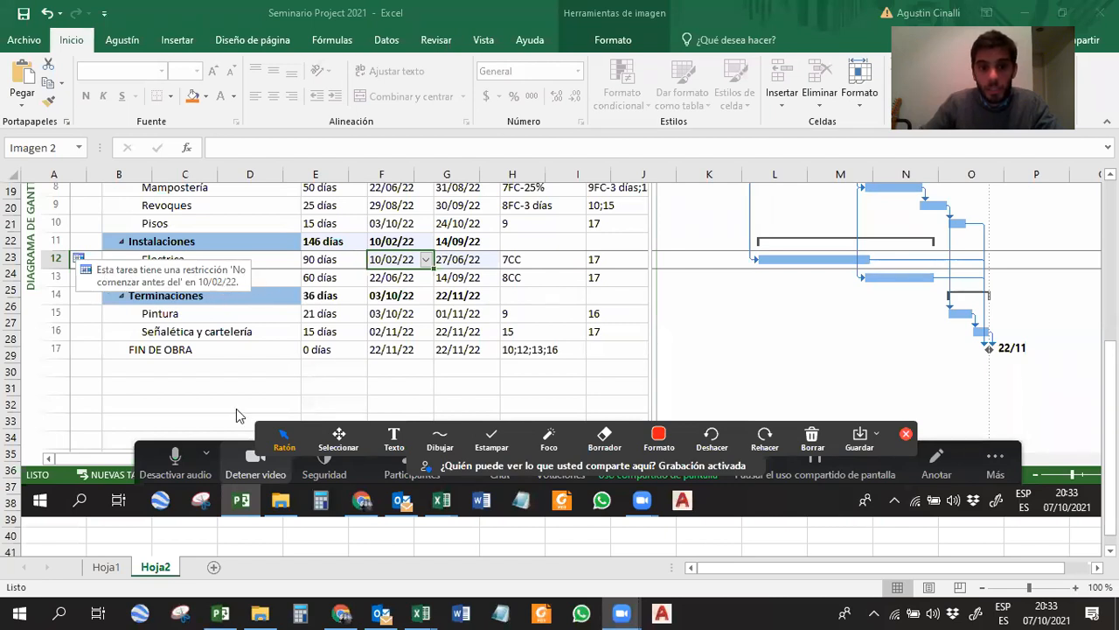
Return to Project and narrow the task table up to the Predecesoras column, fitting the whole schedule in the Gantt chart.
click(223, 612)
click(125, 500)
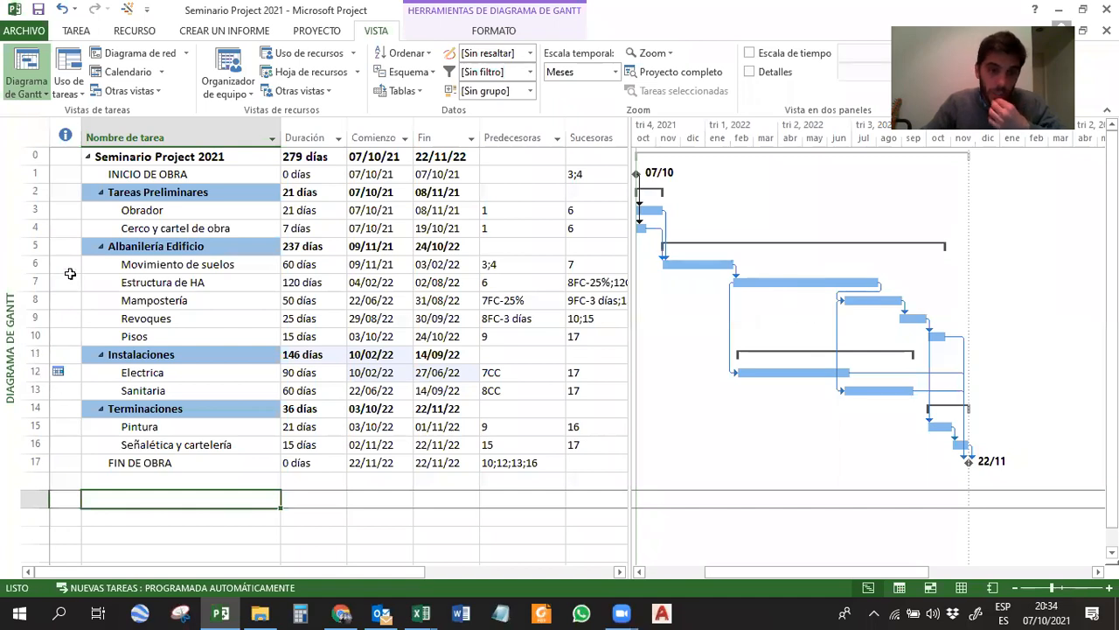
drag(629, 309, 652, 308)
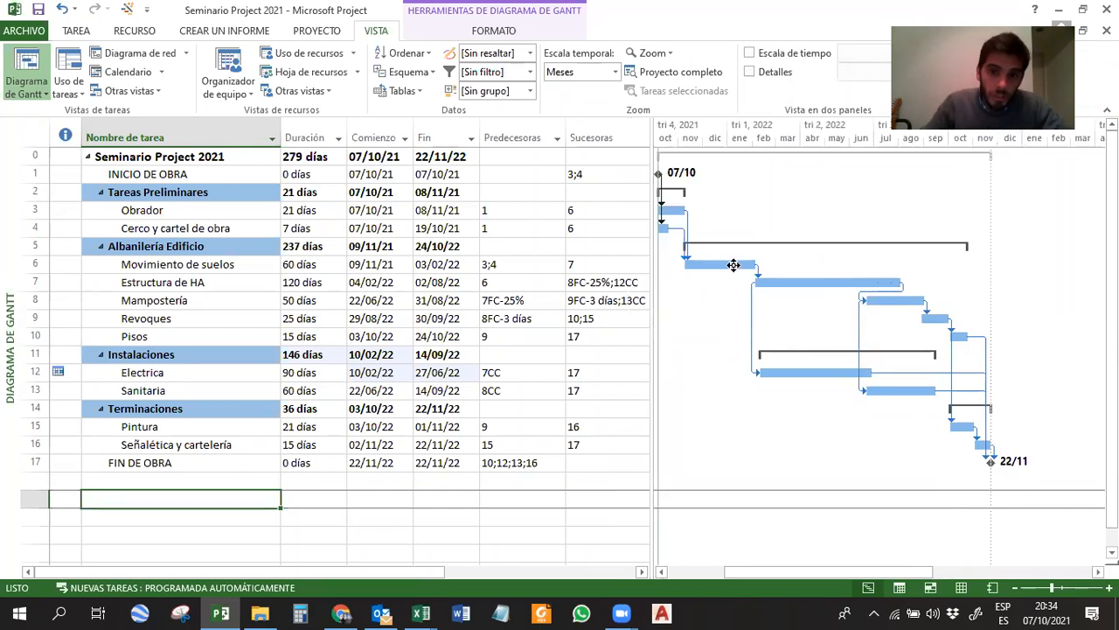
drag(653, 250, 518, 254)
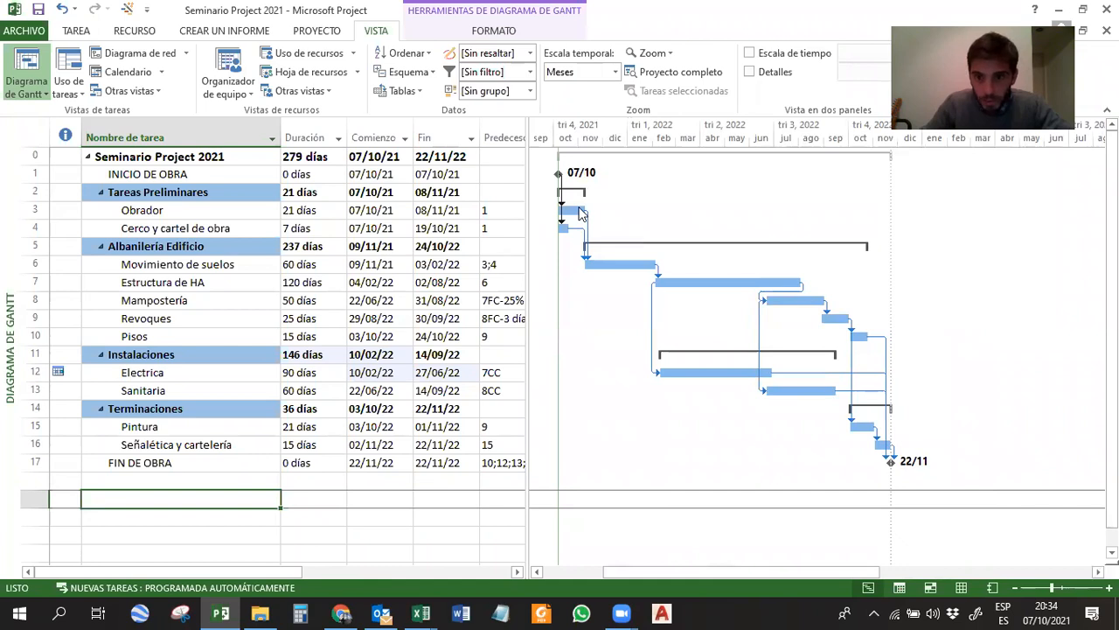
drag(871, 577, 845, 578)
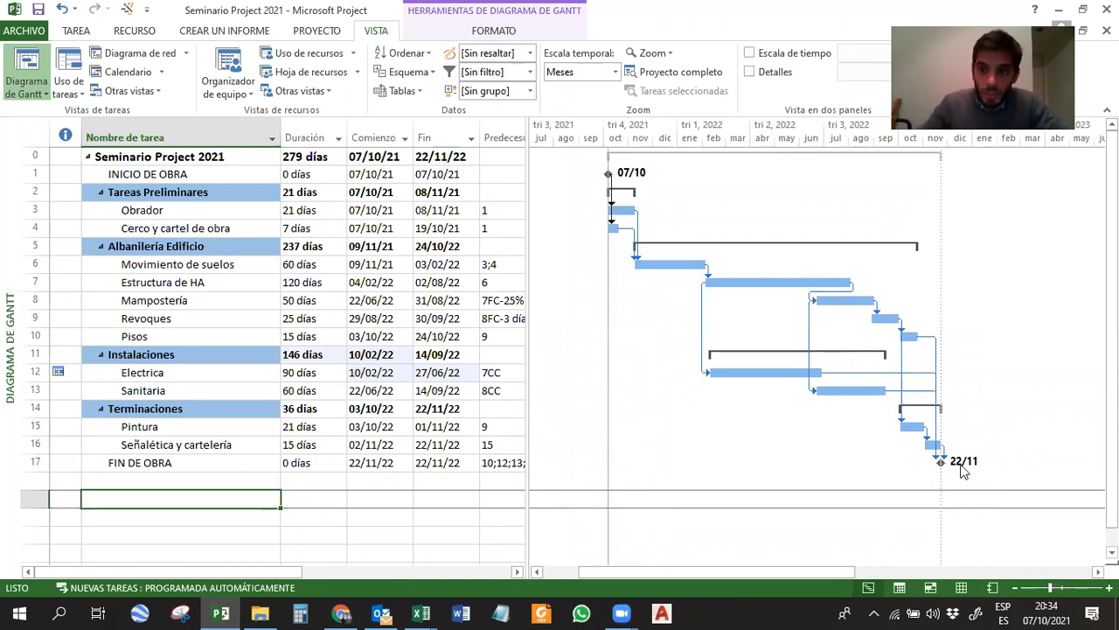
Examine the start date of FIN DE OBRA and the Revoques bar in the Gantt chart.
click(375, 464)
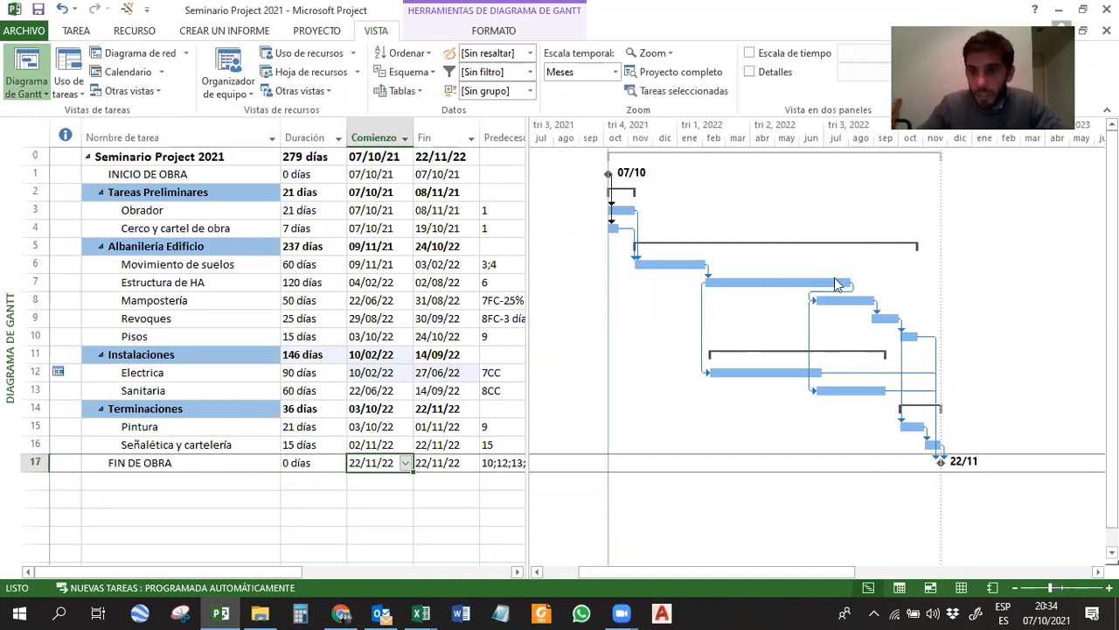
click(813, 436)
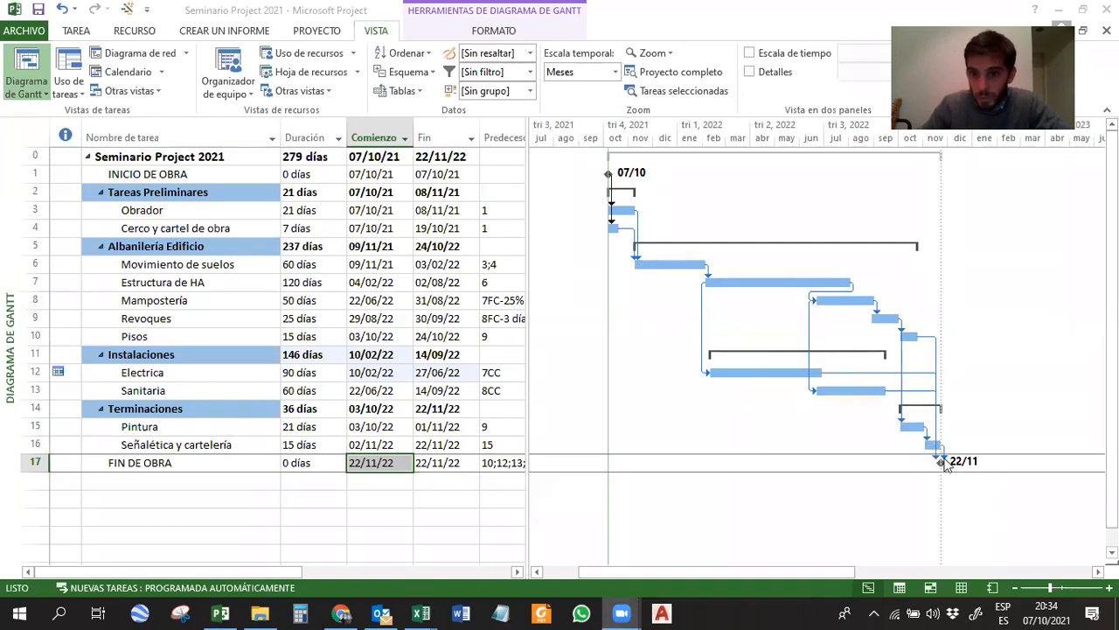
click(882, 318)
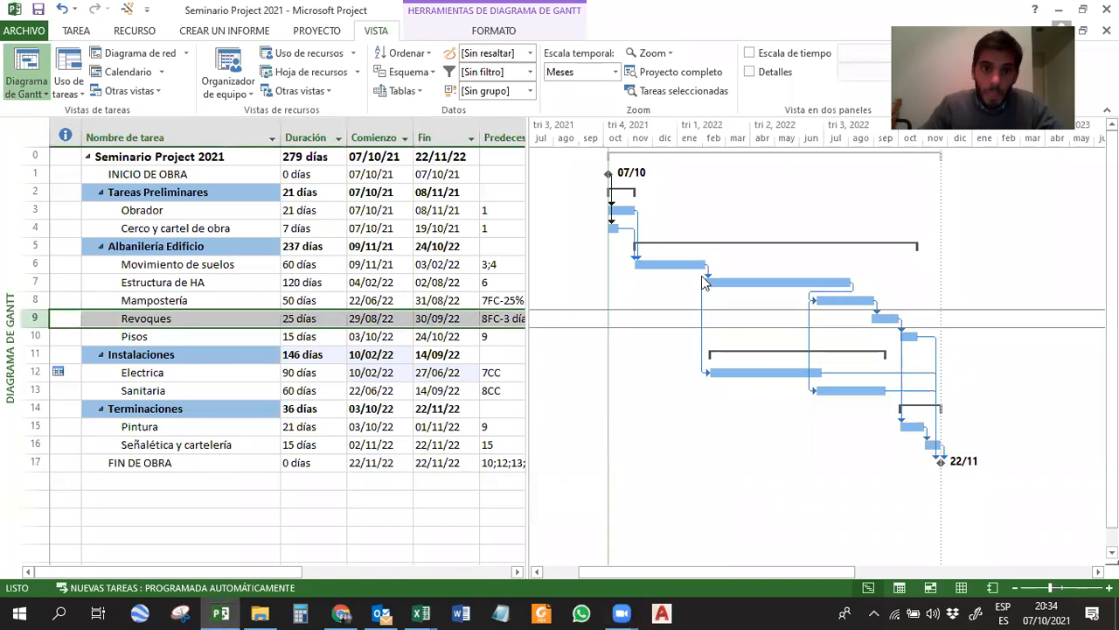
Highlight the critical tasks in the Gantt chart and go through their bars from Estructura de HA to Señalética y cartelería.
click(436, 32)
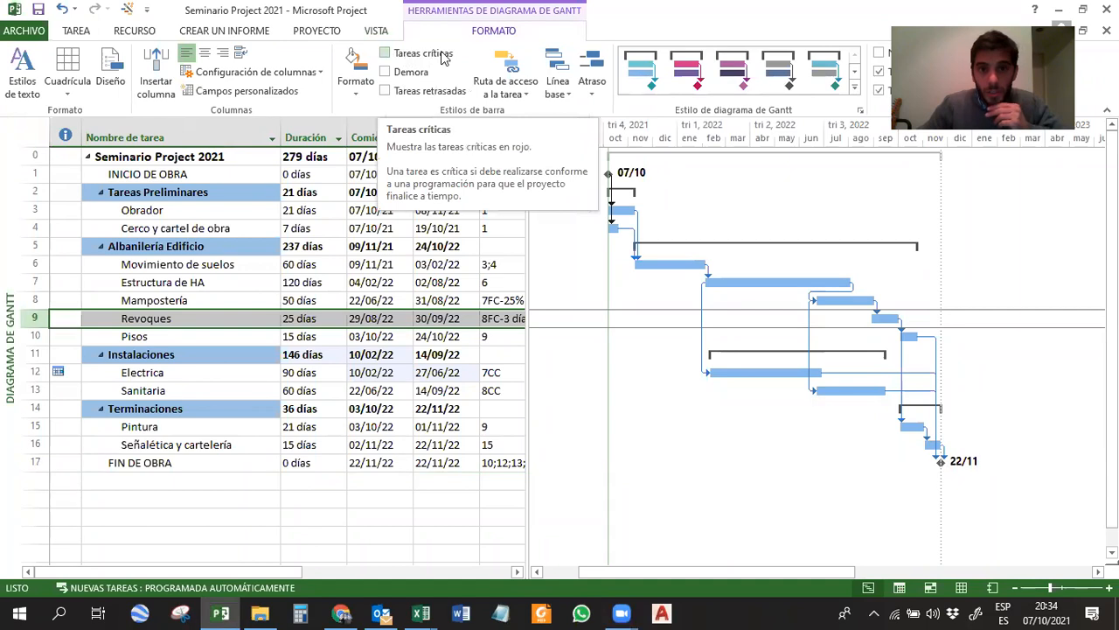
click(430, 56)
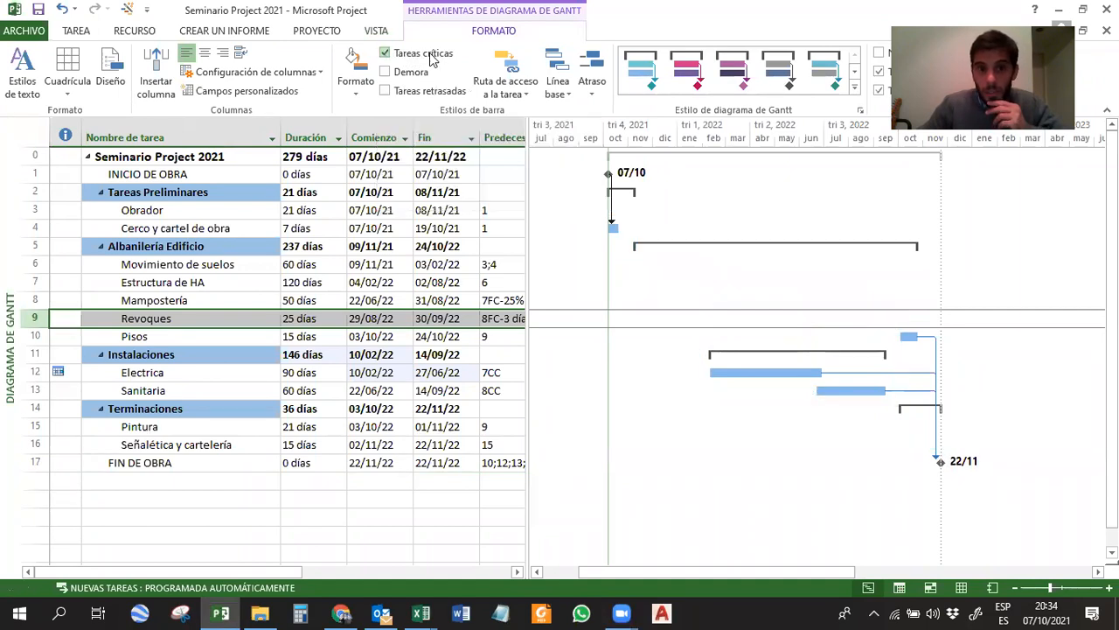
click(795, 282)
click(830, 299)
click(886, 319)
click(914, 425)
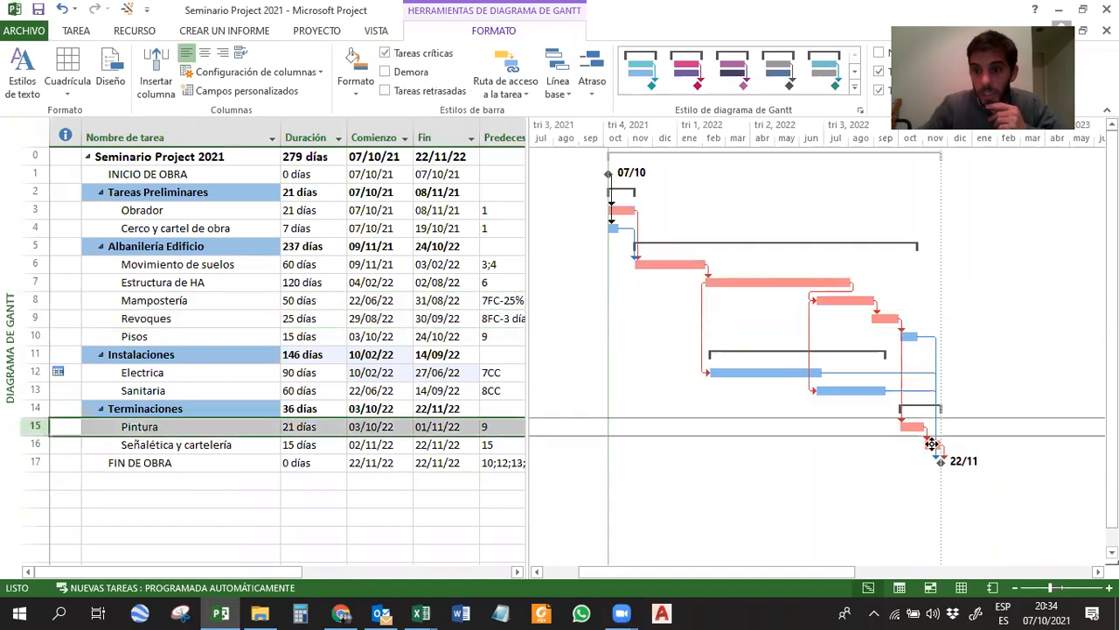
click(932, 443)
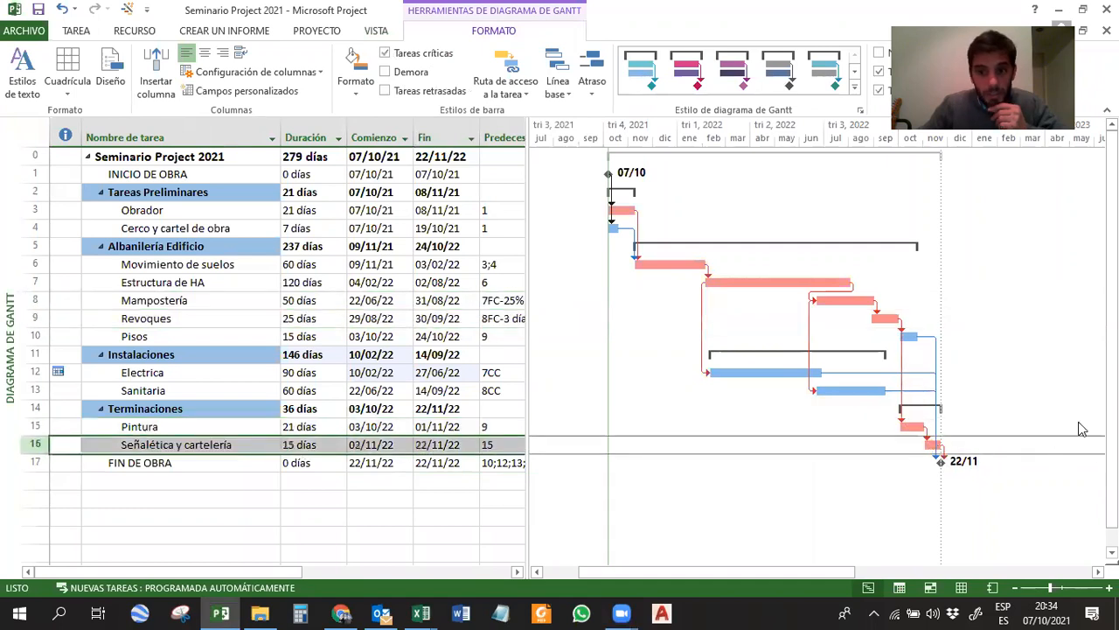
Compare the non-critical tasks Electrica and Sanitaria with the critical tasks Estructura de HA and Mampostería leading to FIN DE OBRA.
click(138, 372)
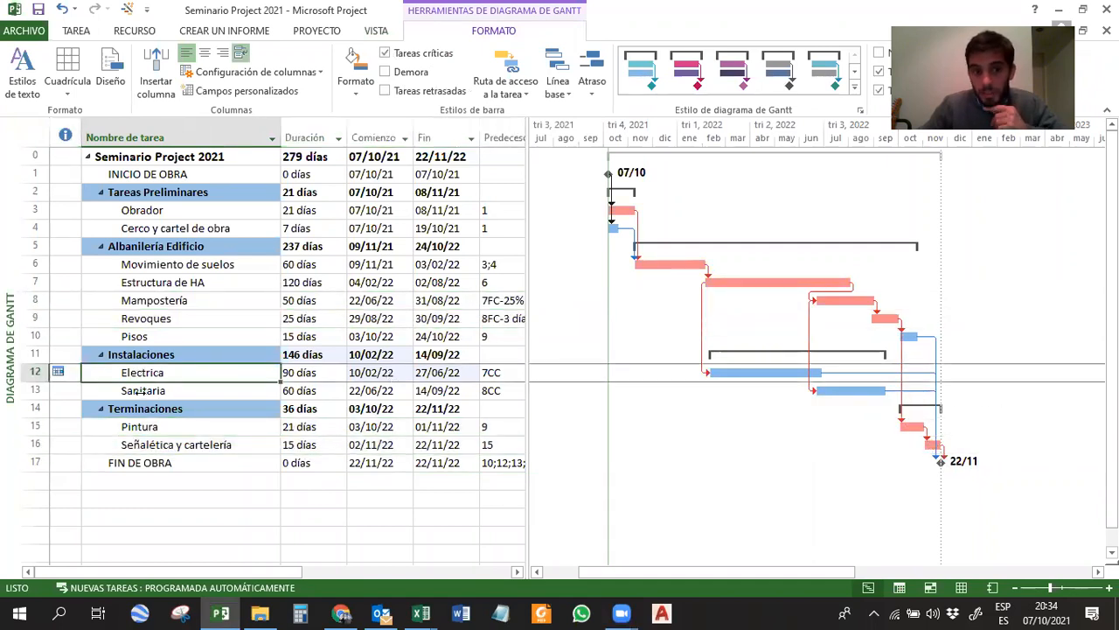
drag(141, 392, 206, 392)
key(ctrl+z)
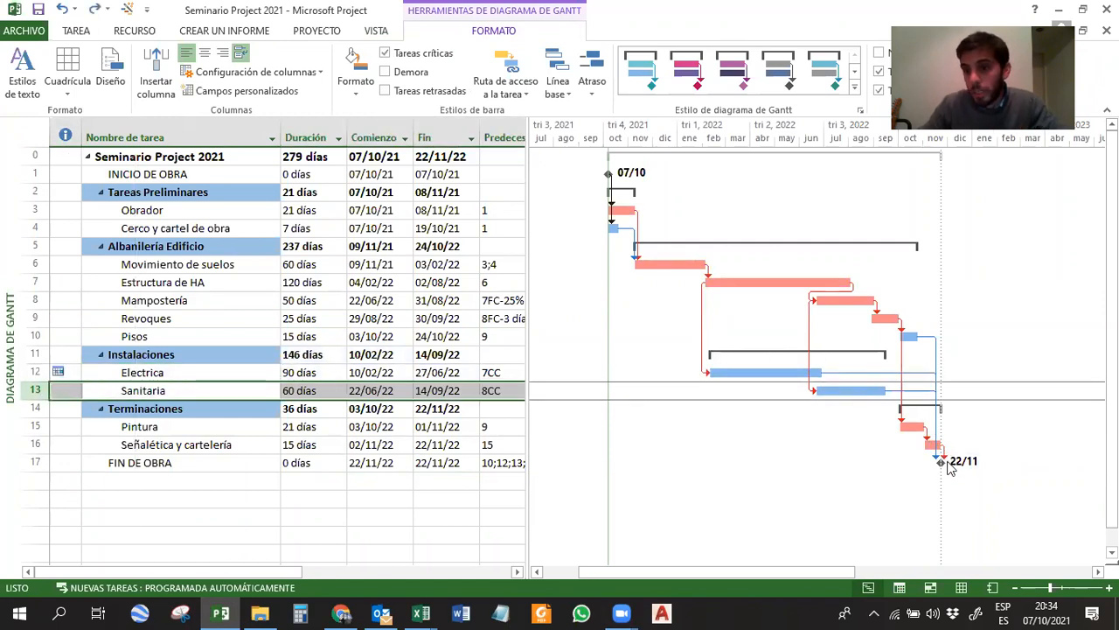
click(781, 283)
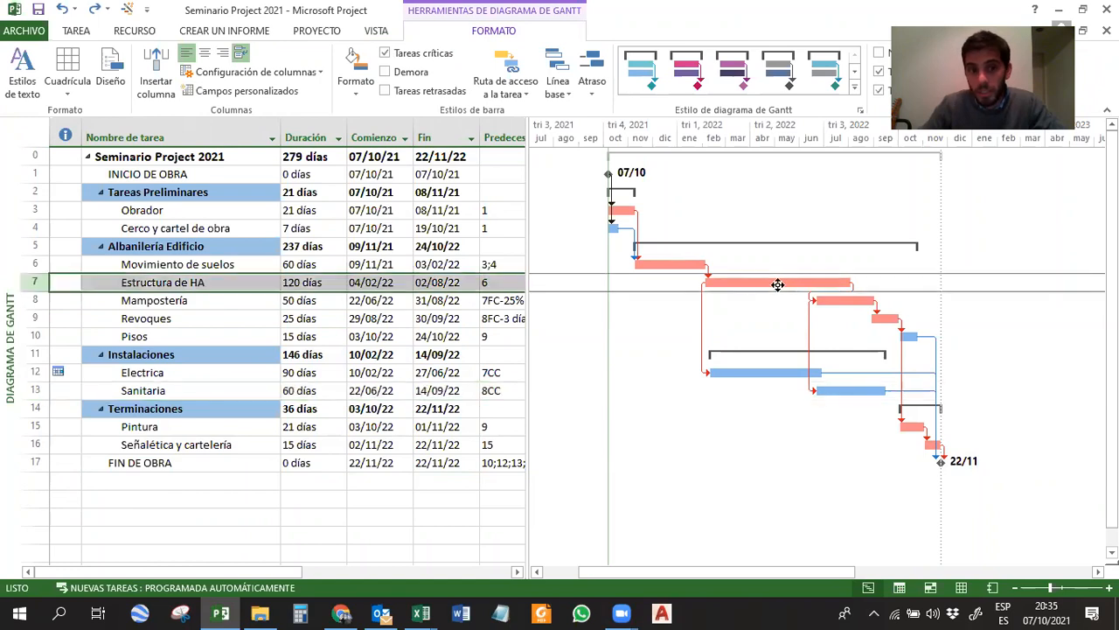
click(857, 300)
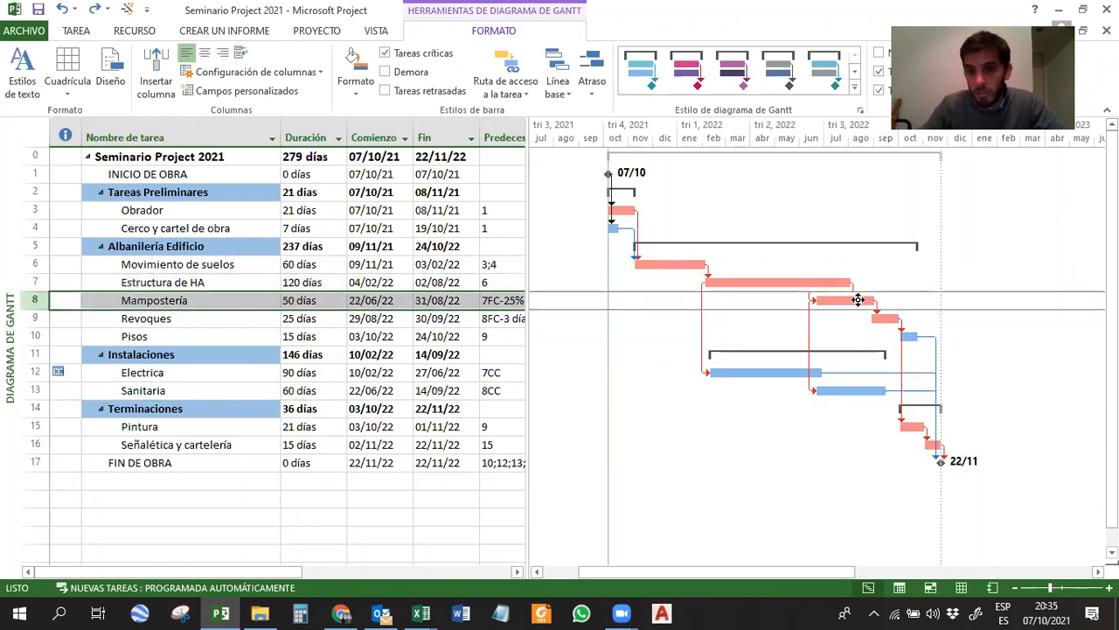
click(941, 462)
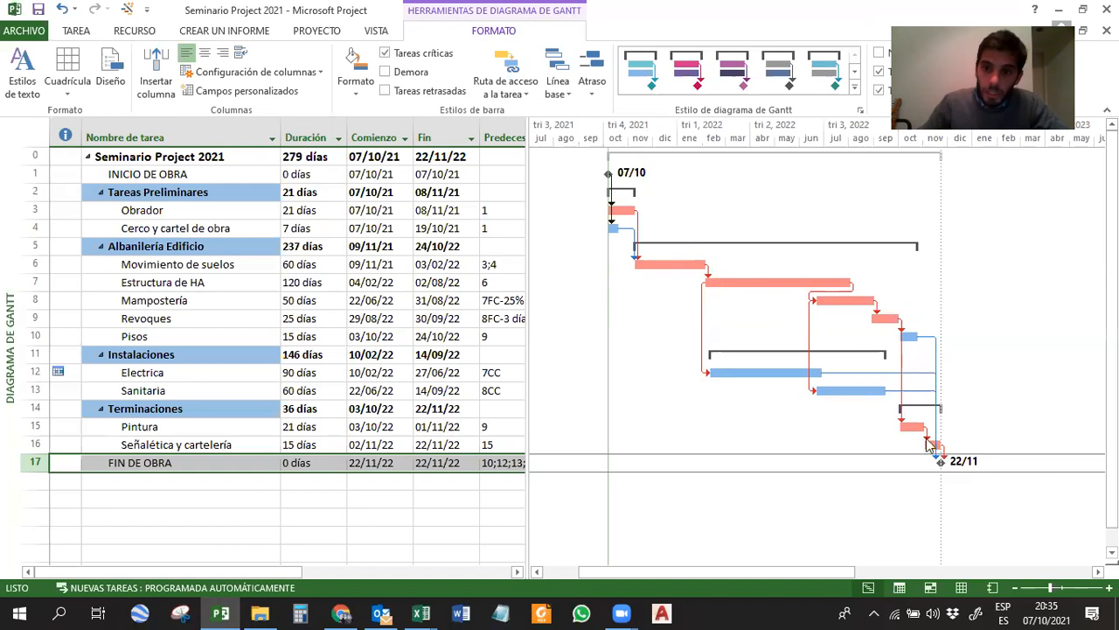
Insert a Margen de demora total column before the Duración column in the task table.
right_click(311, 140)
click(358, 249)
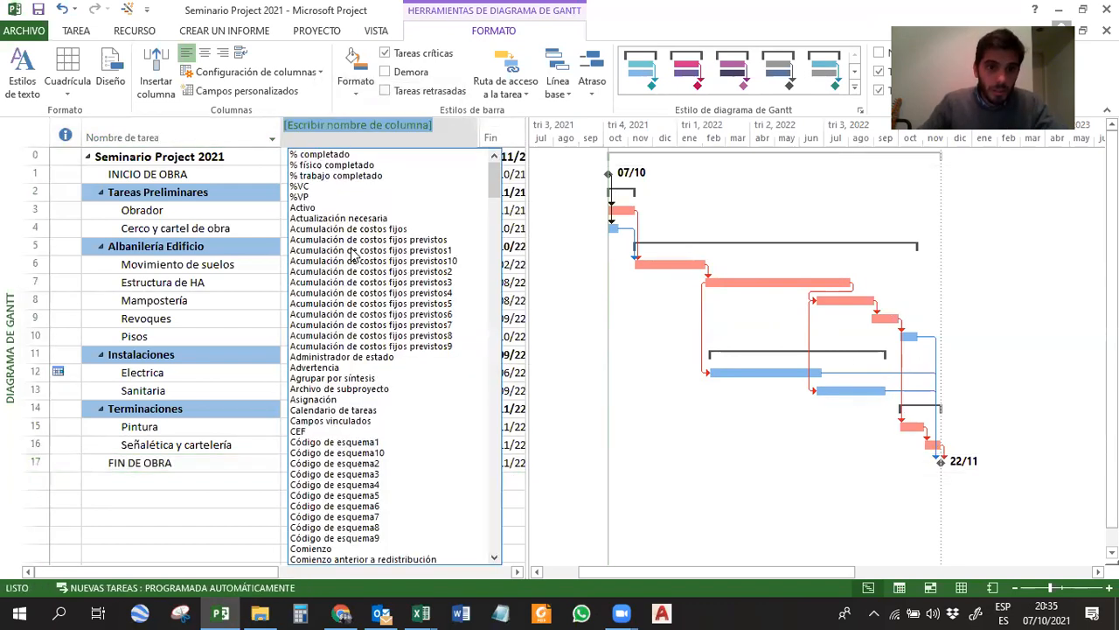
text(margen de demora total)
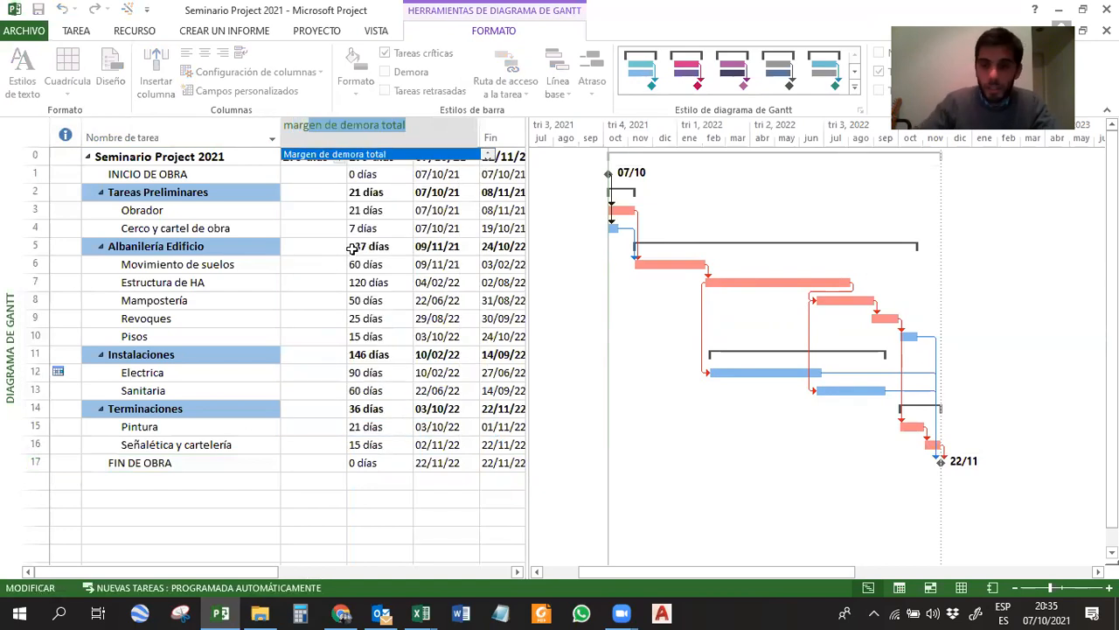
key(Return)
click(308, 170)
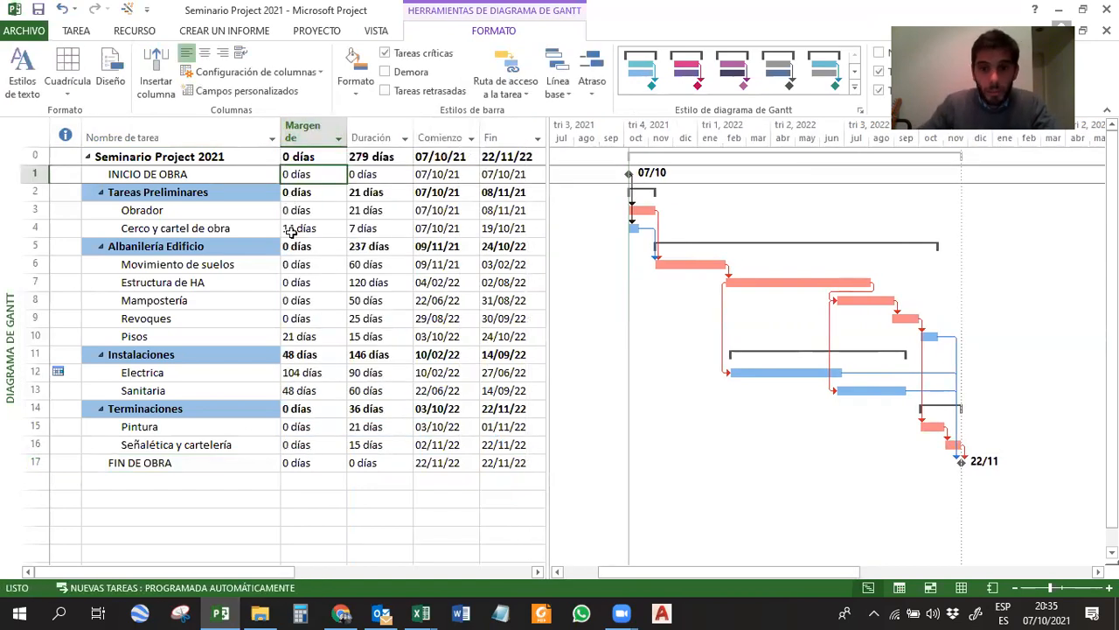
Insert a Demora permisible column before the total slack column.
right_click(319, 133)
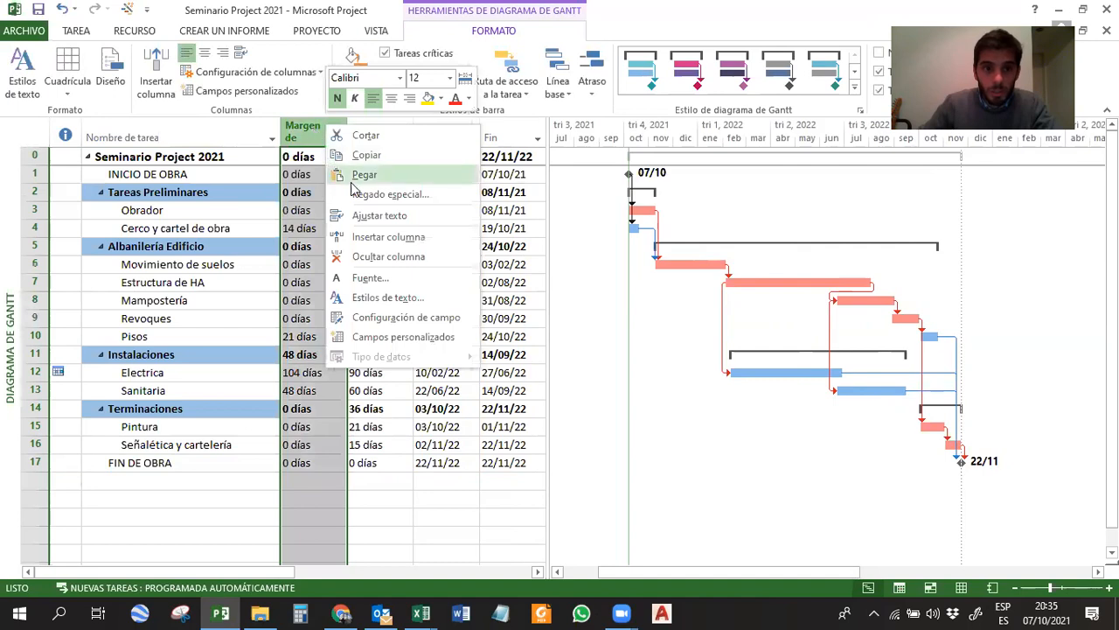
click(374, 238)
text(demora de comienzo)
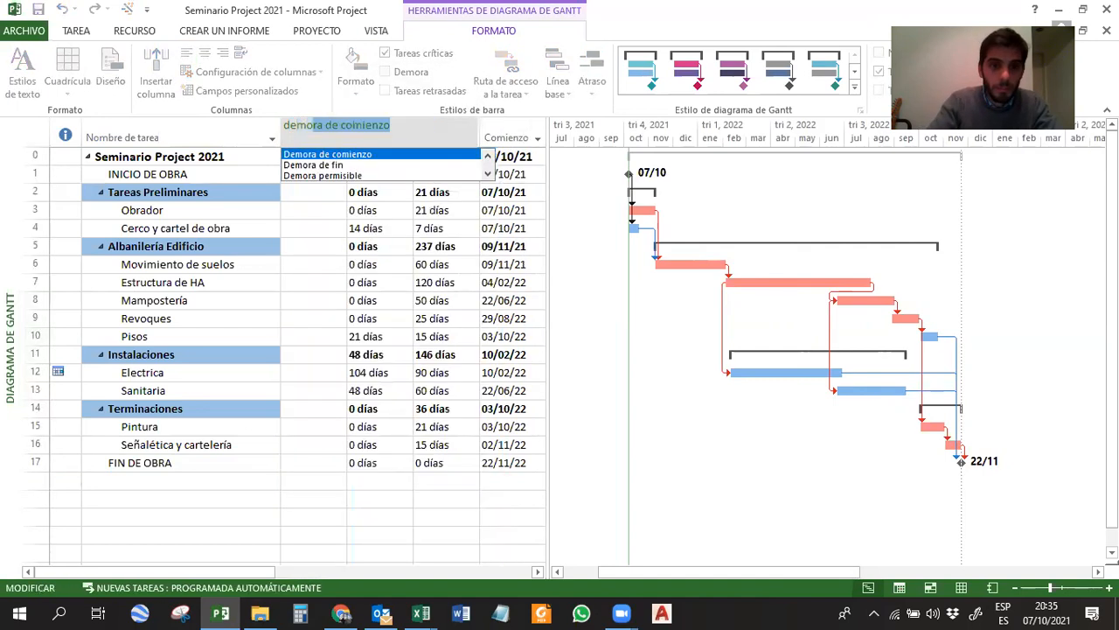
click(328, 176)
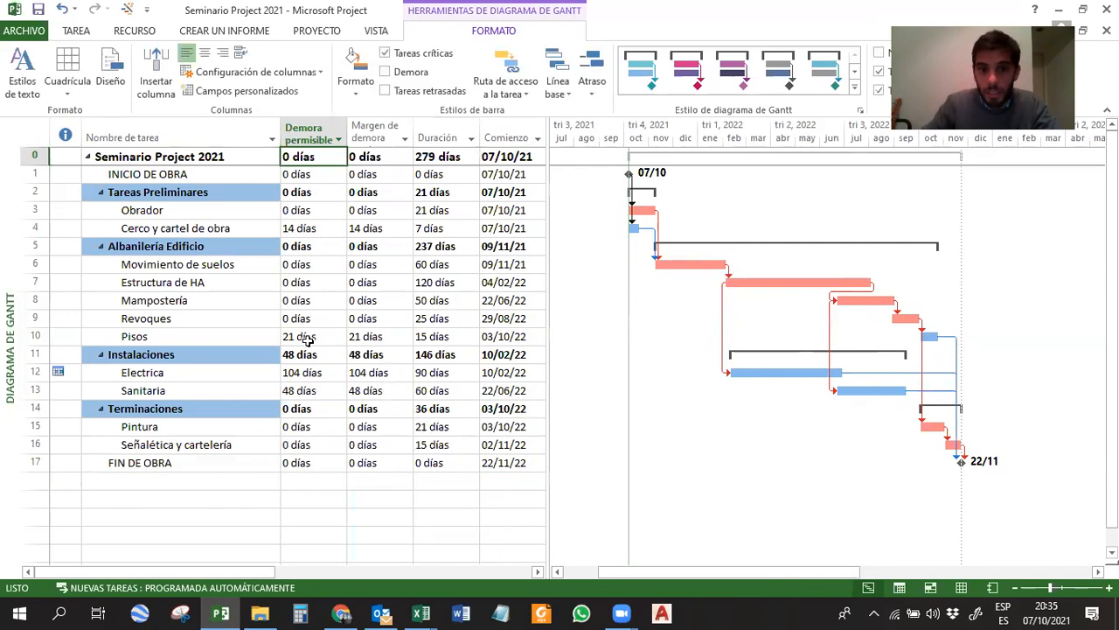
Examine the slack of Electrica and Sanitaria in the table against their bars in the Gantt chart.
click(789, 372)
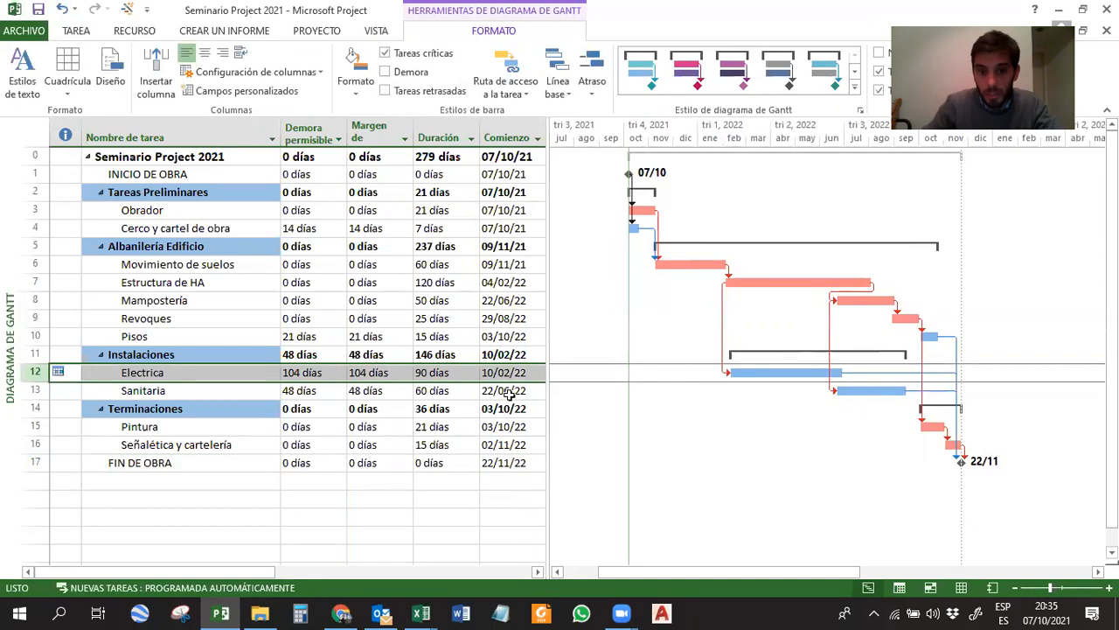
click(297, 390)
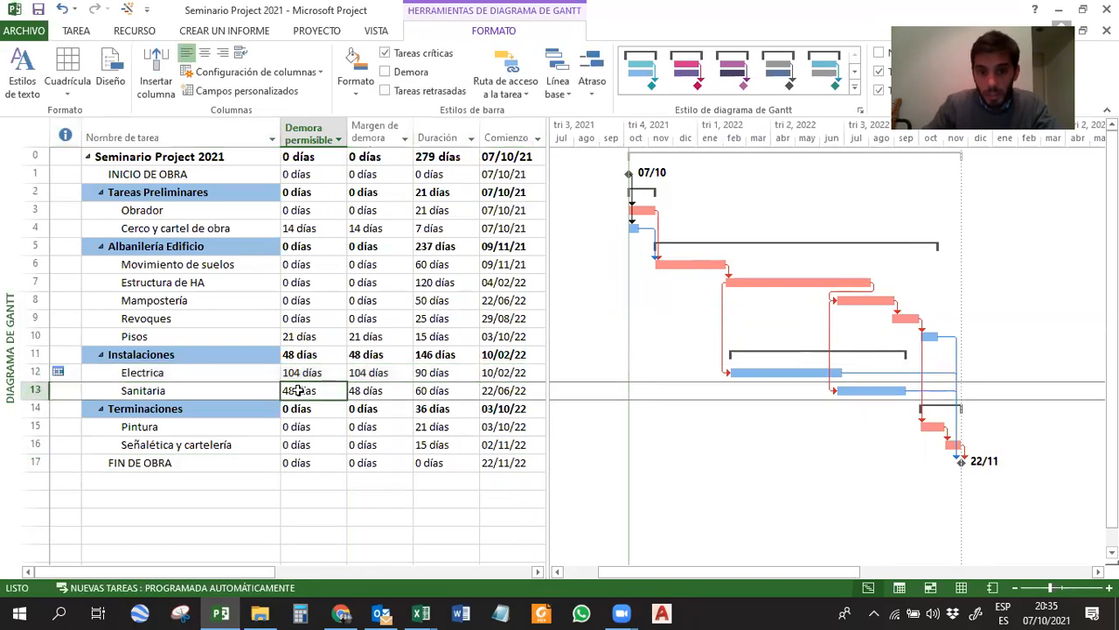
click(876, 393)
Hide the Demora permisible and Margen de demora total columns together.
drag(310, 132, 368, 131)
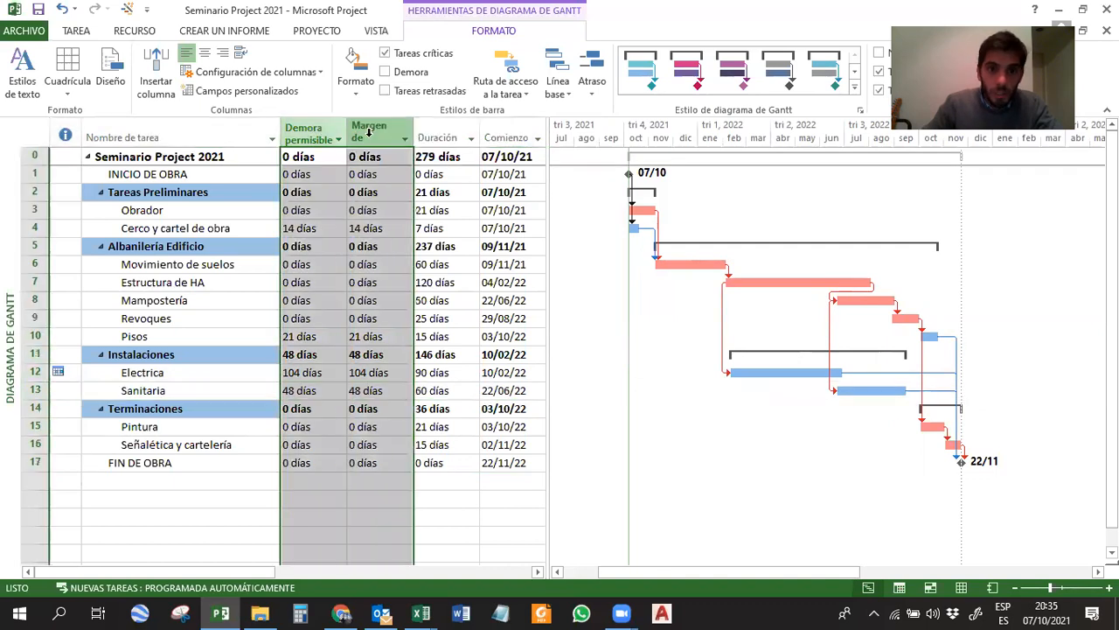
right_click(368, 132)
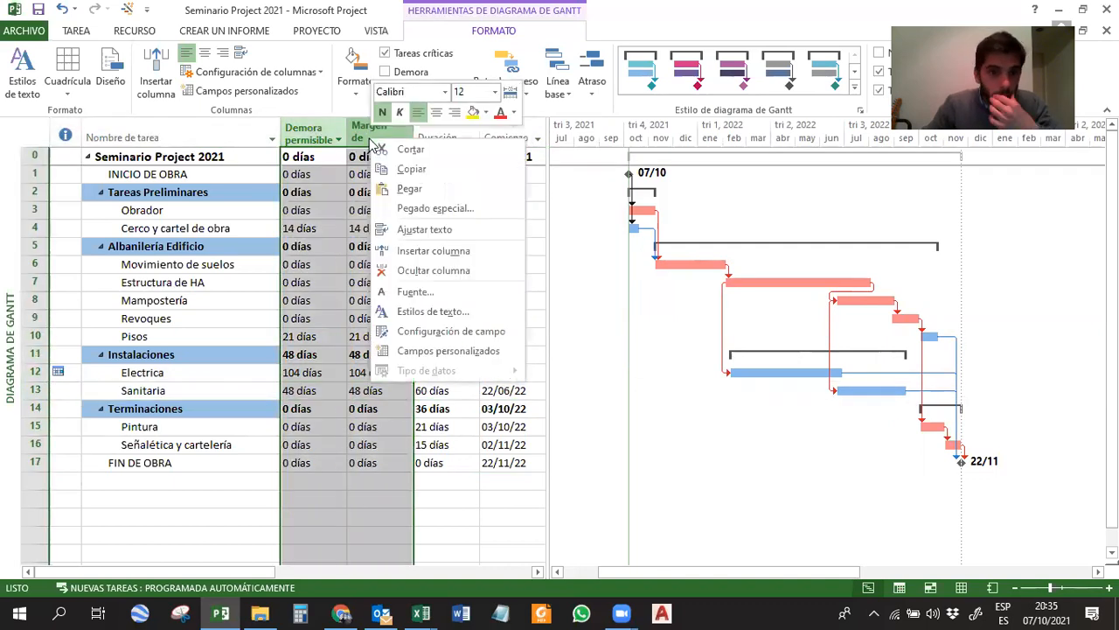
click(415, 272)
click(481, 278)
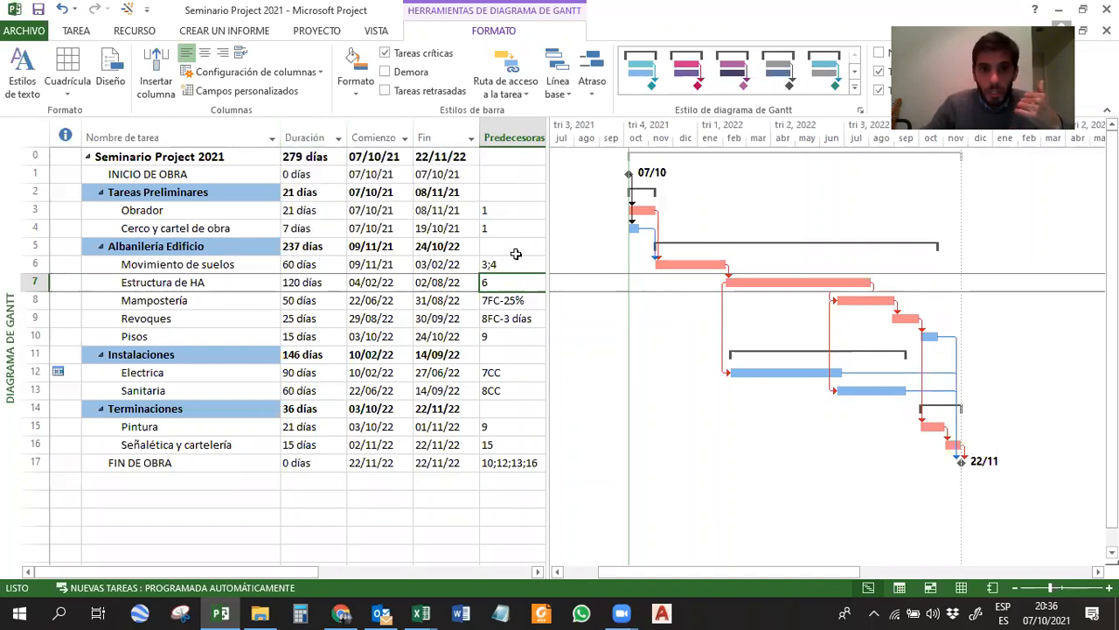
Widen the task table past the Predecesoras column and insert a Costo column before Duración.
drag(547, 232, 596, 232)
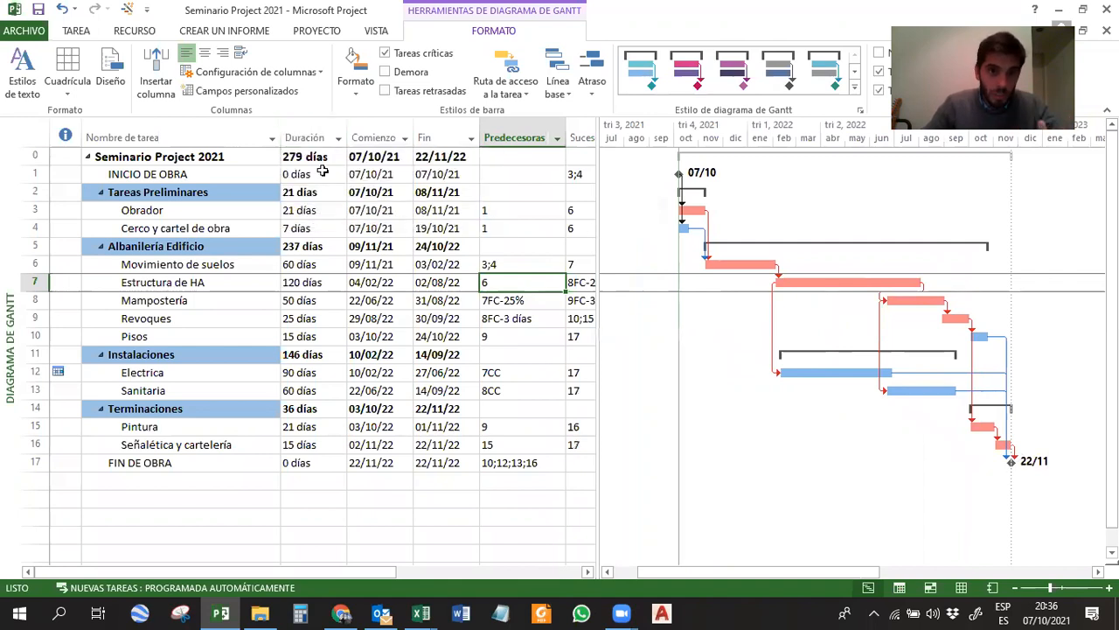
click(306, 132)
right_click(306, 131)
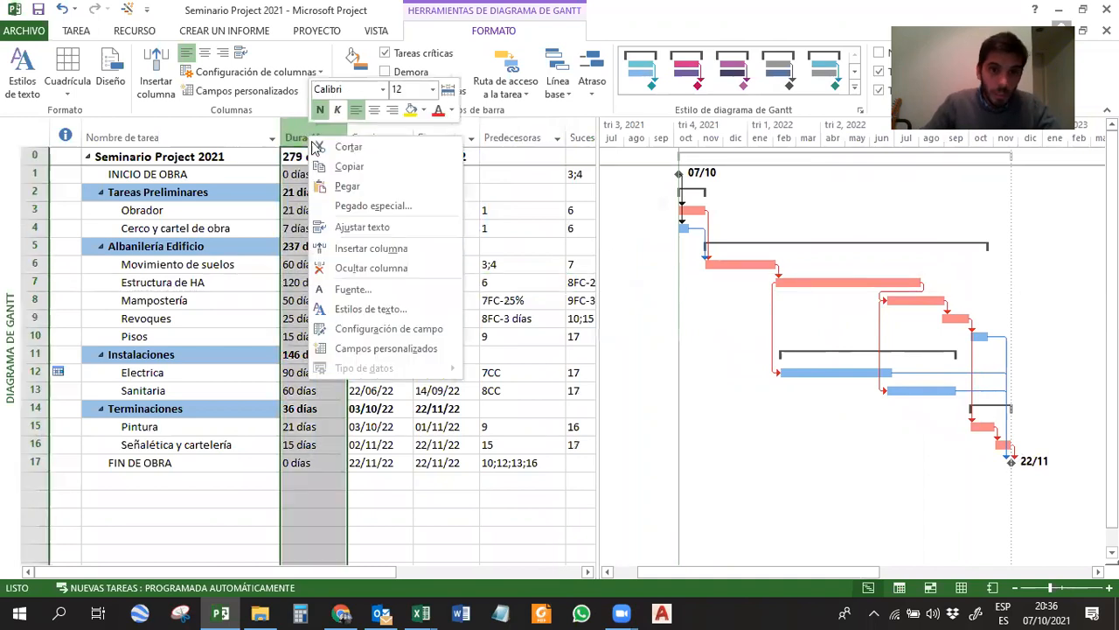
click(361, 250)
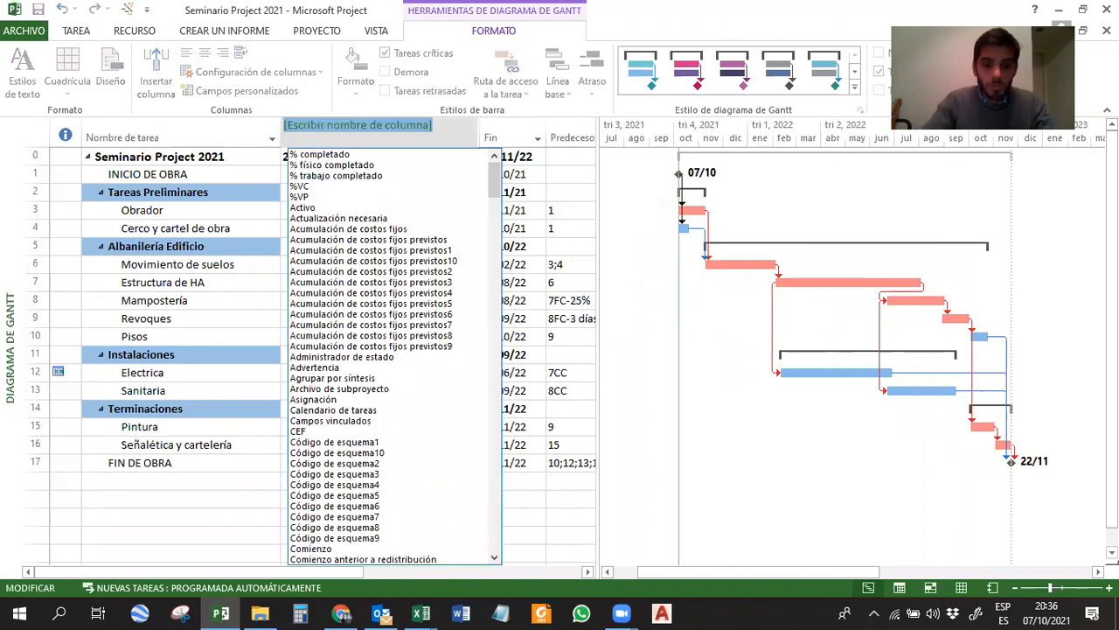
text(costo)
key(Return)
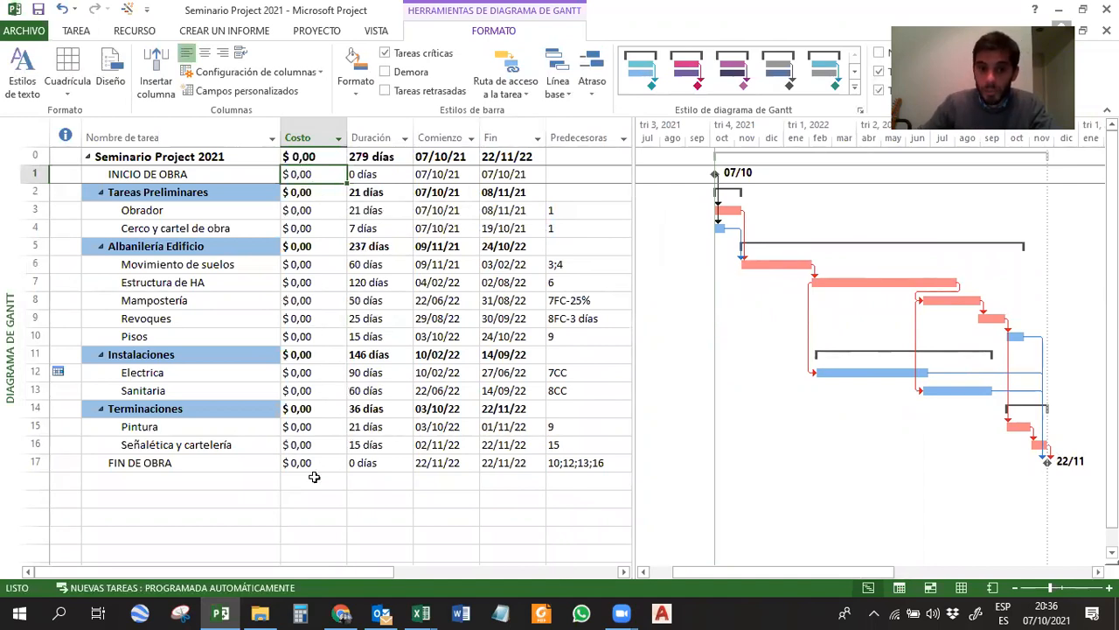
Place Project side by side with the Seminario Project 2021 Excel workbook and show its cost table on Hoja1.
click(294, 209)
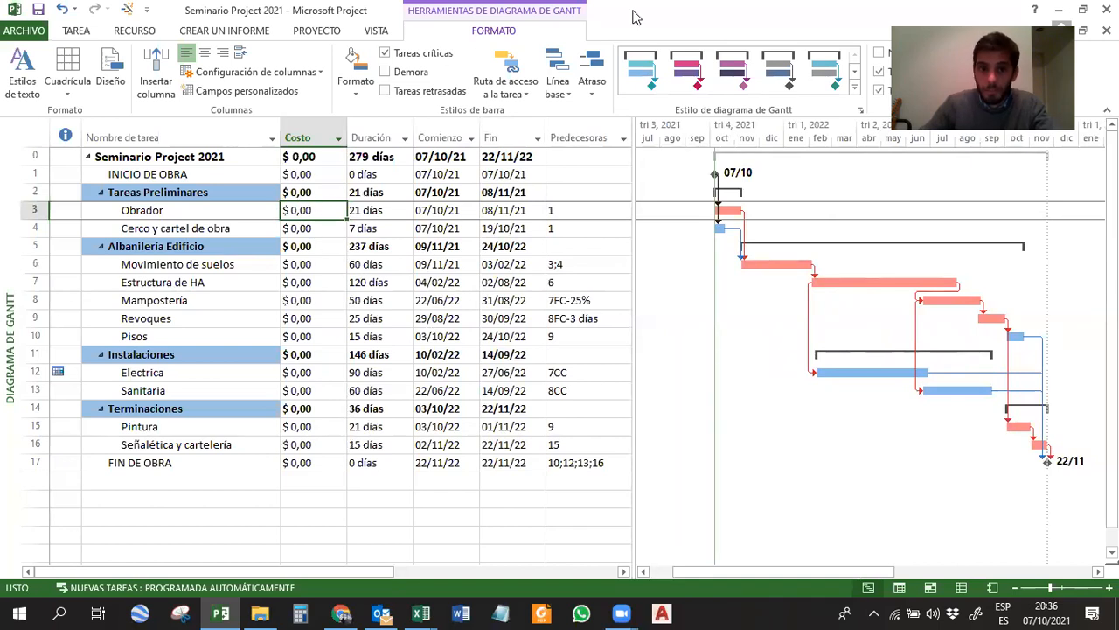
drag(659, 17, 1, 181)
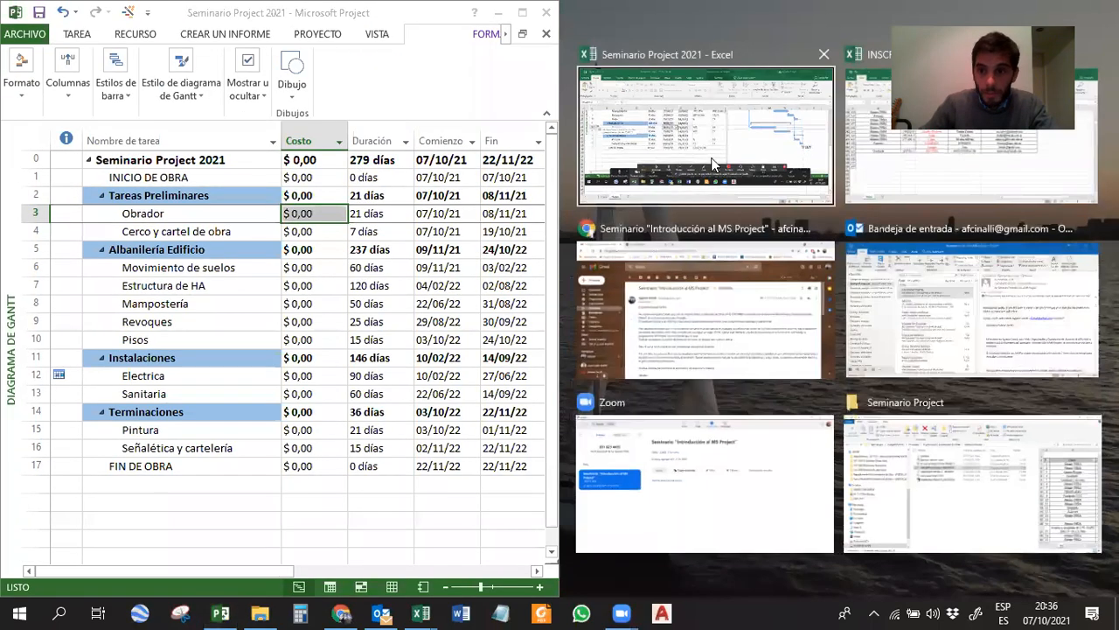
click(750, 170)
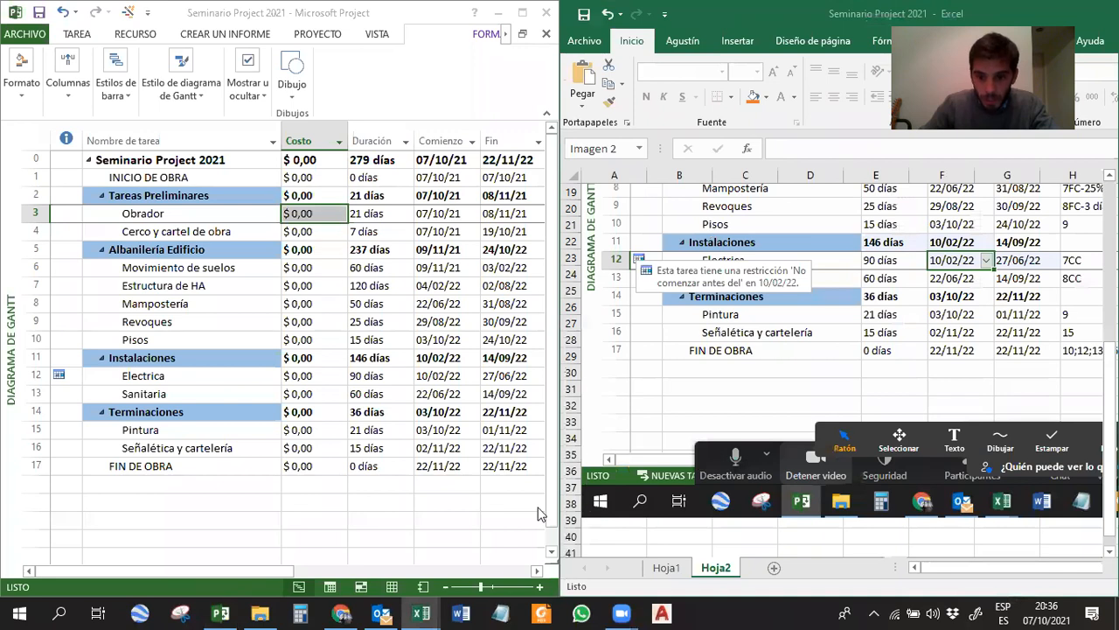
click(646, 561)
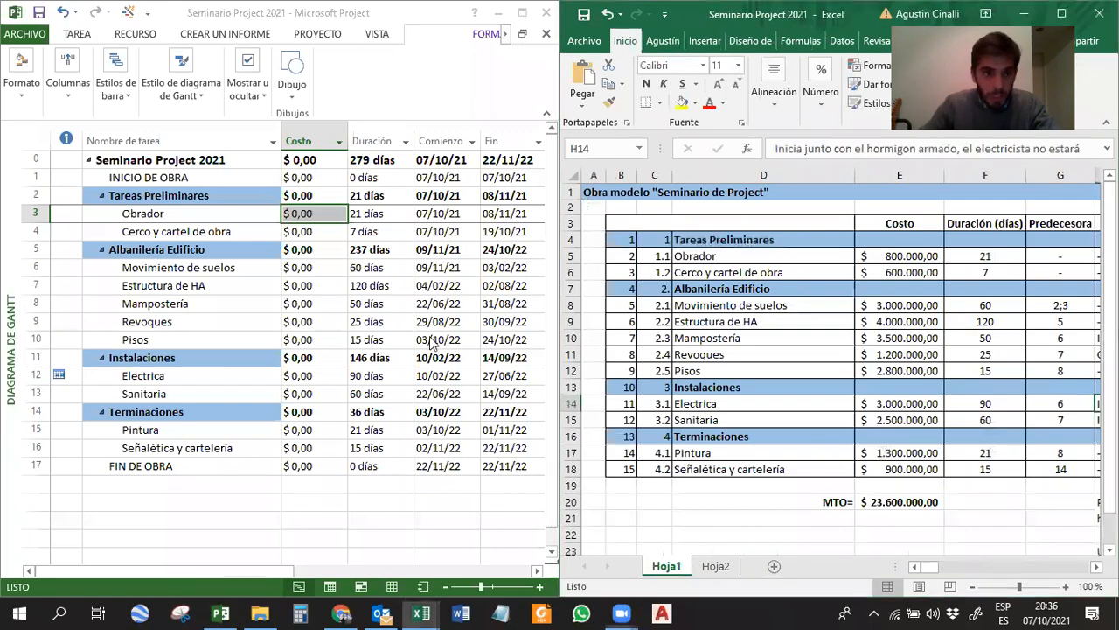
Enter a cost of 800000 for Obrador and 600000 for Cerco y cartel de obra in Project.
click(314, 213)
text(800000)
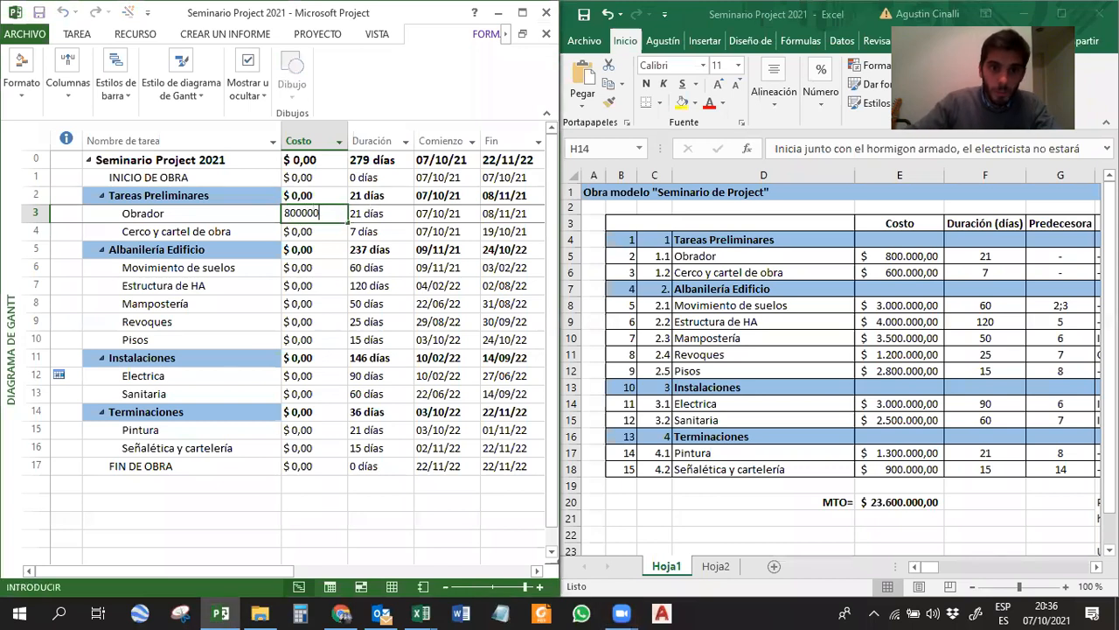
key(Return)
text(6)
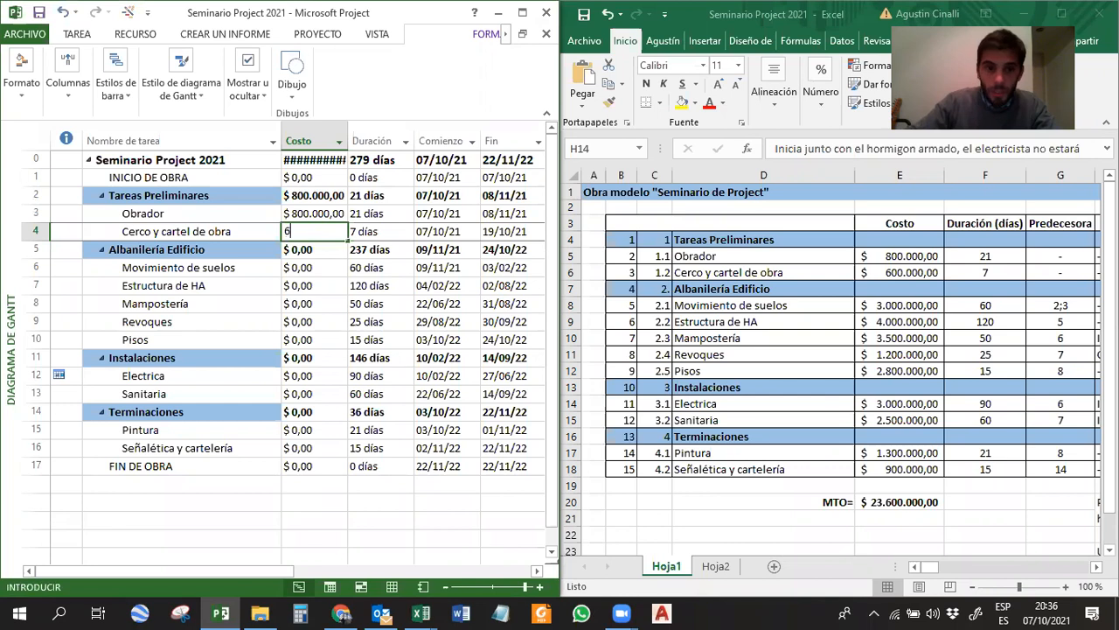
text(00.000)
key(Return)
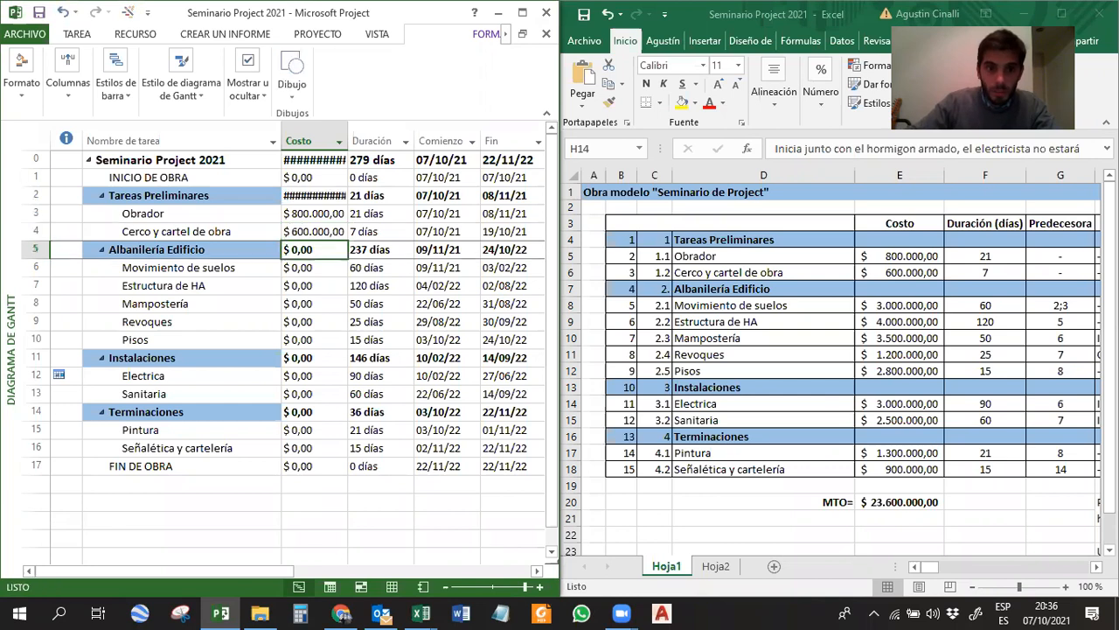
key(Return)
Copy the costs from Movimiento de suelos to Pisos from Excel into Project's Costo column and fit the column's width to its values.
click(885, 16)
drag(905, 308, 896, 371)
key(ctrl+c)
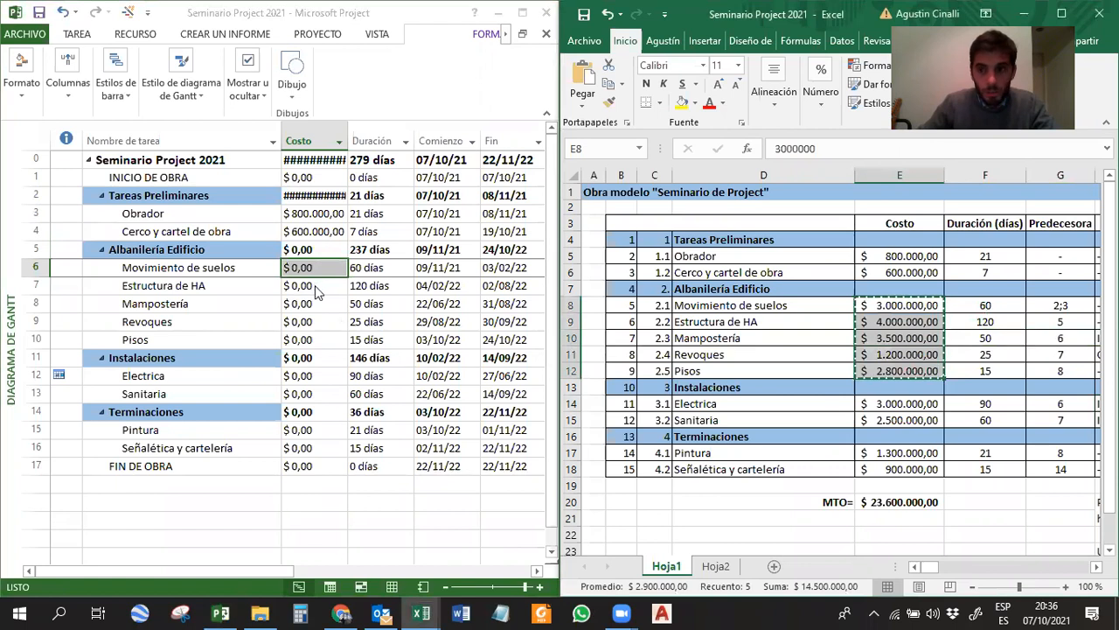
click(311, 271)
key(ctrl+v)
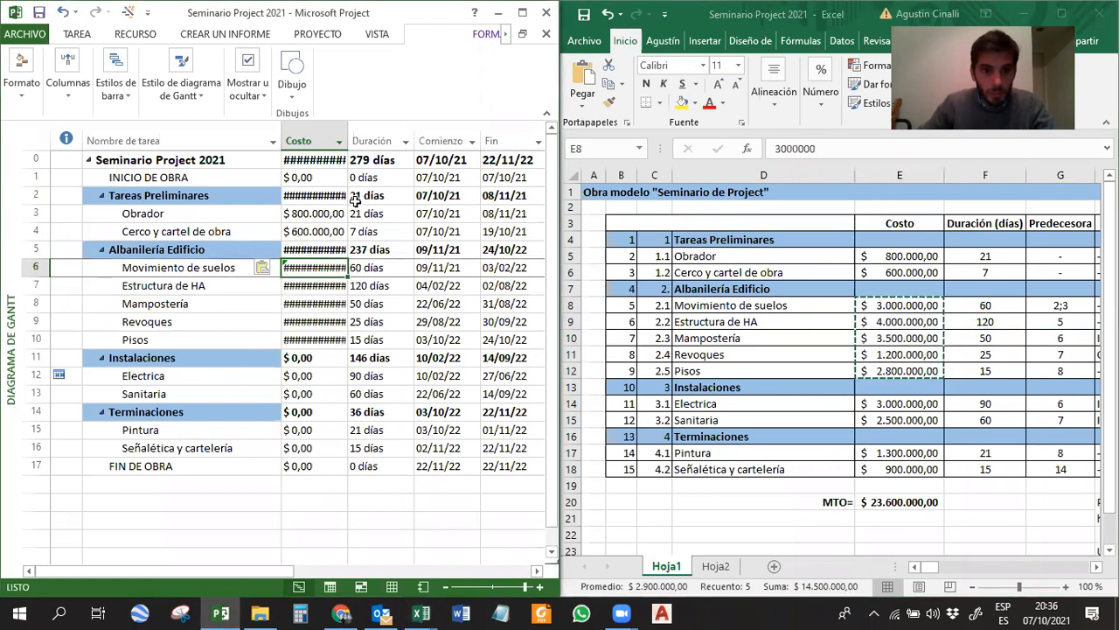
double_click(346, 137)
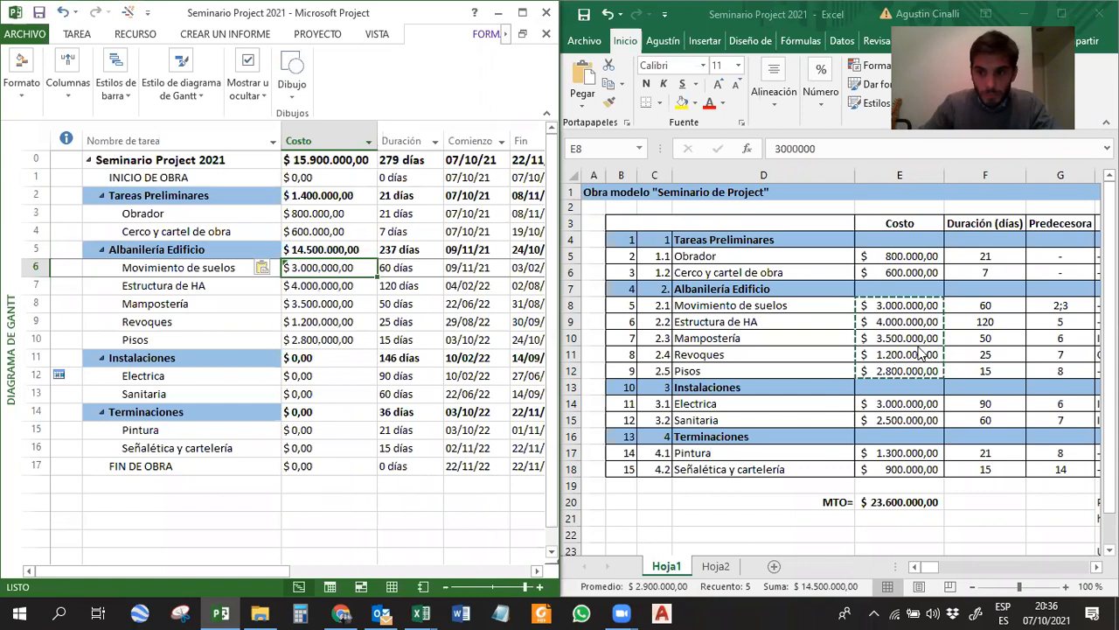
Copy the costs of Electrica and Sanitaria, and of Pintura and Señalética y cartelería, from Excel into the matching Project tasks.
drag(901, 404, 903, 418)
key(ctrl+c)
click(341, 376)
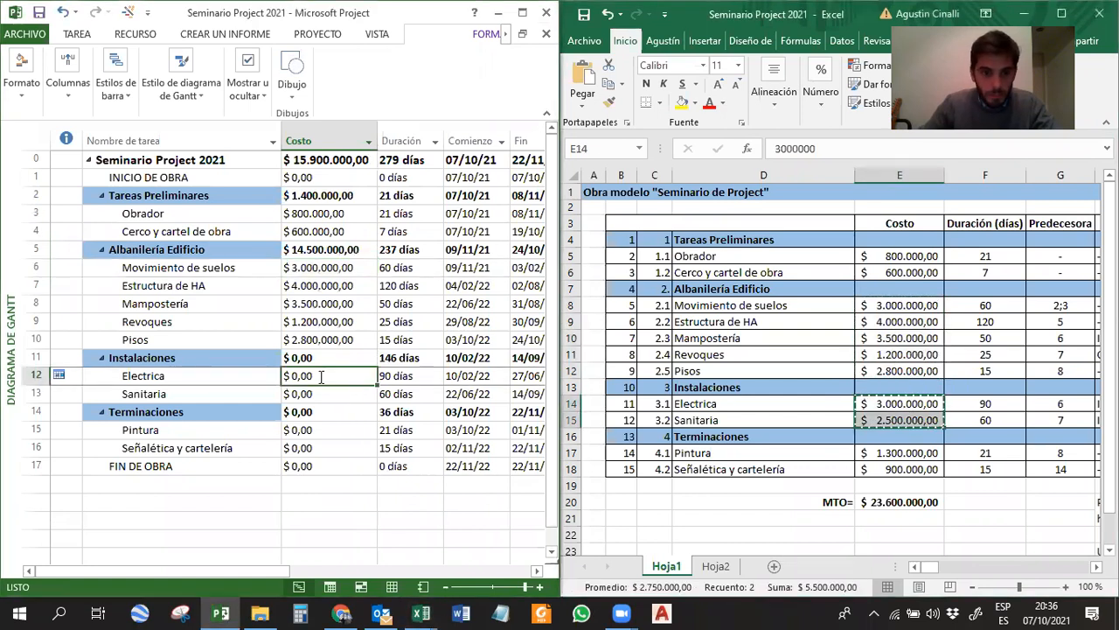
key(ctrl+v)
drag(914, 453, 907, 463)
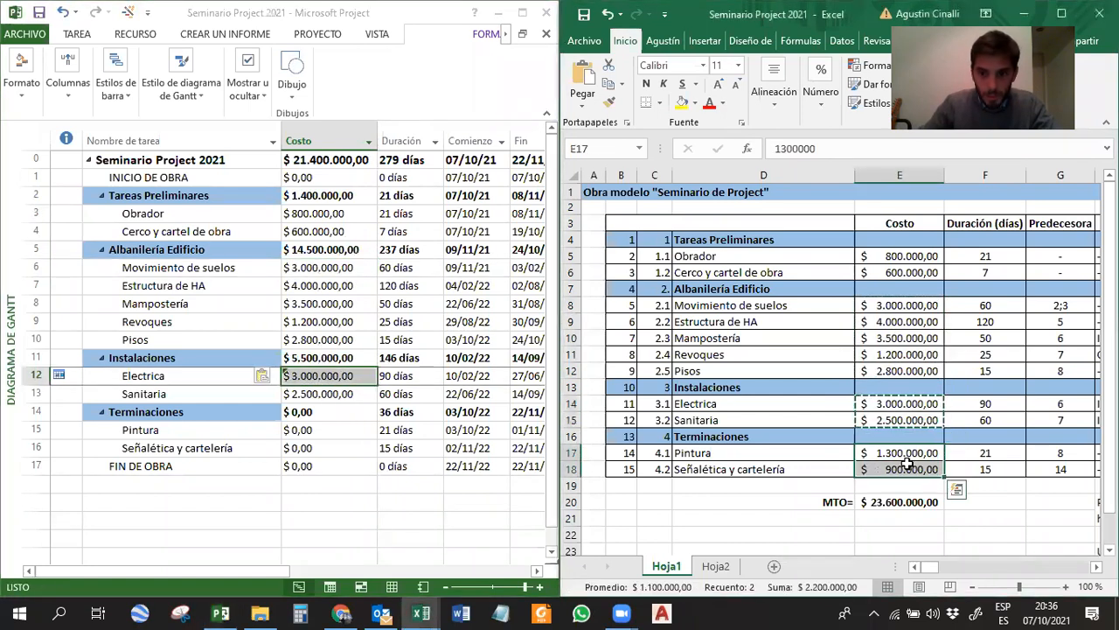
click(332, 430)
key(ctrl+v)
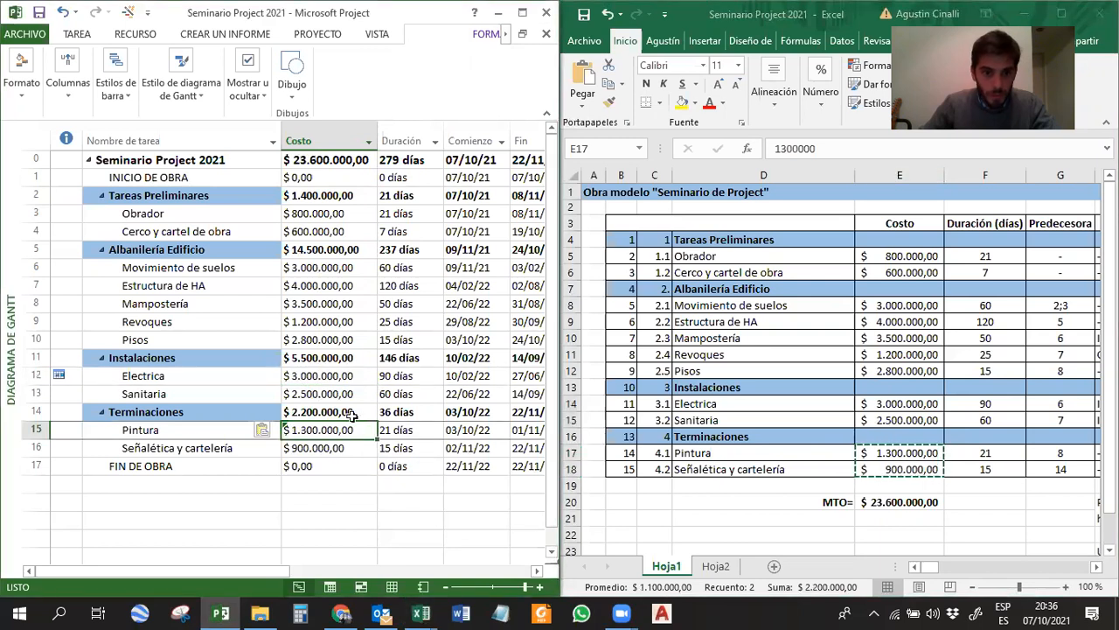
Review the milestone, task and summary costs in Project and compare the project's total cost with the MTO total in Excel.
click(309, 178)
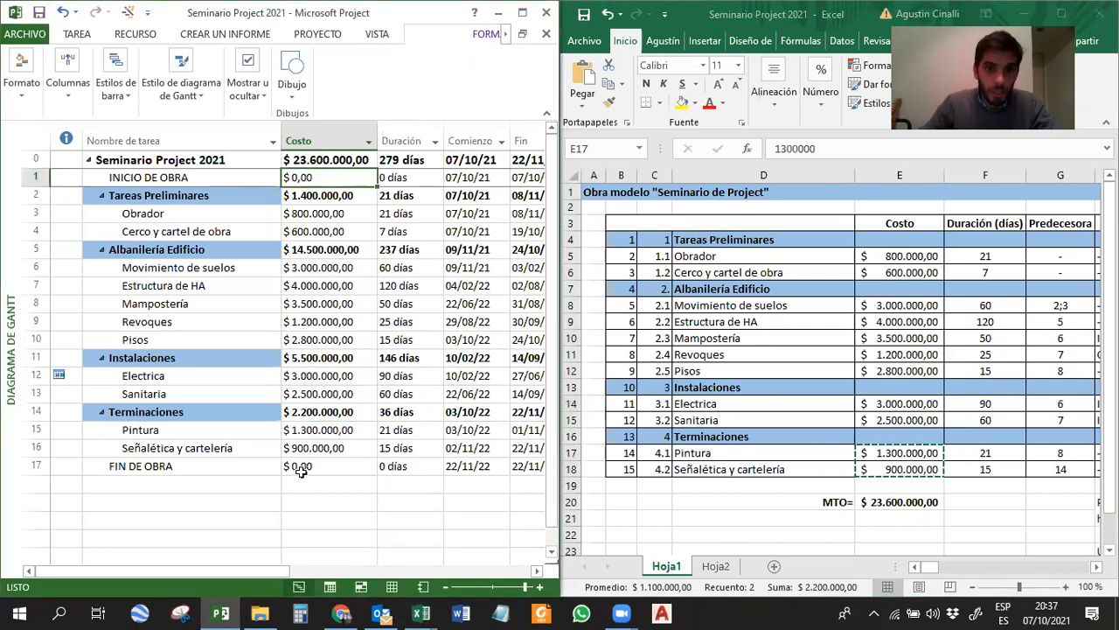
click(301, 468)
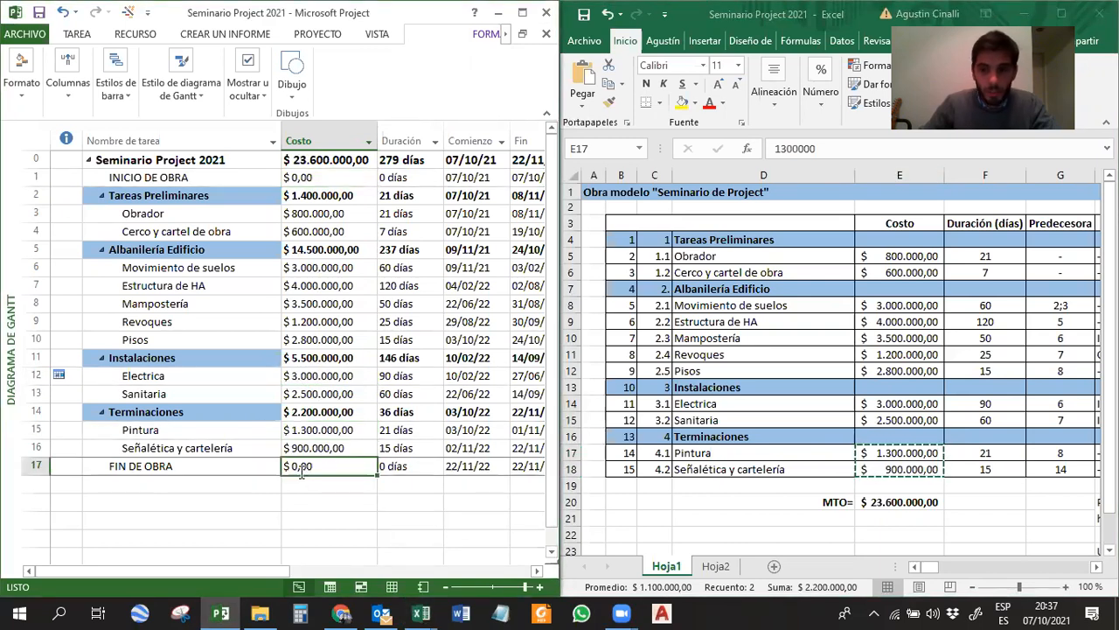
click(353, 251)
click(353, 292)
click(945, 338)
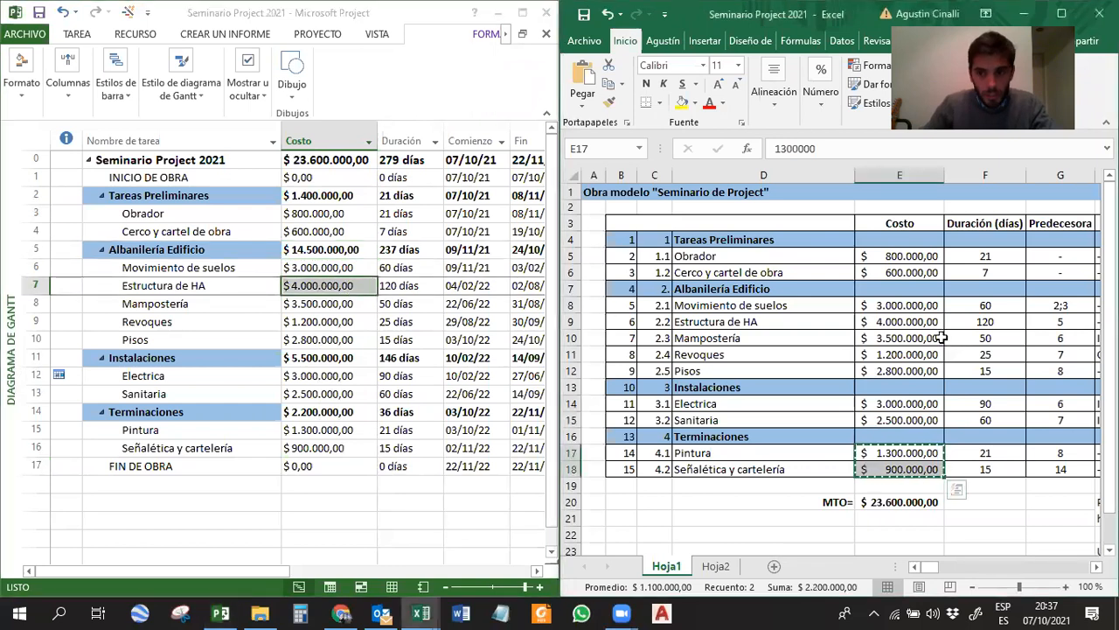
click(317, 473)
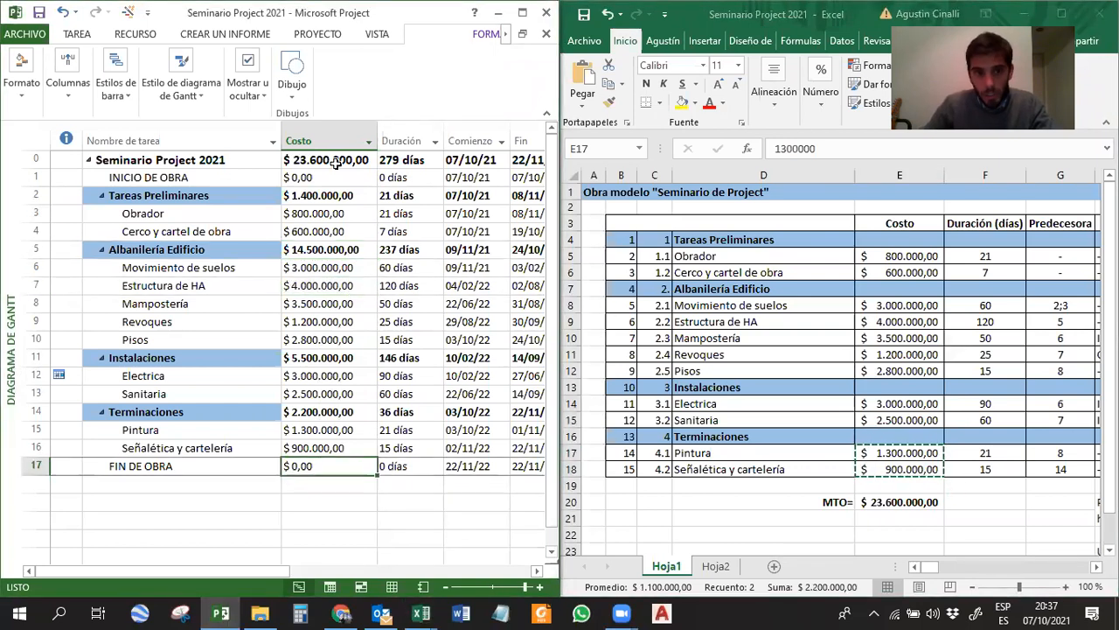
click(89, 163)
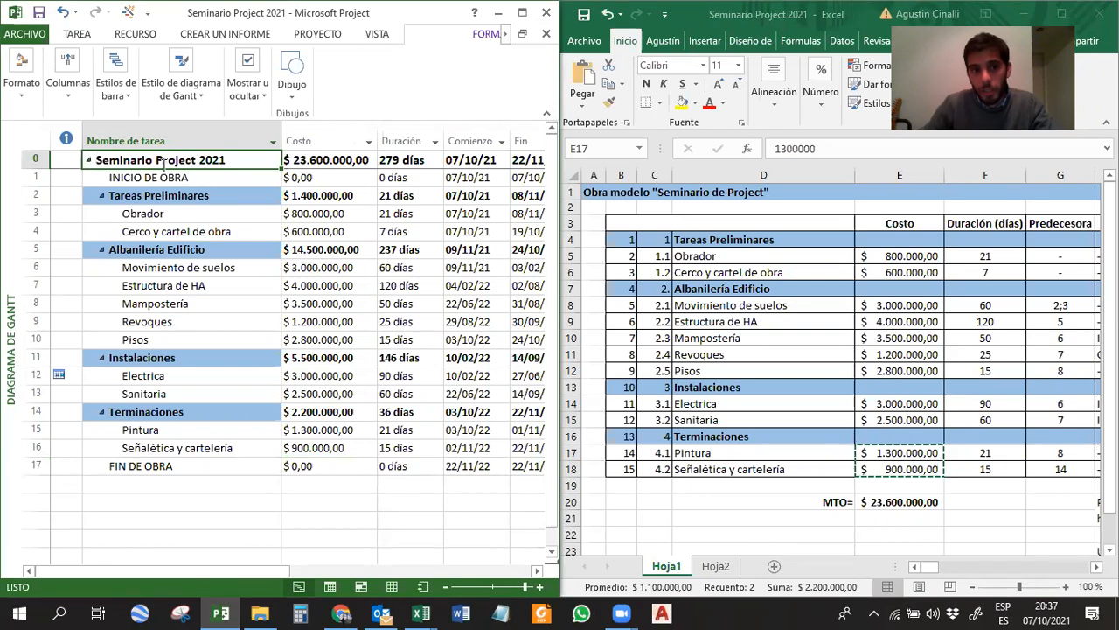
click(325, 162)
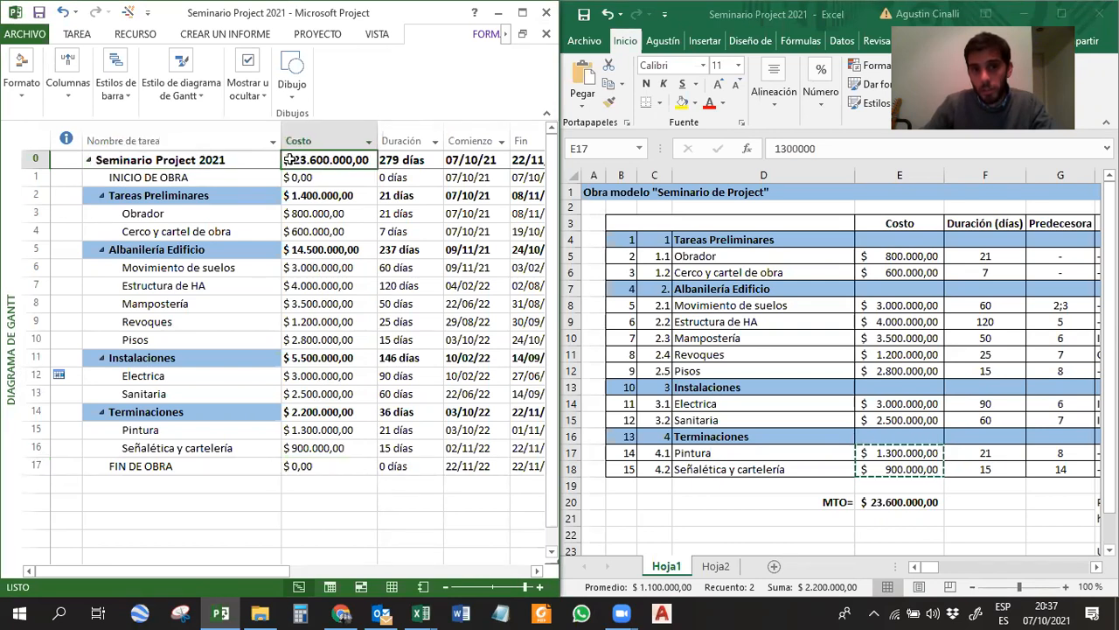
click(918, 503)
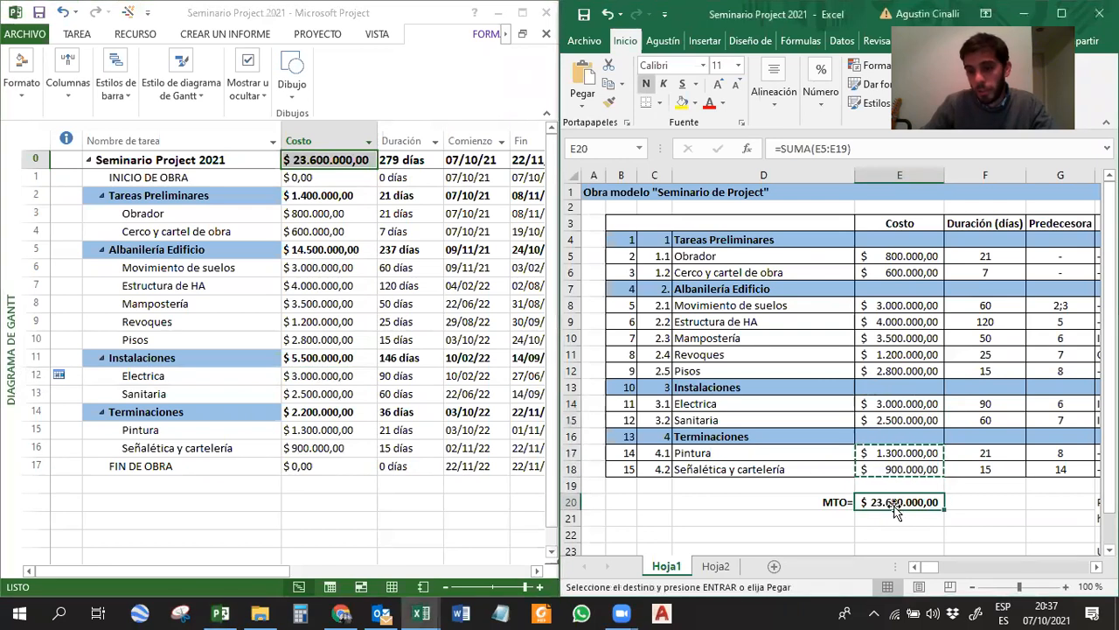
Maximize the Project window, check the costs of Obrador and Movimiento de suelos, and save the project.
click(523, 14)
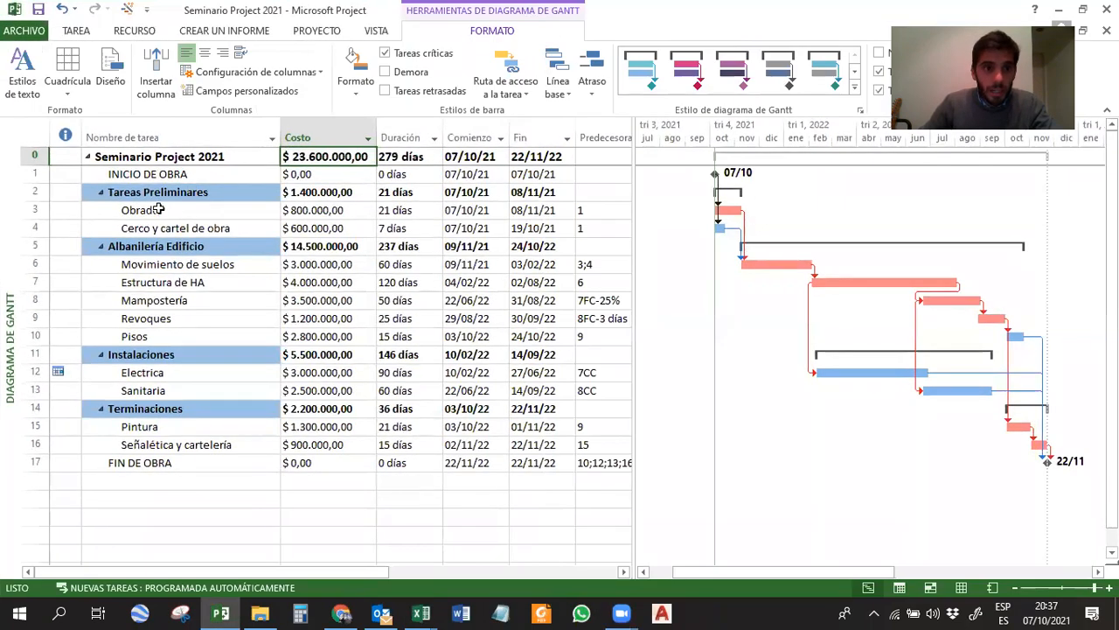
click(128, 210)
click(325, 210)
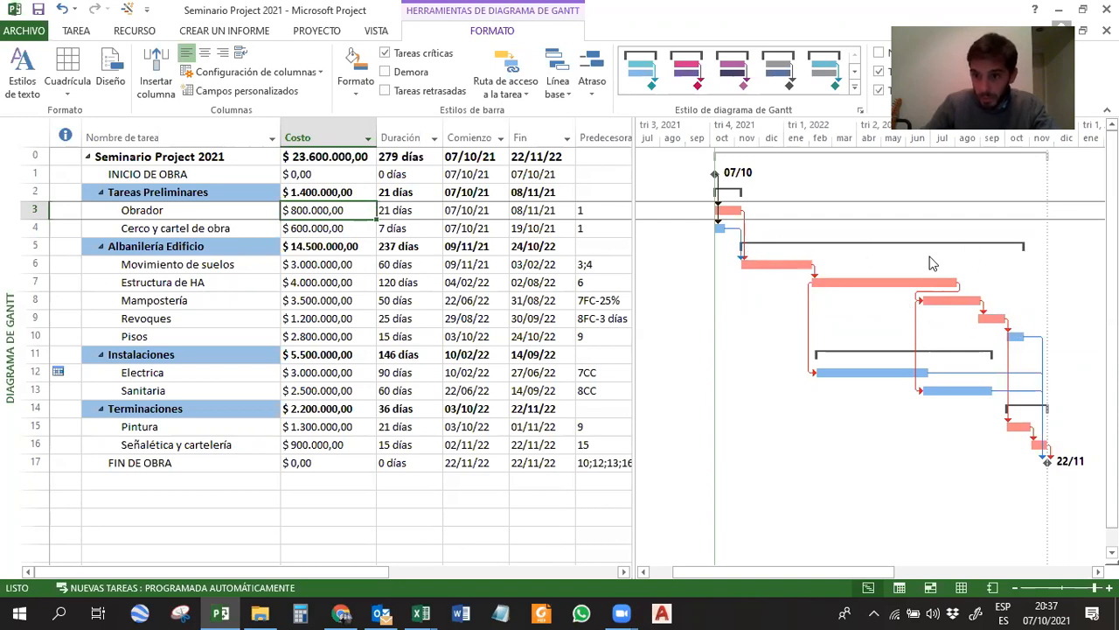
click(316, 264)
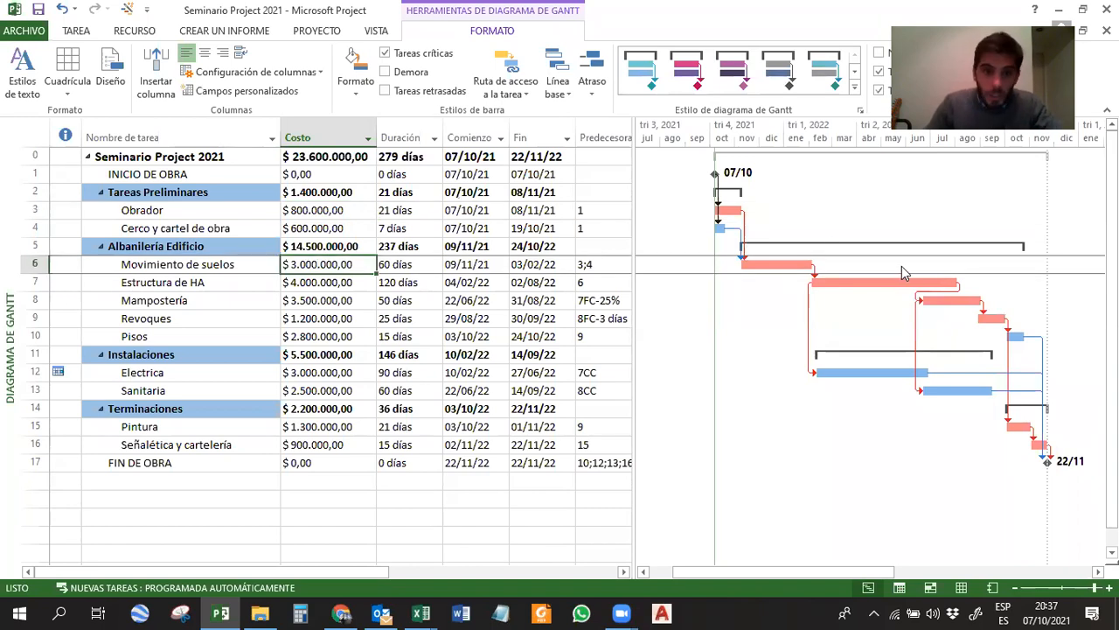
click(37, 15)
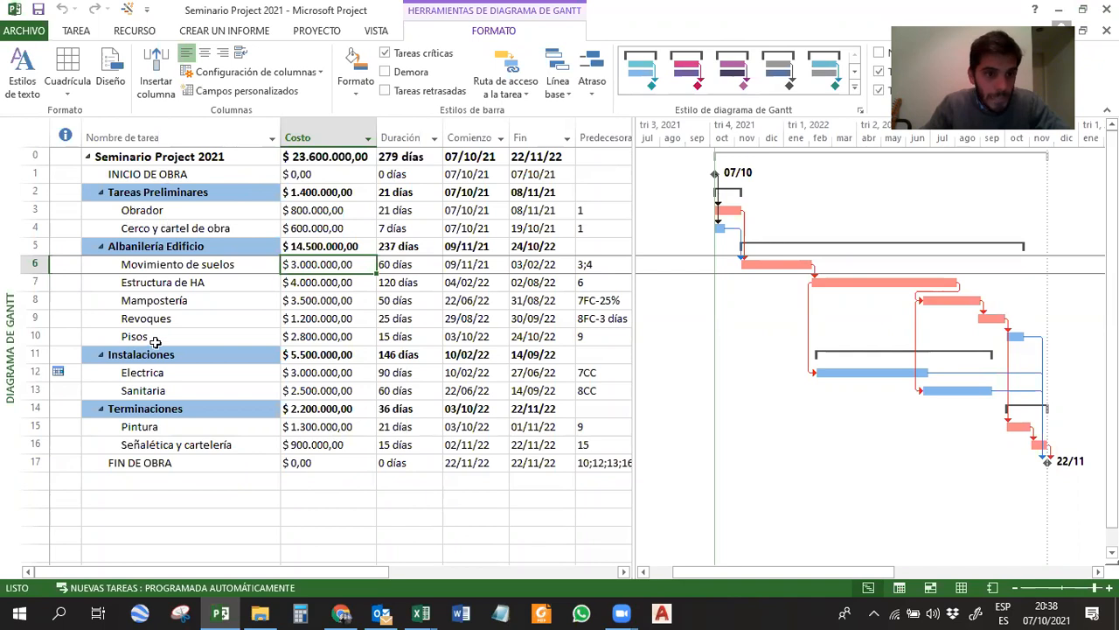
Compare the costs of Obrador, Movimiento de suelos and Estructura de HA with their Gantt bars, marking the first two tasks' costs and bars.
click(308, 176)
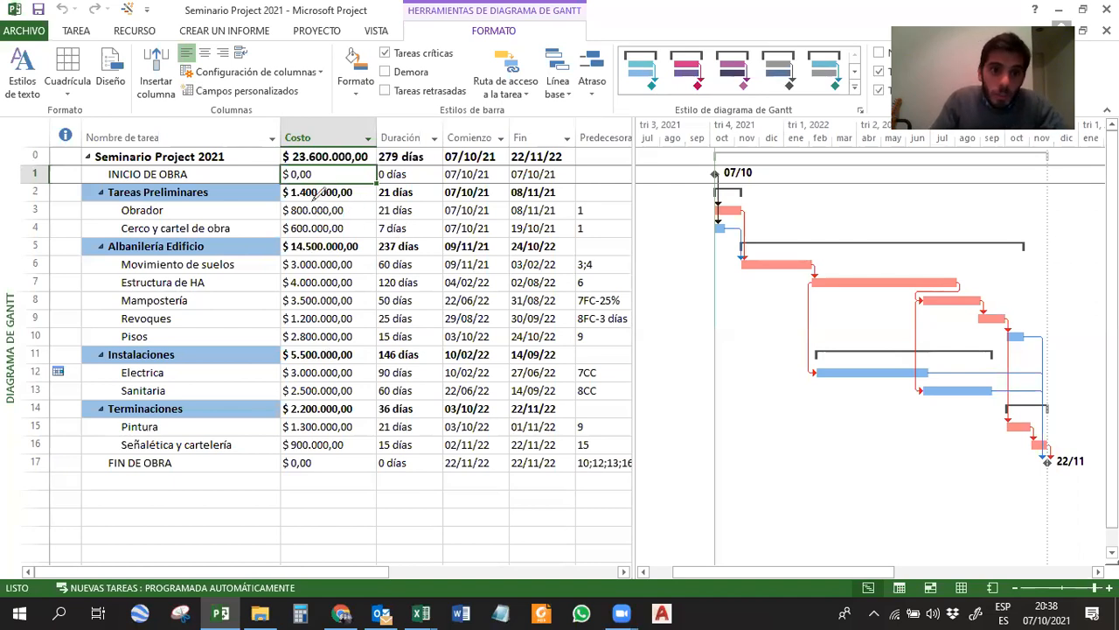
drag(312, 195, 321, 198)
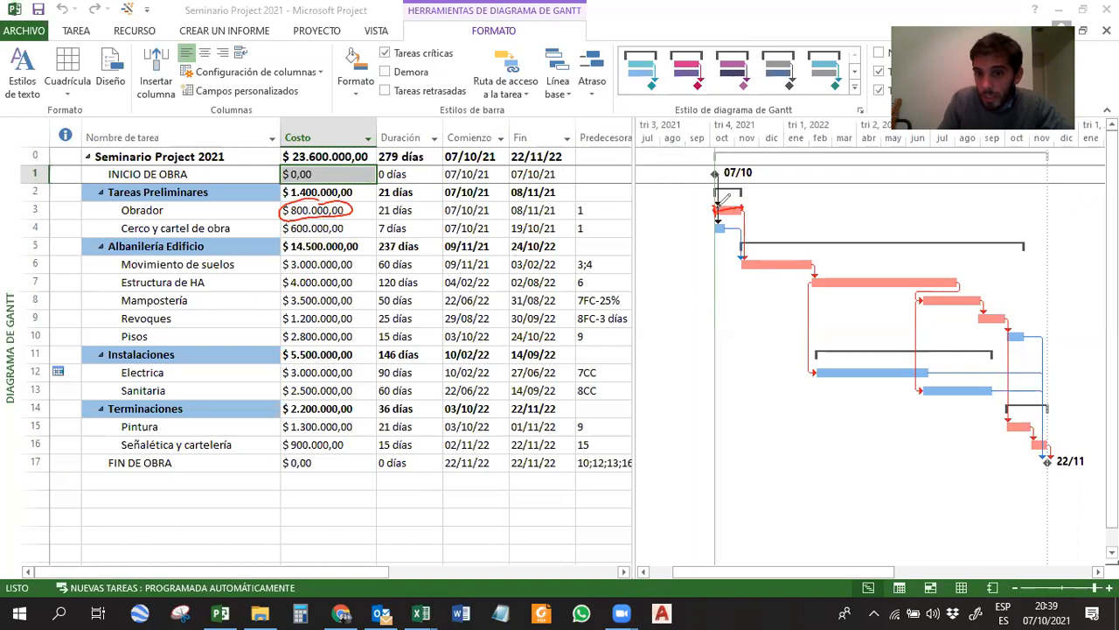
drag(724, 201, 744, 212)
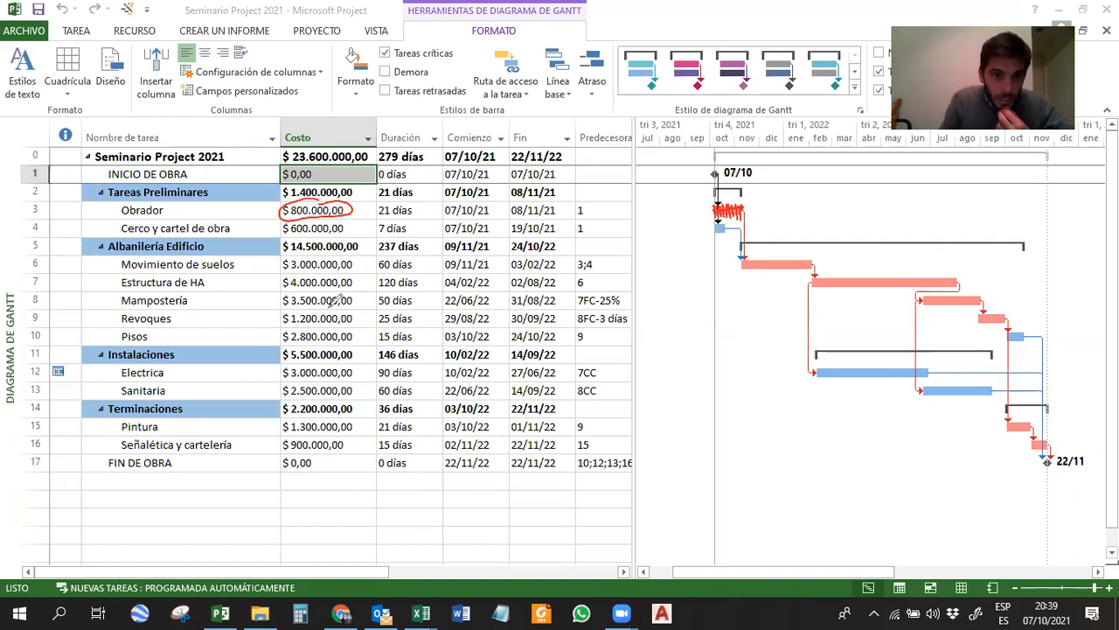
drag(300, 262, 302, 260)
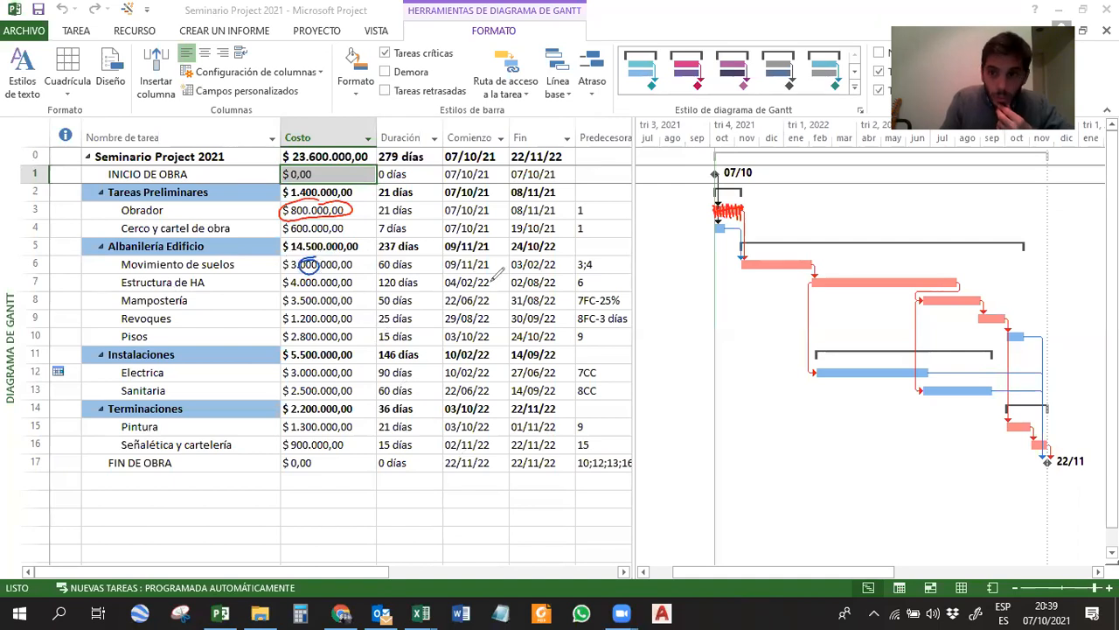
mouse_move(766, 259)
mouse_down()
mouse_move(745, 263)
mouse_move(798, 260)
mouse_up()
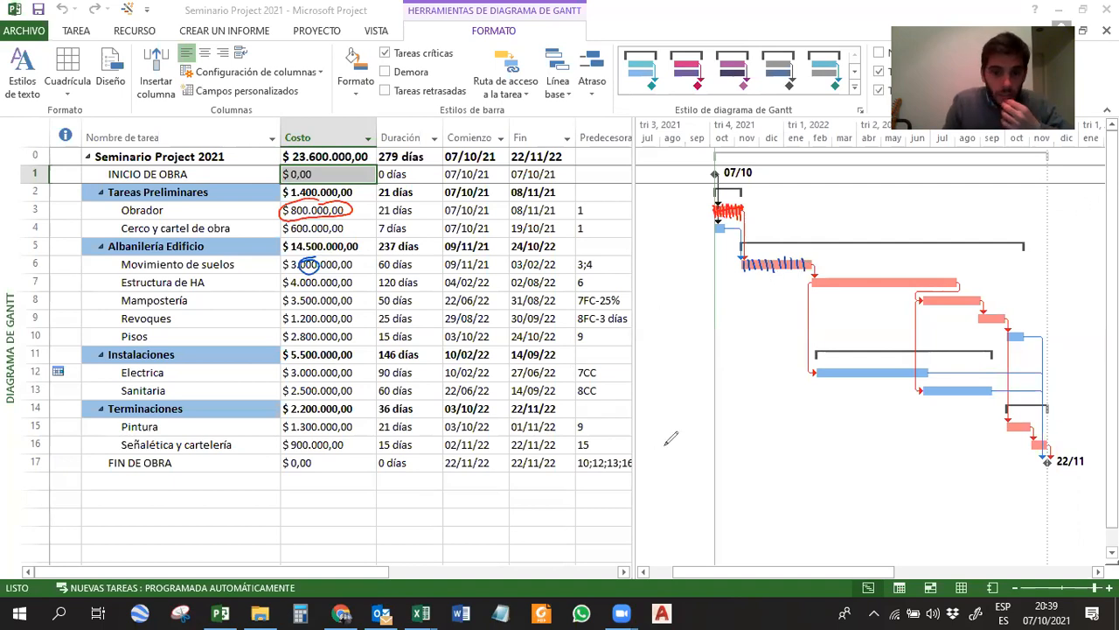
click(581, 523)
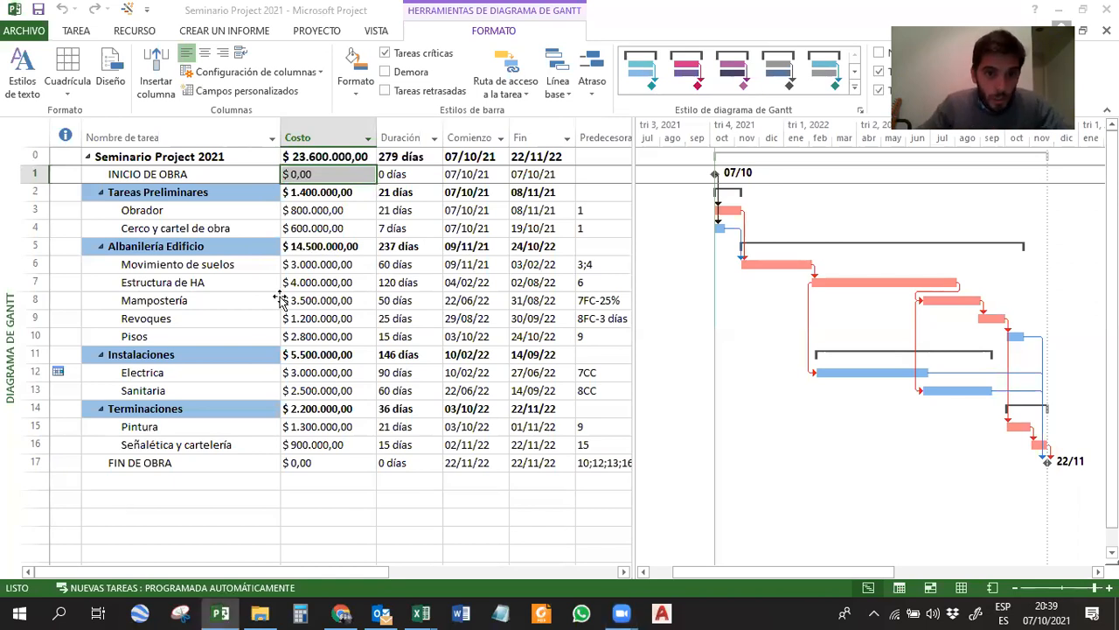
click(287, 300)
click(306, 283)
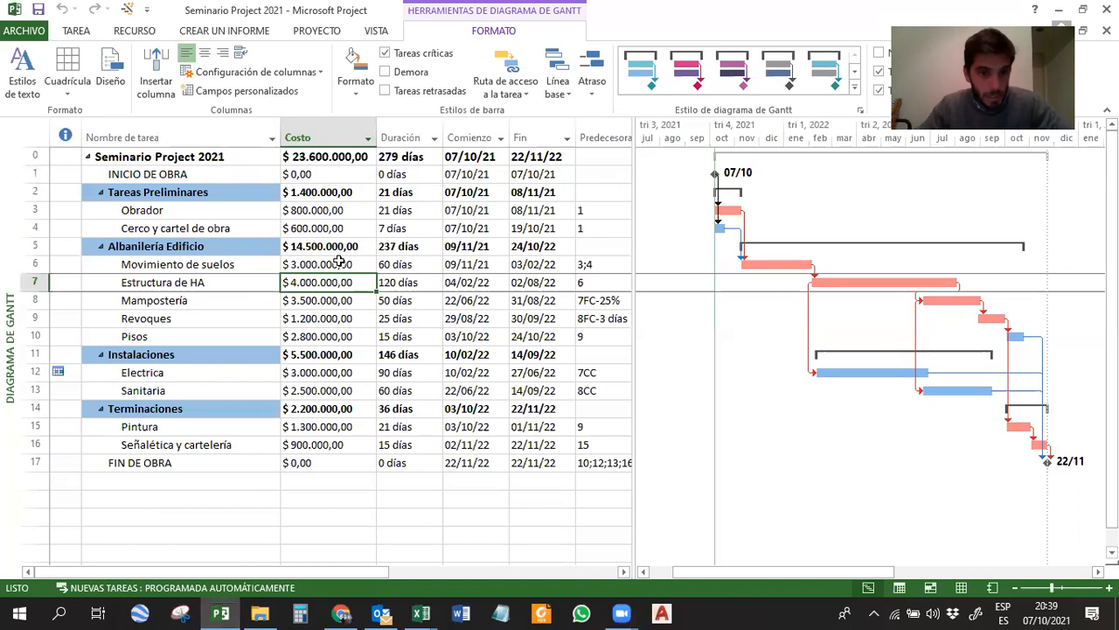
click(336, 265)
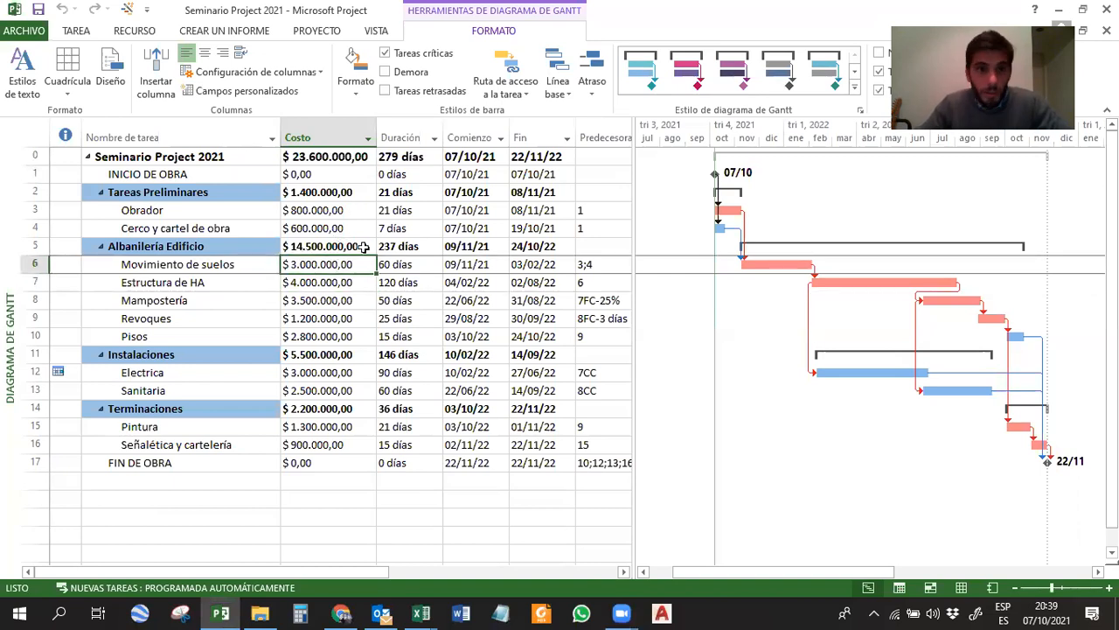
Generate the visual report Informe del flujo de caja in Excel with Meses as the usage data level.
click(320, 31)
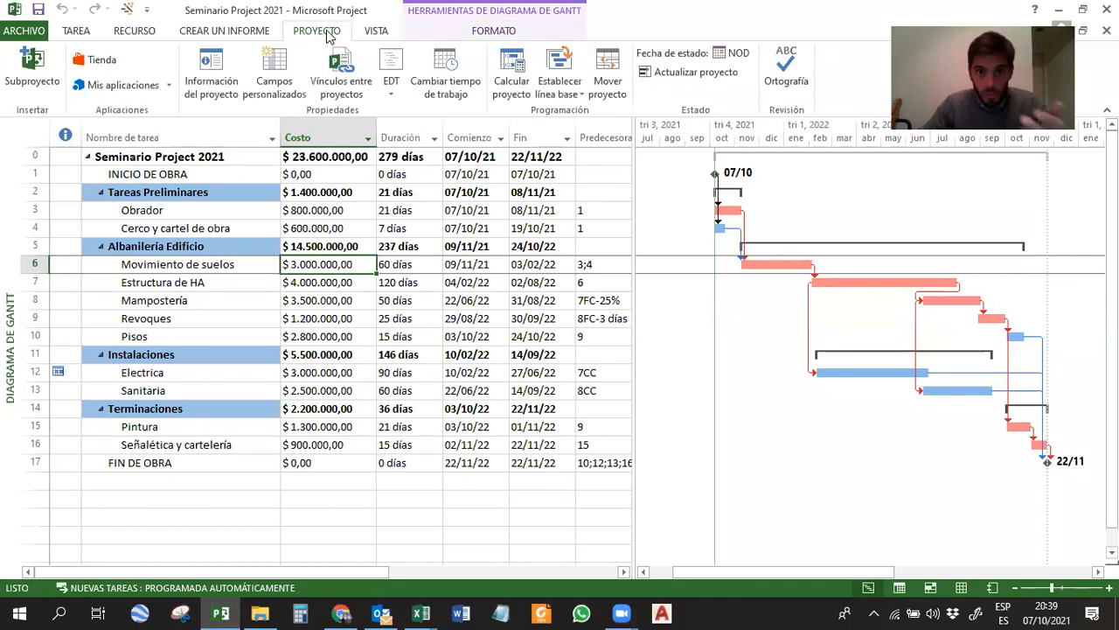
click(263, 32)
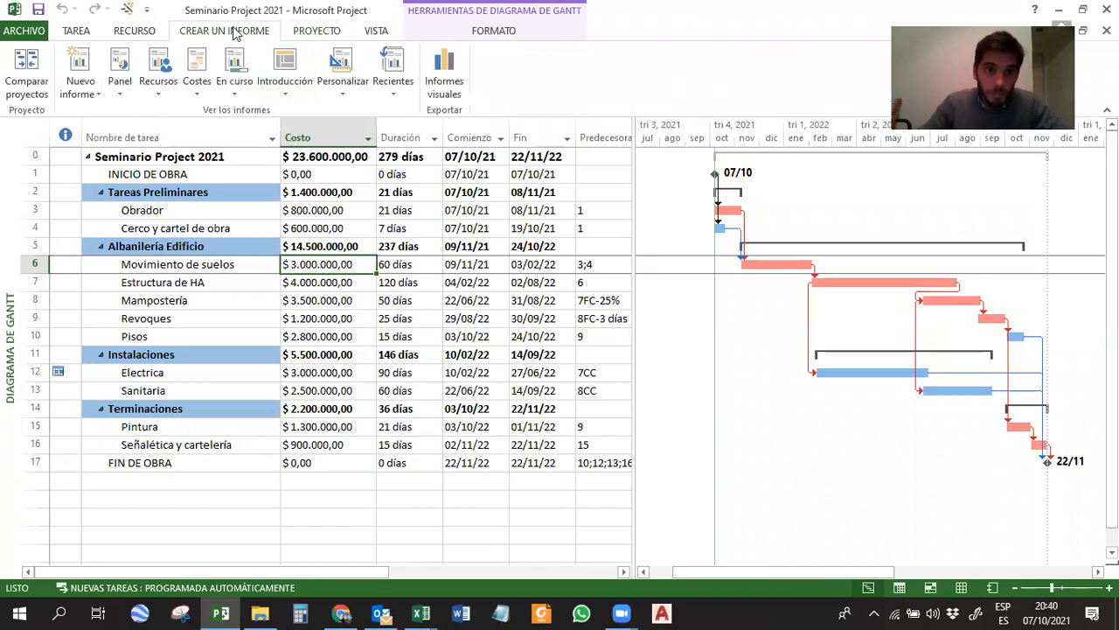
click(446, 84)
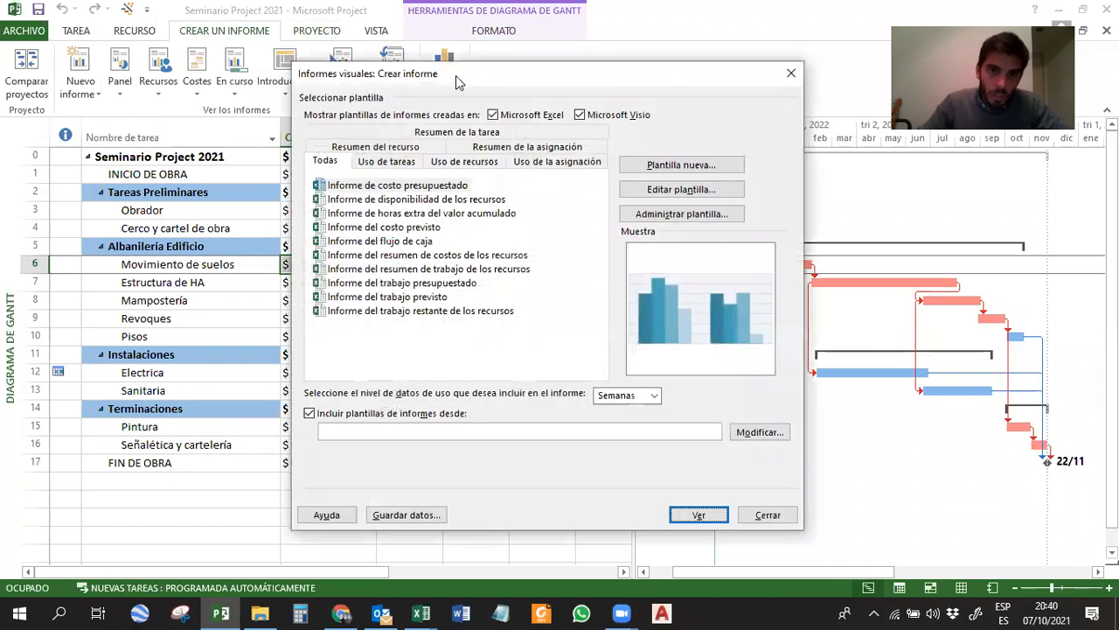
drag(494, 78, 476, 51)
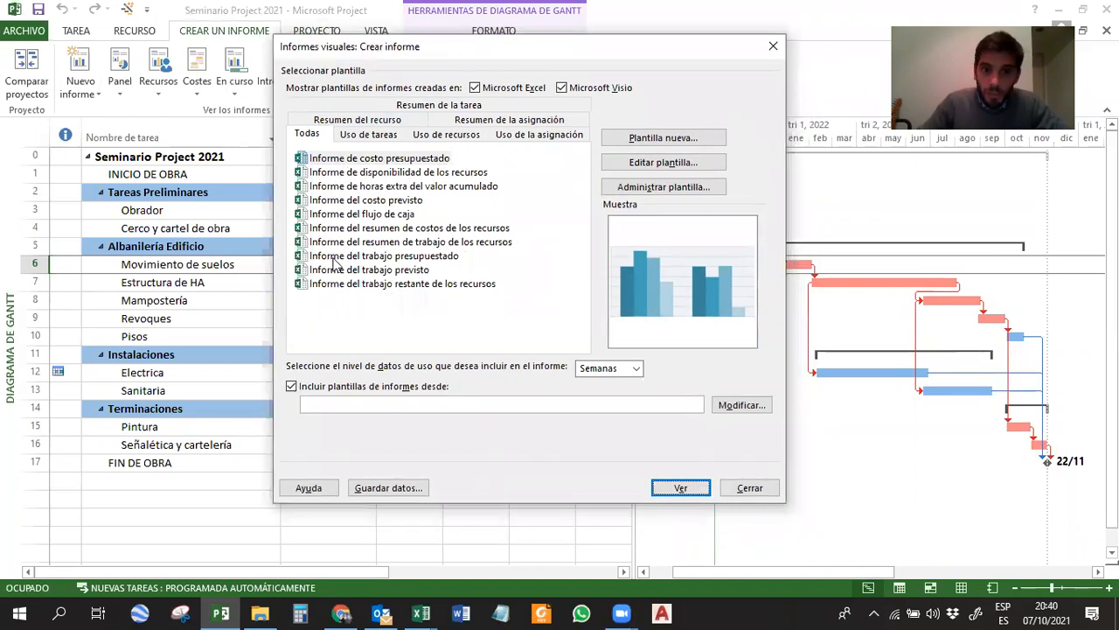
click(344, 215)
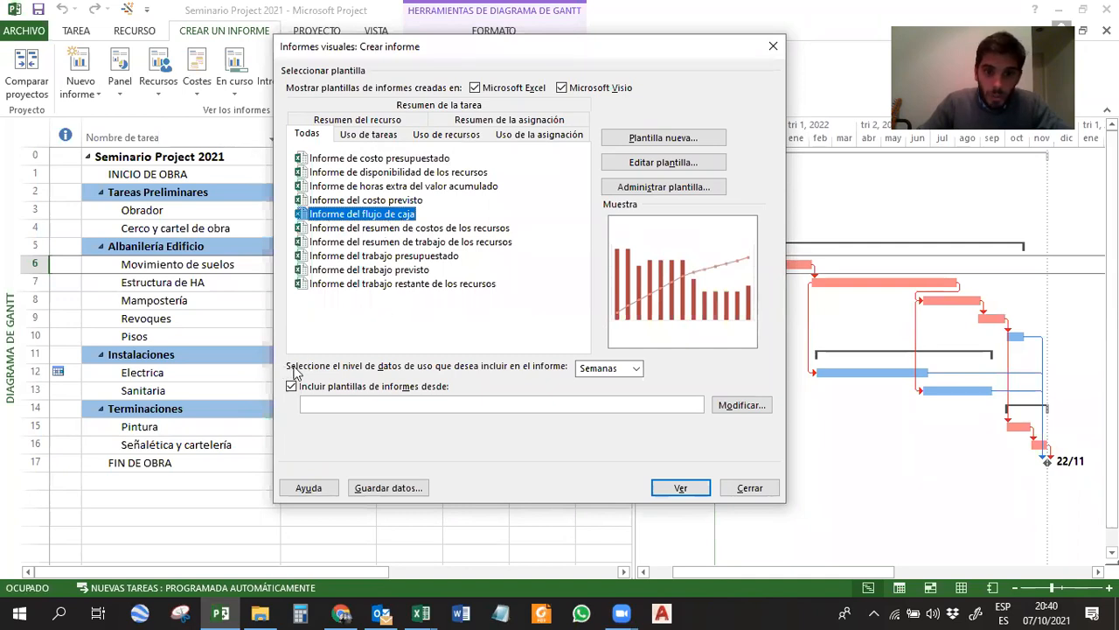
click(614, 371)
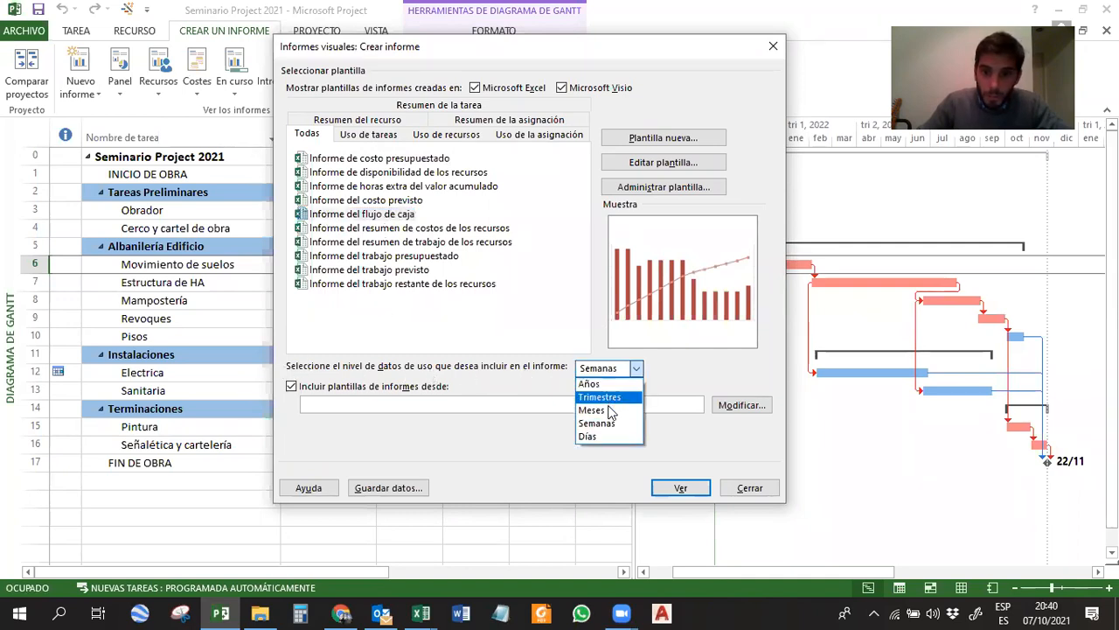
click(619, 409)
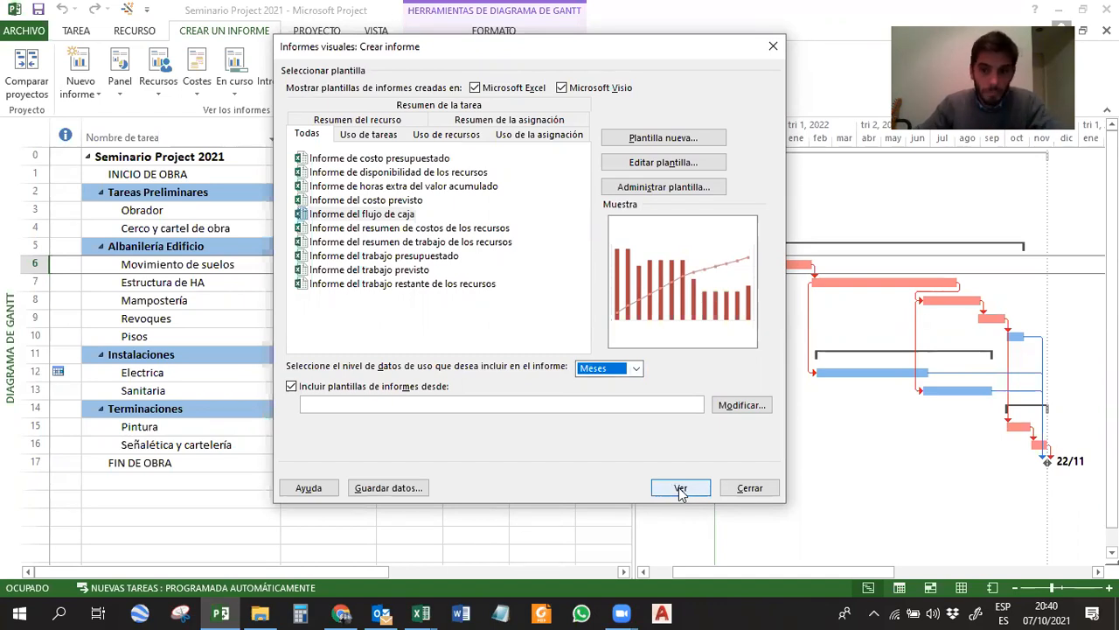
click(681, 490)
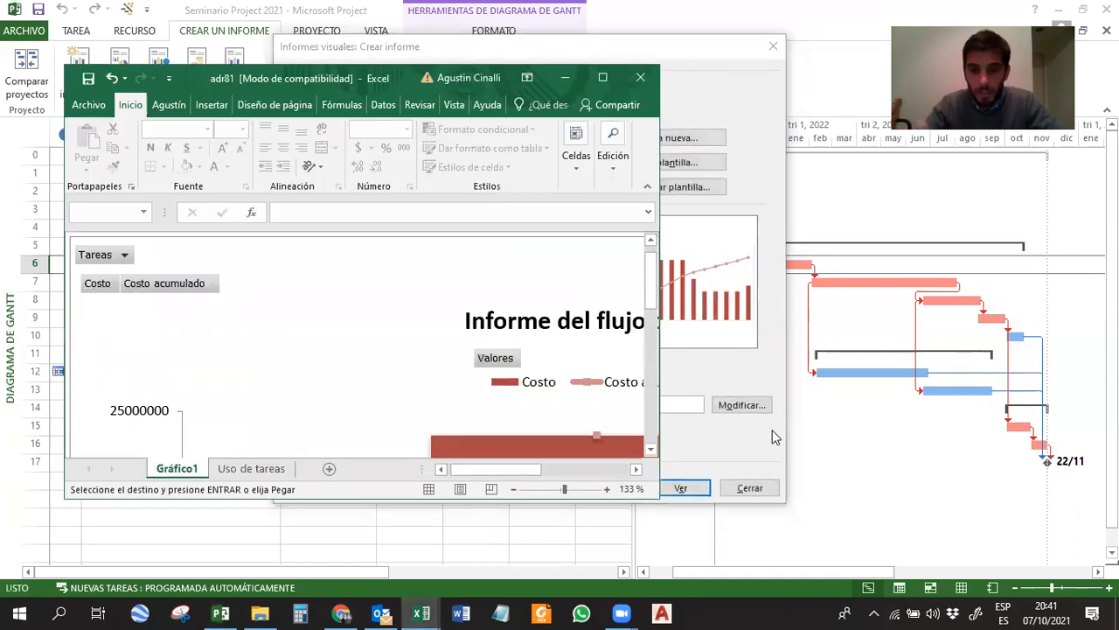
Maximize the report workbook and examine the whole cash flow chart.
click(602, 77)
ctrl+scroll(617, 249, down, 2)
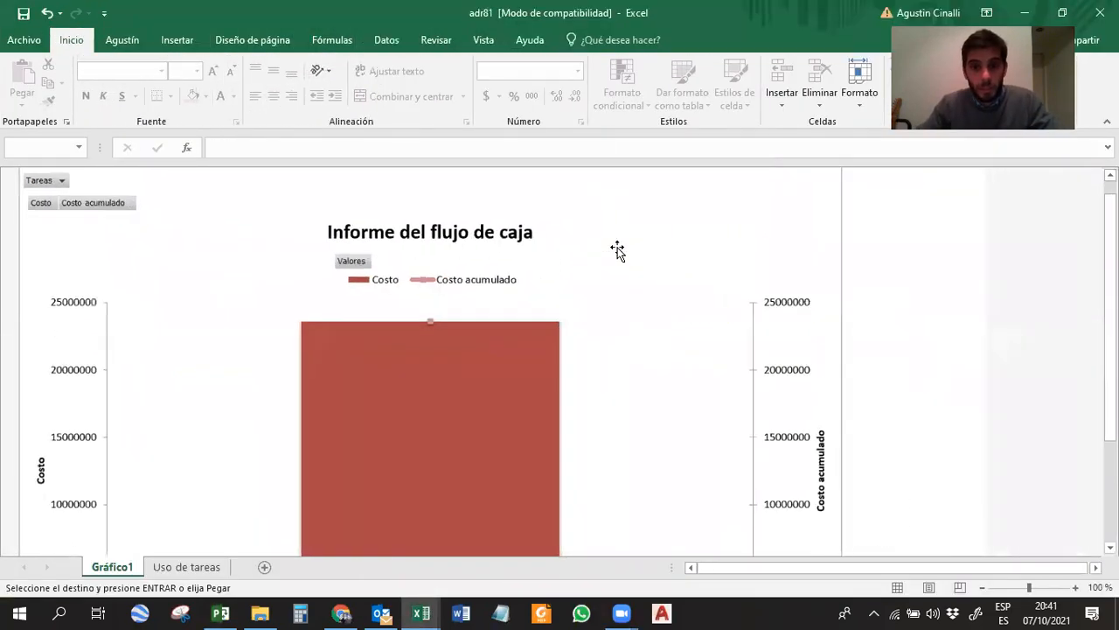
scroll(617, 250, down, 1)
ctrl+scroll(617, 249, down, 3)
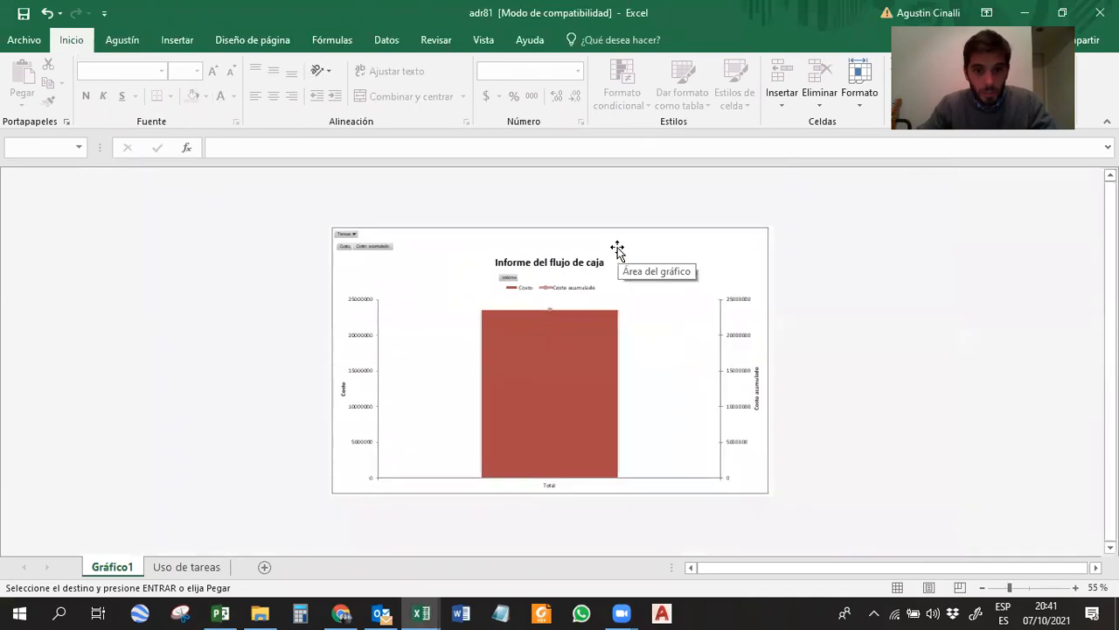
ctrl+scroll(561, 334, up, 1)
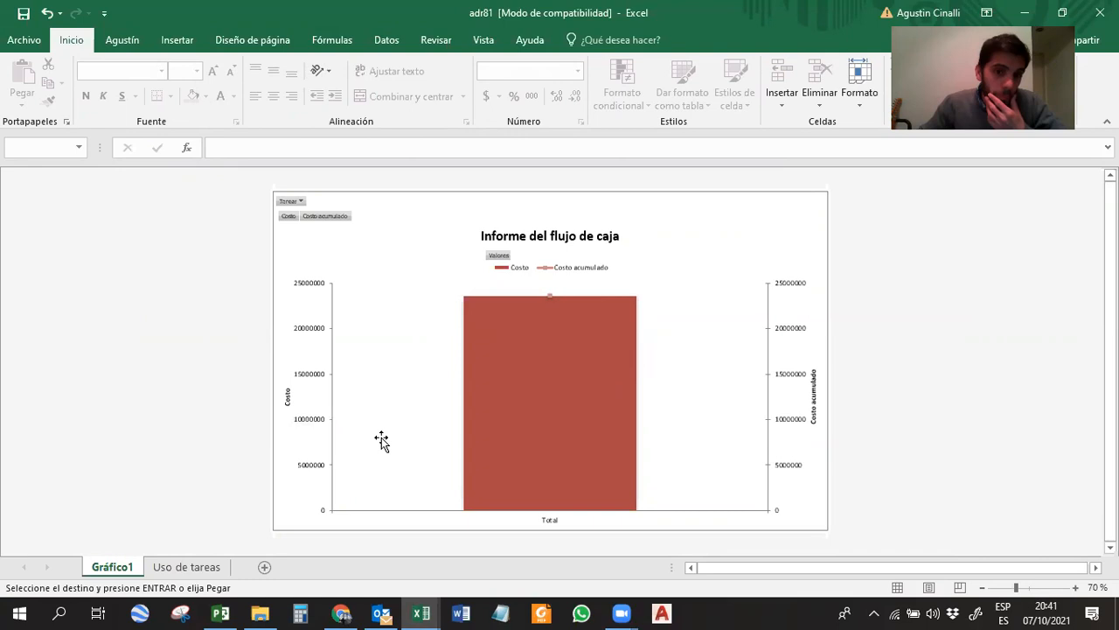
Add the Mensual time field to the pivot table on the Uso de tareas sheet.
click(175, 570)
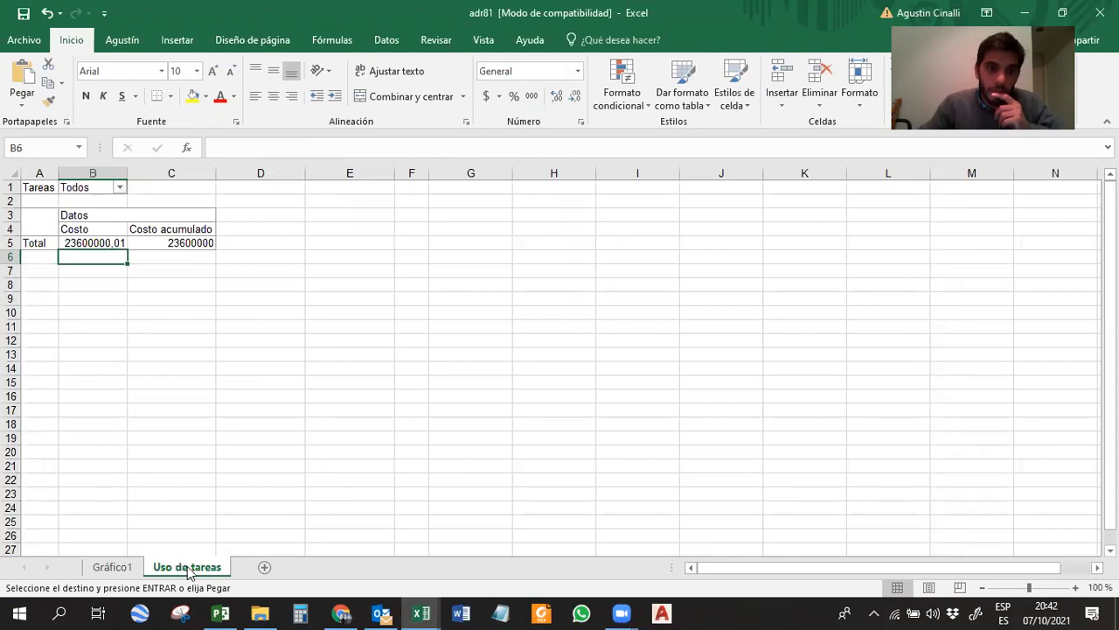
click(129, 215)
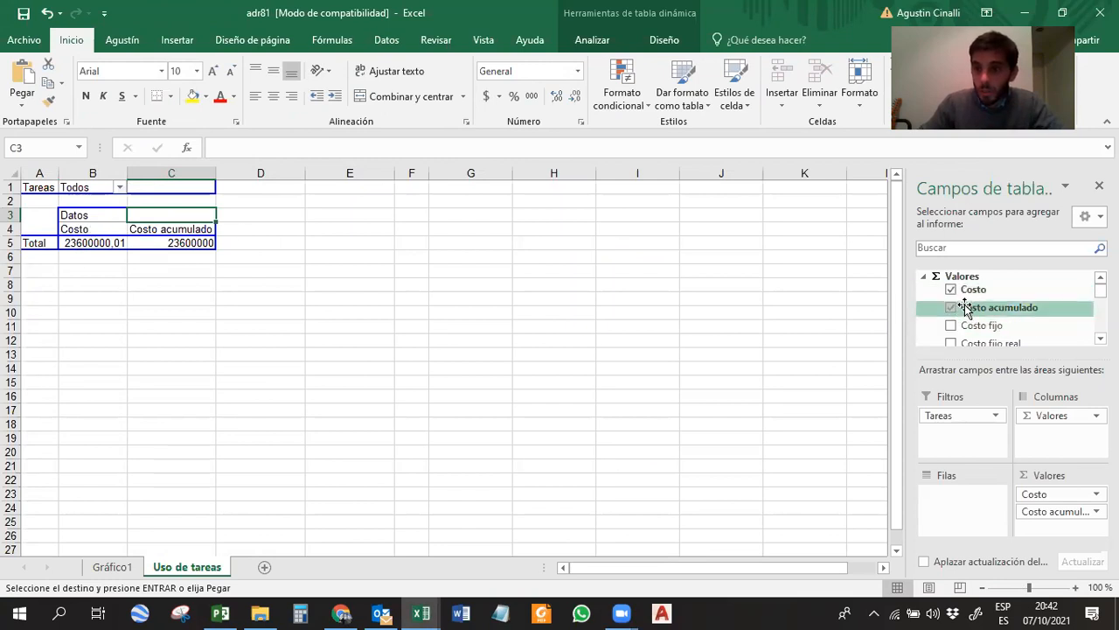
scroll(1005, 306, down, 10)
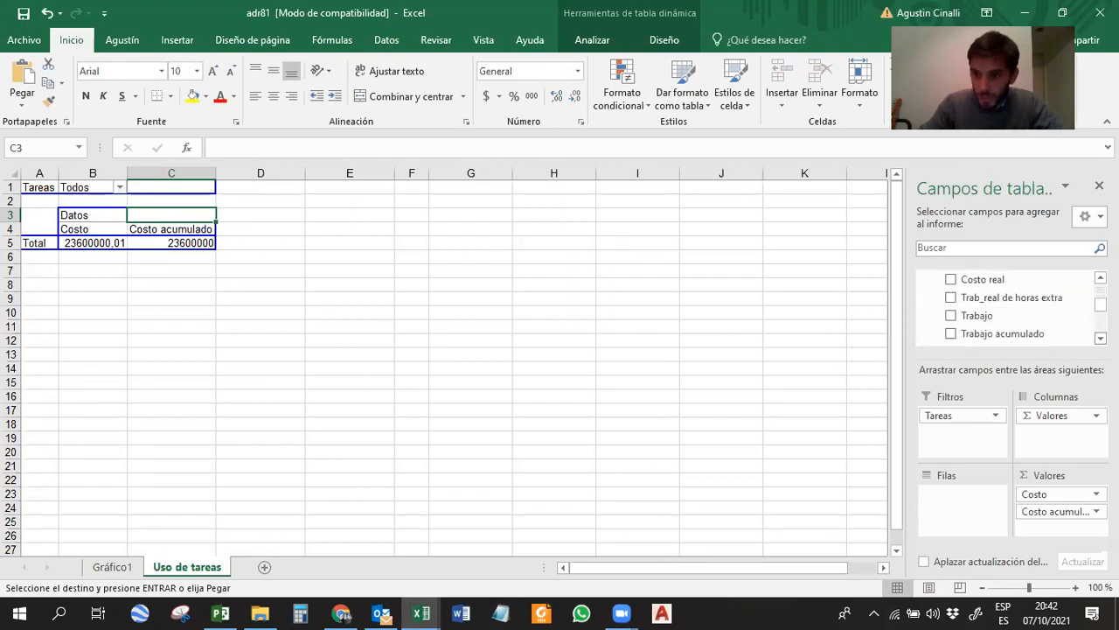
scroll(949, 324, down, 4)
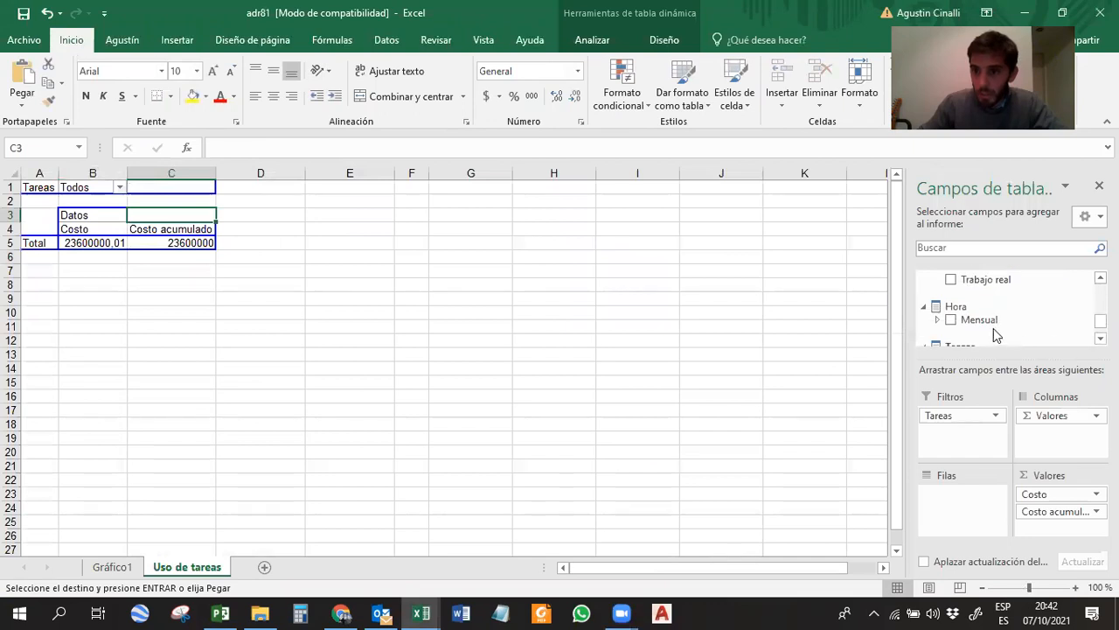
click(950, 320)
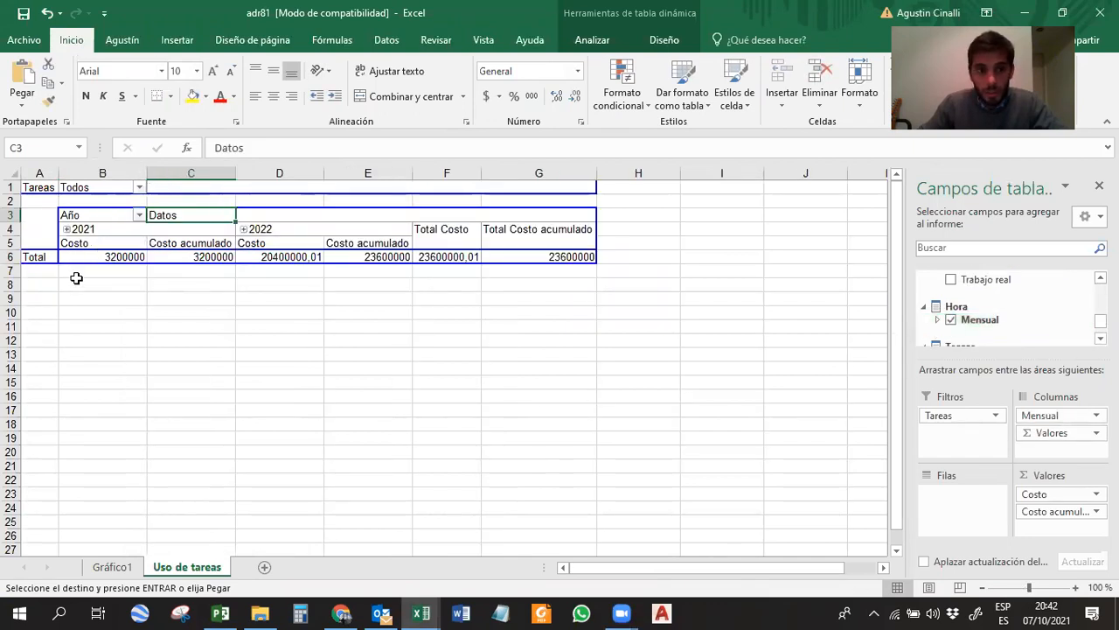
Expand the years 2021 and 2022 in the pivot table into their individual months.
click(69, 229)
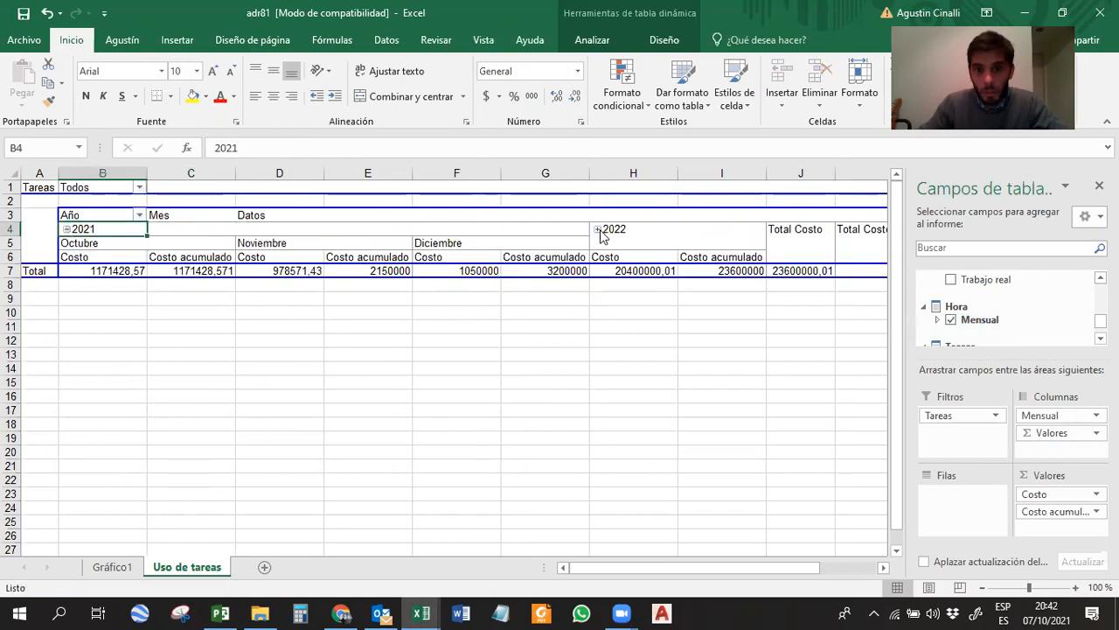
click(598, 229)
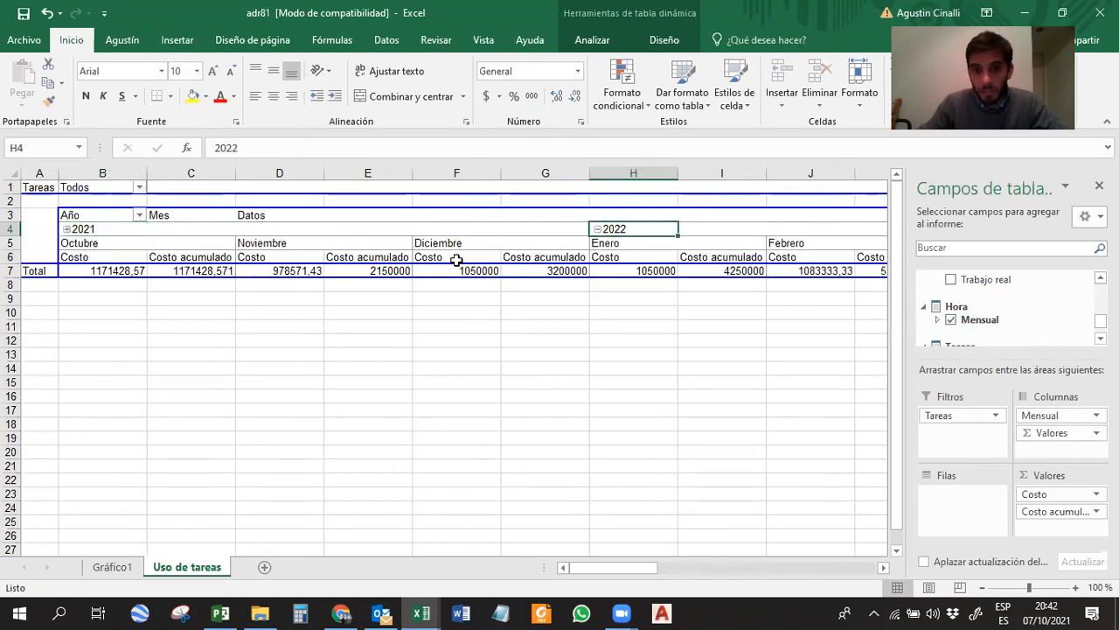
click(545, 323)
click(781, 270)
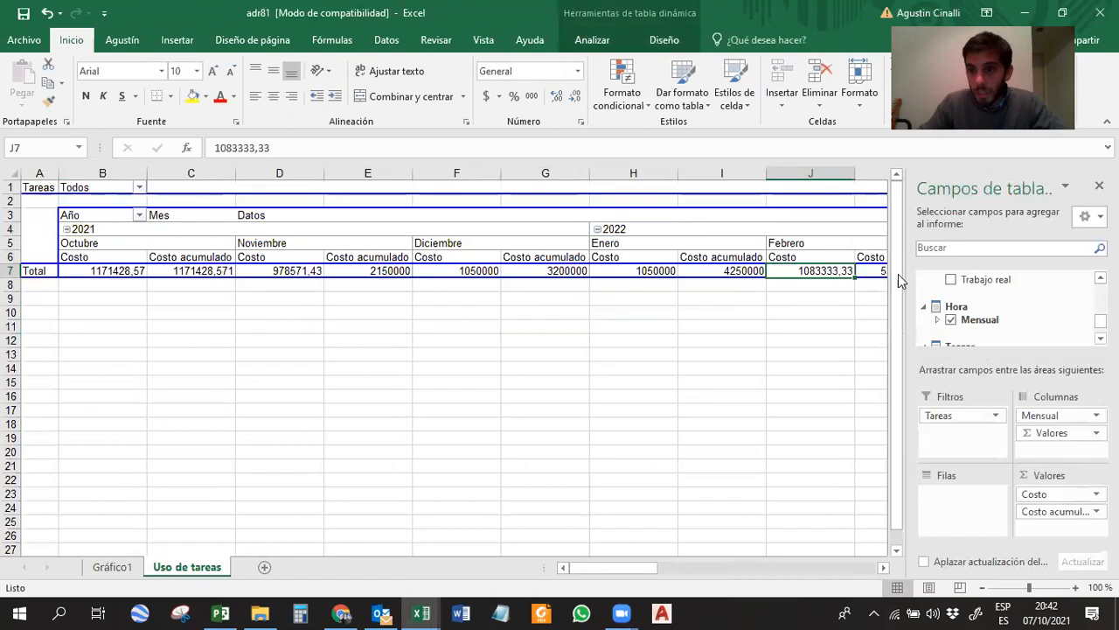
Move the Mensual field from the pivot table's columns to its rows and show the monthly cash flow chart on Gráfico1.
drag(1037, 416, 966, 518)
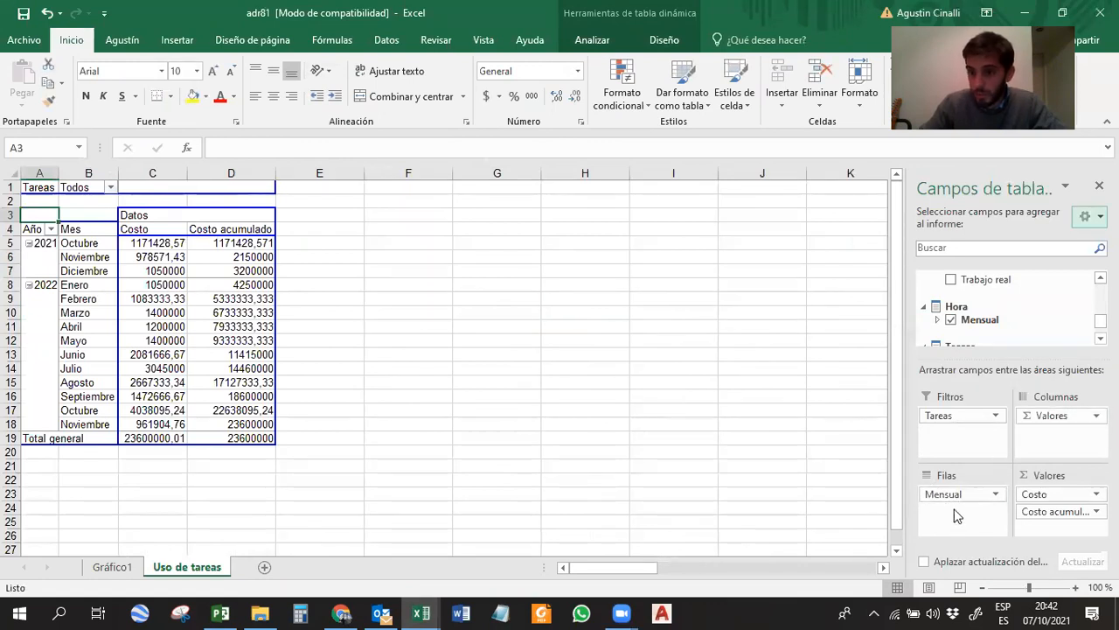
click(387, 436)
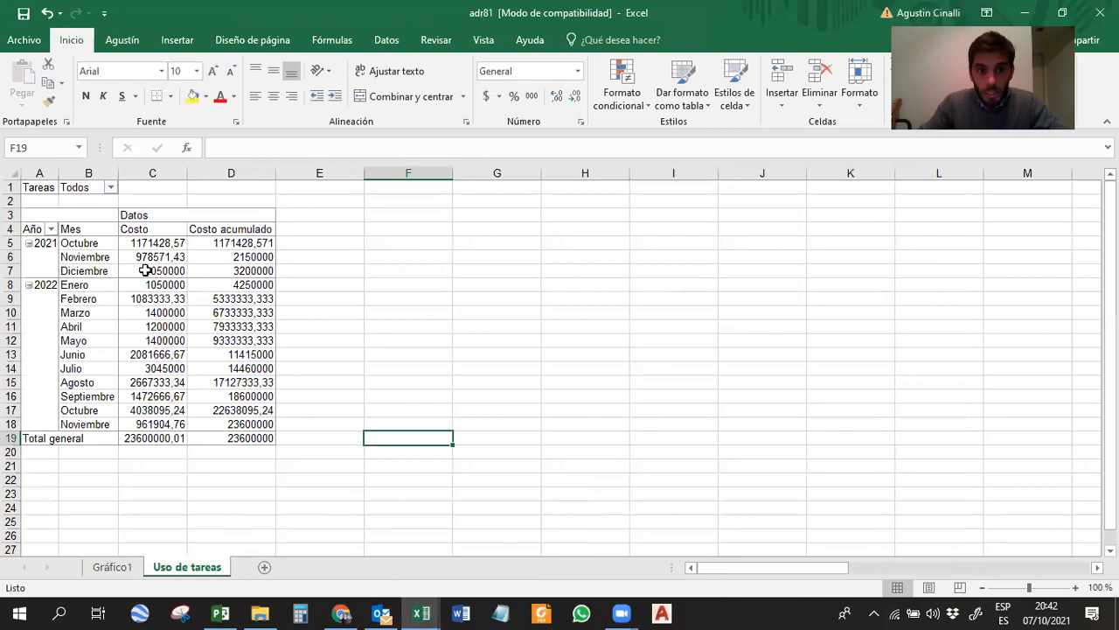
click(407, 492)
click(111, 567)
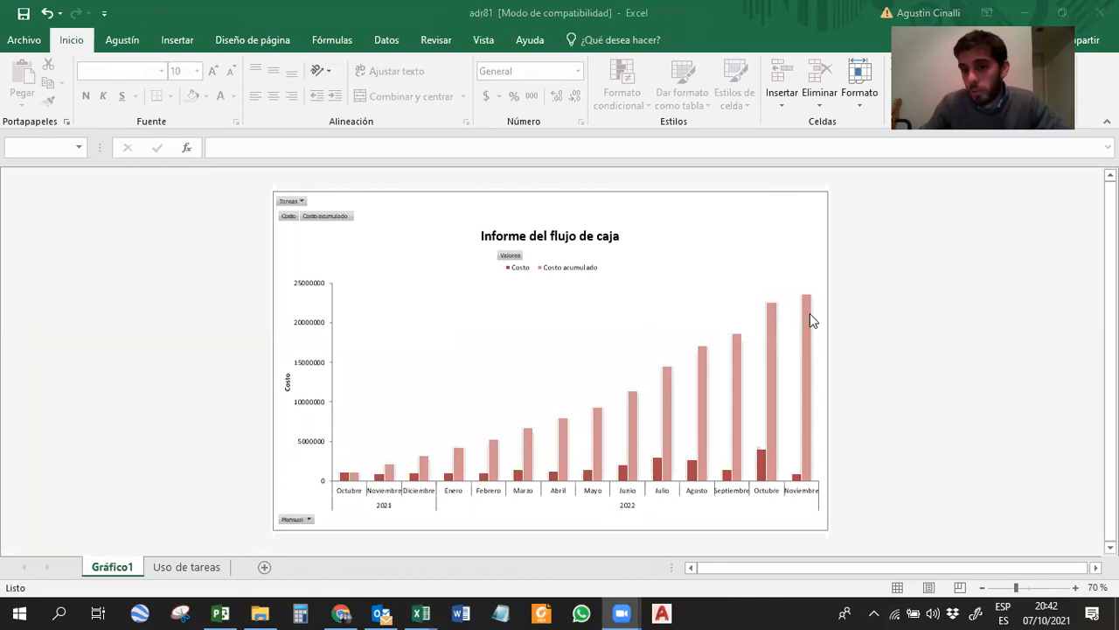
click(704, 271)
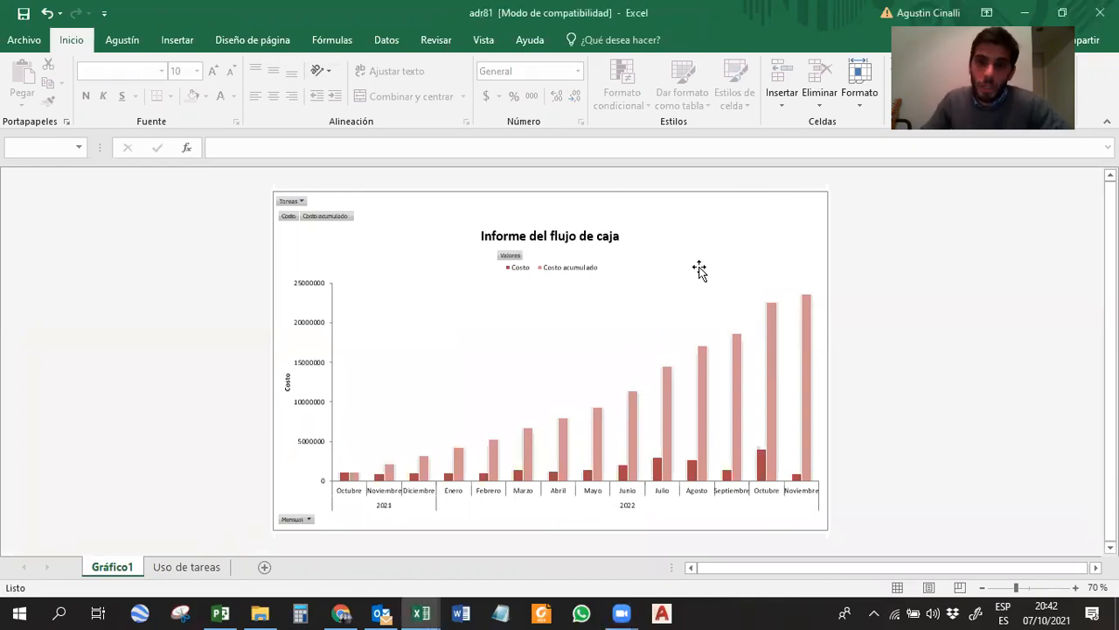
Change the cash flow chart to a combo chart with Costo as clustered columns and Costo acumulado as a line on the secondary axis.
click(689, 217)
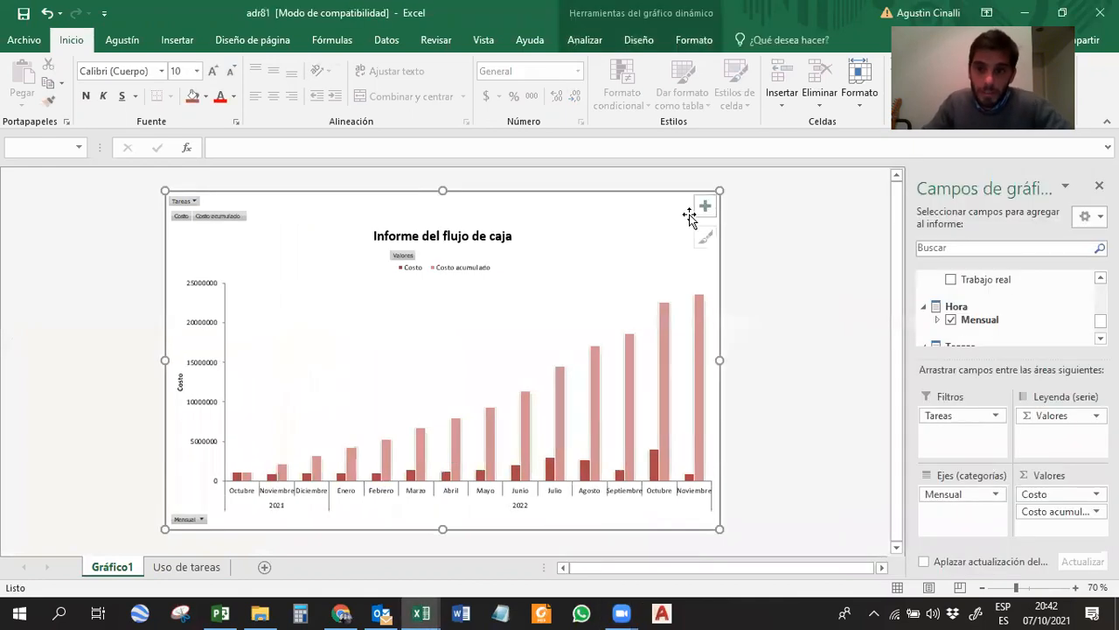
click(680, 42)
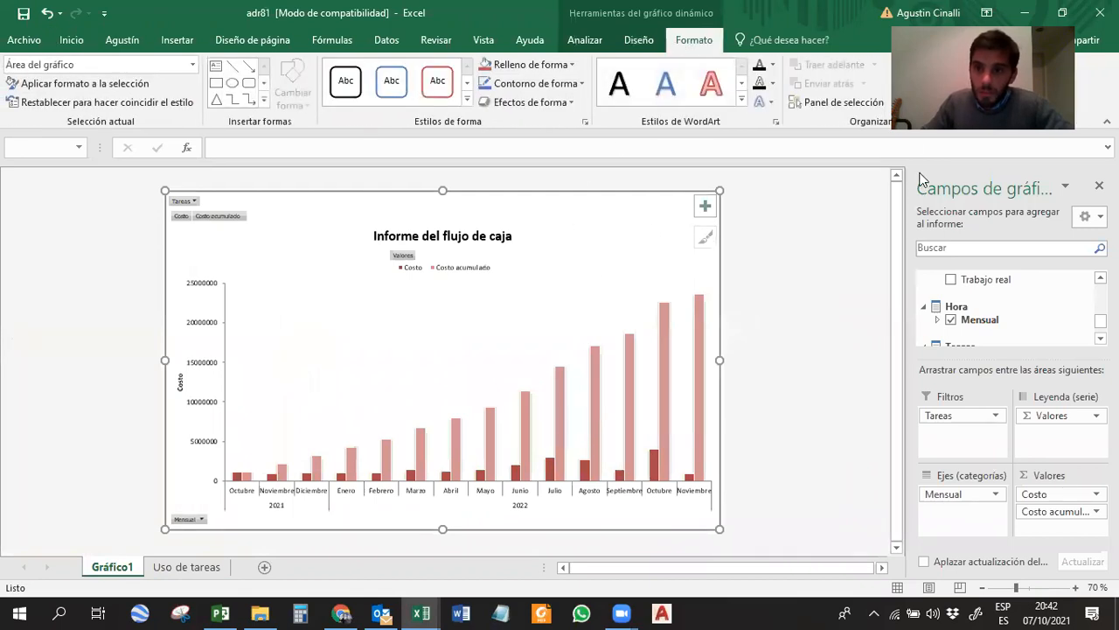
click(642, 41)
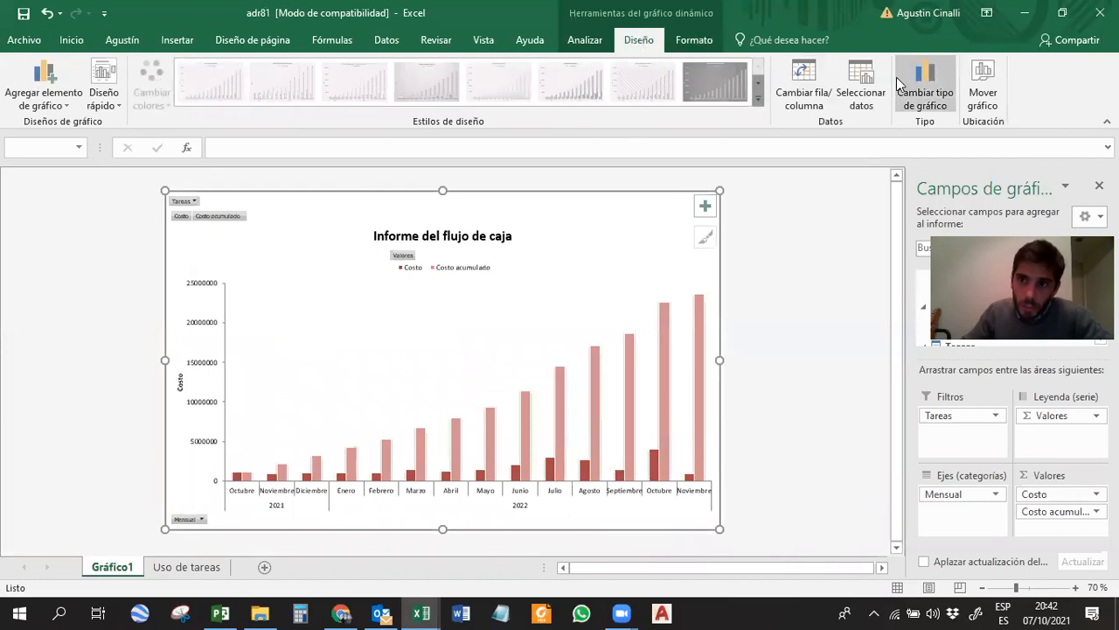
click(944, 99)
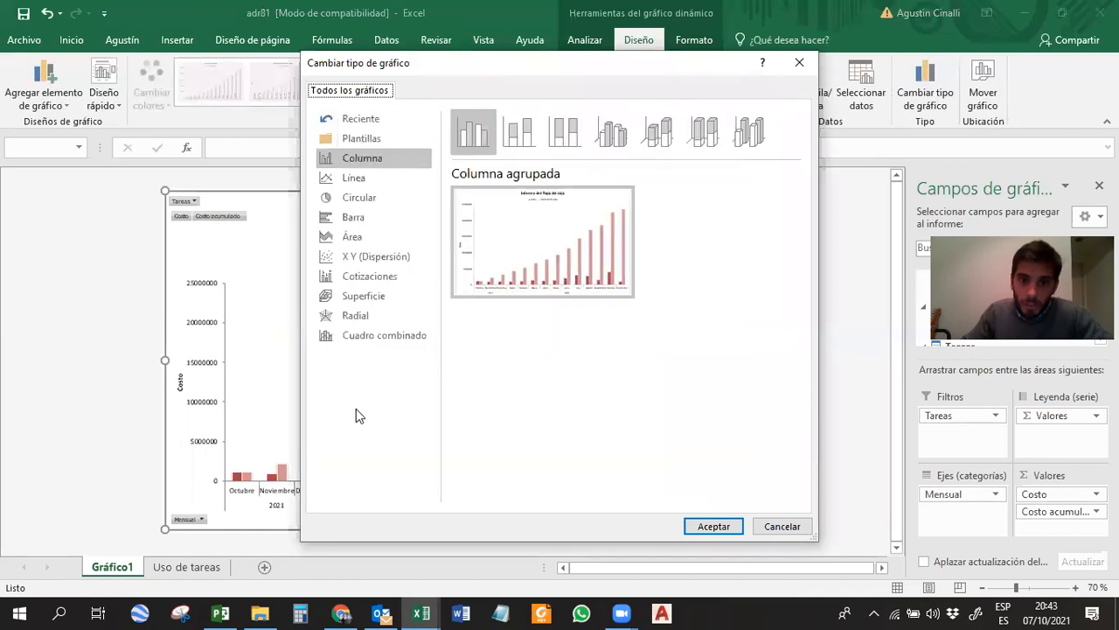
click(394, 340)
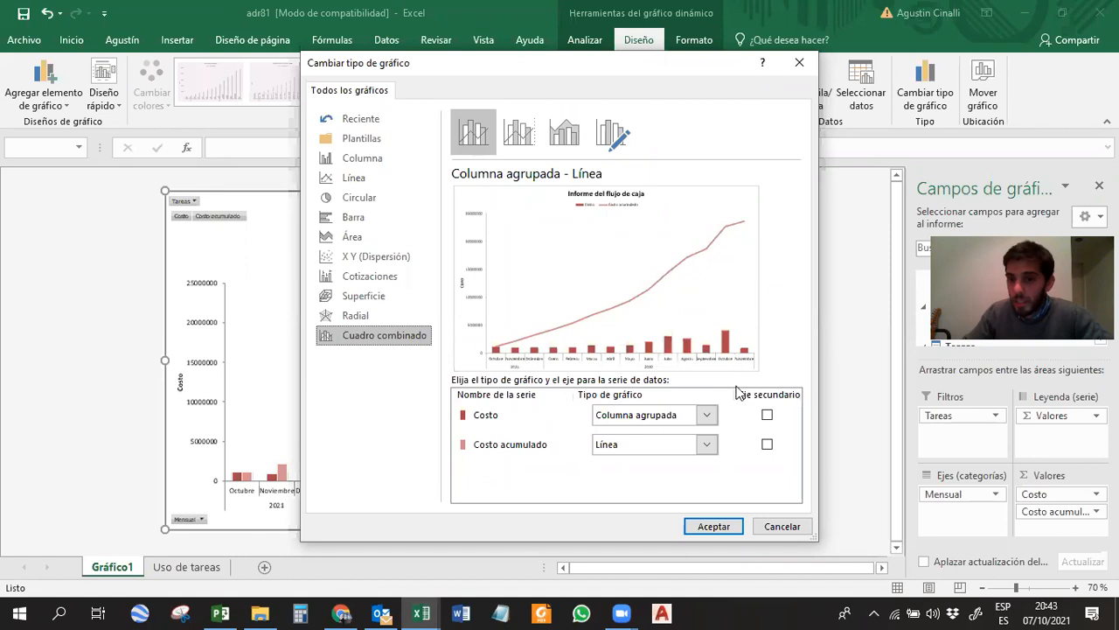
click(767, 445)
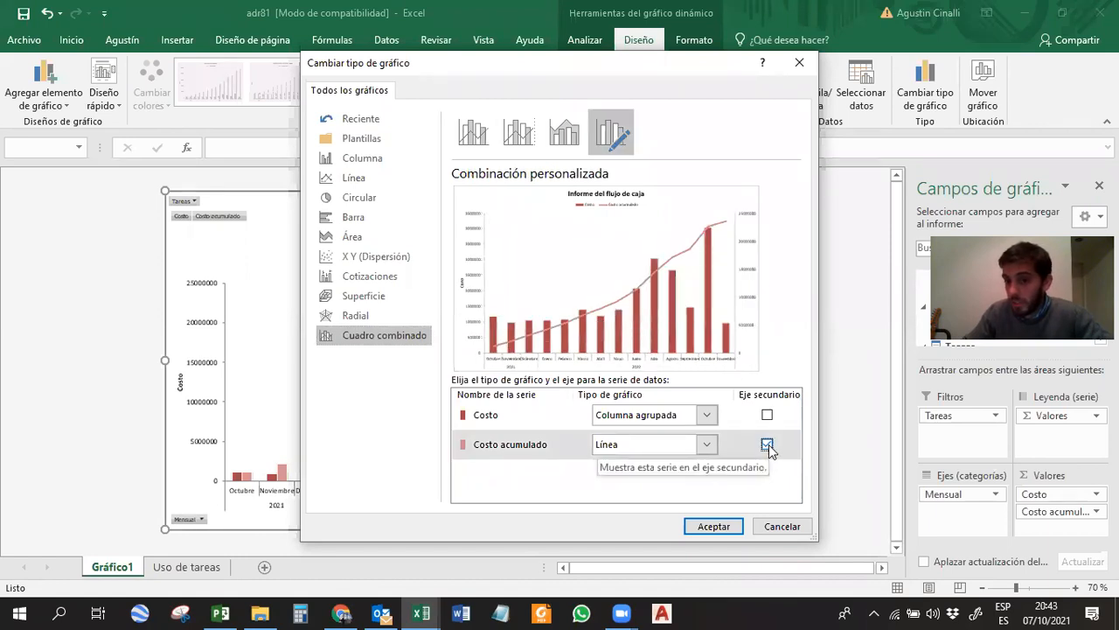
click(713, 528)
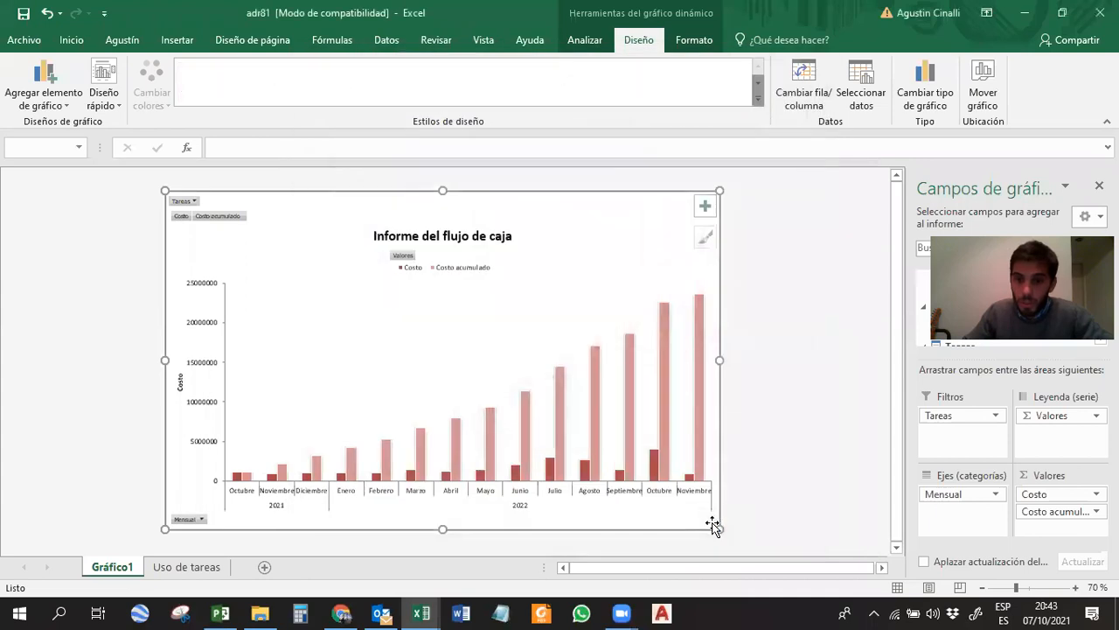
click(767, 463)
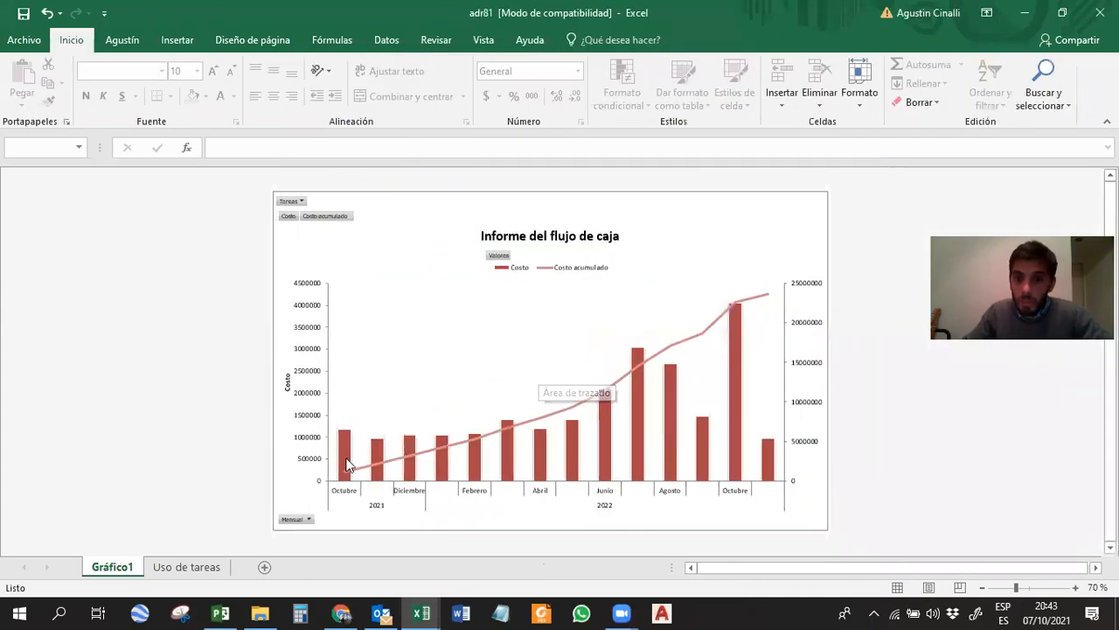
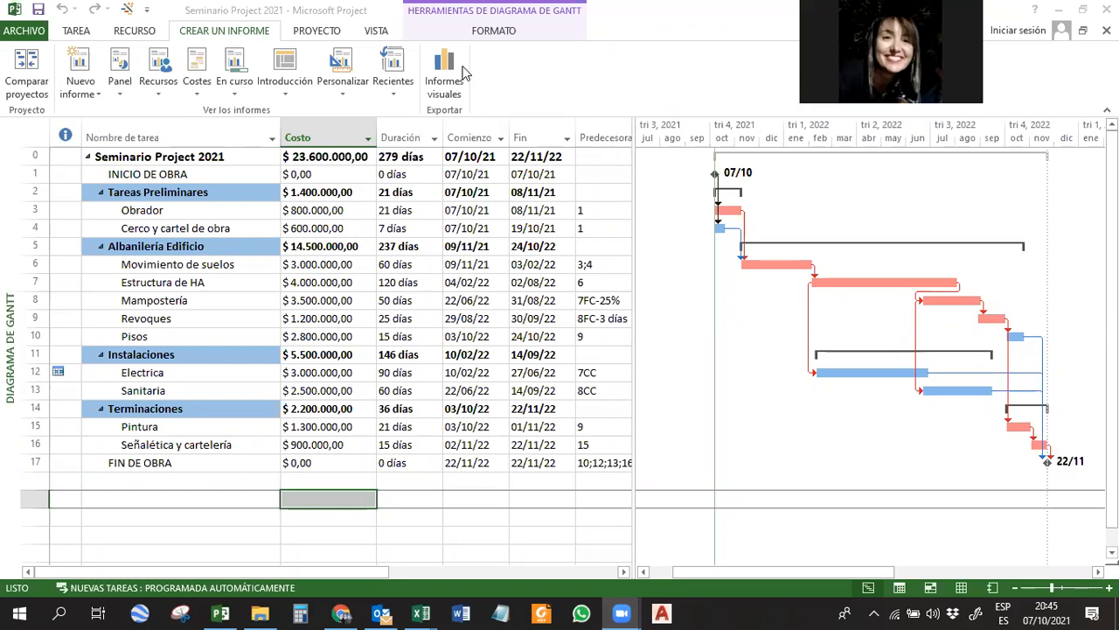
Look at the new-template options of the visual reports while the Informe del flujo de caja is selected.
click(444, 77)
click(413, 243)
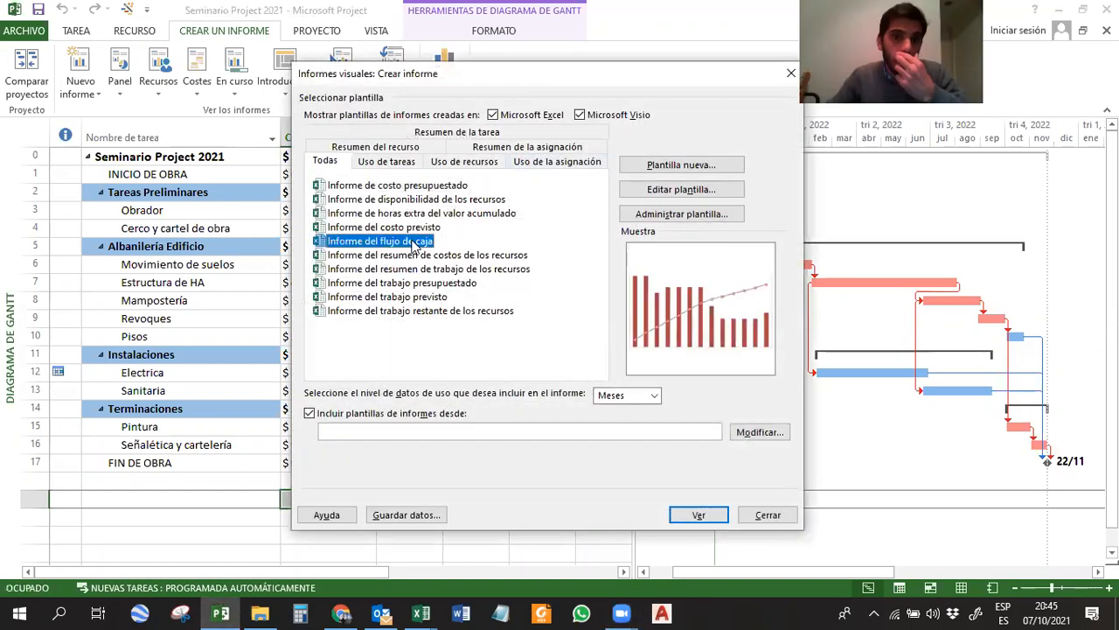
click(682, 167)
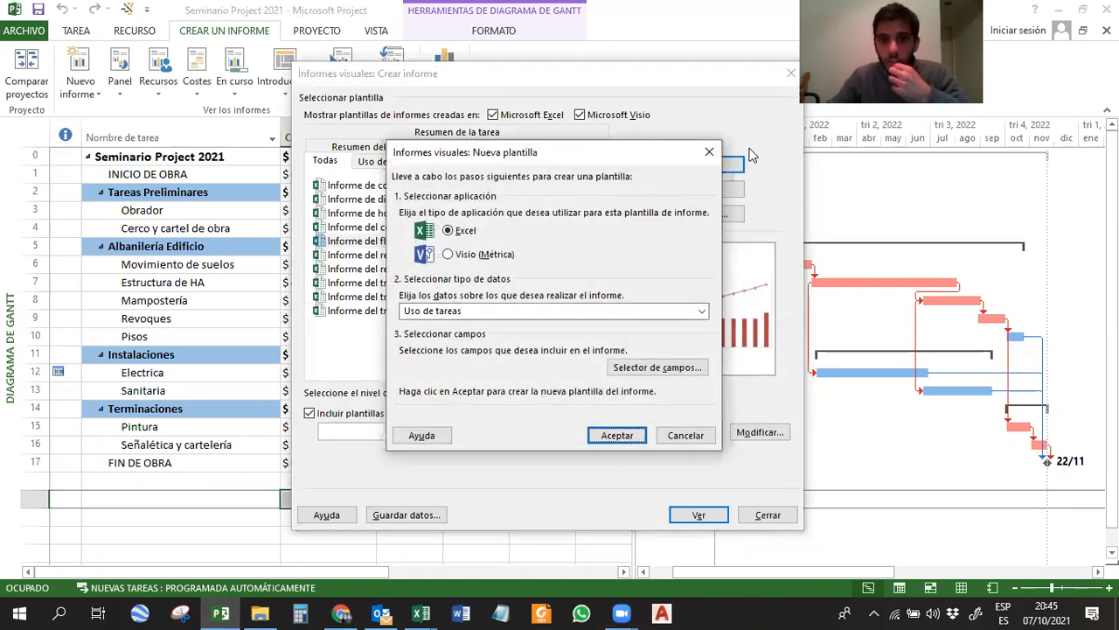
click(709, 152)
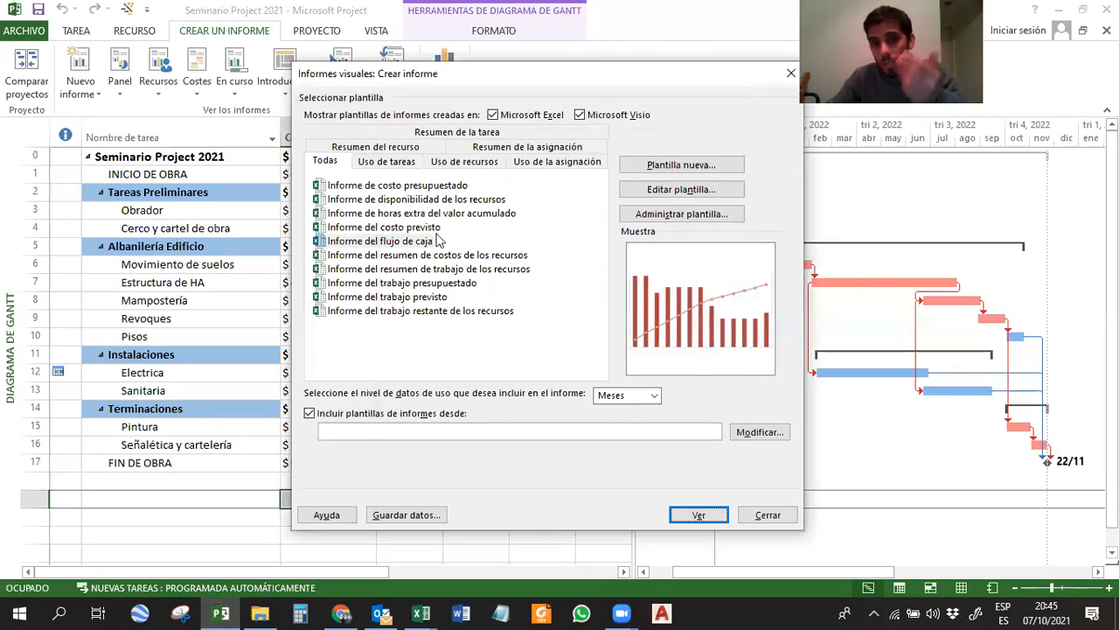
Review the available and selected fields of the Informe del flujo de caja template without editing it.
click(408, 245)
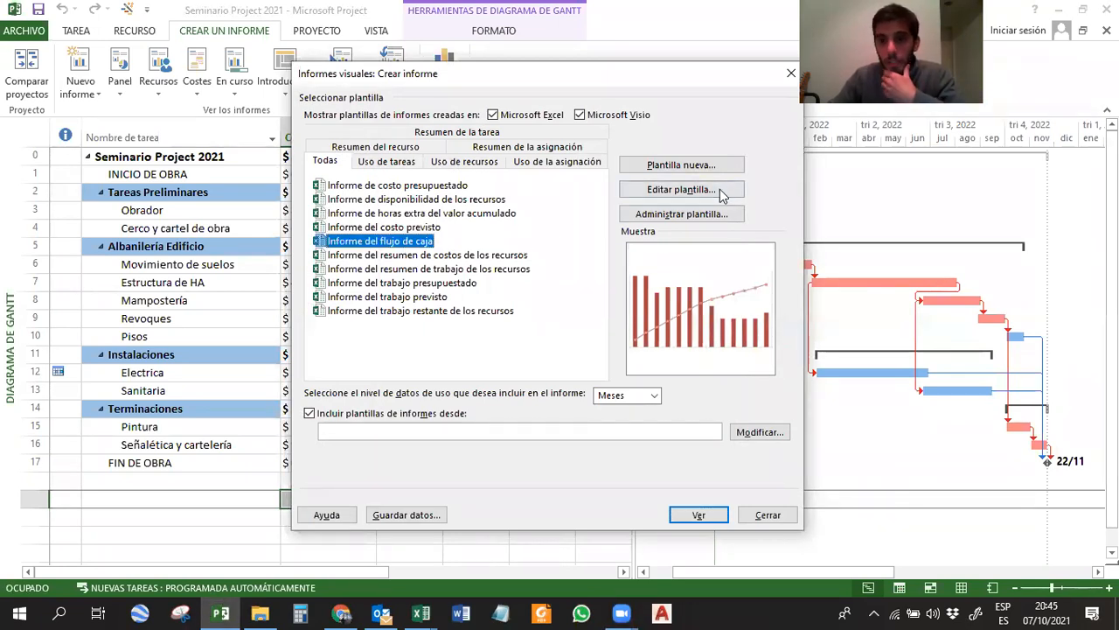
click(679, 190)
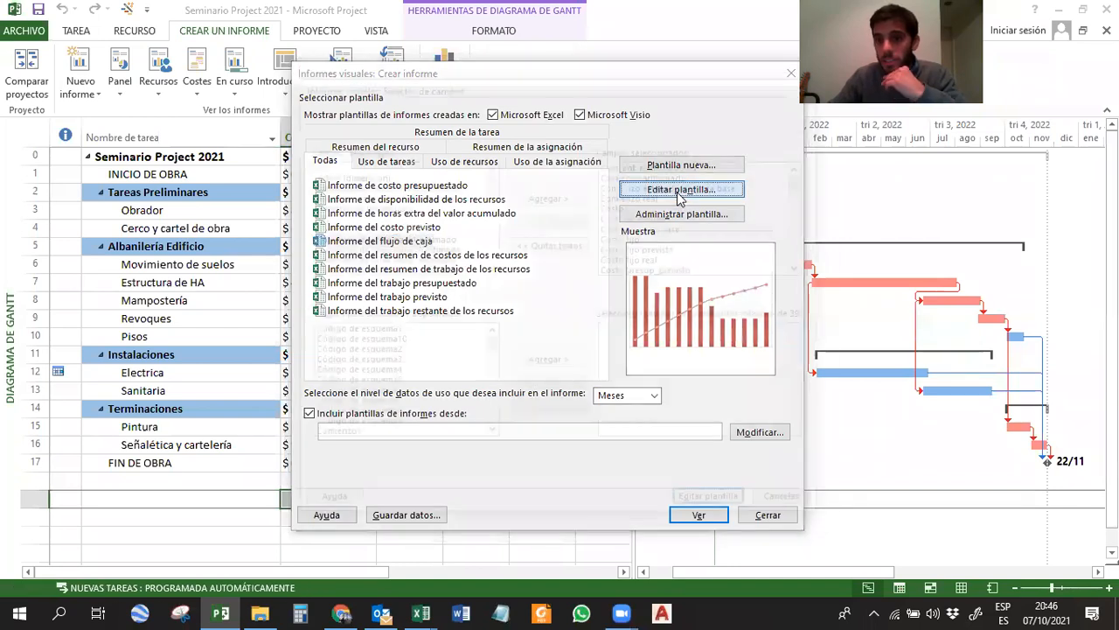
click(615, 206)
click(356, 207)
scroll(355, 214, down, 10)
scroll(355, 214, down, 12)
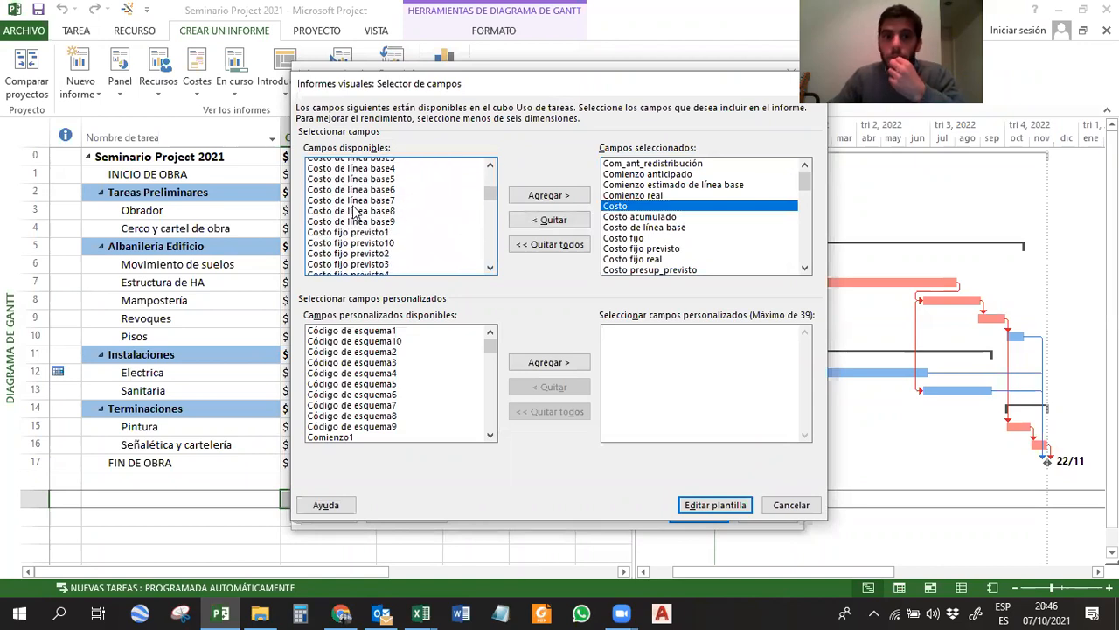
scroll(374, 220, down, 7)
scroll(374, 221, down, 9)
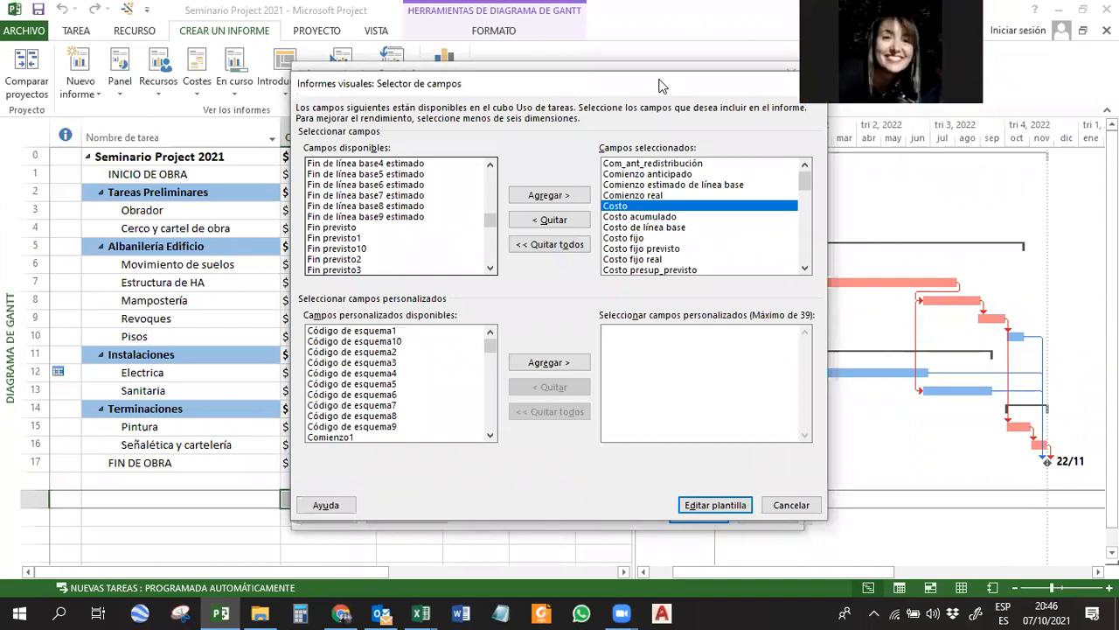
drag(661, 86, 625, 95)
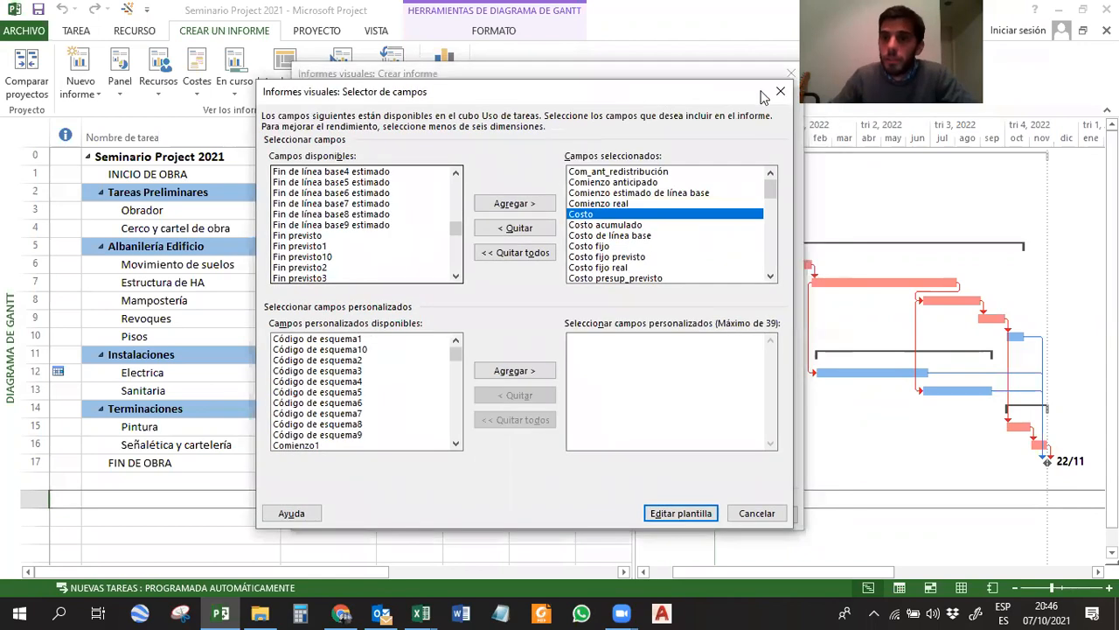
click(774, 94)
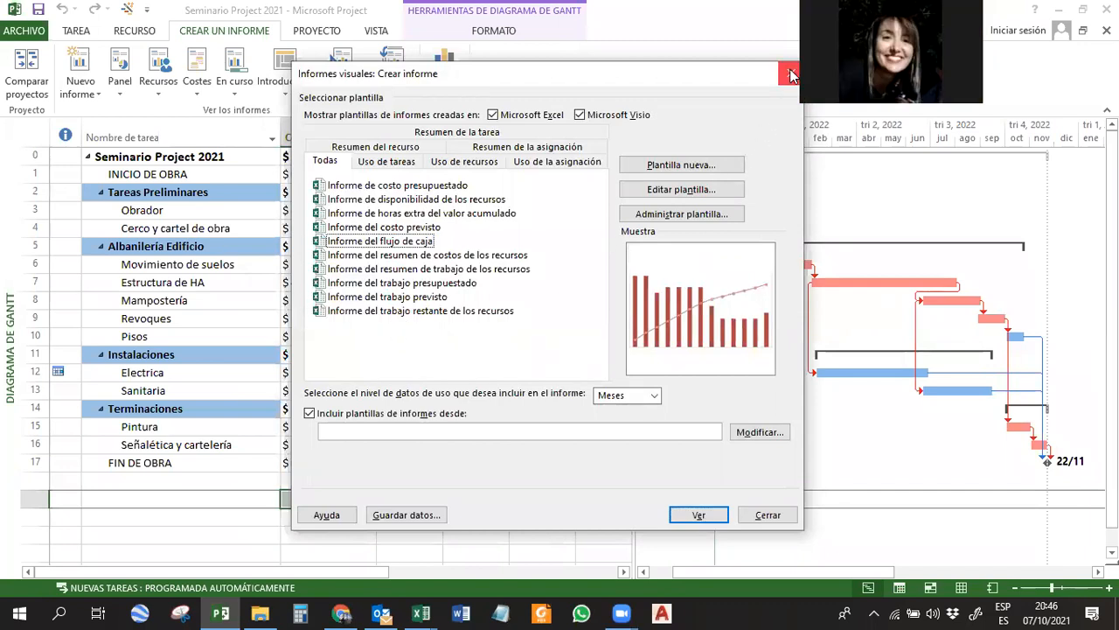
click(788, 75)
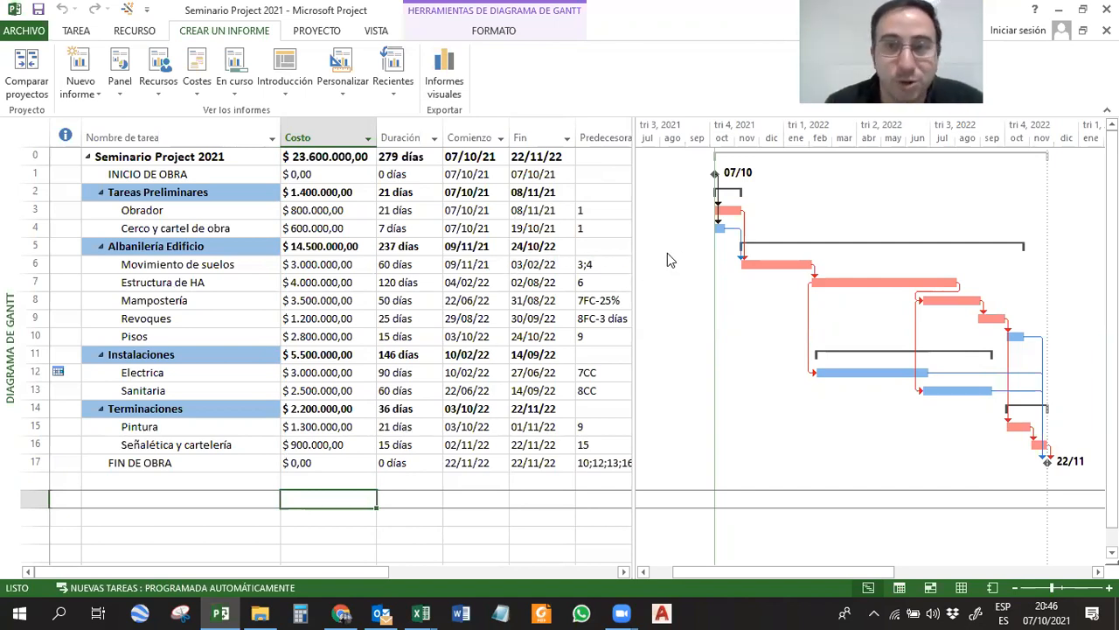
Switch the plan to the custom view Gantt + flujo de caja.
click(389, 34)
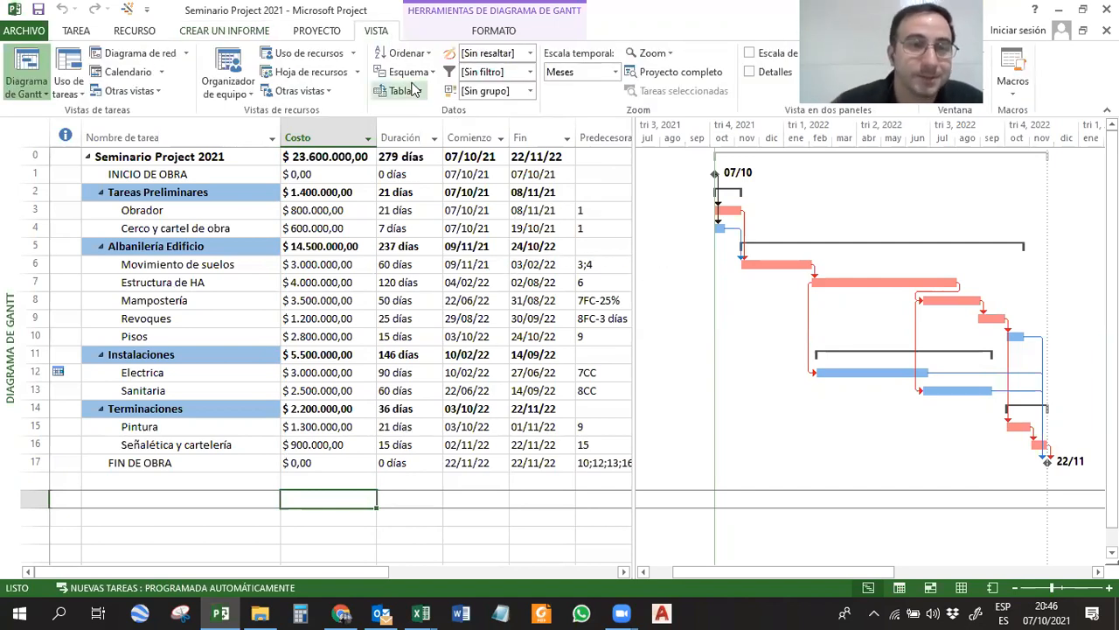
click(44, 94)
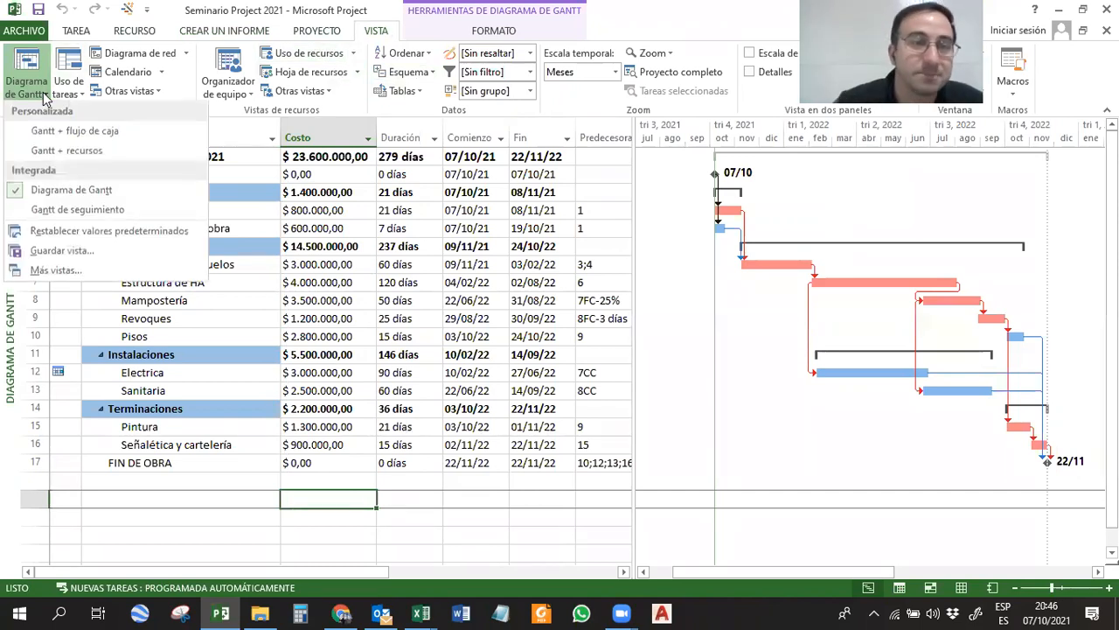
click(77, 34)
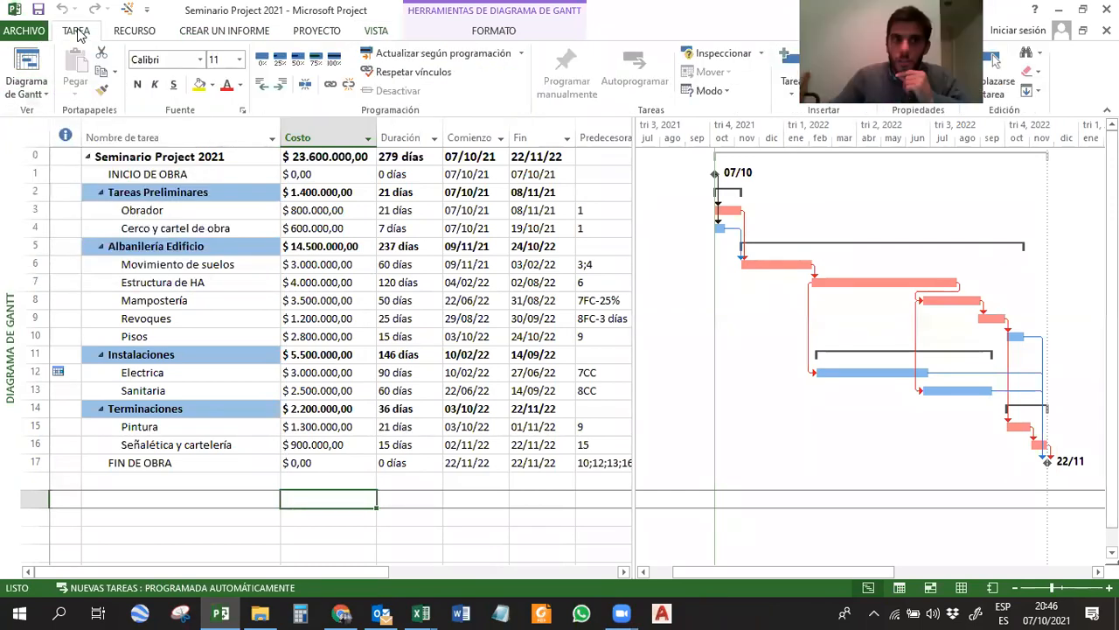
click(41, 95)
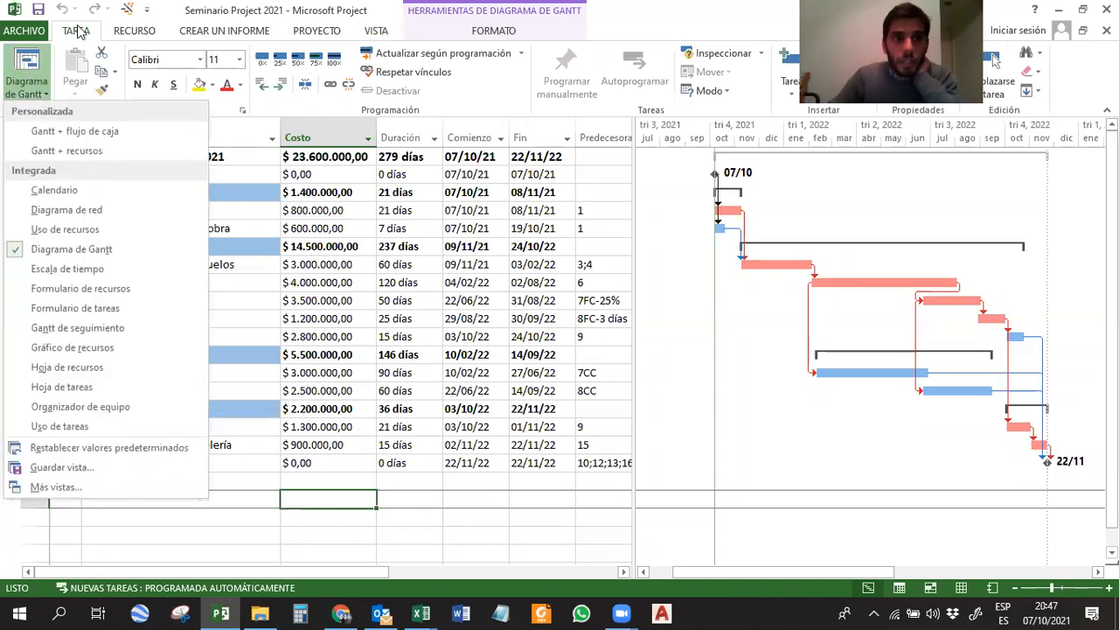
click(35, 97)
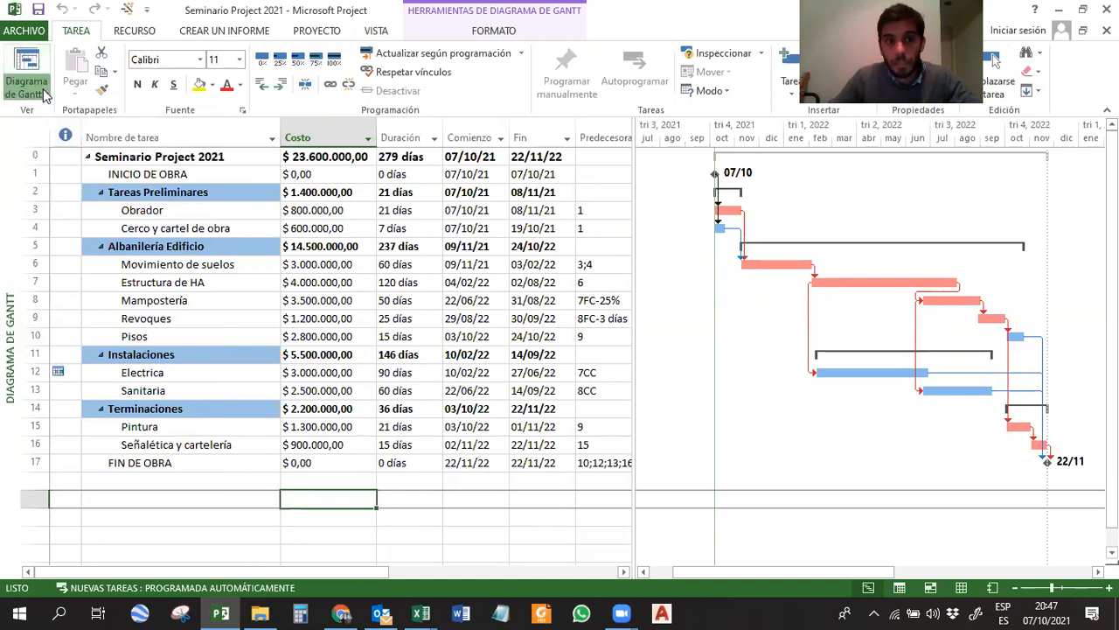
click(39, 87)
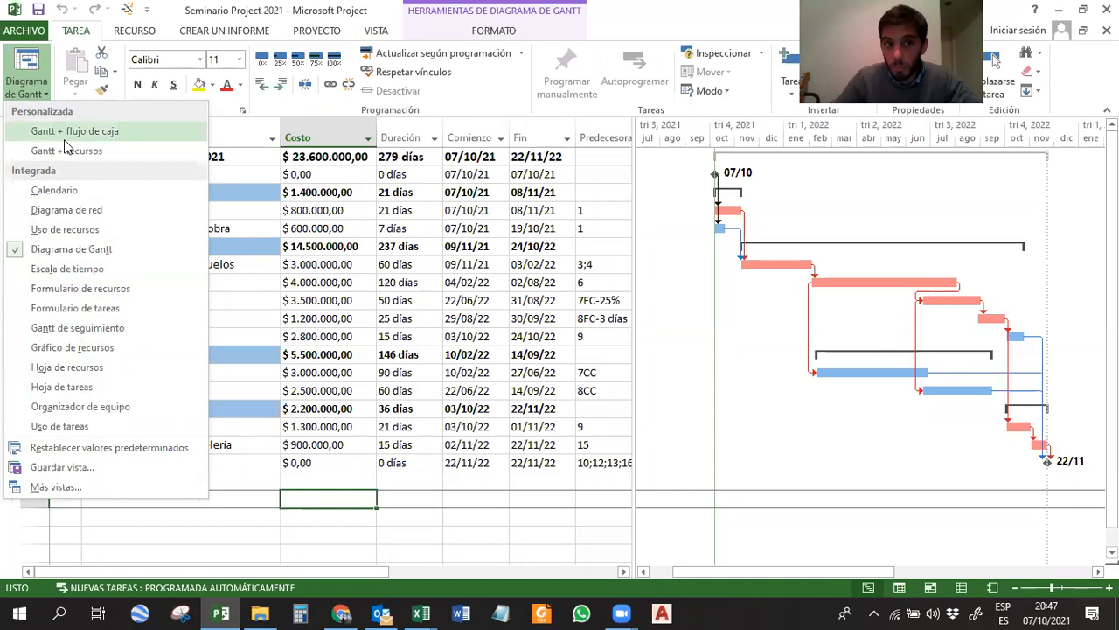
click(96, 131)
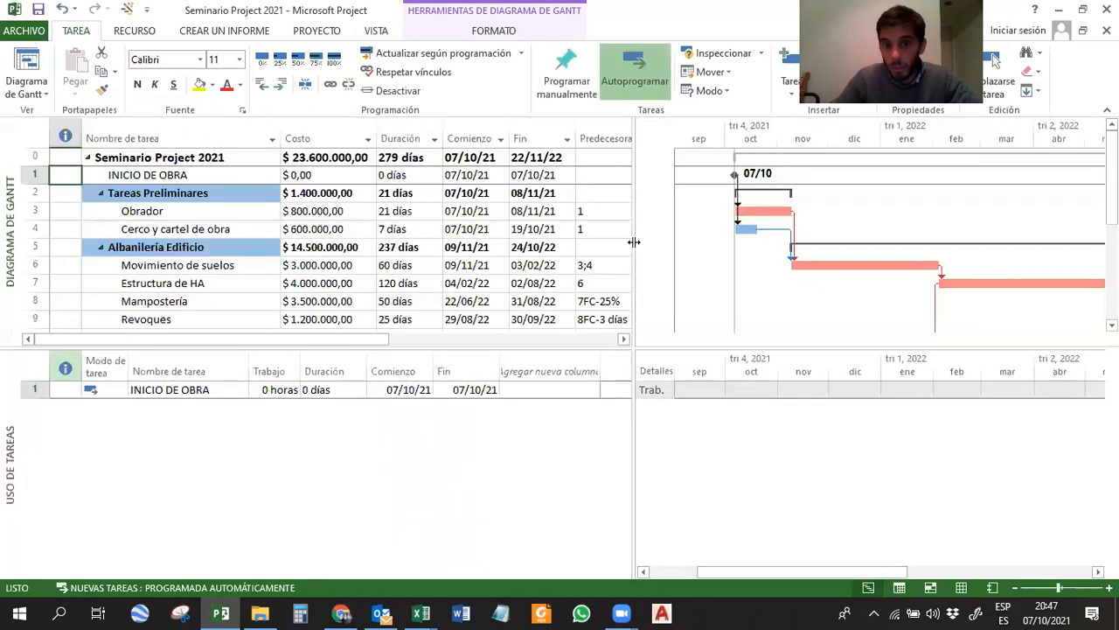
Add the Costo row to the task usage details for Obrador and Cerco y cartel de obra, and select Obrador's October–November costs.
drag(165, 204, 170, 229)
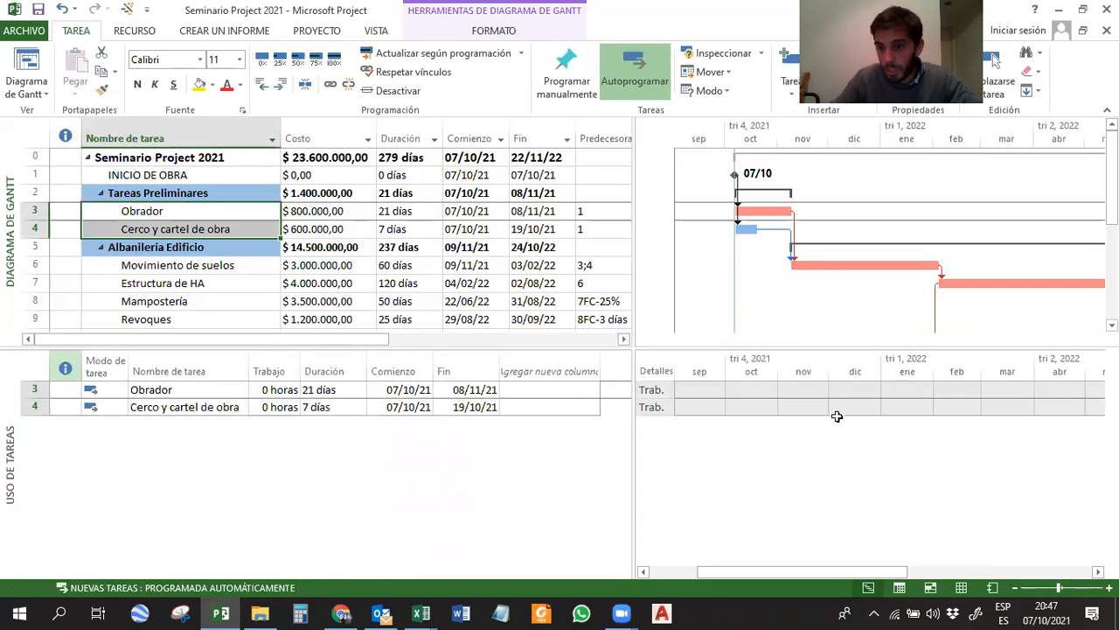
click(655, 390)
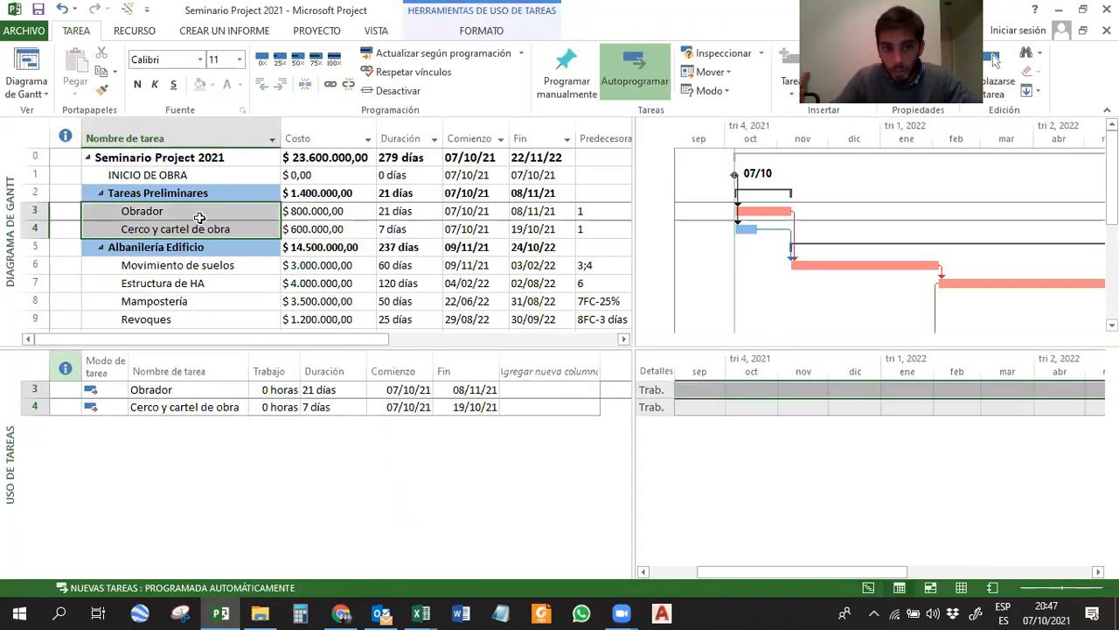
right_click(652, 390)
click(696, 500)
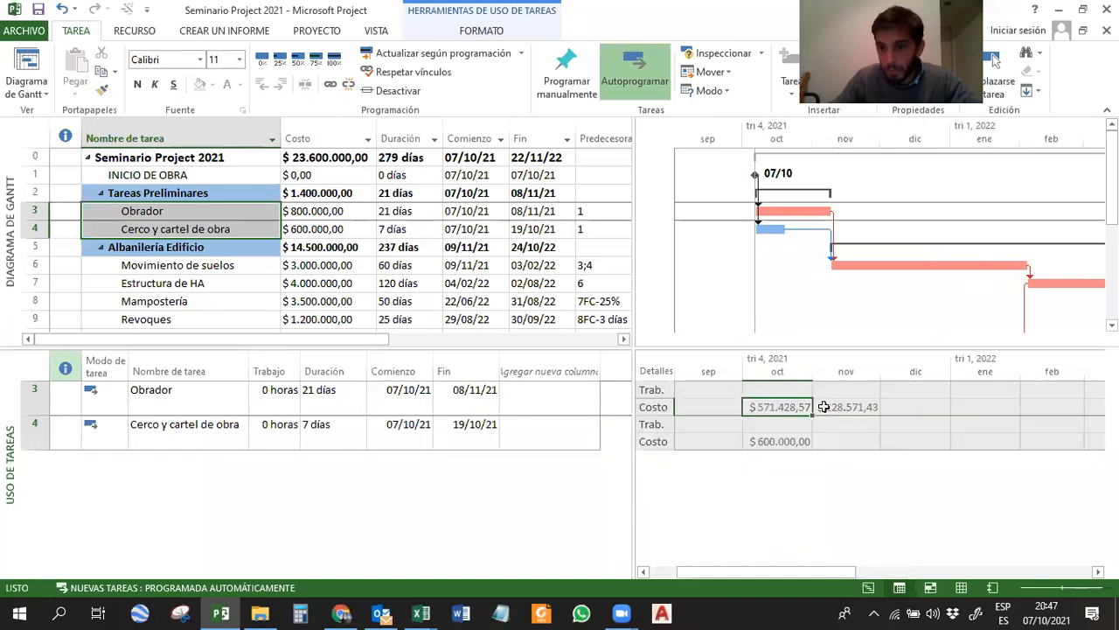
drag(823, 406, 852, 407)
Change the Uso de tareas pane to the Diagrama de Gantt view and shrink it to give the main task pane more room.
click(37, 91)
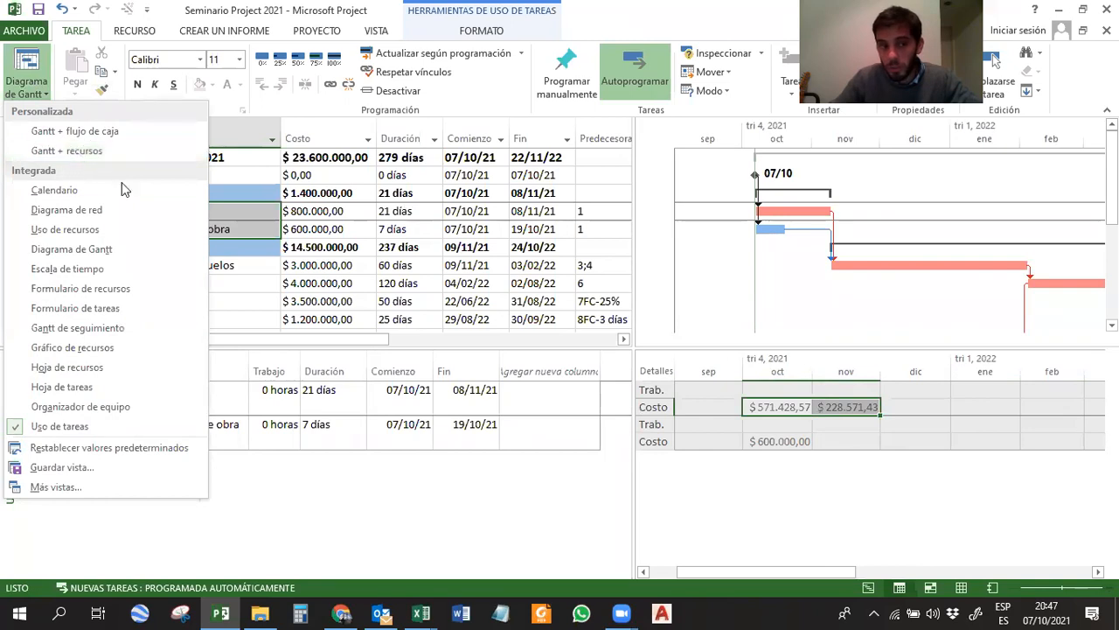
click(122, 247)
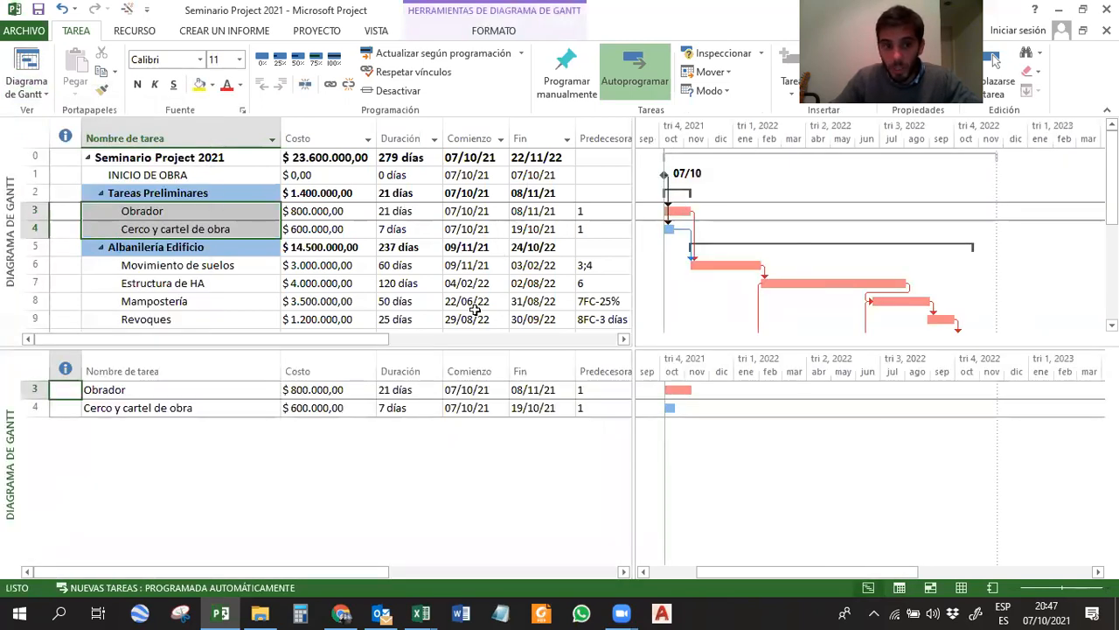
drag(673, 346, 673, 370)
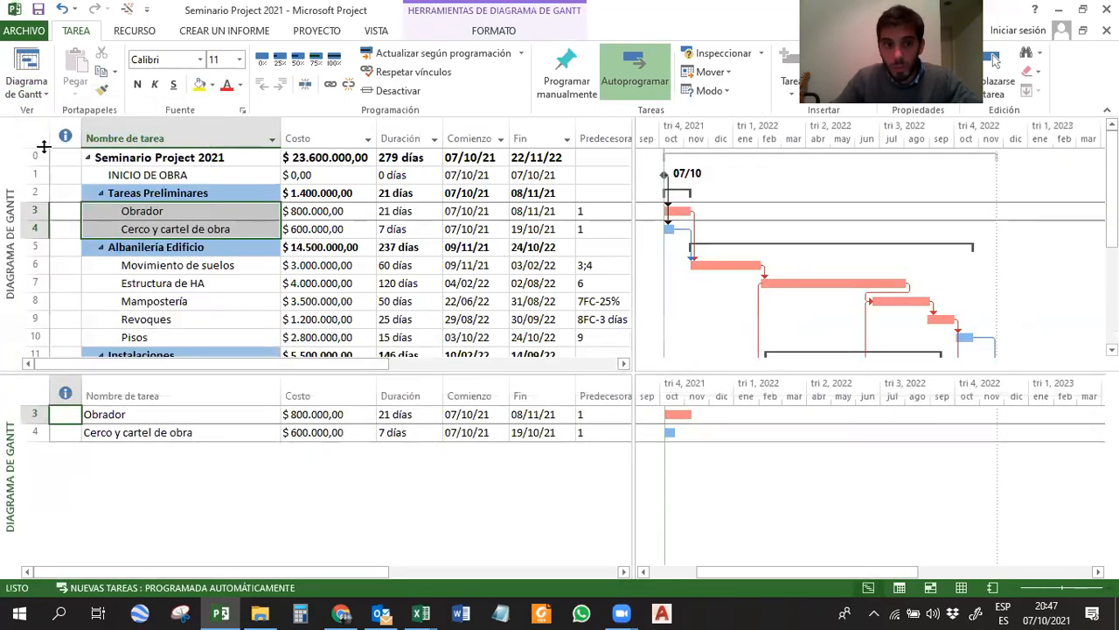
click(32, 94)
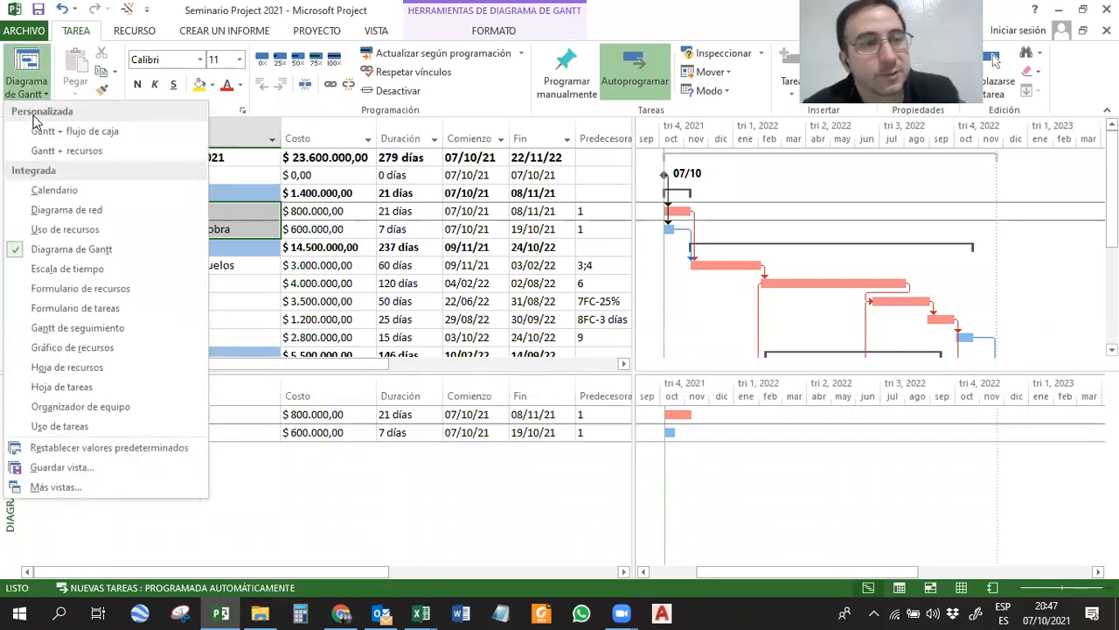
click(61, 249)
click(376, 31)
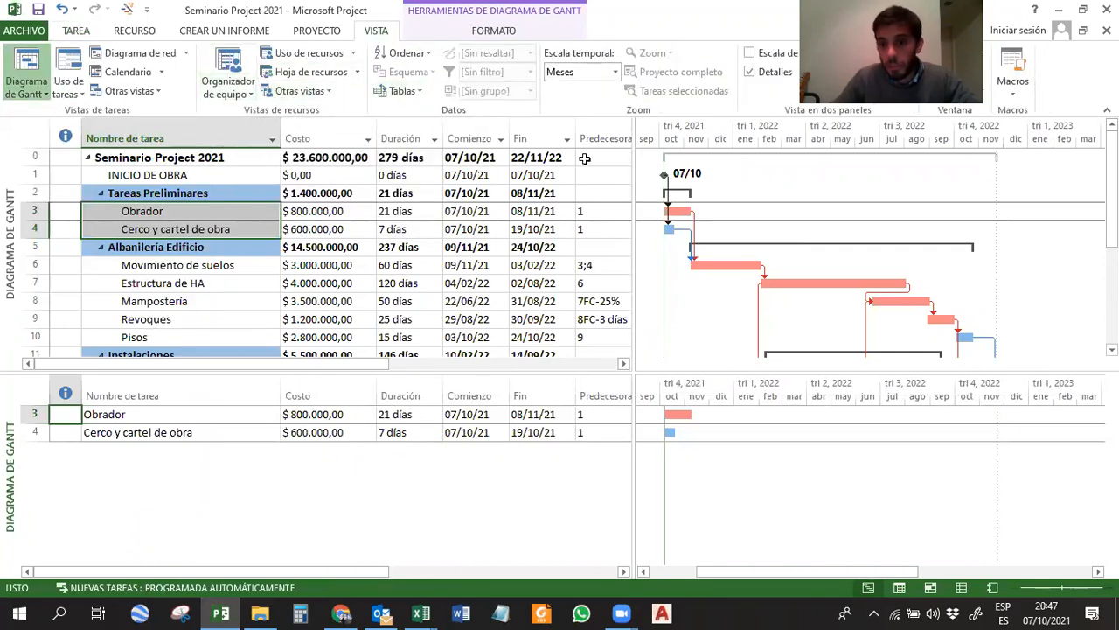
drag(701, 369, 691, 439)
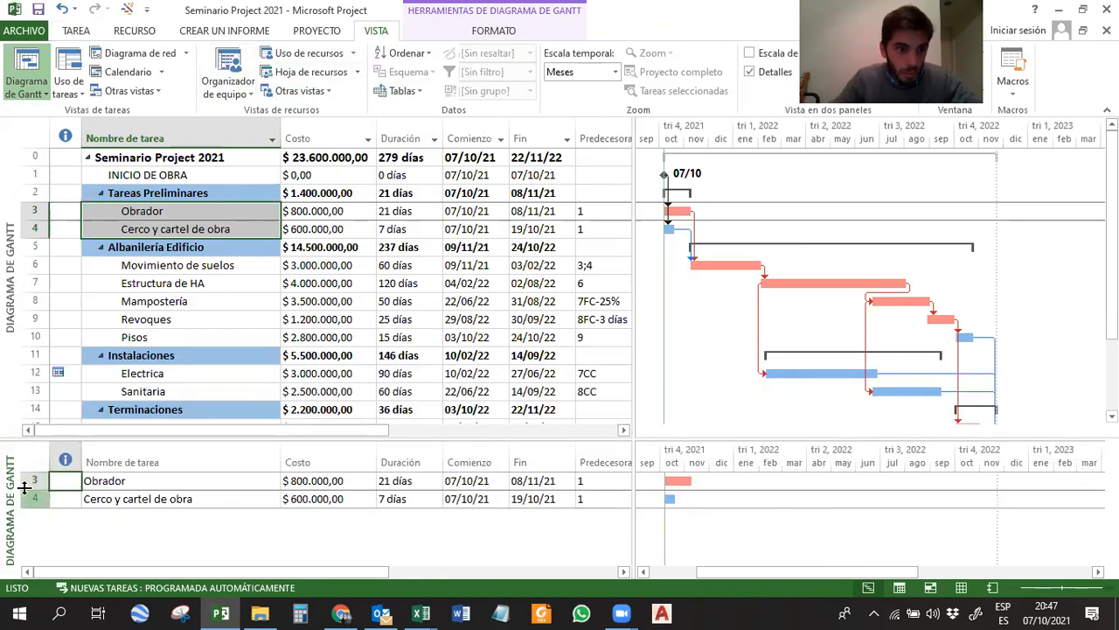
Reapply the custom Gantt + flujo de caja view so Uso de tareas is shown beneath the Gantt chart.
click(26, 70)
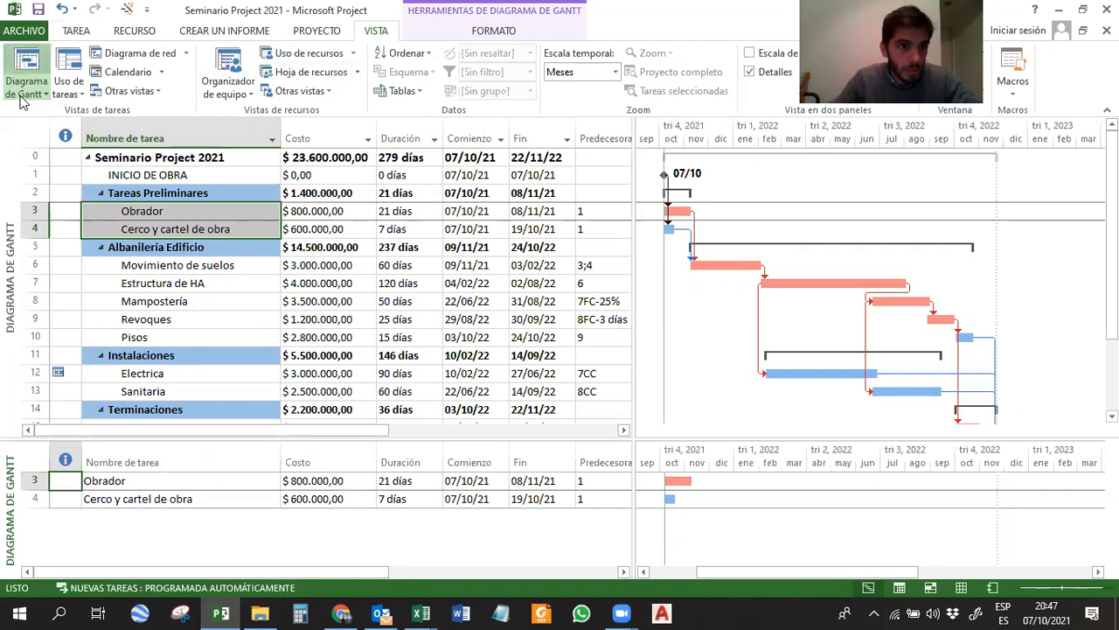
click(35, 93)
click(61, 192)
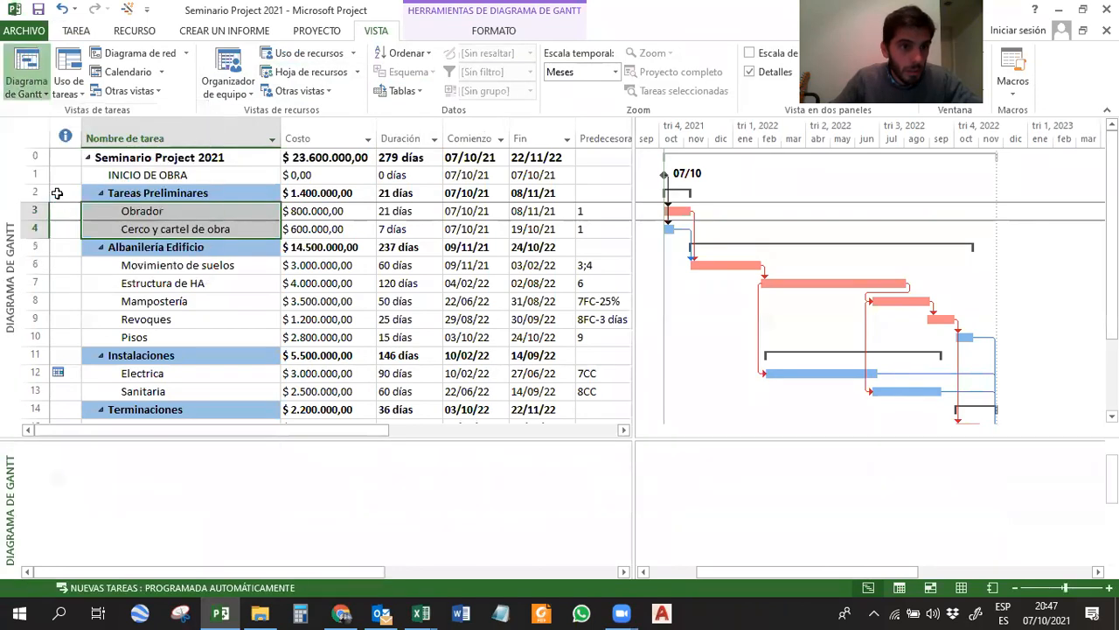
click(35, 92)
click(31, 130)
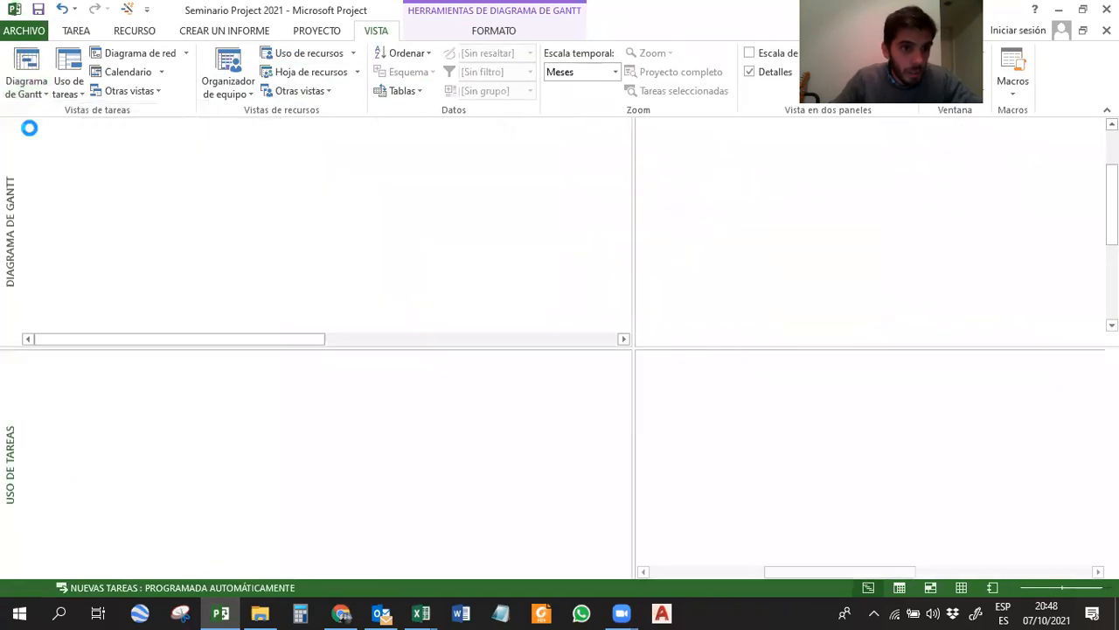
click(35, 93)
click(74, 34)
click(42, 58)
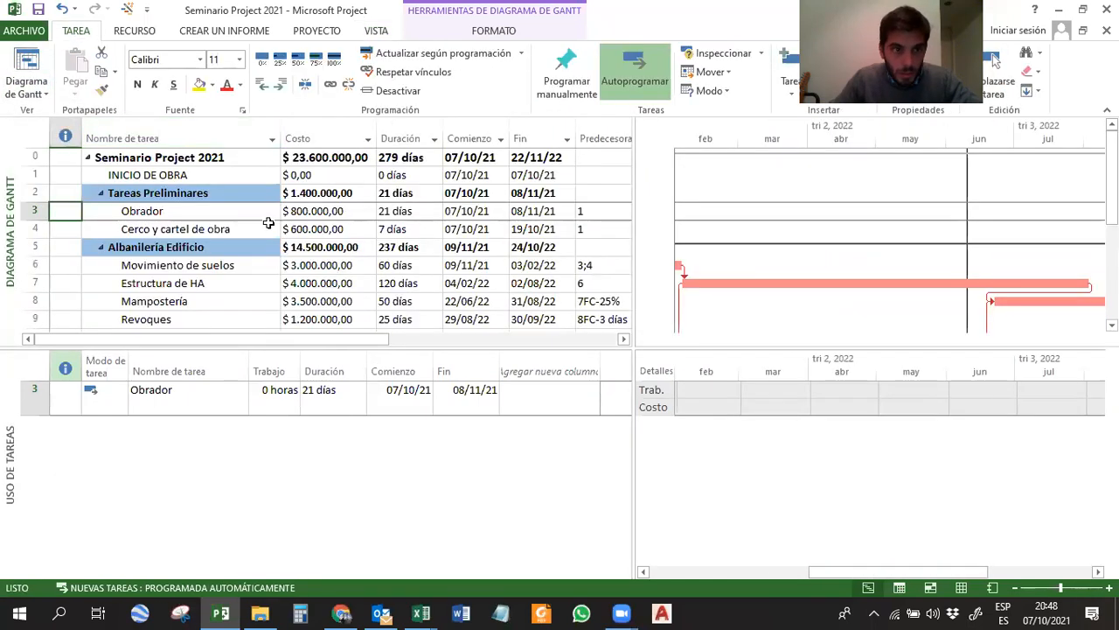
Enlarge the Gantt pane over the Uso de tareas pane and switch it to the Gantt de seguimiento view.
click(34, 91)
click(63, 251)
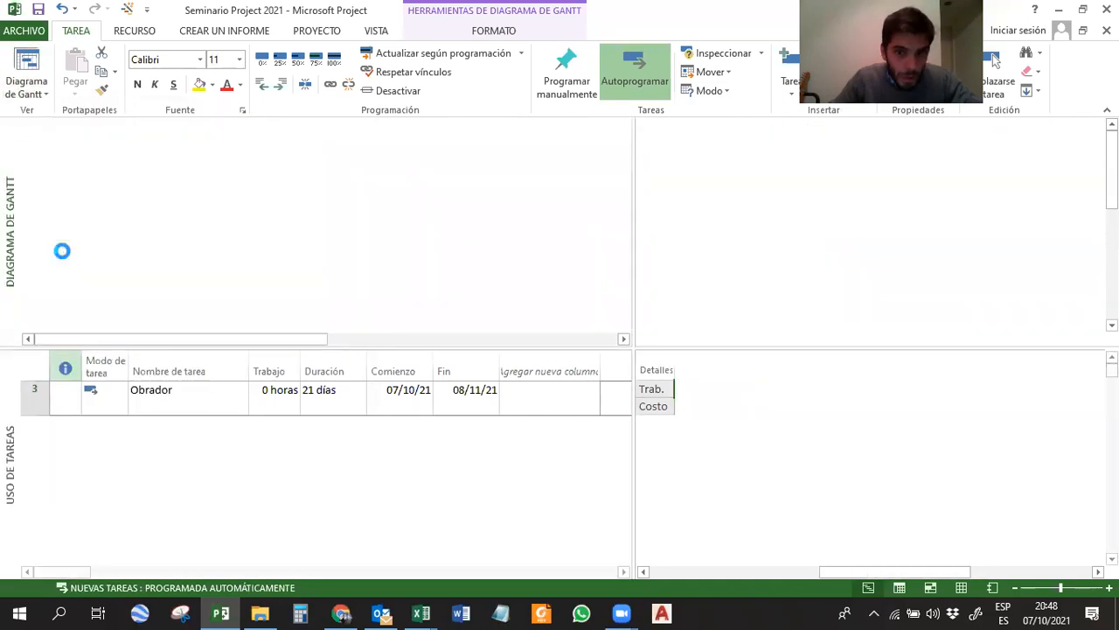
drag(732, 348, 744, 437)
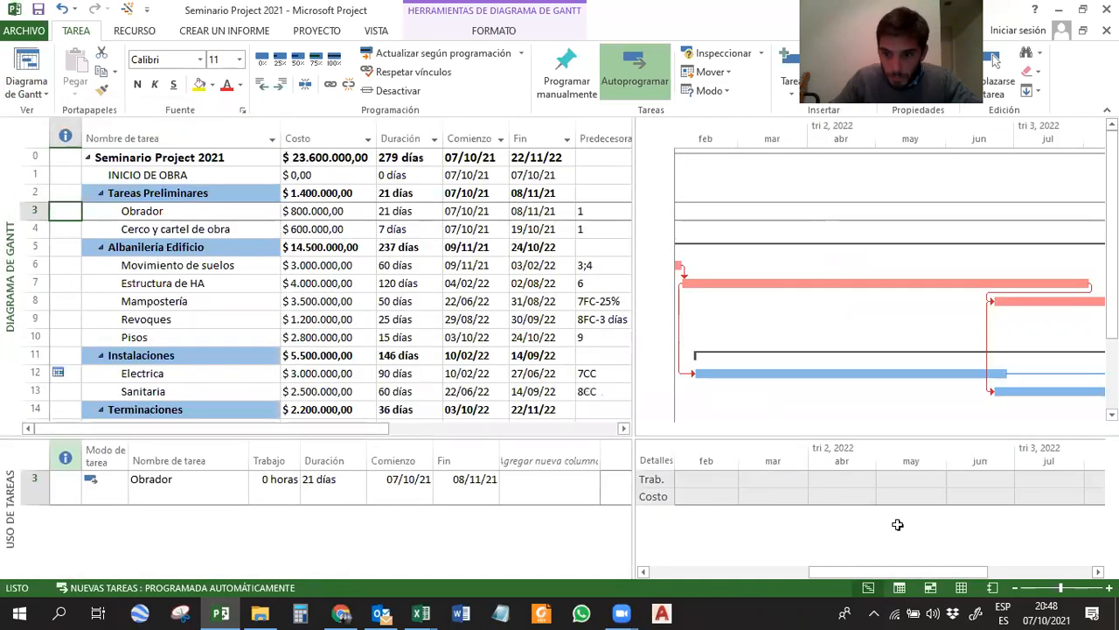
click(868, 588)
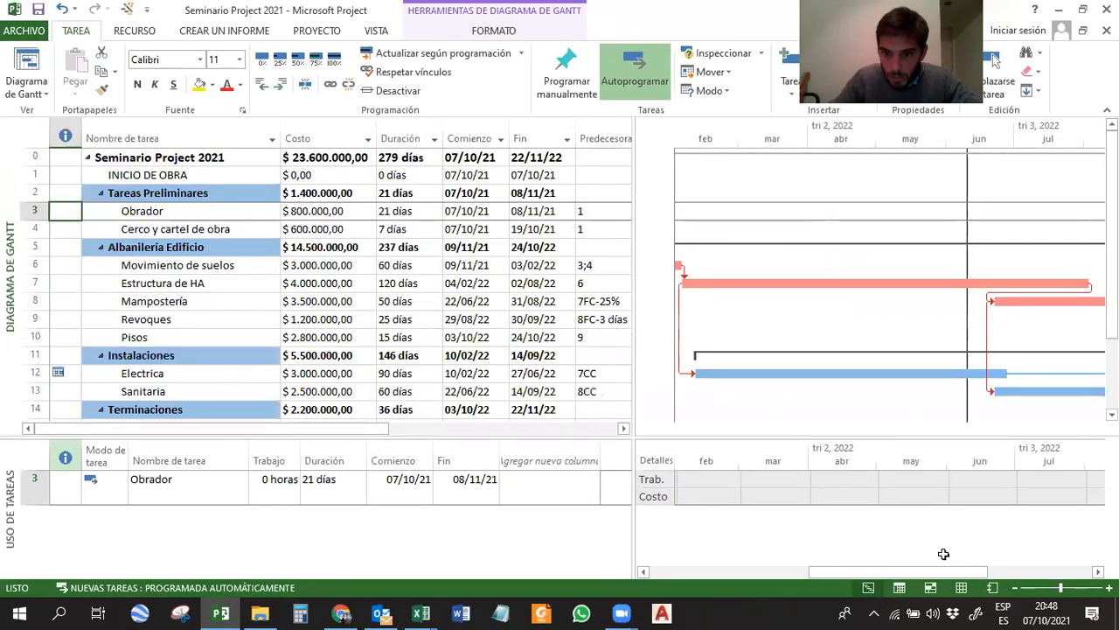
click(35, 94)
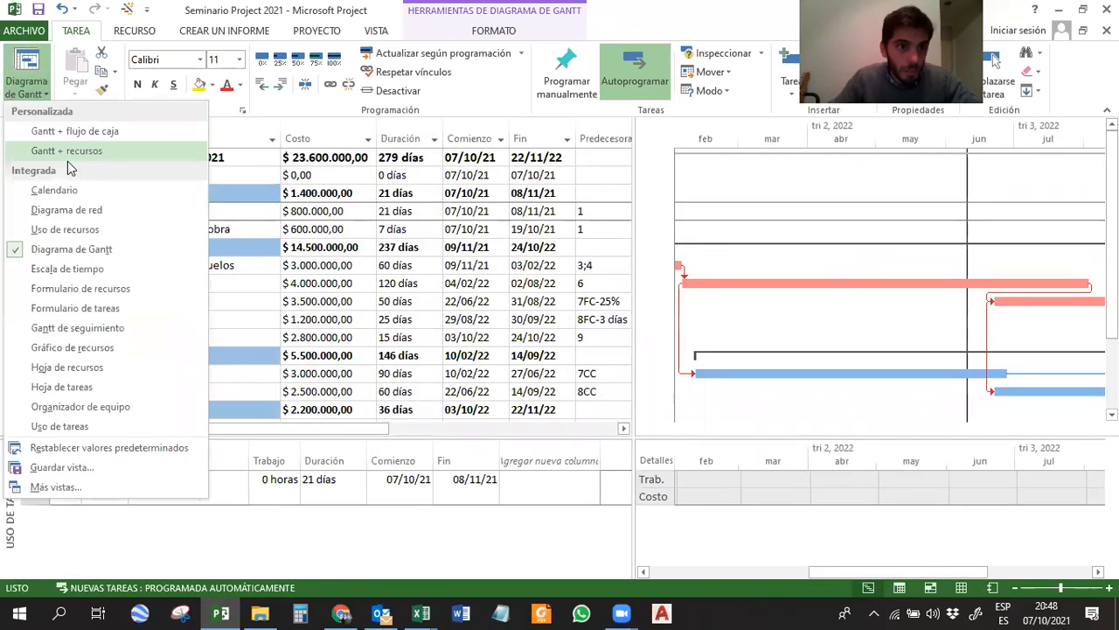
click(87, 329)
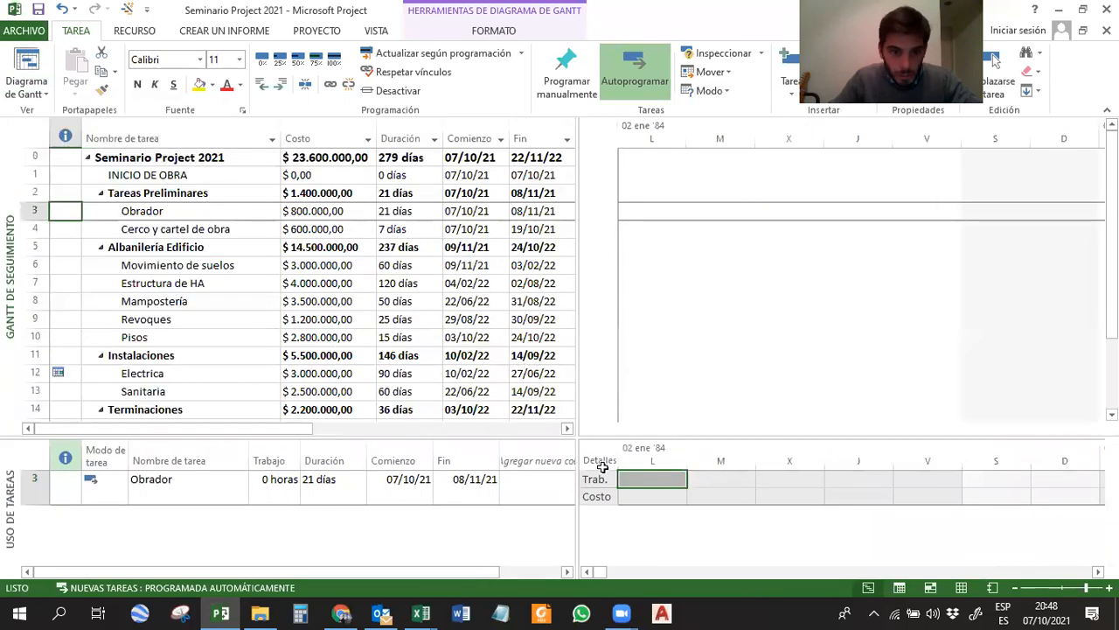
Switch the upper pane to the Diagrama de Gantt view, enlarge it over Uso de tareas, and widen its chart area.
click(26, 94)
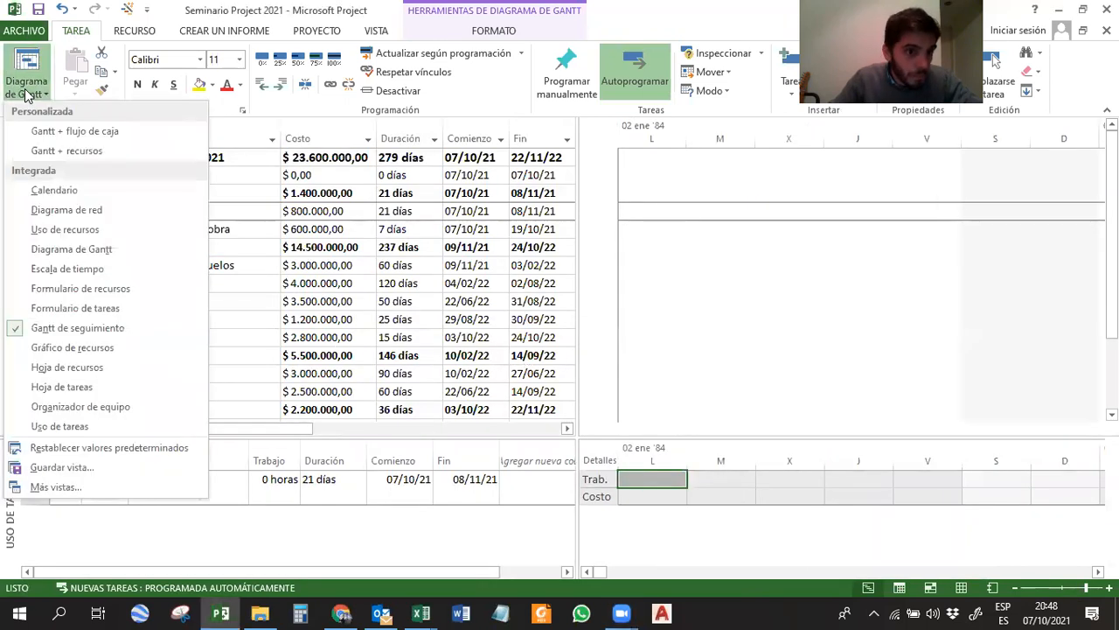
click(71, 249)
drag(588, 436, 585, 525)
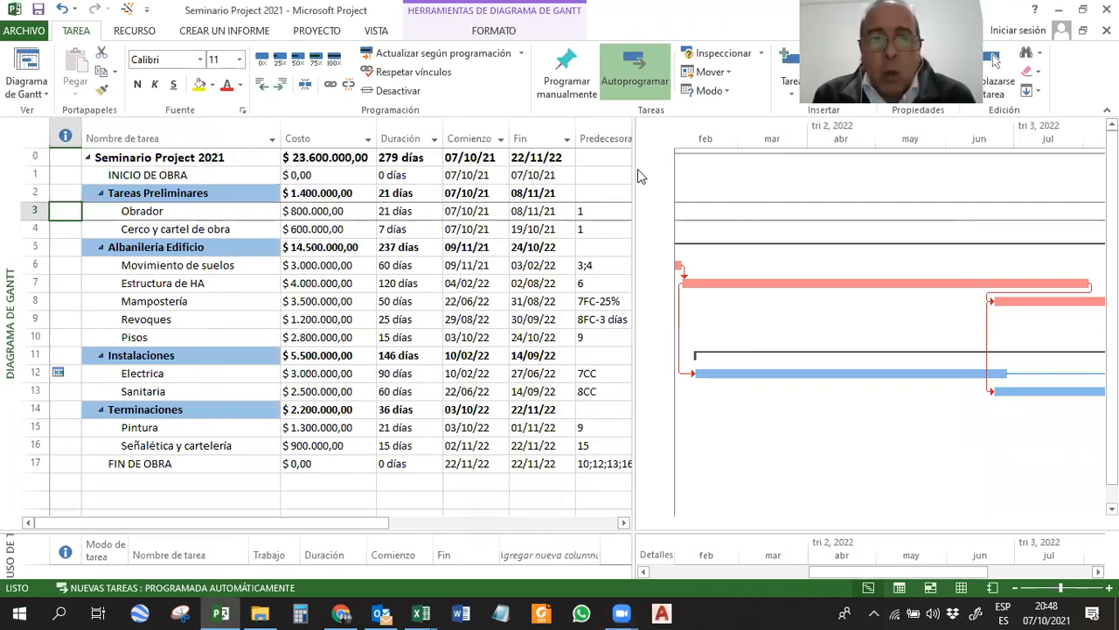
drag(634, 173, 449, 178)
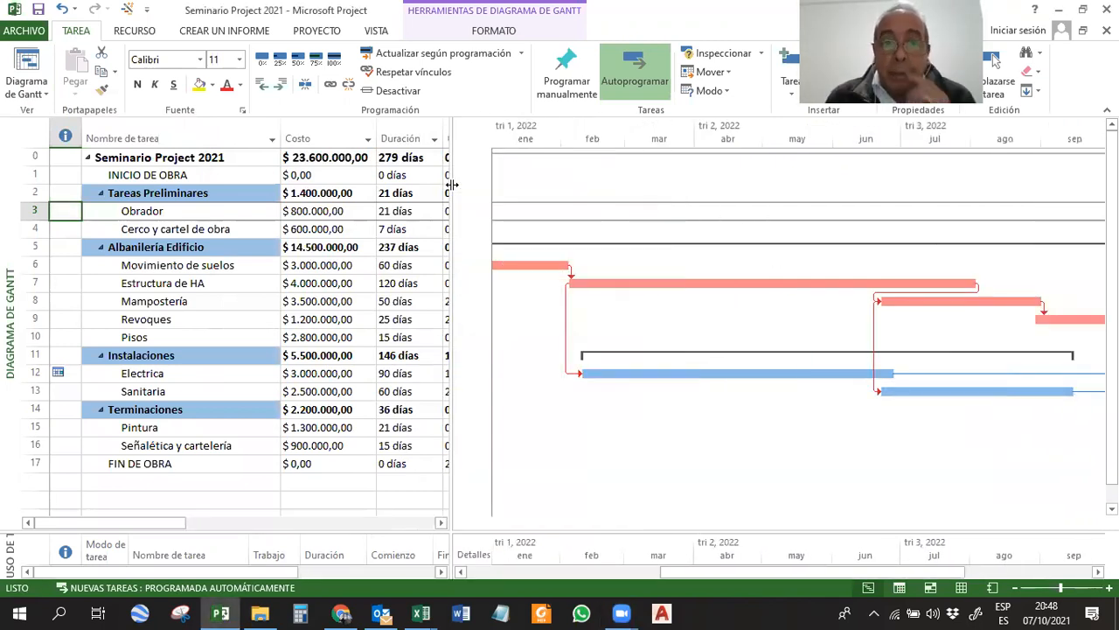
Hide the Costo column in the Gantt task table.
click(319, 138)
right_click(322, 140)
click(376, 272)
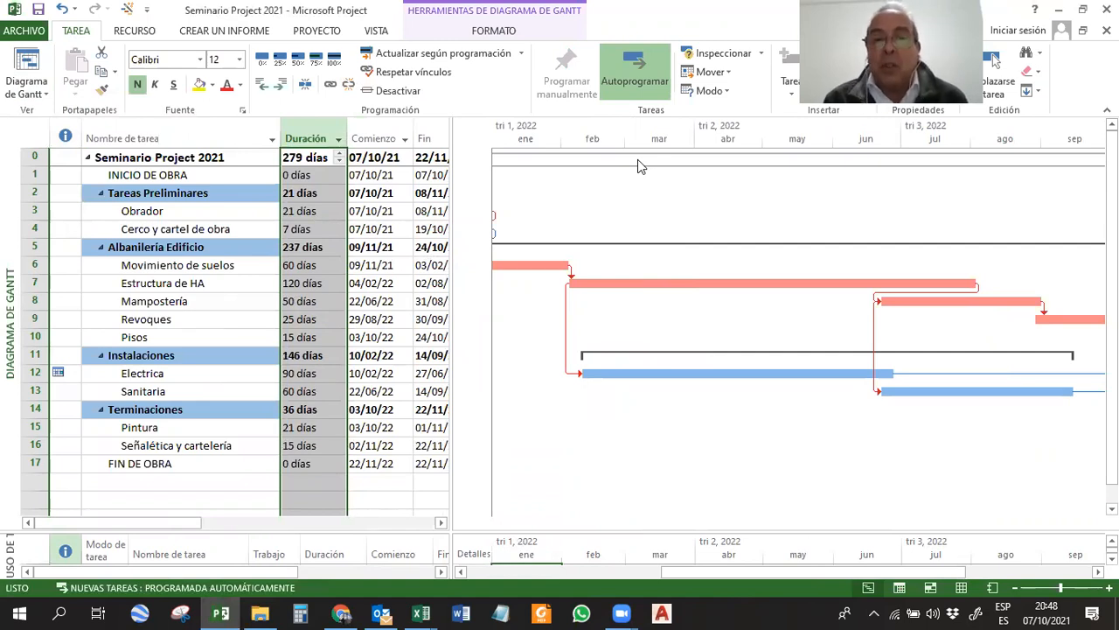
click(162, 290)
scroll(167, 292, down, 4)
scroll(169, 302, up, 4)
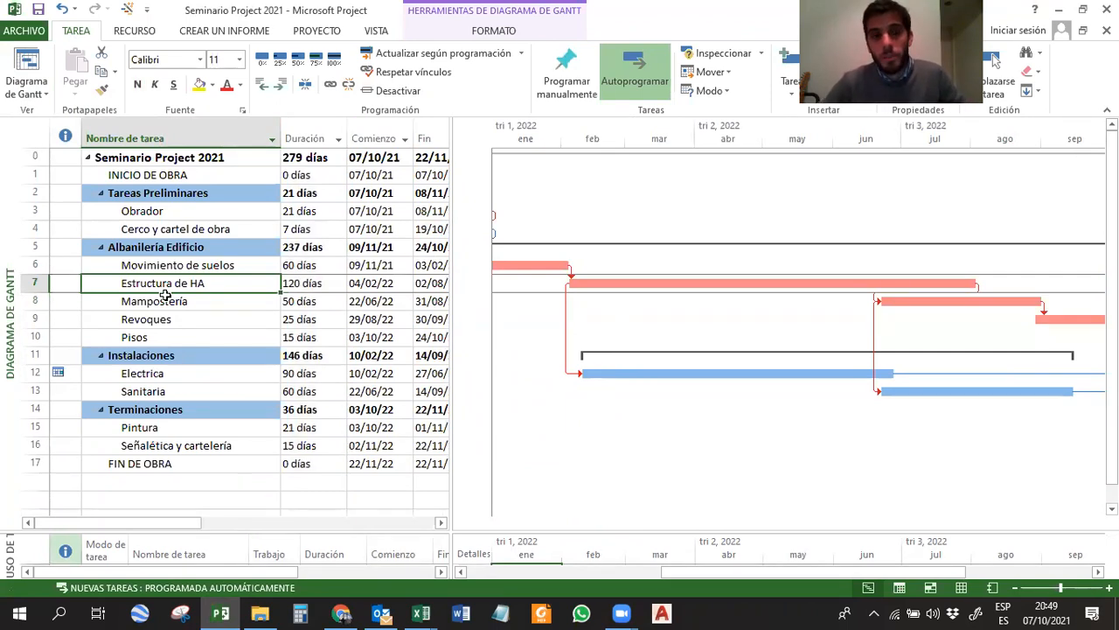
click(166, 336)
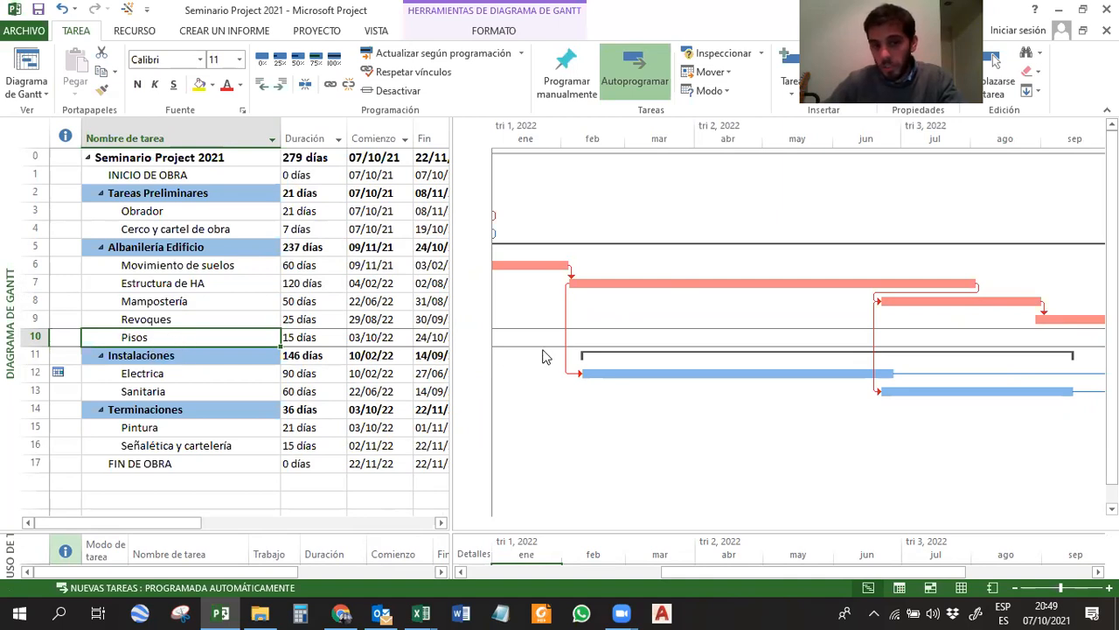
key(F2)
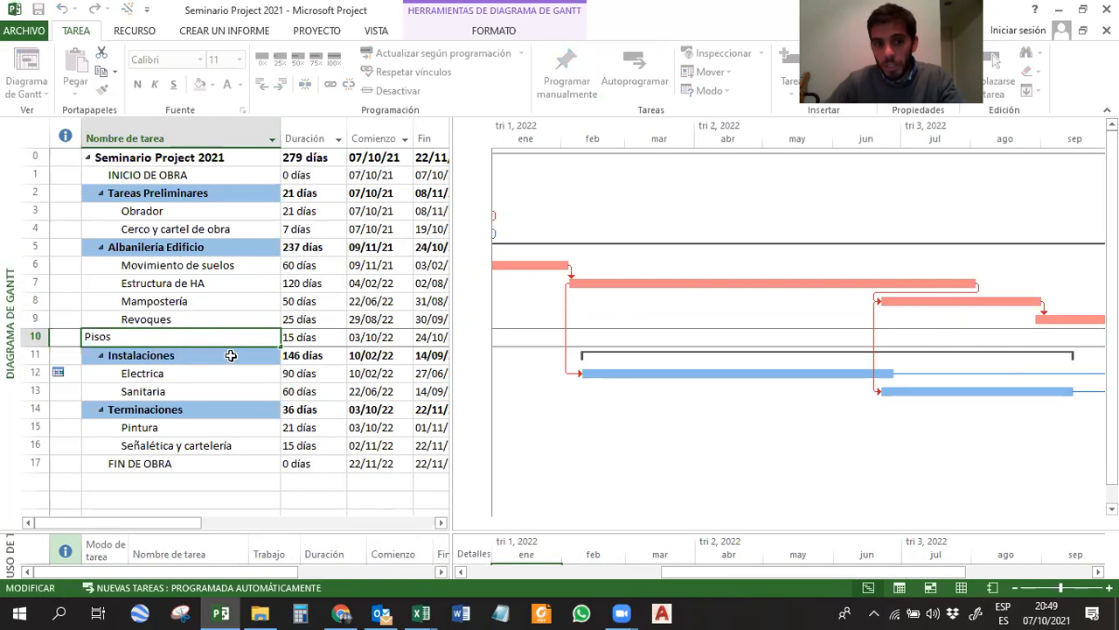
click(226, 361)
click(224, 340)
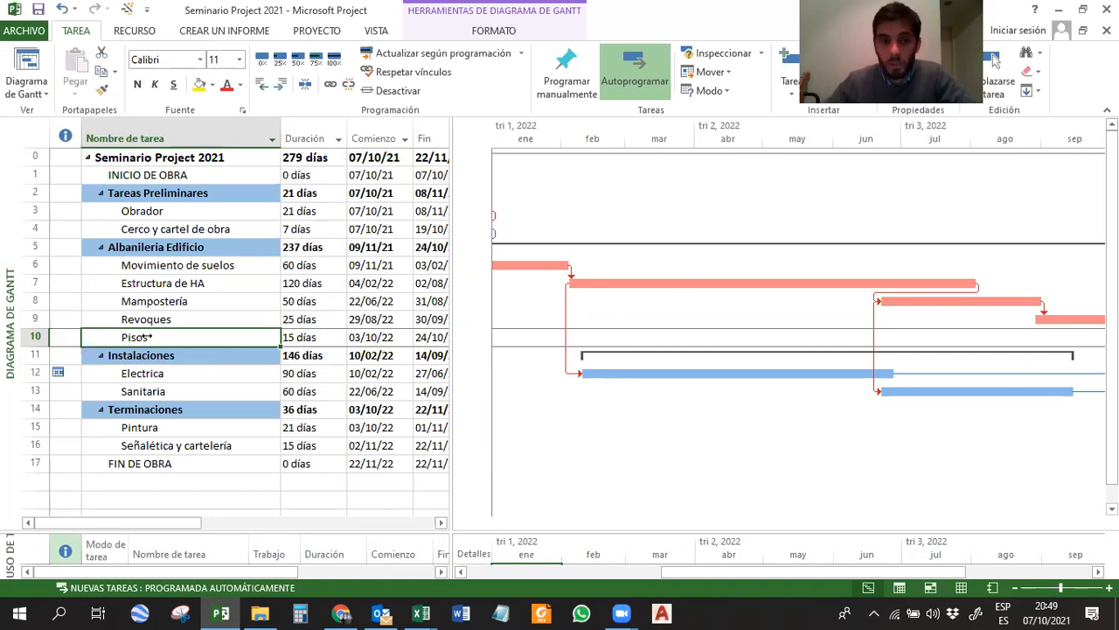
click(127, 139)
right_click(127, 138)
key(Escape)
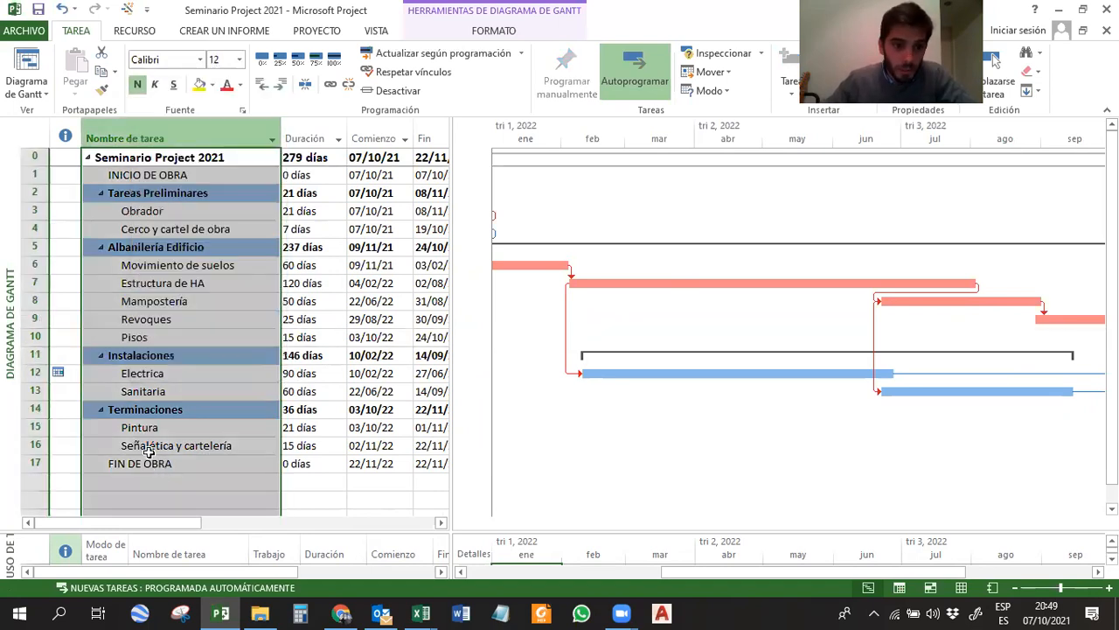
Add the tasks Pisos 2do, Pisos 3er and Piso 4to in the empty rows well below FIN DE OBRA.
scroll(148, 450, down, 8)
click(138, 390)
text(P)
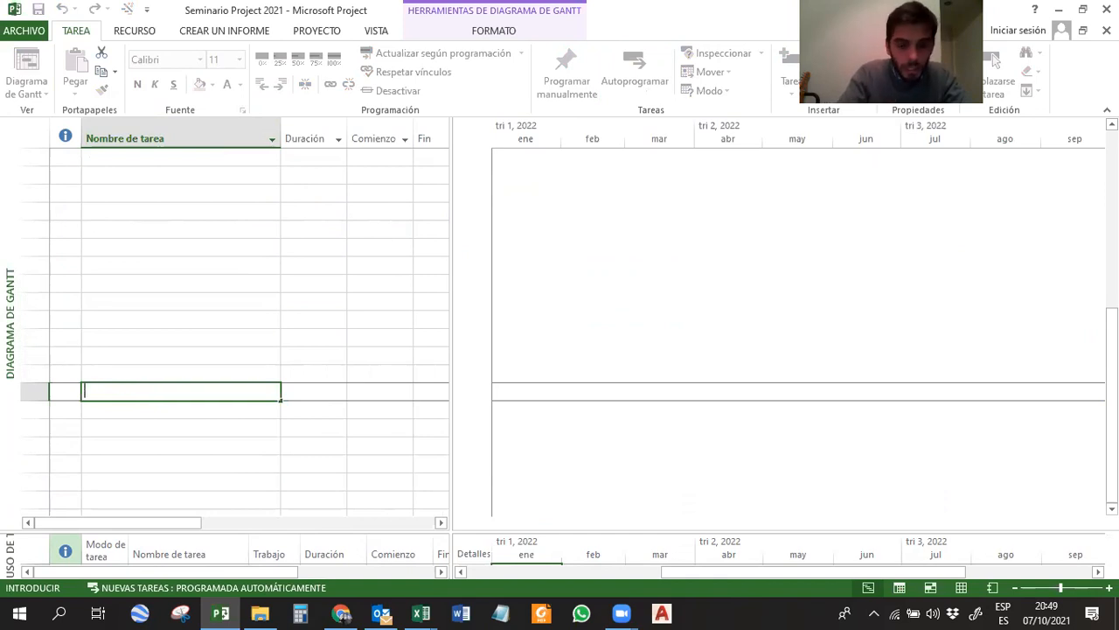
text(isos)
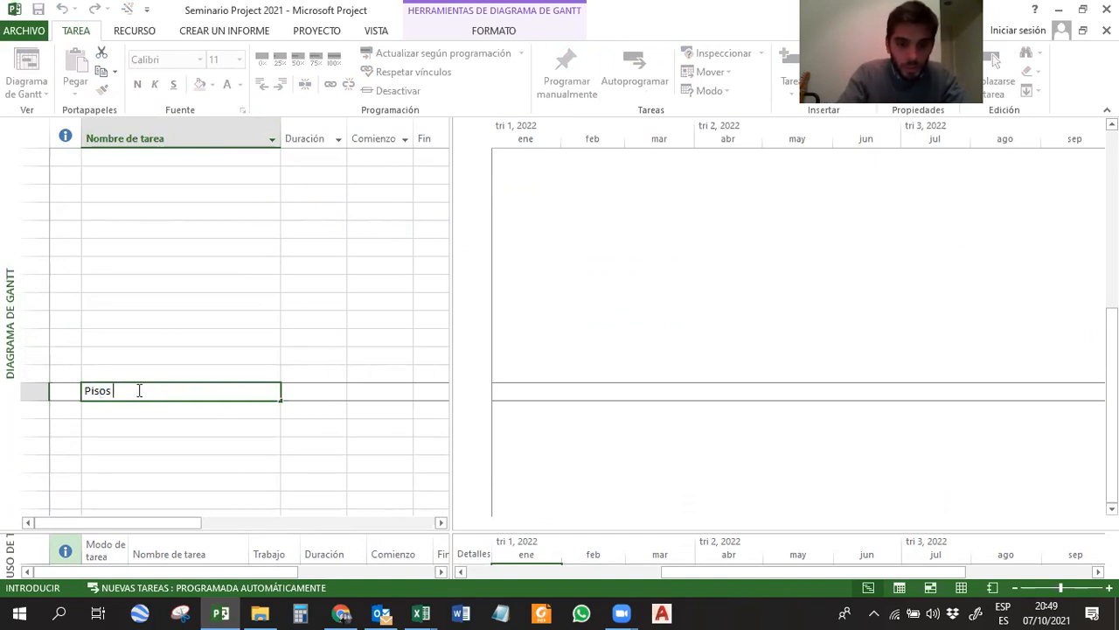
text( 2do)
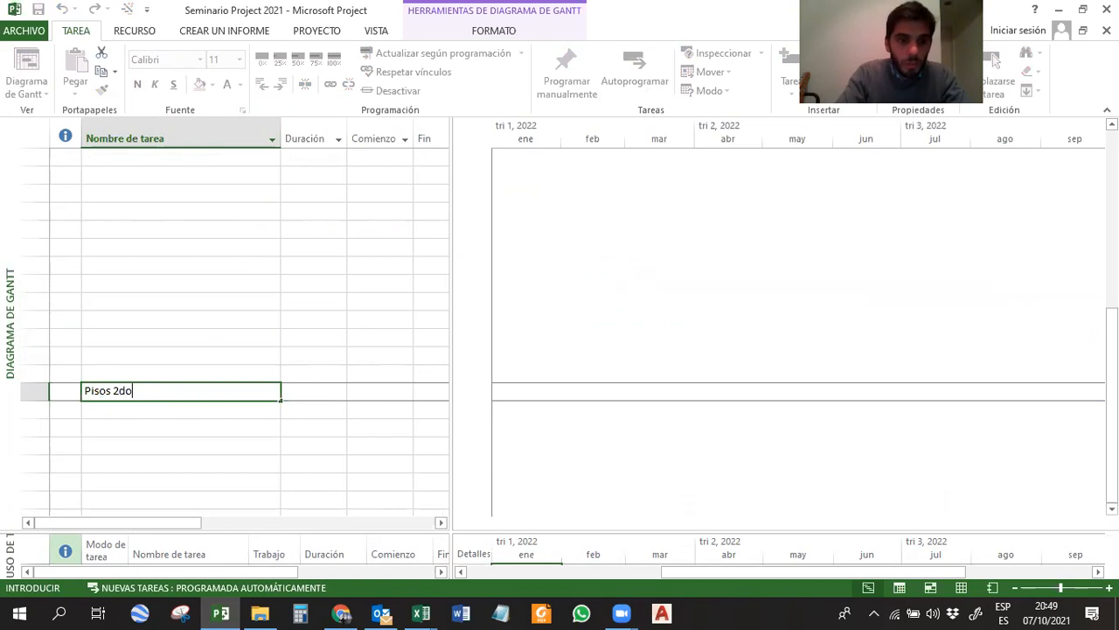
key(Return)
text(Piso)
text(s 3)
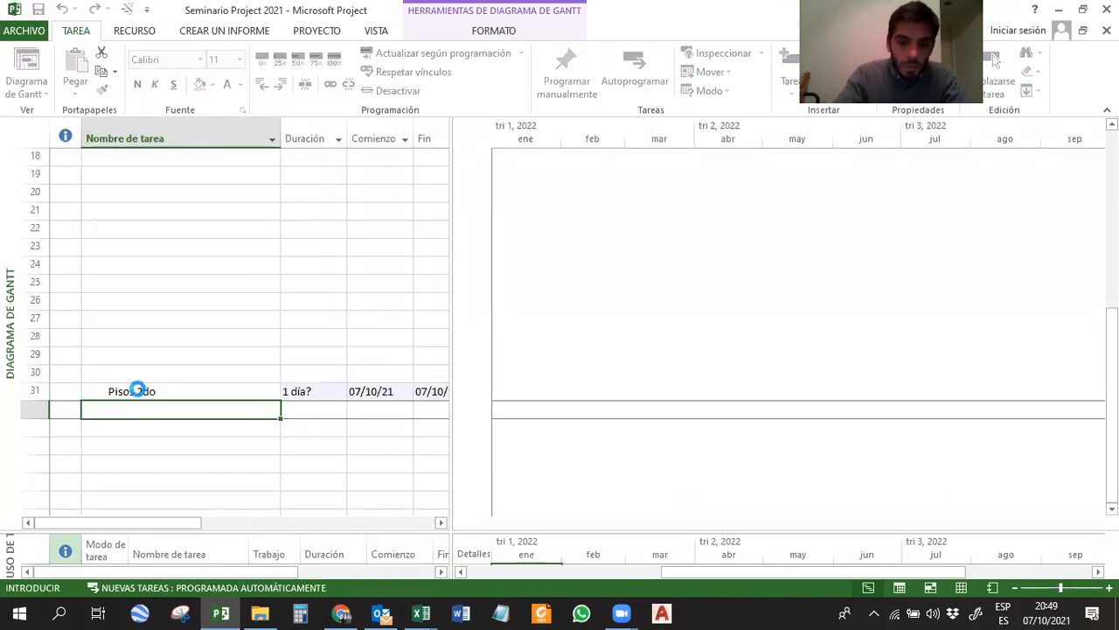
key(Return)
text(Piso 4)
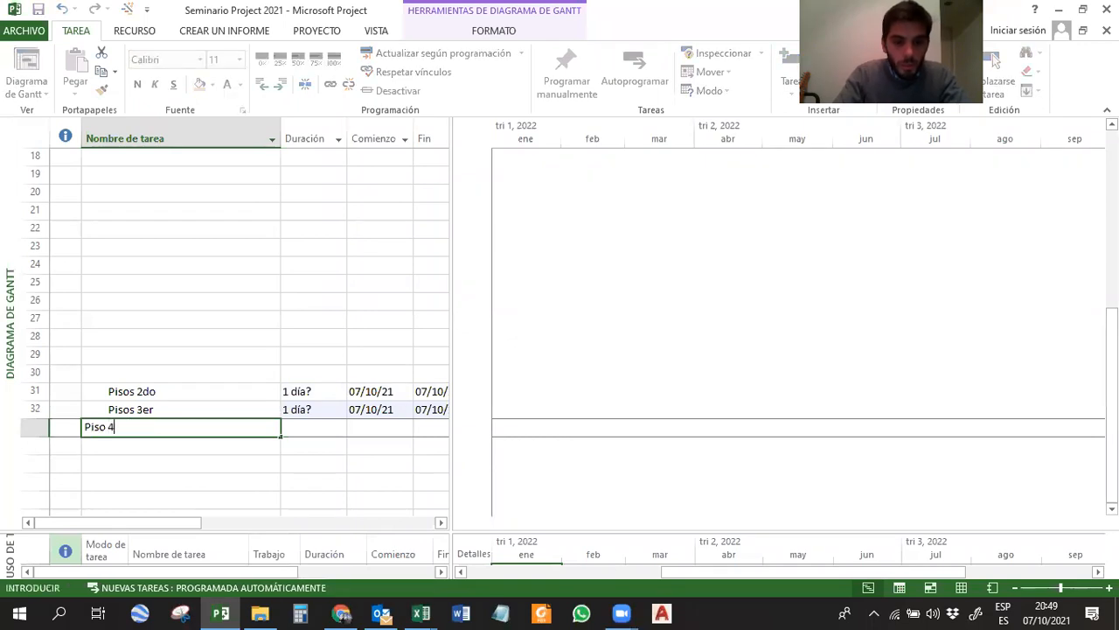
key(Return)
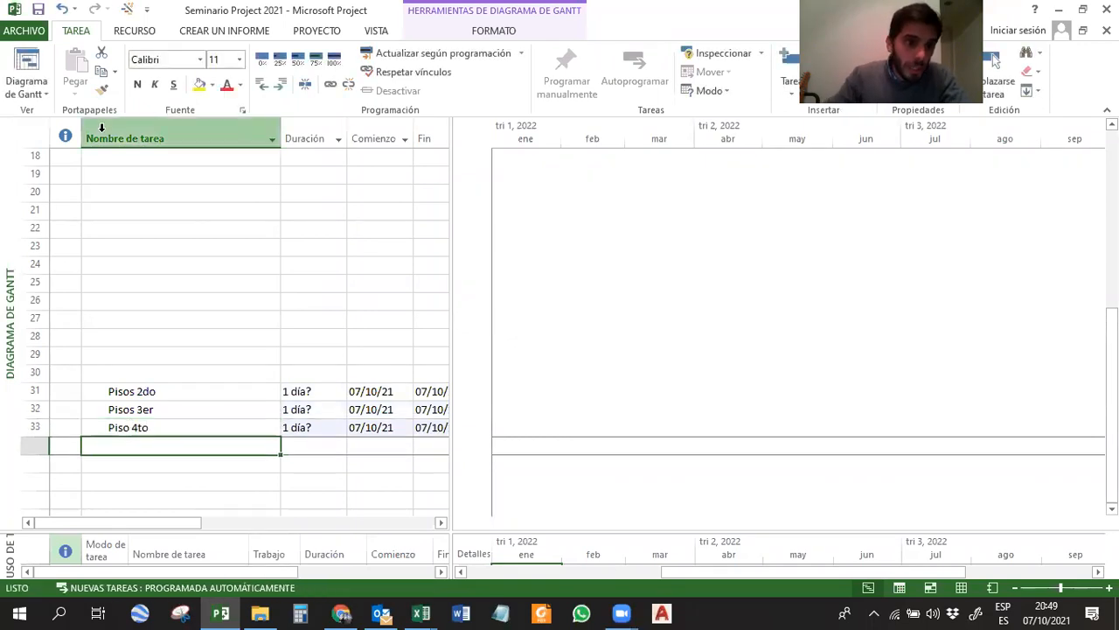
Insert a column before Nombre de tarea, picking an unused field from far down the field list.
right_click(100, 145)
click(144, 247)
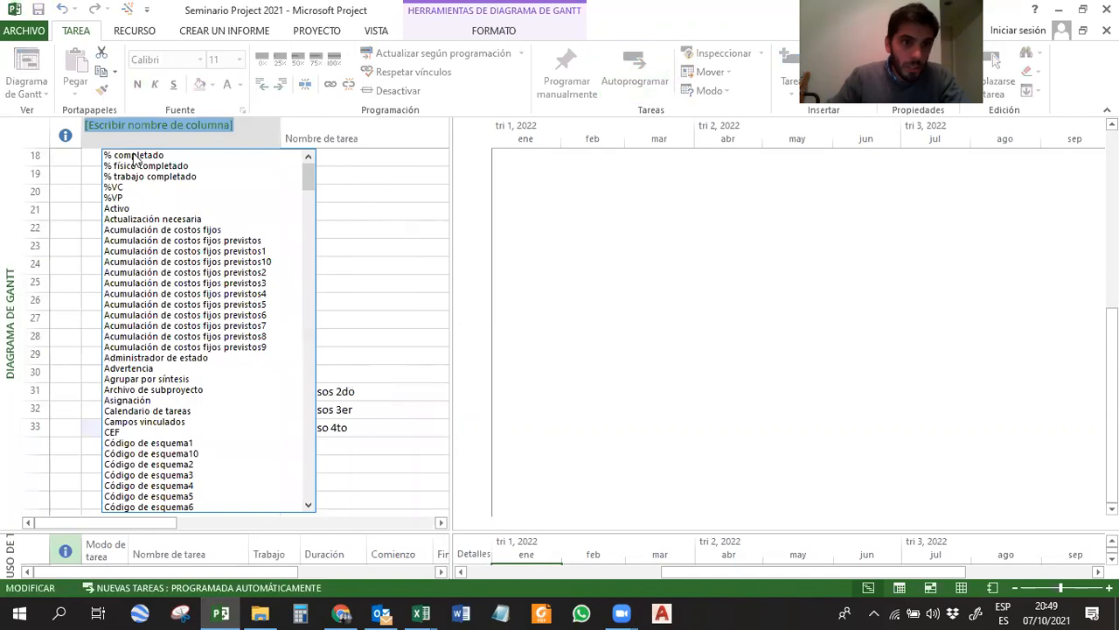
scroll(174, 227, down, 1)
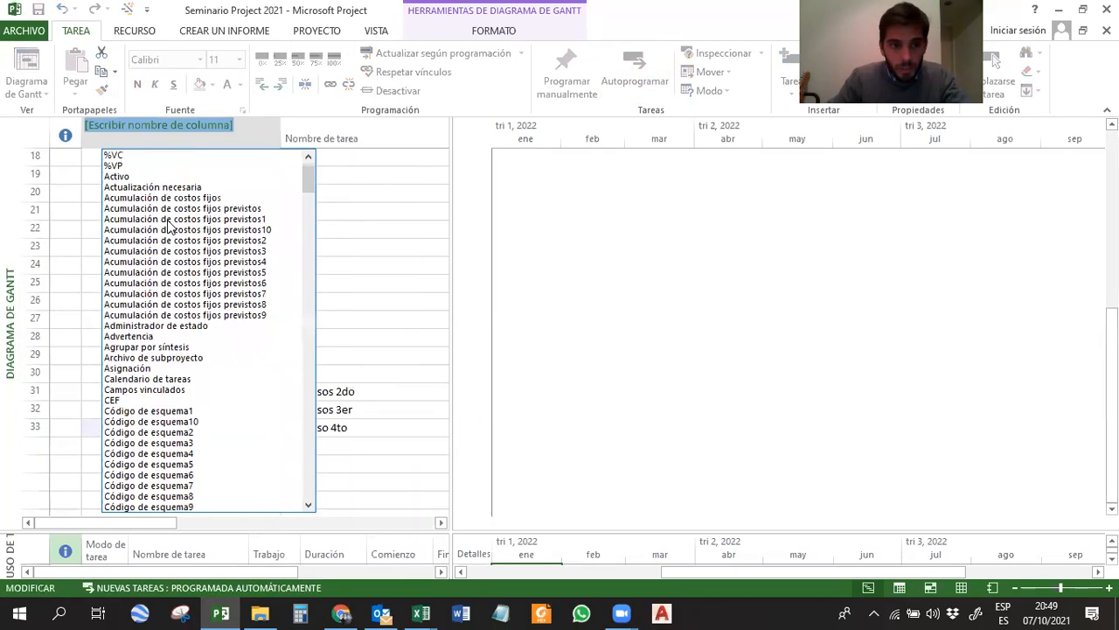
scroll(207, 261, down, 1)
scroll(207, 261, down, 4)
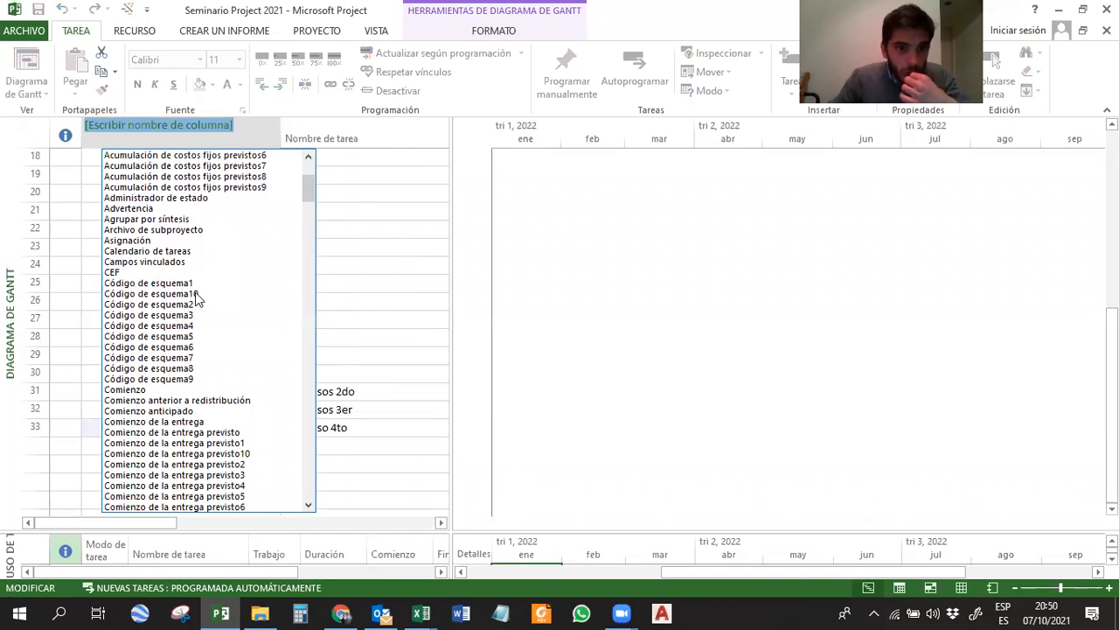
scroll(196, 327, down, 4)
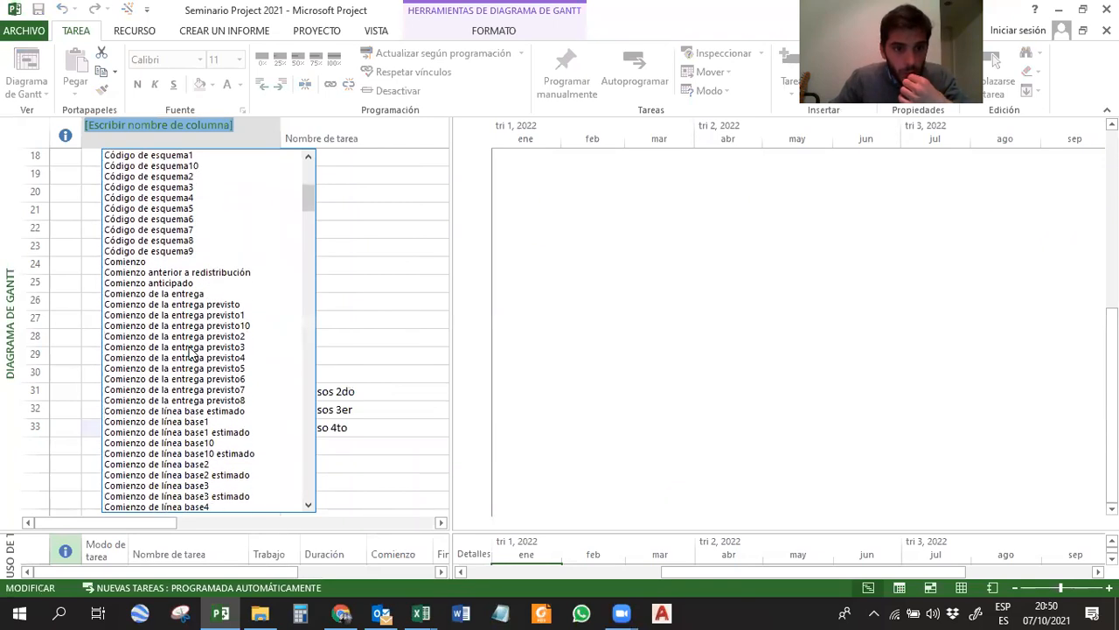
scroll(225, 324, down, 2)
scroll(224, 323, down, 9)
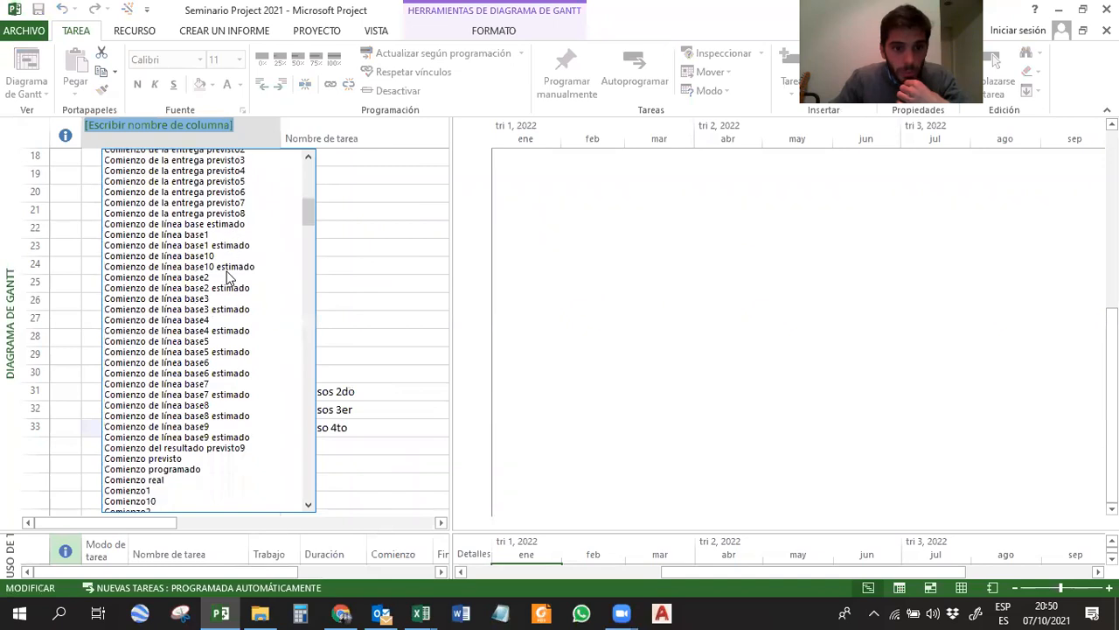
scroll(166, 364, down, 6)
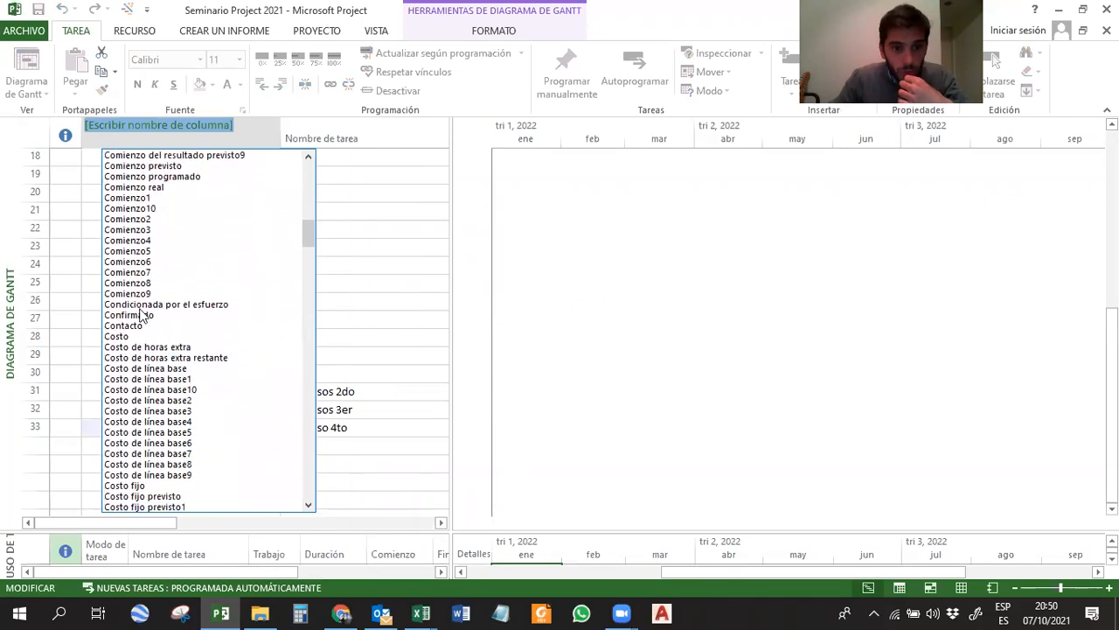
drag(310, 240, 309, 442)
click(117, 283)
Title the newly inserted column Piso.
click(122, 138)
click(127, 132)
text(Pis)
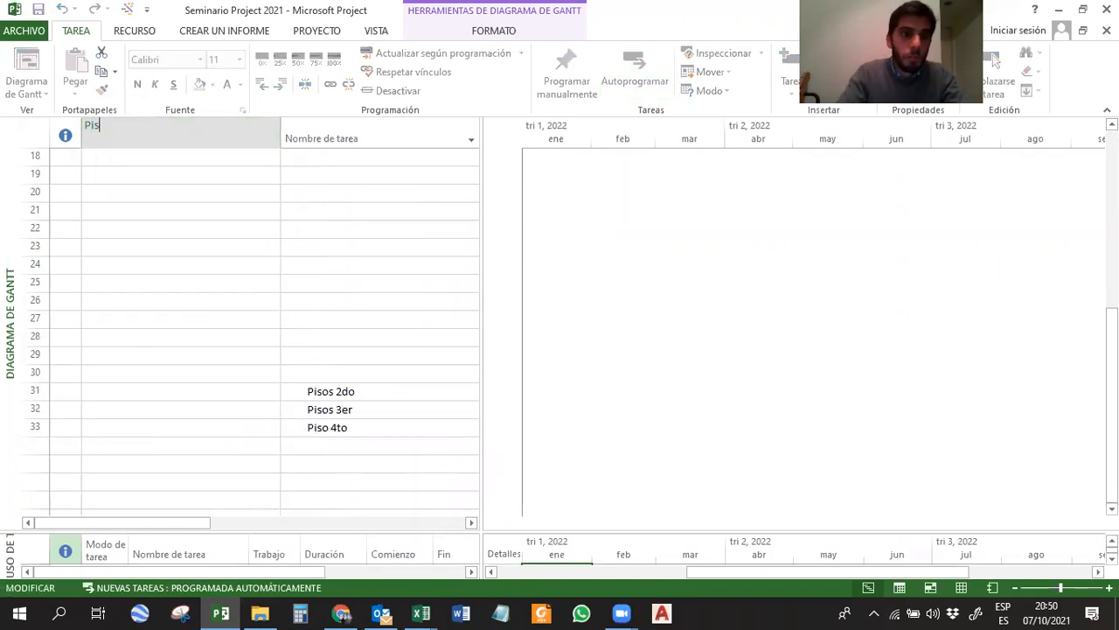
key(Return)
Fill the Piso column with 2do, 3er and 4to for the three new tasks, and narrow the column.
key(Return)
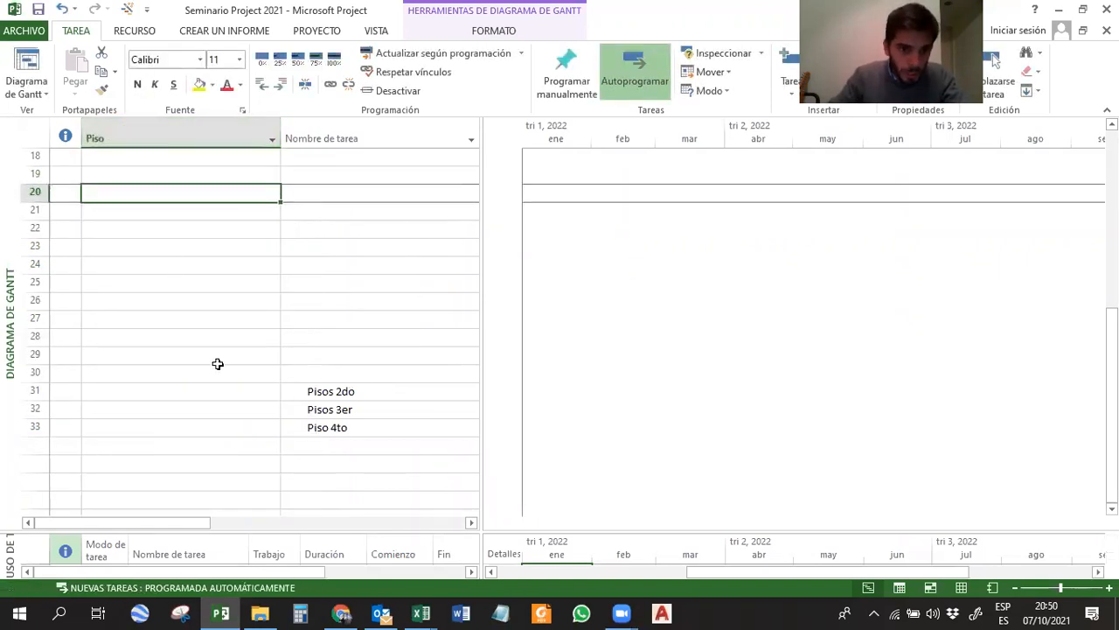
click(249, 394)
text(2do)
key(Return)
text(3er)
key(Return)
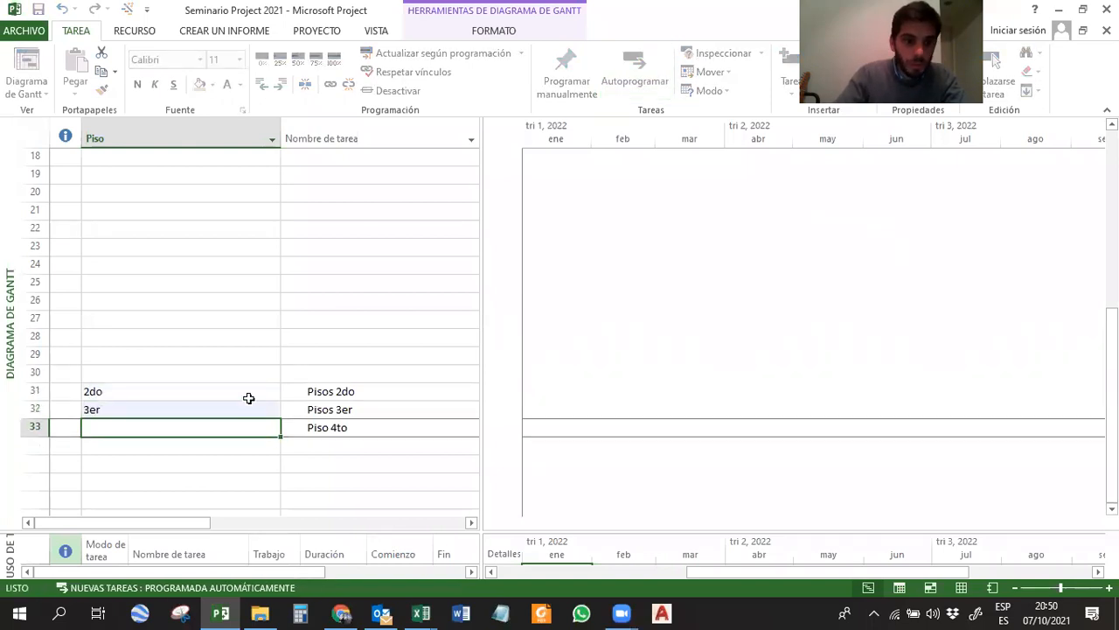
text(4to)
key(Return)
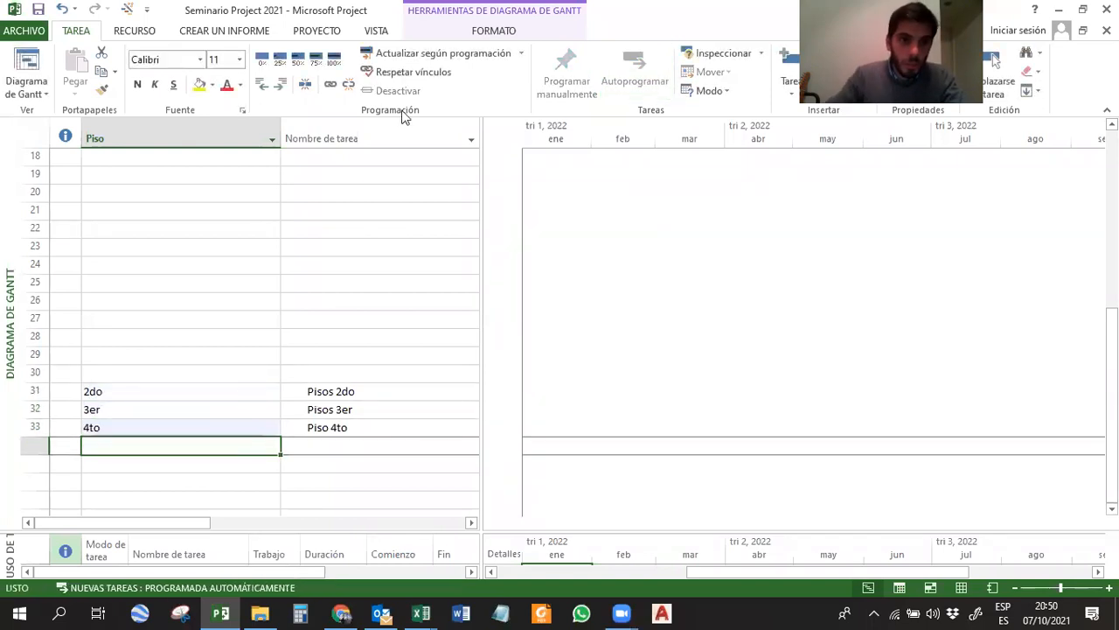
drag(279, 124, 113, 135)
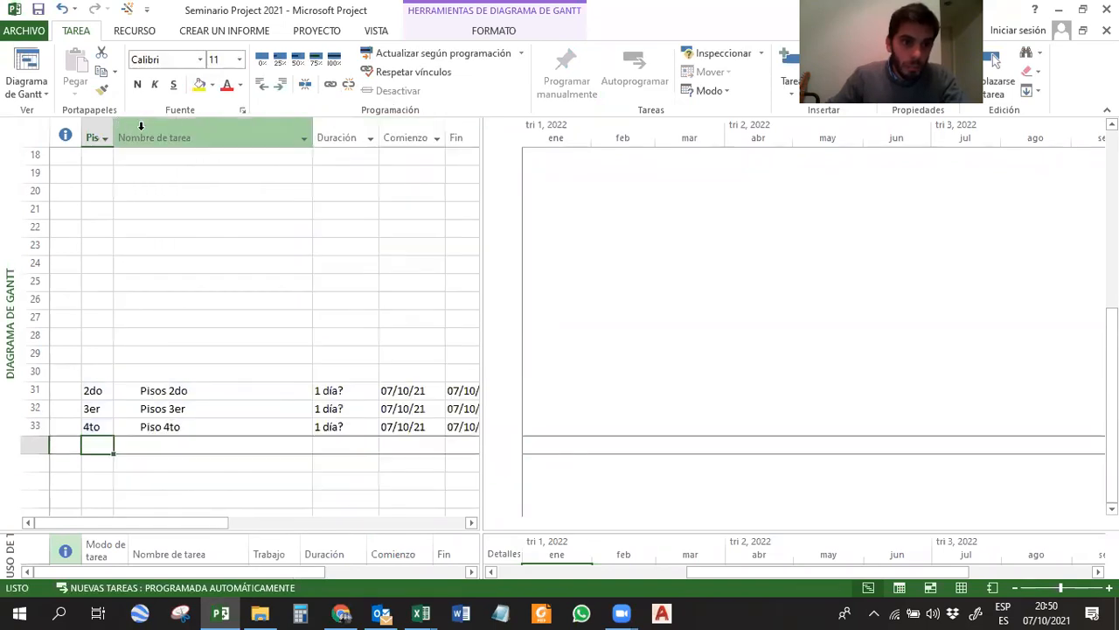
Insert a custom column titled Contratista between Piso and Nombre de tarea.
right_click(148, 138)
click(288, 241)
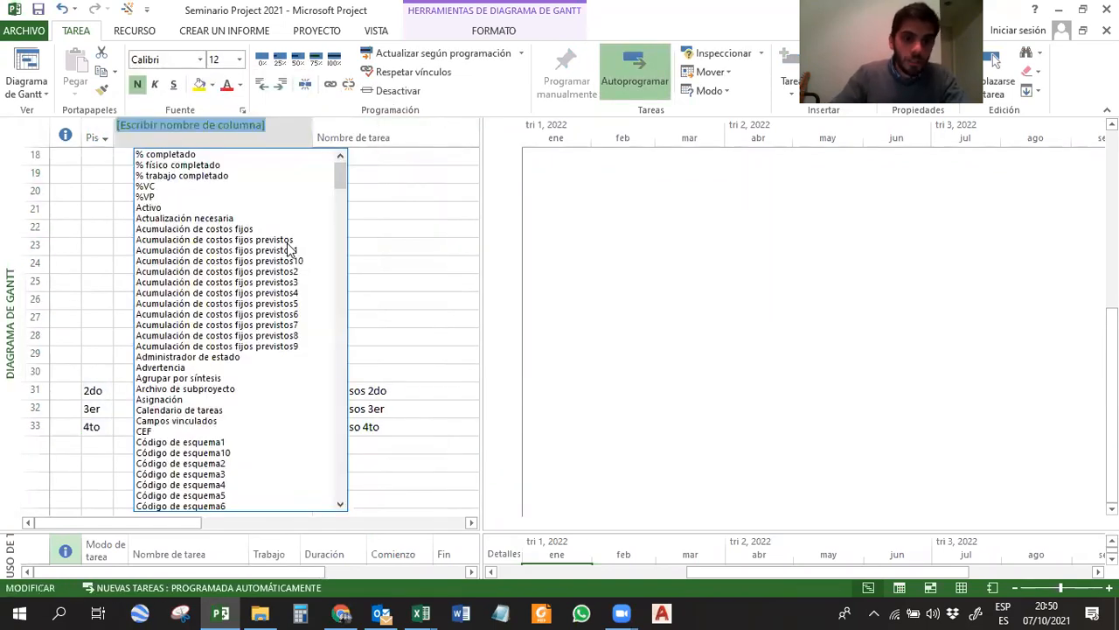
text(COntratista)
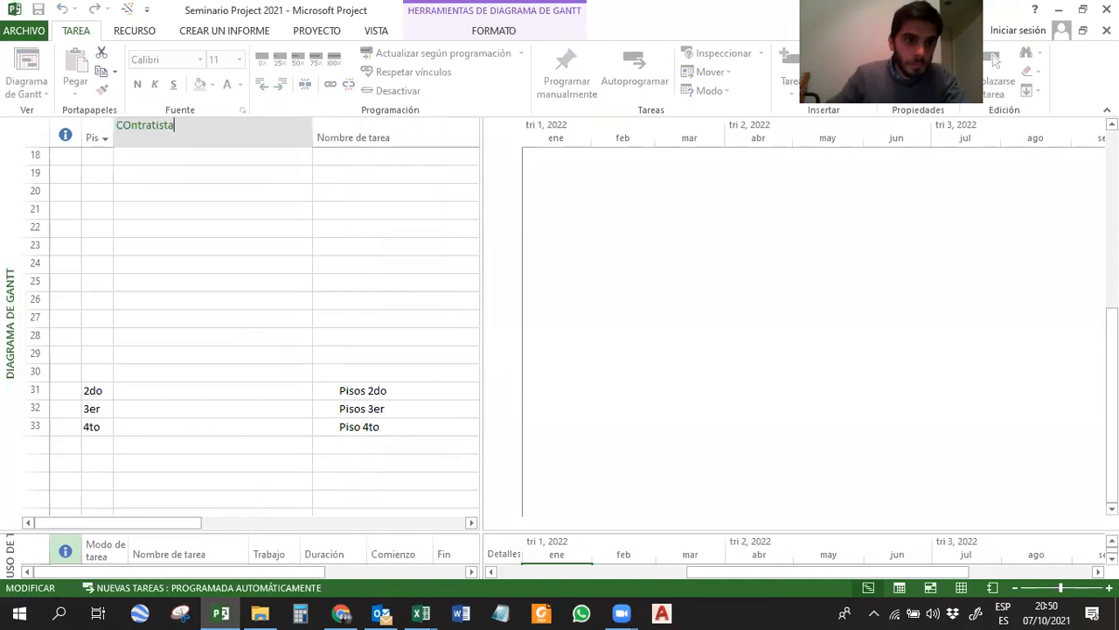
text(o)
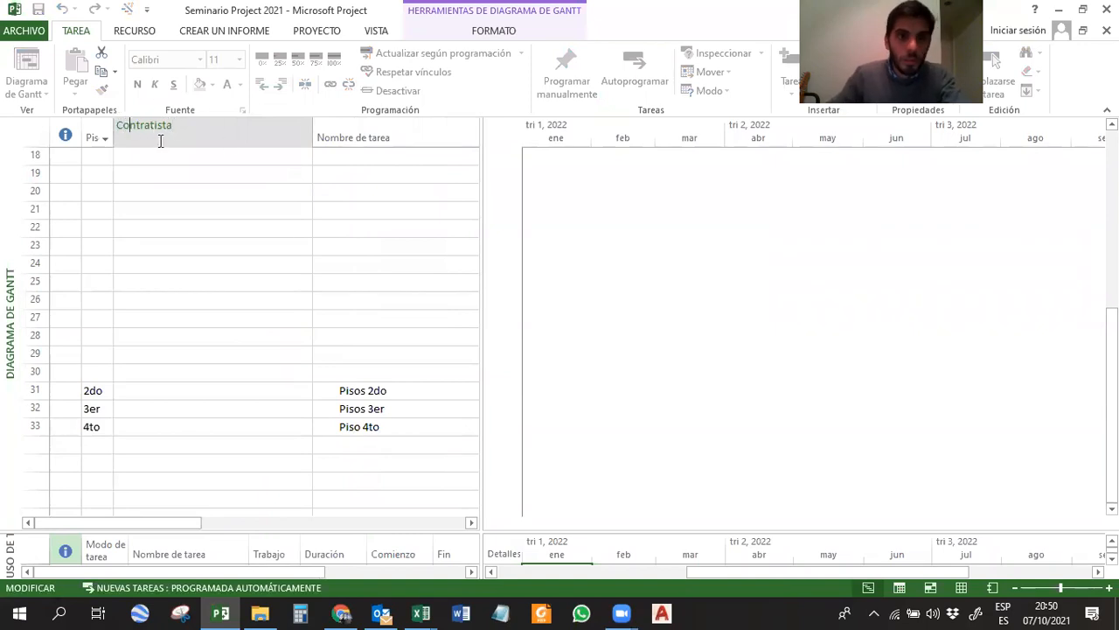
key(Return)
Enter Angel S.A. as contractor for Pisos 2do and Masck S.A. for Pisos 3er.
click(294, 396)
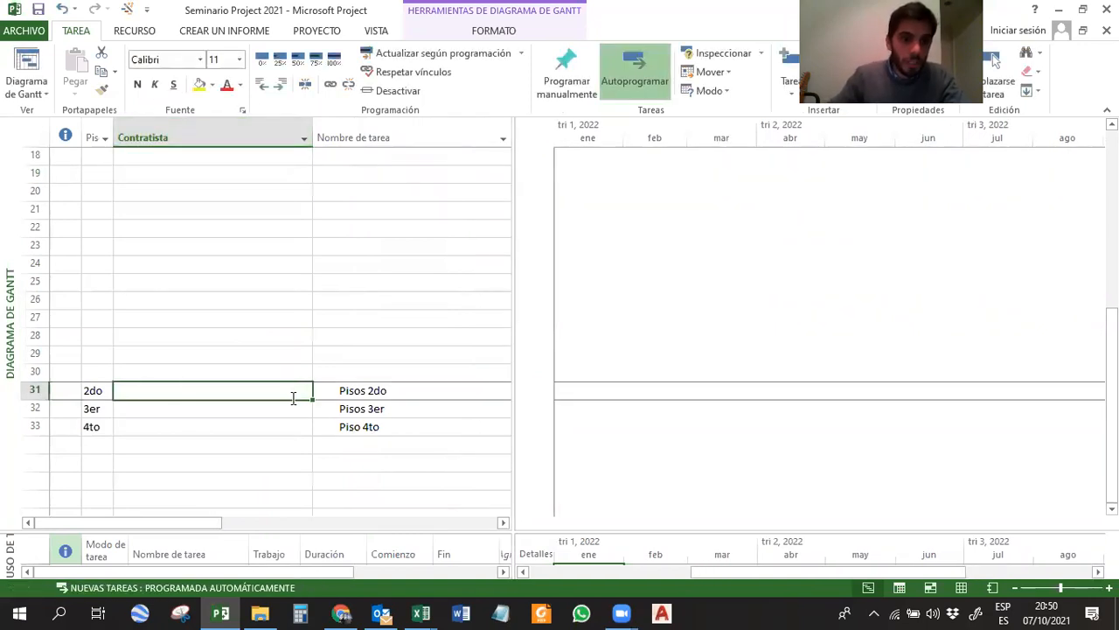
text(Angel )
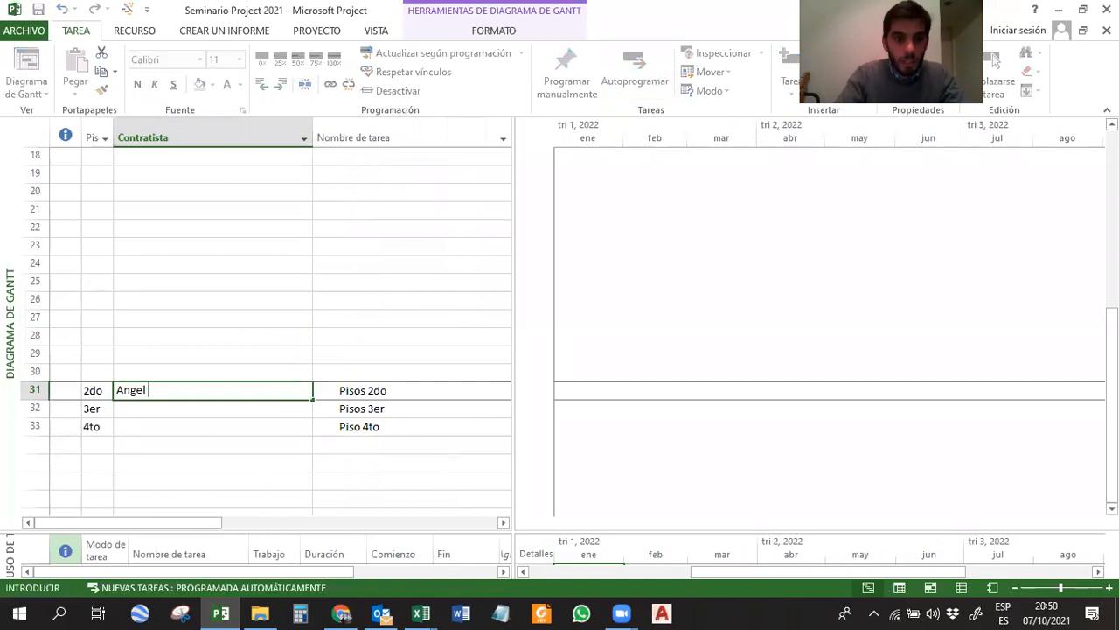
text(S.A.)
key(Return)
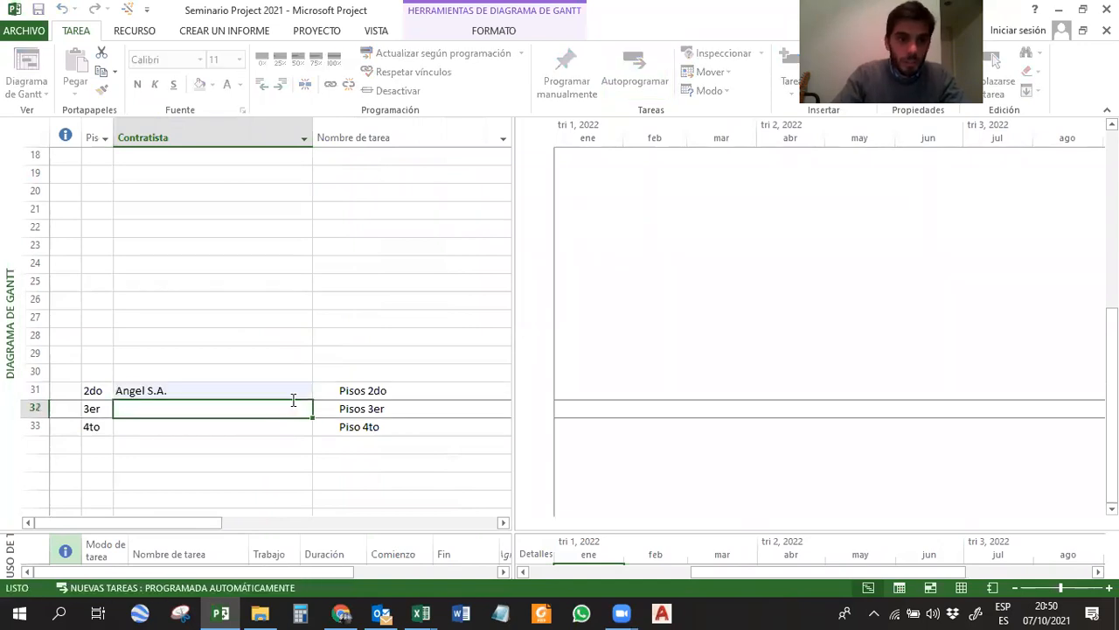
text(Masck S.A.)
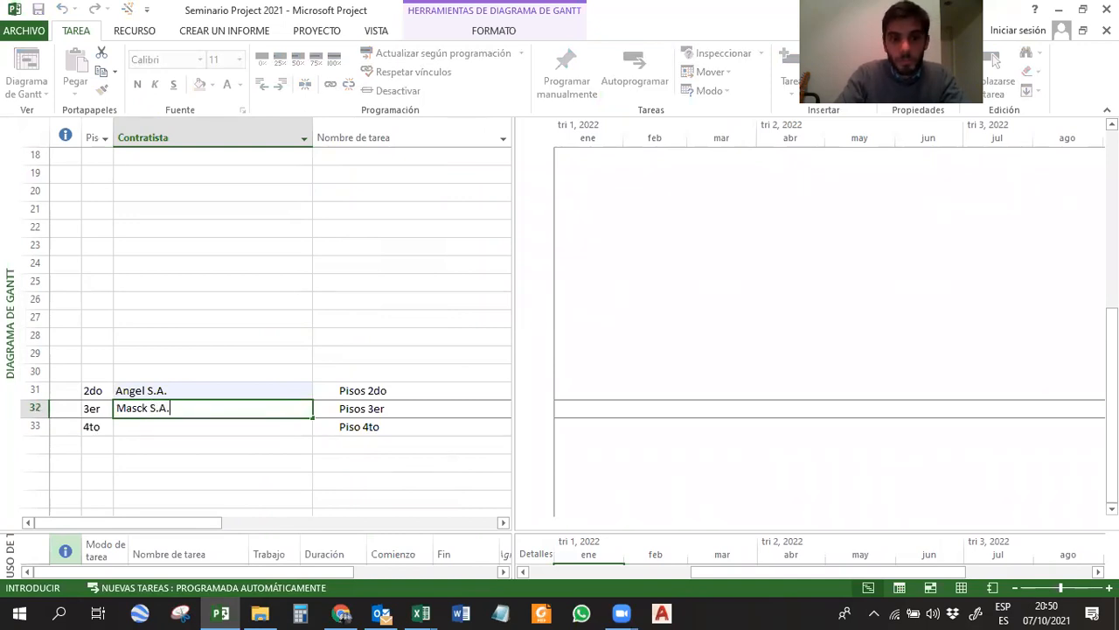
key(Return)
drag(278, 390, 275, 402)
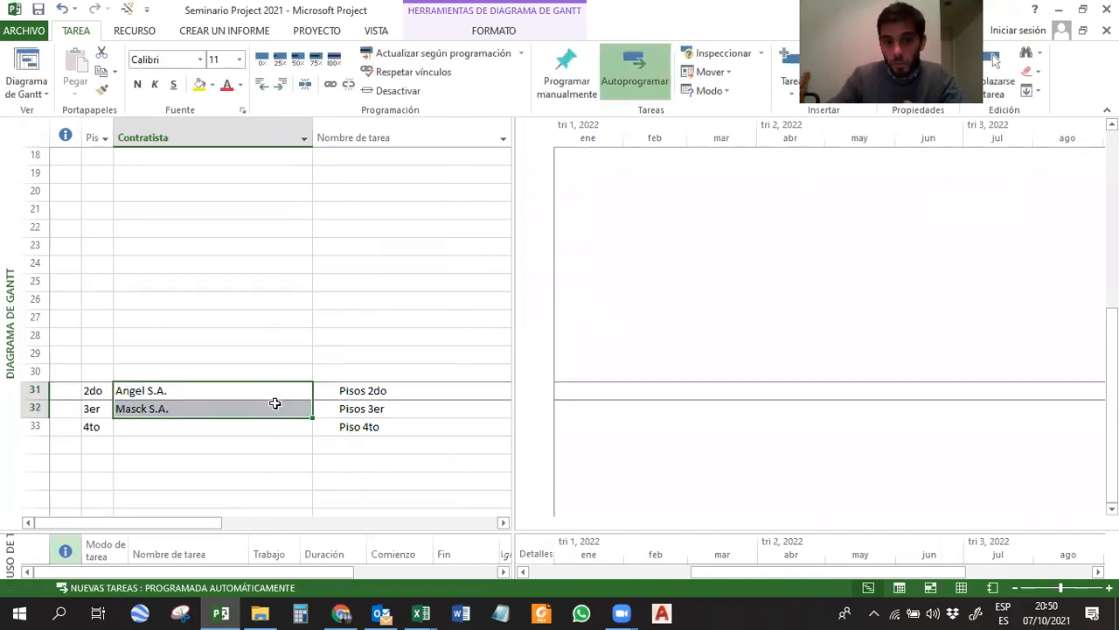
click(285, 300)
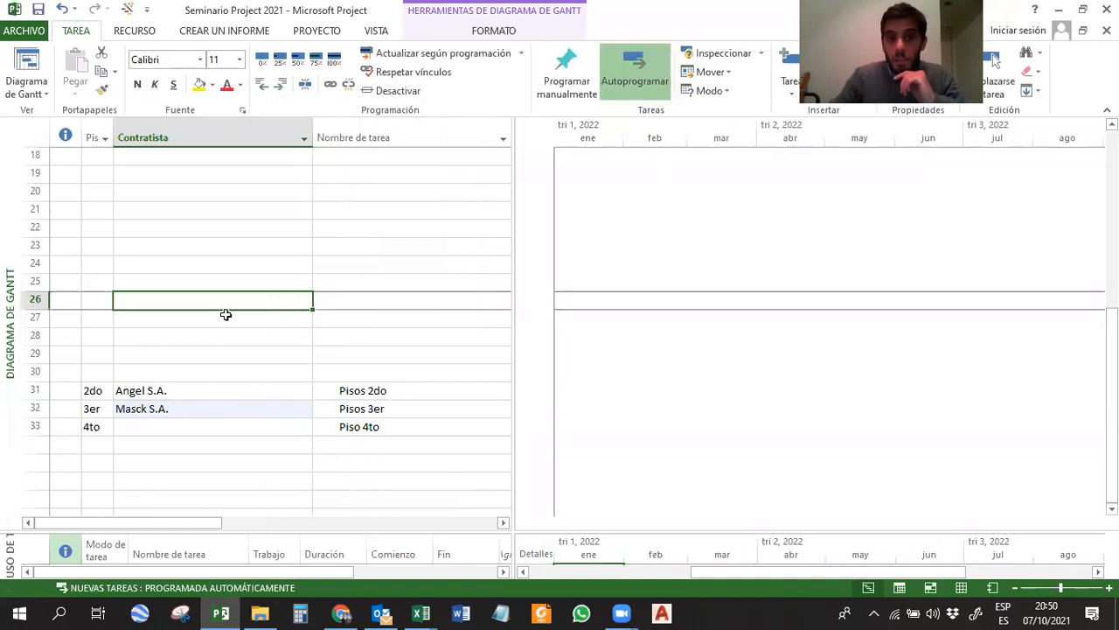
Examine the filter options of the Contratista and Piso columns without applying any filter.
click(303, 137)
click(197, 308)
click(197, 322)
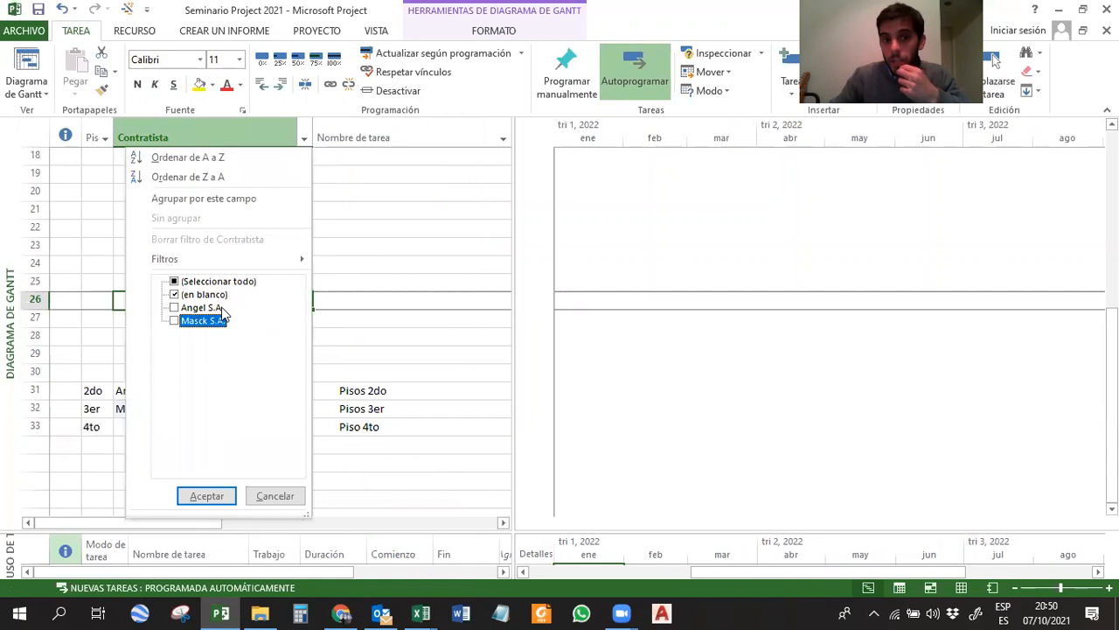
click(206, 308)
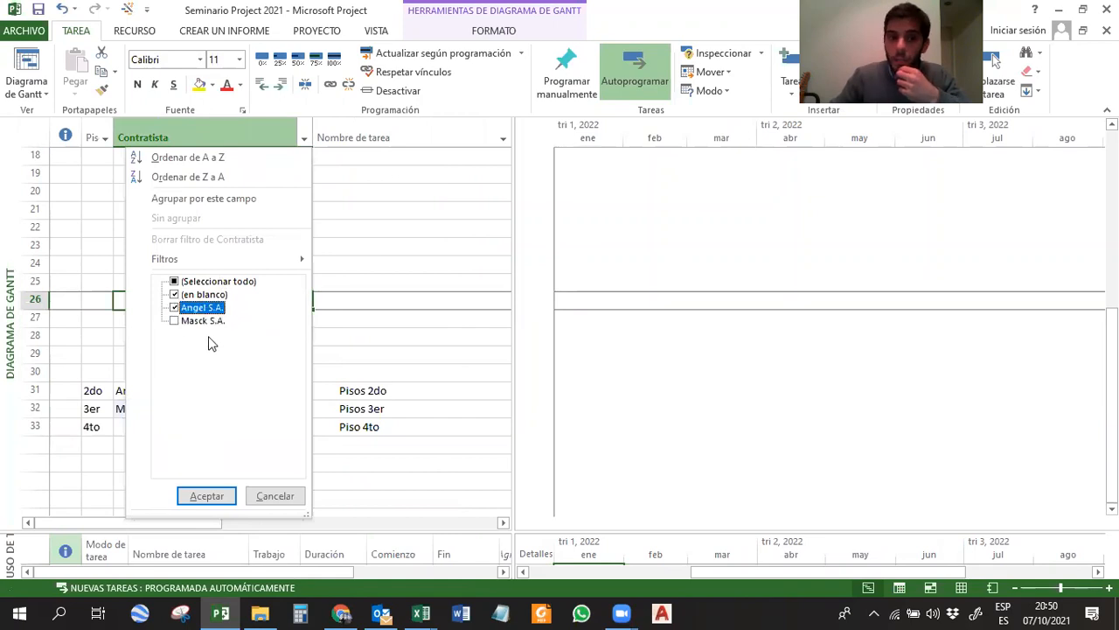
click(274, 495)
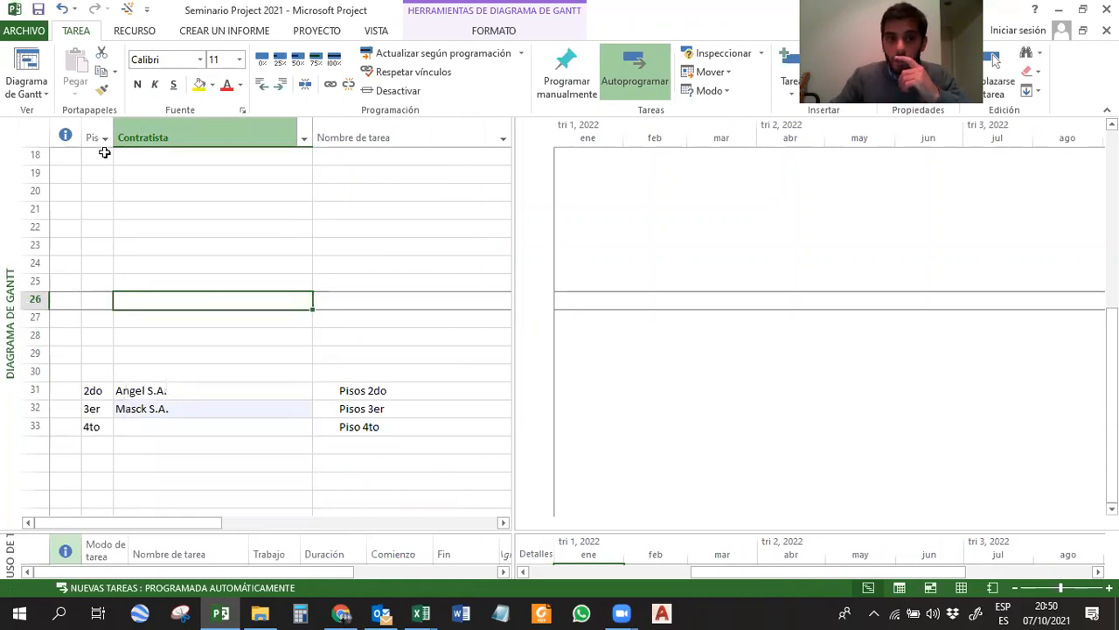
click(106, 138)
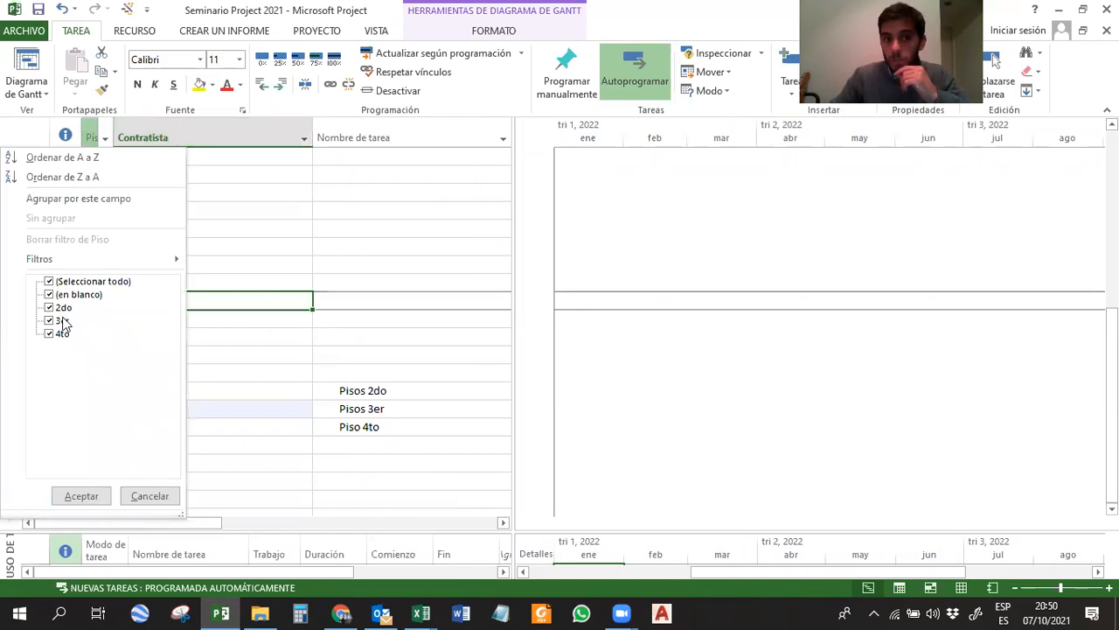
click(149, 496)
click(210, 445)
Delete the three tasks Pisos 2do, Pisos 3er and Piso 4to in rows 31 to 33.
drag(27, 390, 31, 420)
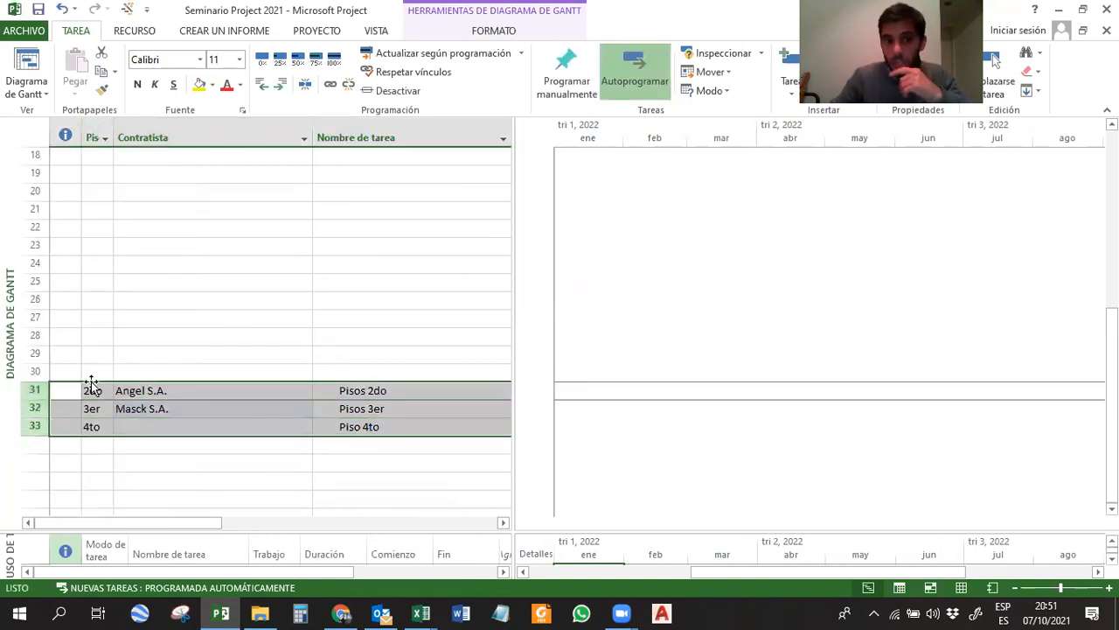
right_click(37, 412)
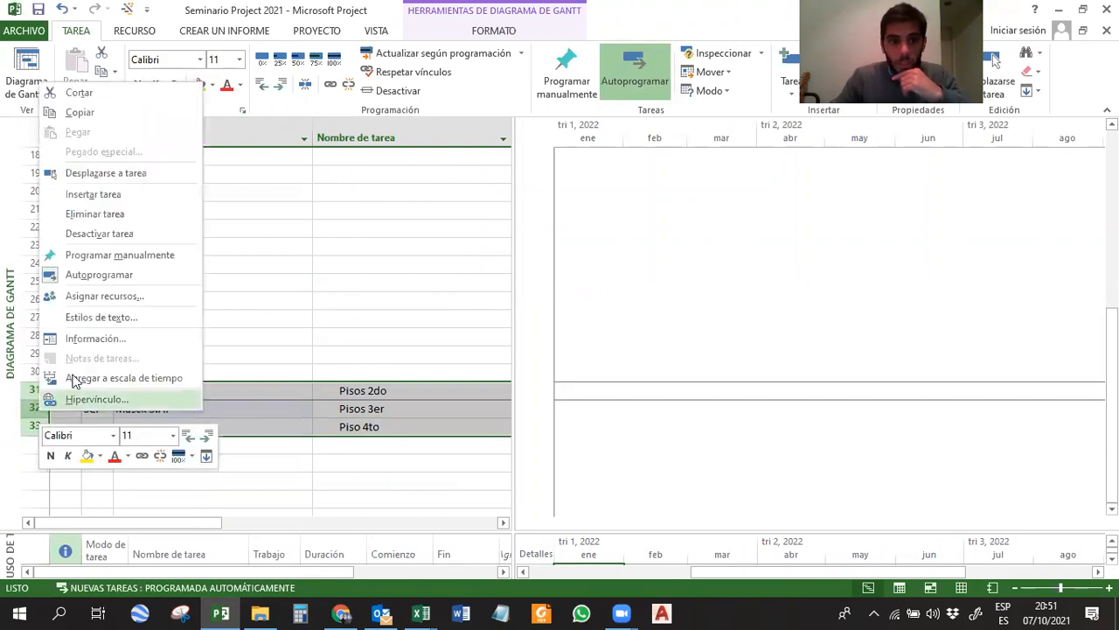
click(251, 353)
click(100, 393)
drag(38, 388, 35, 425)
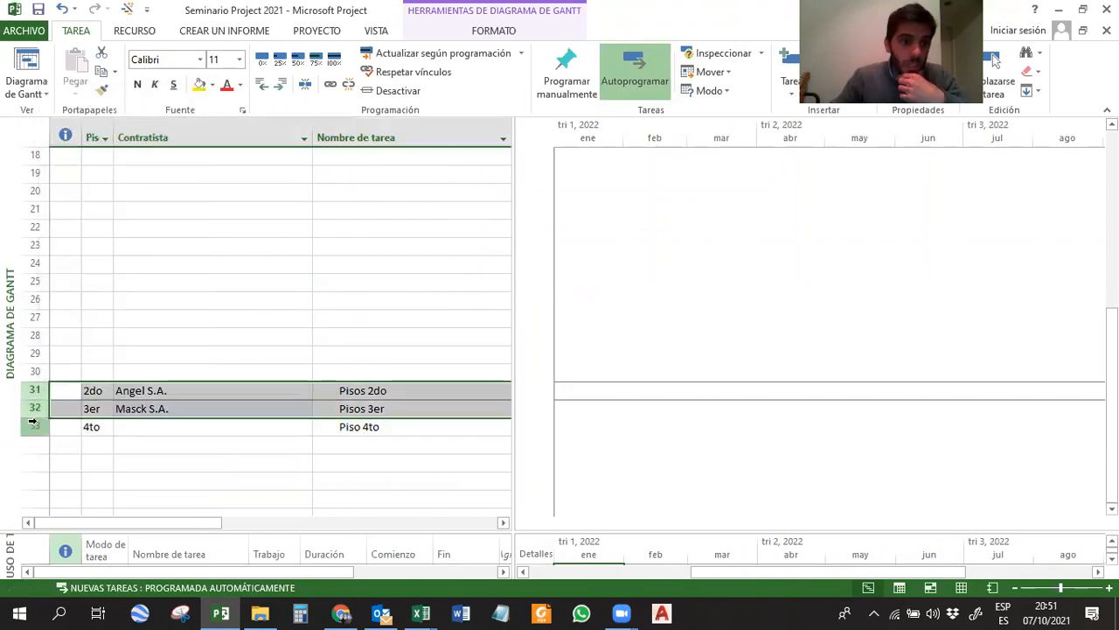
right_click(35, 400)
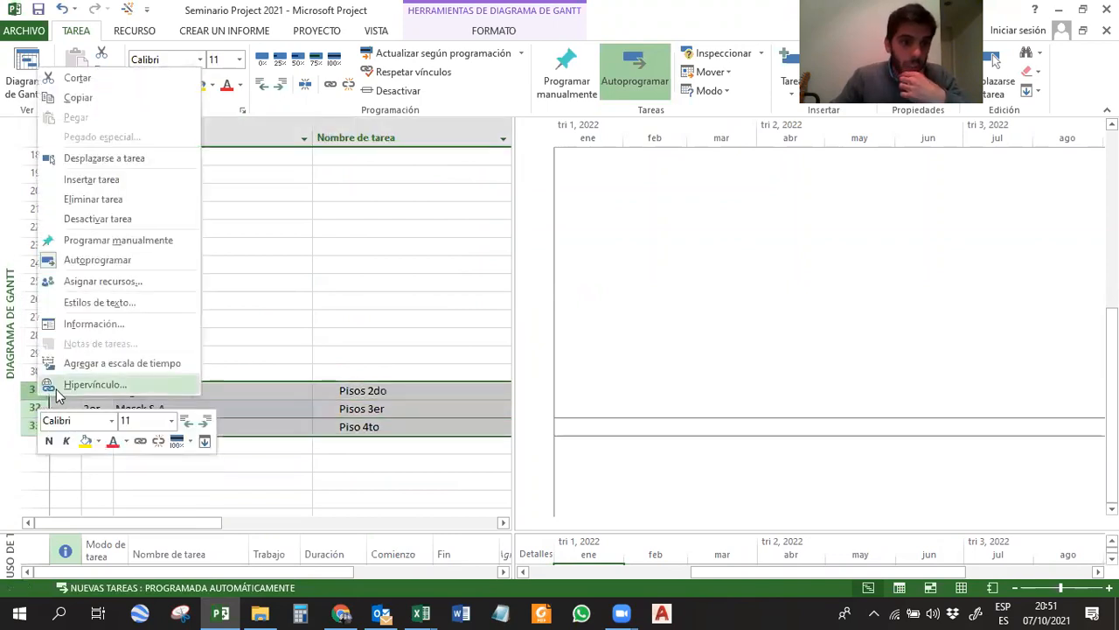
click(93, 200)
Hide the Piso and Contratista columns from the task table.
scroll(162, 350, up, 2)
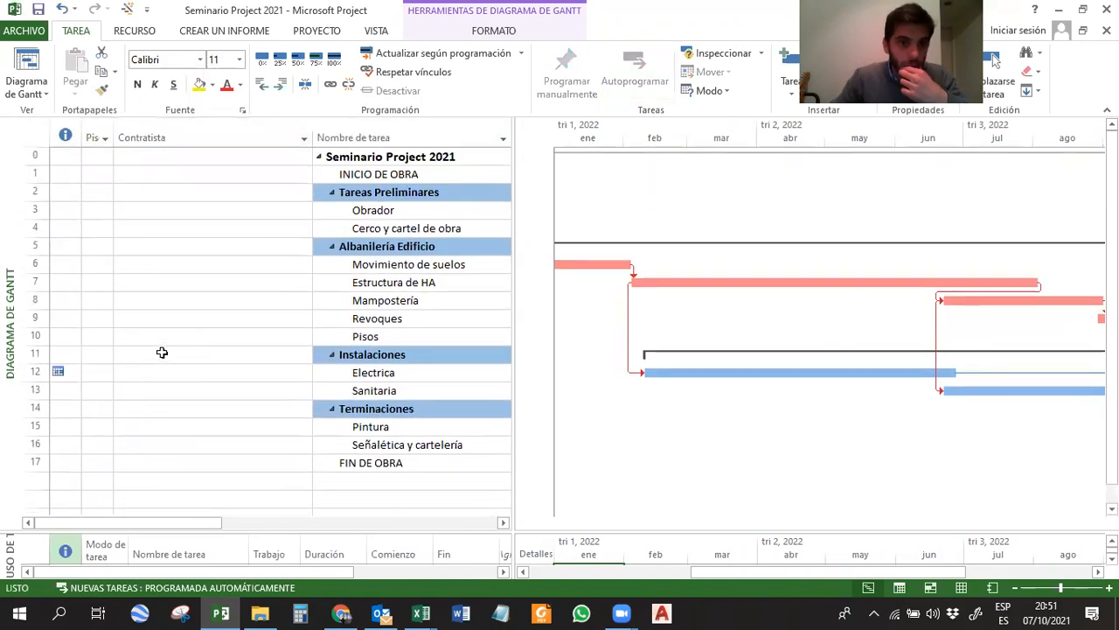
click(100, 136)
click(100, 137)
drag(94, 137, 140, 138)
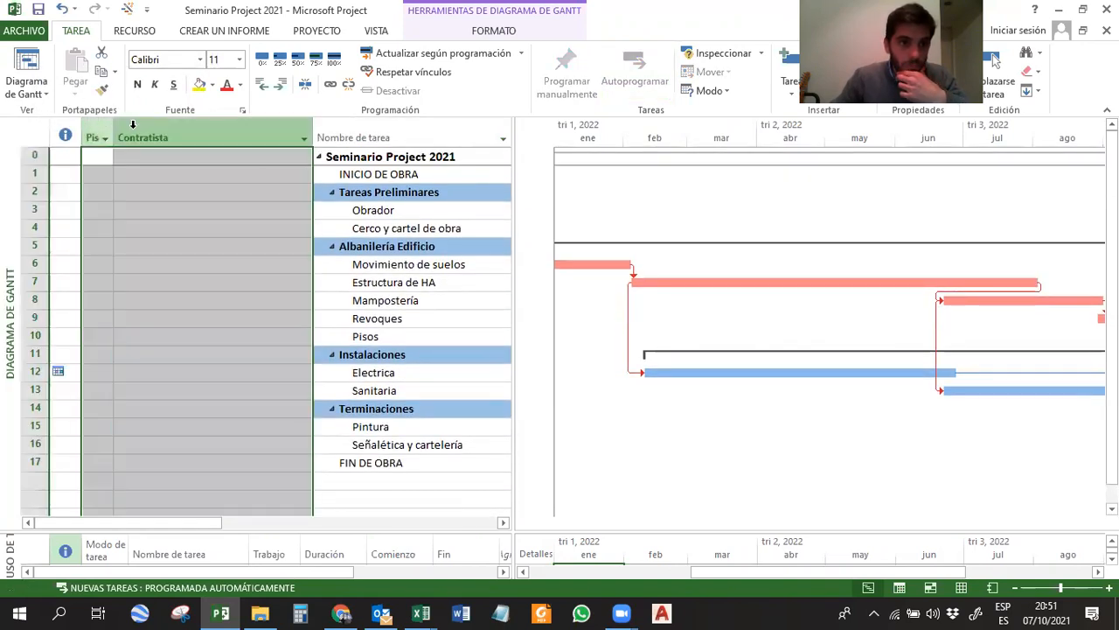
right_click(136, 131)
click(192, 261)
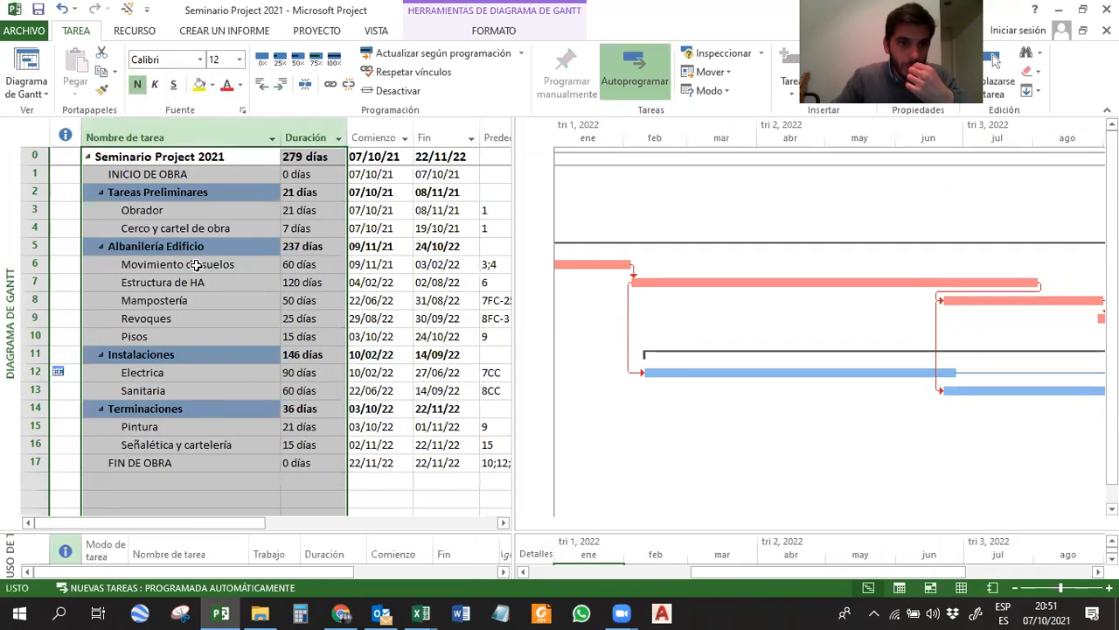
click(297, 281)
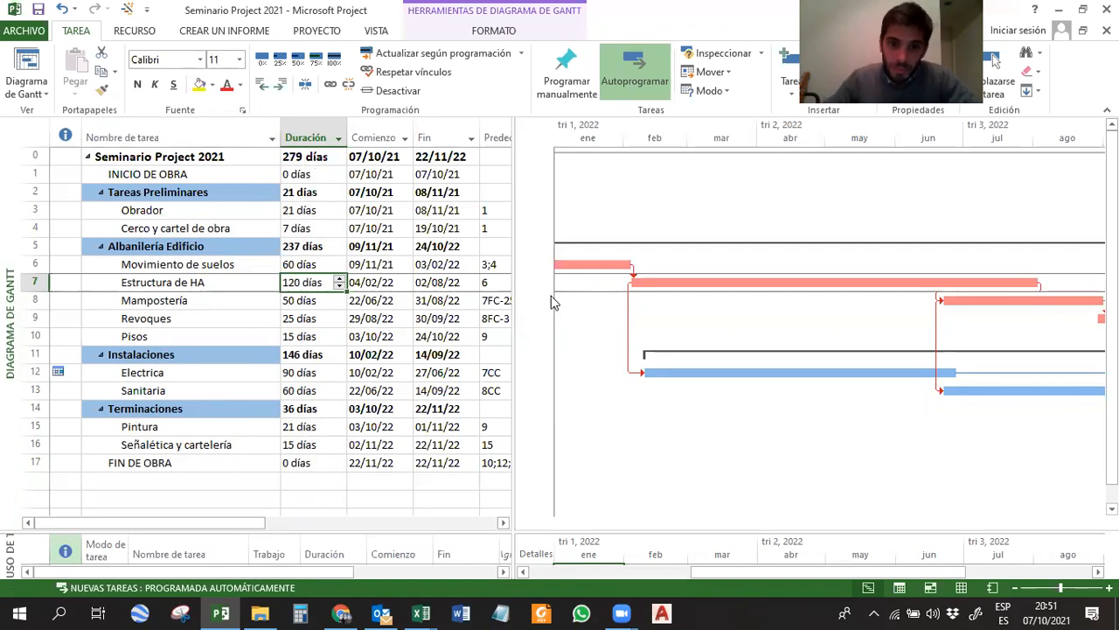
Narrow the task table so the chart gets more width, and apply the Diagrama de Gantt view.
drag(514, 251, 393, 254)
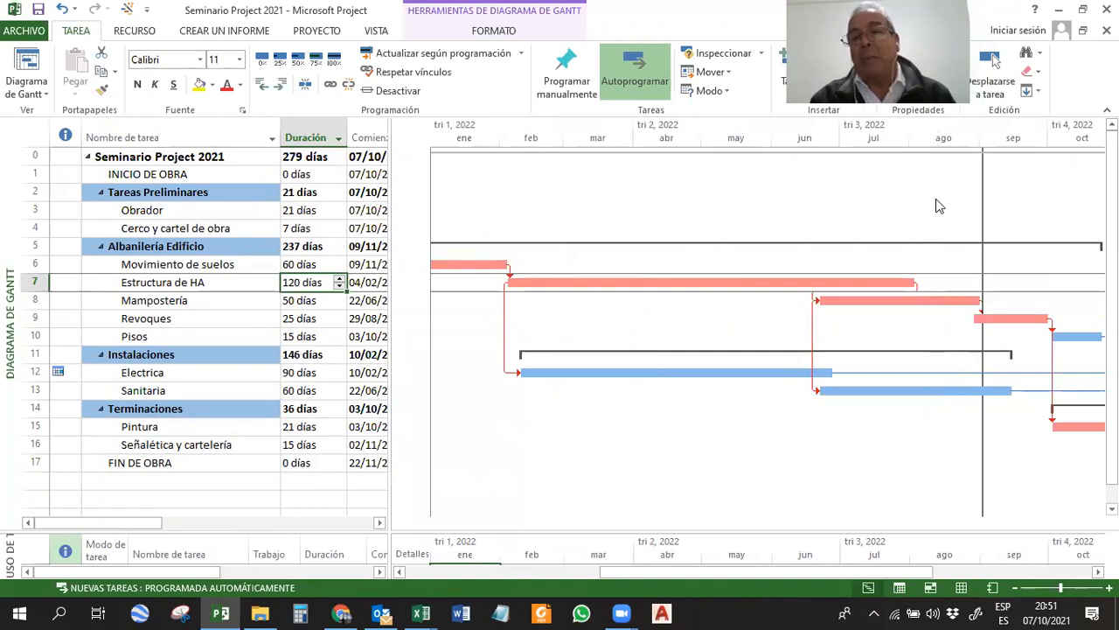
click(881, 298)
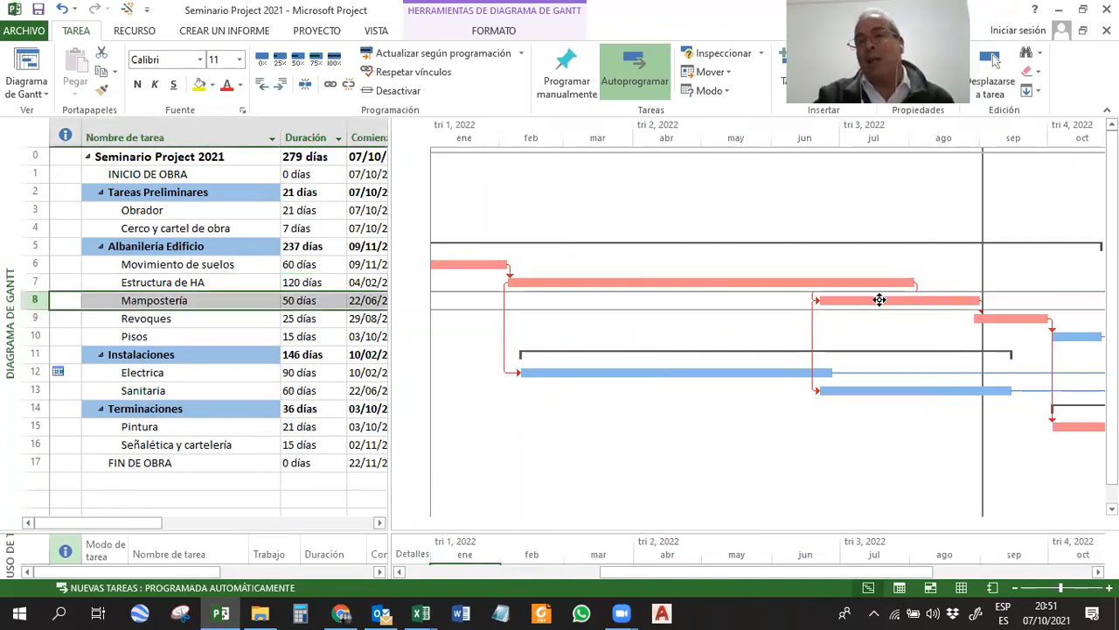
click(376, 31)
click(40, 96)
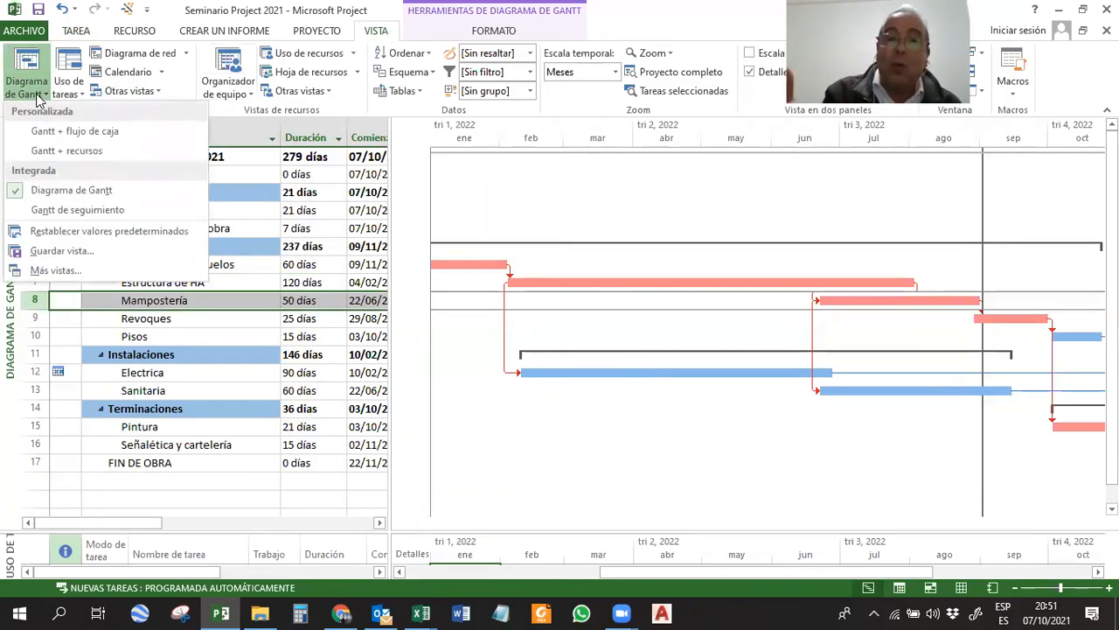
click(69, 188)
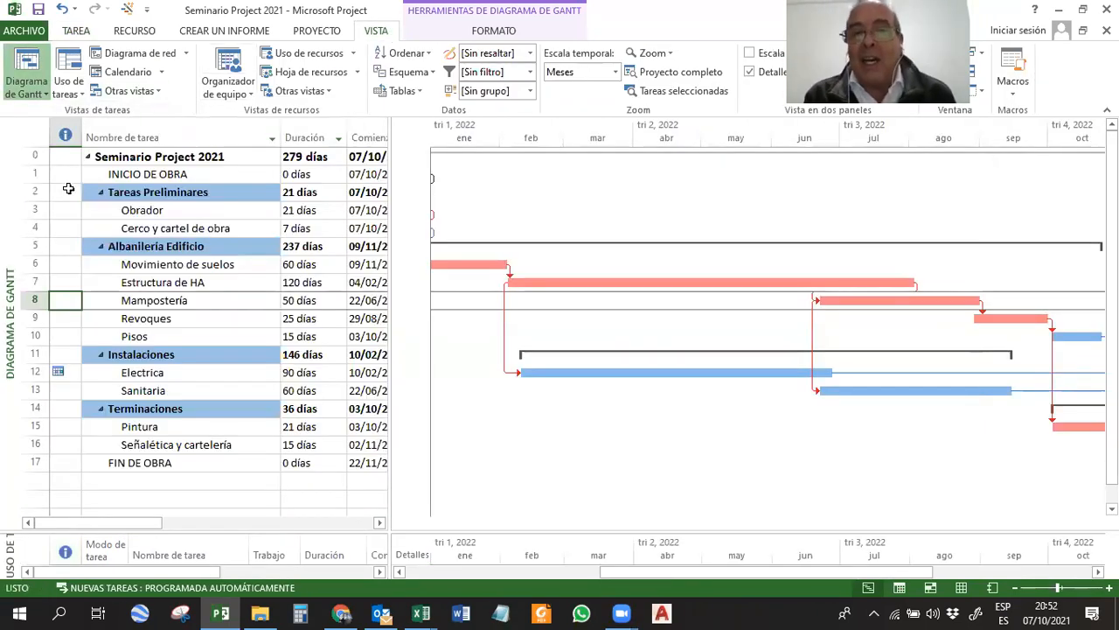
click(77, 32)
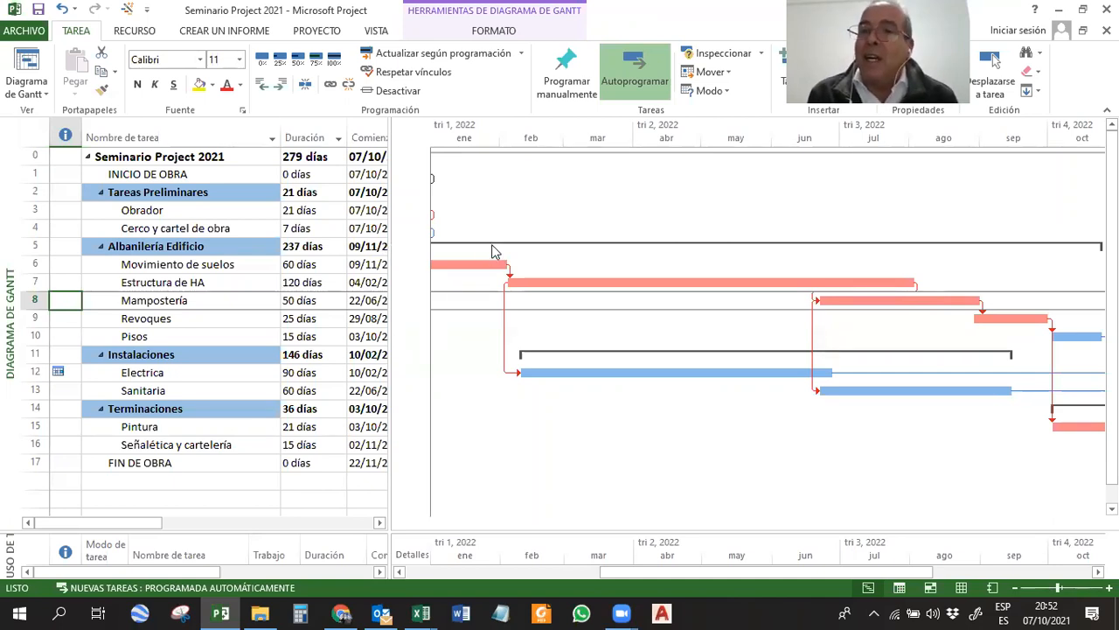
Zoom the chart's timescale to Proyecto completo and save the project.
click(516, 505)
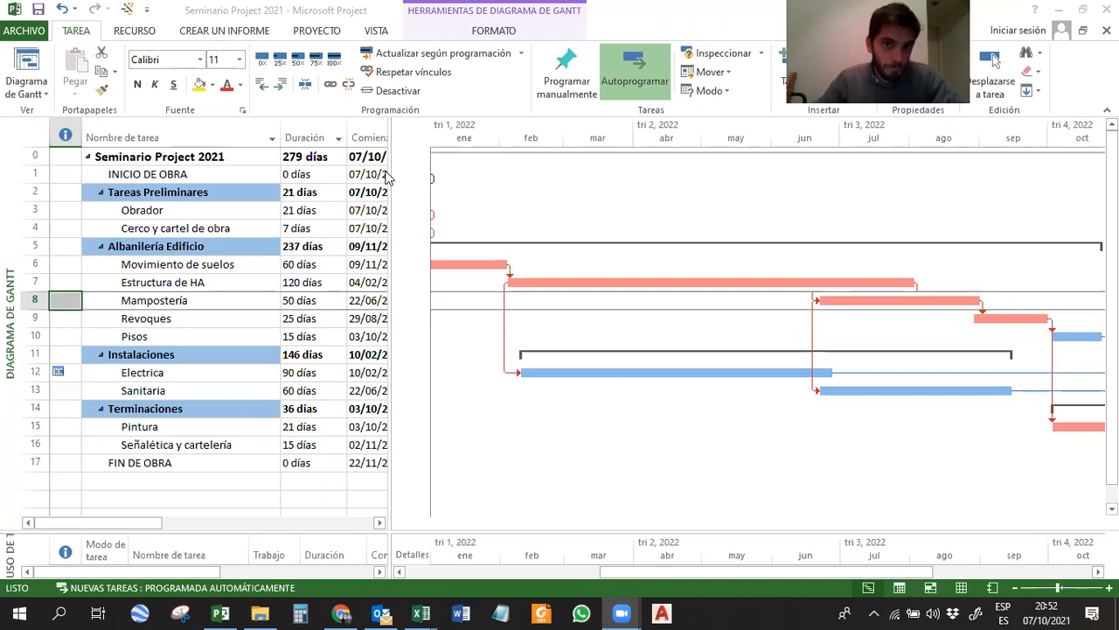
click(371, 192)
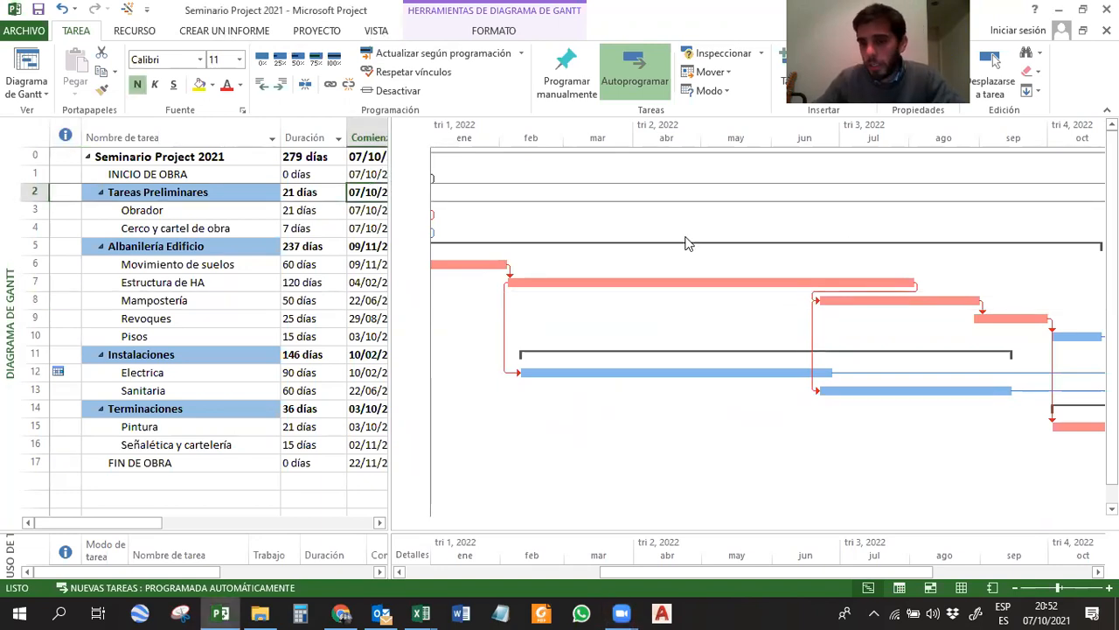
right_click(751, 135)
click(773, 159)
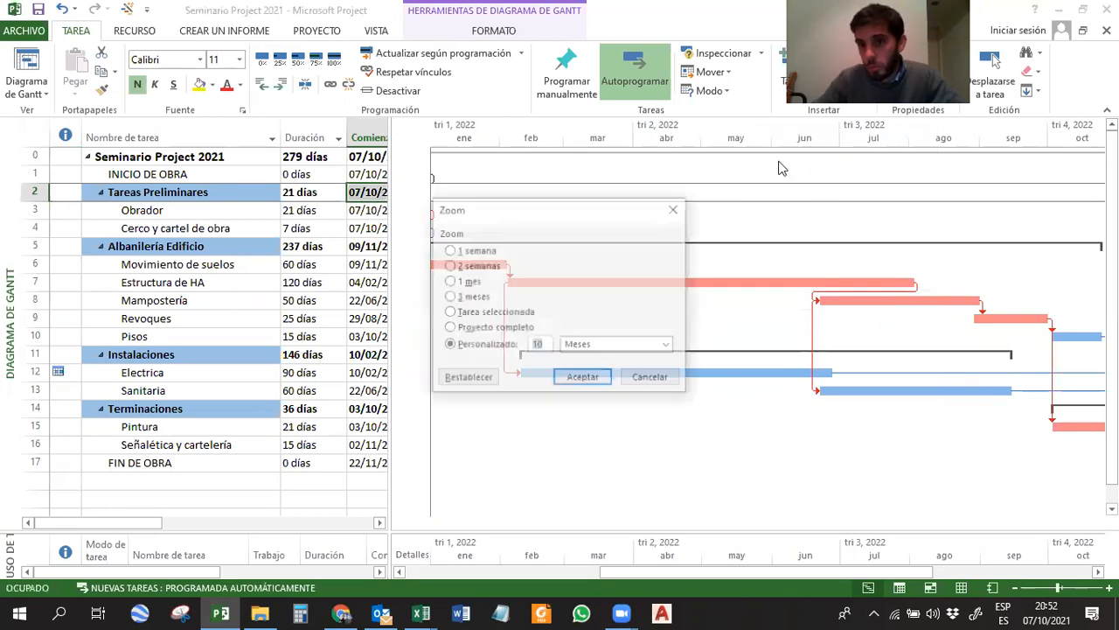
click(463, 250)
click(472, 266)
click(471, 283)
click(450, 329)
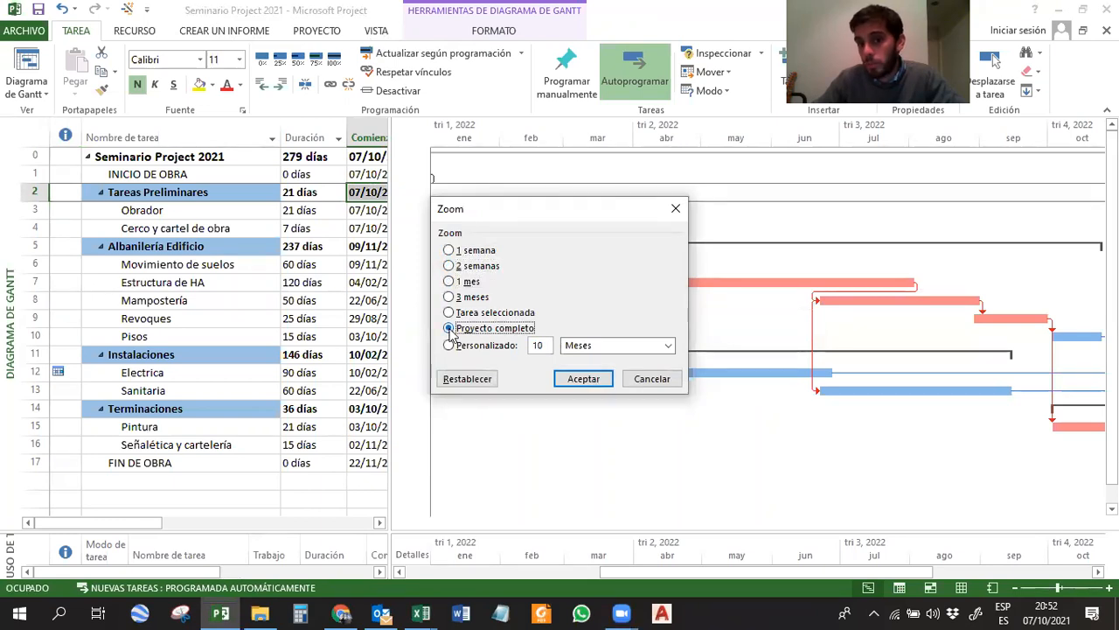
click(577, 379)
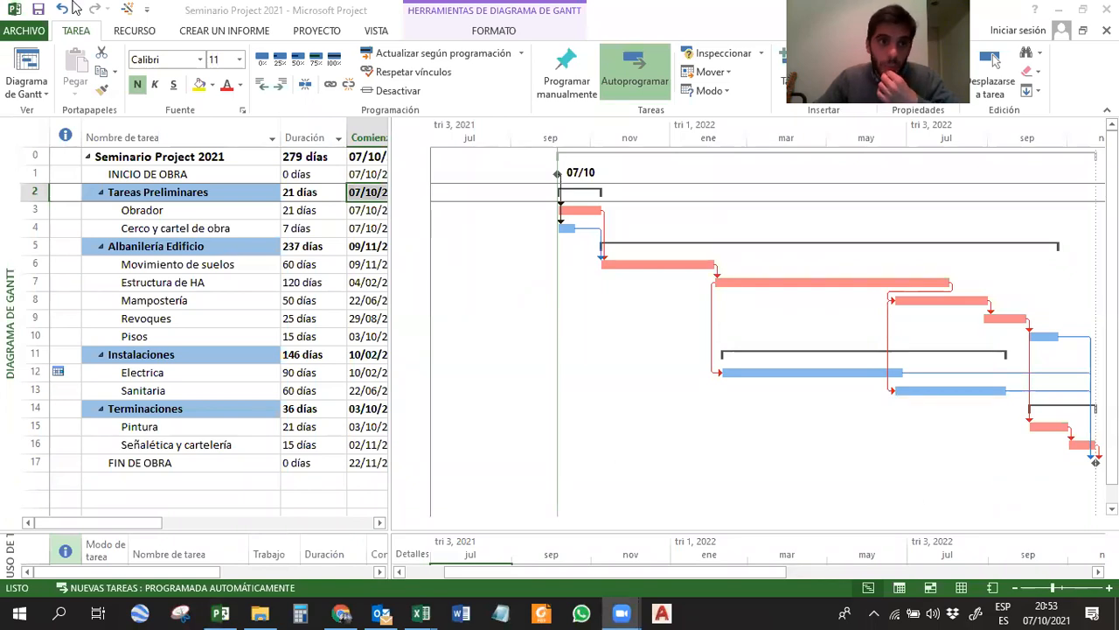
click(39, 13)
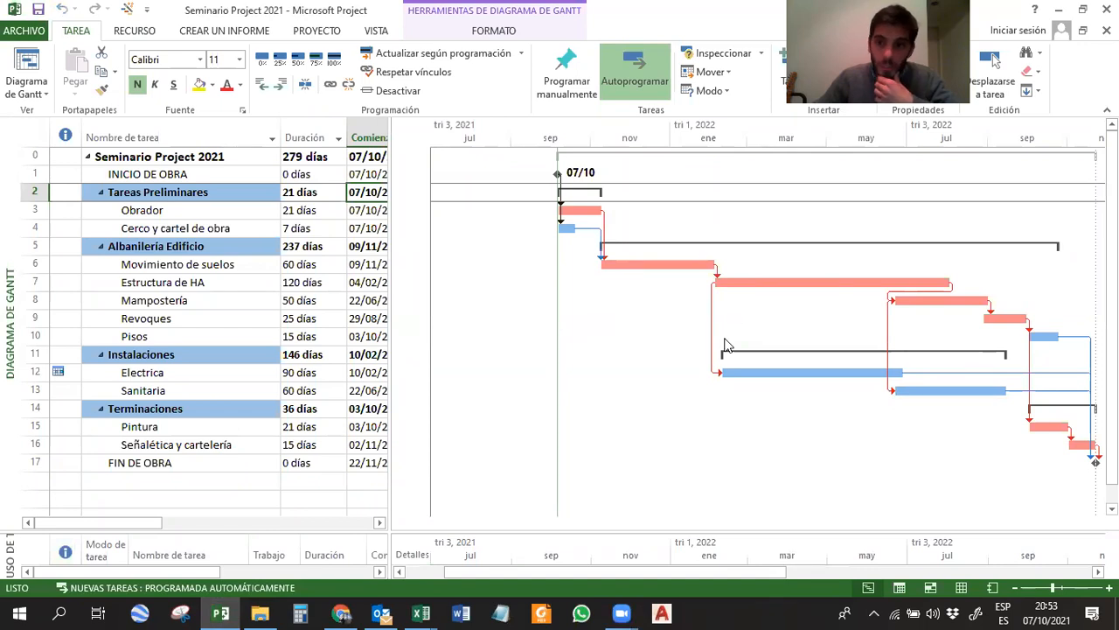
Set the chart gridlines for Filas de barras to a solid line in gray.
right_click(643, 309)
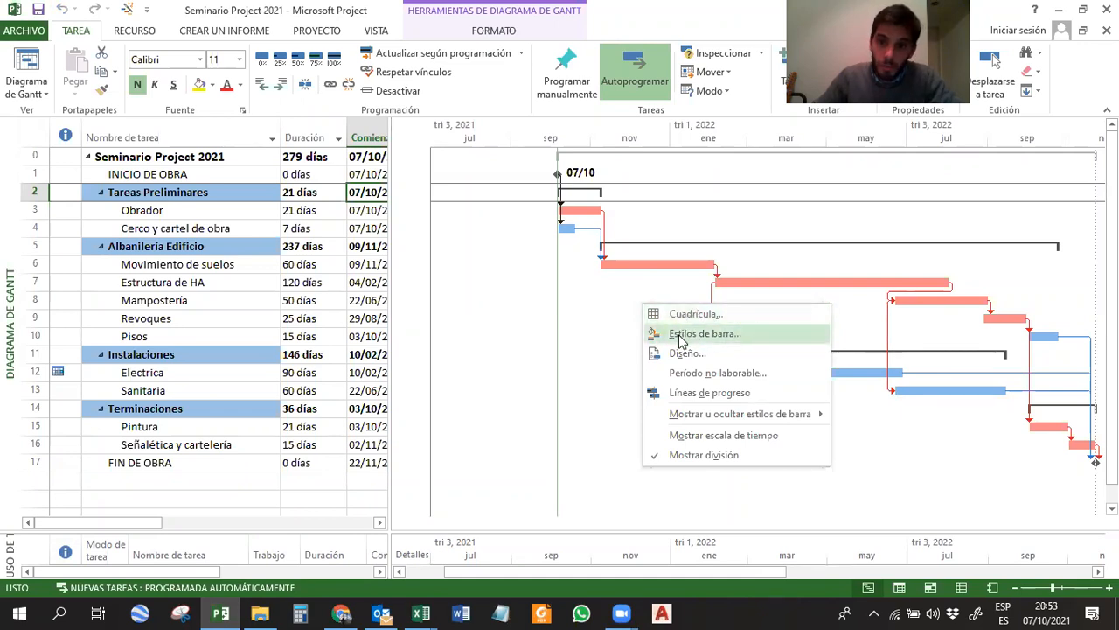
click(681, 314)
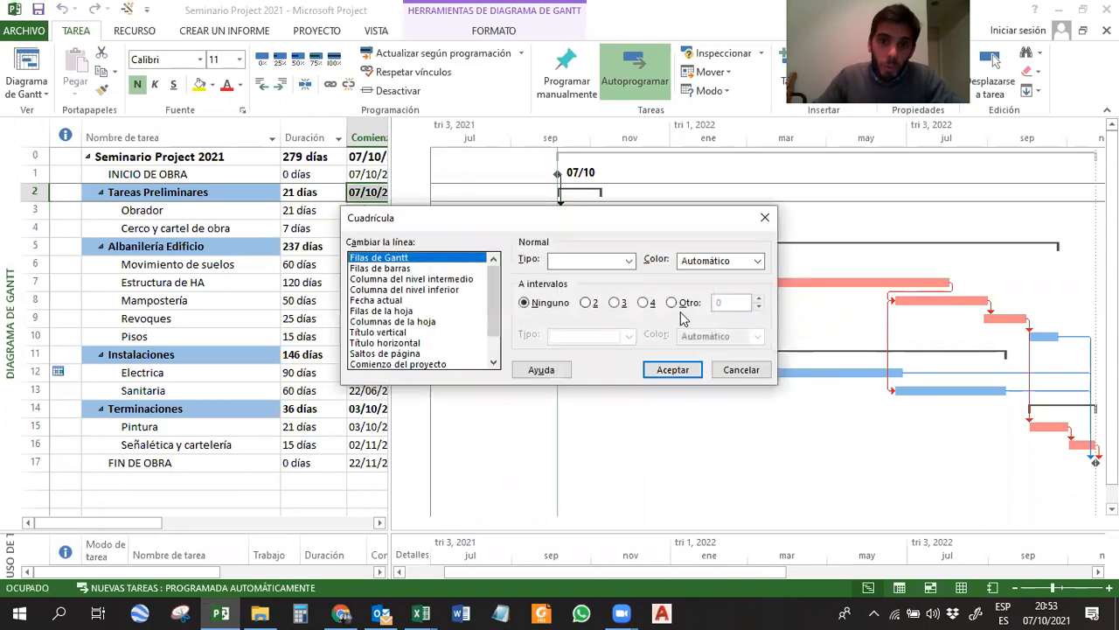
drag(608, 226, 204, 166)
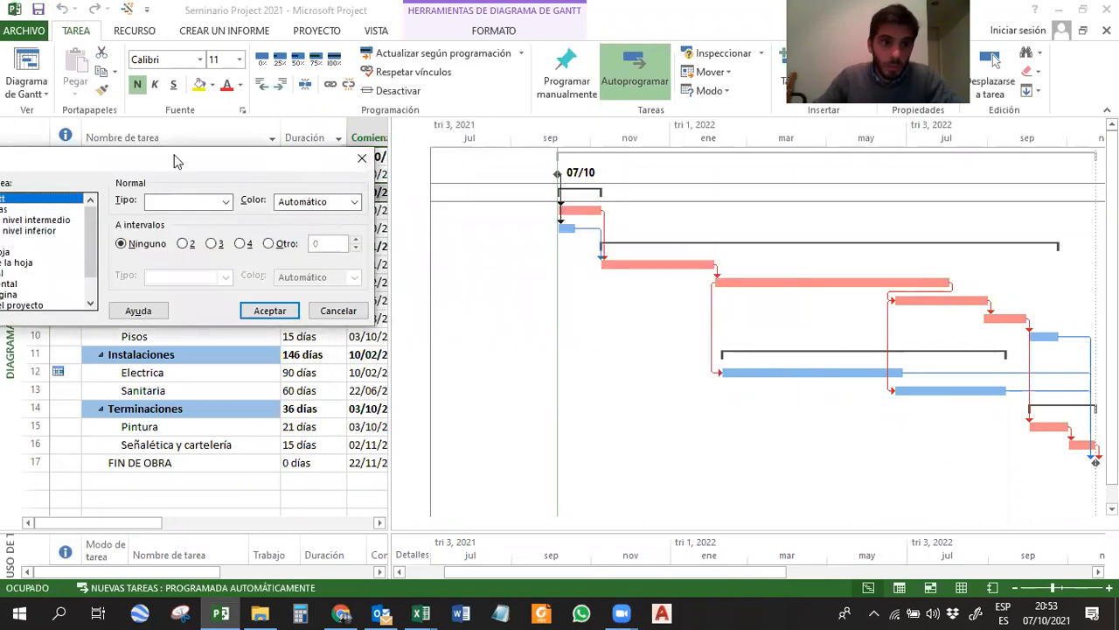
drag(183, 159, 488, 176)
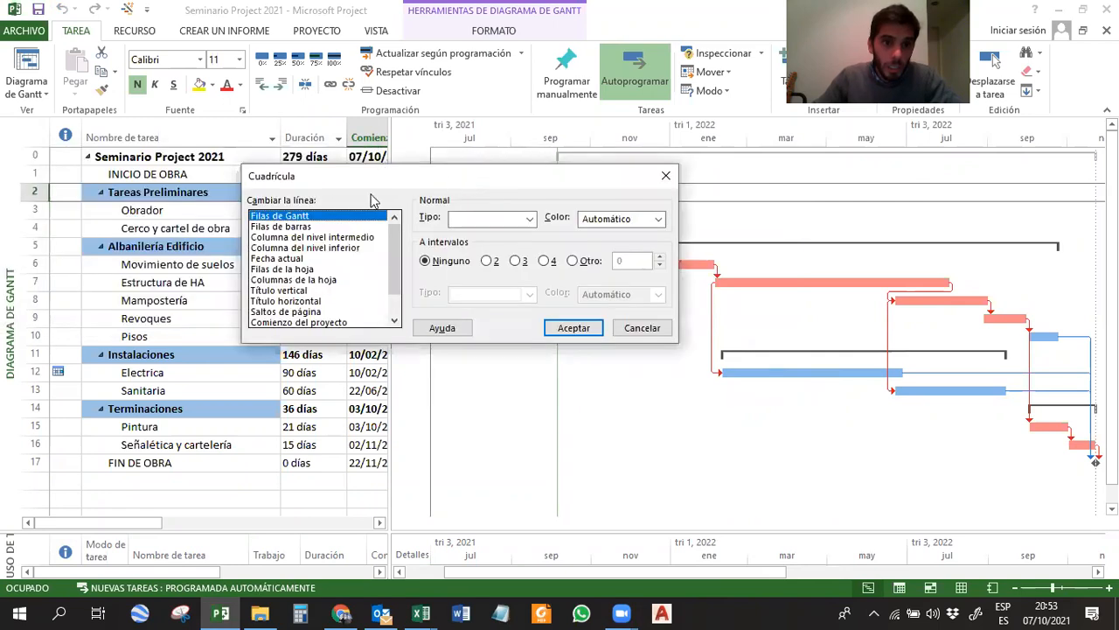
click(269, 229)
drag(379, 185, 377, 344)
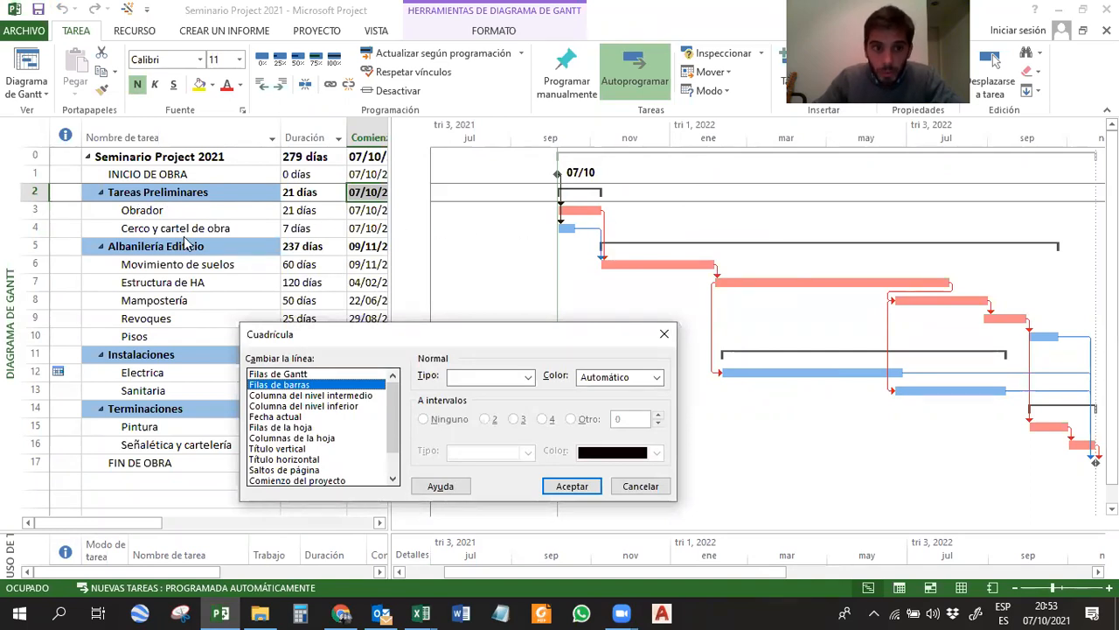
drag(385, 332, 397, 226)
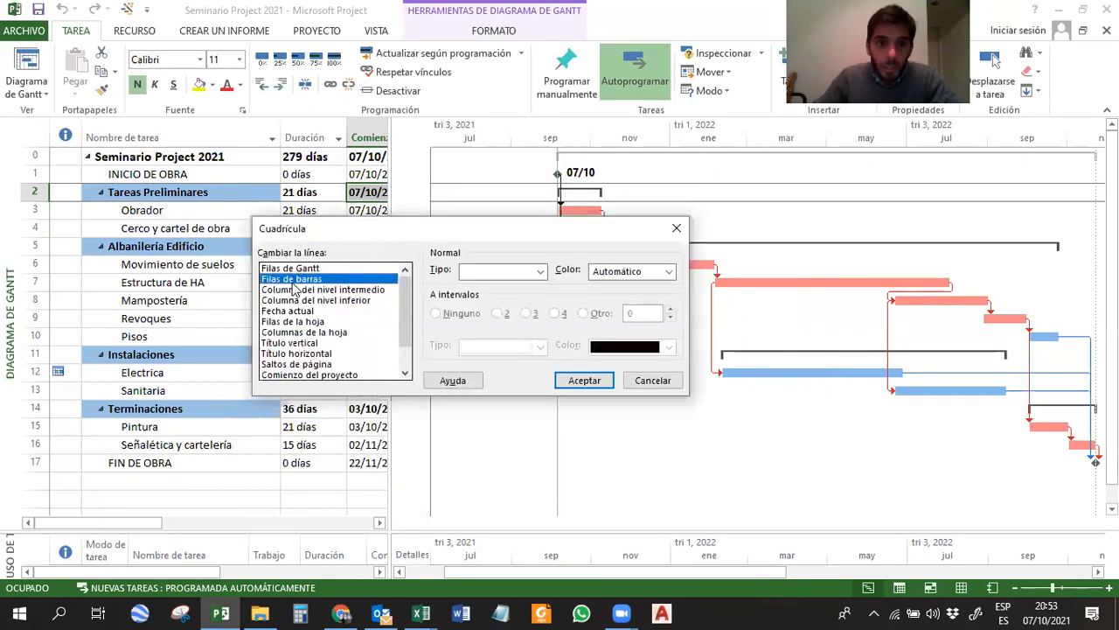
click(497, 275)
click(501, 306)
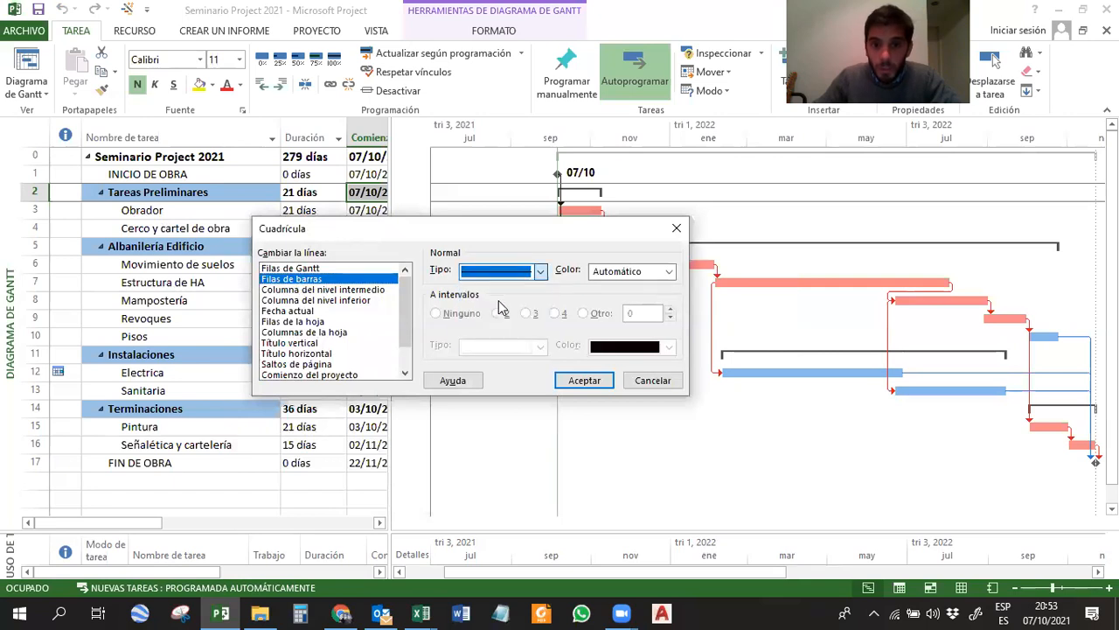
click(641, 275)
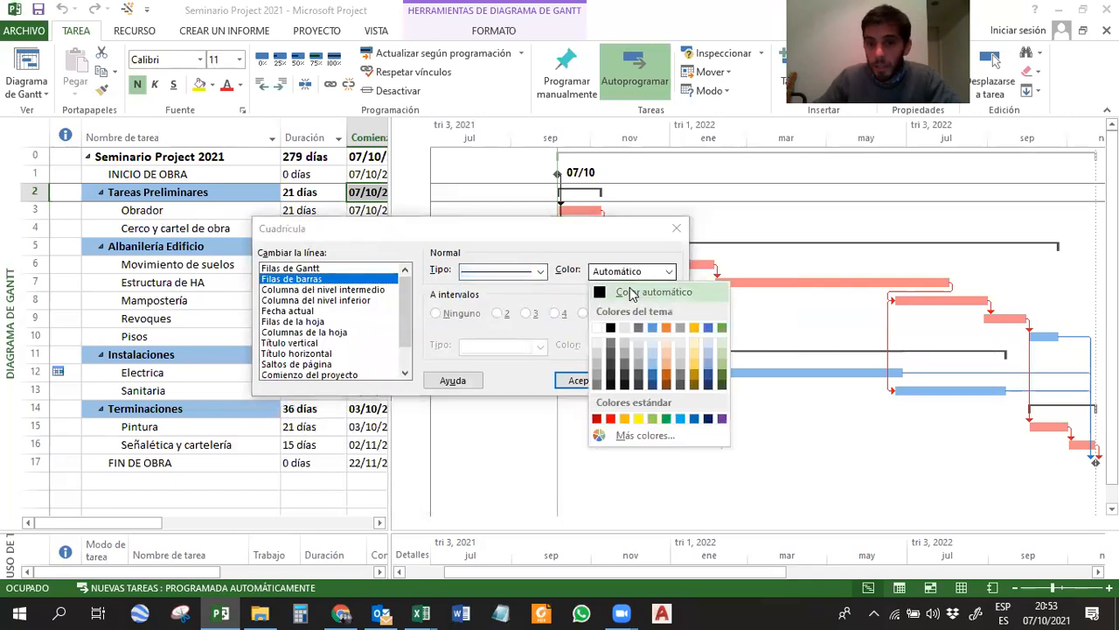
click(597, 372)
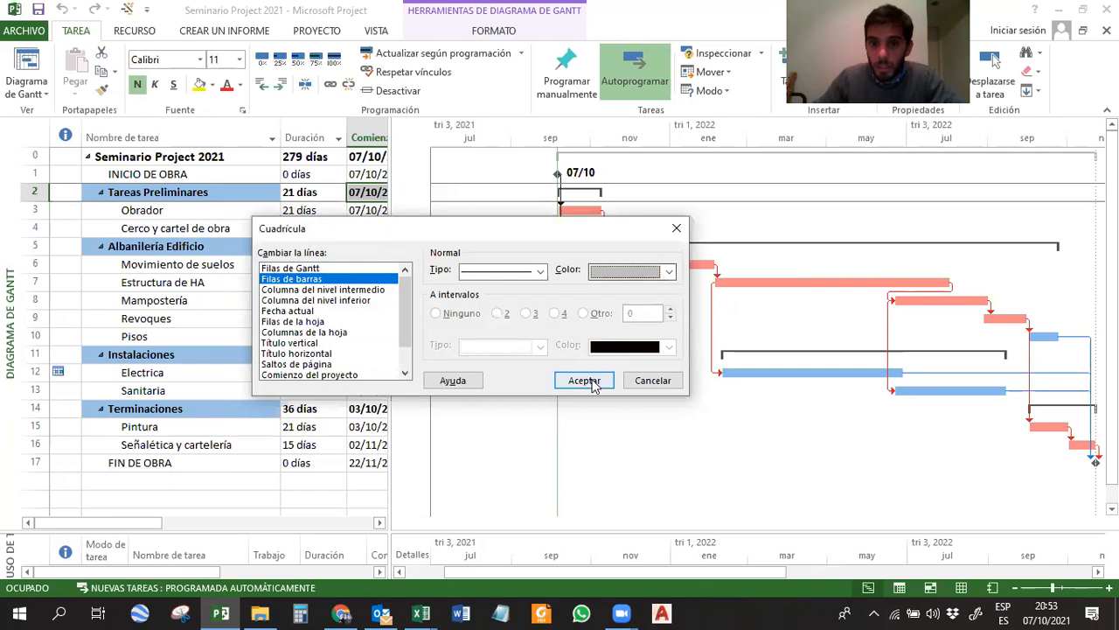
click(584, 381)
Change the color of the Filas de barras gridlines to a darker gray.
right_click(526, 328)
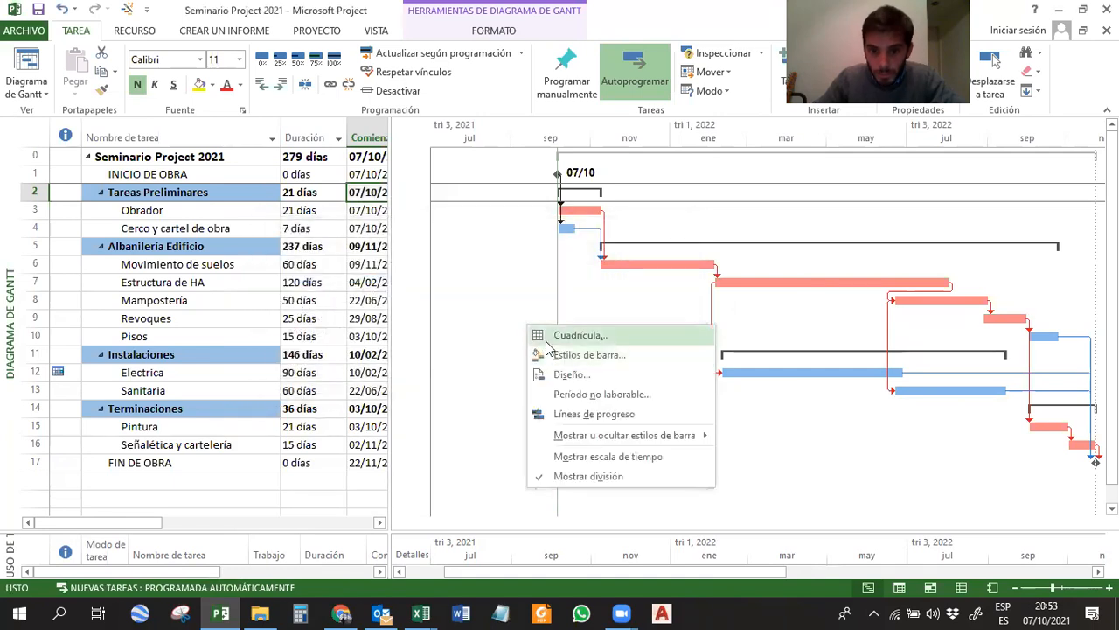
click(578, 335)
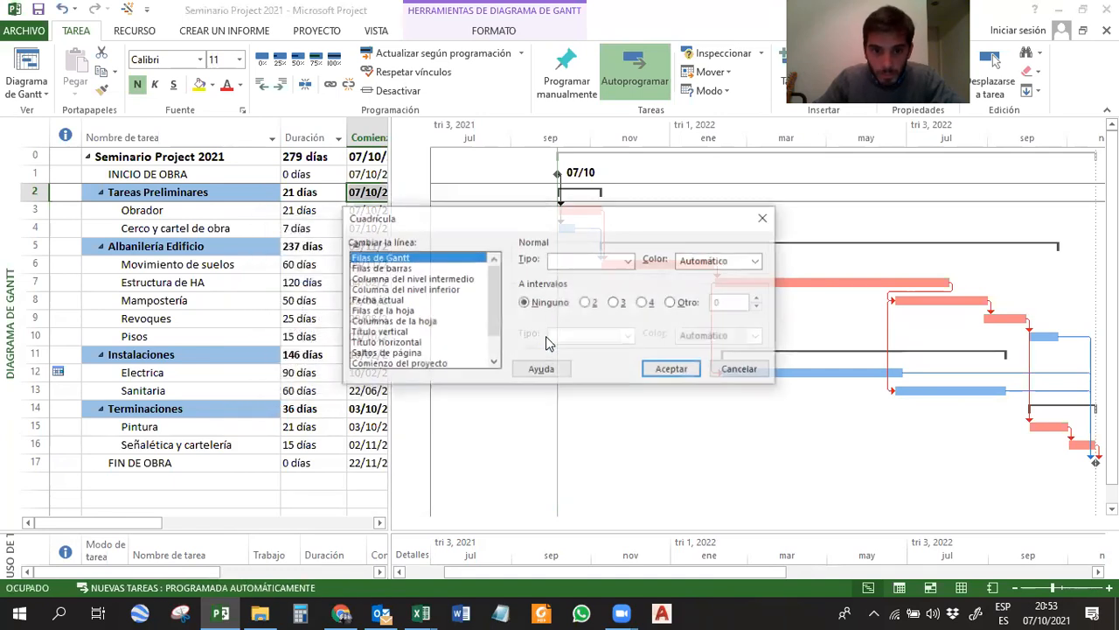
click(408, 268)
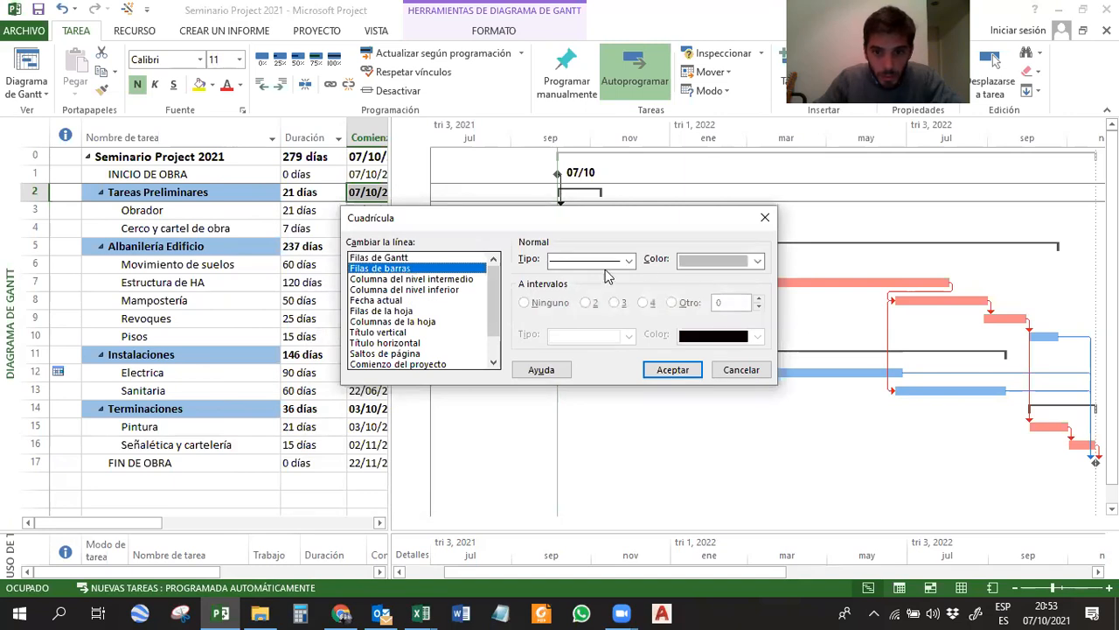
click(708, 261)
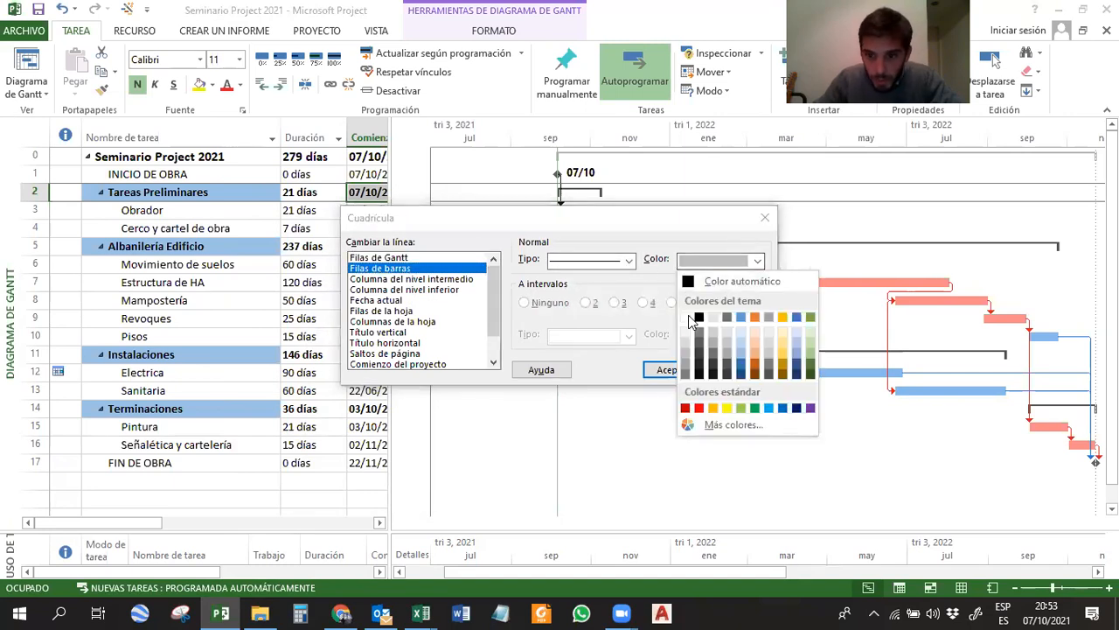
click(686, 362)
click(690, 367)
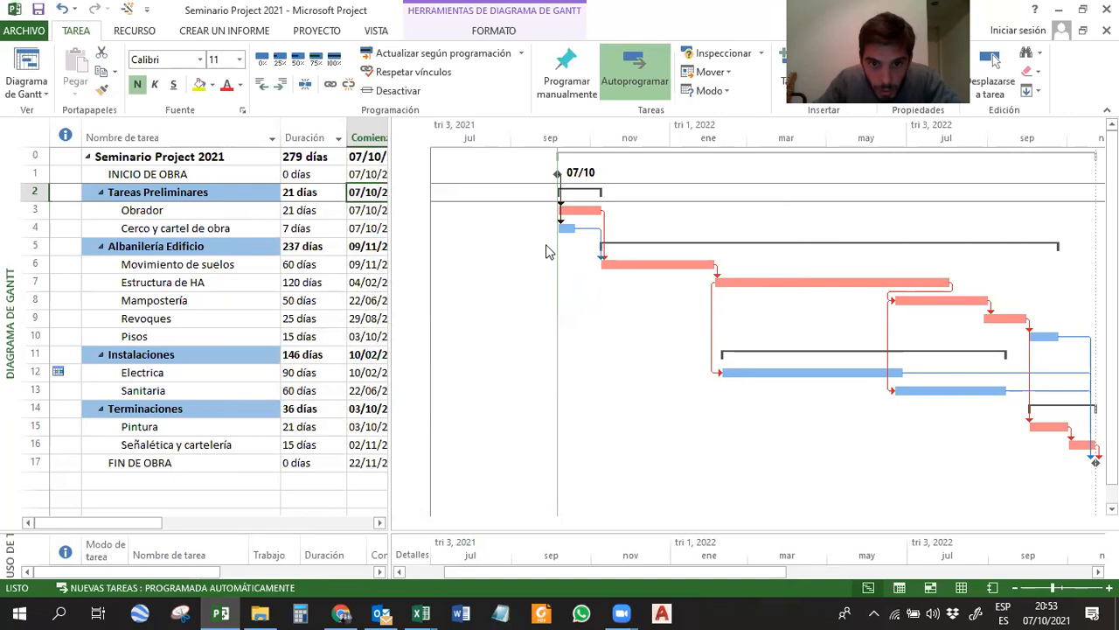
Set the chart gridlines for Filas de Gantt to a solid line in gray.
right_click(482, 242)
click(502, 248)
click(612, 260)
click(617, 277)
click(720, 260)
click(690, 367)
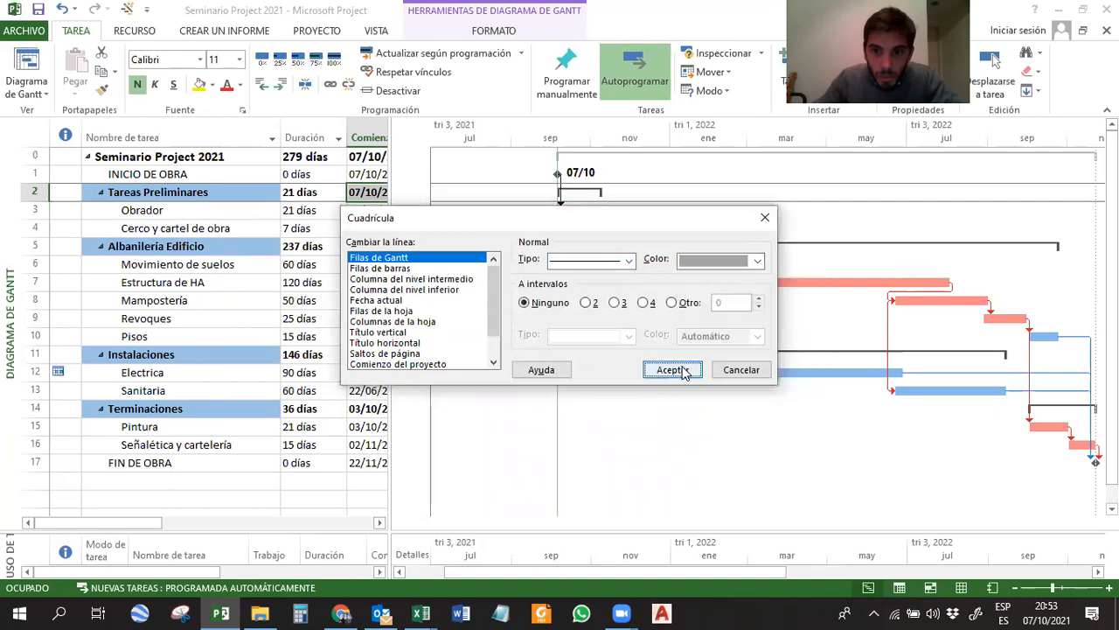
click(685, 370)
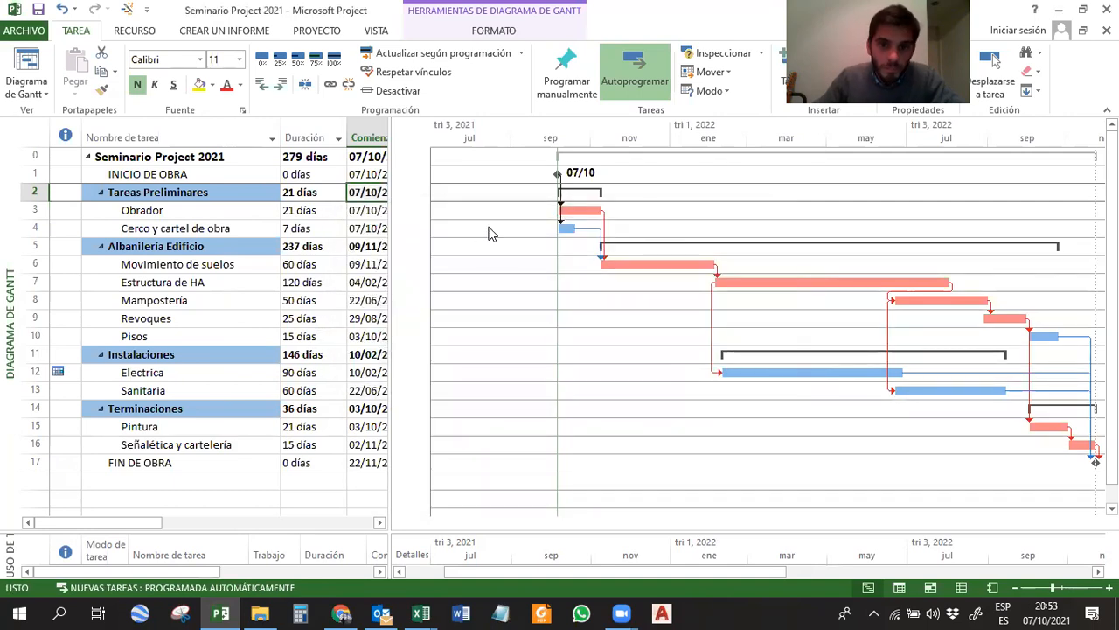
Change the color of the Filas de Gantt gridlines to a lighter gray.
click(519, 214)
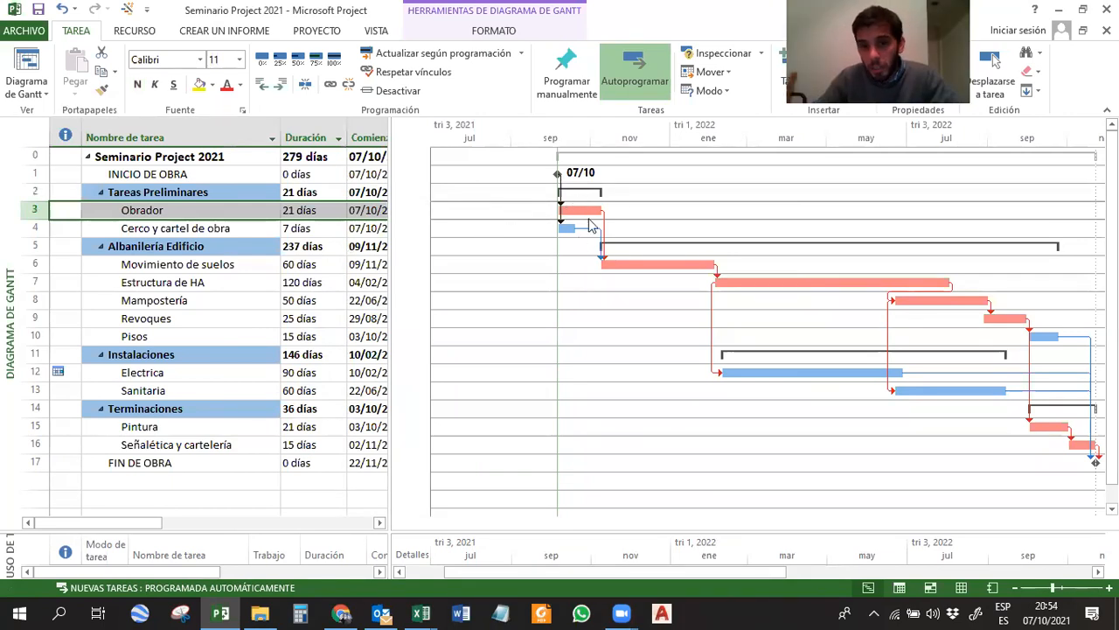
right_click(658, 199)
click(678, 207)
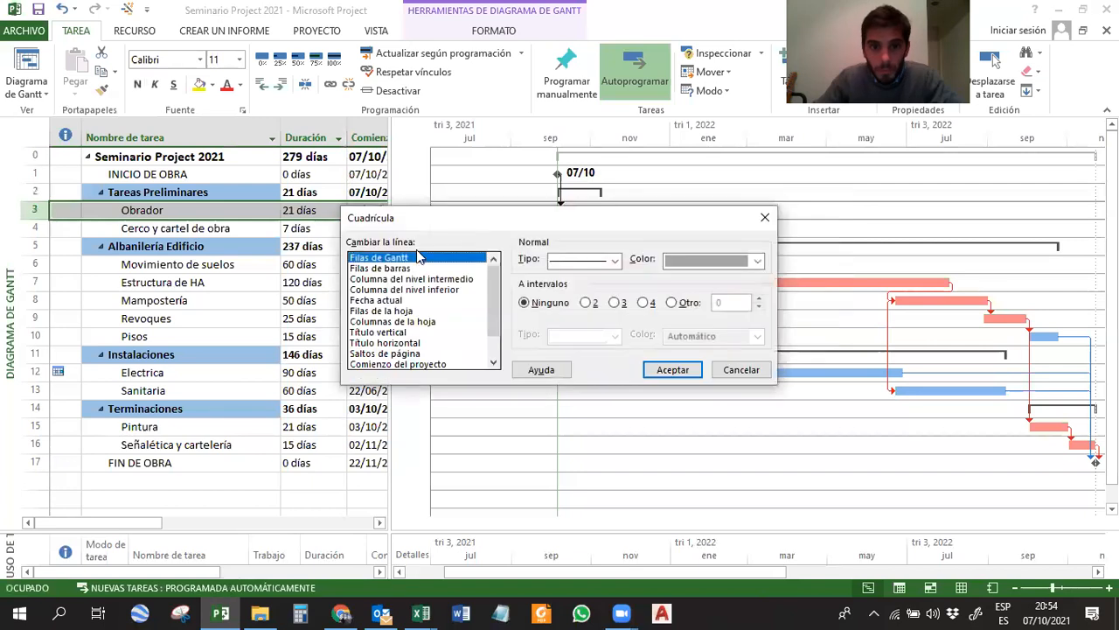
click(693, 262)
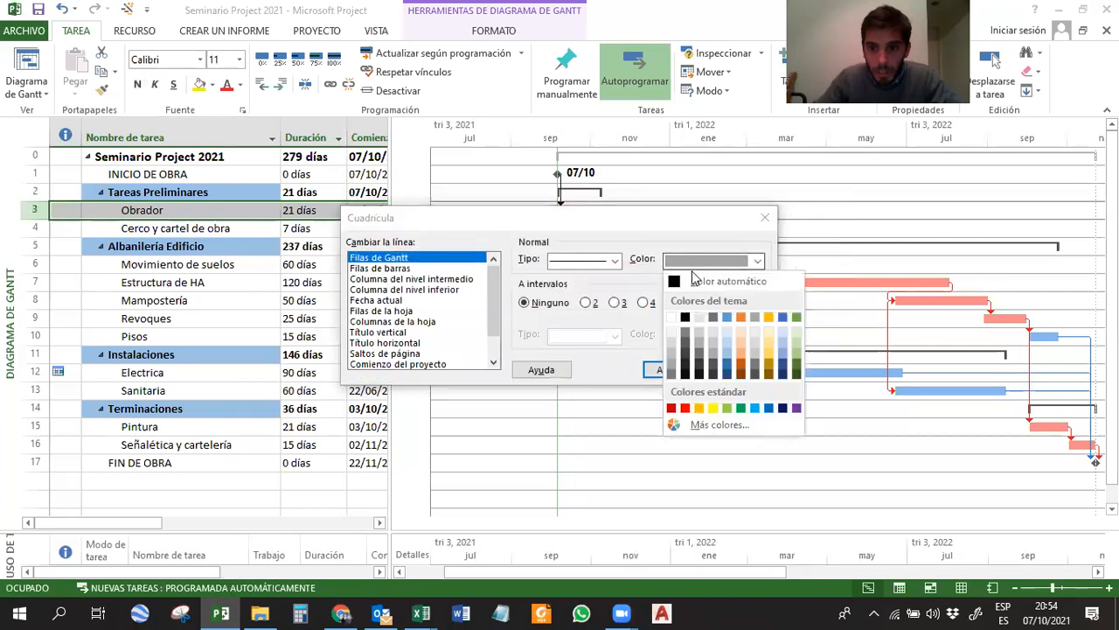
click(671, 349)
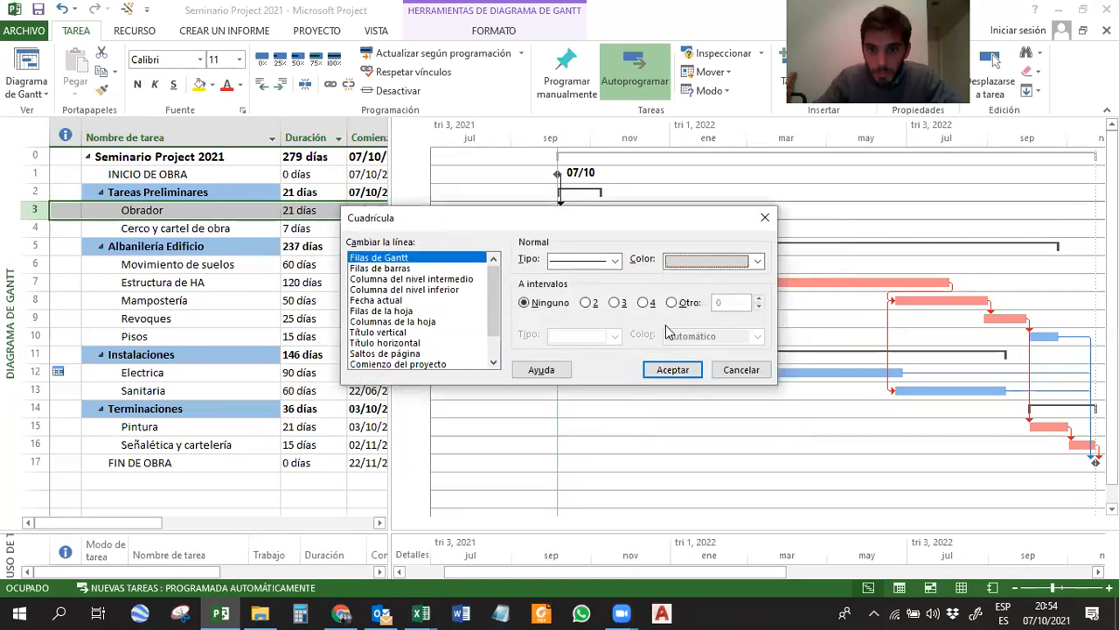
click(726, 260)
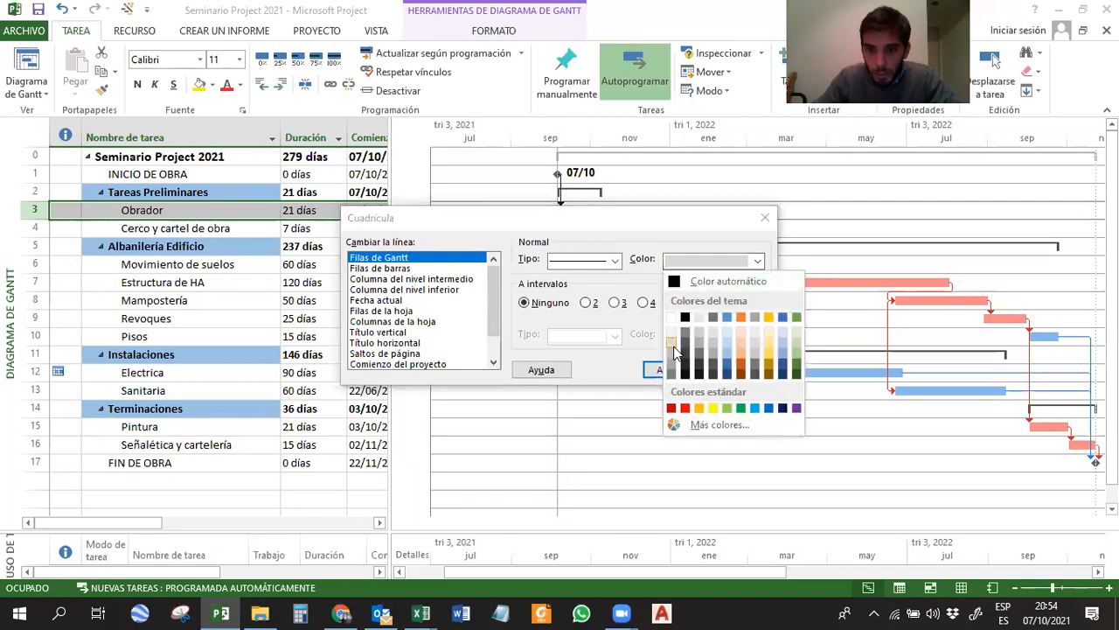
click(671, 360)
click(676, 368)
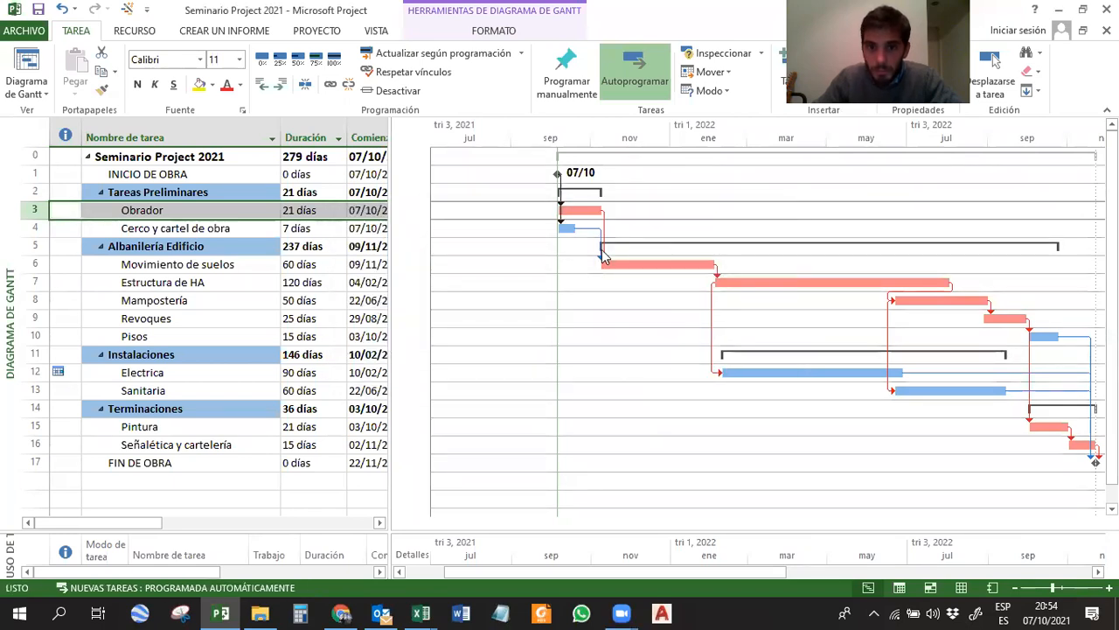
Select the Estructura de HA task and widen the task table slightly to fit the full Comienzo dates.
click(759, 281)
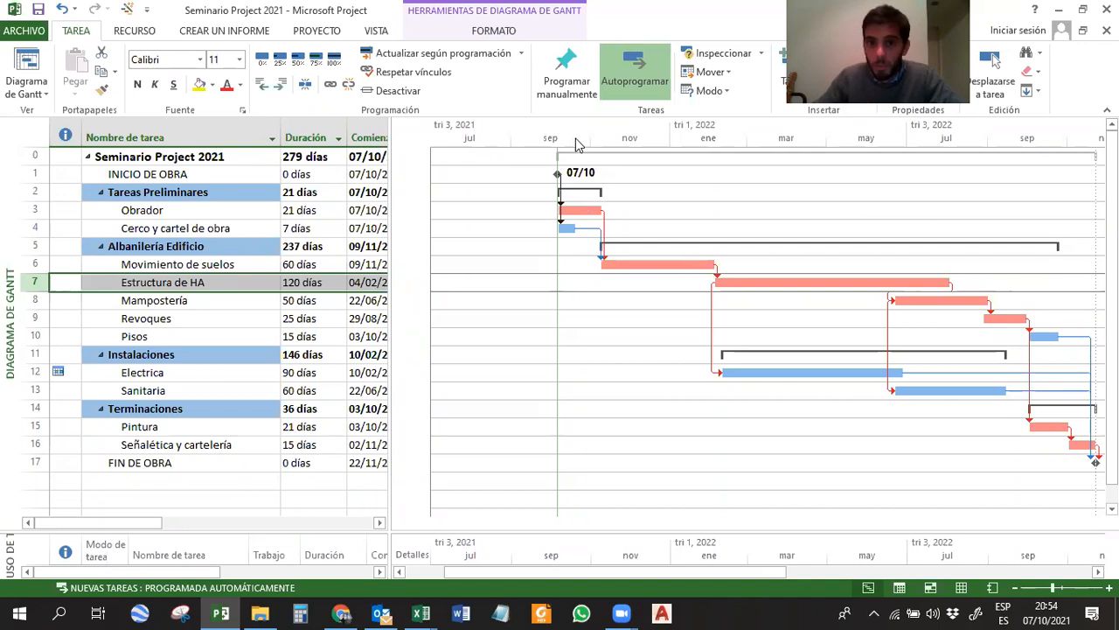
drag(388, 156, 399, 186)
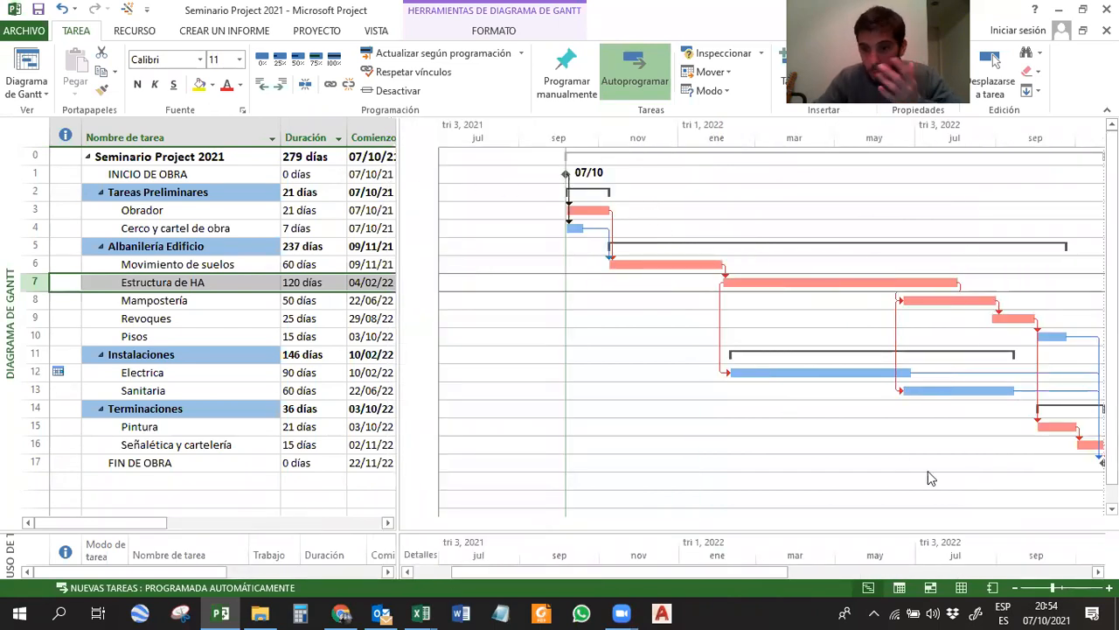
Examine the remaining line types in the Cuadrícula settings, including Fecha actual and Fecha de estado, and close them without applying changes.
right_click(673, 198)
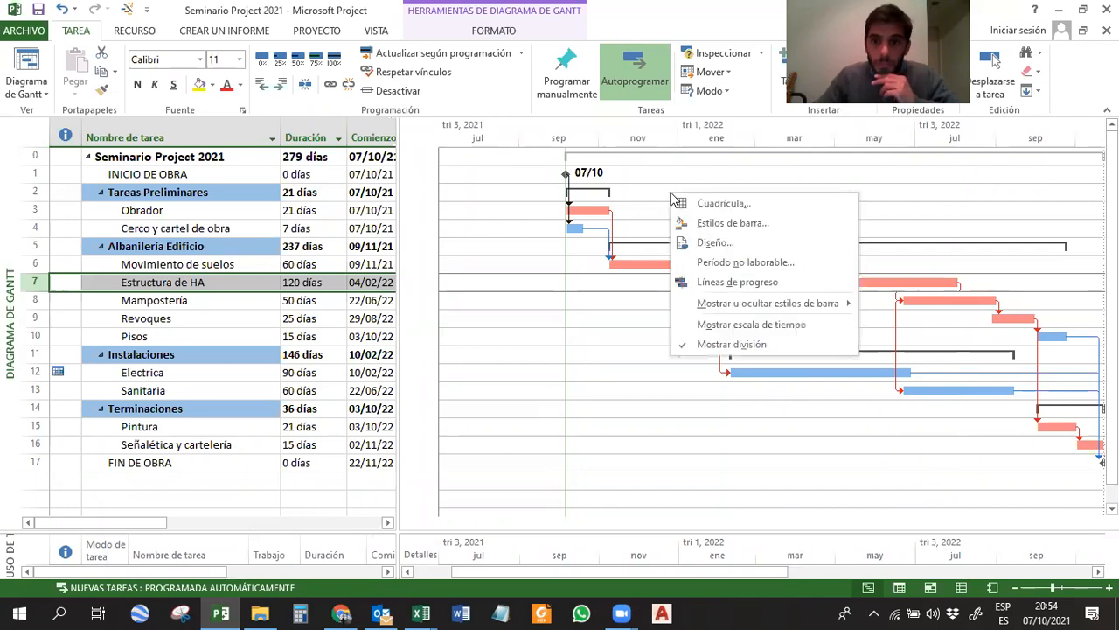
click(709, 206)
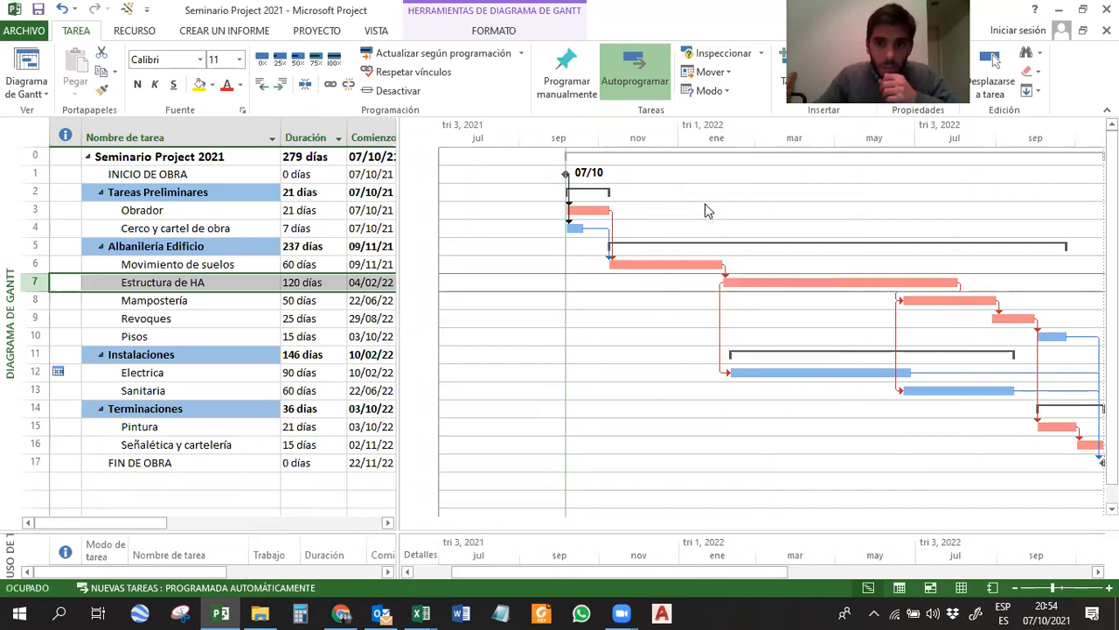
scroll(480, 277, down, 1)
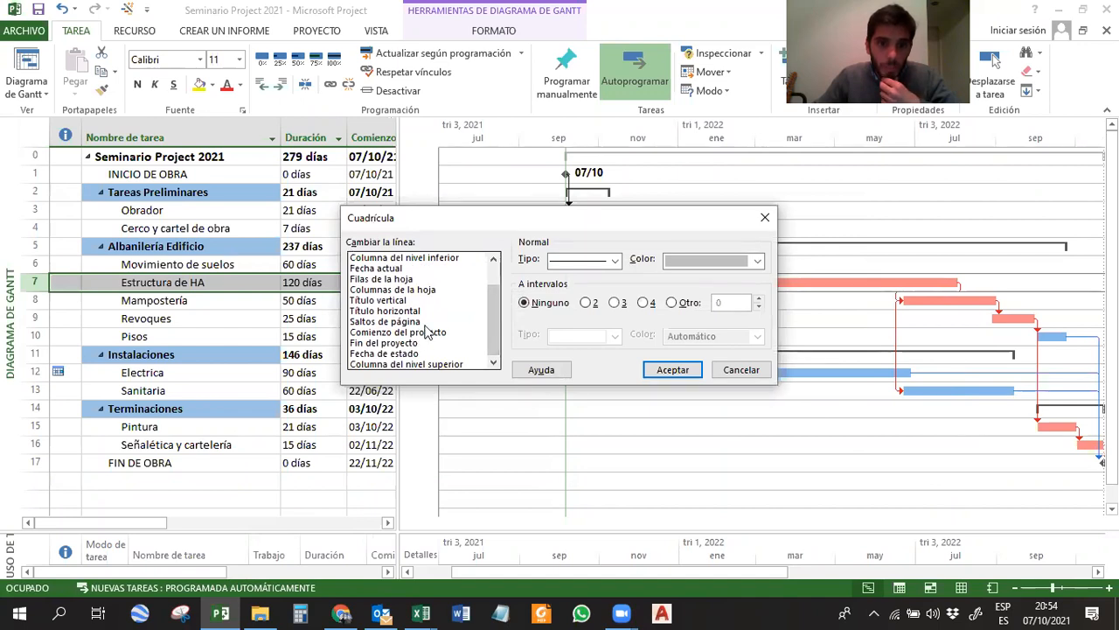
click(402, 269)
click(413, 355)
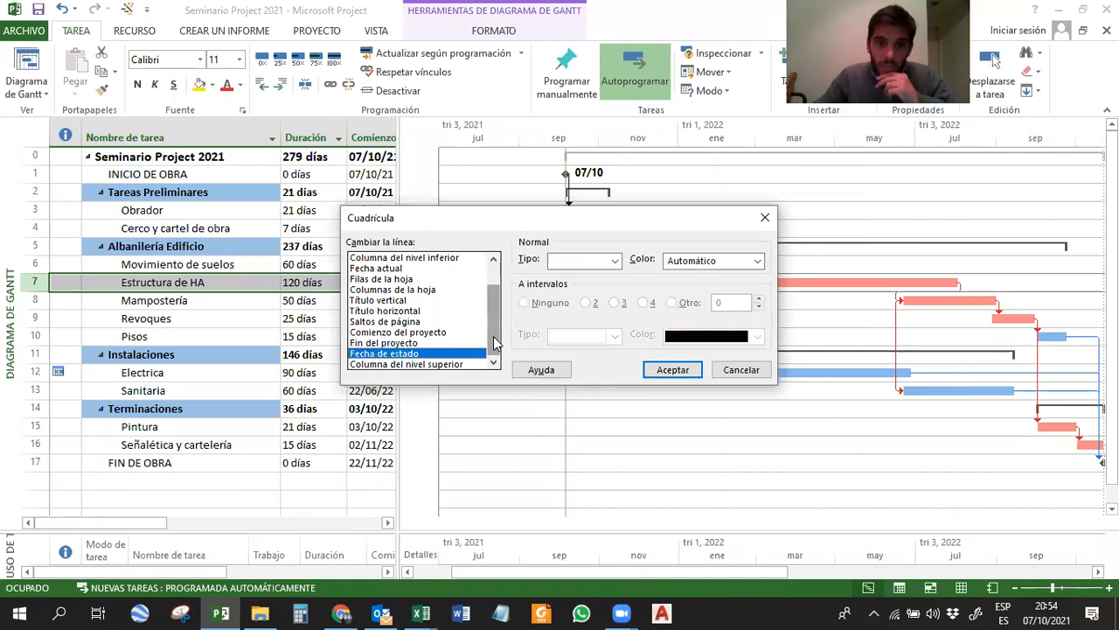
scroll(494, 341, up, 1)
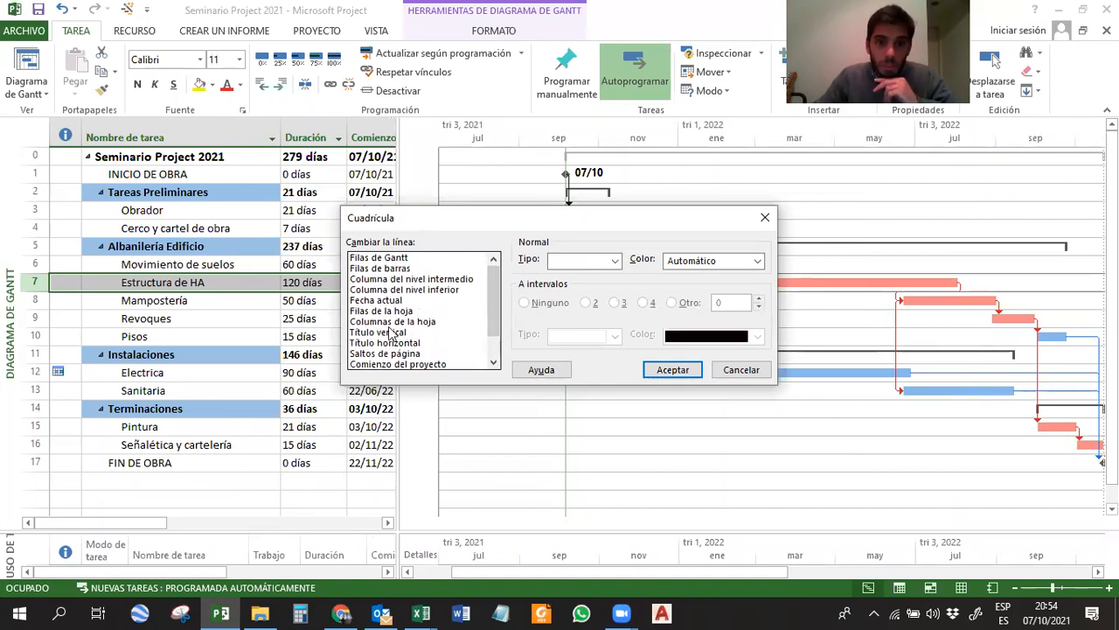
click(752, 371)
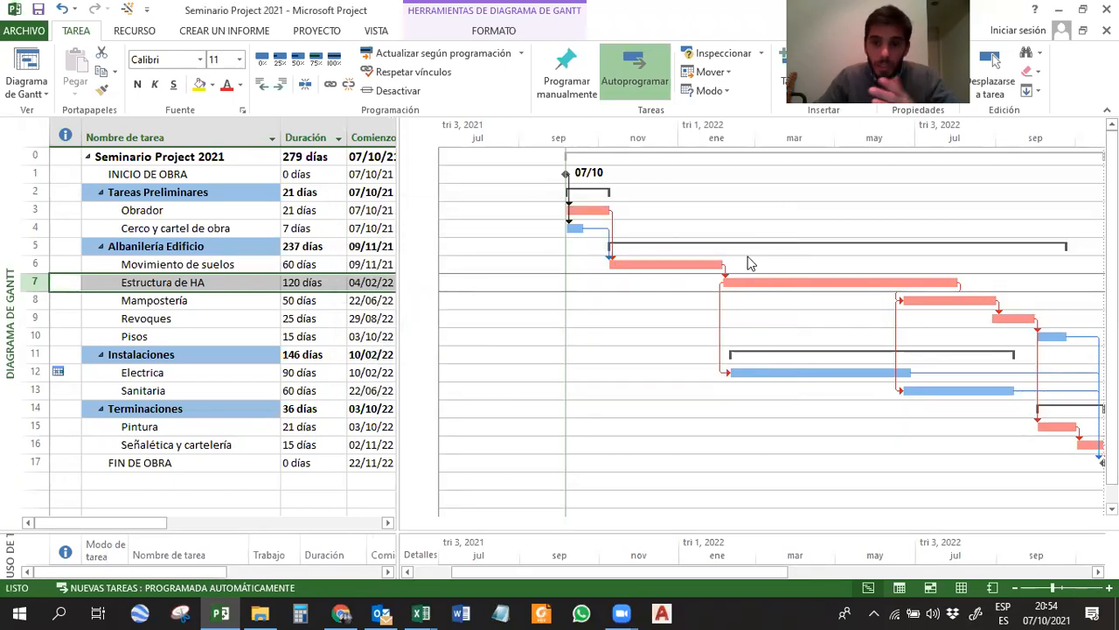
Open the chart's Estilos de barra settings and select the Tarea style with its Barras options.
right_click(732, 214)
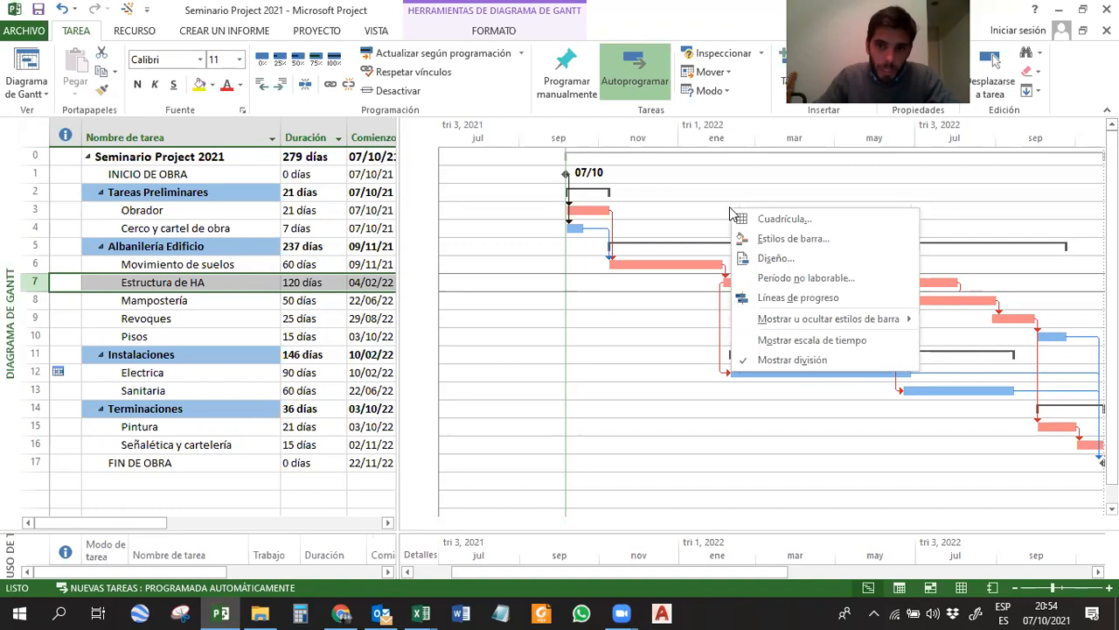
click(793, 239)
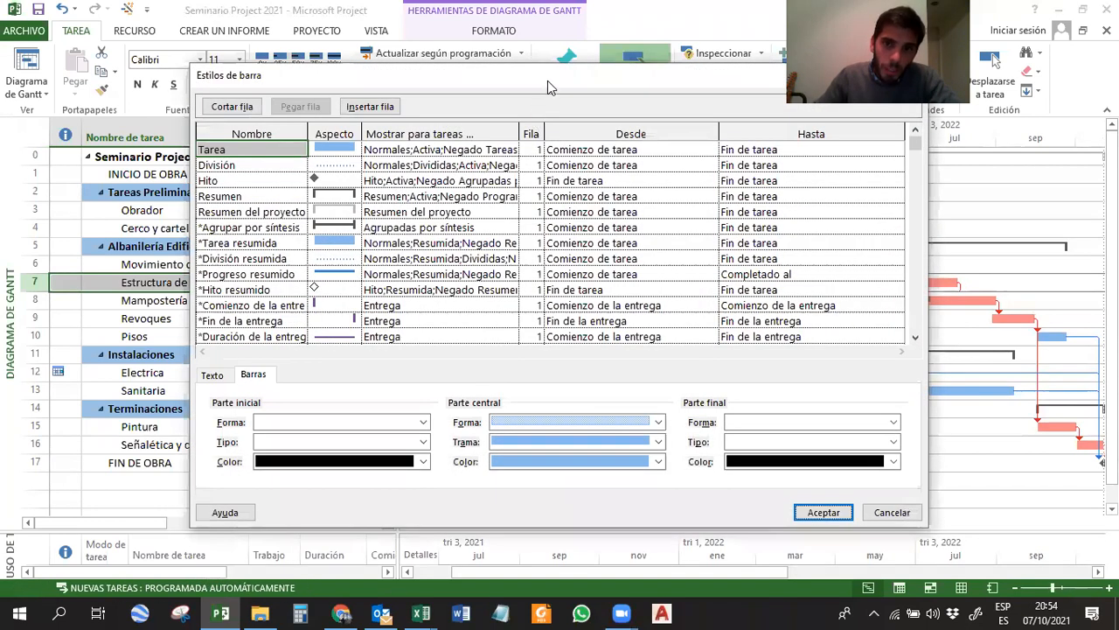
drag(541, 86, 336, 80)
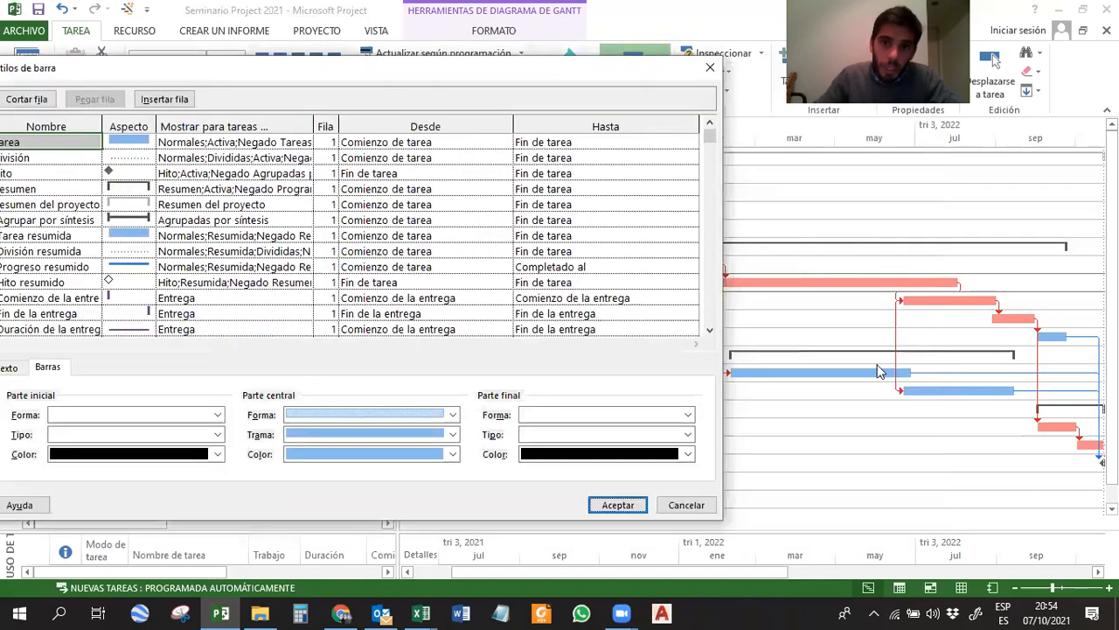
drag(564, 76, 747, 66)
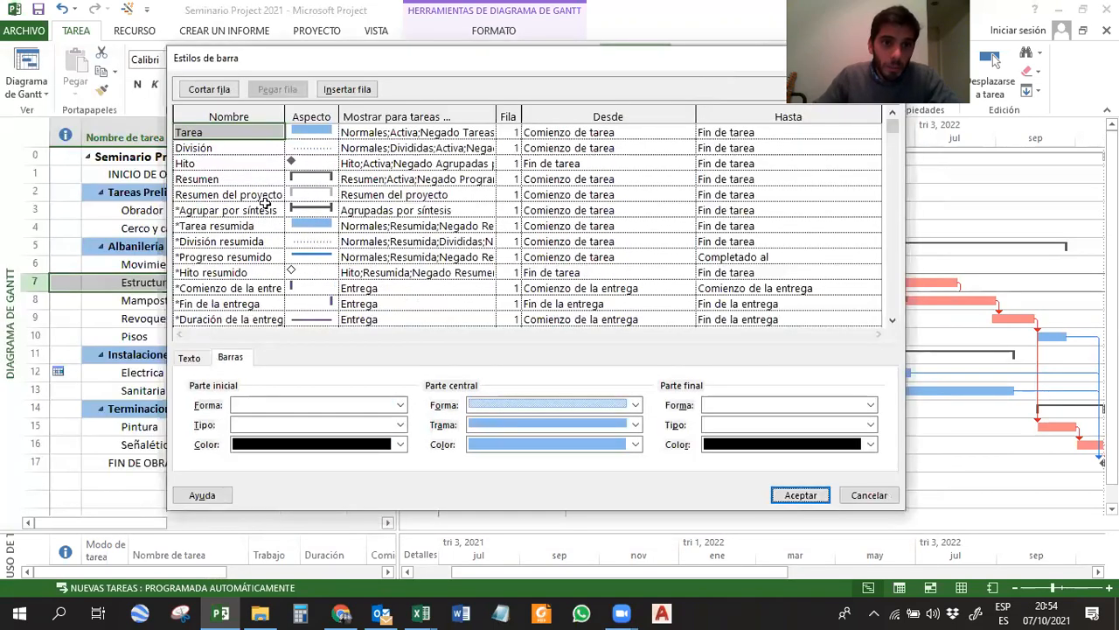
click(284, 129)
click(316, 129)
click(238, 132)
click(230, 359)
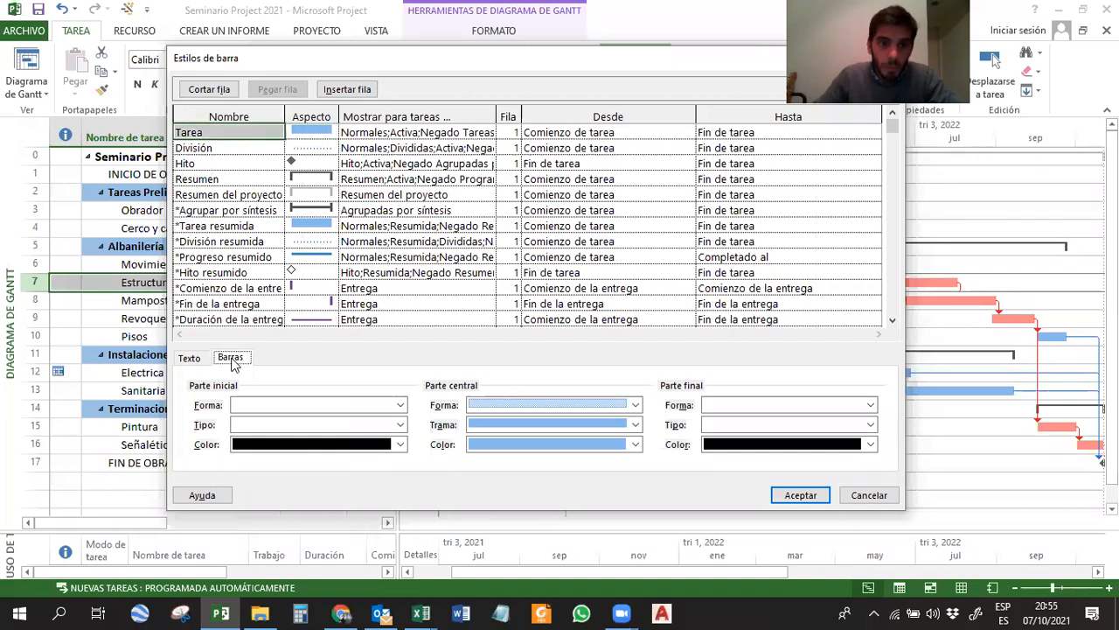
Try a down arrow as the Parte inicial shape of the Tarea bar, and clear the shape again.
click(273, 404)
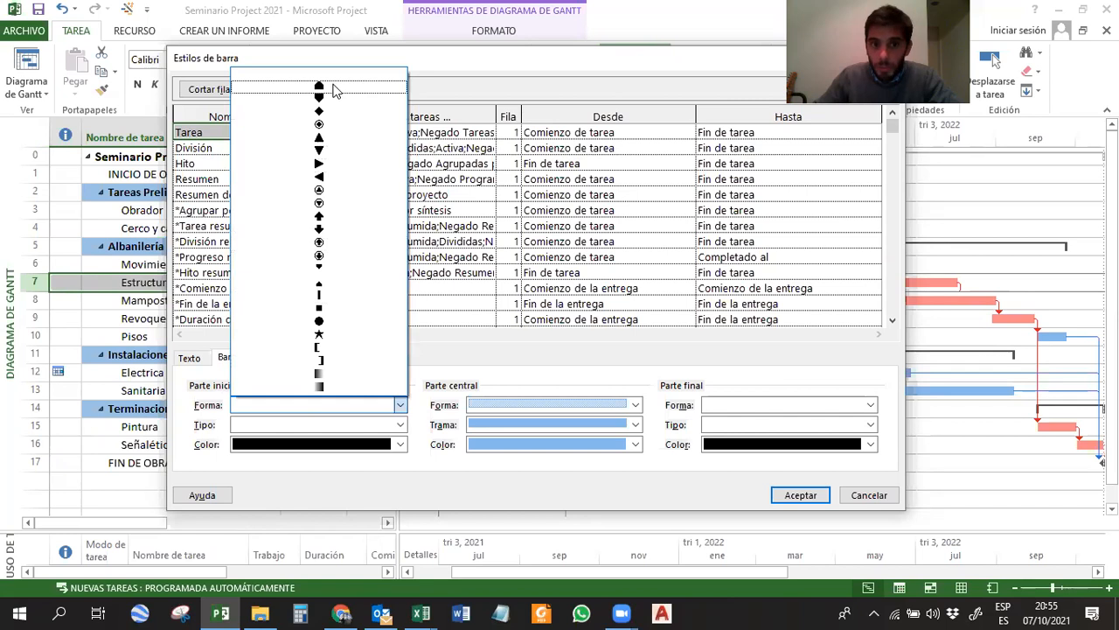
click(320, 229)
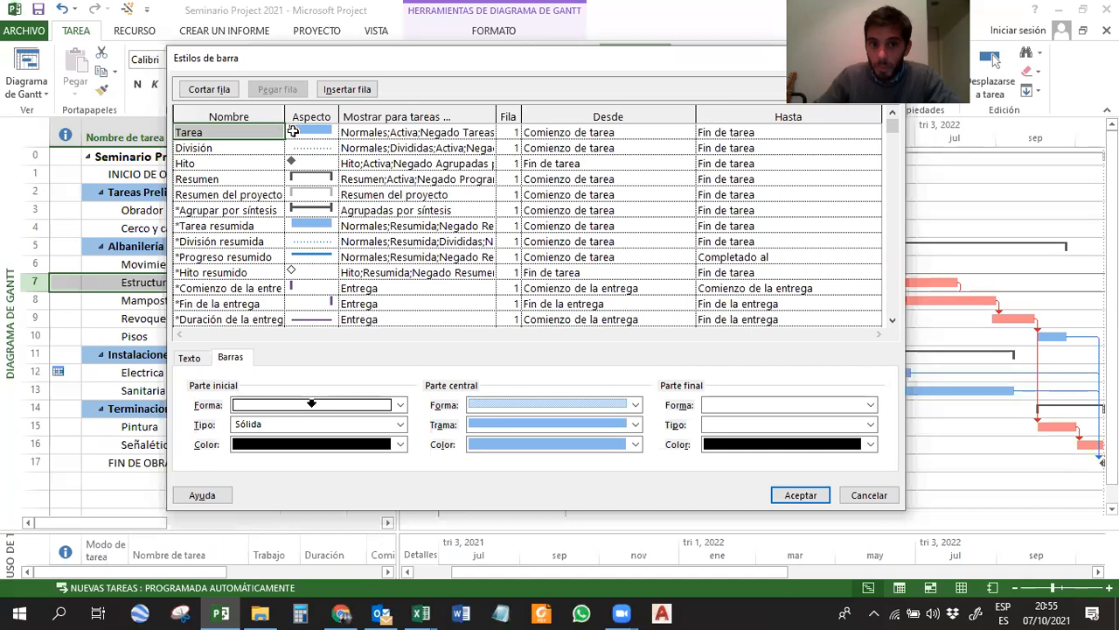
click(370, 406)
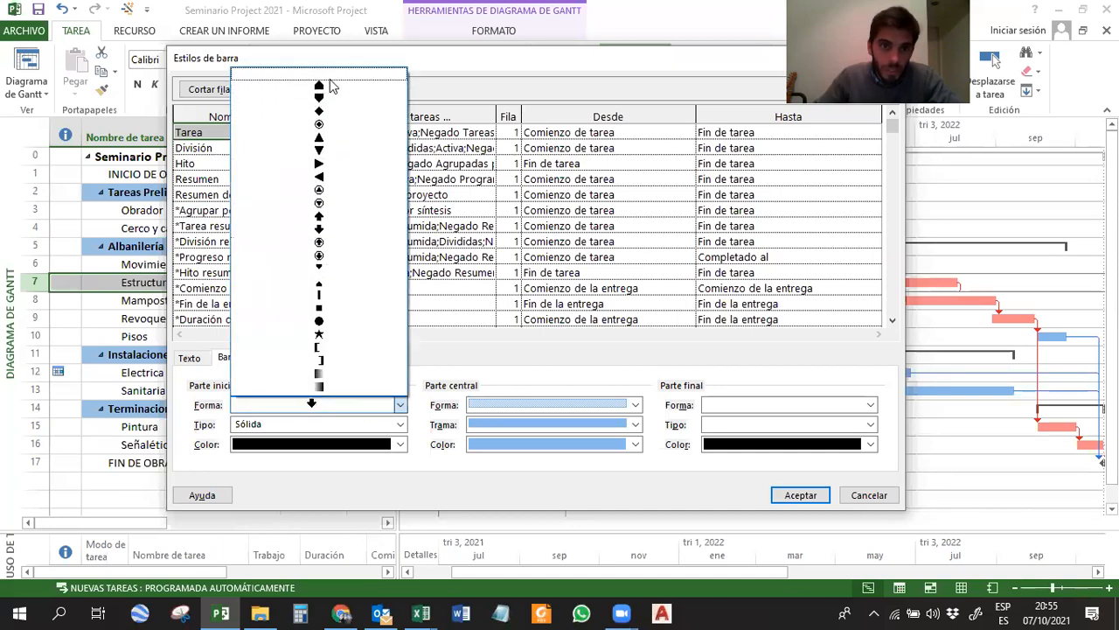
click(333, 83)
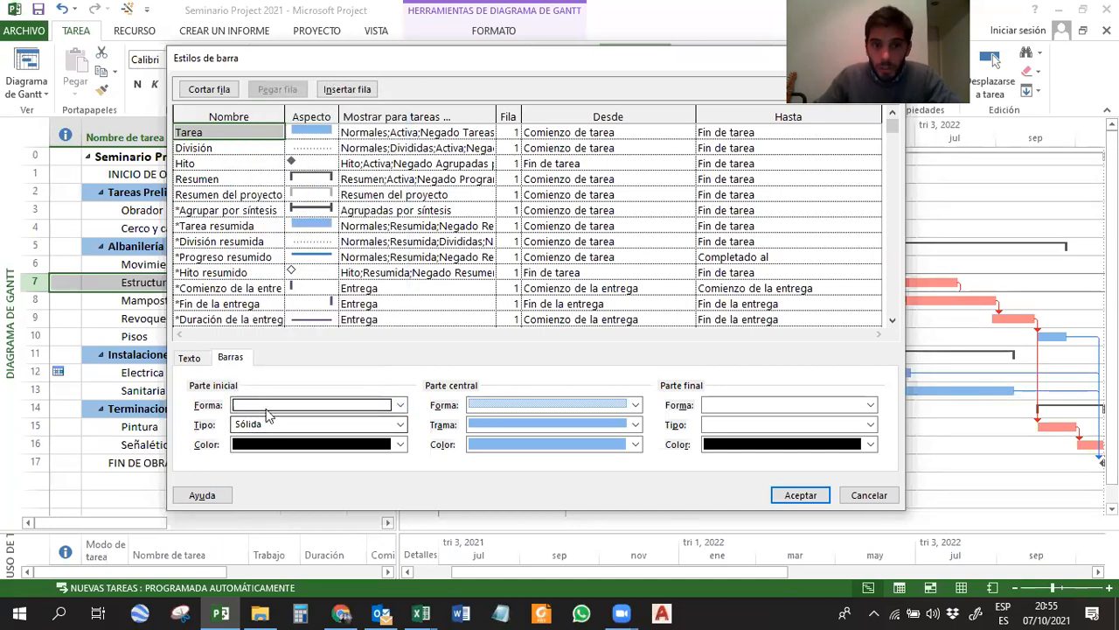
Review the Parte central shapes for the Tarea bar and set its Trama to a diagonal hatch pattern.
click(557, 403)
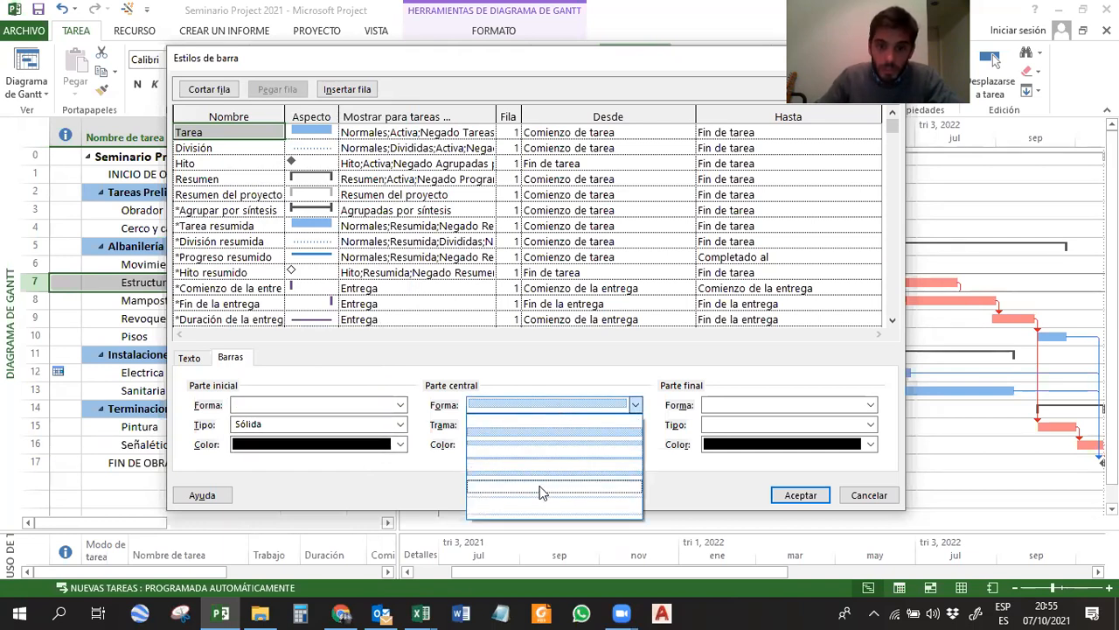
click(496, 377)
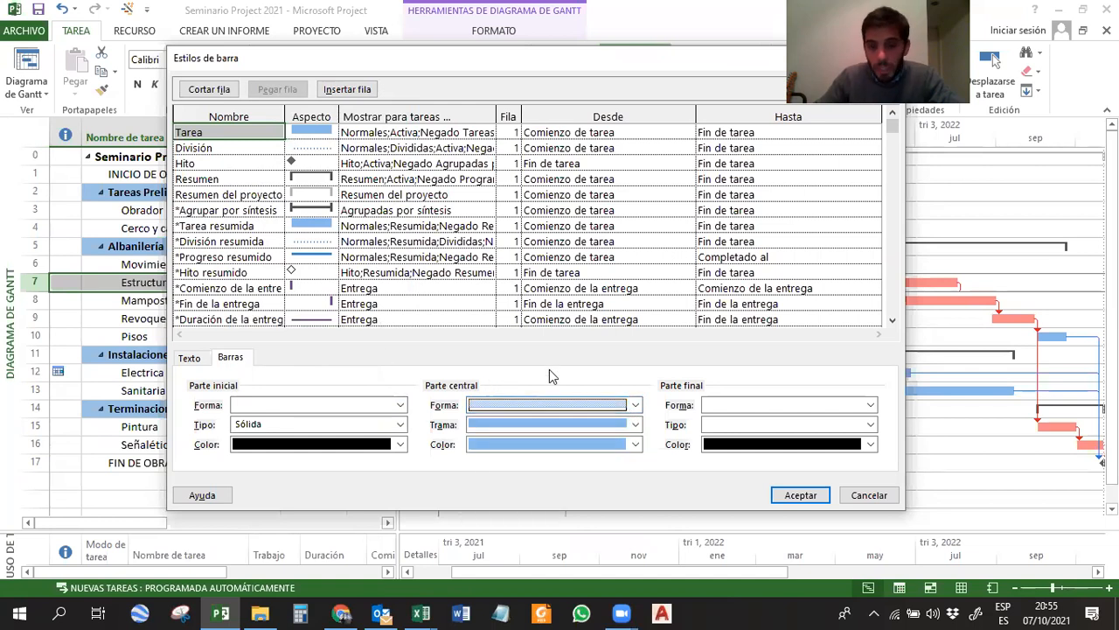
click(547, 425)
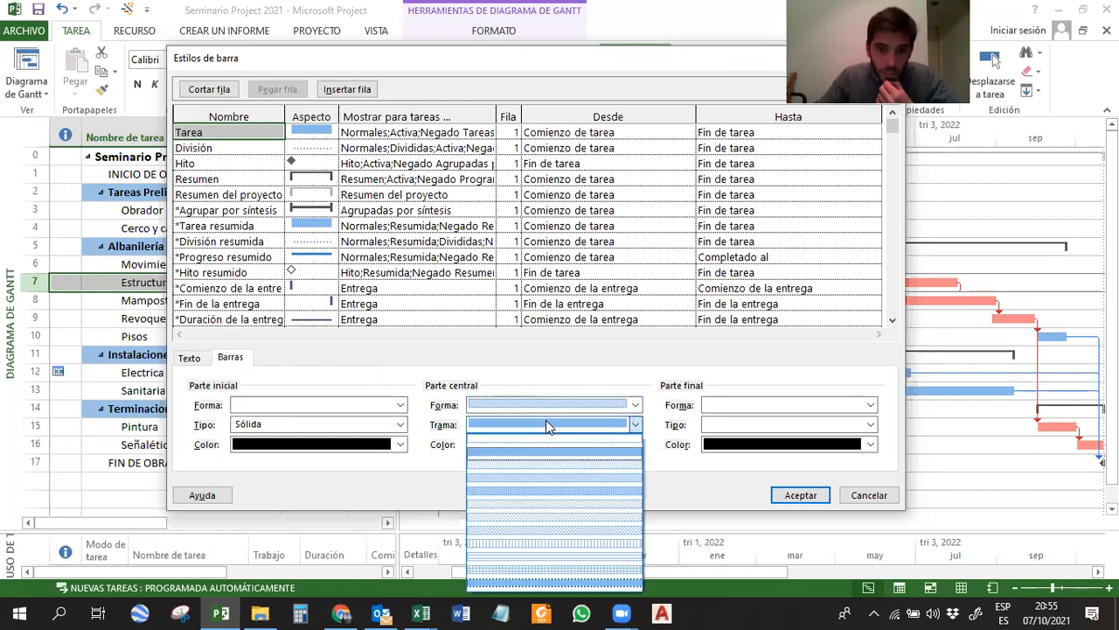
click(539, 518)
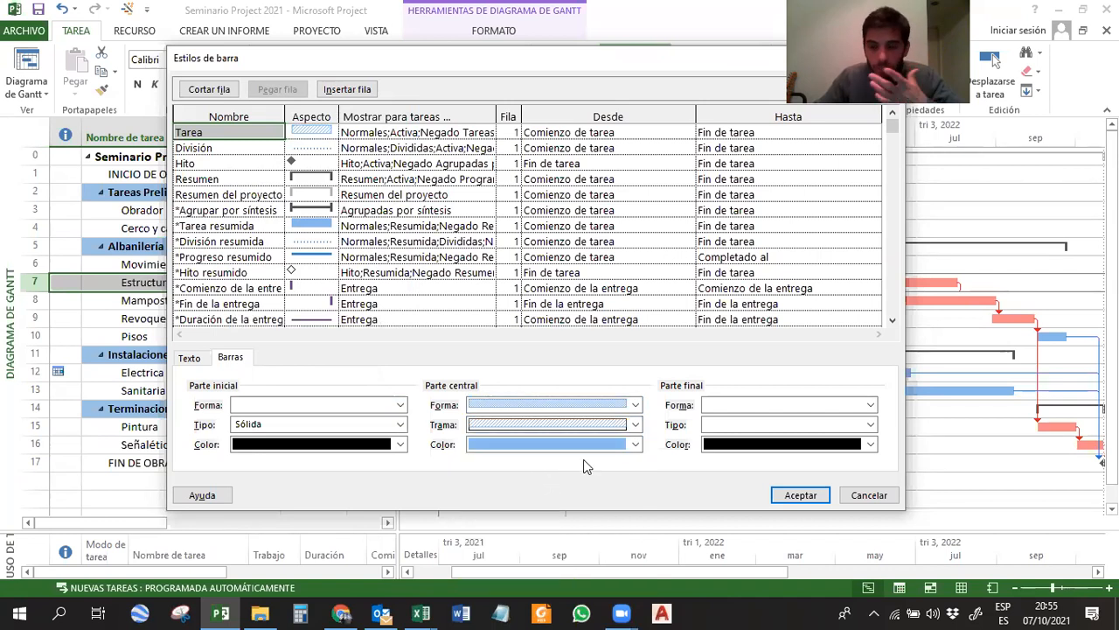
Review the Parte final shapes for the Tarea bar, leave the shape blank and apply the bar style changes.
click(746, 406)
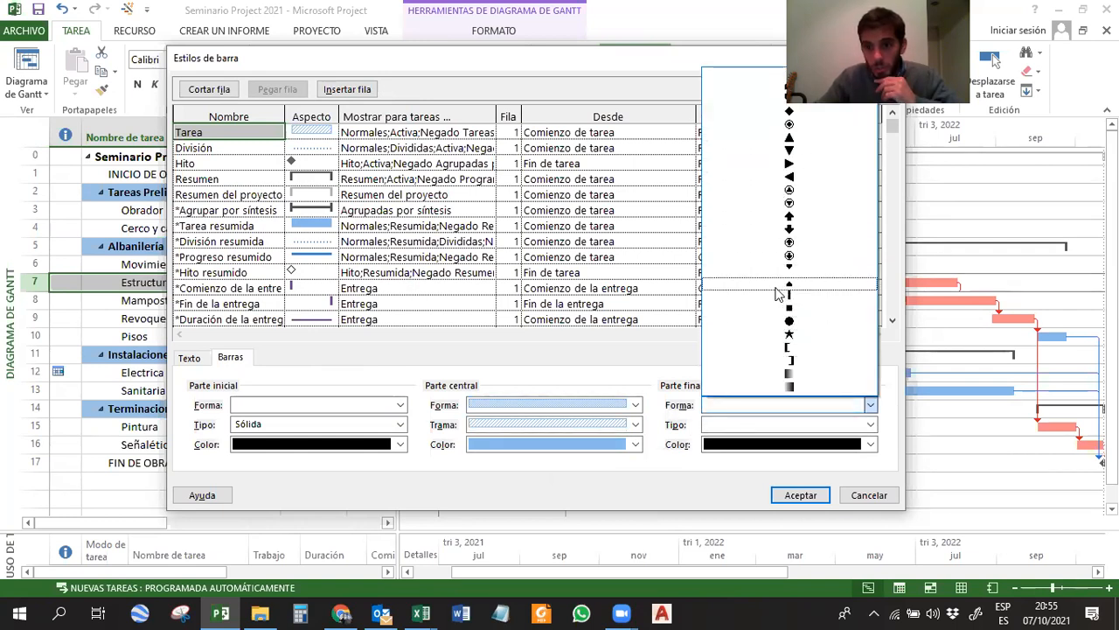
click(708, 500)
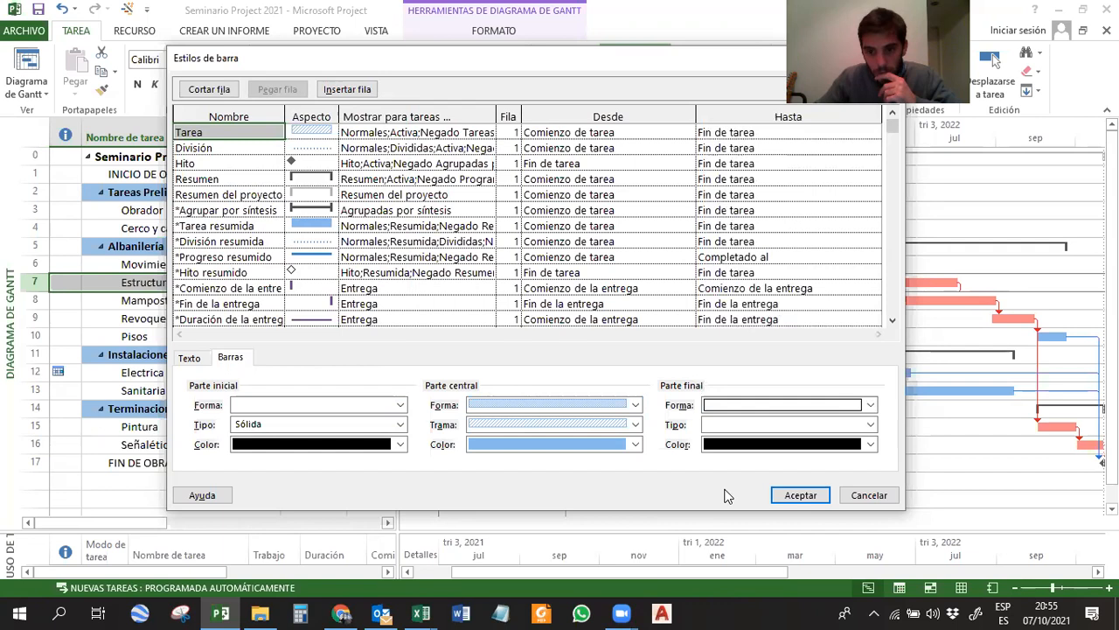
click(799, 495)
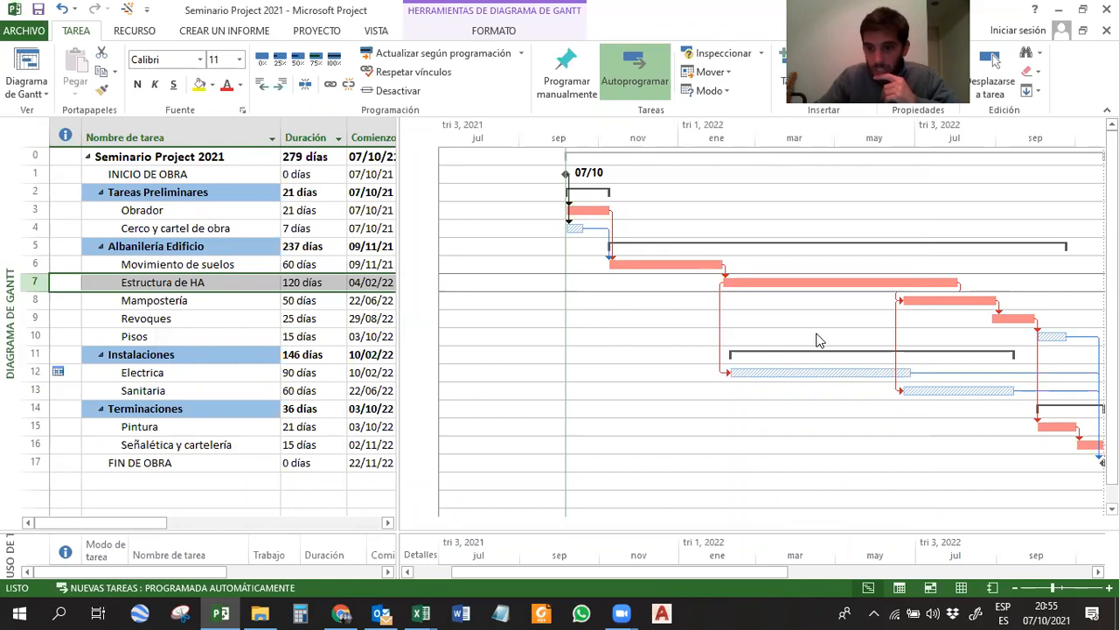
Reopen the Estilos de barra settings and clear the resource names from the Derecha text of the Tarea style.
right_click(592, 340)
click(623, 365)
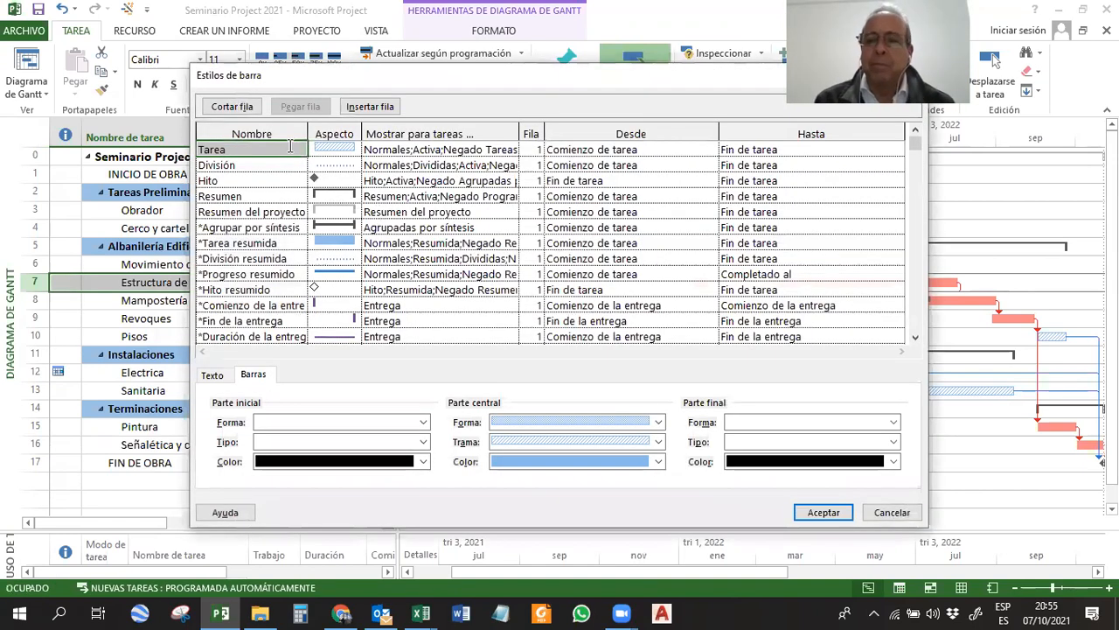
click(339, 147)
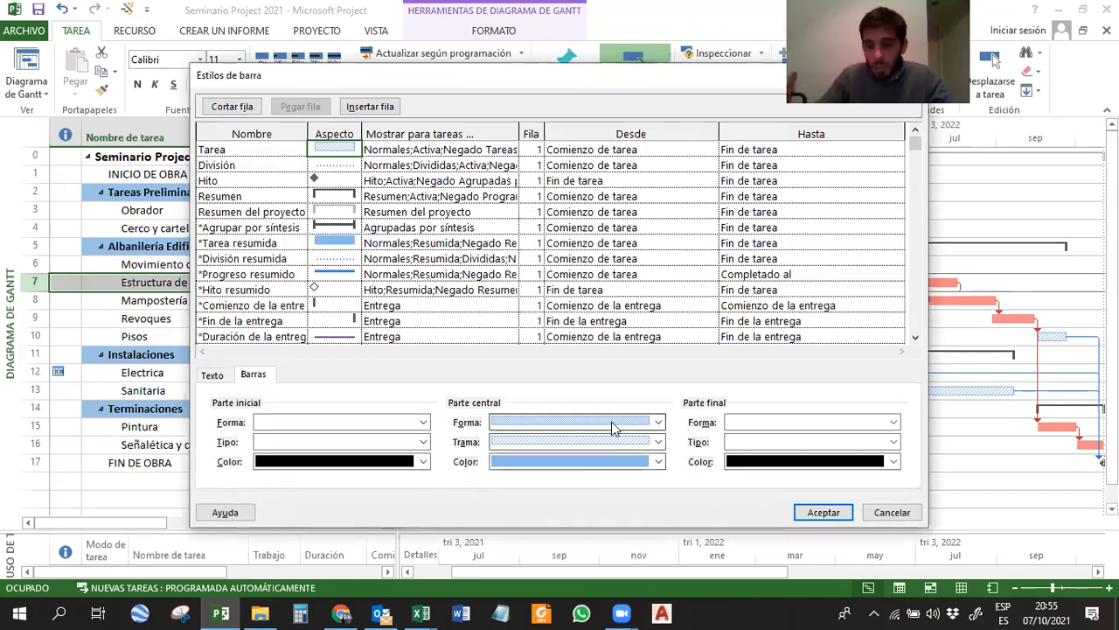
click(210, 375)
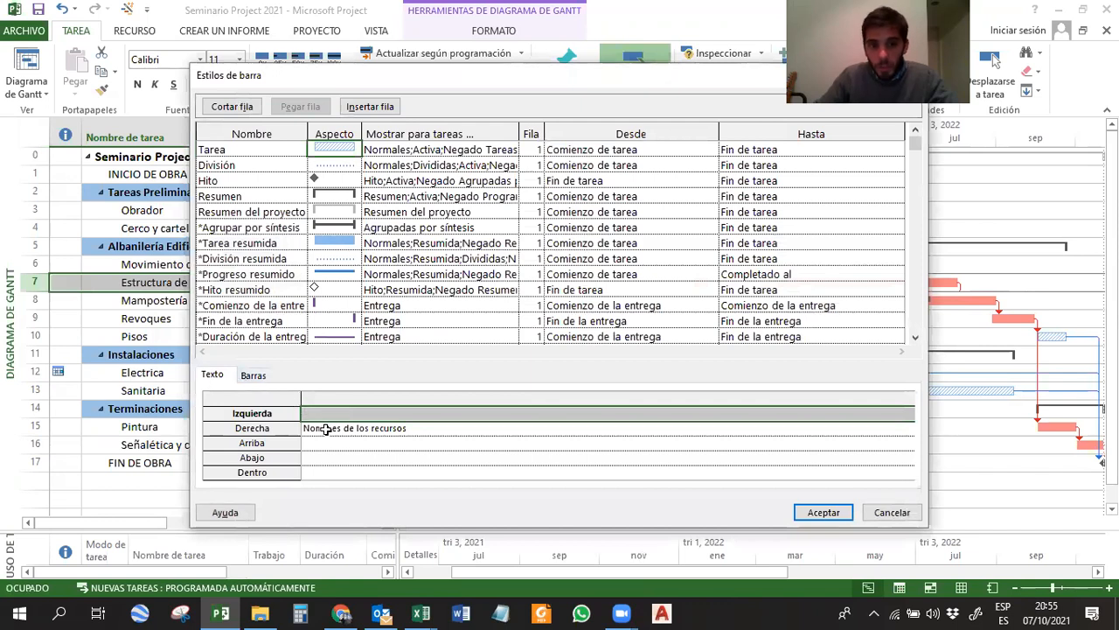
click(412, 425)
key(Delete)
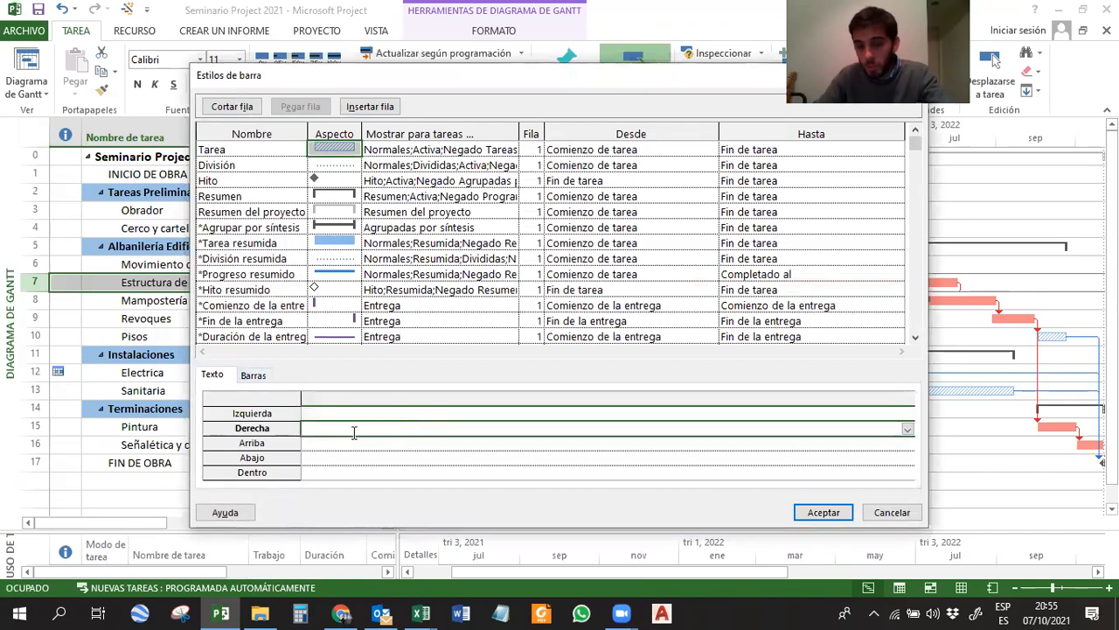
Set the Tarea bar texts to Comienzo for Izquierda, Fin for Derecha and Nombre for Arriba, and apply them.
click(333, 415)
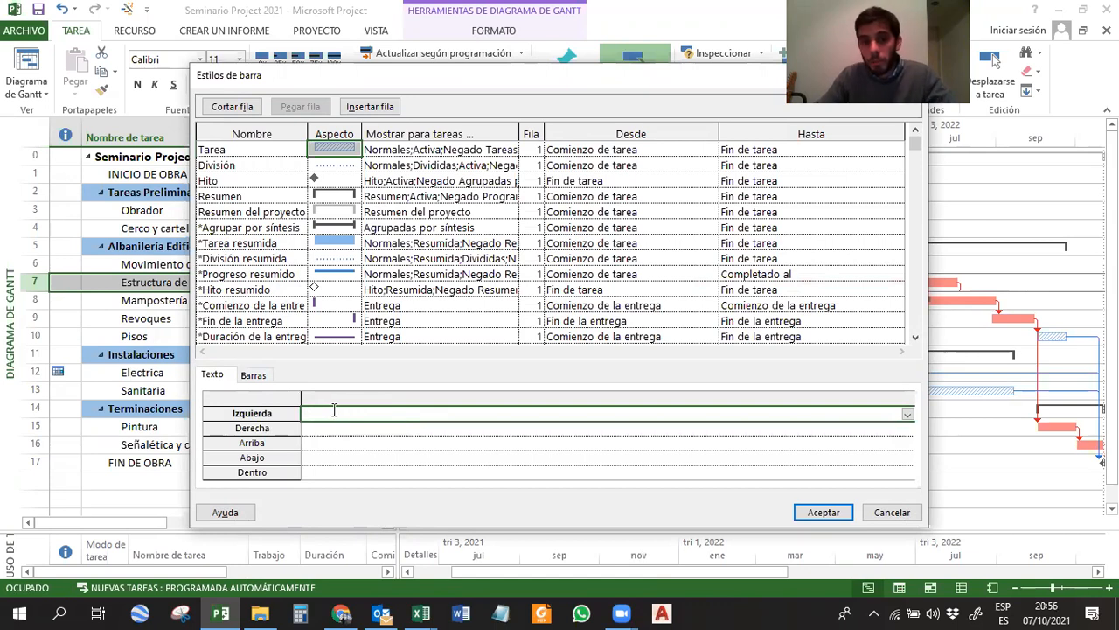
text(Comienzo)
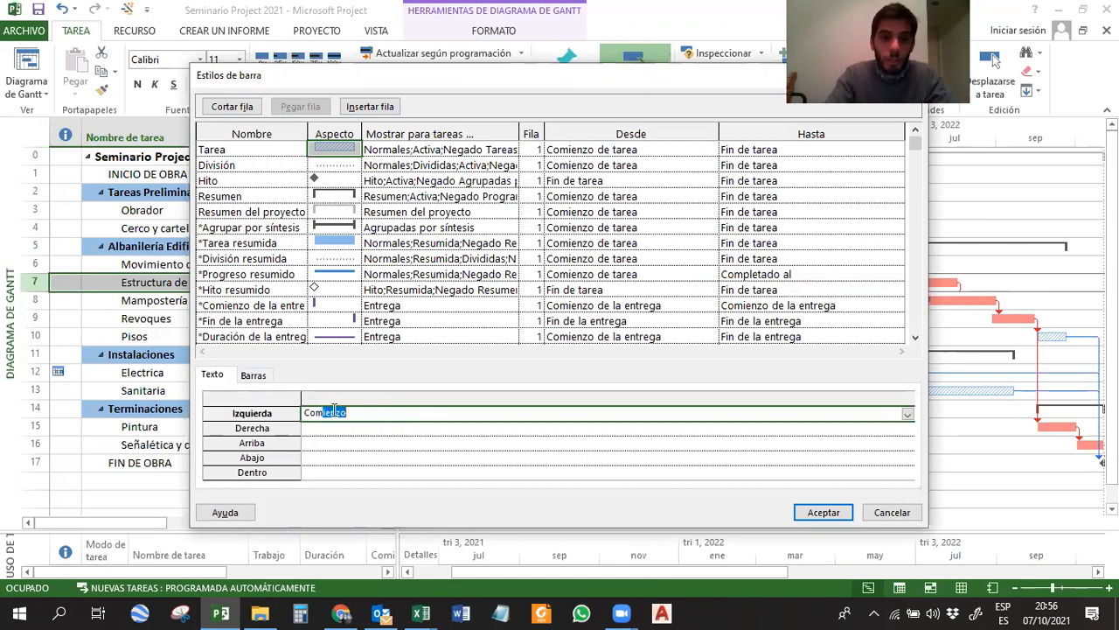
key(Return)
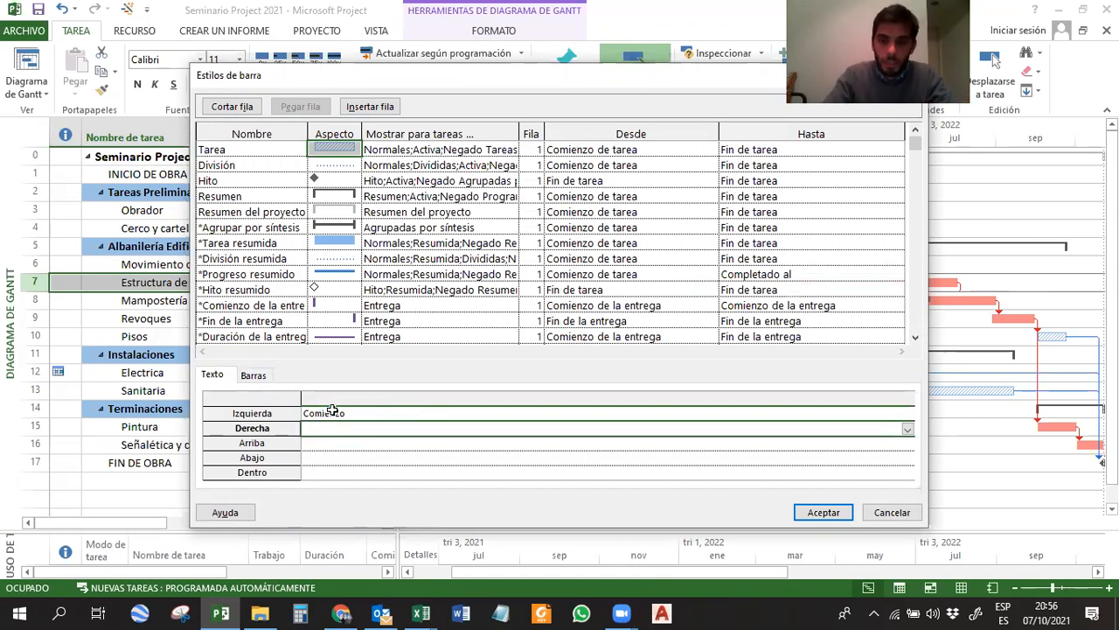
text(Fin)
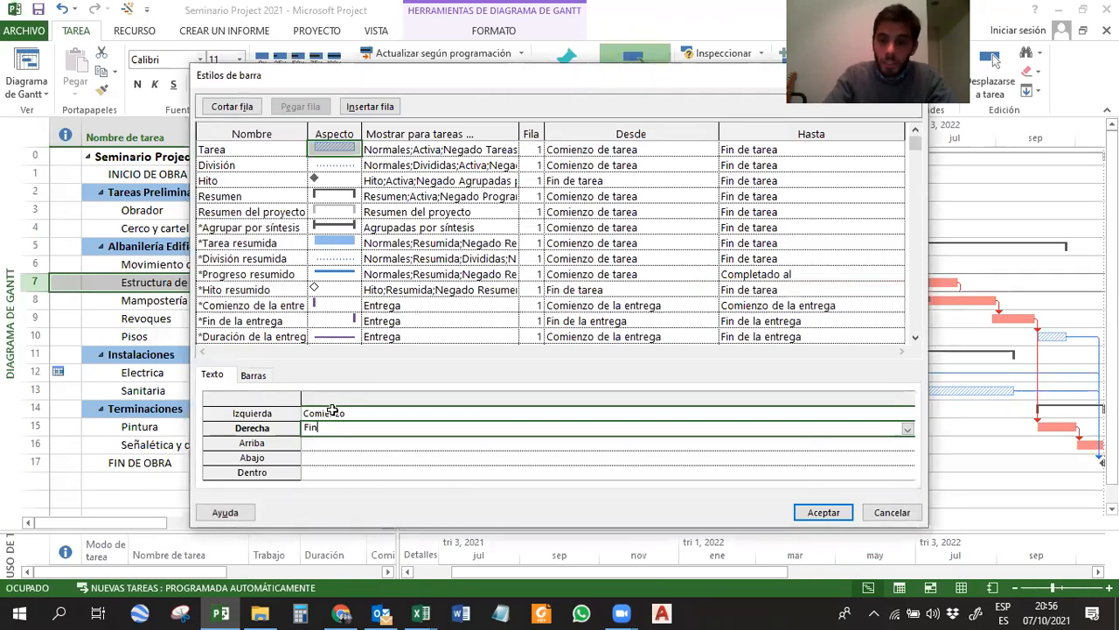
key(Return)
text(Nom)
key(Return)
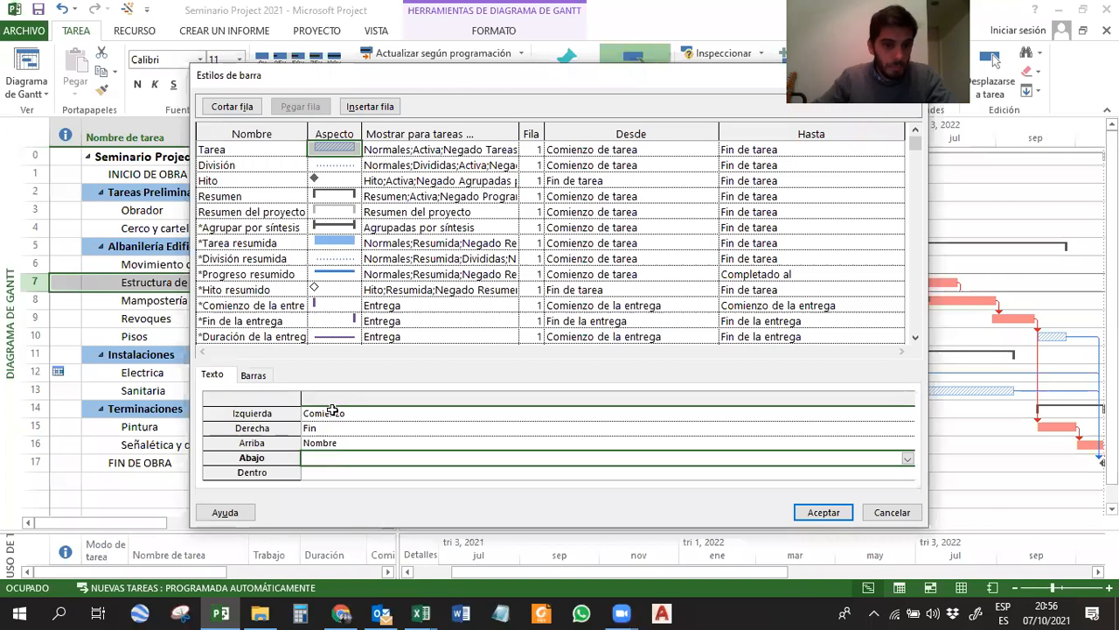
click(822, 512)
Examine the name and date labels on the non-critical bars, including Cerco y cartel de obra, Electrica and Sanitaria.
scroll(603, 270, down, 3)
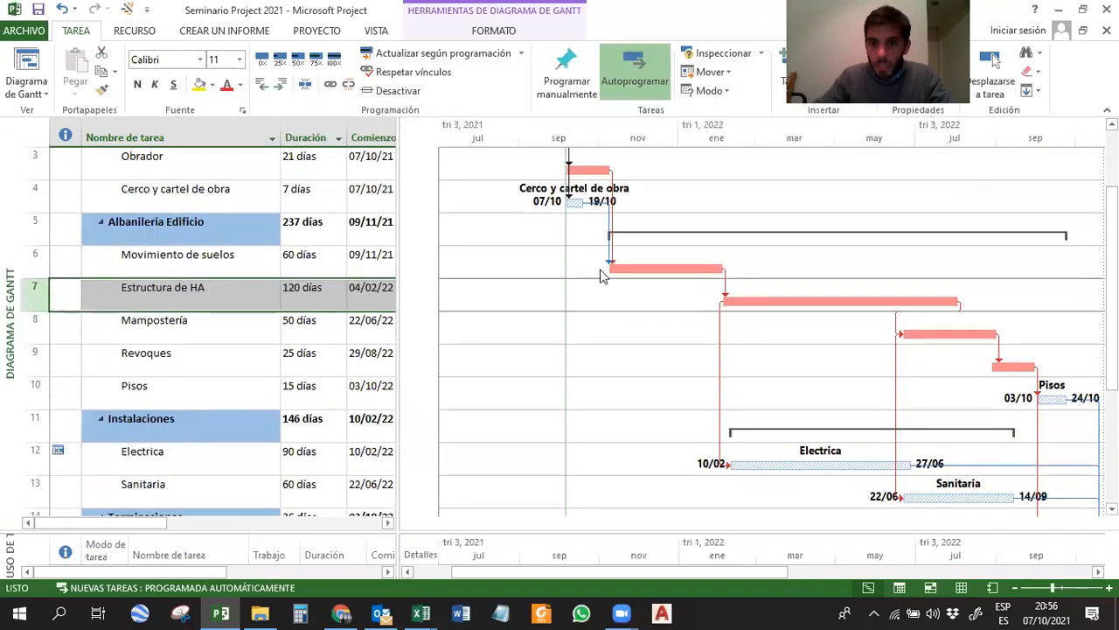
click(574, 204)
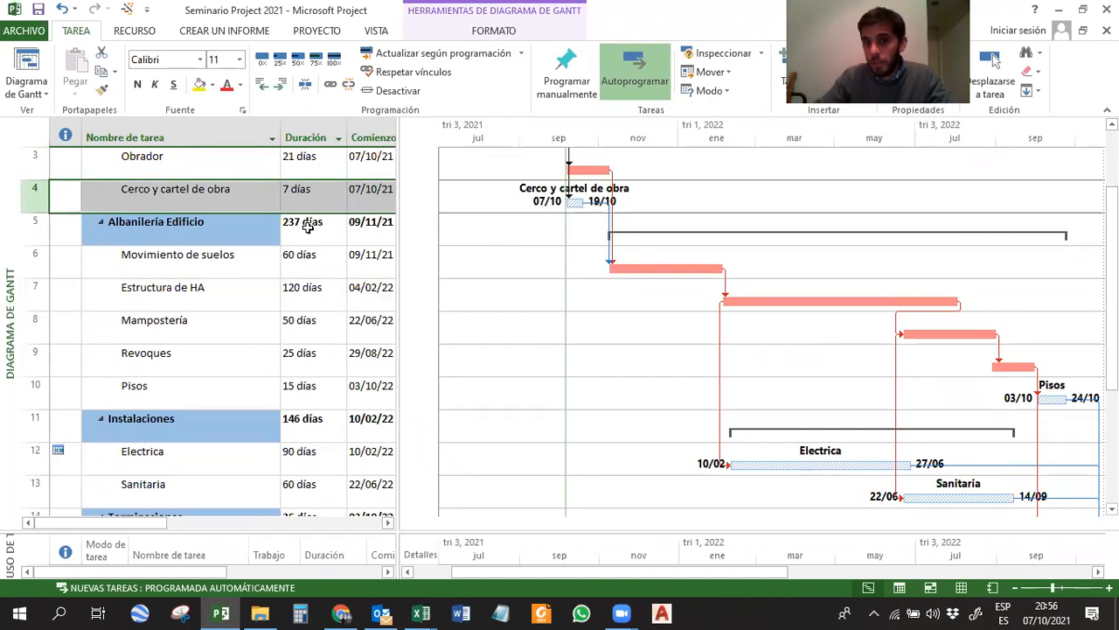
scroll(831, 315, down, 2)
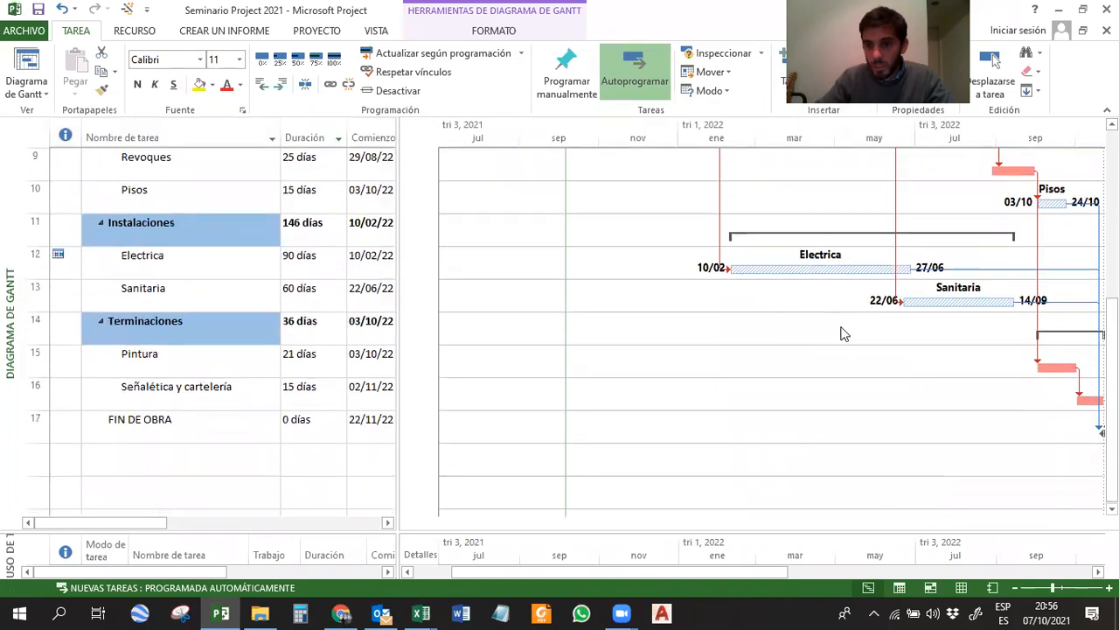
click(837, 264)
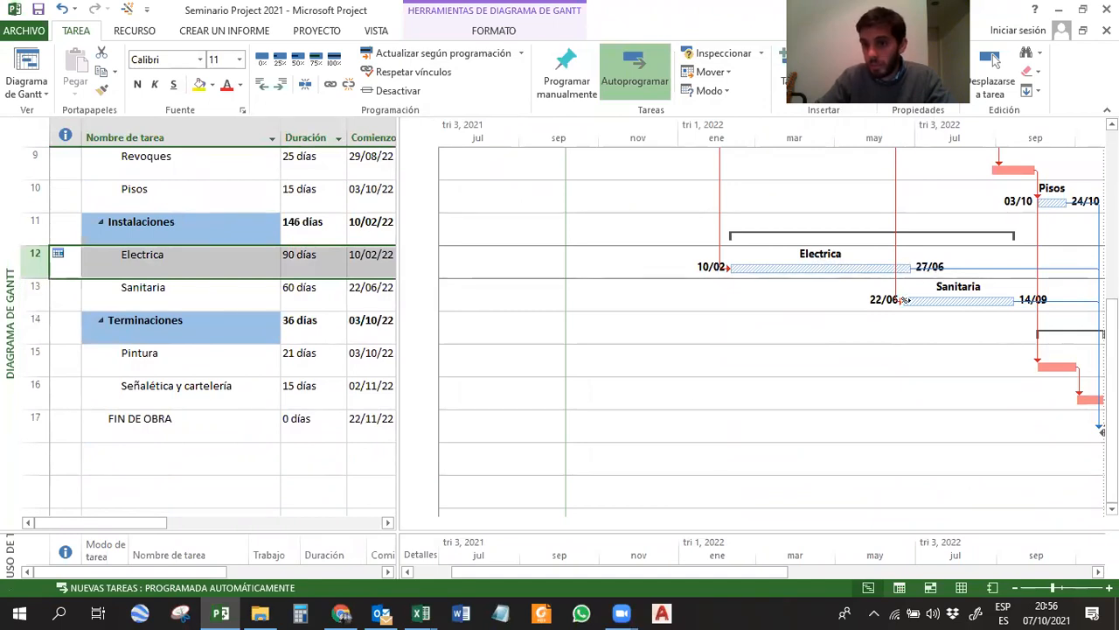
click(870, 306)
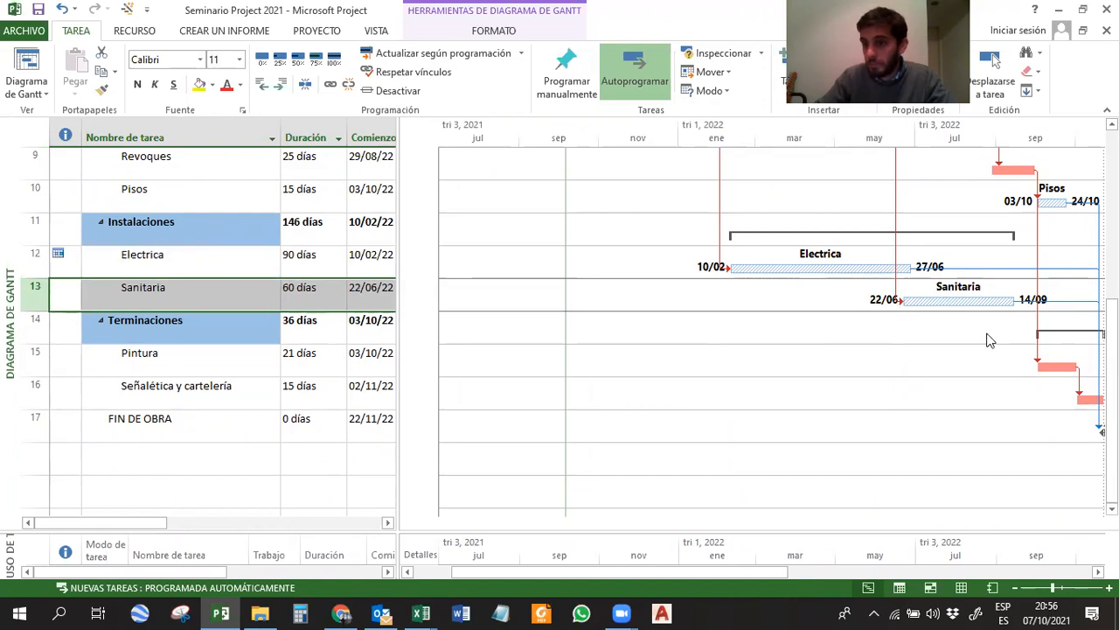
scroll(986, 340, up, 3)
scroll(982, 334, down, 2)
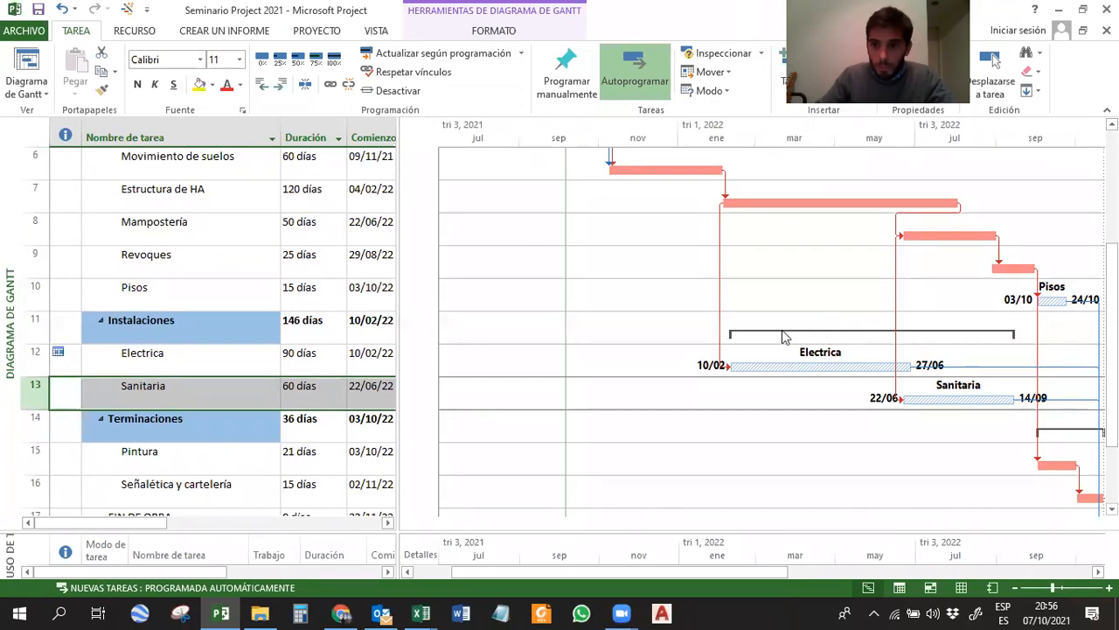
scroll(860, 276, up, 3)
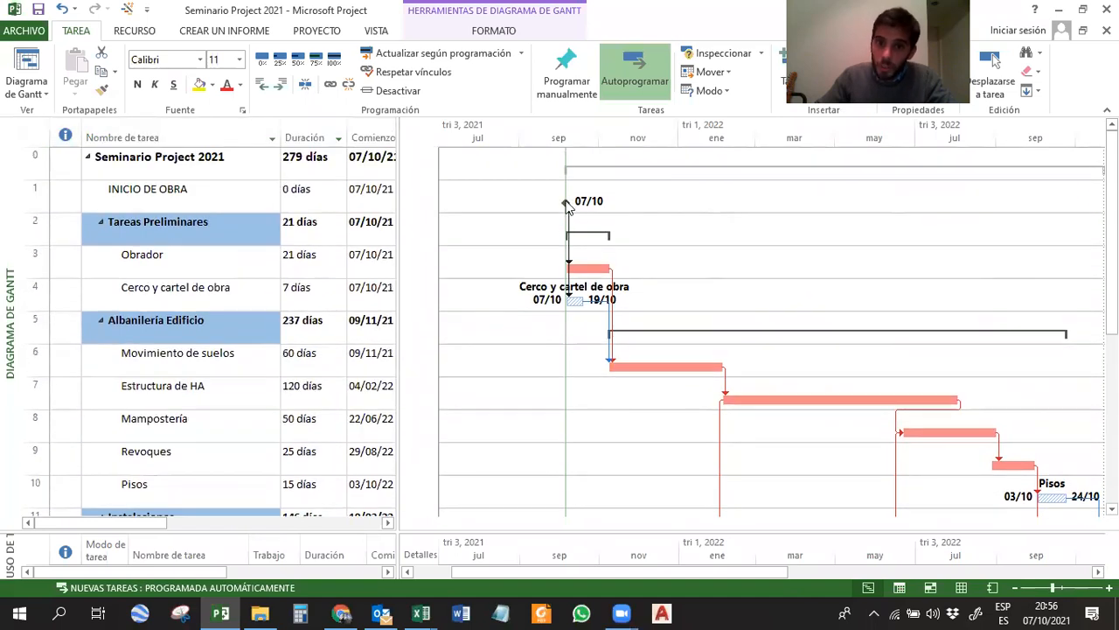
scroll(770, 308, down, 3)
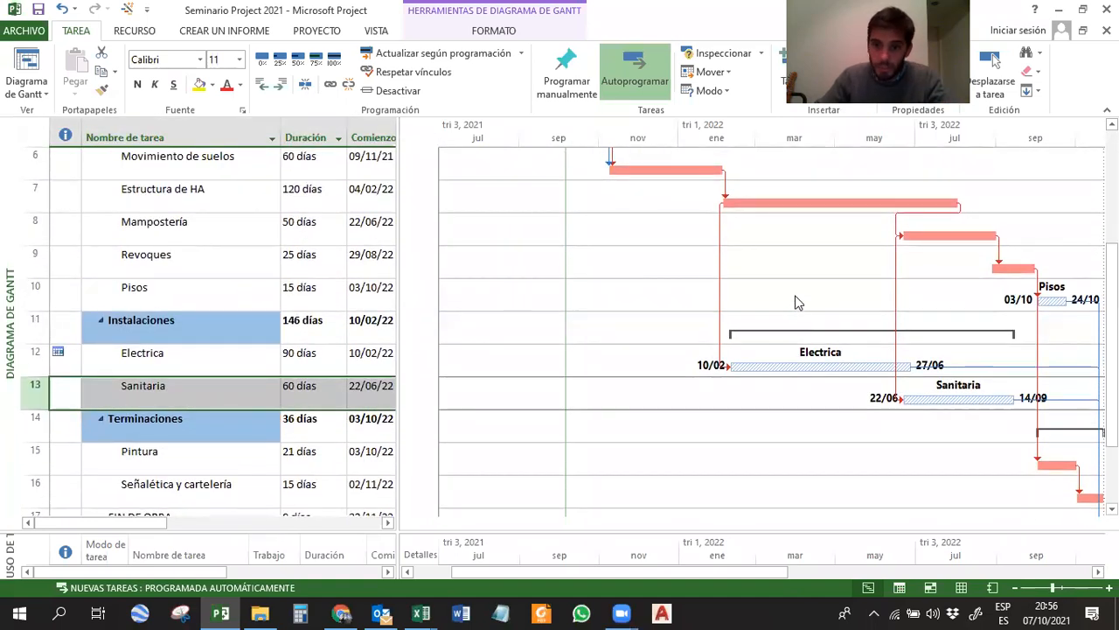
In Estilos de barra, give the Tareas críticas style a diagonal hatch Trama and a standard red color.
right_click(794, 301)
click(820, 327)
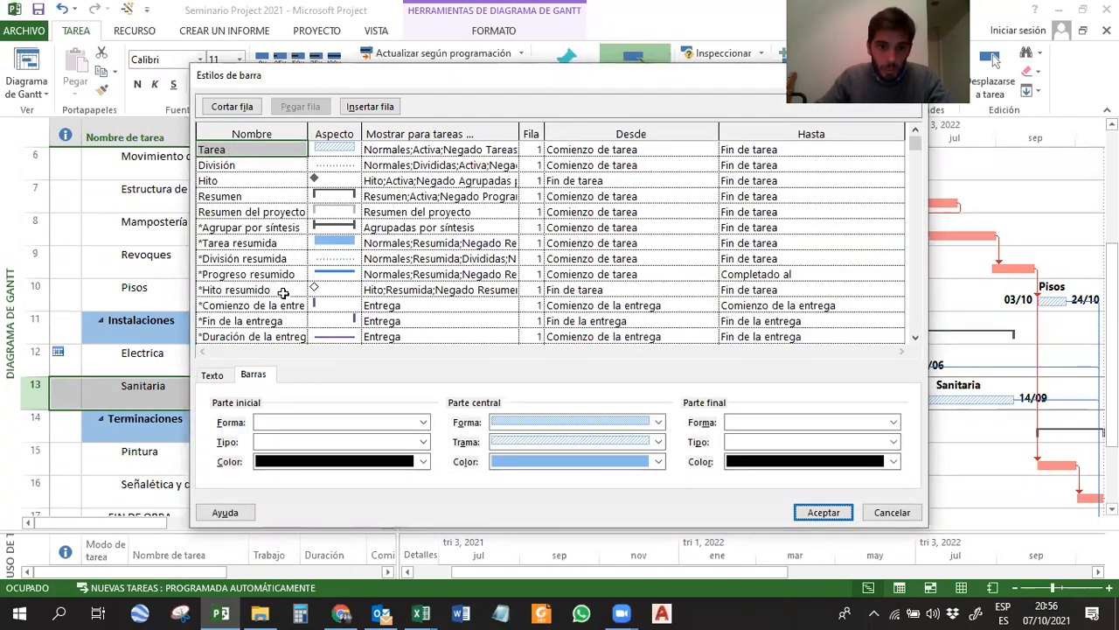
drag(916, 145, 925, 180)
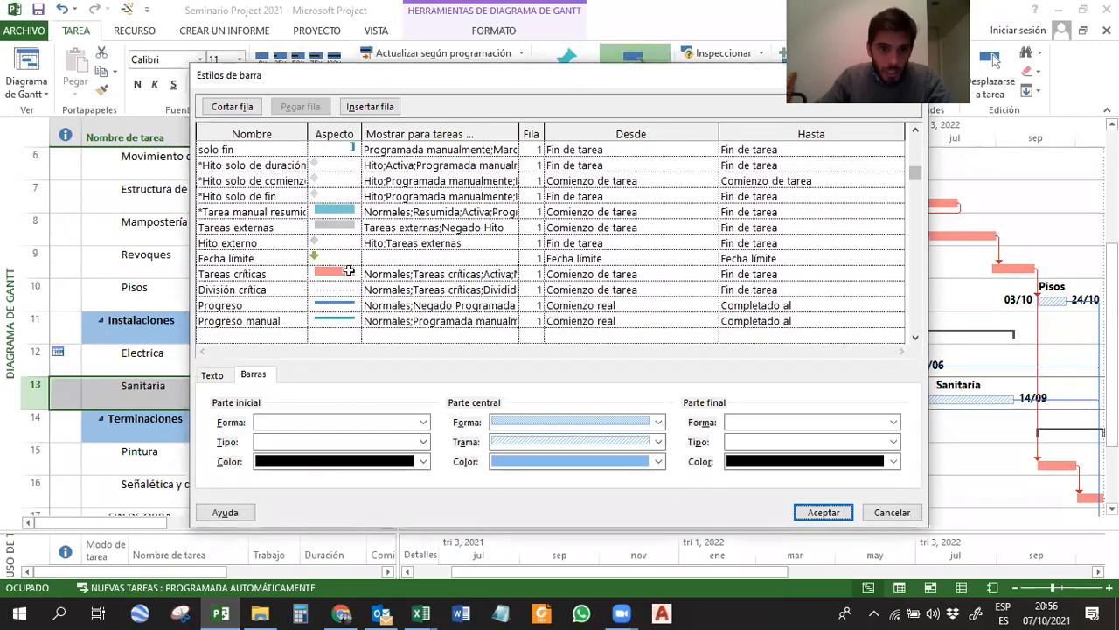
click(382, 271)
click(654, 441)
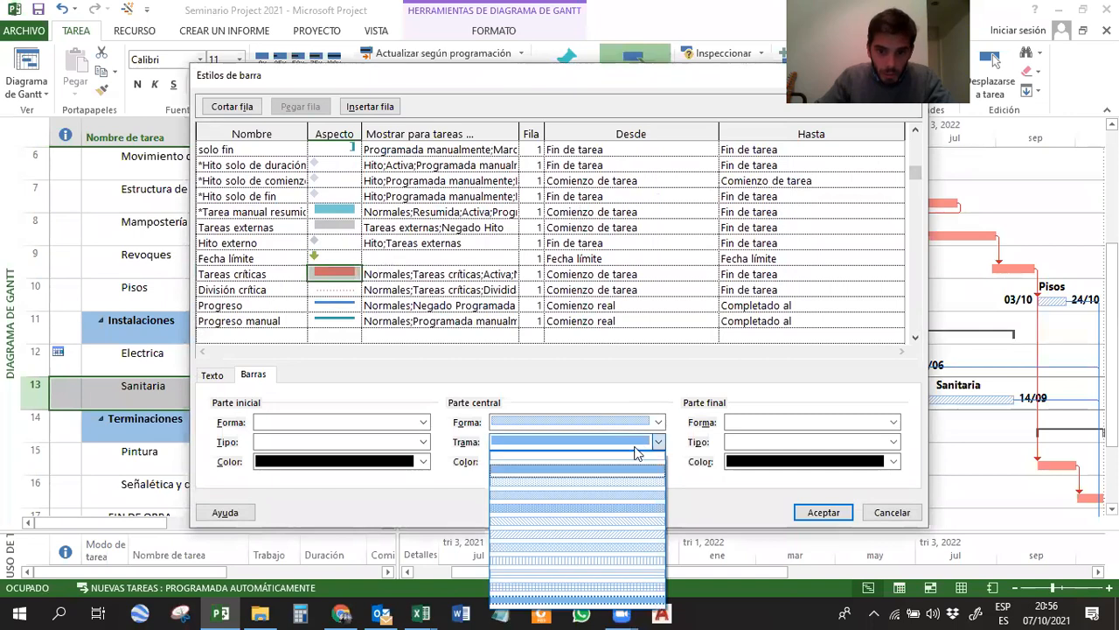
click(607, 530)
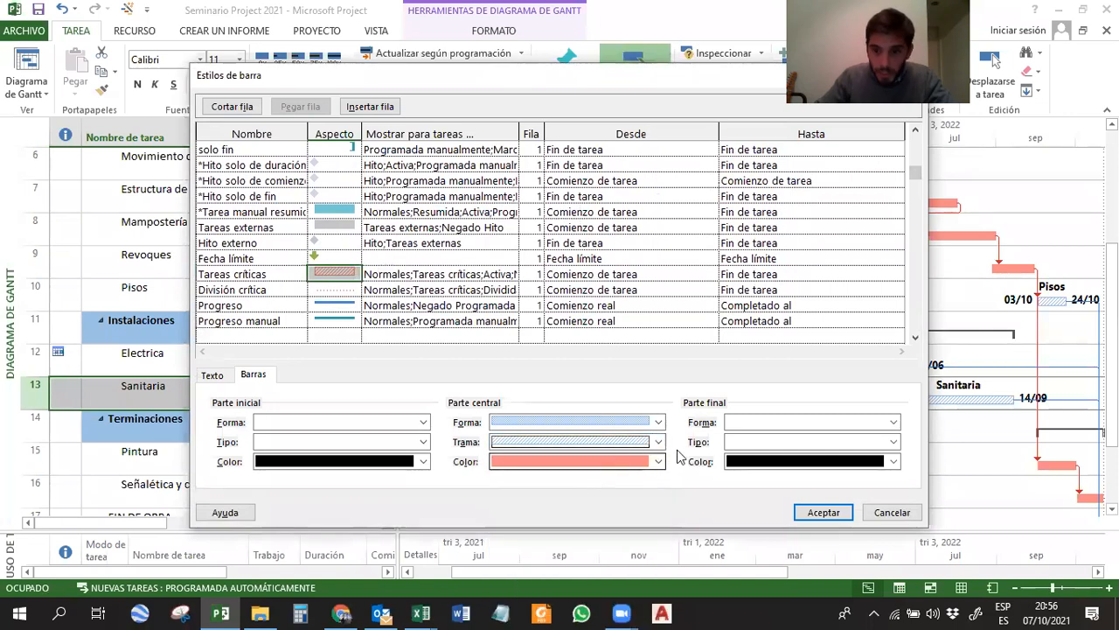
click(649, 462)
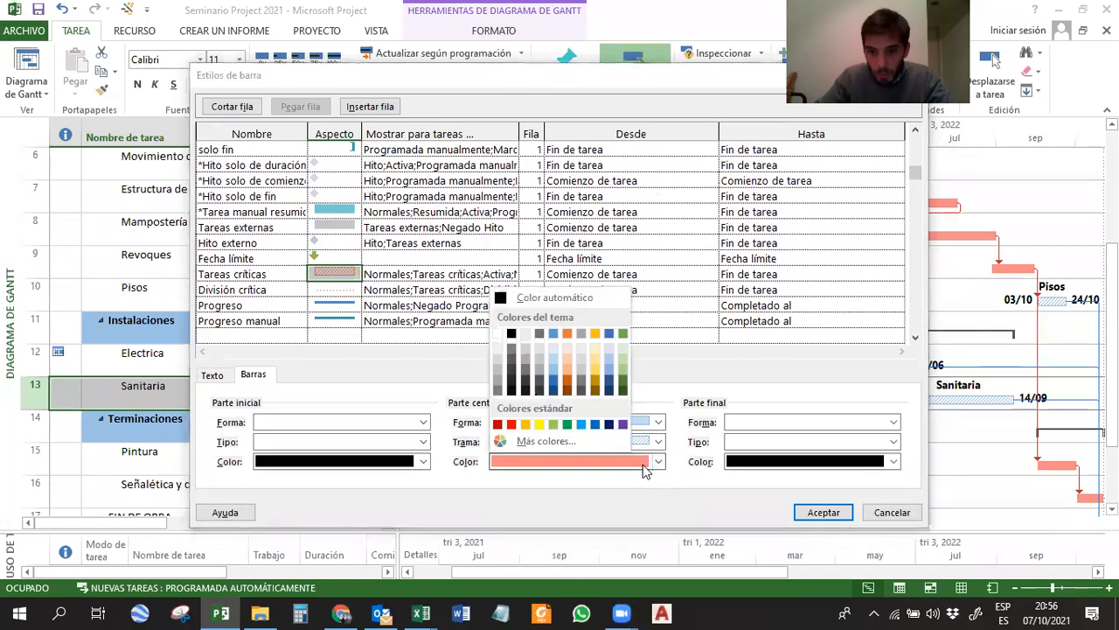
click(517, 429)
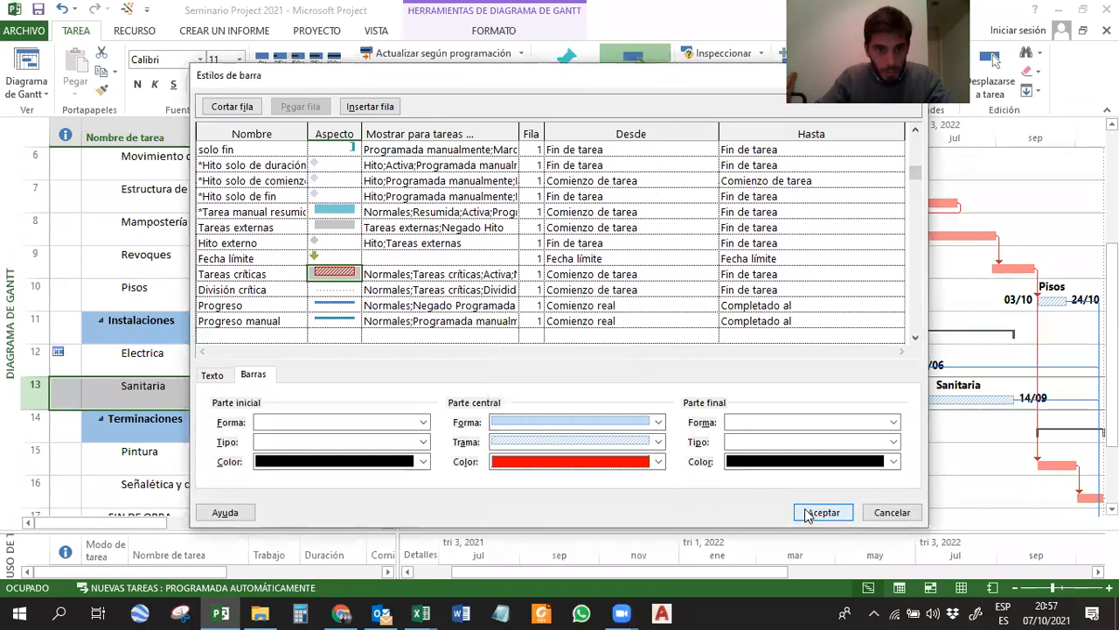
Set the Tareas críticas bar texts to Comienzo for Izquierda, Fin for Derecha and Nombre for Arriba, and apply the styles.
click(212, 374)
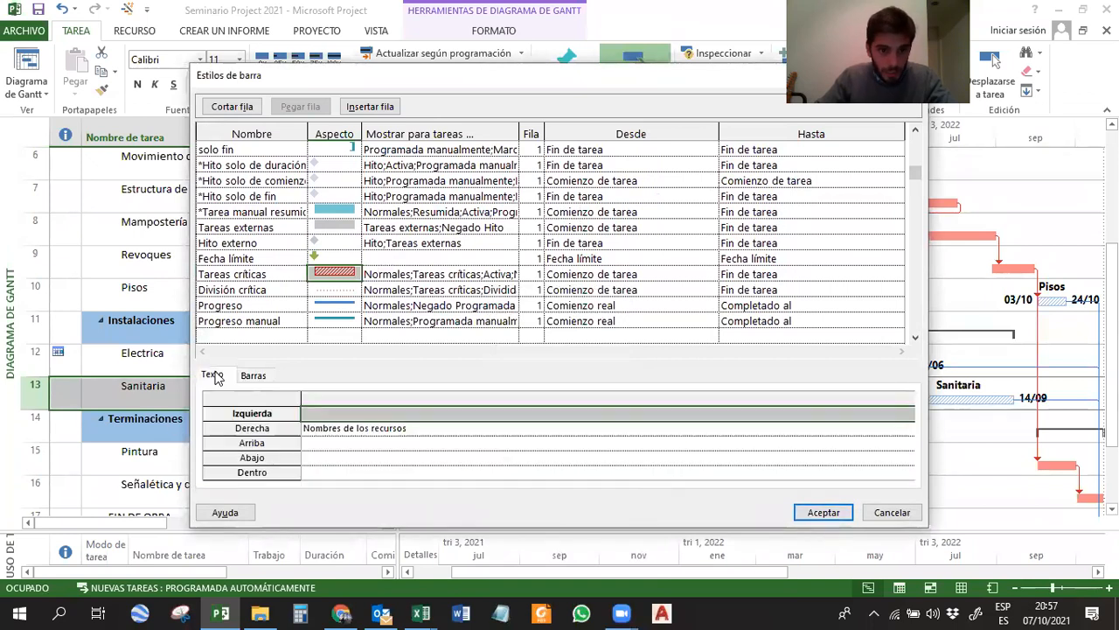
click(314, 413)
text(Comienzo)
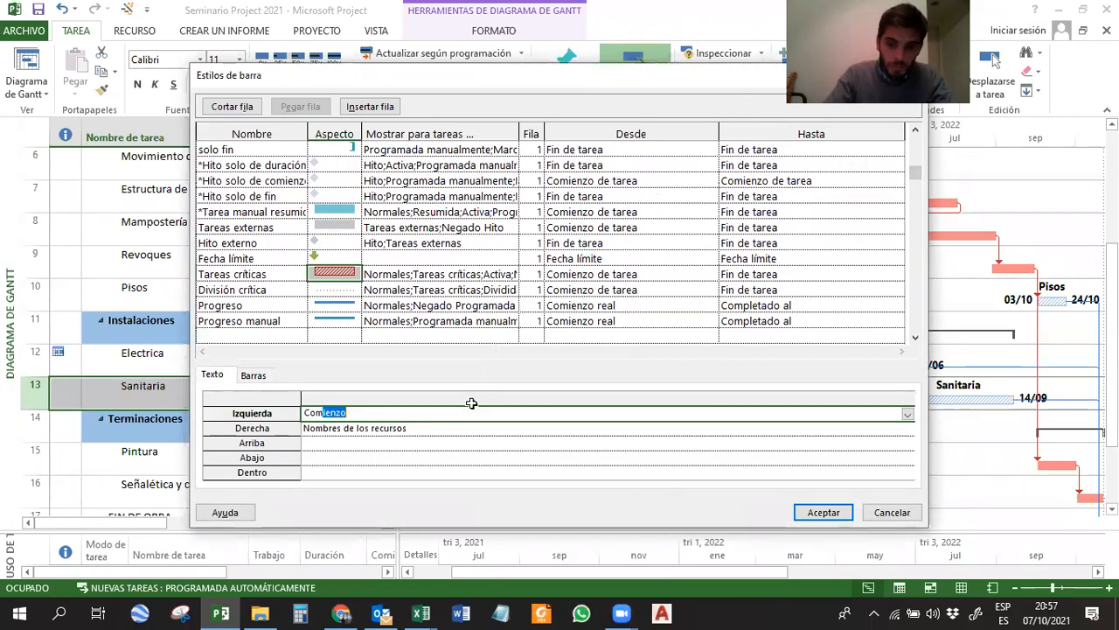
key(Return)
text(Fin)
key(Return)
text(Nombre)
key(Return)
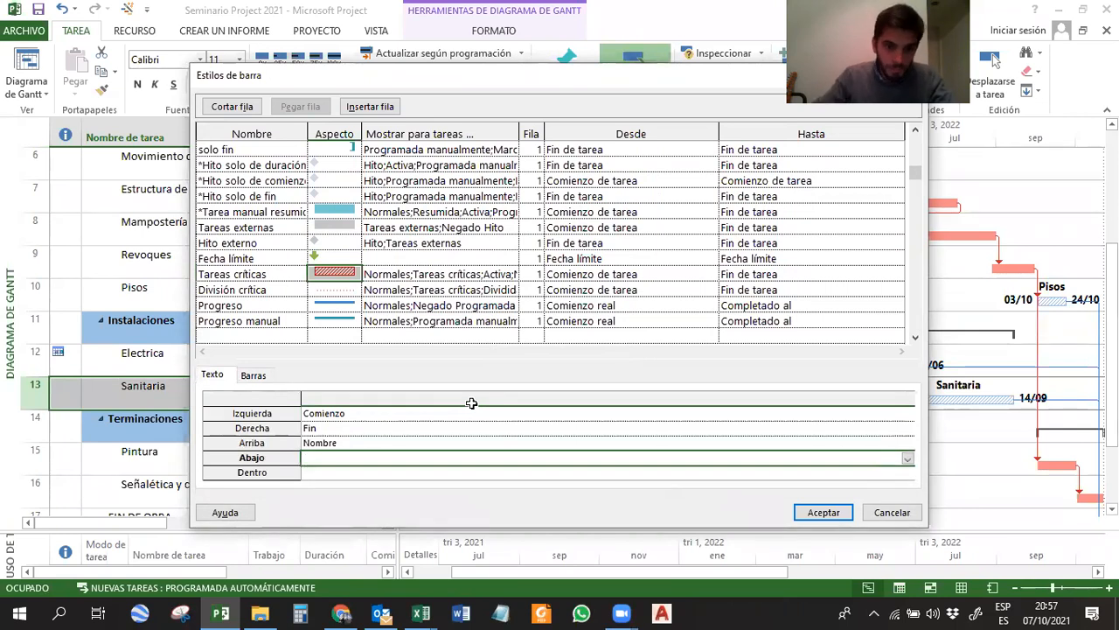
click(820, 510)
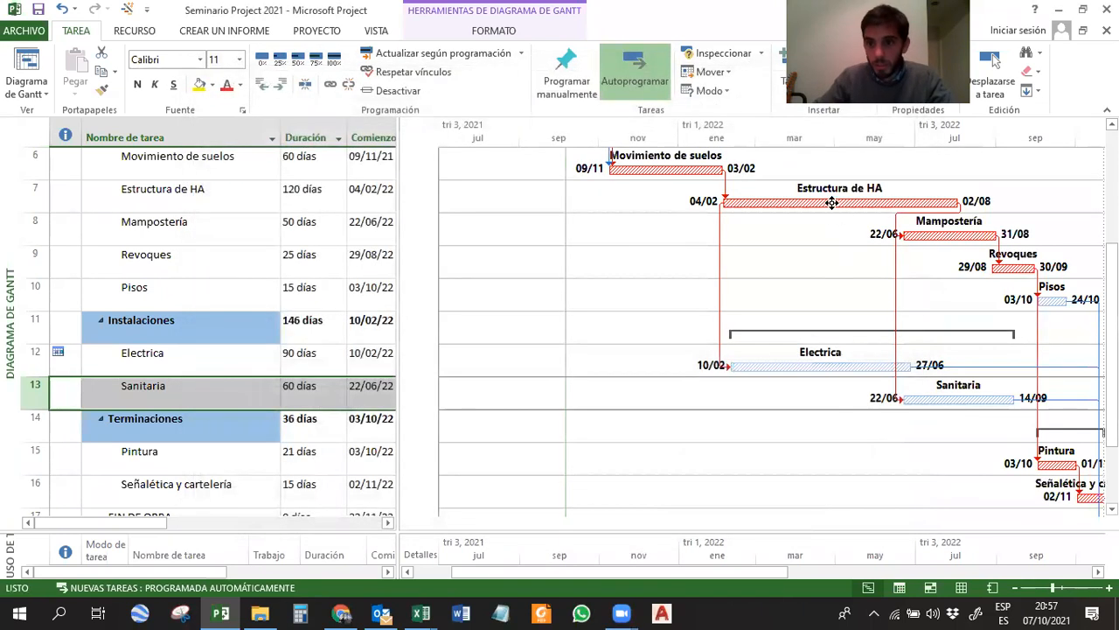
Open the individual Formato de barra settings from the Electrica bar and close them without changes.
double_click(835, 367)
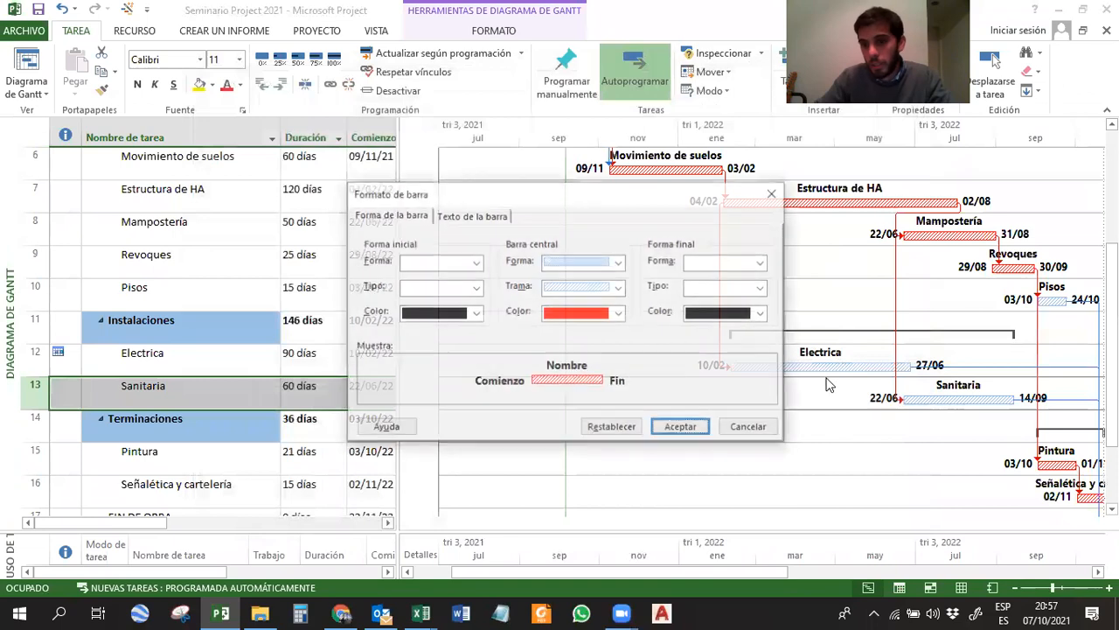
click(762, 426)
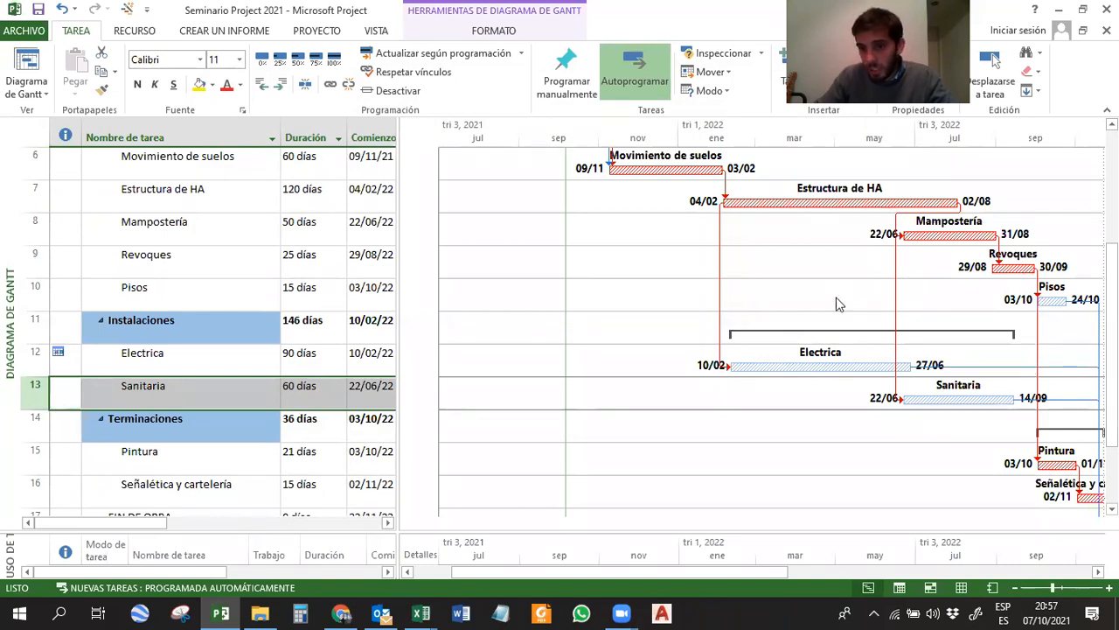
Hide the link lines between the task bars through the chart's Diseño settings and check the resulting chart.
right_click(758, 263)
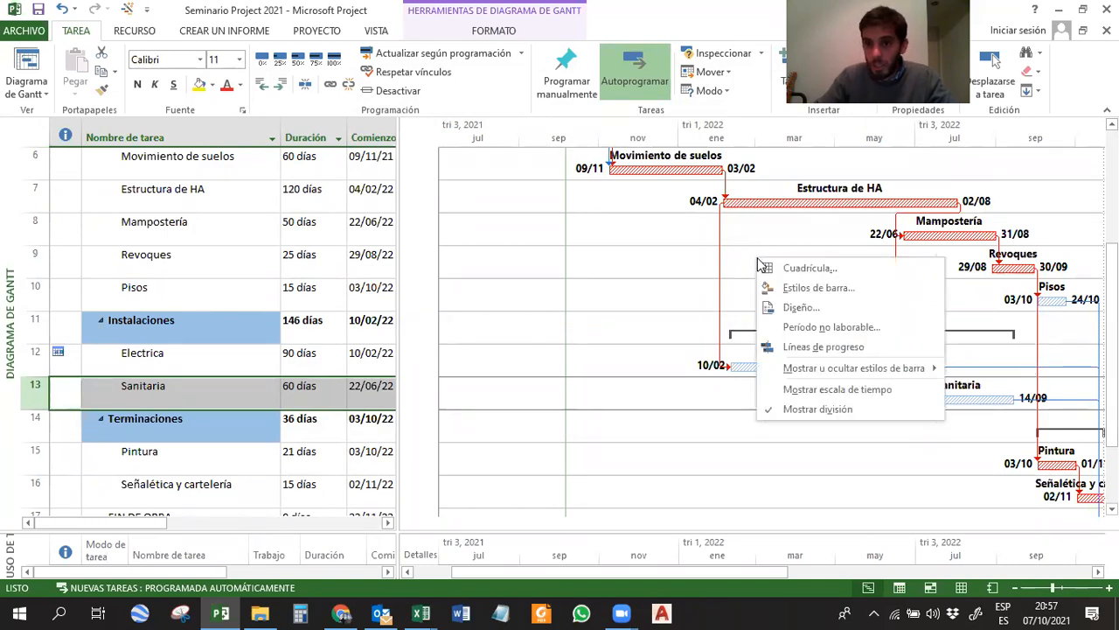
click(804, 308)
click(476, 236)
click(583, 427)
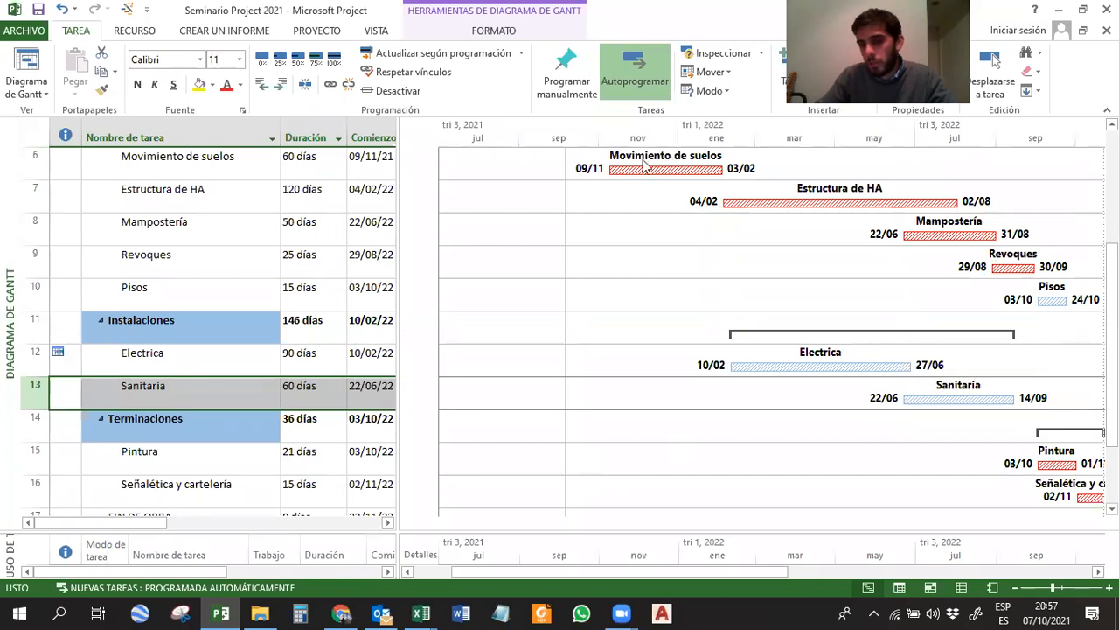
scroll(703, 249, up, 2)
scroll(703, 250, down, 2)
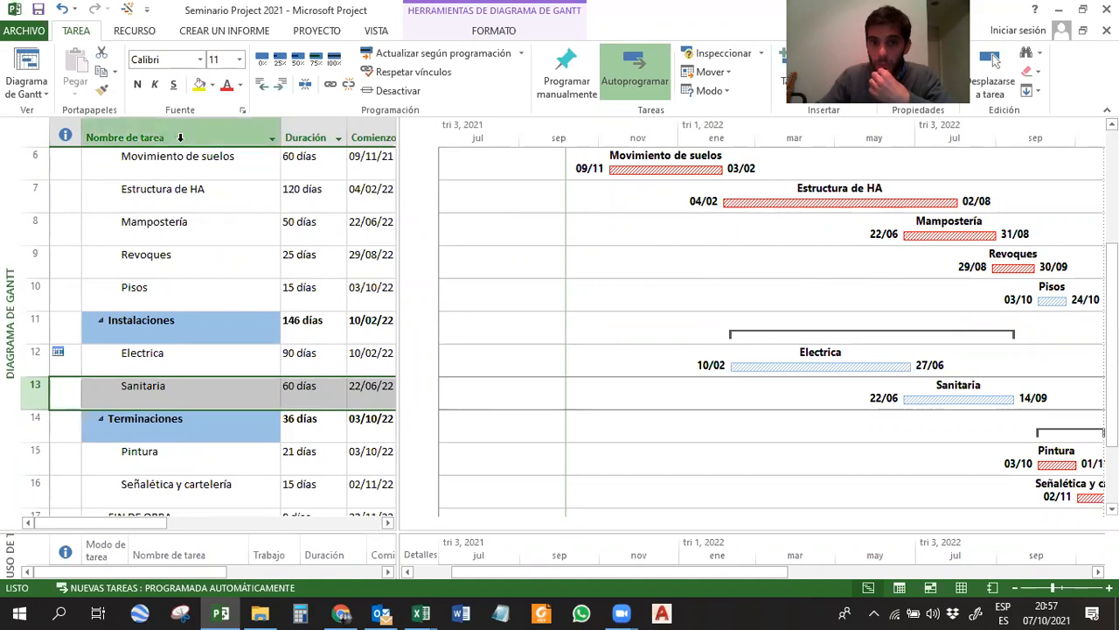
Show the link lines between the task bars again, using the S-shaped Vínculos style in the chart's Diseño settings.
right_click(822, 262)
click(860, 305)
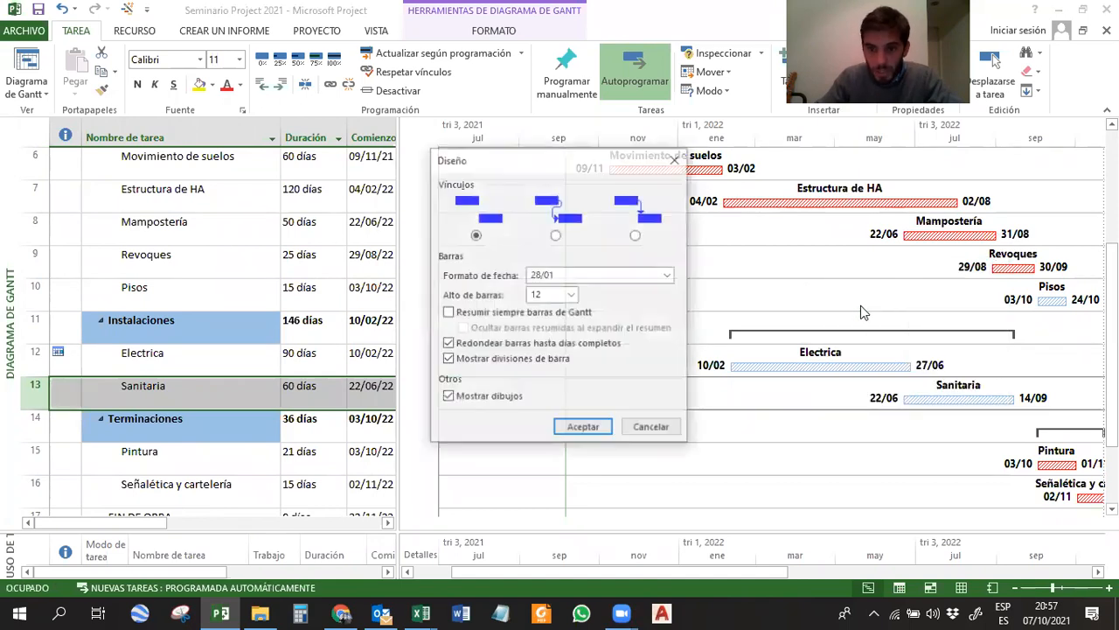
click(636, 235)
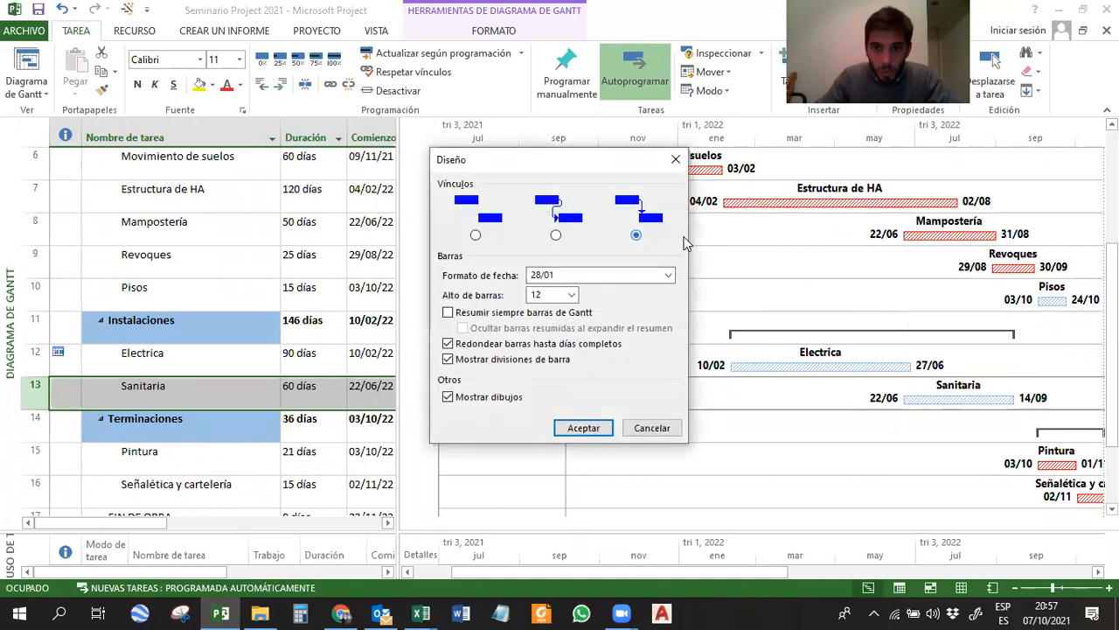
click(579, 426)
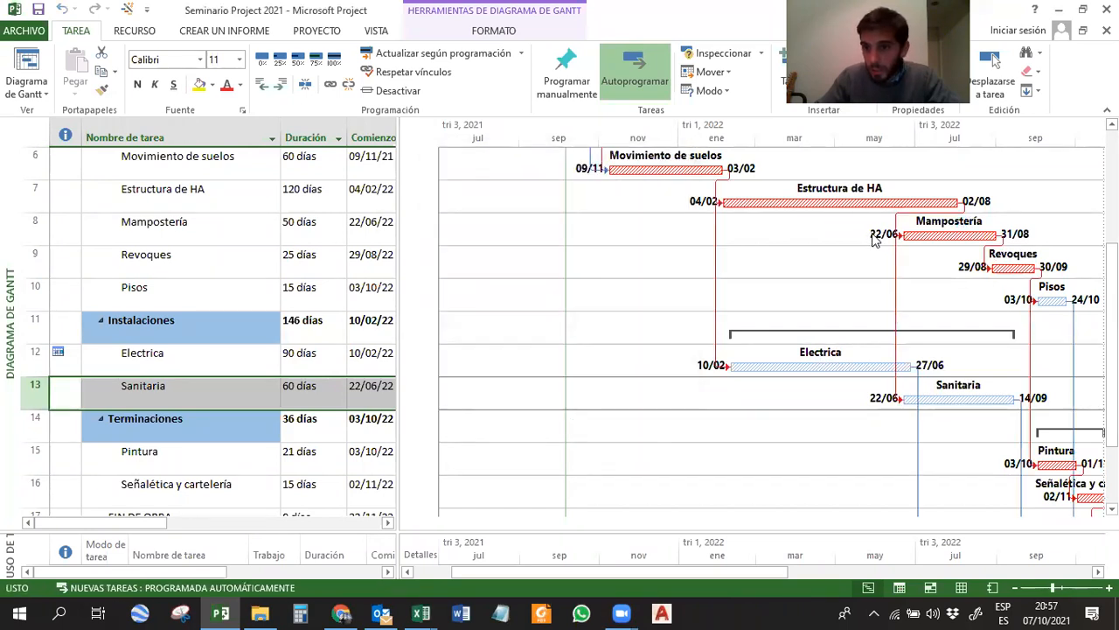
Review the available Formato de fecha options for the bars in the Diseño settings and close them without changes.
right_click(837, 236)
click(861, 280)
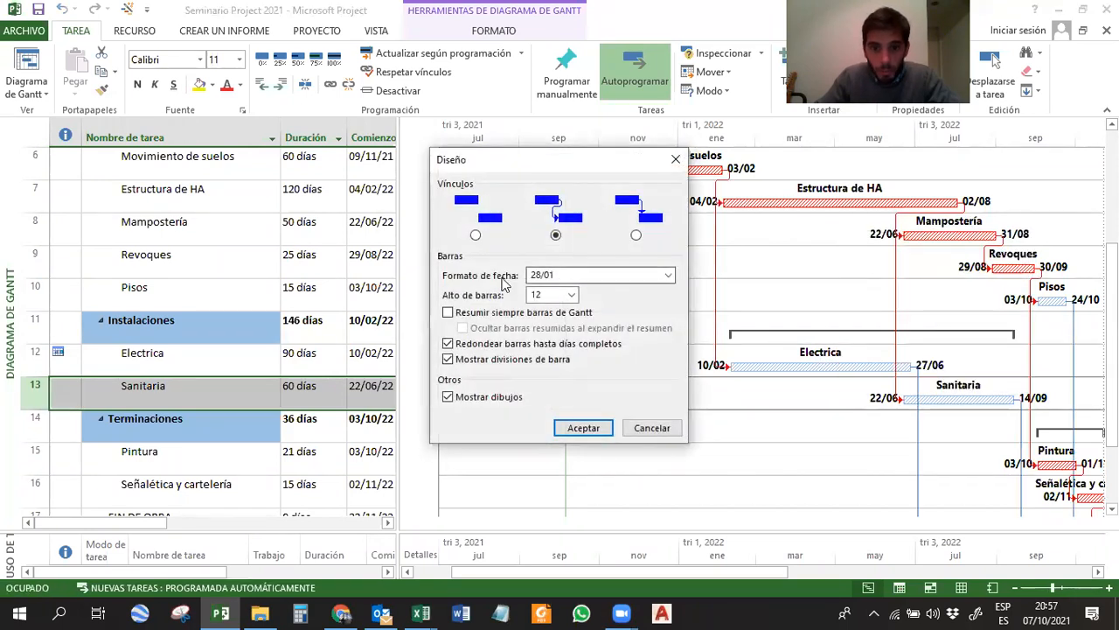
click(579, 278)
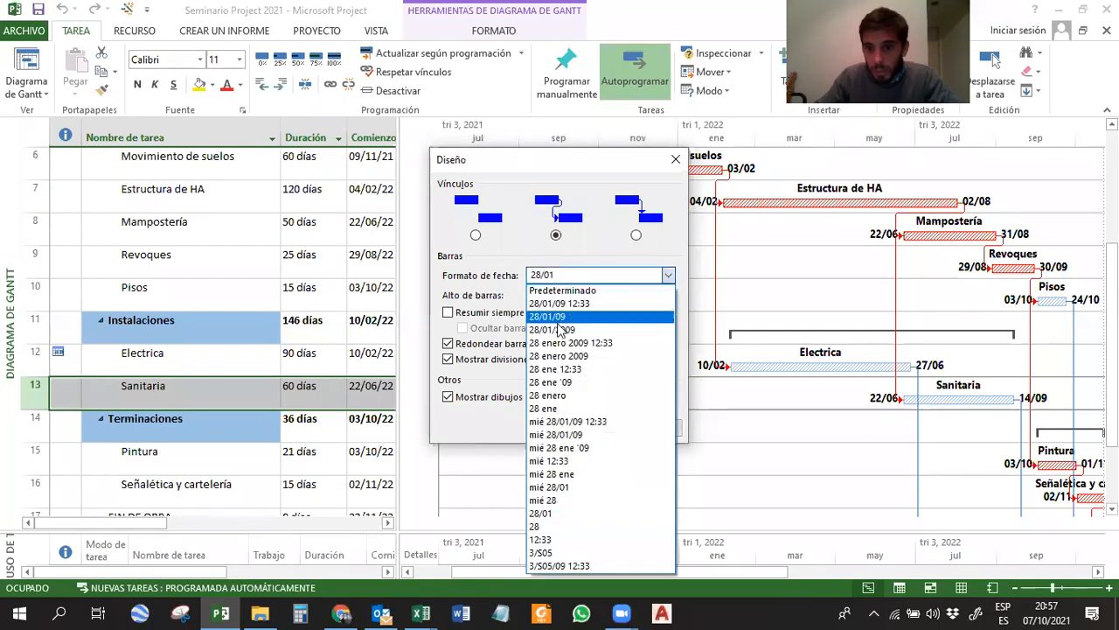
click(468, 278)
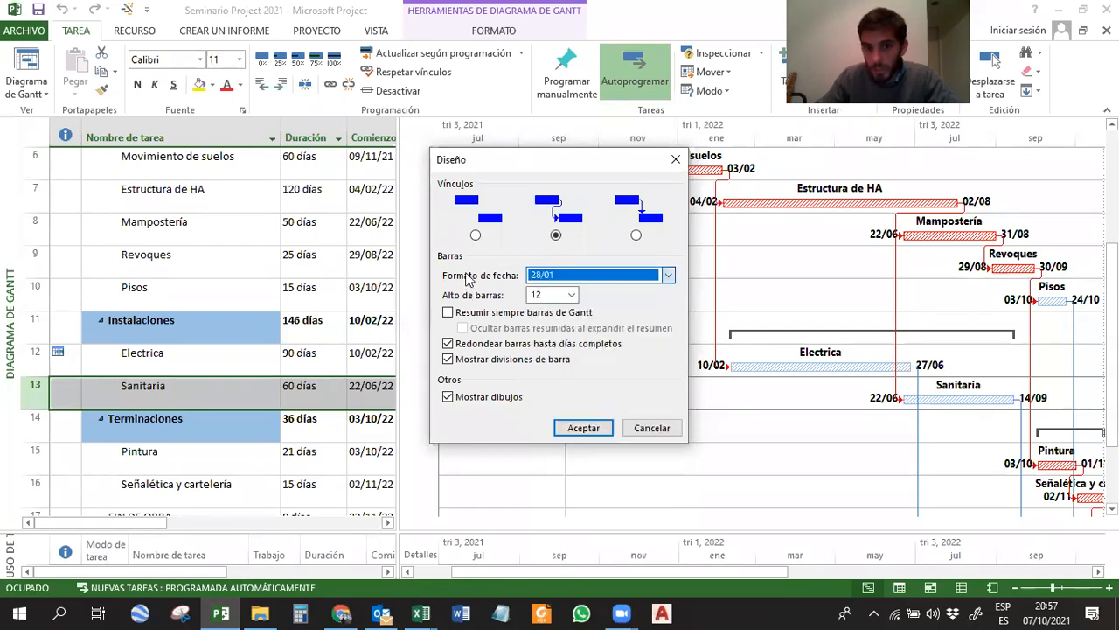
click(651, 429)
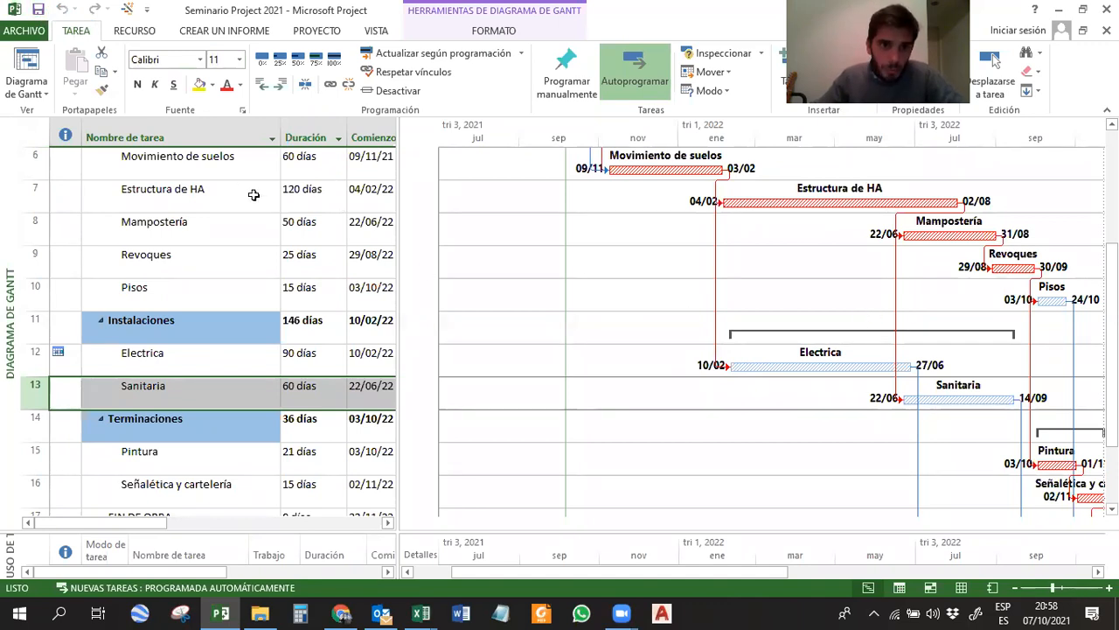
Examine the sorting, grouping and filter options of the Nombre de tarea column and close them without changes.
click(272, 139)
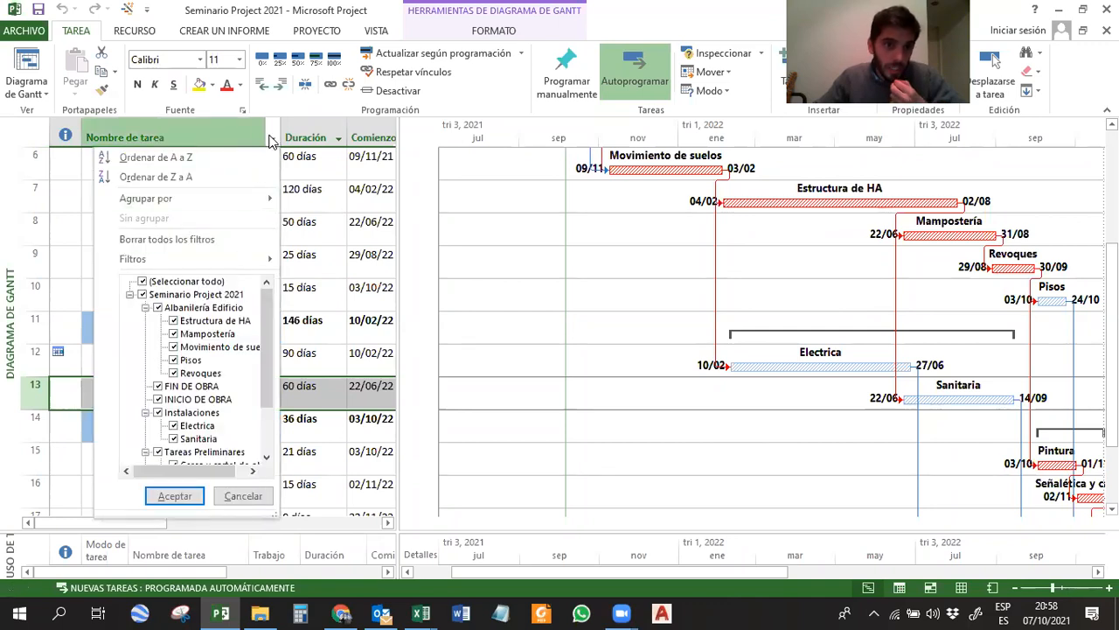
drag(265, 311, 267, 334)
click(321, 298)
Filter the Gantt view to Tareas críticas and look over the filtered task list.
click(381, 30)
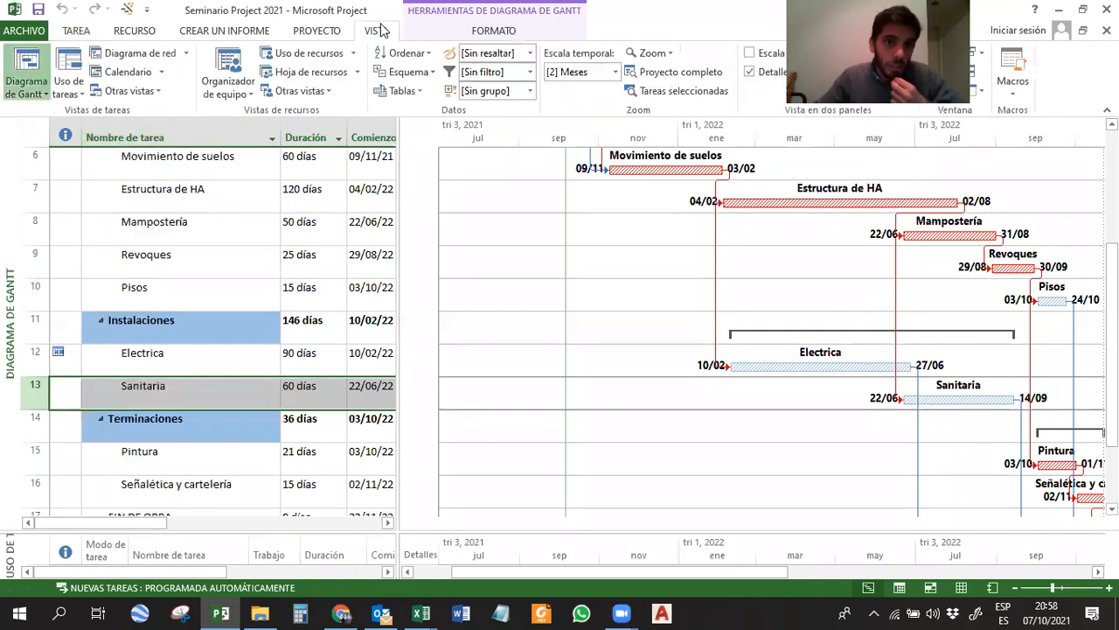
click(530, 72)
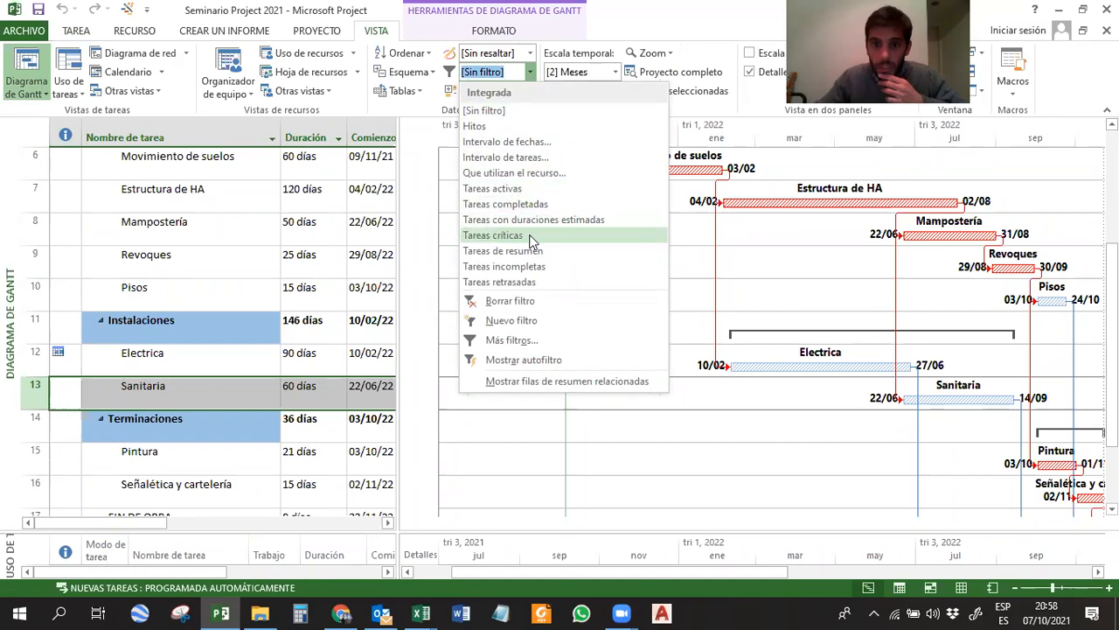
click(510, 237)
scroll(725, 271, down, 2)
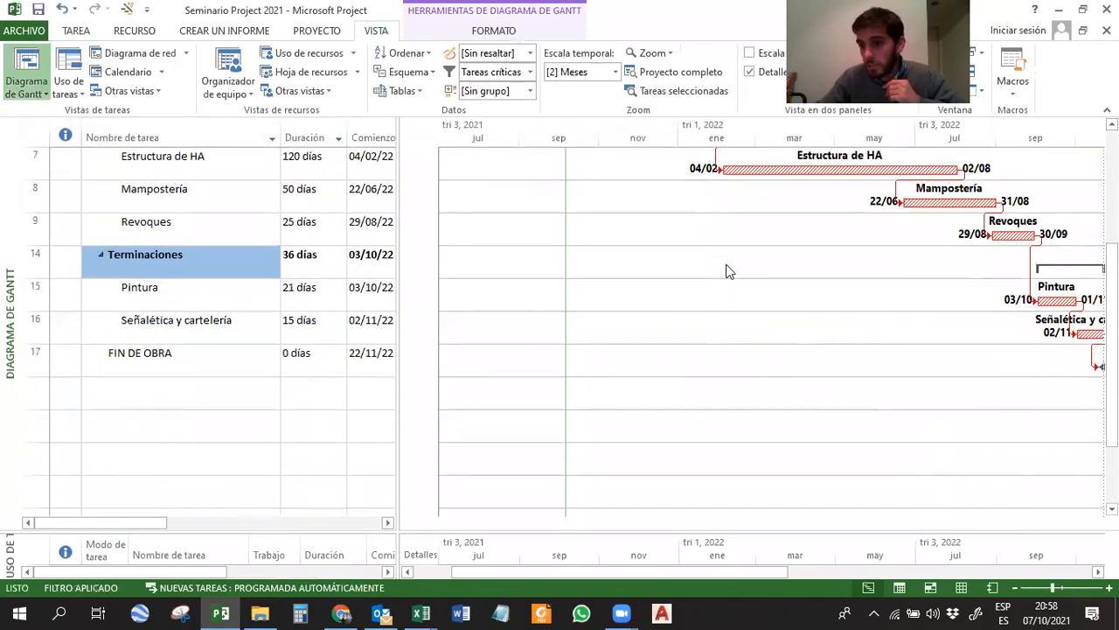
scroll(690, 284, up, 1)
Set the filter back to [Sin filtro] and close the reopened filter list without another choice.
click(529, 72)
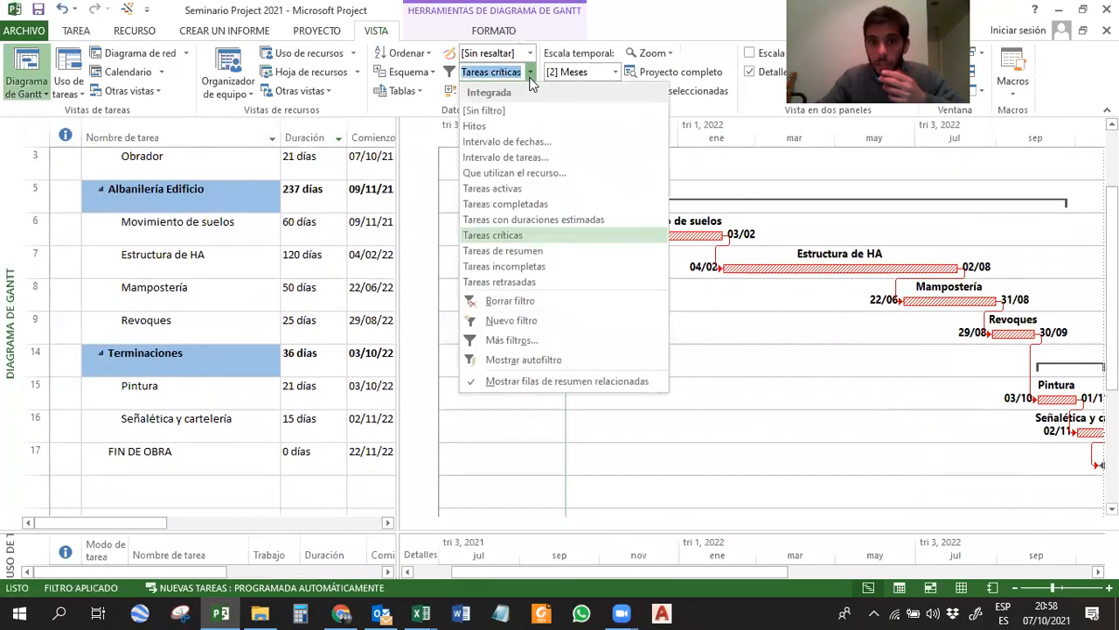
click(458, 111)
click(530, 72)
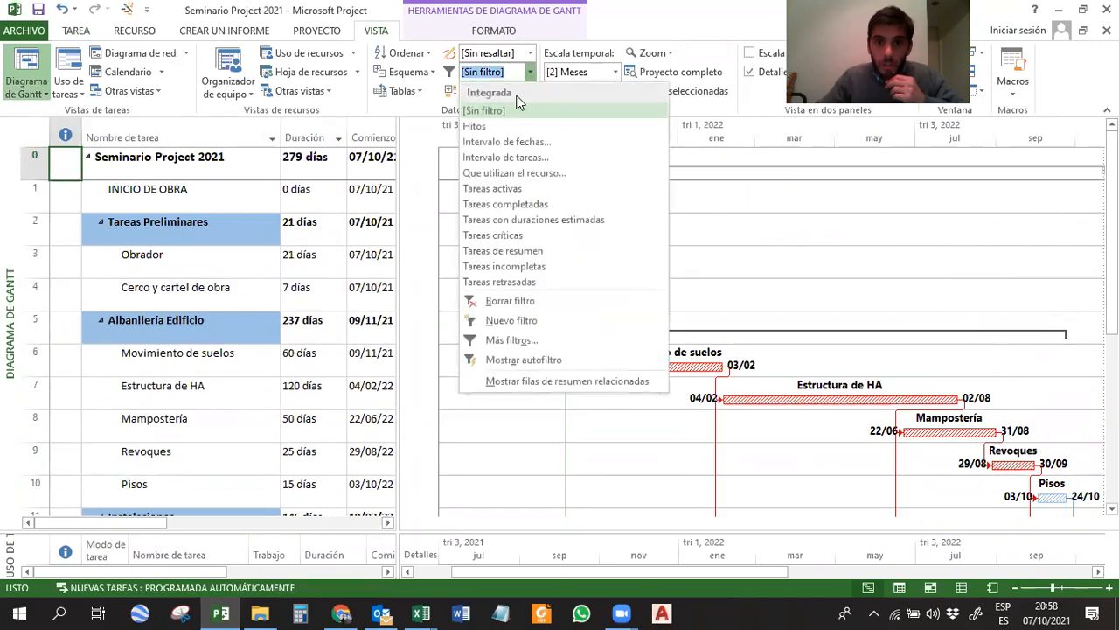
click(766, 242)
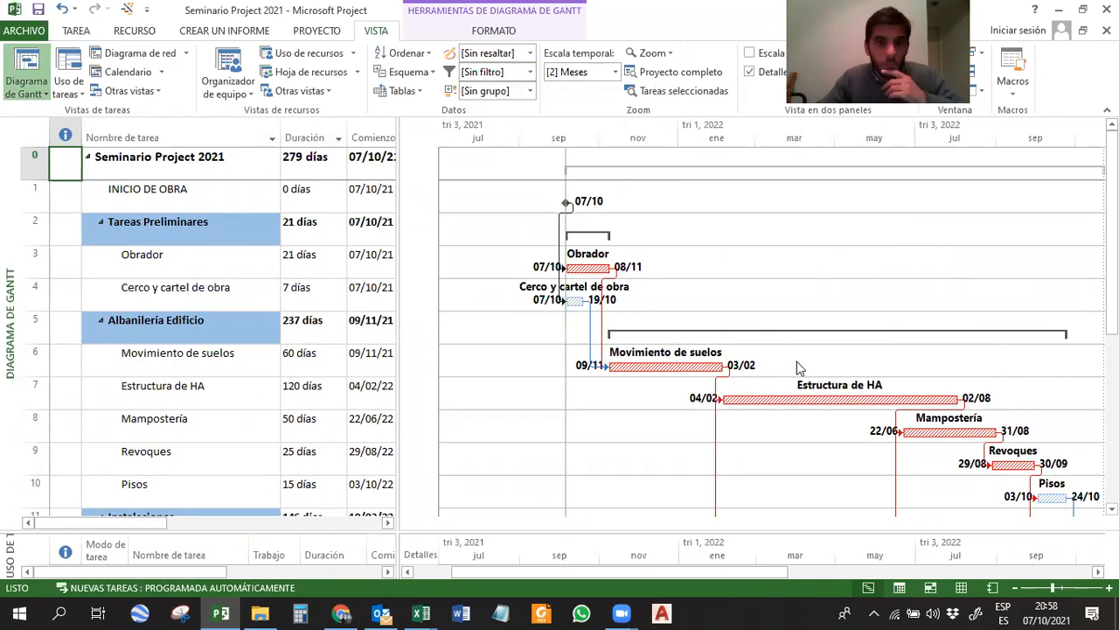
Highlight the Tareas críticas in the task table and look over the highlighted rows.
click(530, 53)
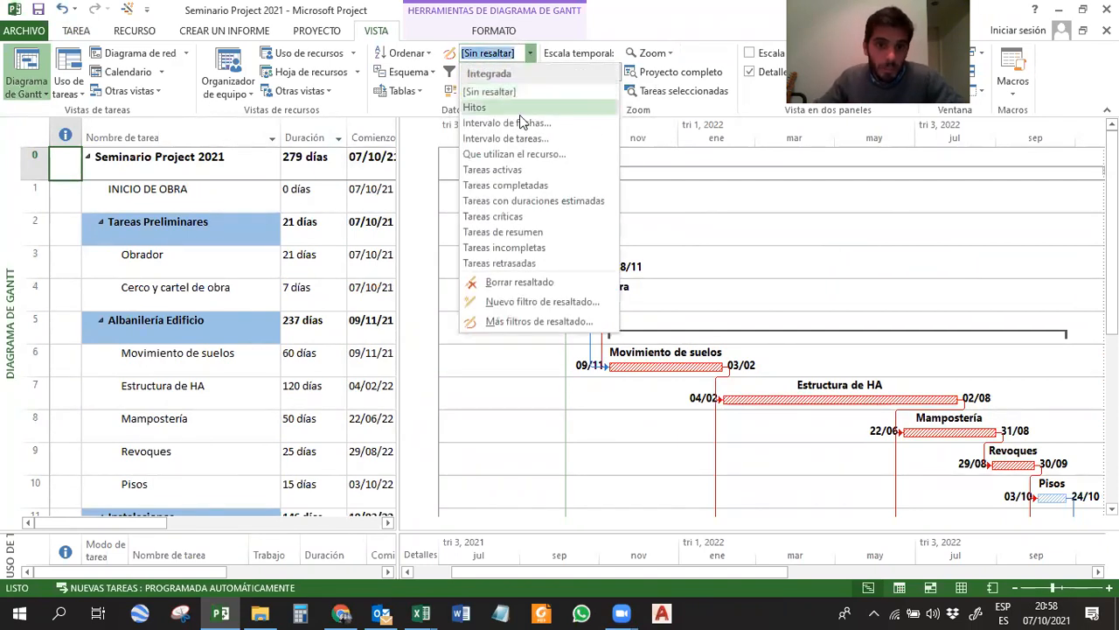
click(513, 216)
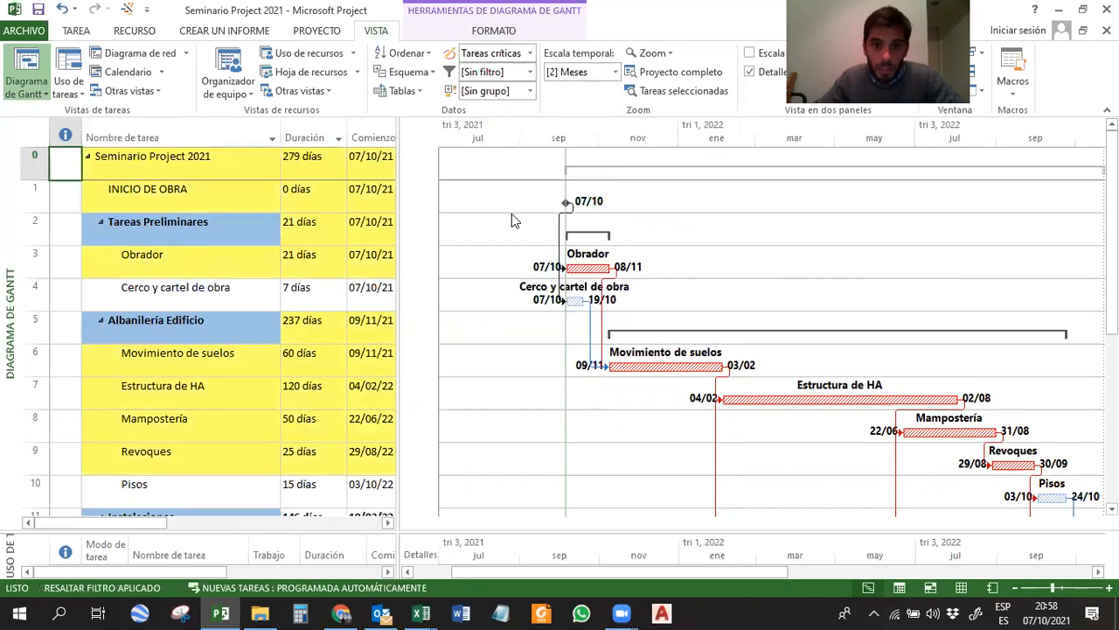
scroll(240, 200, down, 1)
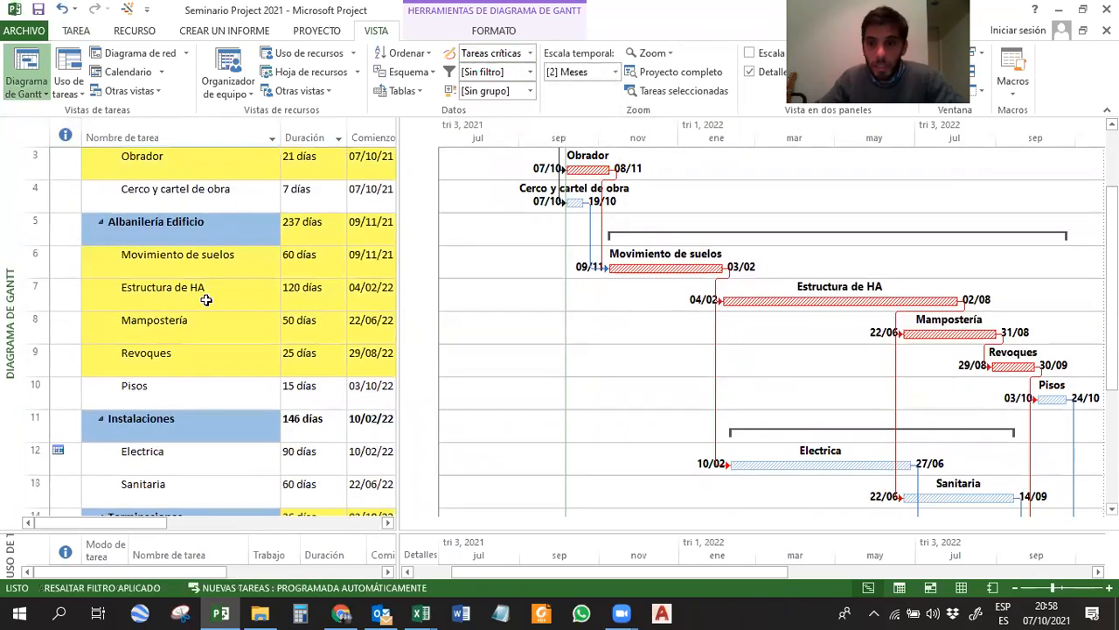
scroll(207, 300, up, 1)
Remove the task highlighting by choosing [Sin resaltar].
click(530, 53)
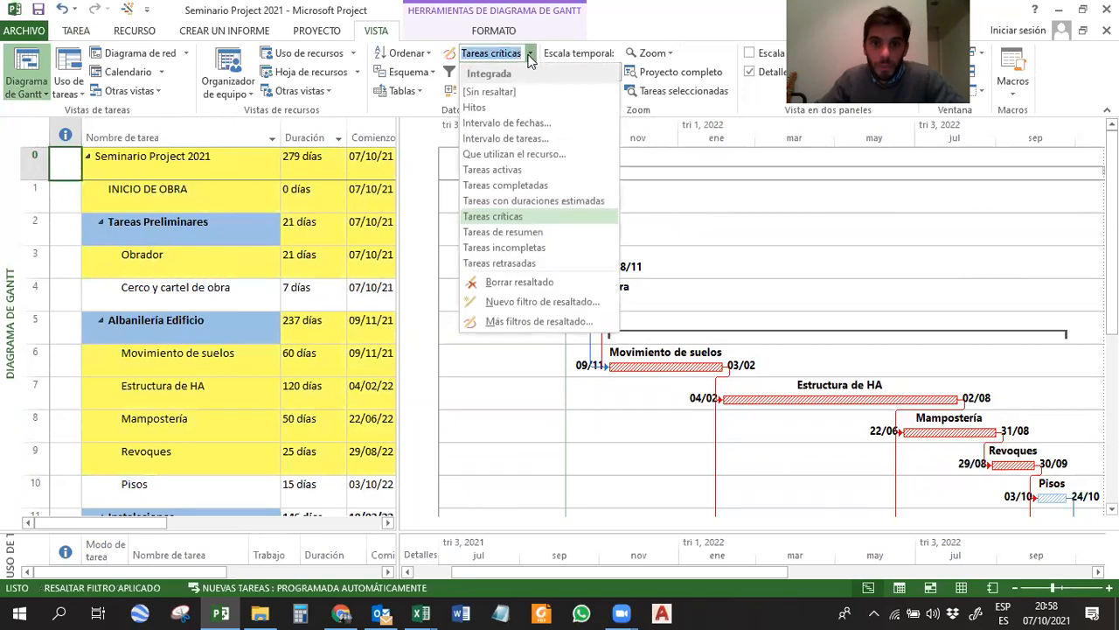
click(490, 92)
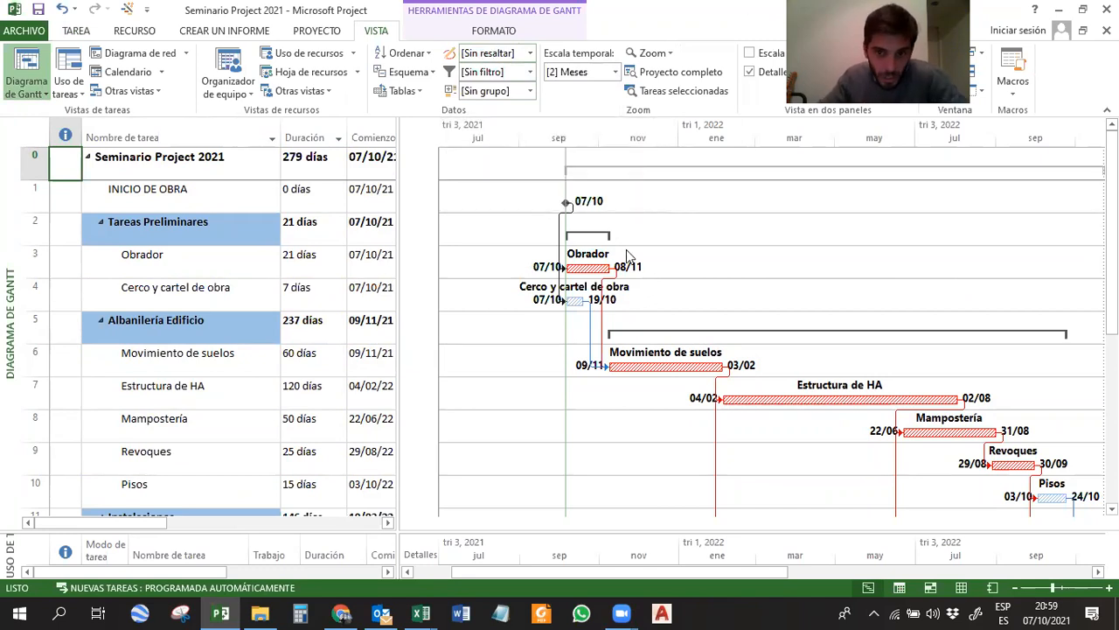
scroll(761, 282, down, 2)
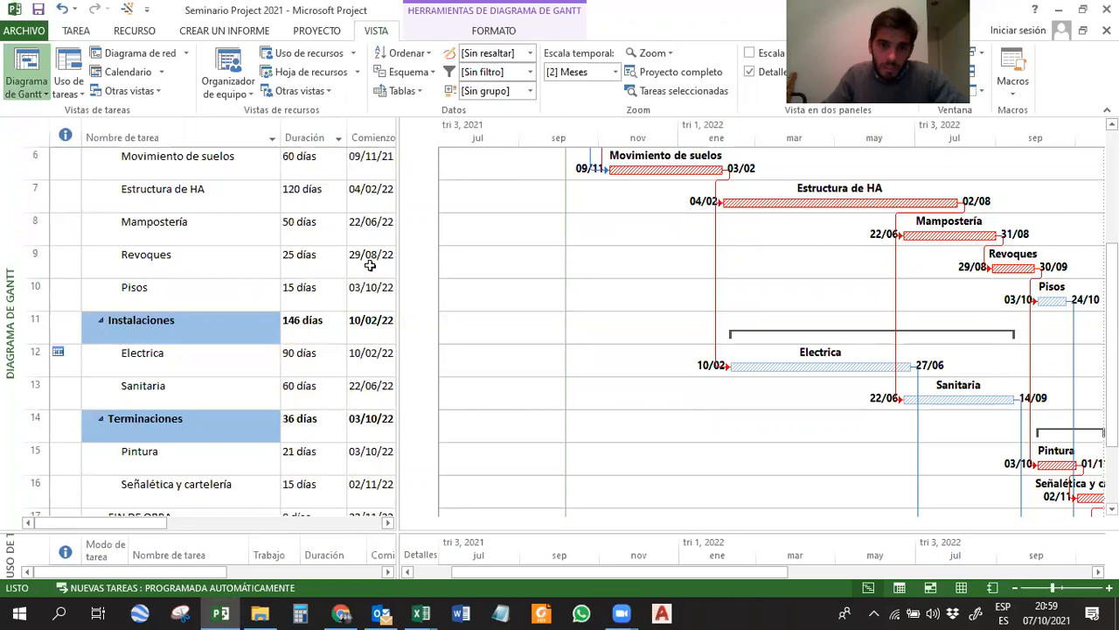
View the quick access customization options, open the Asistente para diagramas de Gantt and close it without changes.
click(186, 264)
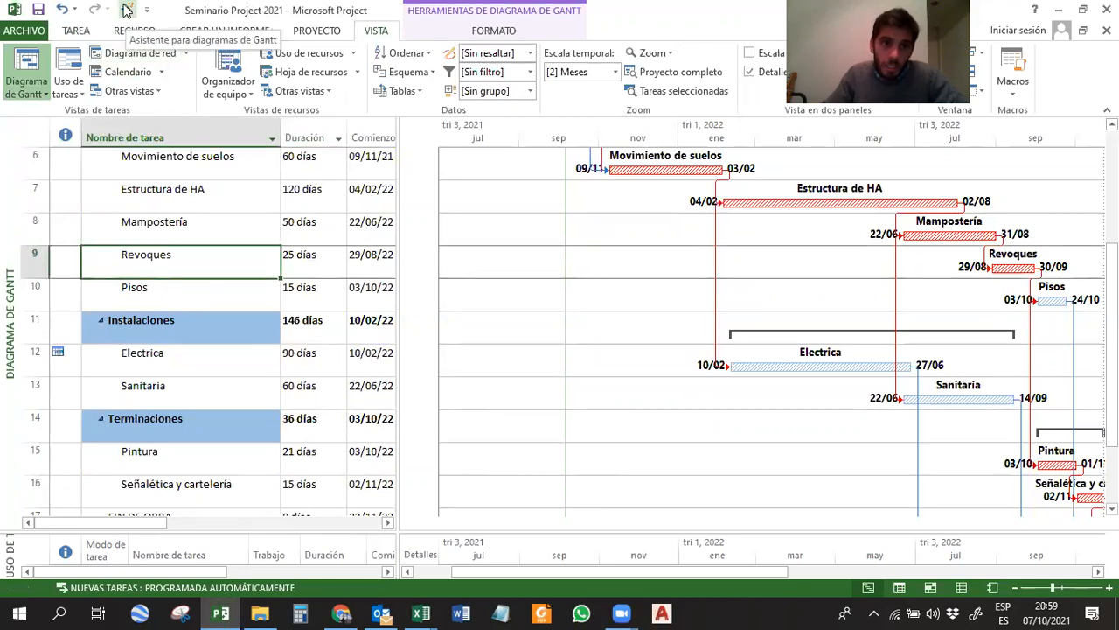
click(147, 10)
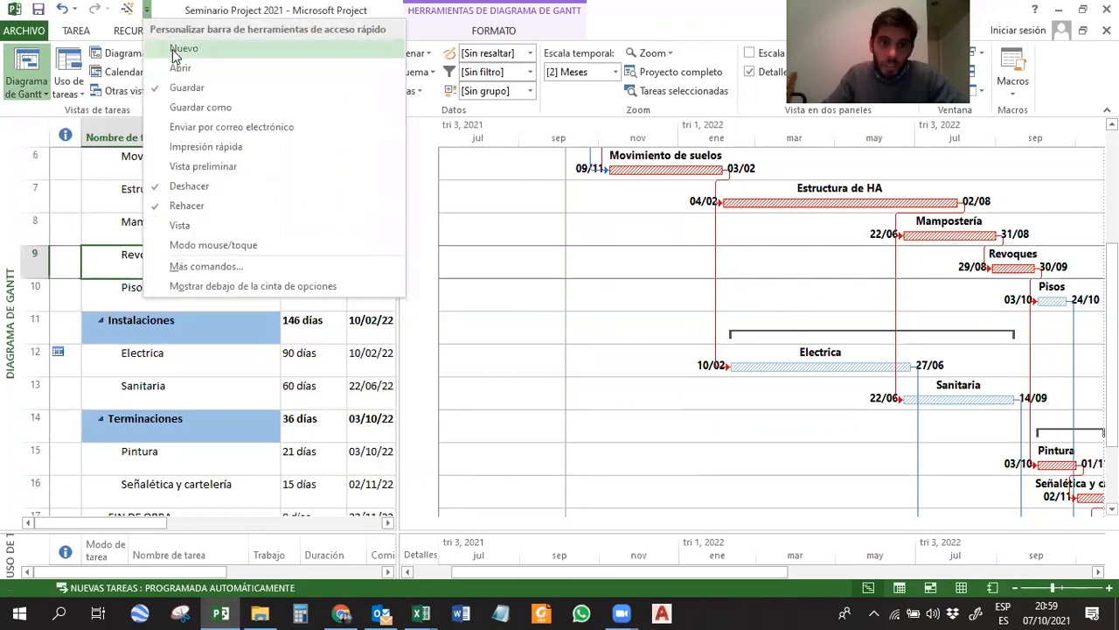
click(179, 9)
click(128, 9)
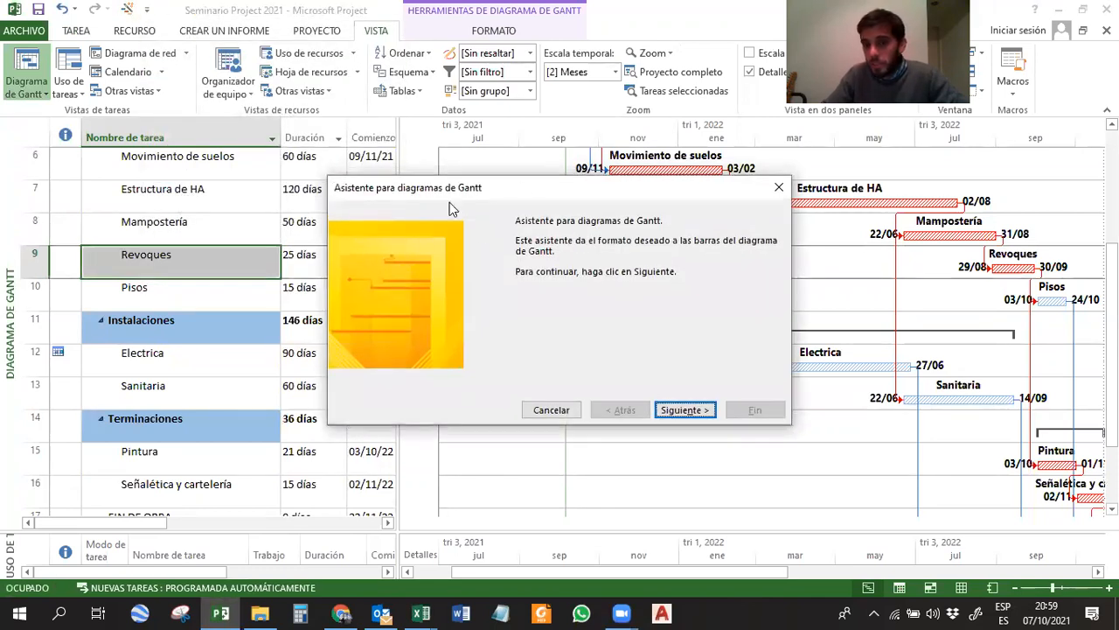
click(779, 190)
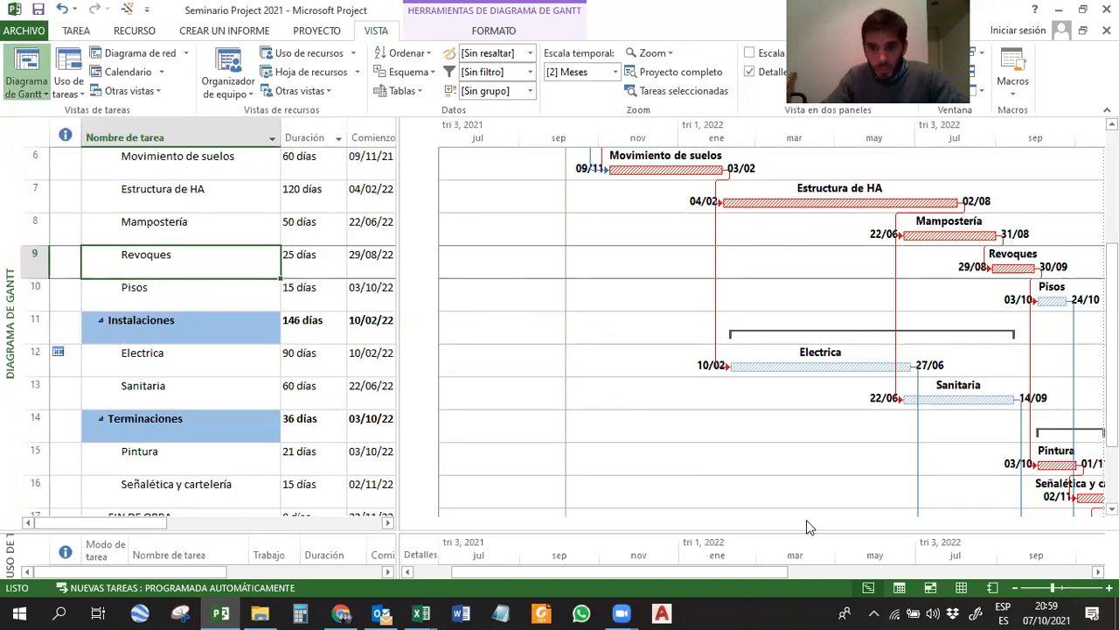
Slightly reduce the size of the Gantt chart's timescale in the Escala temporal settings.
right_click(693, 123)
click(729, 145)
click(505, 329)
click(577, 379)
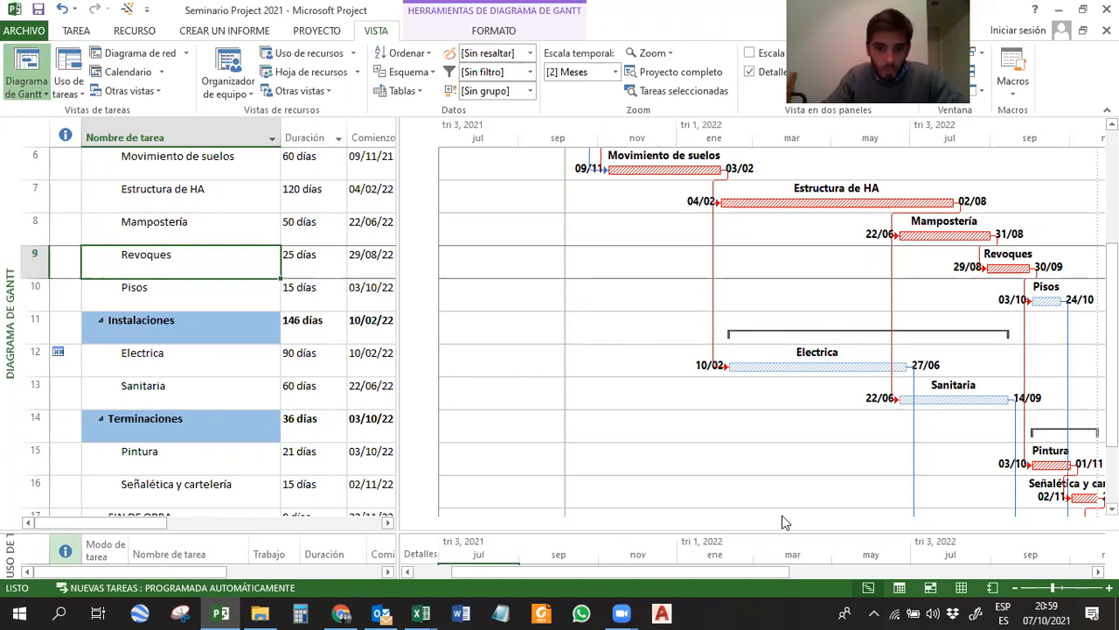
scroll(644, 253, up, 2)
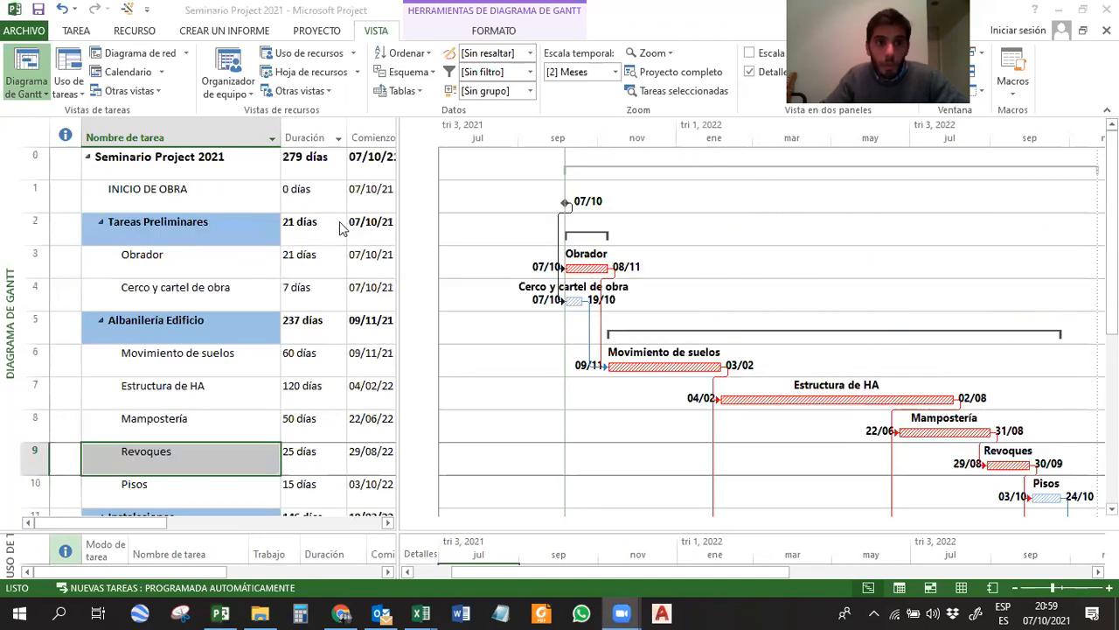
Establish the project baseline as Línea base for the Proyecto completo.
click(75, 32)
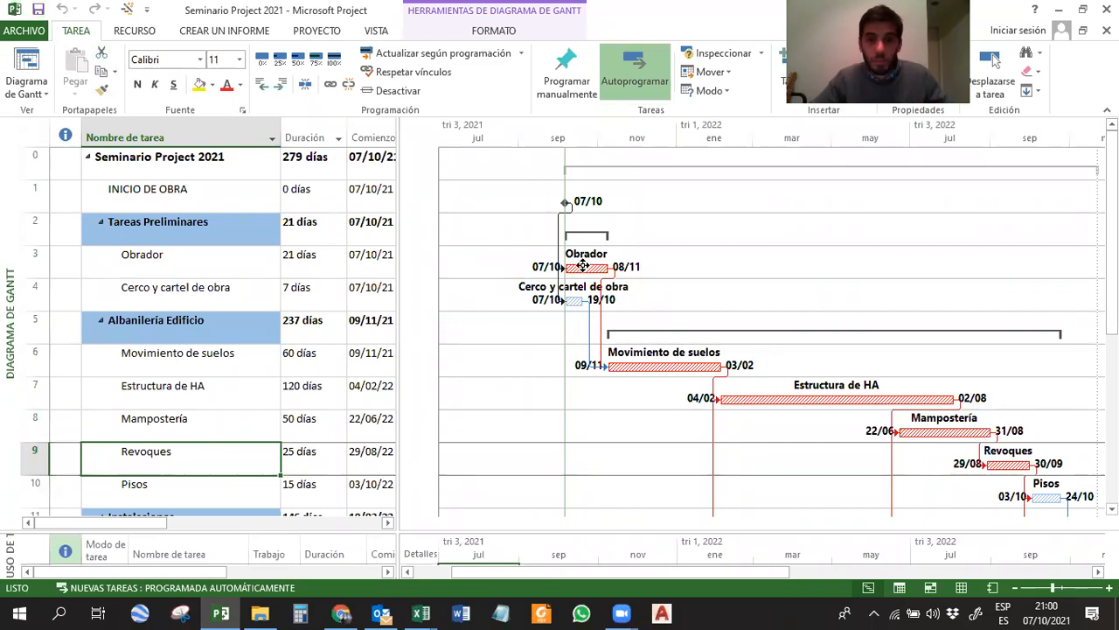
click(325, 33)
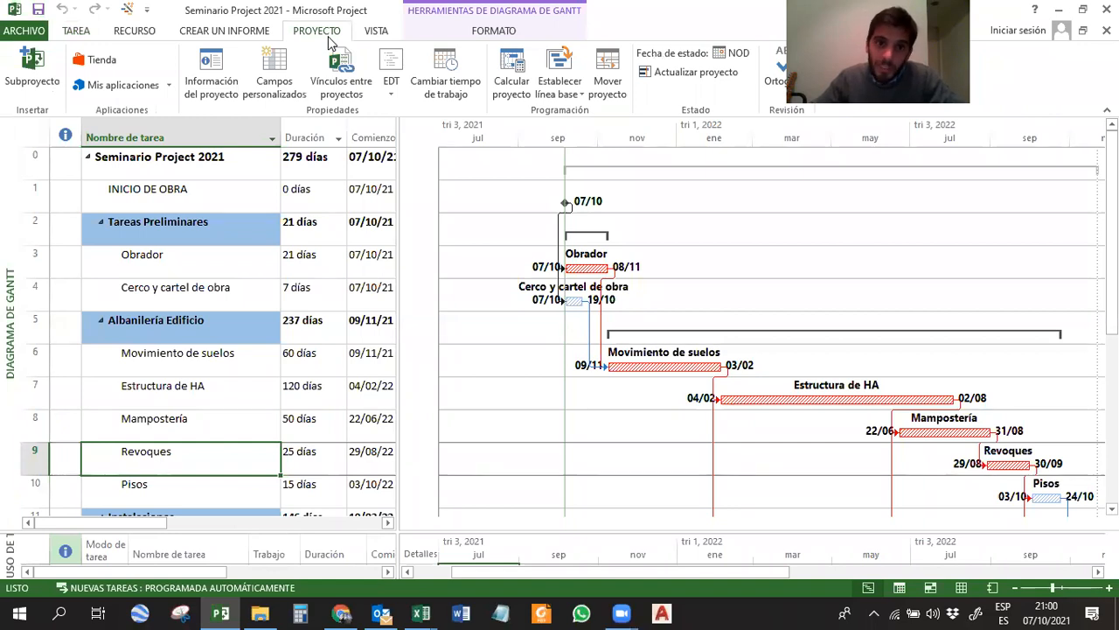
click(563, 91)
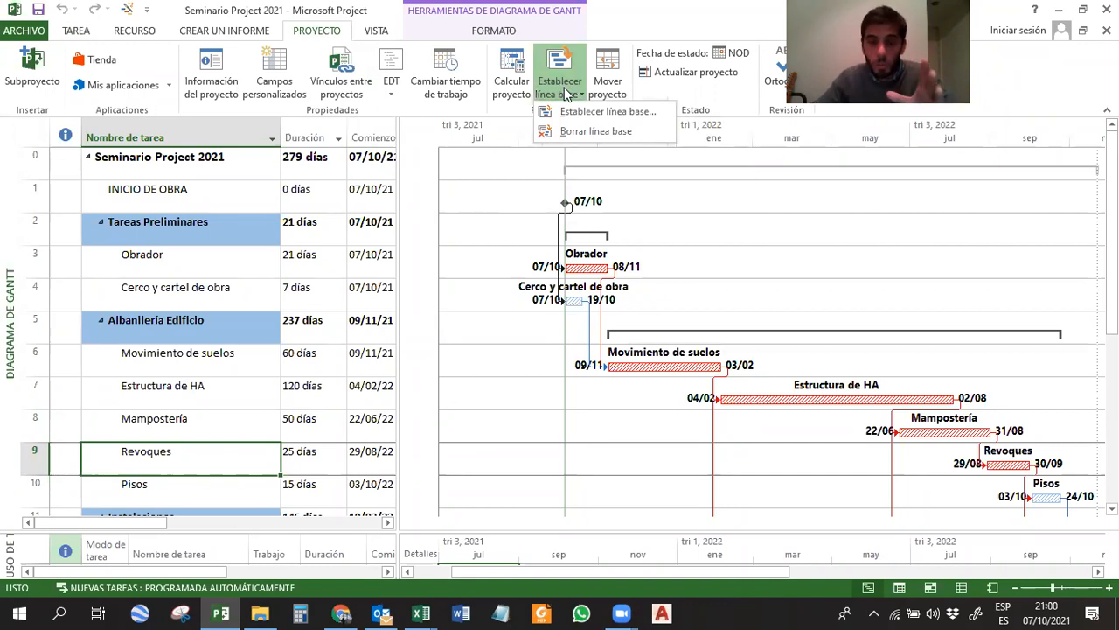
click(566, 94)
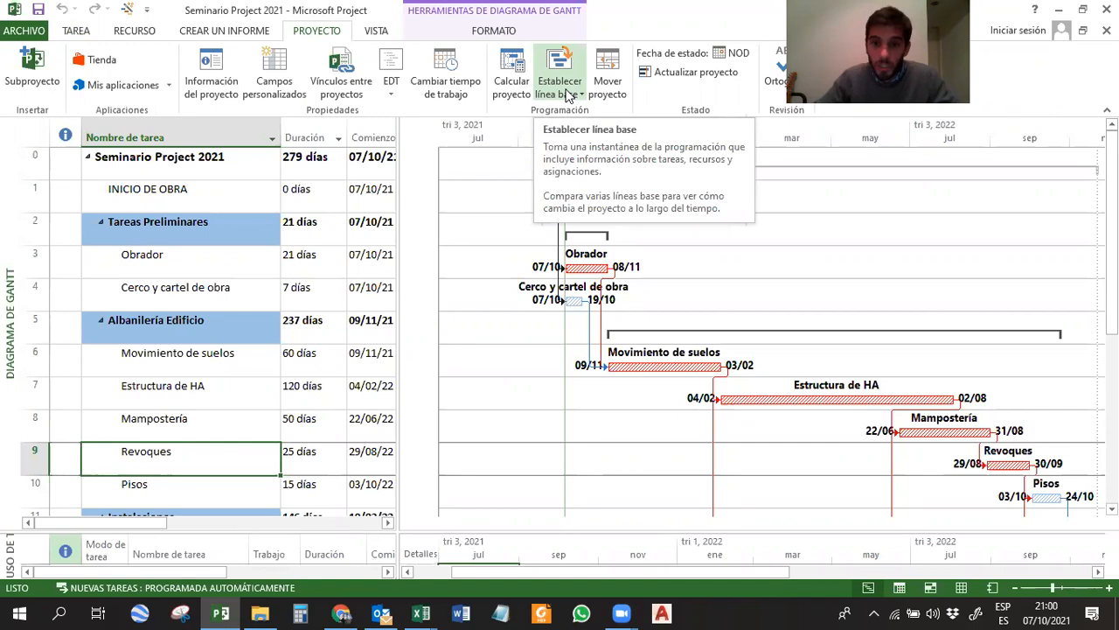
click(566, 93)
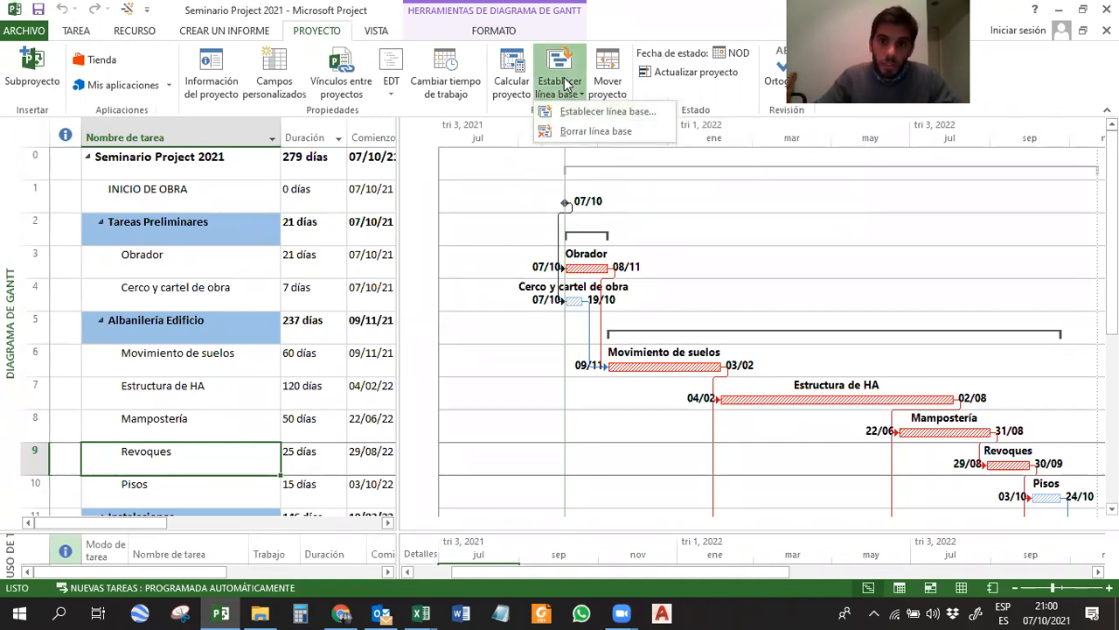
click(321, 31)
click(549, 87)
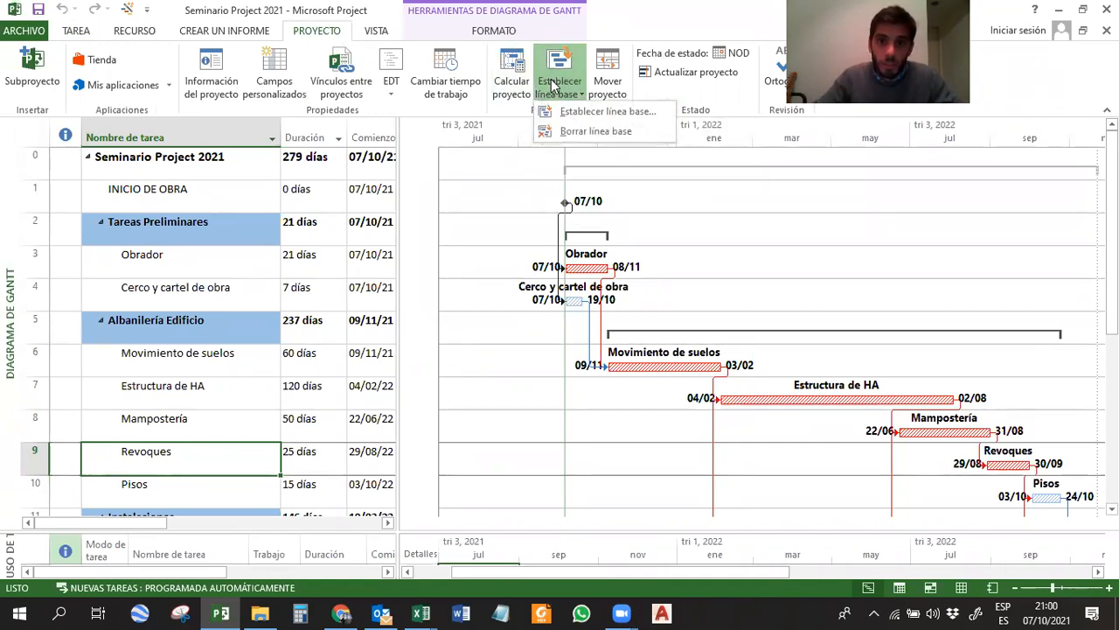
click(603, 111)
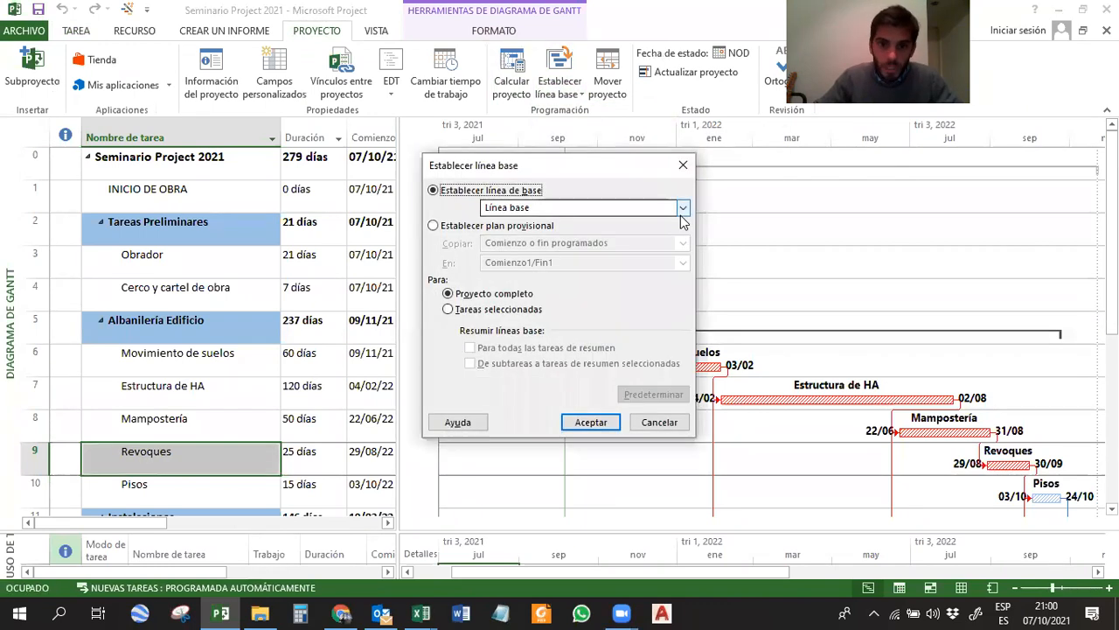
click(680, 207)
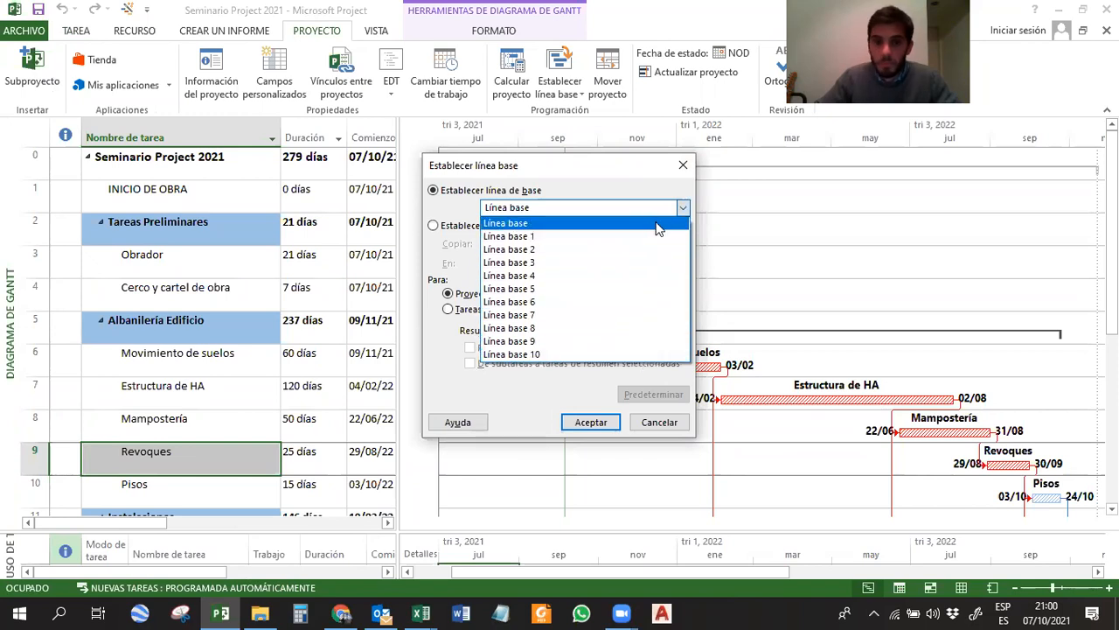
click(529, 225)
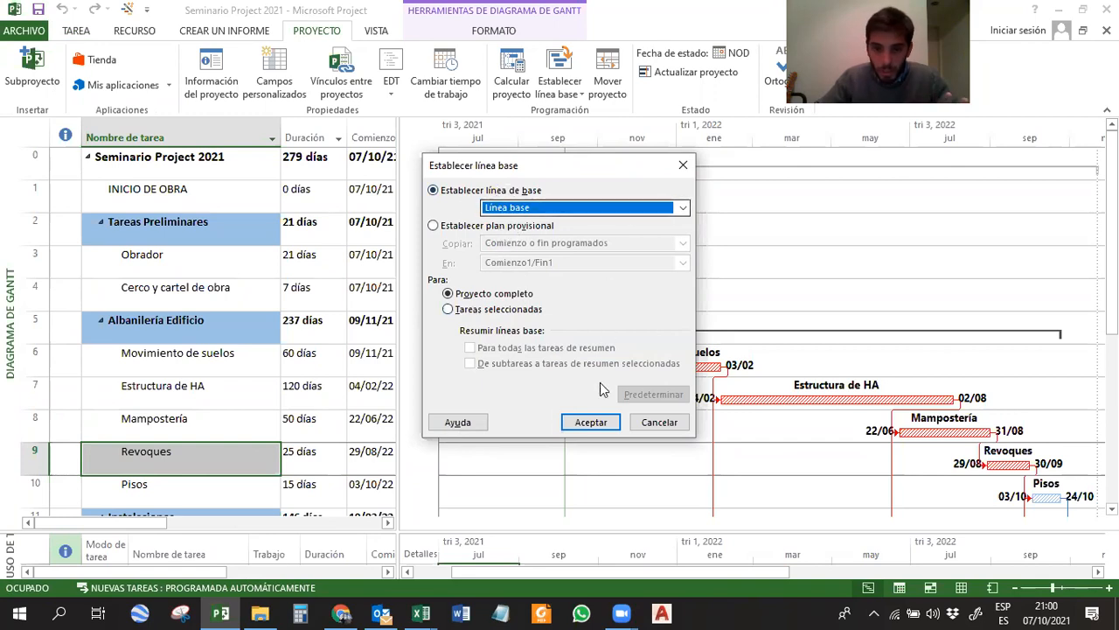
click(591, 422)
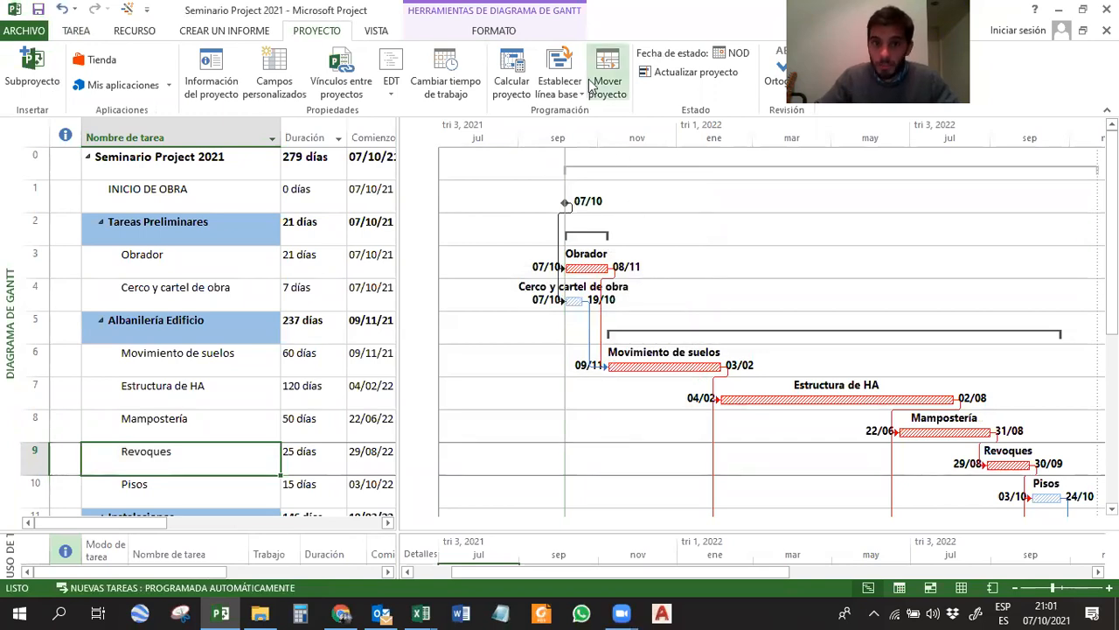
Show the saved Línea base bars beneath the task bars in the Gantt chart.
click(393, 33)
click(422, 39)
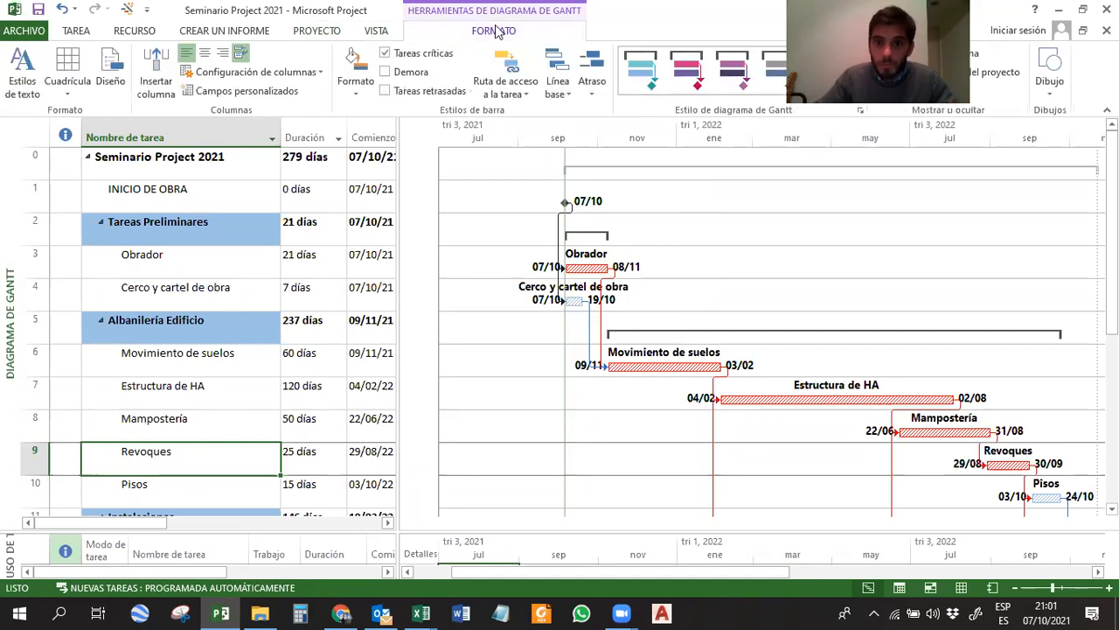
click(556, 70)
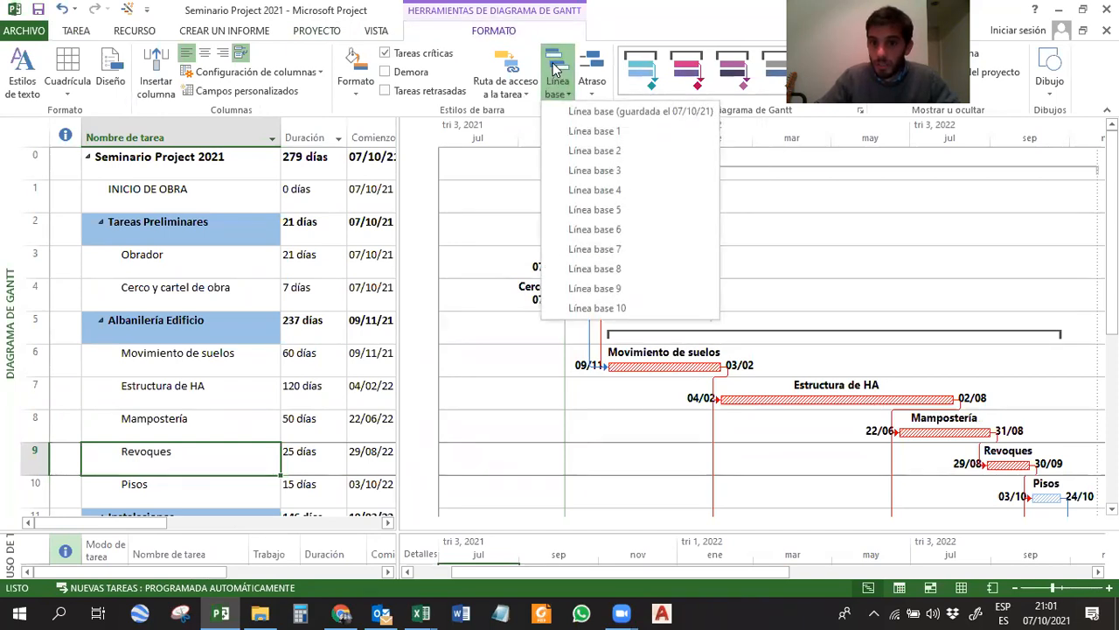
click(640, 111)
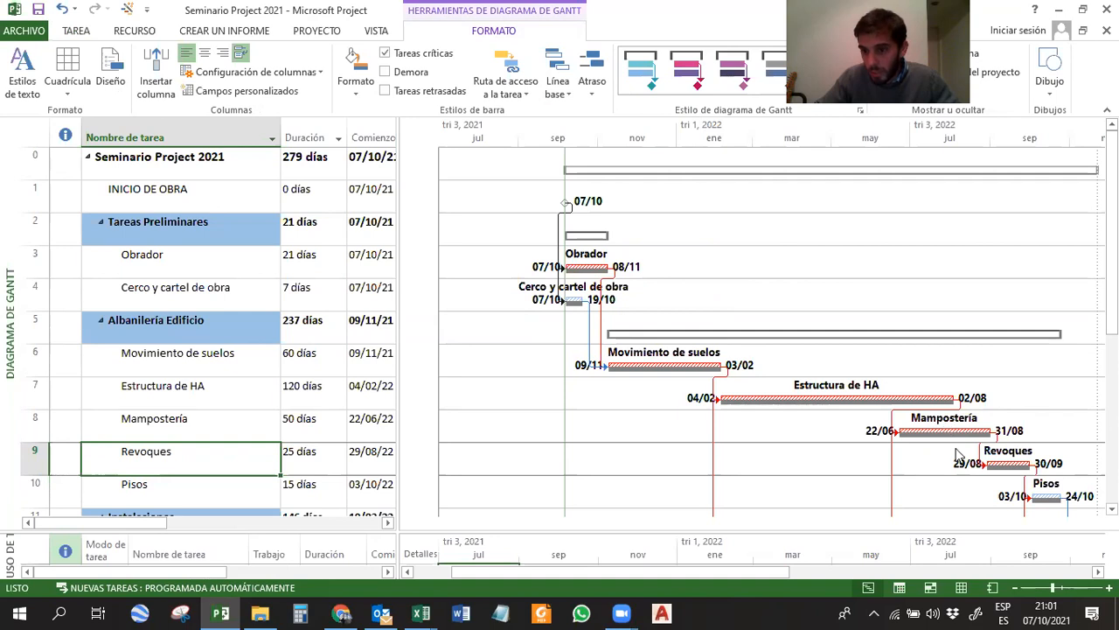
Try delaying Electrica to 02/05/22 and Estructura de HA to 02/03/22 against the baseline, undoing each move.
scroll(883, 366, down, 2)
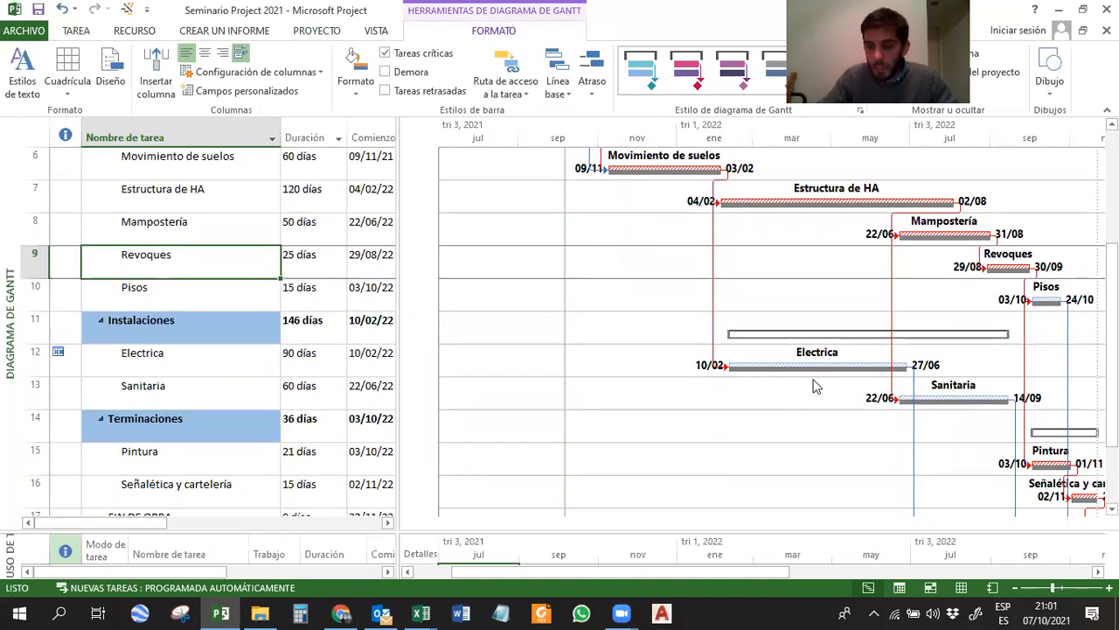
drag(753, 365, 887, 365)
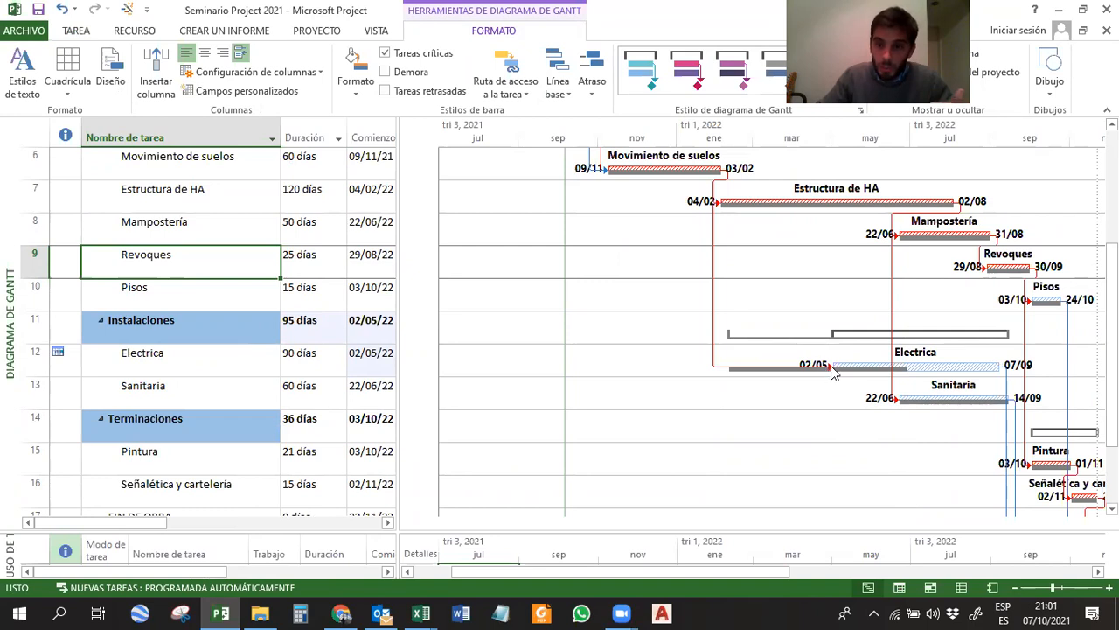
click(928, 365)
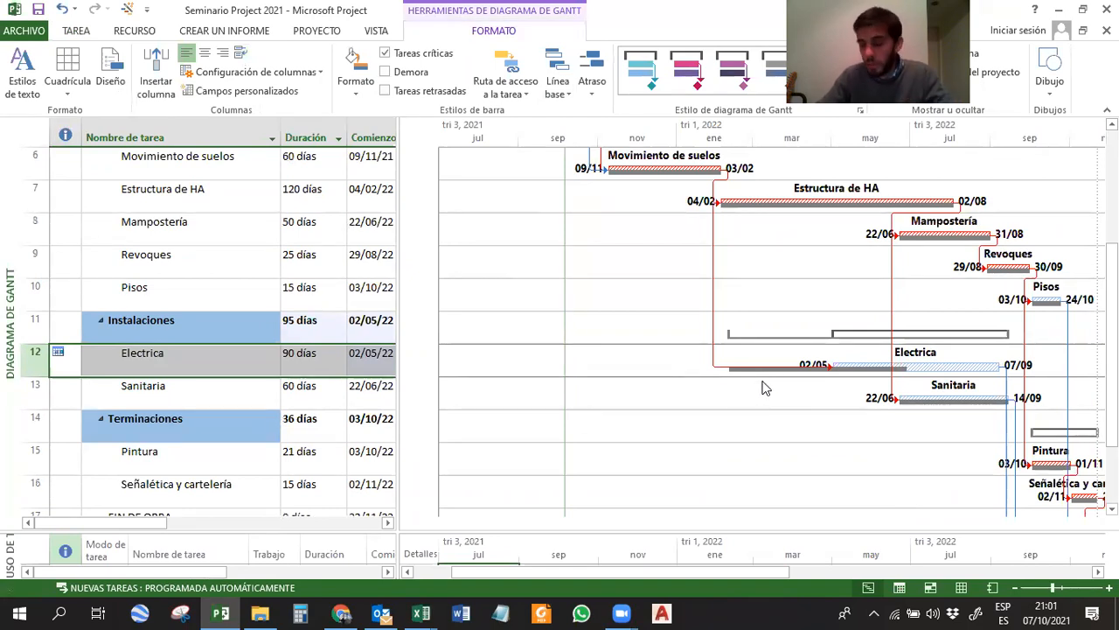
key(ctrl+z)
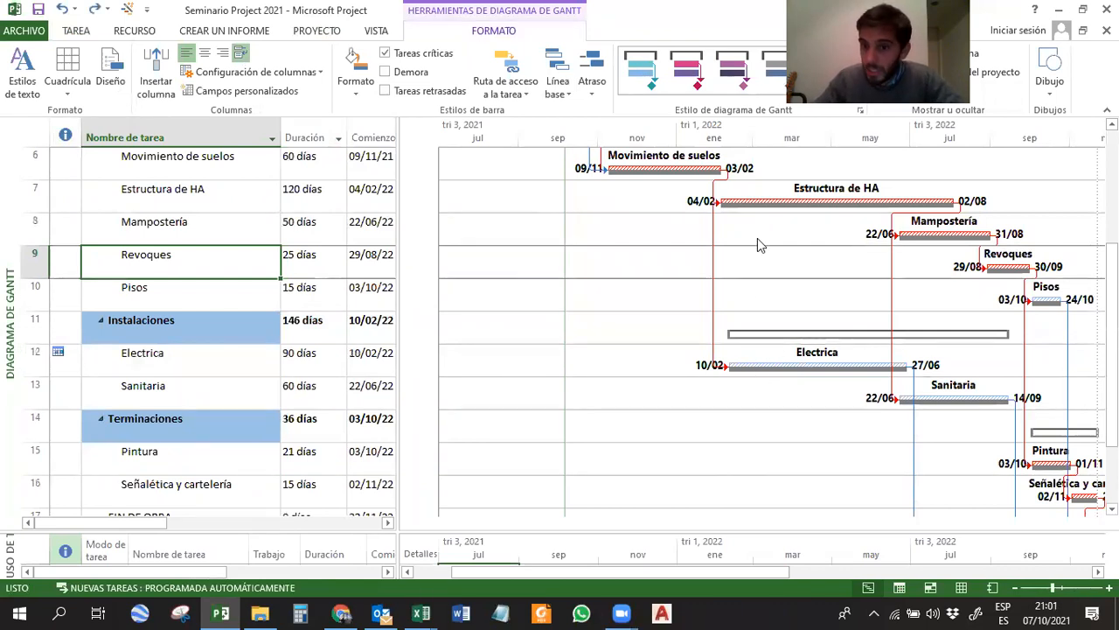
drag(741, 200, 773, 201)
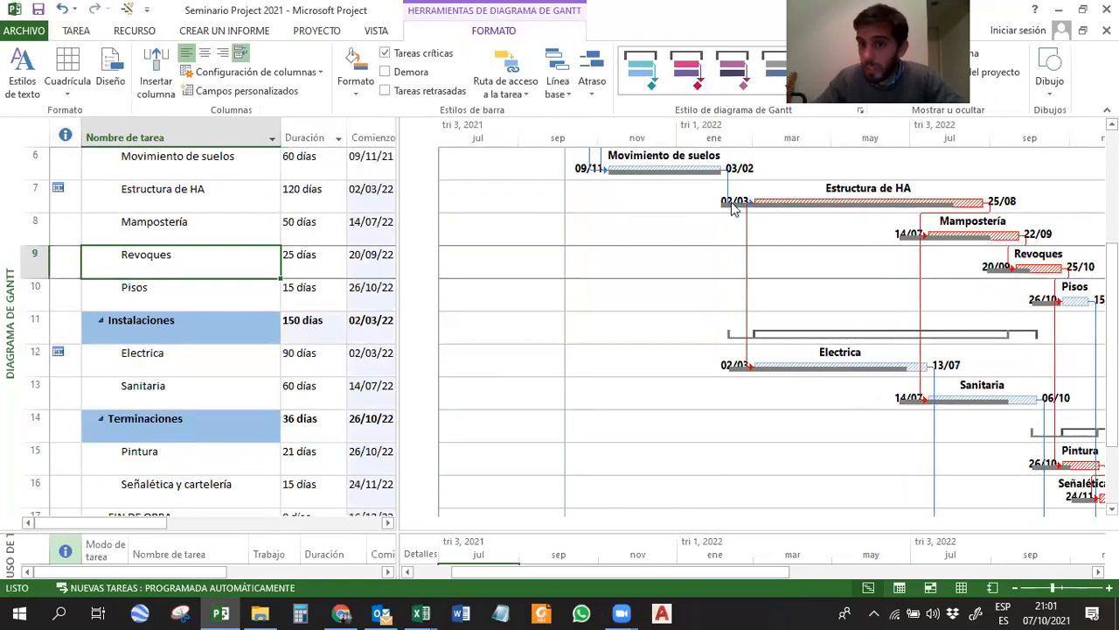
key(ctrl+z)
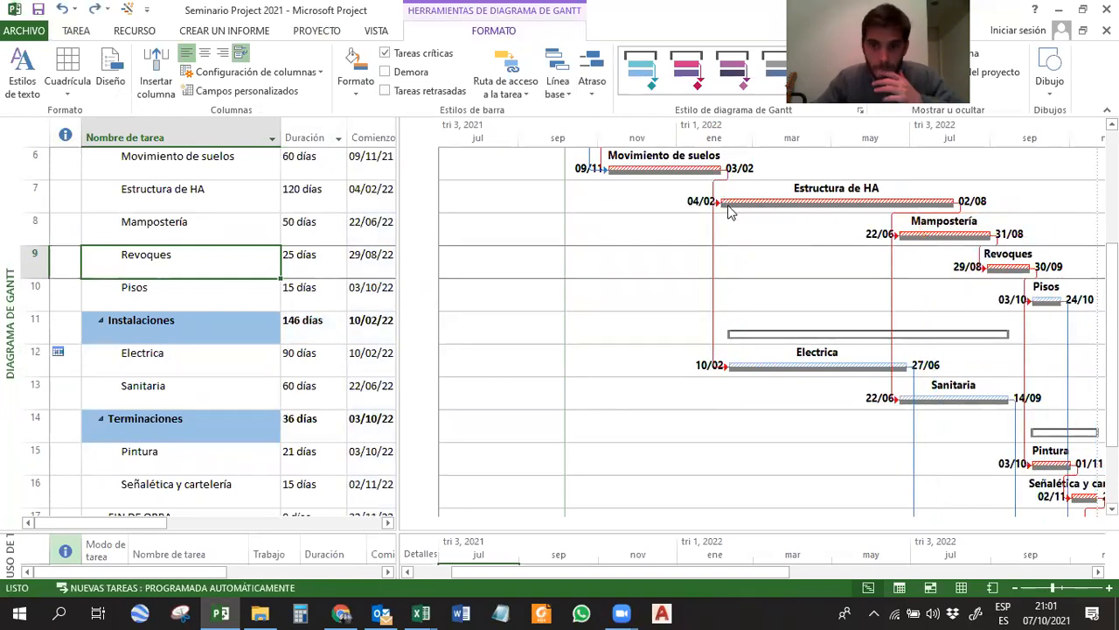
Delay Estructura de HA to 01/04/22, compare the schedule with the baseline in the project statistics, and undo the move.
drag(729, 213, 803, 210)
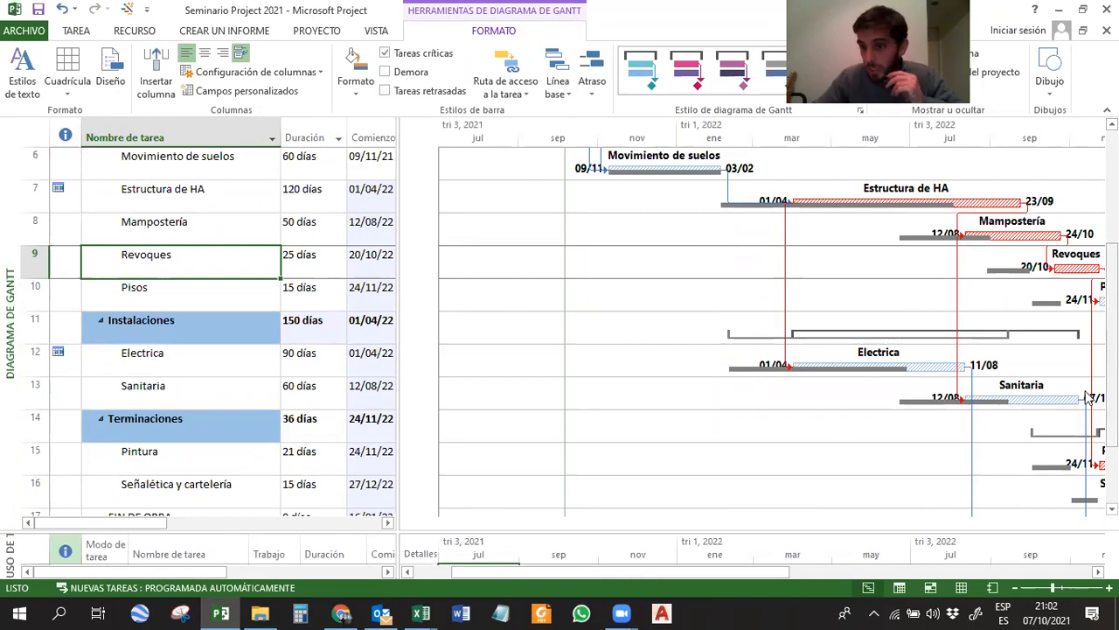
click(301, 32)
click(212, 74)
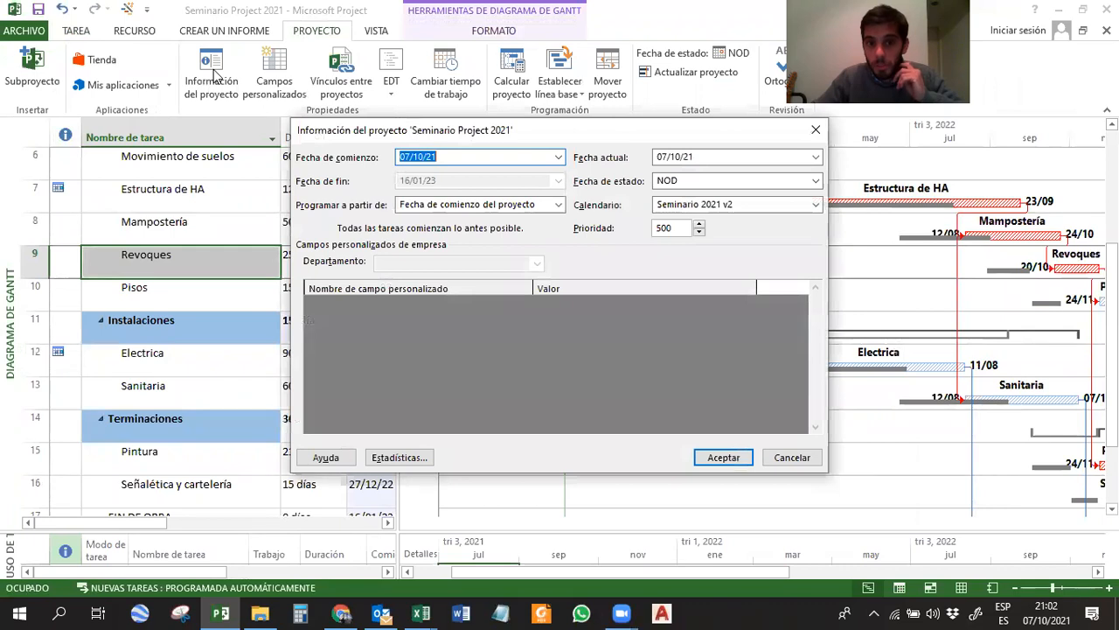
click(420, 460)
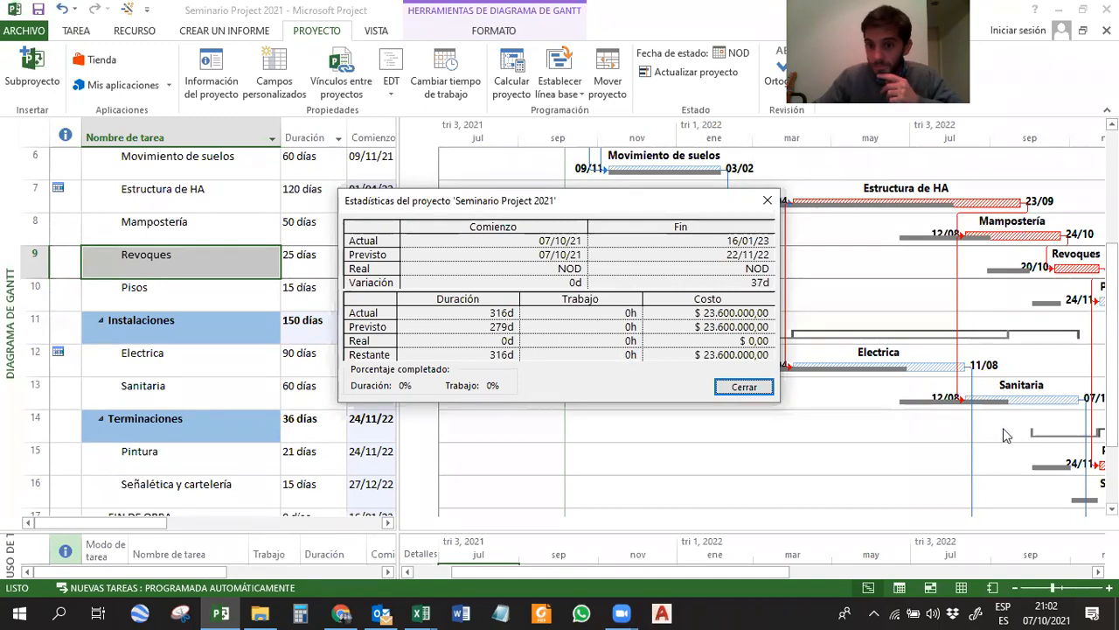
click(767, 200)
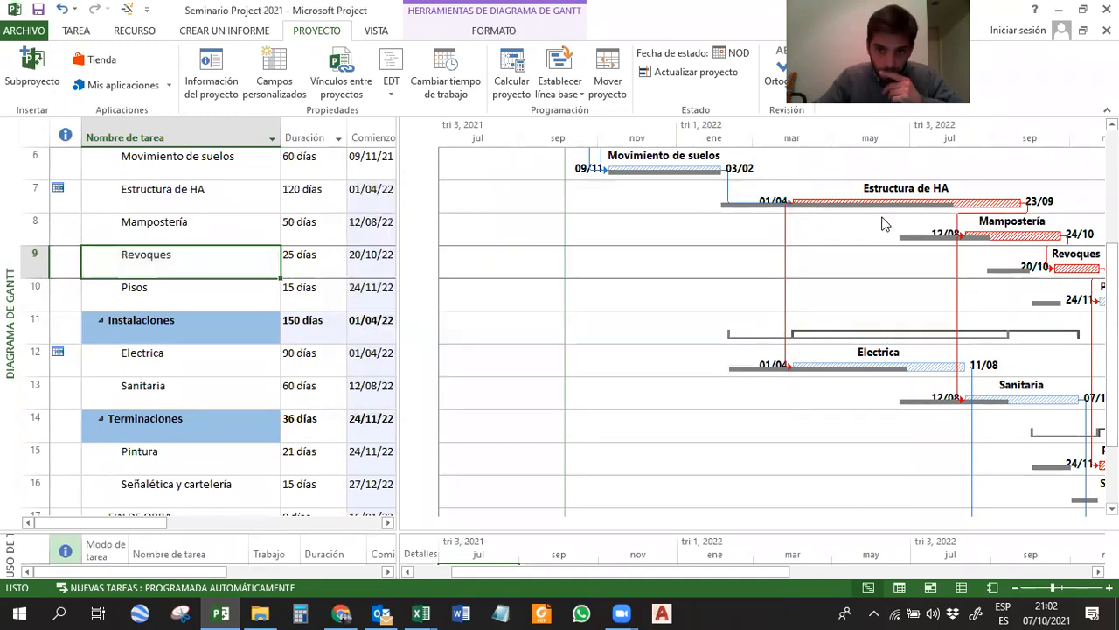
key(ctrl+z)
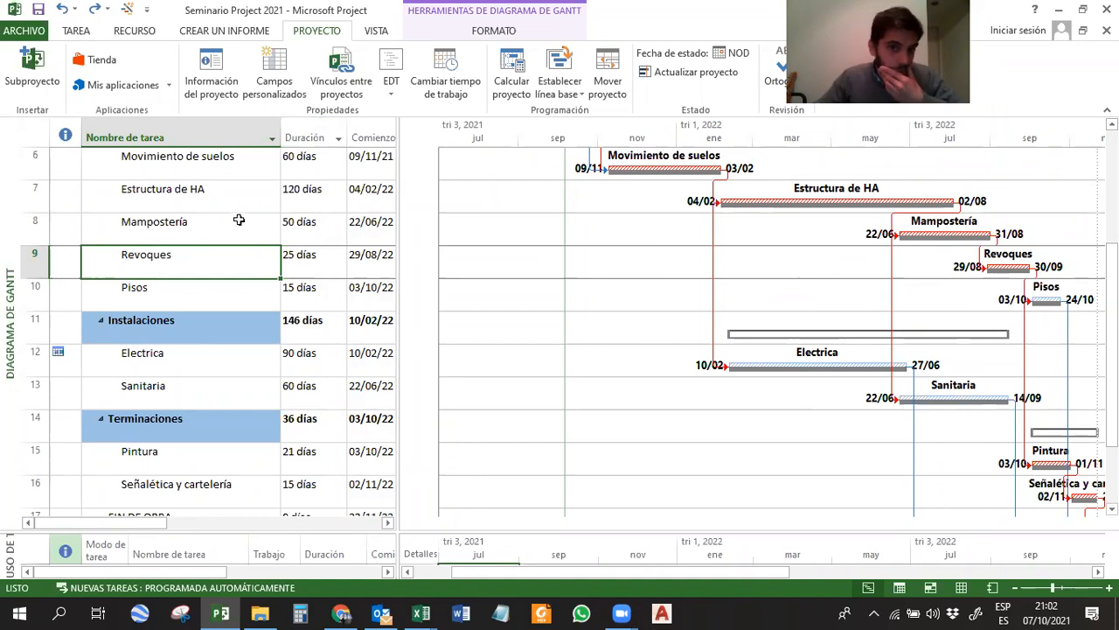
Switch to the Gantt de seguimiento view, widen the chart area and zoom the timescale to fit the complete project.
click(77, 32)
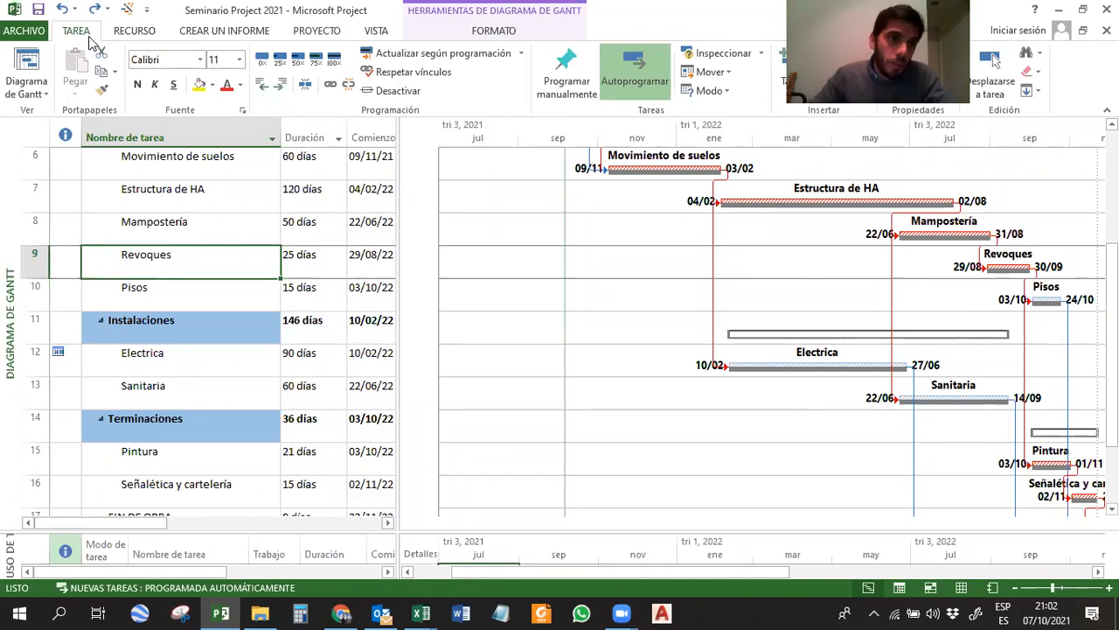
click(23, 95)
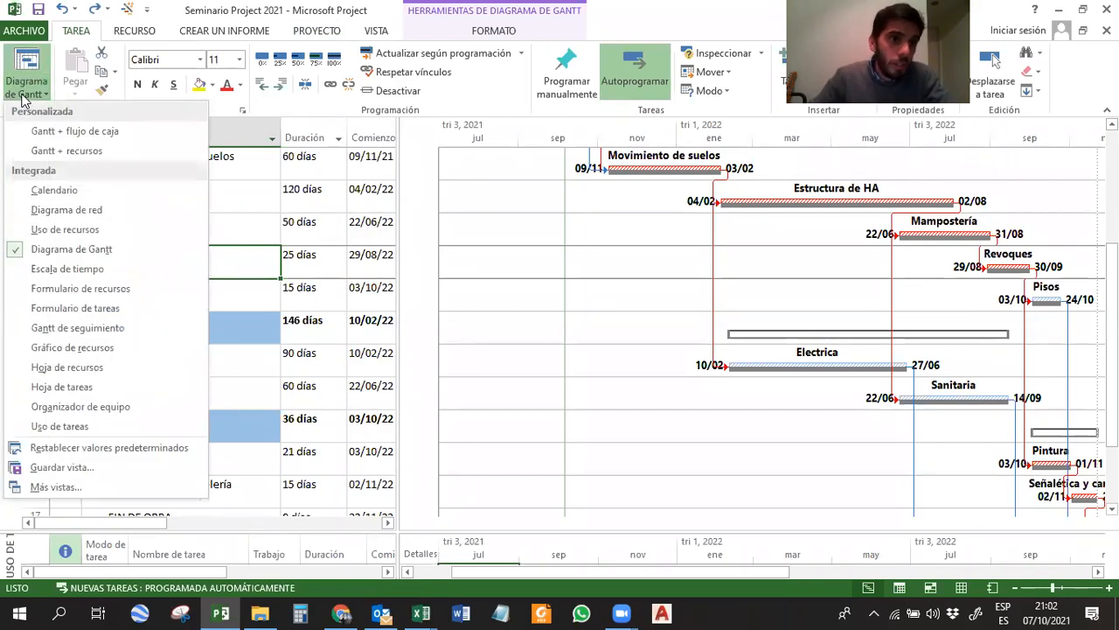
click(108, 328)
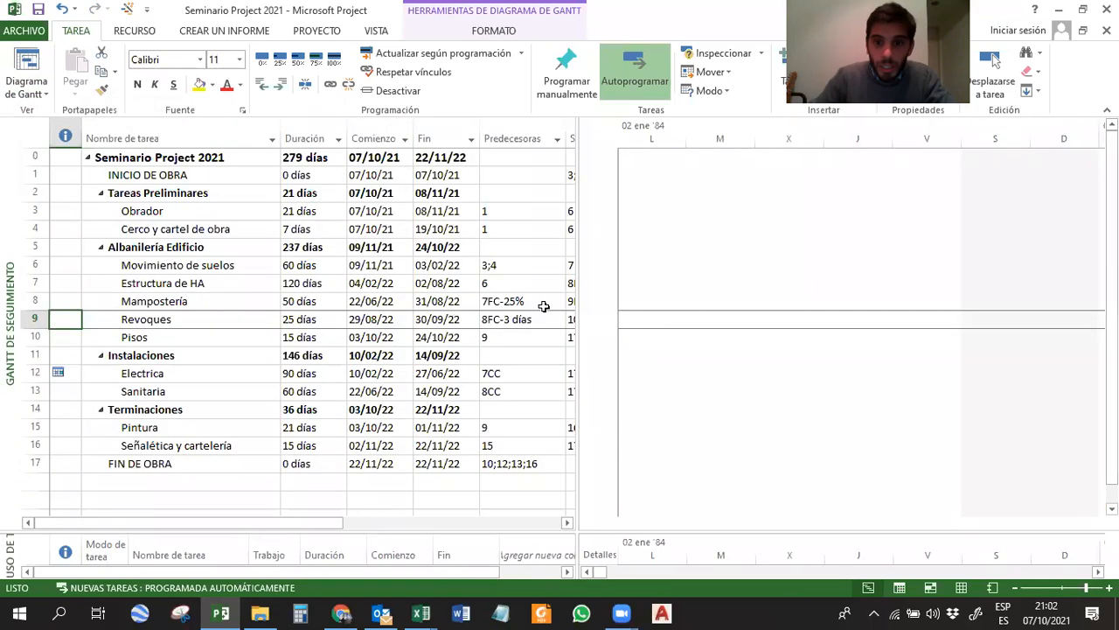
drag(585, 311, 461, 302)
right_click(722, 144)
click(740, 179)
click(514, 325)
click(580, 379)
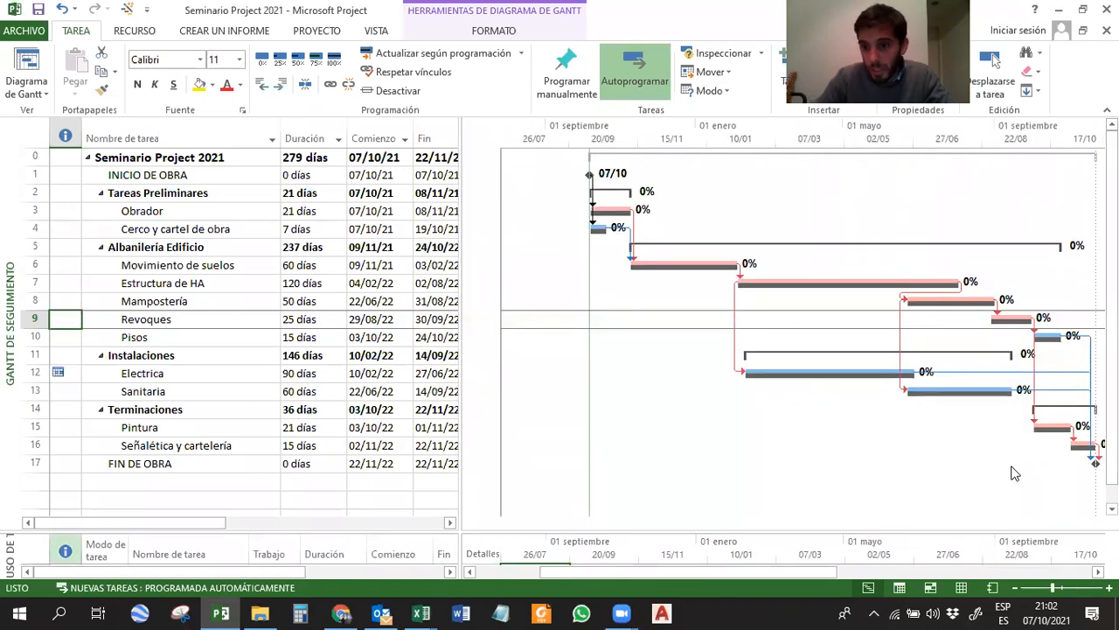
Examine the Obrador and Movimiento de suelos tracking bars against their baseline, and the duration of Movimiento de suelos.
click(615, 210)
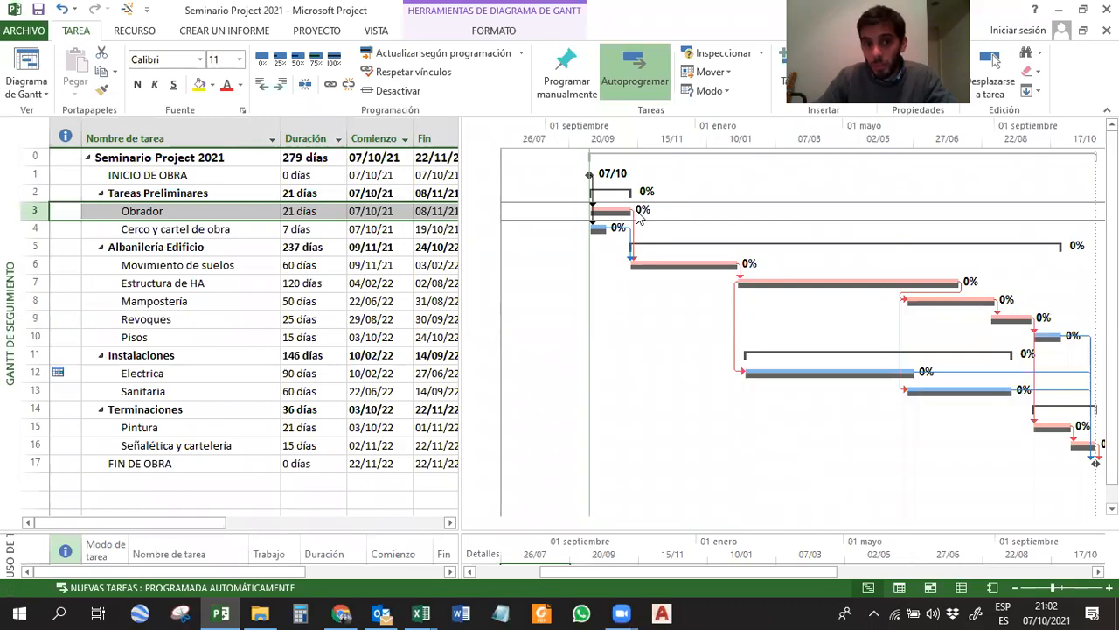
click(696, 262)
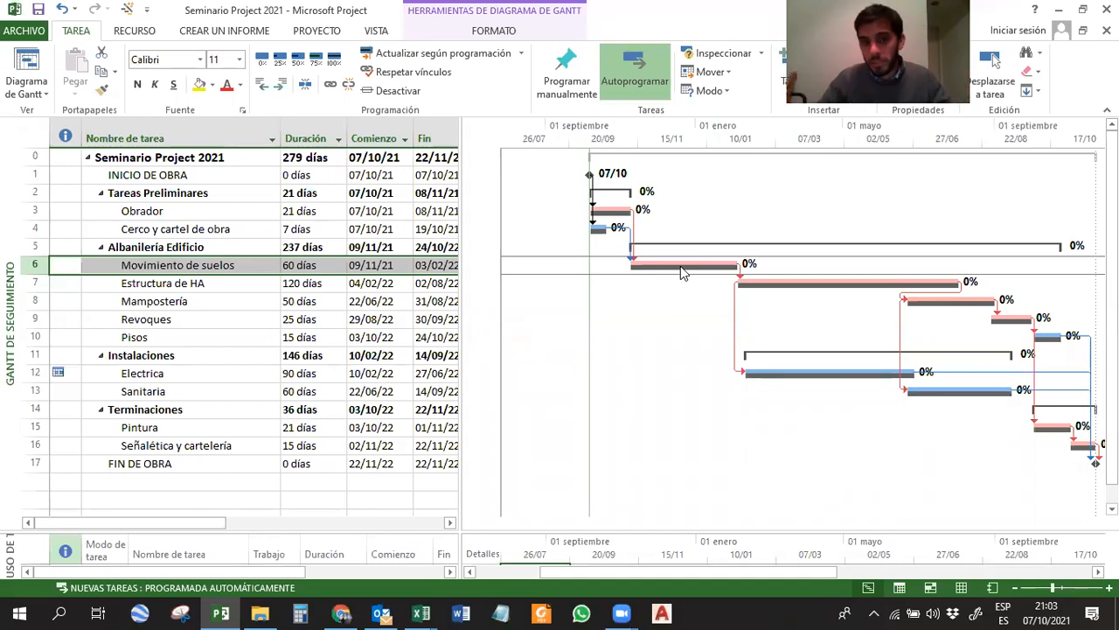
click(308, 265)
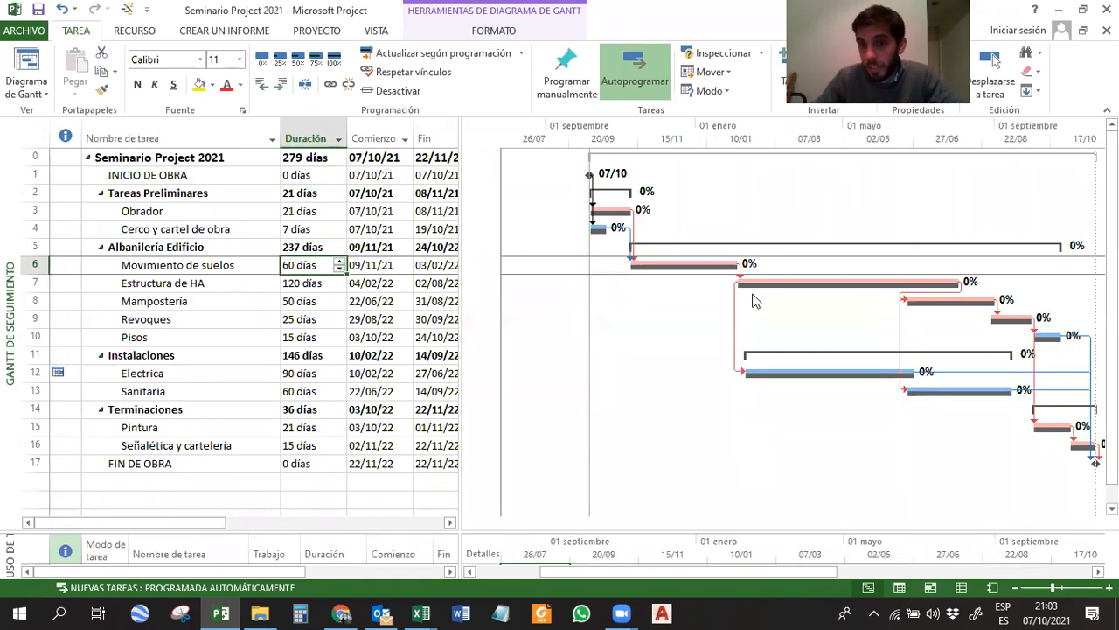
Format the Fecha de estado gridline of the chart as a solid dark green line.
right_click(635, 335)
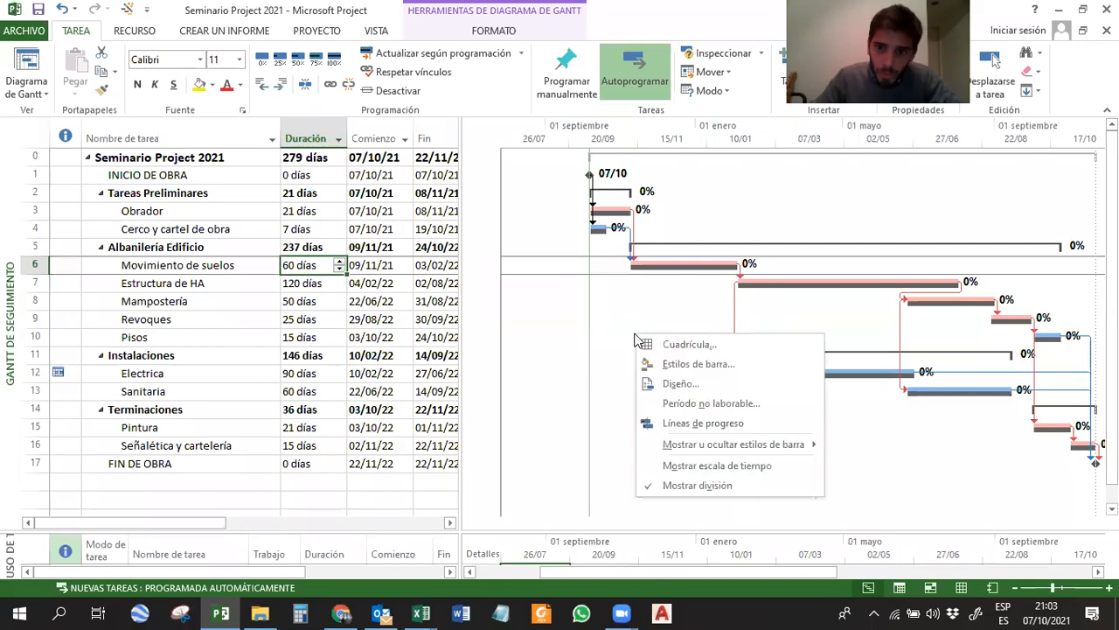
click(686, 345)
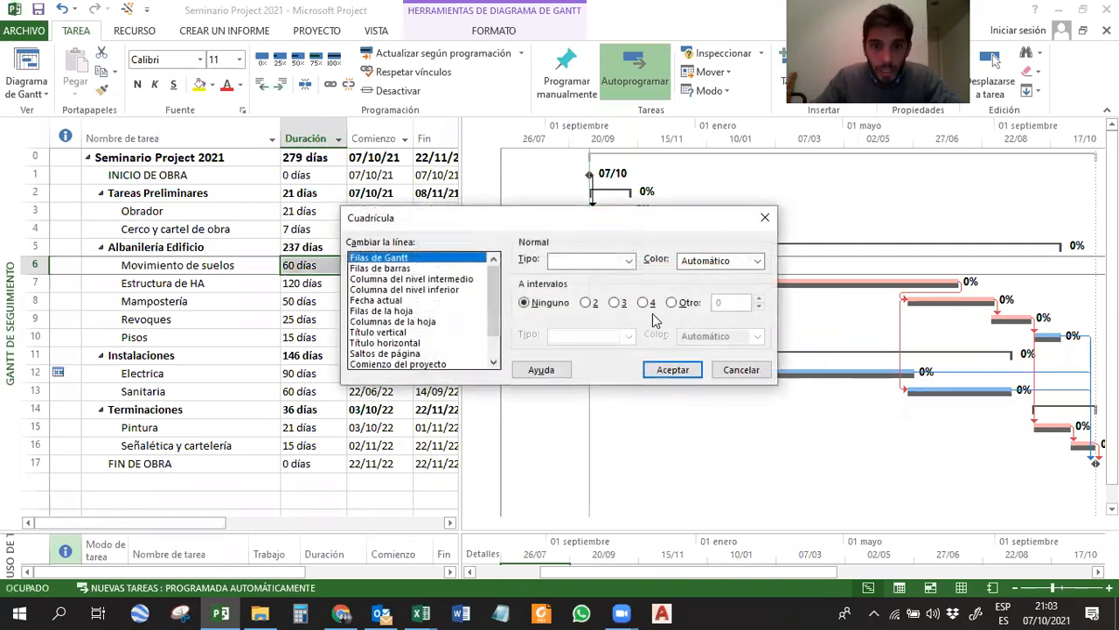
click(492, 330)
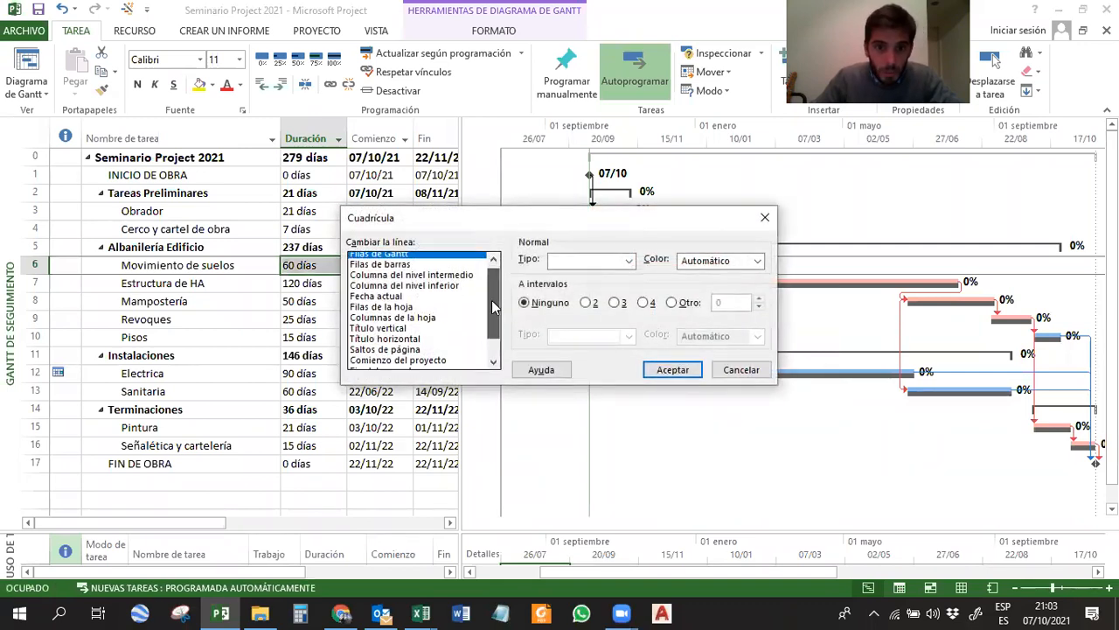
click(396, 353)
click(629, 261)
click(568, 273)
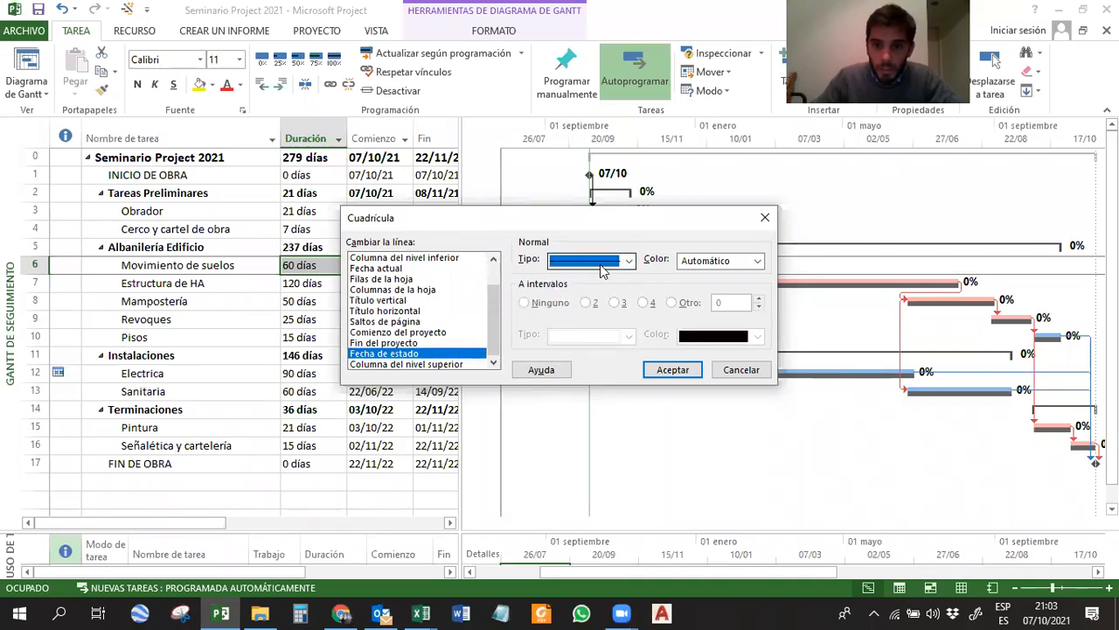
click(734, 260)
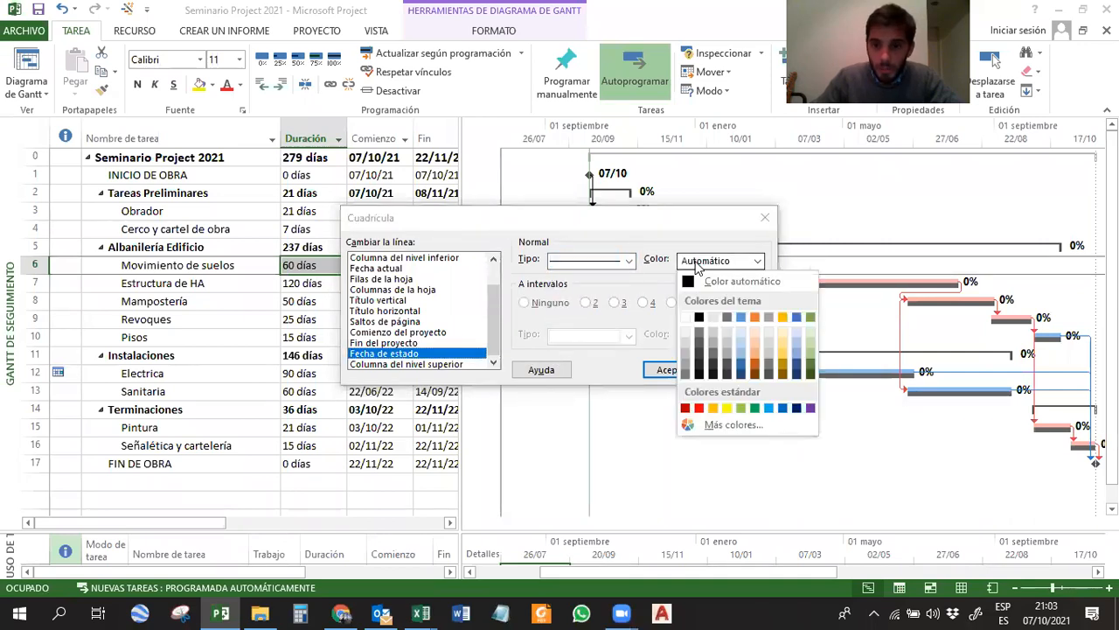
click(811, 368)
click(723, 260)
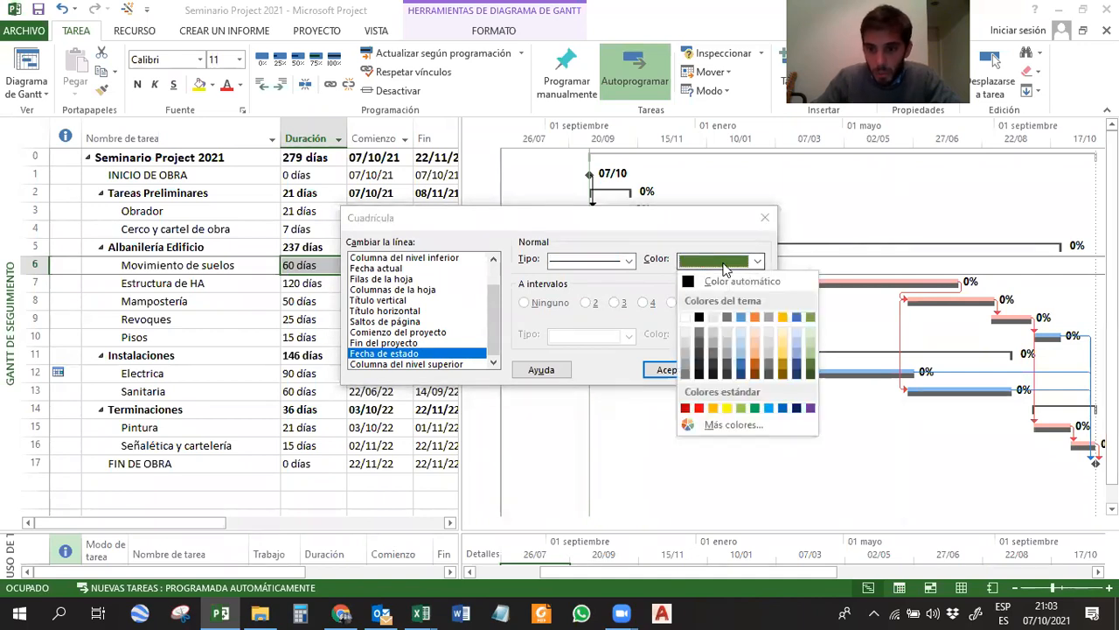
click(814, 367)
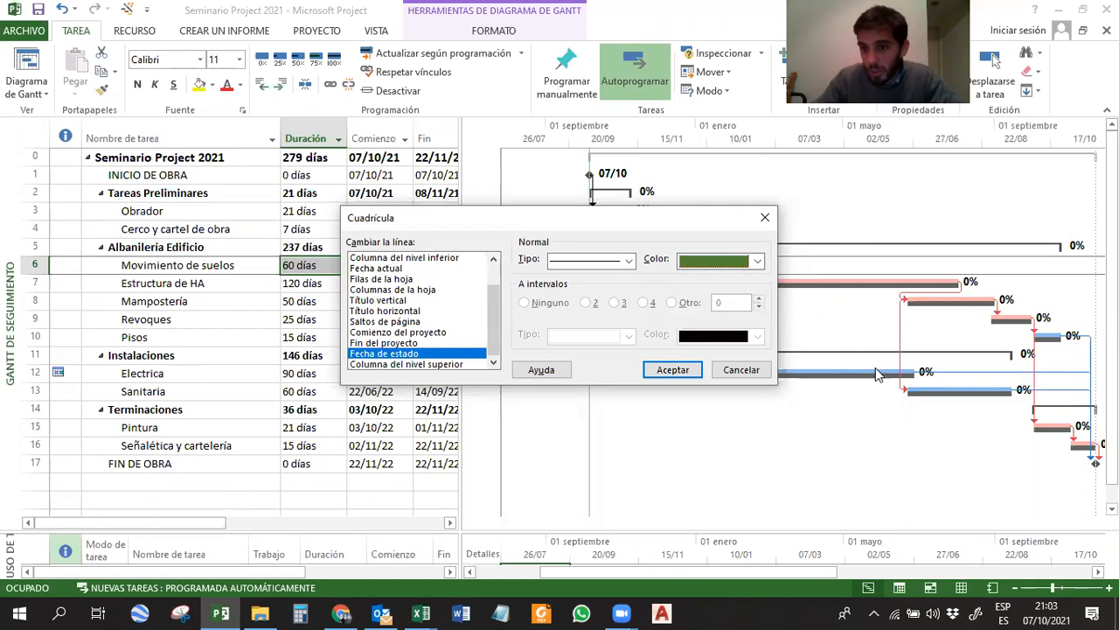
drag(670, 221, 668, 217)
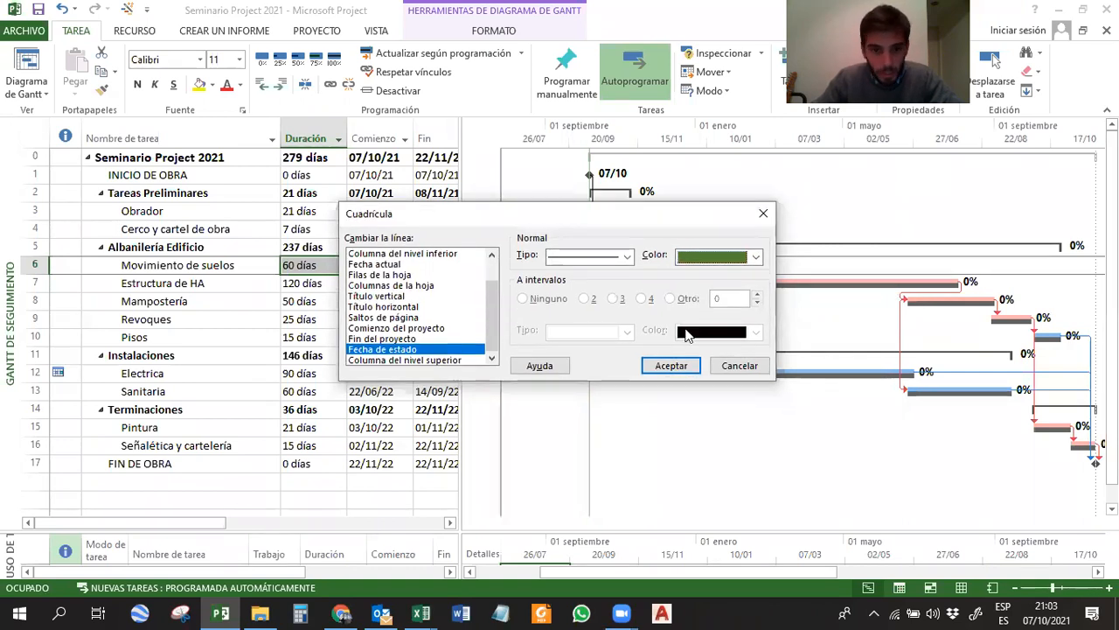
click(655, 365)
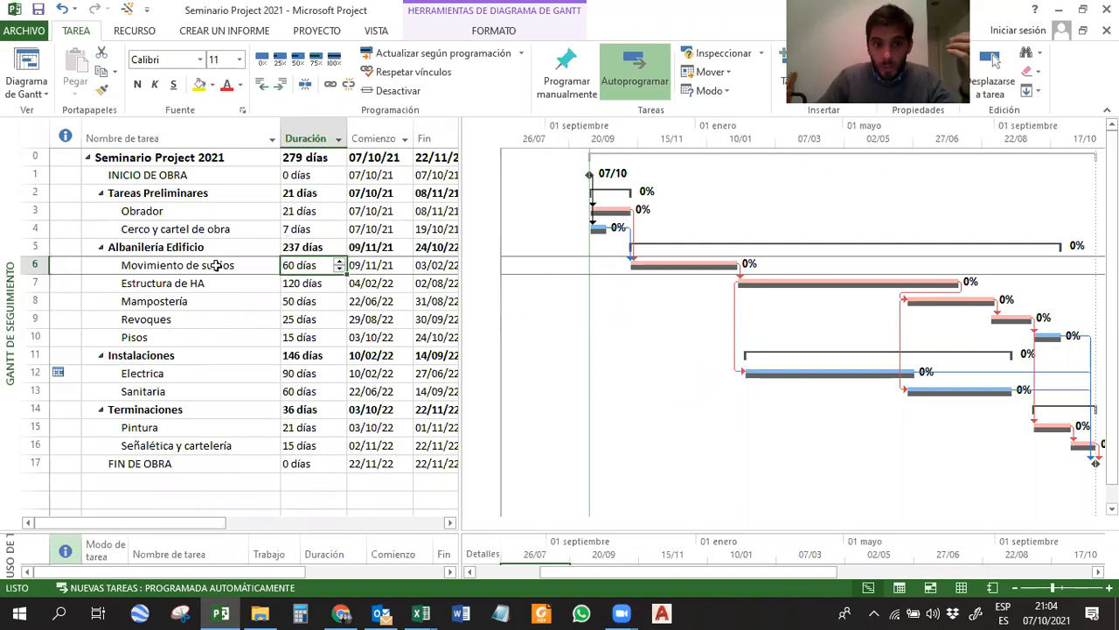
drag(220, 265, 305, 264)
drag(203, 282, 300, 283)
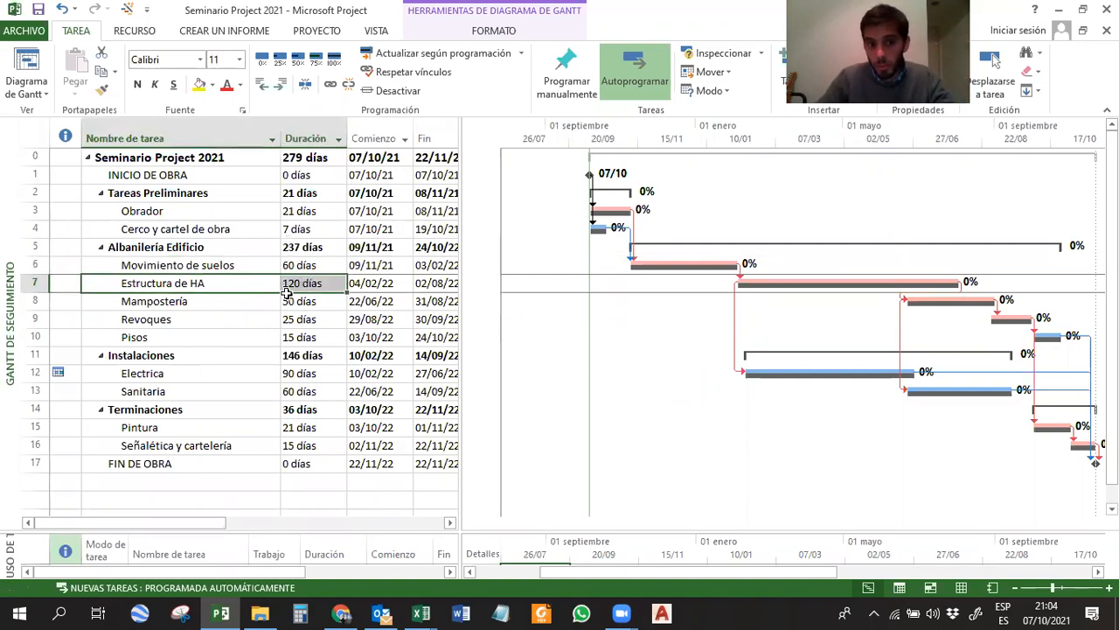
drag(199, 308, 299, 300)
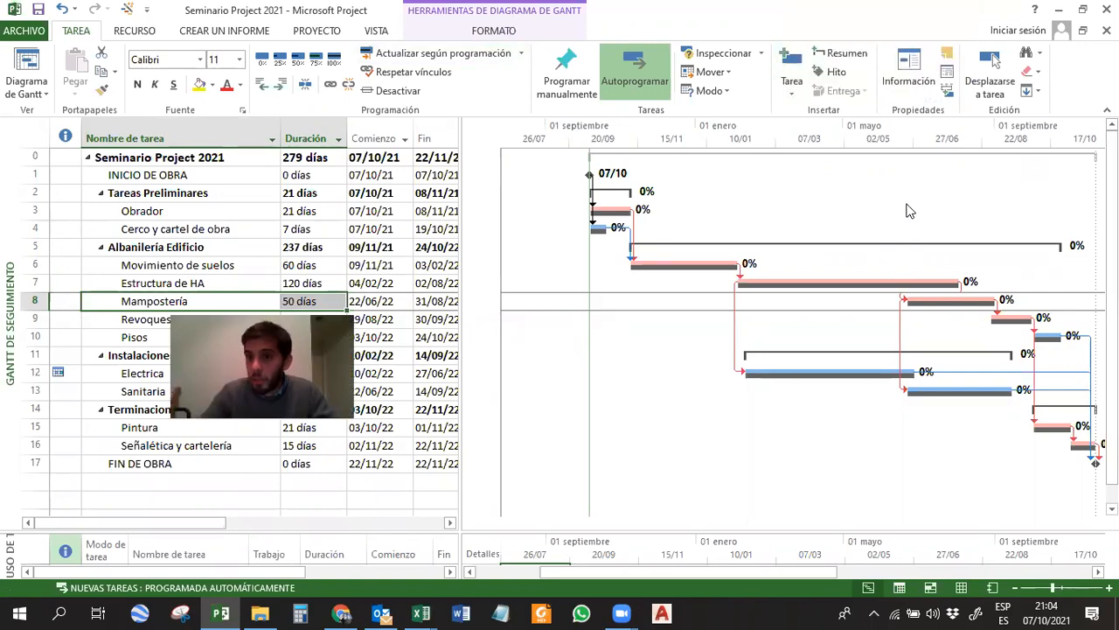
click(508, 39)
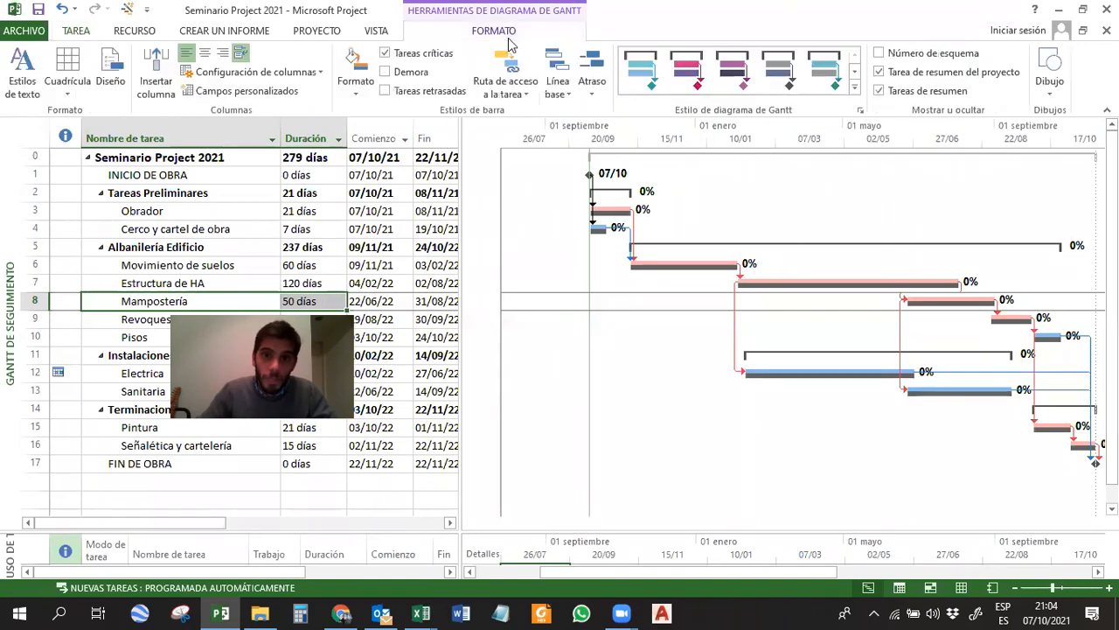
Check 27 April 2022 in the system calendar, set the project's status date to 27/04/22, and select the Movimiento de suelos task.
click(316, 32)
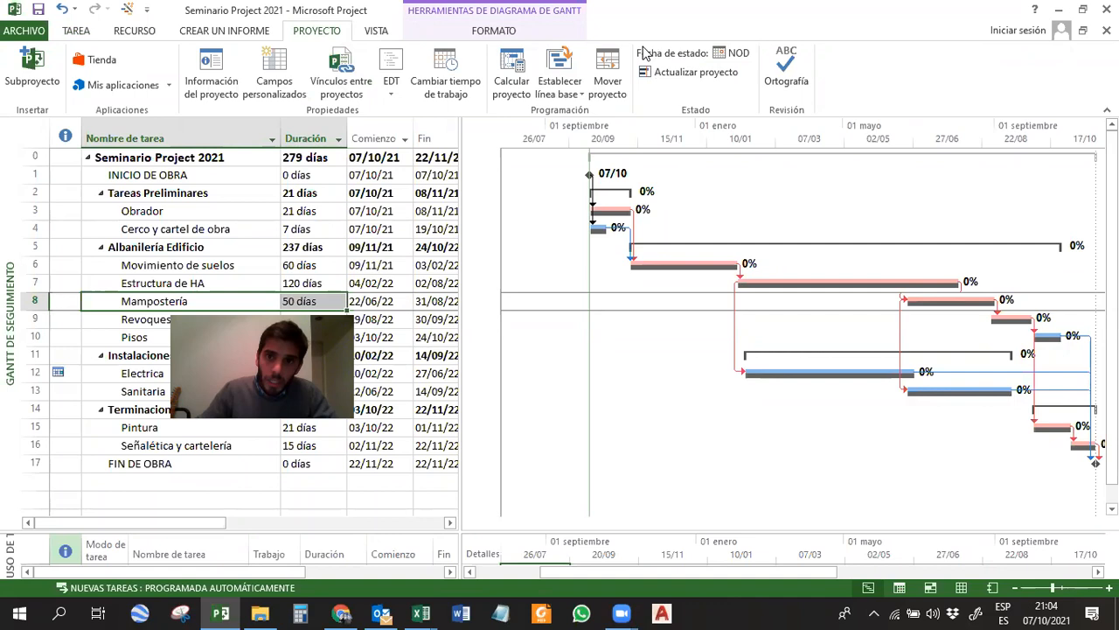
click(733, 54)
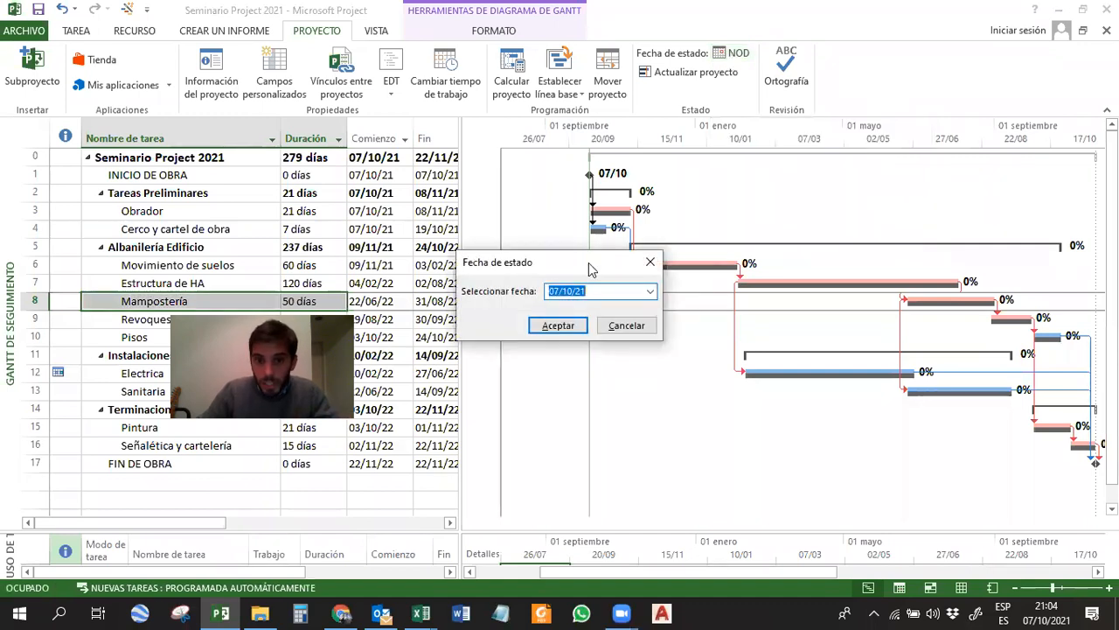
drag(597, 262, 601, 52)
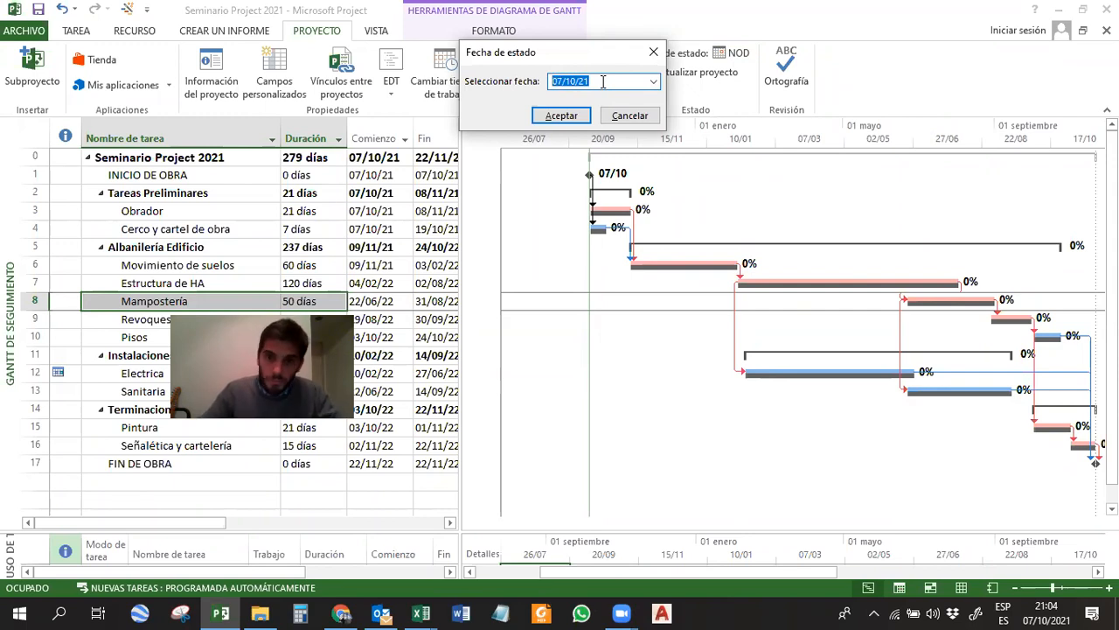
click(1045, 607)
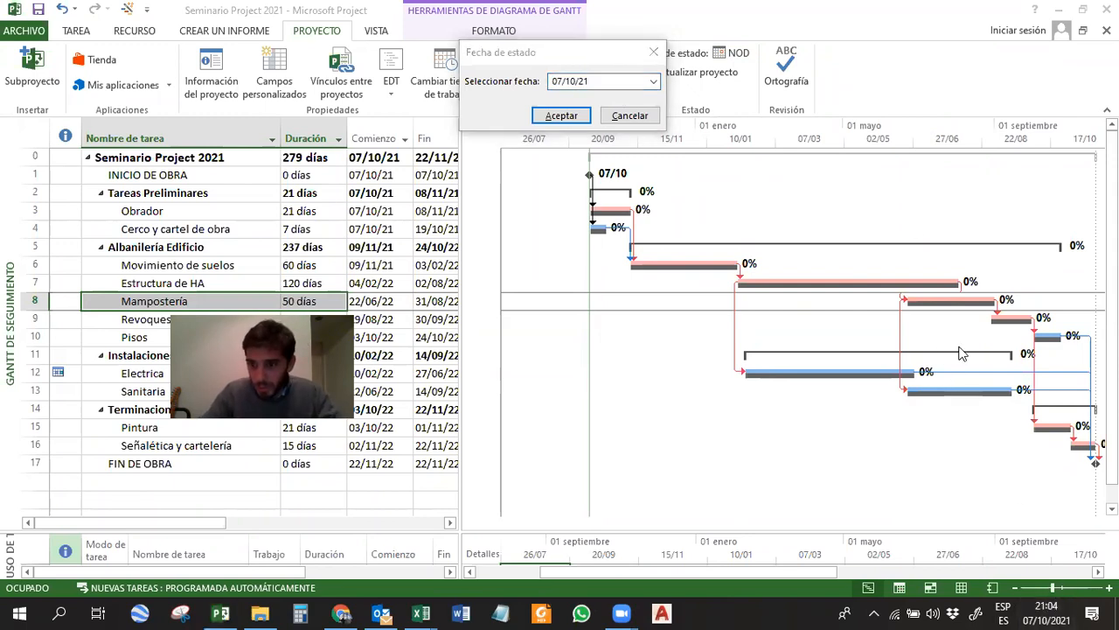
click(1052, 606)
scroll(971, 262, down, 6)
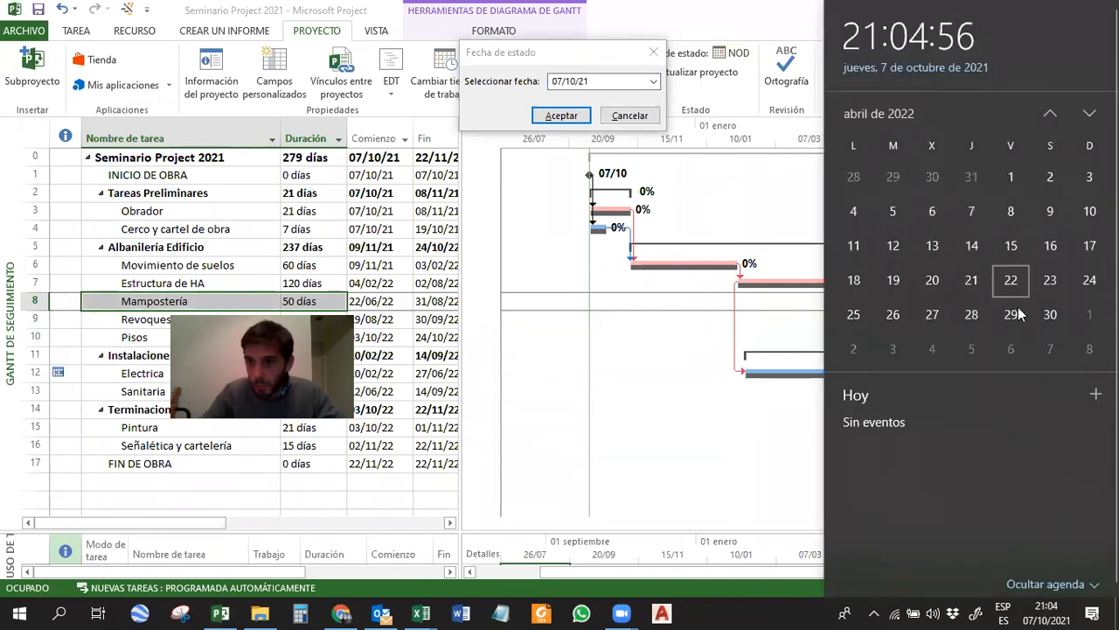
click(1013, 319)
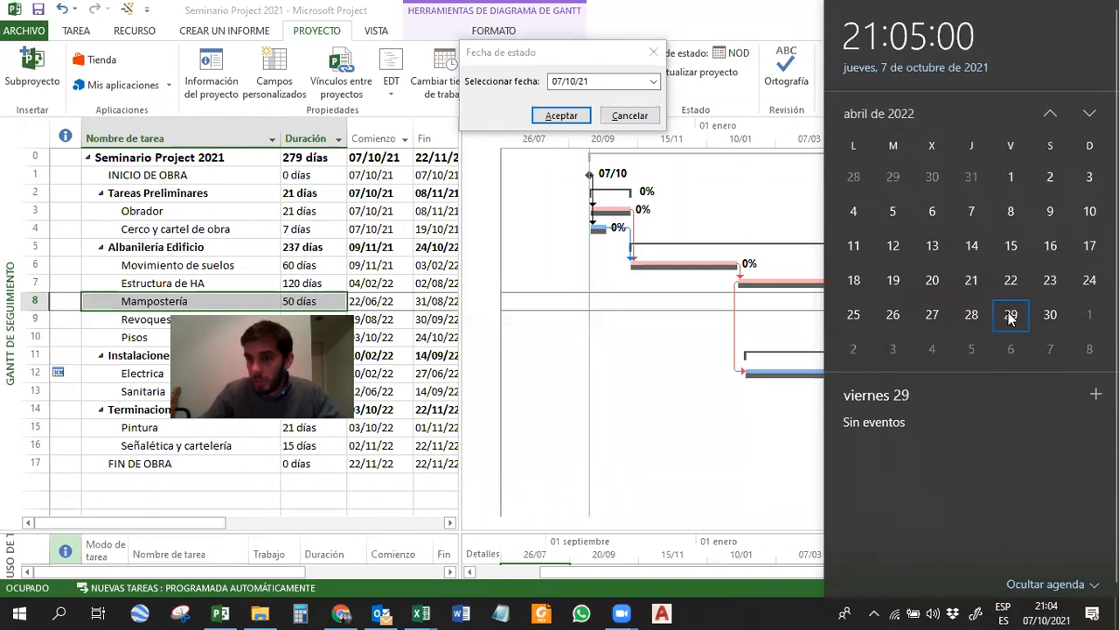
click(931, 312)
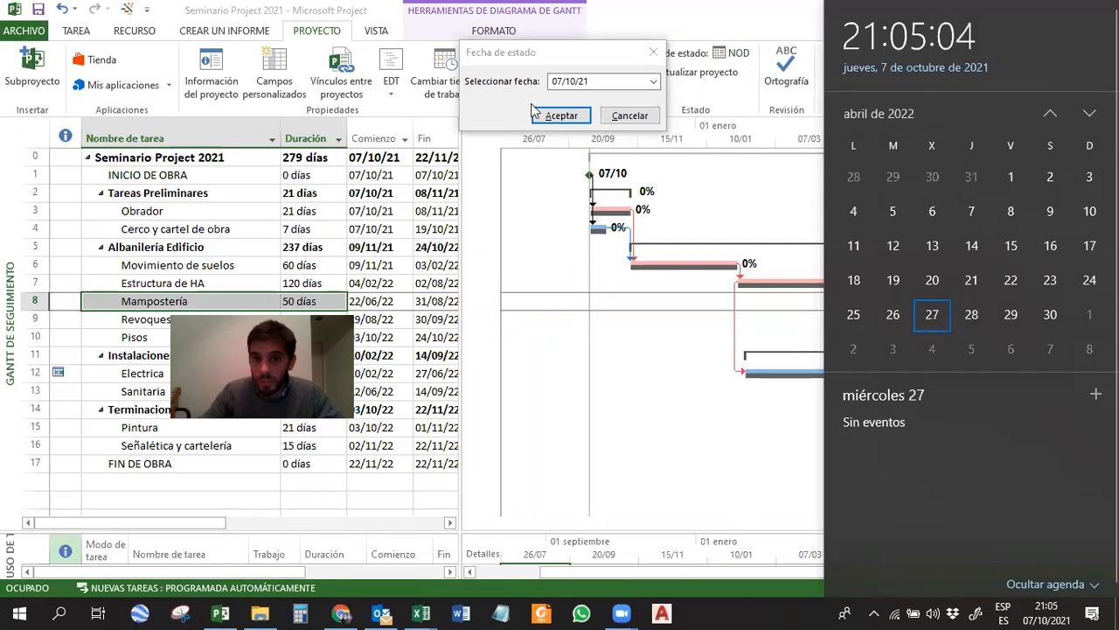
click(591, 81)
double_click(591, 81)
text(27/04)
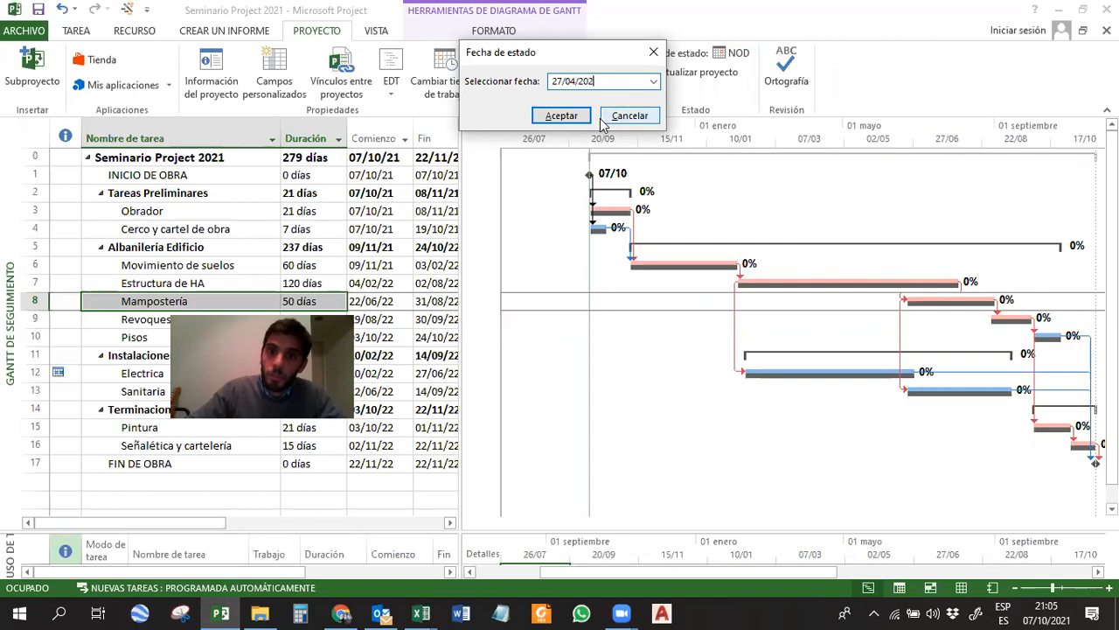
key(Return)
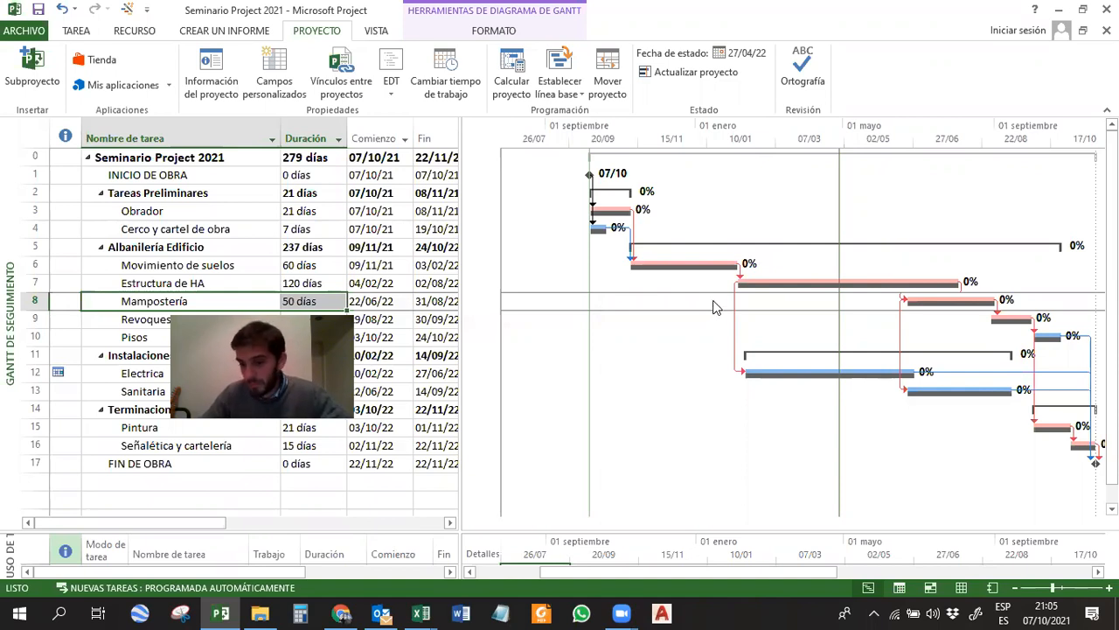
click(656, 261)
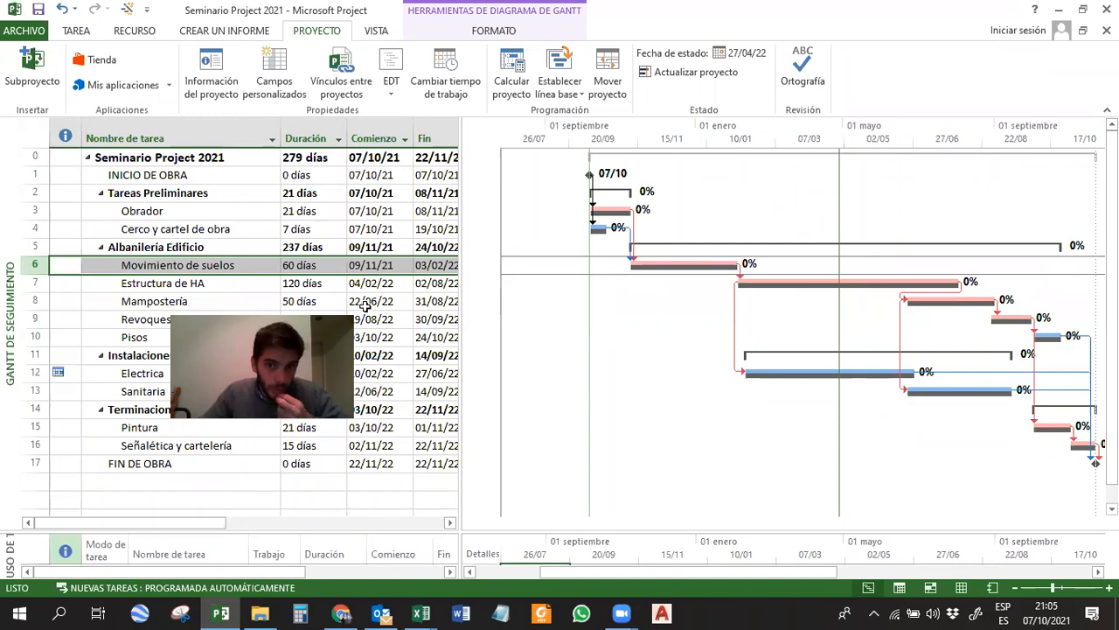
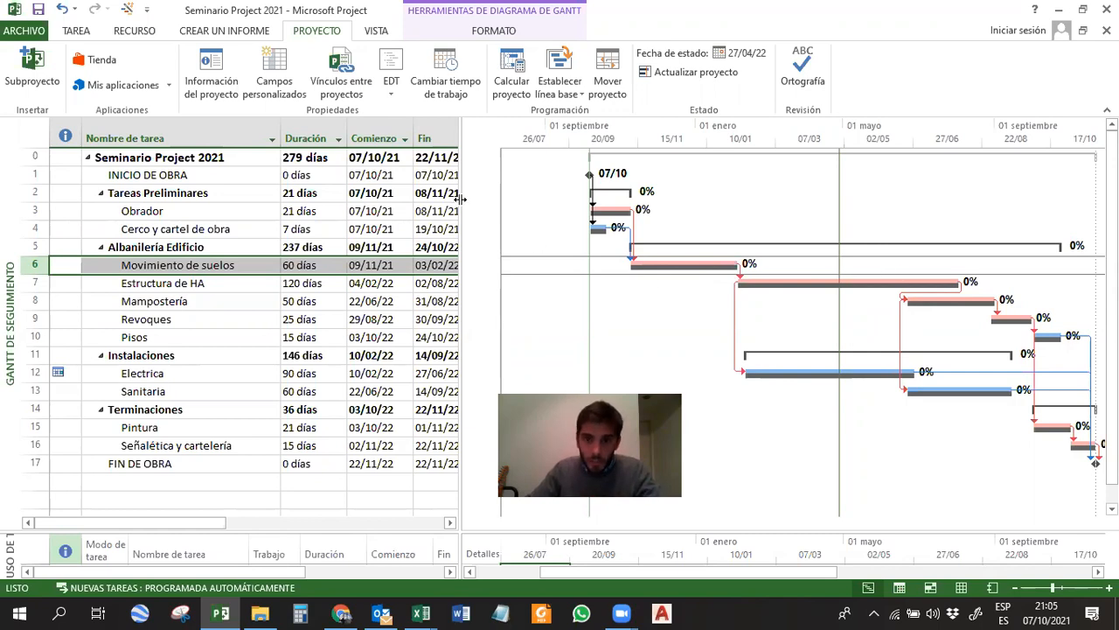
Widen the task table and insert a Comienzo real column before the Duración column.
drag(460, 200, 537, 200)
click(341, 138)
right_click(341, 138)
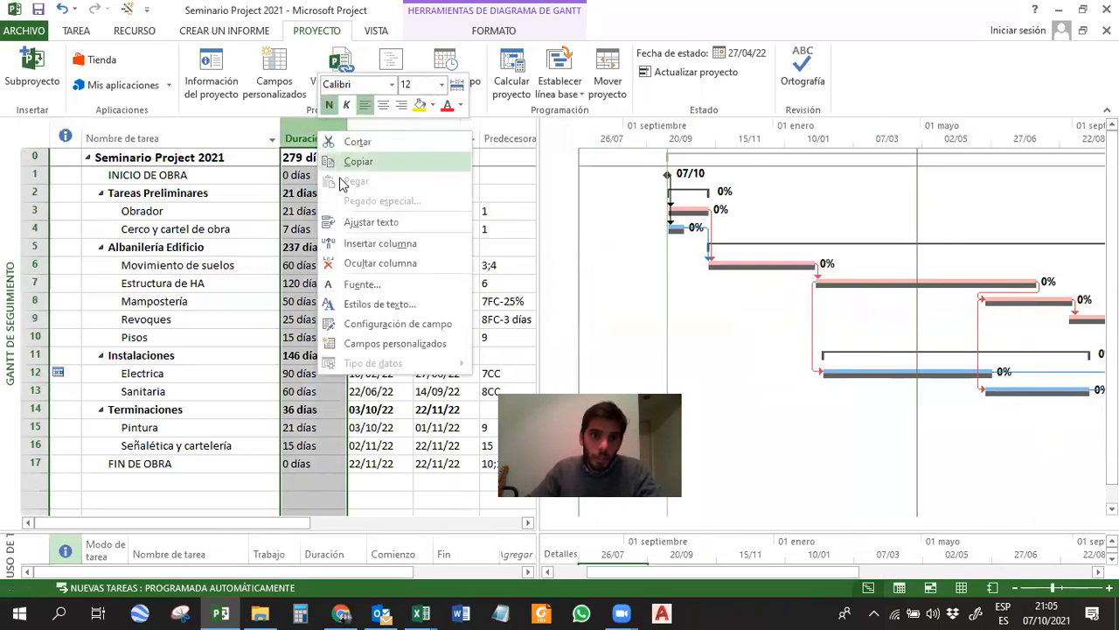
click(361, 243)
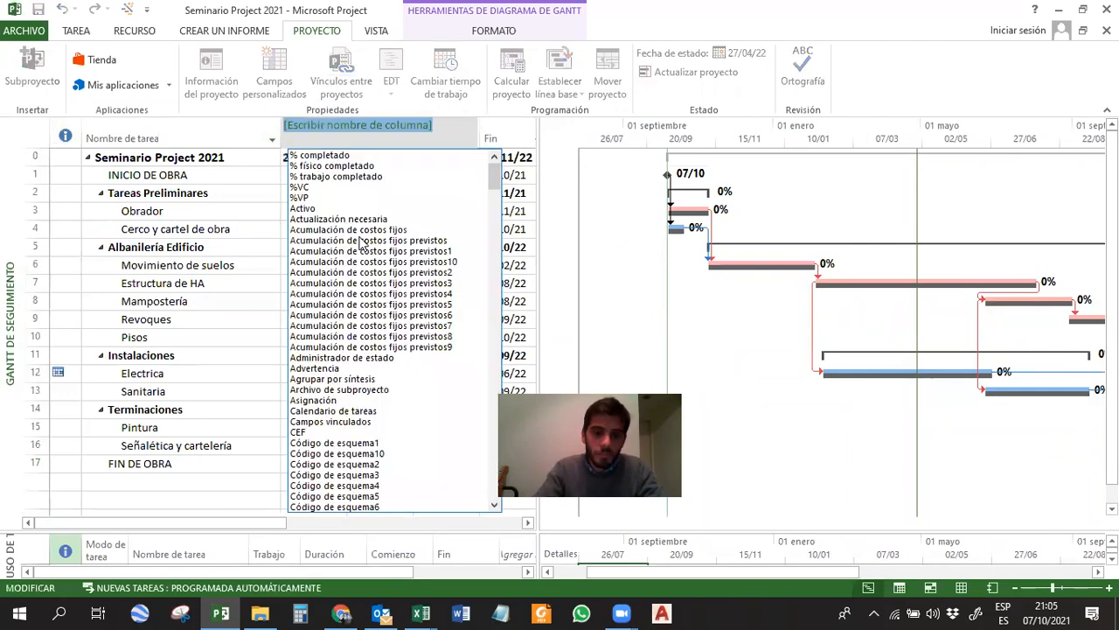
text(comienzo)
scroll(363, 248, down, 5)
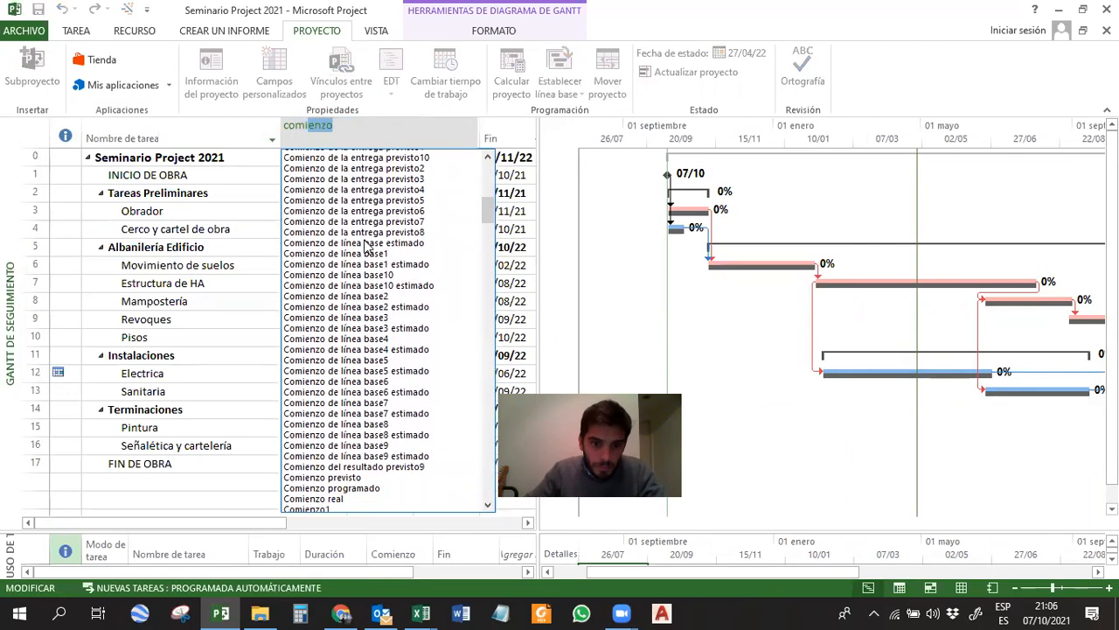
click(344, 402)
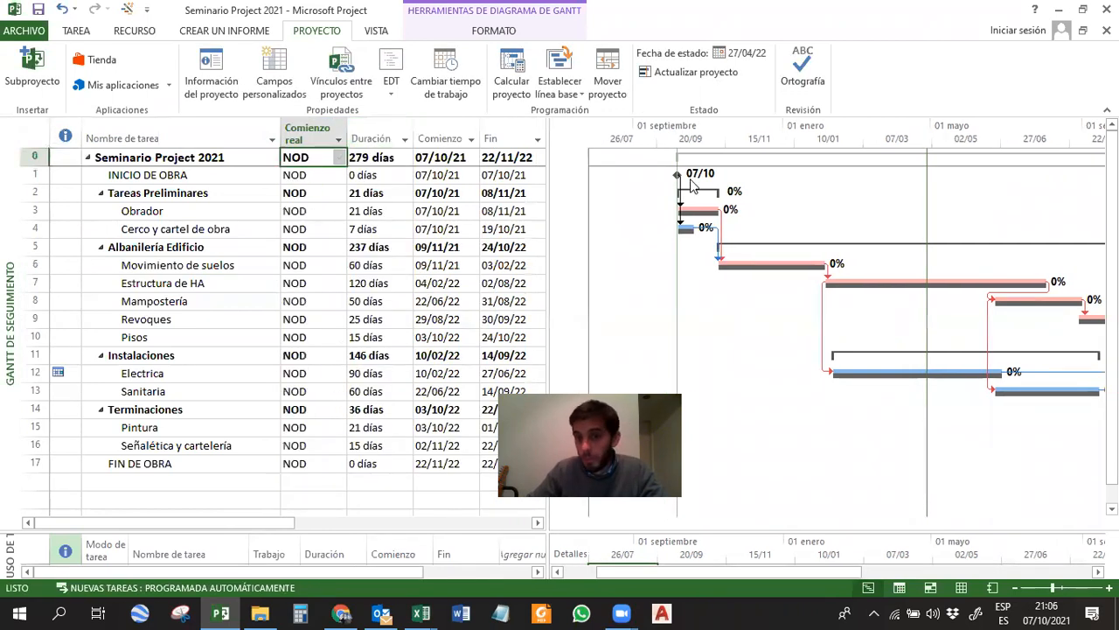
Insert a Duración restante column between Comienzo real and Duración.
click(372, 138)
right_click(365, 135)
click(422, 245)
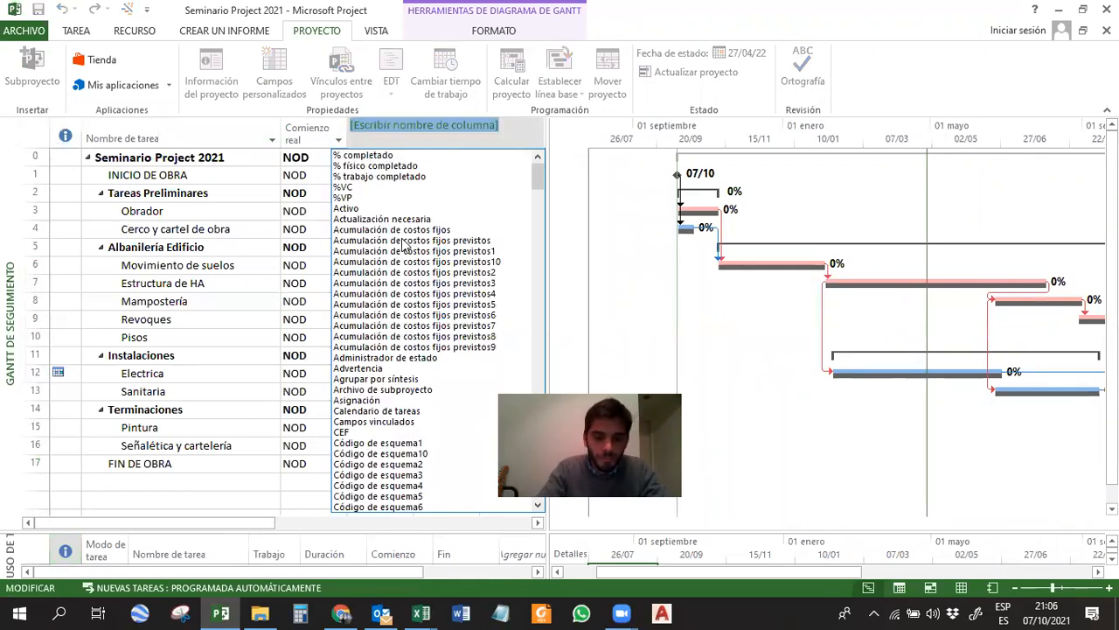
text(reanudar)
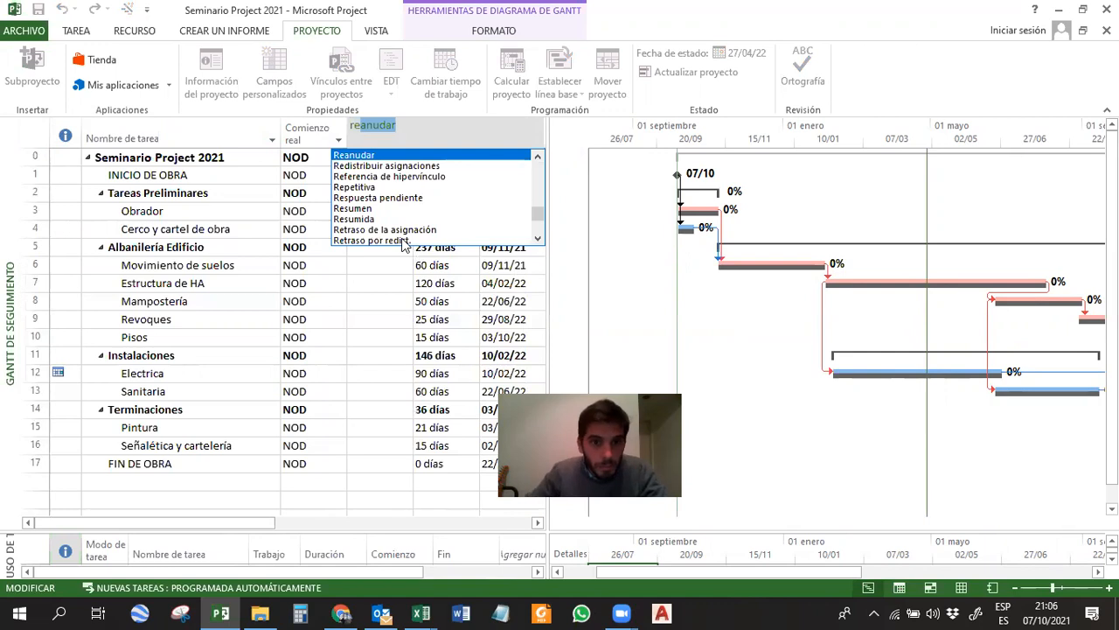
click(539, 238)
drag(415, 134, 305, 125)
text(duración)
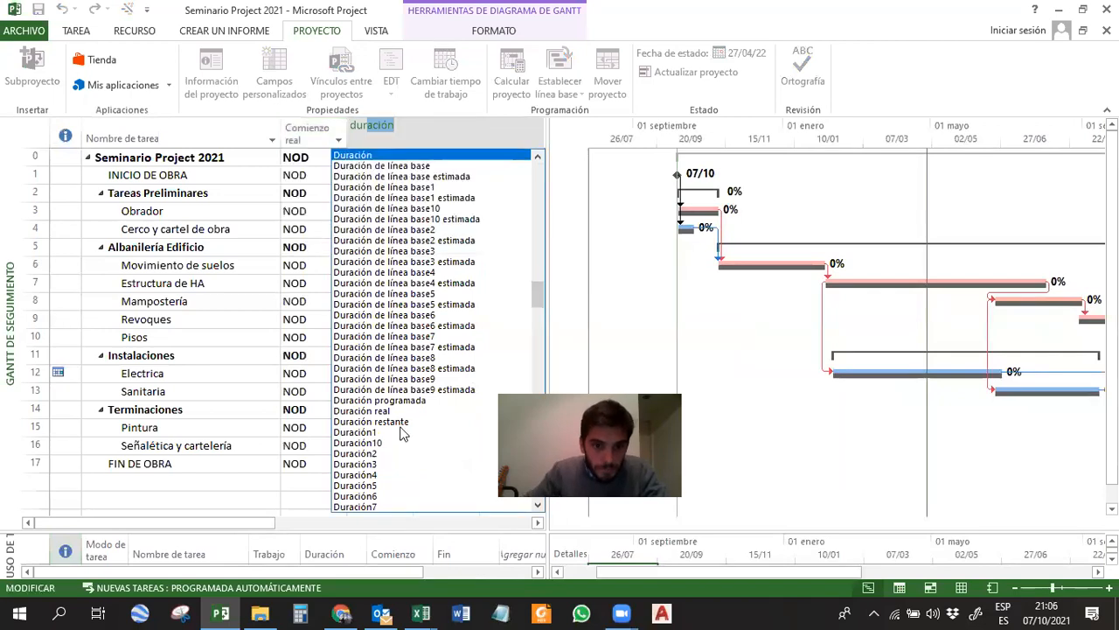
click(400, 422)
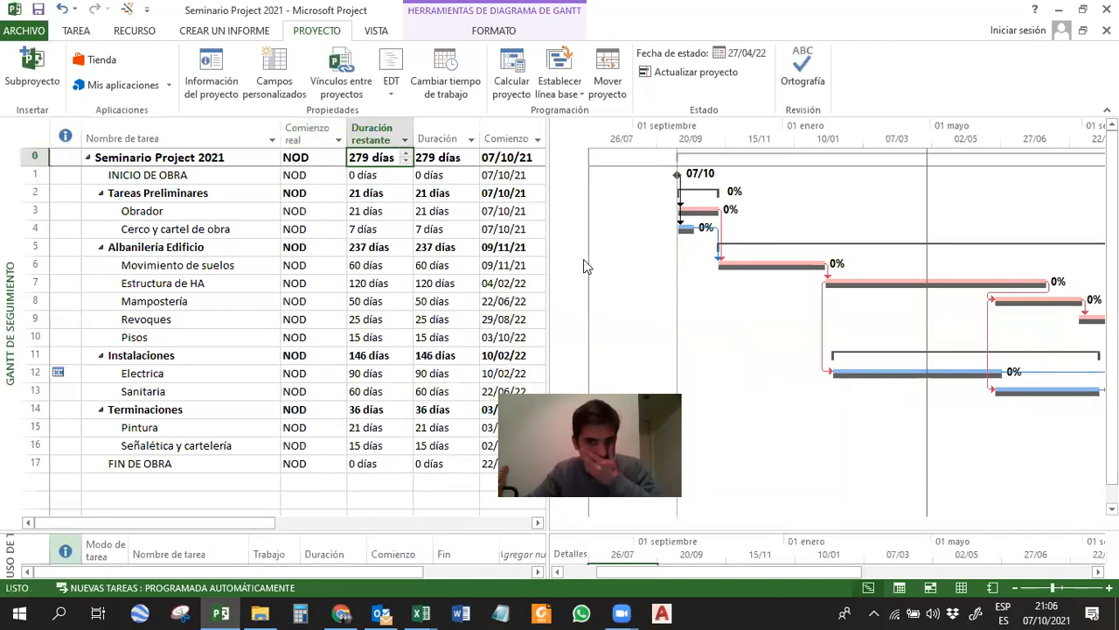
Widen the table to show the Fin column and update the Obrador task's progress as scheduled.
click(704, 208)
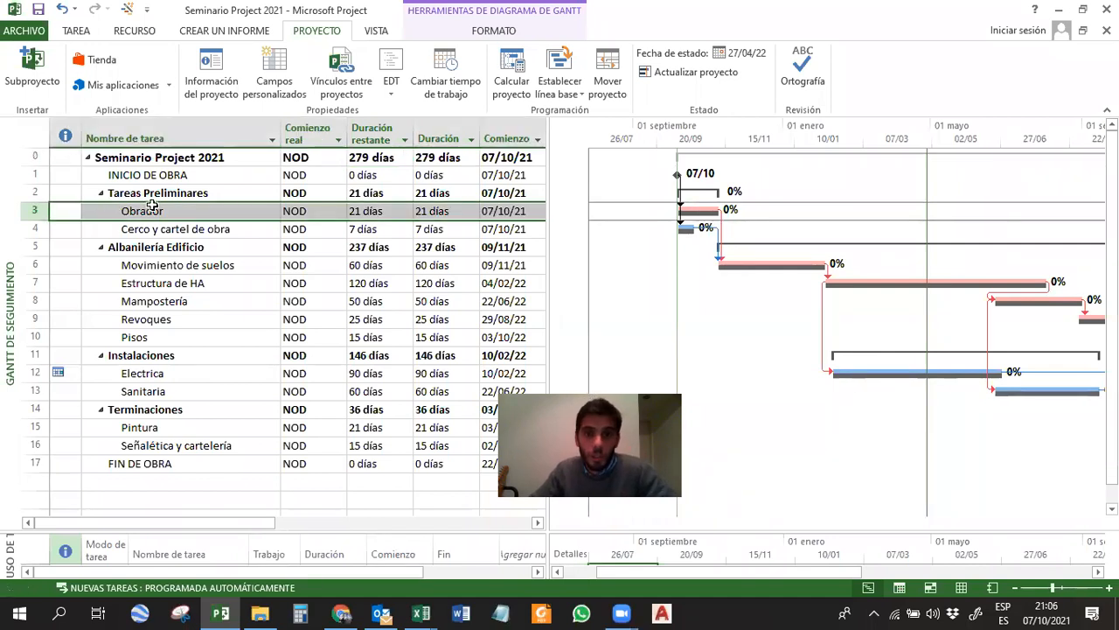
drag(549, 199, 645, 200)
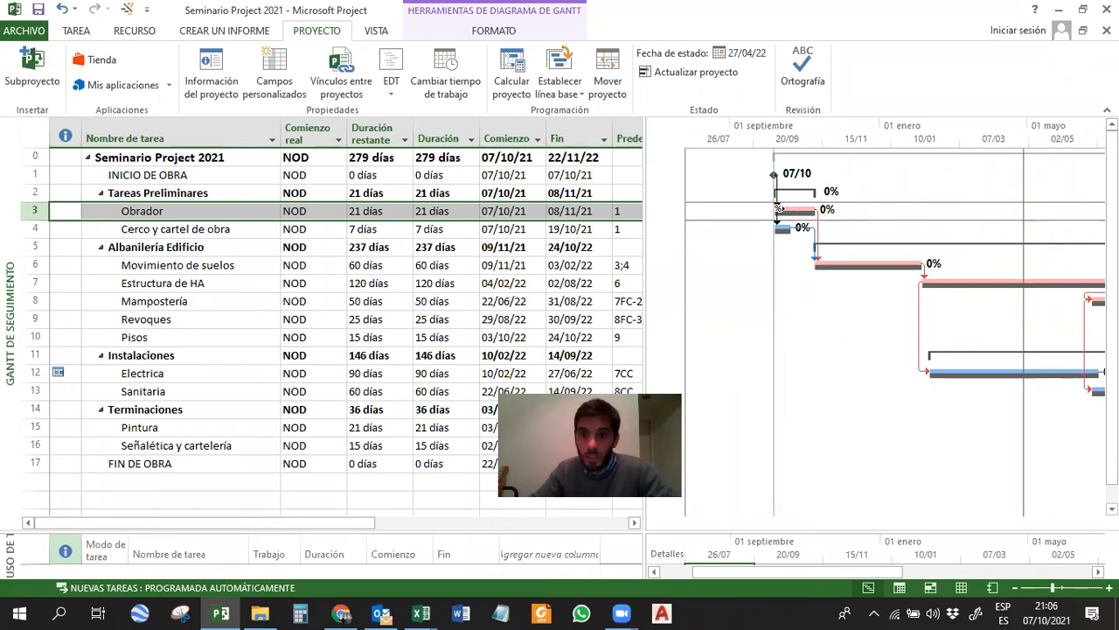
click(498, 211)
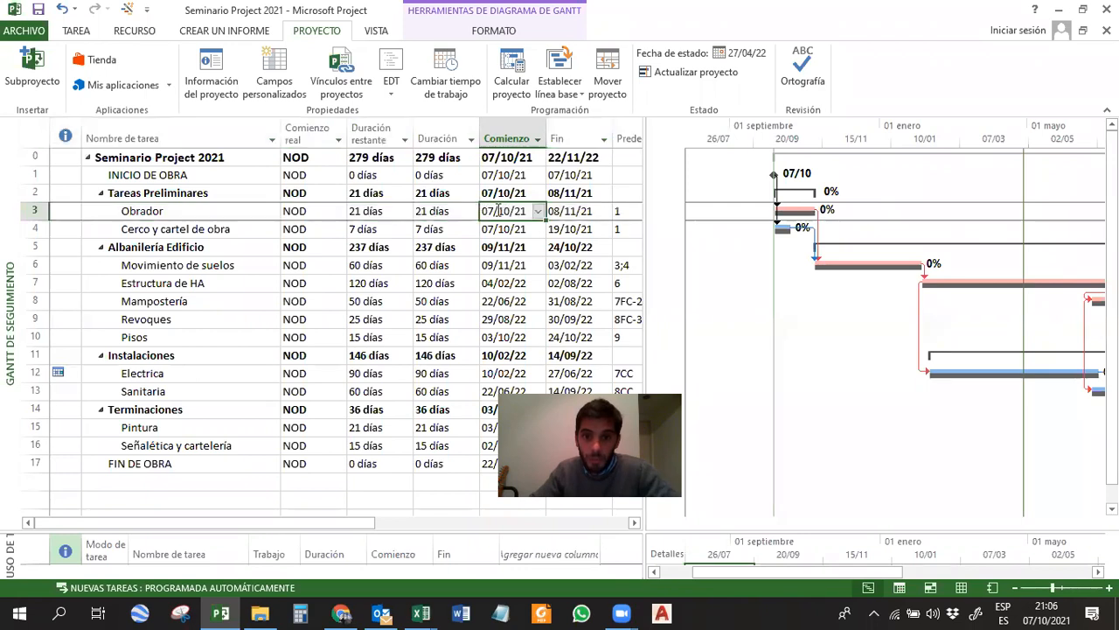
click(572, 210)
click(75, 31)
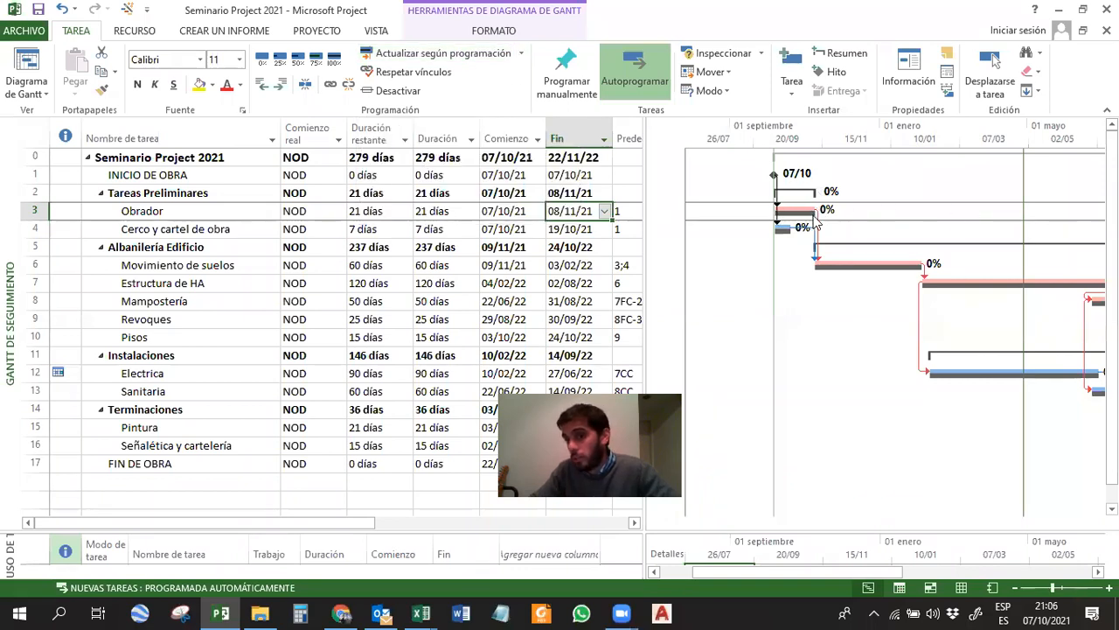
click(405, 55)
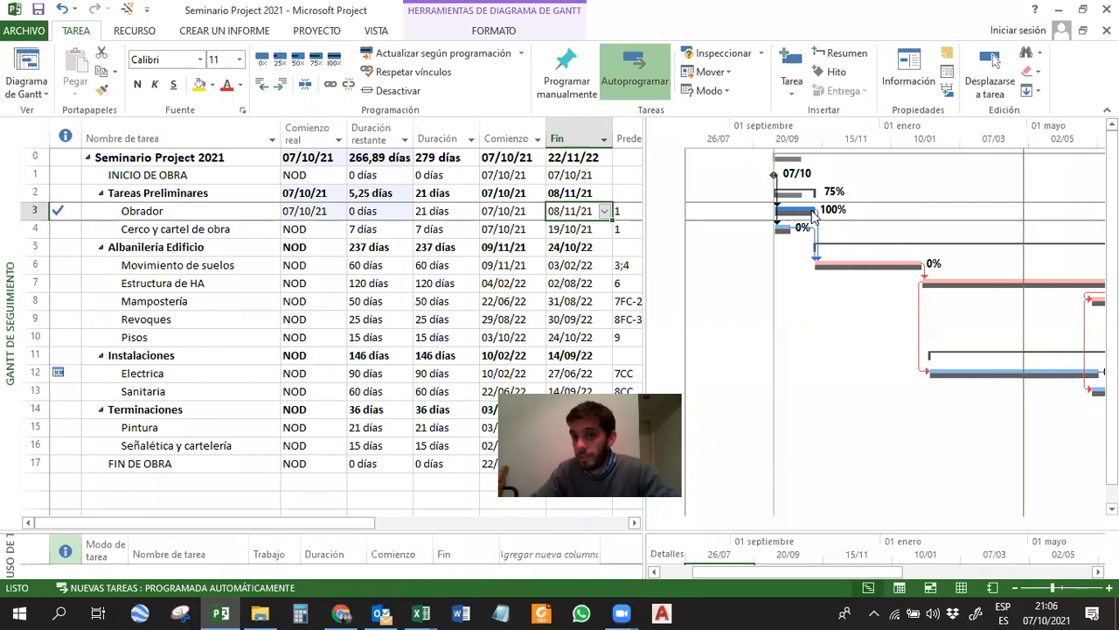
Update the progress of the Cerco y cartel de obra task as scheduled.
click(297, 193)
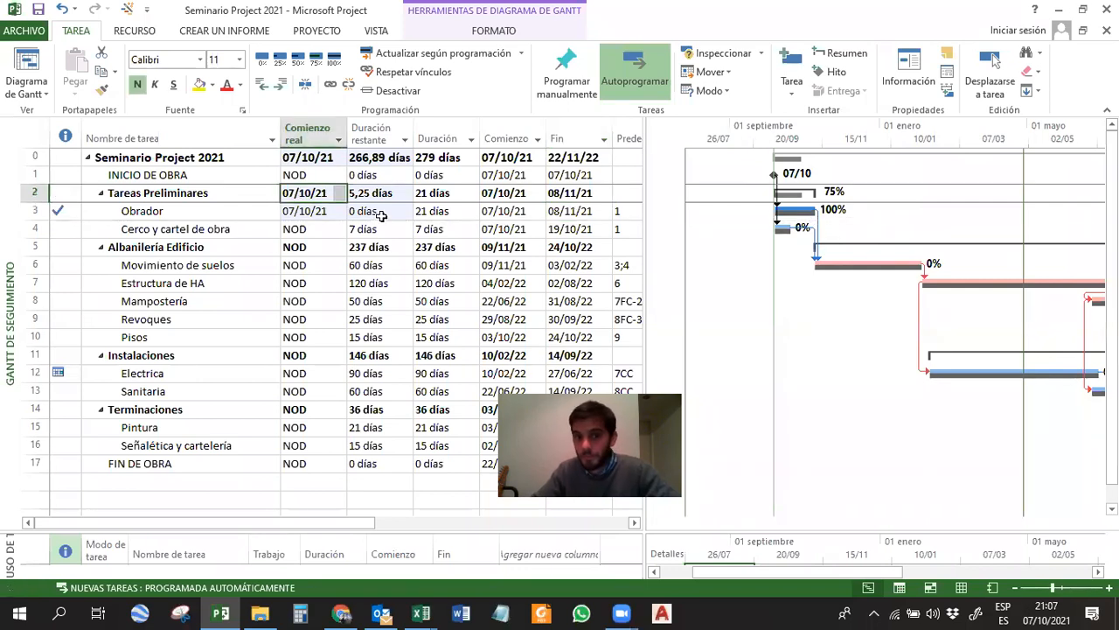
click(304, 212)
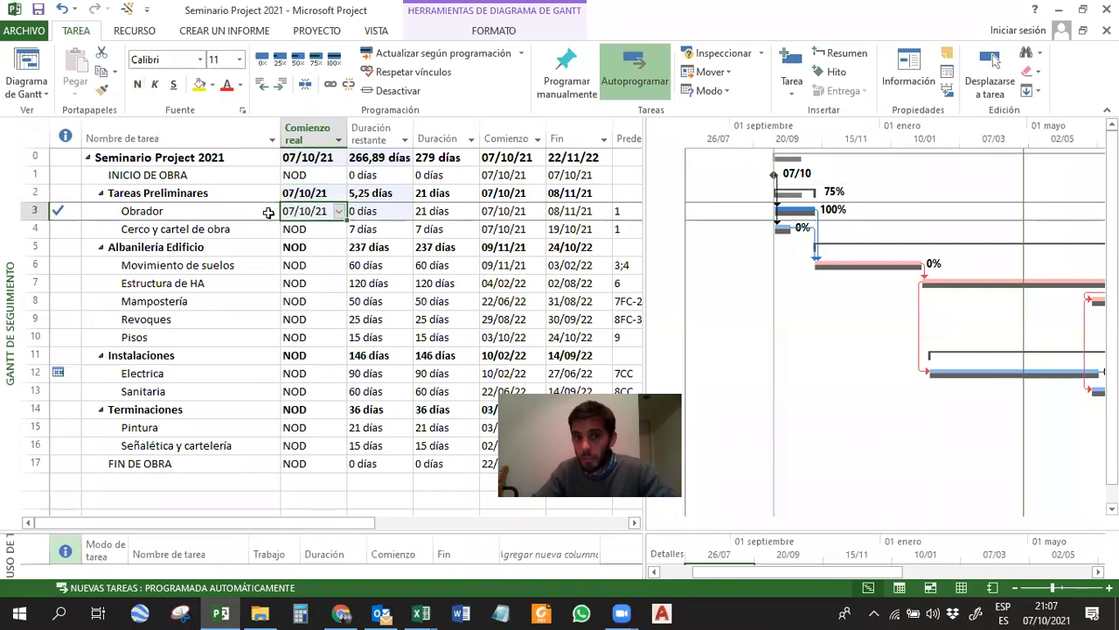
click(781, 227)
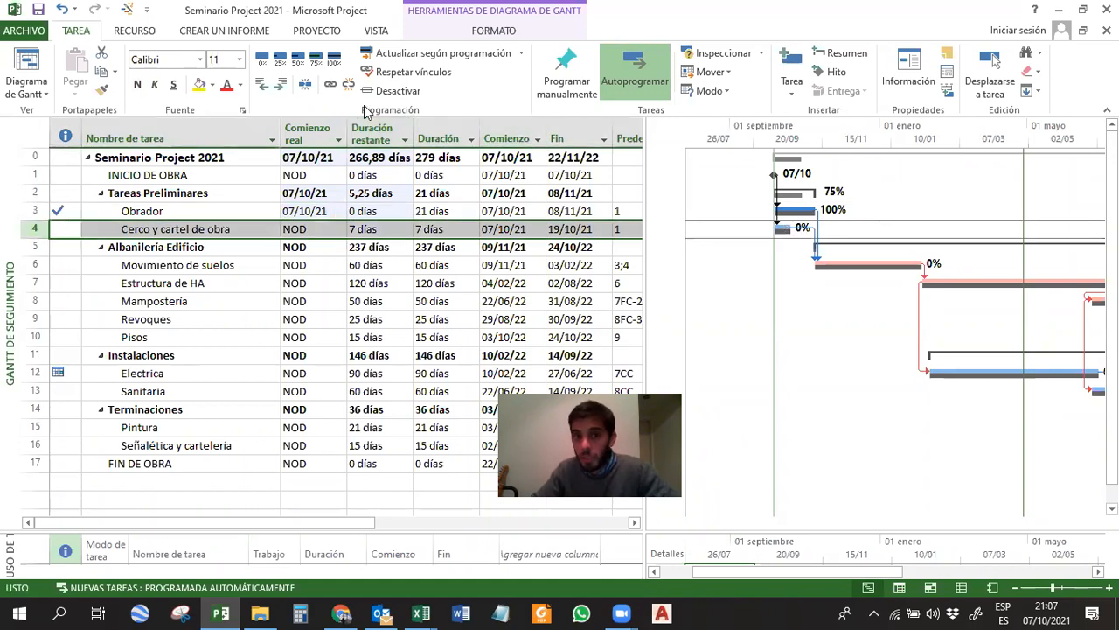
click(419, 59)
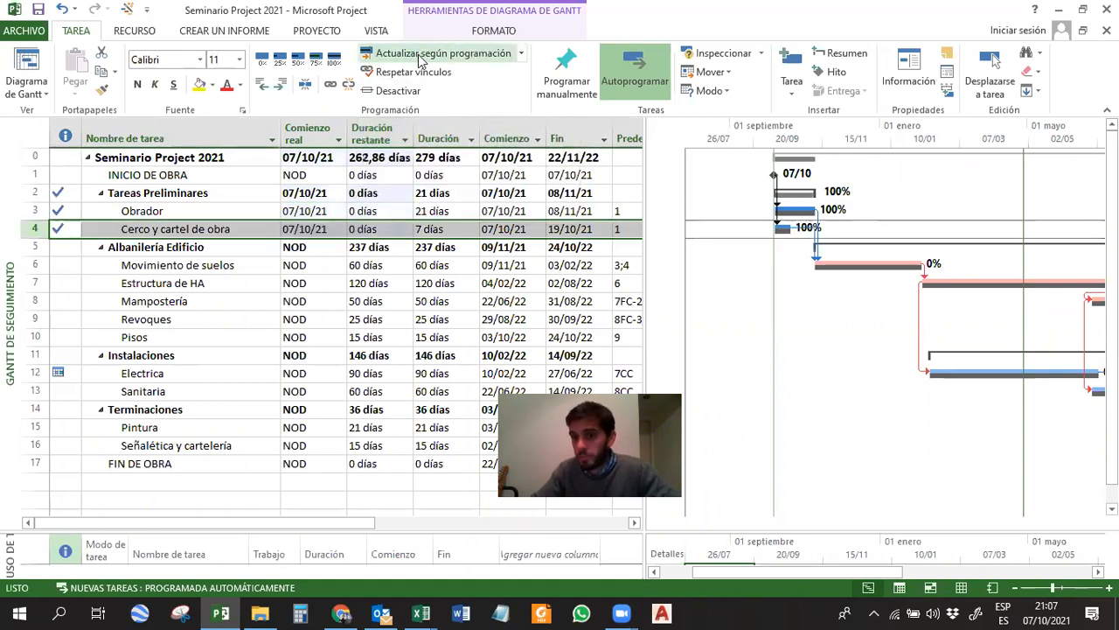
Set the actual start of the Movimiento de suelos task to 11/11/2021.
click(857, 263)
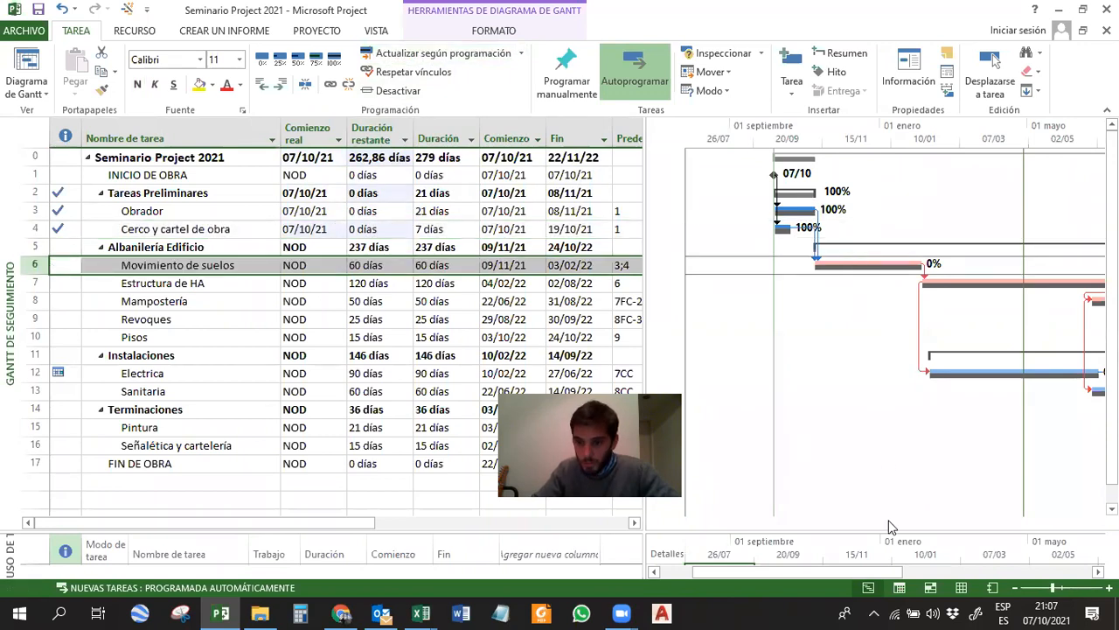
click(894, 571)
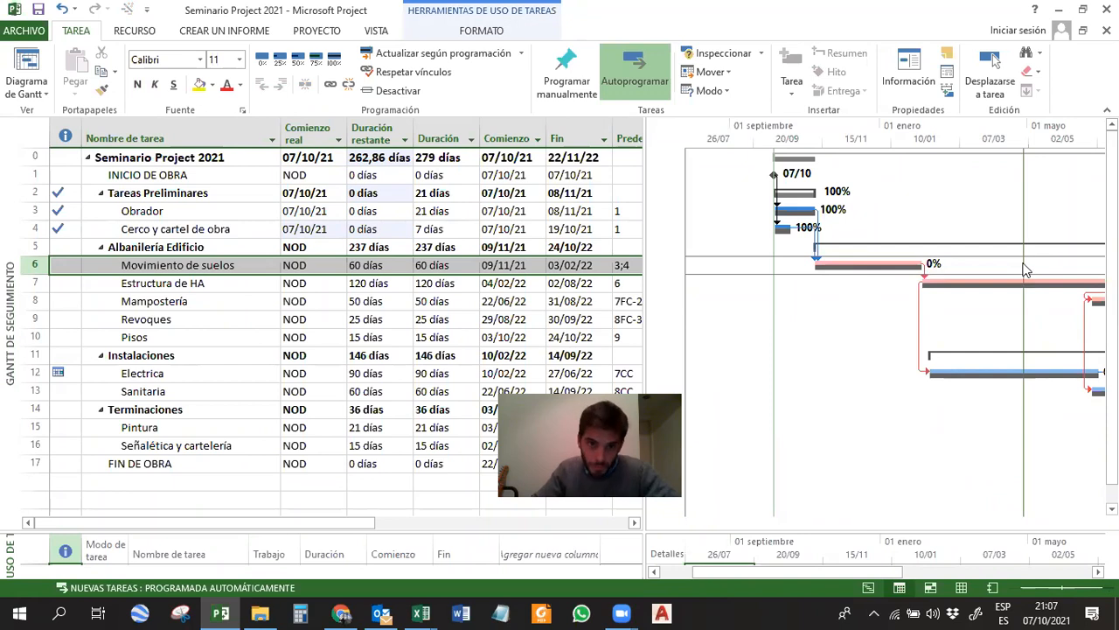
click(863, 262)
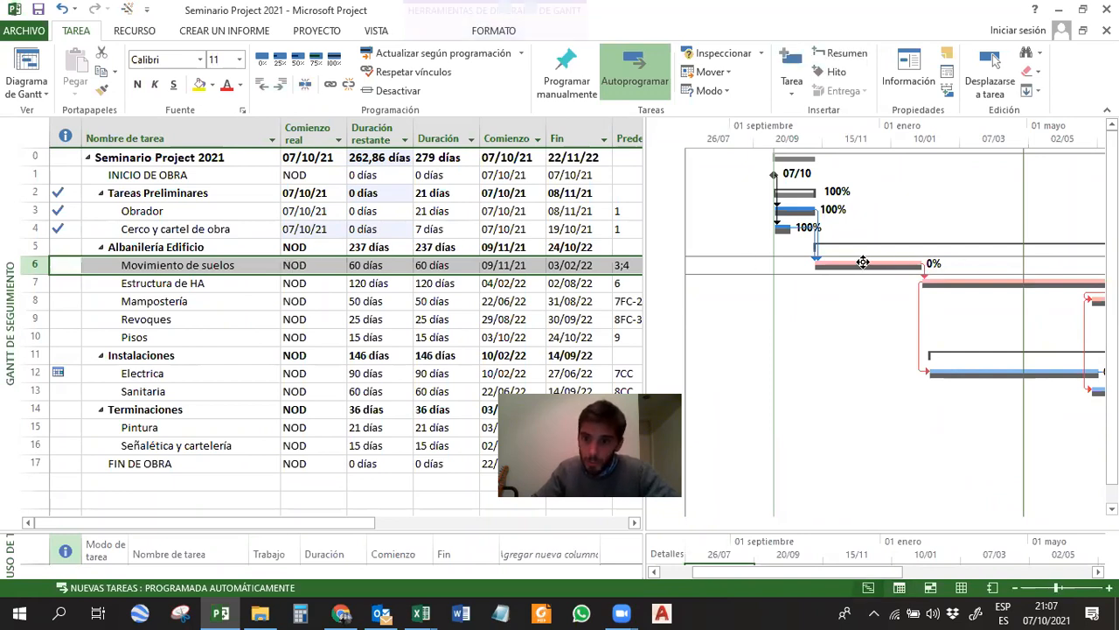
click(302, 267)
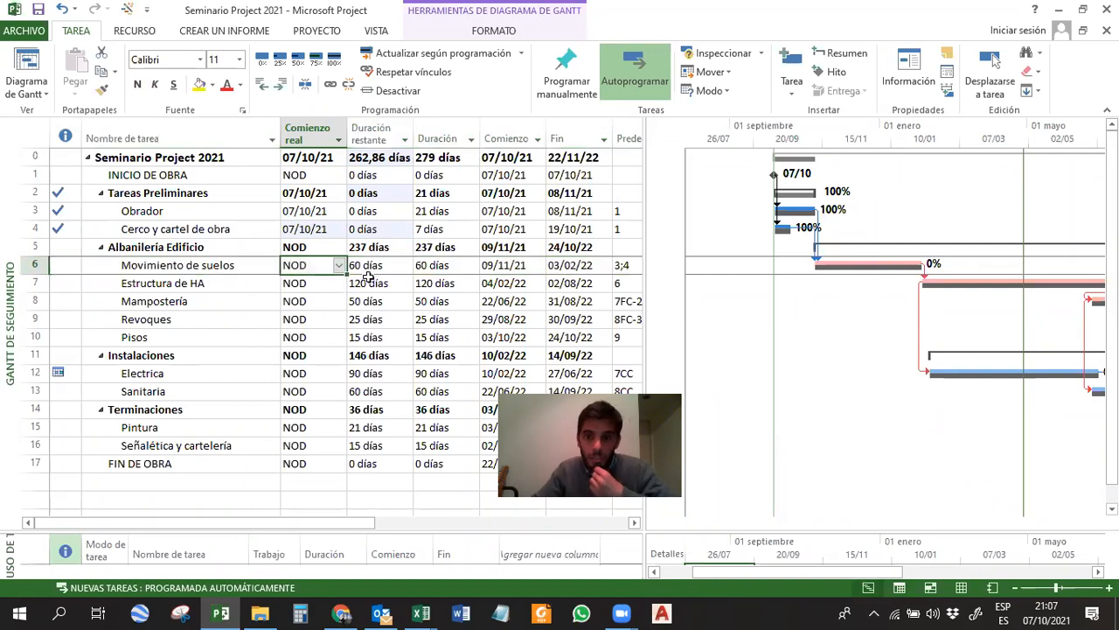
click(522, 267)
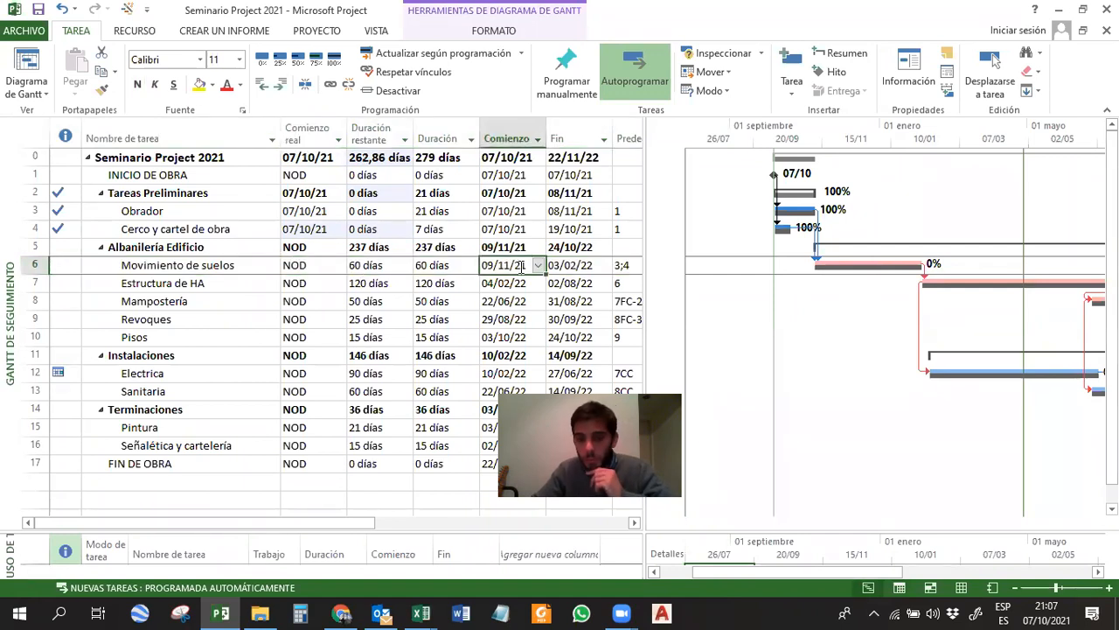
click(301, 268)
text(11/)
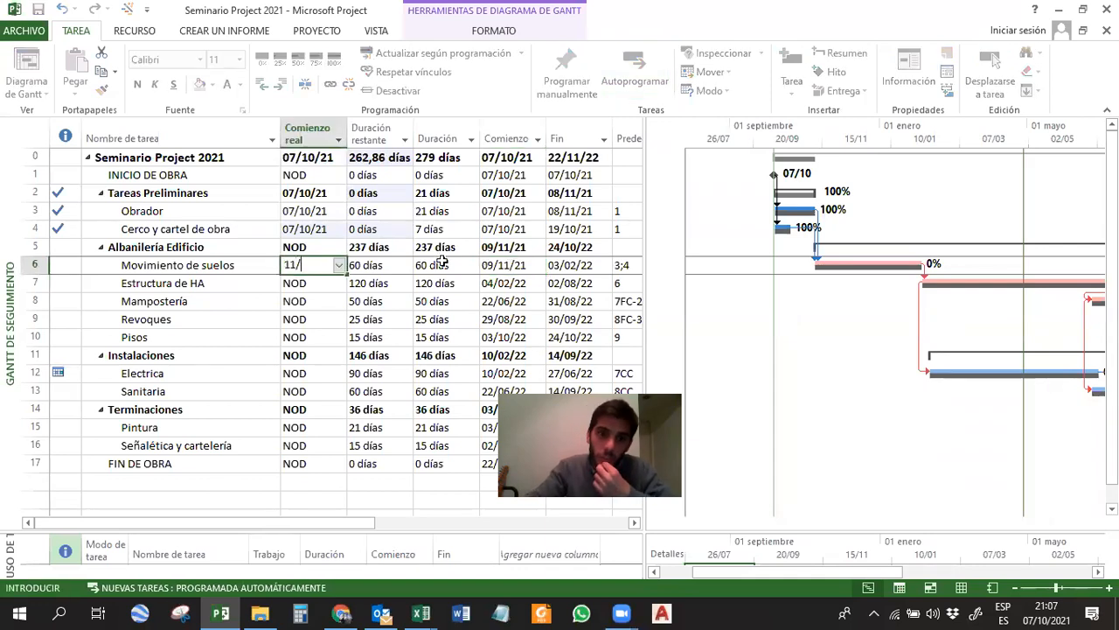
text(11/2021)
key(Return)
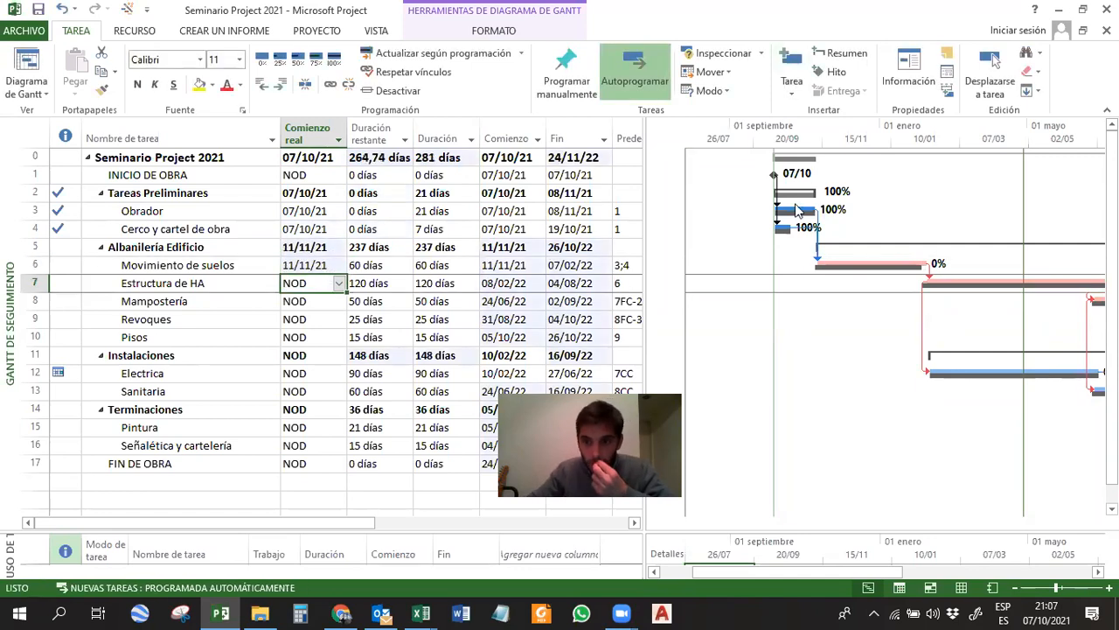
Set the actual start of Movimiento de suelos to 30/11/21.
click(316, 264)
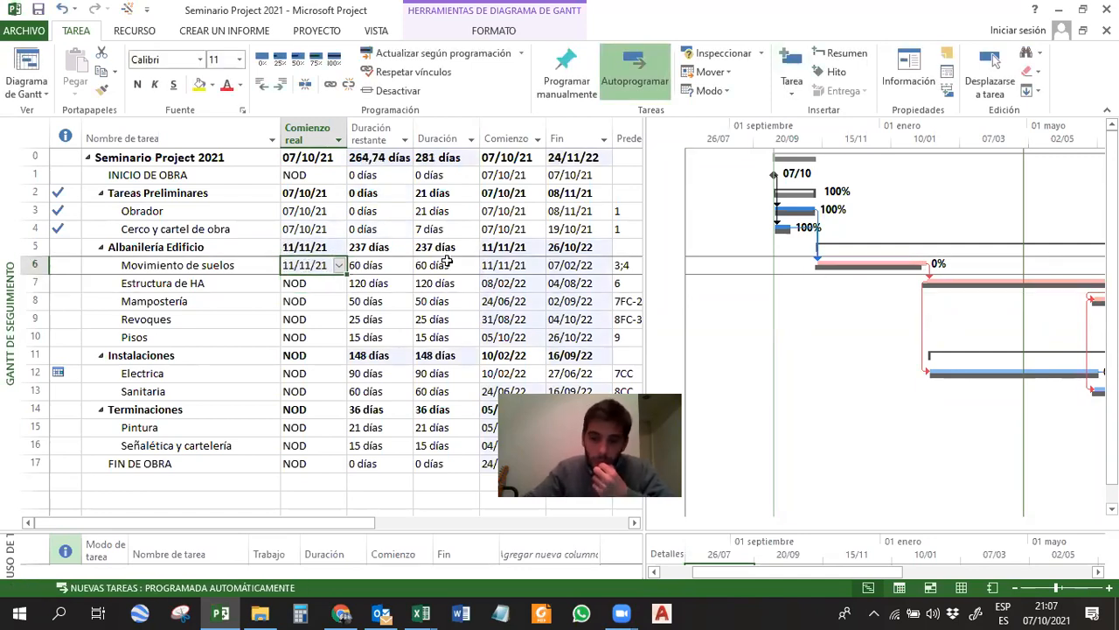
text(30/11/)
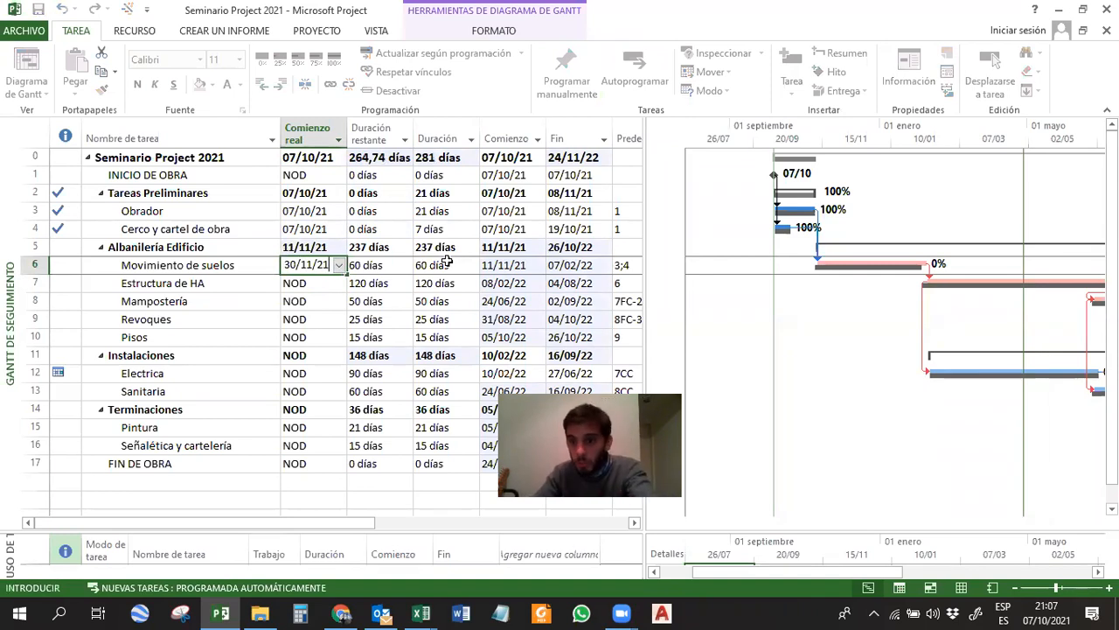
key(Return)
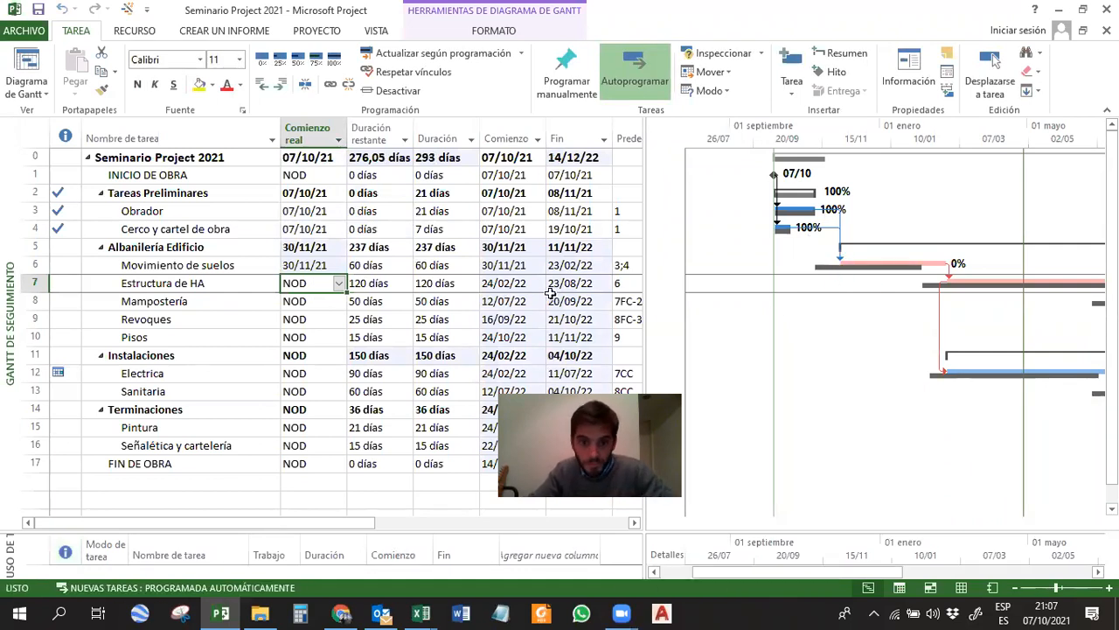
Stretch the Movimiento de suelos Gantt bar to a duration of about 125 days and update its progress as scheduled.
click(306, 267)
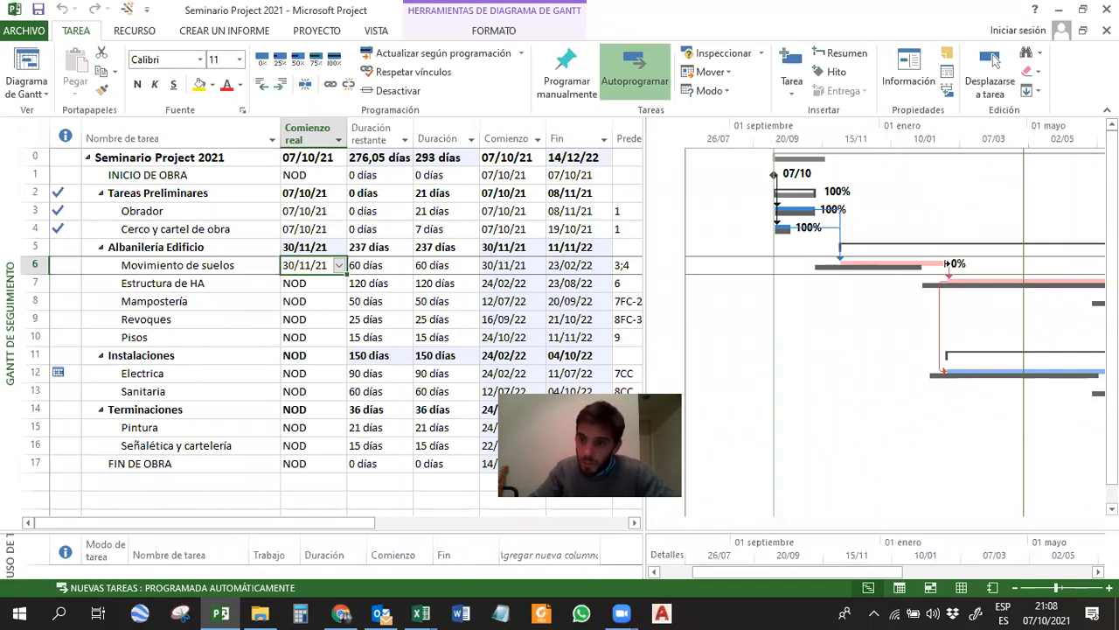
drag(946, 263, 1068, 262)
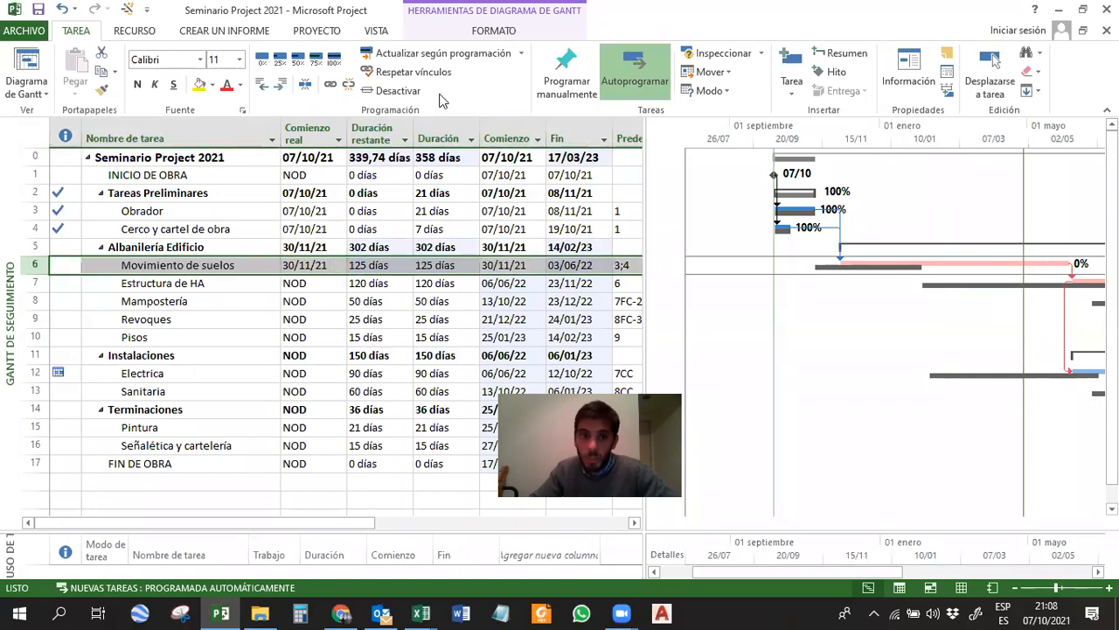
click(411, 54)
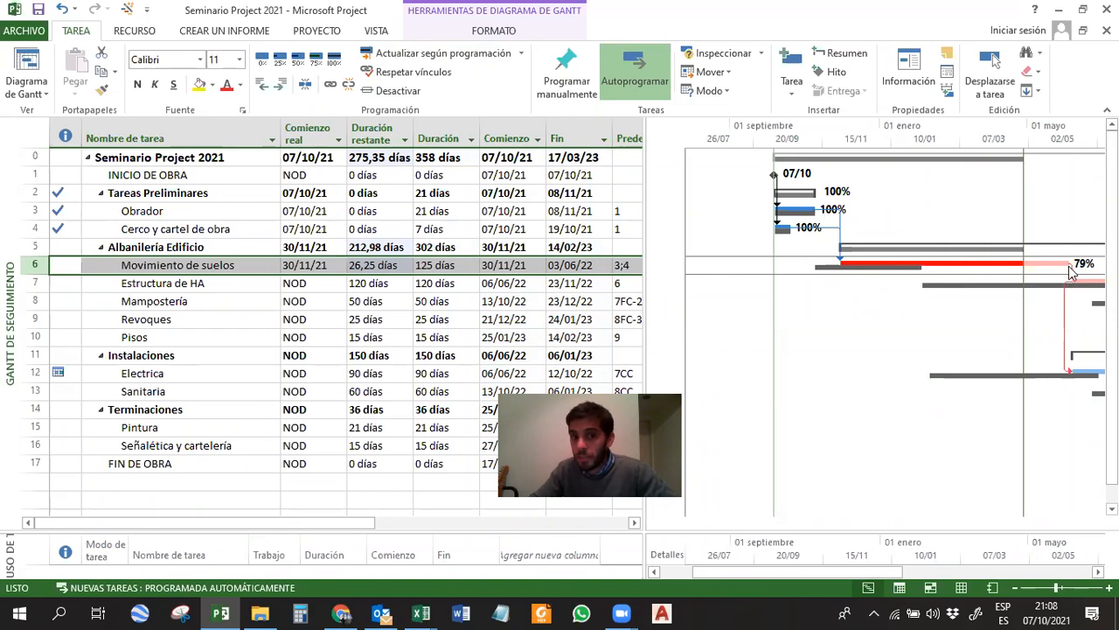
Set the remaining duration of Movimiento de suelos to 30 days.
click(362, 137)
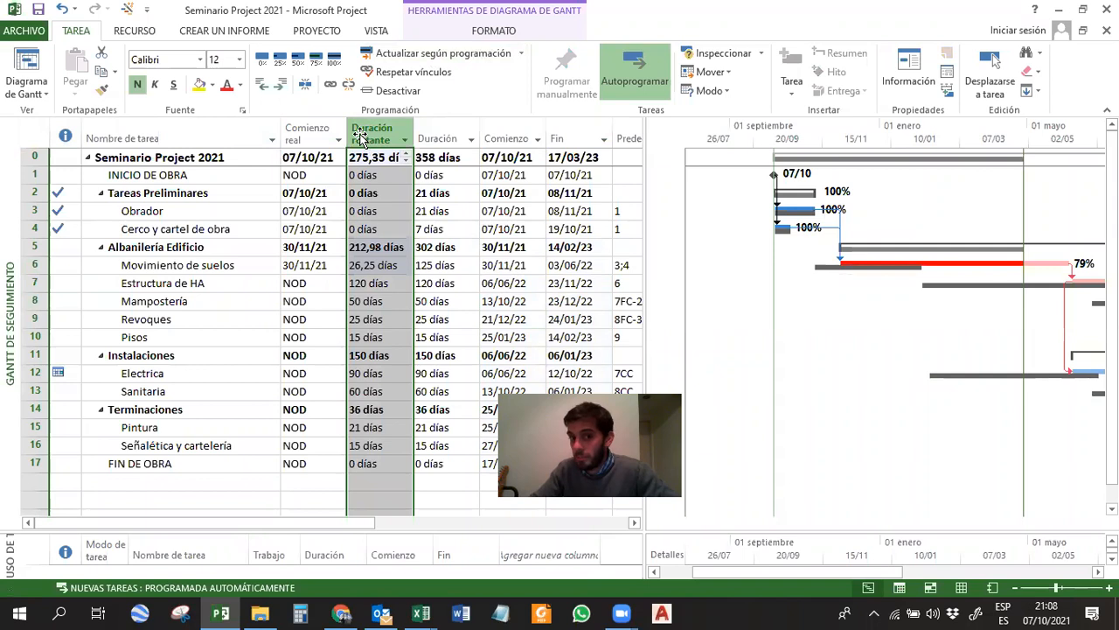
click(368, 264)
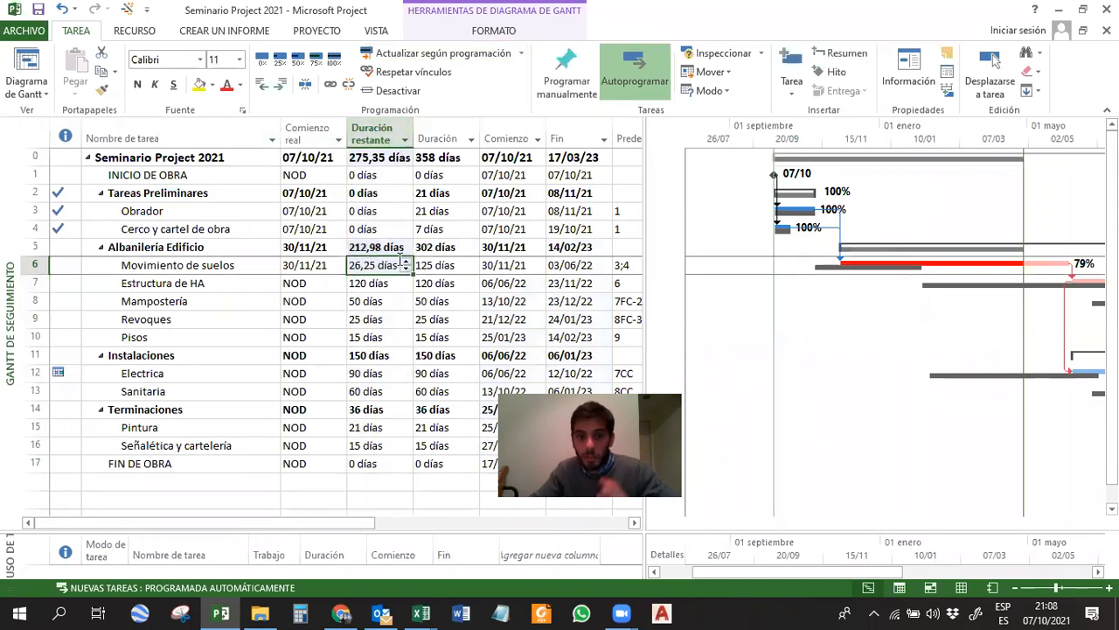
text(30)
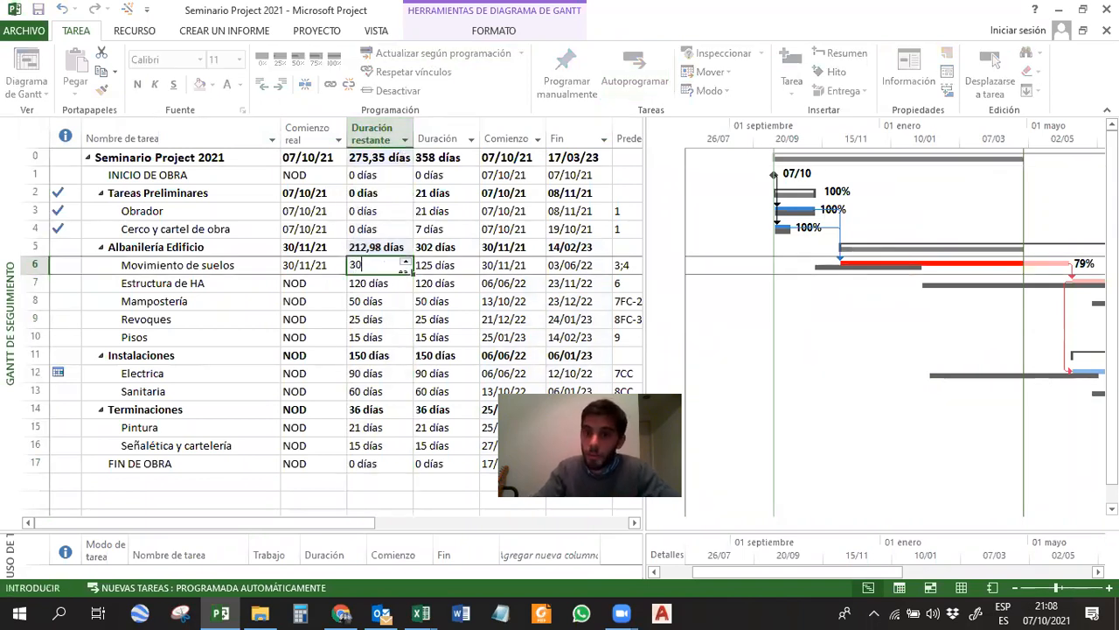
key(Return)
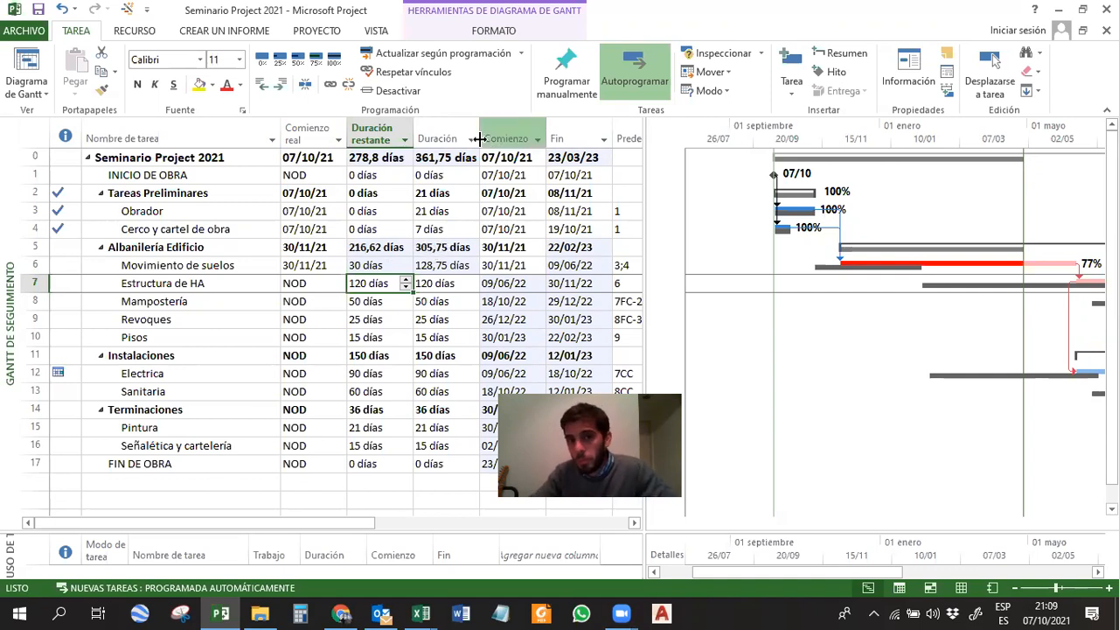
click(440, 159)
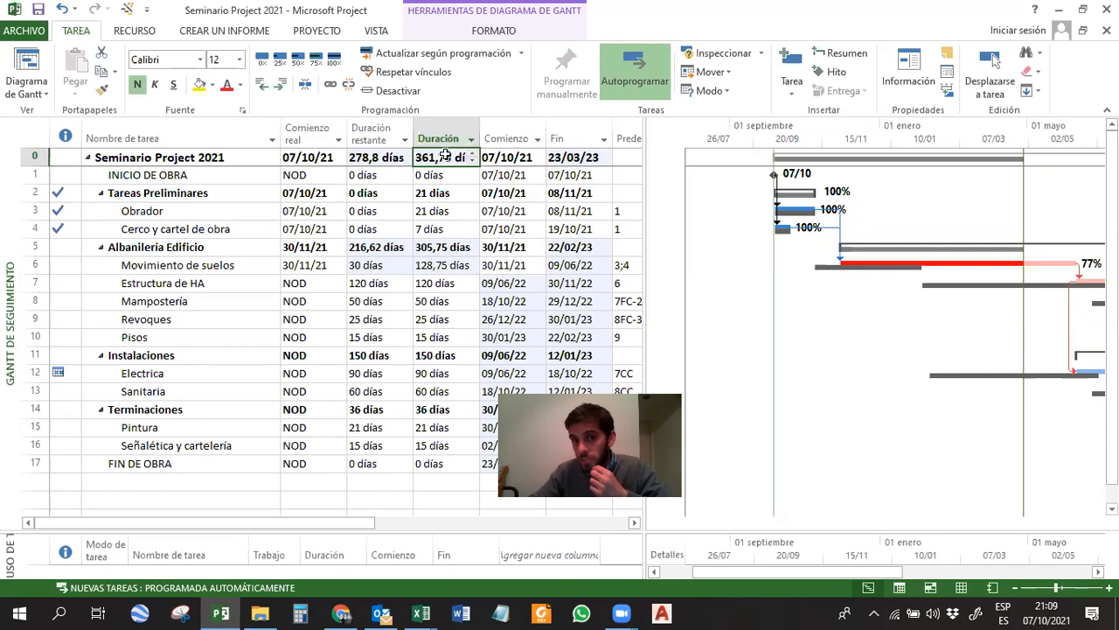
Examine the remaining and total durations of Movimiento de suelos and the Gantt bars of Estructura de HA and Electrica.
click(1044, 262)
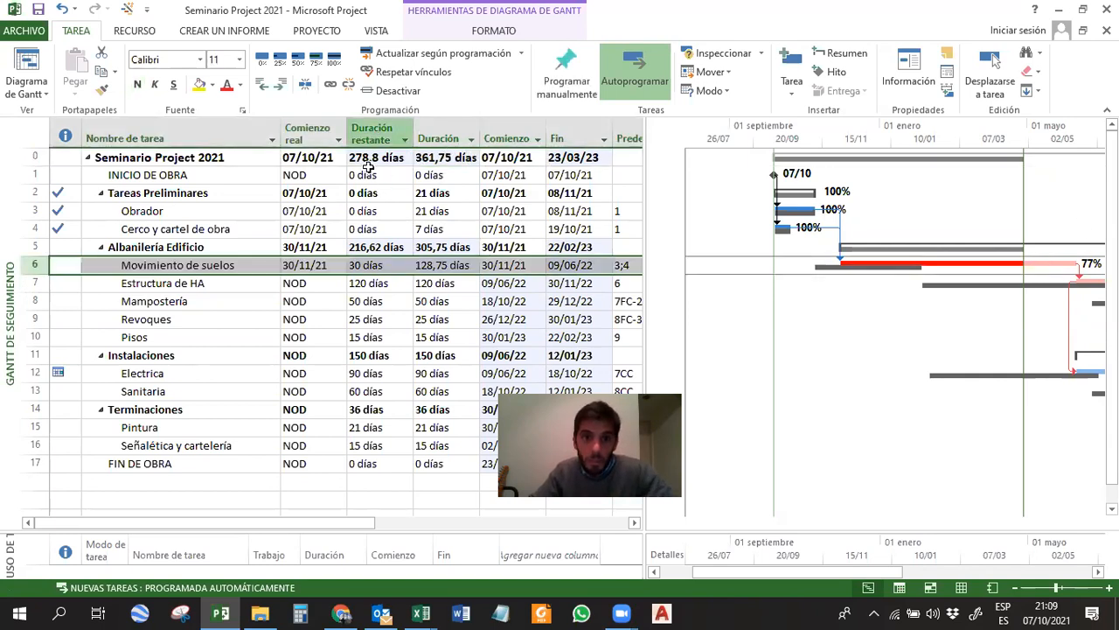
click(378, 267)
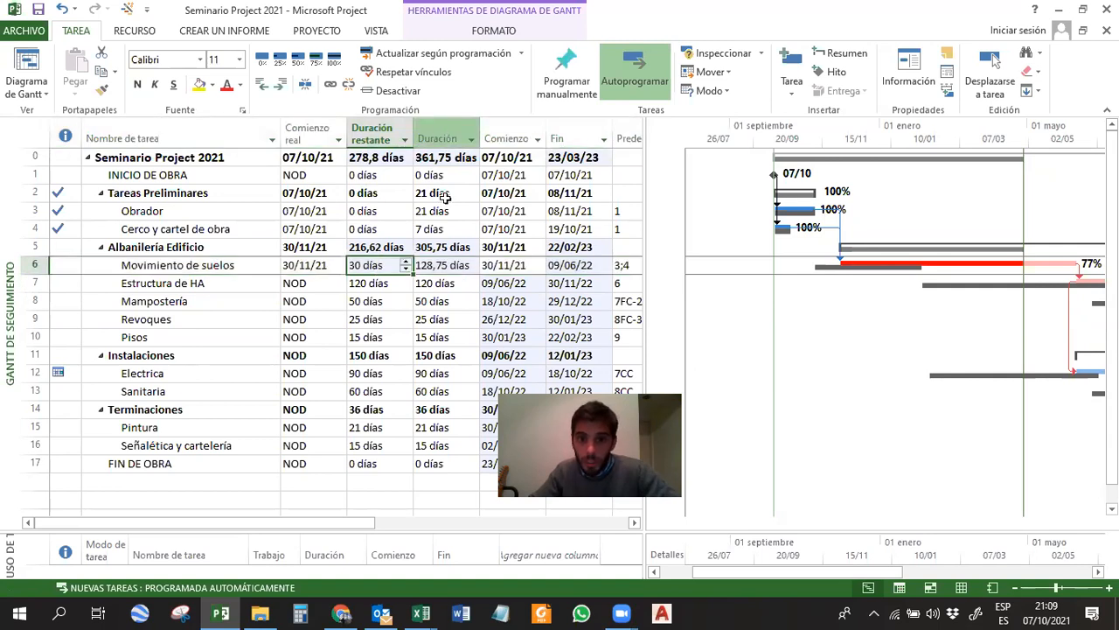
click(443, 265)
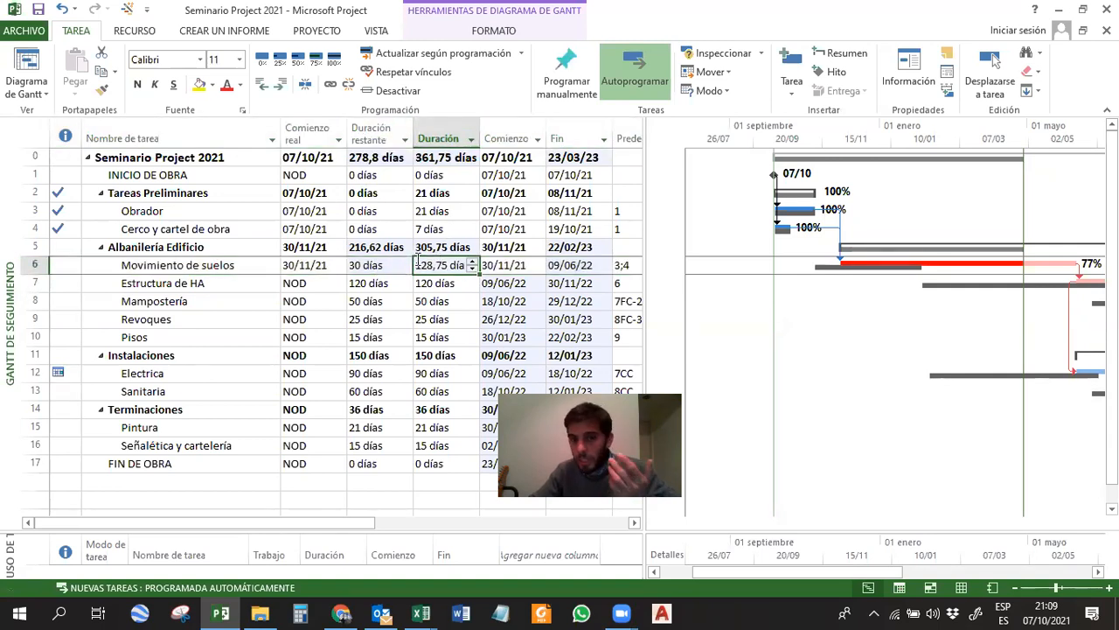
click(374, 266)
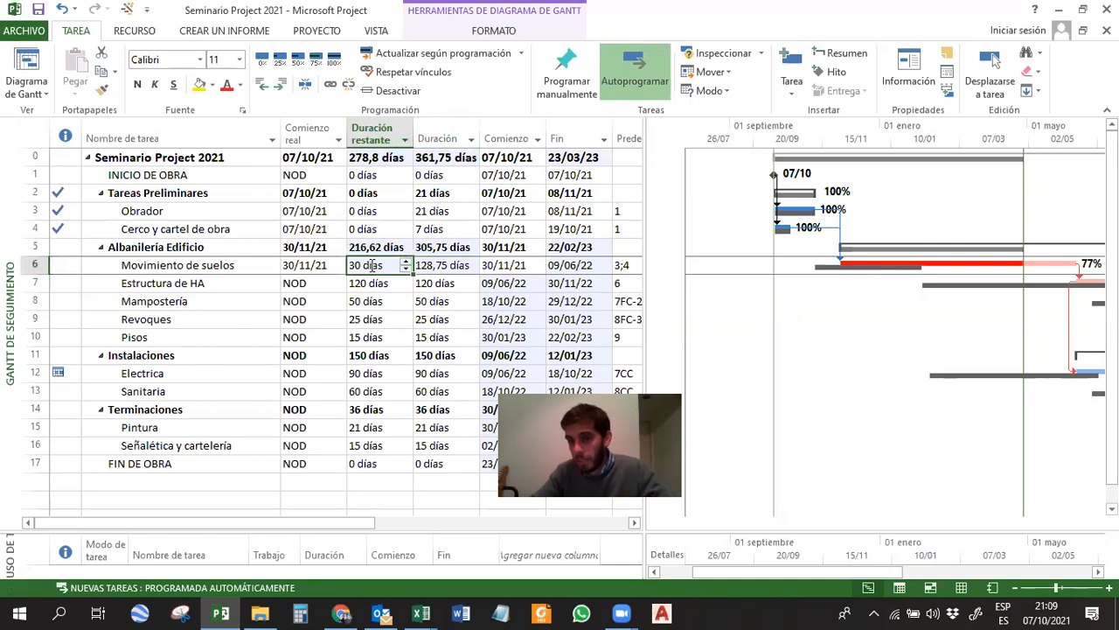
click(431, 265)
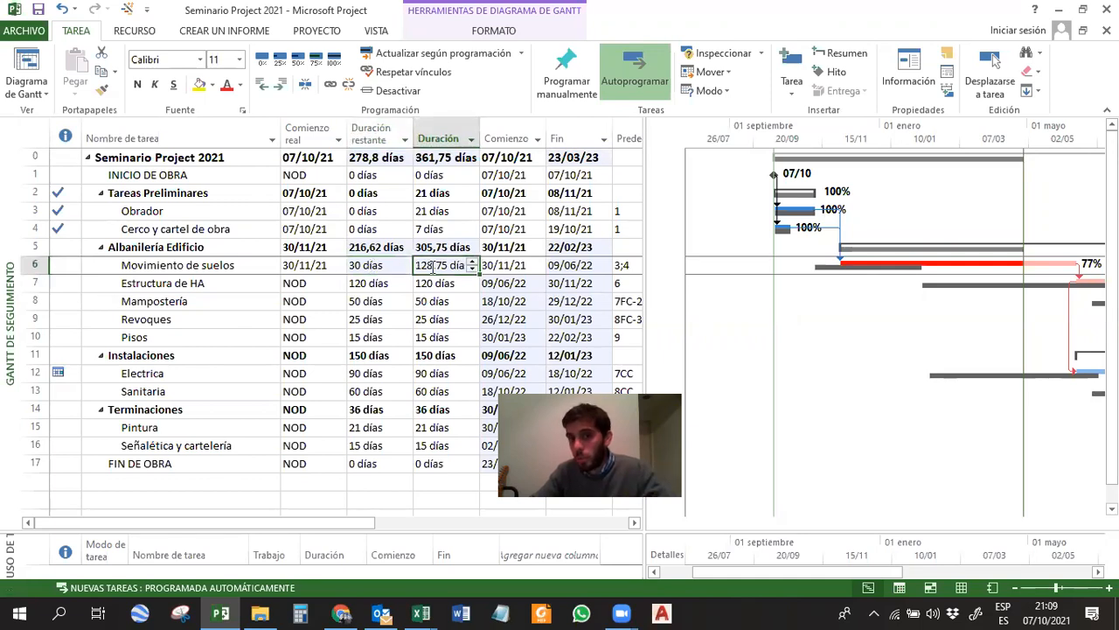
click(384, 262)
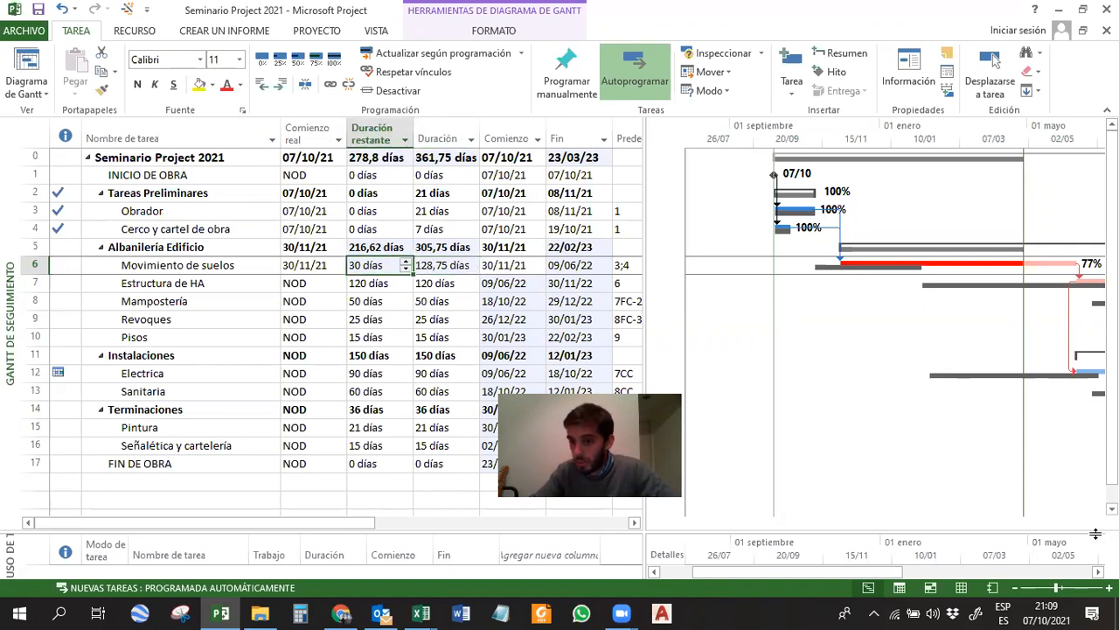
scroll(1018, 317, down, 2)
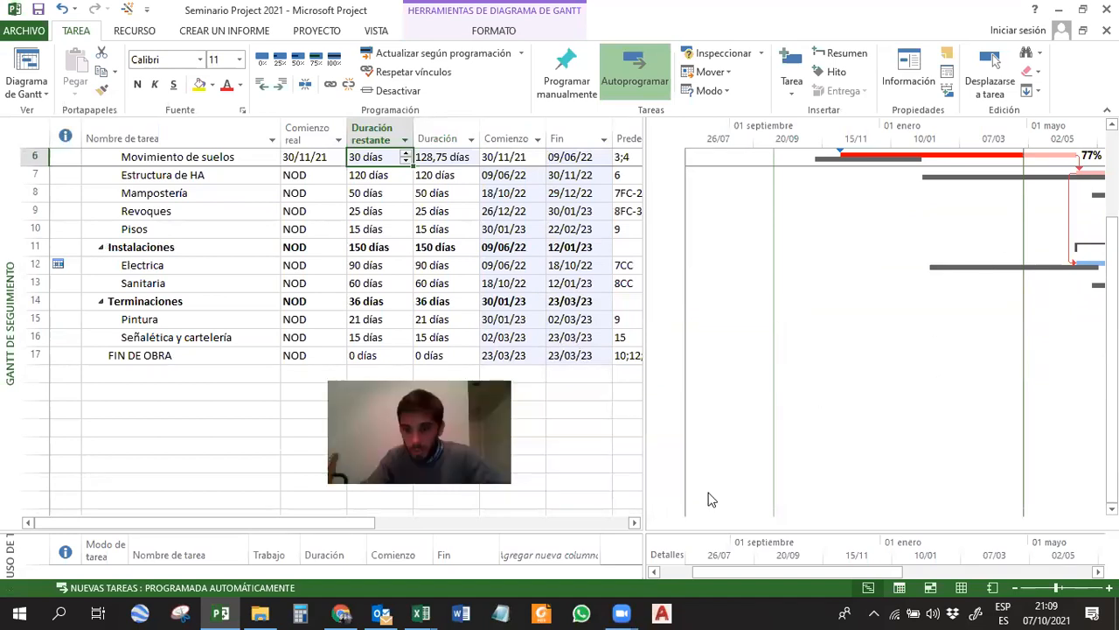
drag(830, 572, 970, 572)
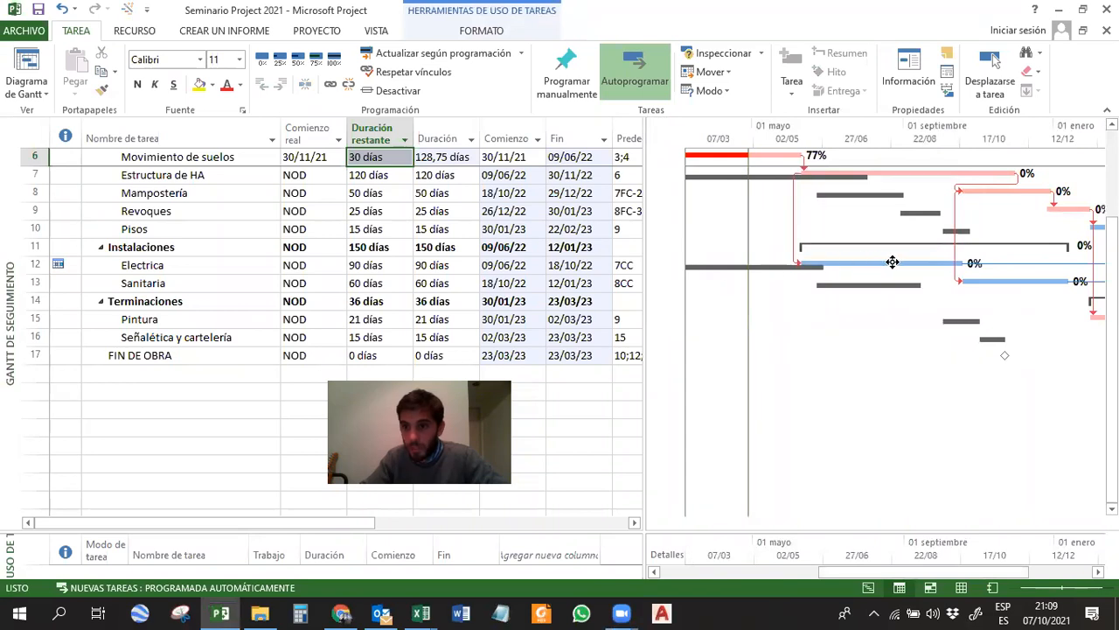
drag(1112, 312, 1112, 289)
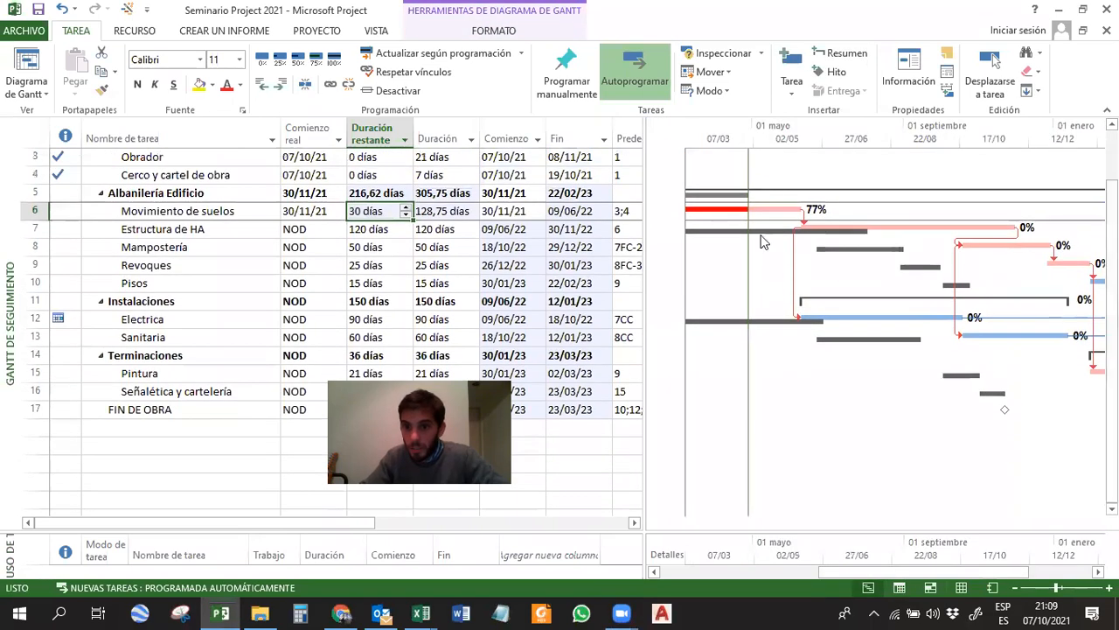
click(839, 227)
click(833, 316)
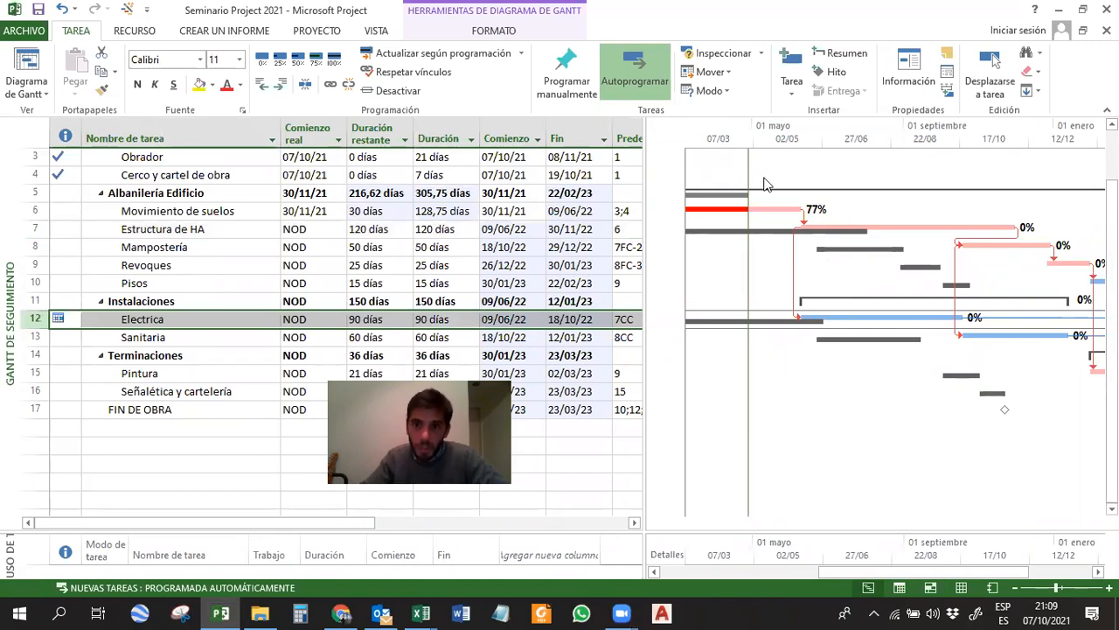
Set the project's status date to 27/06/22.
click(298, 33)
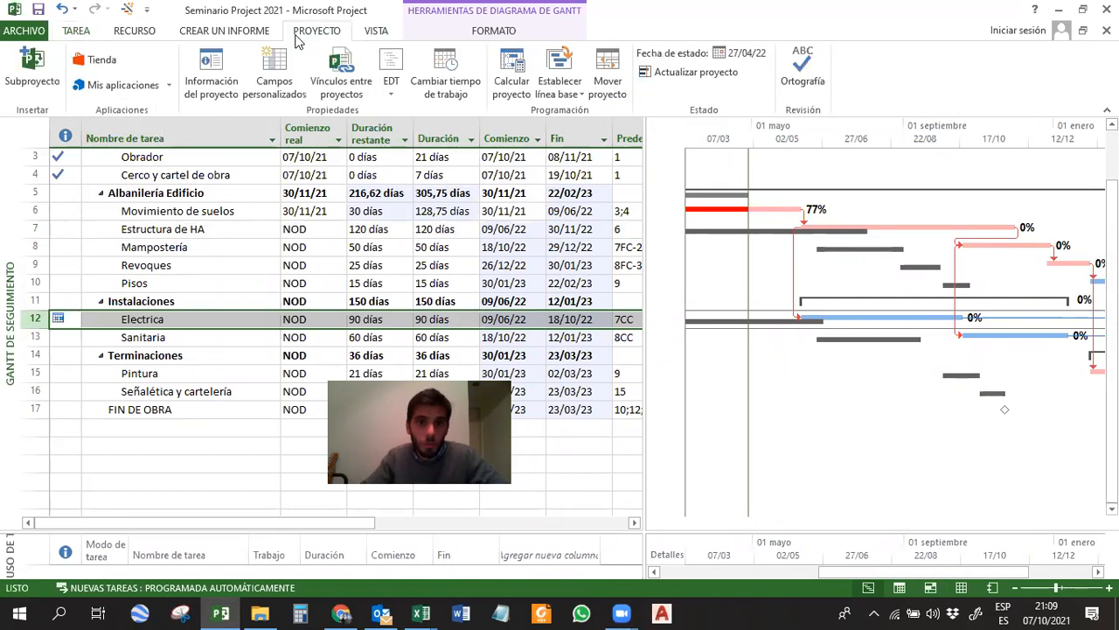
click(736, 54)
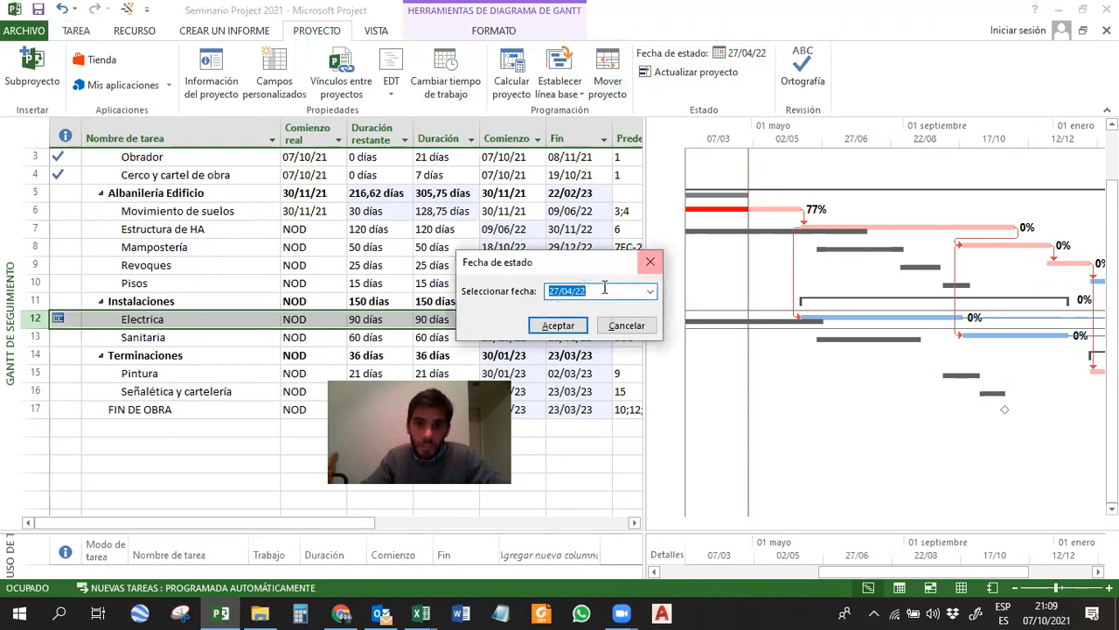
click(649, 292)
click(647, 311)
click(647, 310)
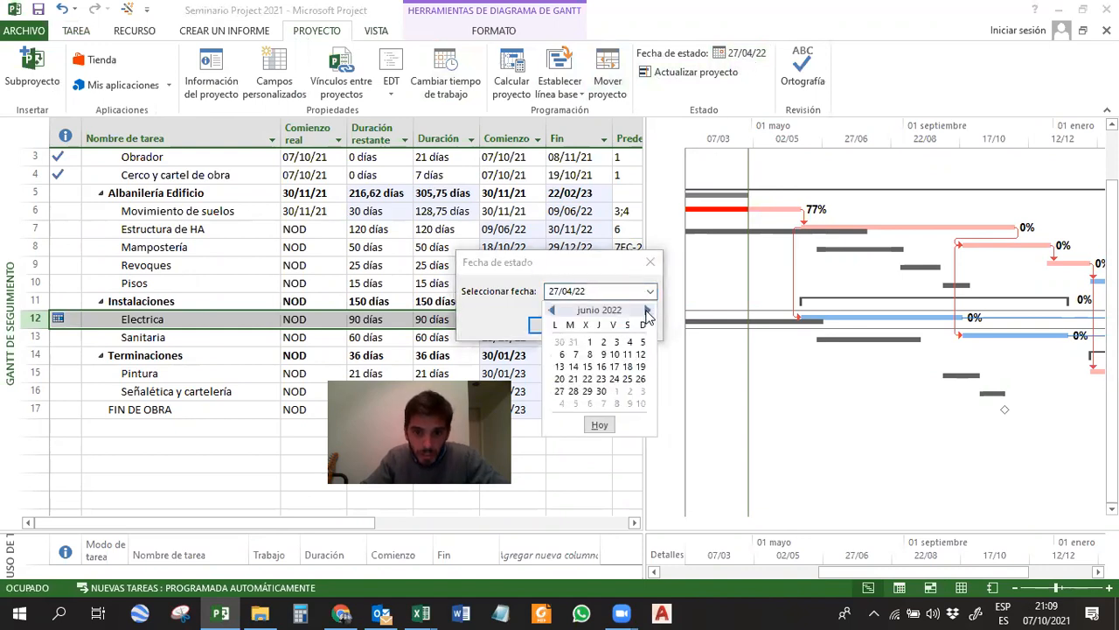
click(560, 392)
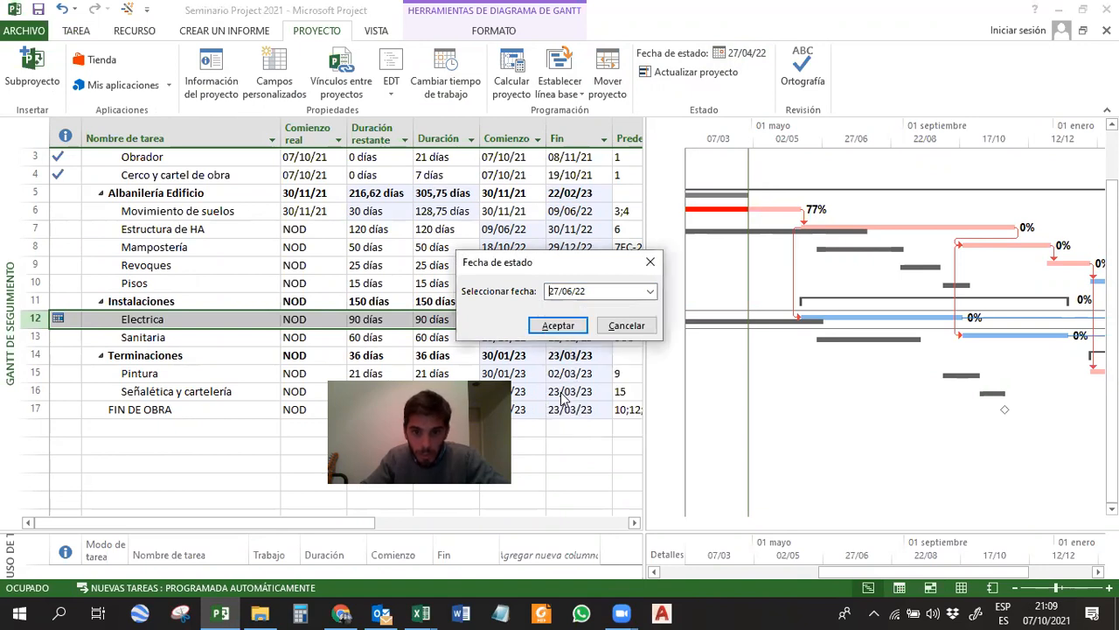
click(556, 325)
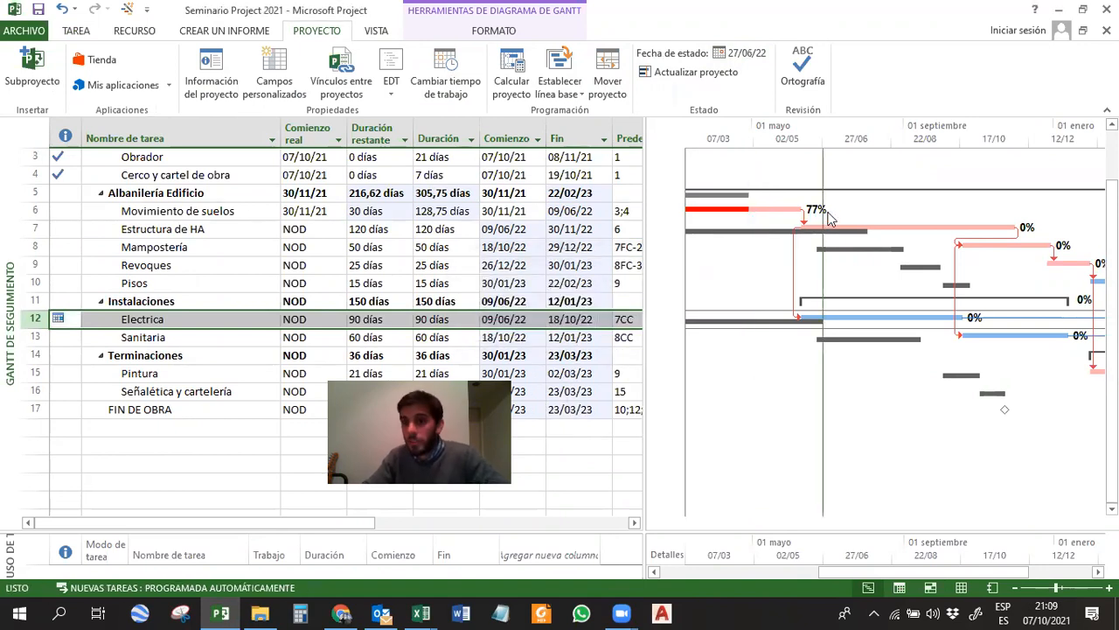
Update the progress of Movimiento de suelos and Estructura de HA as scheduled up to the status date.
click(783, 206)
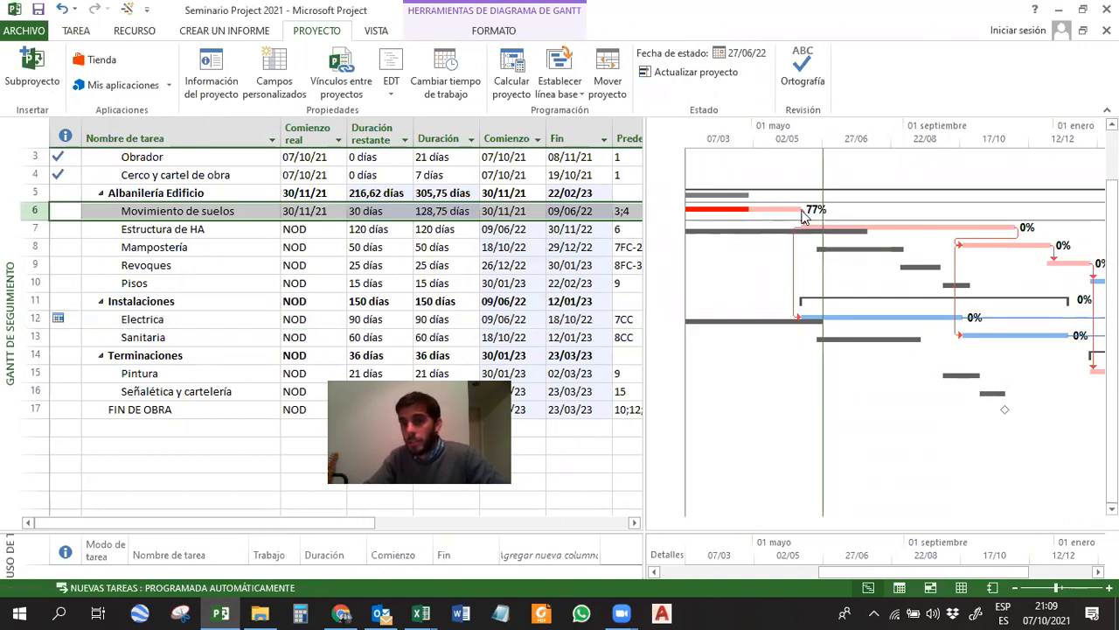
click(69, 32)
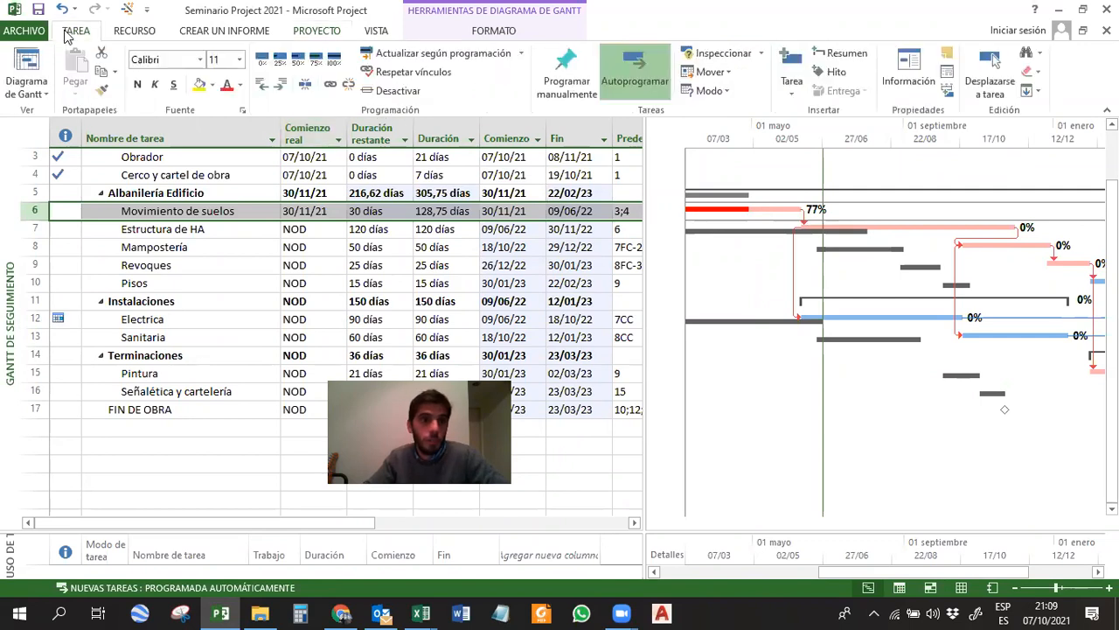
click(428, 52)
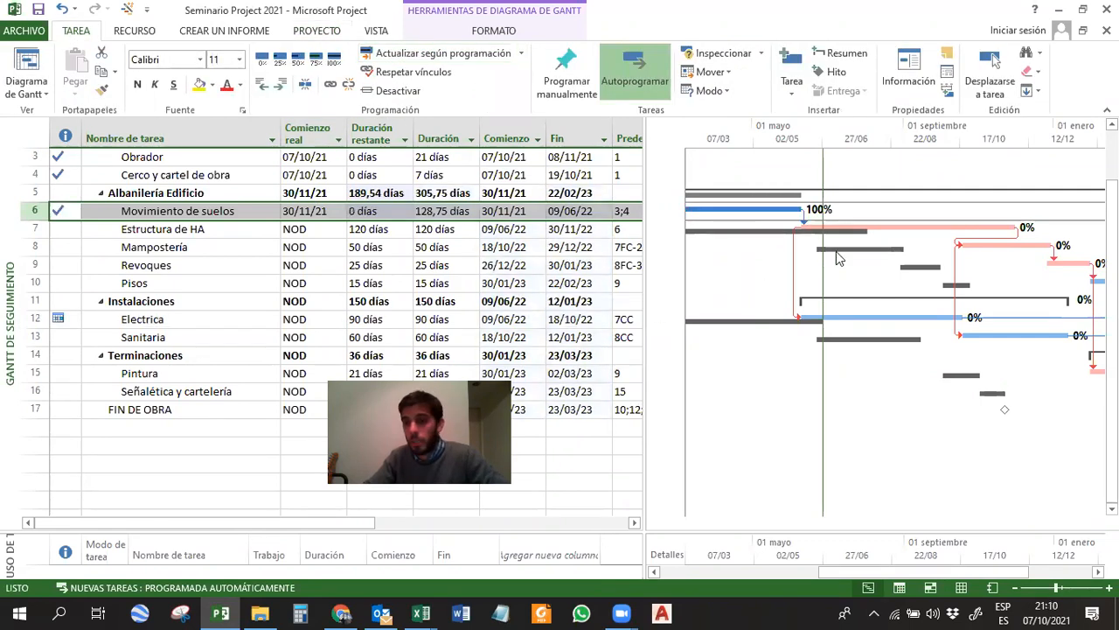
click(883, 232)
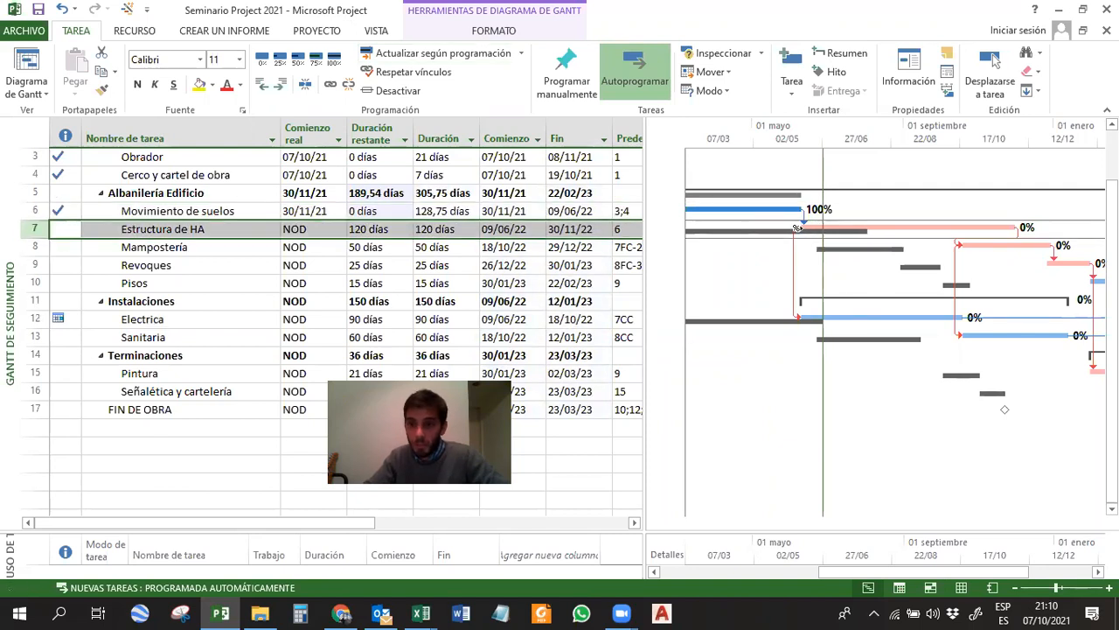
click(411, 54)
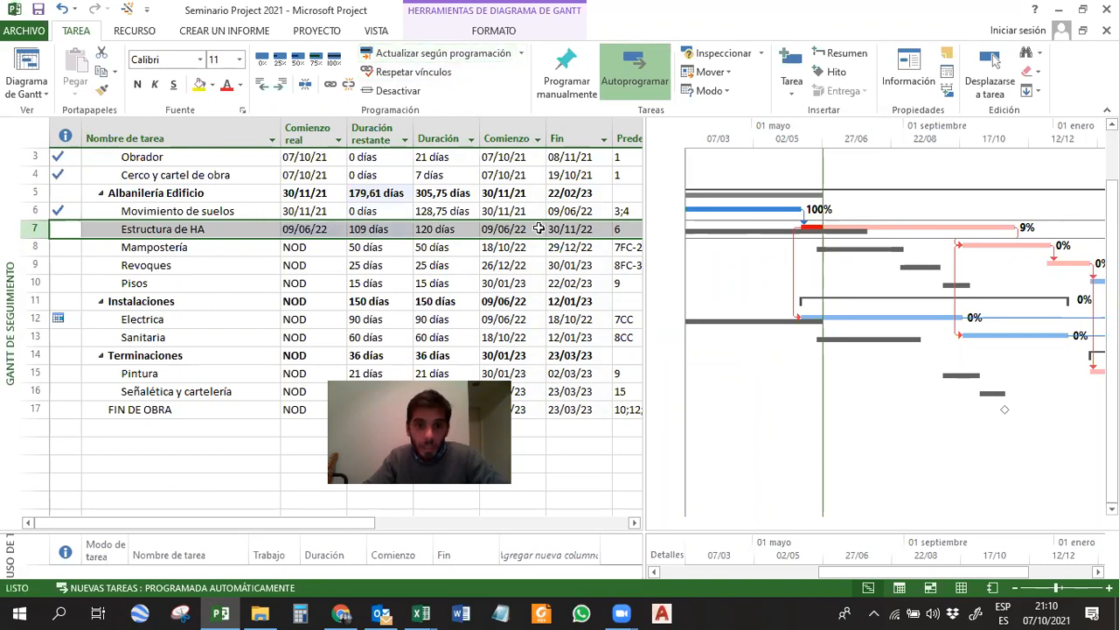
Set the remaining duration of Estructura de HA to 80 days.
click(577, 228)
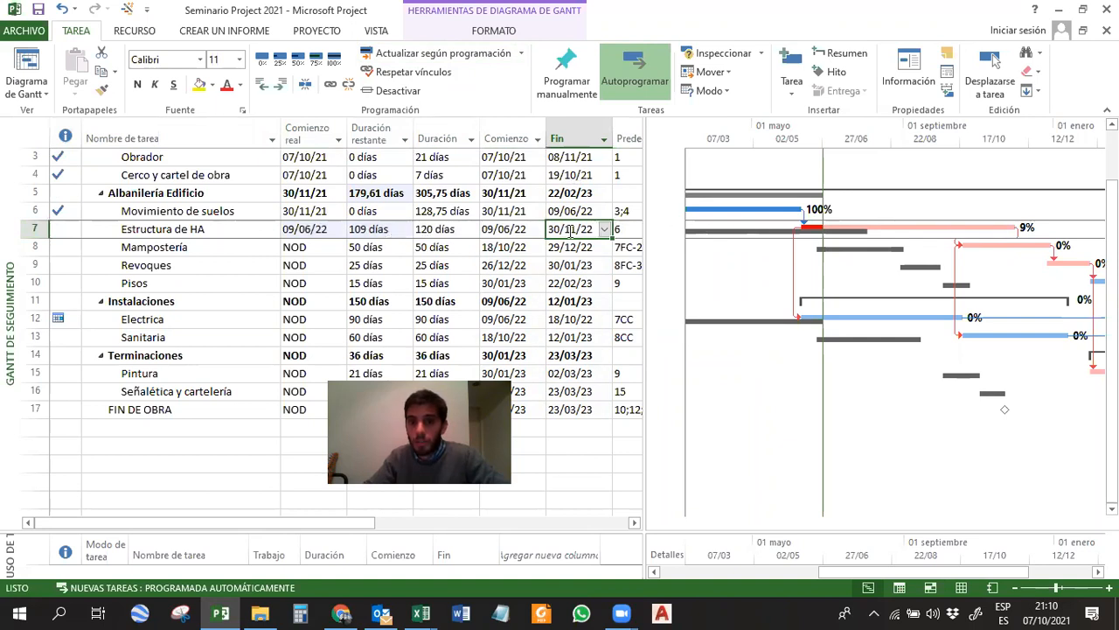
click(376, 229)
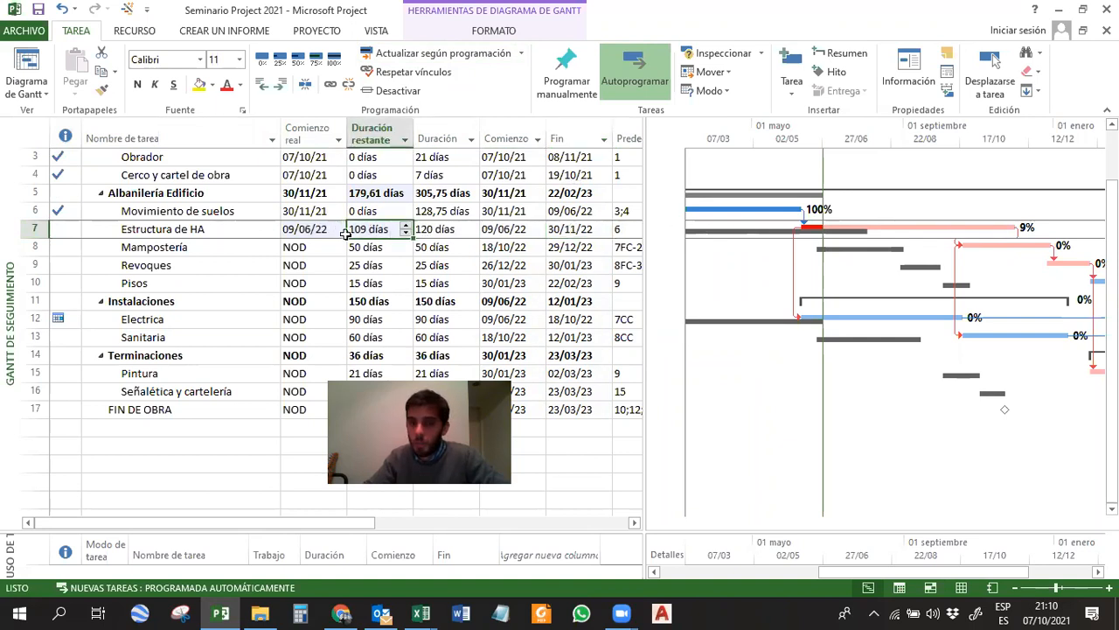
text(80)
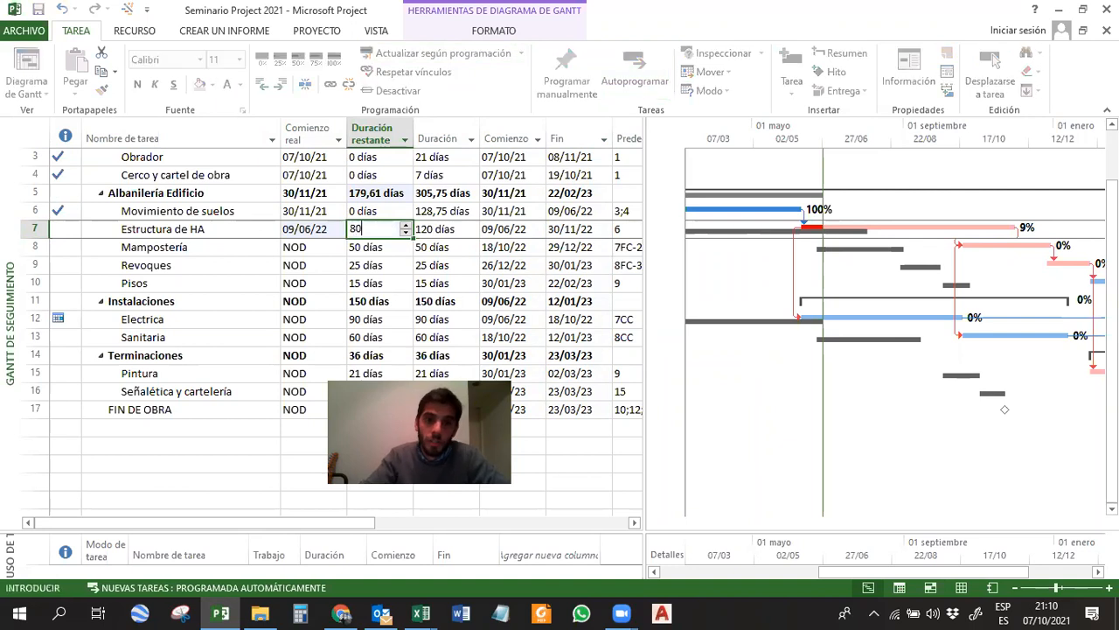
key(Return)
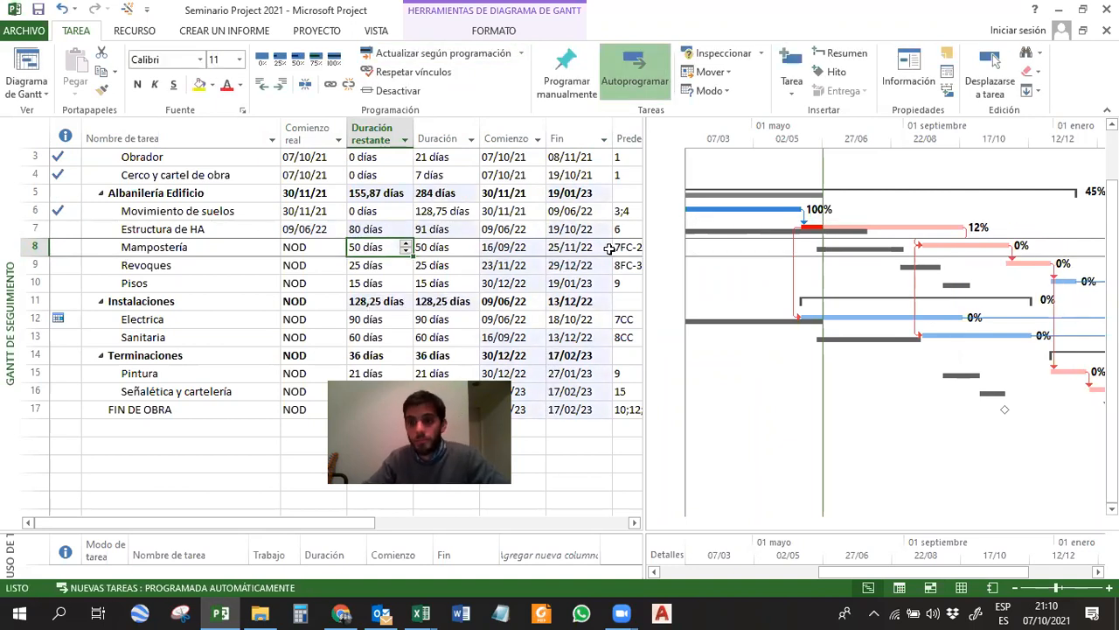
Try a remaining duration of 60 days for Estructura de HA, and undo that change.
click(942, 228)
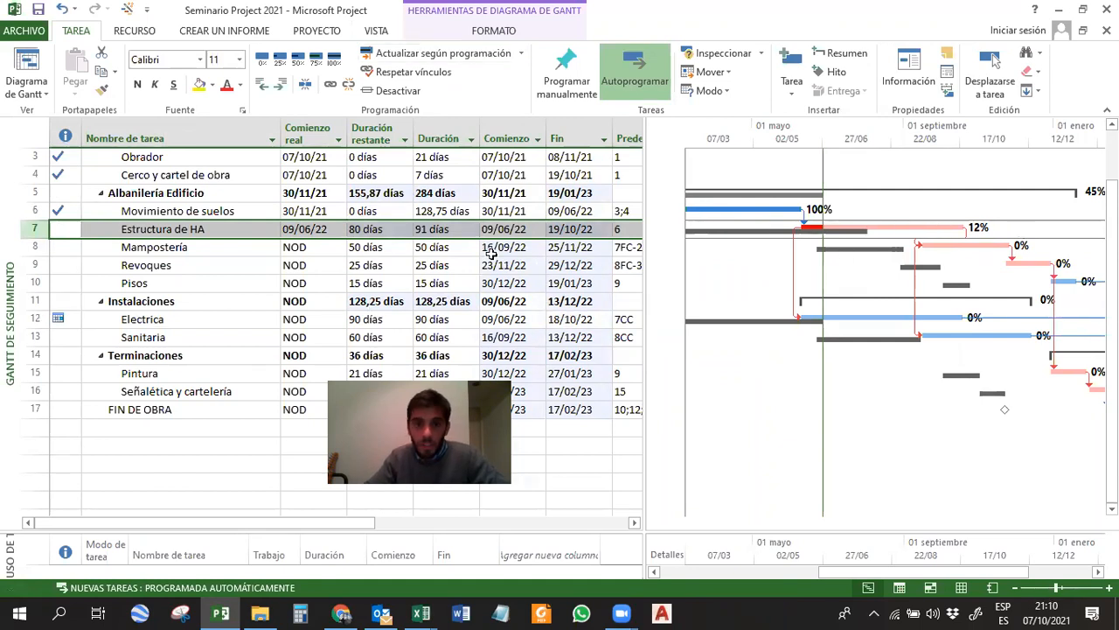
click(378, 229)
text(60)
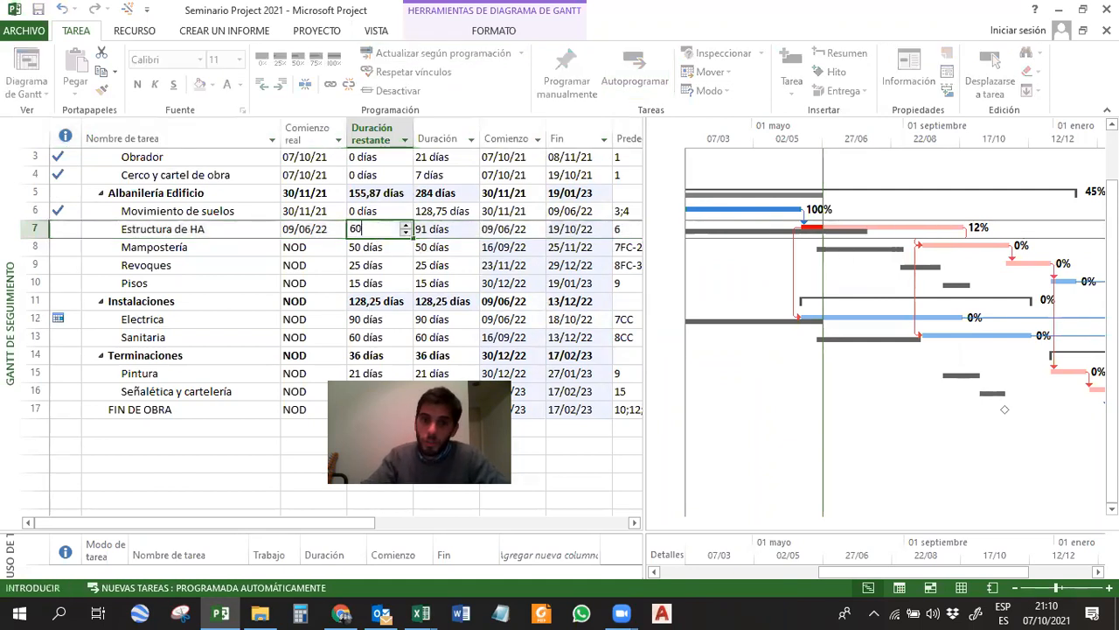
key(Return)
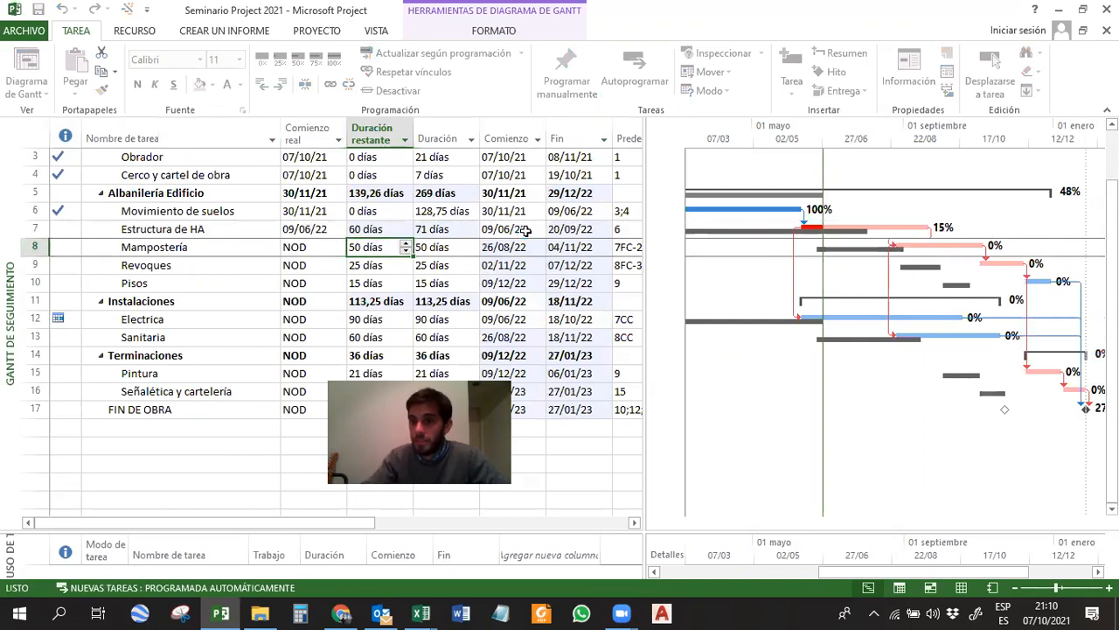
key(ctrl+z)
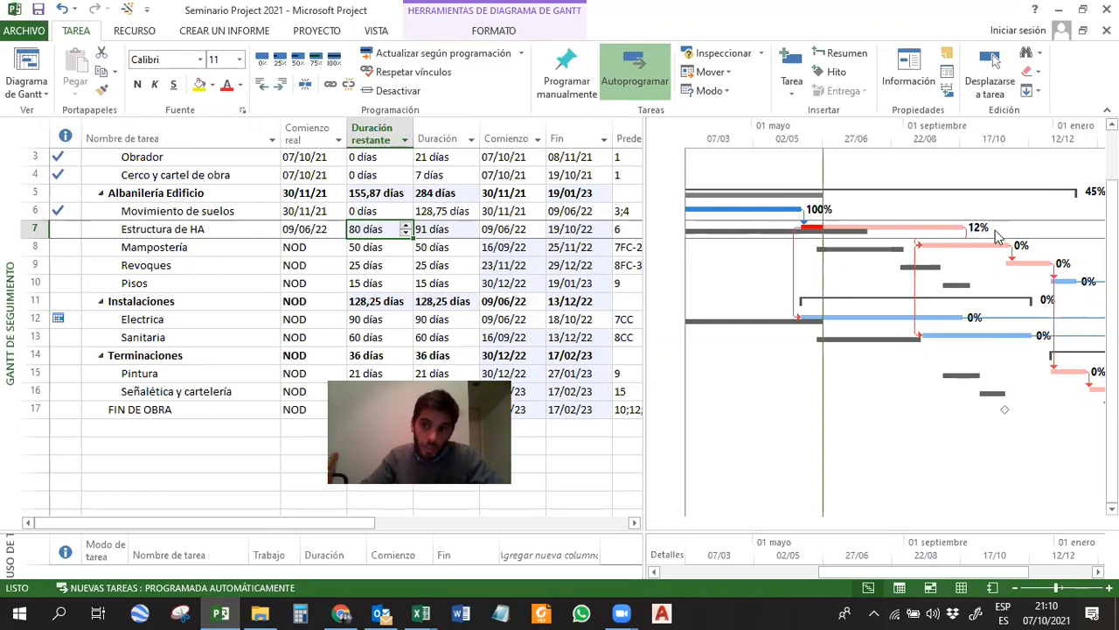
Check the start of the Electrica task and update its progress as scheduled up to the status date.
click(955, 226)
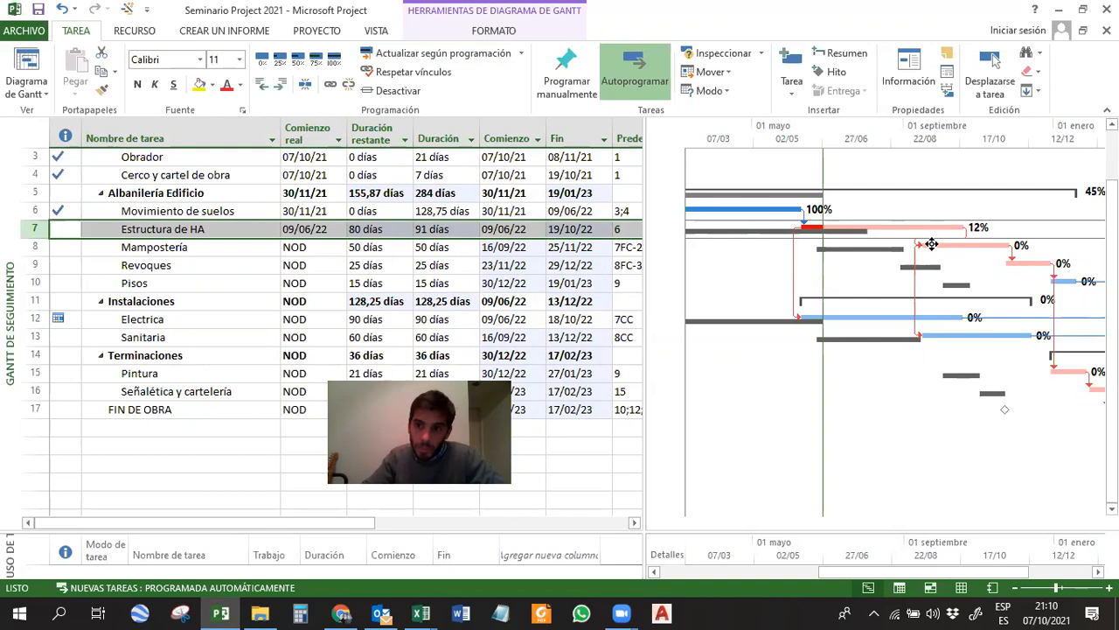
click(951, 245)
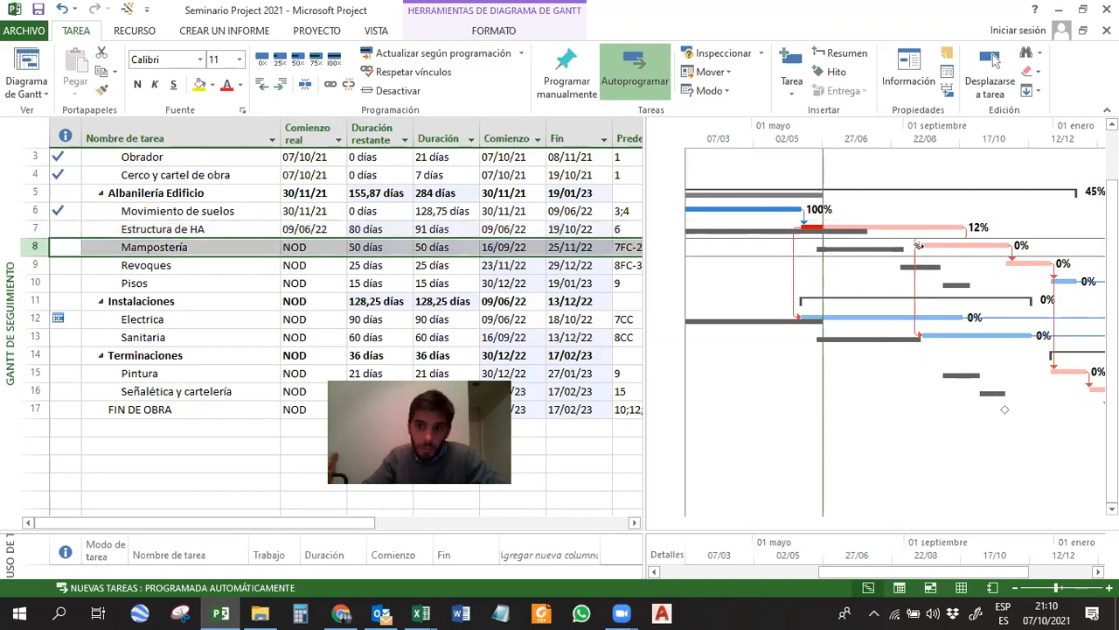
click(853, 317)
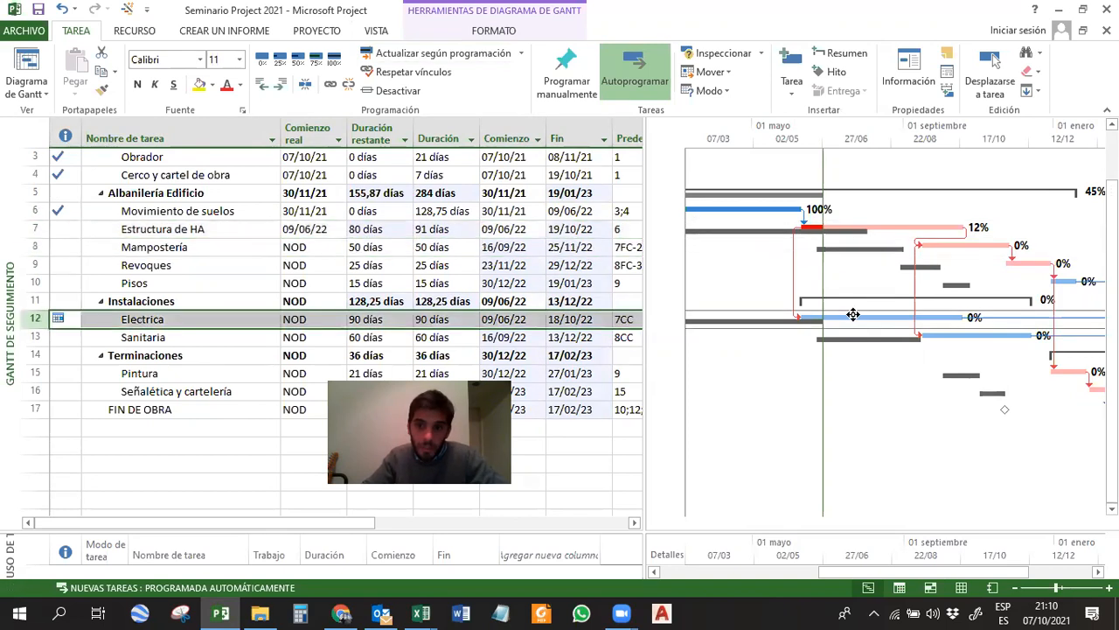
click(506, 320)
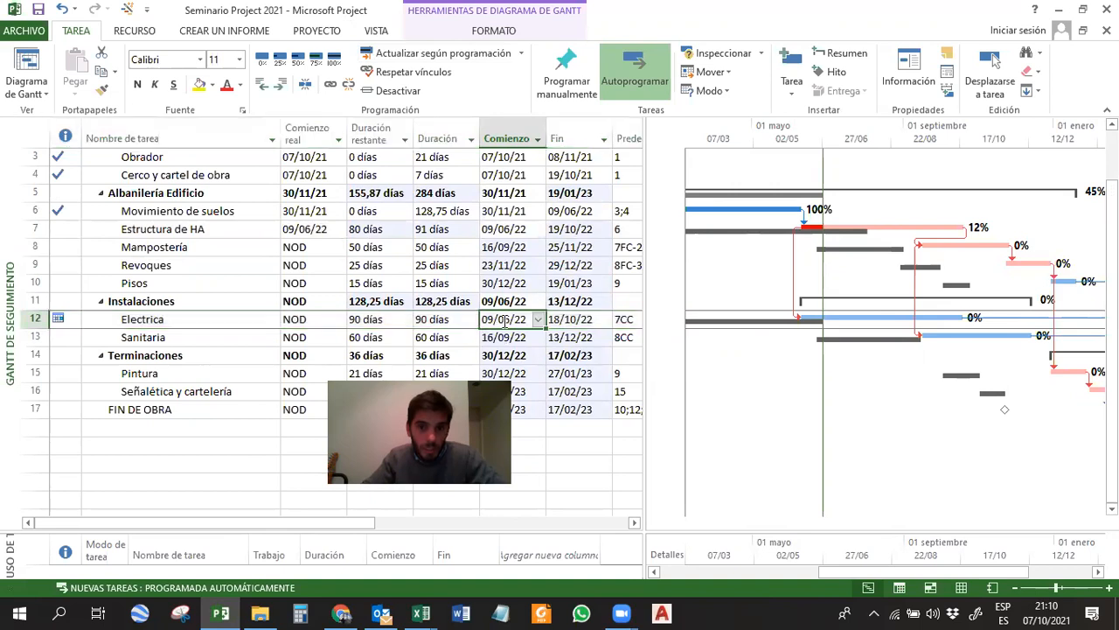
mouse_move(56, 318)
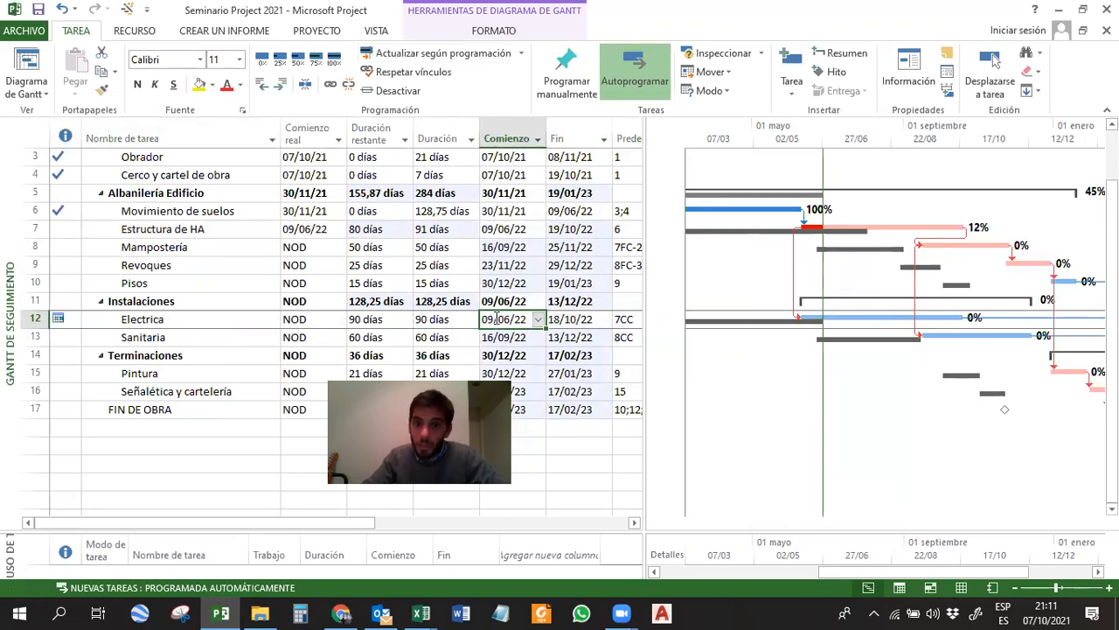
click(839, 315)
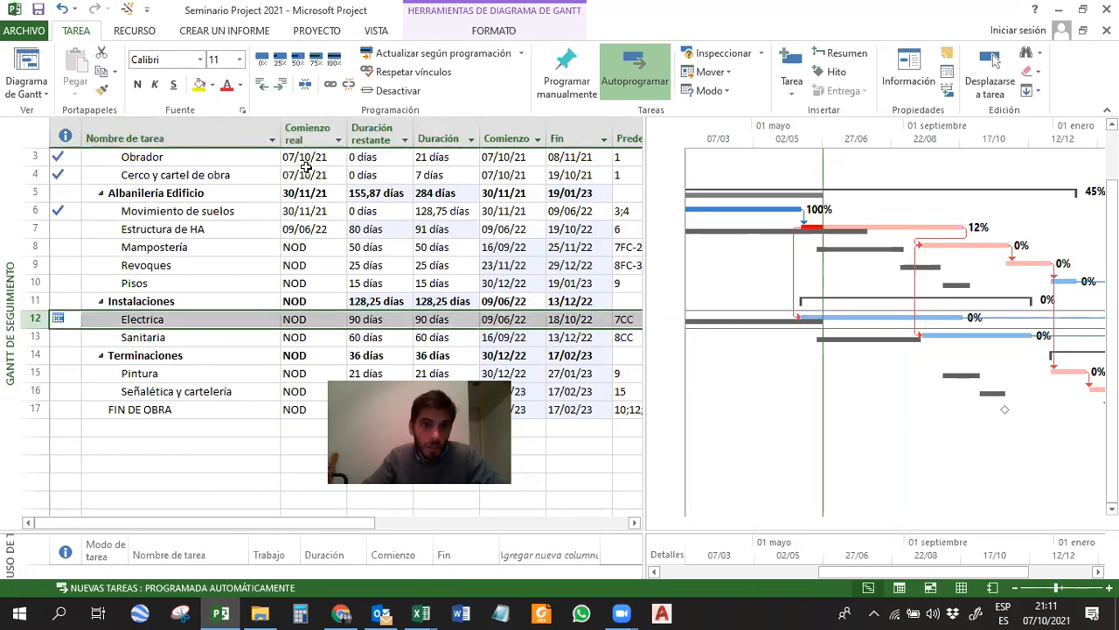
click(419, 54)
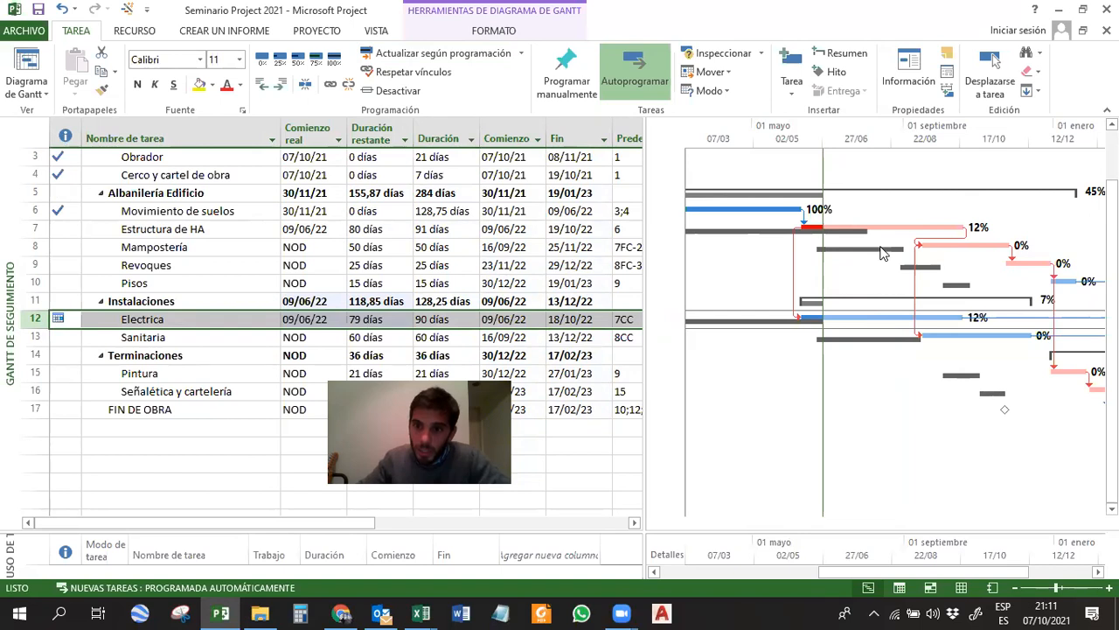
drag(816, 227, 827, 227)
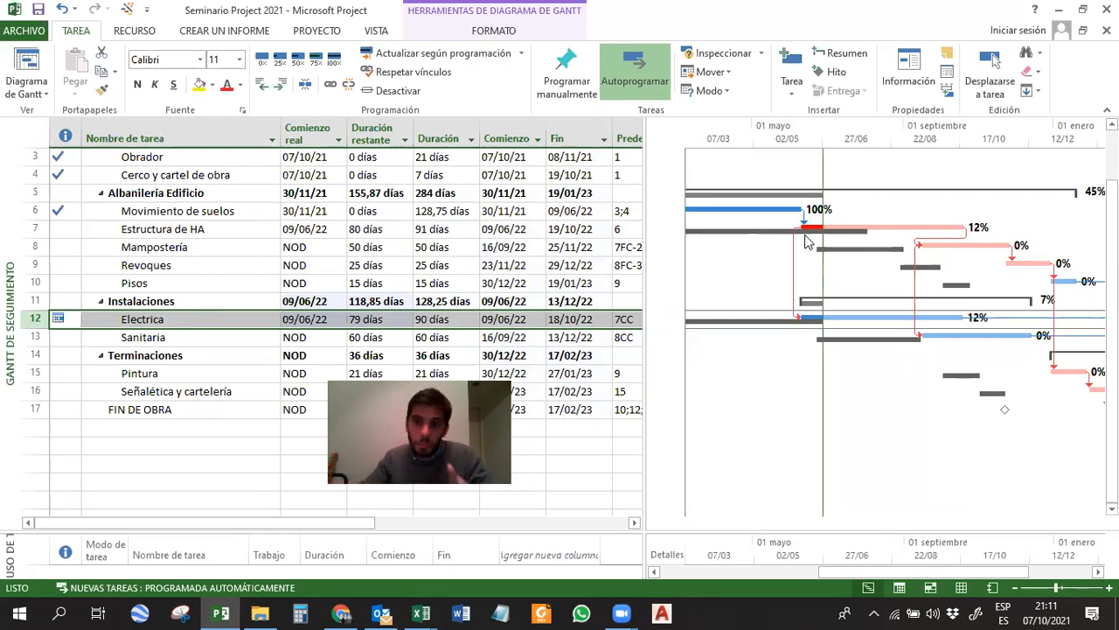
click(207, 265)
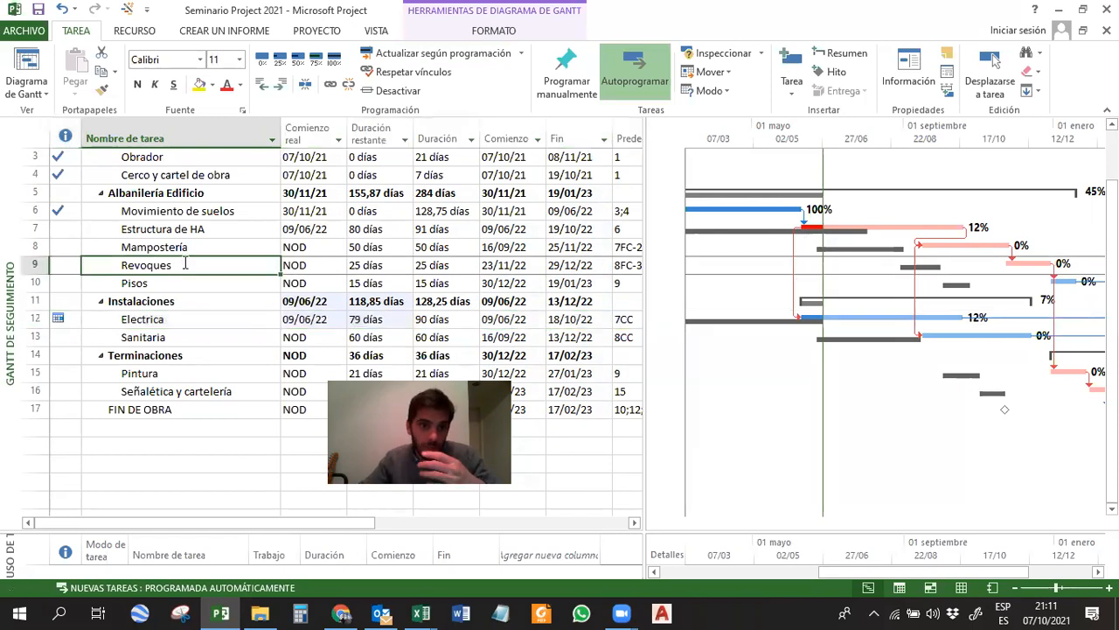
click(144, 248)
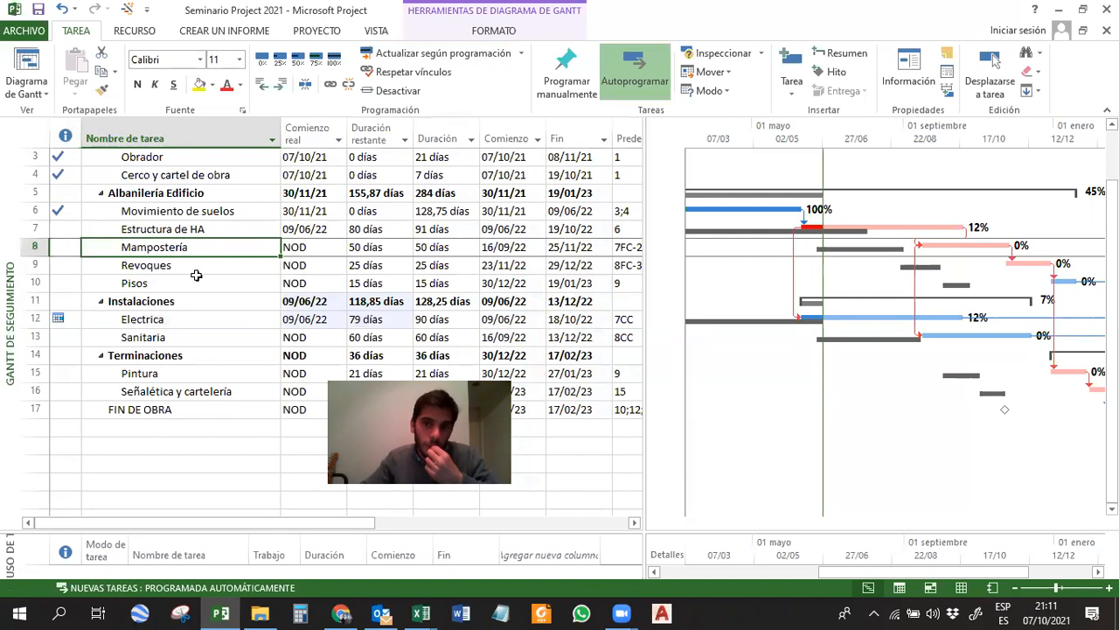
click(894, 226)
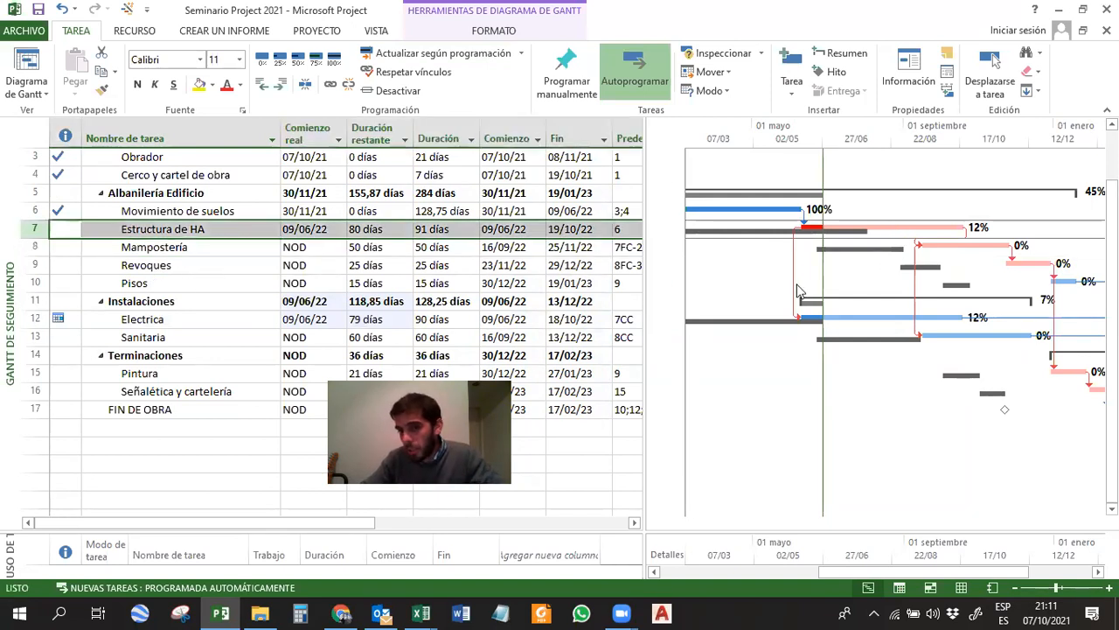
click(846, 314)
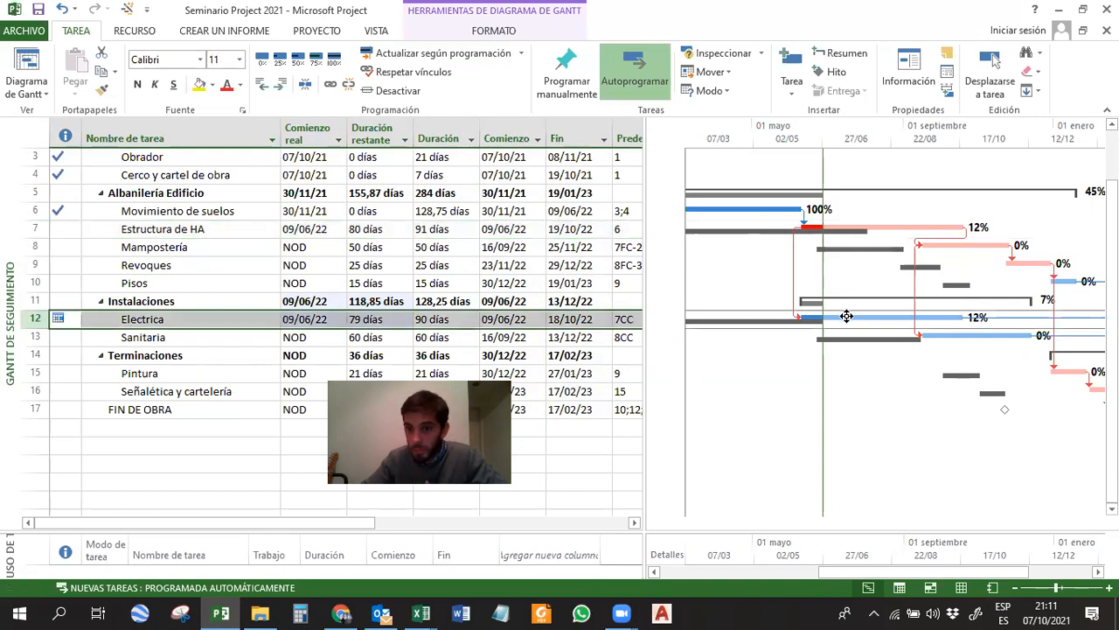
Review the project's statistics, comparing current, baseline and actual dates, durations and costs, and close them.
click(325, 33)
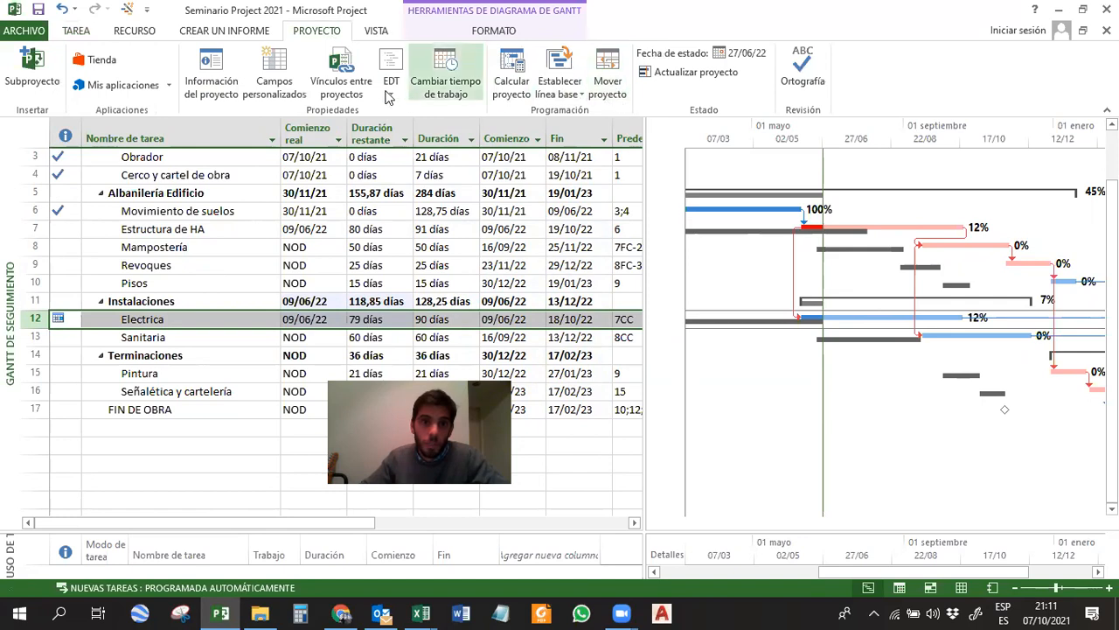
click(214, 87)
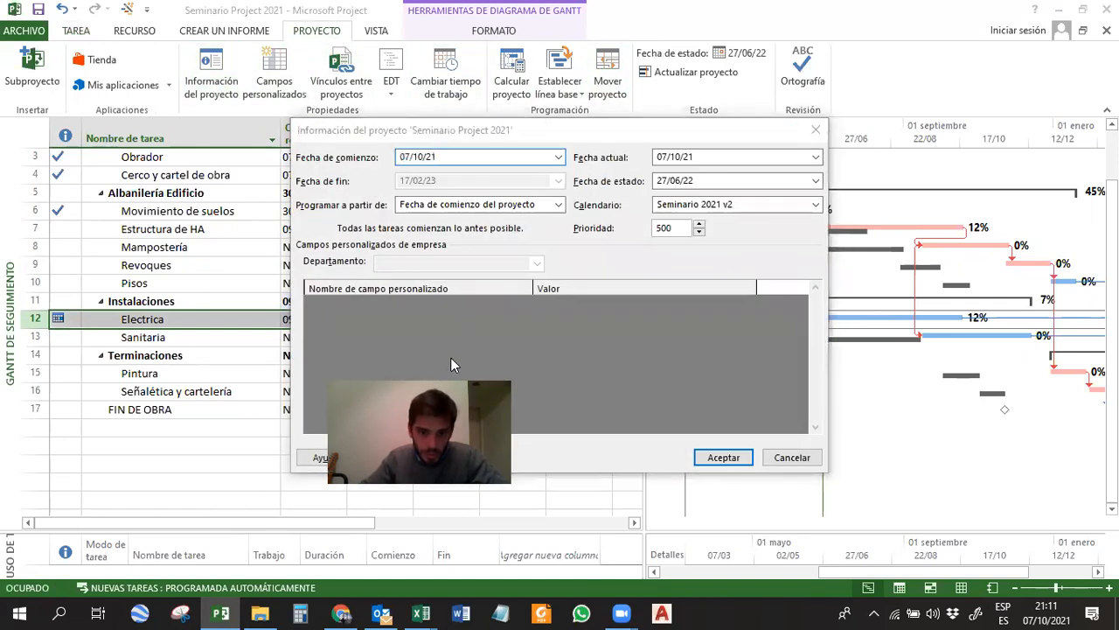
drag(450, 357, 280, 396)
click(400, 457)
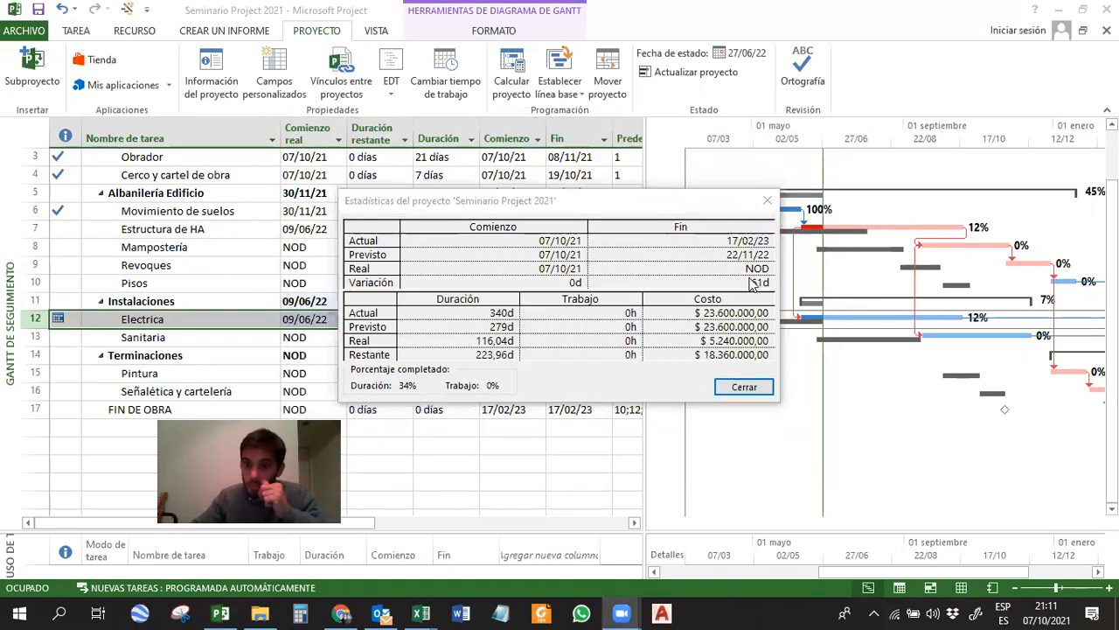
click(767, 200)
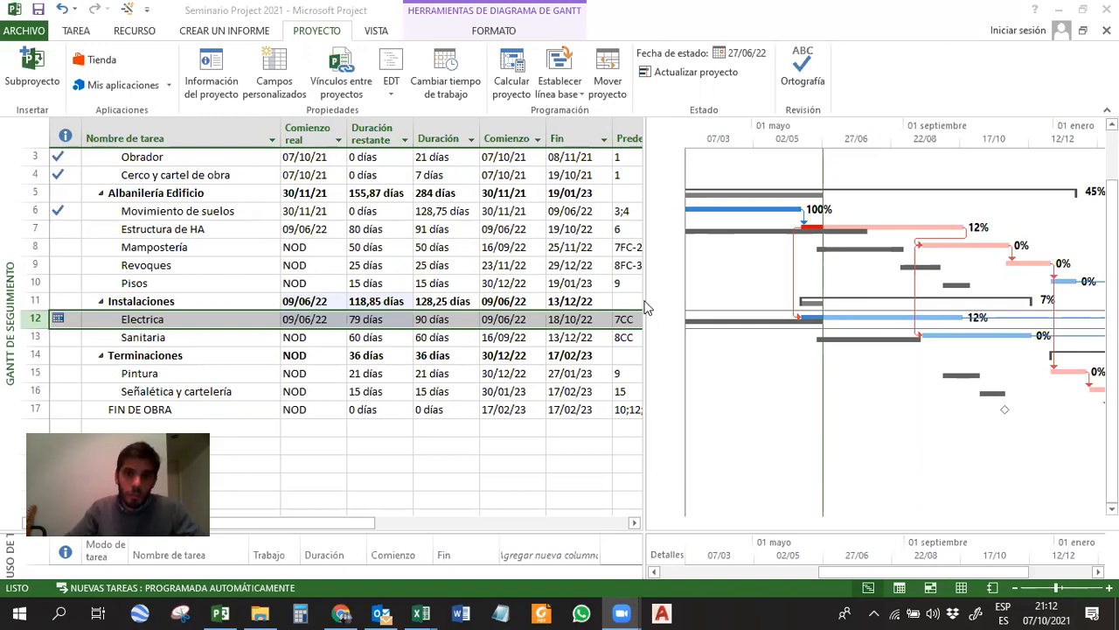
click(578, 301)
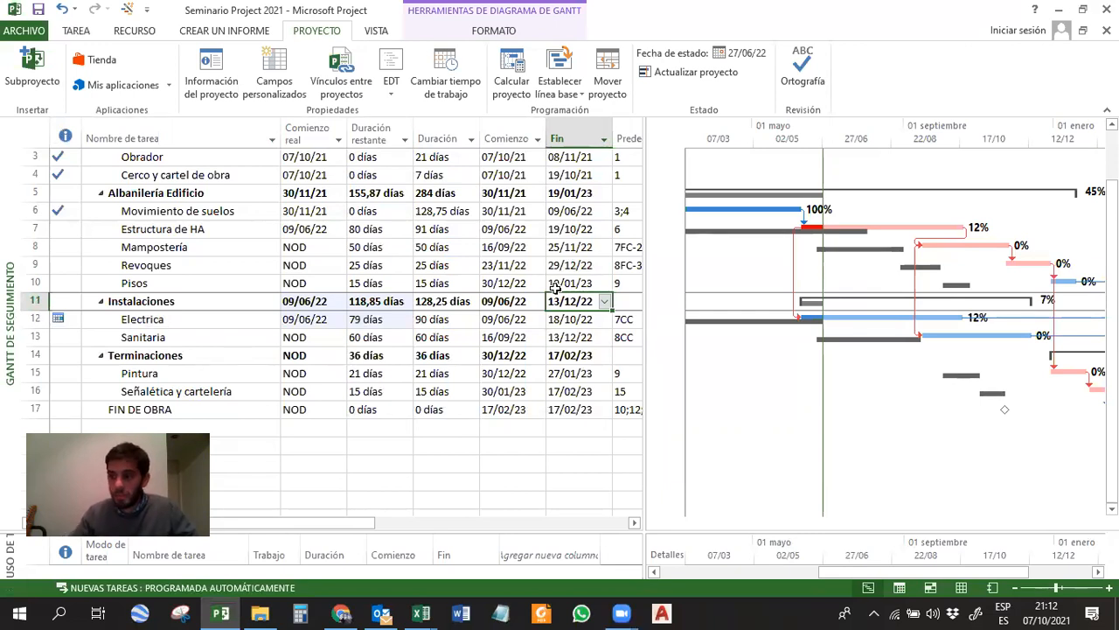
key(alt+Tab)
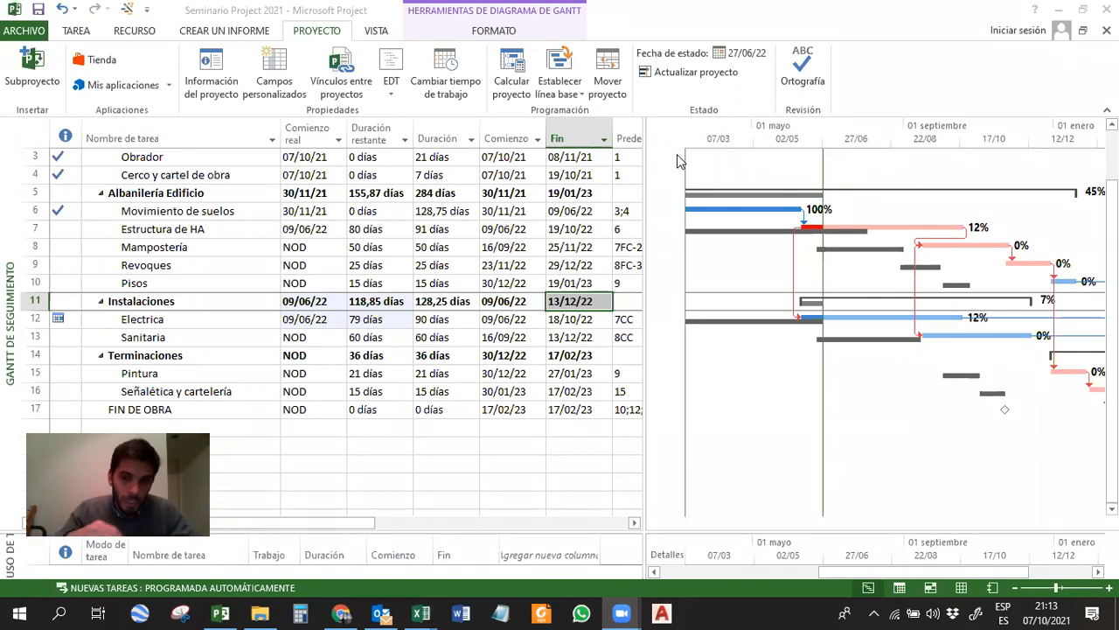
click(197, 229)
drag(170, 211, 172, 282)
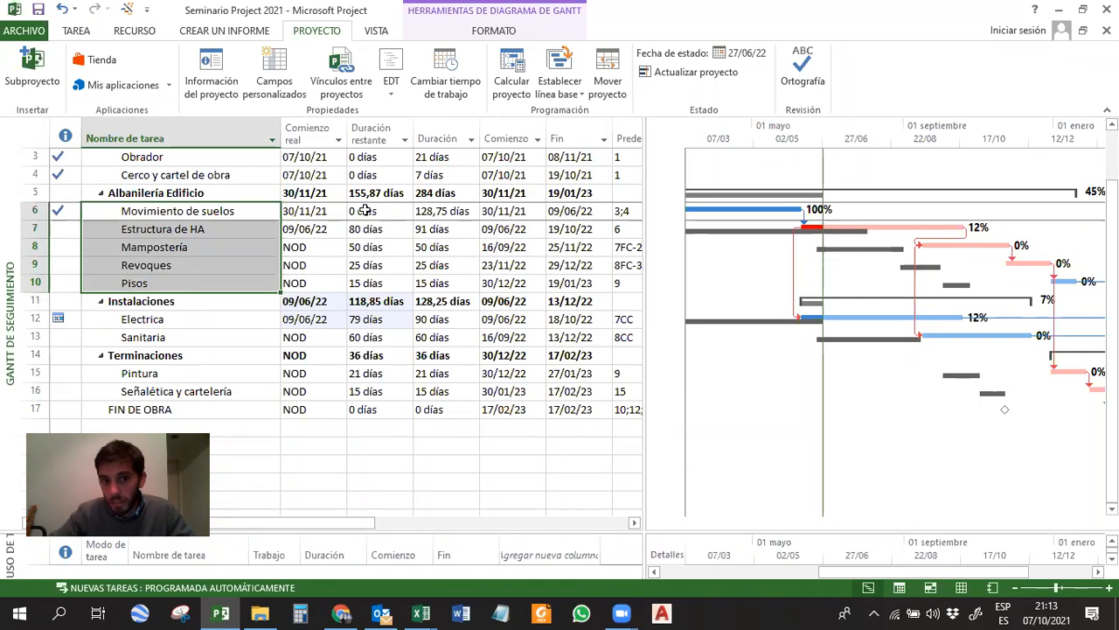
drag(363, 212, 398, 243)
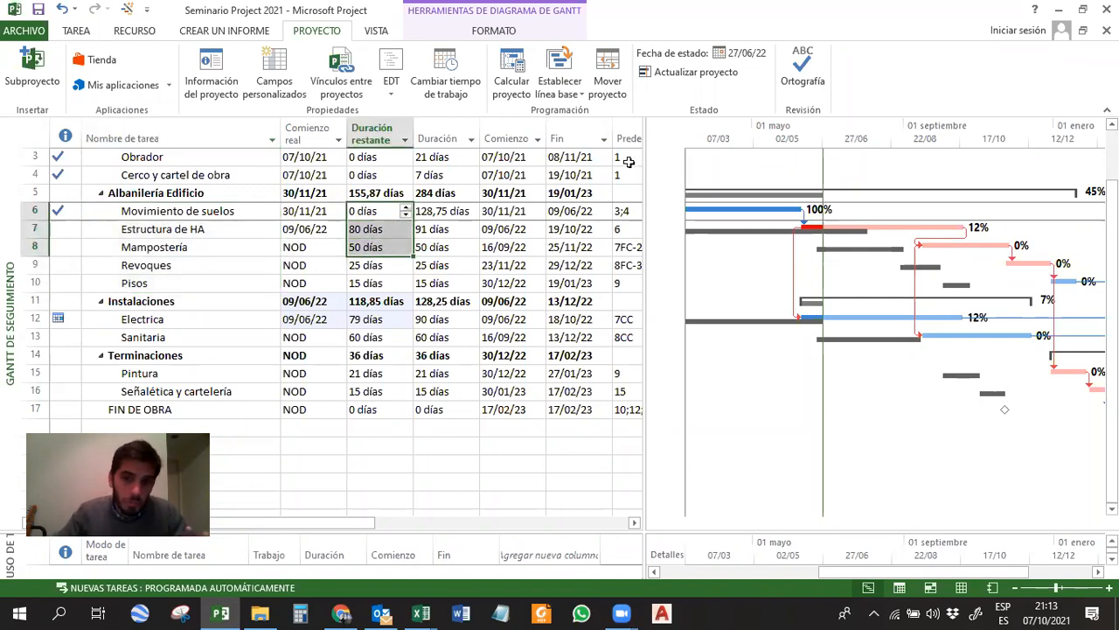
click(772, 321)
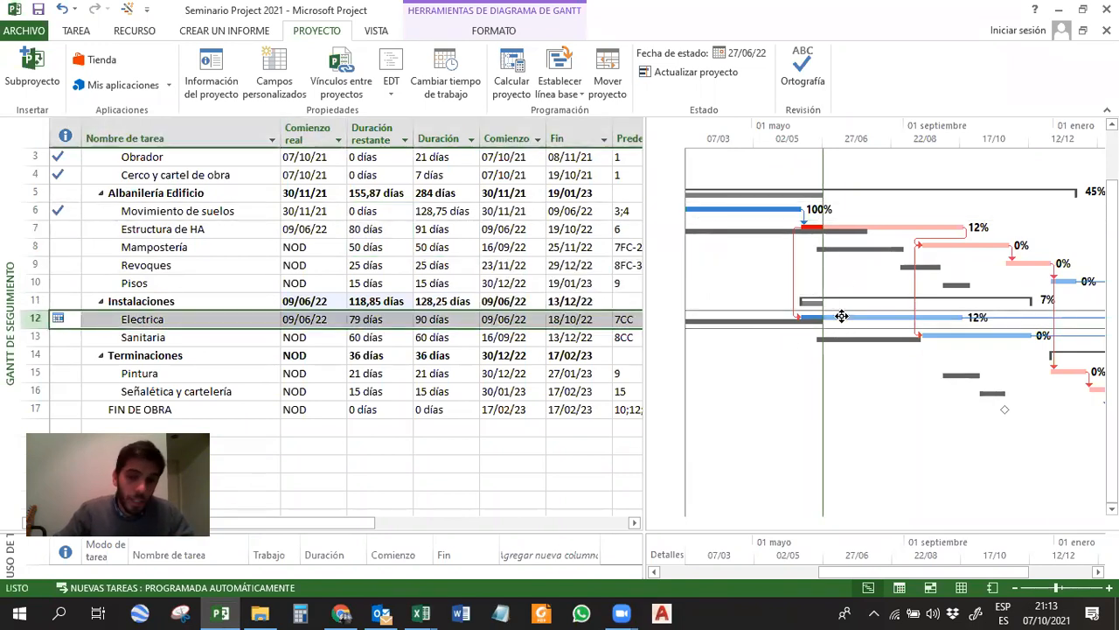
Widen the chart area beside the task table and open the recent project file whose name begins with 20210423.
drag(646, 241, 355, 242)
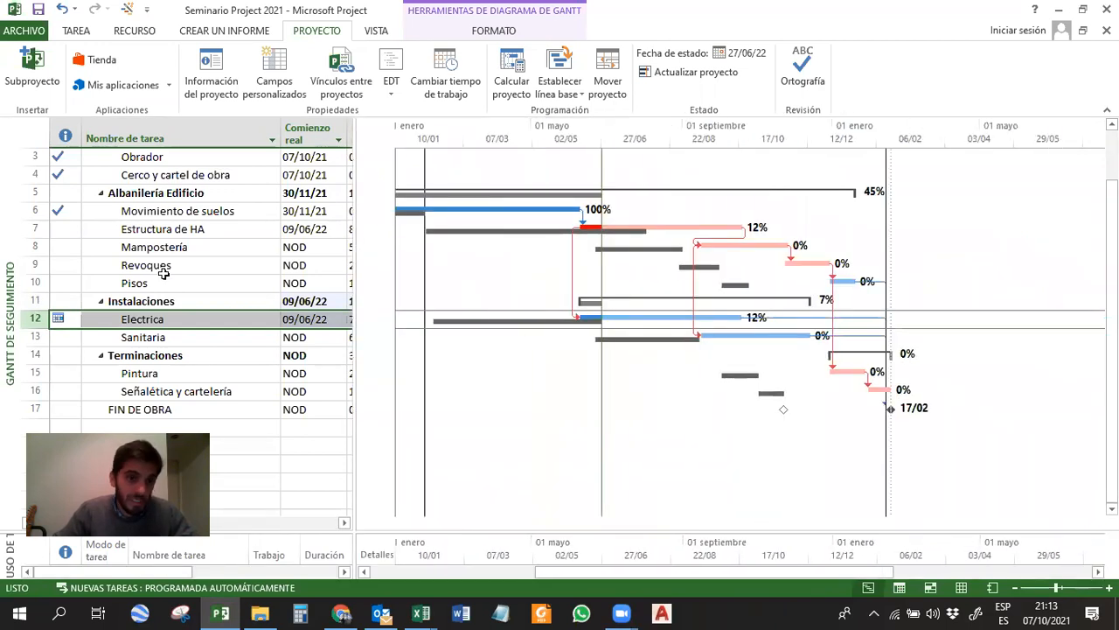
click(249, 448)
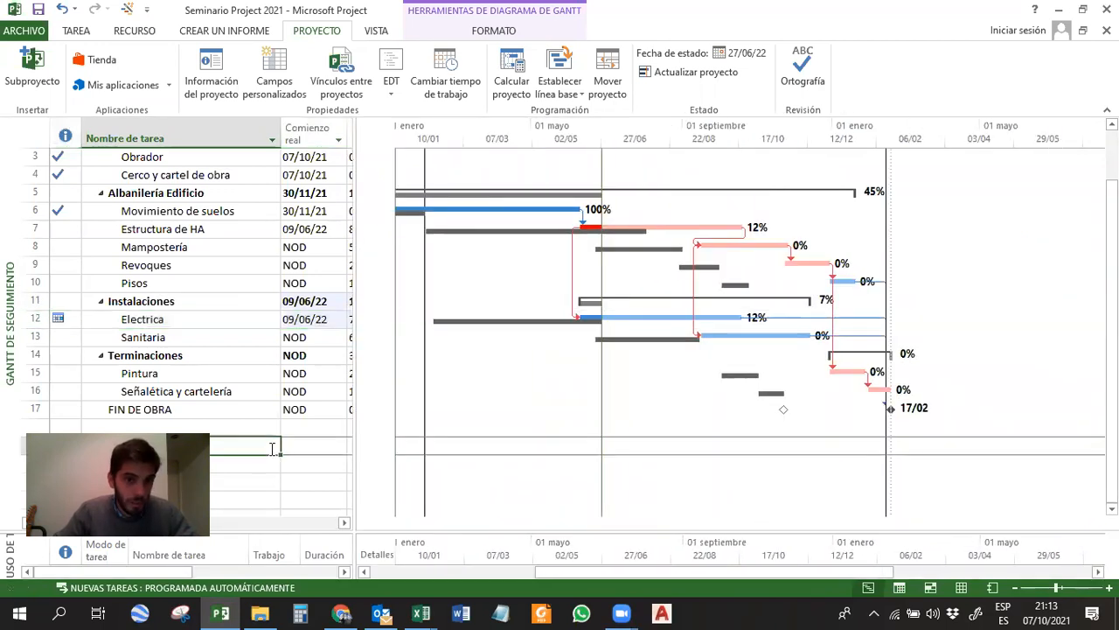
click(35, 31)
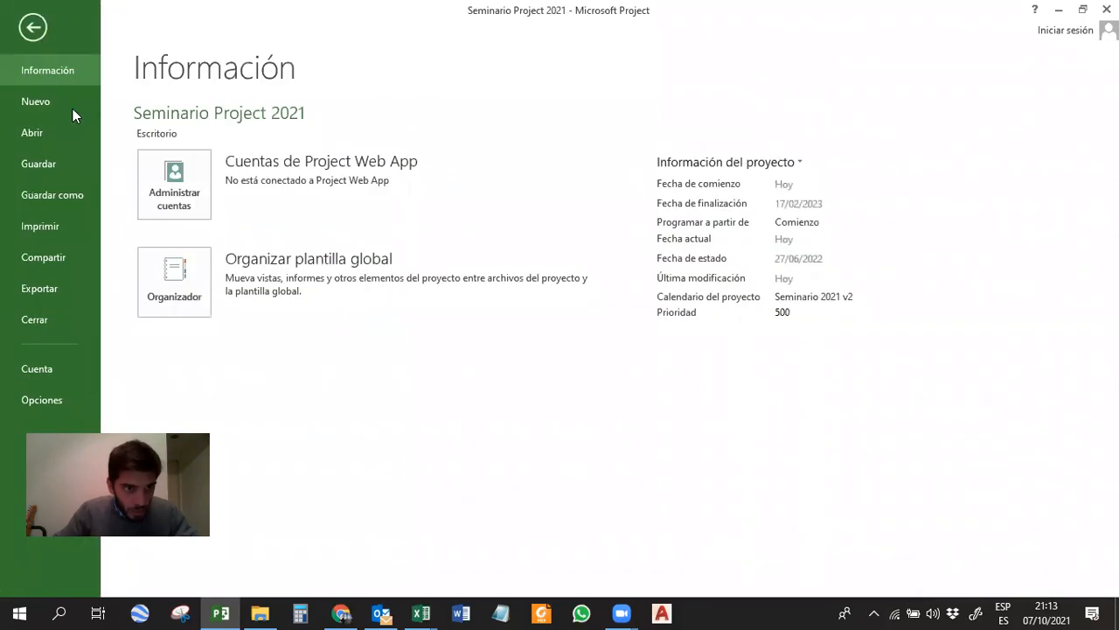
click(60, 139)
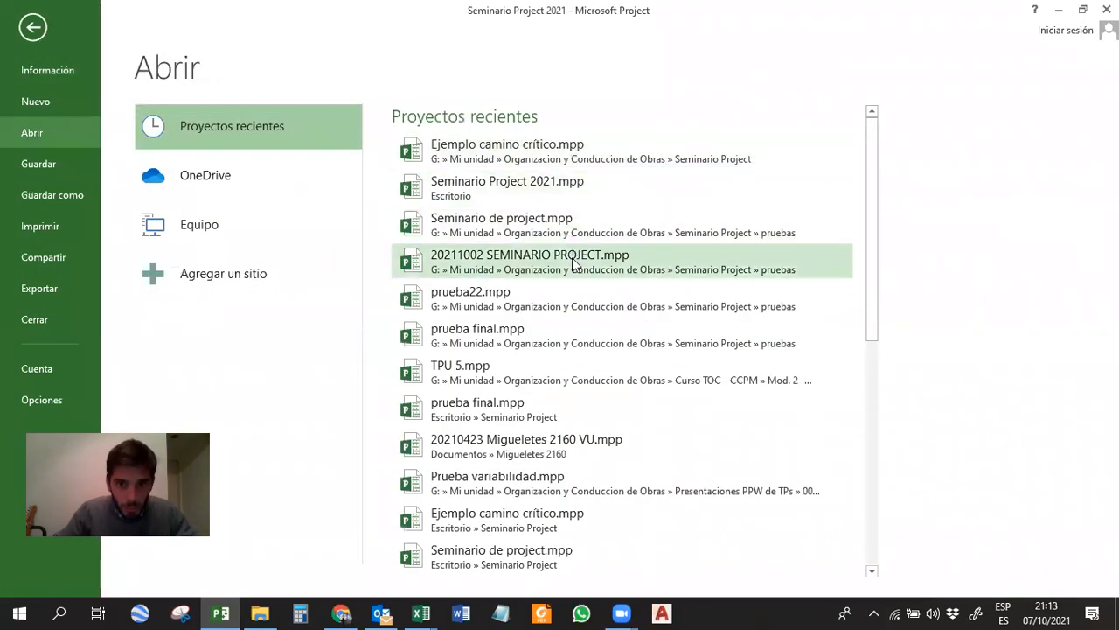
scroll(610, 231, down, 1)
scroll(605, 227, down, 2)
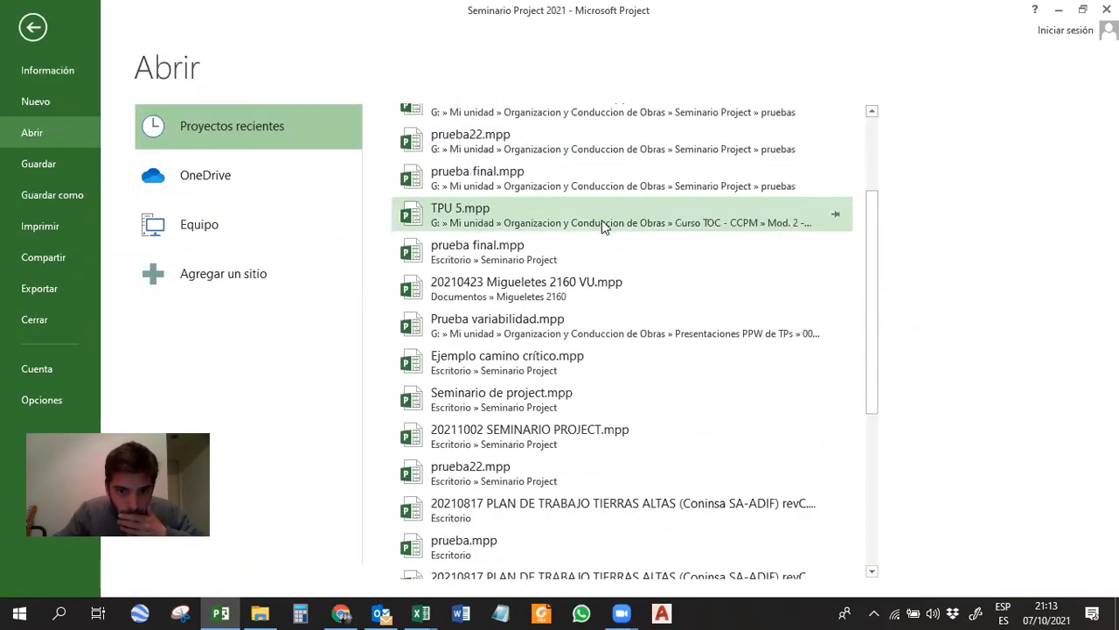
click(591, 282)
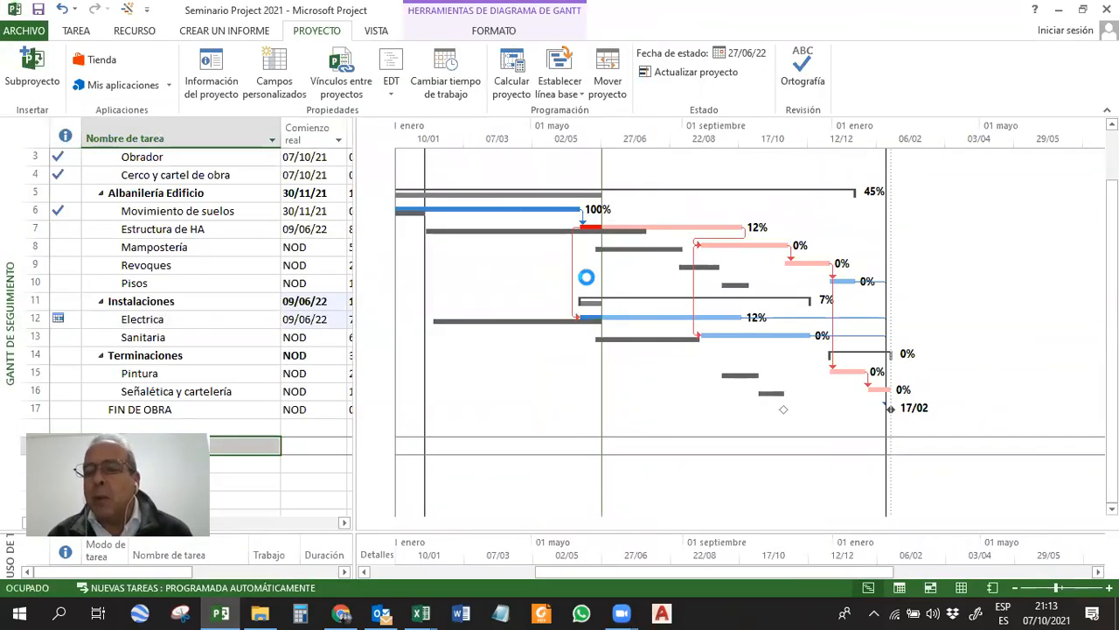
Look through the critical tasks in the opened project's Gantt chart and return to the Seminario Project 2021 file.
drag(508, 282, 274, 270)
scroll(735, 265, down, 4)
scroll(731, 265, down, 5)
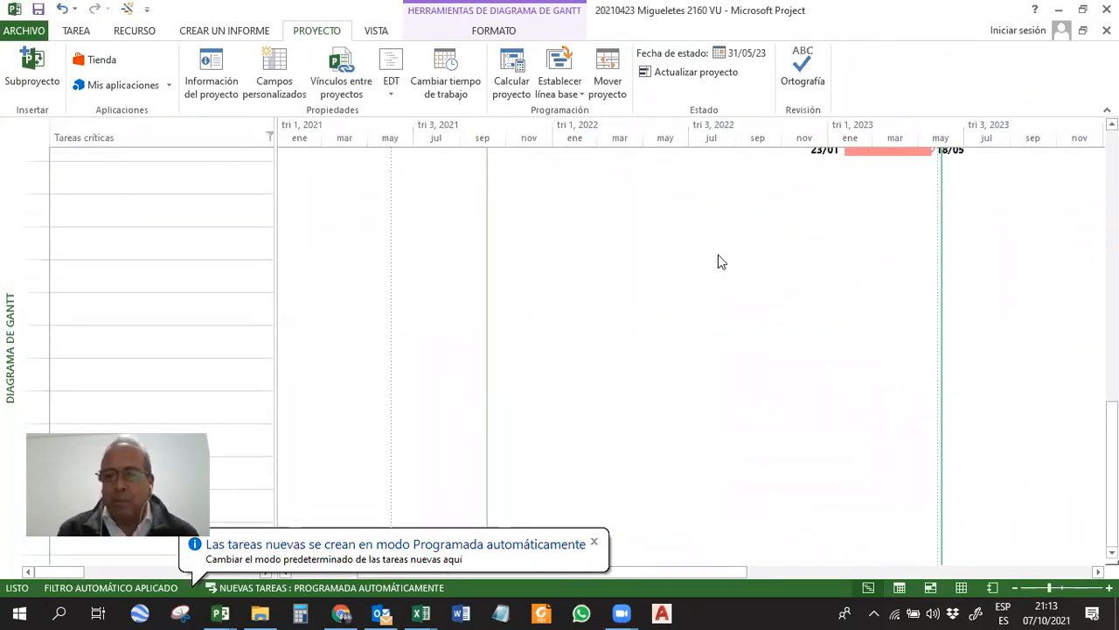
scroll(718, 262, up, 10)
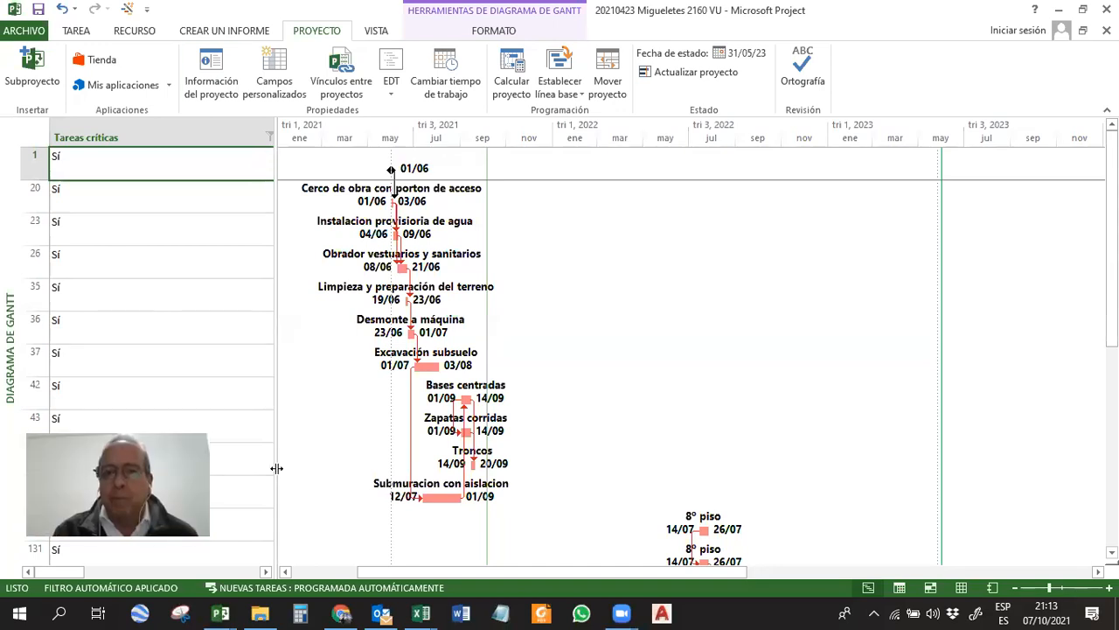
click(220, 612)
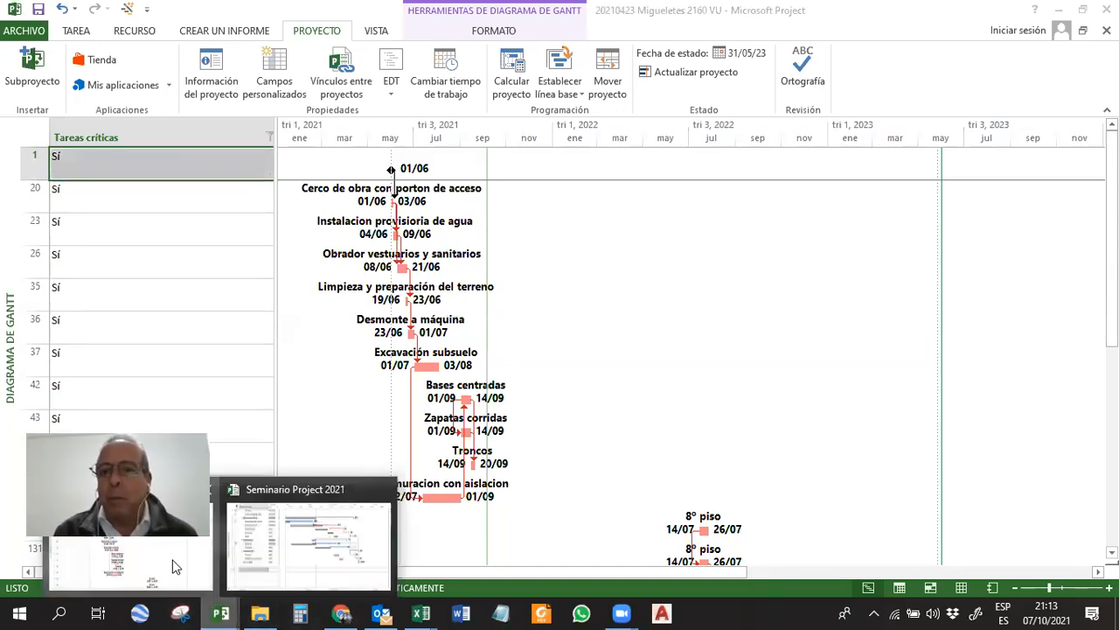
click(289, 547)
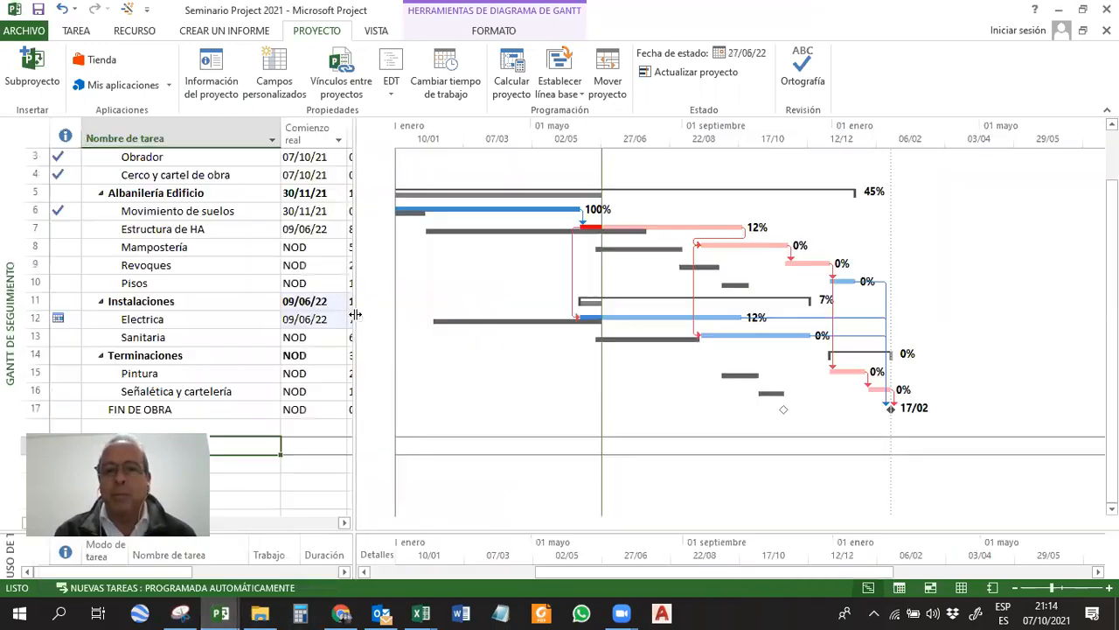
Narrow the task table slightly and change the view from the tracking Gantt to Diagrama de Gantt.
drag(355, 315, 331, 315)
click(77, 31)
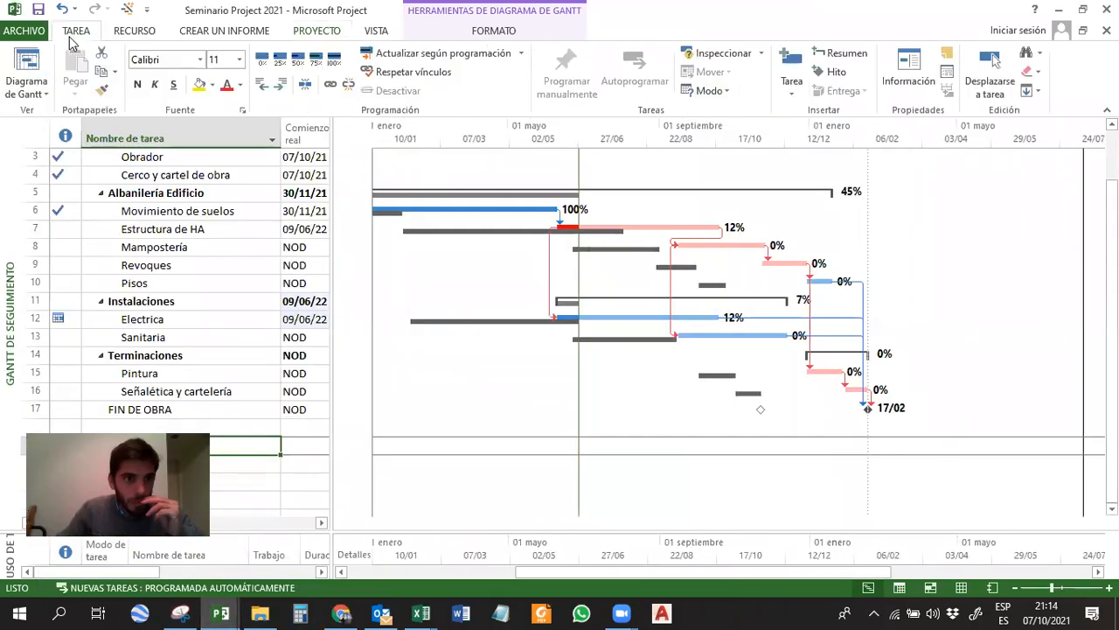
click(26, 84)
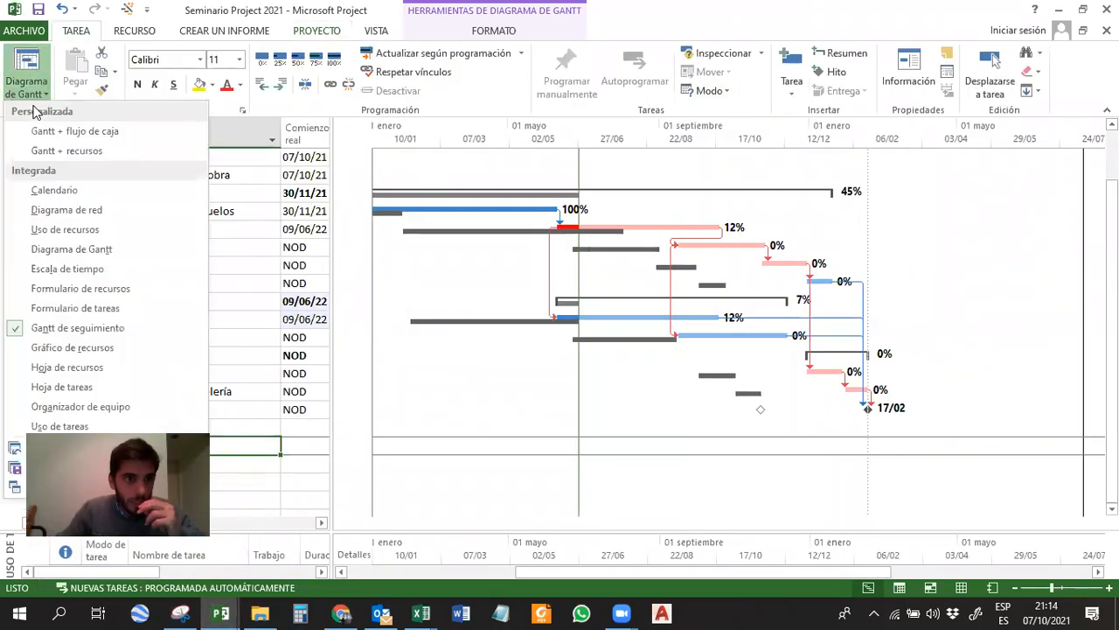
click(70, 249)
scroll(503, 281, up, 3)
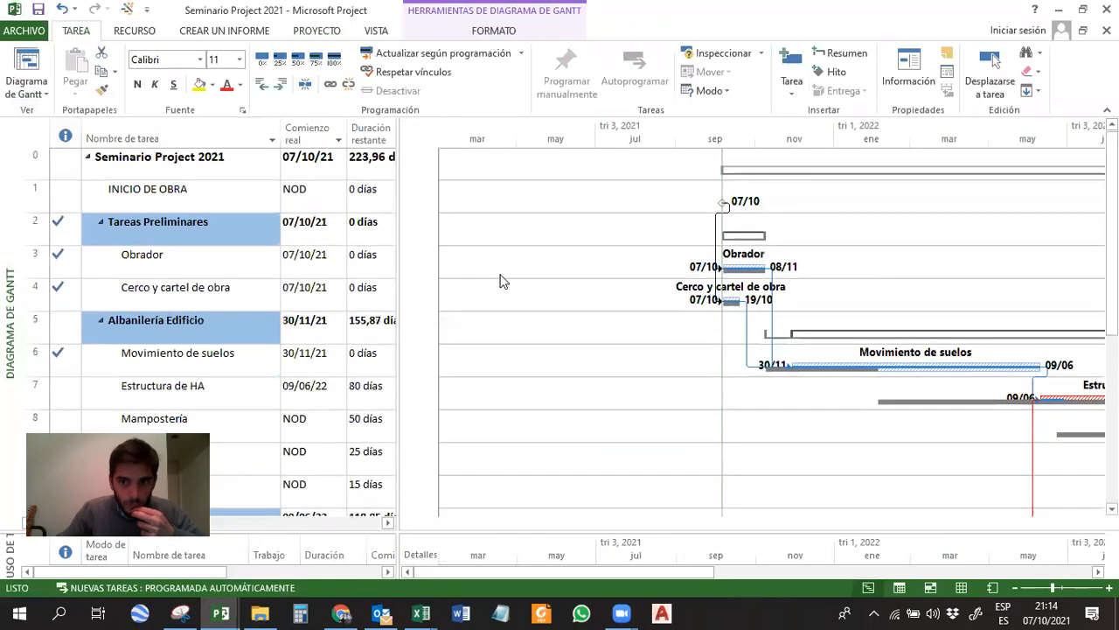
Zoom the Gantt chart's time scale to fit the whole project.
right_click(797, 137)
click(839, 162)
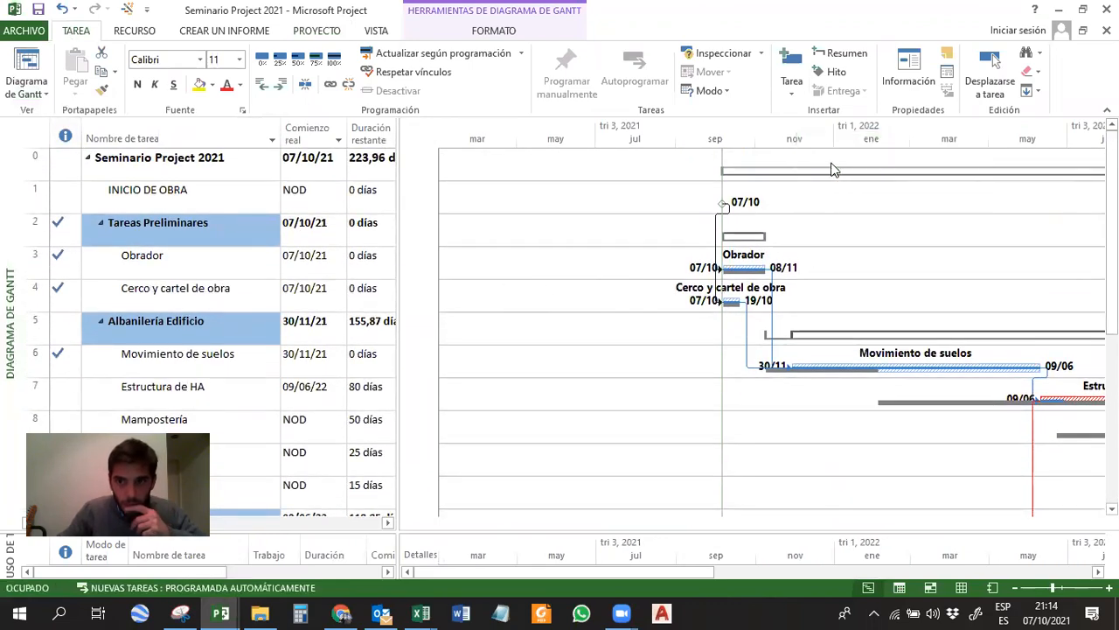
click(495, 327)
click(583, 379)
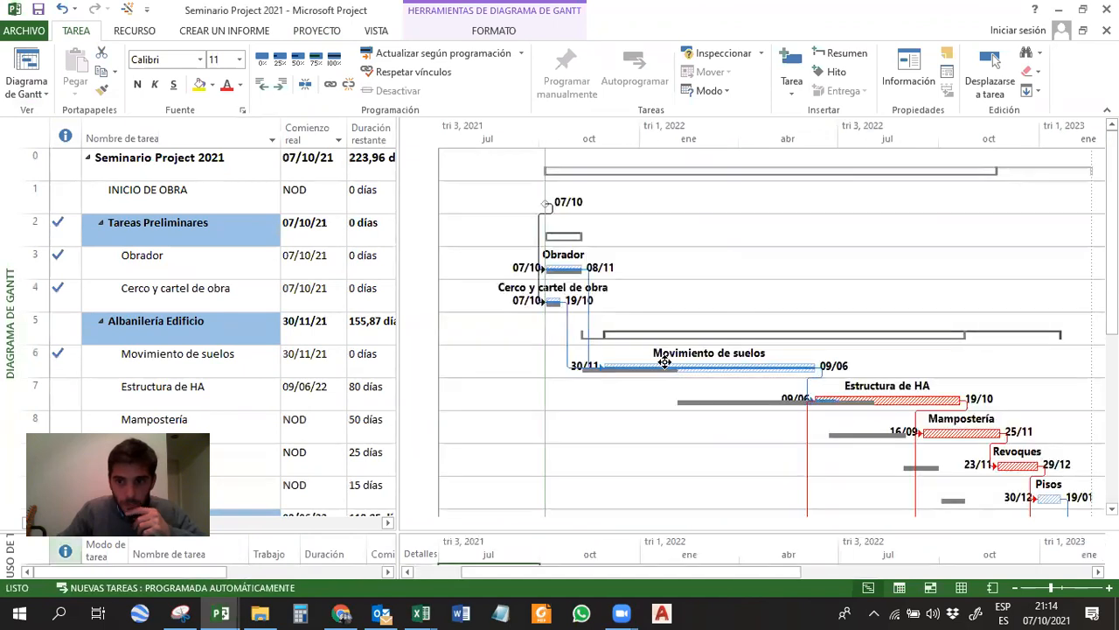
Toggle the Tareas críticas highlighting of the Gantt bars off and on to compare how the critical path is displayed.
scroll(912, 357, down, 1)
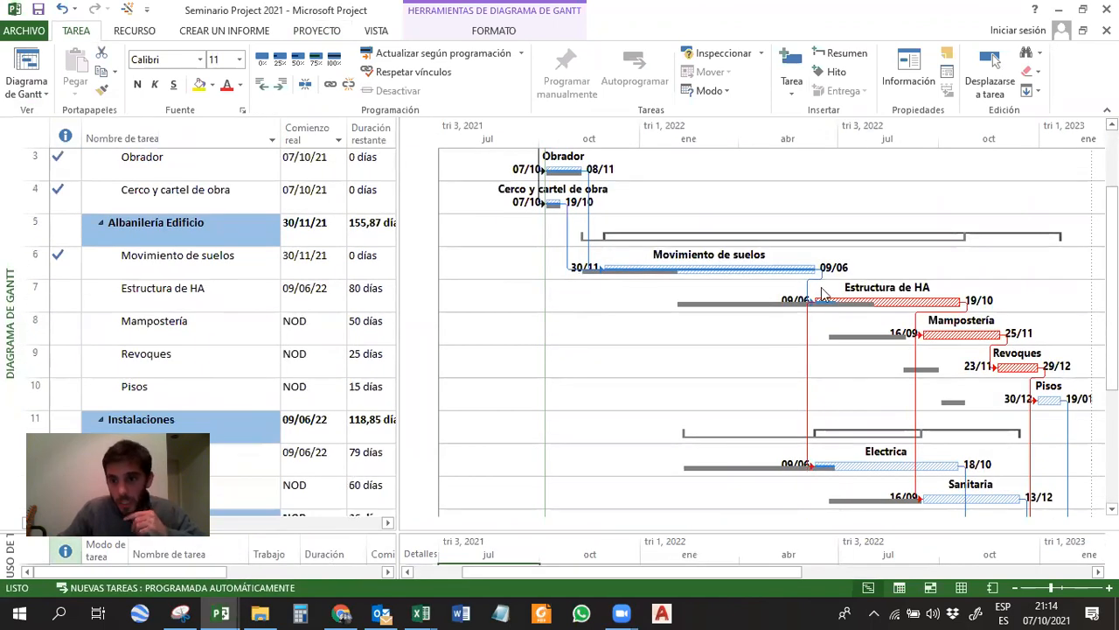
click(377, 33)
click(444, 31)
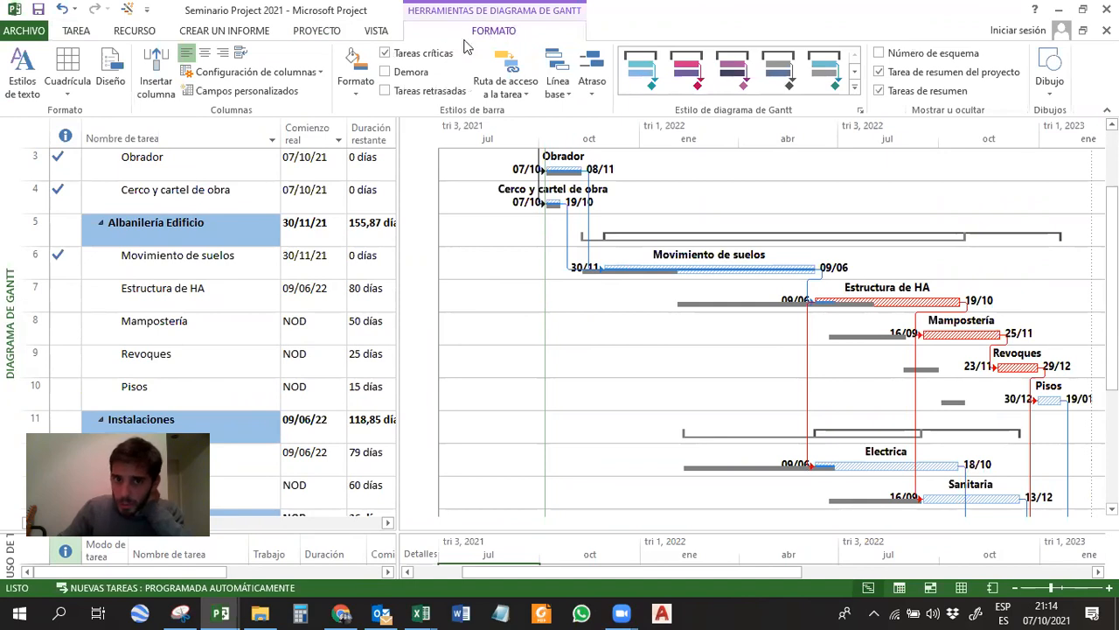
click(408, 52)
click(407, 49)
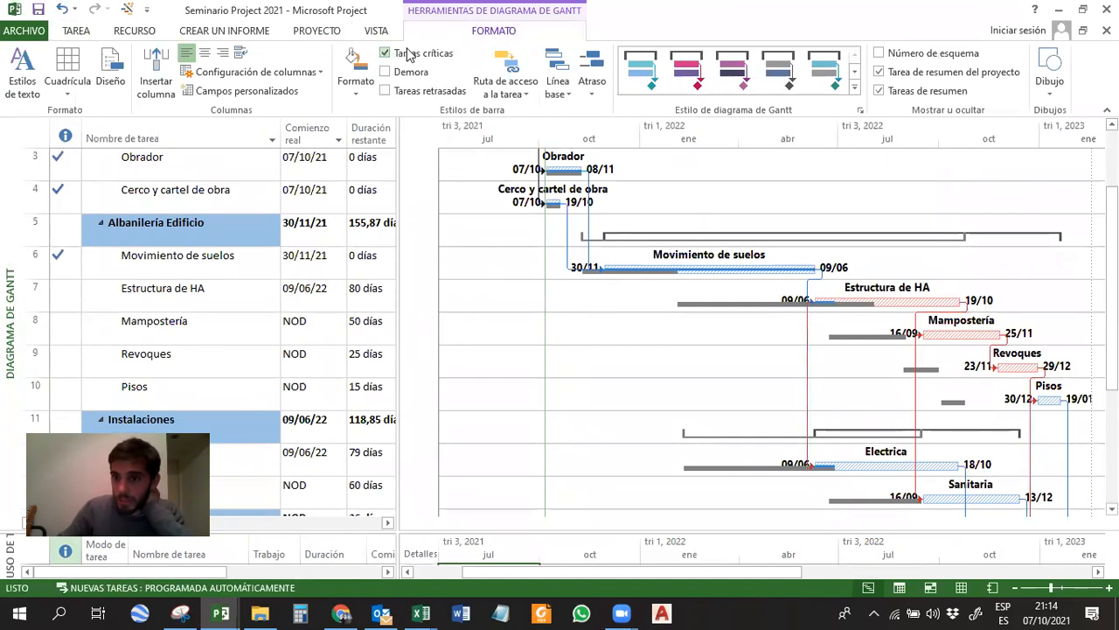
click(408, 53)
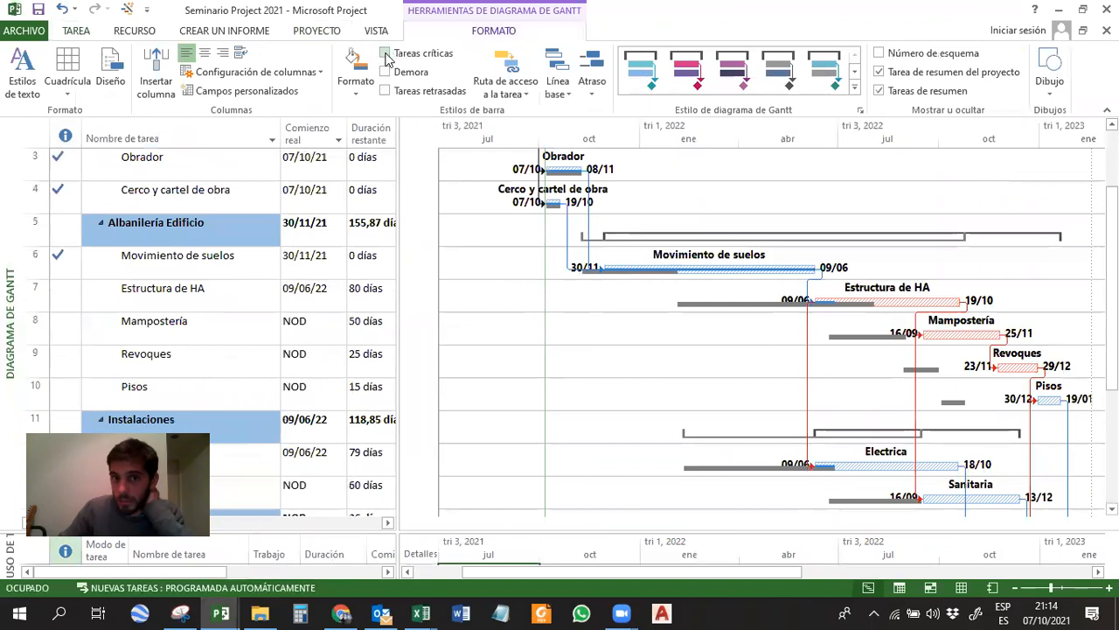
click(374, 57)
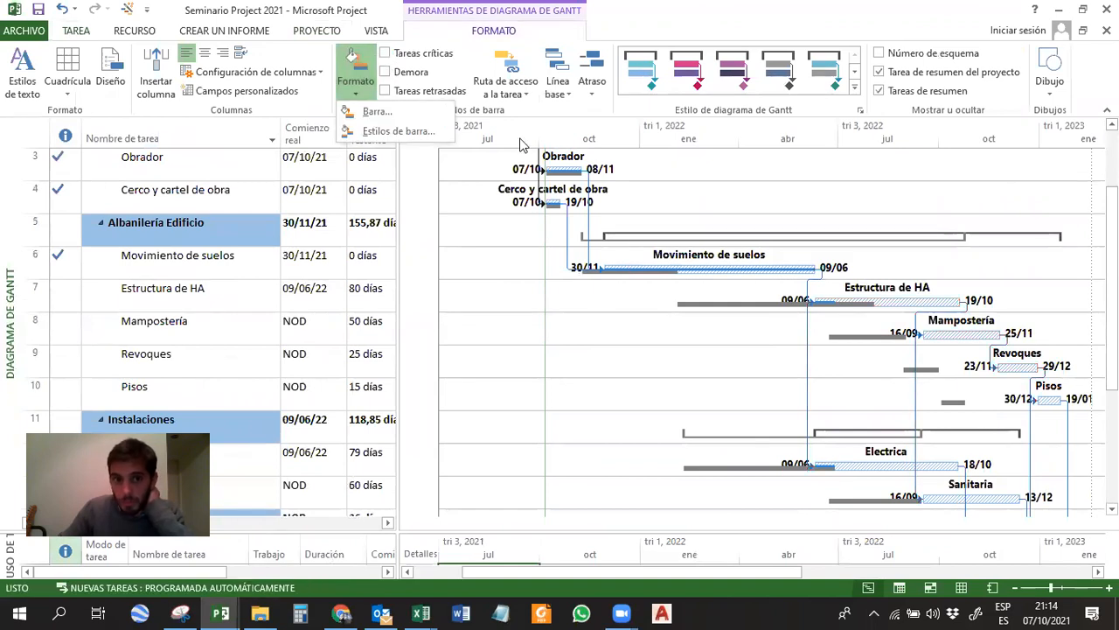
click(434, 58)
click(434, 60)
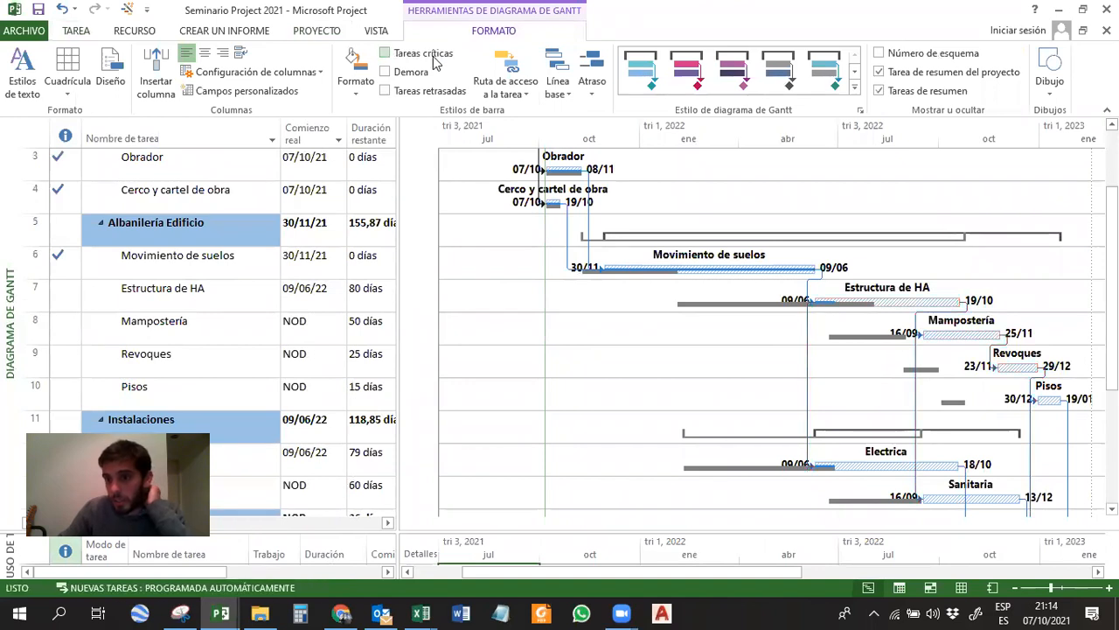
Select the Estructura de HA task and turn on Tareas críticas highlighting for the Gantt bars, checking the critical path down to the last tasks.
click(946, 303)
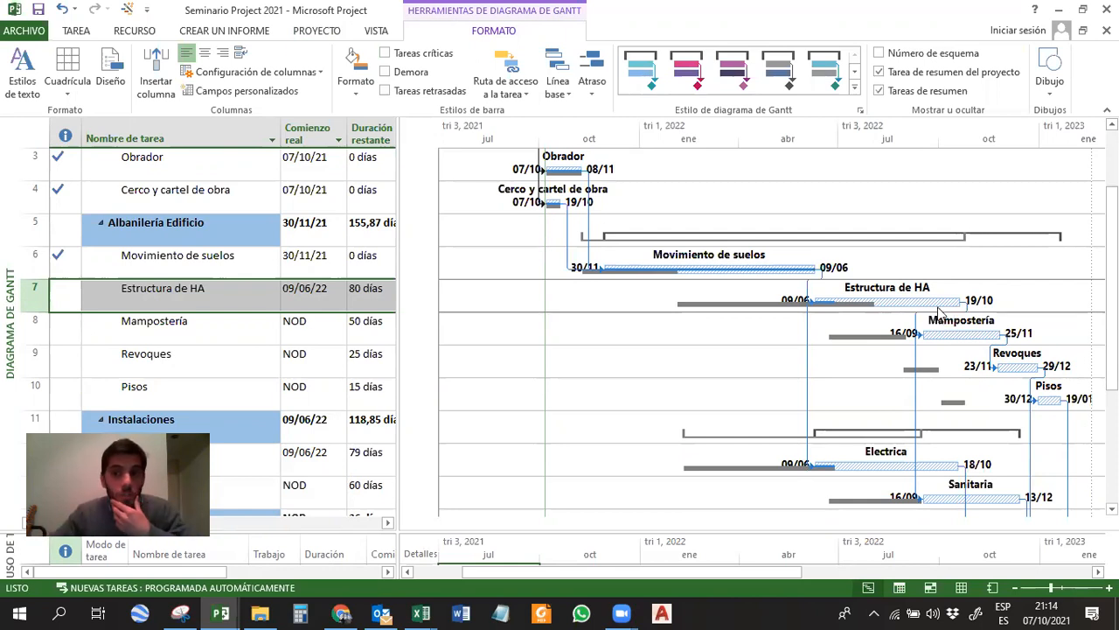
click(426, 54)
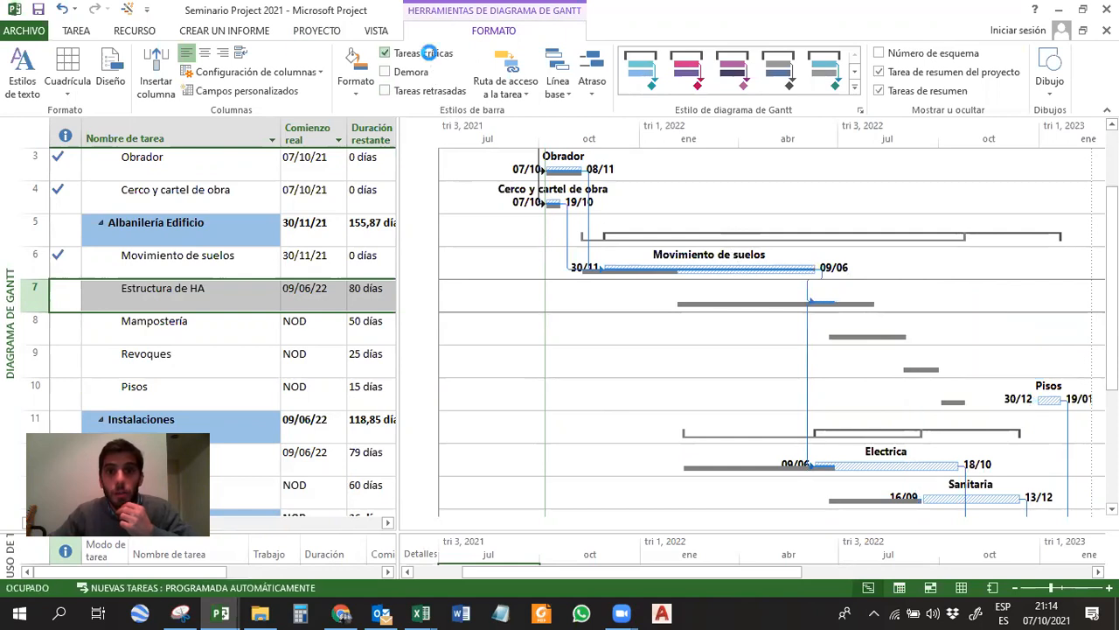
click(429, 56)
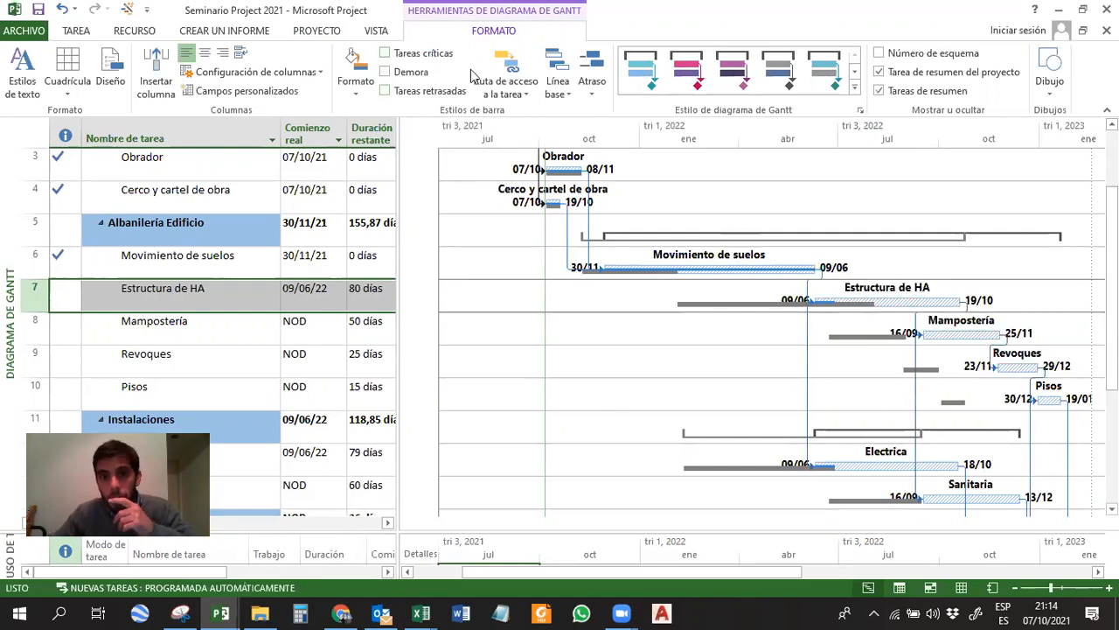
click(430, 55)
scroll(768, 332, down, 2)
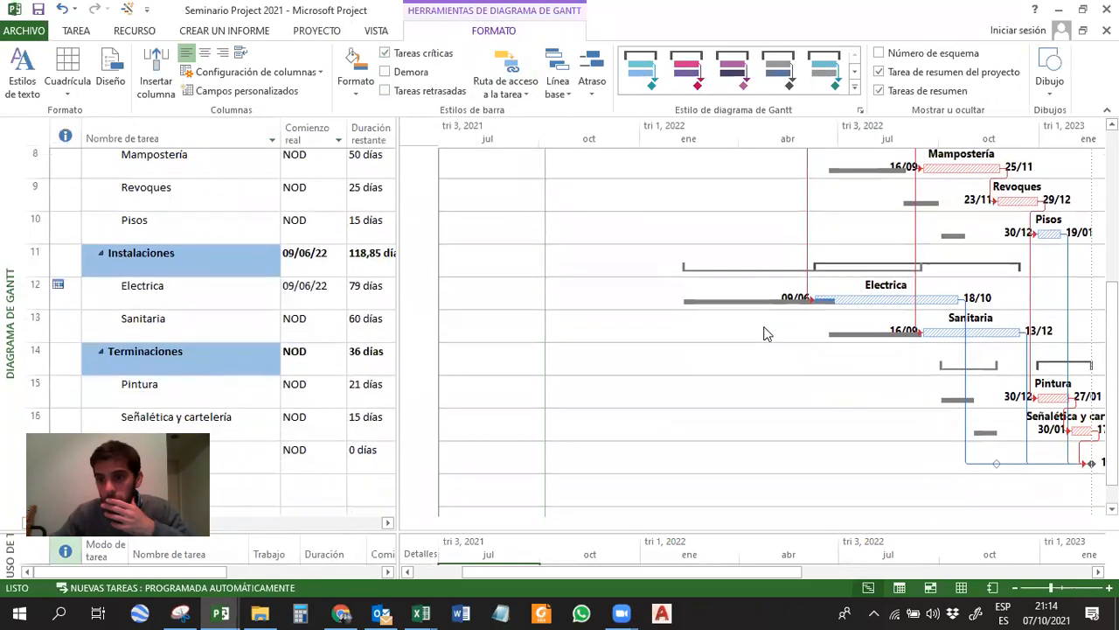
scroll(765, 332, up, 2)
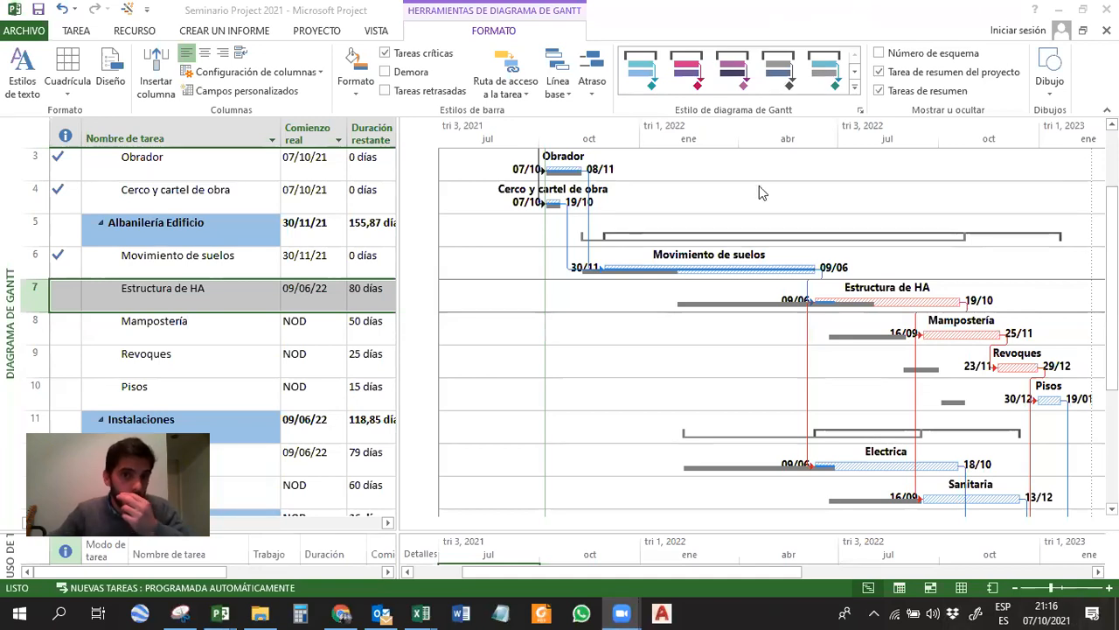
click(736, 209)
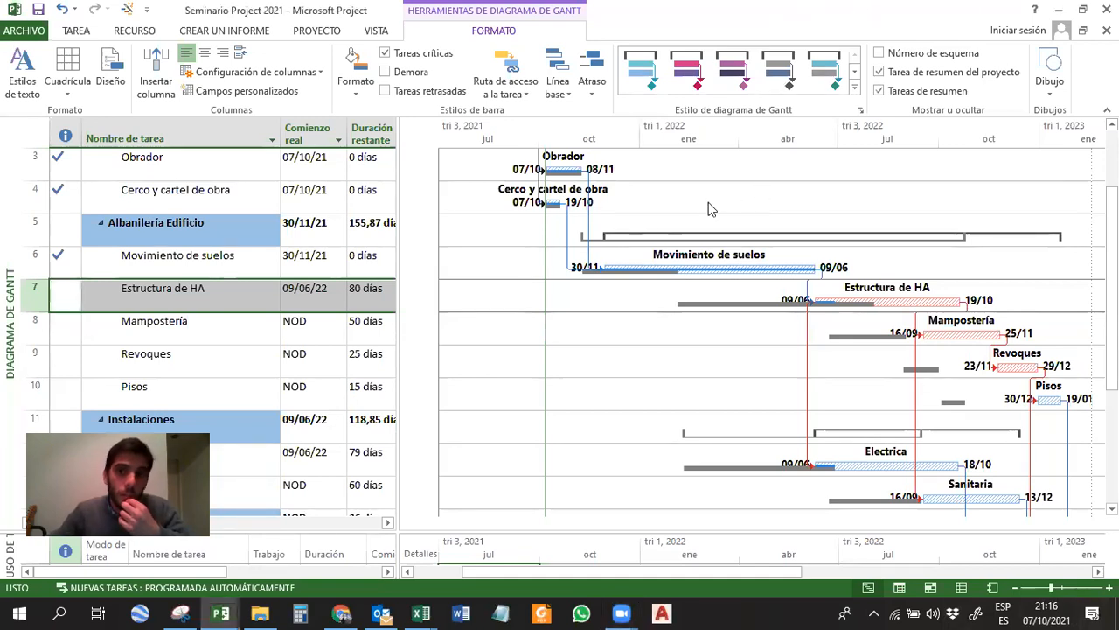
click(368, 97)
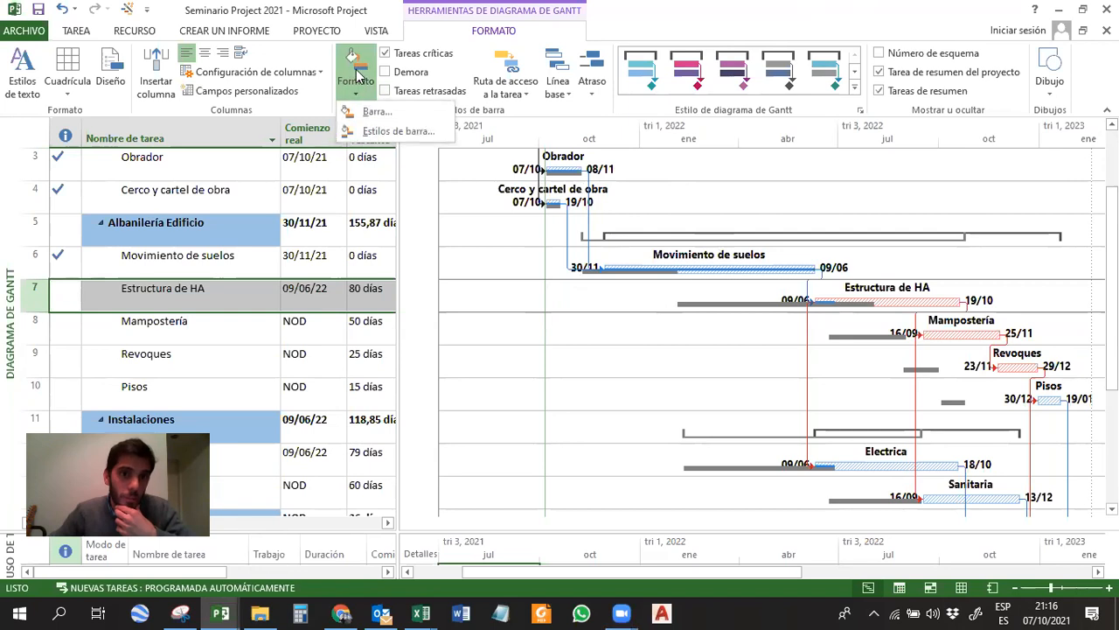
click(482, 254)
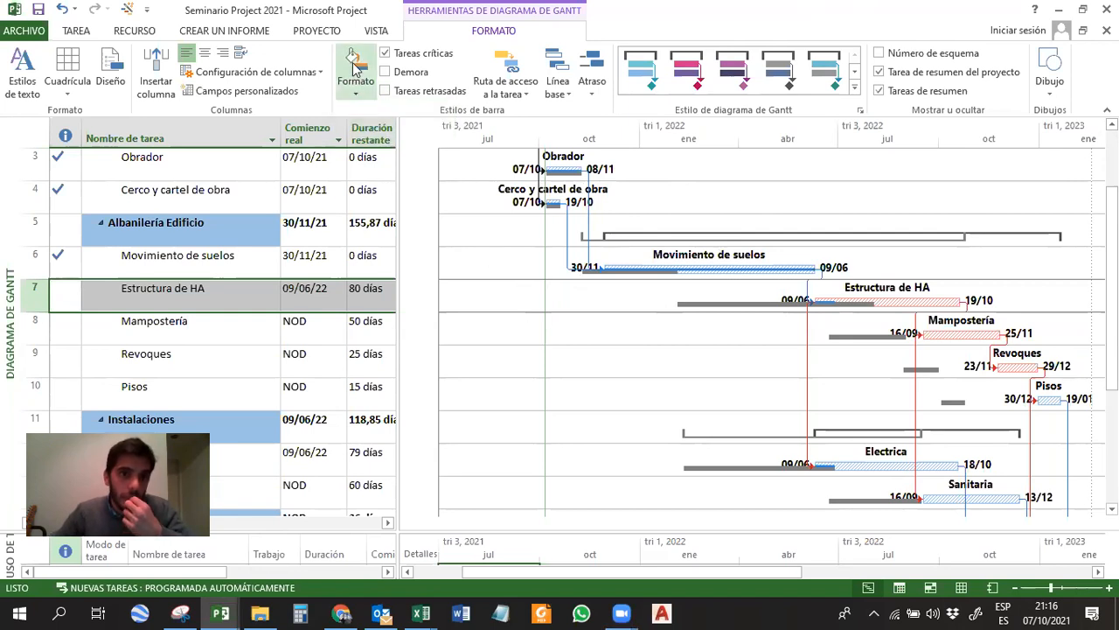
click(374, 31)
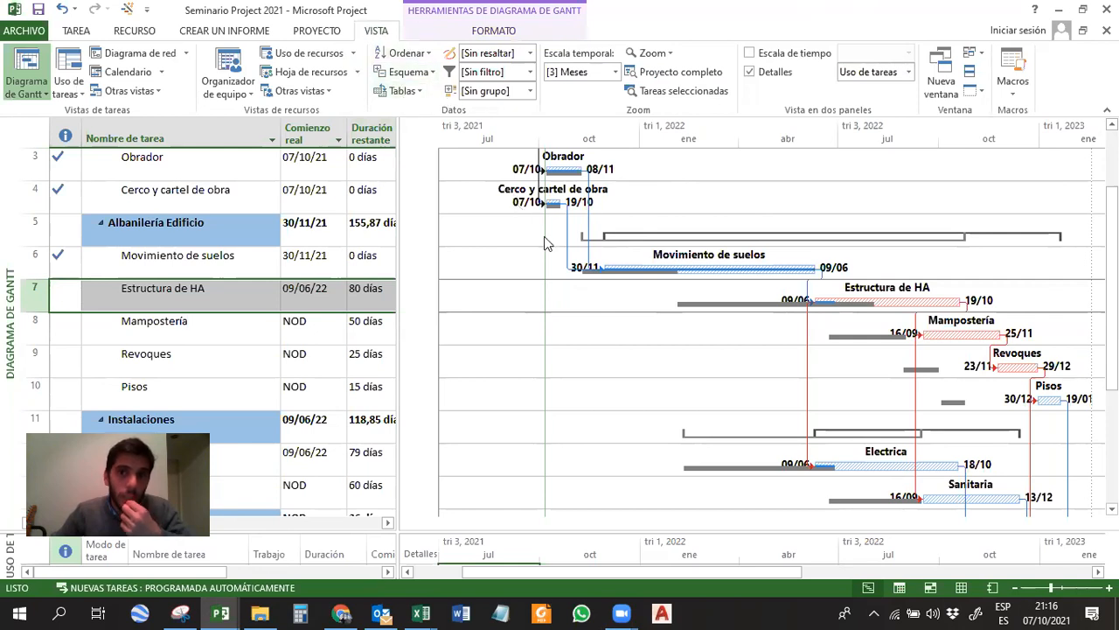
click(679, 72)
right_click(726, 138)
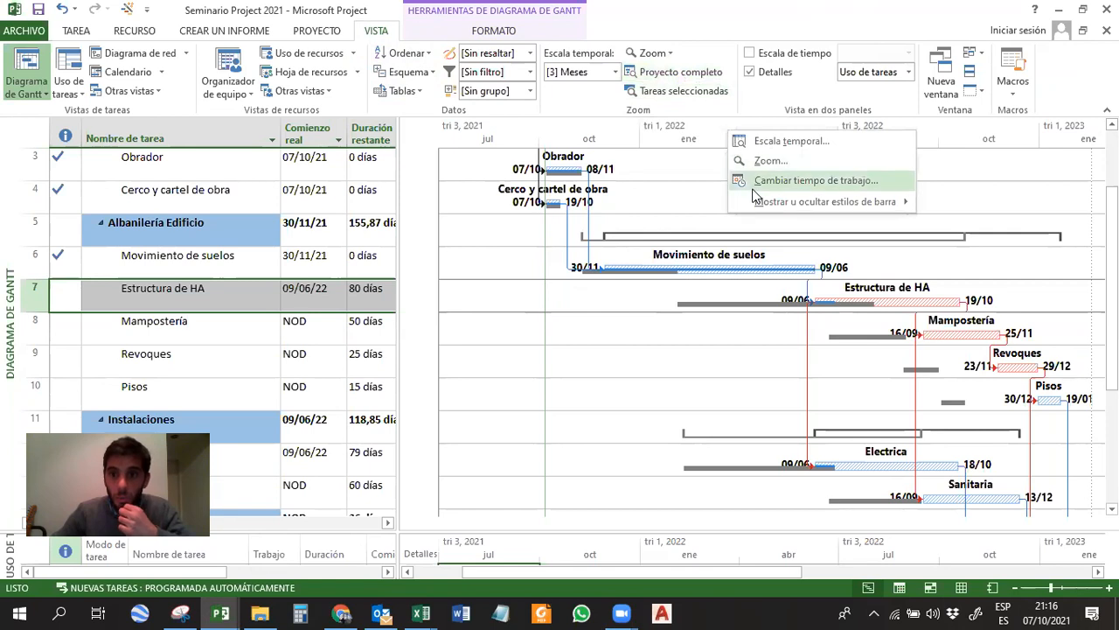
click(614, 281)
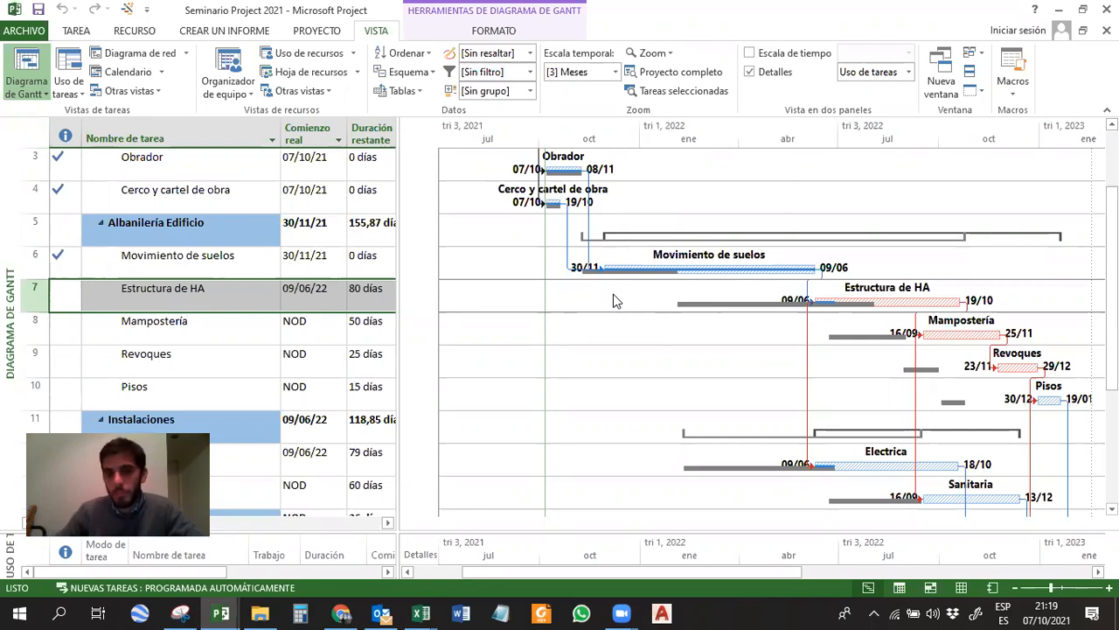
Select the Movimiento de suelos bar and the Electrica bar in turn to look at these tasks in the Gantt chart.
click(696, 272)
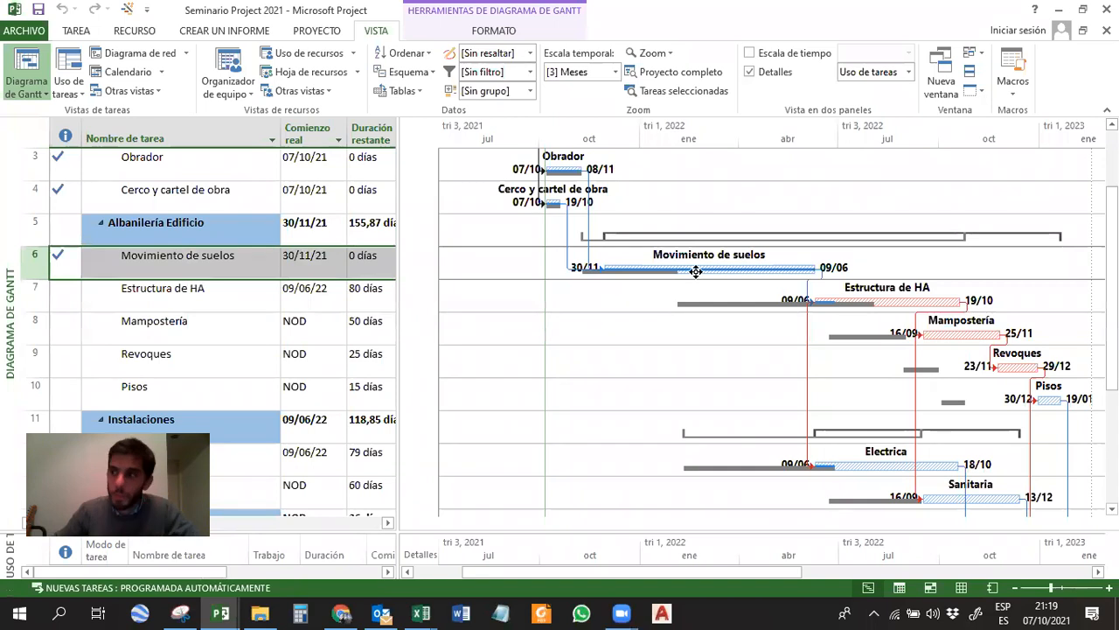
click(878, 466)
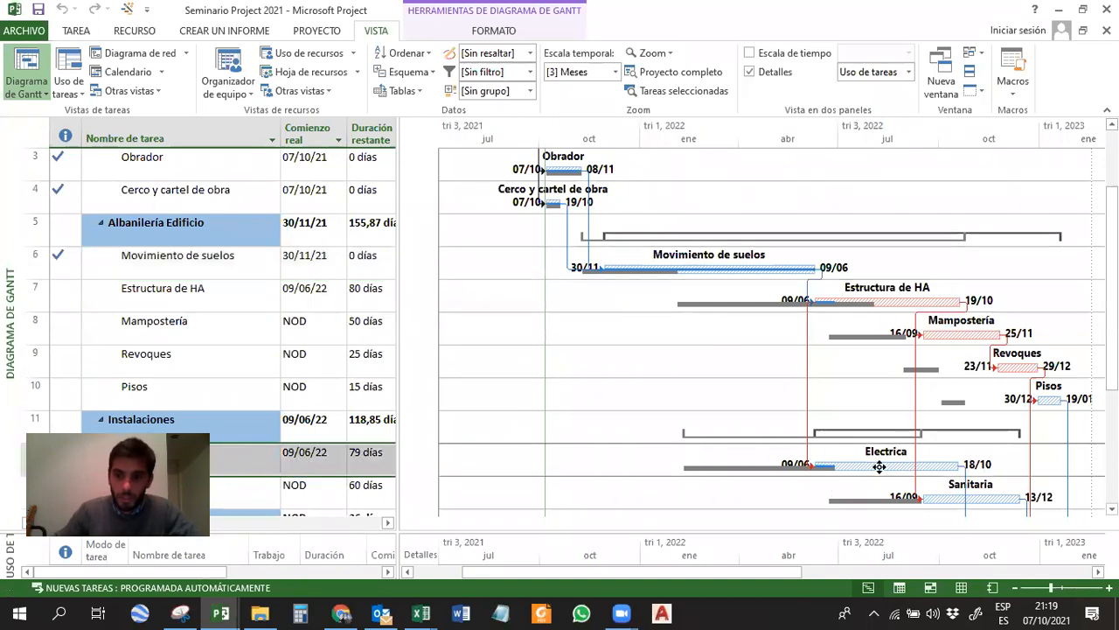